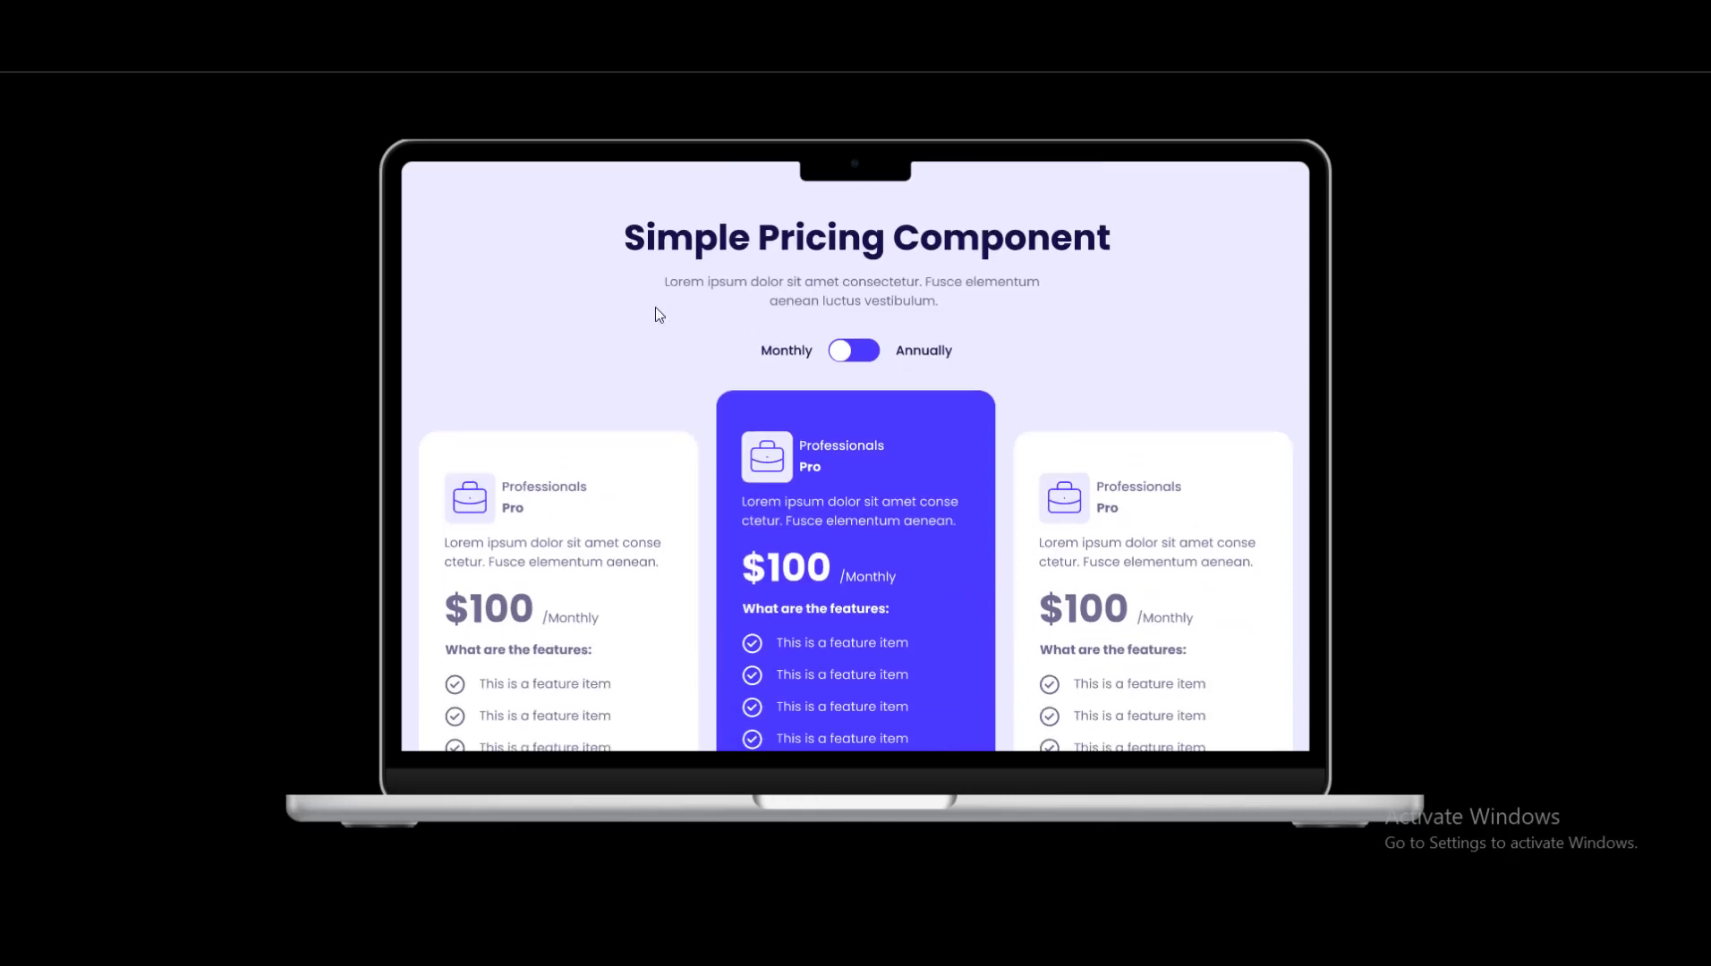
# Preview the pricing prototype, switching the plans to Annually and back to Monthly while viewing the cards
pyautogui.click(843, 357)
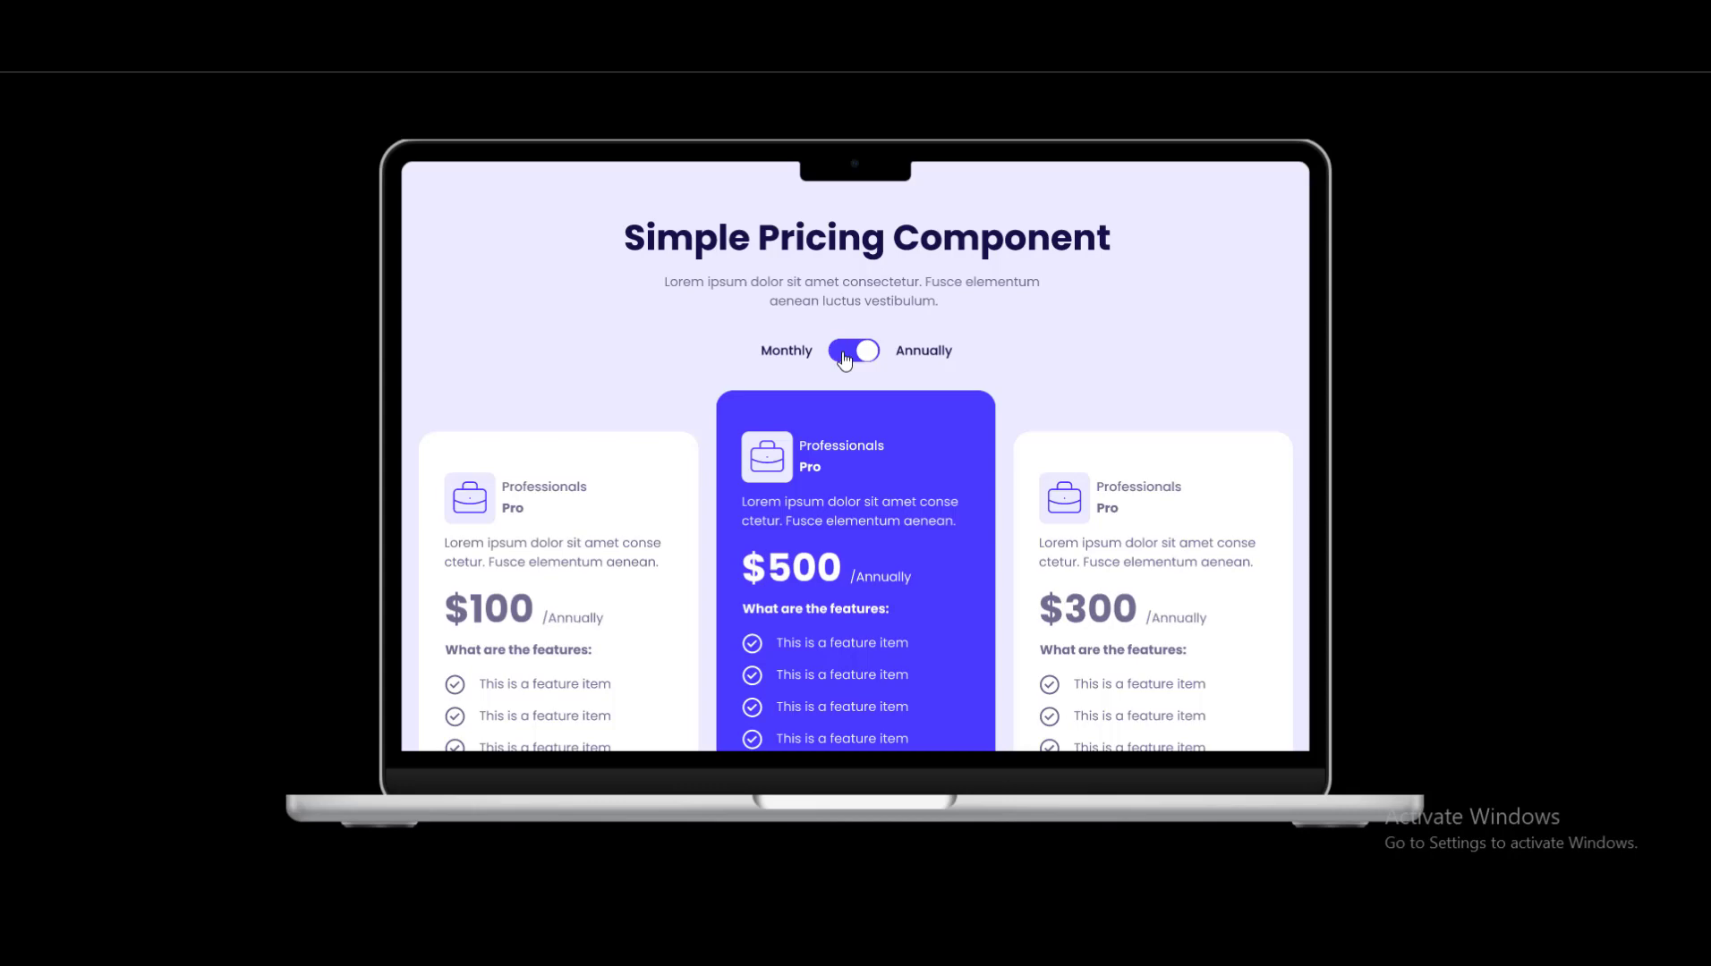
pyautogui.scroll(-2, 821, 637)
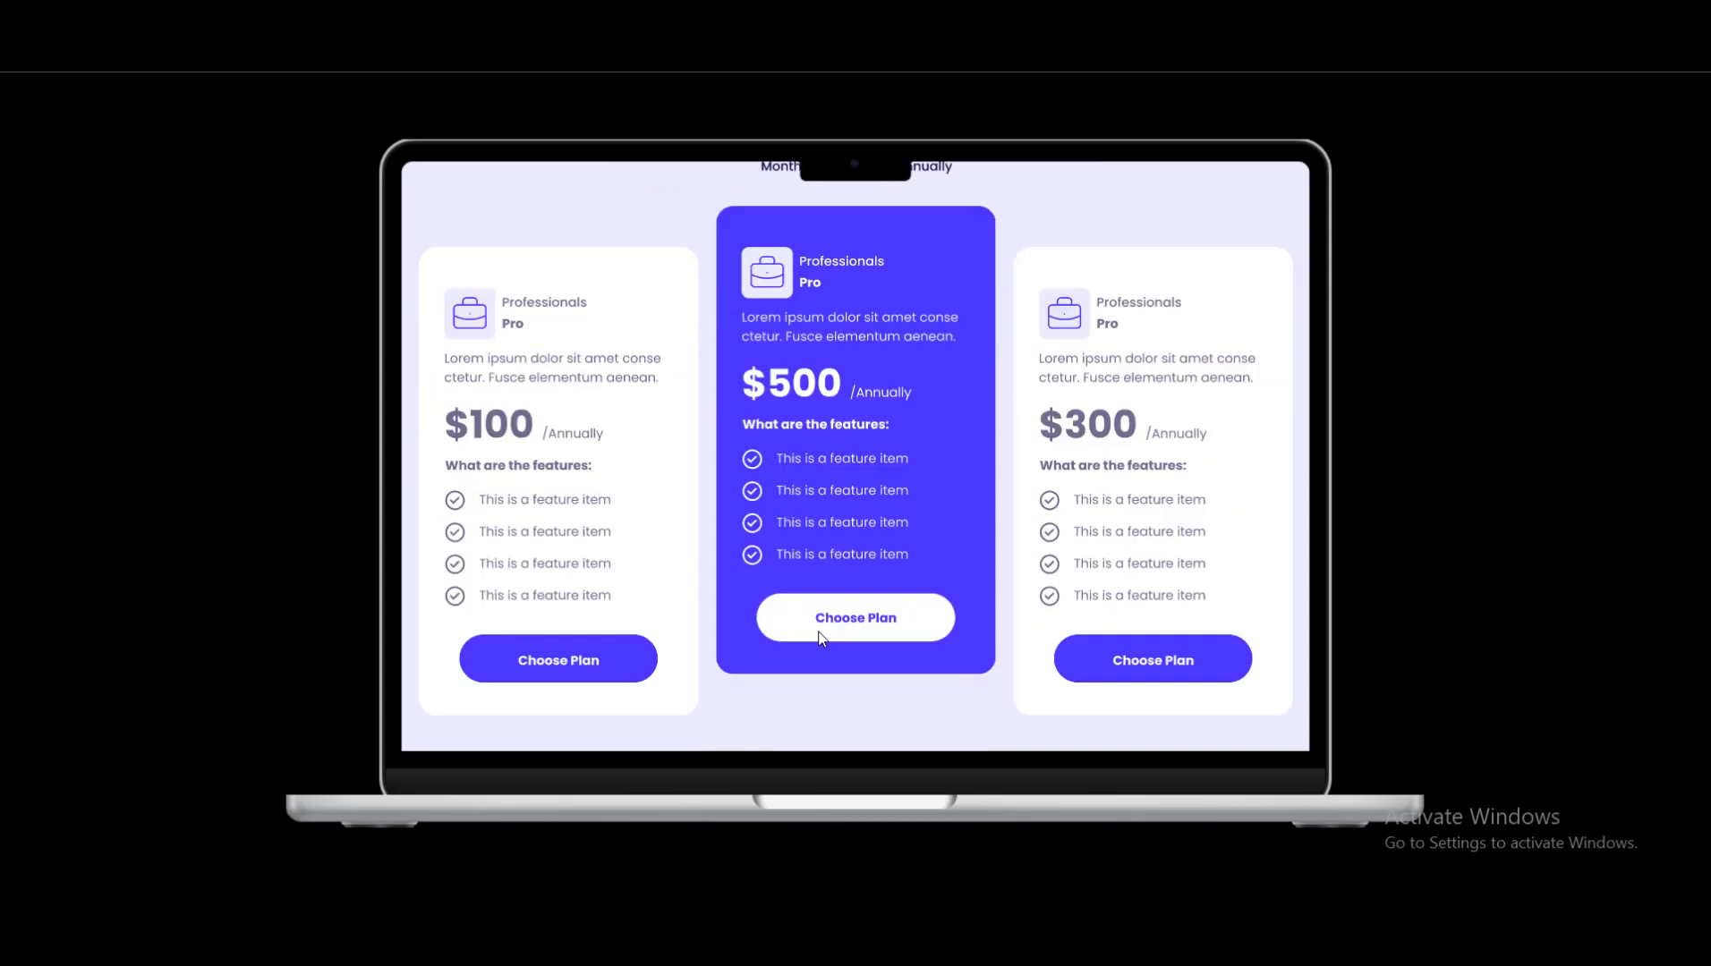
pyautogui.scroll(3, 931, 355)
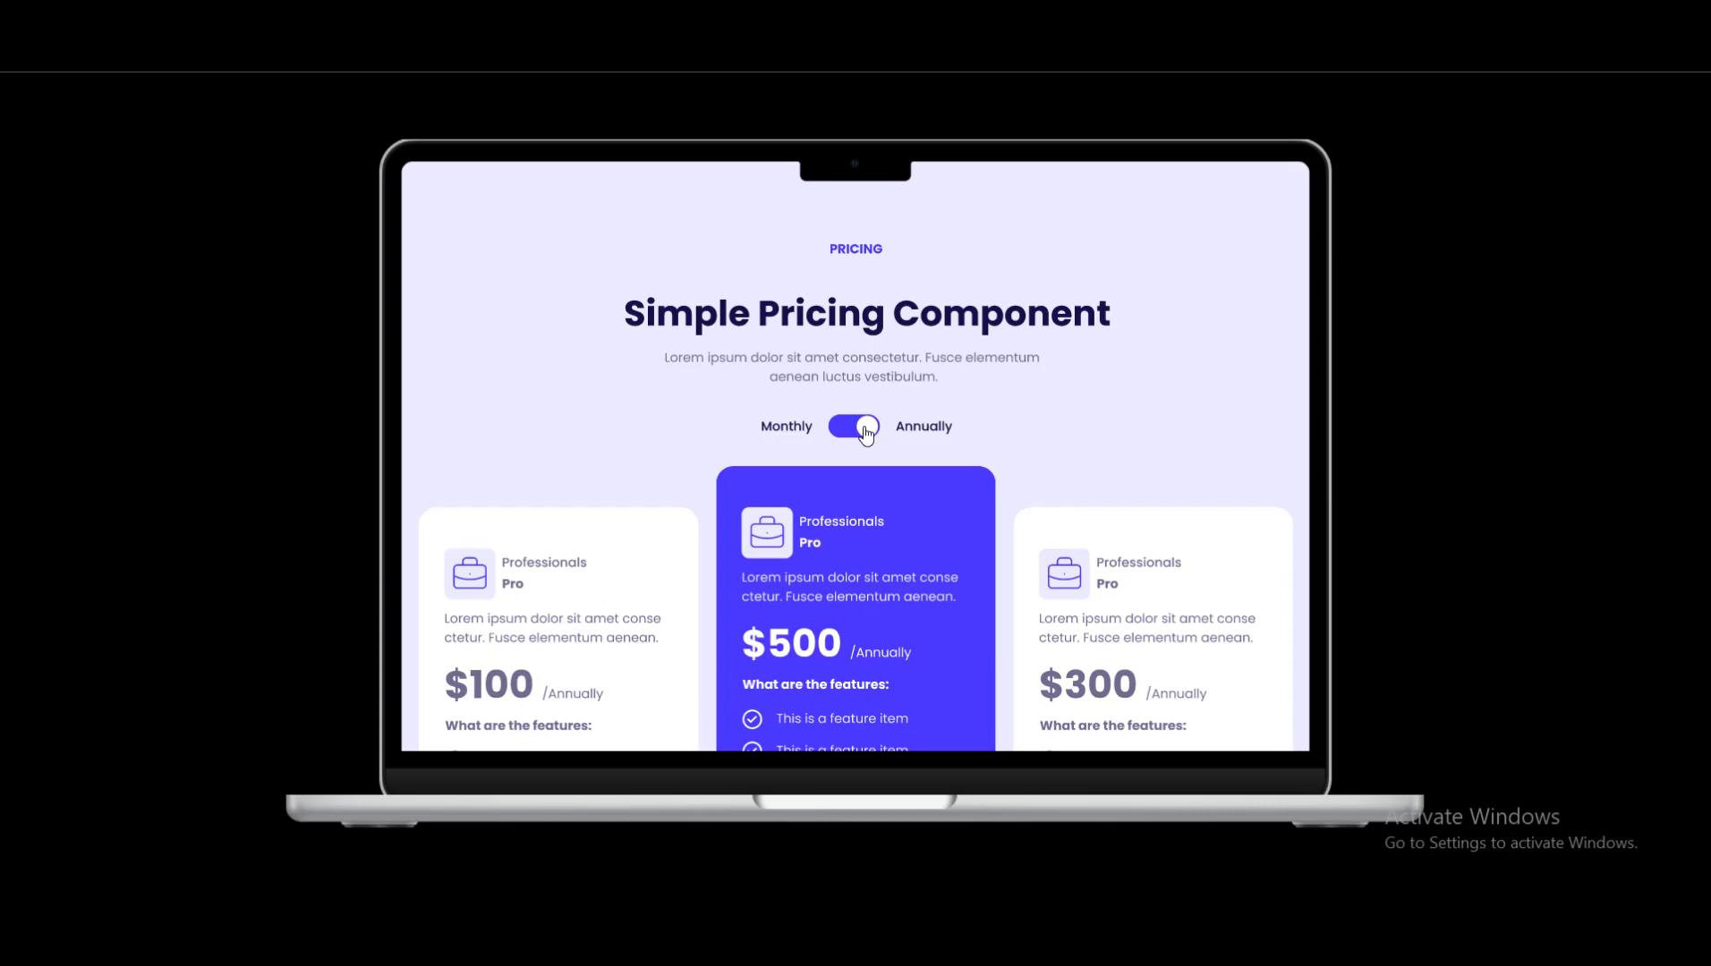
pyautogui.click(841, 440)
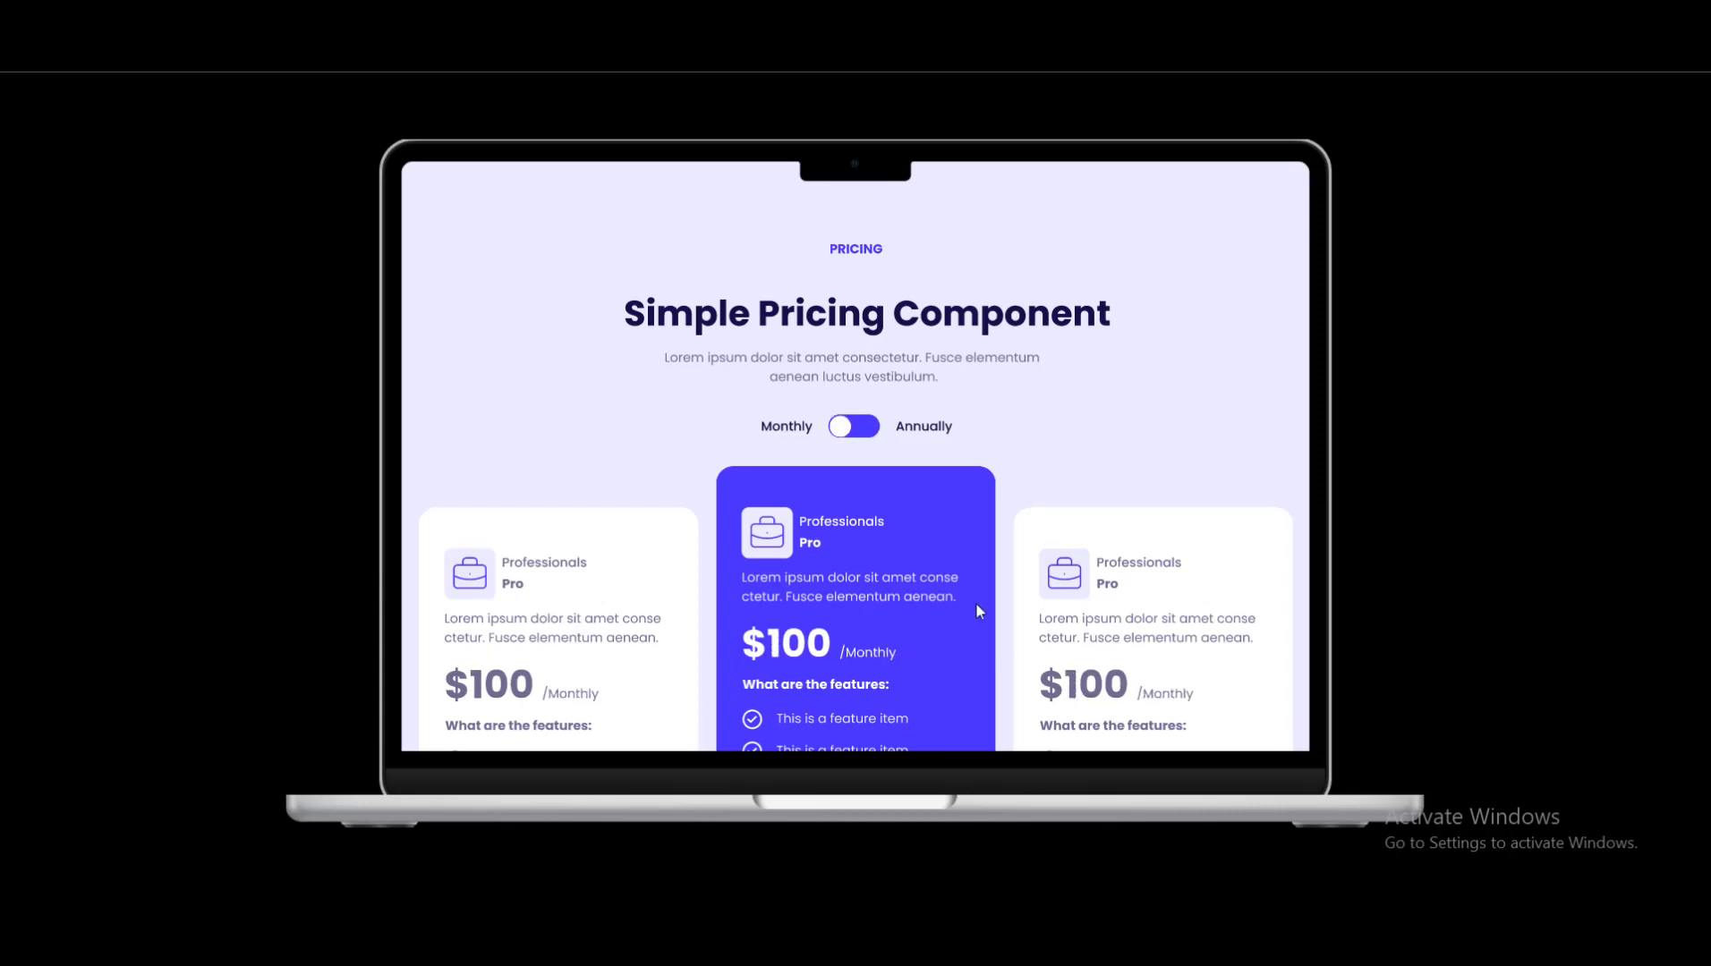
pyautogui.scroll(-3, 980, 610)
pyautogui.scroll(2, 987, 617)
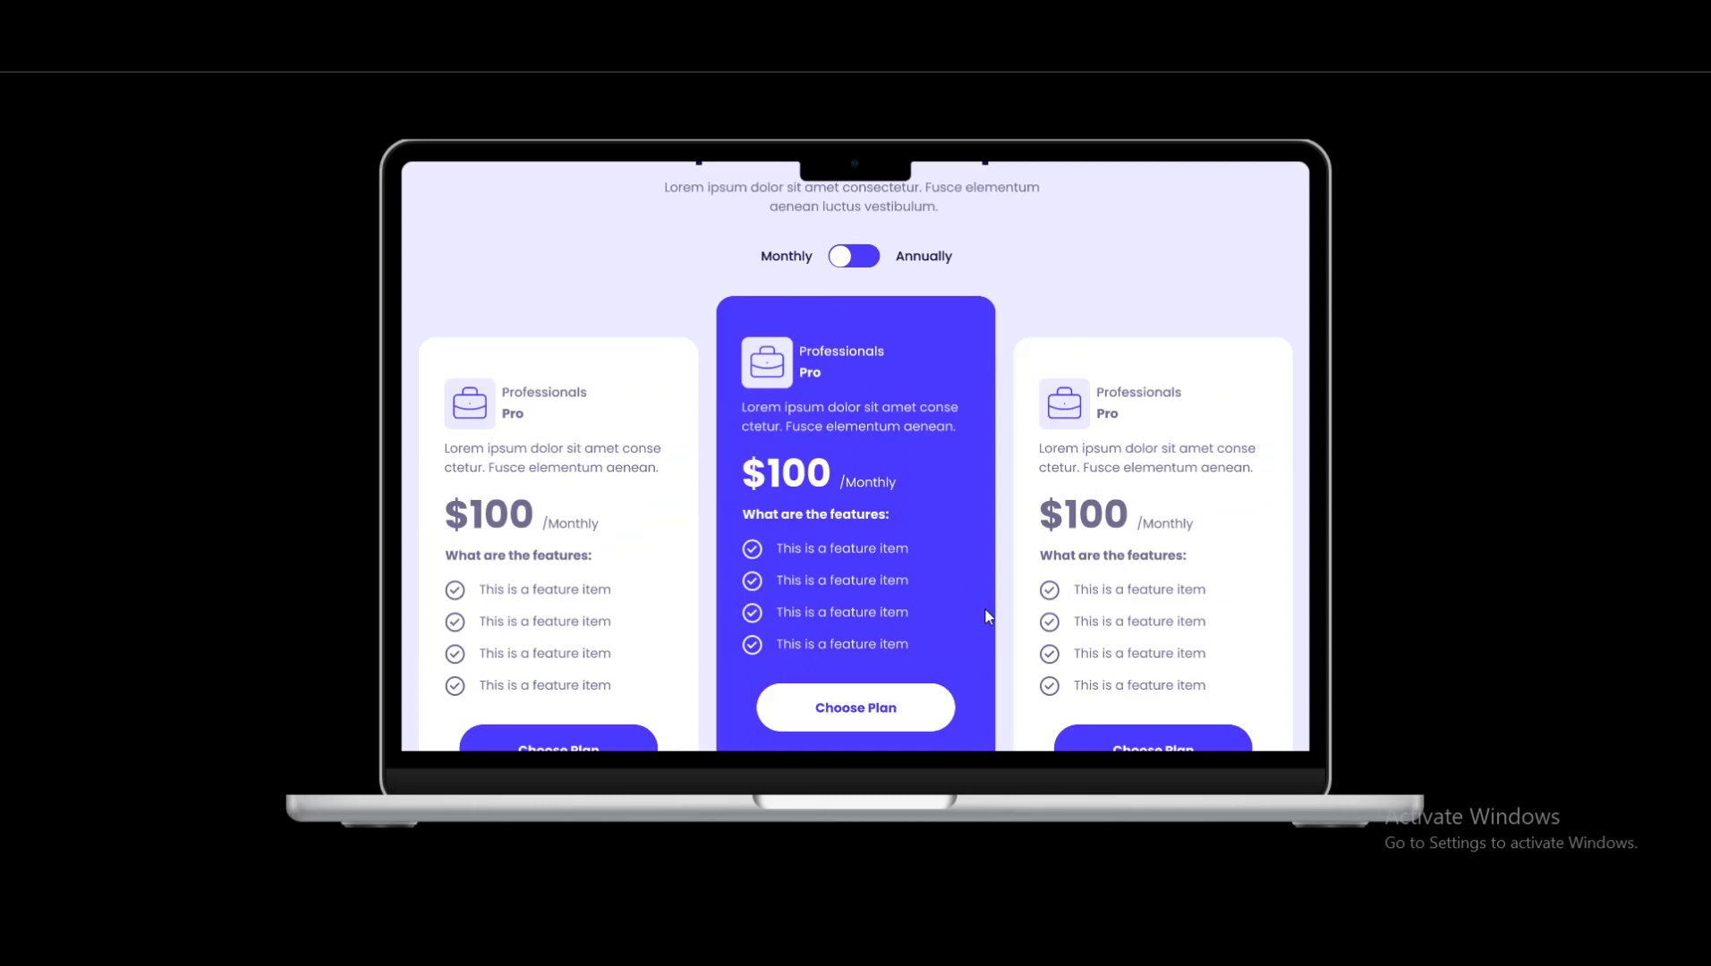
pyautogui.scroll(3, 988, 616)
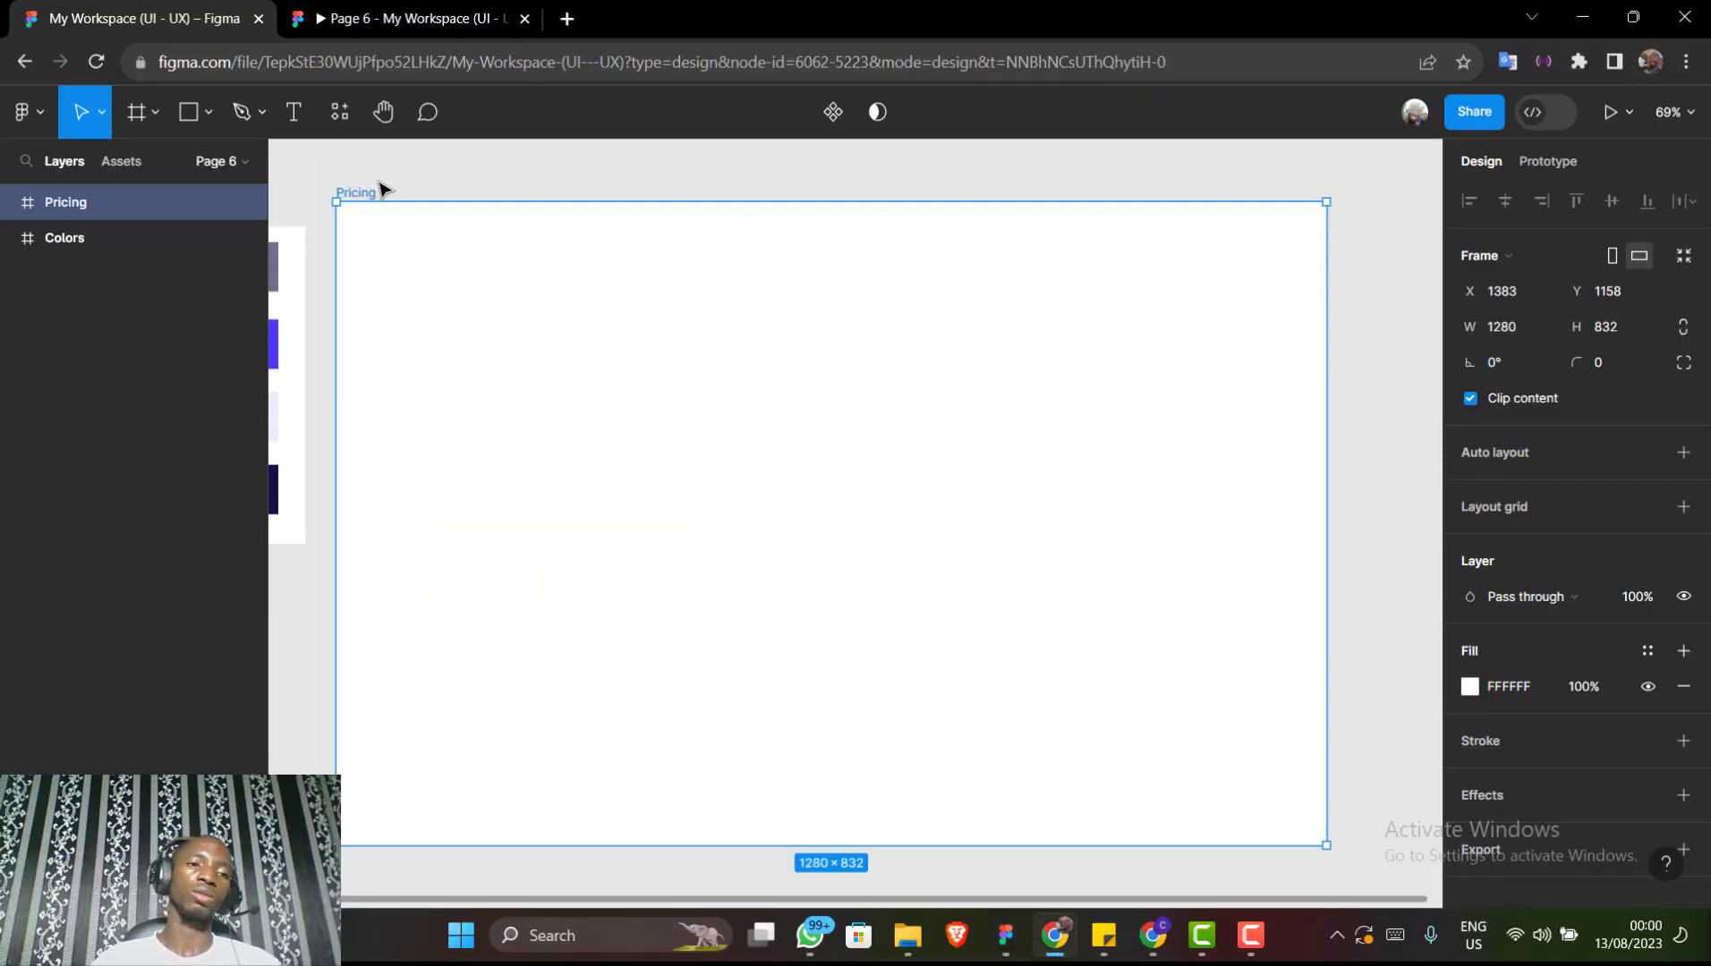
# Add a text layer reading "PRICING" in the upper middle area of the Pricing frame
pyautogui.click(134, 112)
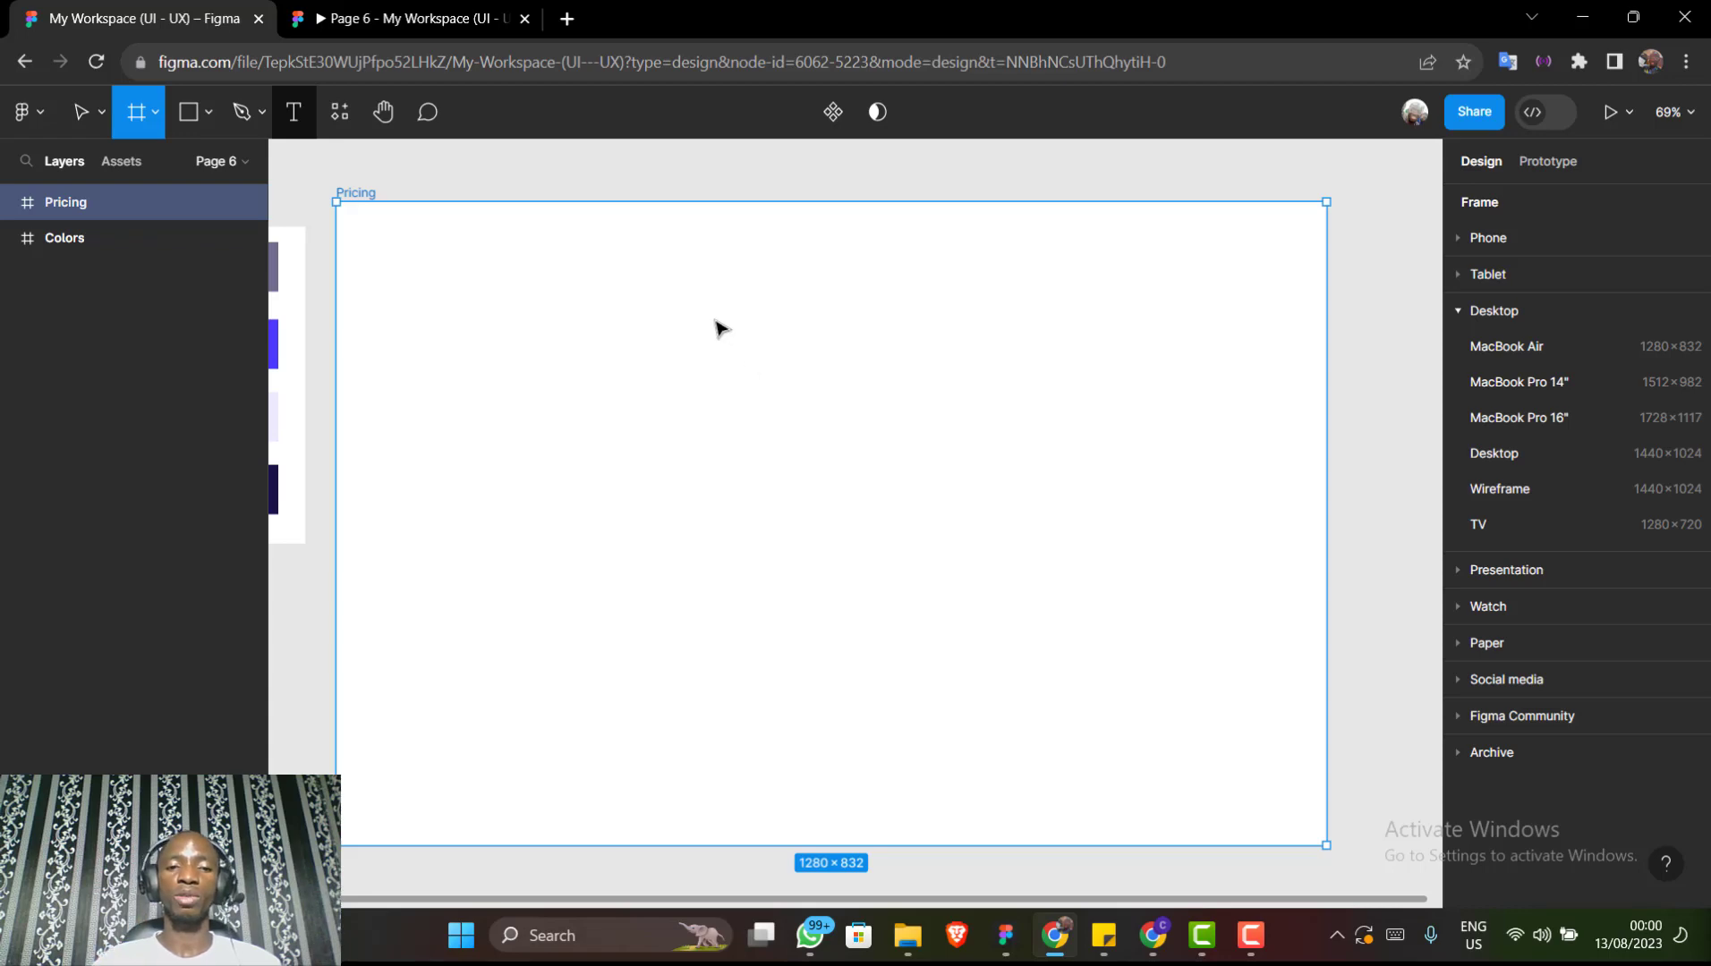
pyautogui.press('t')
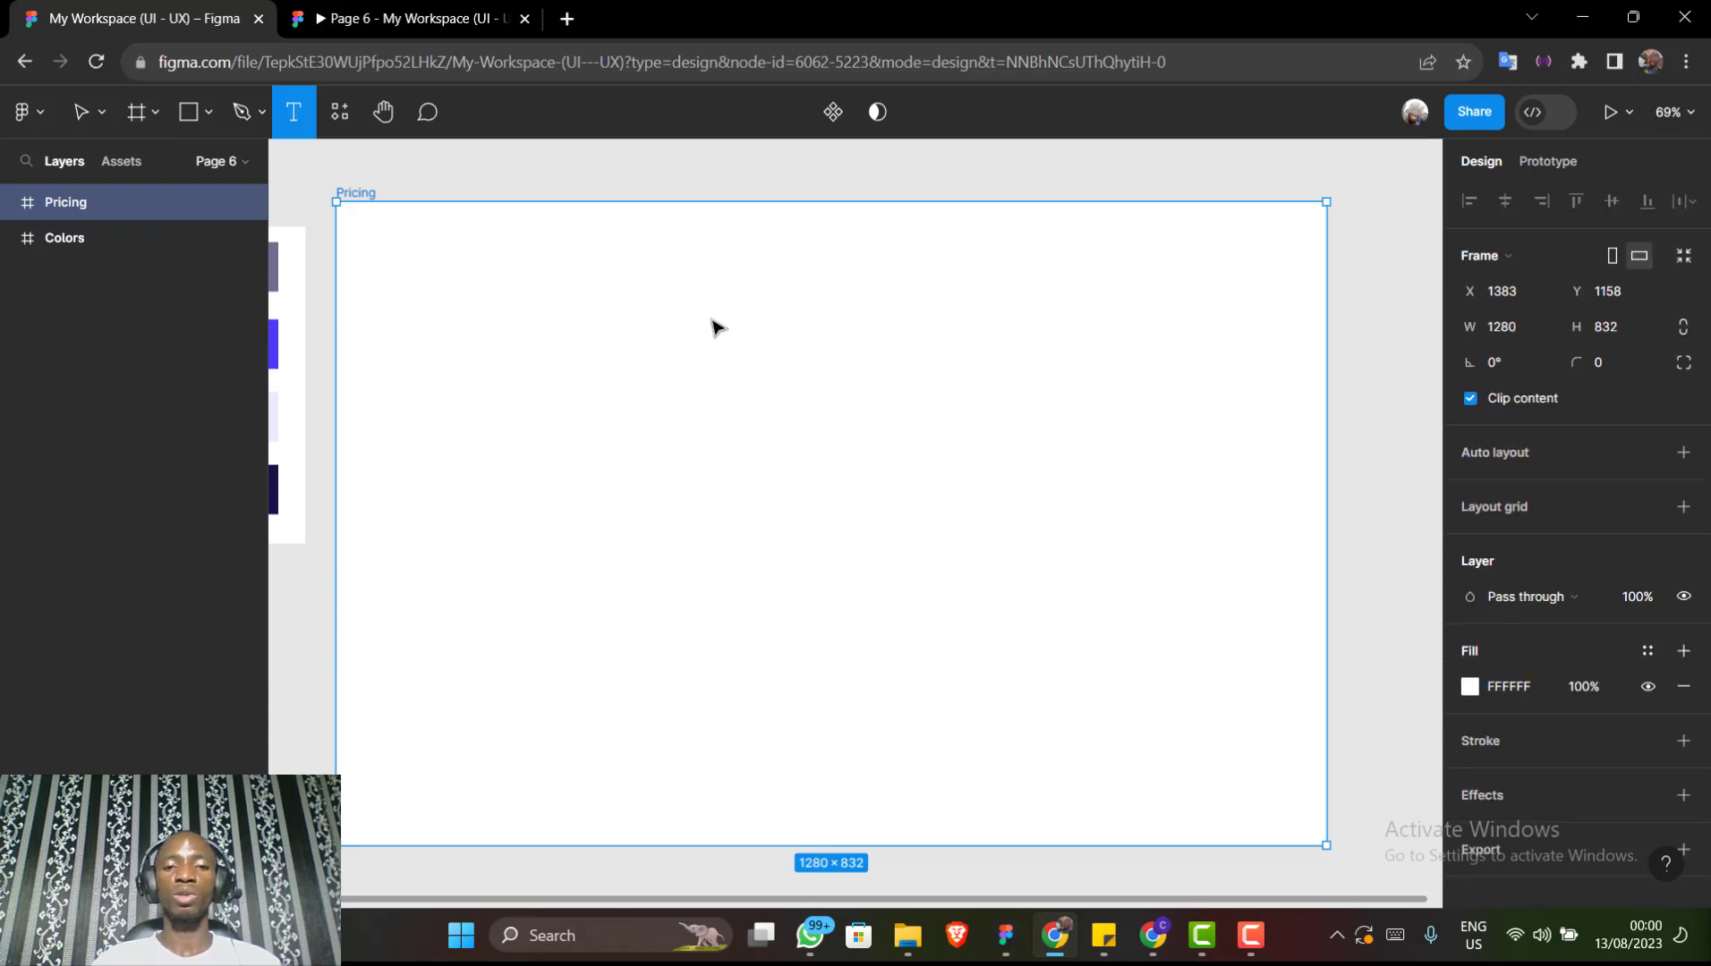
pyautogui.click(821, 352)
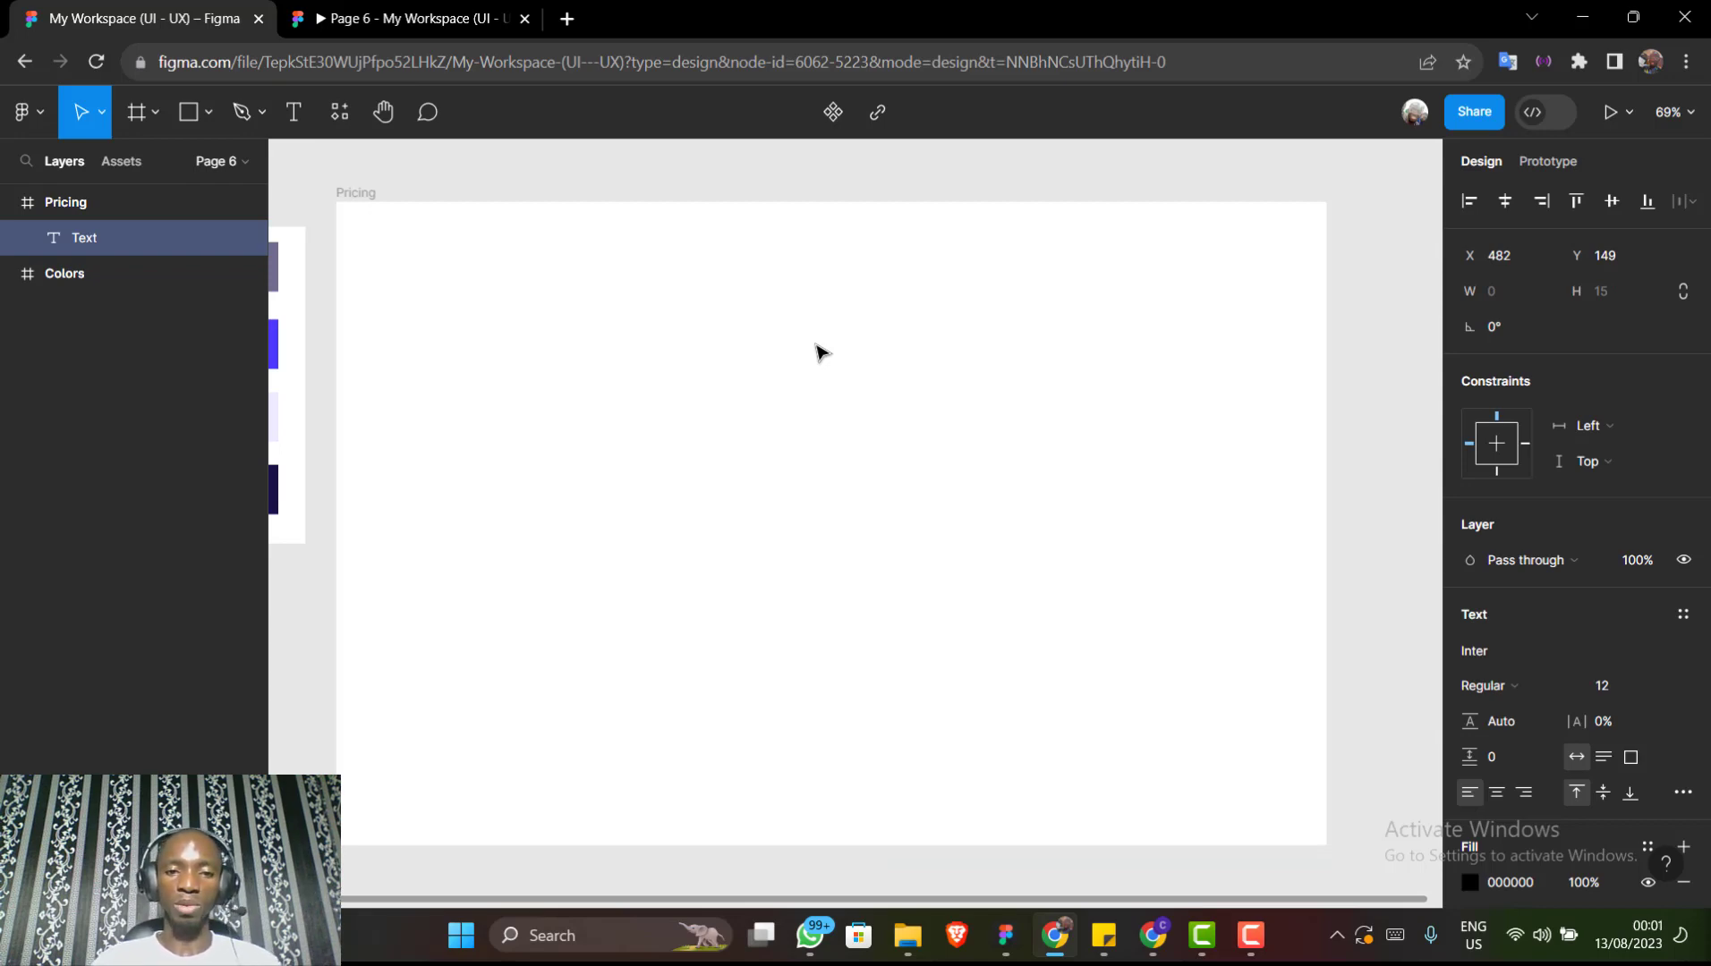
pyautogui.write('P')
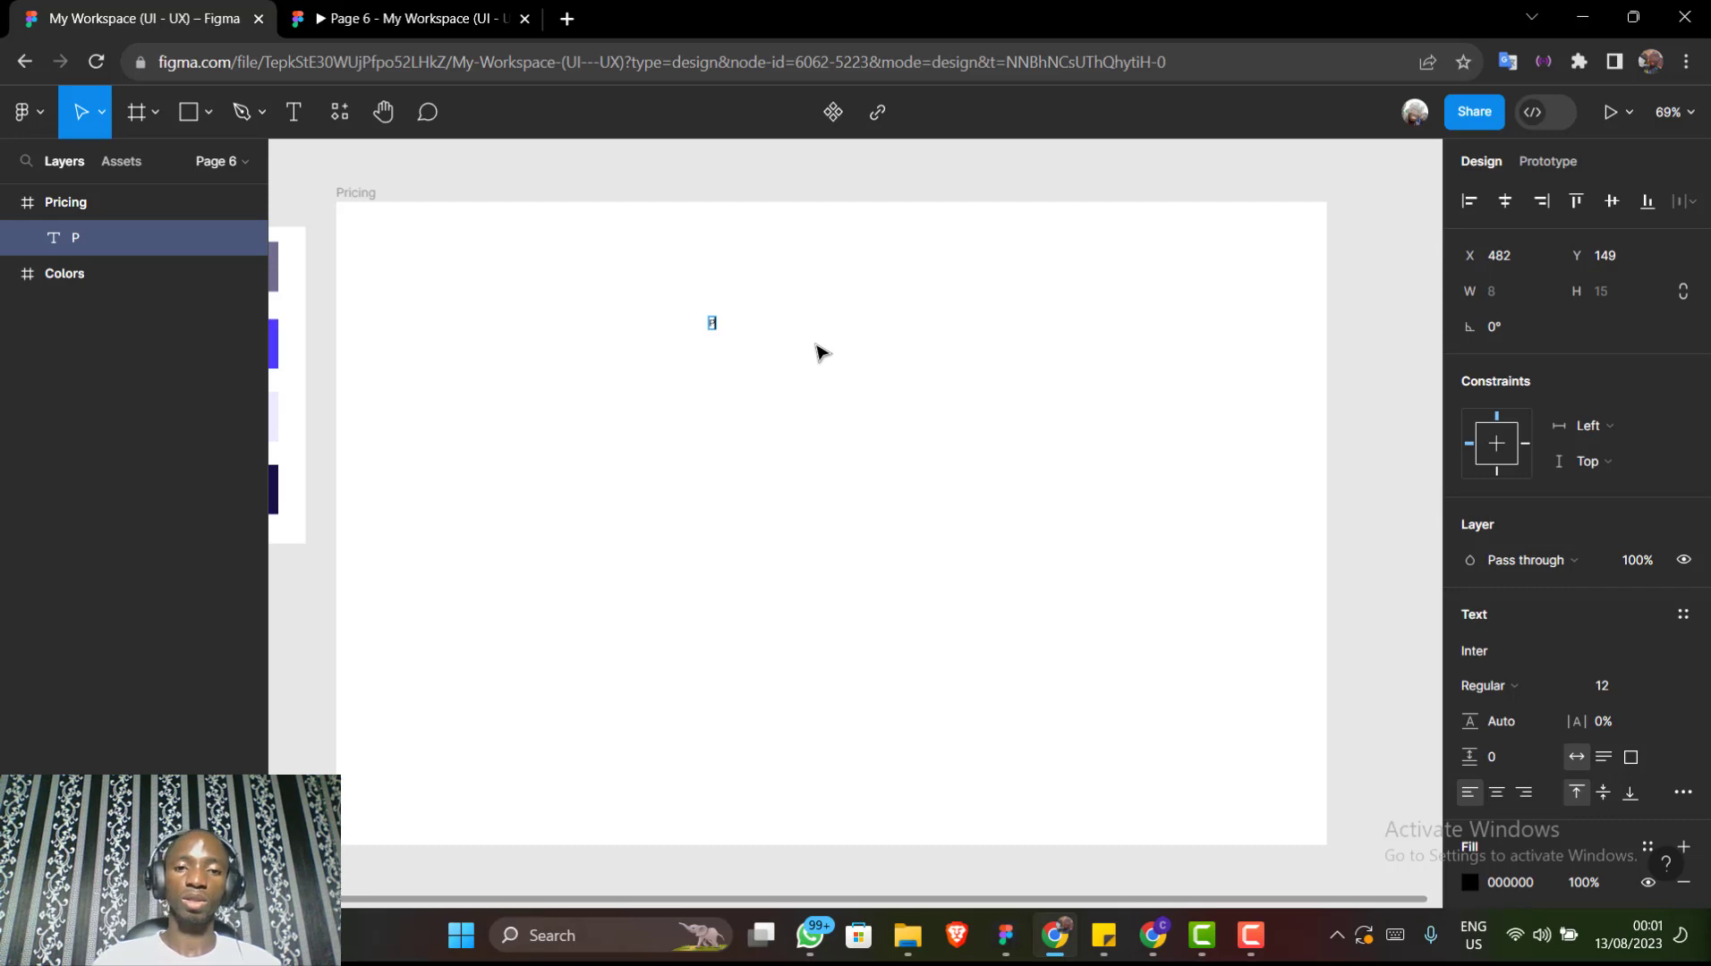
pyautogui.write('RI')
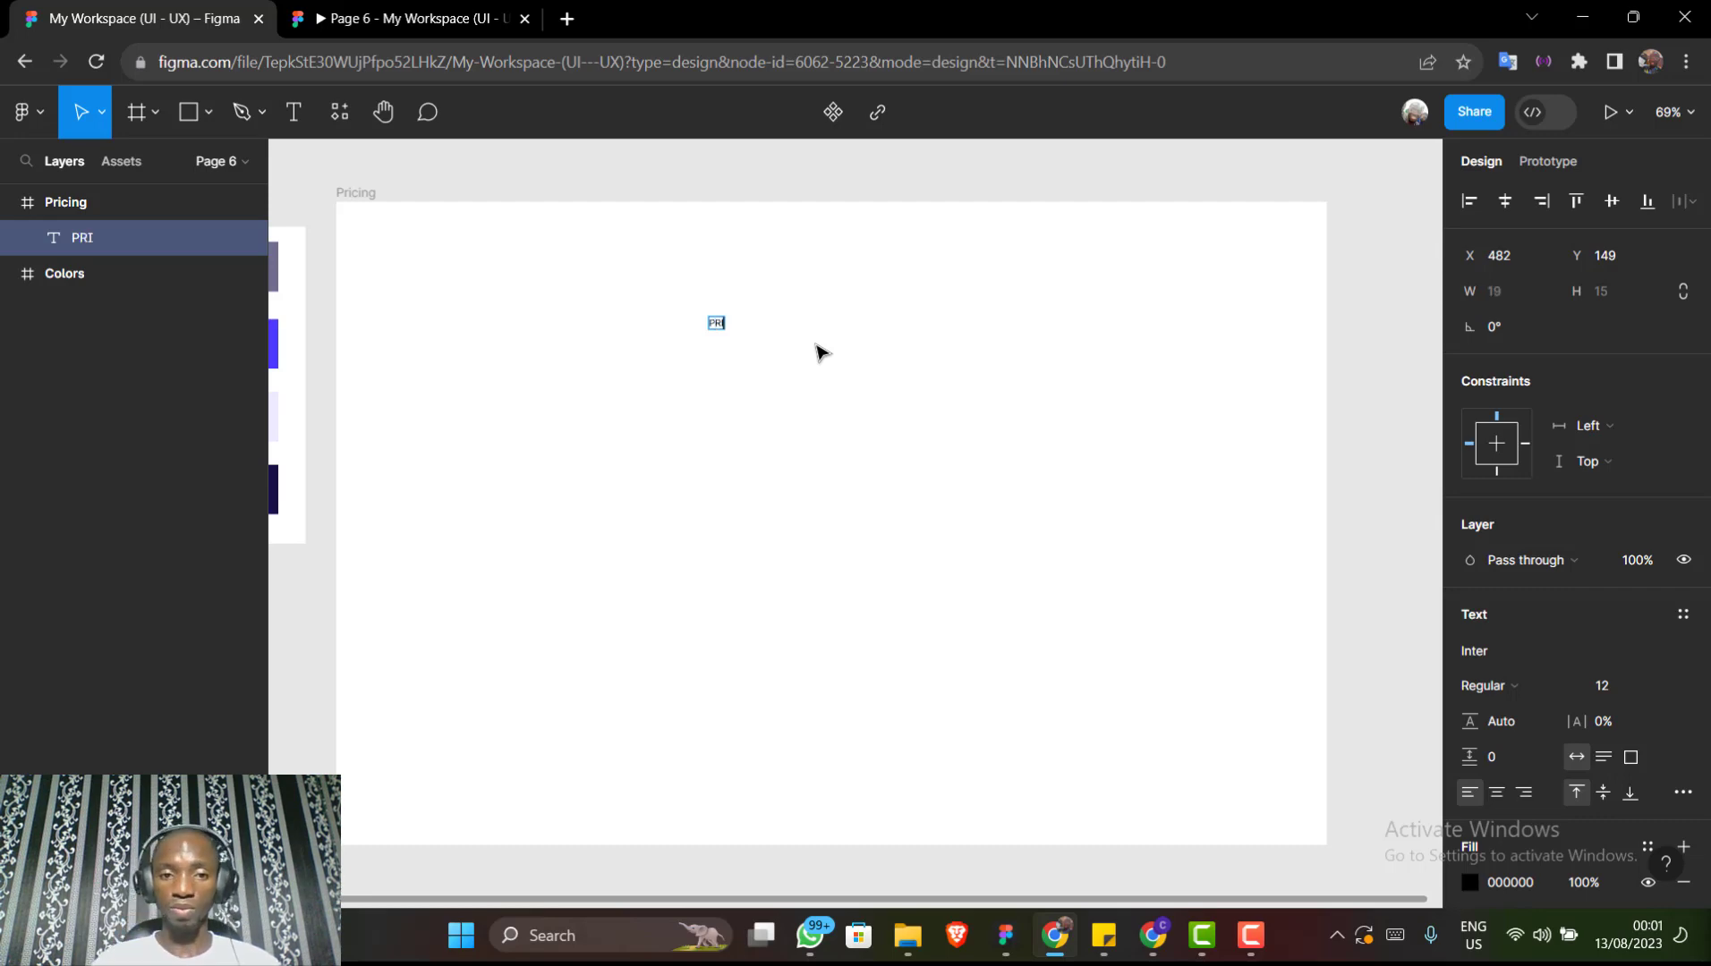
pyautogui.write('CING')
# Format the PRICING text as Poppins Bold at size 18 and centre it horizontally in the frame
pyautogui.hotkey('ctrl', 'a')
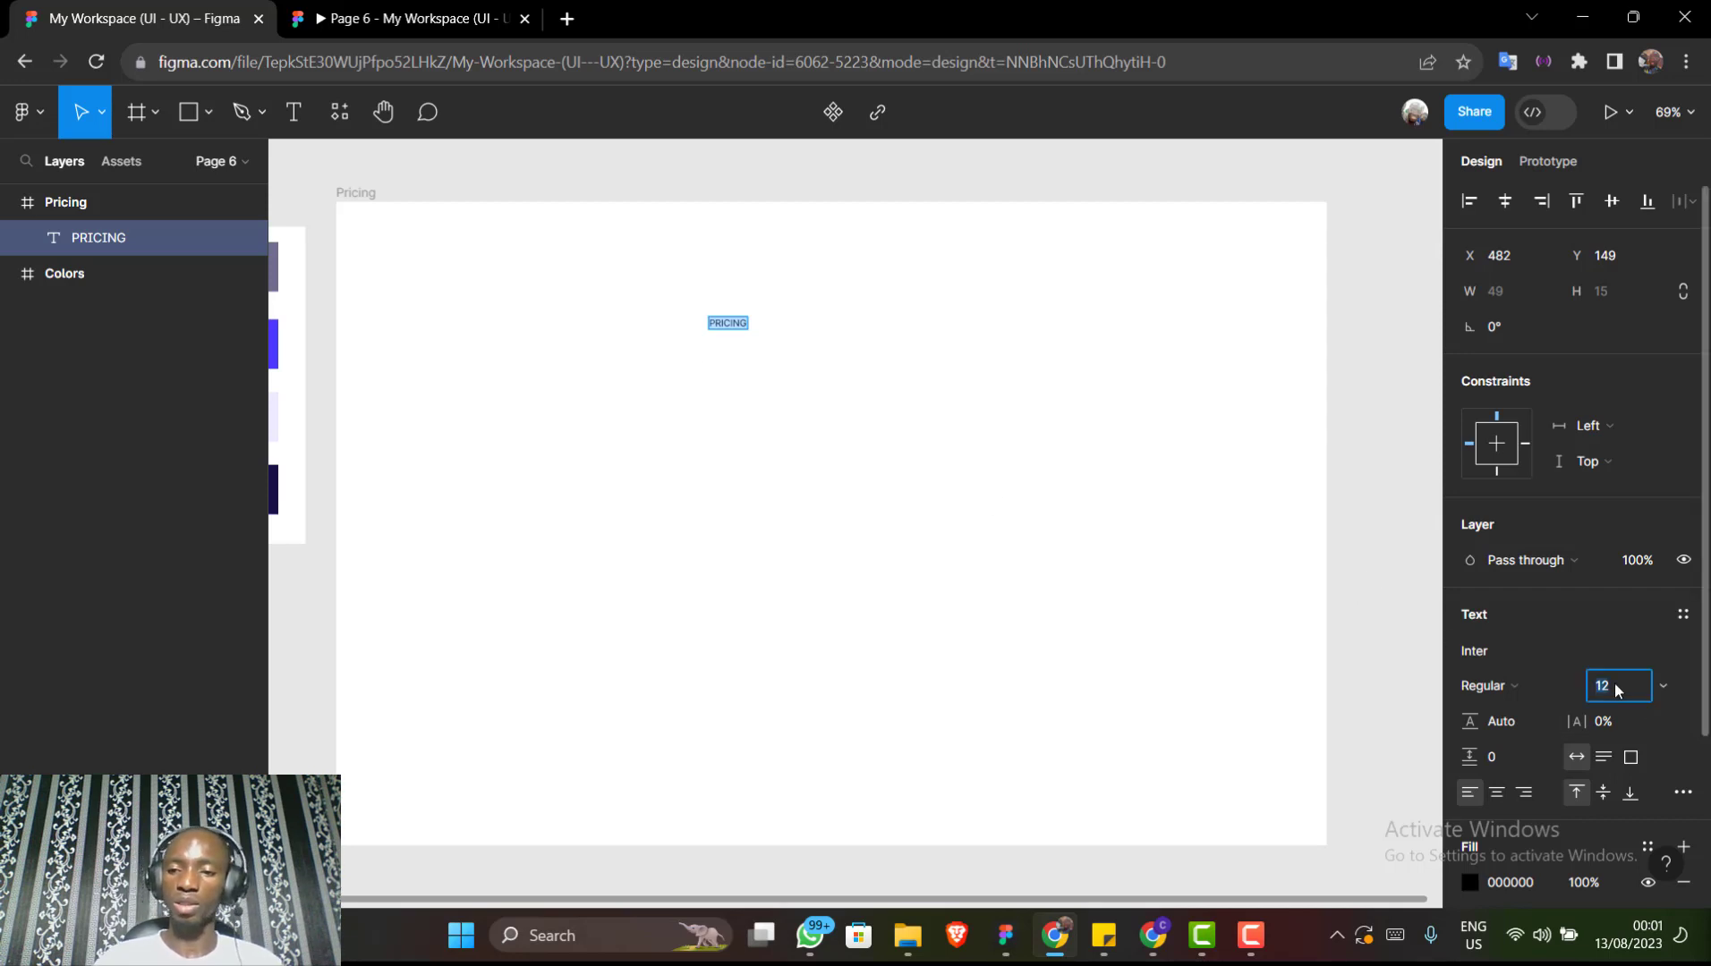
pyautogui.write('18')
pyautogui.press('Return')
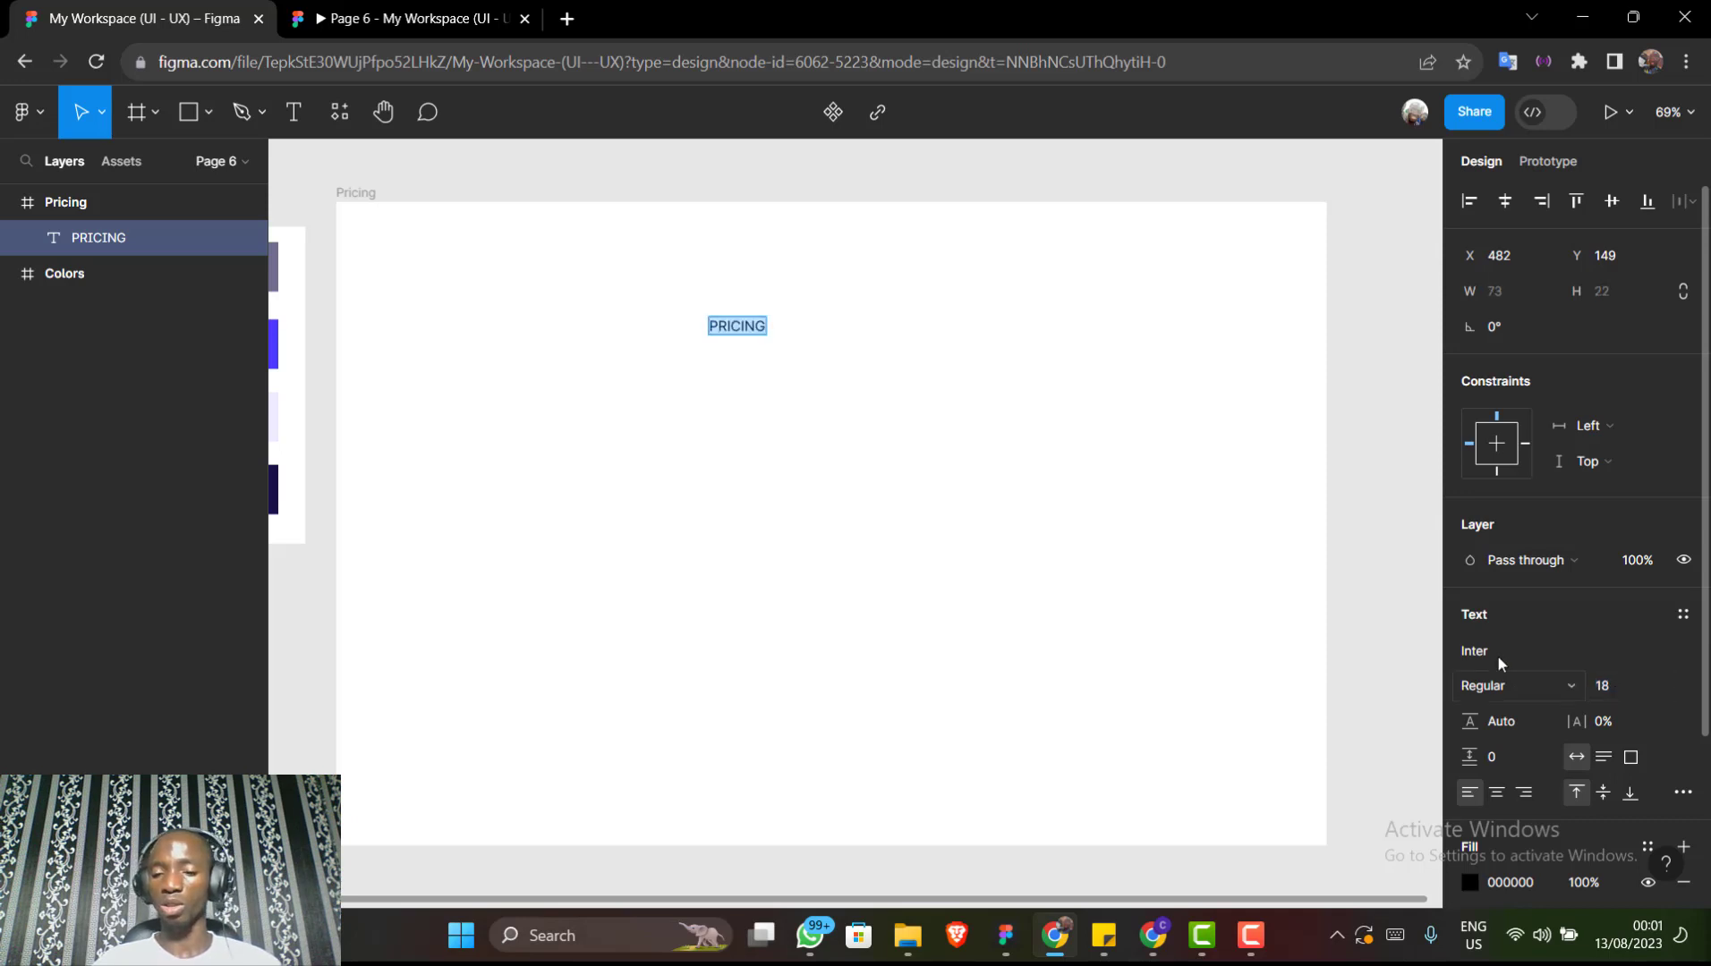
pyautogui.click(1471, 652)
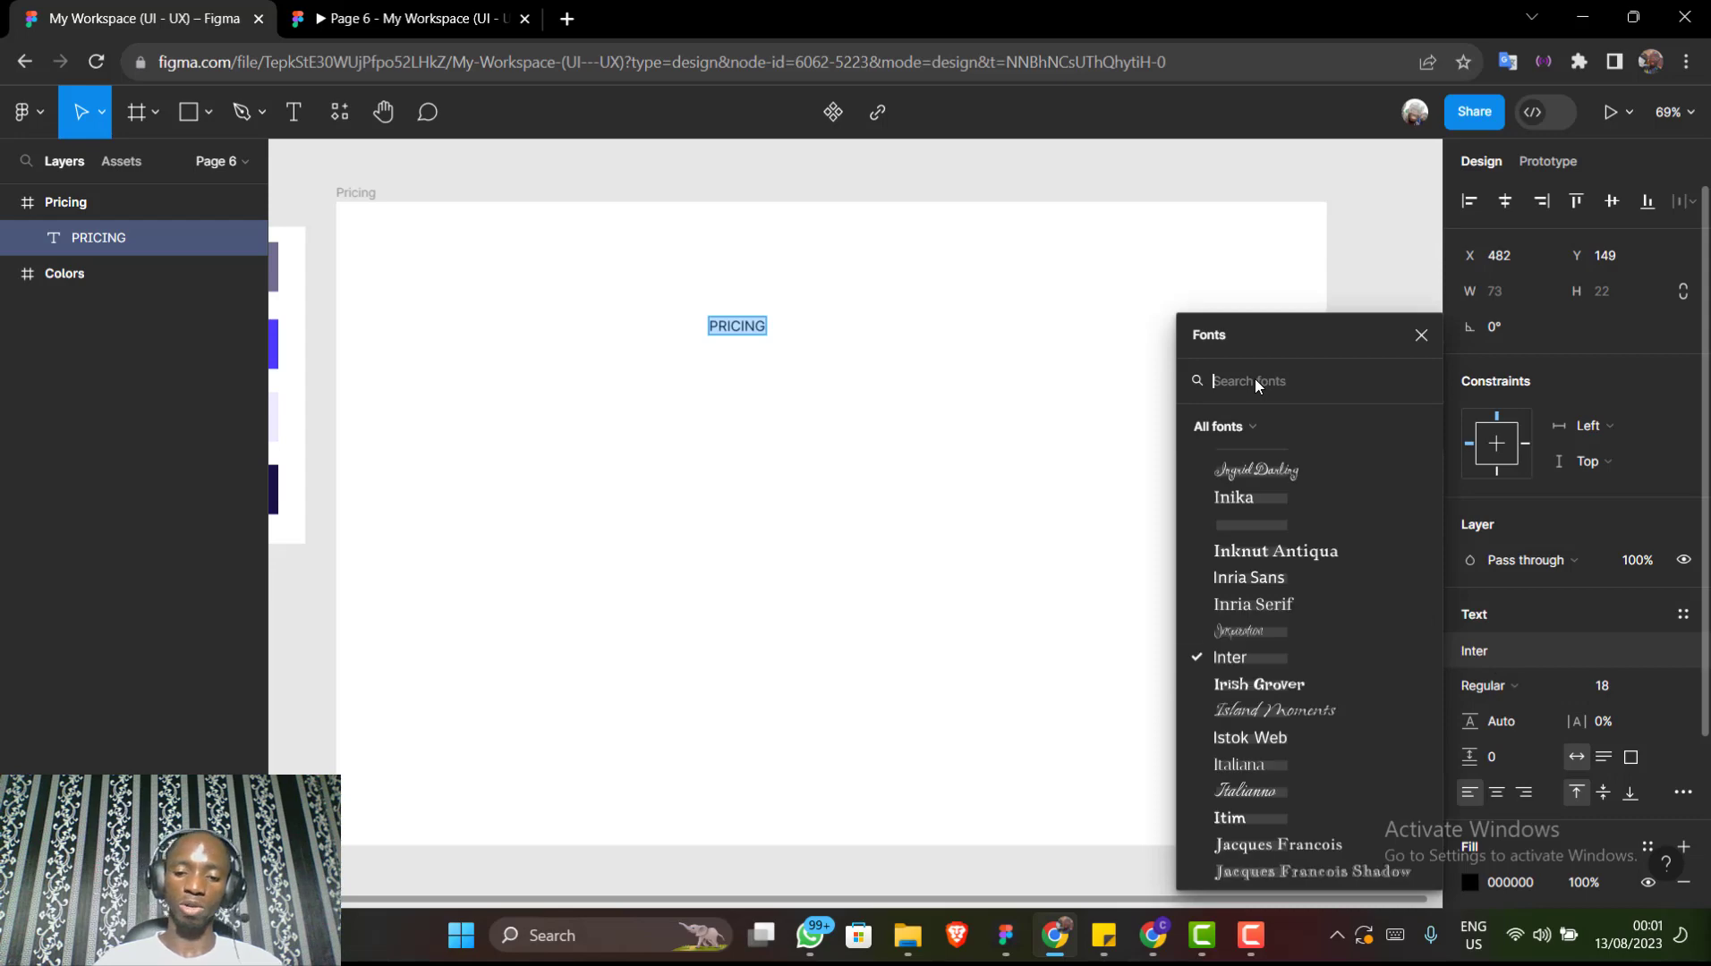
pyautogui.write('POPP')
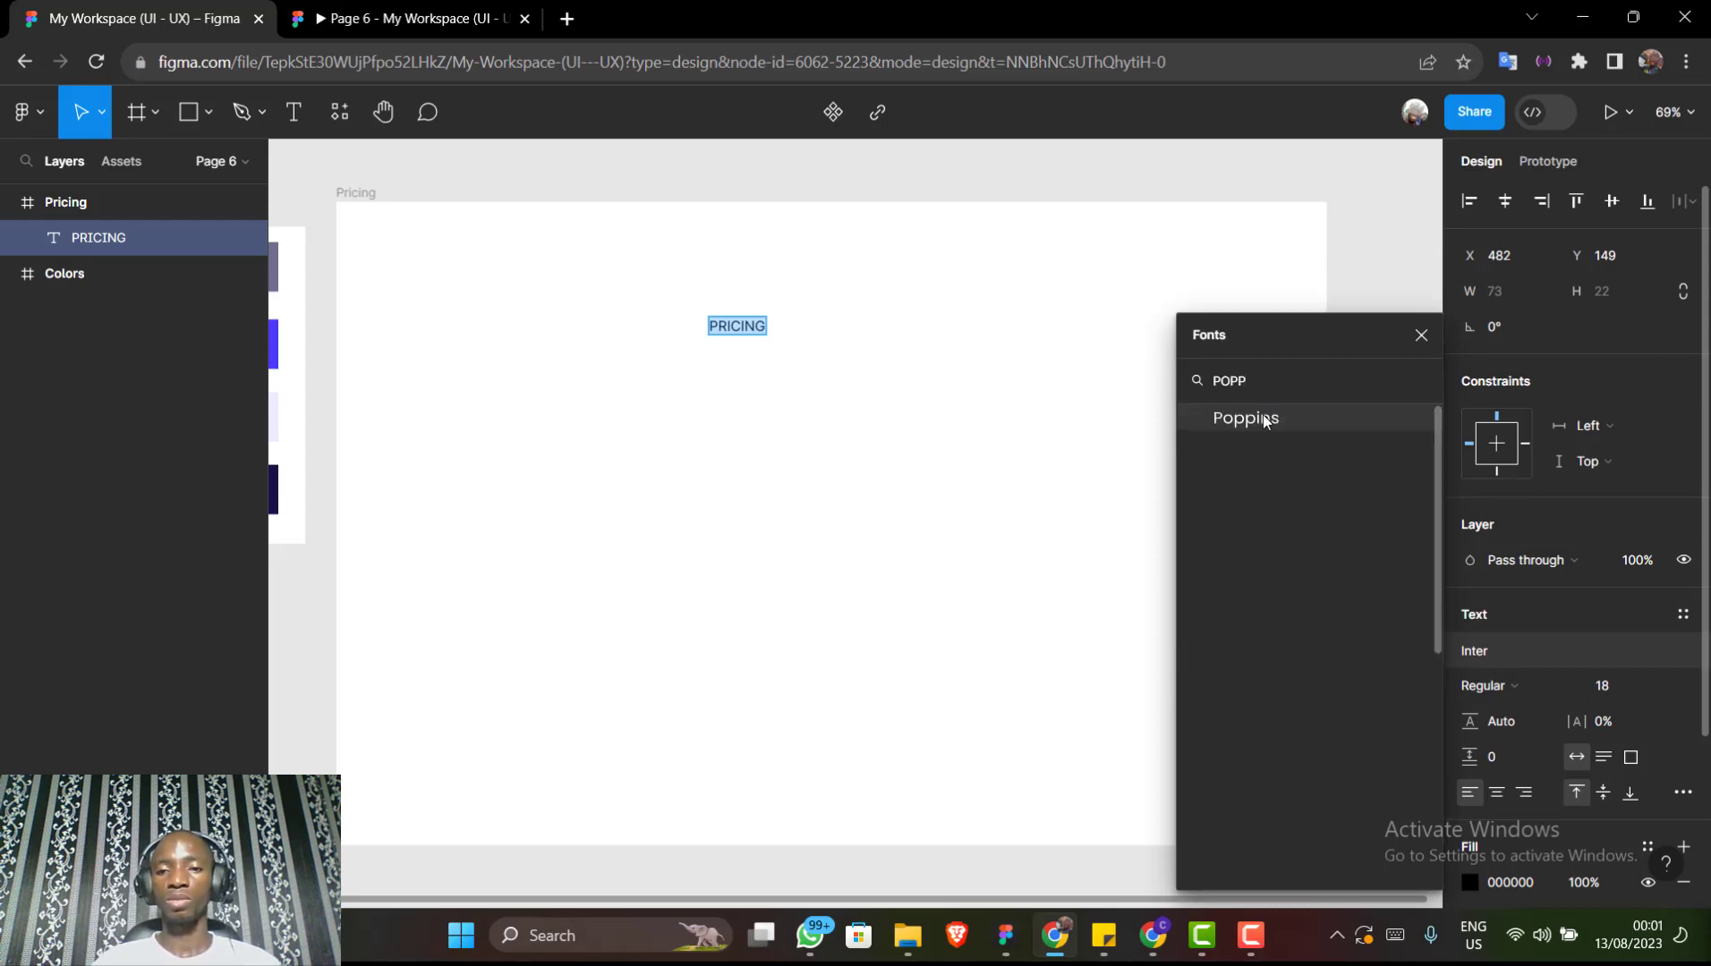
pyautogui.click(1264, 417)
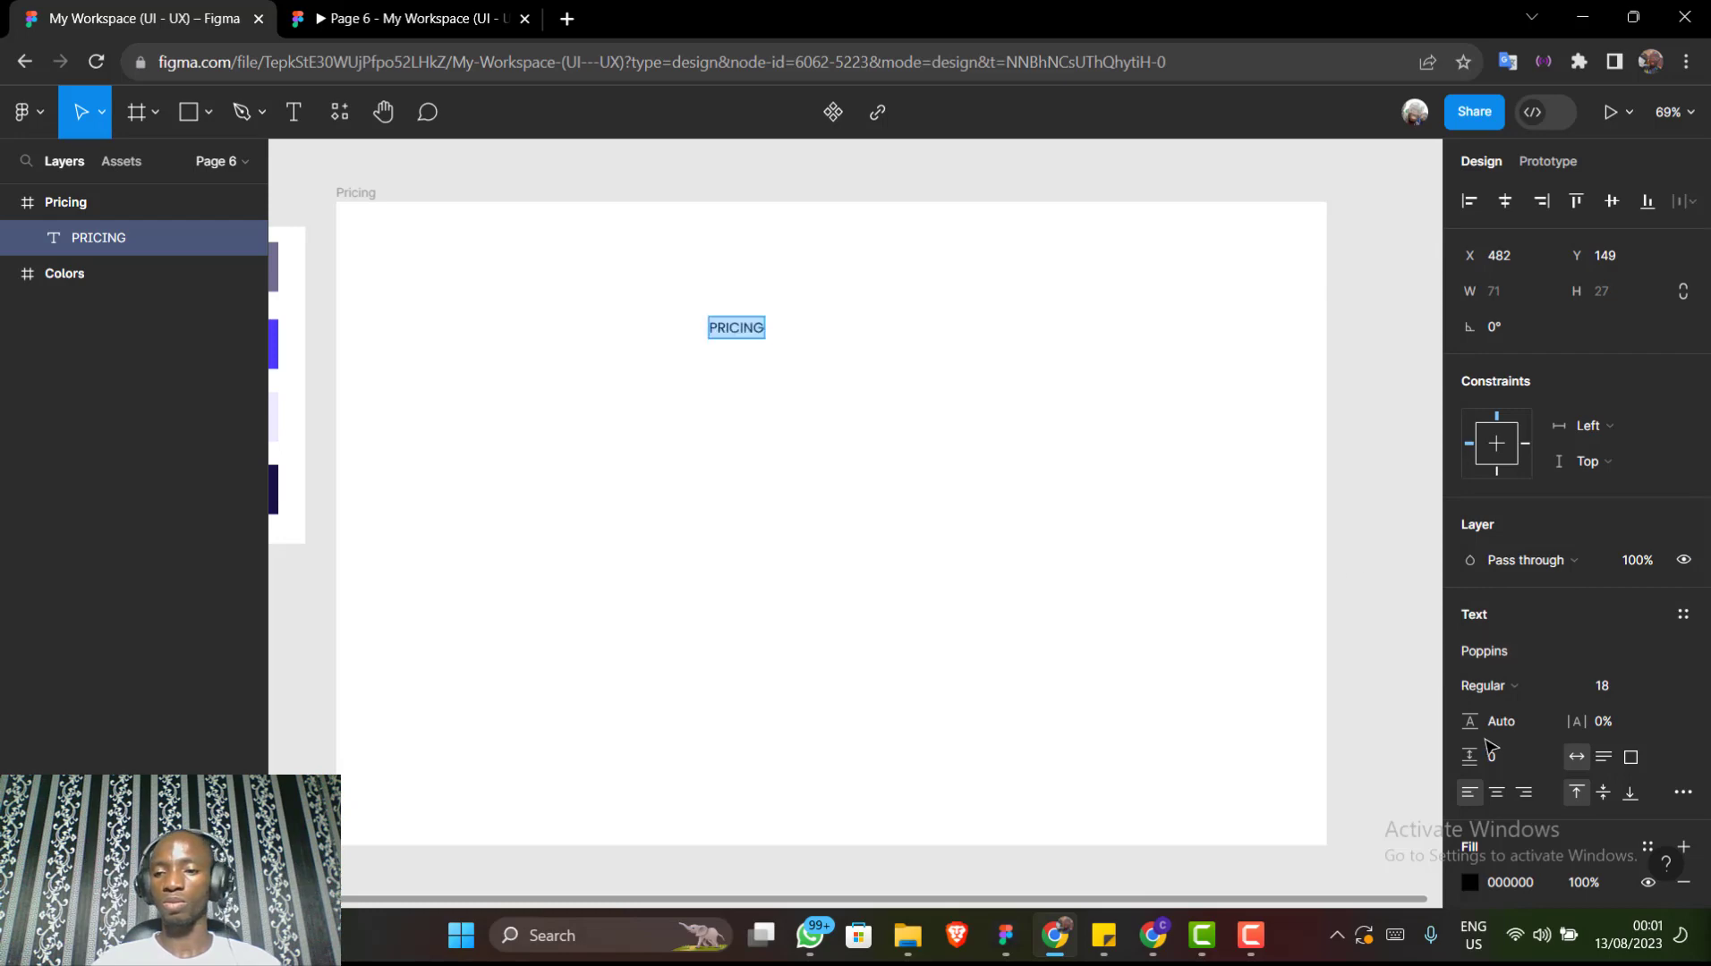
pyautogui.click(1511, 685)
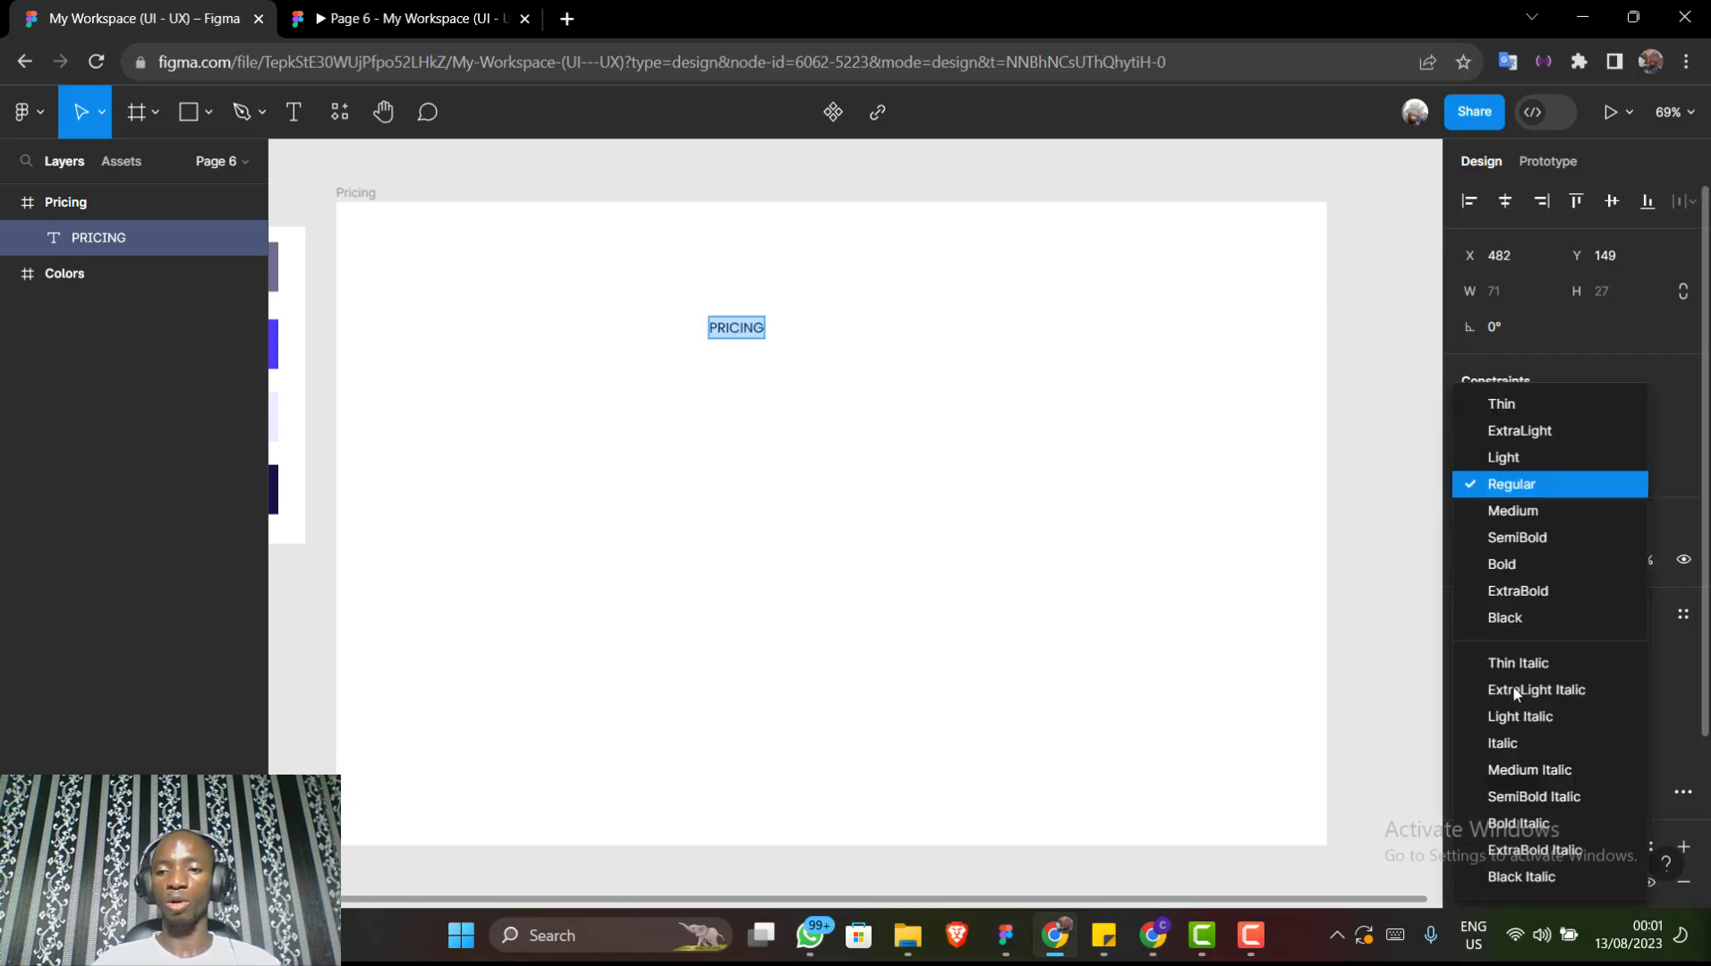
pyautogui.click(1512, 566)
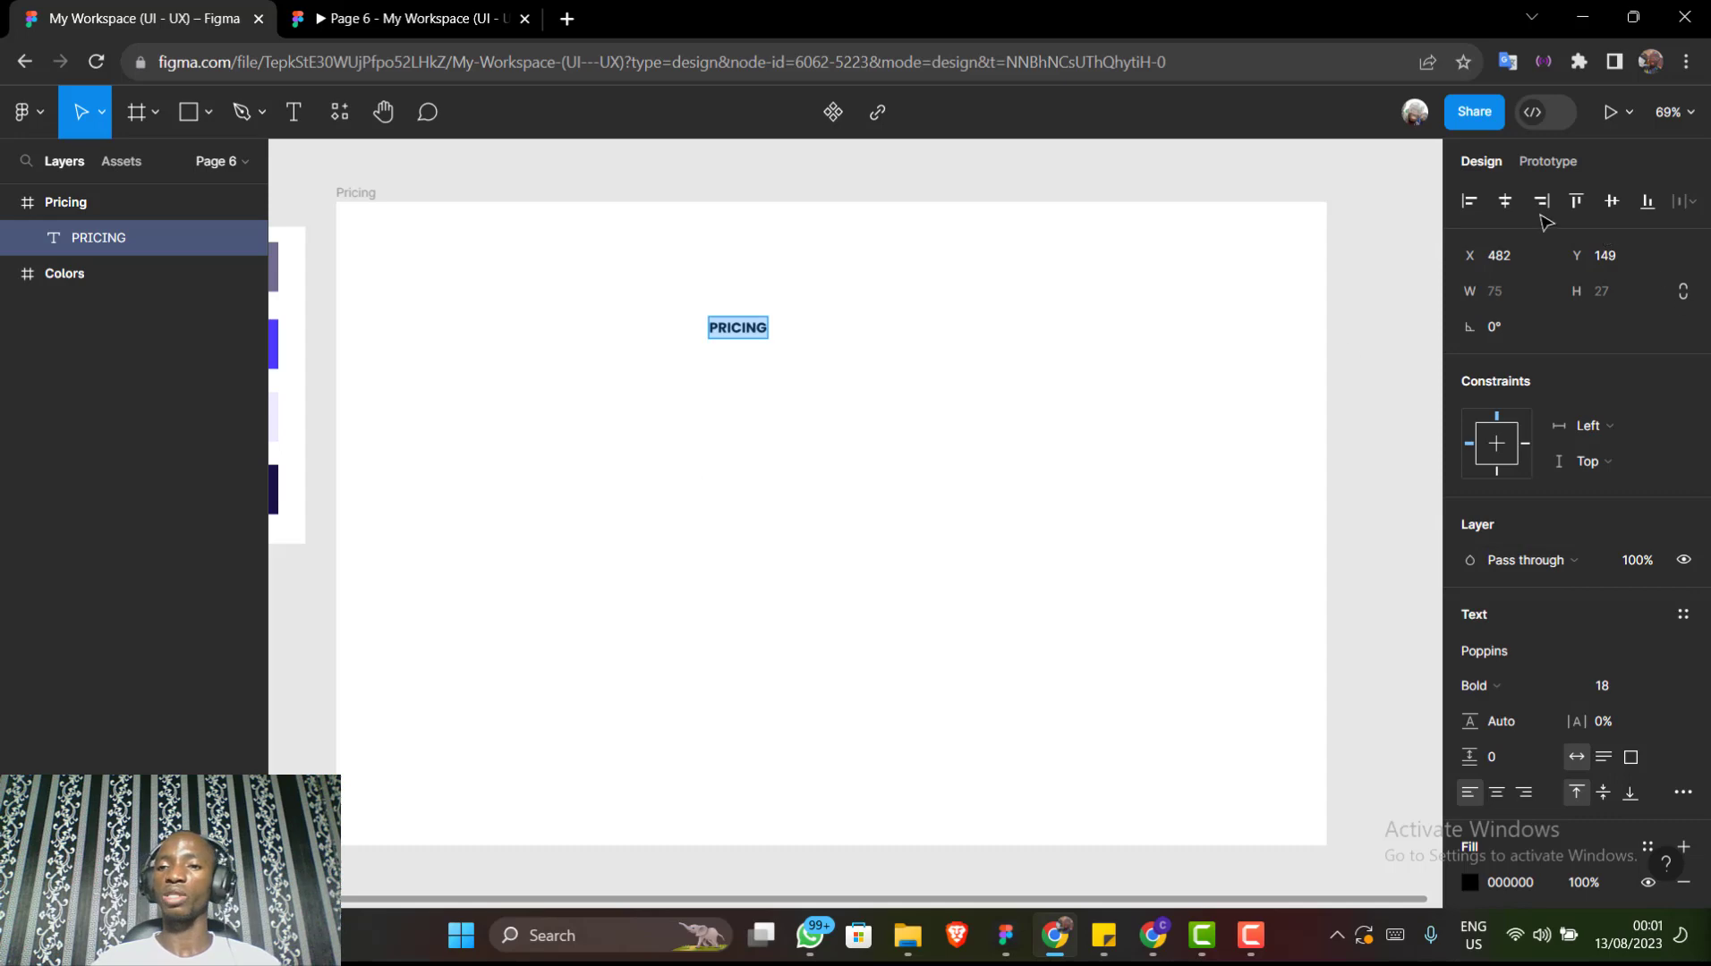
pyautogui.press('Escape')
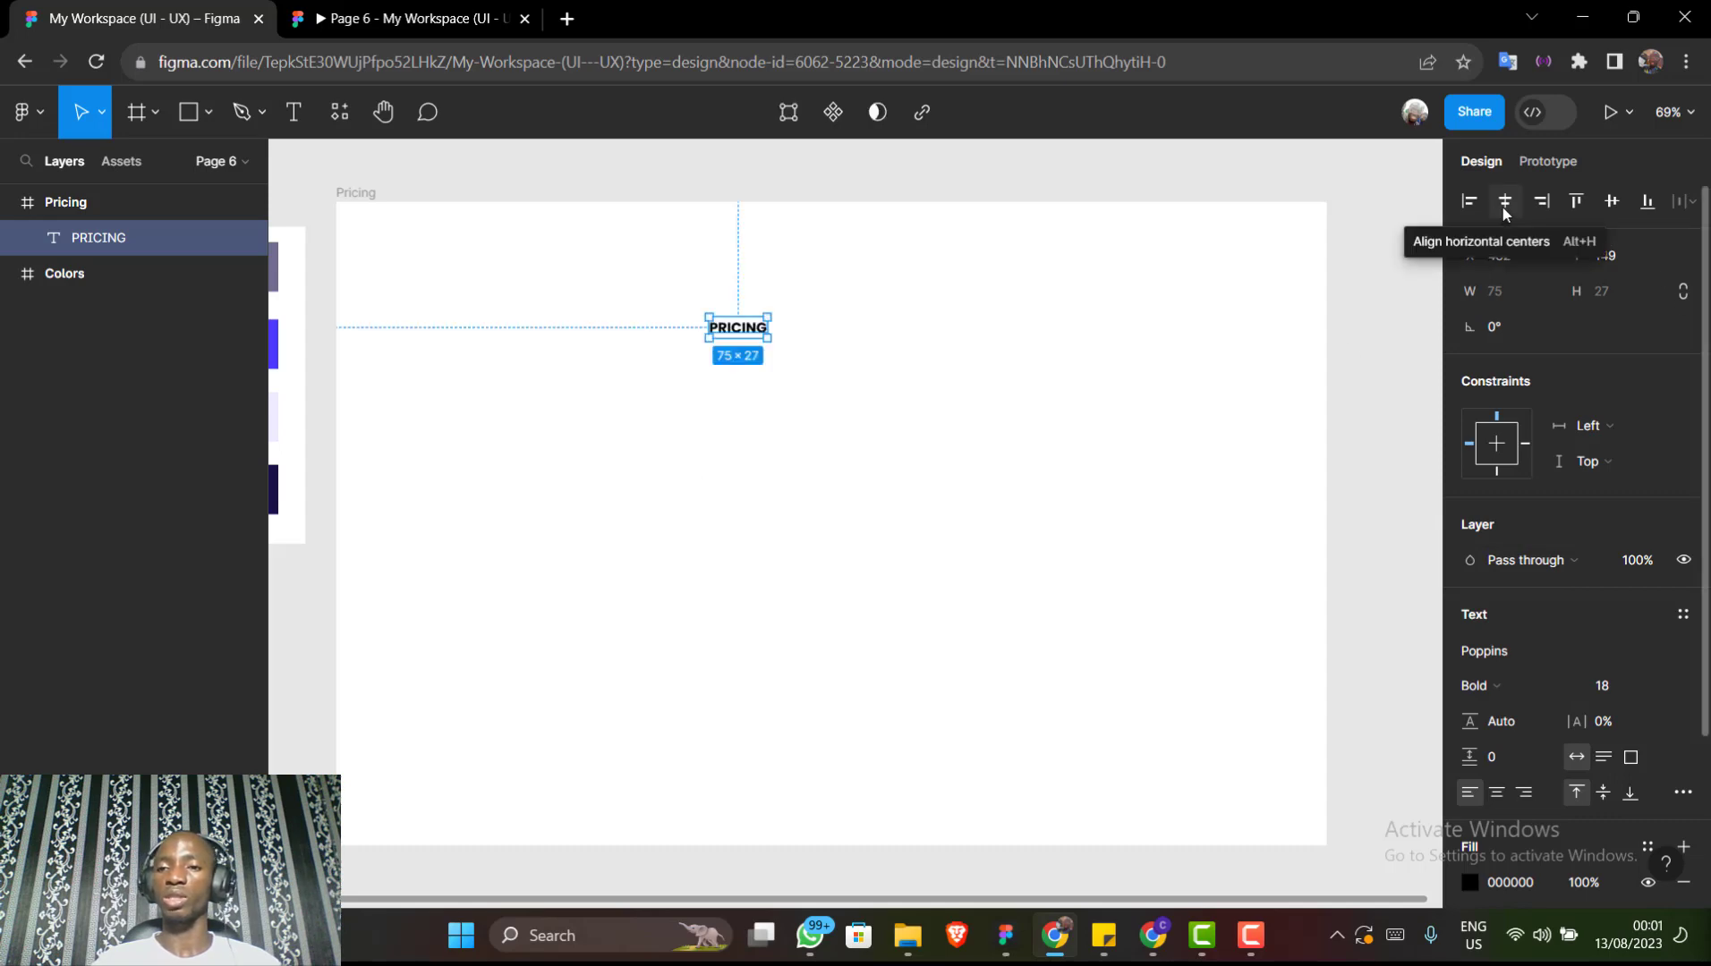
pyautogui.click(1504, 202)
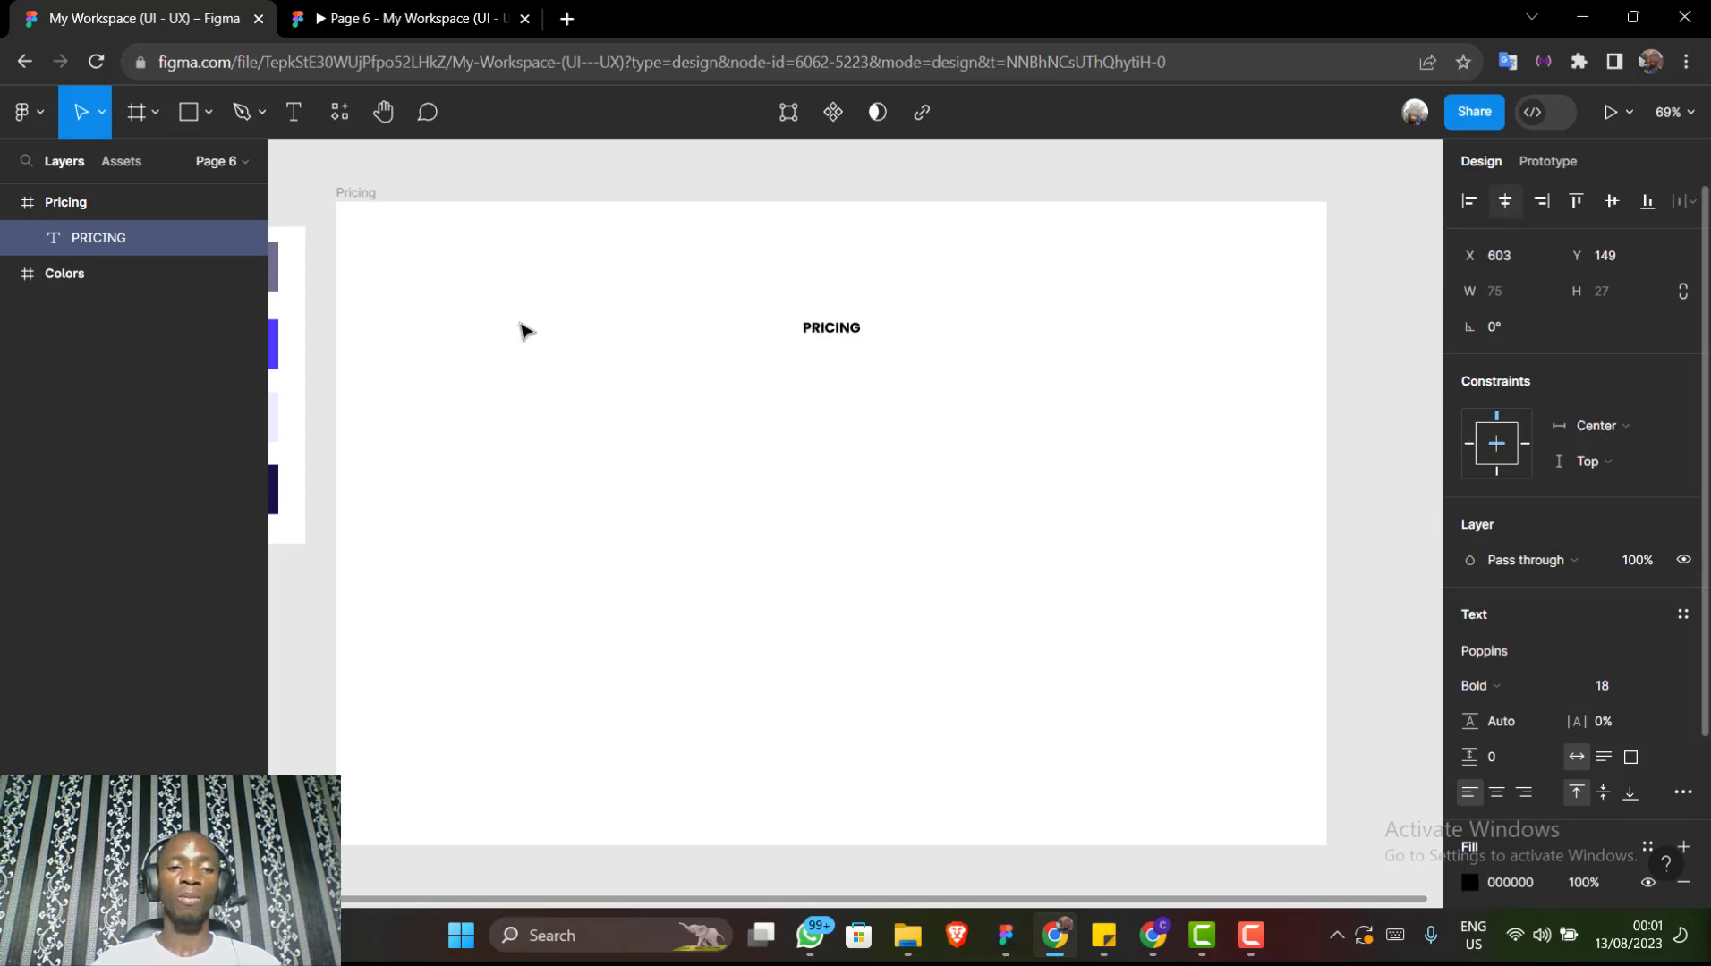
# Duplicate the PRICING text and place the copy directly below the original, at about Y 225
pyautogui.hscroll(-3, 519, 332)
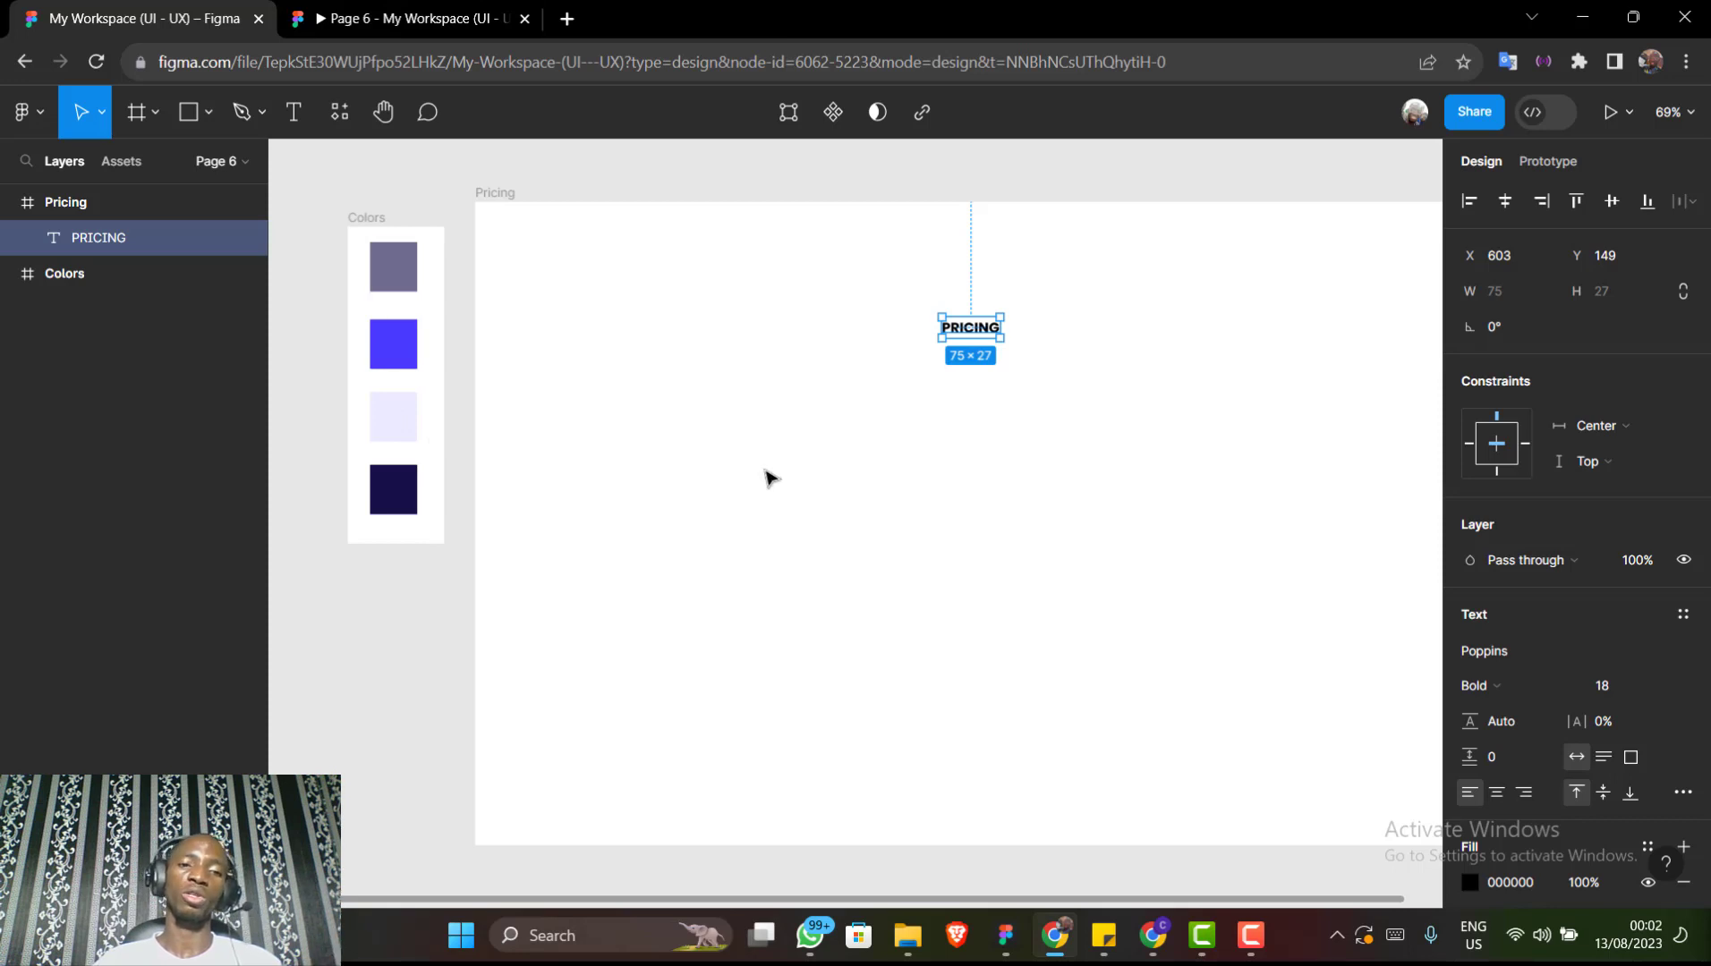
pyautogui.hscroll(1, 741, 500)
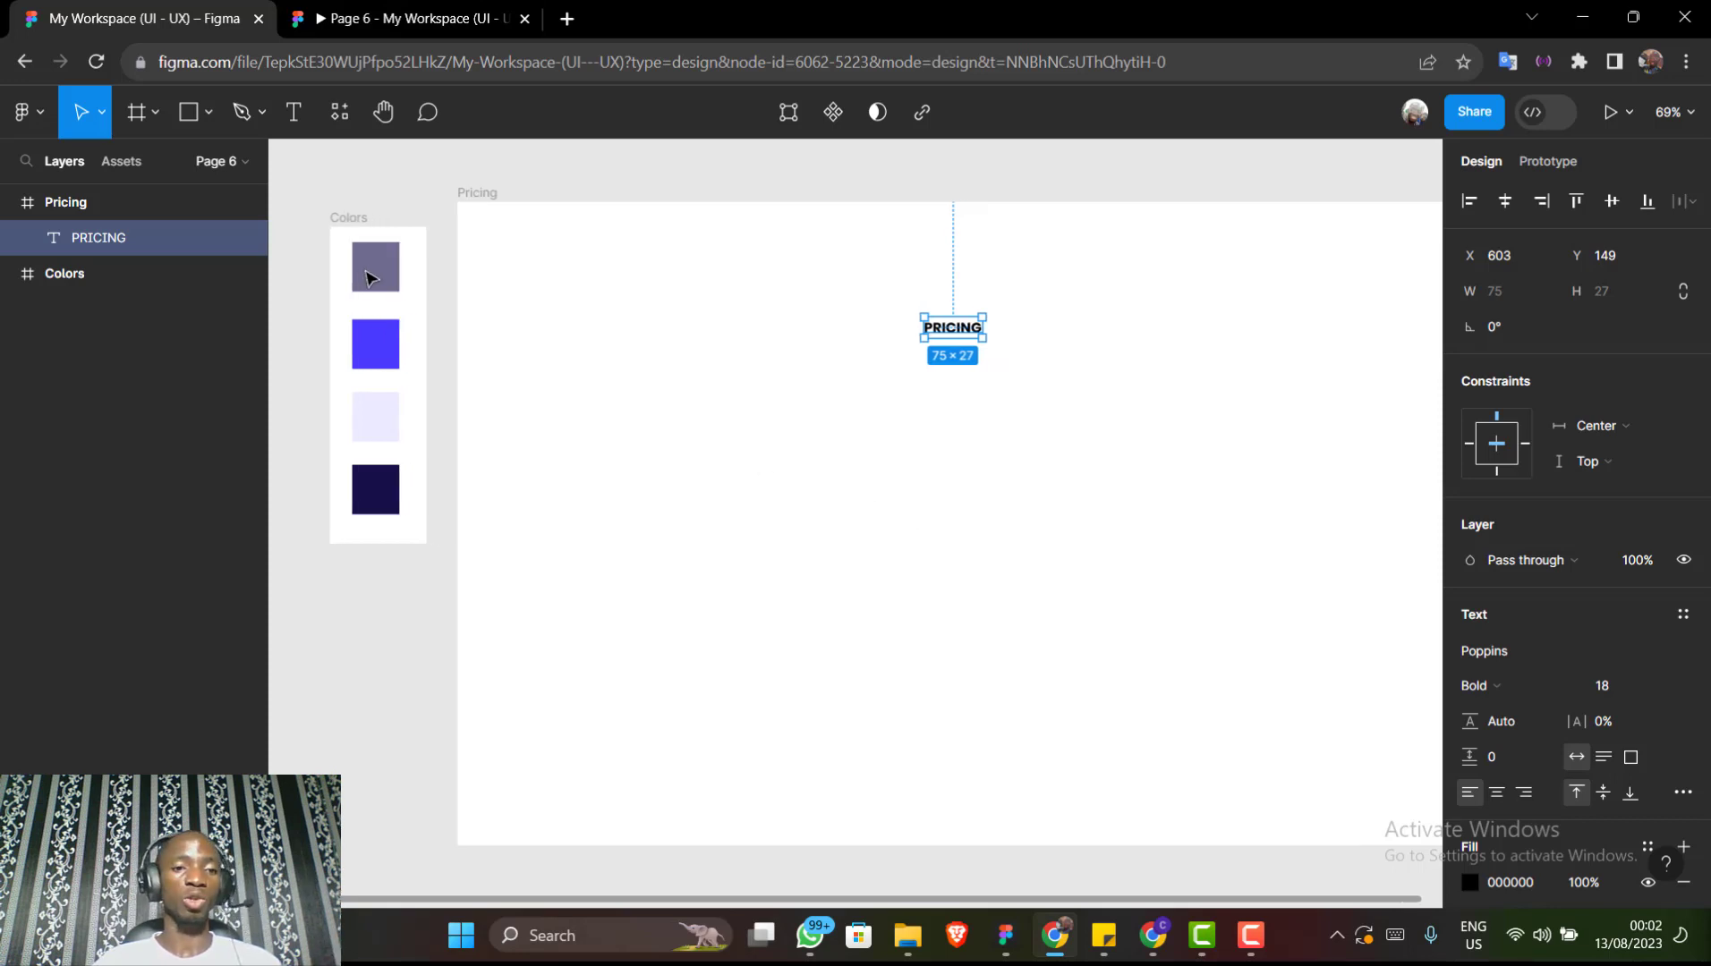
pyautogui.hscroll(3, 993, 538)
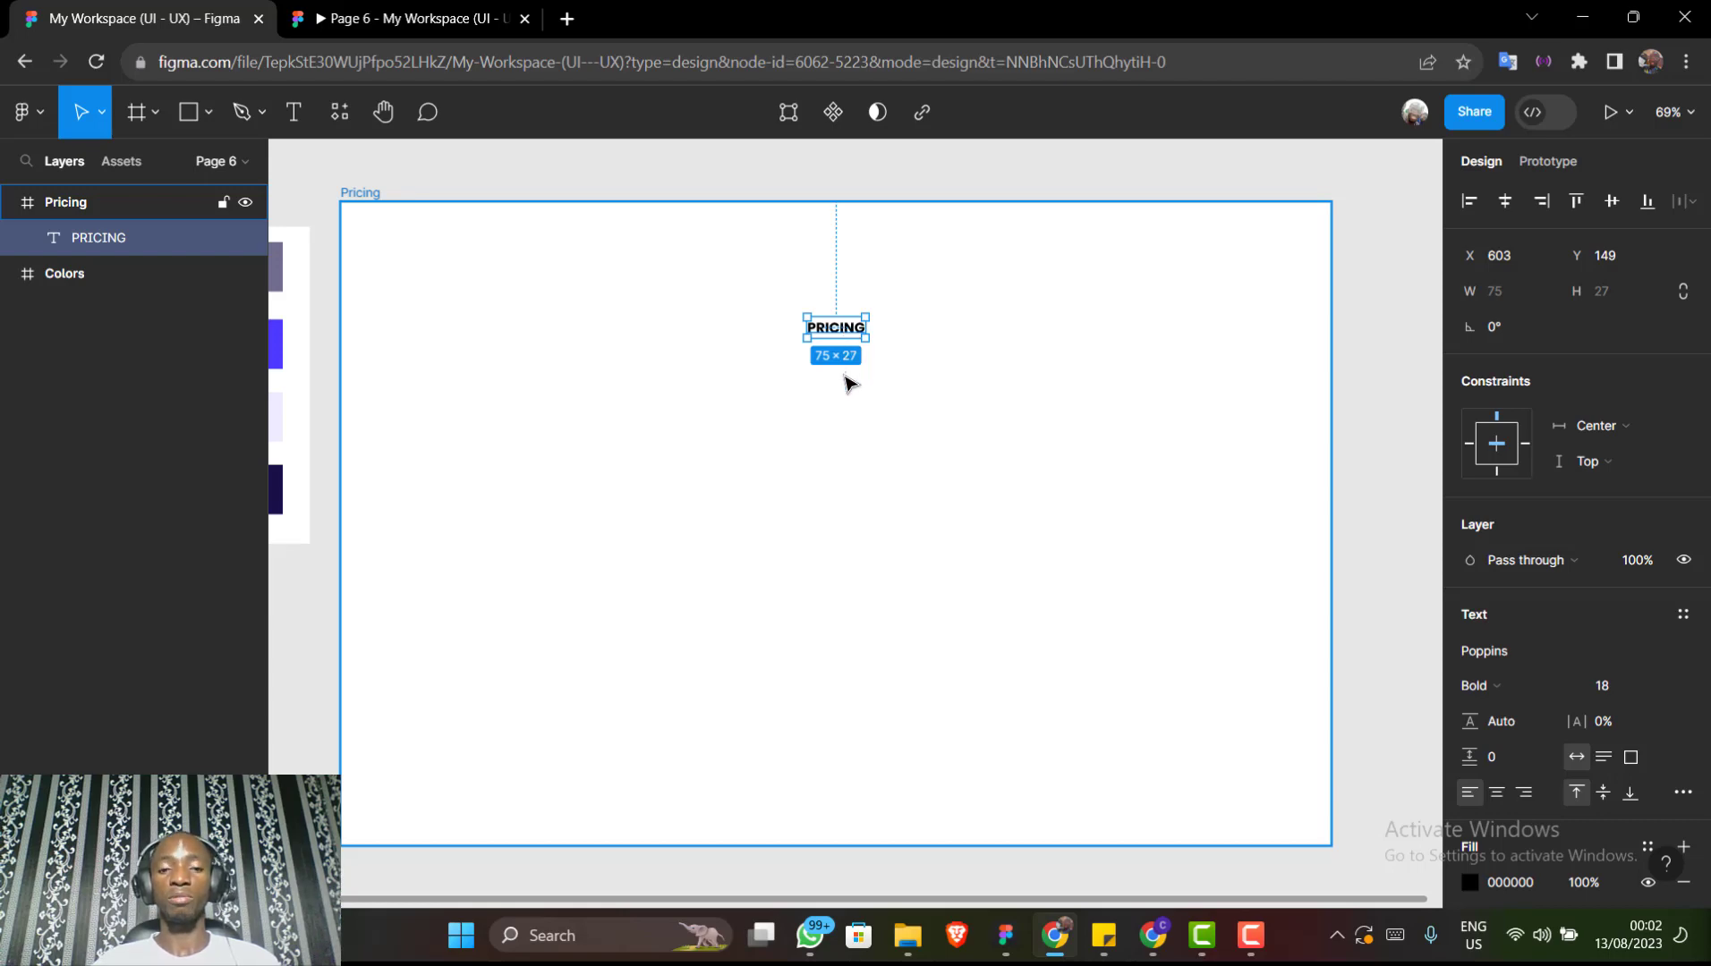
pyautogui.hotkey('ctrl', 'd')
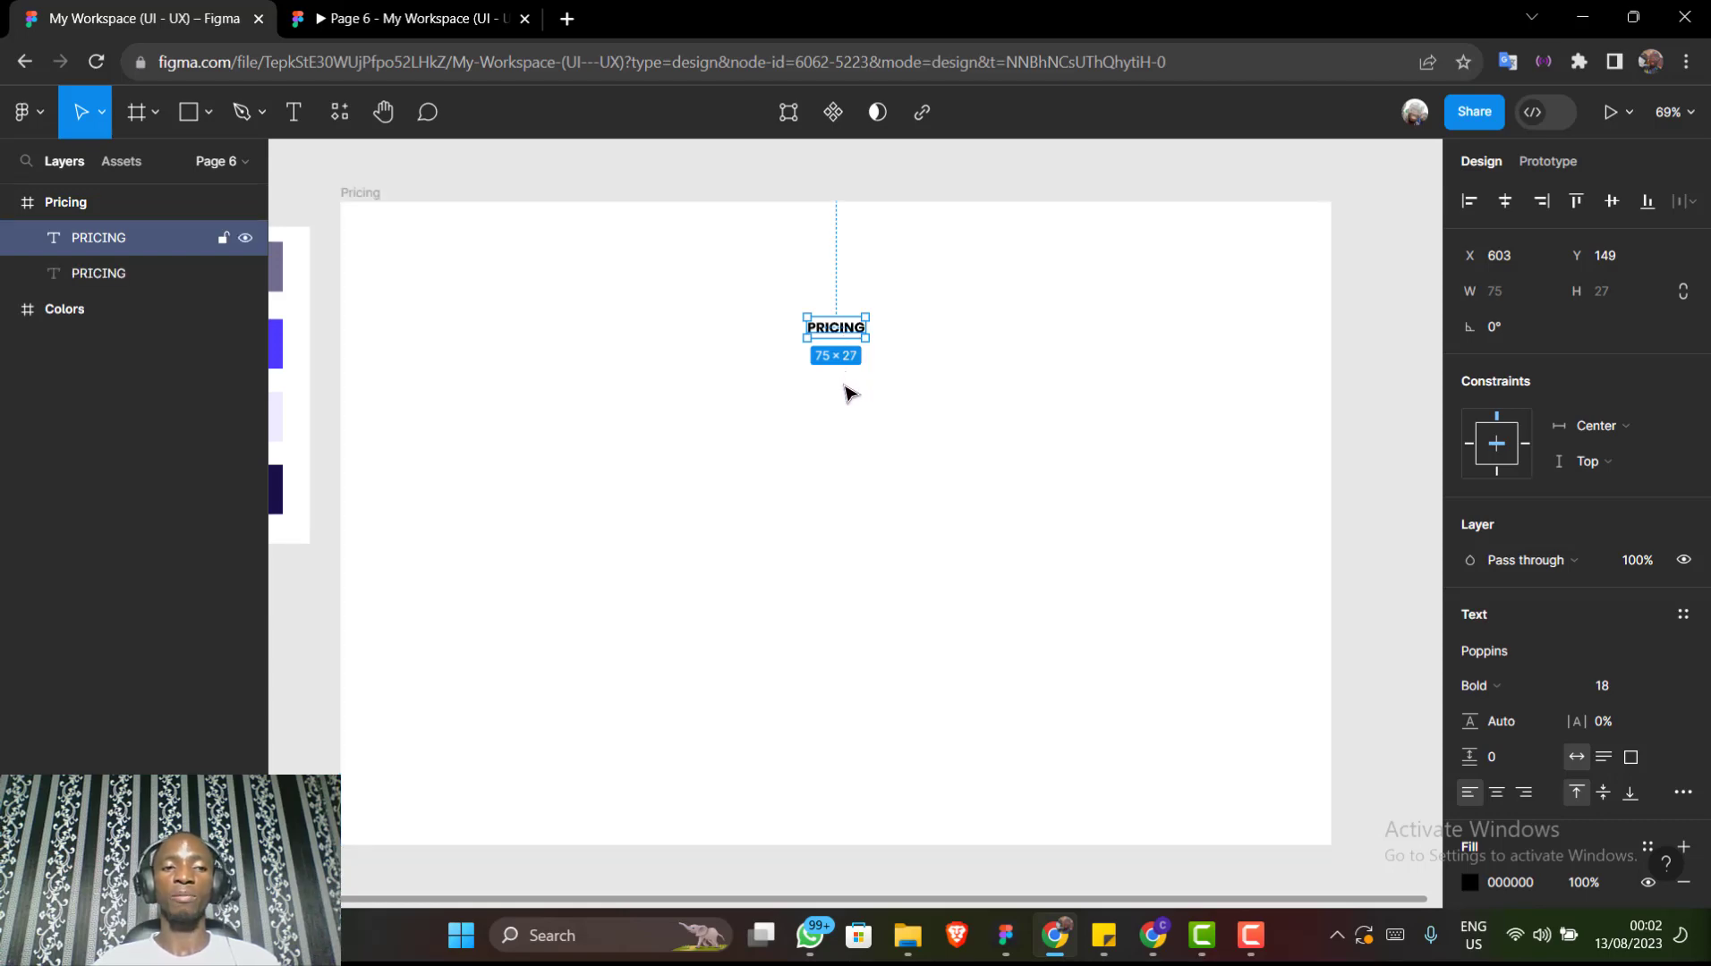
pyautogui.moveTo(844, 328); pyautogui.dragTo(848, 395)
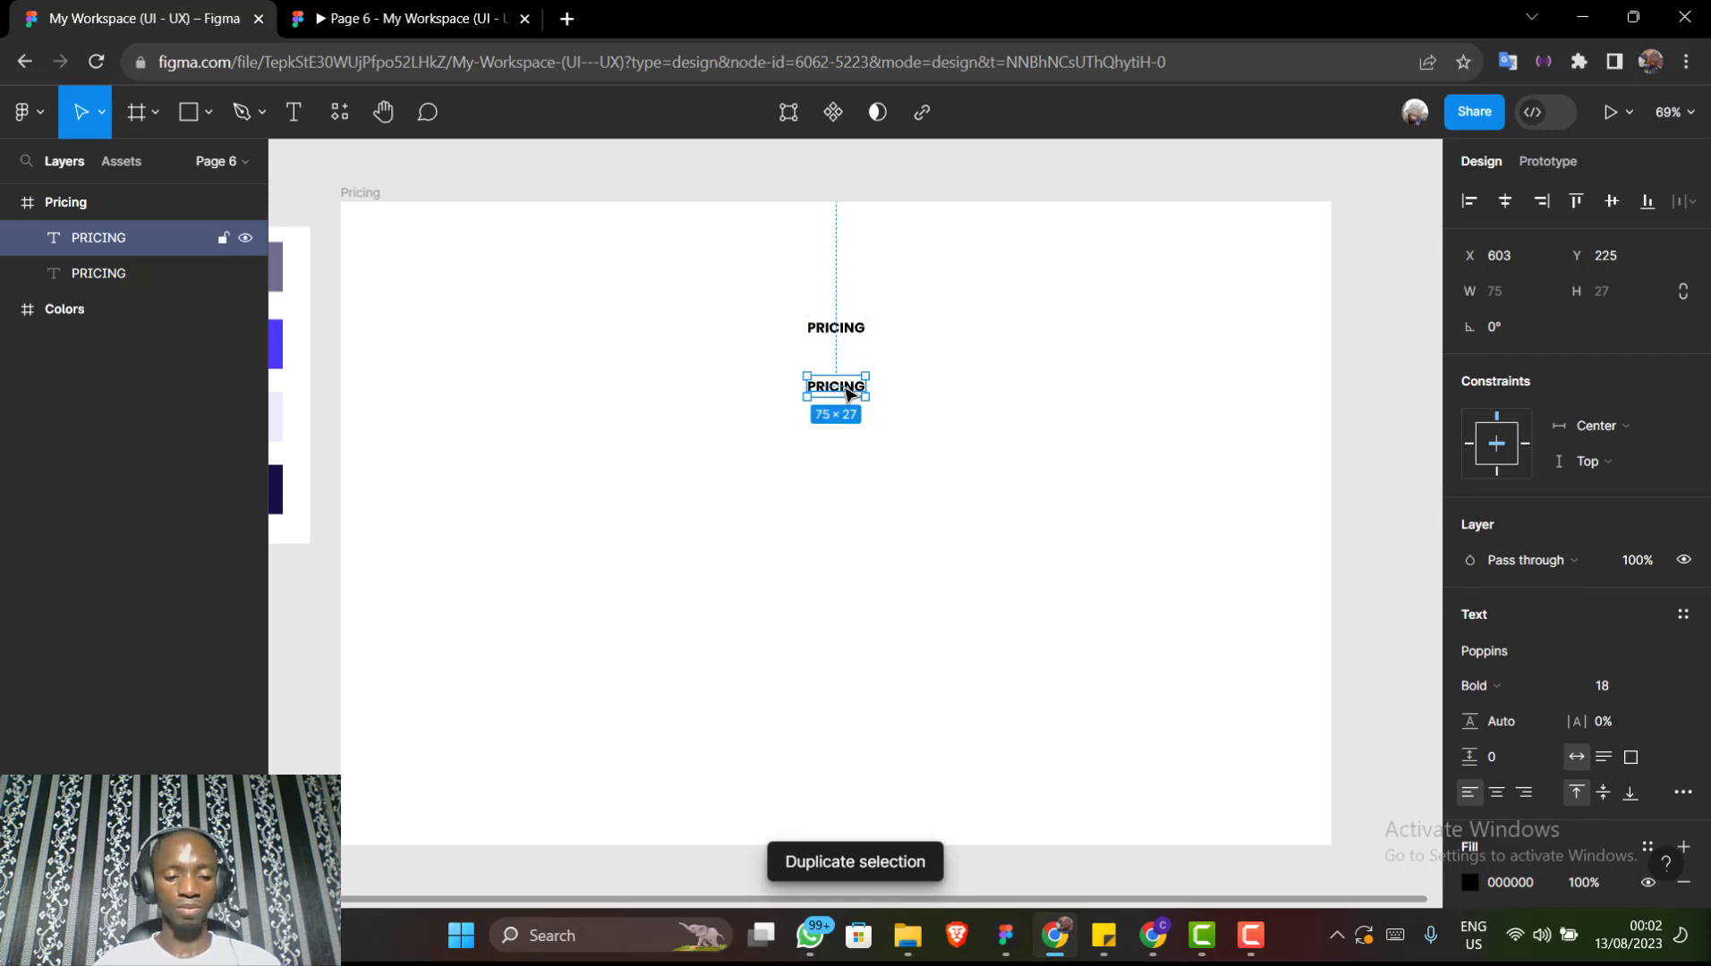
# Replace the text of the lower PRICING copy with "Simple Pricing Component"
pyautogui.doubleClick(847, 393)
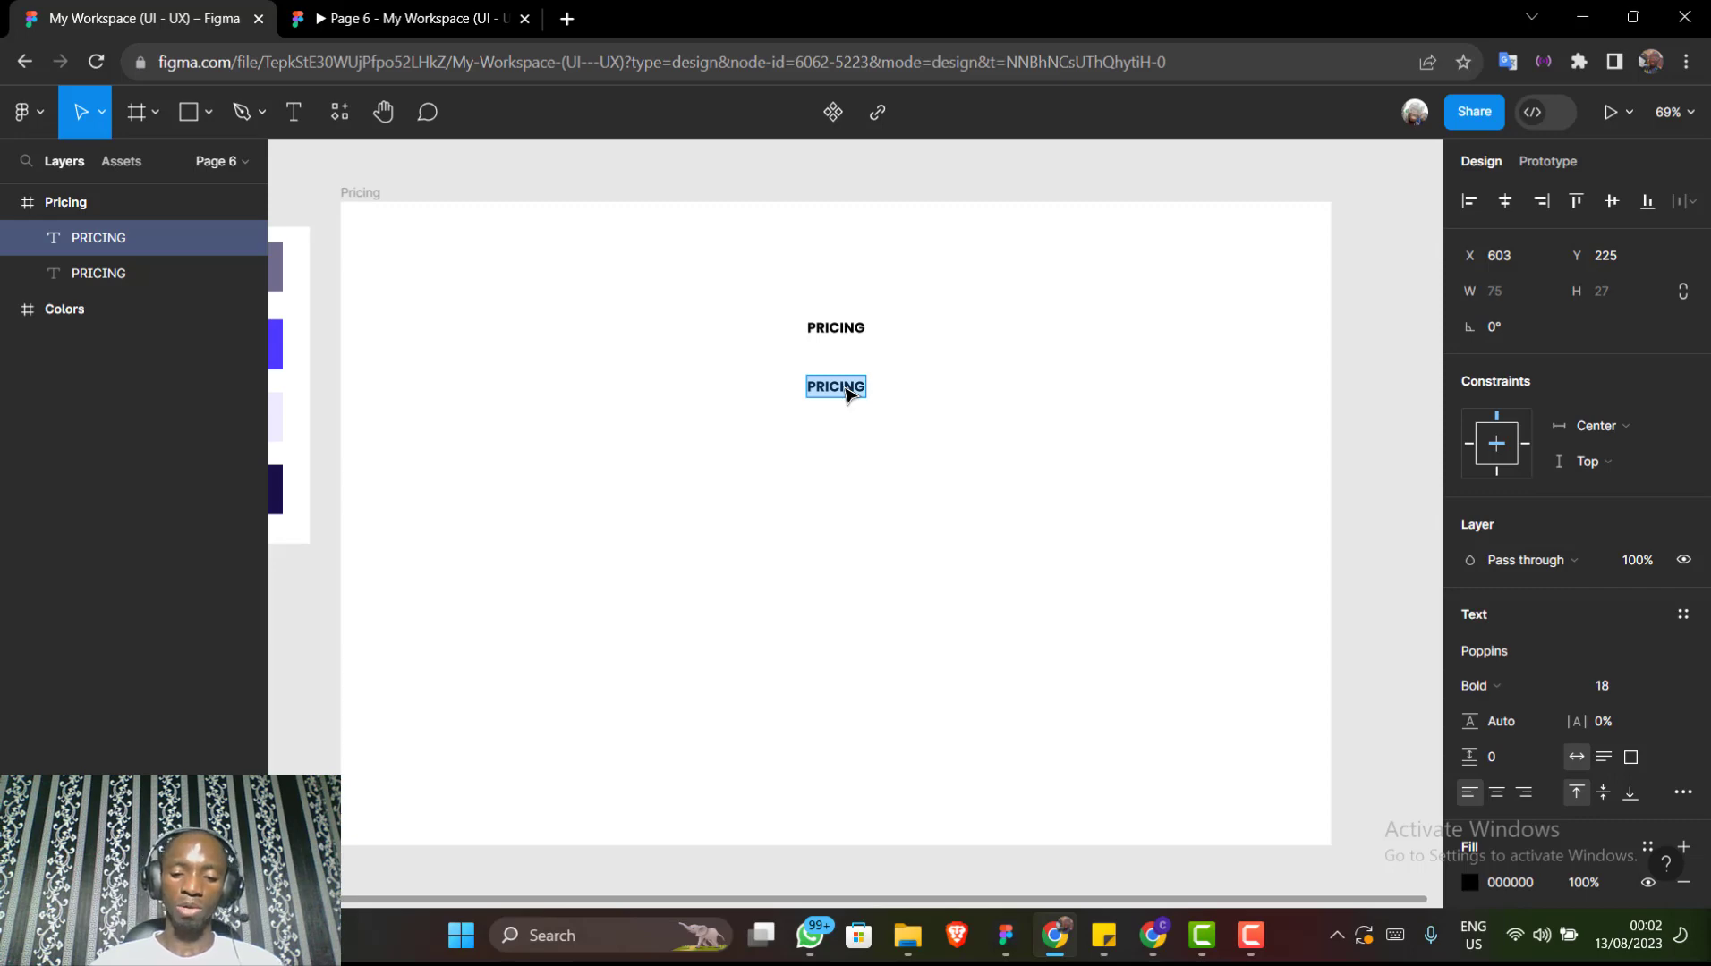
pyautogui.write('Simp')
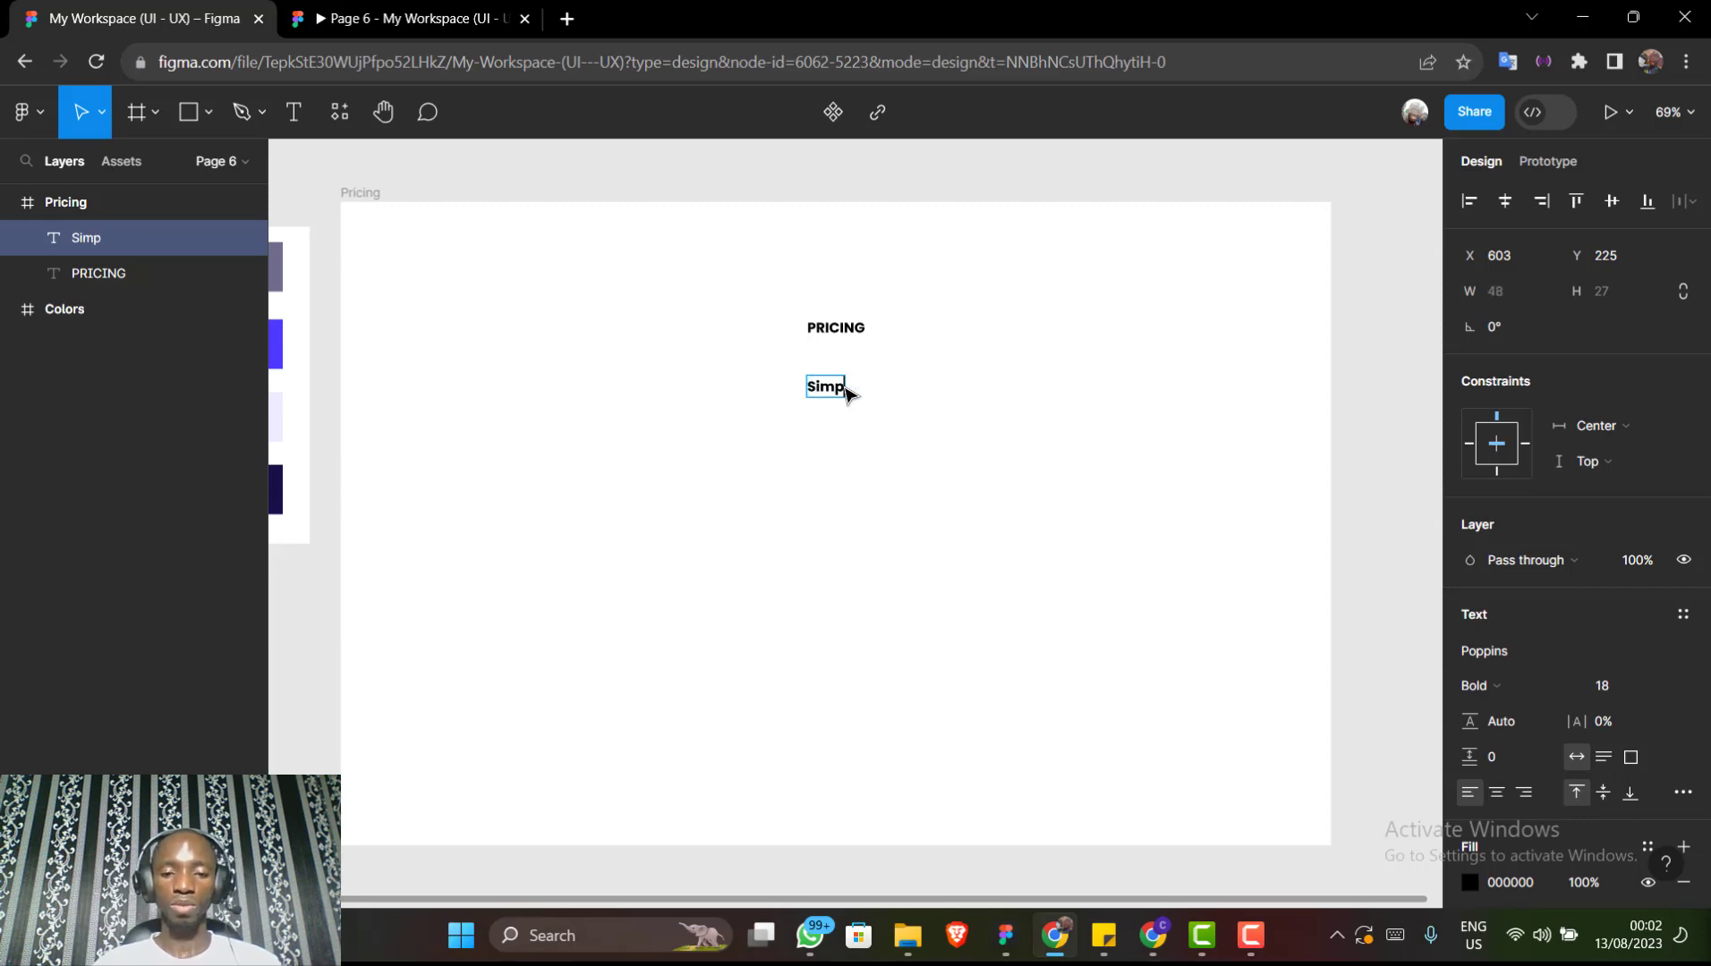
pyautogui.write('le Pr')
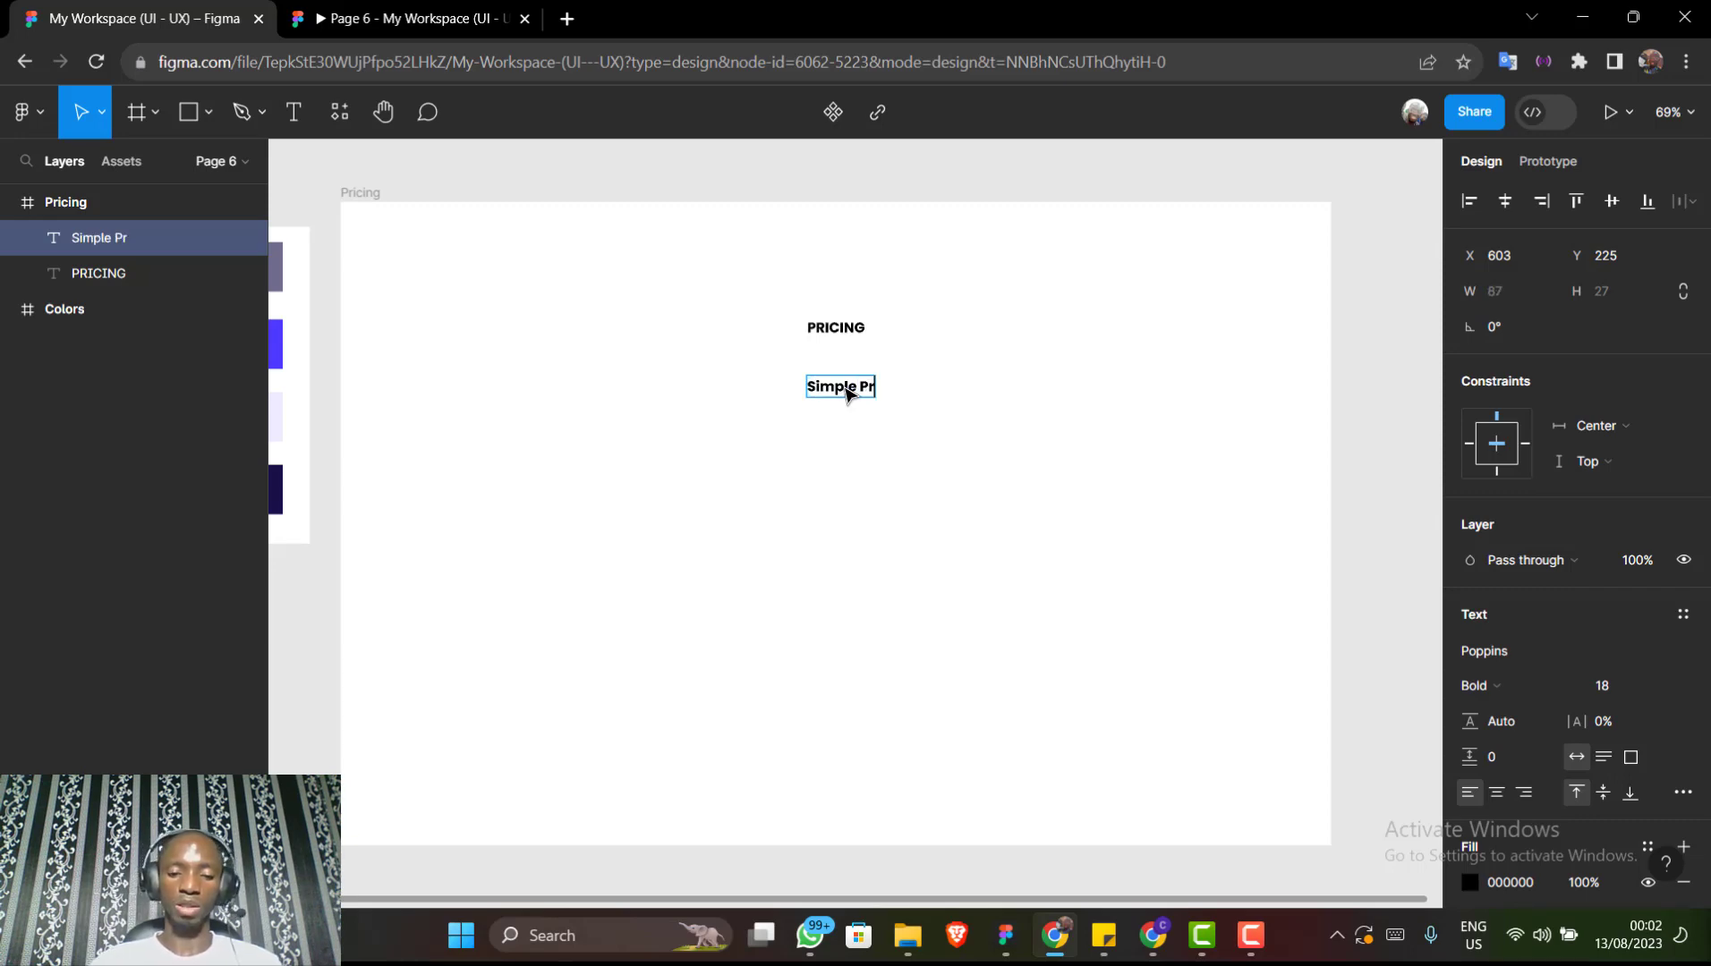
pyautogui.write('icing')
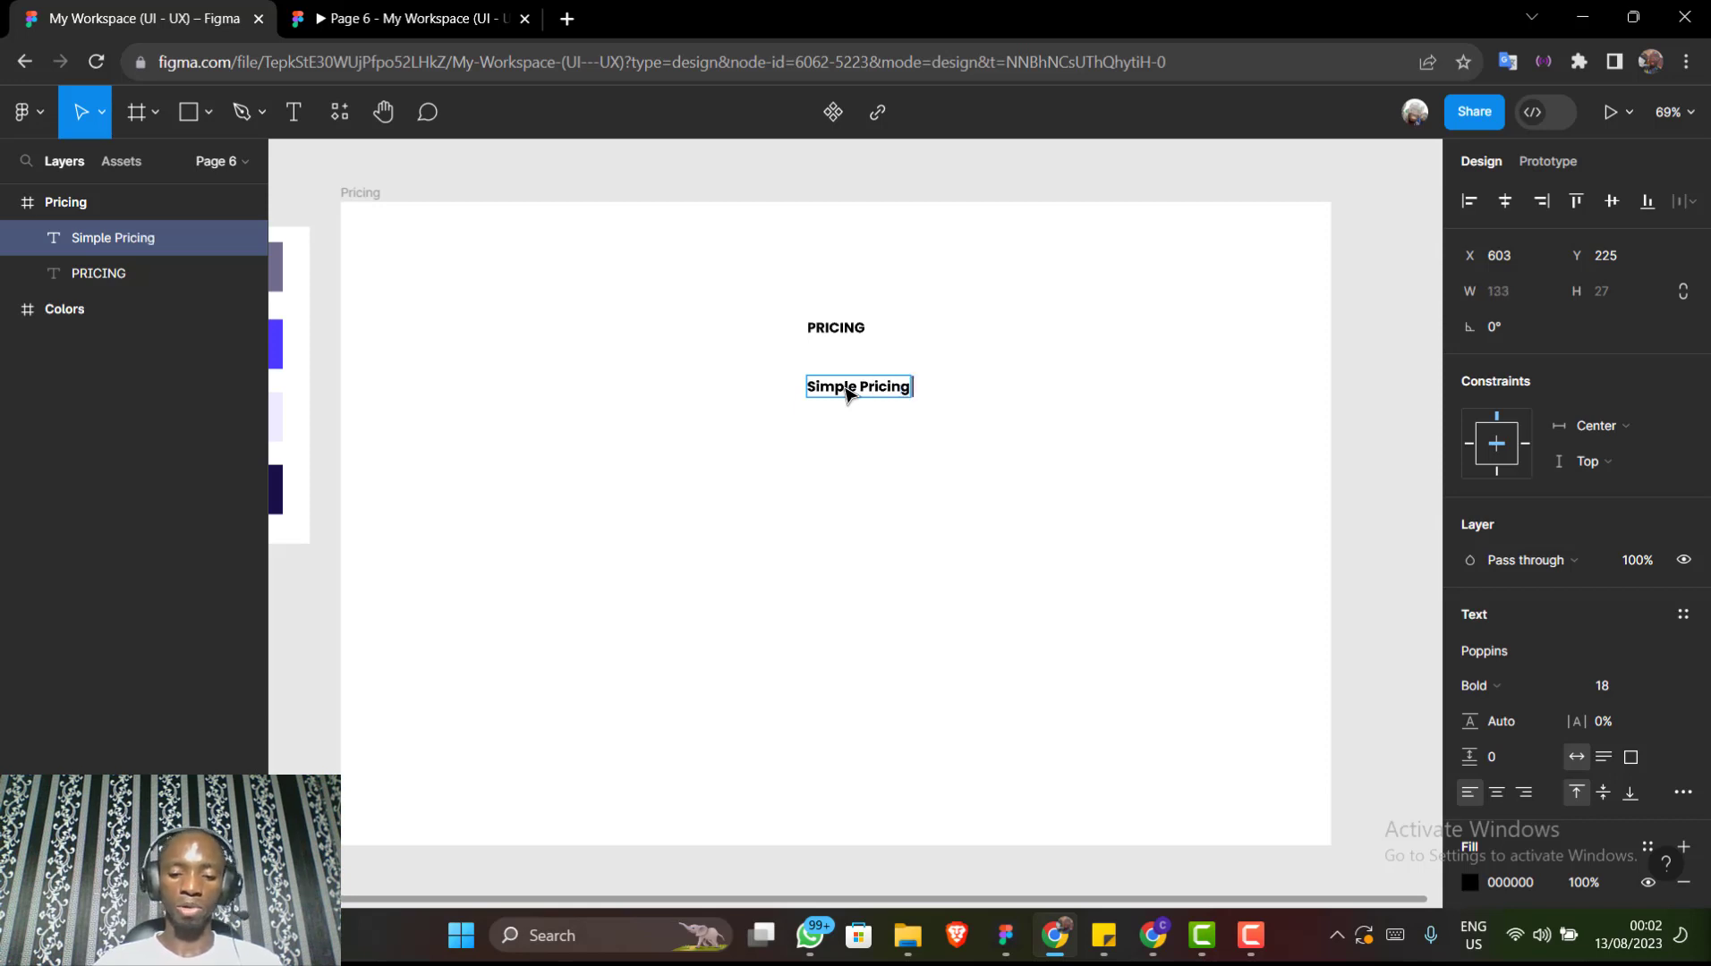
pyautogui.write(' Compon')
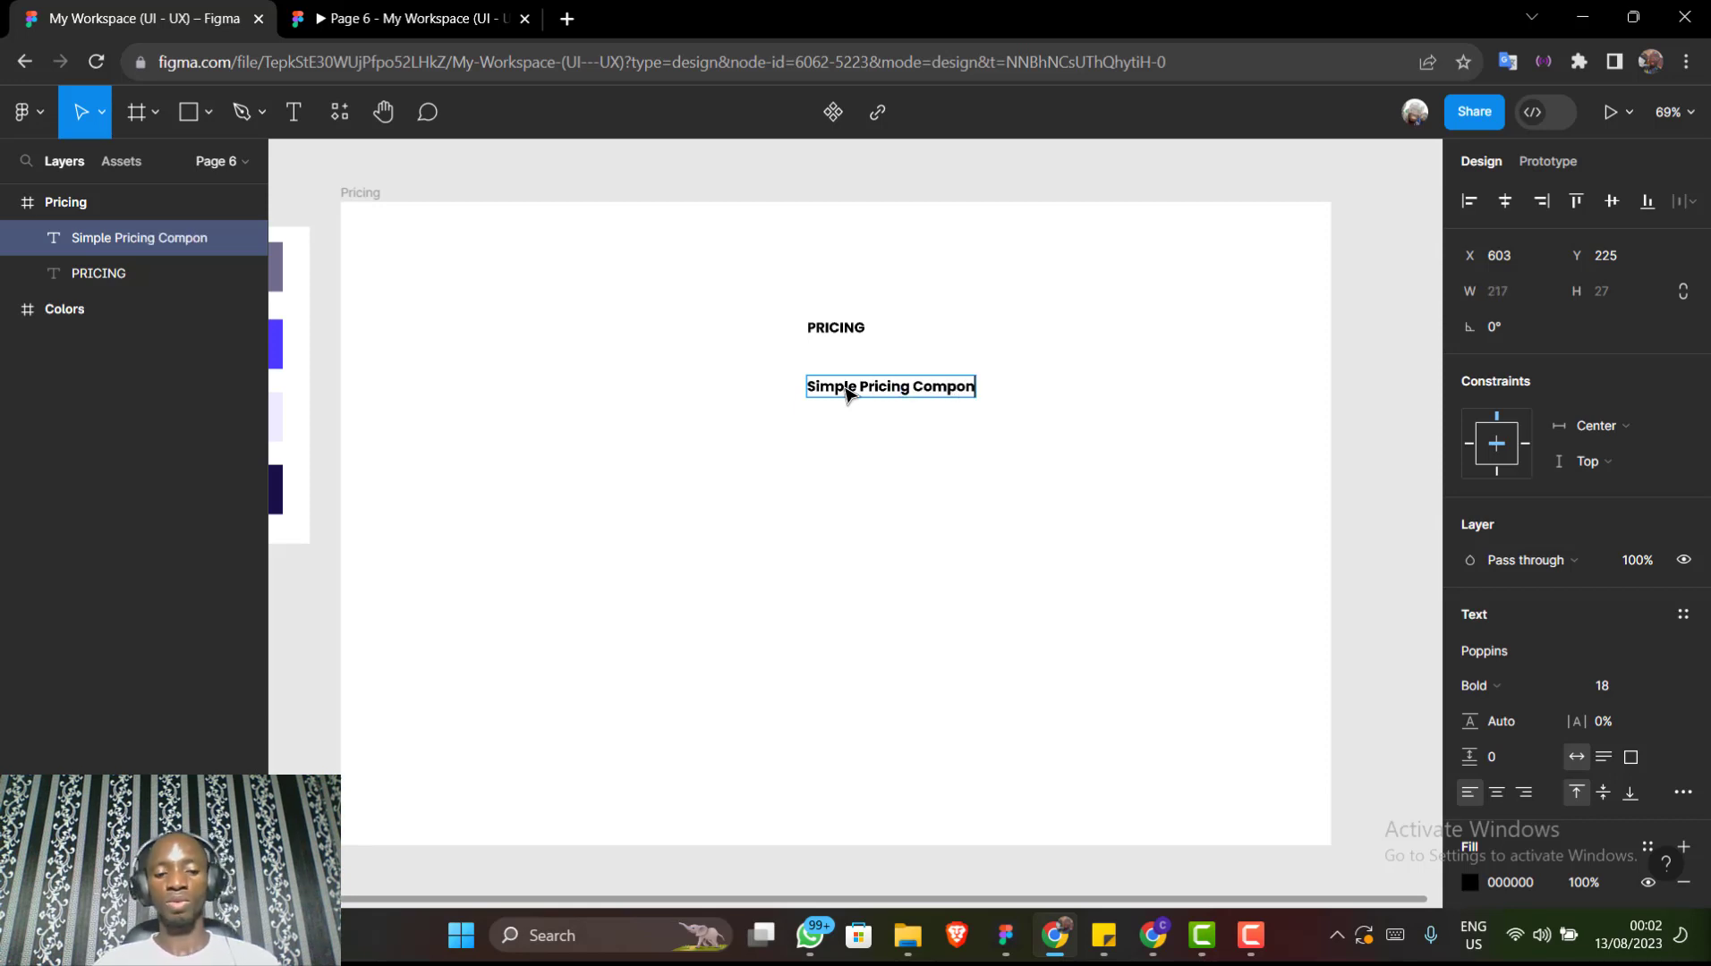
pyautogui.write('ent')
# Set the "Simple Pricing Component" heading to font size 50 and centre it horizontally in the frame
pyautogui.hotkey('ctrl', 'a')
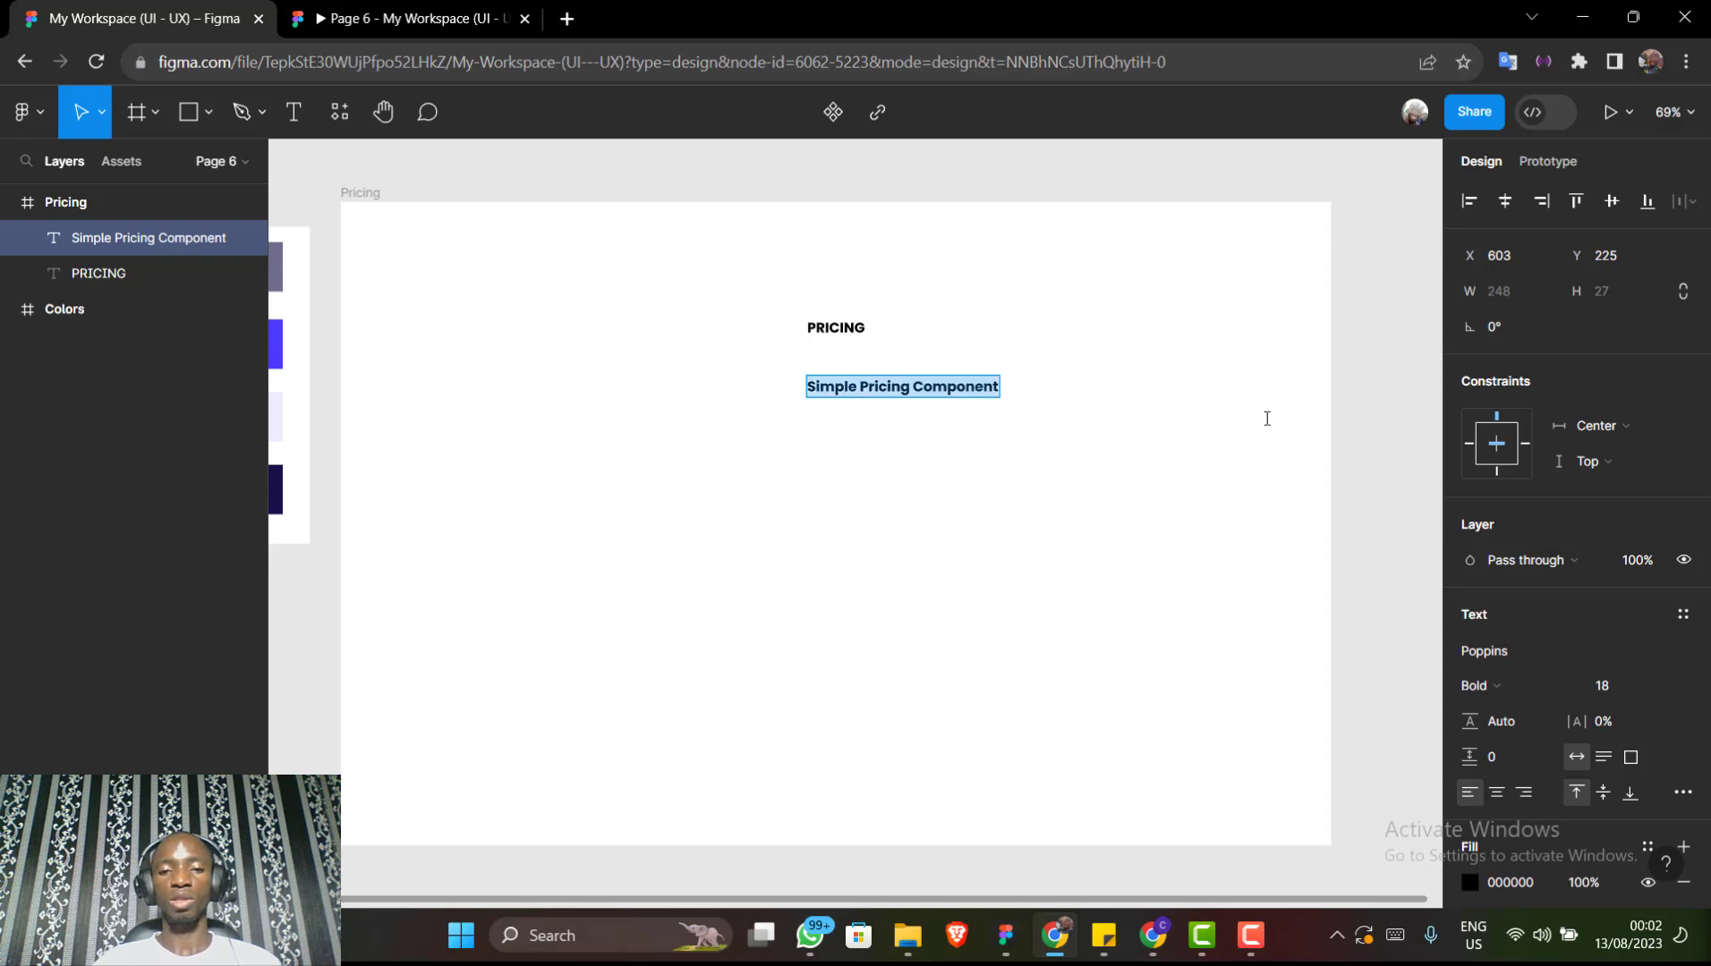
pyautogui.click(1615, 685)
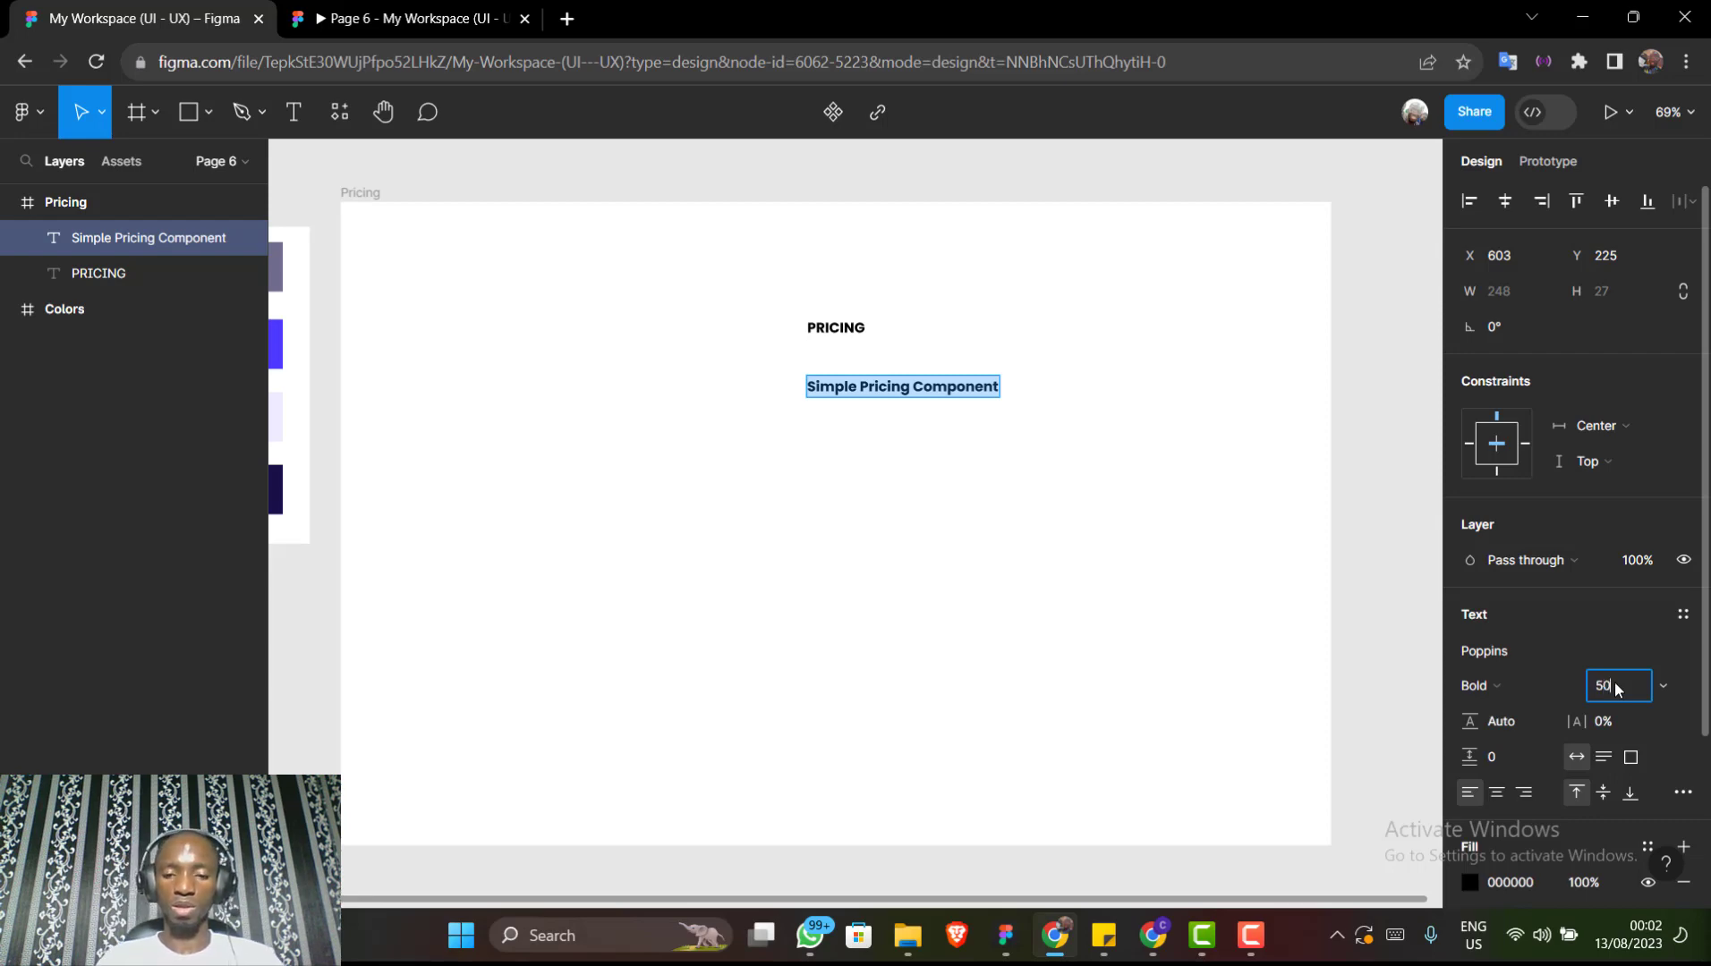
pyautogui.press('Return')
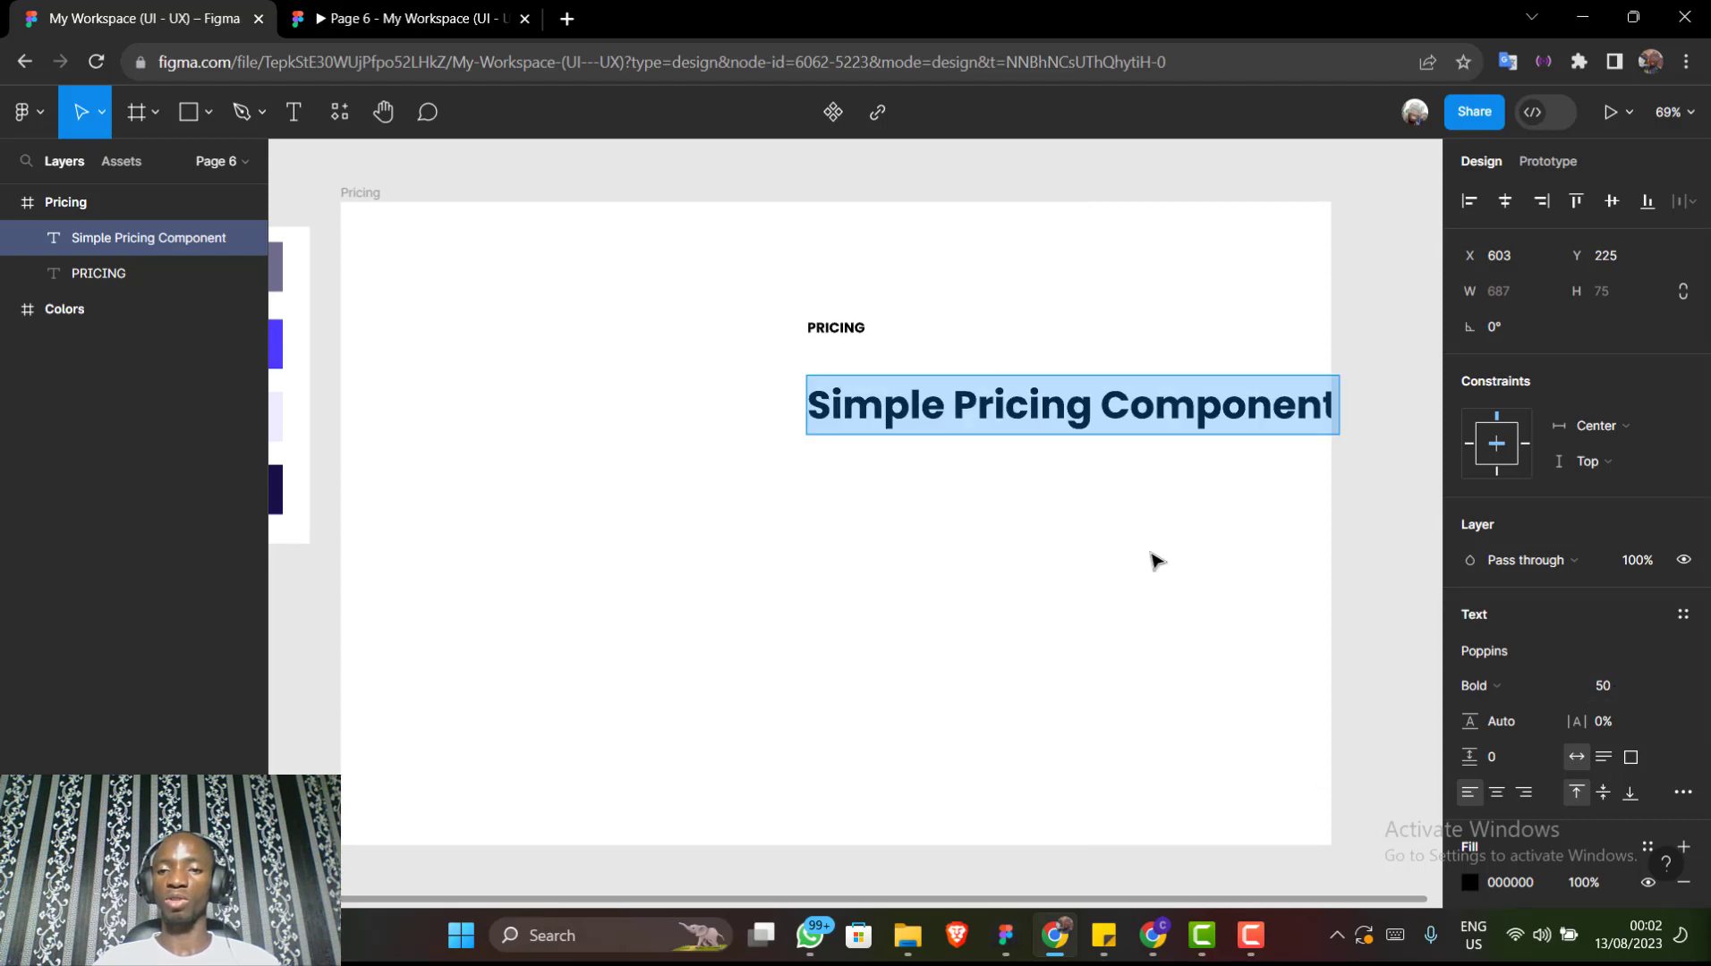
pyautogui.press('Escape')
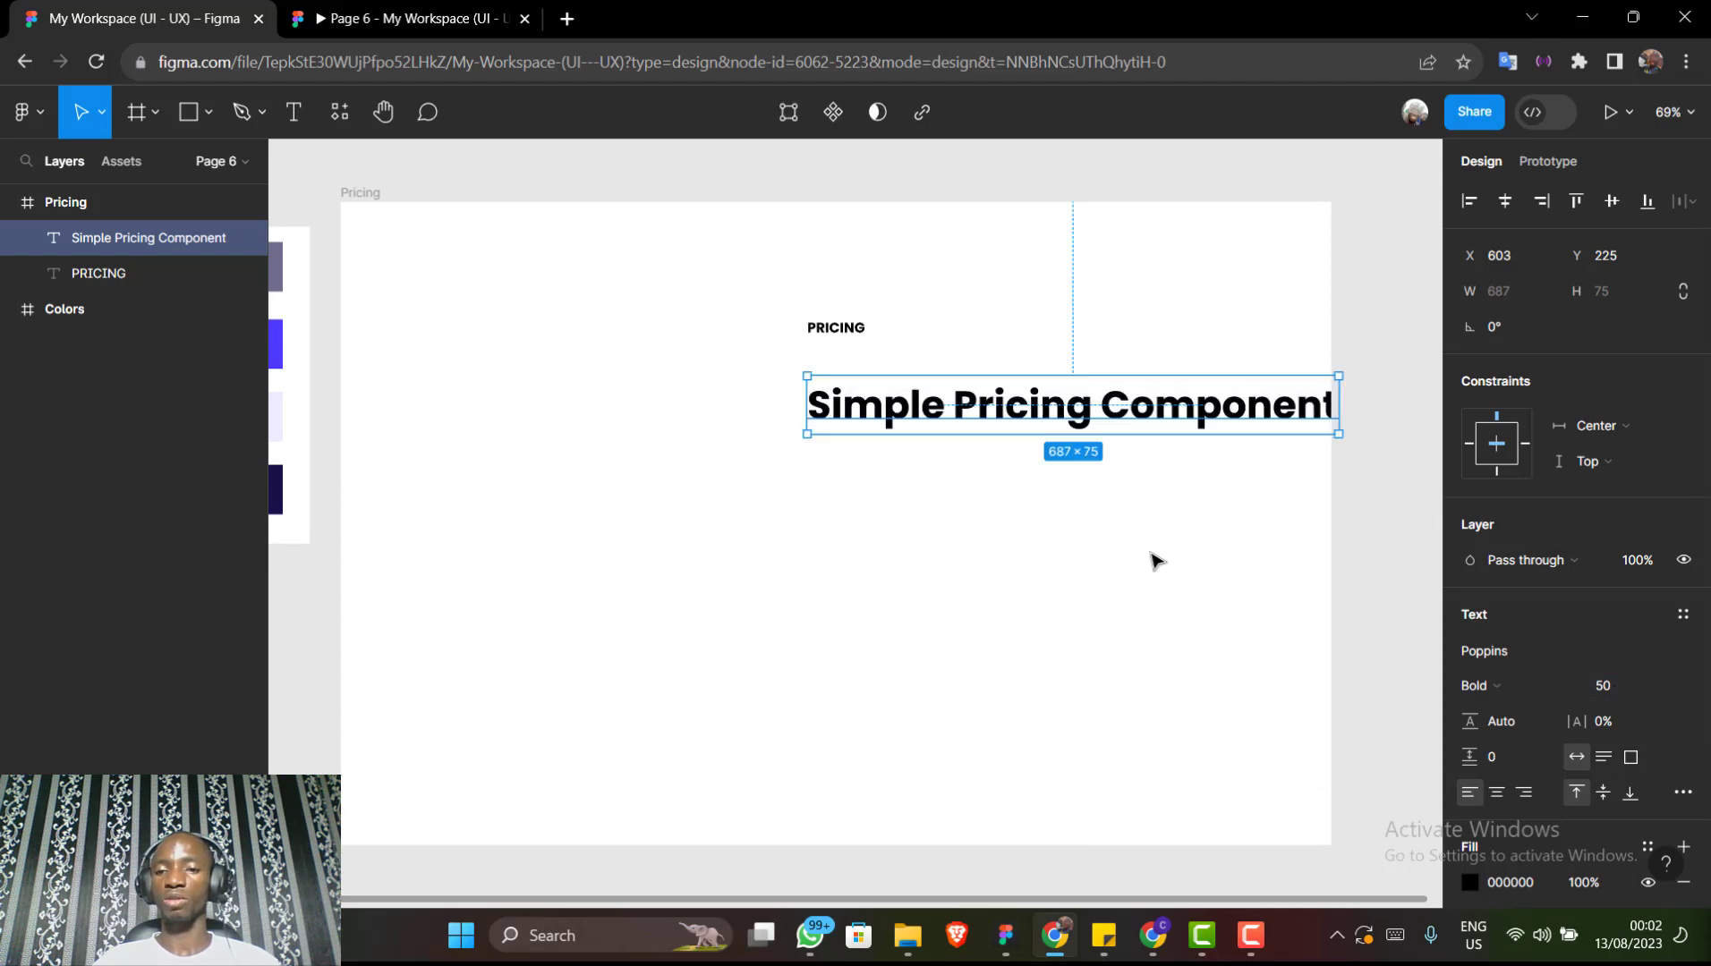
pyautogui.click(1504, 205)
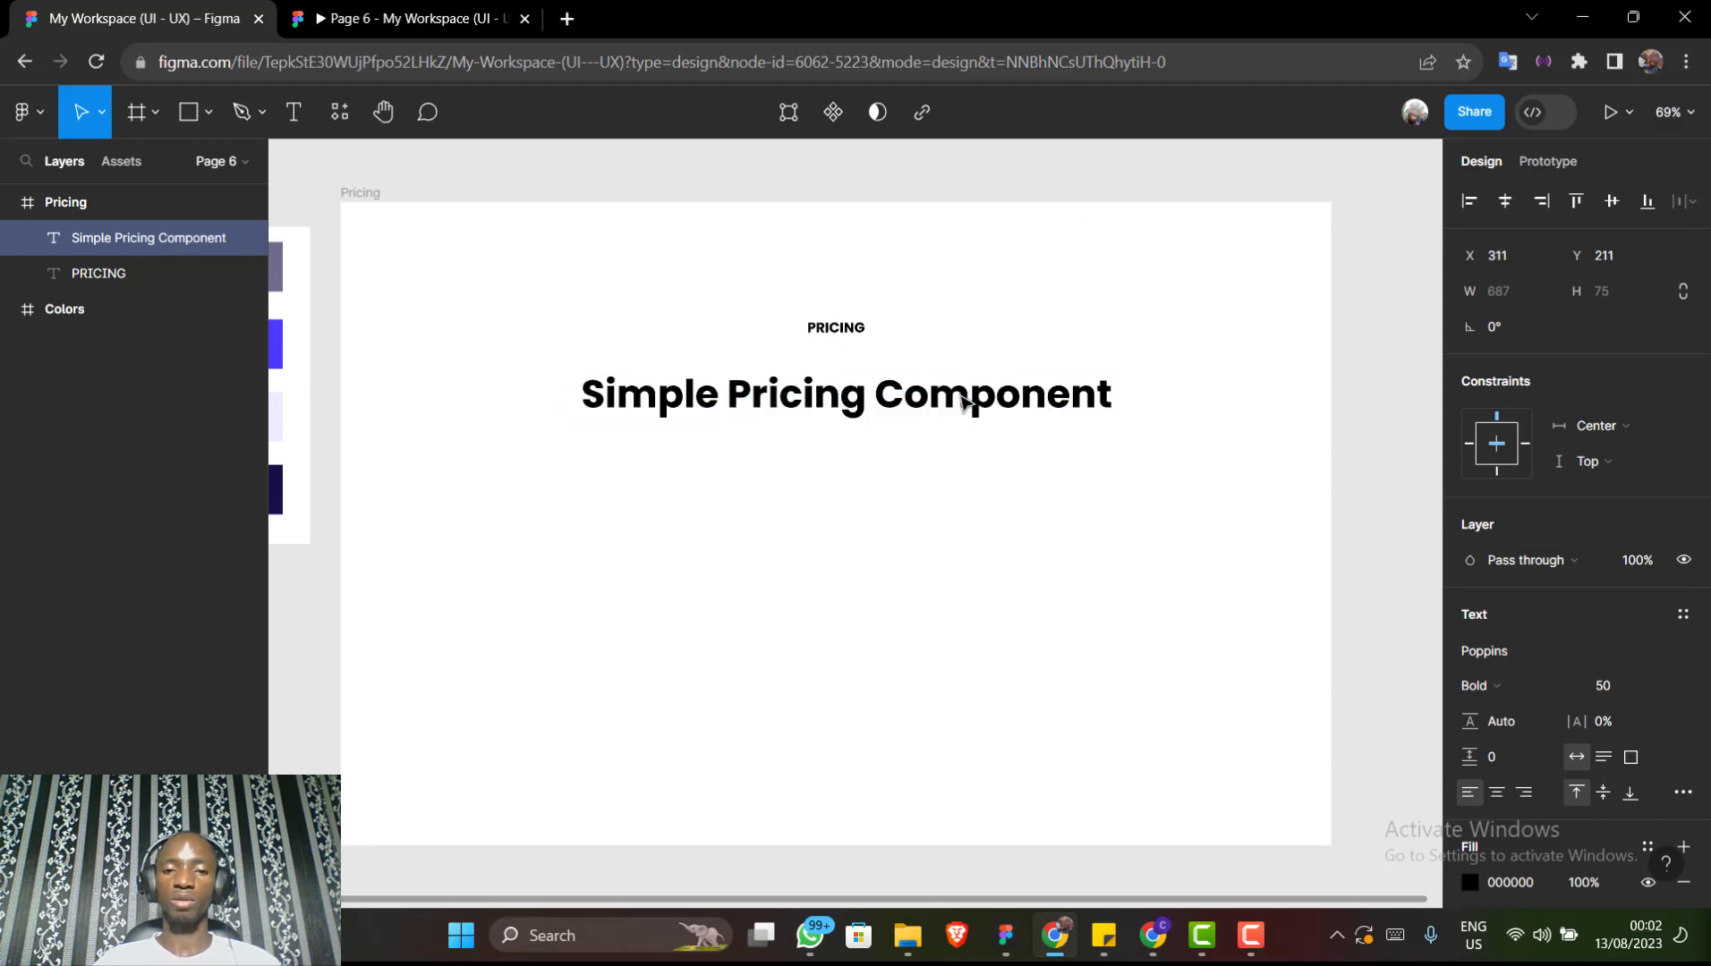
# Move the "Simple Pricing Component" heading up to about Y 201 and draw a text box about 654 × 87 below it
pyautogui.moveTo(962, 400); pyautogui.dragTo(974, 381)
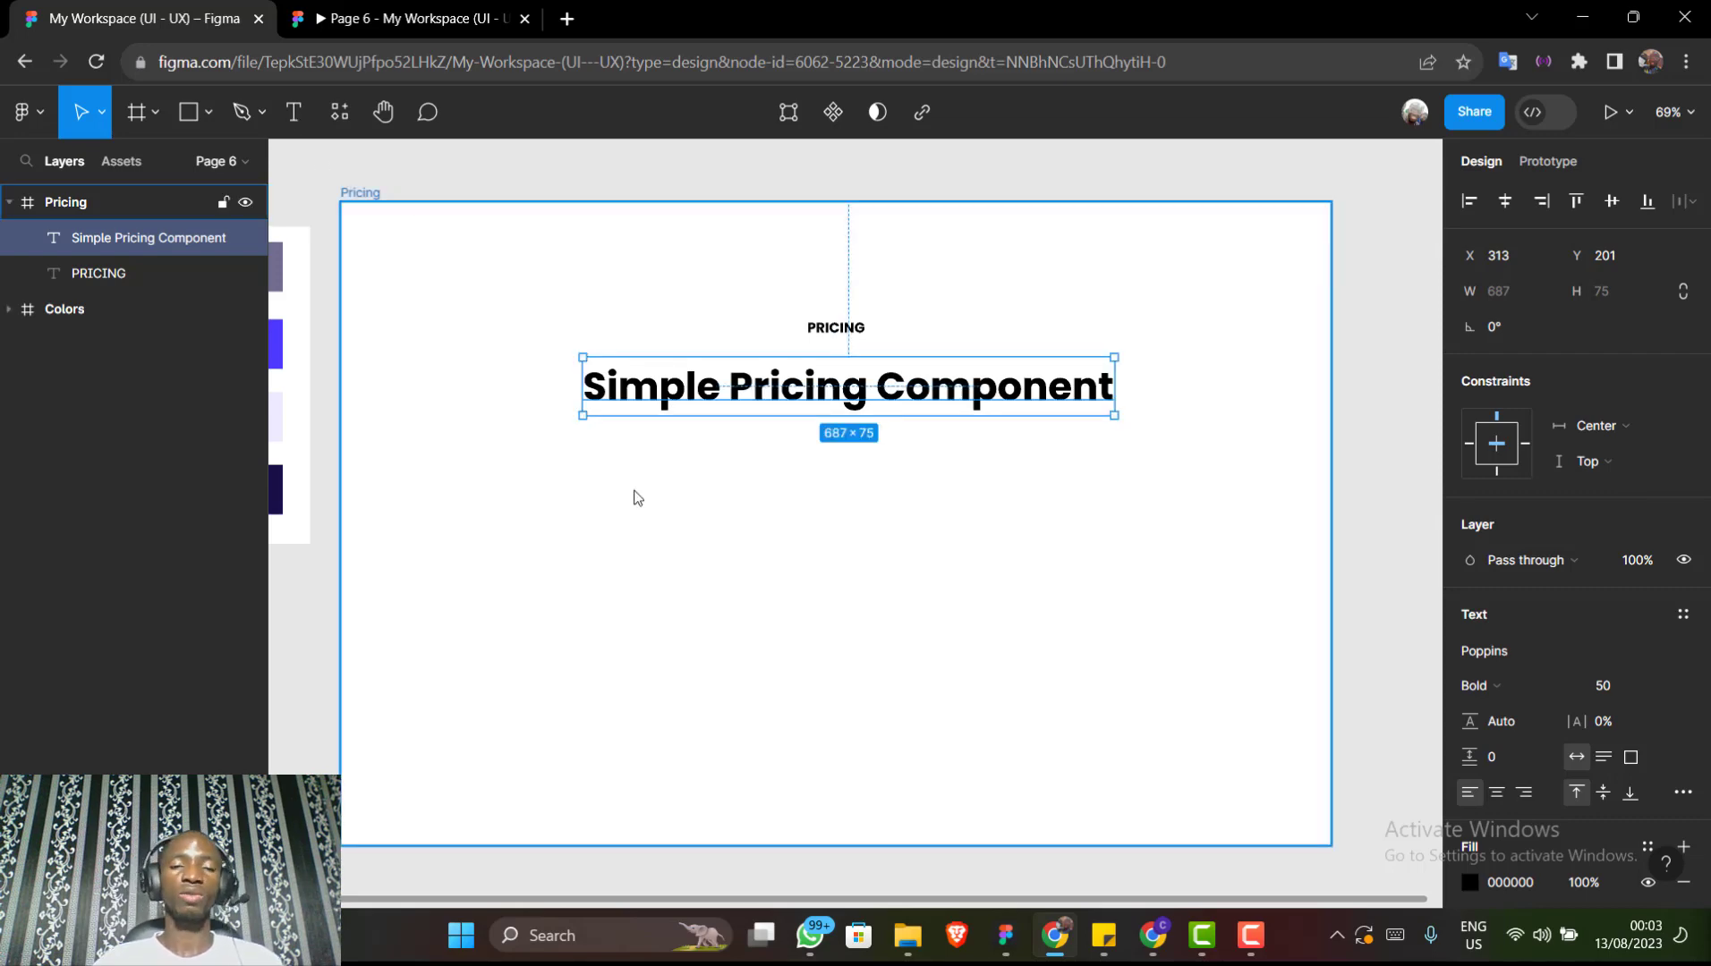
pyautogui.press('Return')
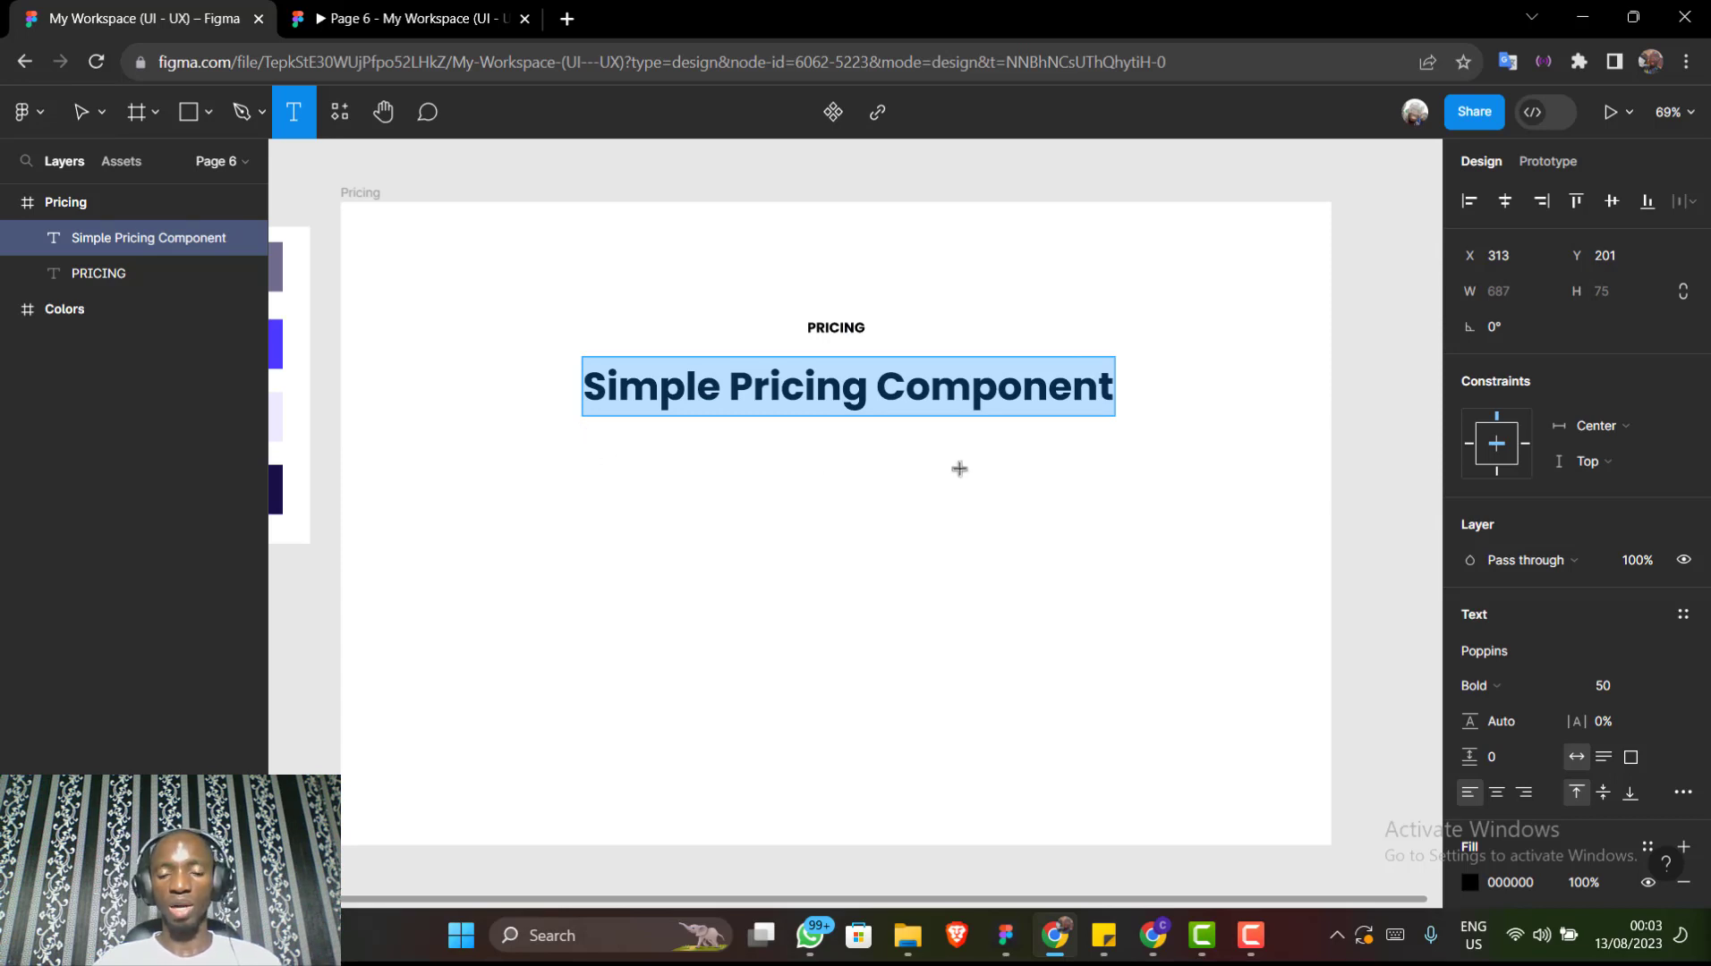
pyautogui.moveTo(1000, 469); pyautogui.dragTo(1106, 508)
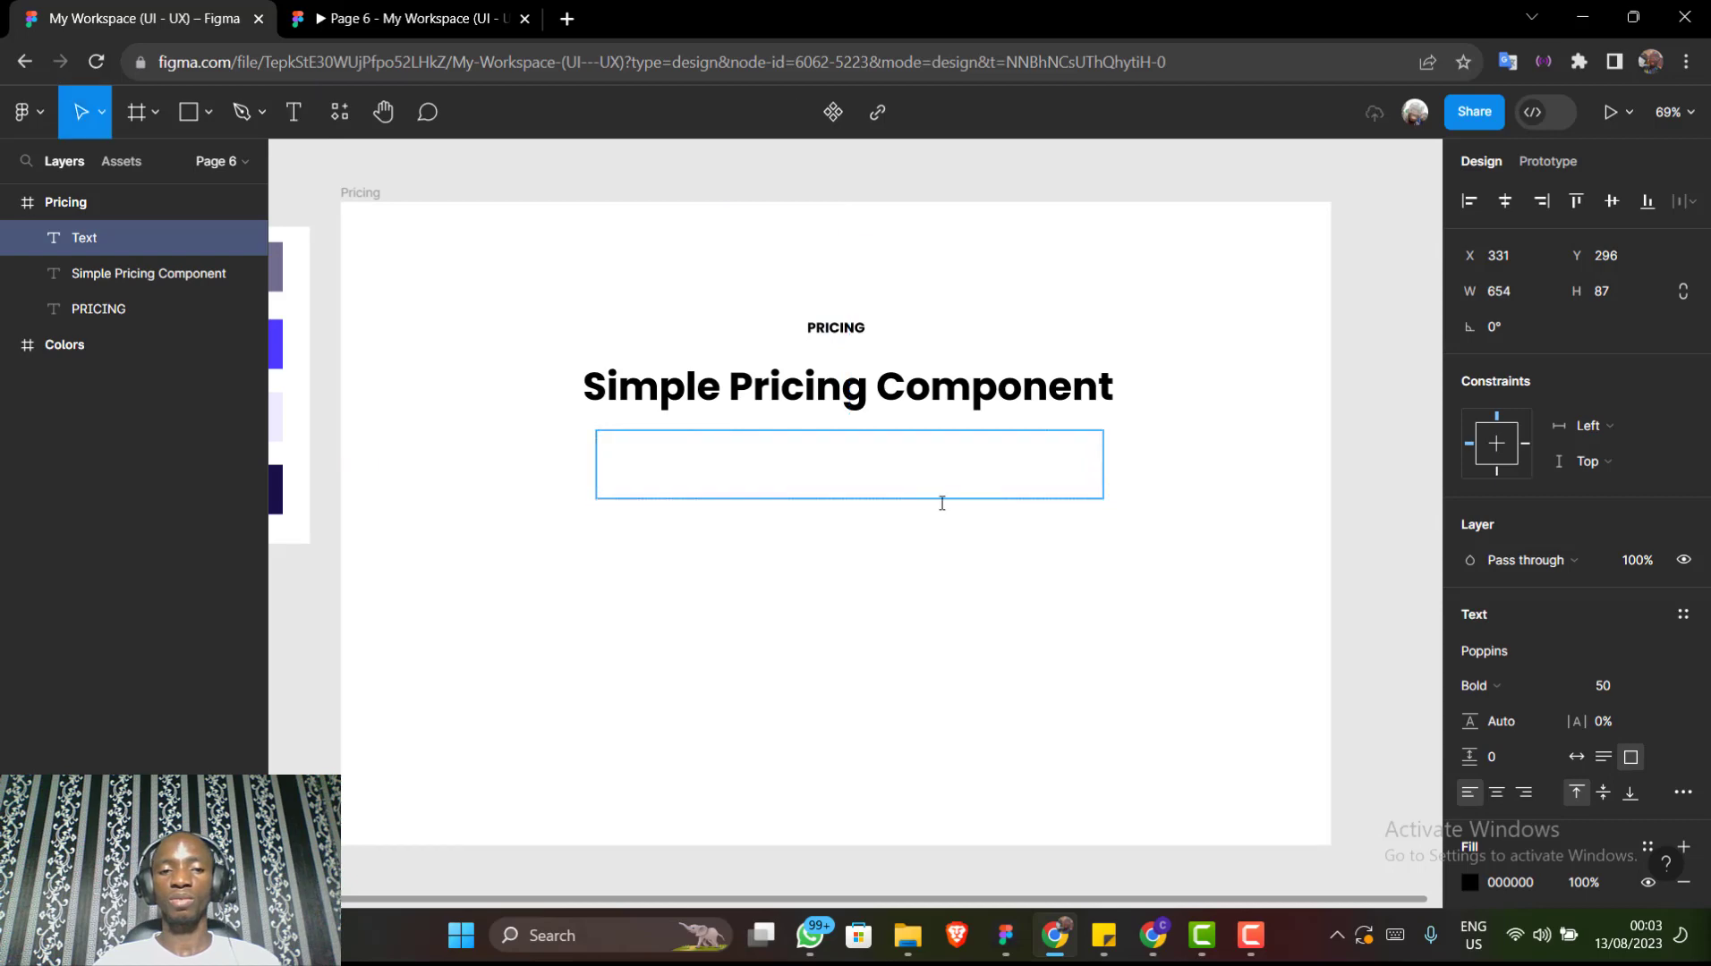
# Set the empty text box below the heading to Poppins Regular at size 18
pyautogui.click(1622, 683)
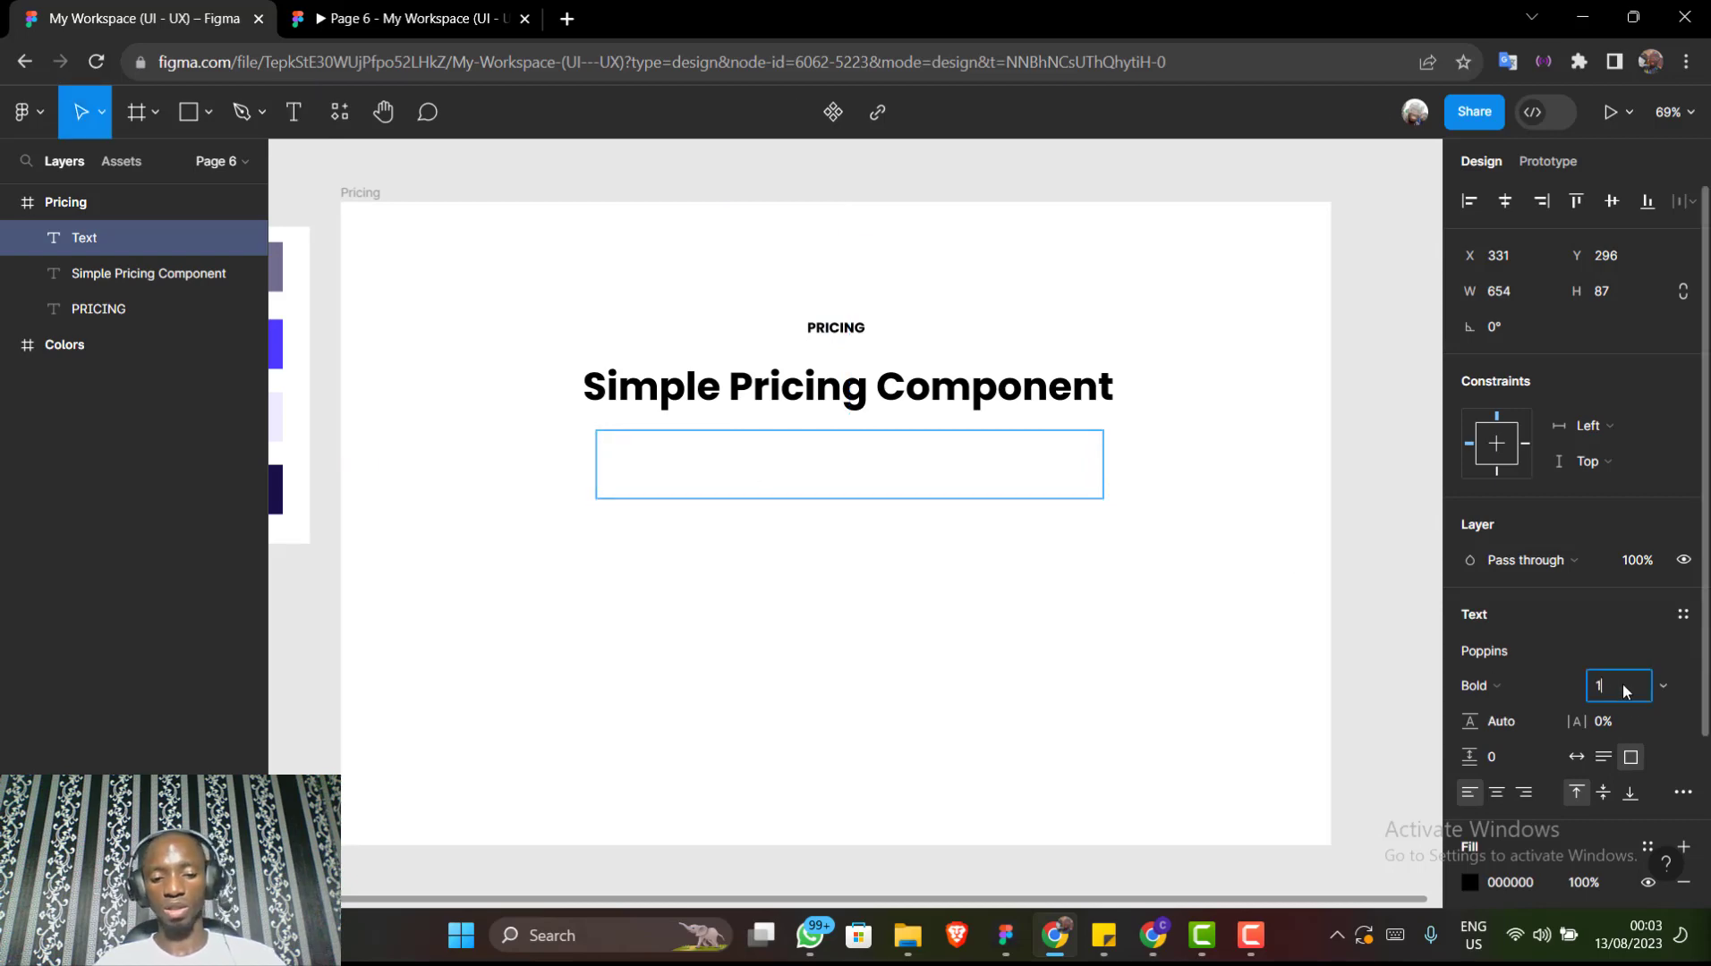
pyautogui.write('18')
pyautogui.press('Return')
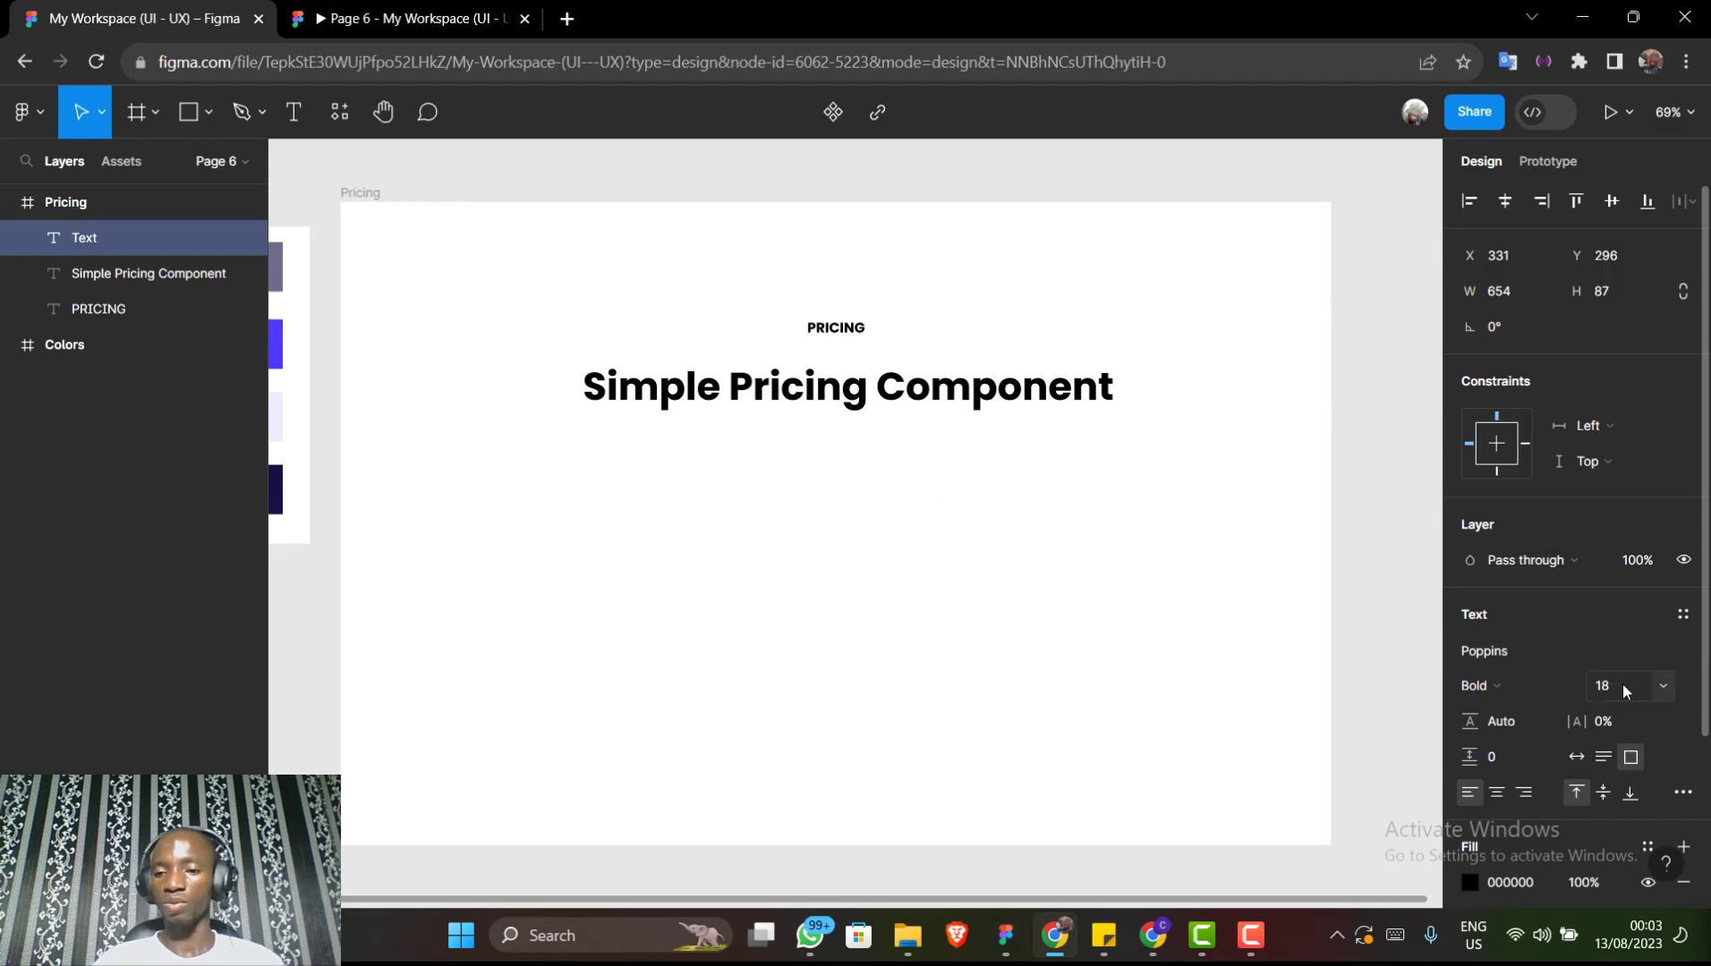
pyautogui.click(1510, 681)
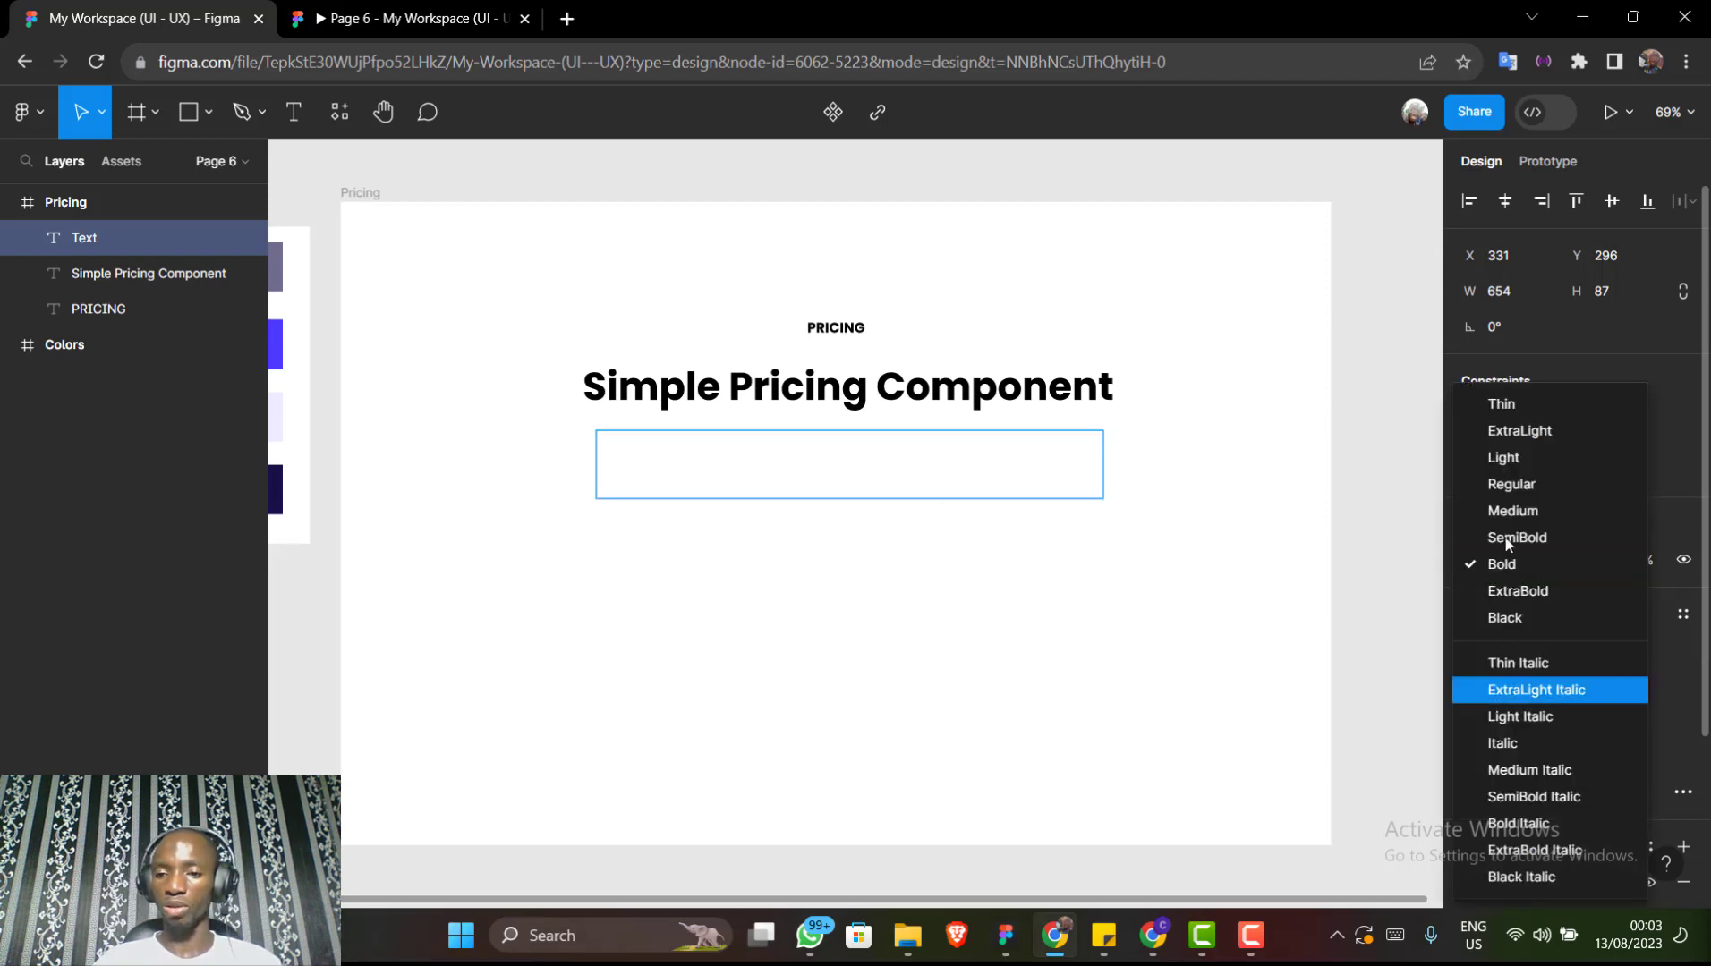
pyautogui.click(1512, 484)
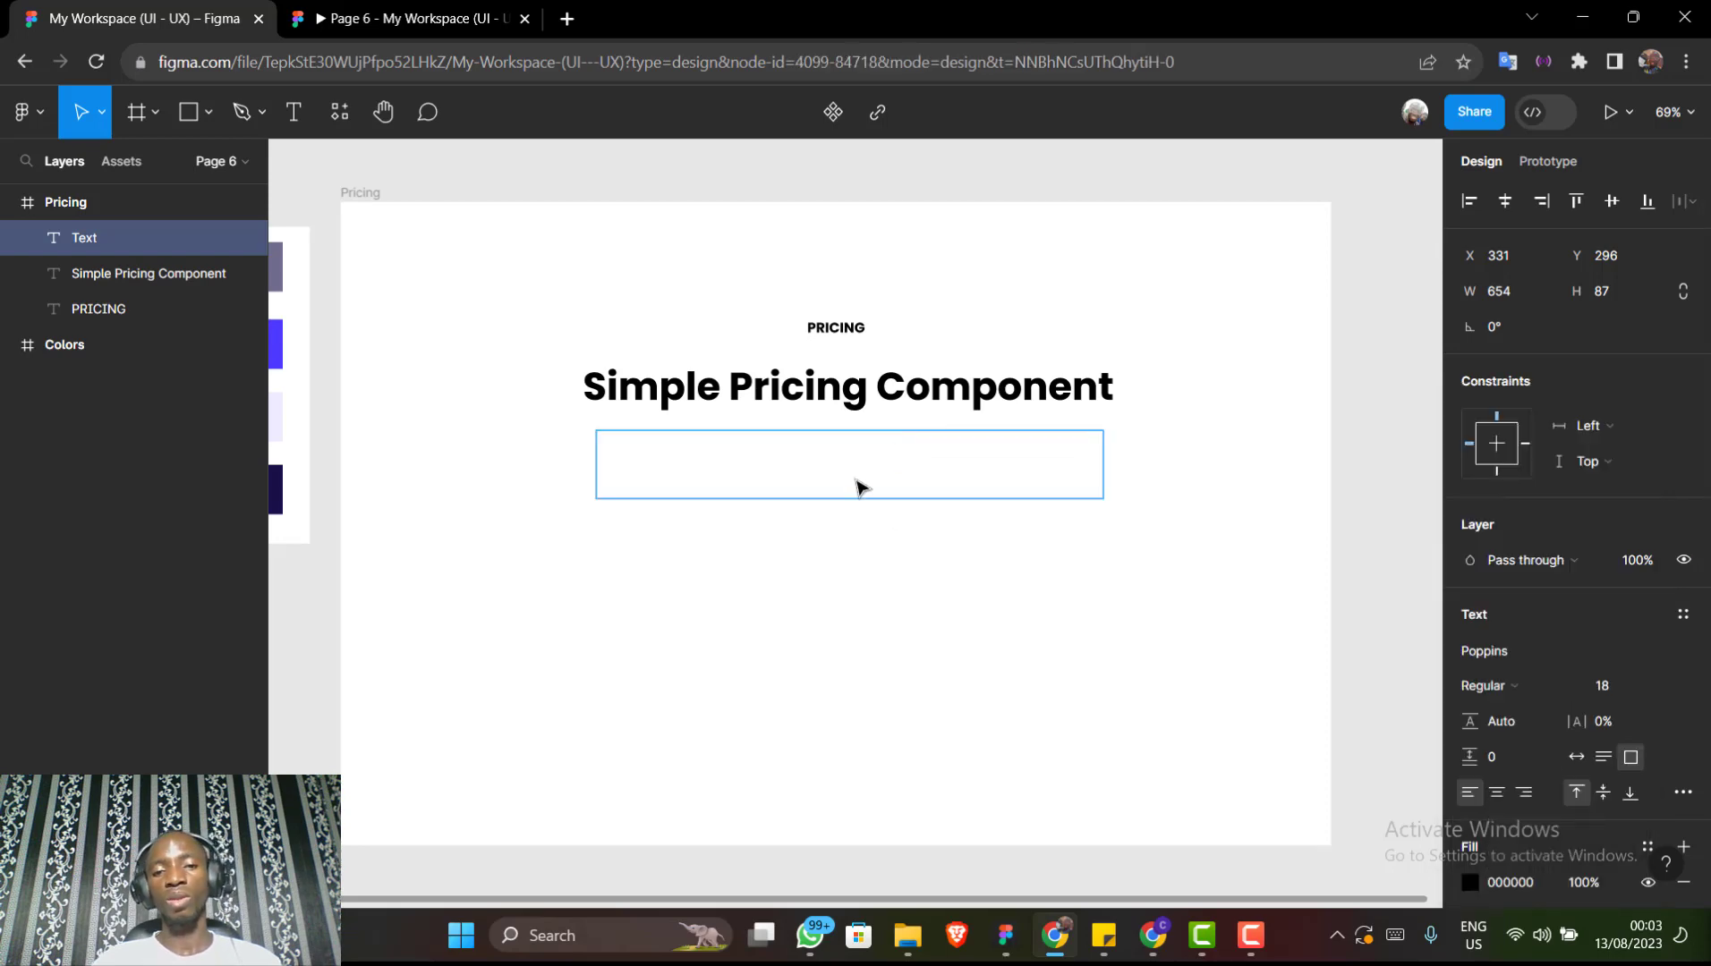
# Replace the empty text box with an auto-width text reading "hh" at about X 369, Y 306, below the heading
pyautogui.press('Delete')
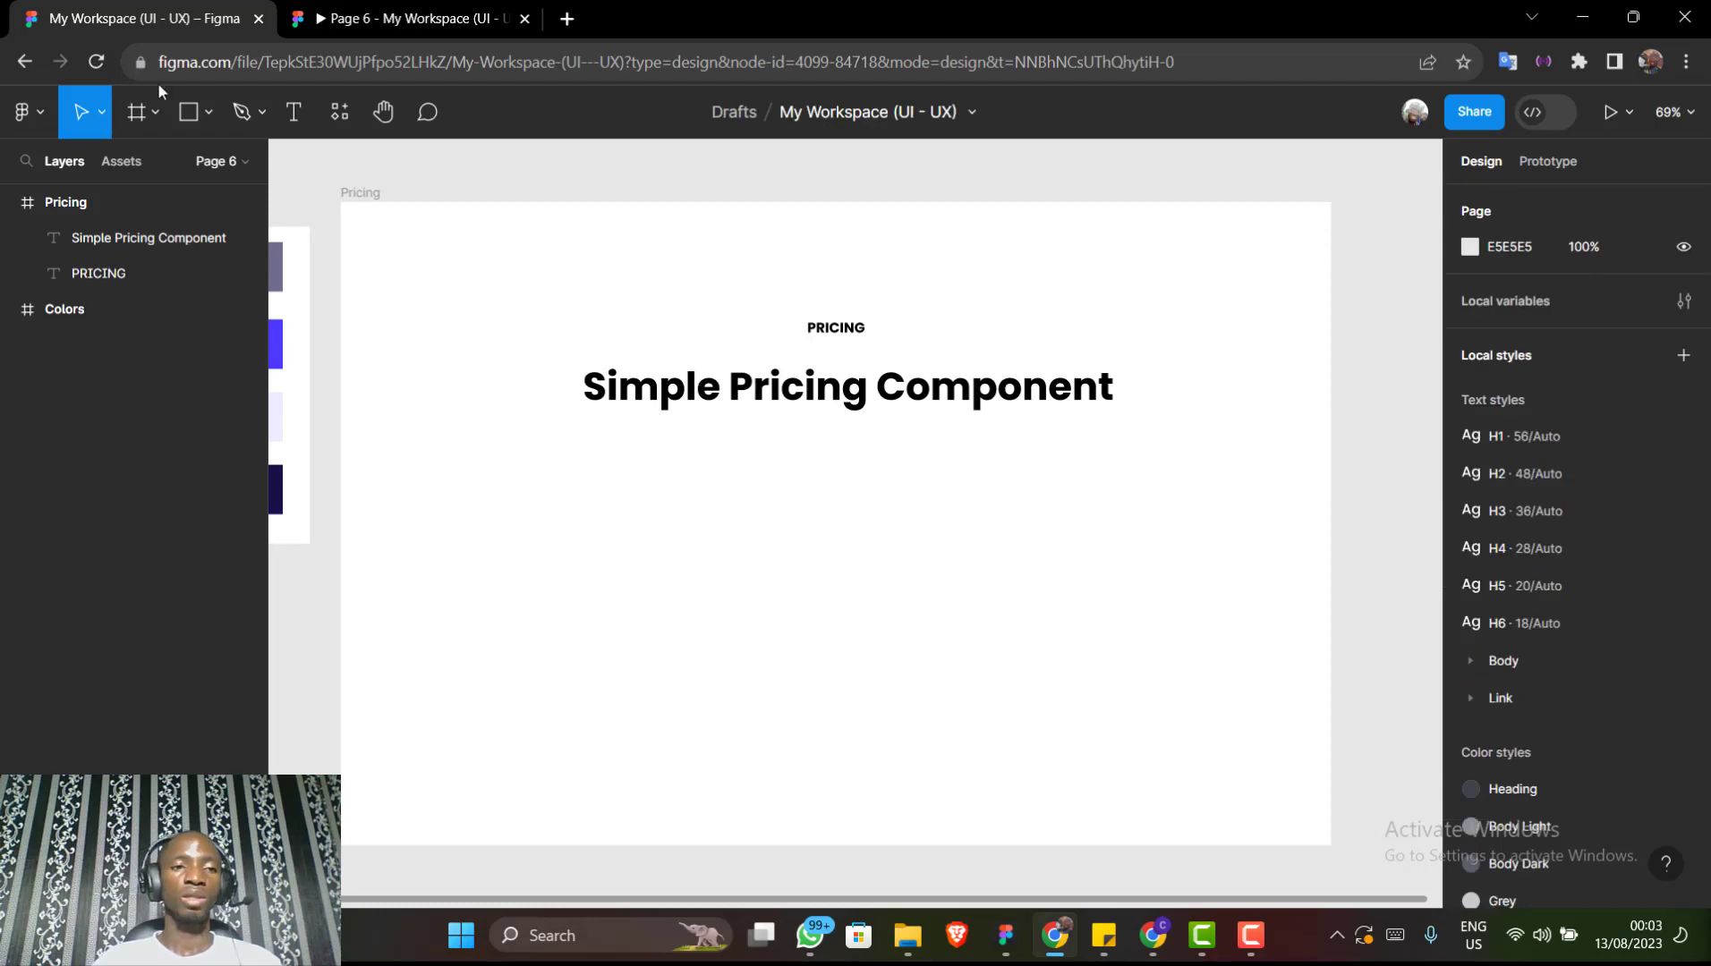
pyautogui.click(299, 113)
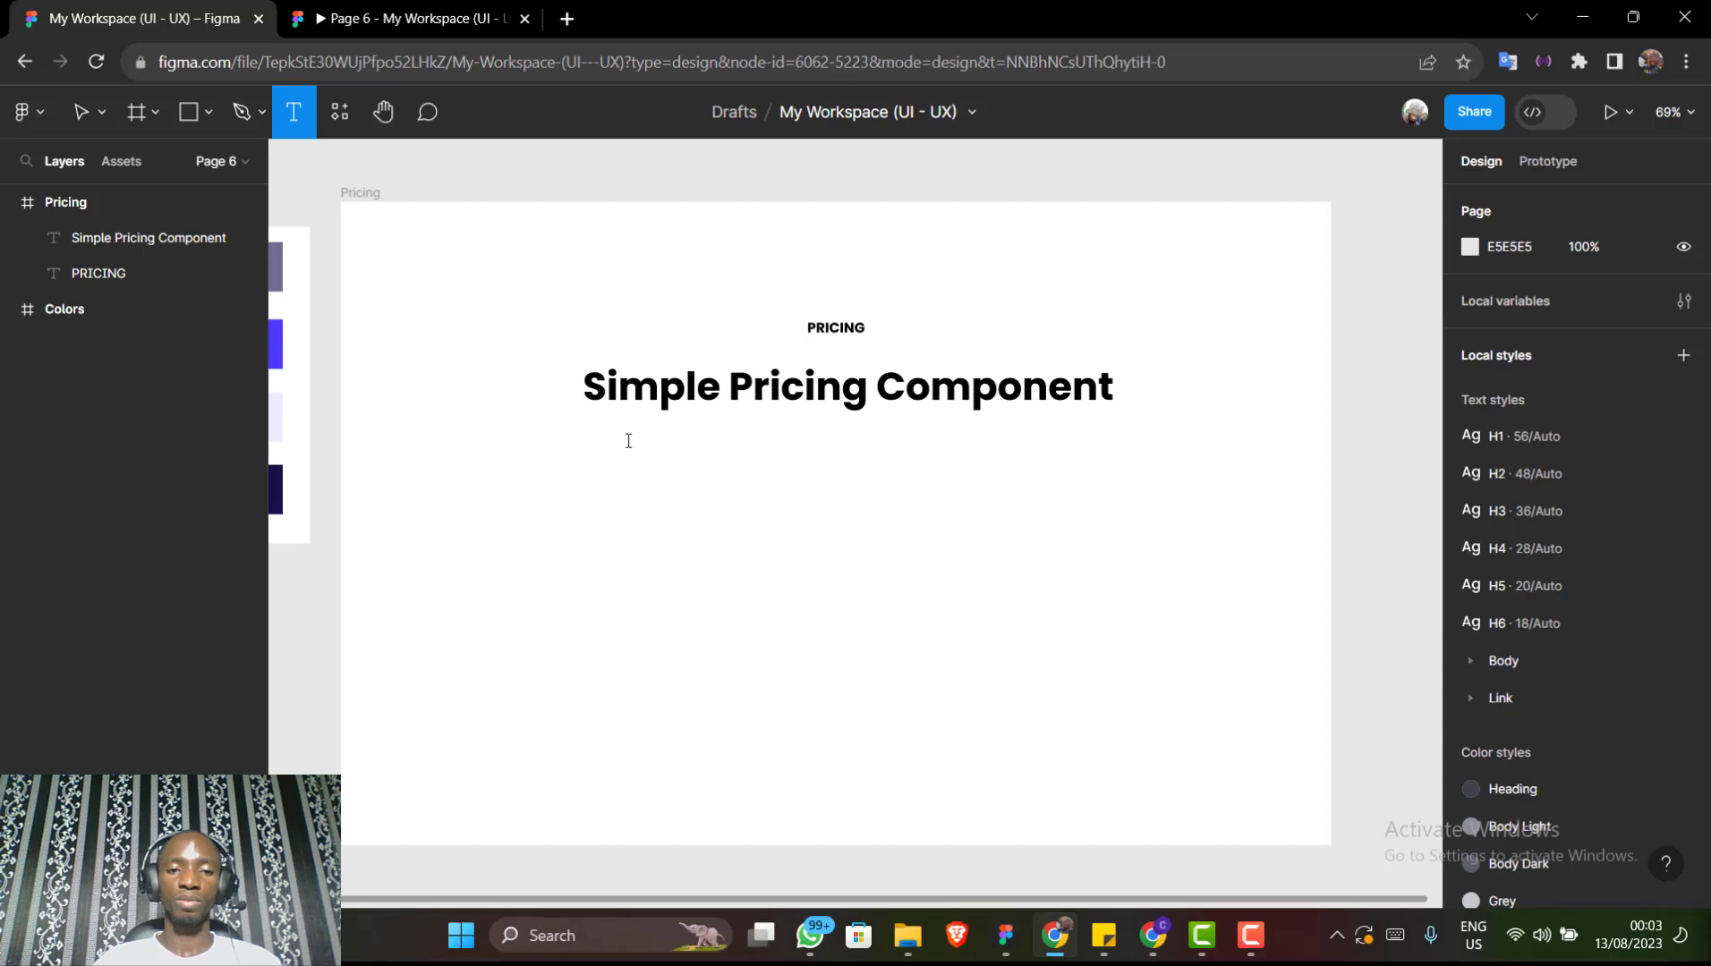
pyautogui.click(628, 447)
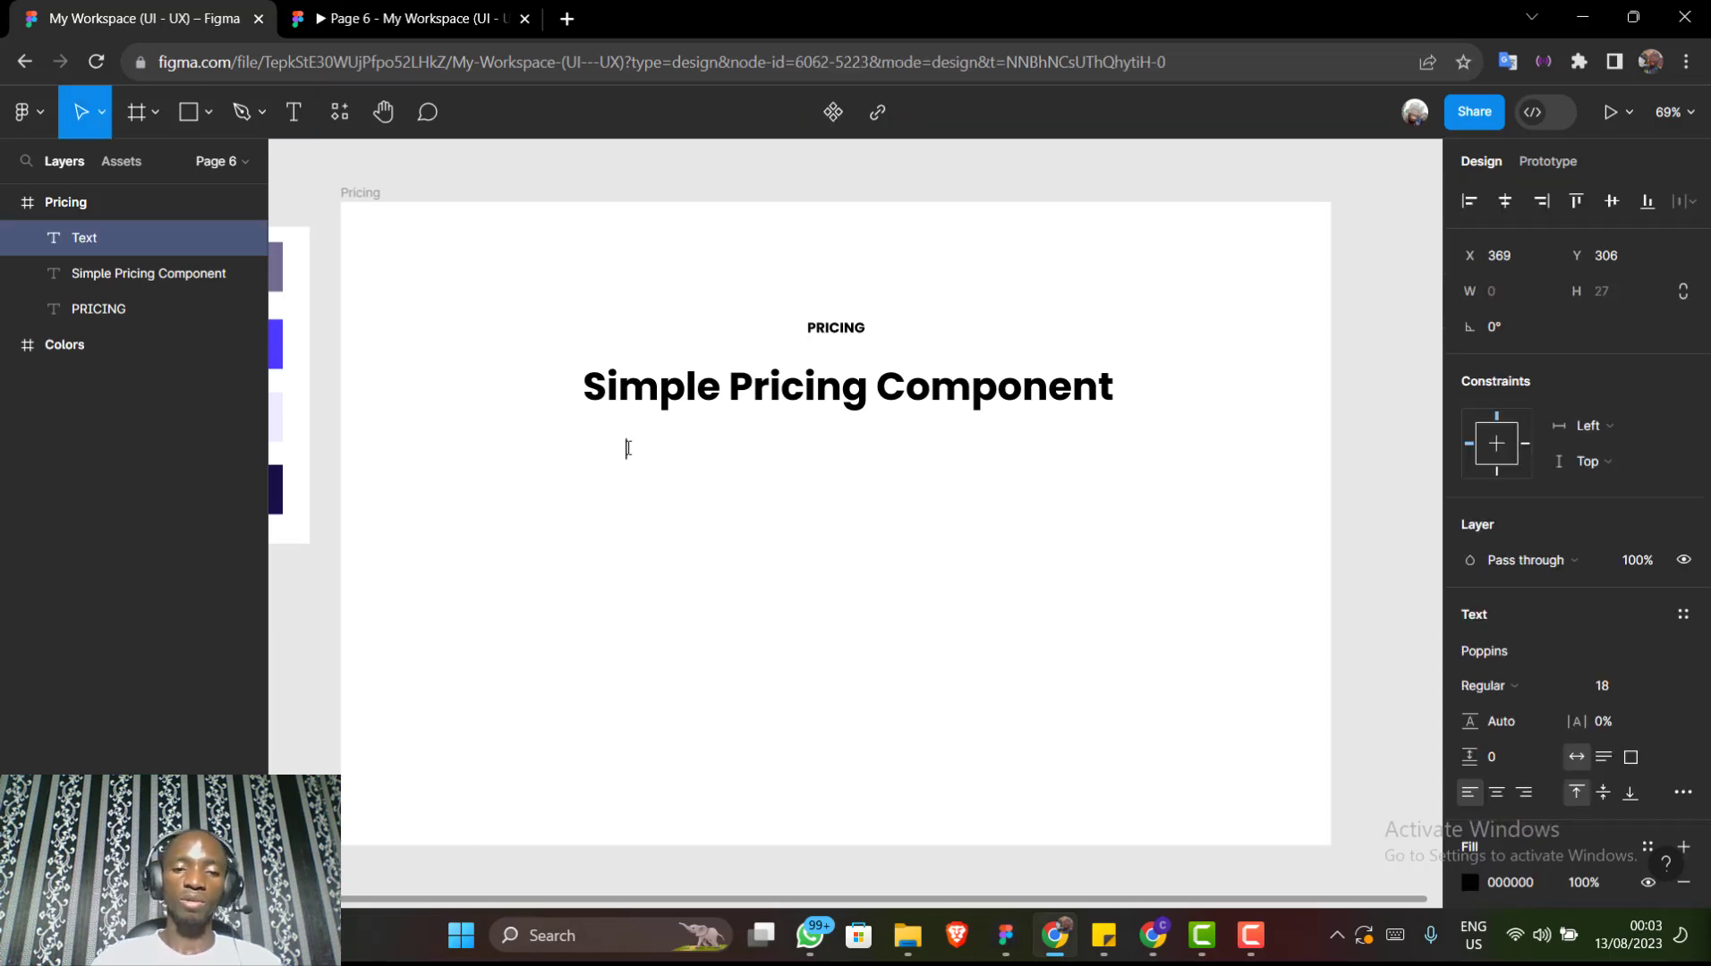
pyautogui.write('hh')
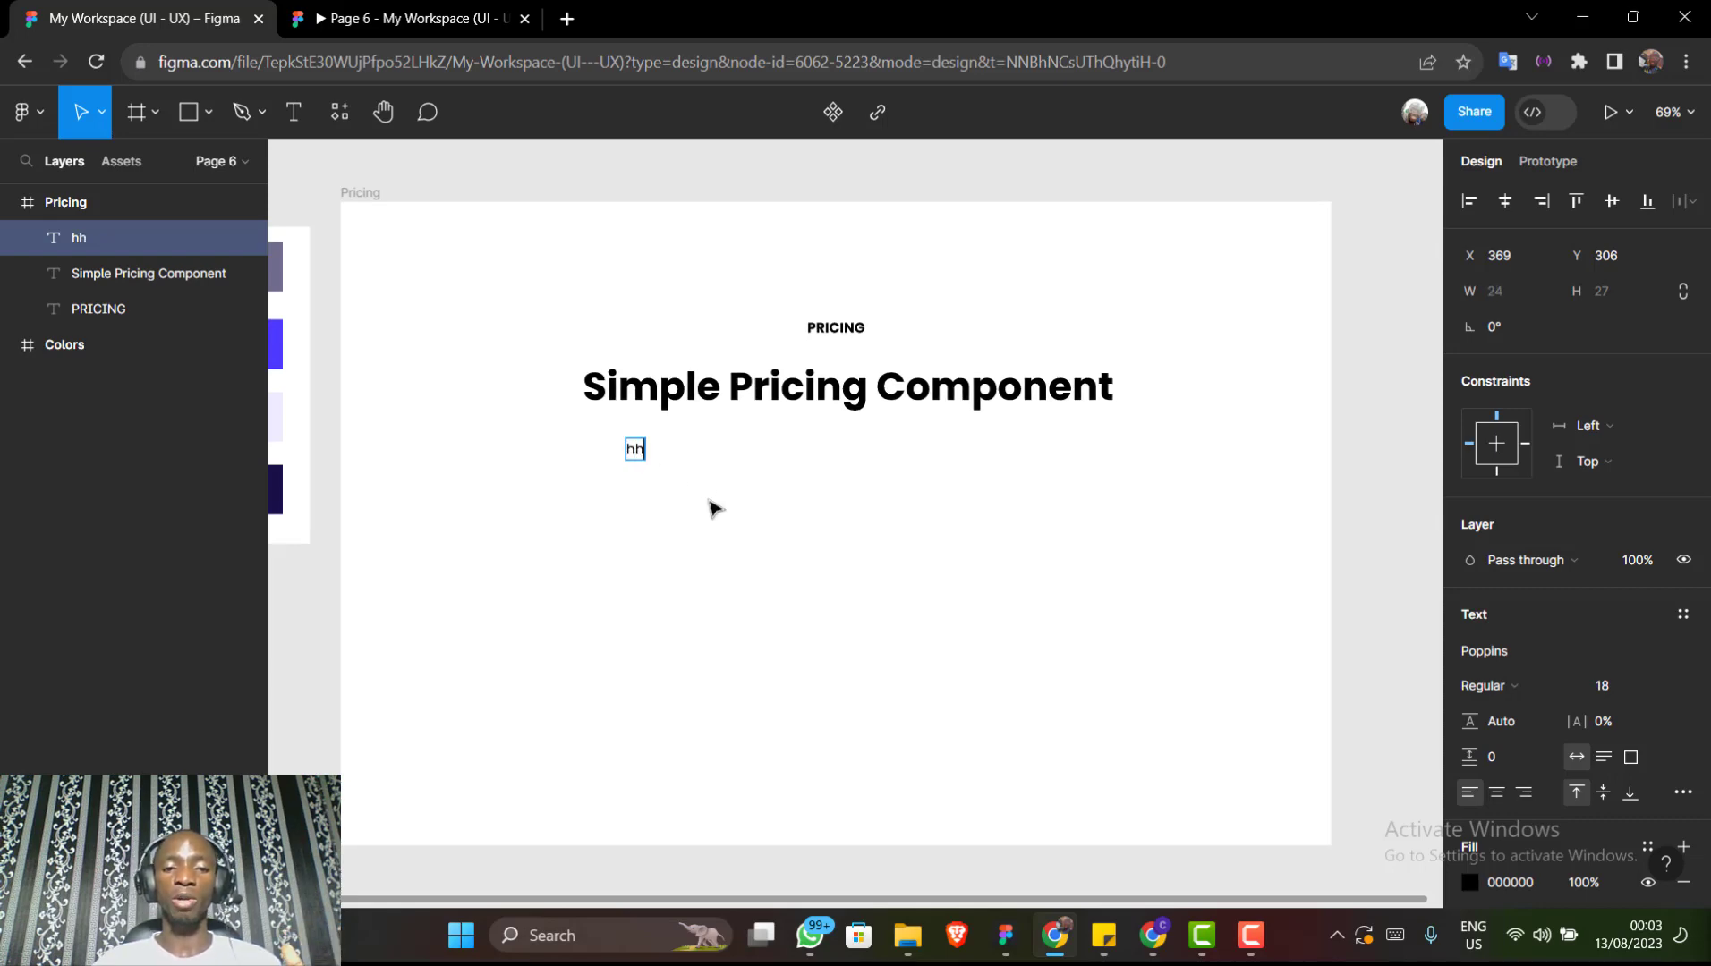
pyautogui.press('Escape')
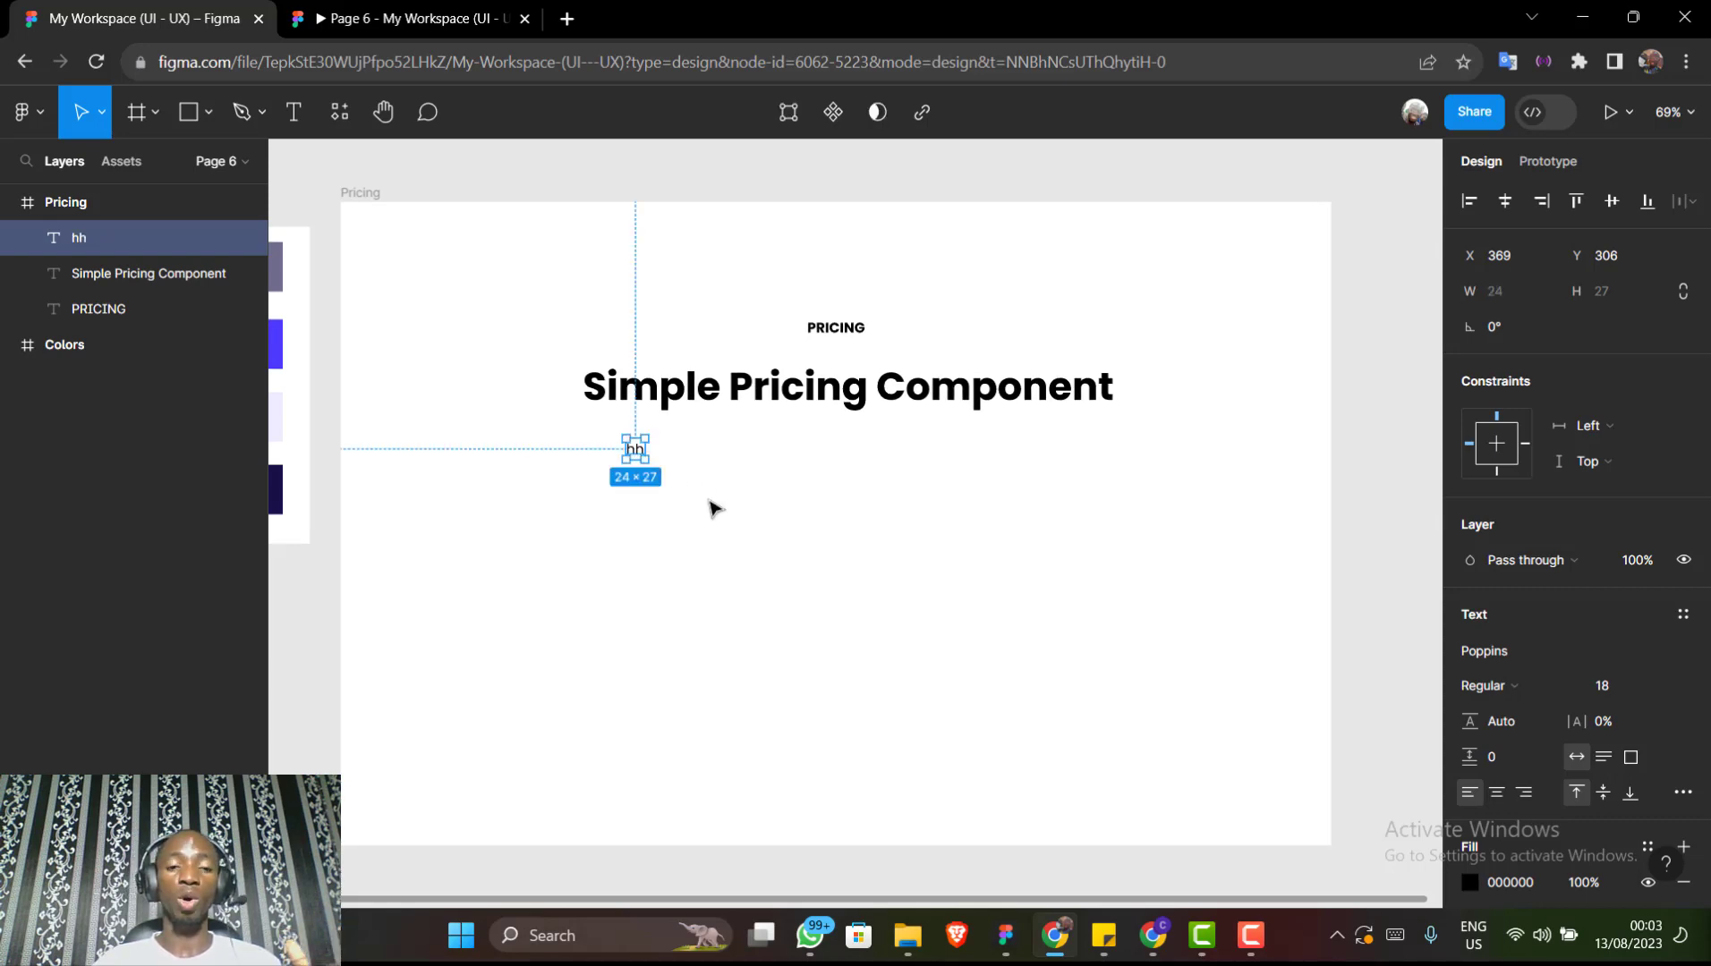
# Replace the "hh" text with 2 sentences of placeholder text generated by the Lorem Ipsum plugin
pyautogui.rightClick(638, 458)
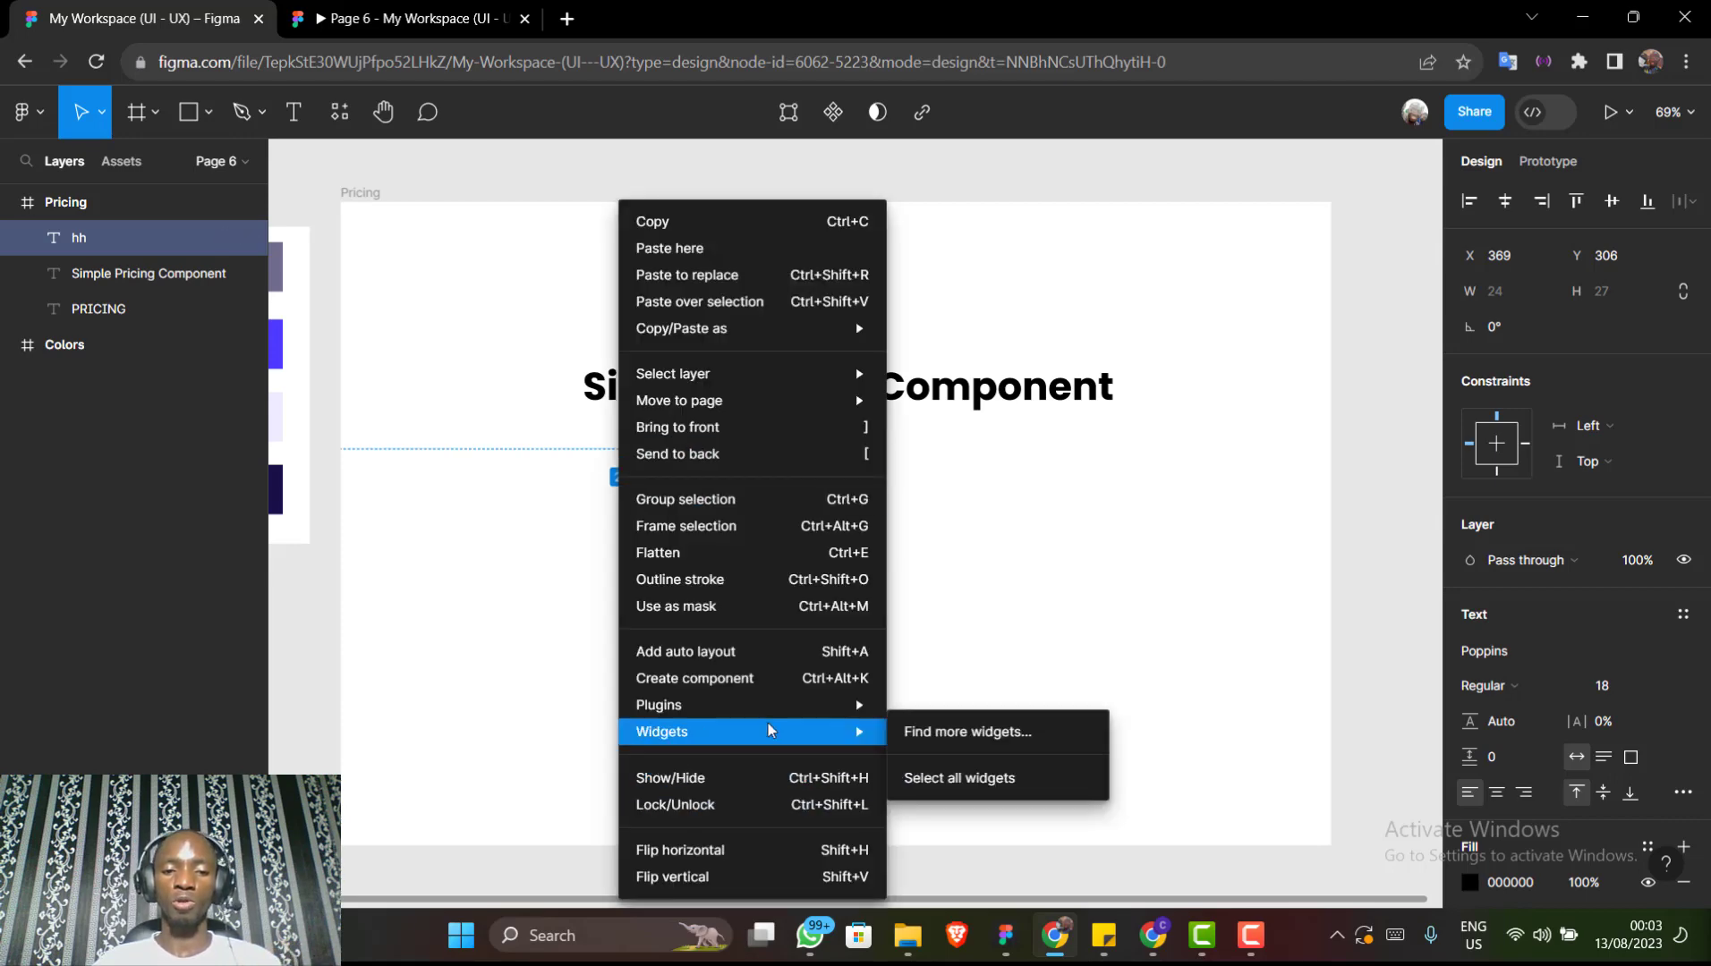
pyautogui.moveTo(767, 703)
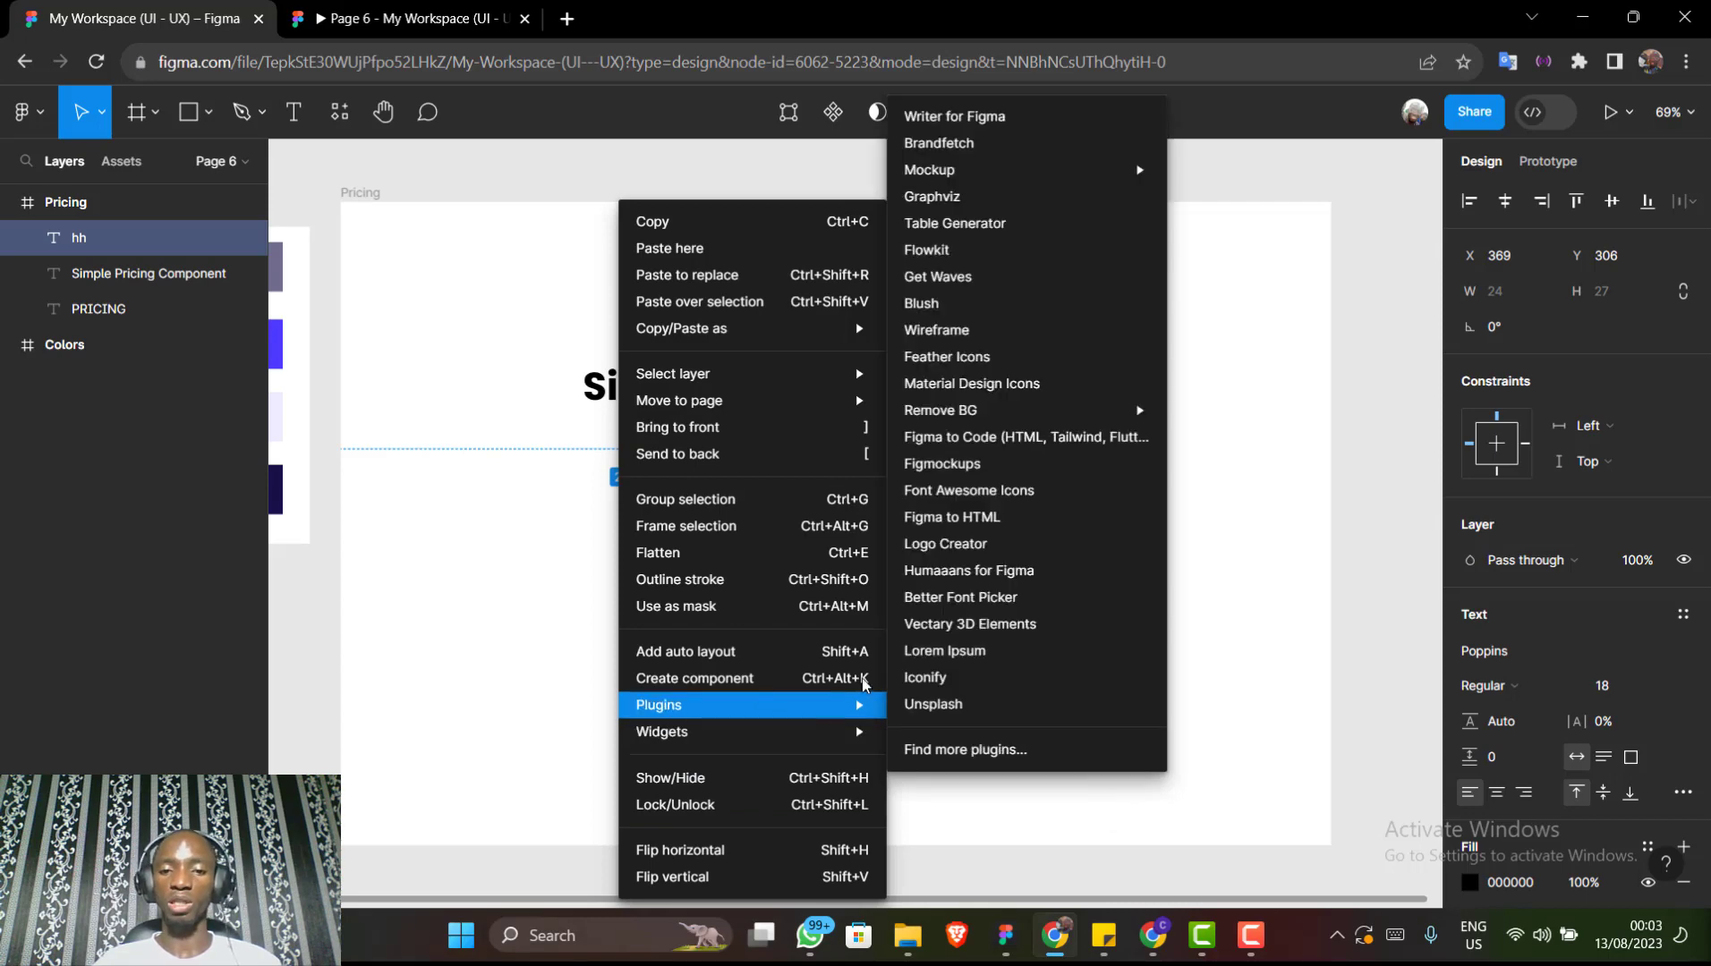
pyautogui.click(956, 659)
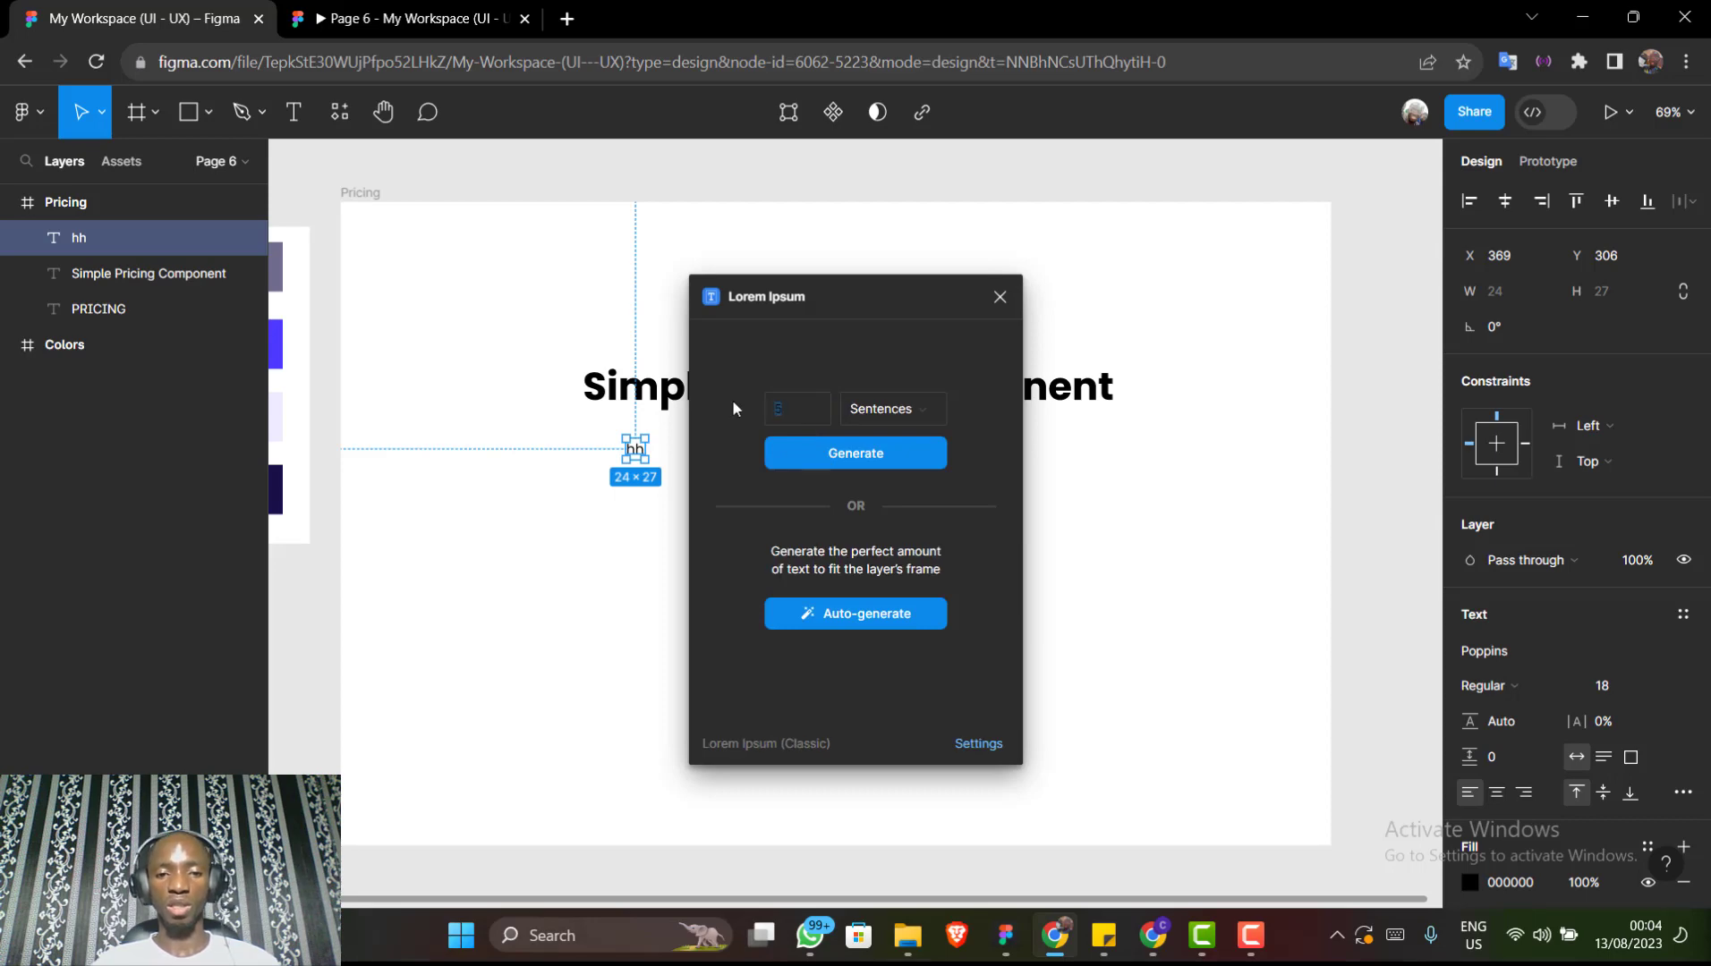
pyautogui.click(850, 458)
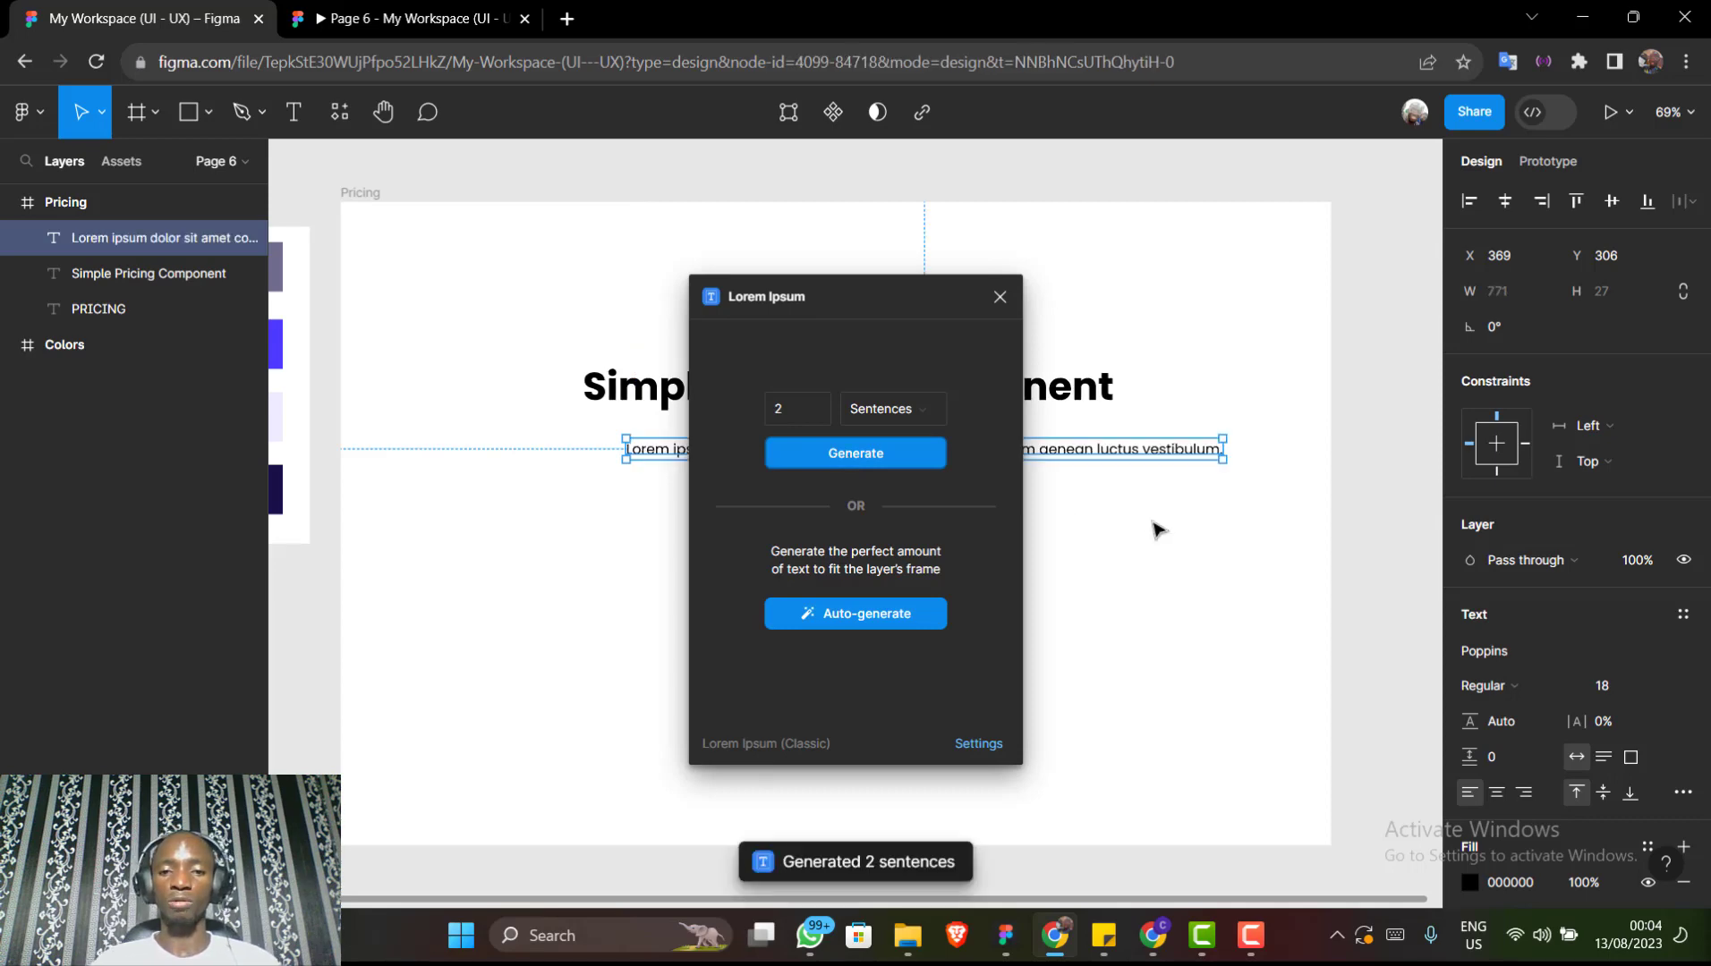
pyautogui.click(999, 298)
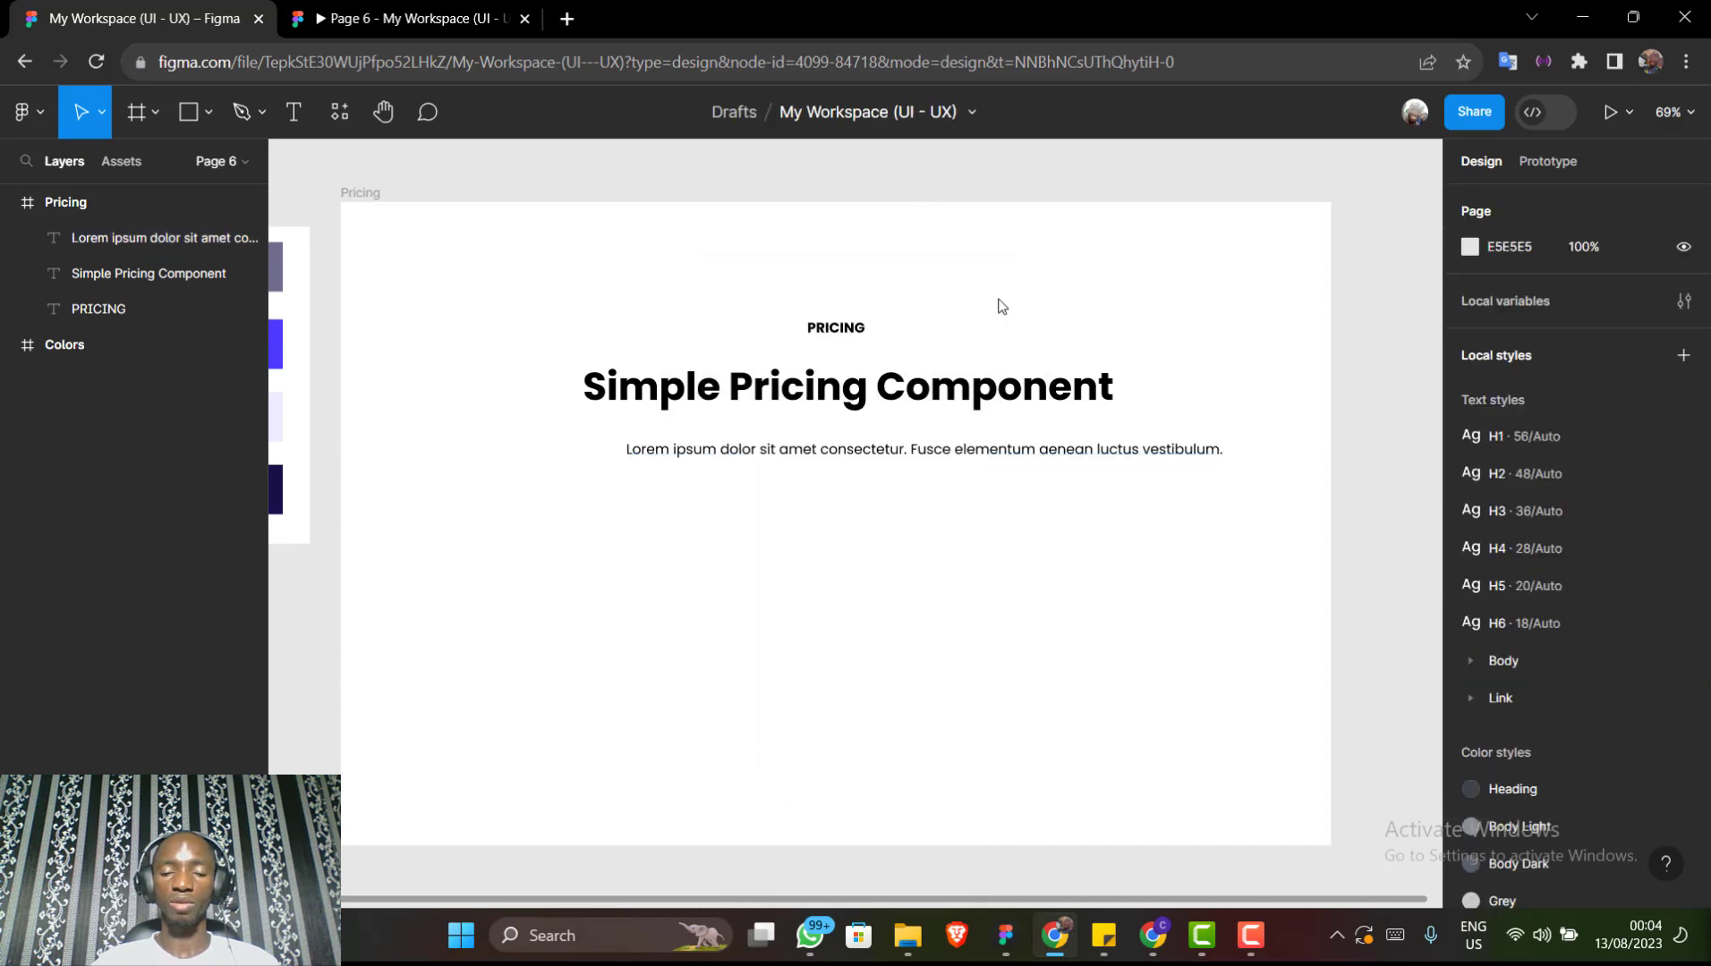
# Break the lorem ipsum text onto a second line before the word "aenean"
pyautogui.click(968, 458)
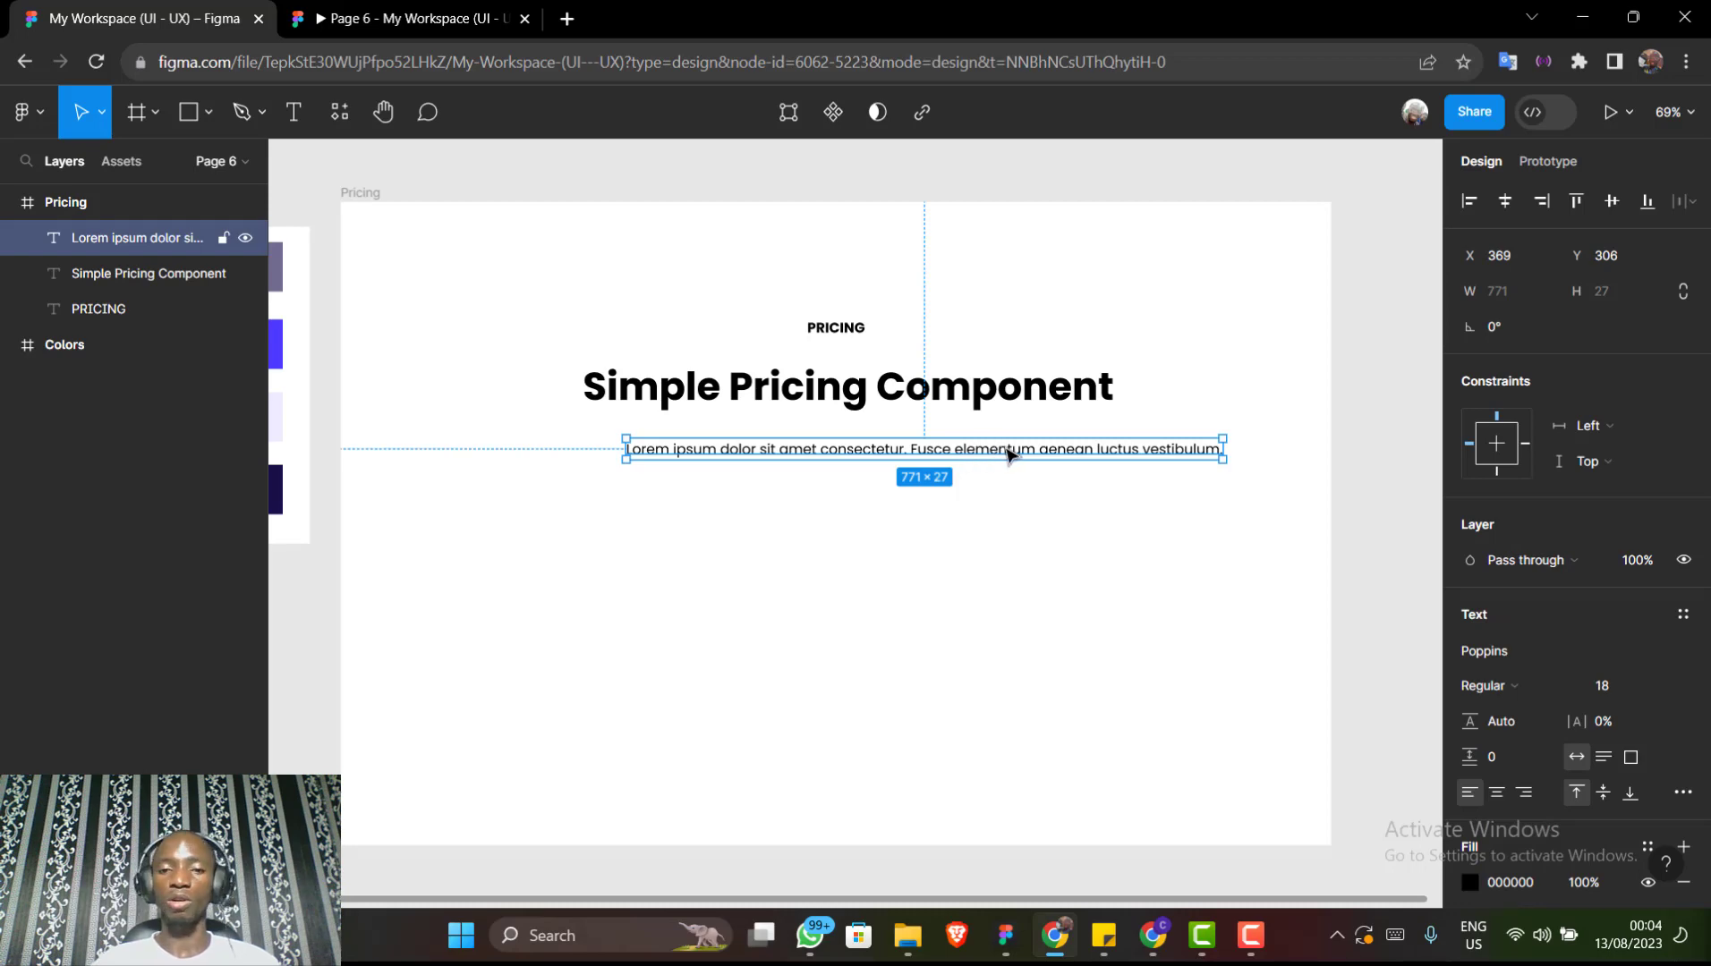
pyautogui.doubleClick(1037, 450)
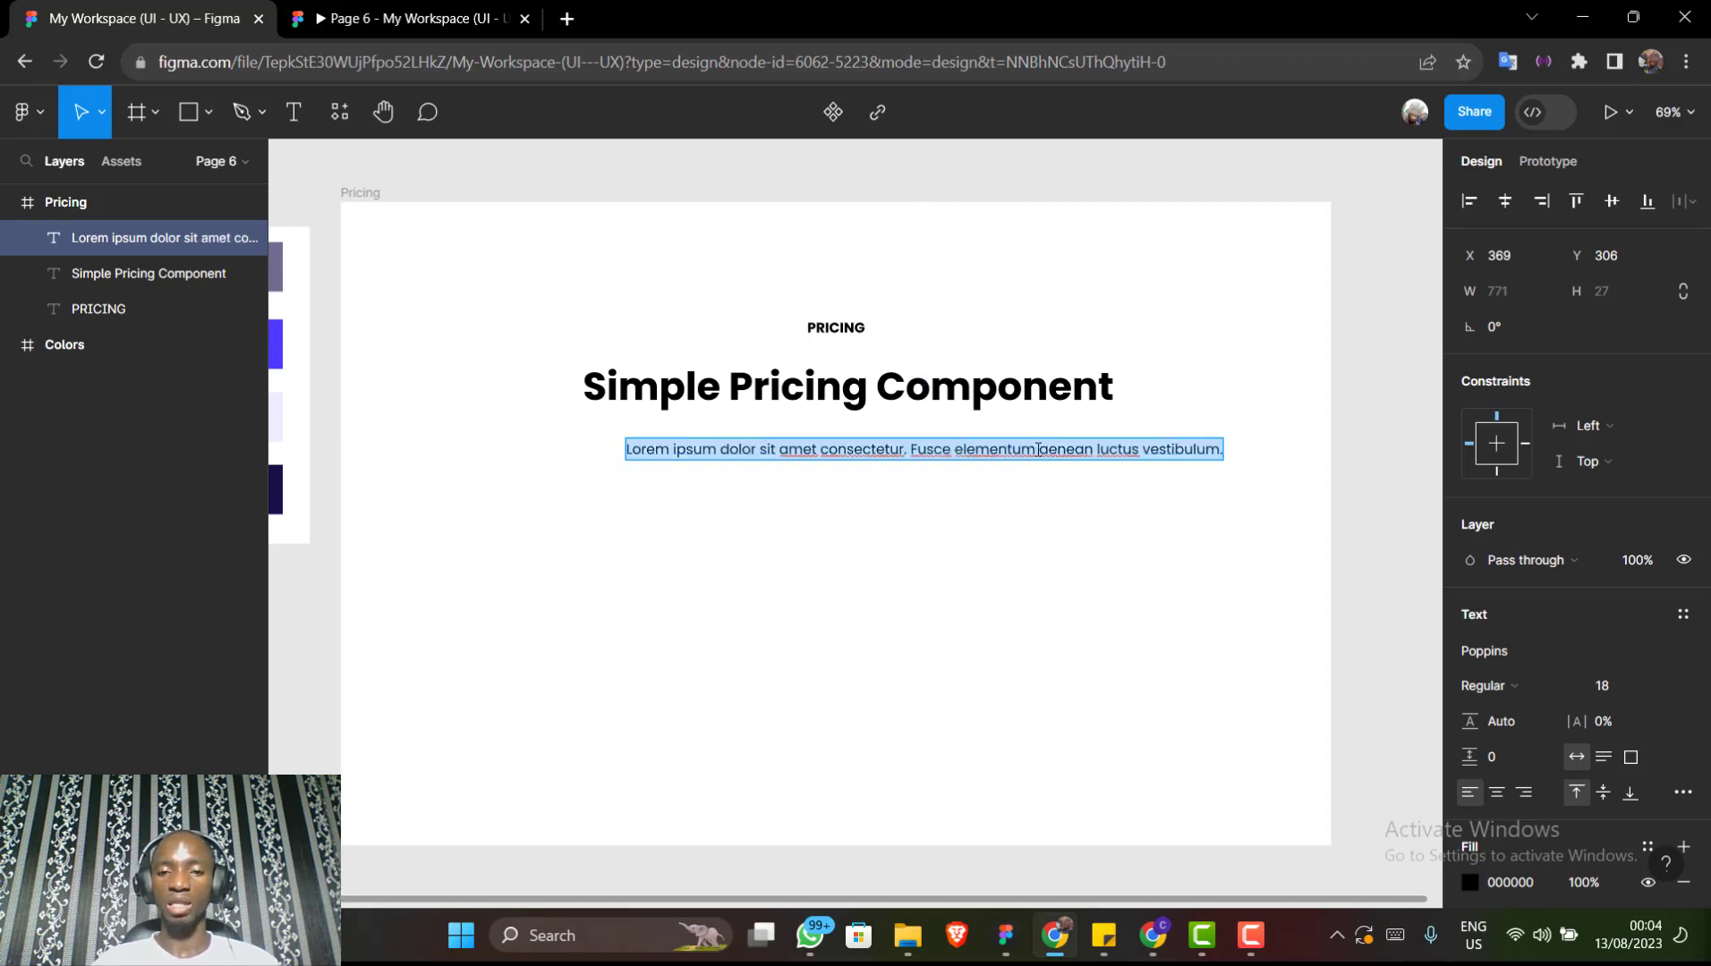
pyautogui.click(1038, 450)
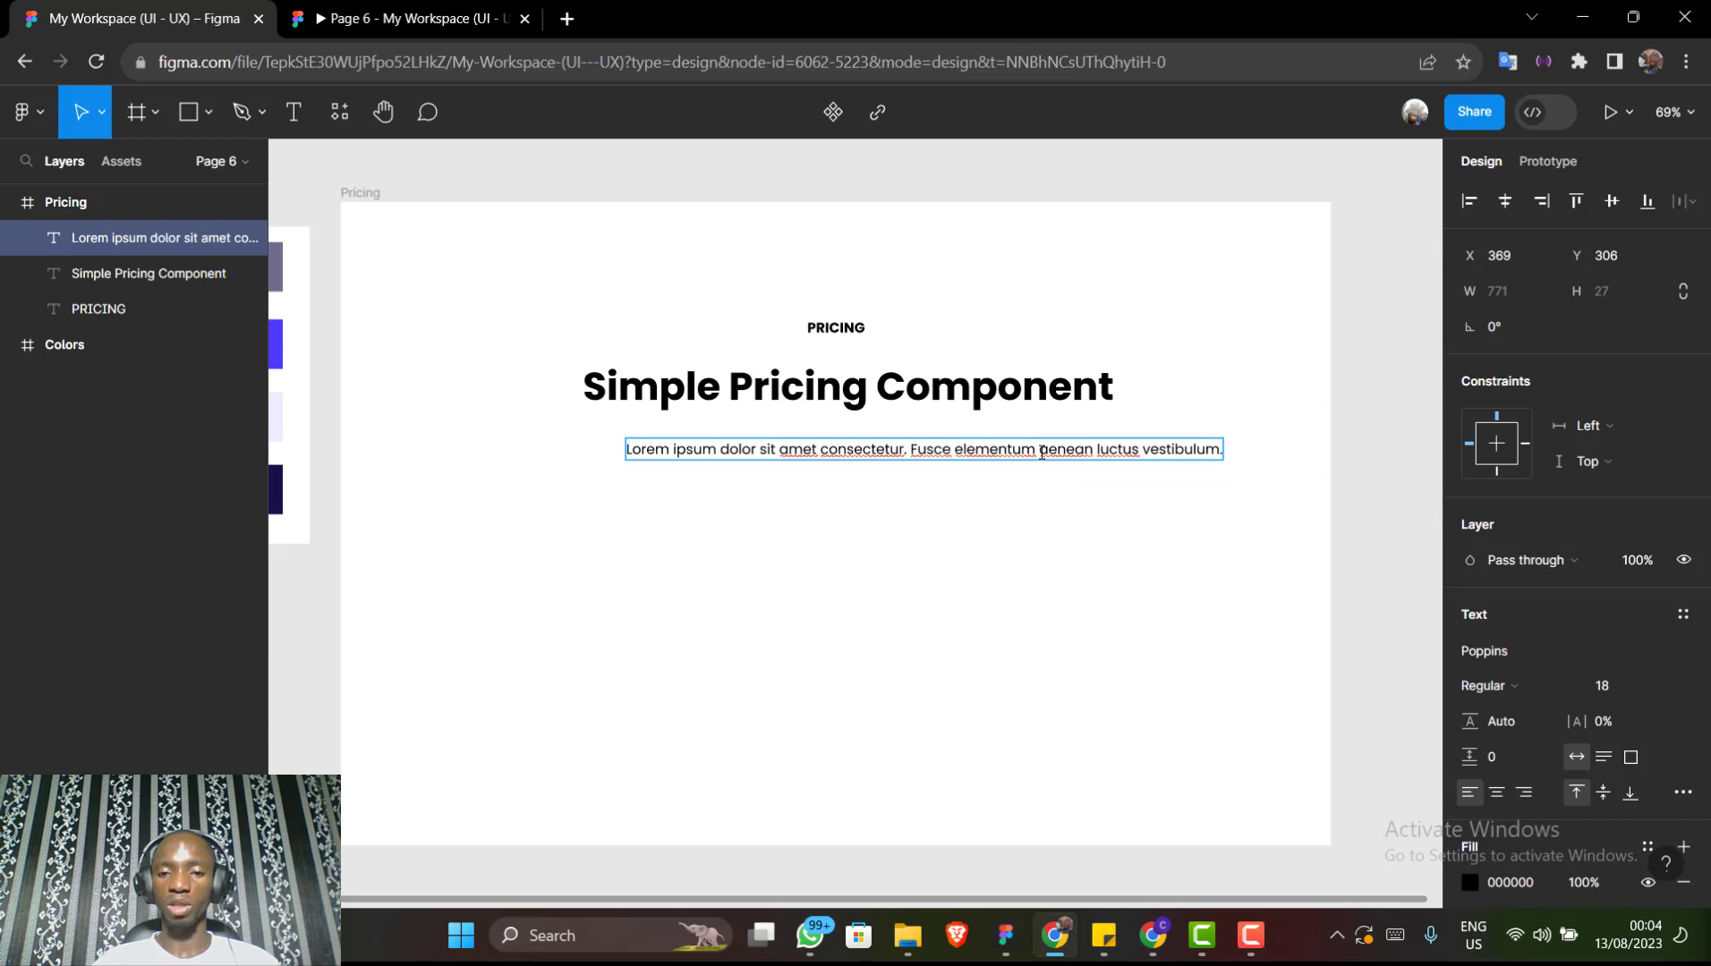
pyautogui.press('Return')
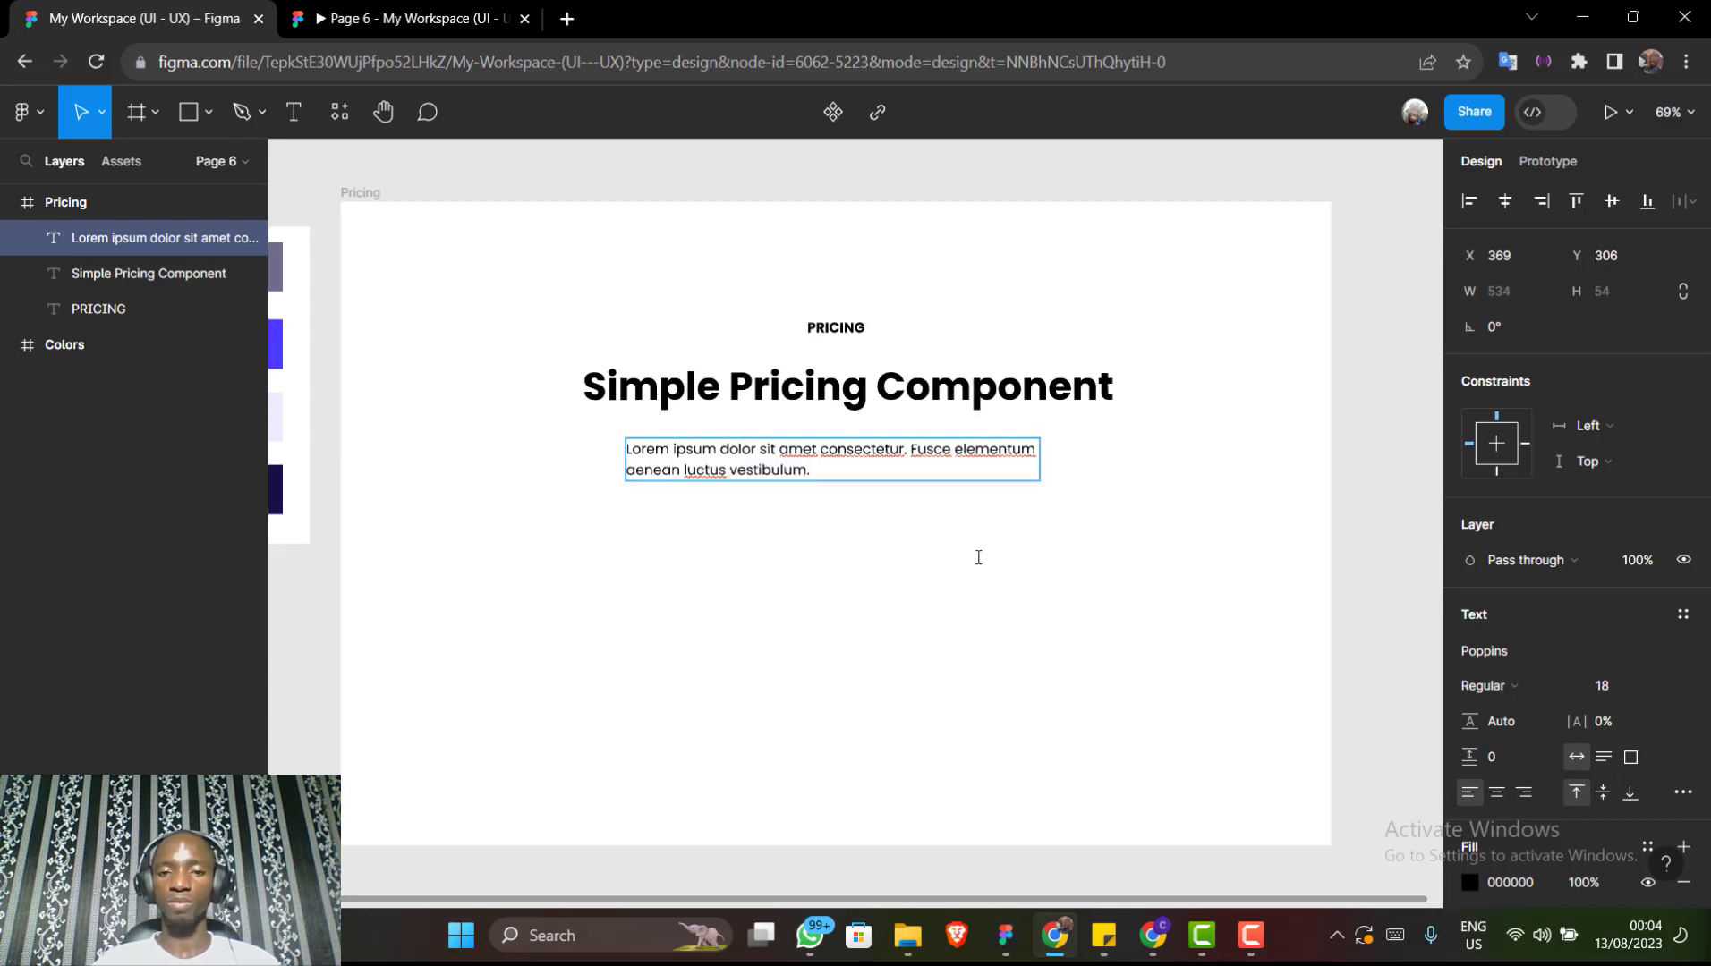
# Centre-align both lines of the lorem ipsum paragraph
pyautogui.hotkey('ctrl', 'a')
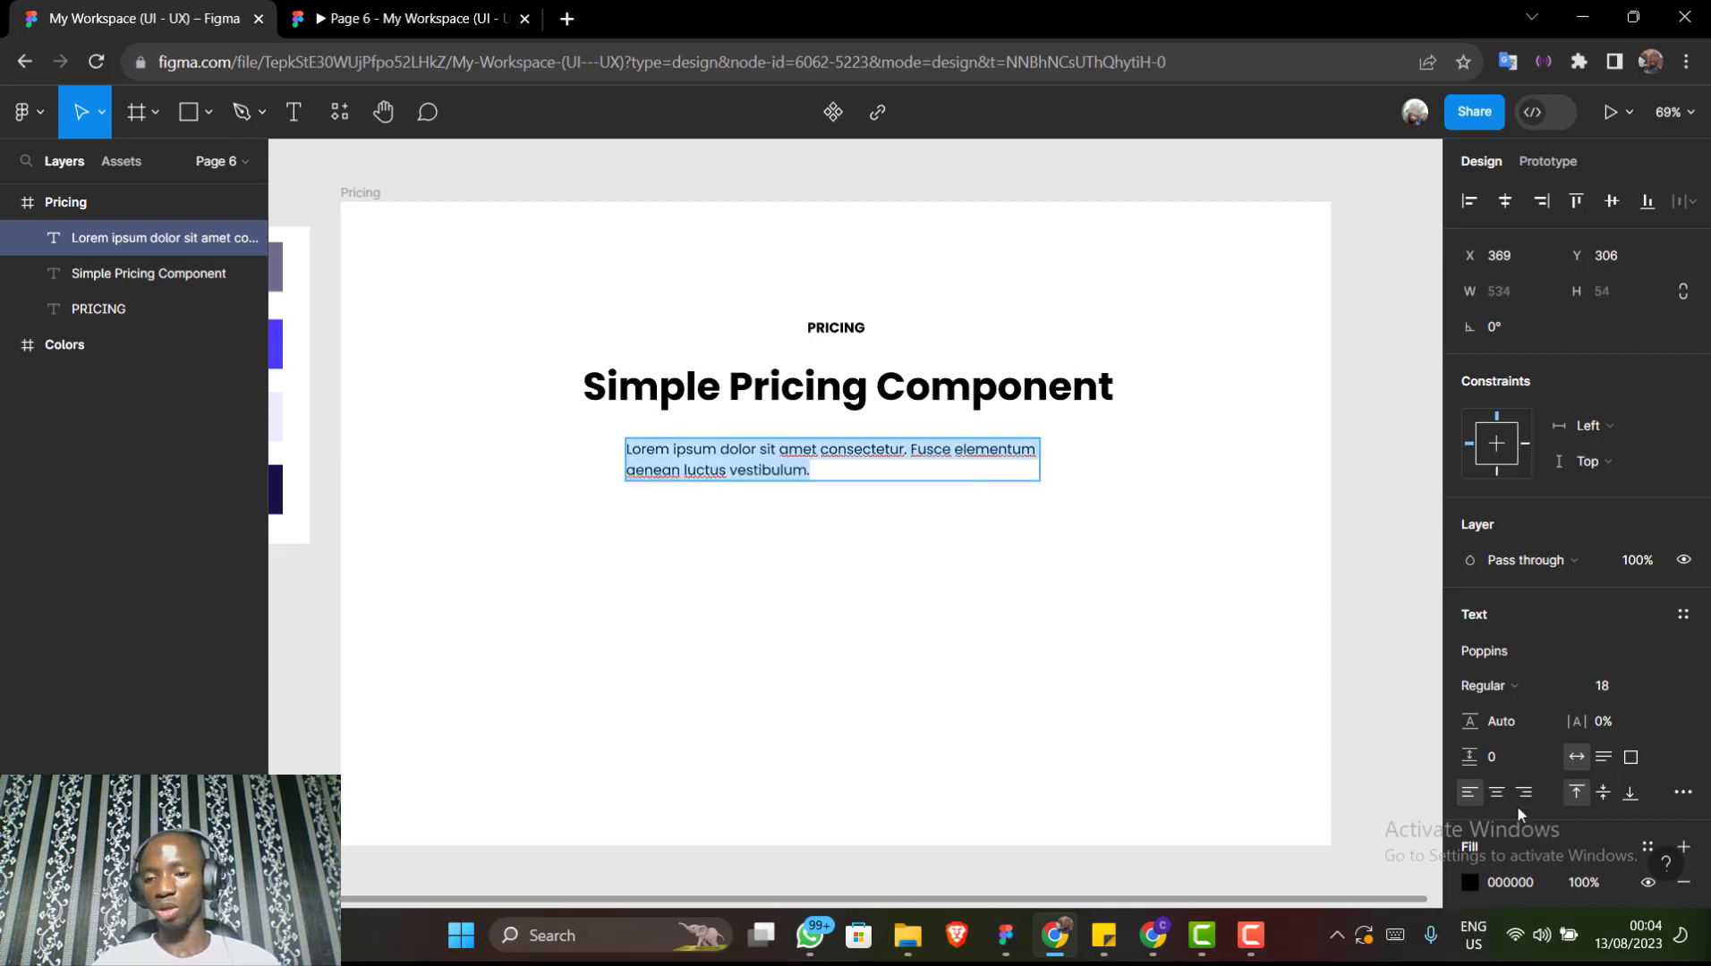
pyautogui.click(1497, 793)
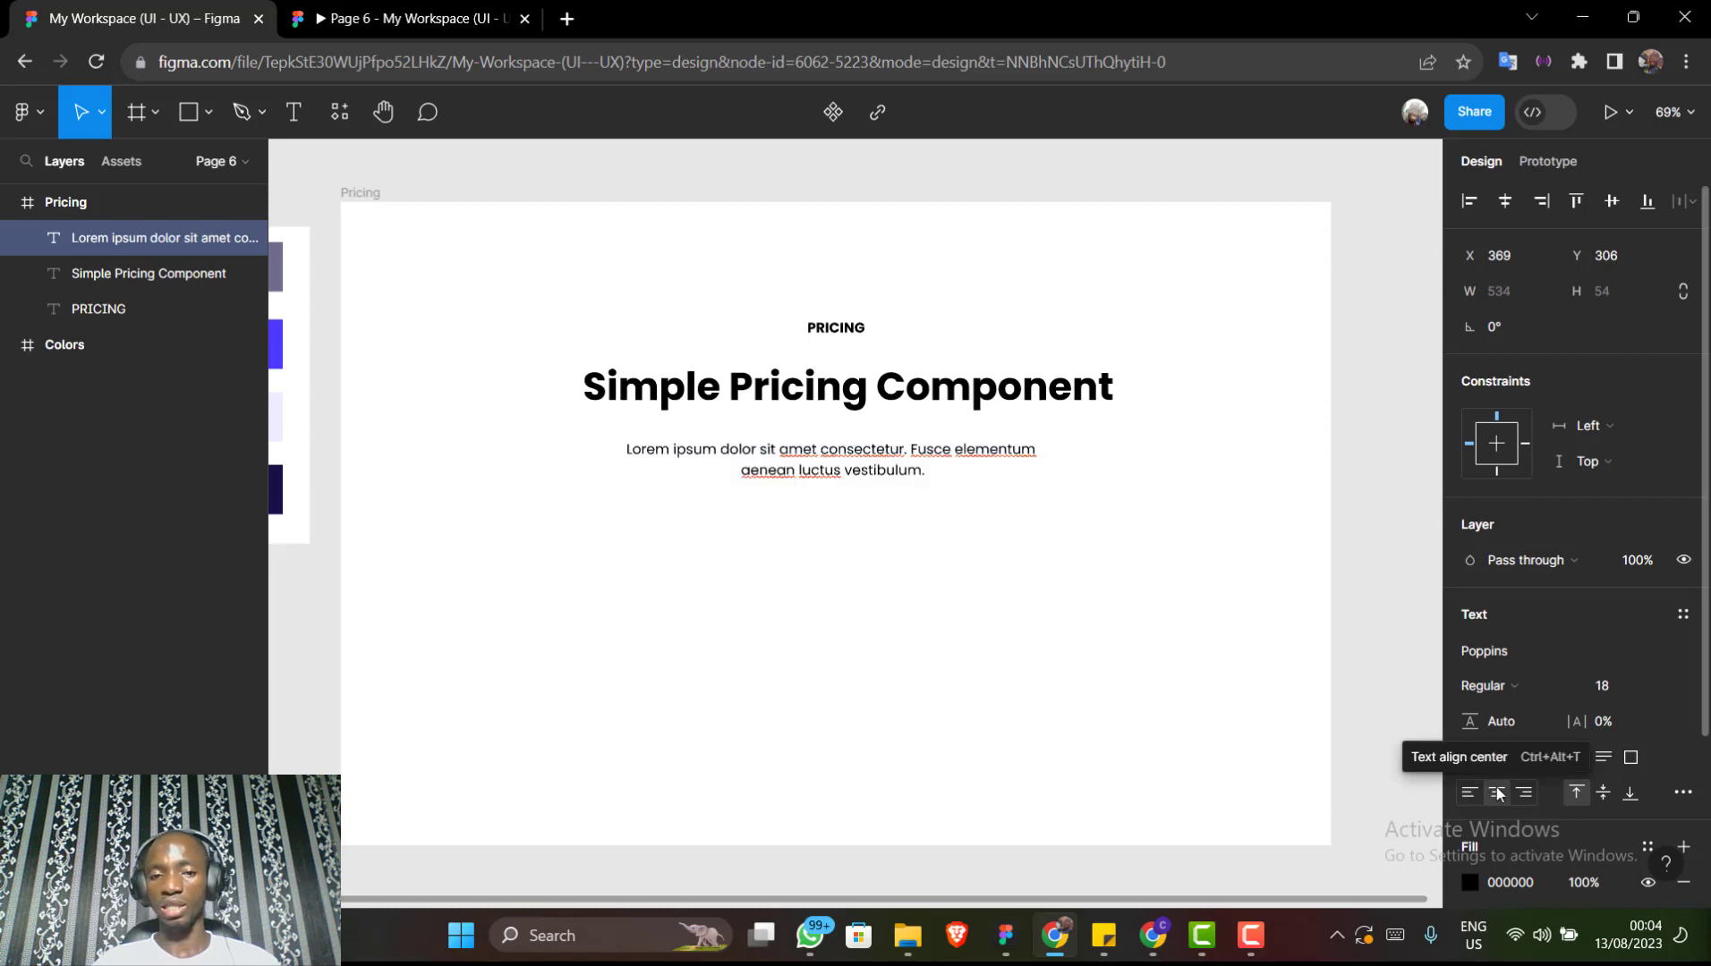
pyautogui.doubleClick(829, 481)
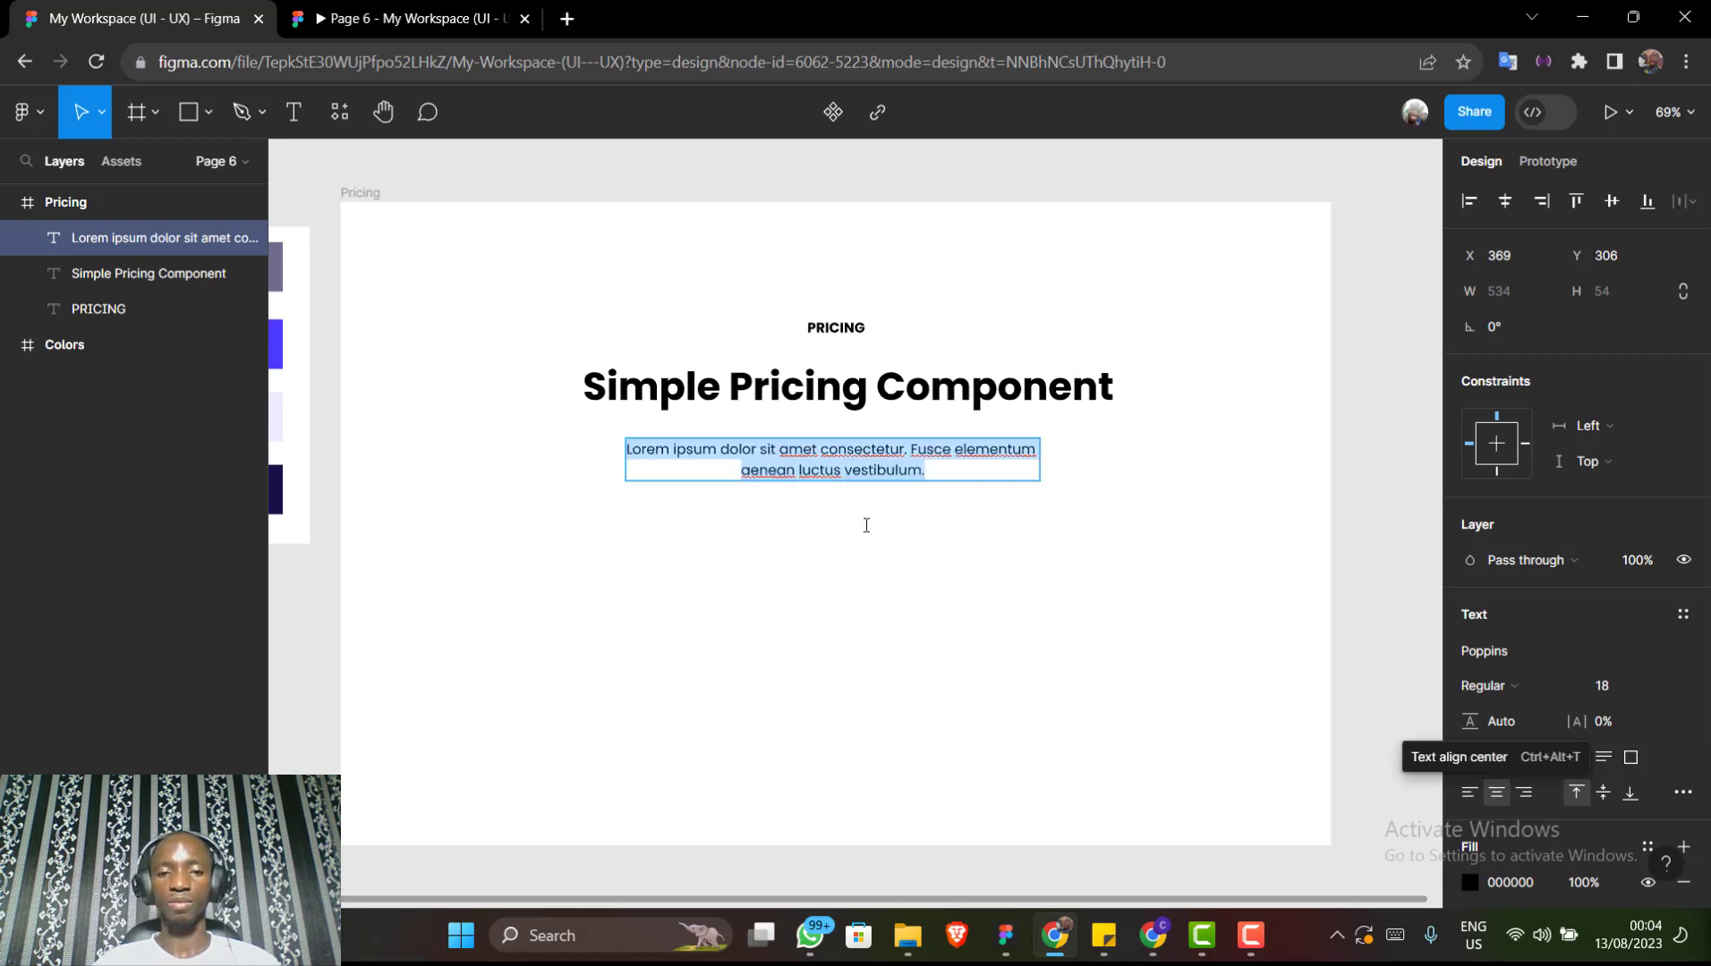
pyautogui.press('Escape')
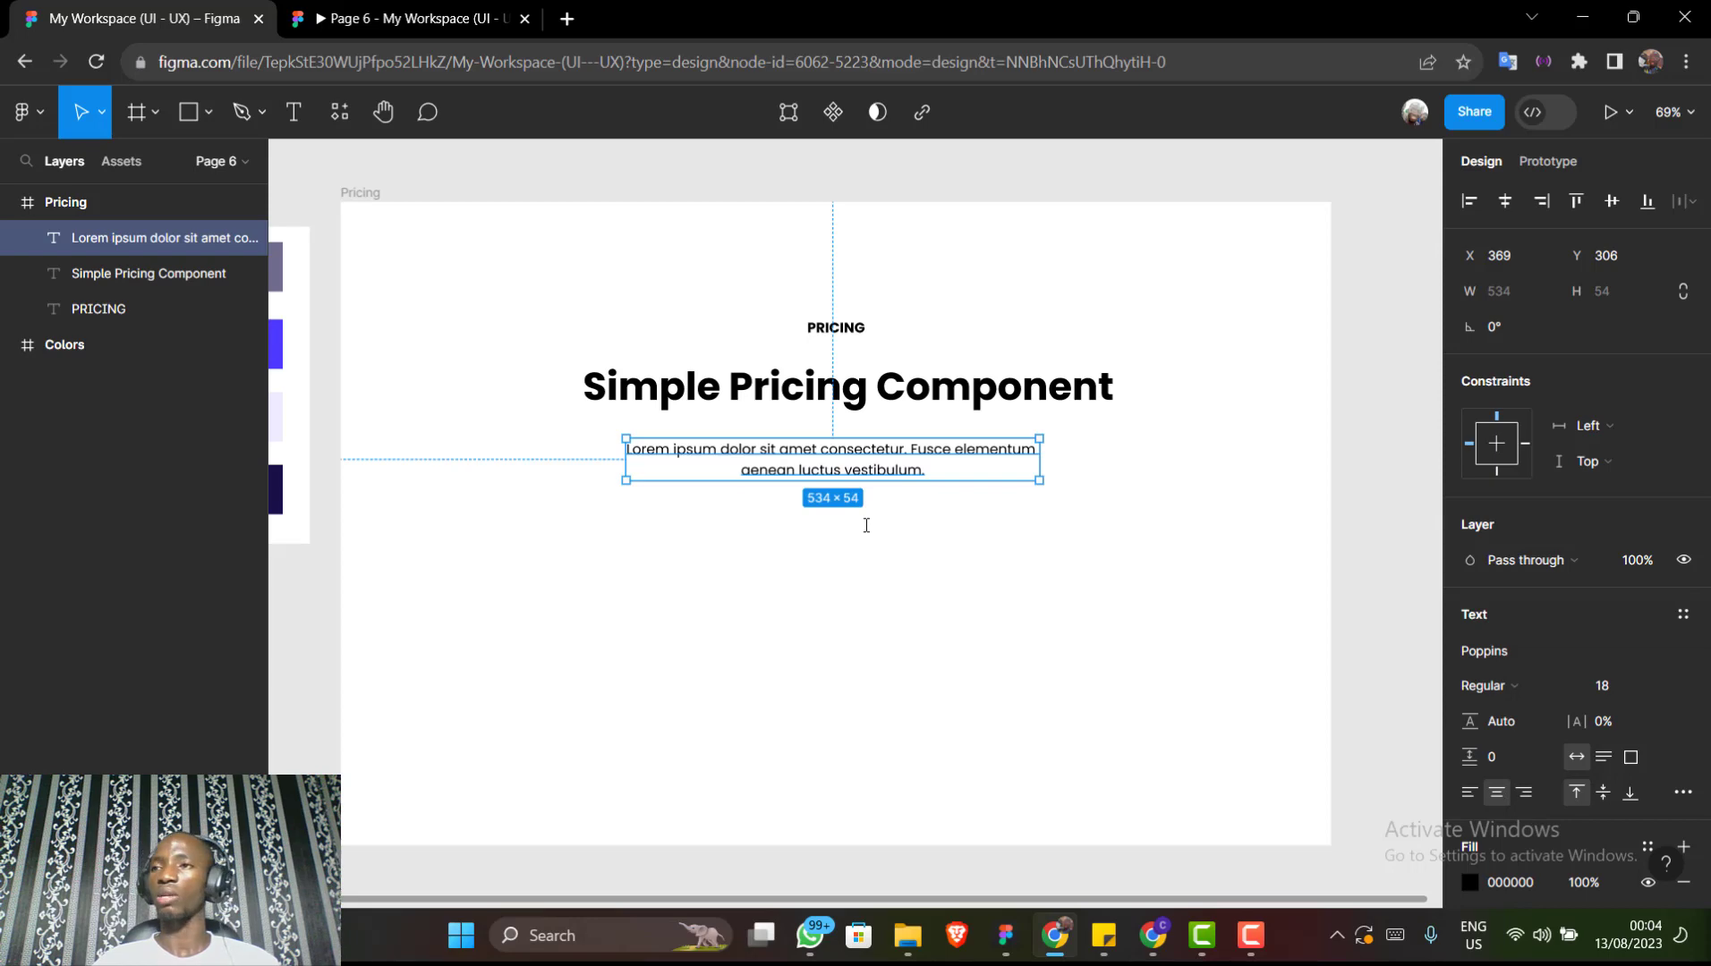
# Draw a small frame below the lorem ipsum paragraph and set its size to 73 × 33
pyautogui.scroll(-3, 866, 526)
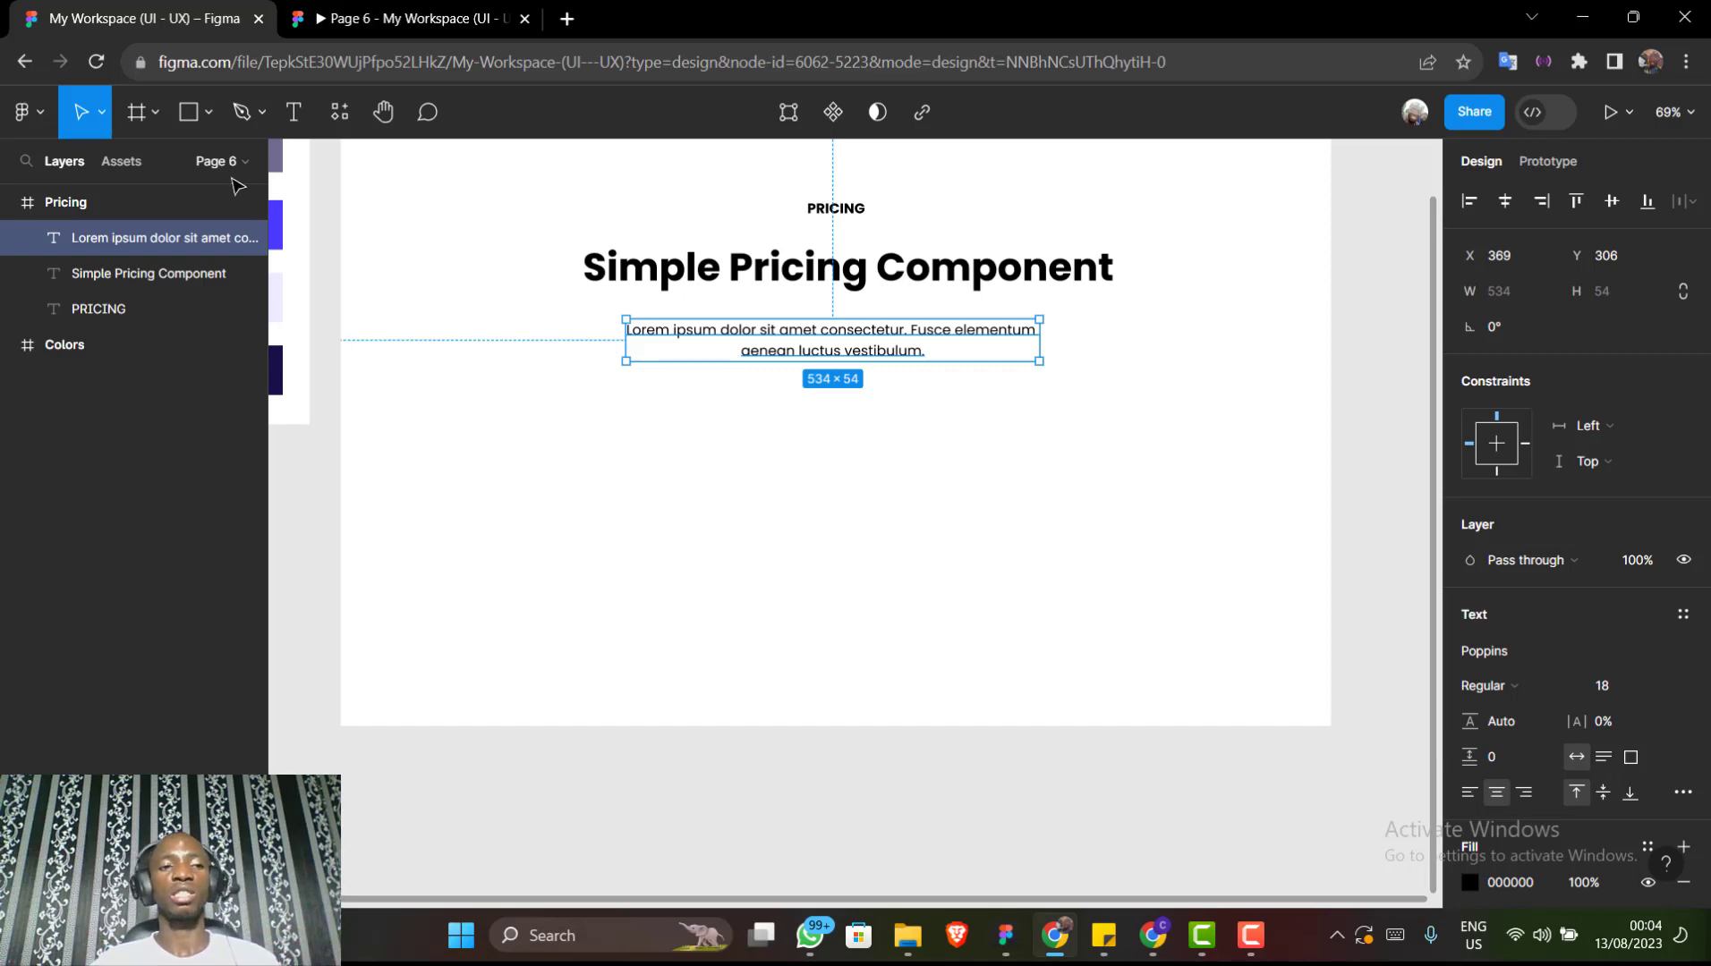
pyautogui.click(136, 111)
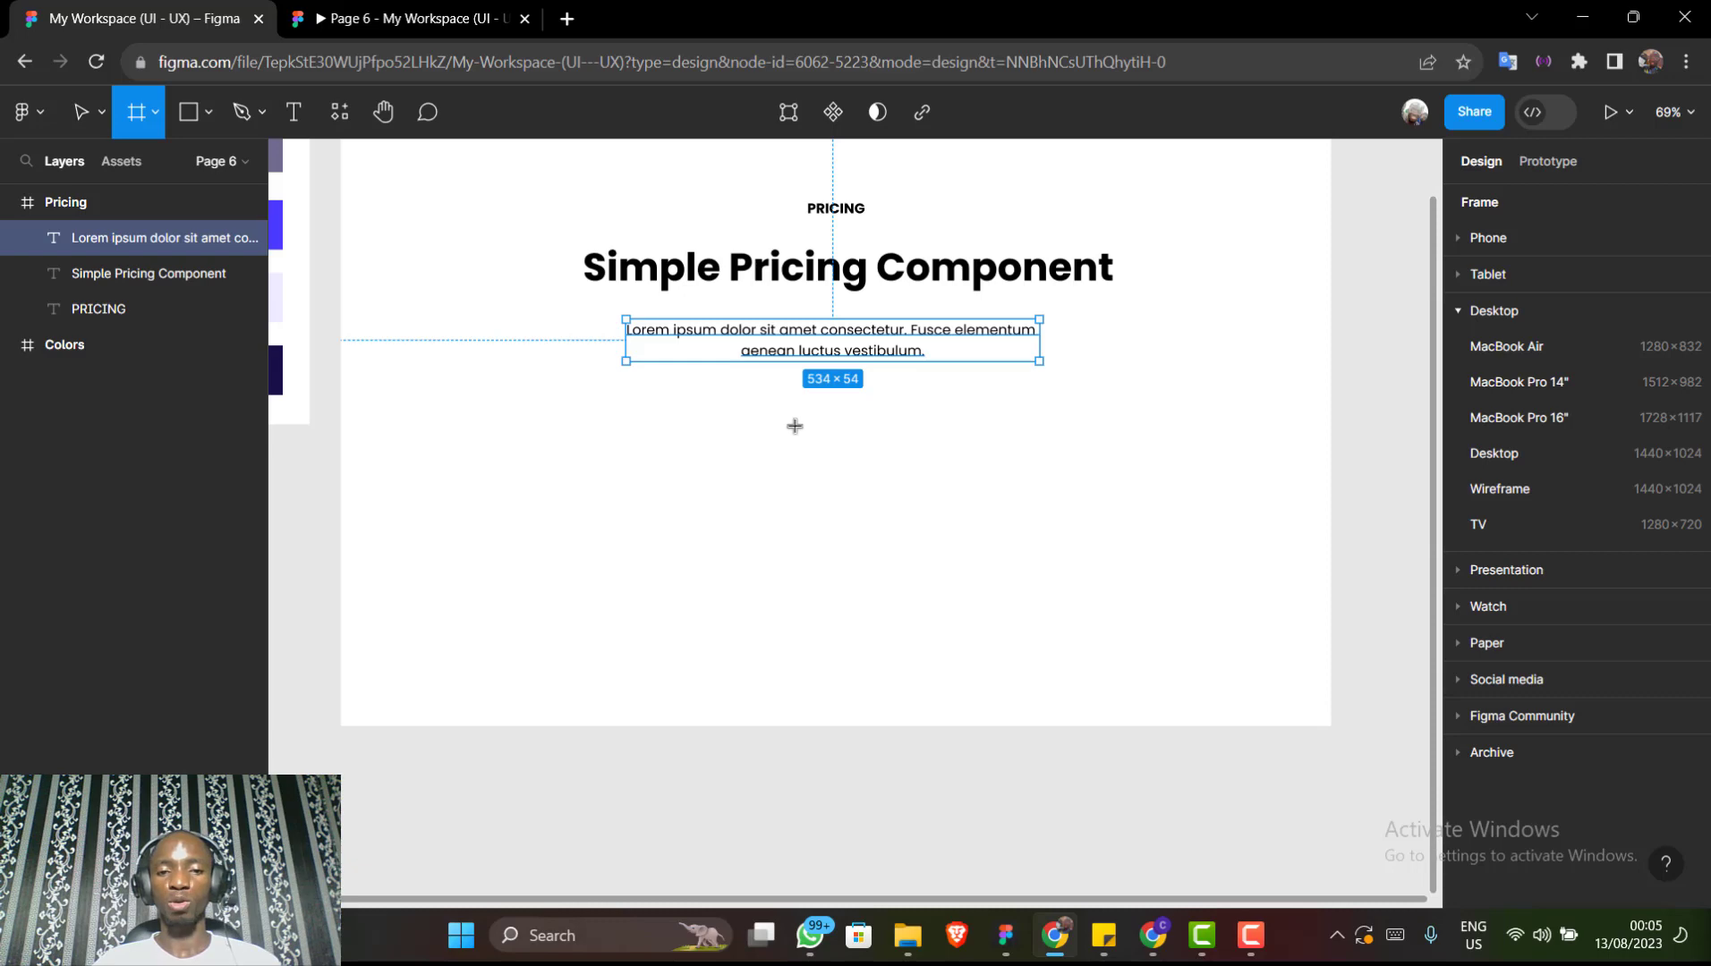
pyautogui.moveTo(834, 446); pyautogui.dragTo(877, 436)
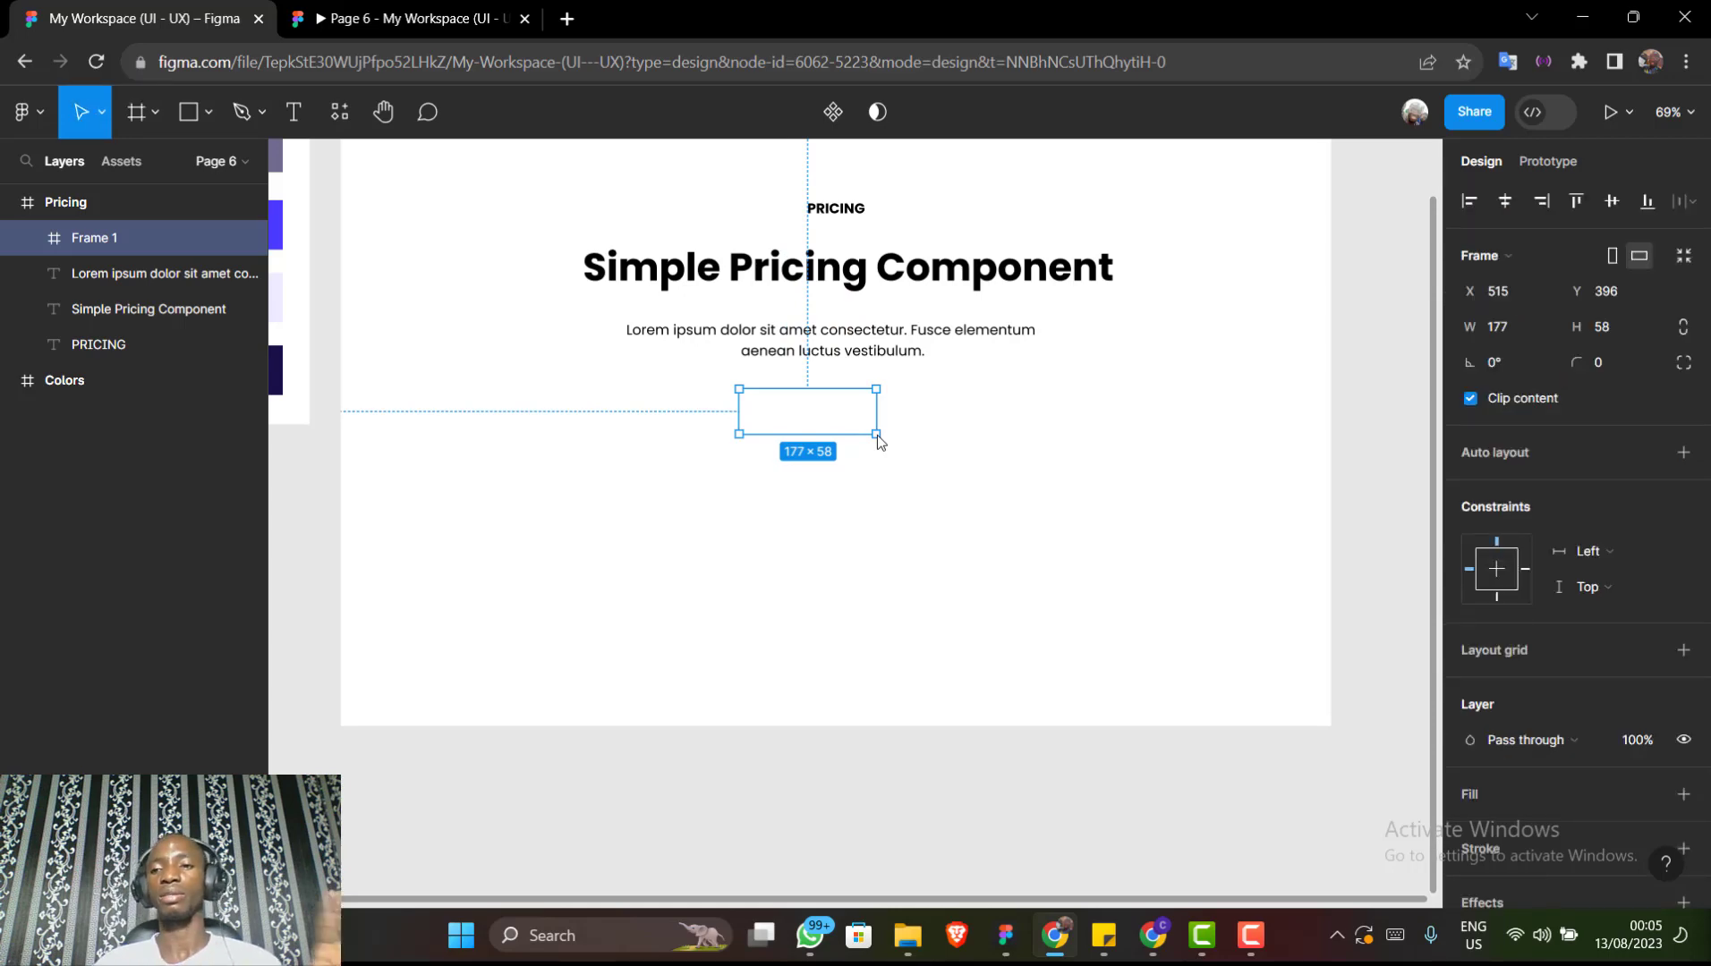
pyautogui.click(1510, 324)
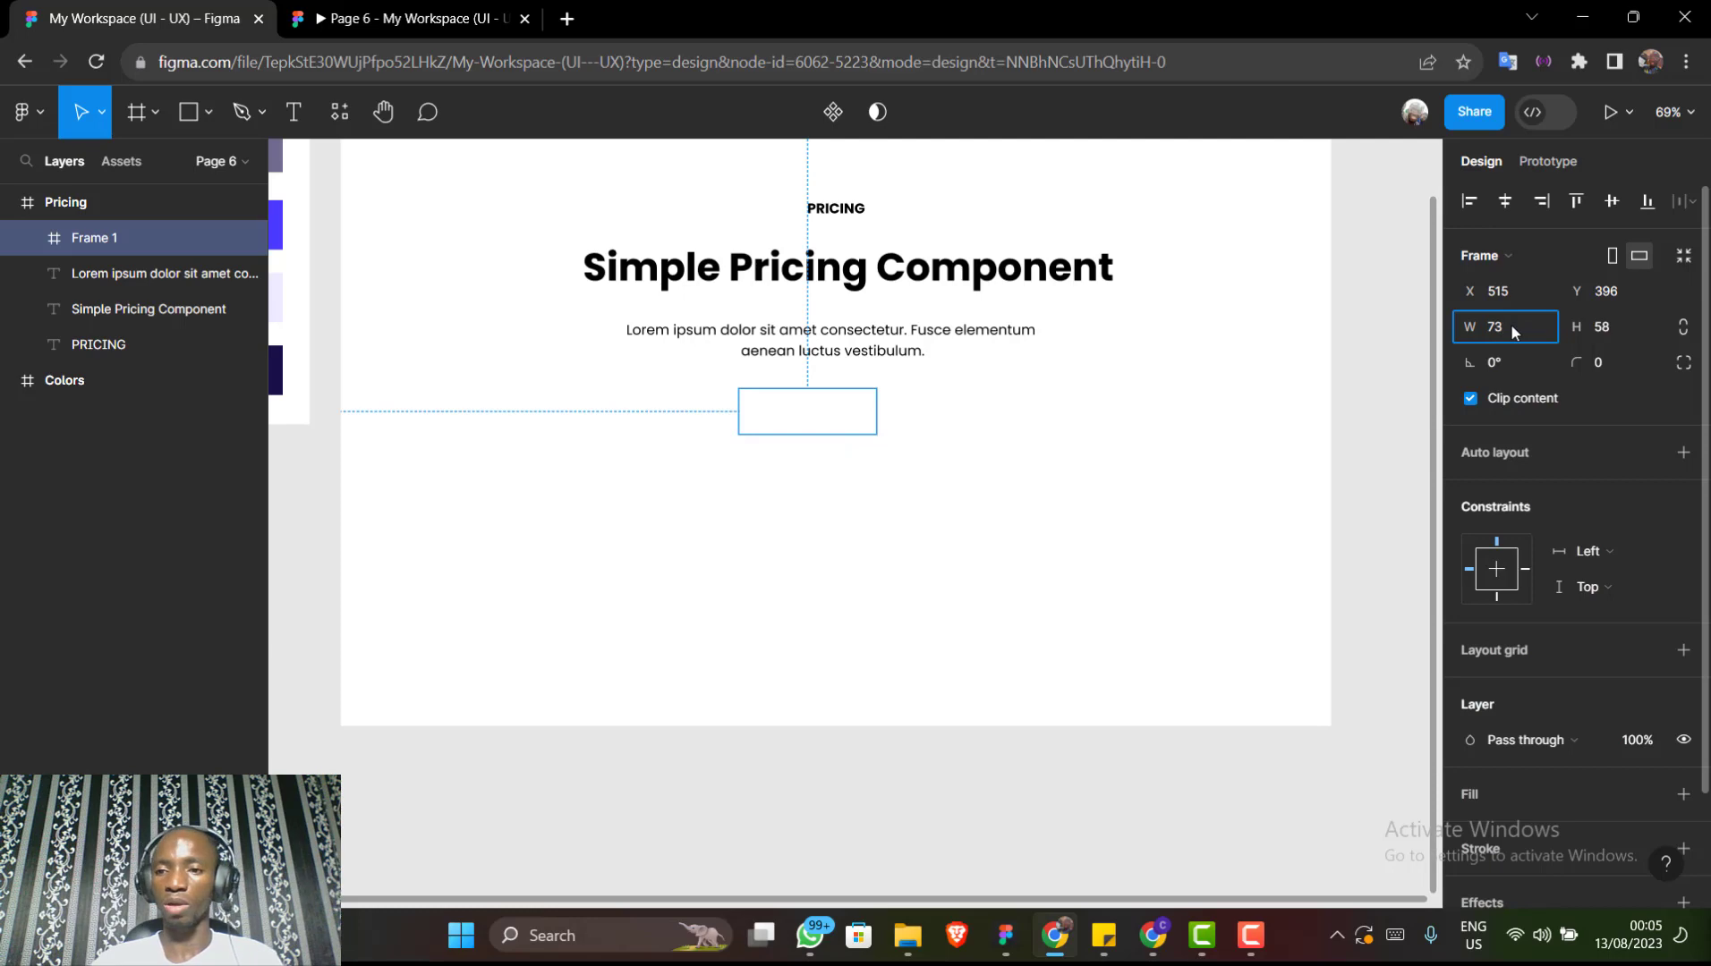
pyautogui.press('Tab')
pyautogui.write('33')
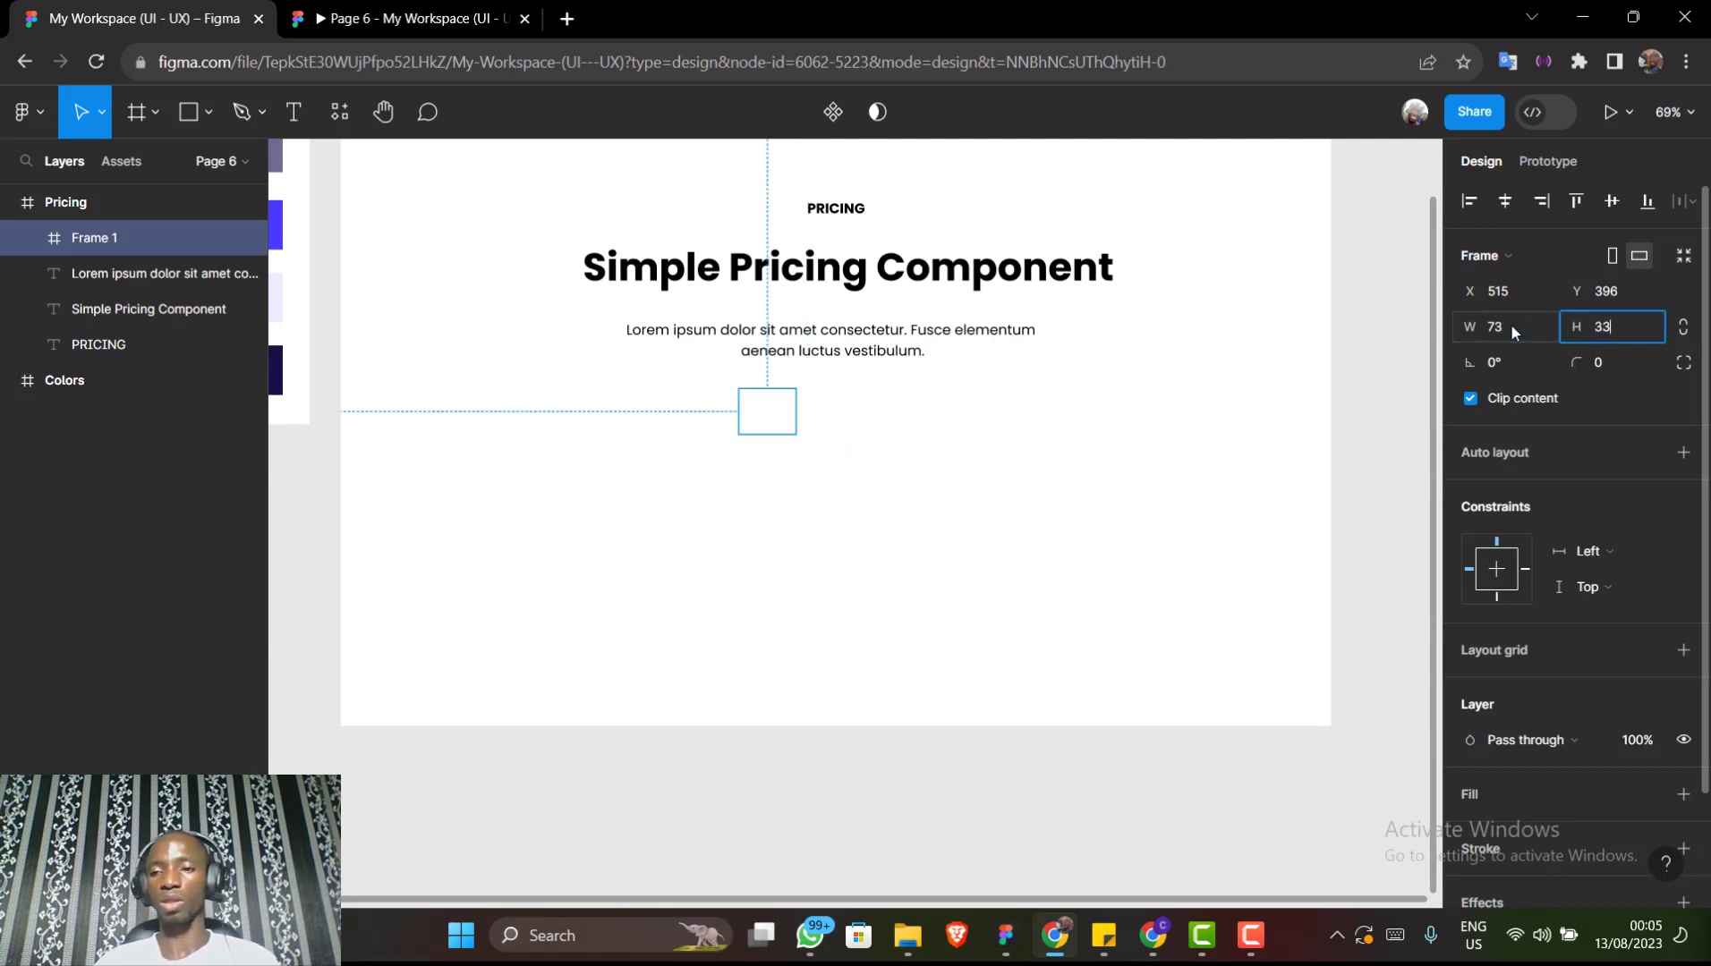
pyautogui.press('Return')
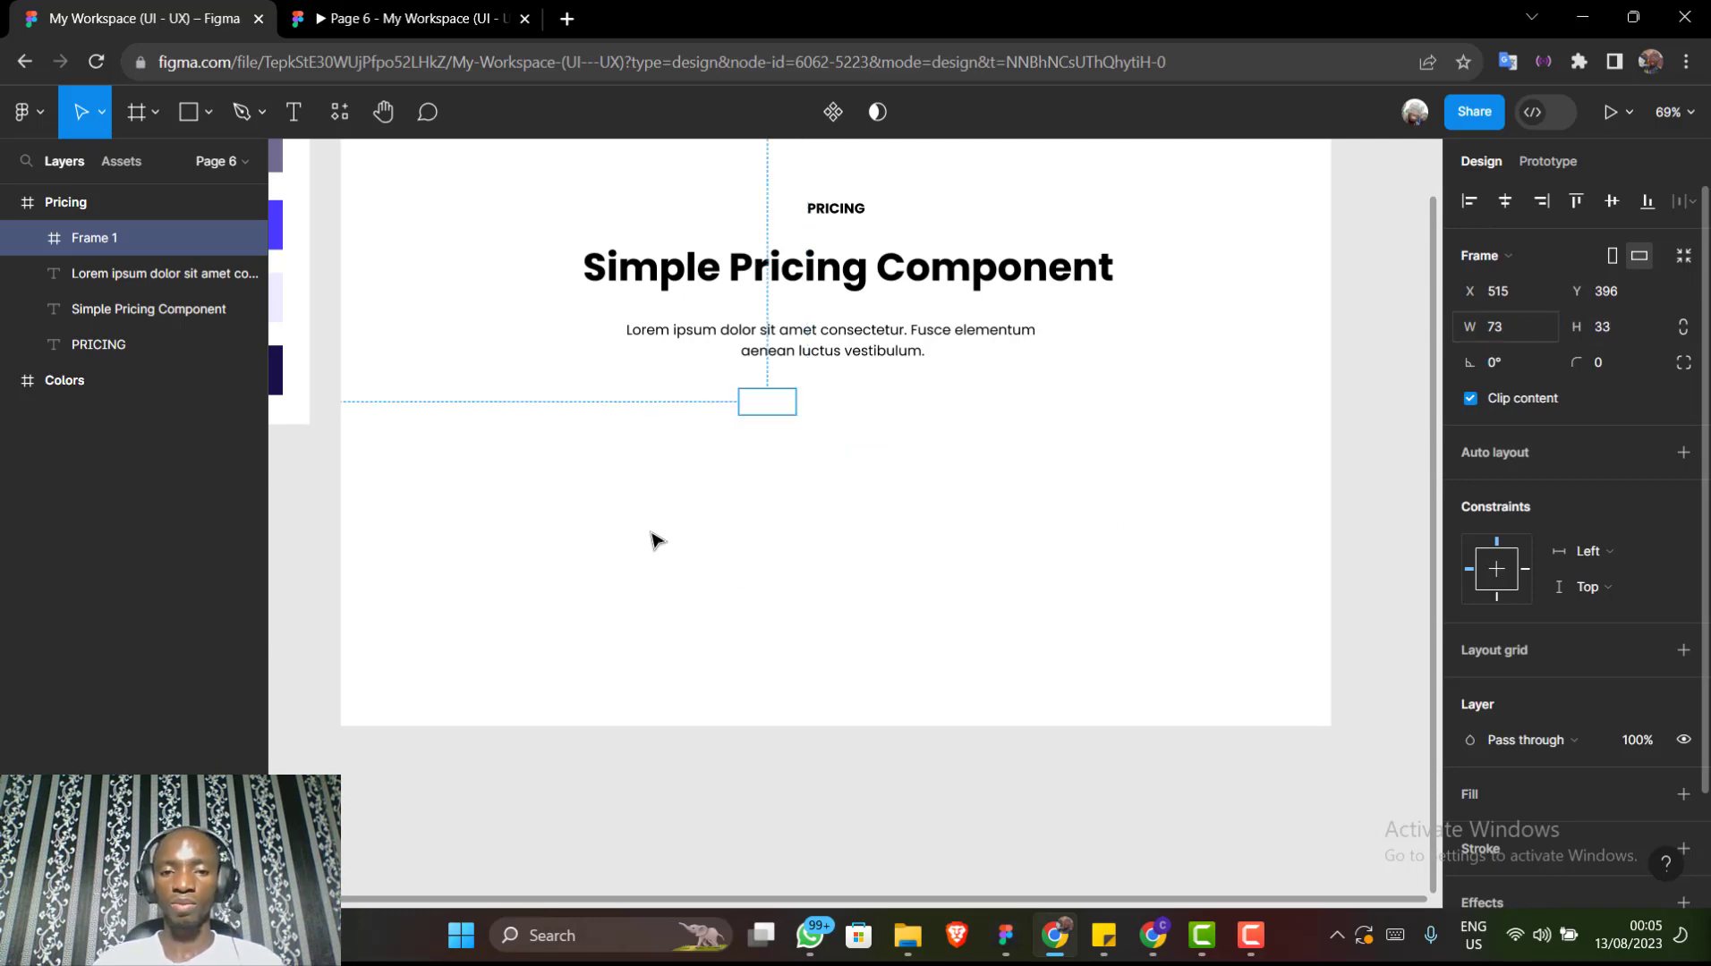
# Add a near-black fill, 110F0F, to the small 73 × 33 frame below the lorem ipsum paragraph
pyautogui.click(763, 409)
pyautogui.scroll(3, 763, 409)
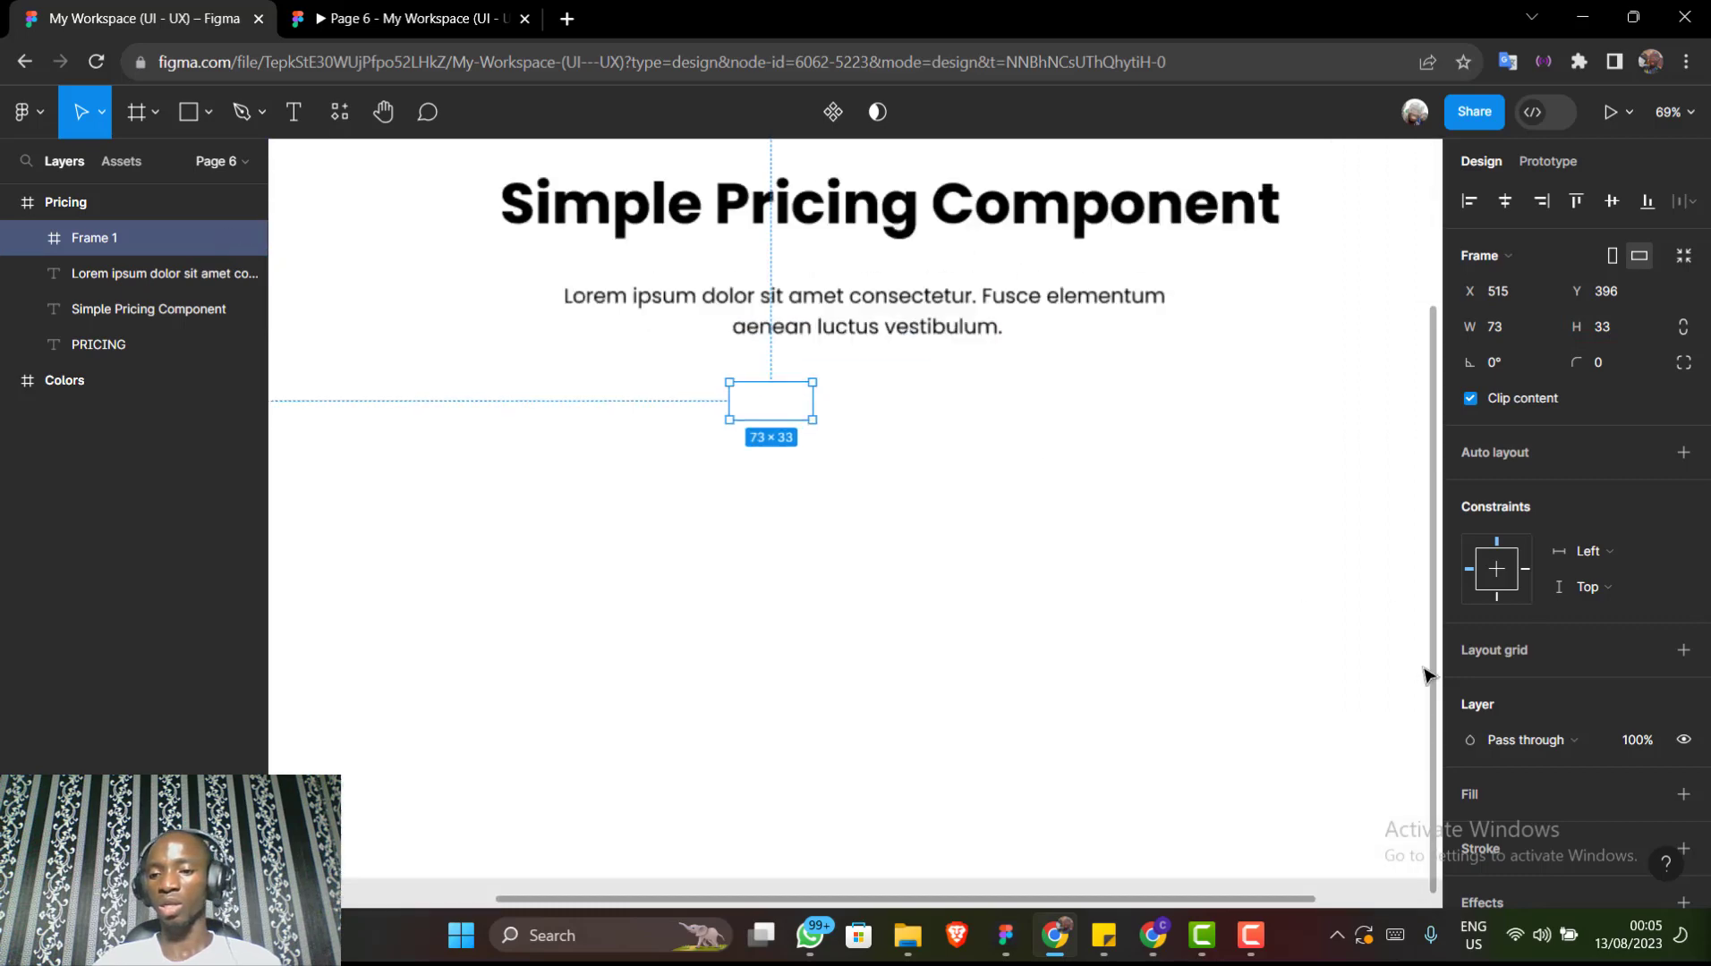
pyautogui.scroll(-2, 1506, 754)
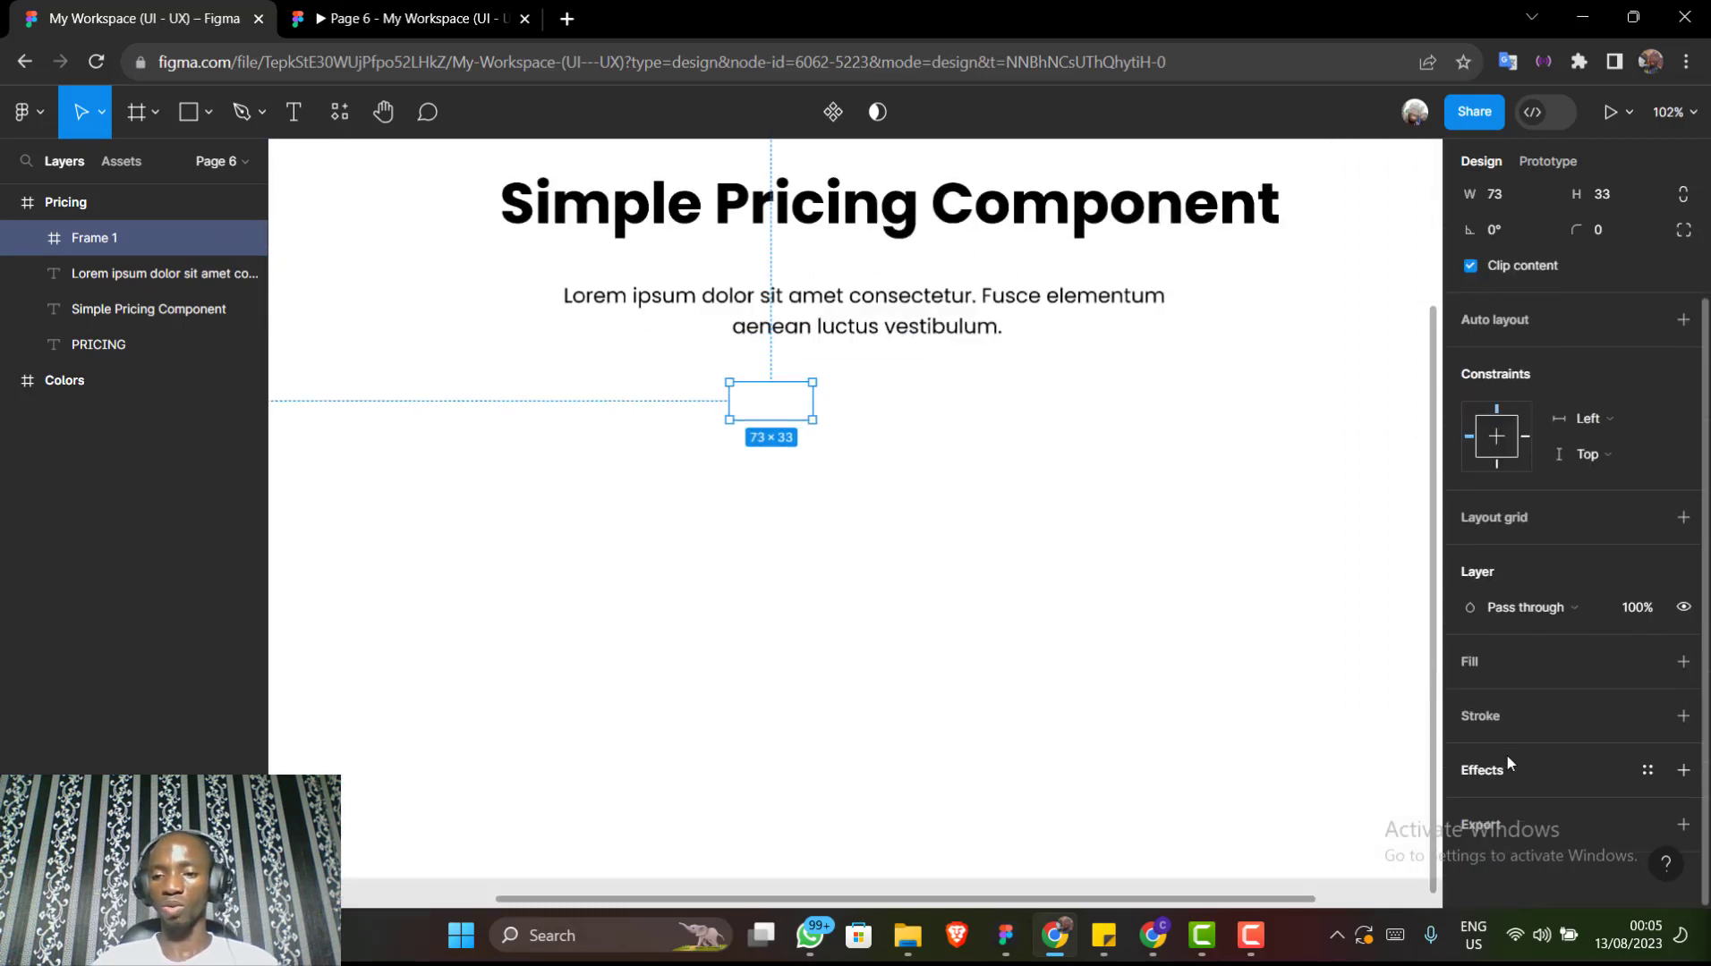
pyautogui.click(1683, 663)
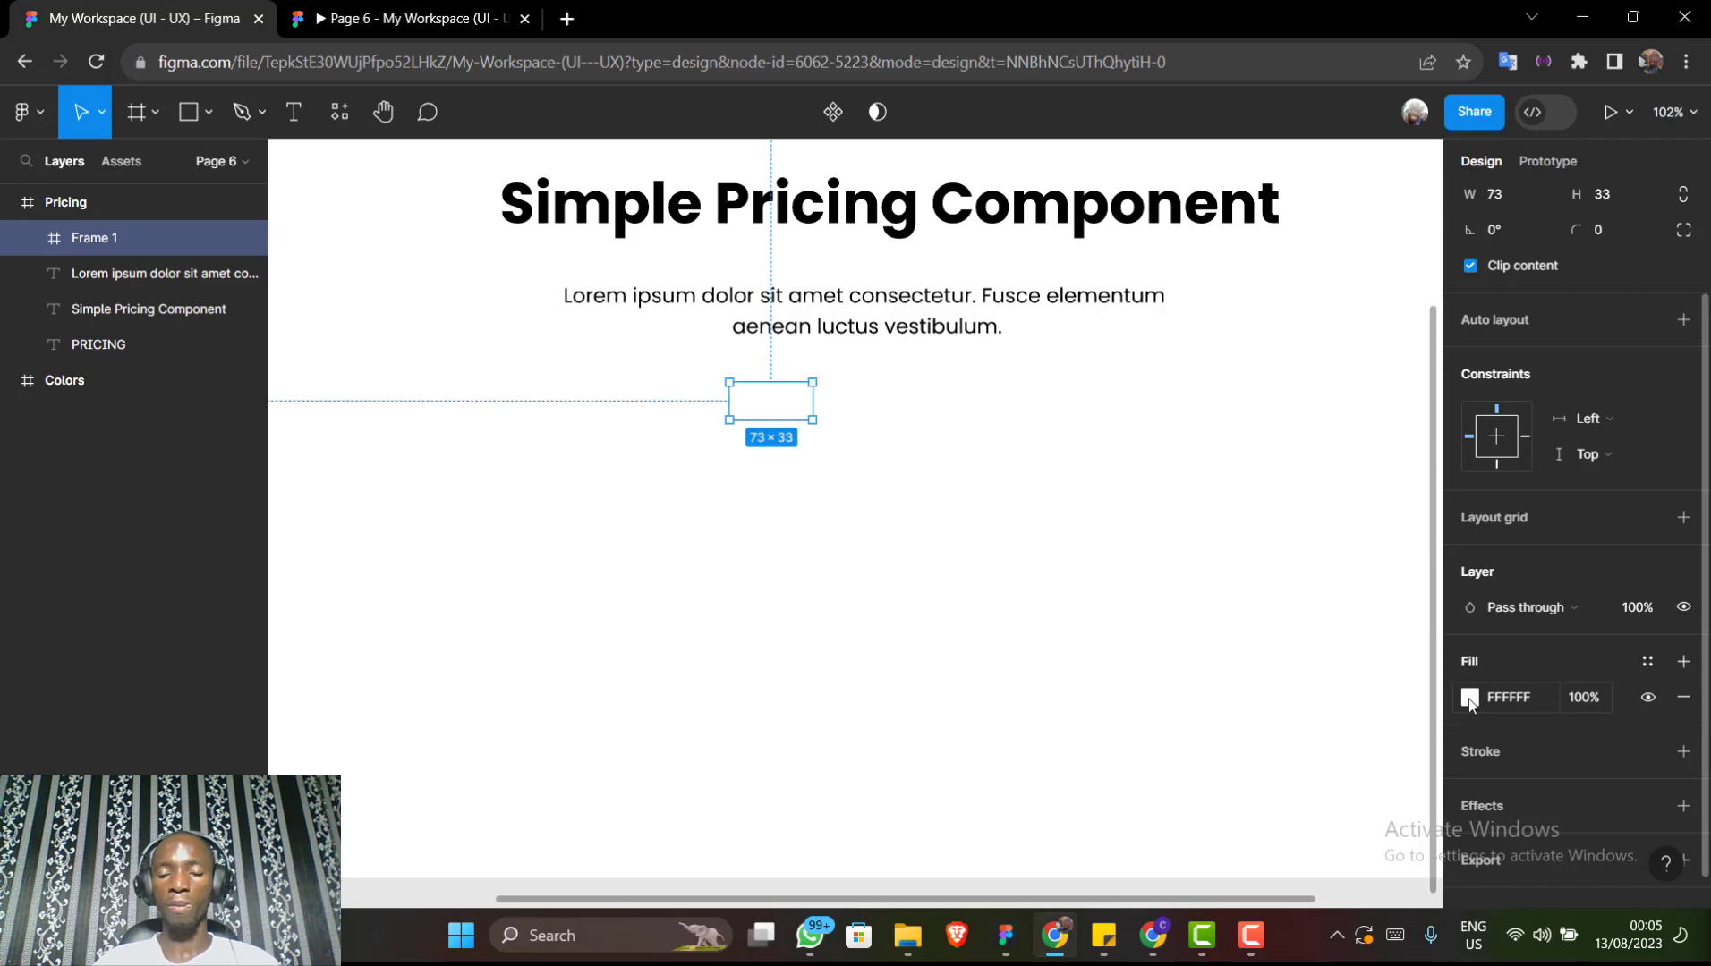
pyautogui.click(1469, 698)
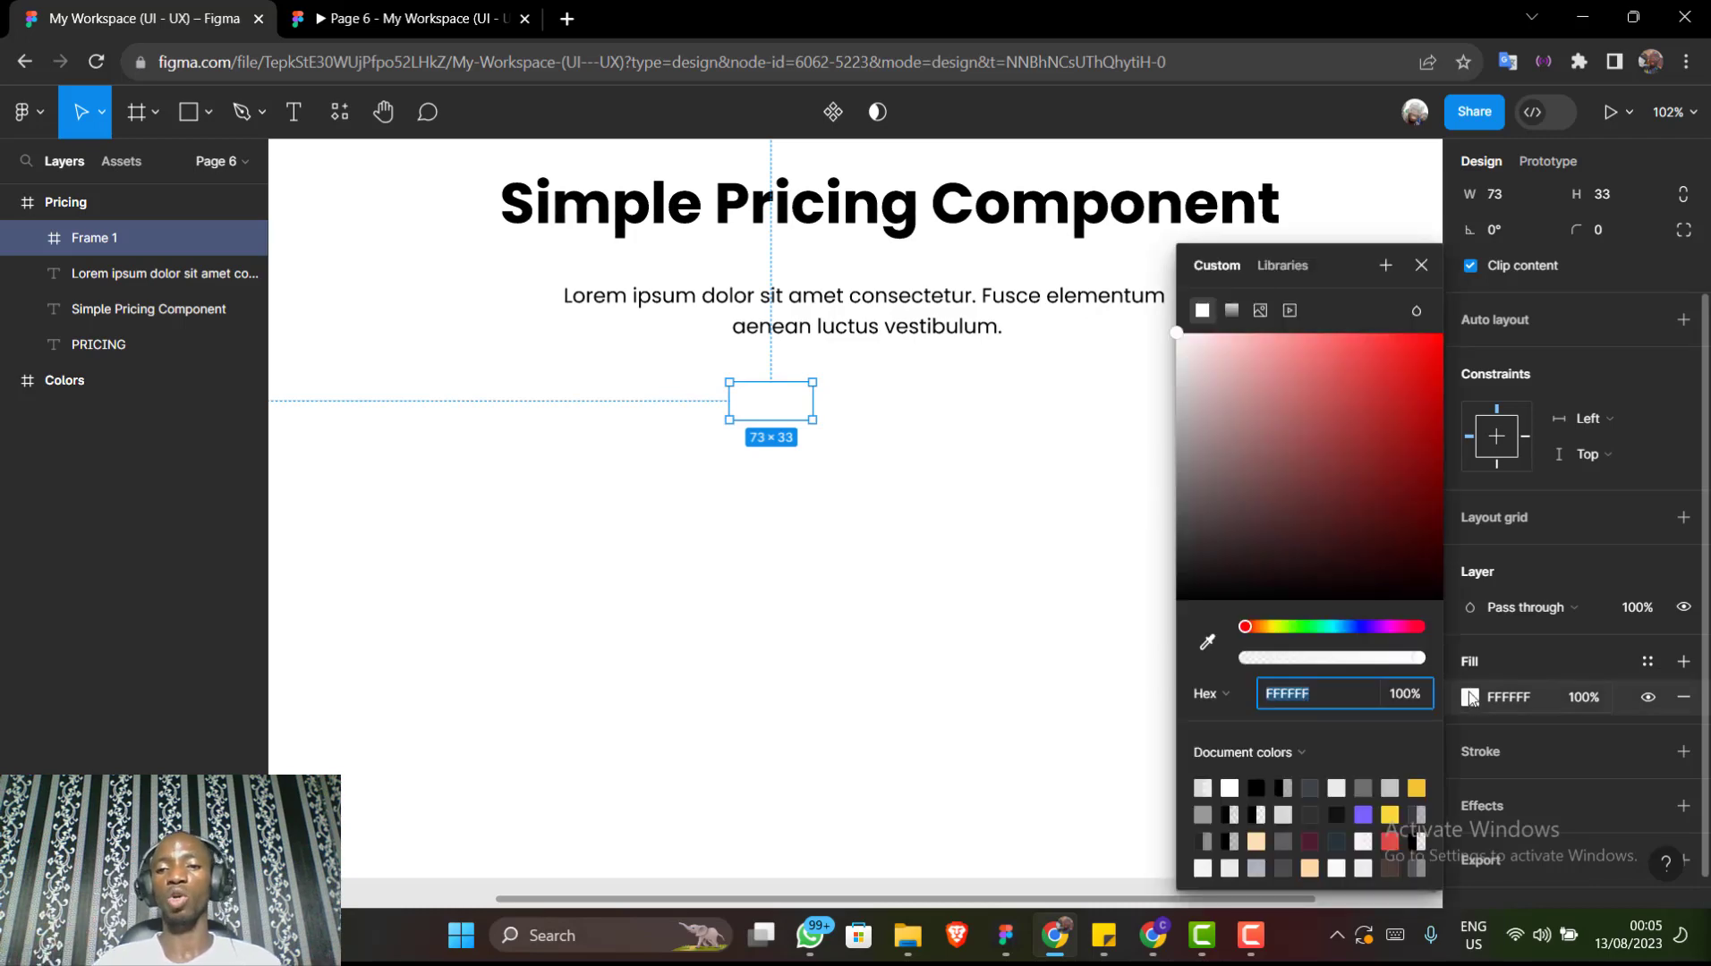
pyautogui.click(1204, 588)
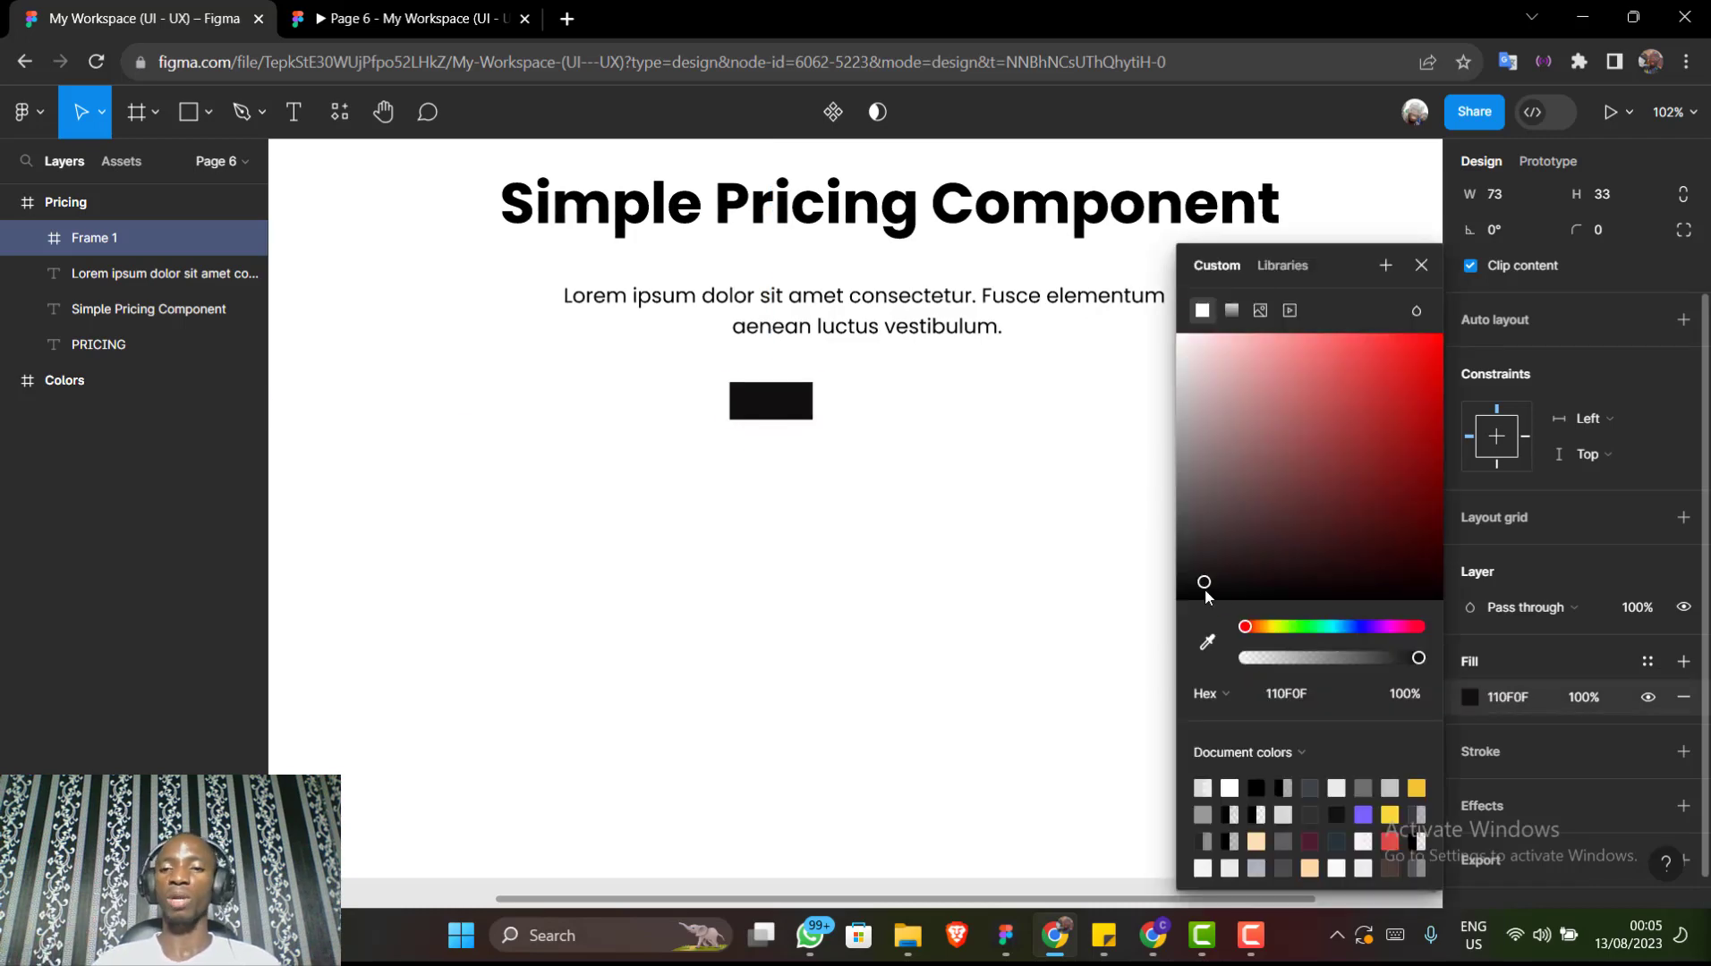
# Round the small frame into a pill with a corner radius of 50
pyautogui.click(1616, 231)
pyautogui.write('50')
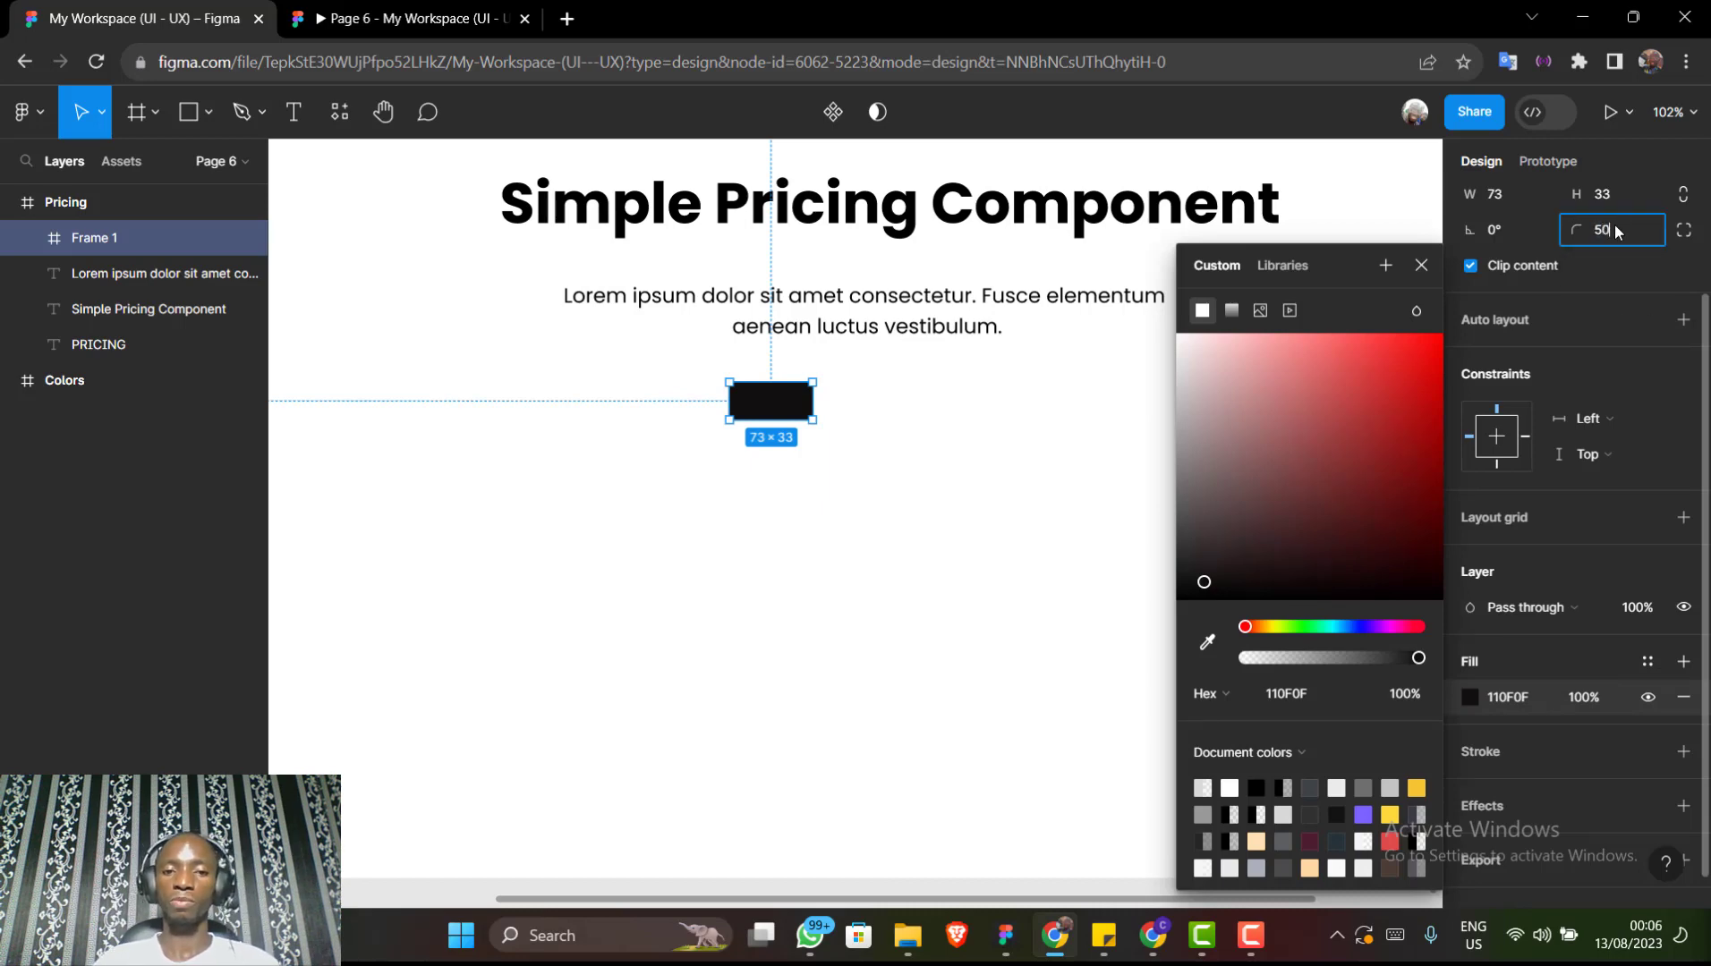
pyautogui.press('Return')
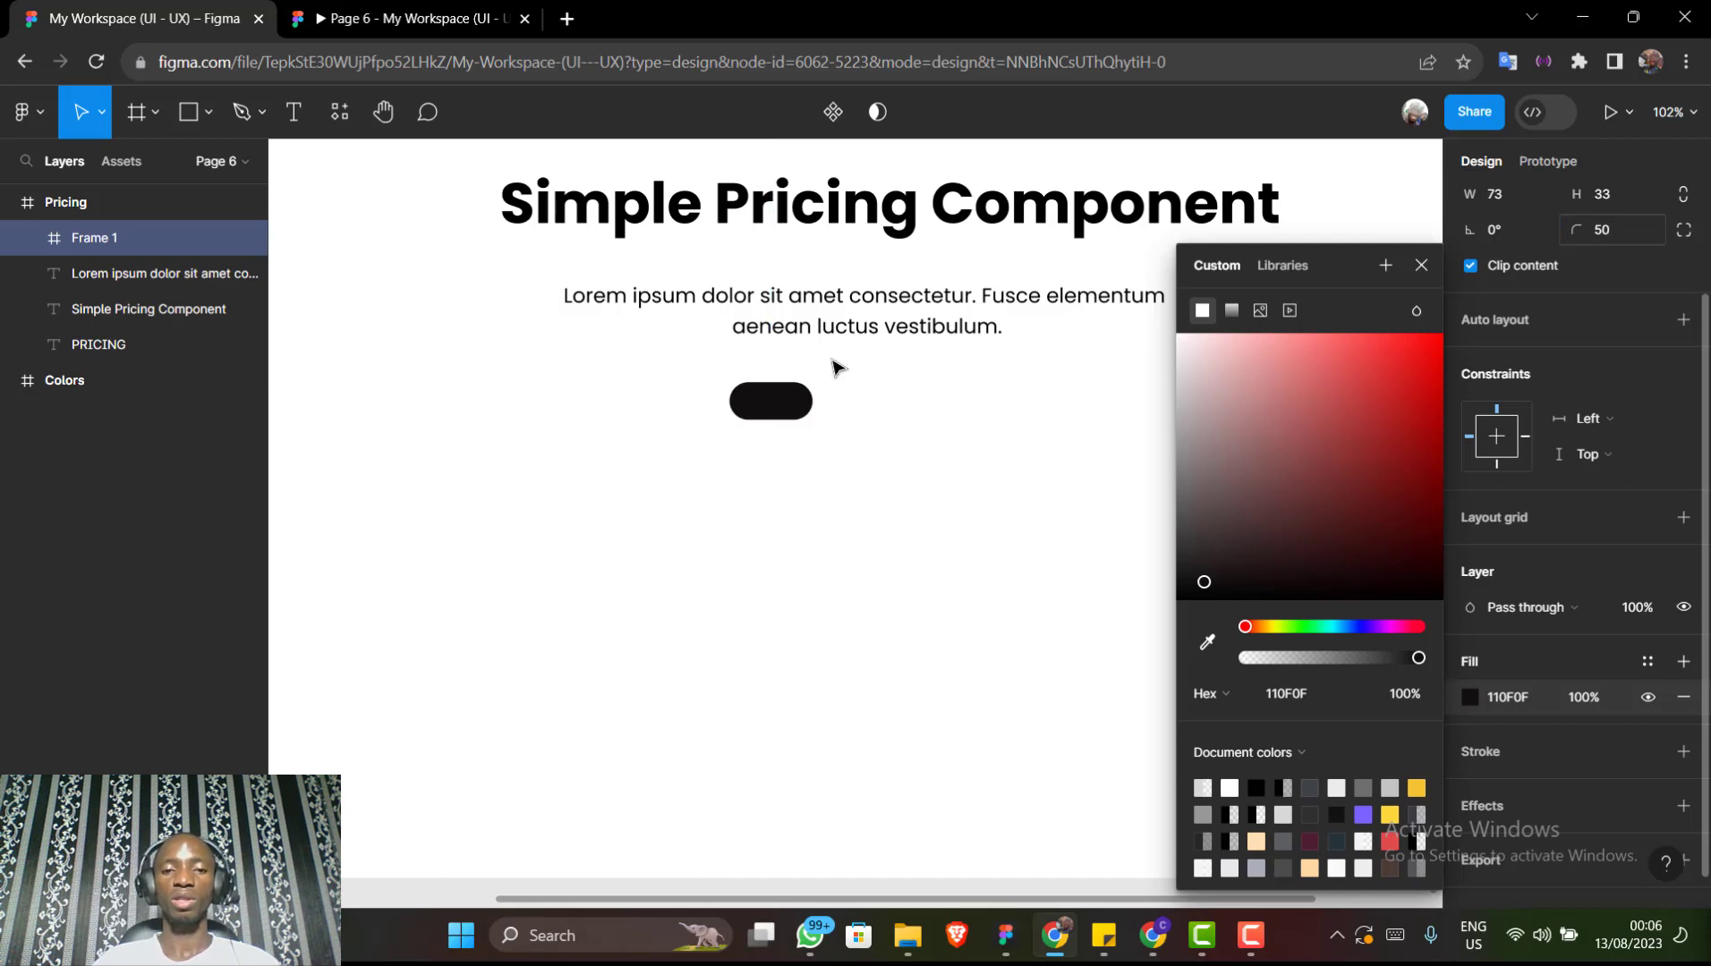
pyautogui.click(1423, 267)
# Draw a circle of about 22 × 22 inside the right end of the black pill frame with the Ellipse tool
pyautogui.hscroll(-3, 830, 433)
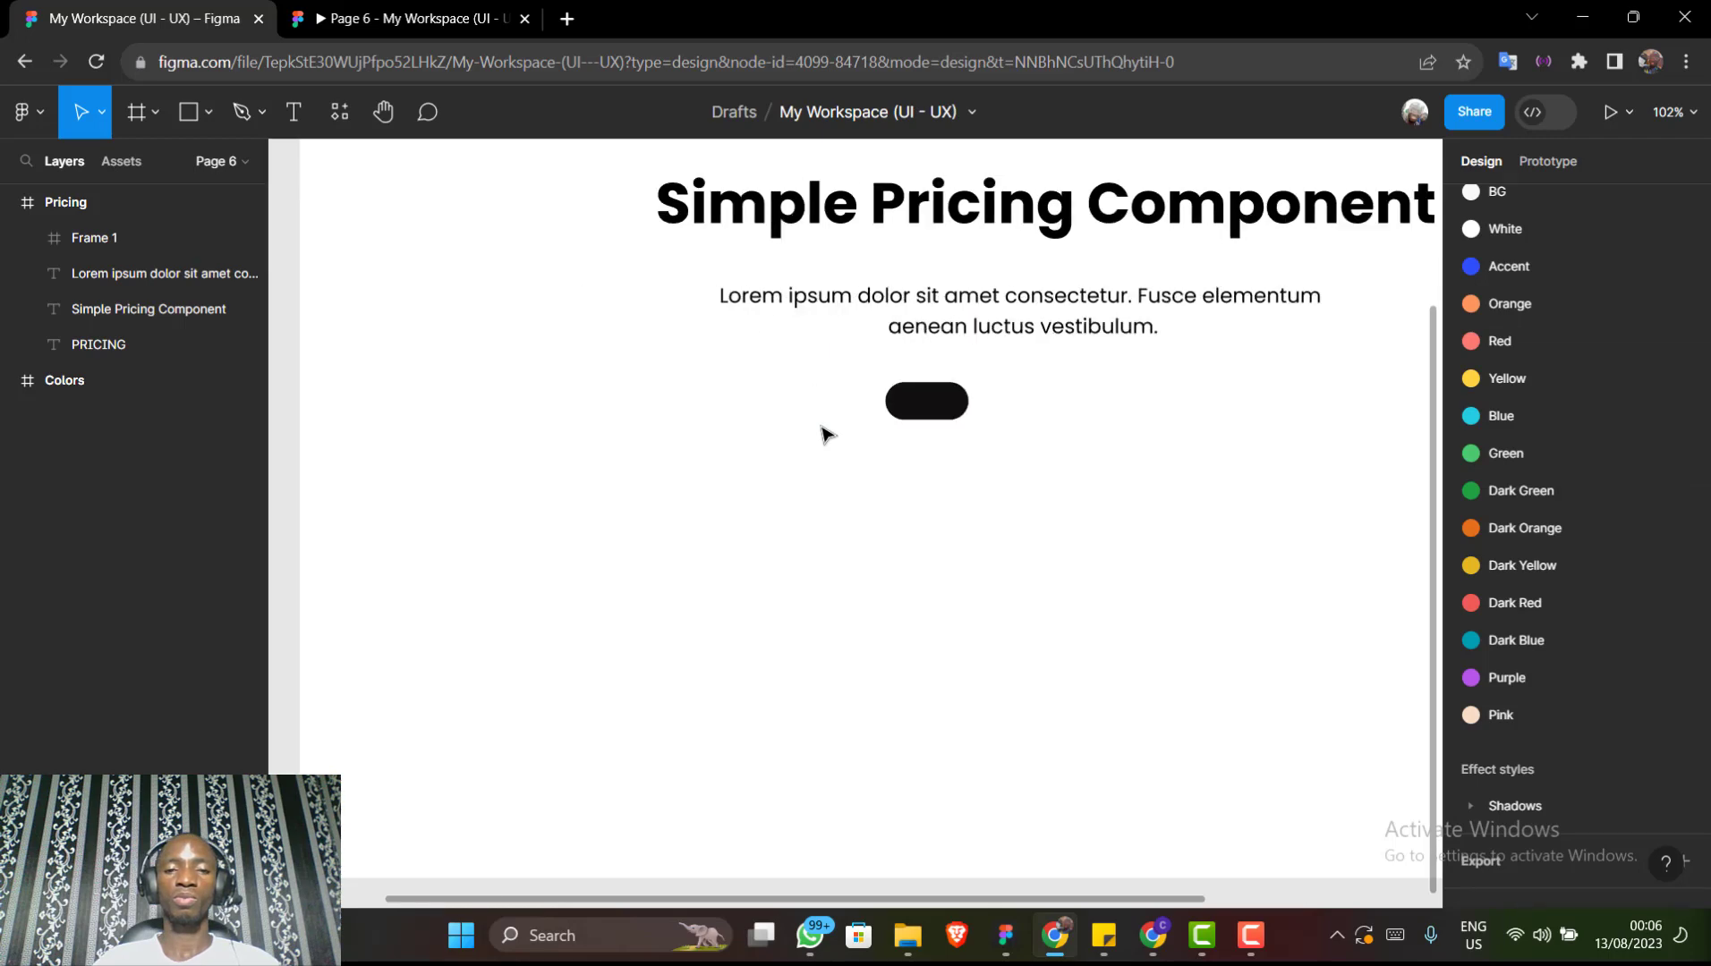
pyautogui.hscroll(3, 829, 433)
pyautogui.scroll(2, 814, 430)
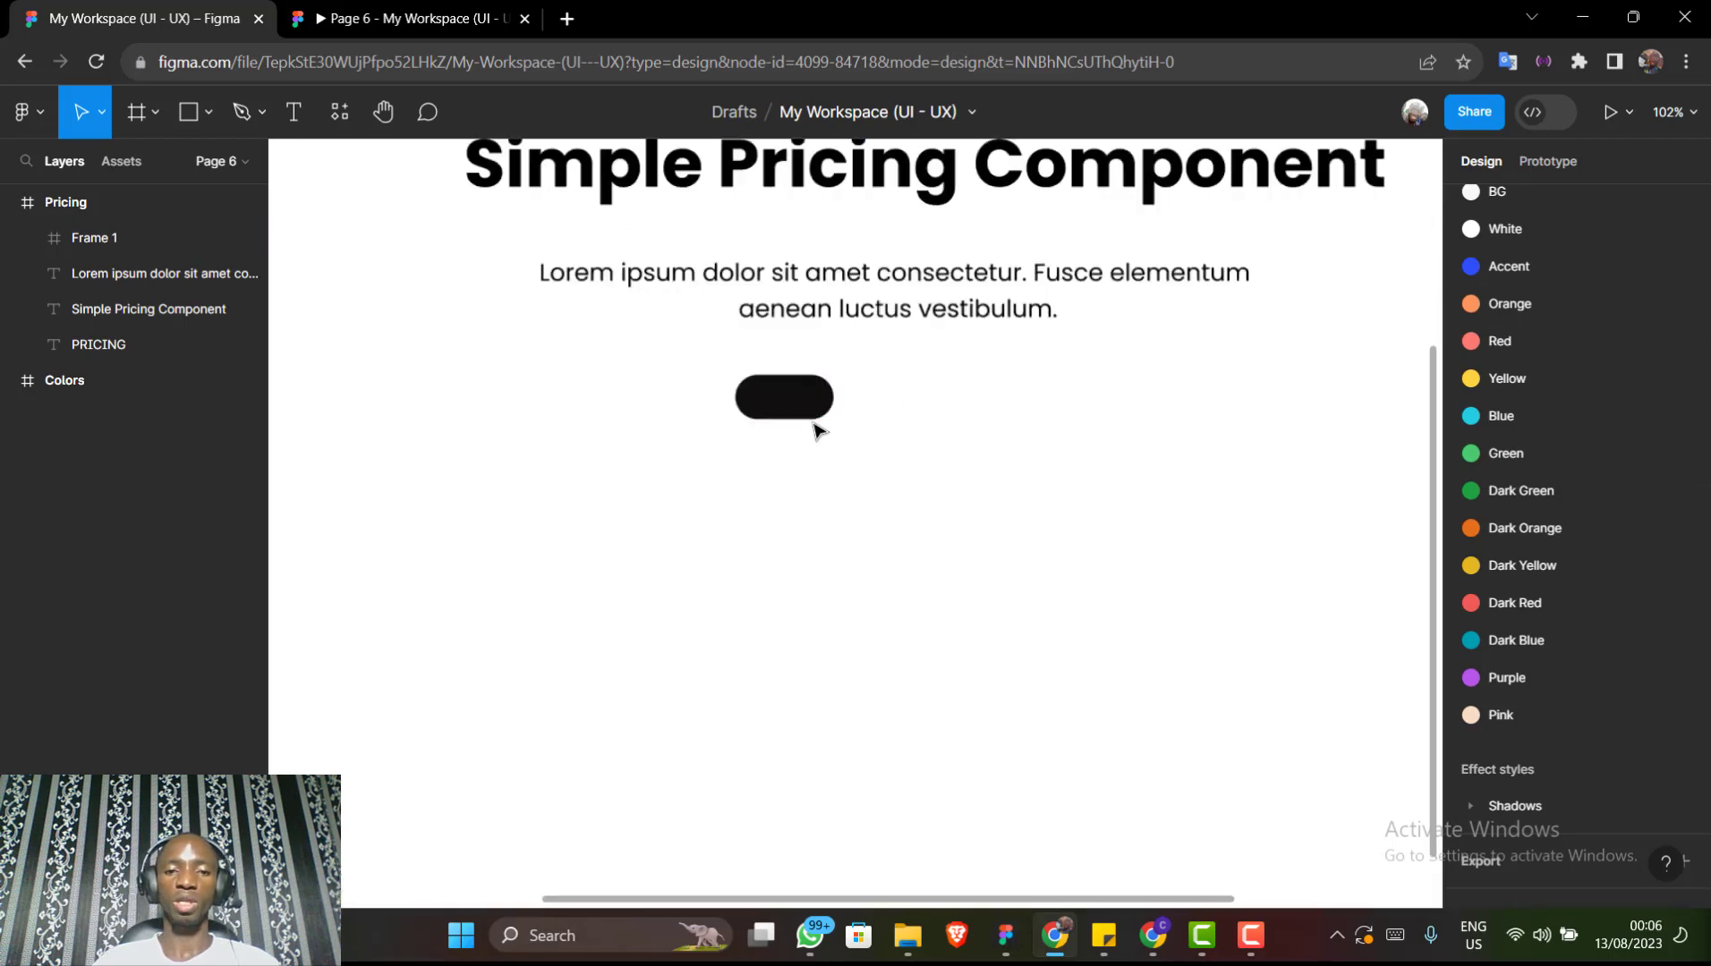
pyautogui.scroll(3, 816, 430)
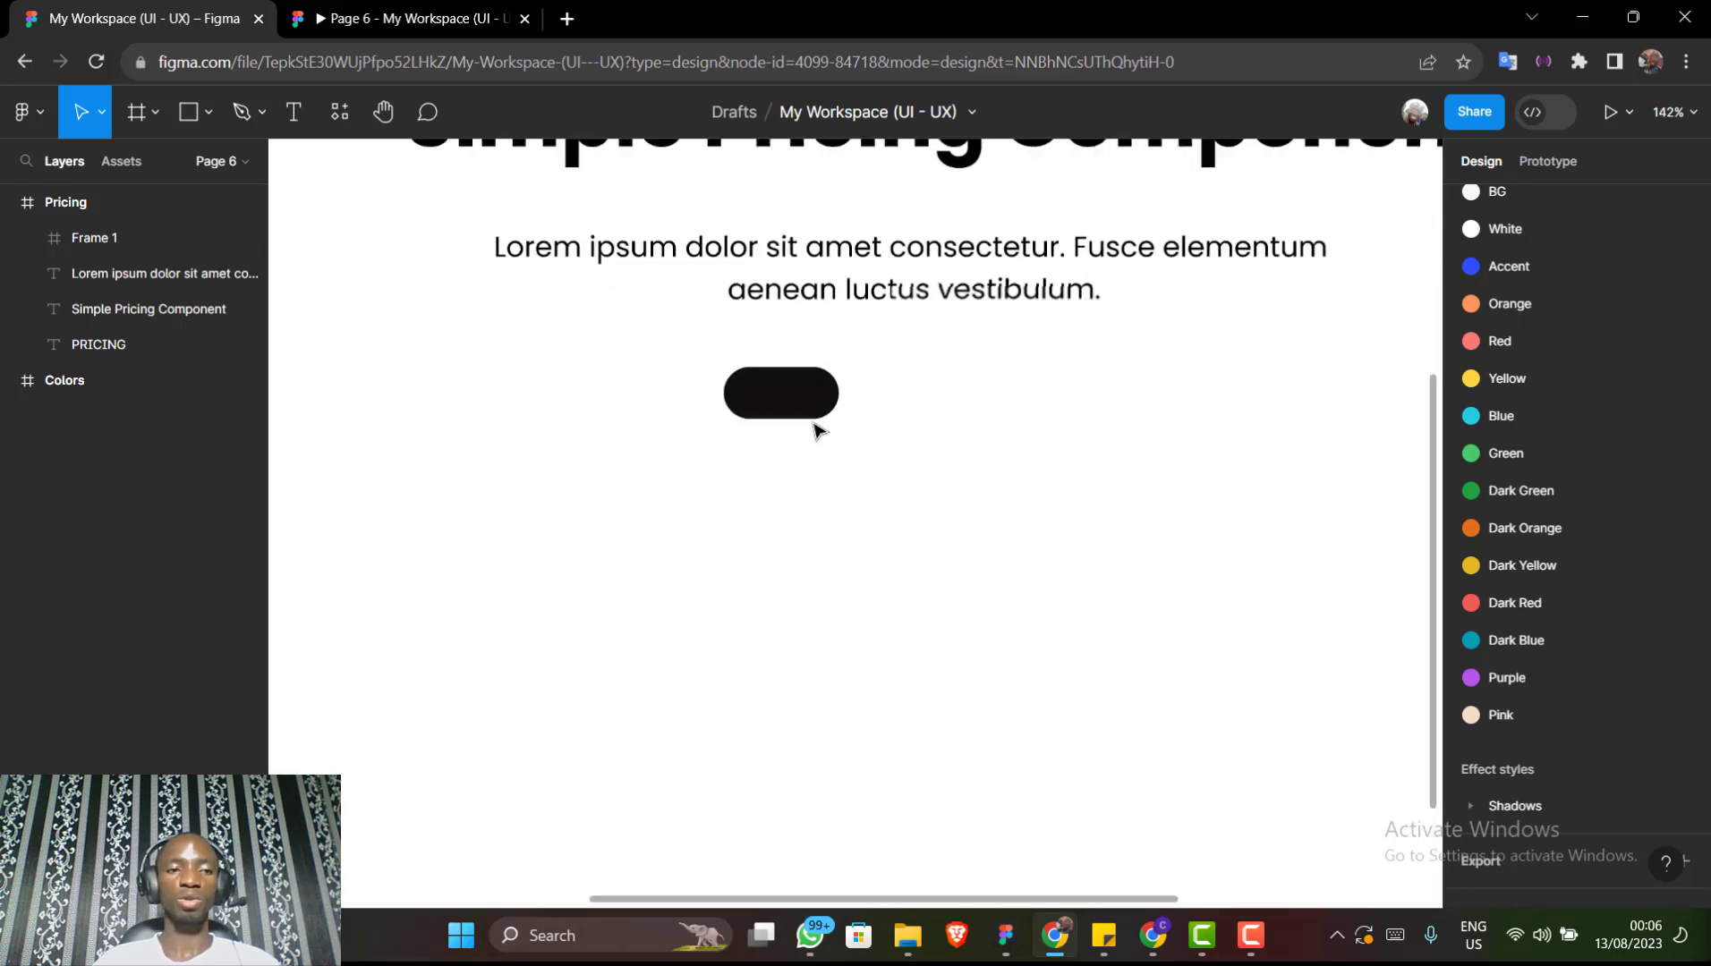
pyautogui.click(208, 111)
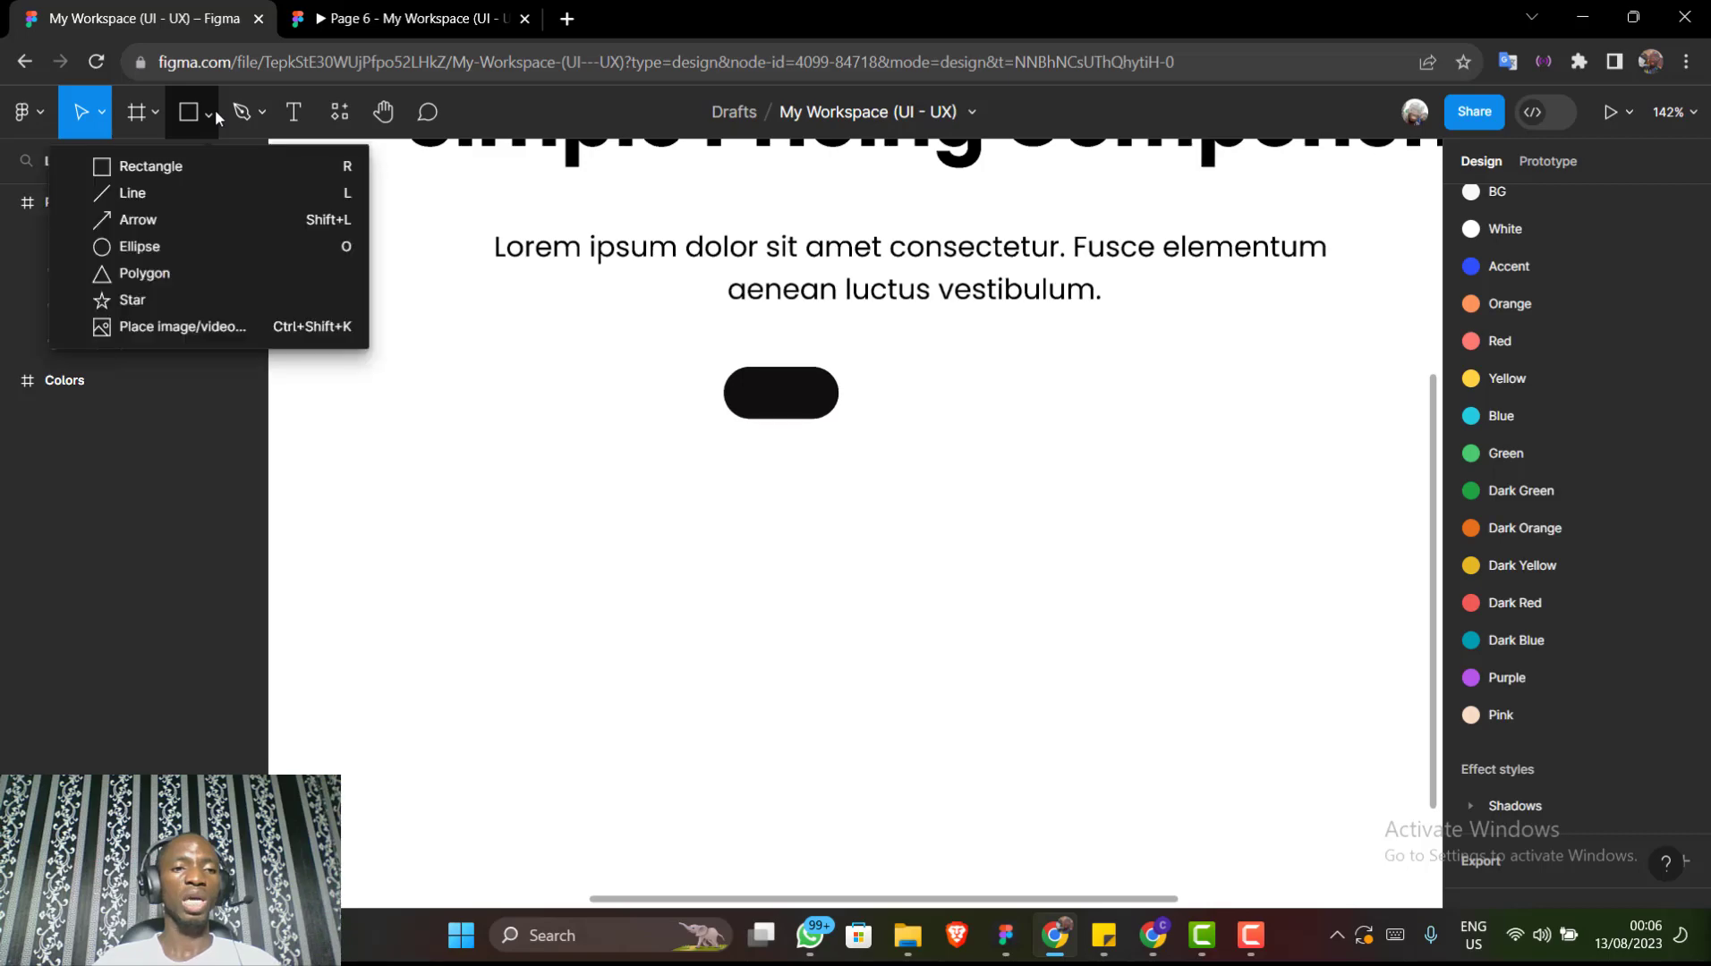
pyautogui.click(137, 250)
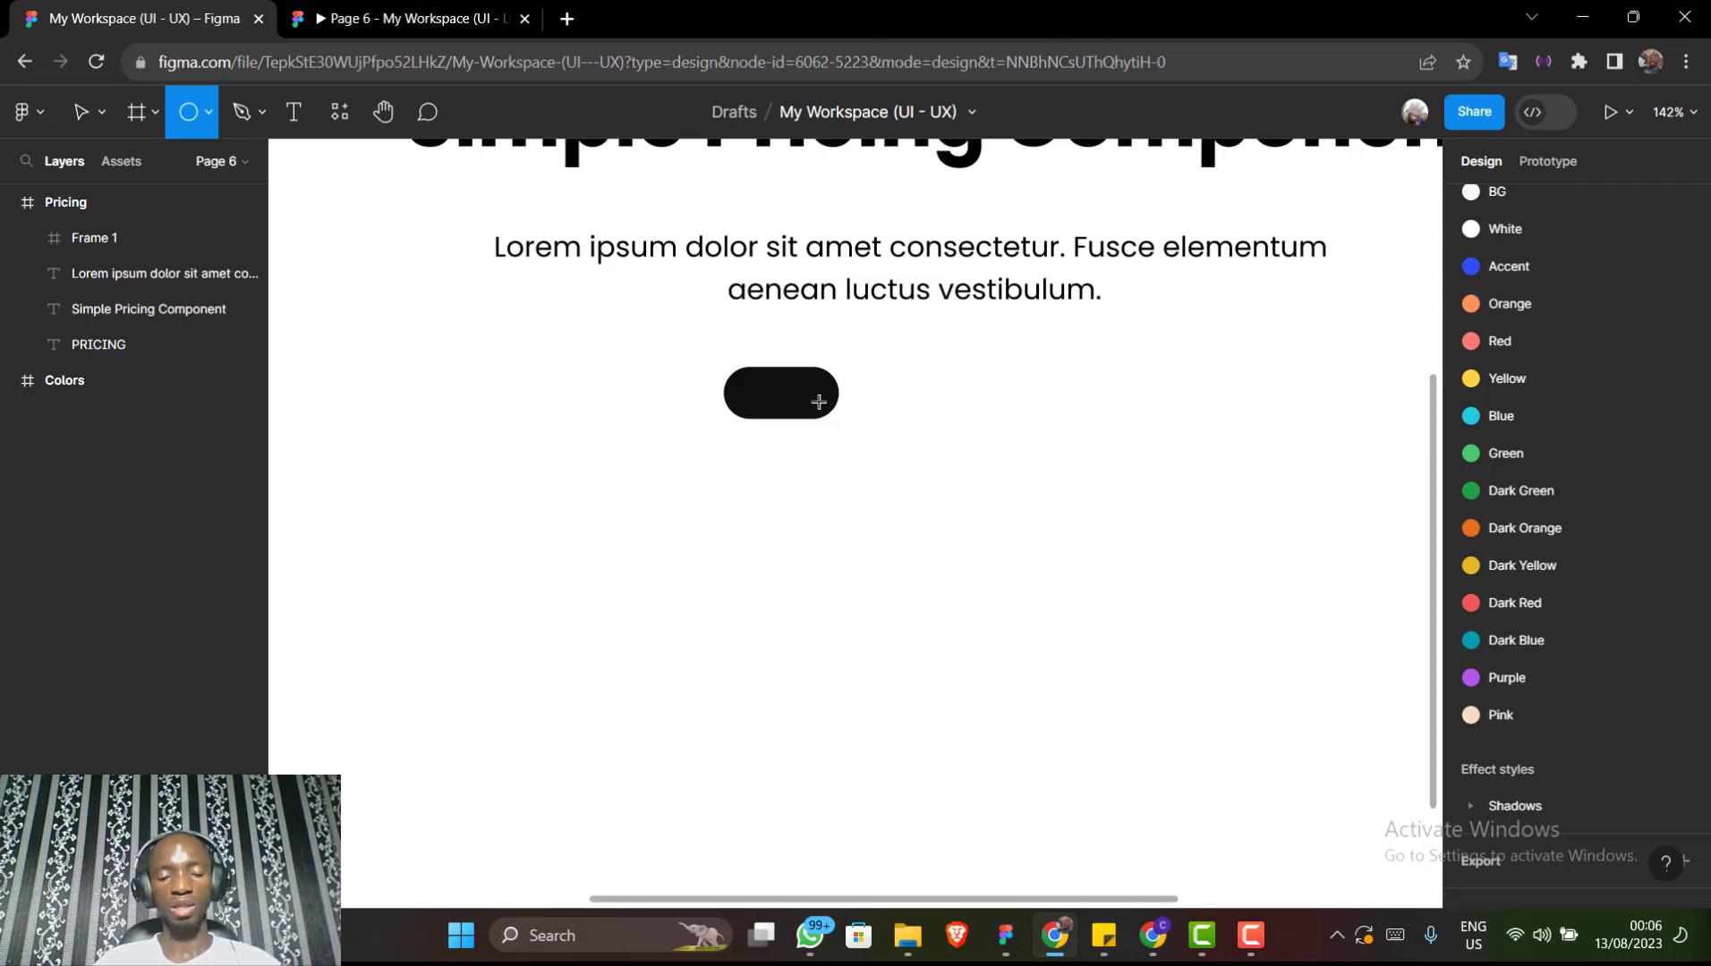
pyautogui.moveTo(818, 401); pyautogui.dragTo(821, 404)
pyautogui.moveTo(825, 411); pyautogui.dragTo(829, 415)
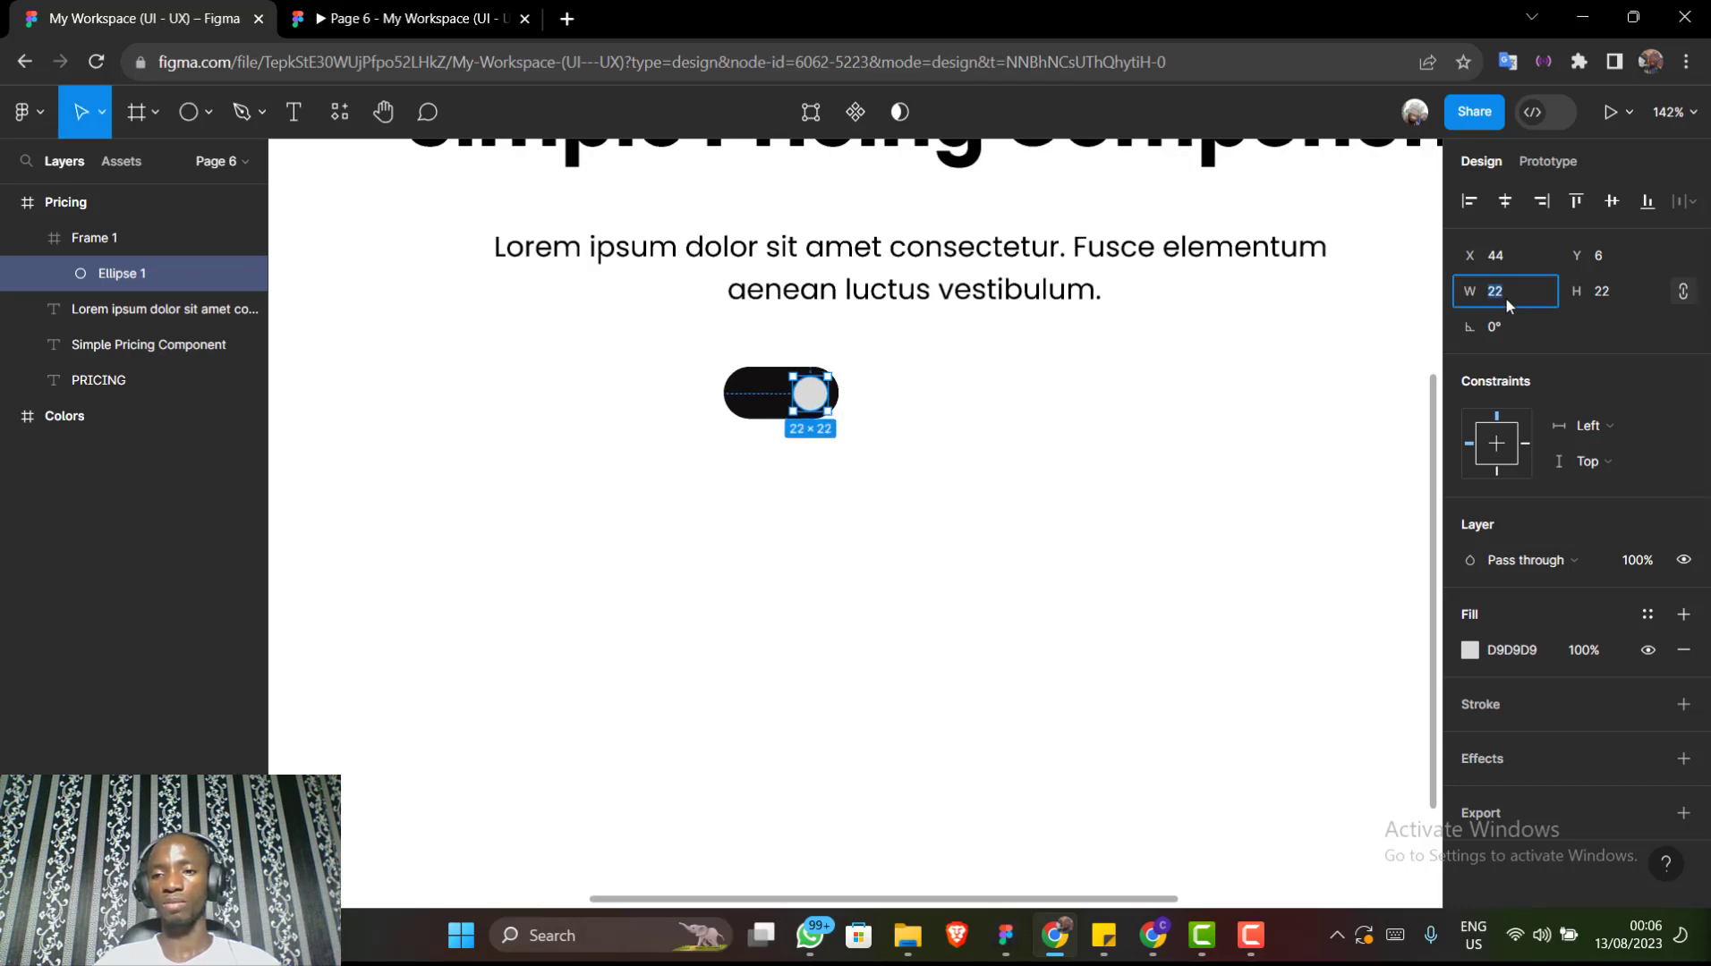
# Resize the circle proportionally to 30 × 30 and centre it horizontally and vertically within the pill frame
pyautogui.write('30')
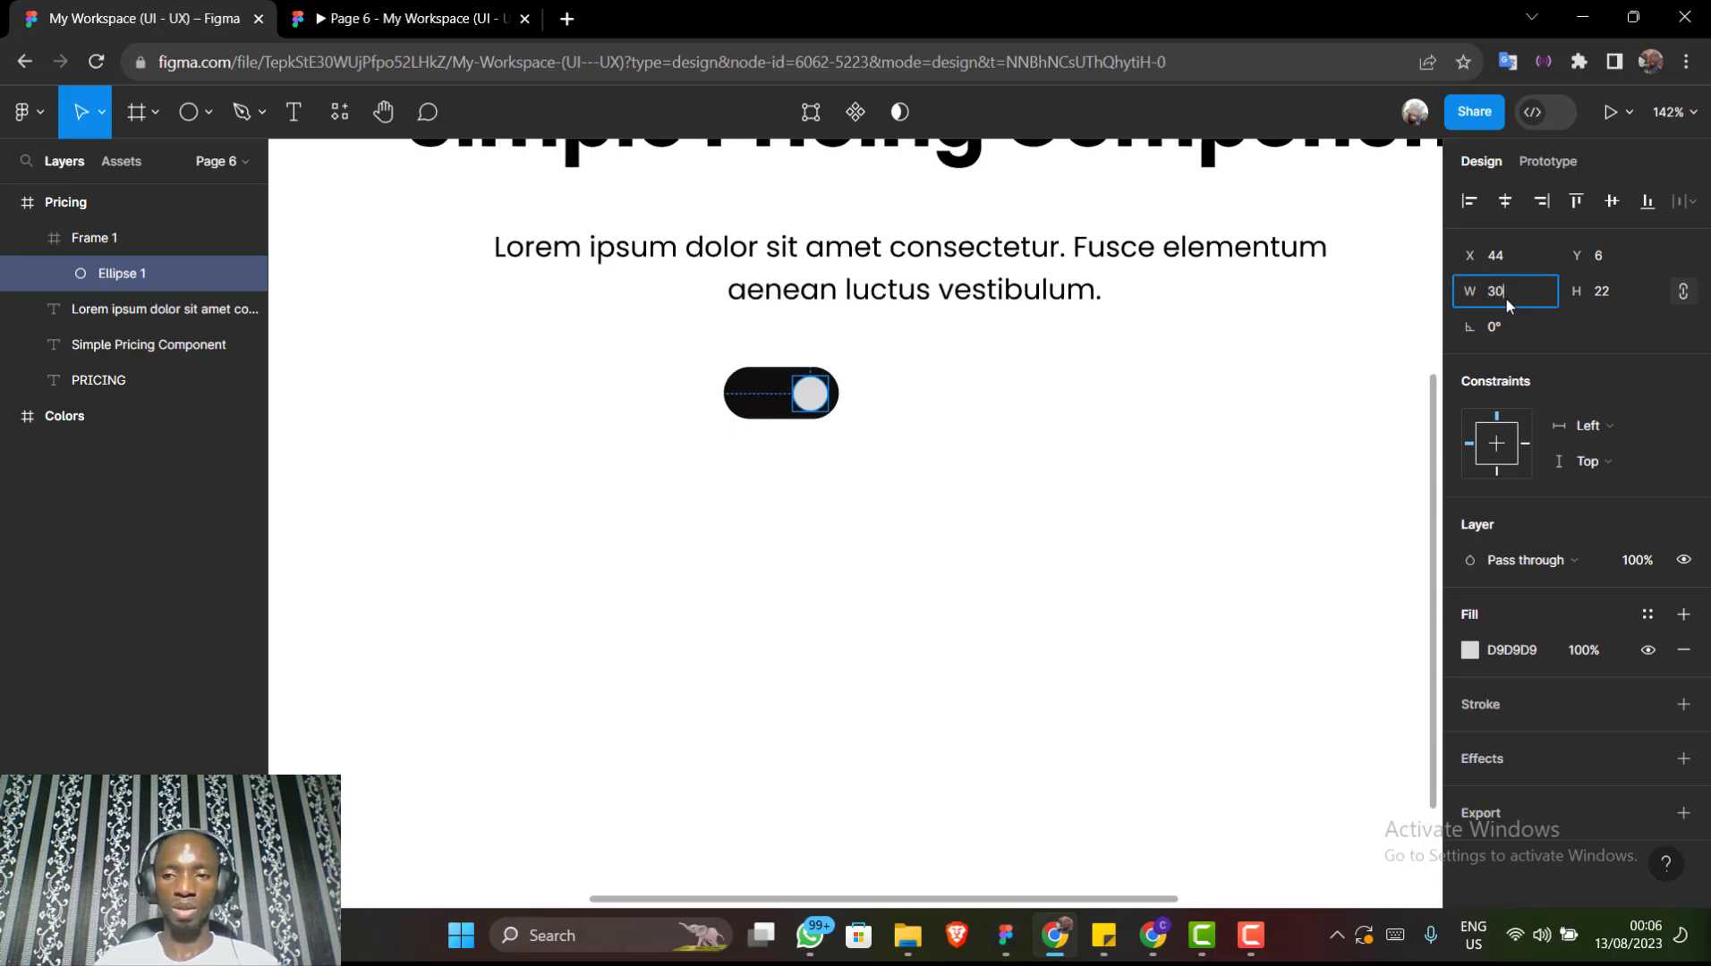
pyautogui.press('Tab')
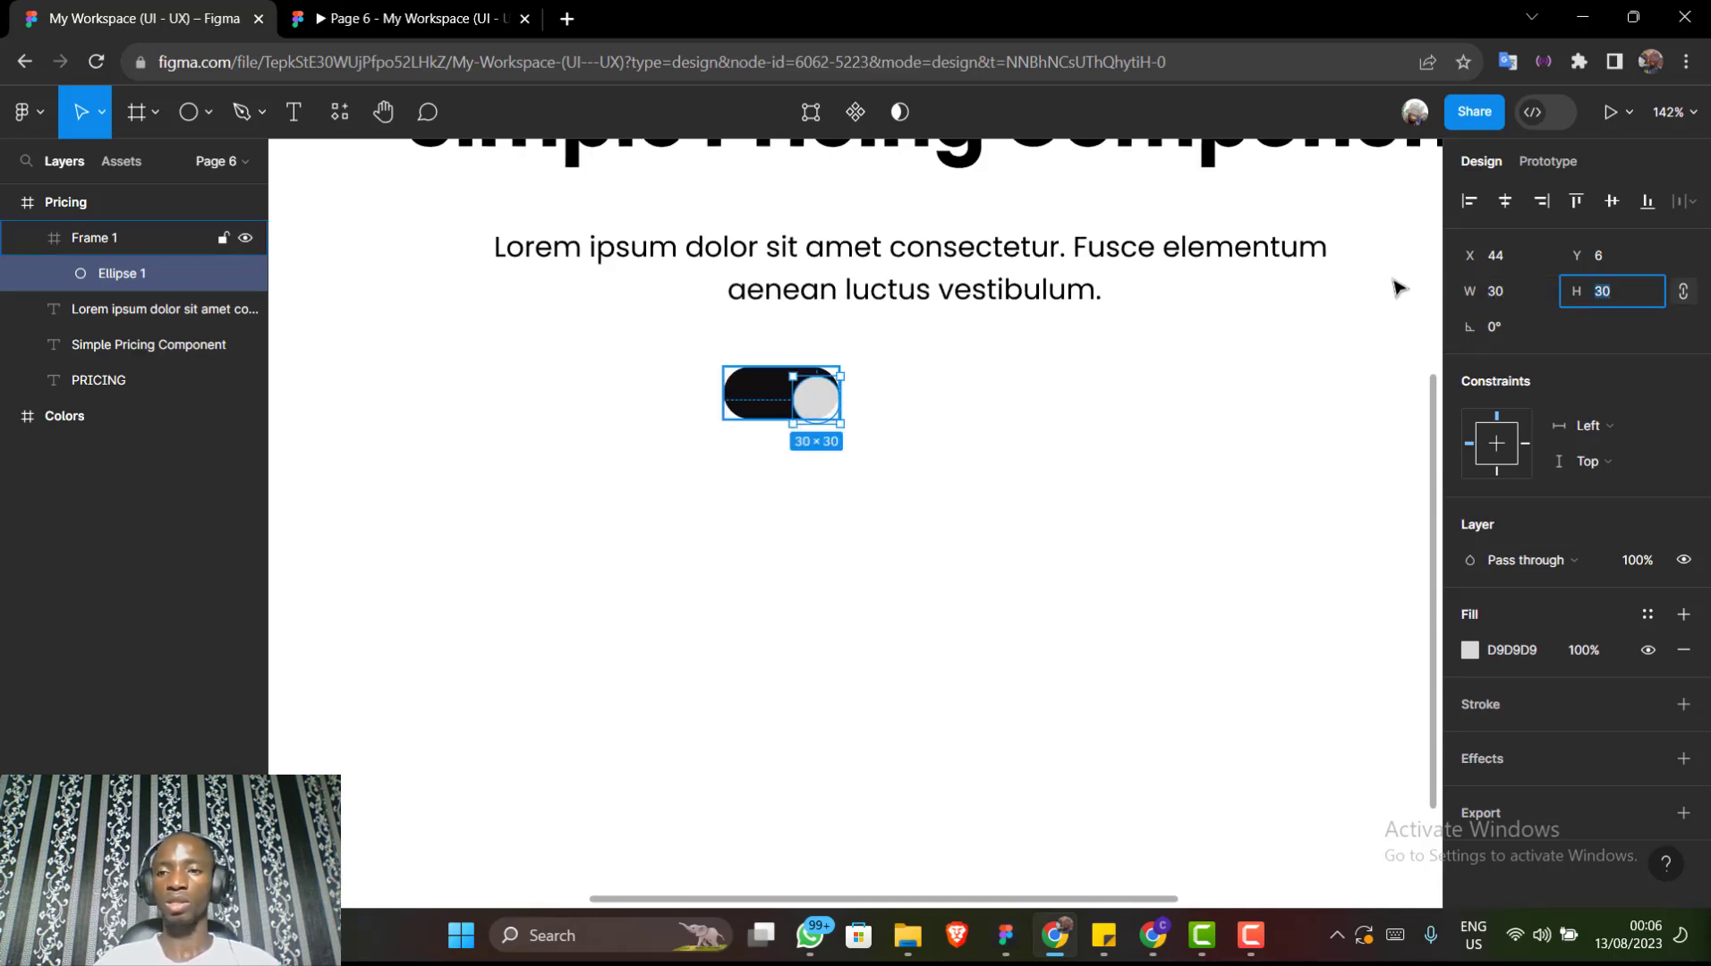
pyautogui.click(1512, 202)
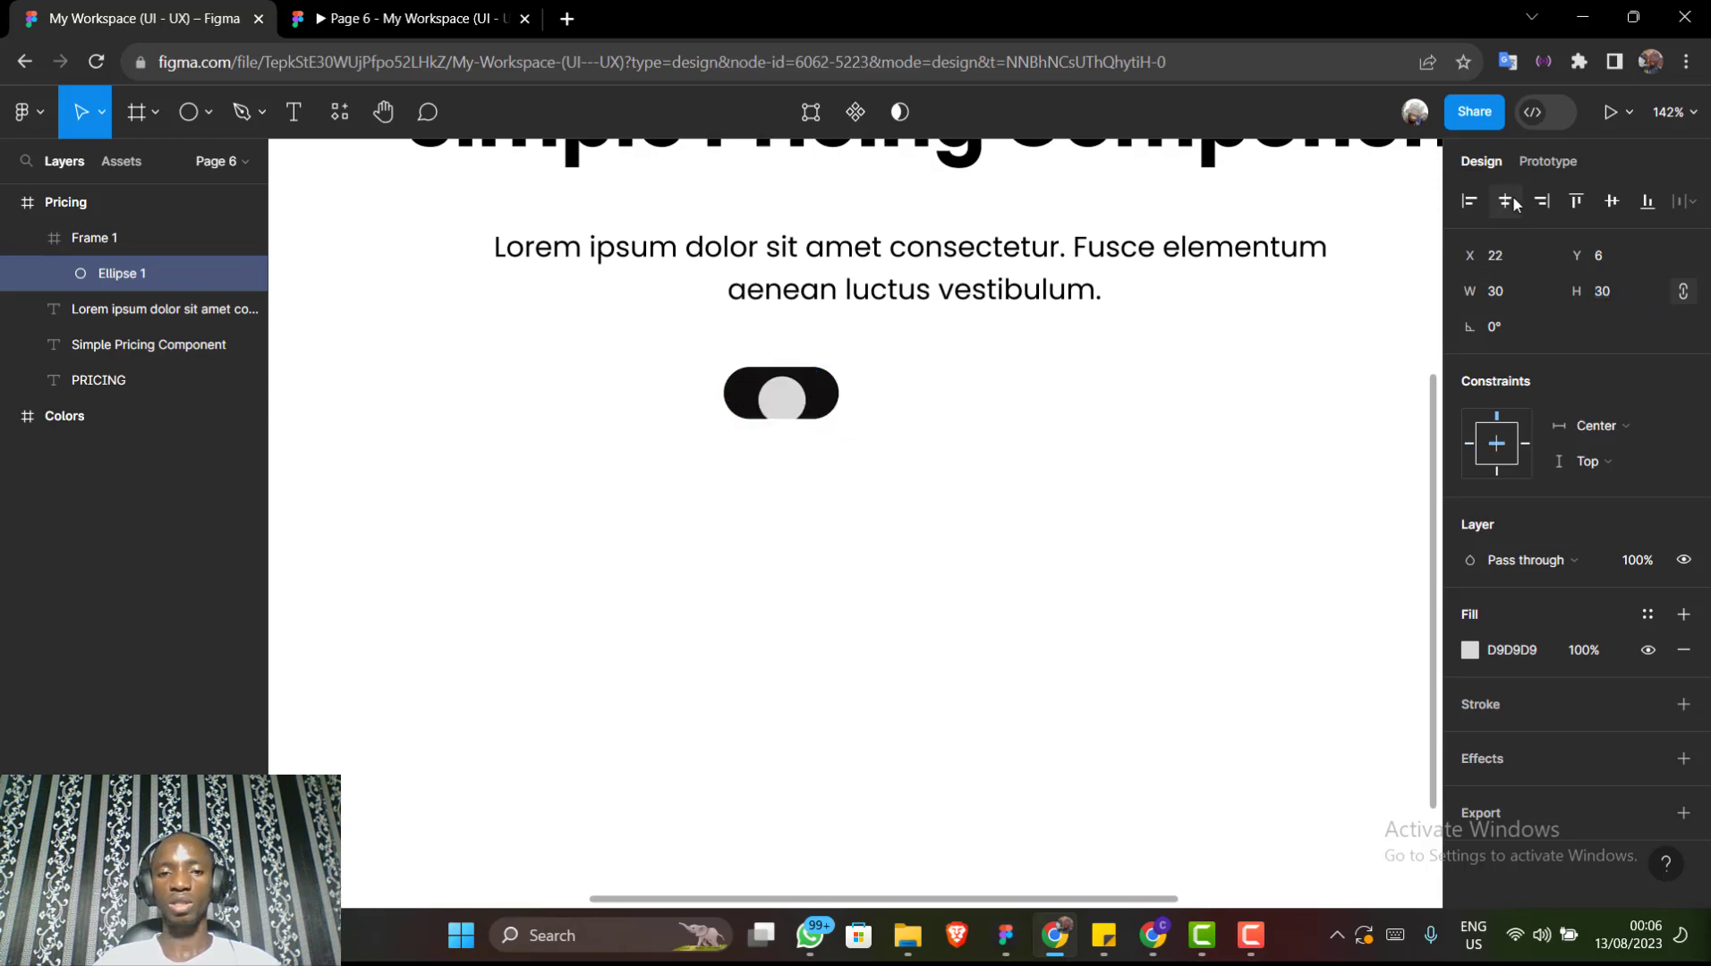
pyautogui.click(1608, 203)
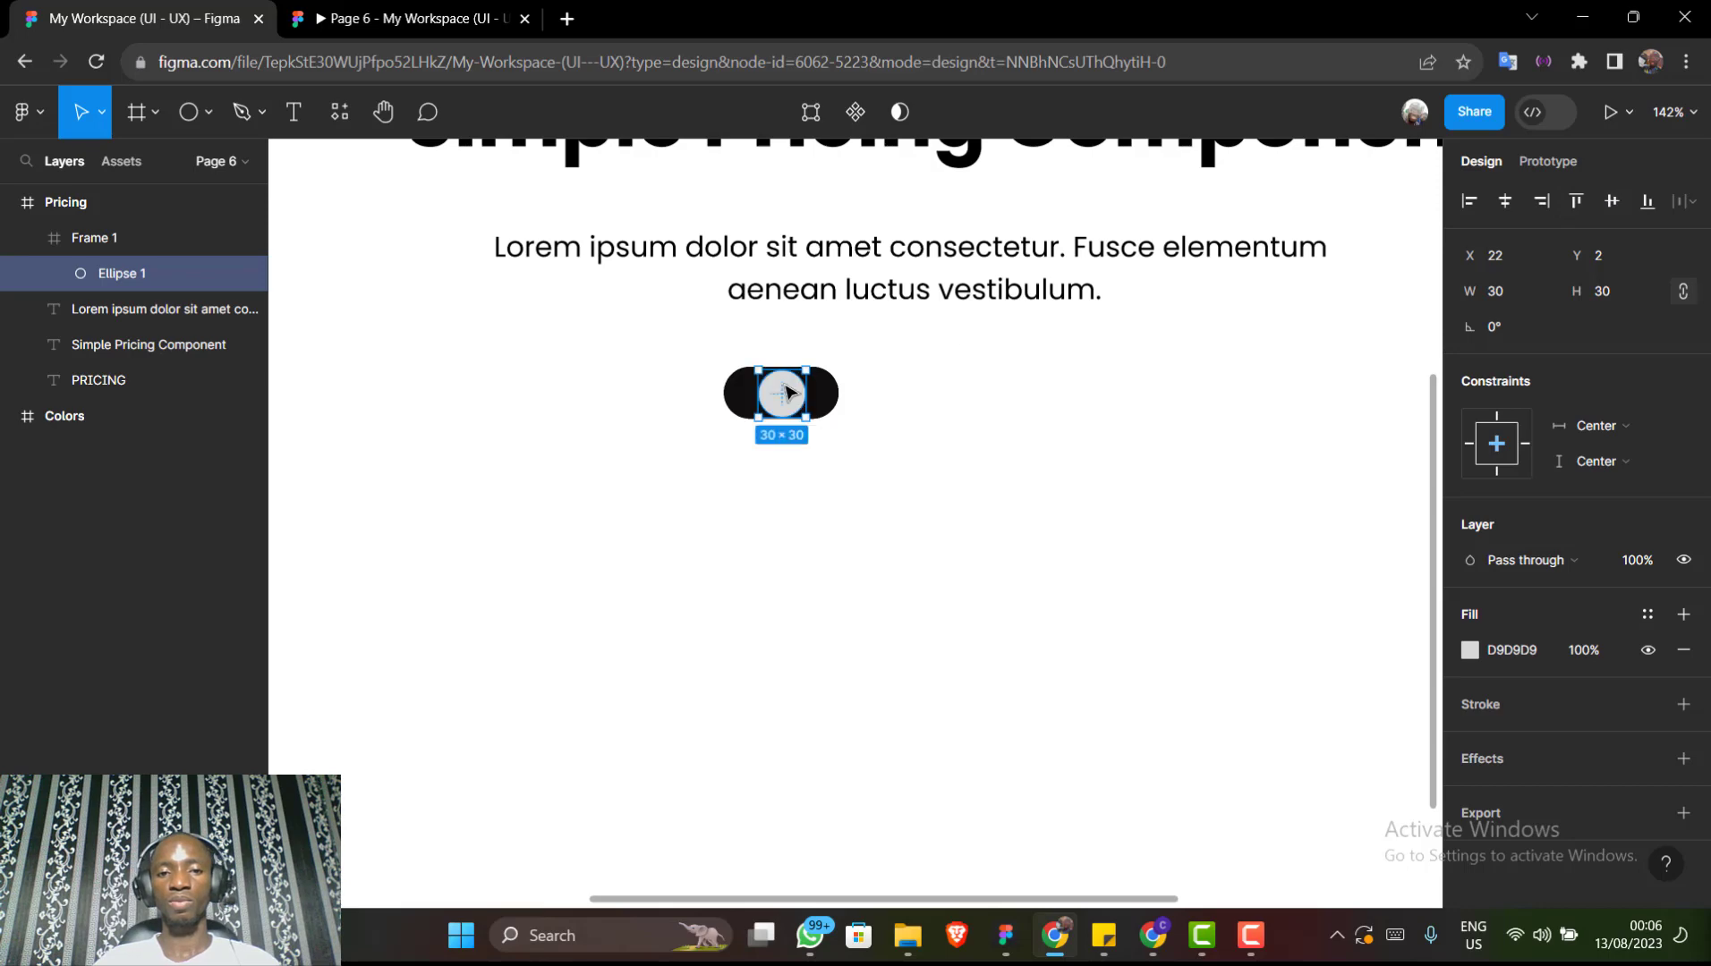
# Move the circle to the left edge of the pill at X 0 and realign it to the vertical centre
pyautogui.scroll(1, 787, 387)
pyautogui.scroll(5, 787, 388)
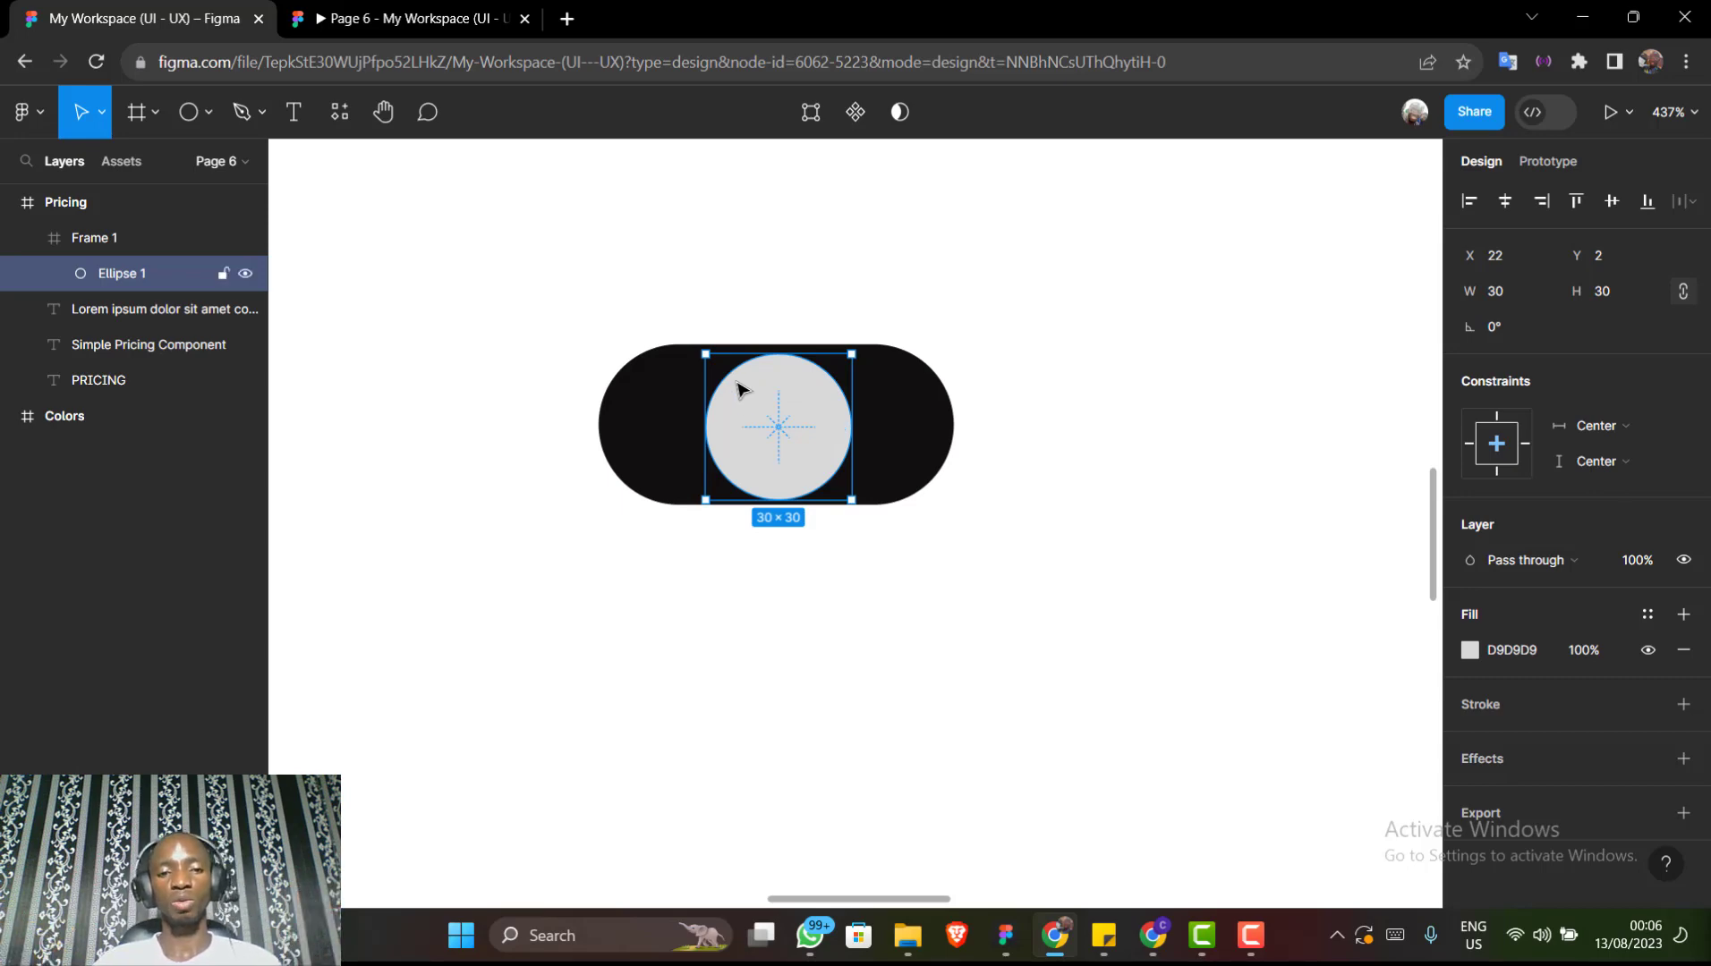
pyautogui.moveTo(711, 382); pyautogui.dragTo(682, 397)
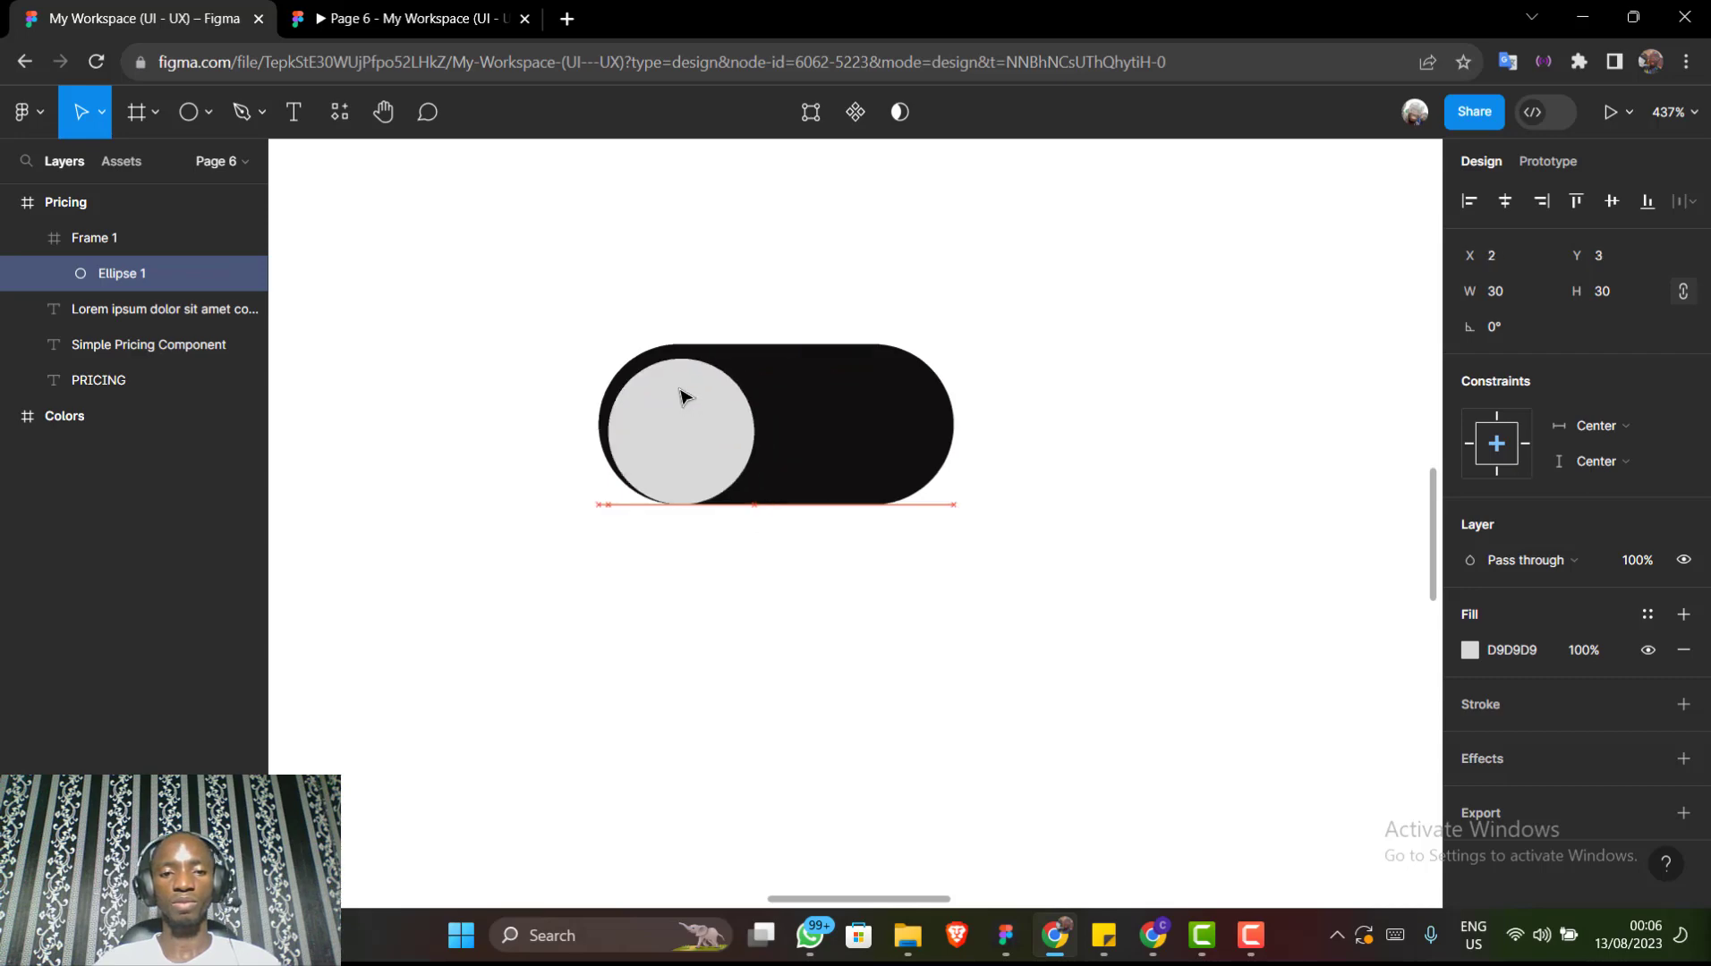
pyautogui.press('Left')
pyautogui.press('Left')
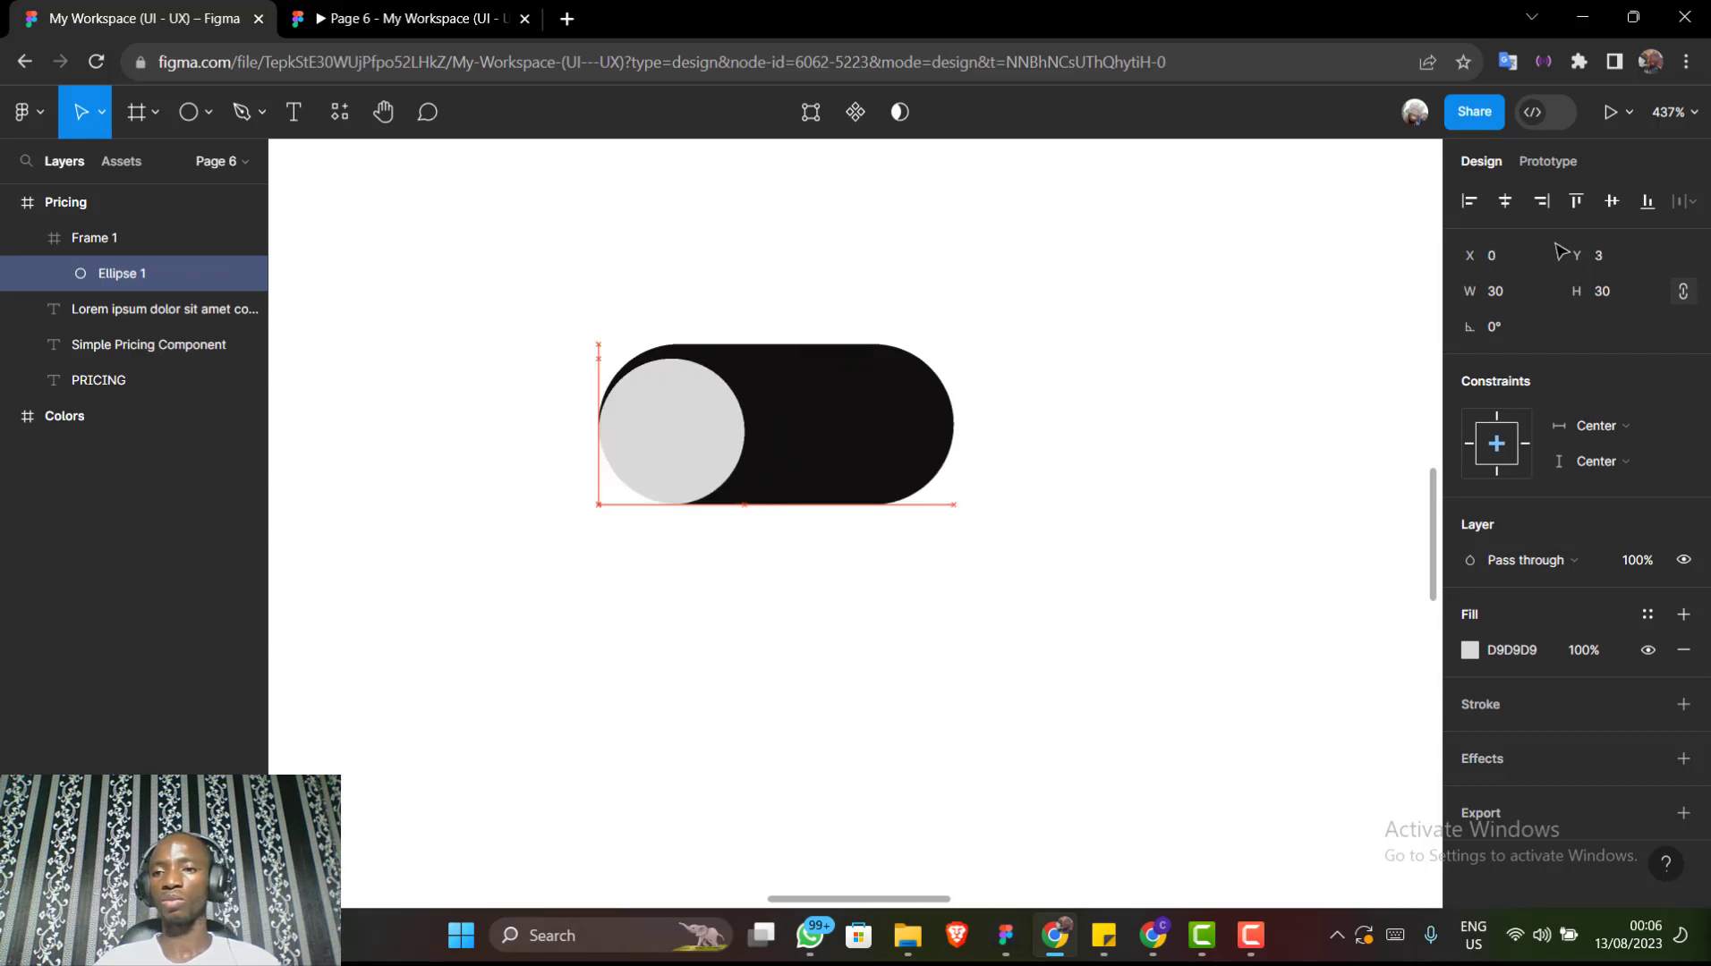
pyautogui.click(1612, 205)
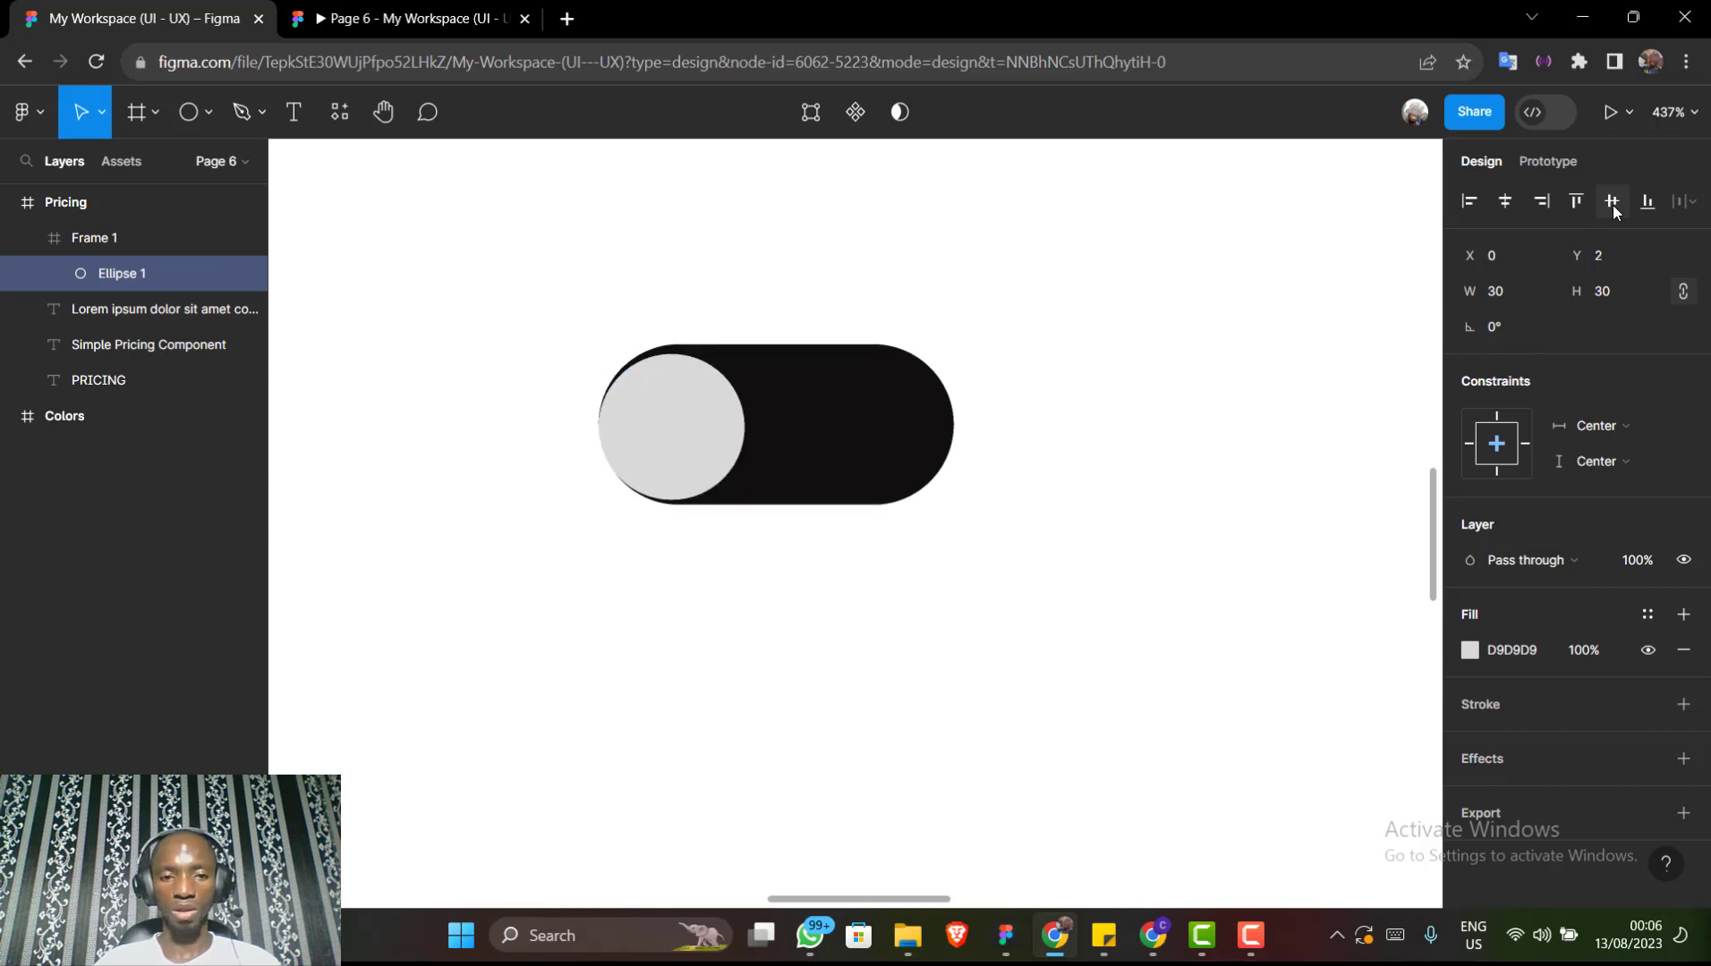
# Nudge the circle to X 2, Y 2 so it sits slightly inset from the pill's left edge
pyautogui.press('Right')
pyautogui.press('Right')
pyautogui.press('Right')
pyautogui.press('Right')
pyautogui.press('Right')
pyautogui.press('Right')
pyautogui.press('Right')
pyautogui.press('Right')
pyautogui.press('Right')
pyautogui.press('Right')
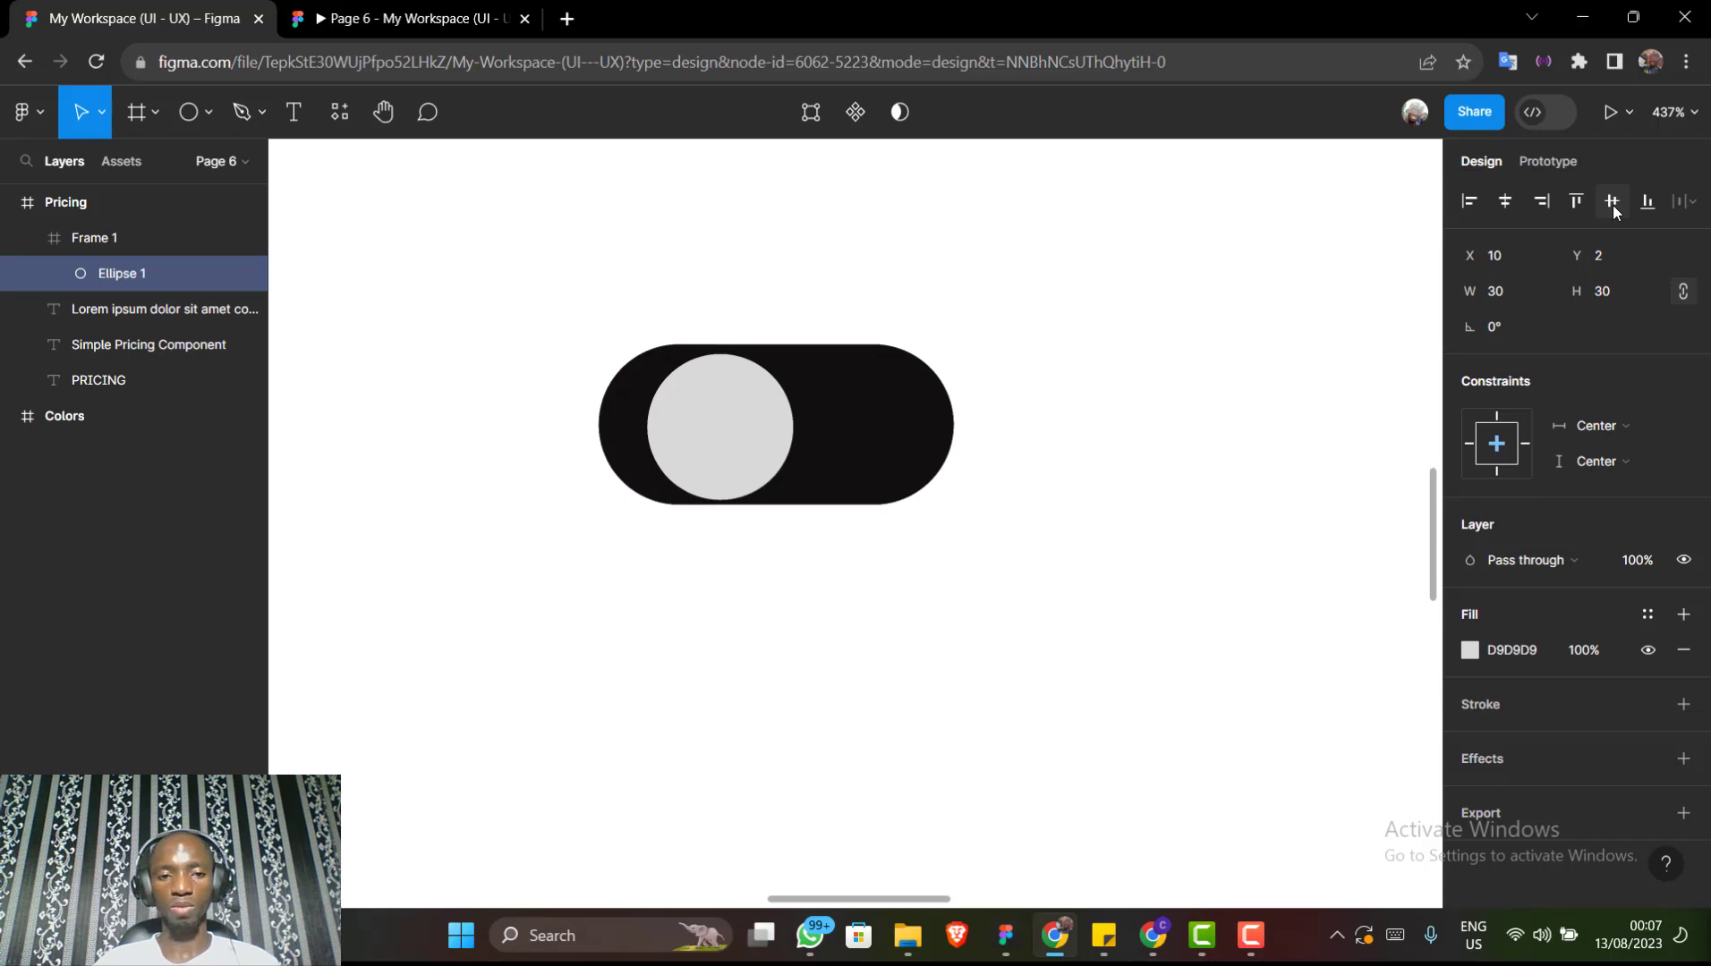
pyautogui.press('Left')
pyautogui.press('Left')
pyautogui.press('Left')
pyautogui.press('Left')
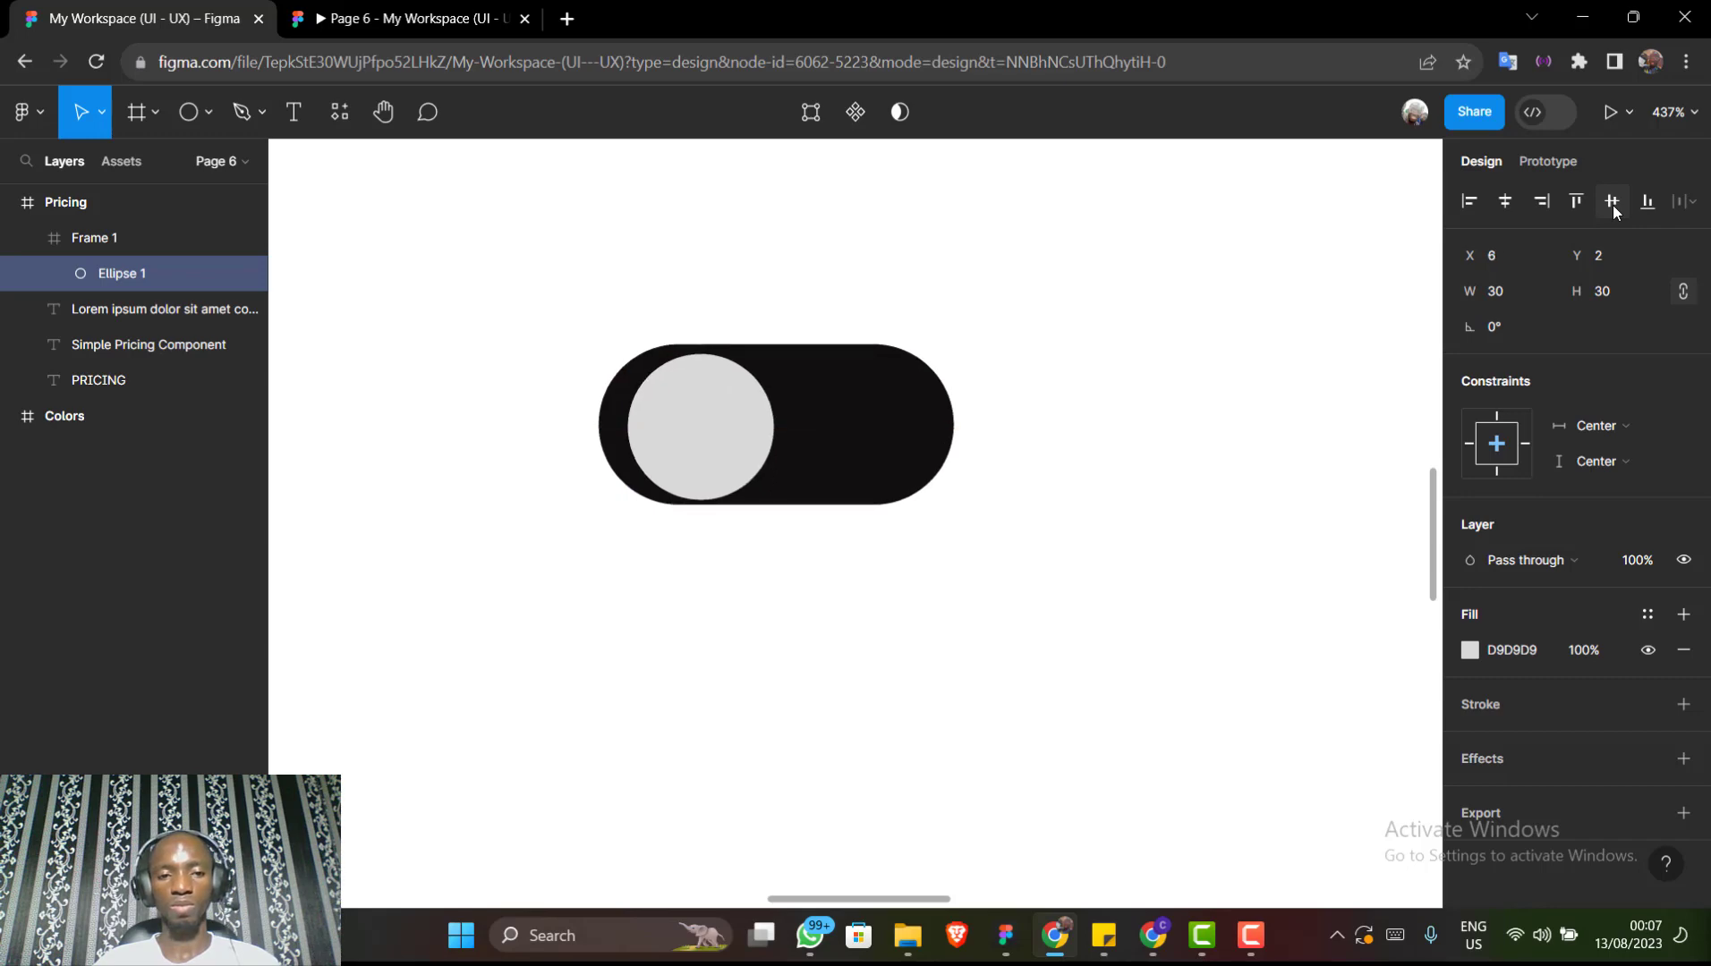
pyautogui.press('Left')
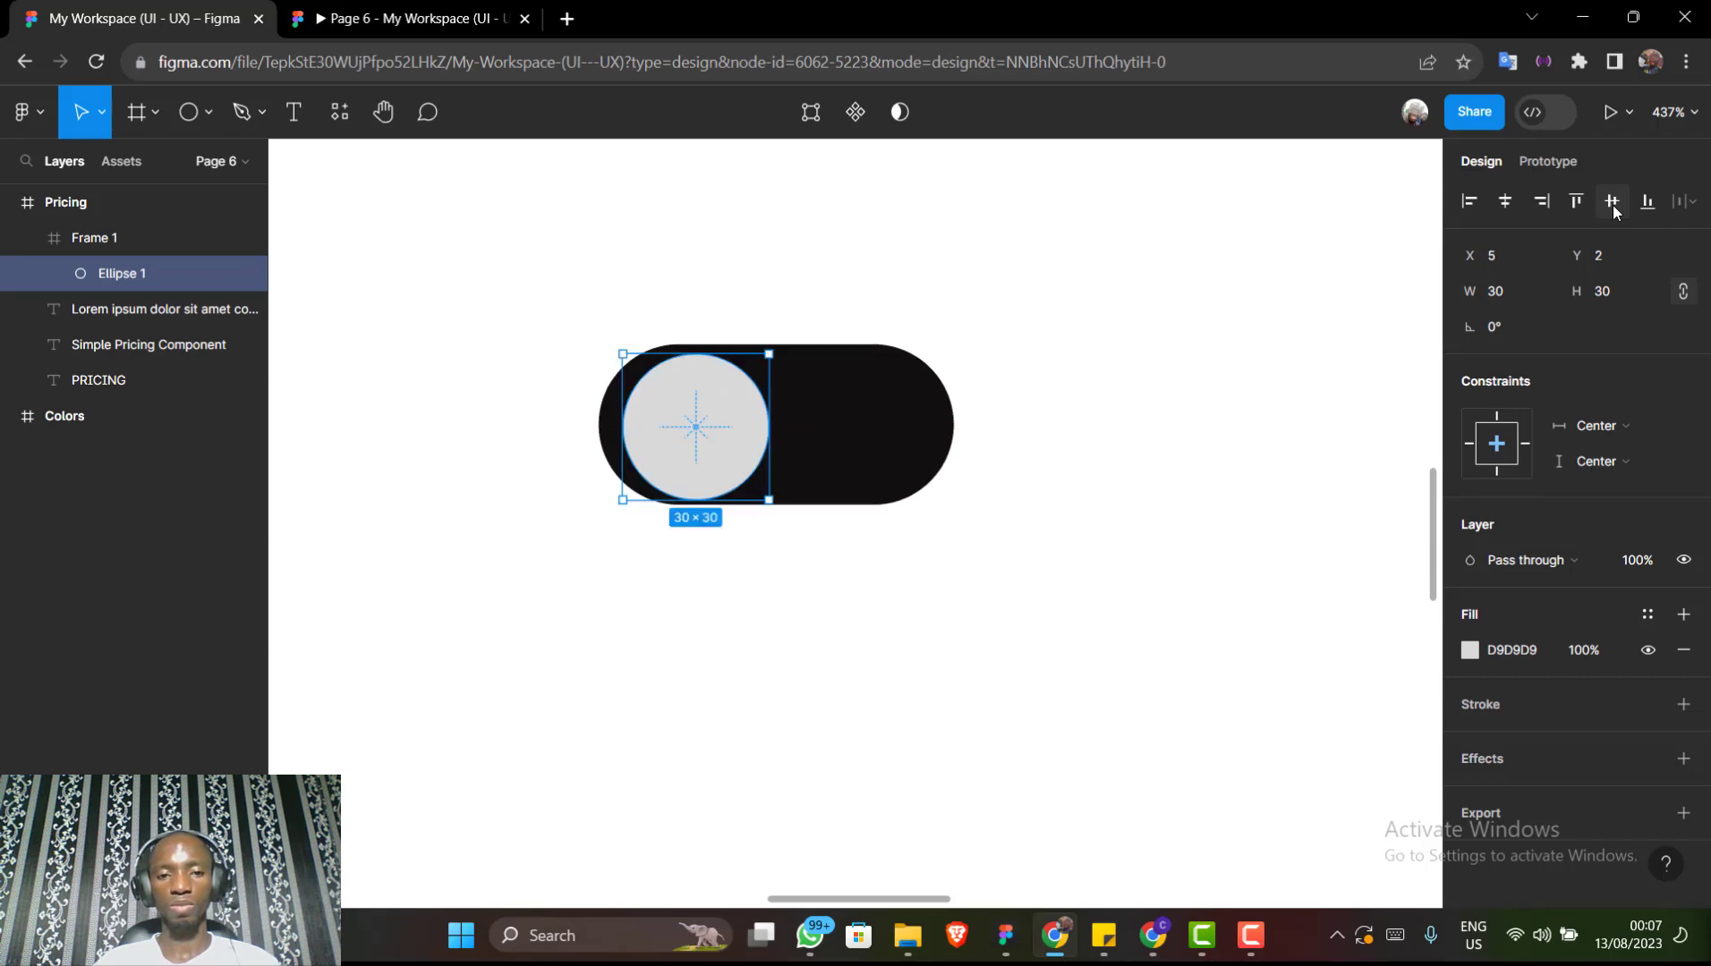
pyautogui.press('Left')
pyautogui.press('Left')
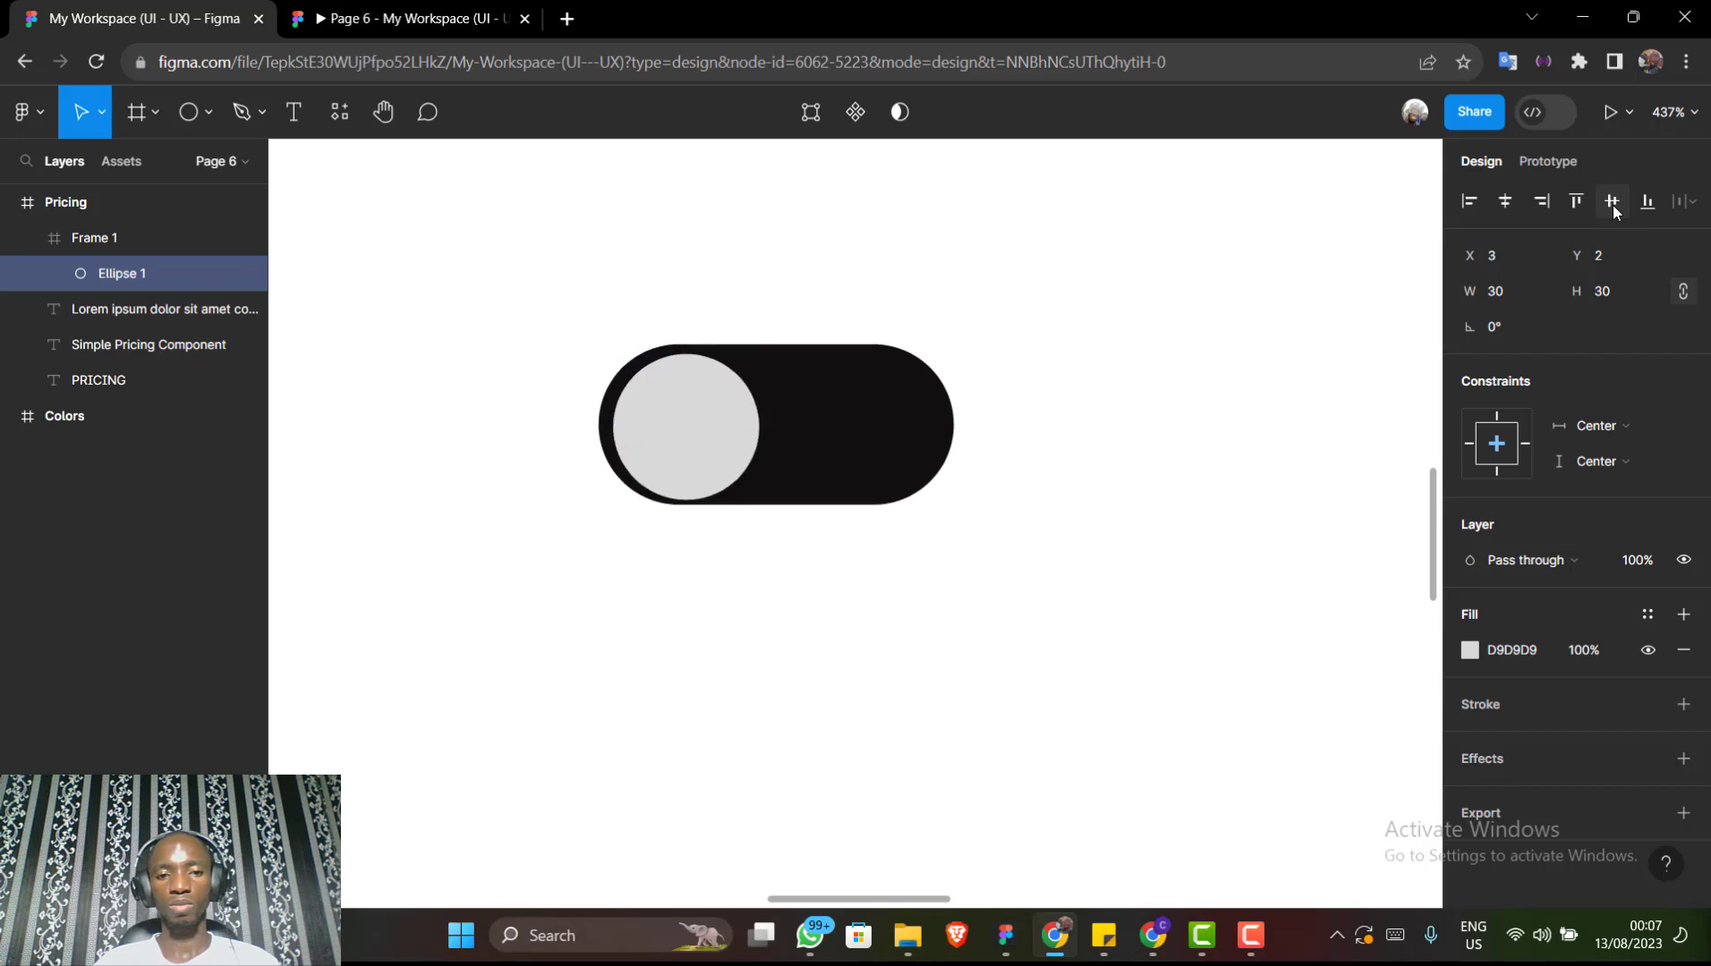
pyautogui.press('Left')
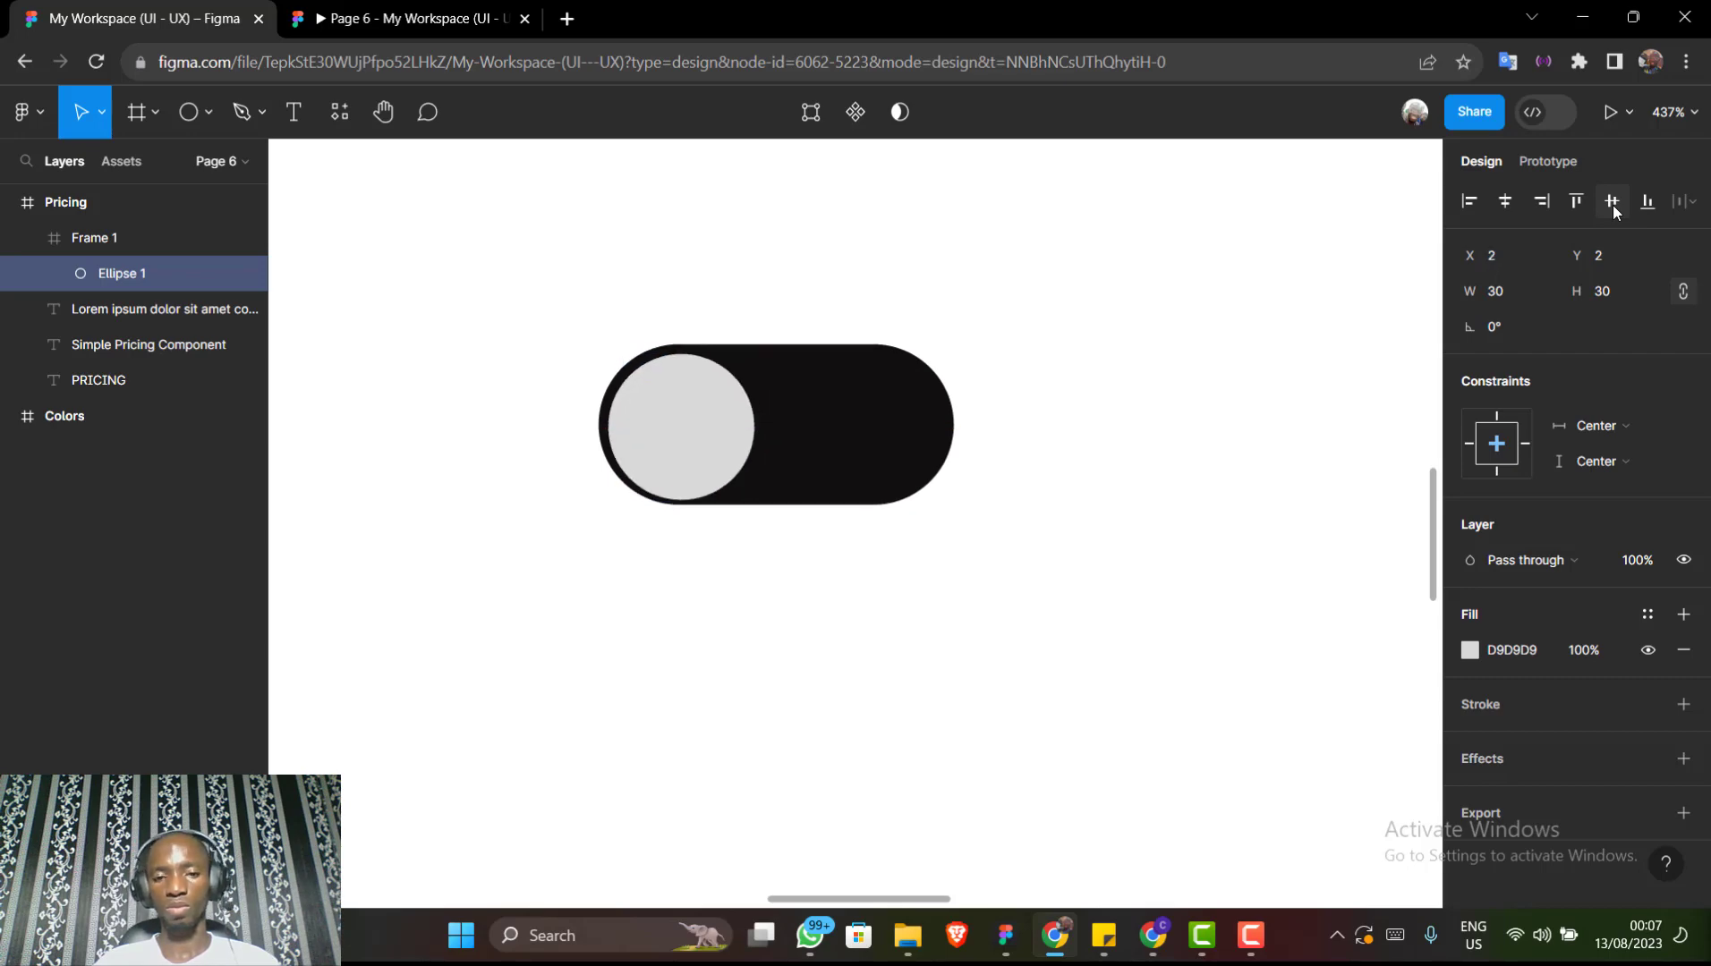
pyautogui.press('Up')
pyautogui.press('Down')
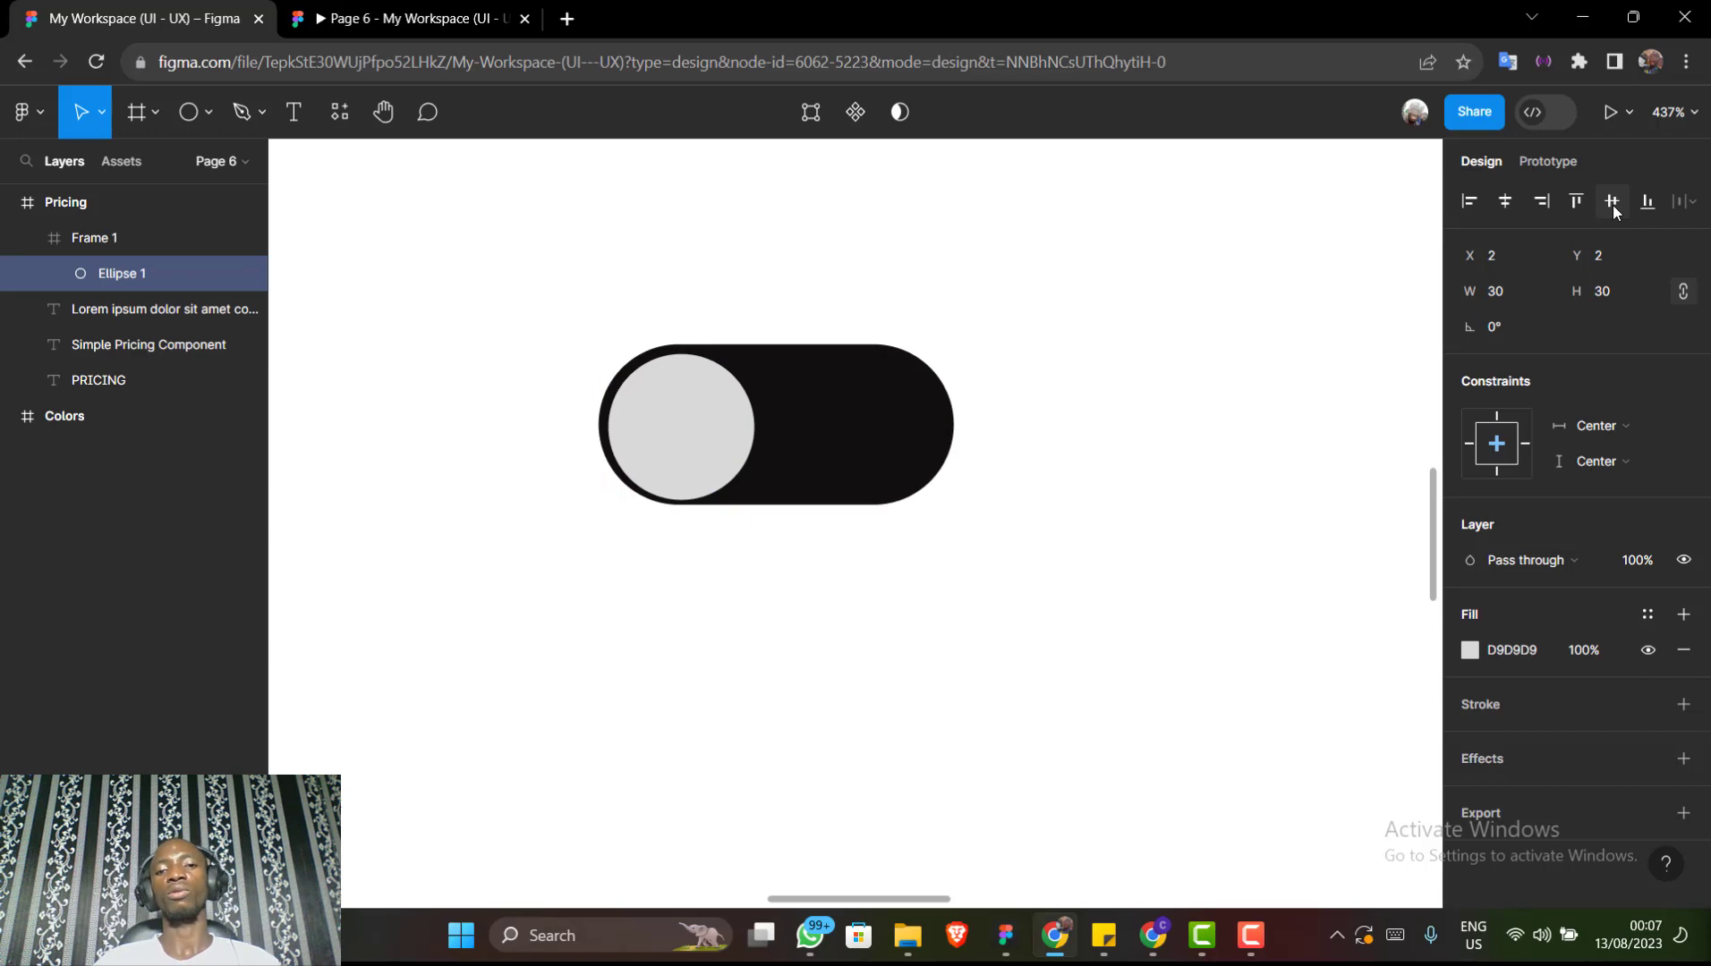
pyautogui.click(1063, 337)
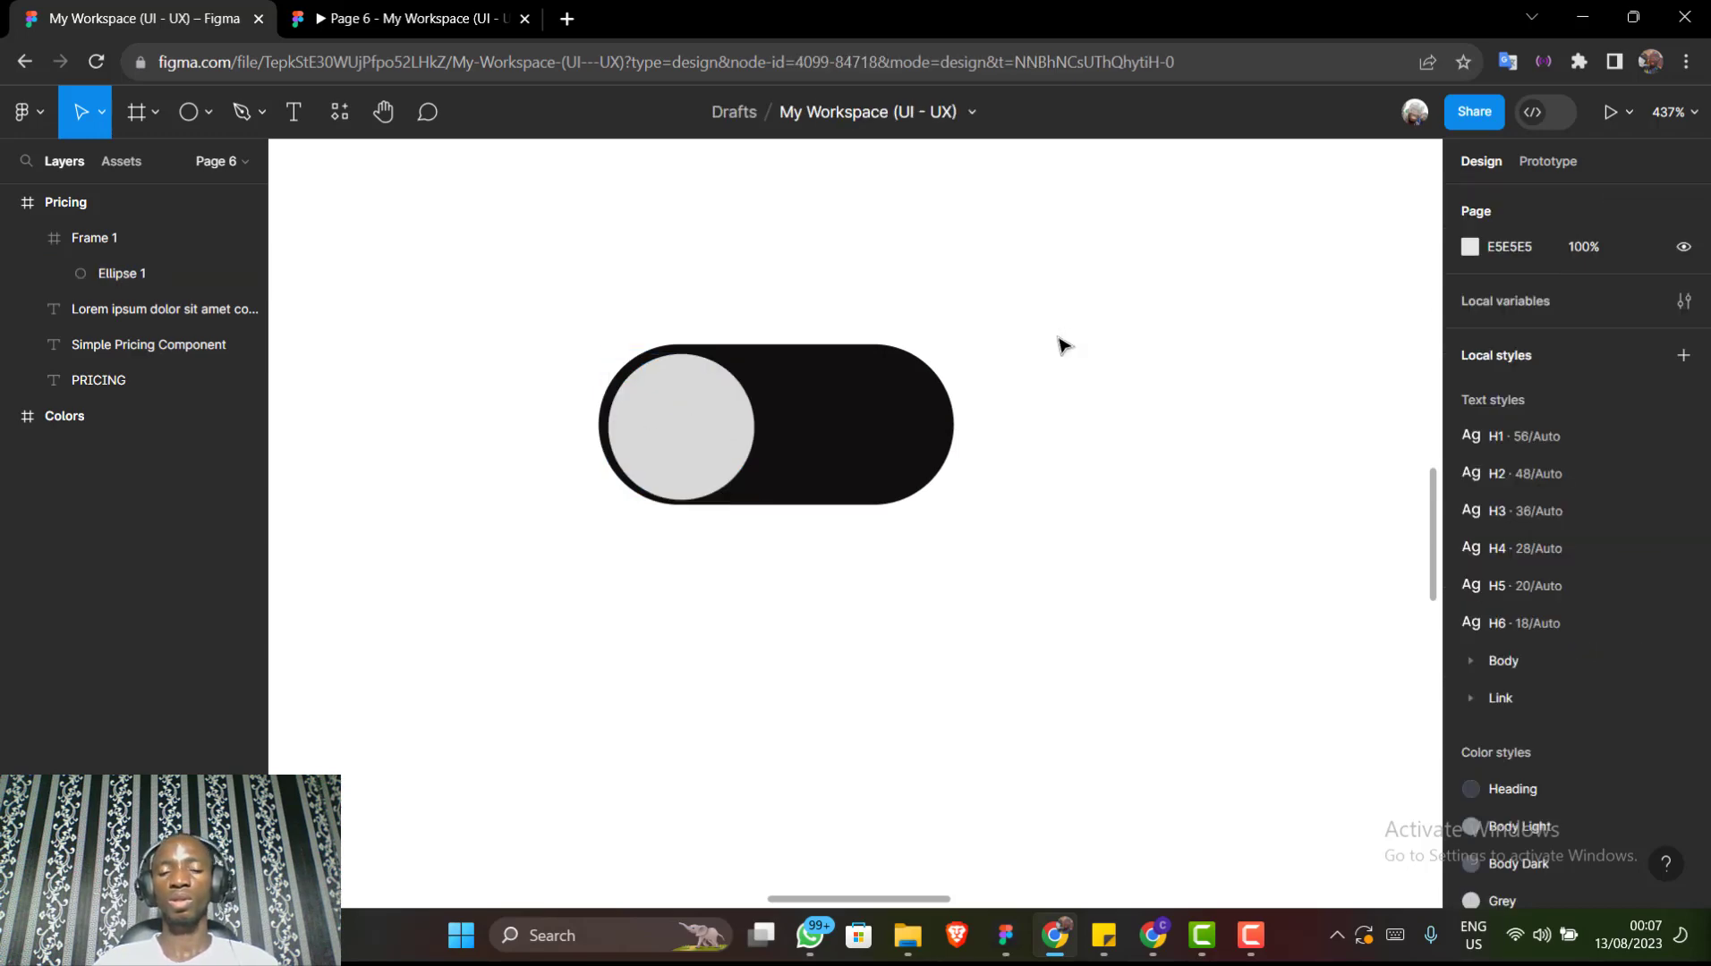
# Duplicate the lorem ipsum paragraph and place the copy at about X 146, Y 402, level with the toggle
pyautogui.scroll(-5, 1063, 340)
pyautogui.scroll(-3, 1063, 345)
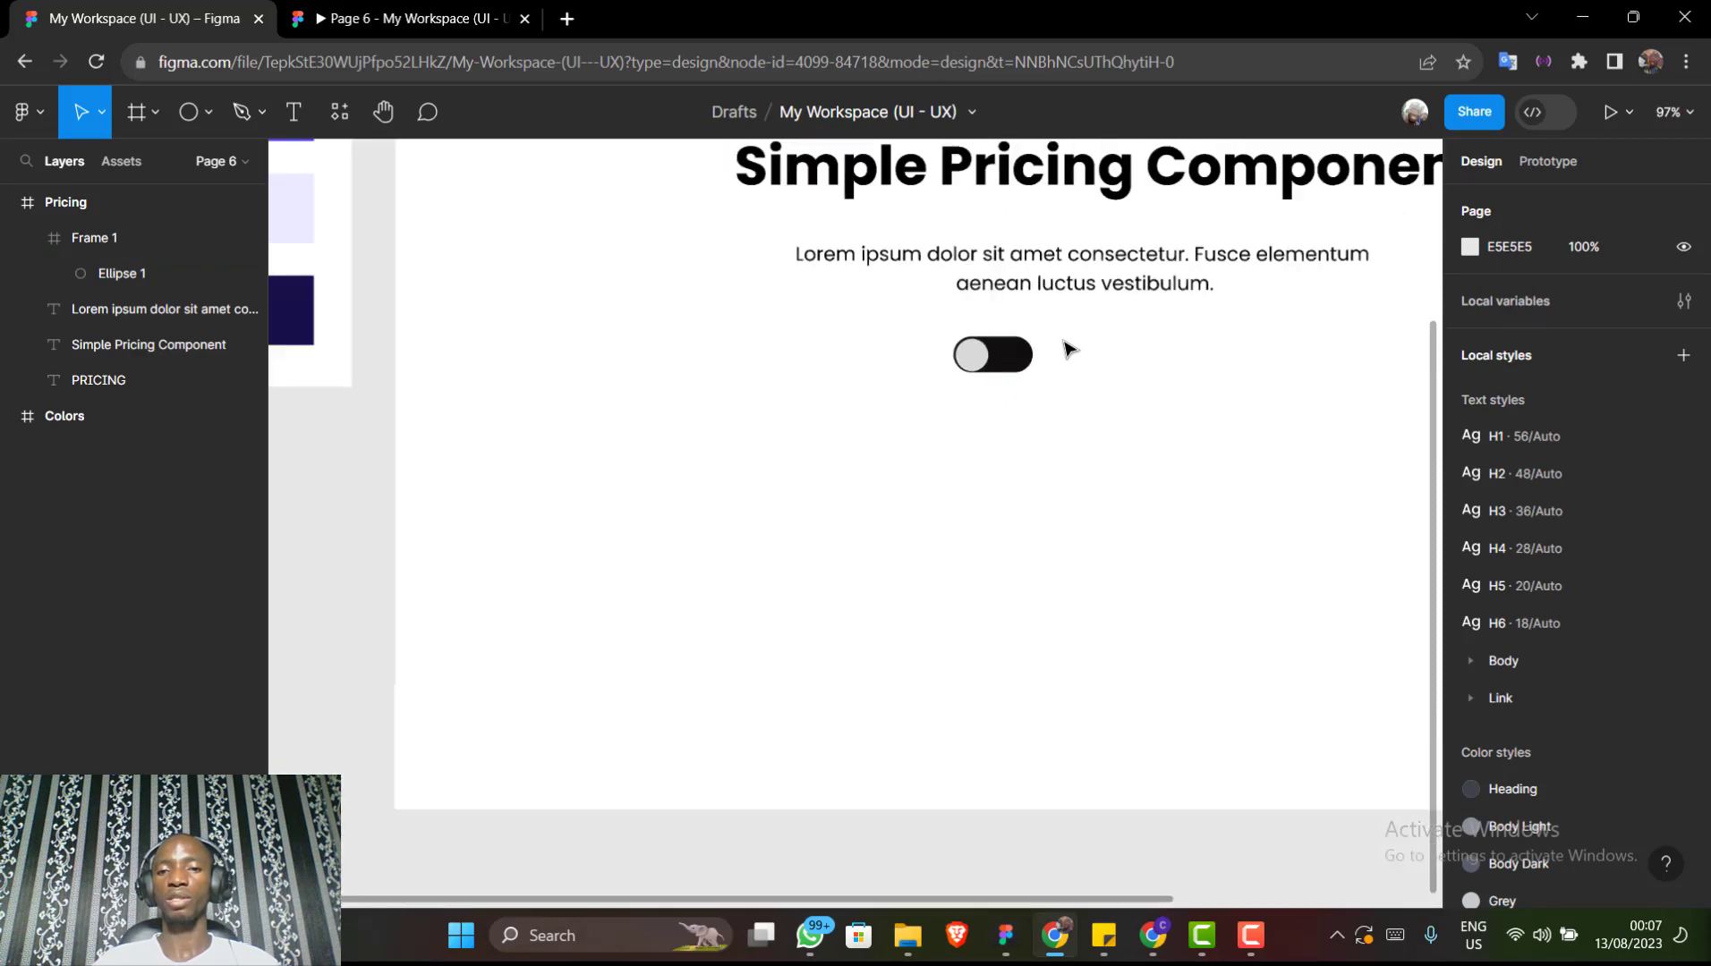
pyautogui.click(1074, 278)
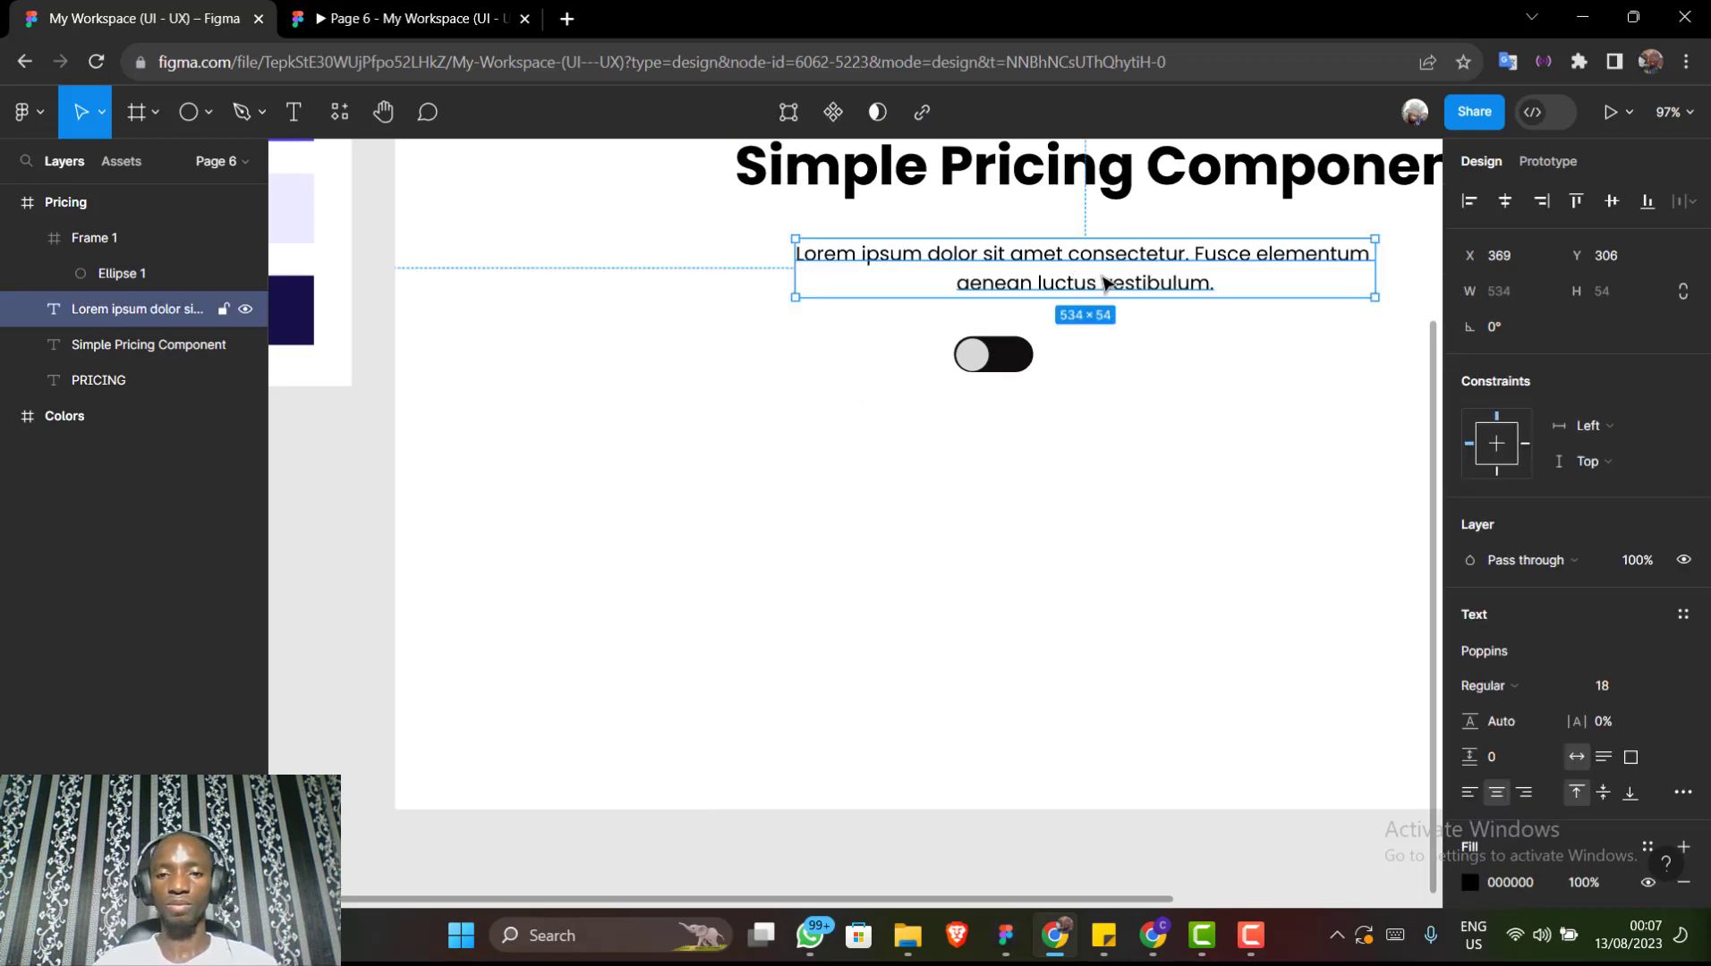
pyautogui.hotkey('ctrl', 'd')
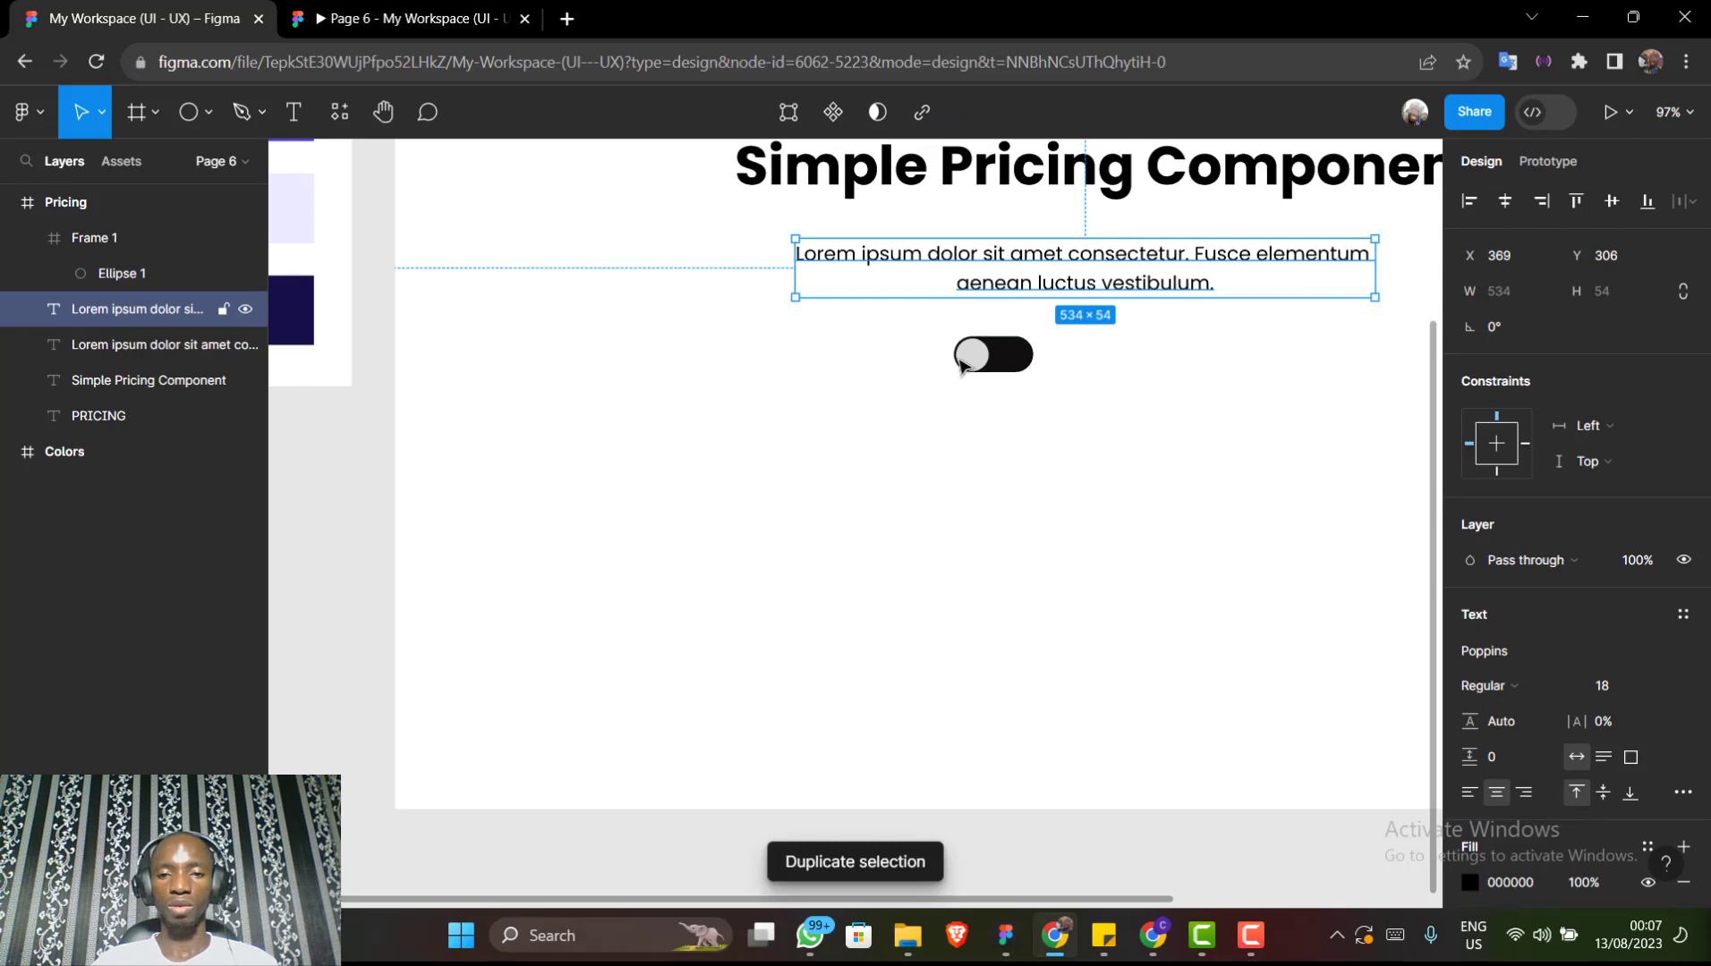
pyautogui.moveTo(974, 284); pyautogui.dragTo(863, 385)
# Replace the text of the copied lorem ipsum paragraph beside the toggle with "Monthly"
pyautogui.tripleClick(863, 386)
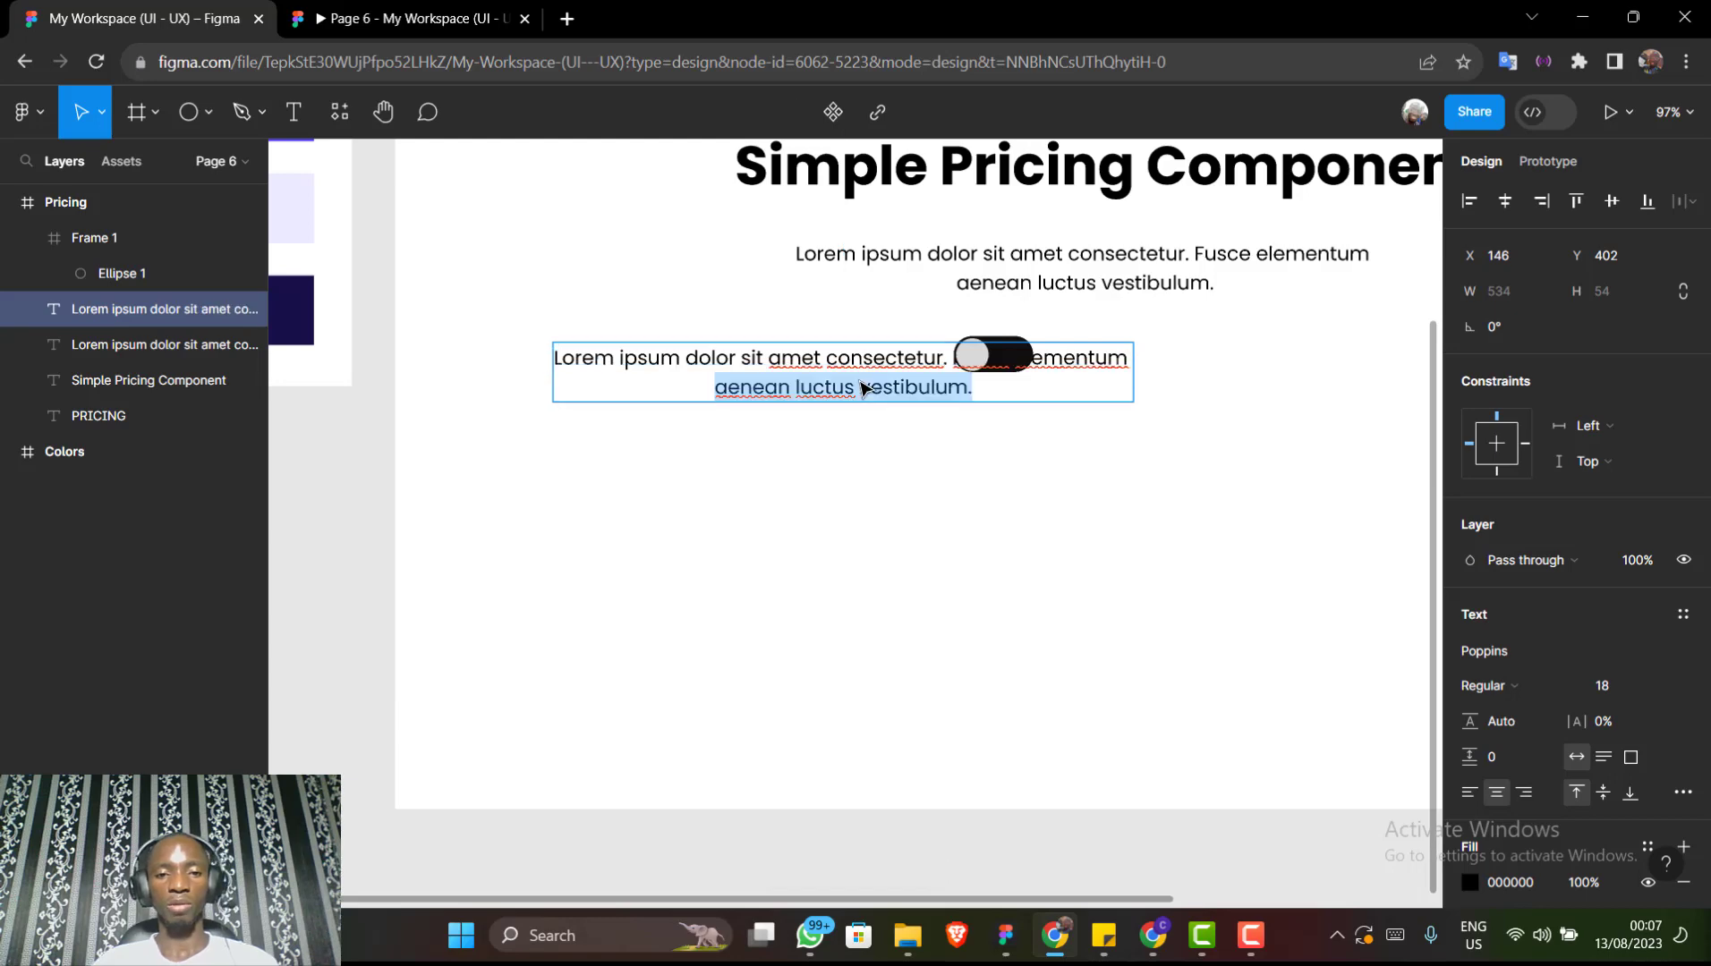
pyautogui.hotkey('ctrl', 'a')
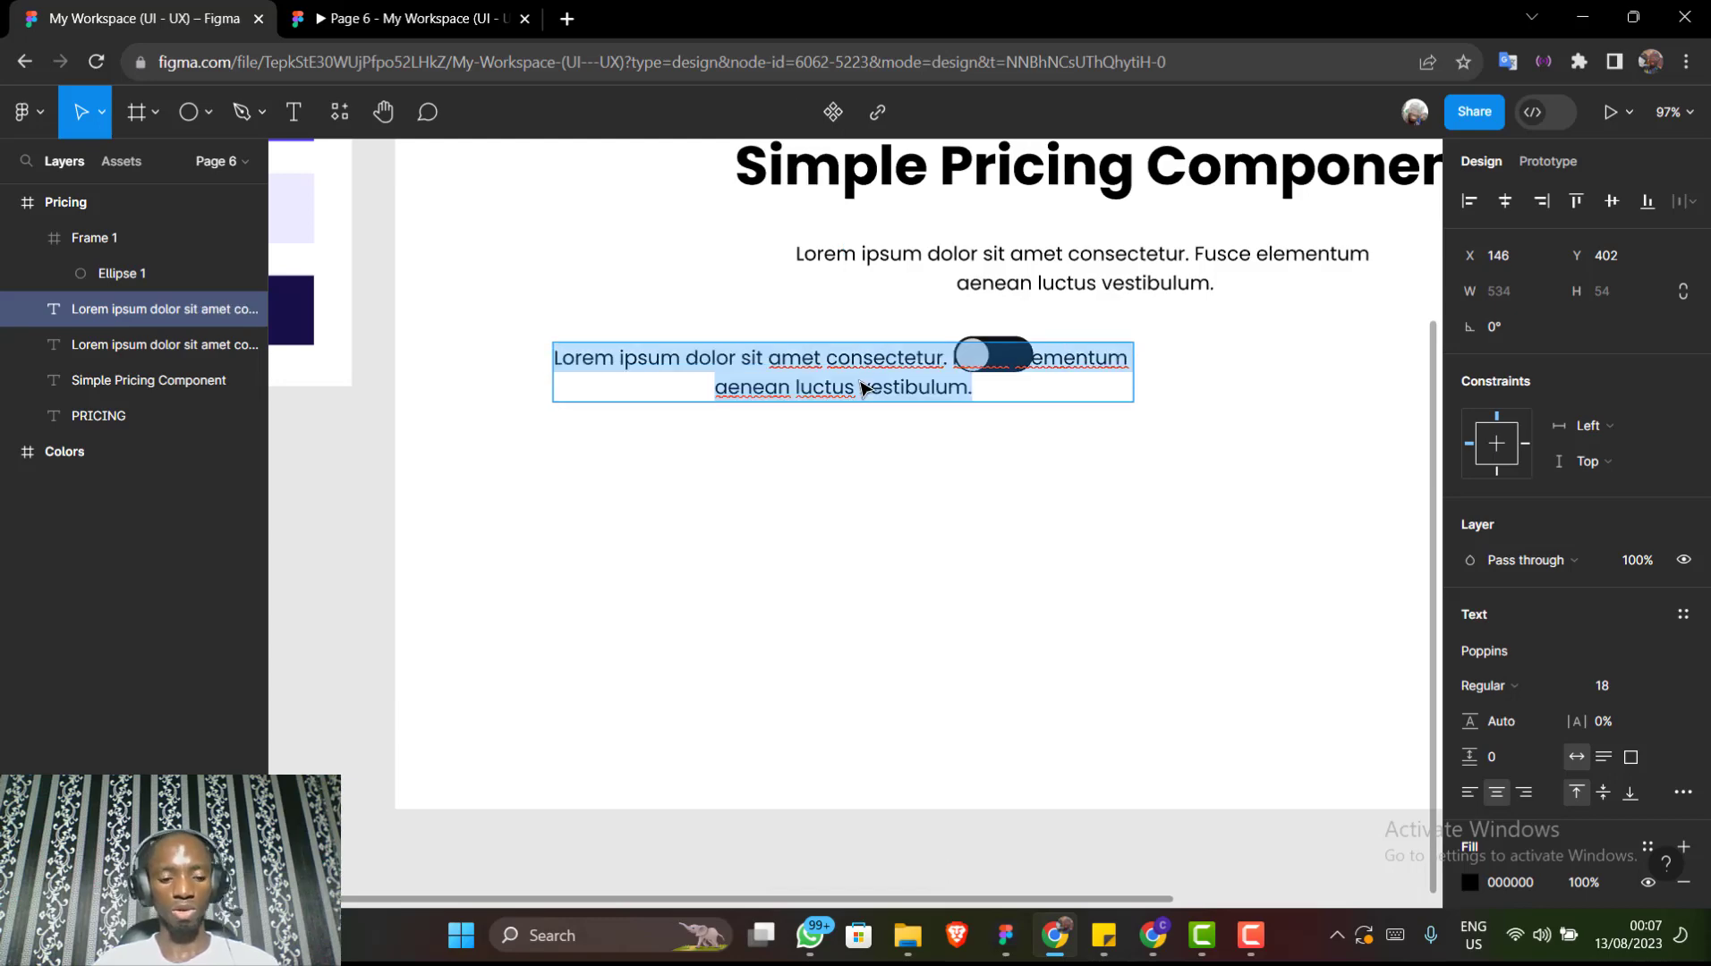
pyautogui.write('M')
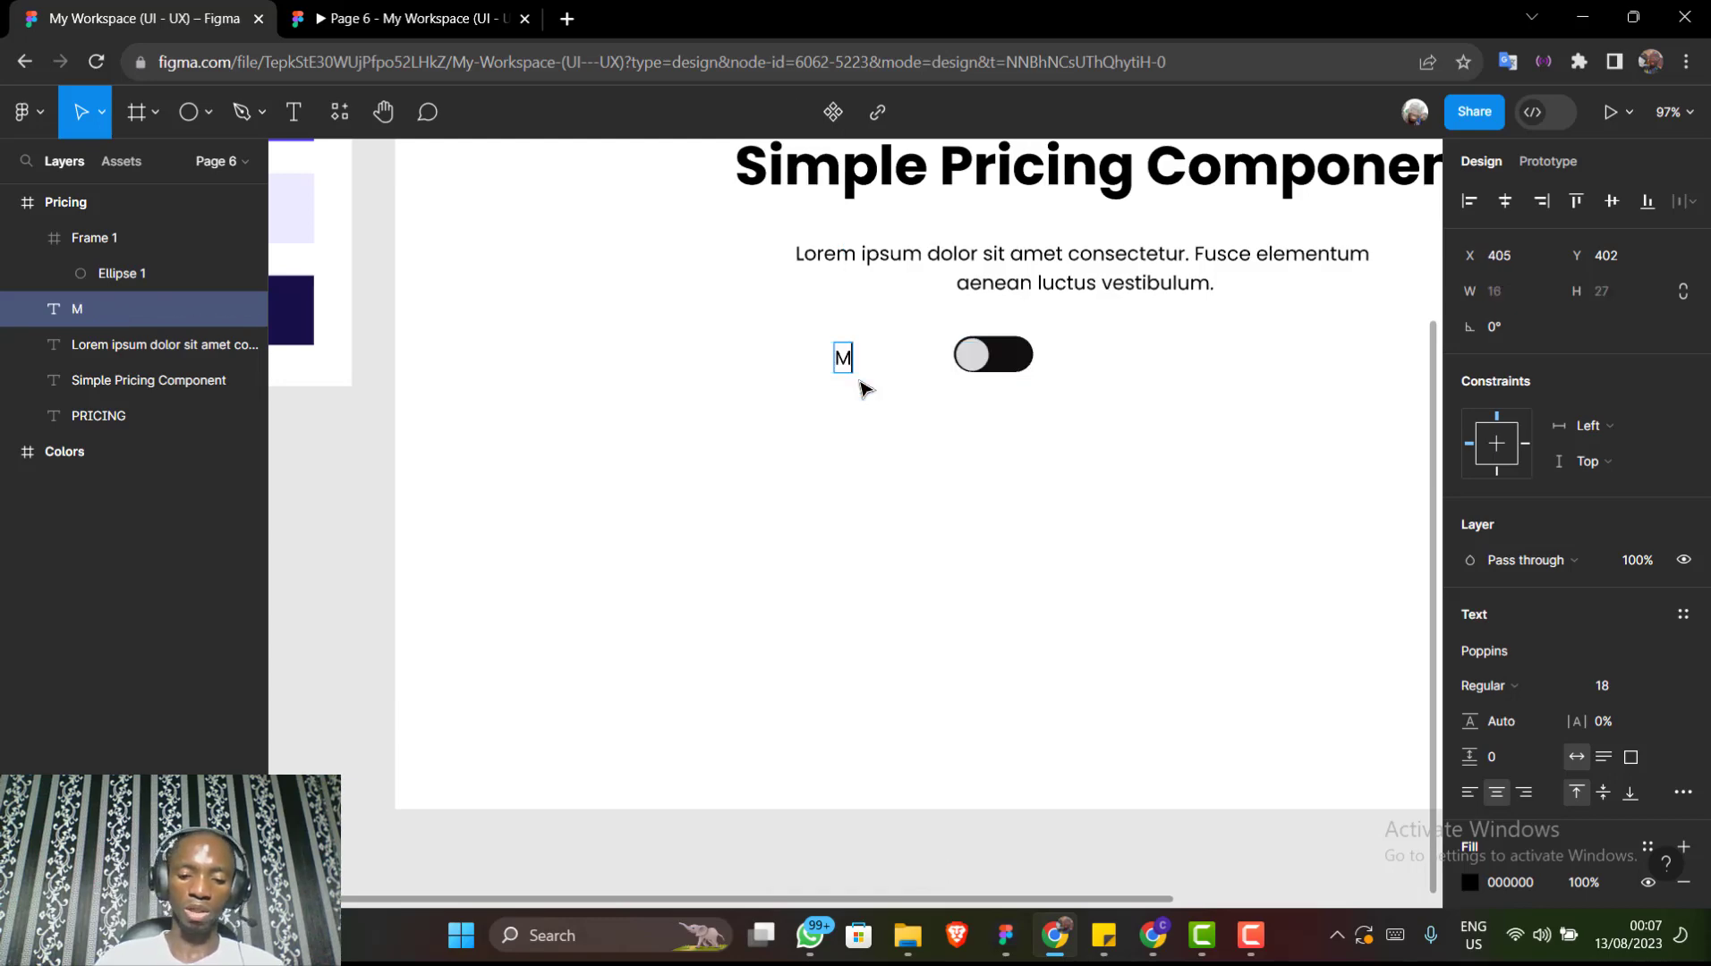
pyautogui.write('onthl')
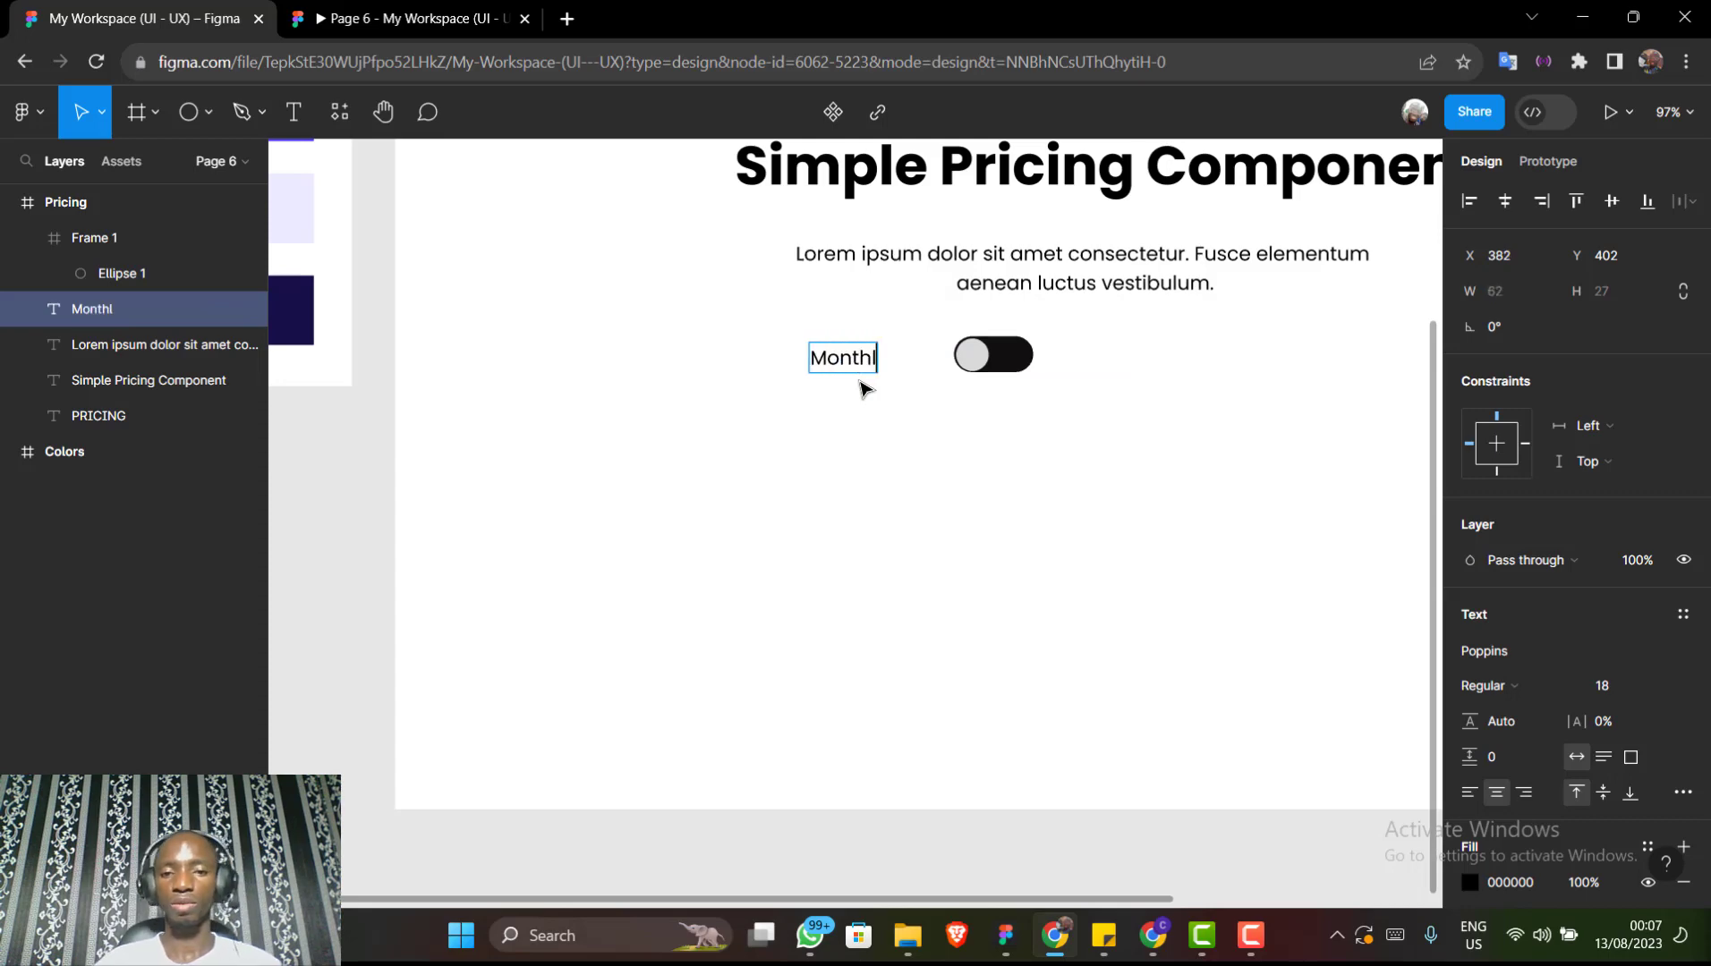
pyautogui.write('y')
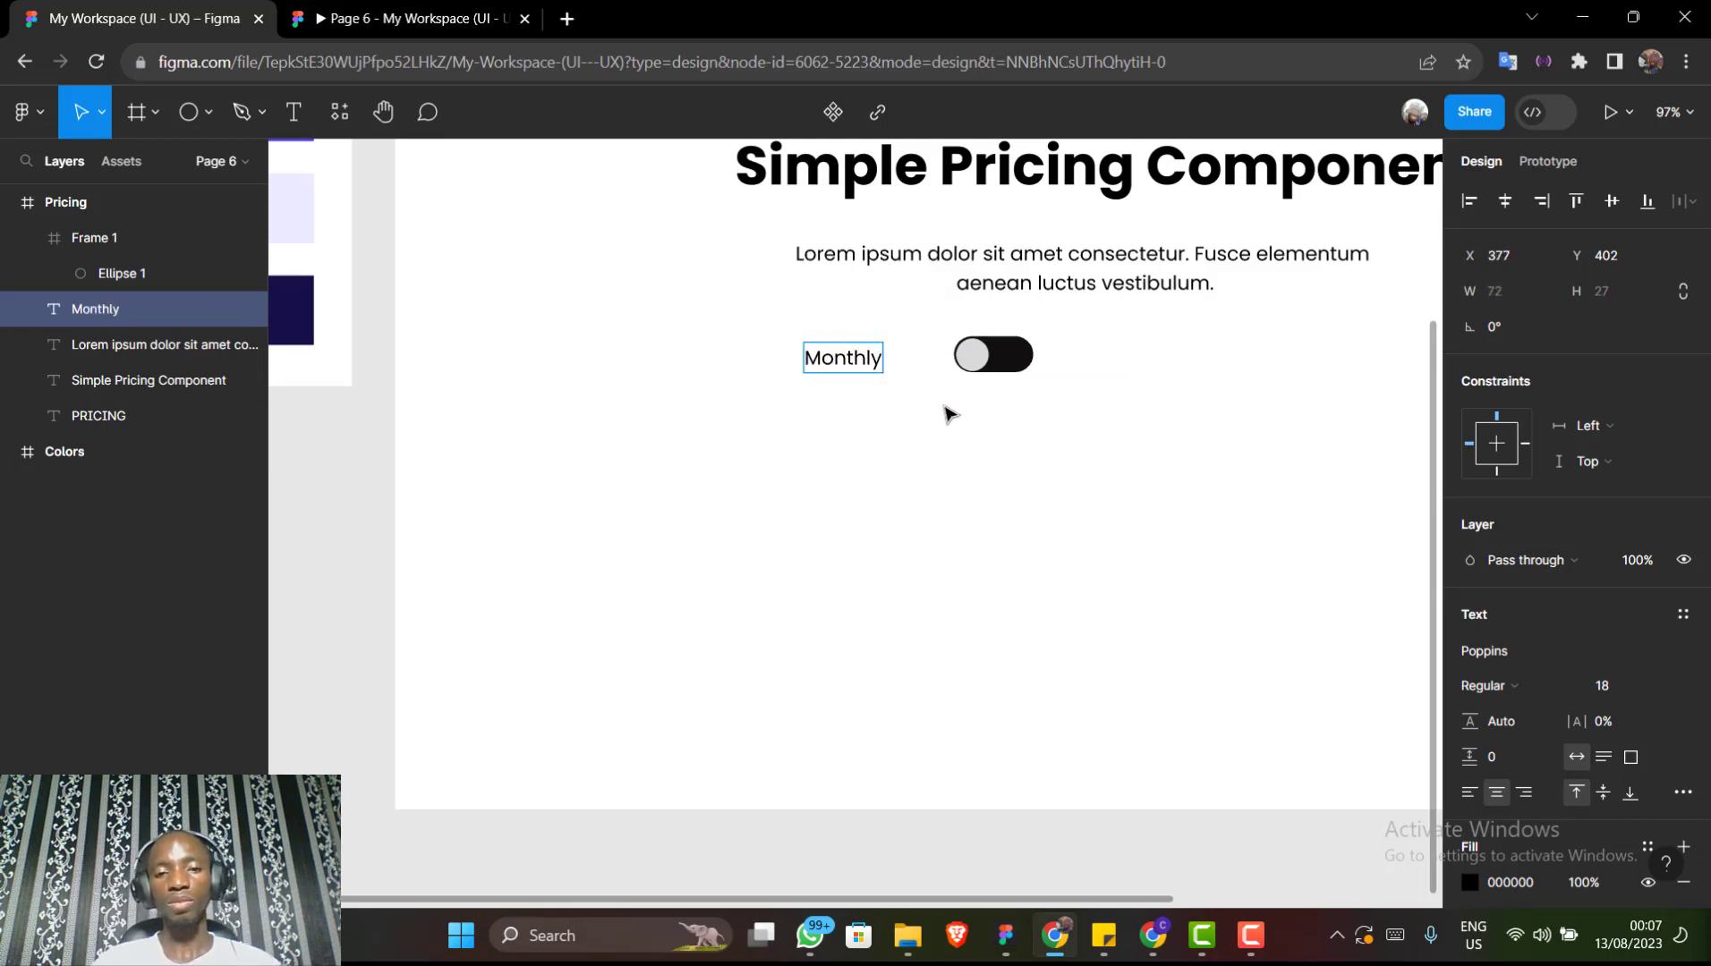
pyautogui.press('Escape')
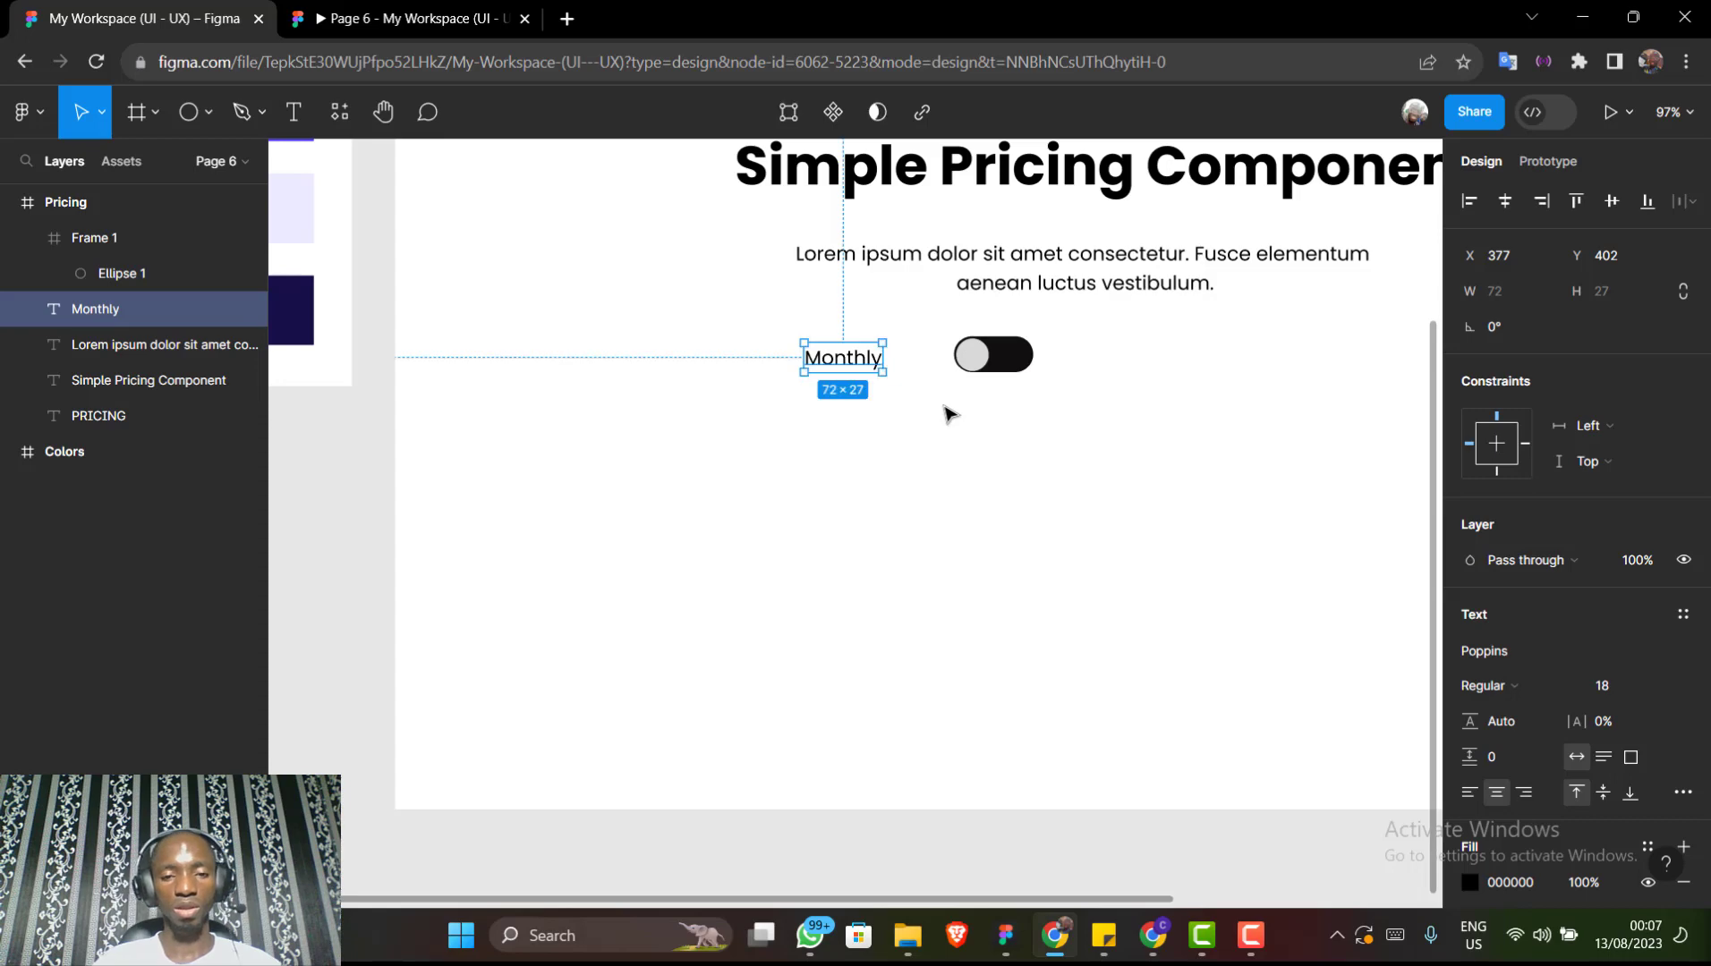
# Duplicate the Monthly label, place the copy on the other side of the toggle and change its text to "Annually"
pyautogui.hotkey('ctrl', 'd')
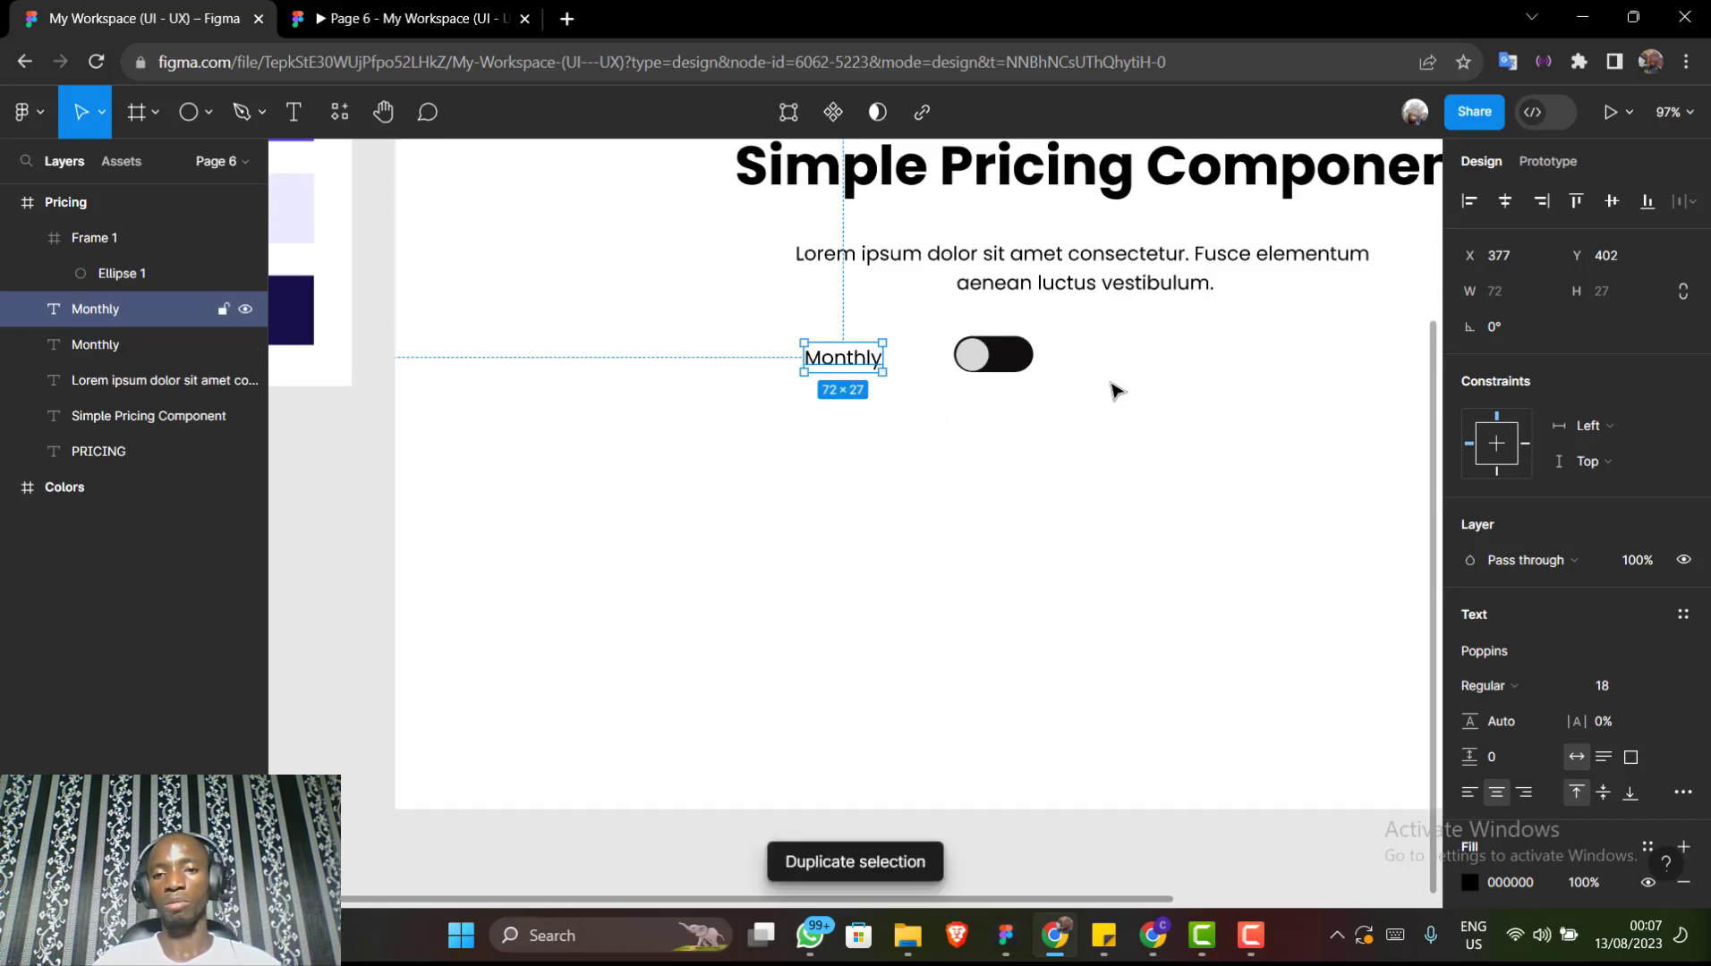
pyautogui.moveTo(856, 362); pyautogui.dragTo(1127, 358)
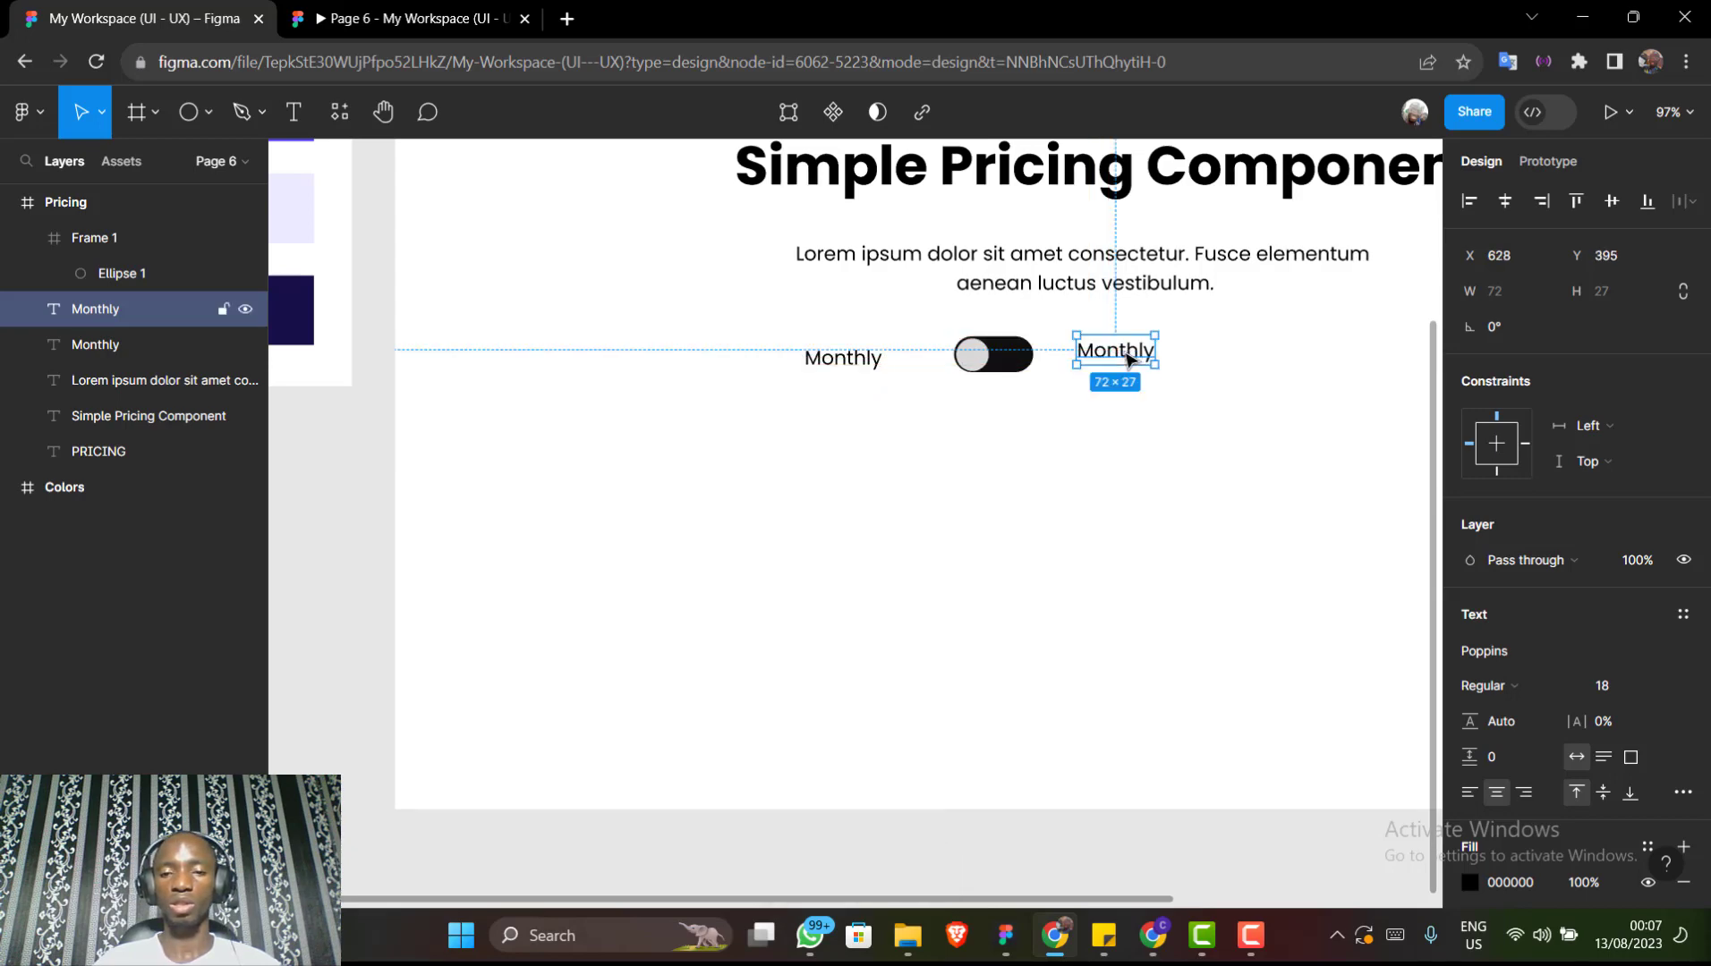
pyautogui.doubleClick(1126, 358)
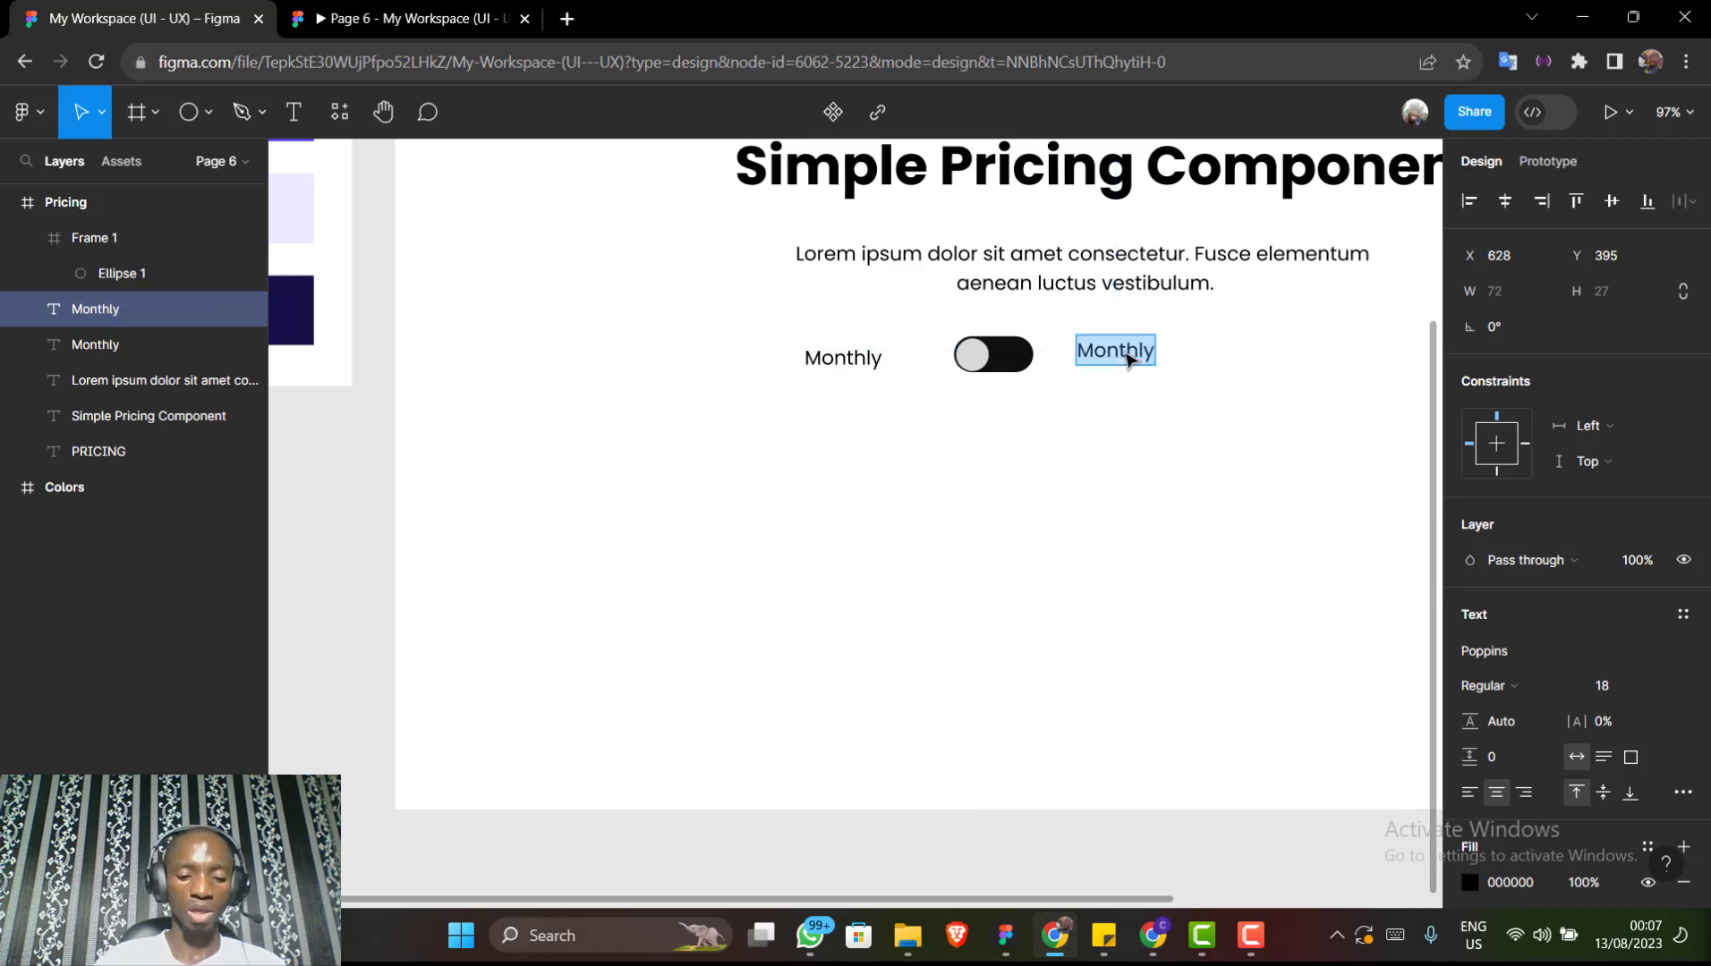
pyautogui.write('A')
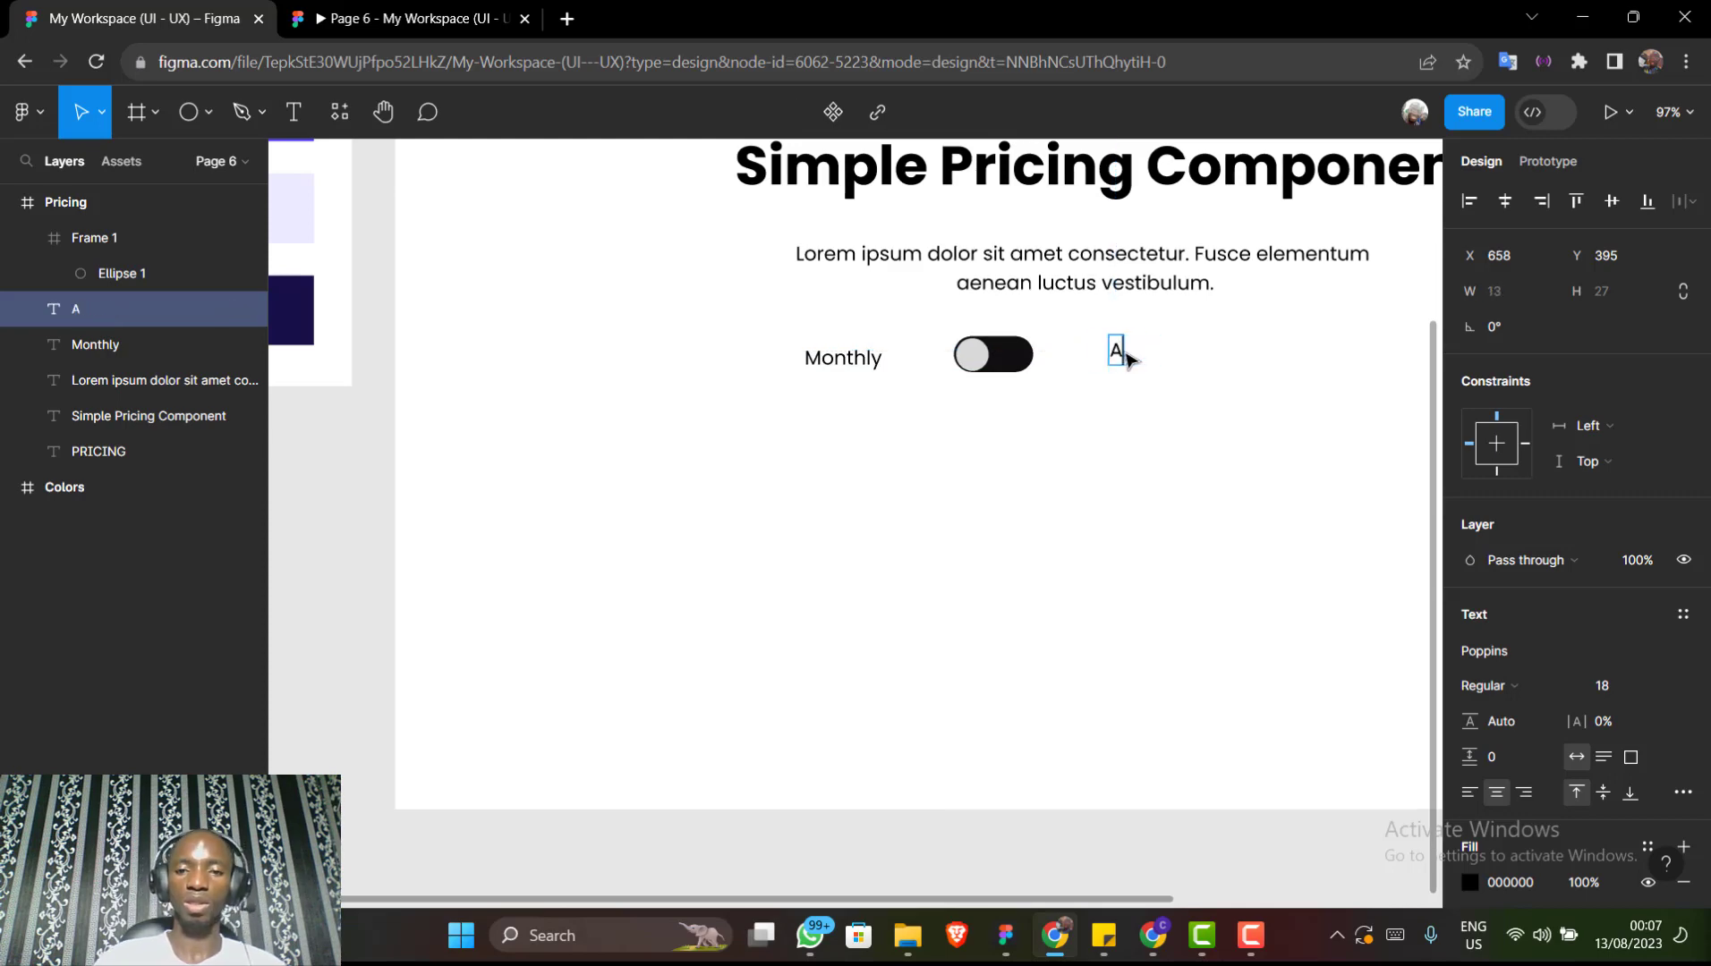
pyautogui.write('nnually')
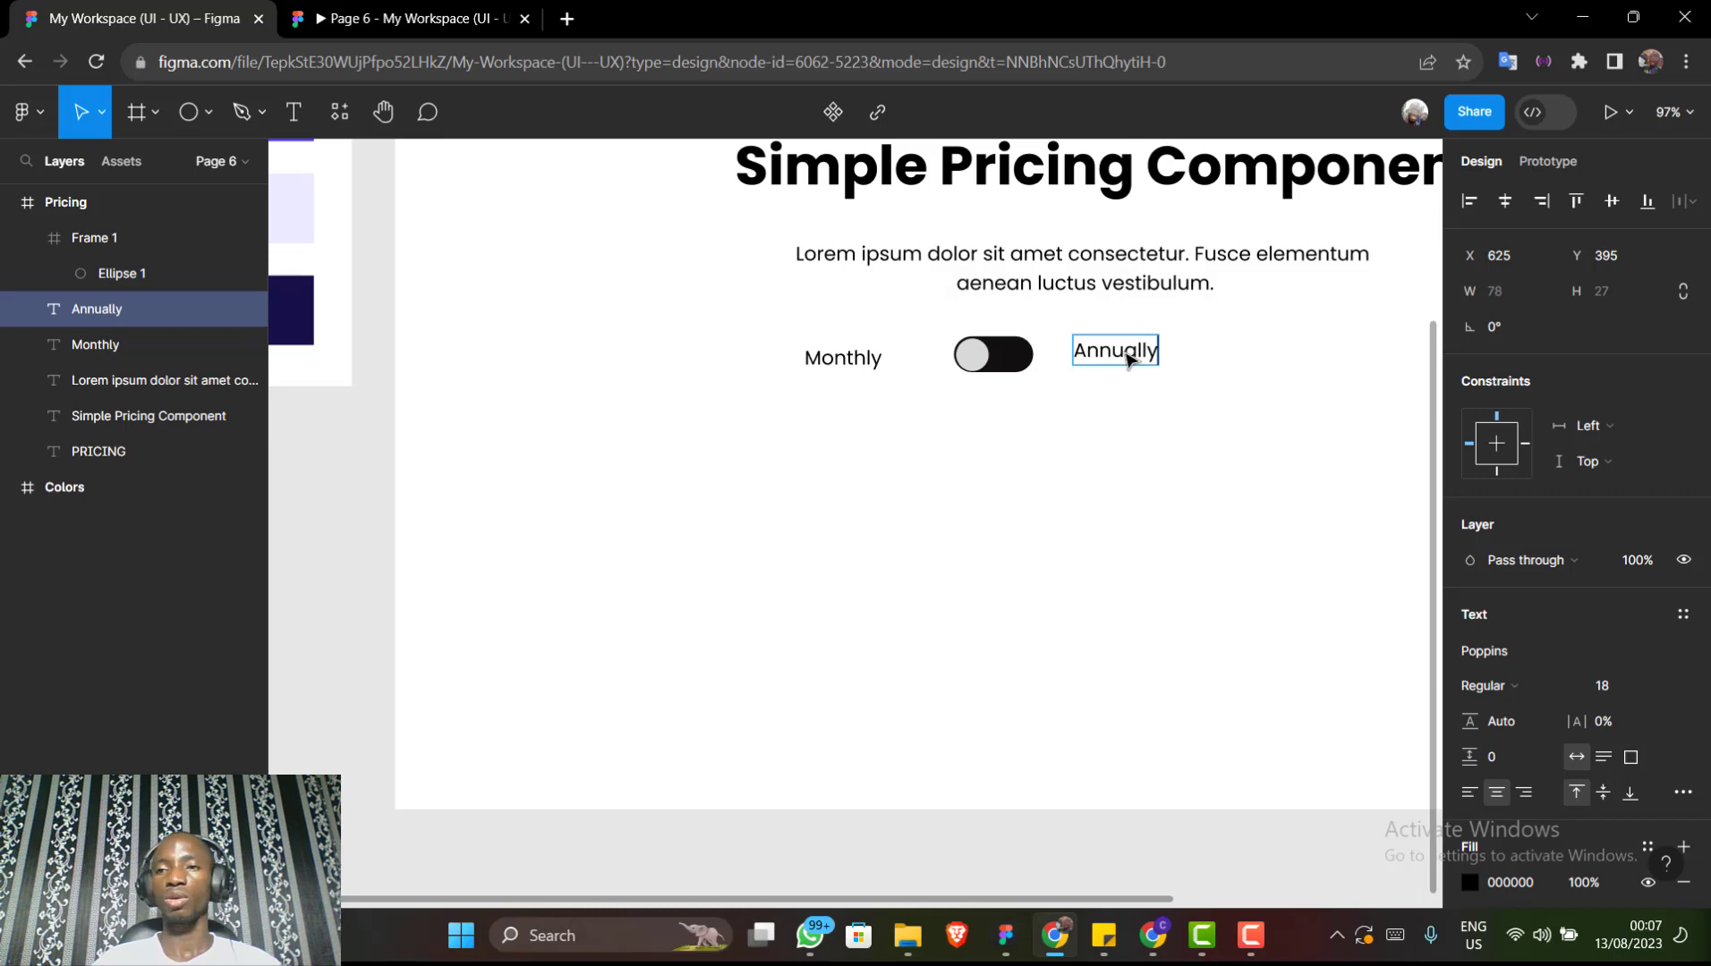
pyautogui.press('Escape')
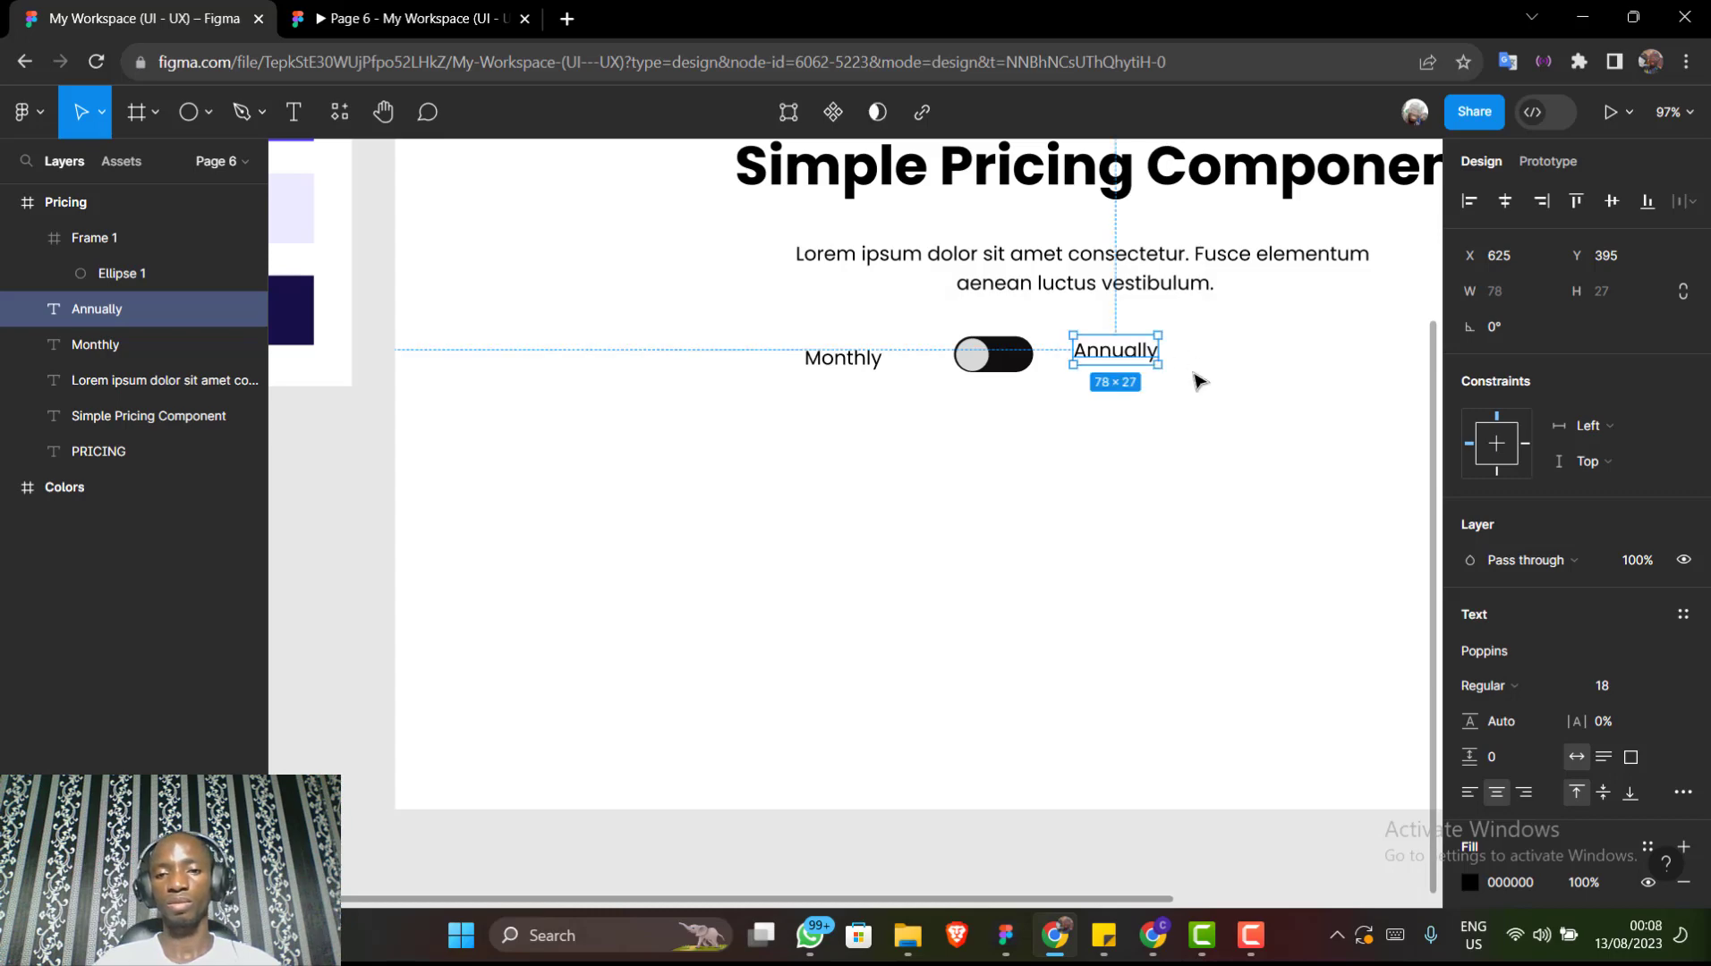
# Combine the Monthly label, toggle and Annually label in a horizontal auto layout frame with a spacing of 22
pyautogui.keyDown('shift'); pyautogui.click(970, 369); pyautogui.keyUp('shift')
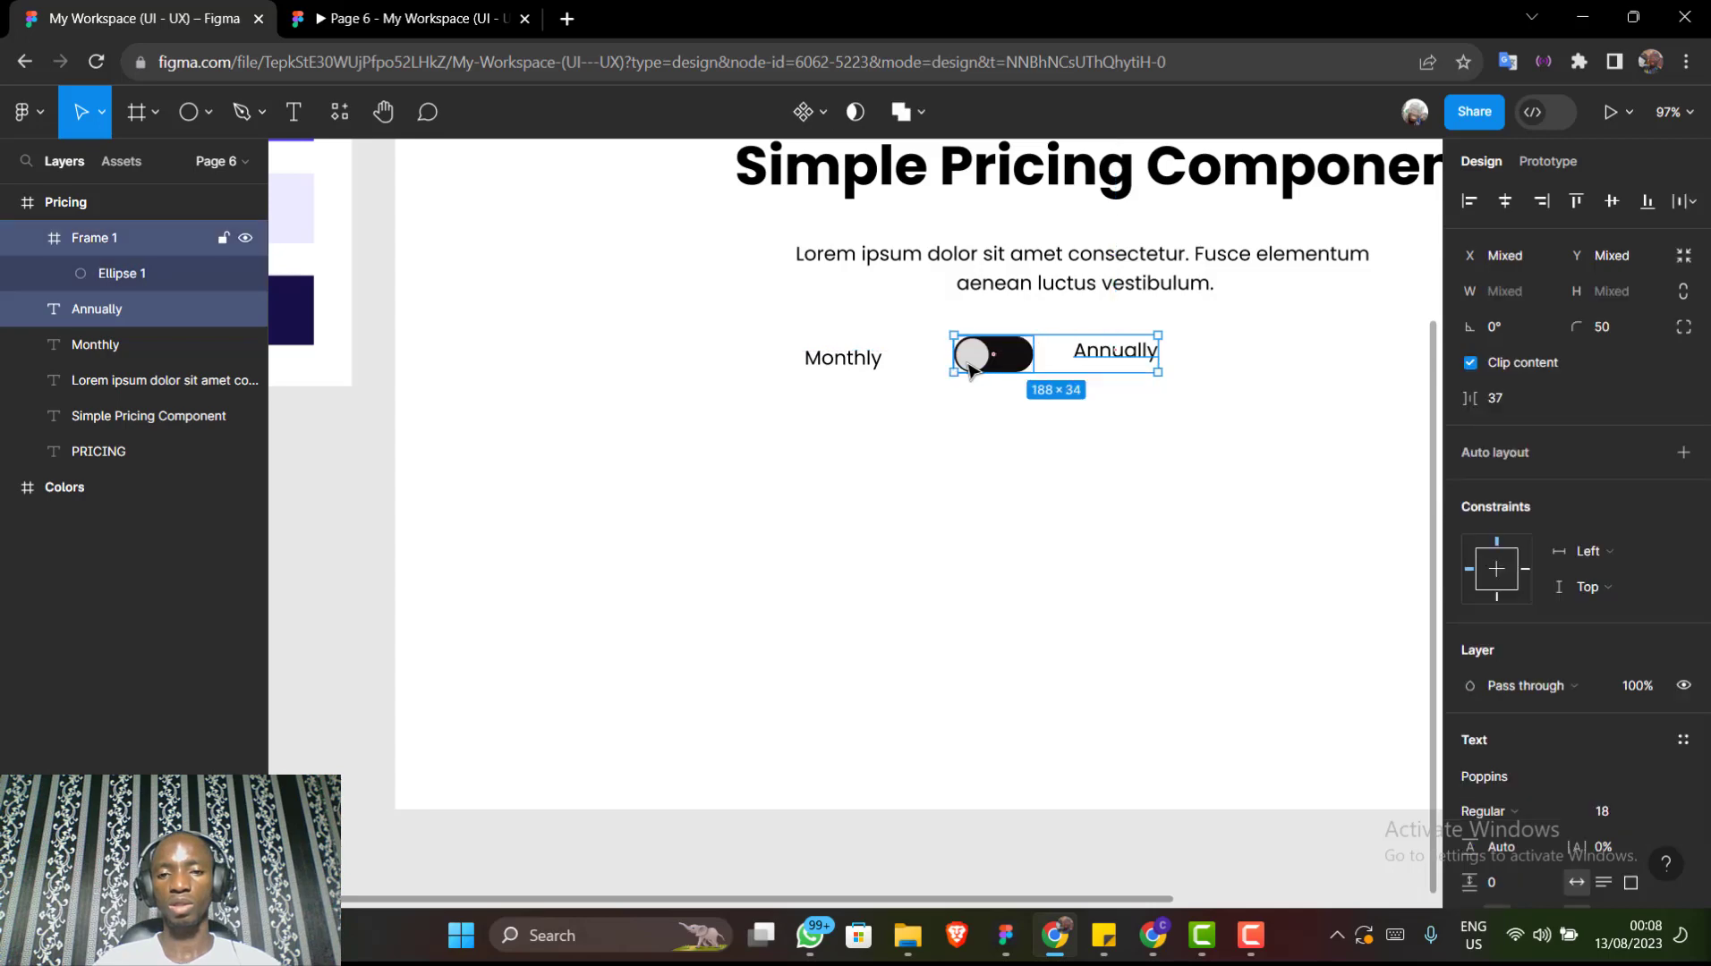
pyautogui.keyDown('shift'); pyautogui.click(856, 362); pyautogui.keyUp('shift')
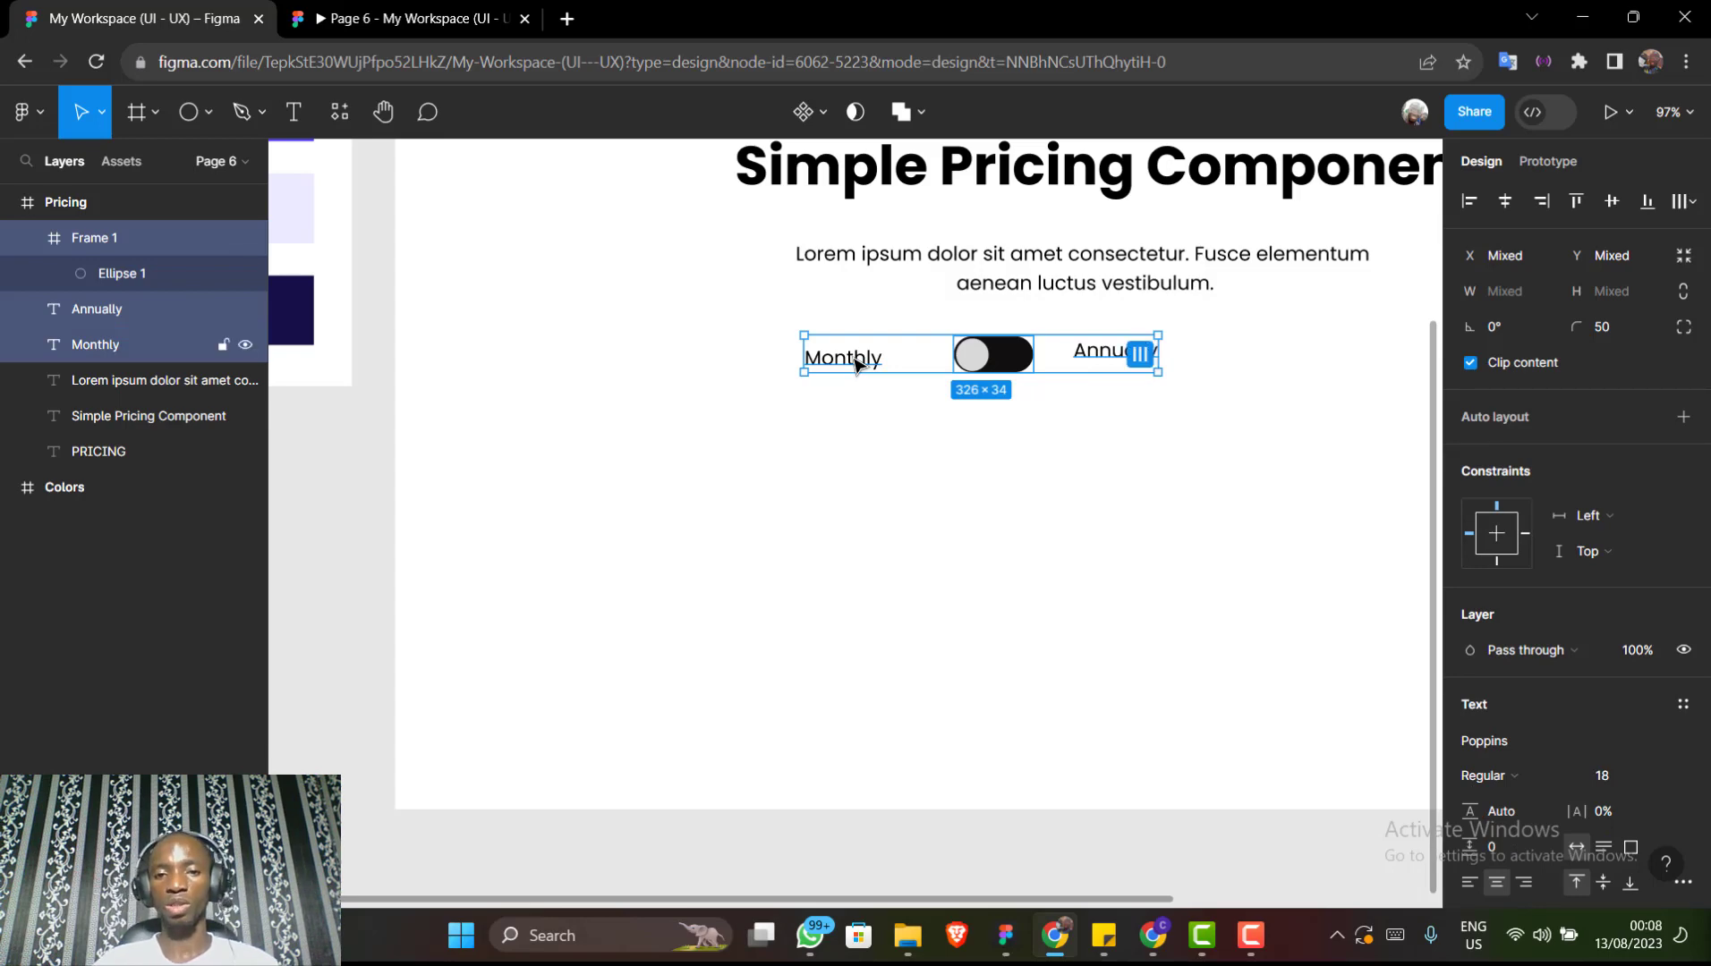
pyautogui.hotkey('shift', 'a')
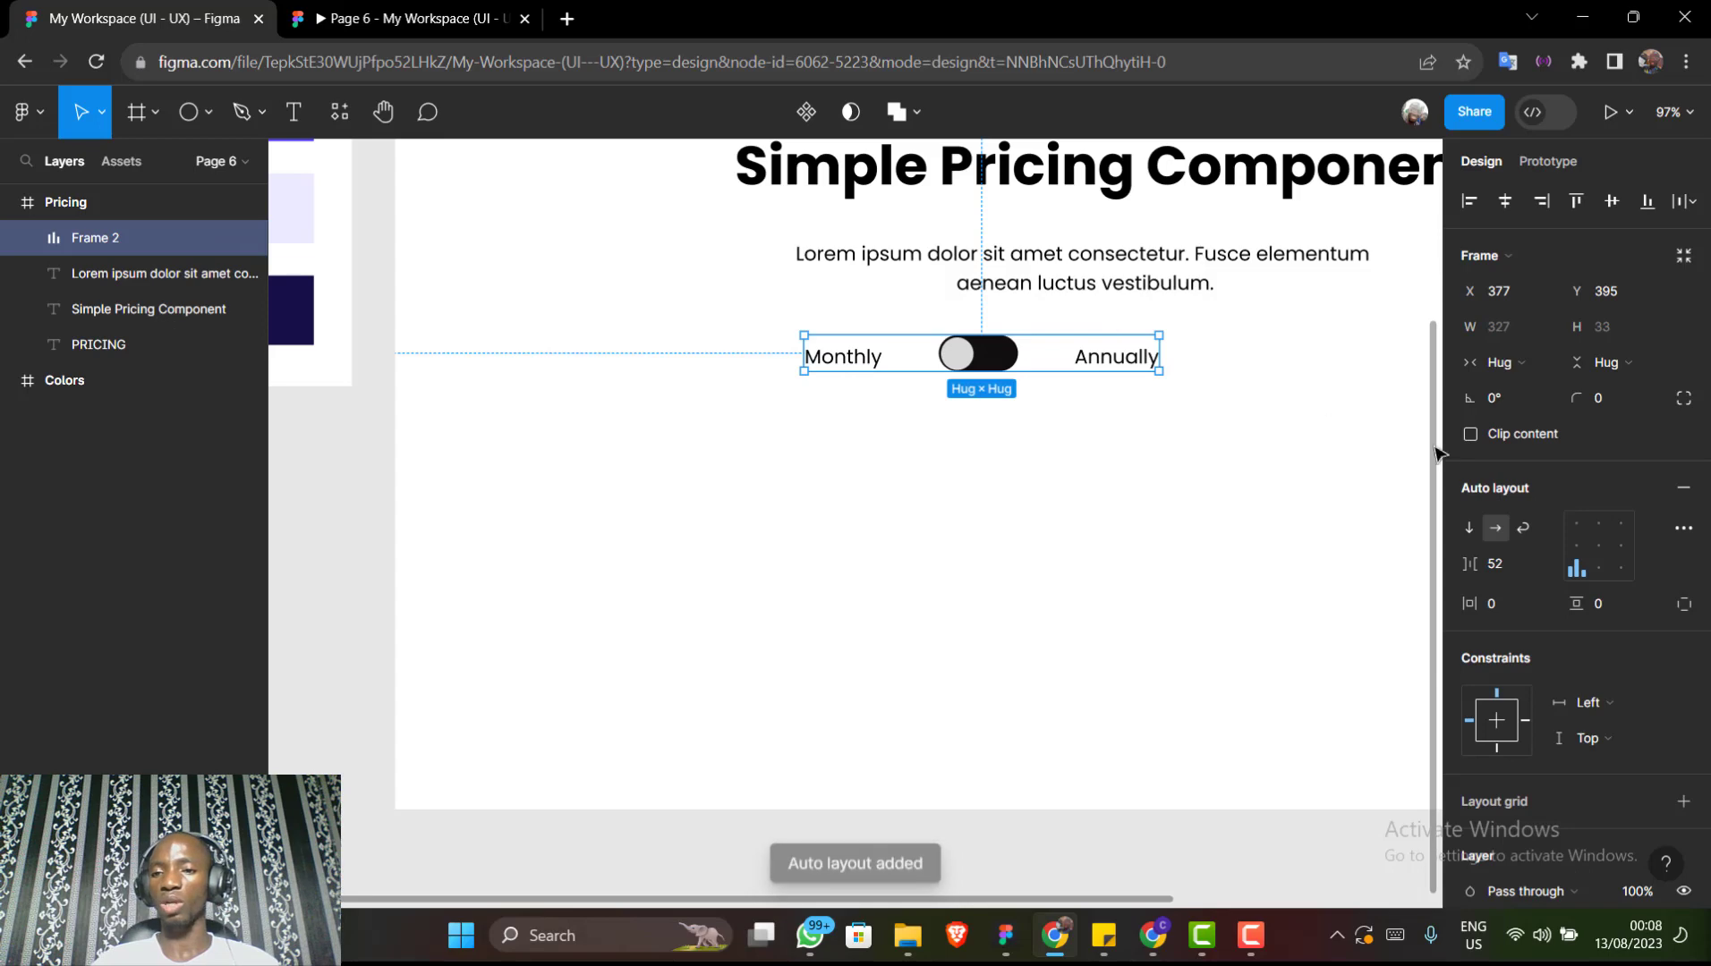
pyautogui.click(1505, 565)
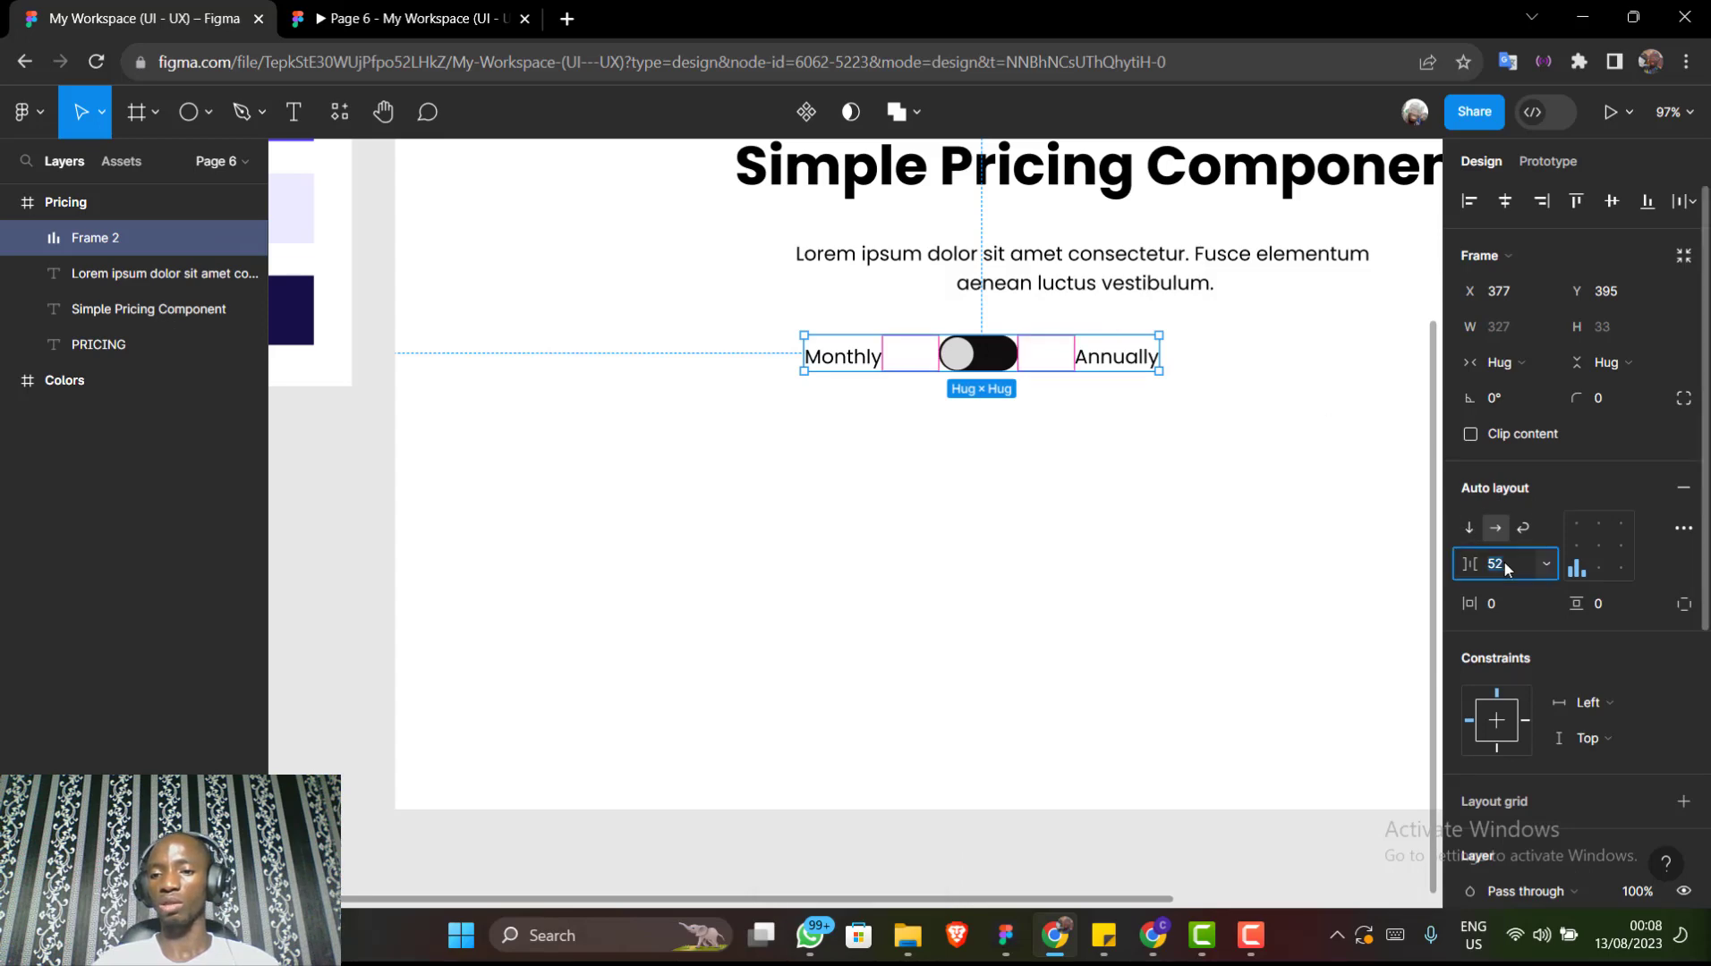
pyautogui.write('22')
pyautogui.press('Return')
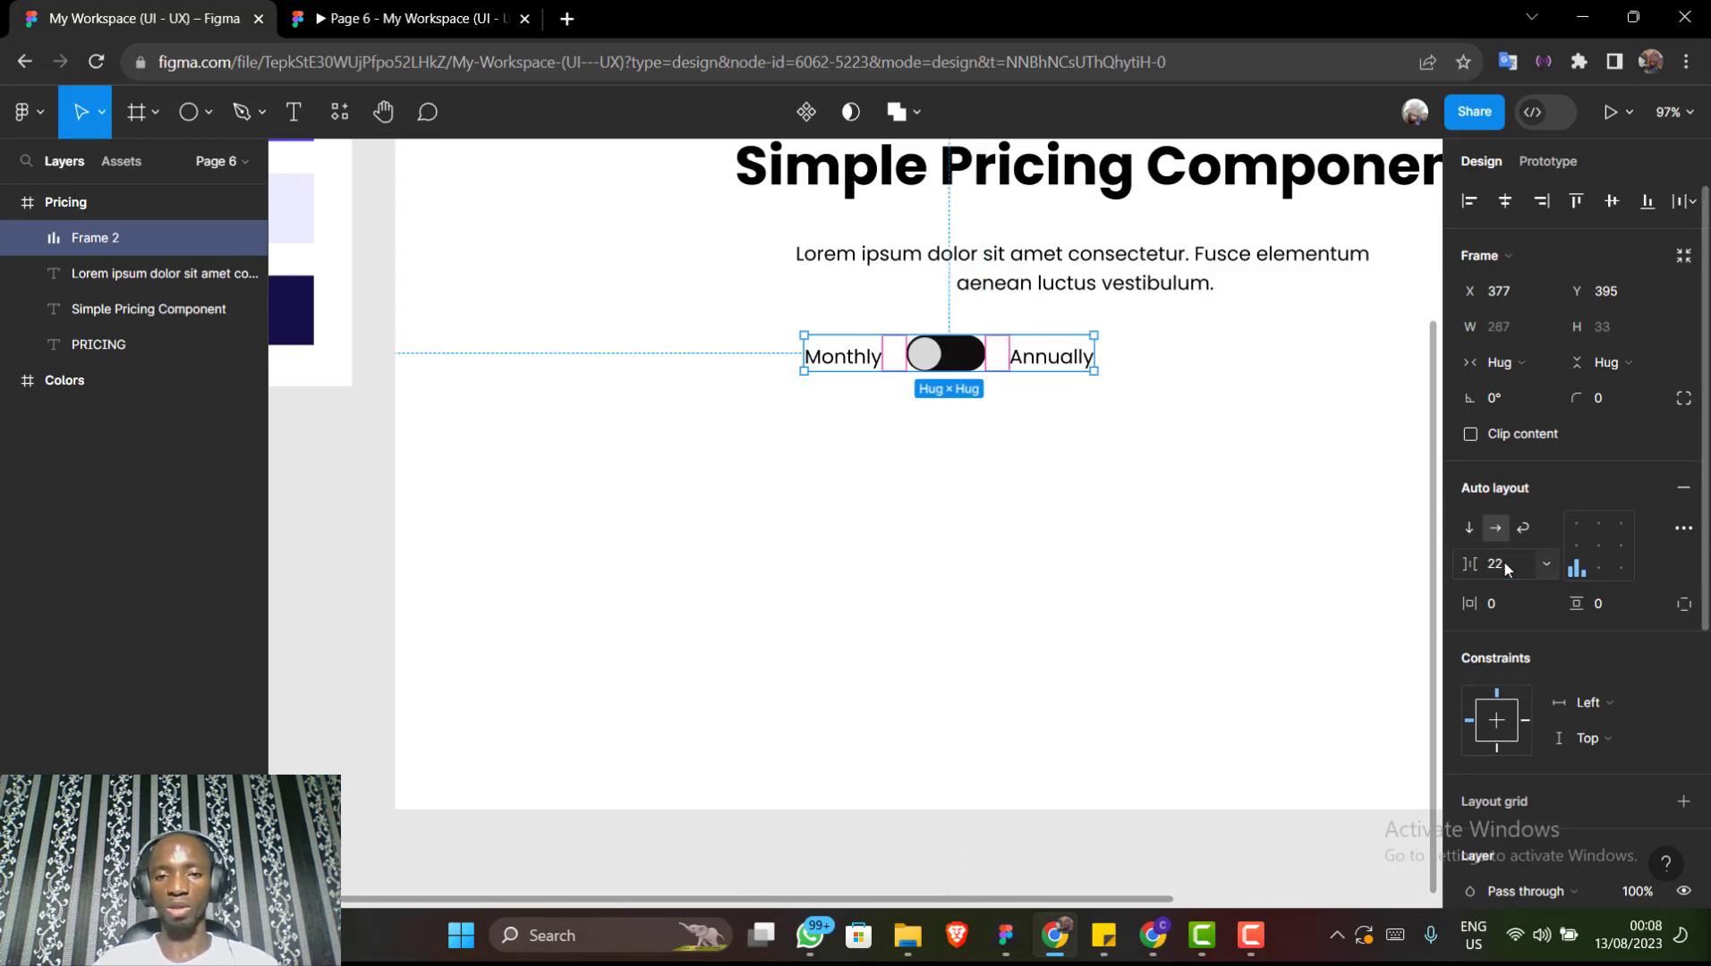
pyautogui.click(1087, 446)
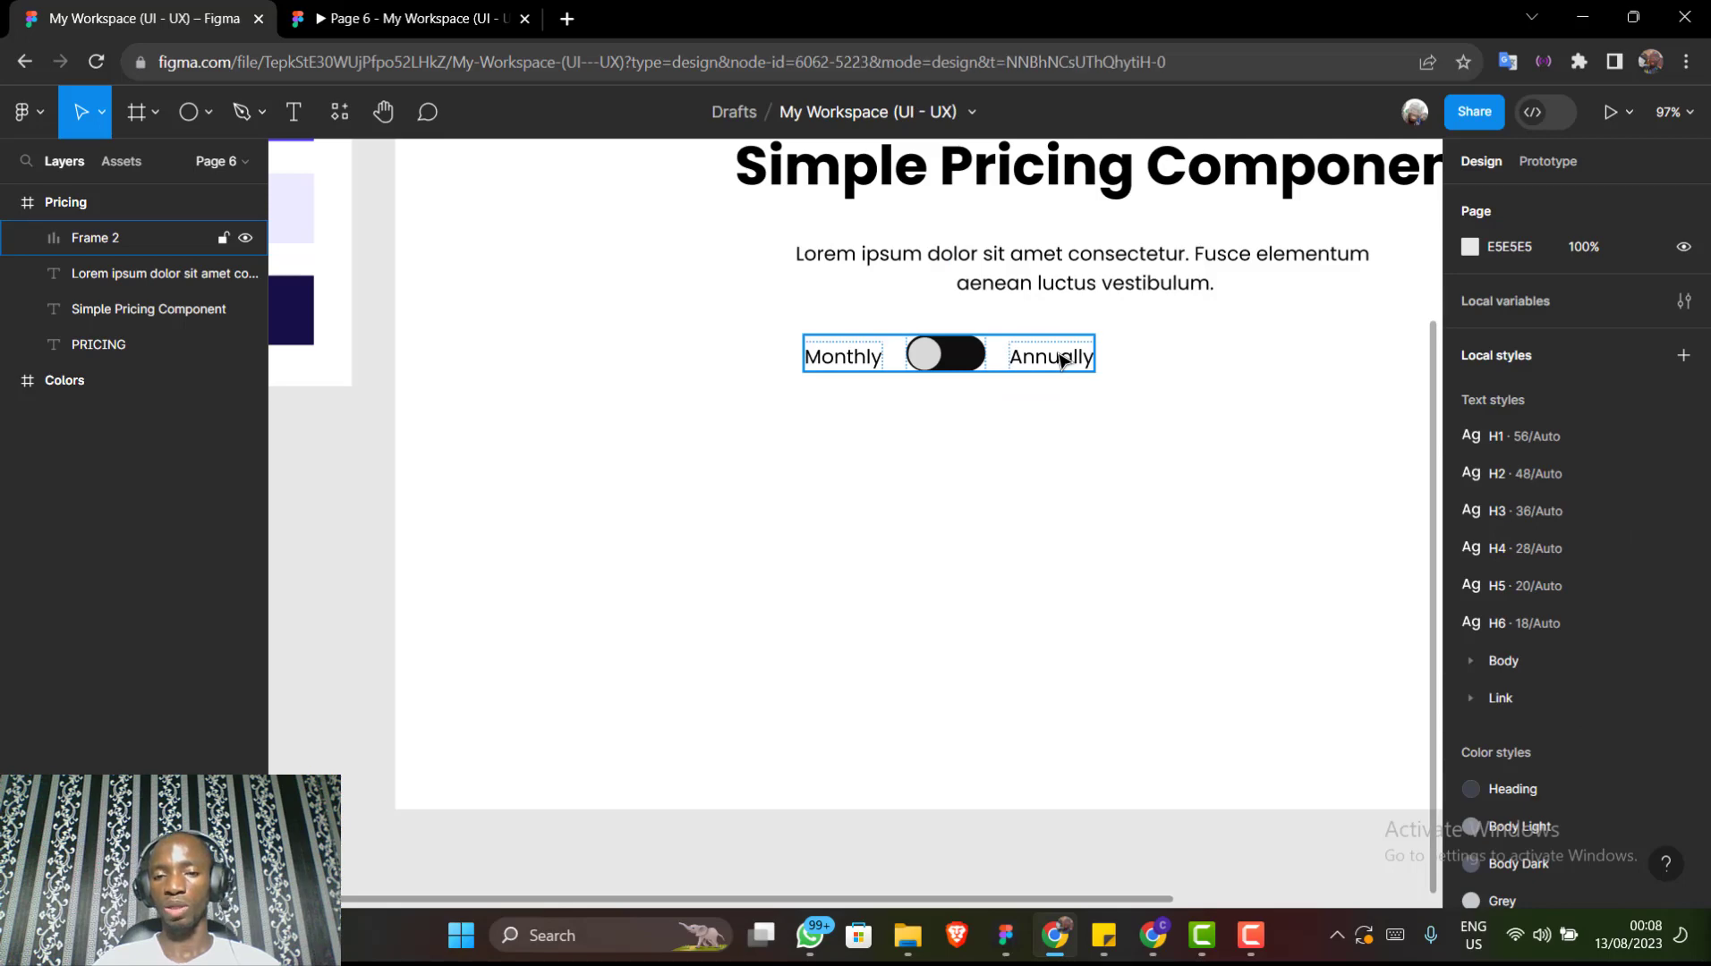
# Align the toggle row's items to the centre and centre the row horizontally in the Pricing frame
pyautogui.click(1060, 359)
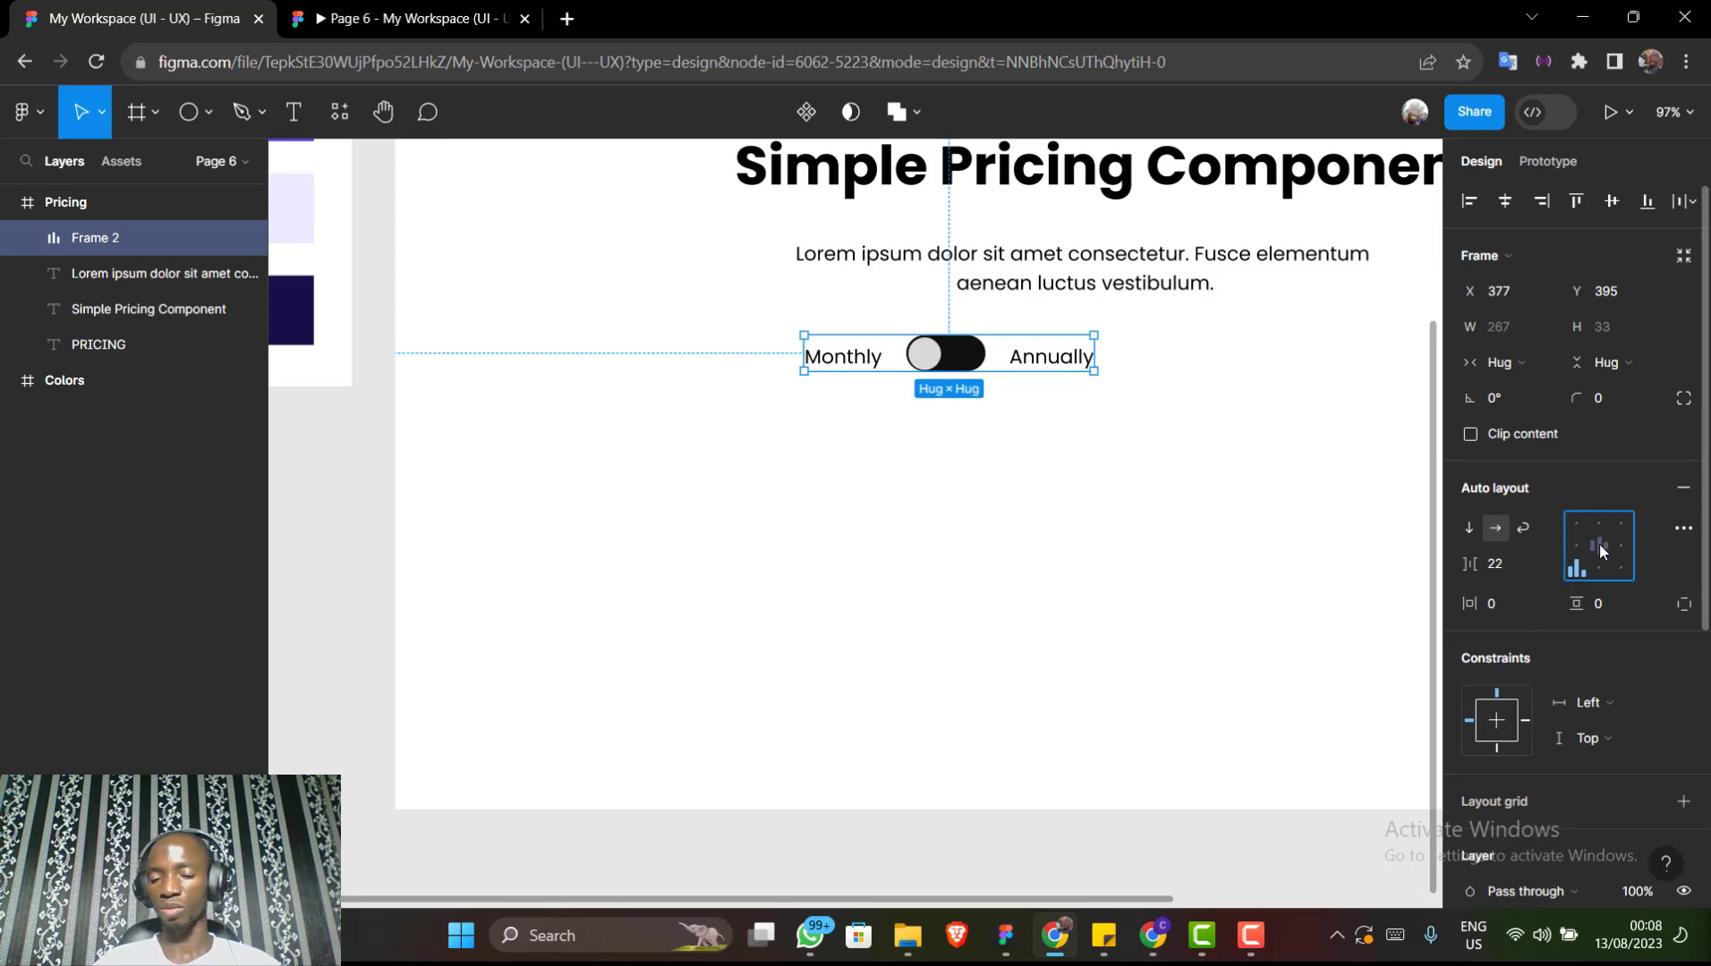
pyautogui.press('Return')
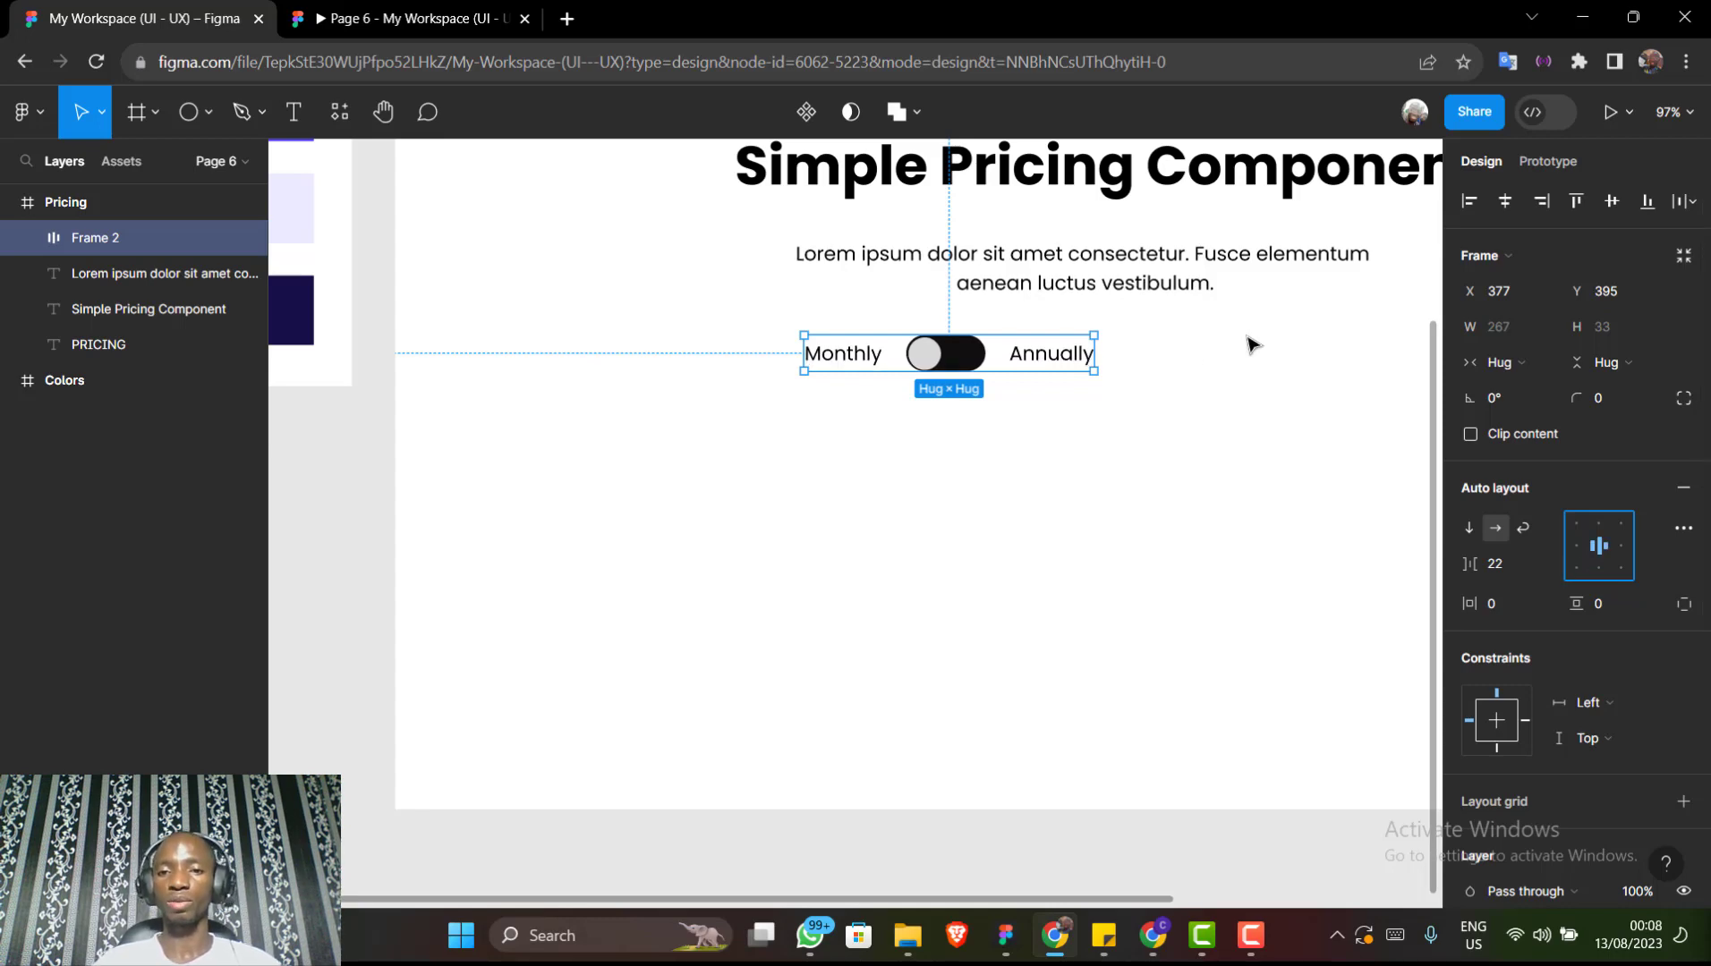
pyautogui.click(1509, 201)
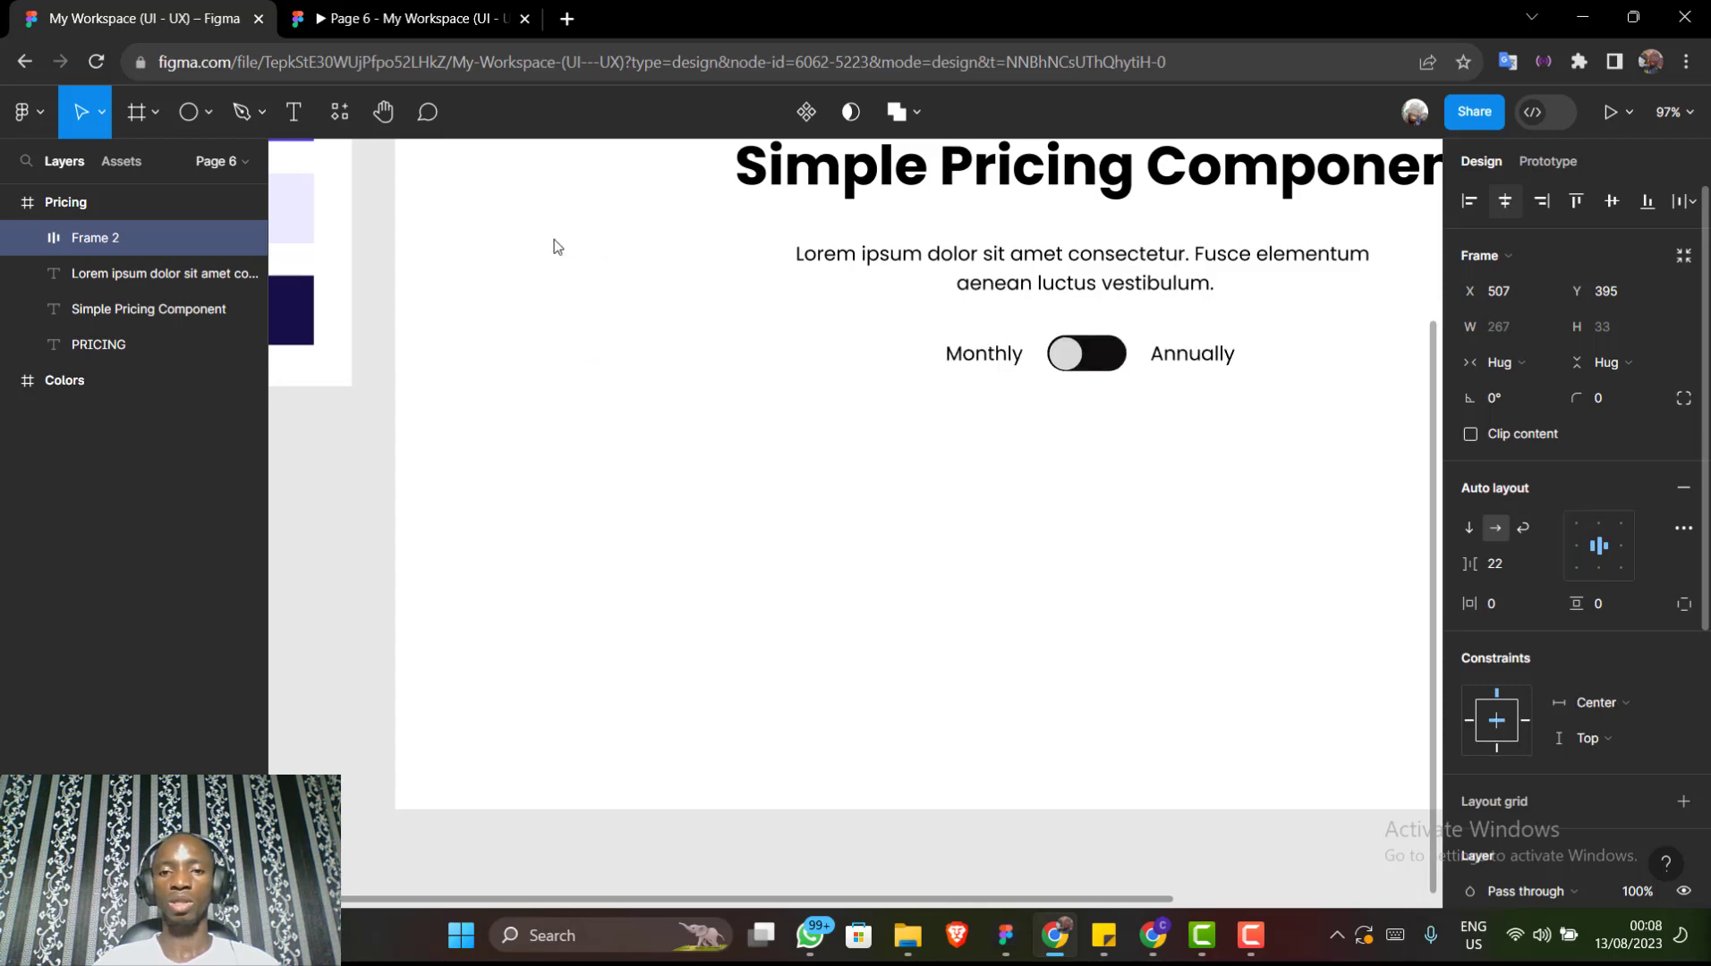
# Rename the toggle row's auto layout frame to "Switch"
pyautogui.doubleClick(105, 238)
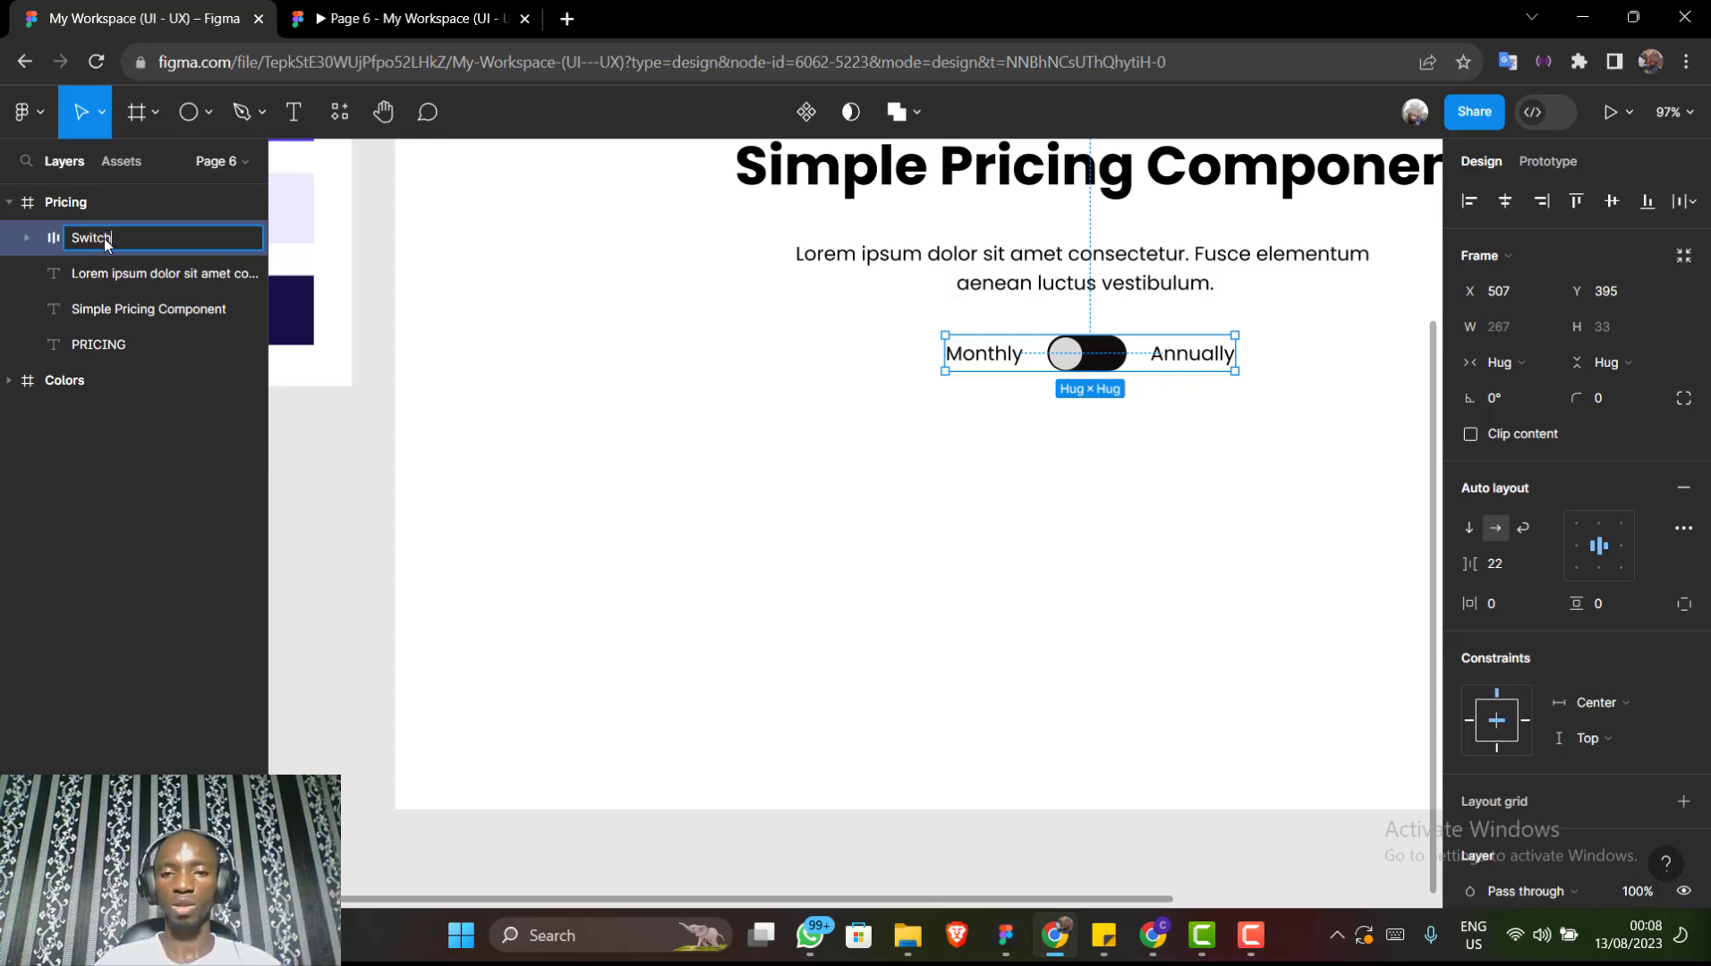
pyautogui.press('Return')
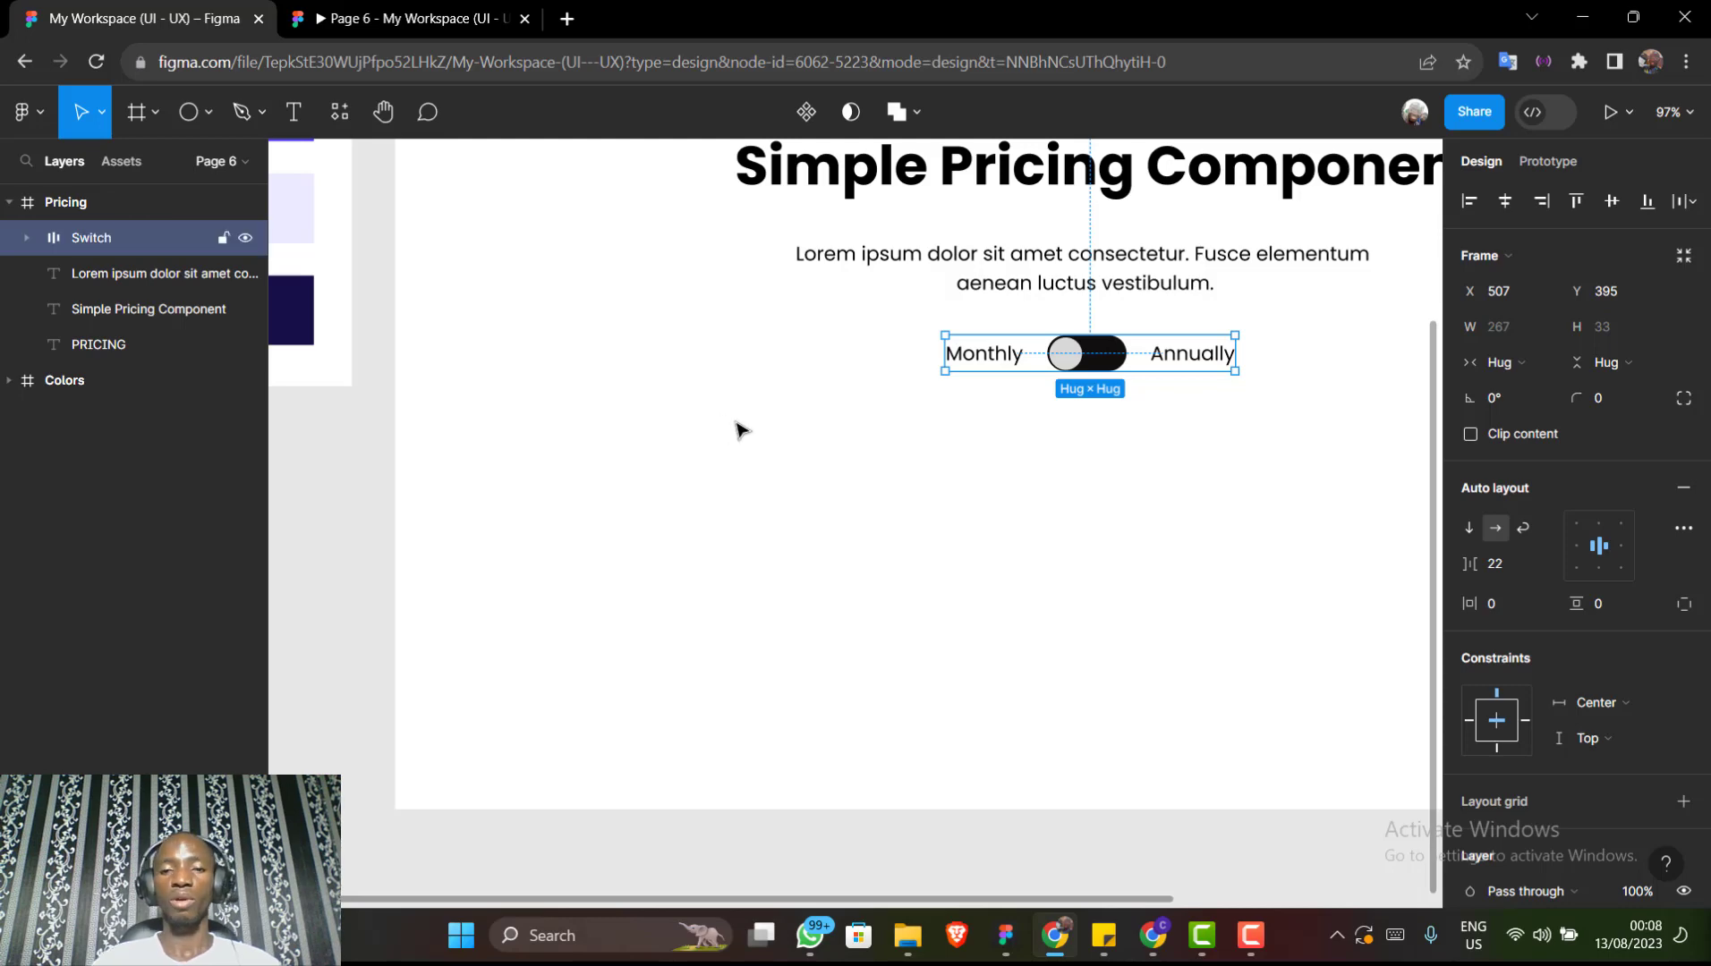
pyautogui.click(984, 495)
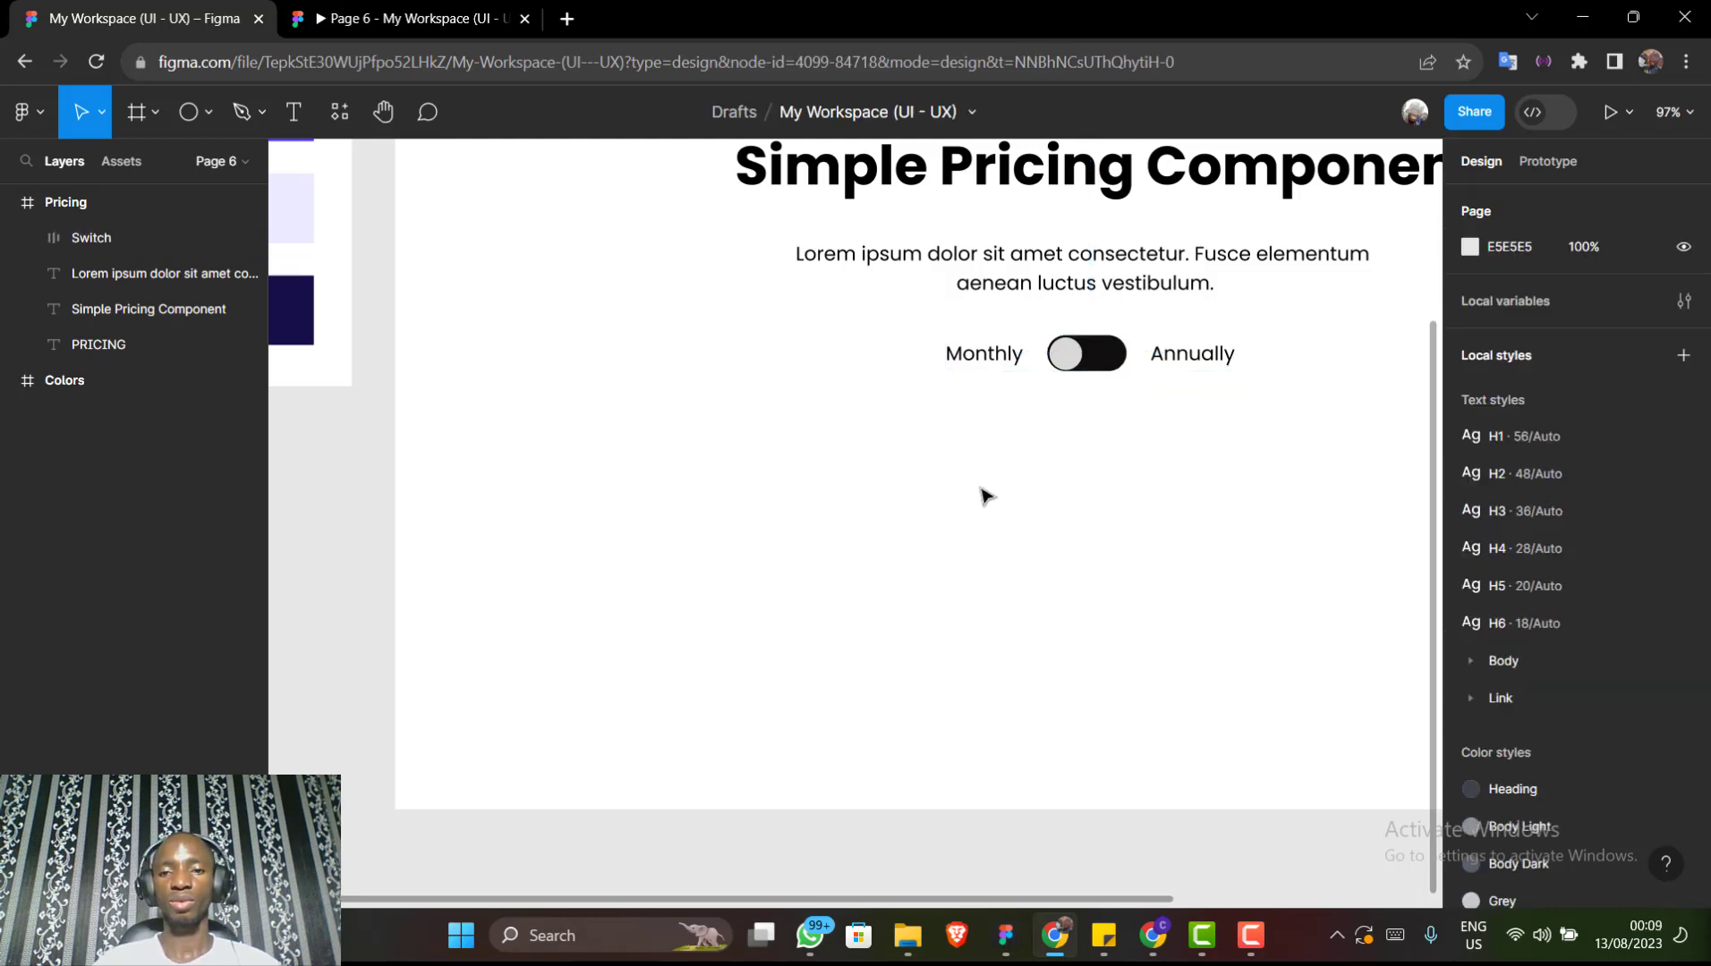
# Check the page in the prototype preview and return to the whole Pricing frame in the design file
pyautogui.hscroll(5, 984, 495)
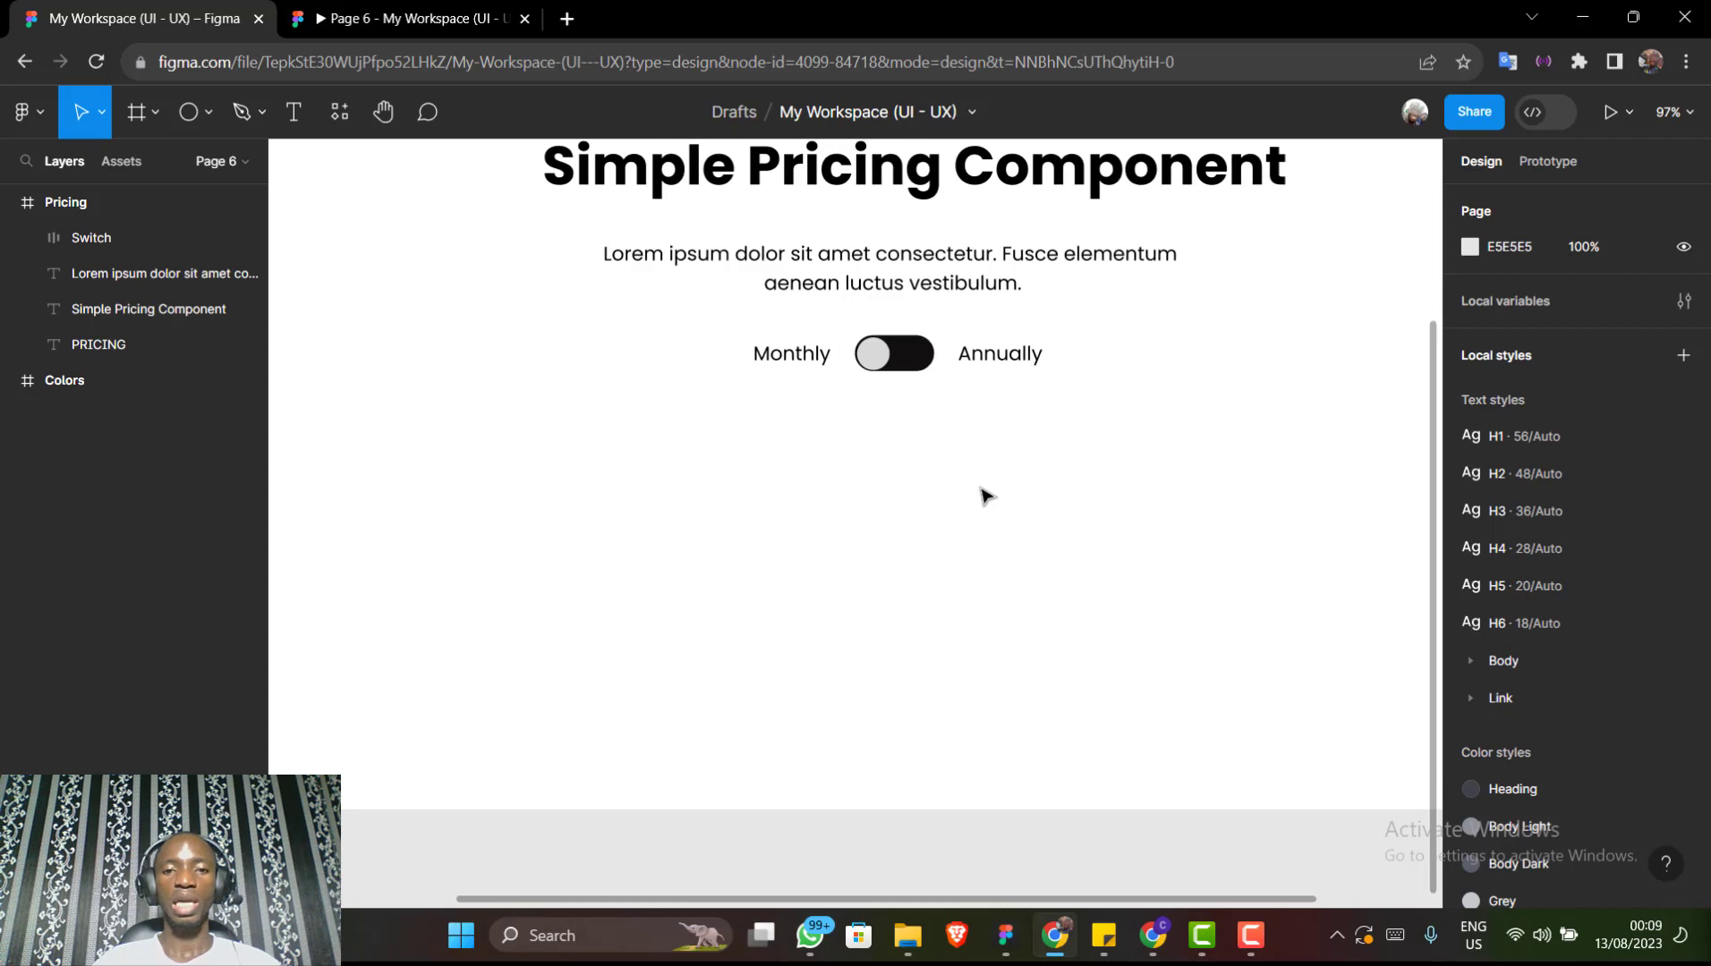
pyautogui.scroll(2, 985, 494)
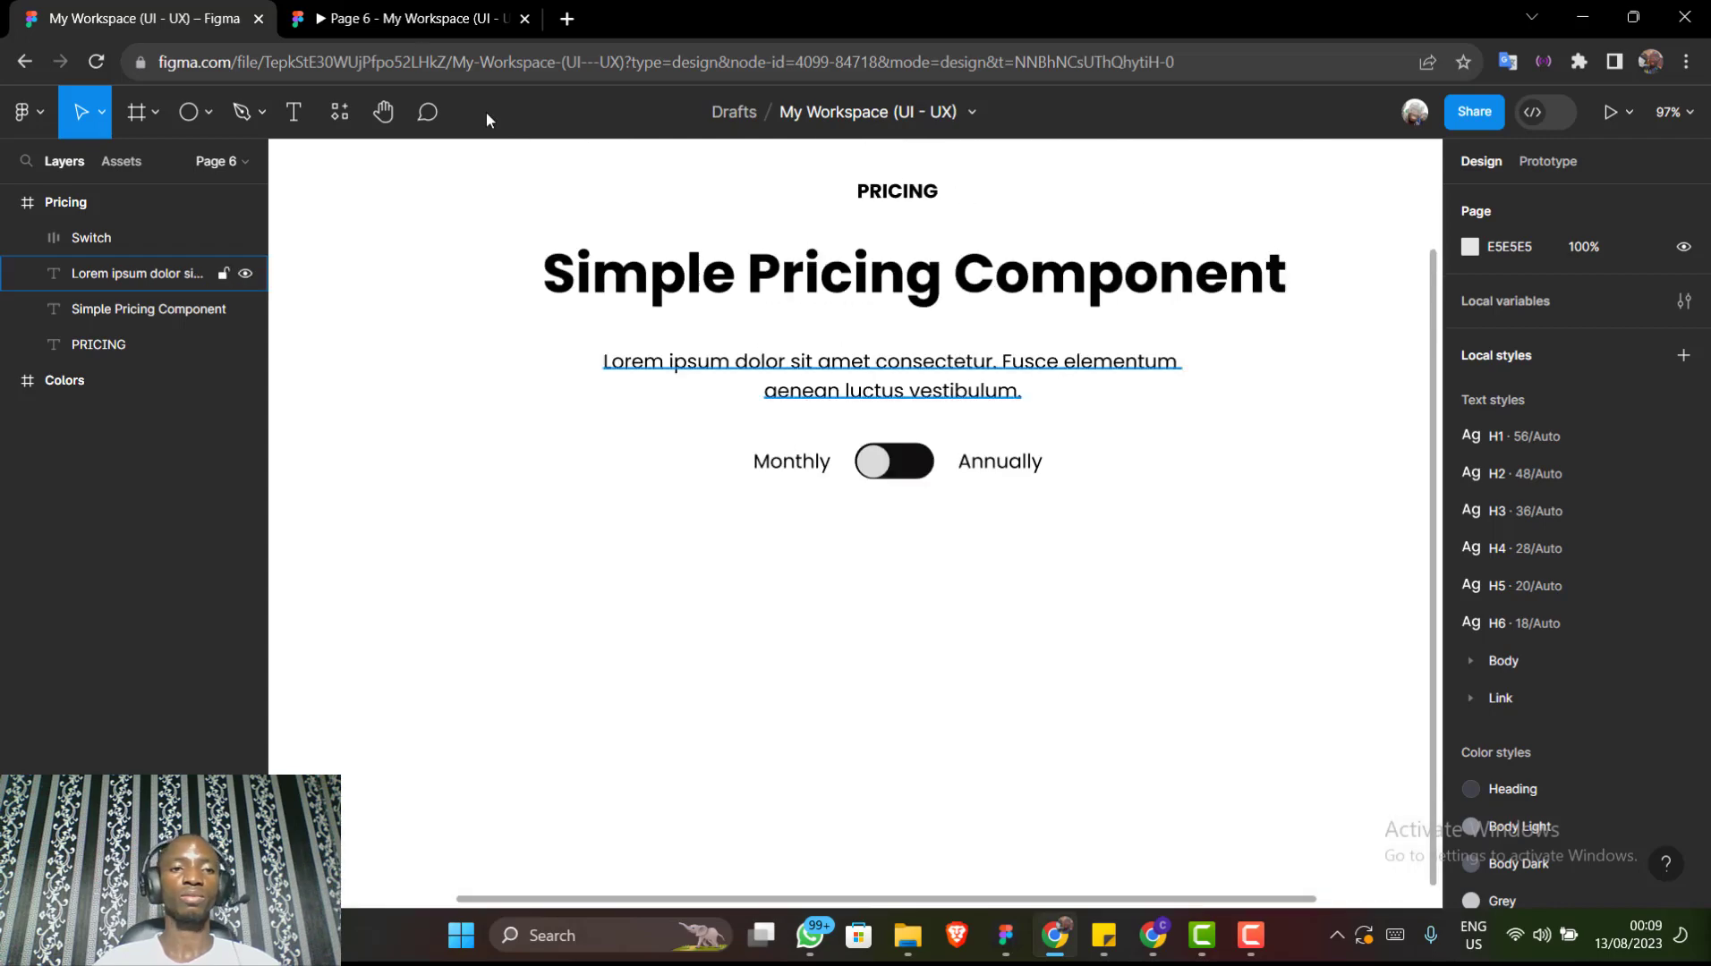
pyautogui.click(393, 19)
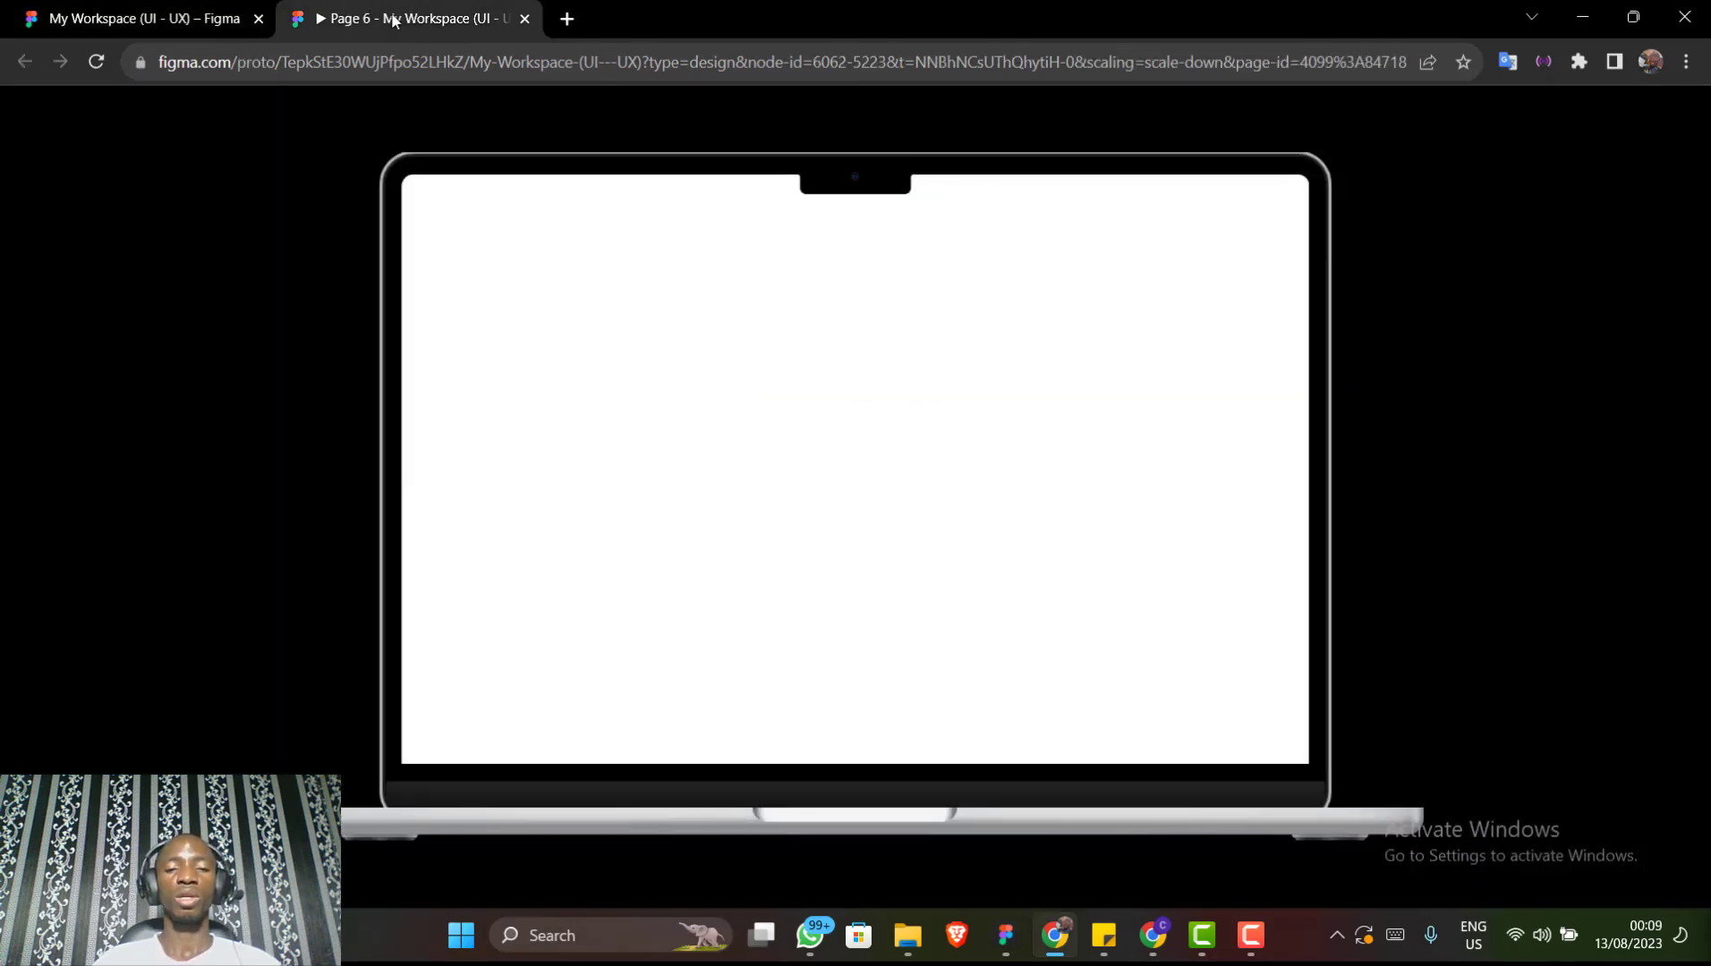
pyautogui.click(151, 15)
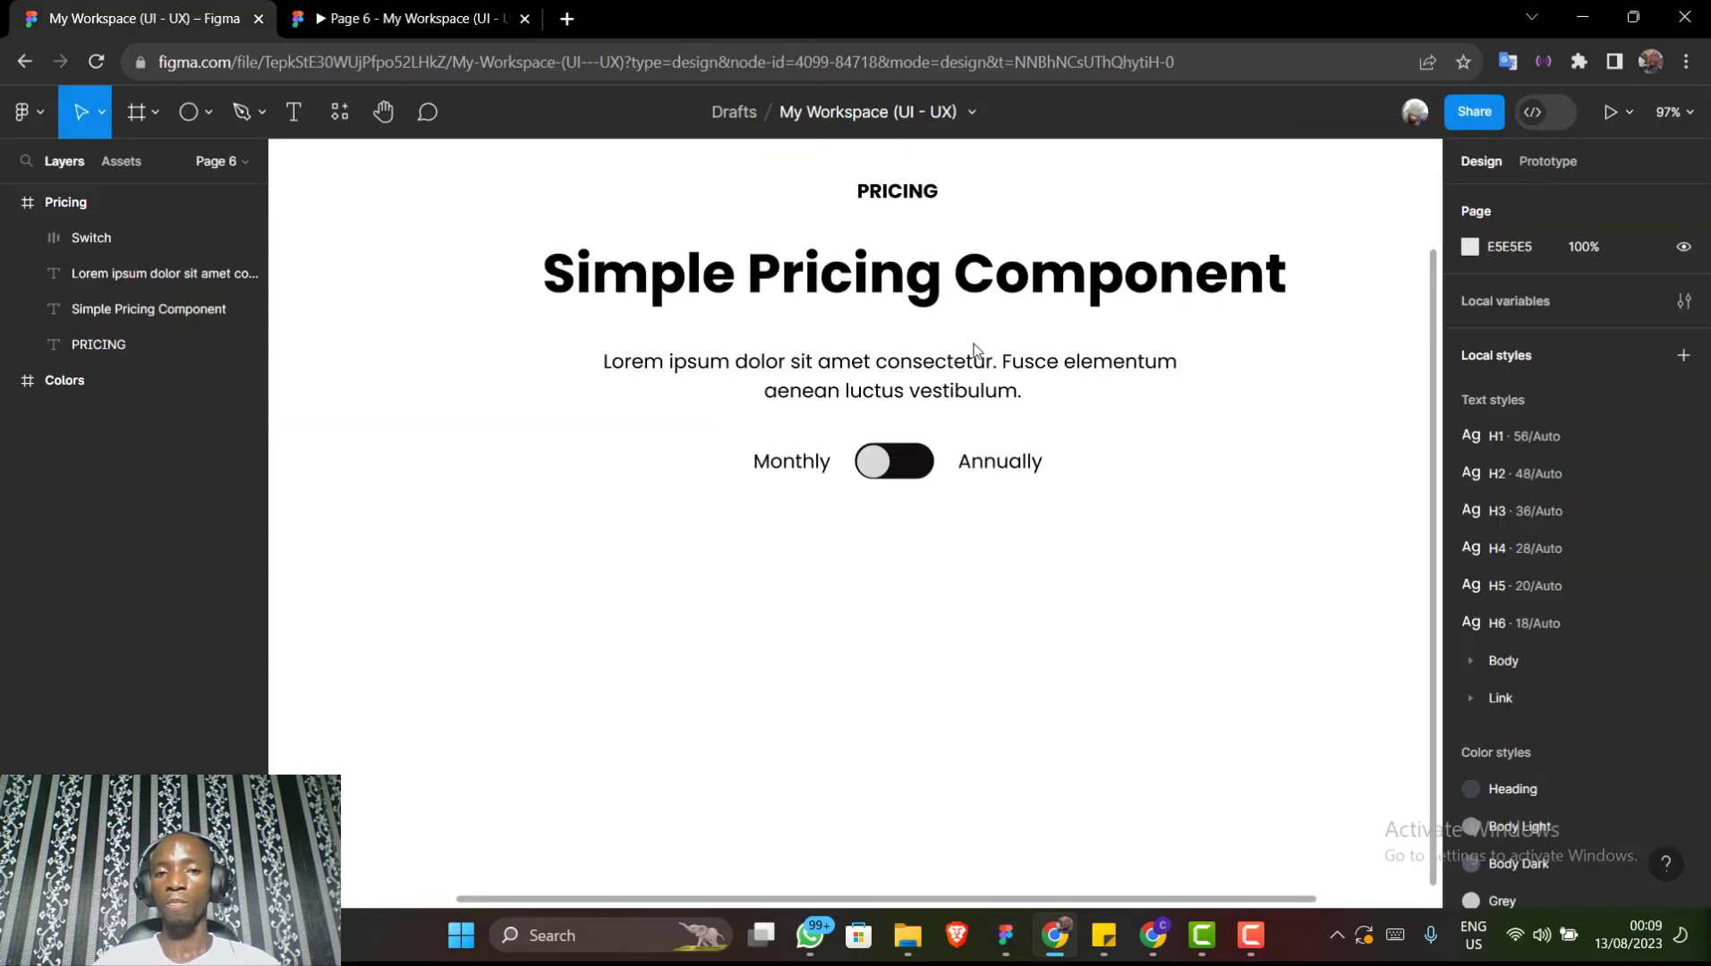
pyautogui.scroll(-3, 974, 349)
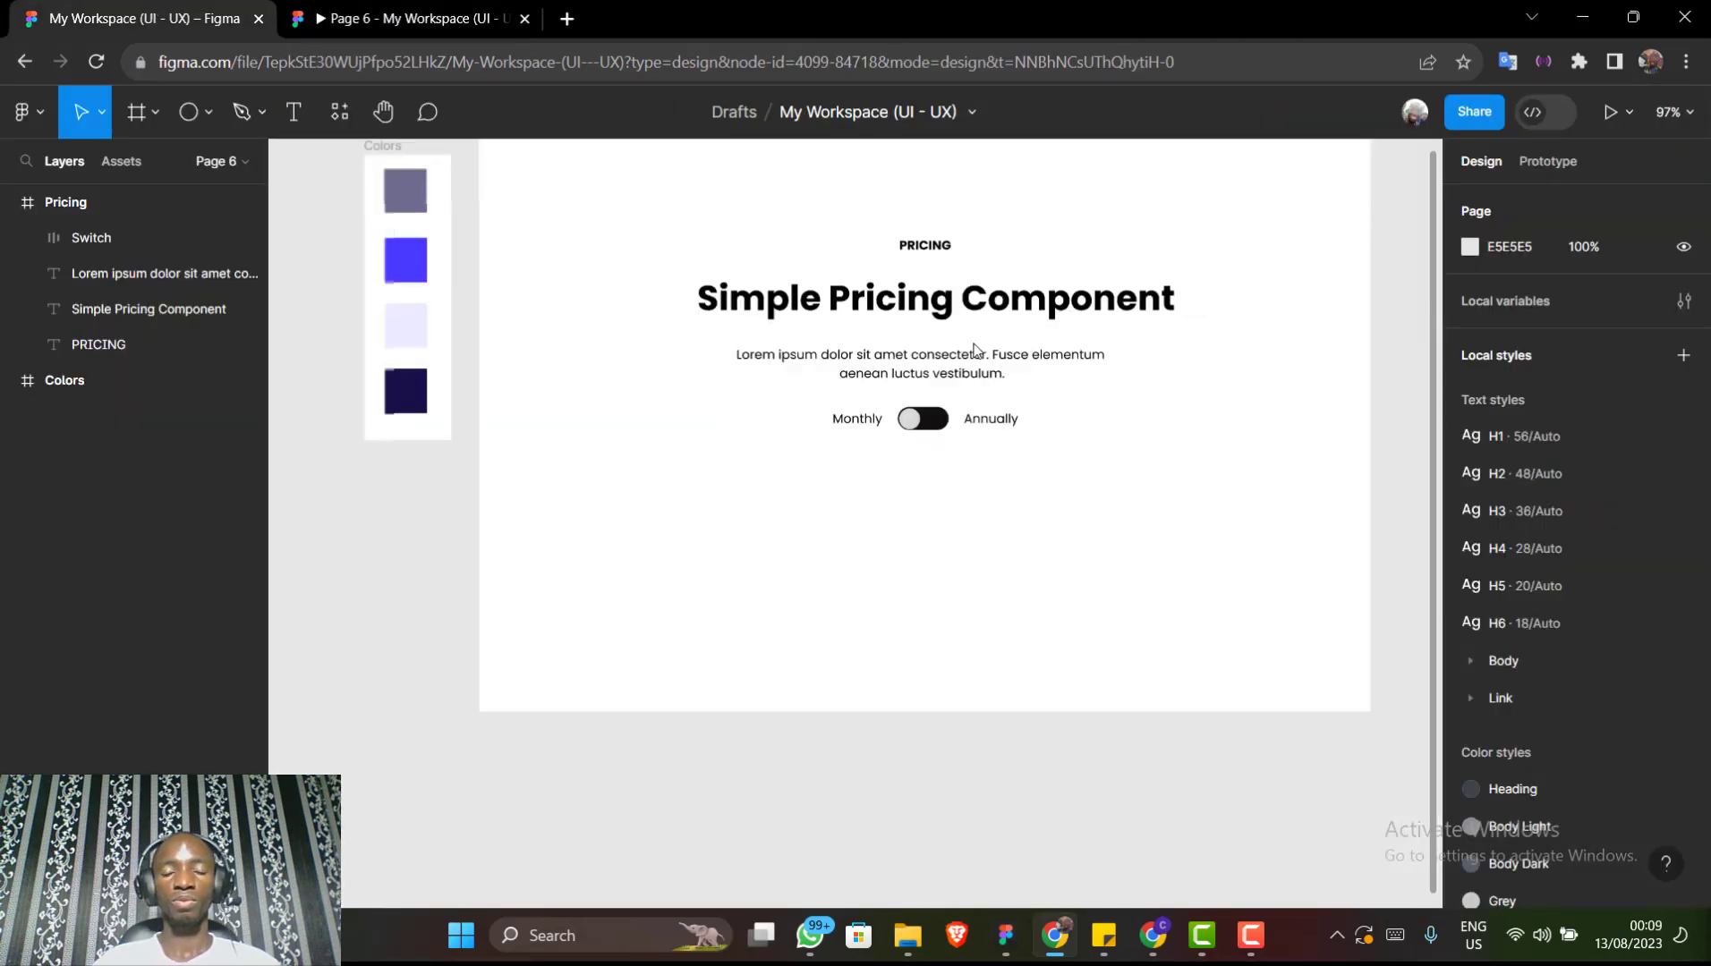
pyautogui.scroll(-5, 982, 356)
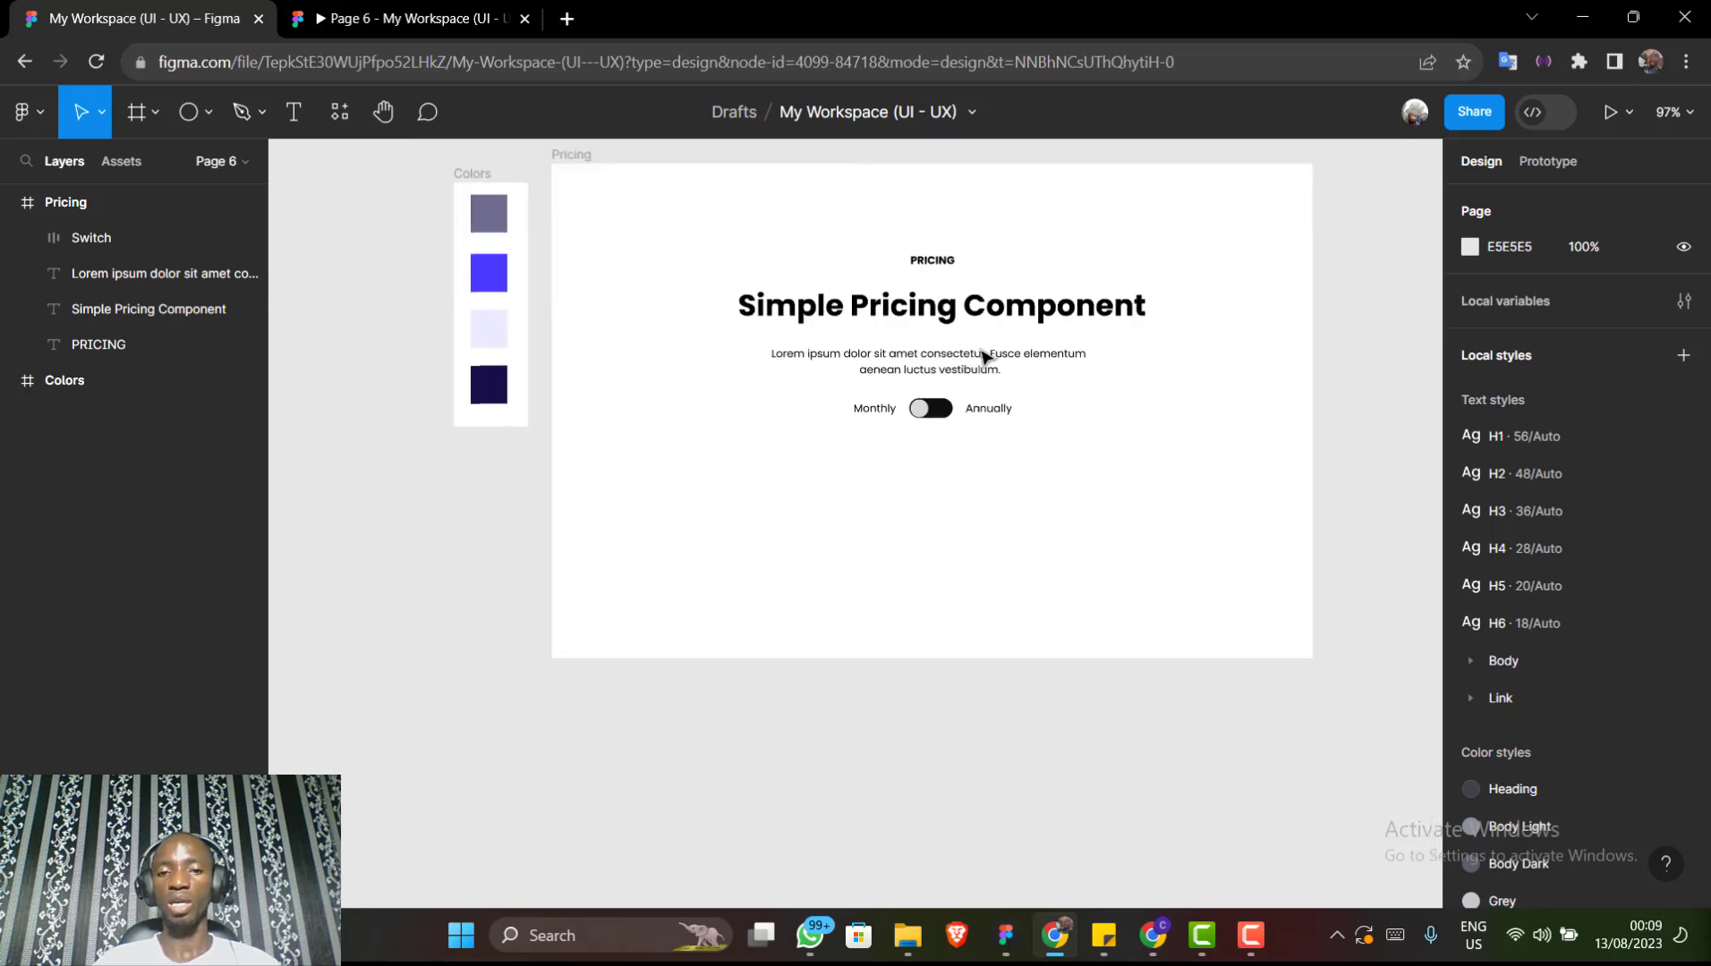
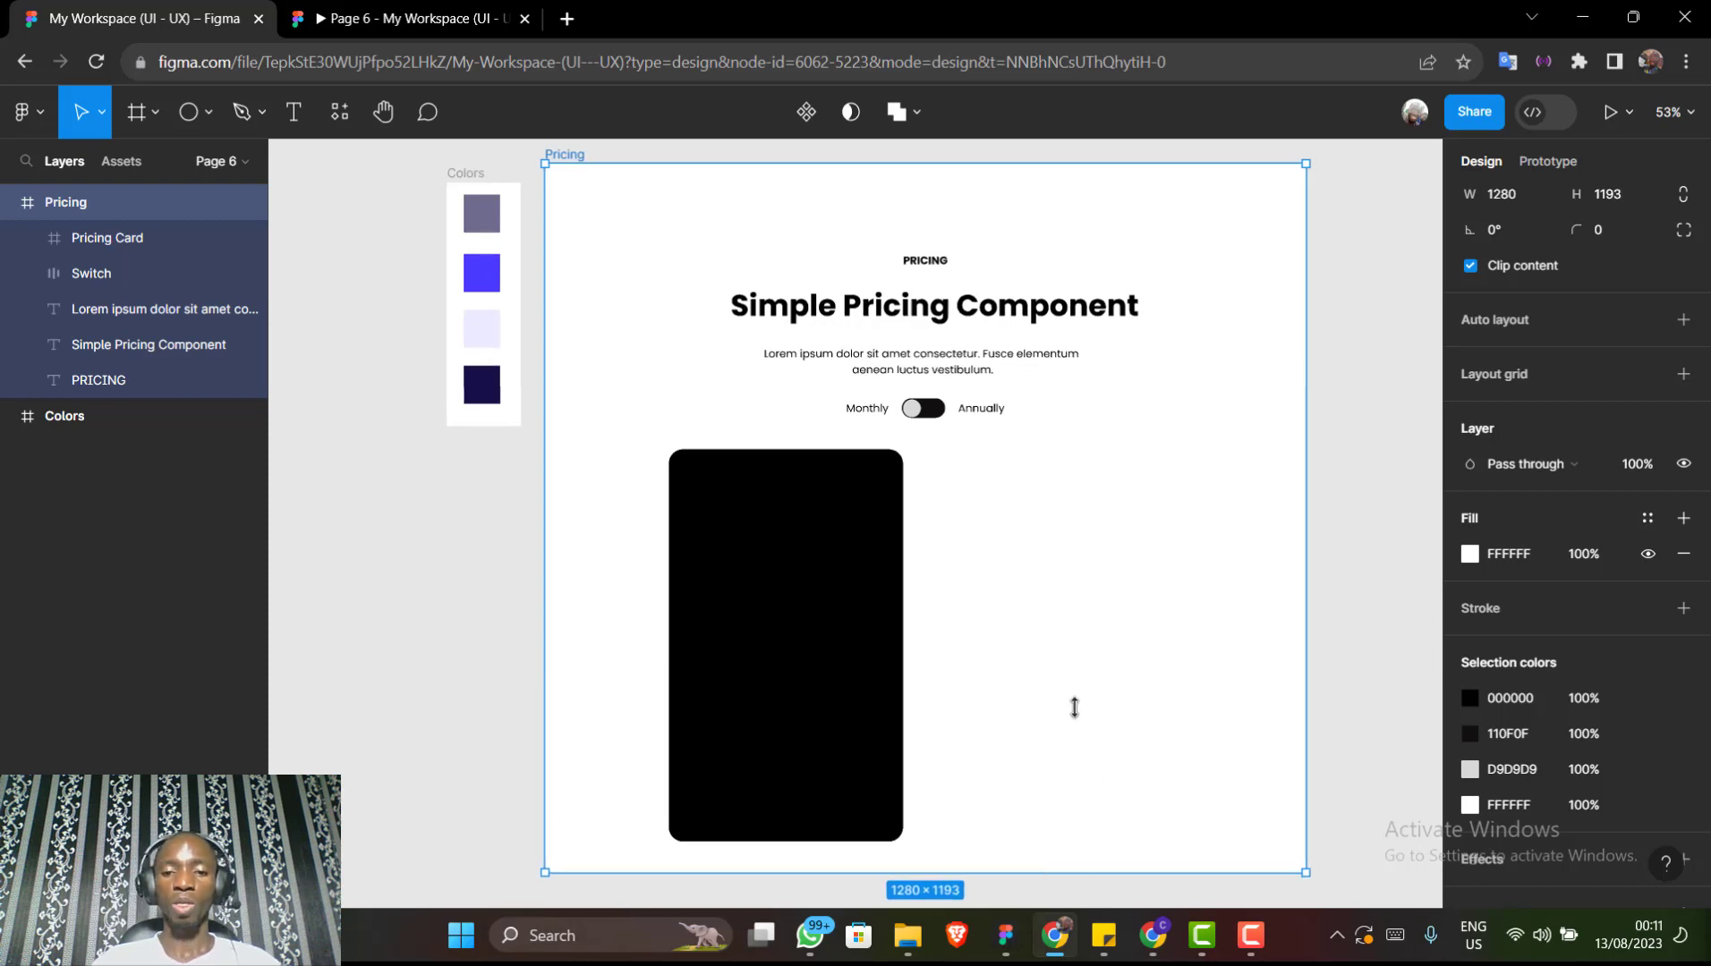
# Centre the black Pricing Card horizontally in the Pricing frame and place it below the switch at about Y 478
pyautogui.hscroll(3, 1076, 710)
pyautogui.scroll(-3, 1081, 714)
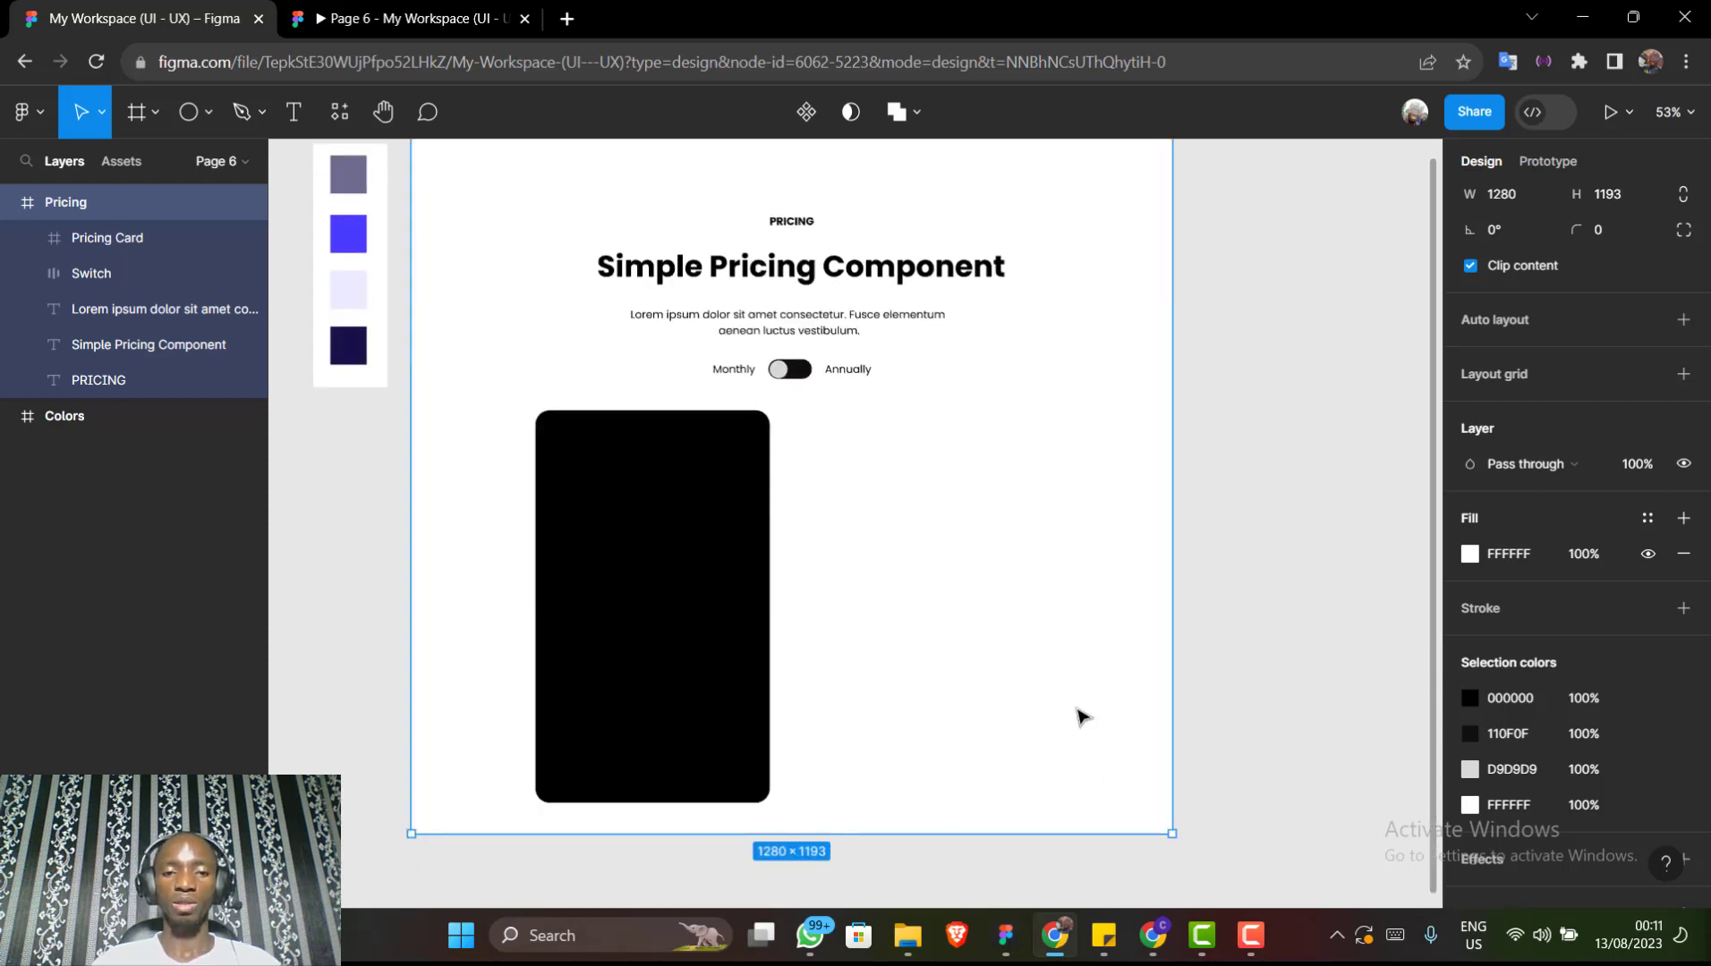
pyautogui.click(713, 521)
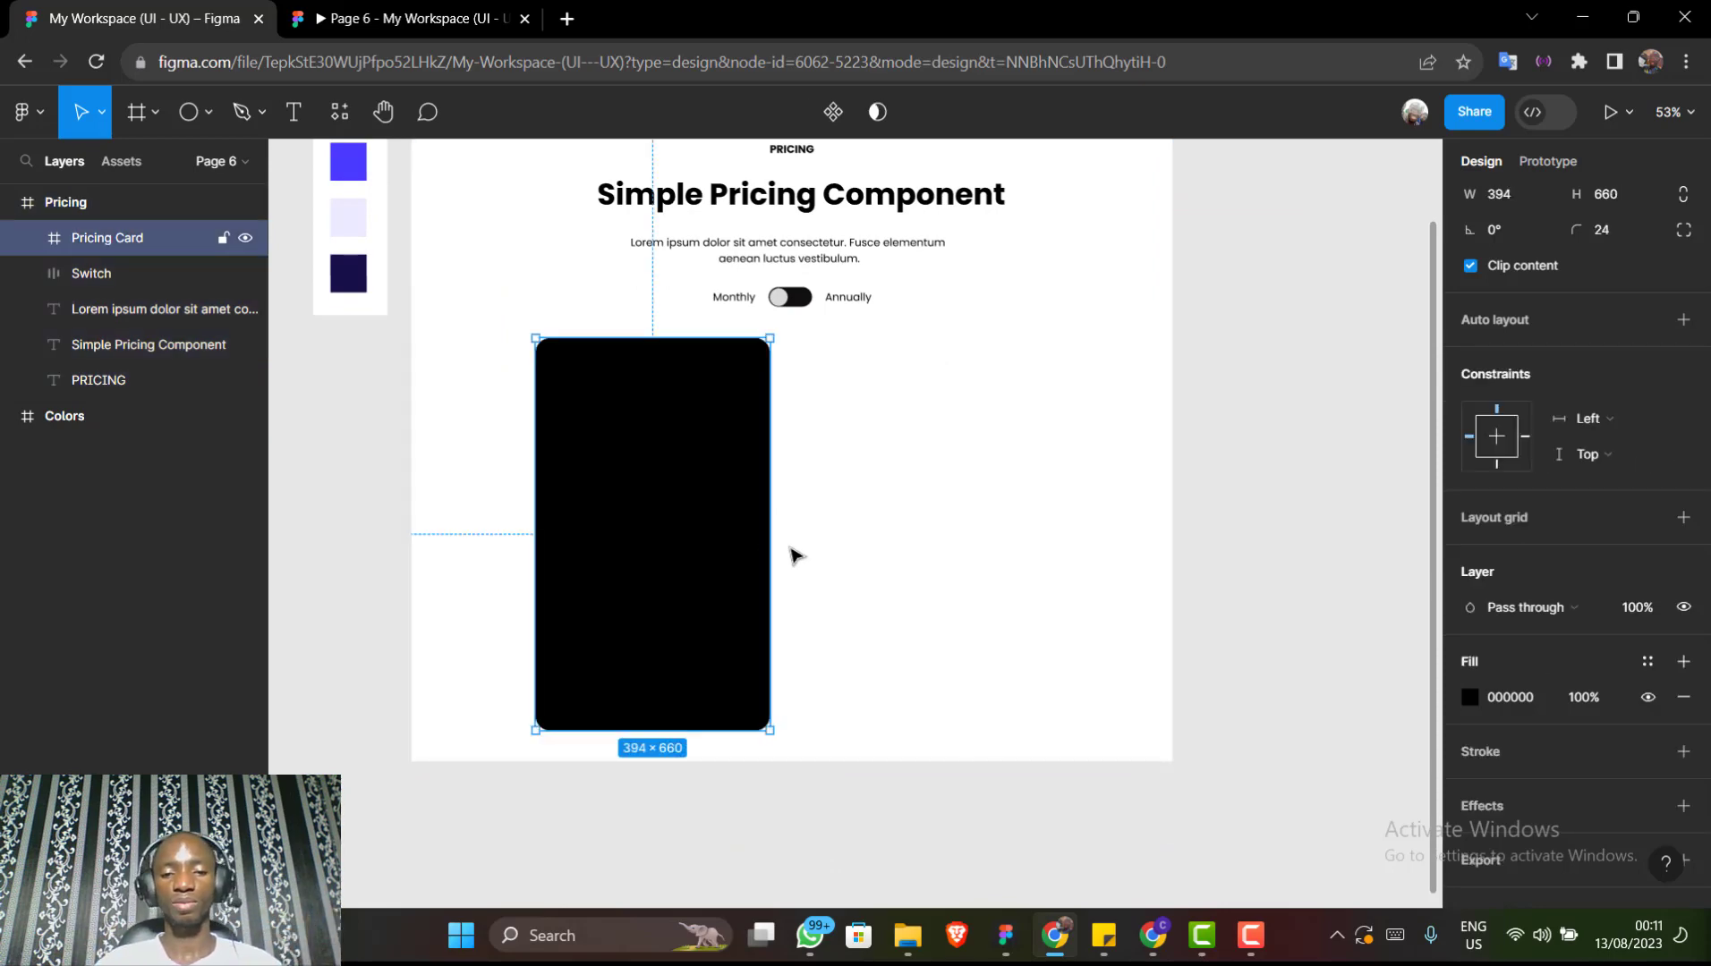
pyautogui.moveTo(795, 556); pyautogui.dragTo(842, 557)
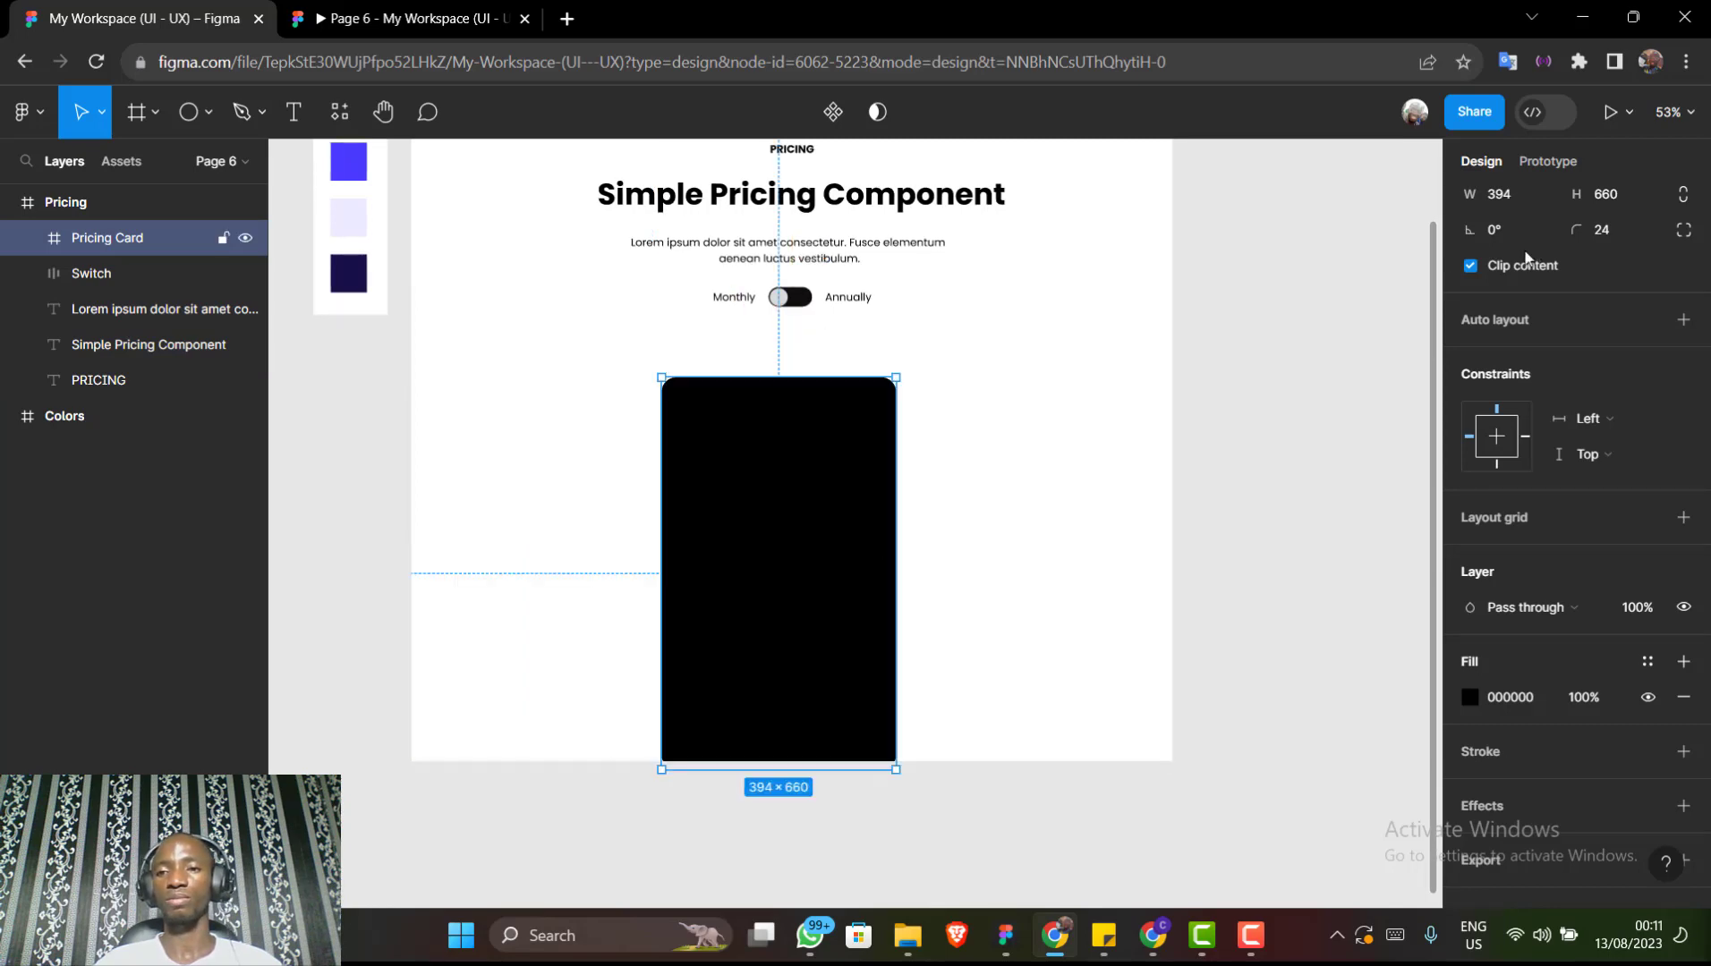
pyautogui.scroll(2, 1526, 258)
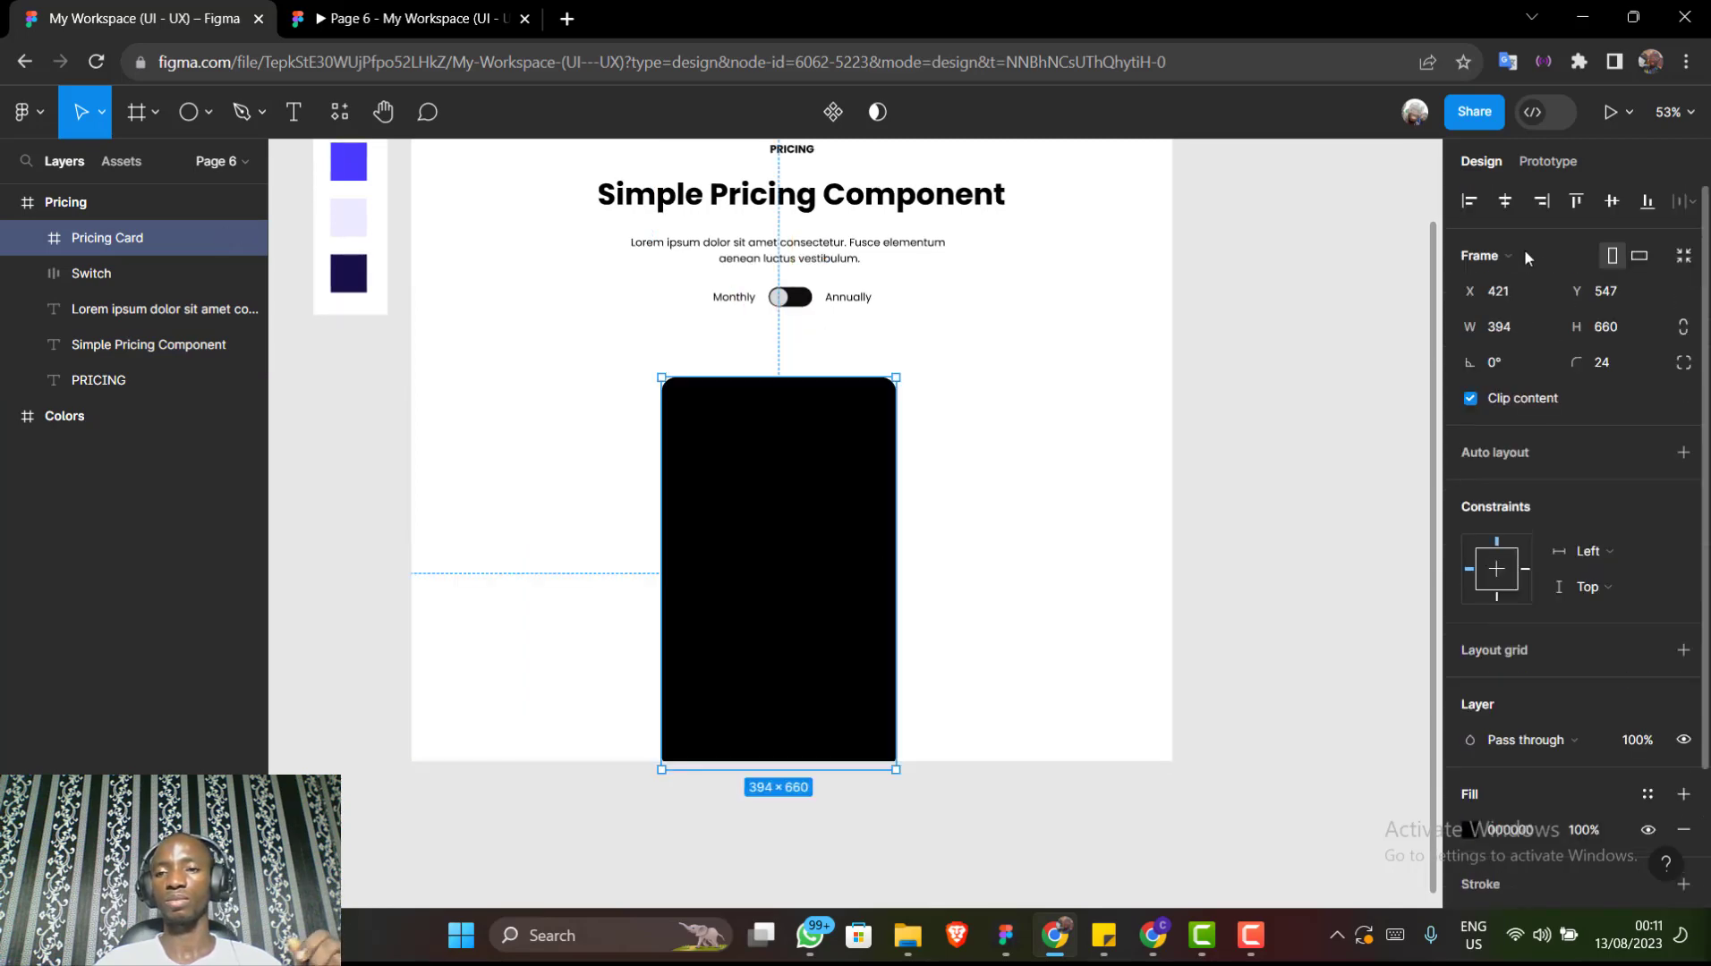
pyautogui.click(1506, 199)
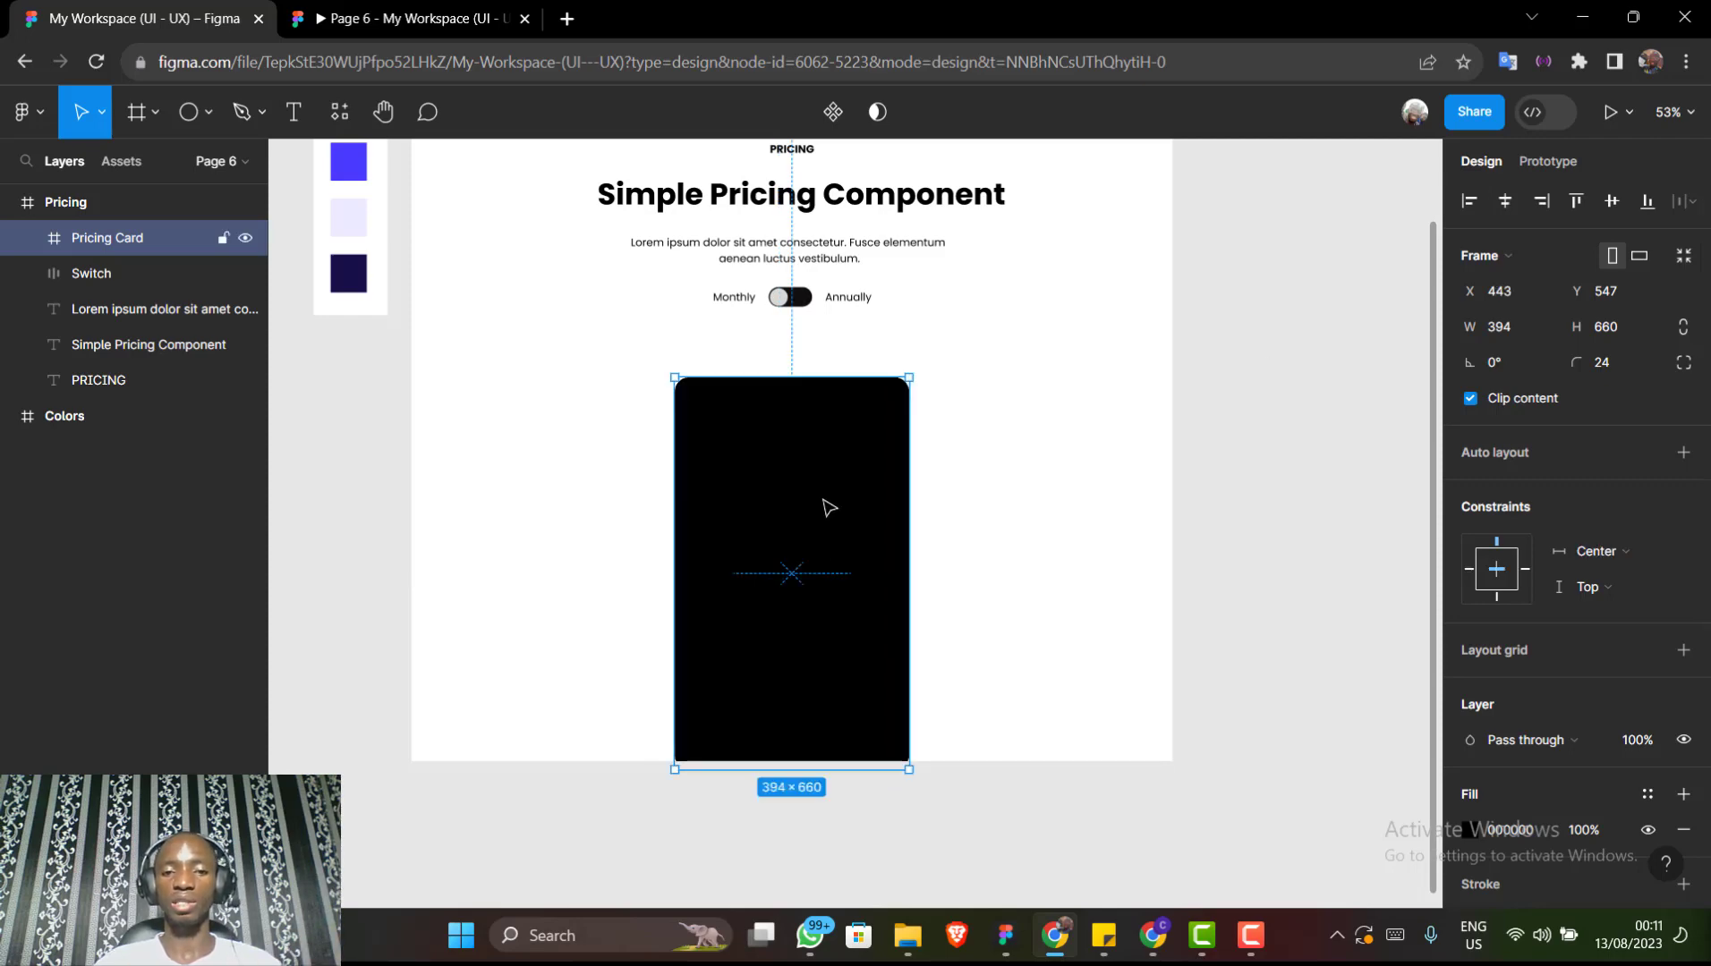
pyautogui.moveTo(829, 504); pyautogui.dragTo(829, 505)
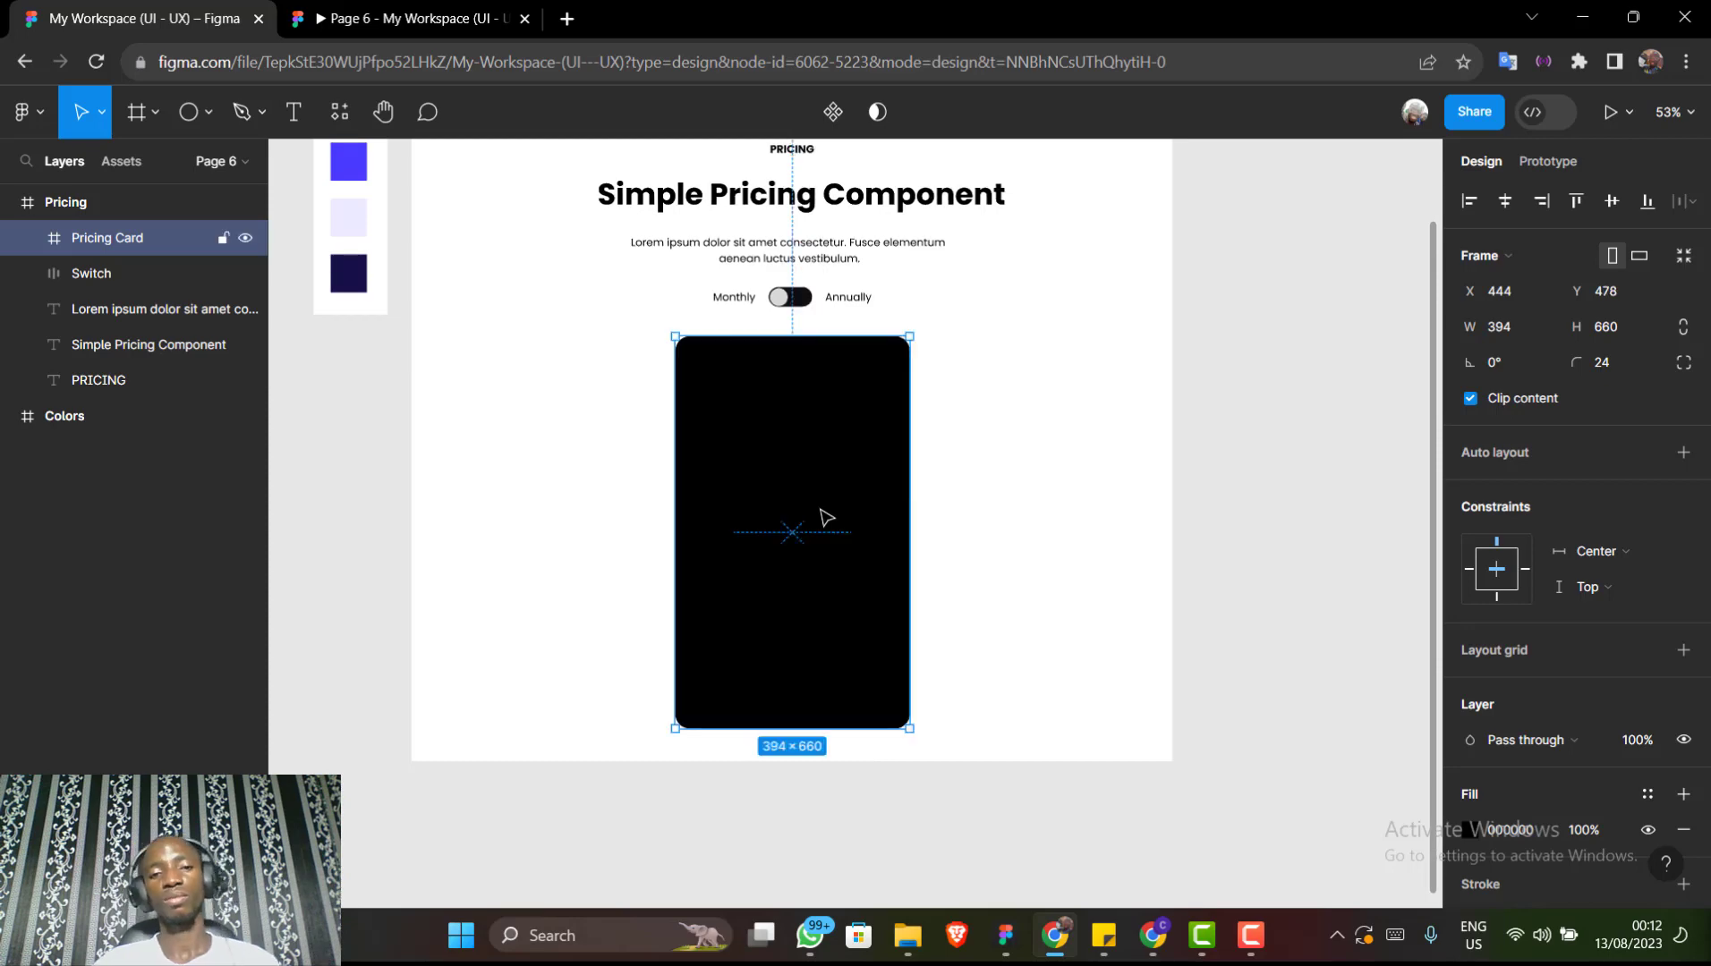
# Draw a square of about 83 × 83 in the upper-left area of the Pricing Card
pyautogui.scroll(5, 826, 517)
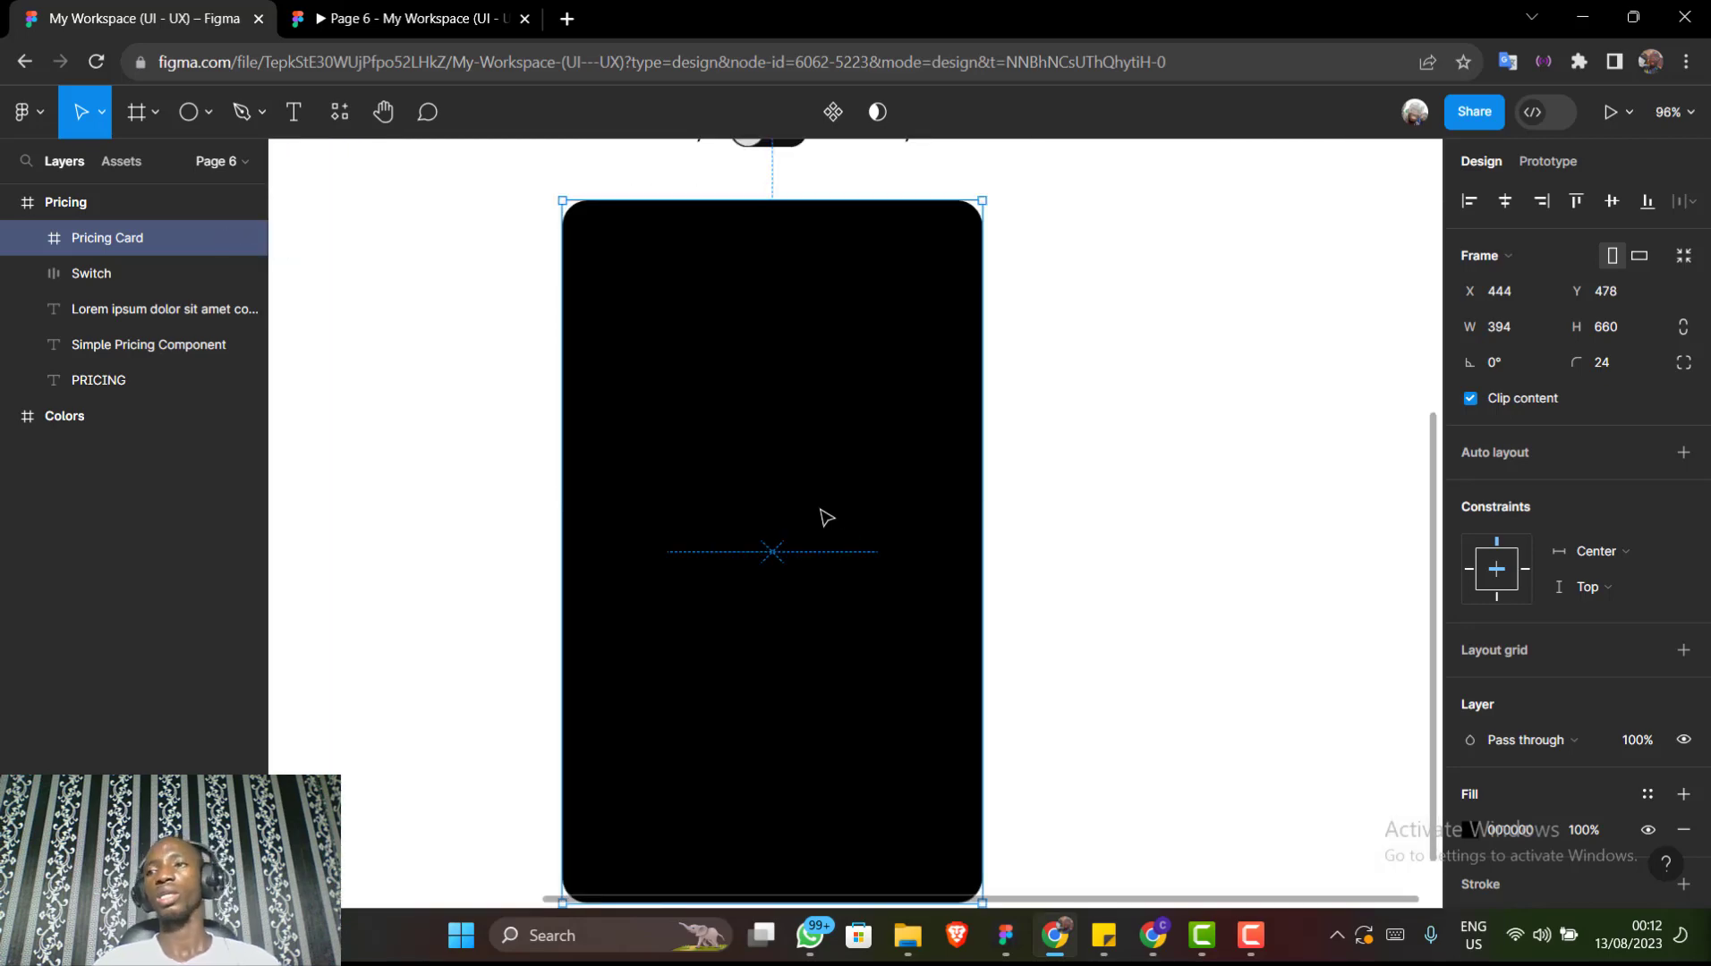
pyautogui.hscroll(1, 830, 516)
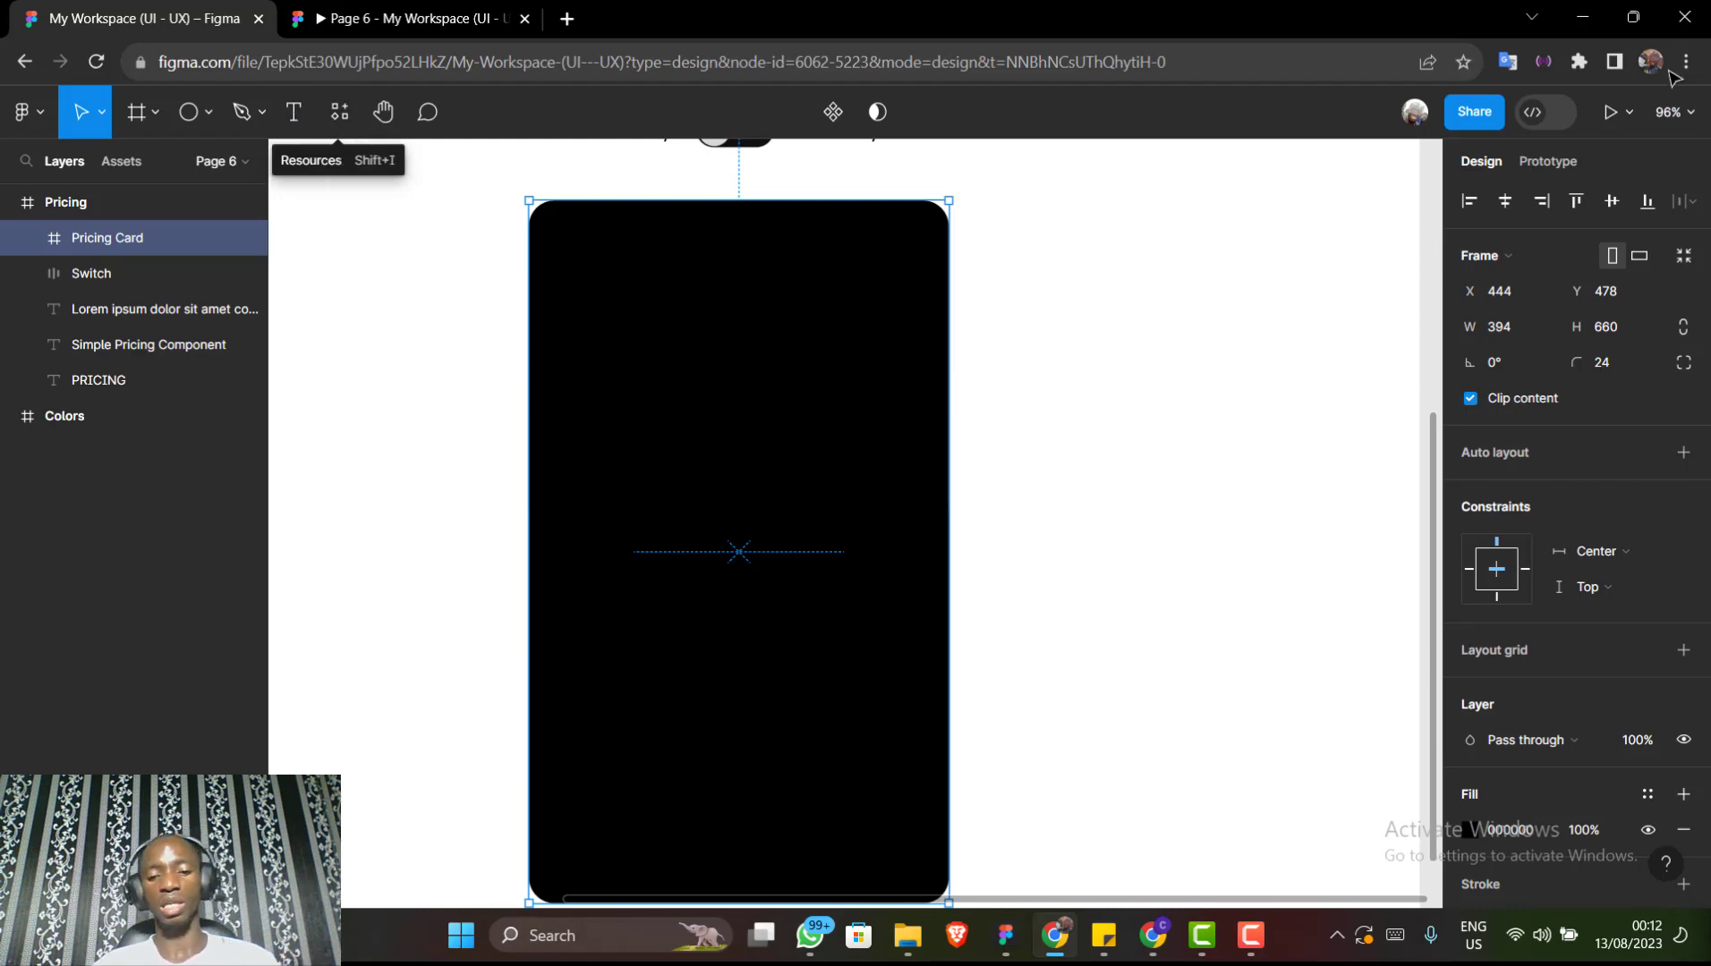
pyautogui.hotkey('alt', 'Tab')
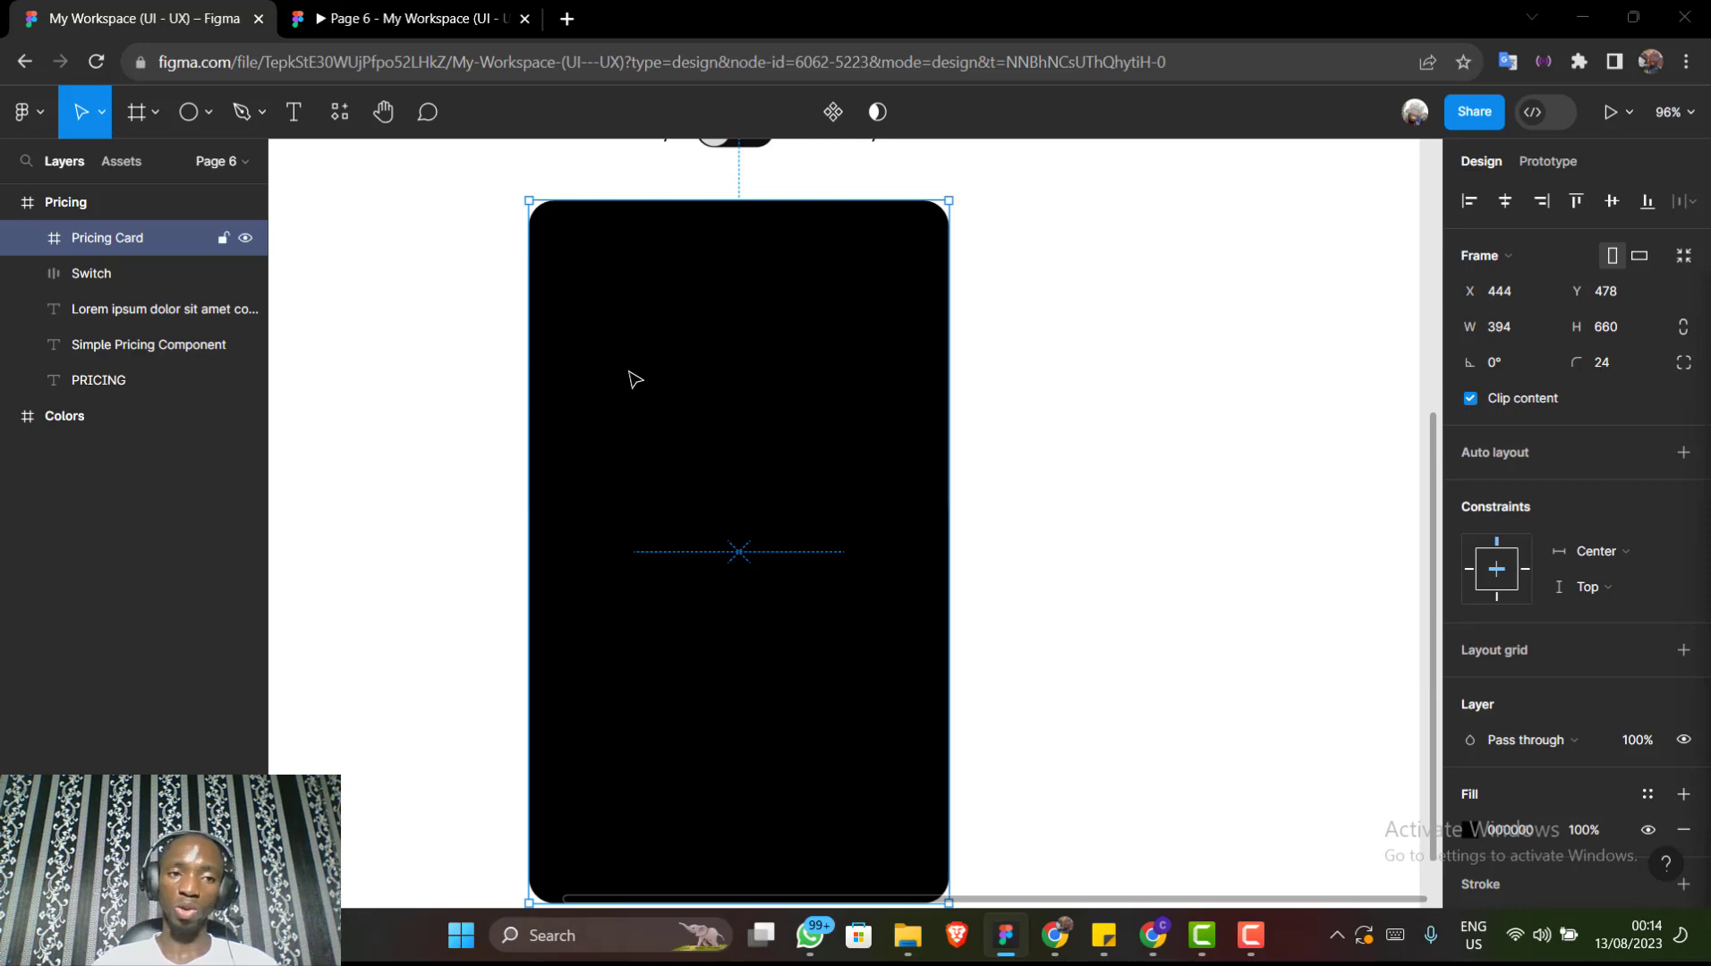
pyautogui.click(214, 111)
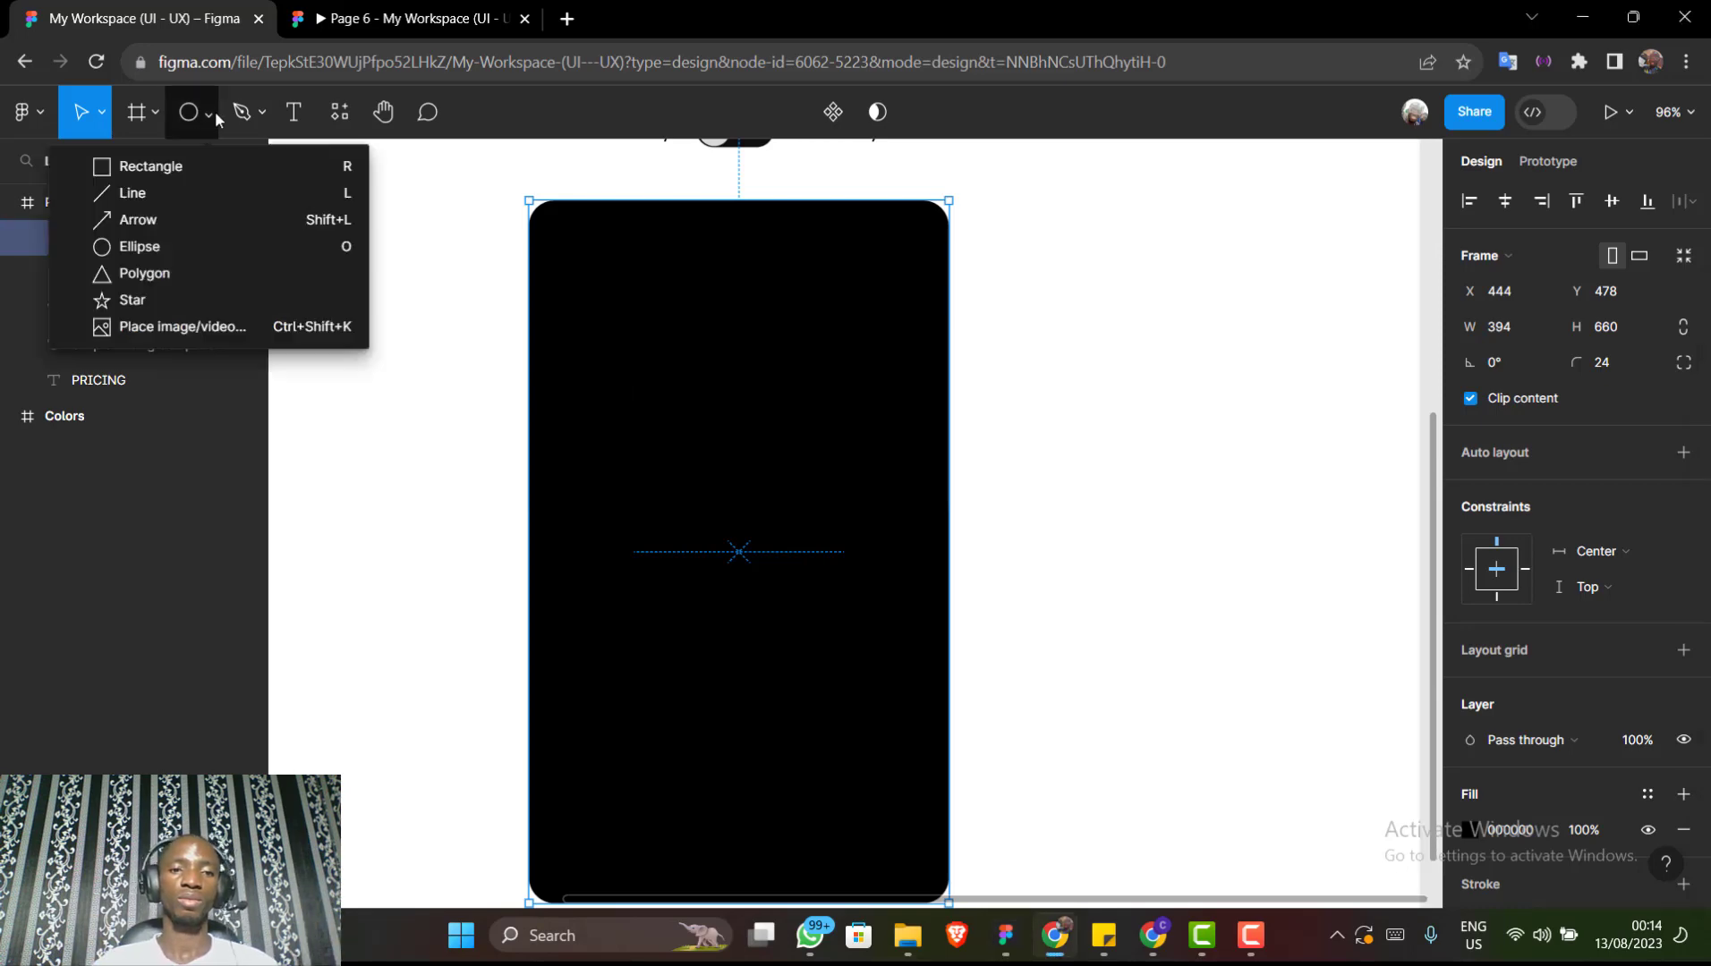
pyautogui.click(186, 168)
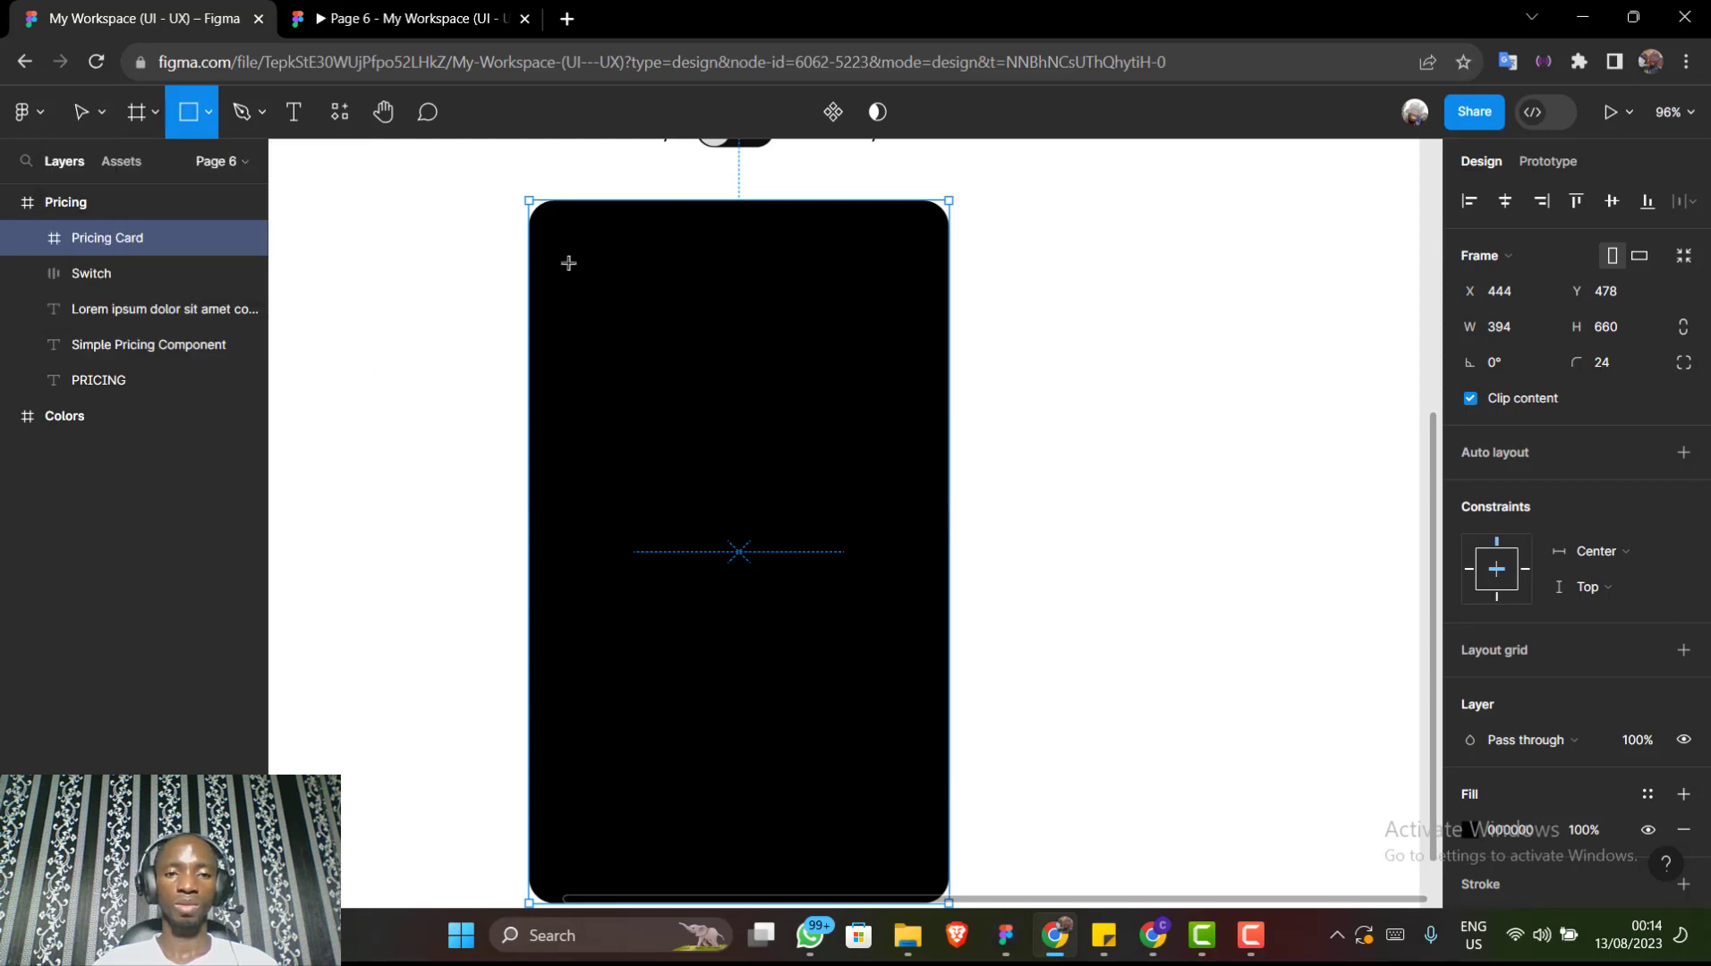
pyautogui.moveTo(568, 262); pyautogui.dragTo(657, 329)
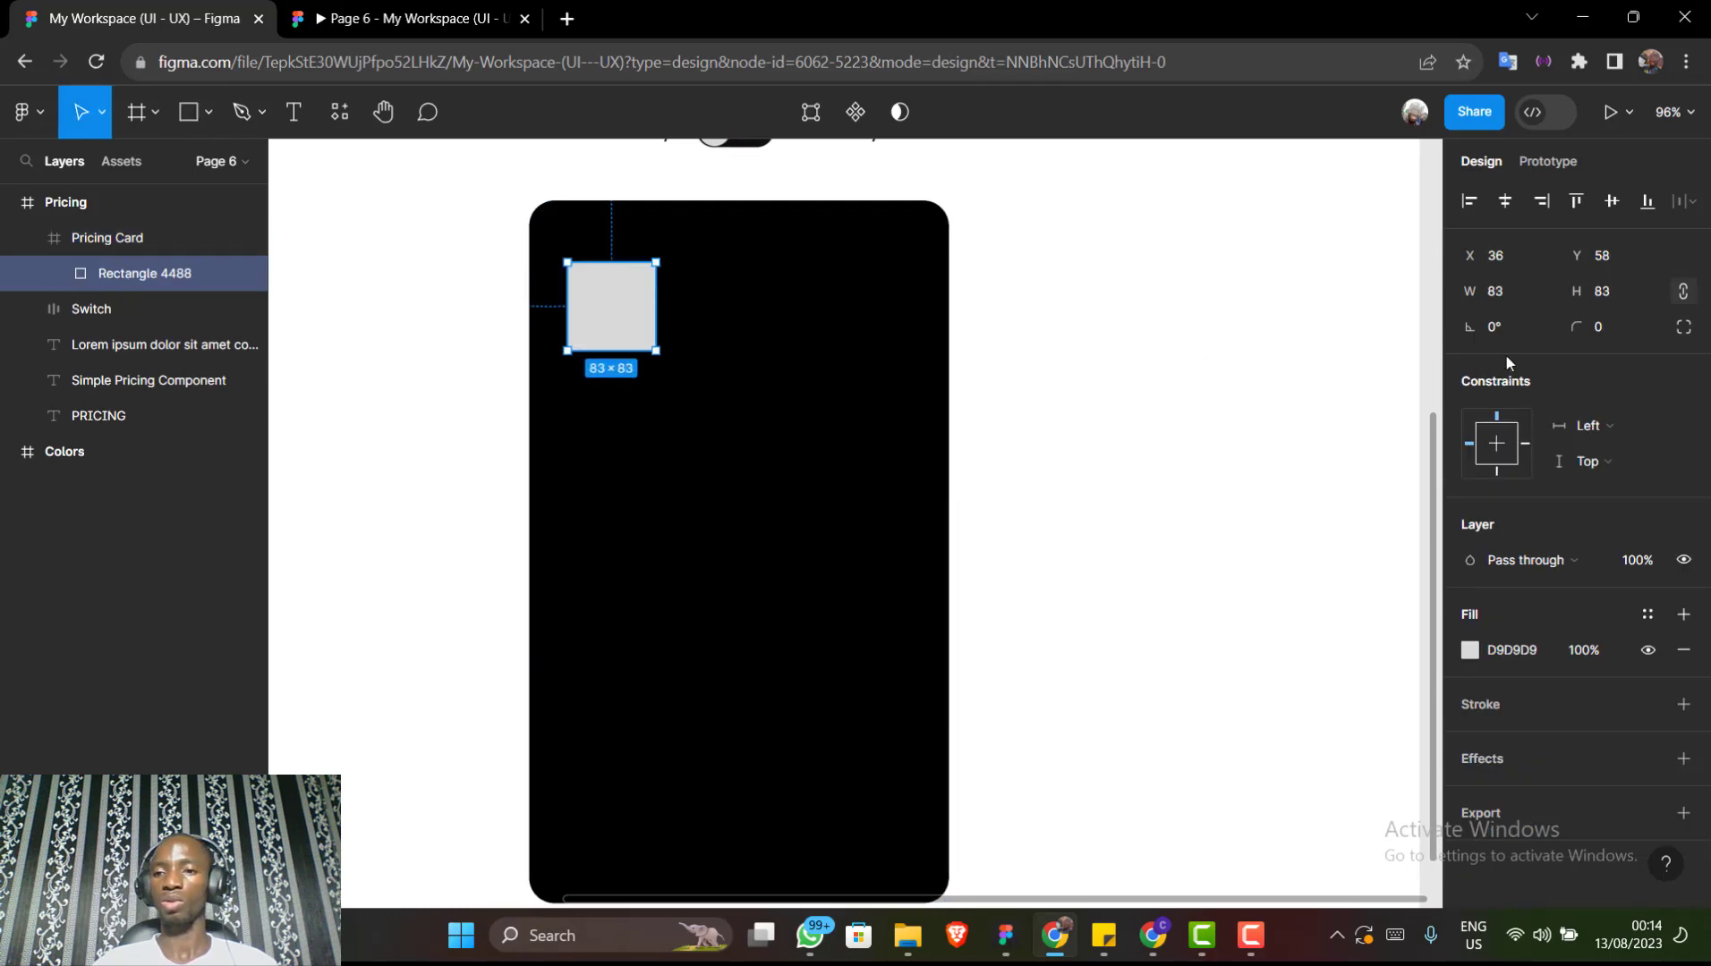
# Resize the grey square to 72 × 72 and give it a corner radius of 5
pyautogui.click(1502, 295)
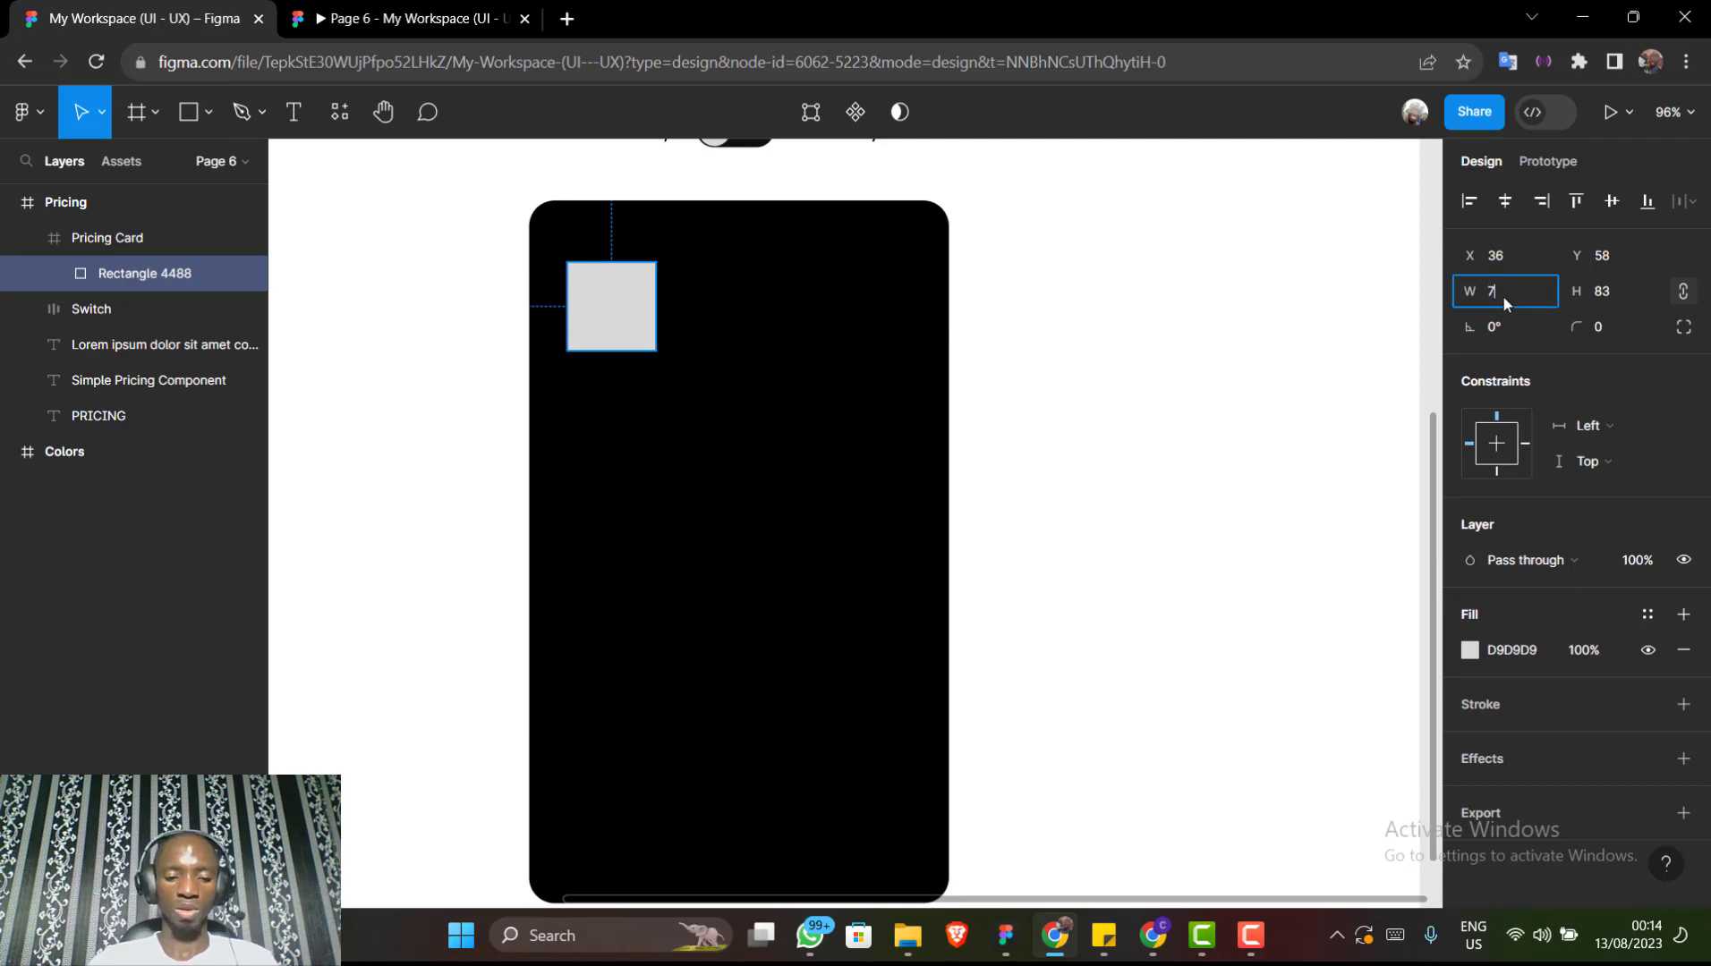
pyautogui.press('Return')
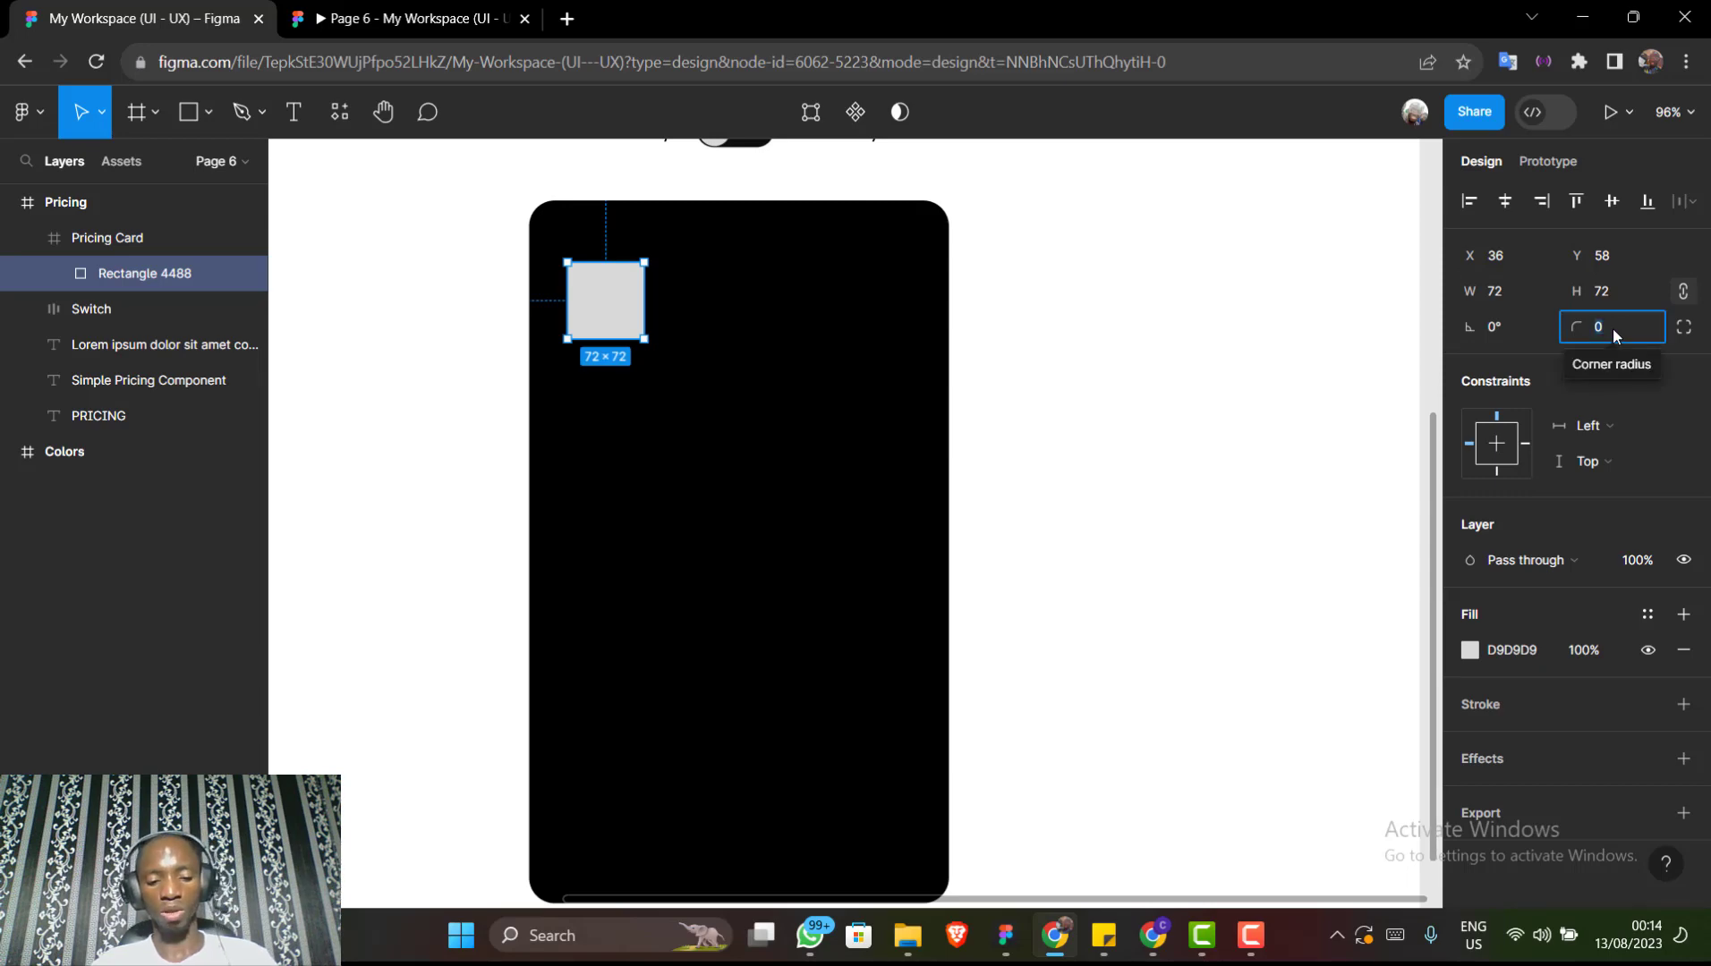
pyautogui.write('5')
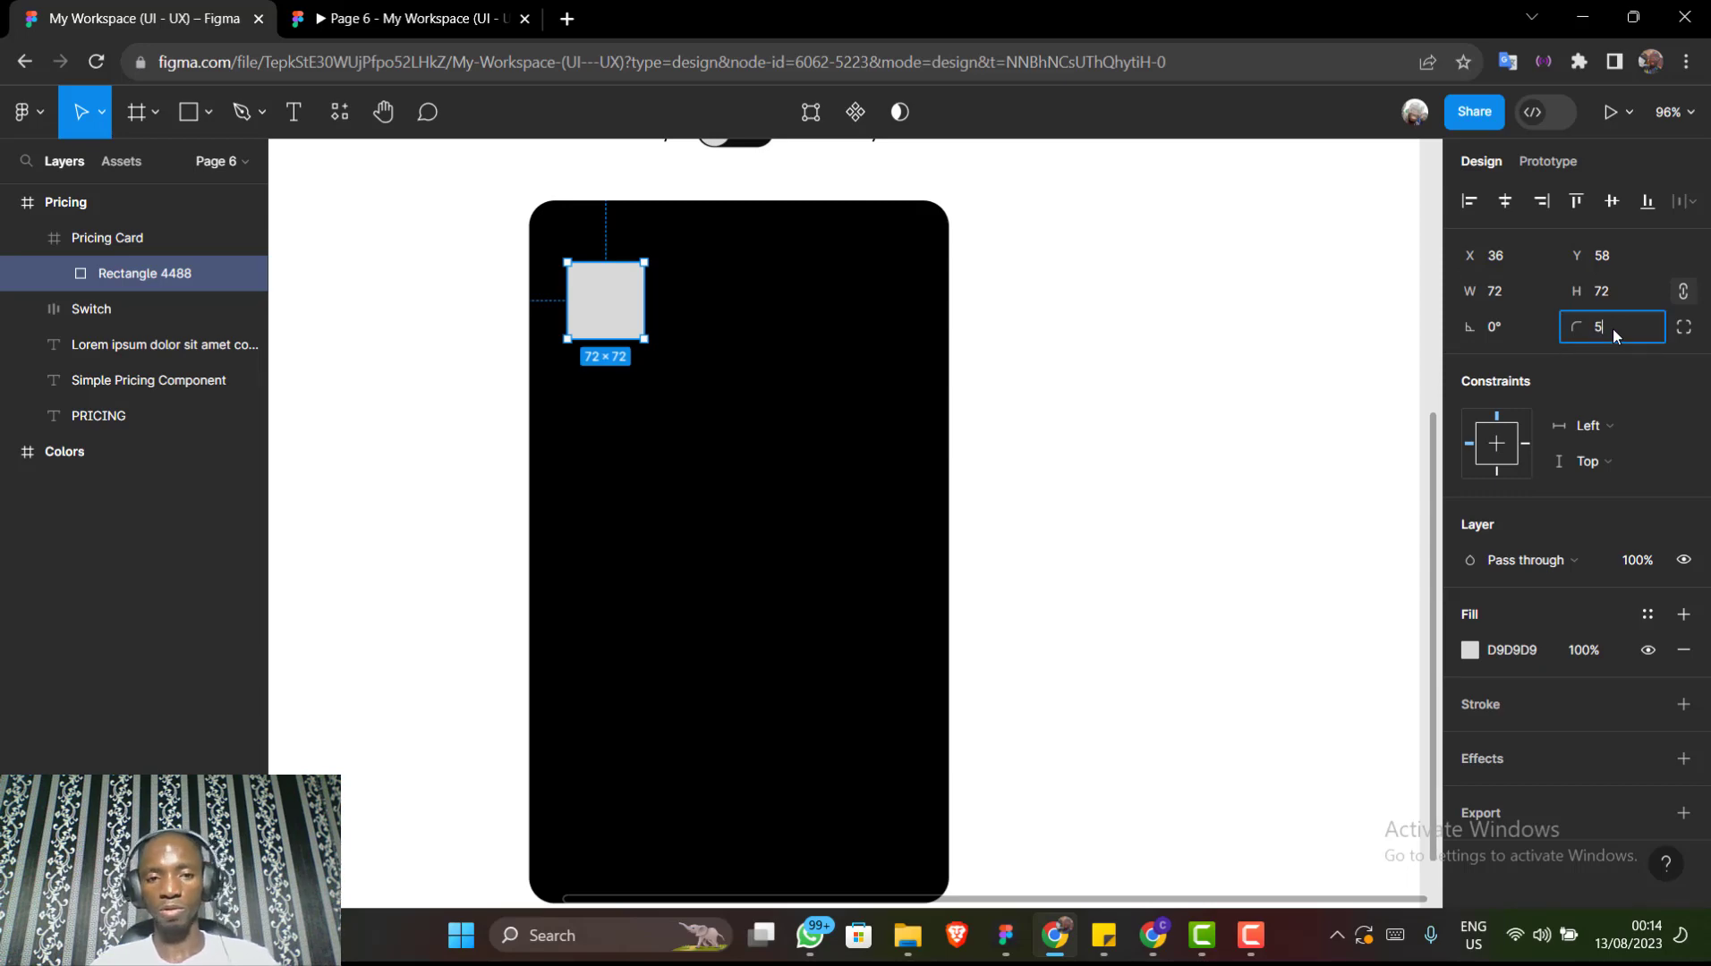
pyautogui.press('Return')
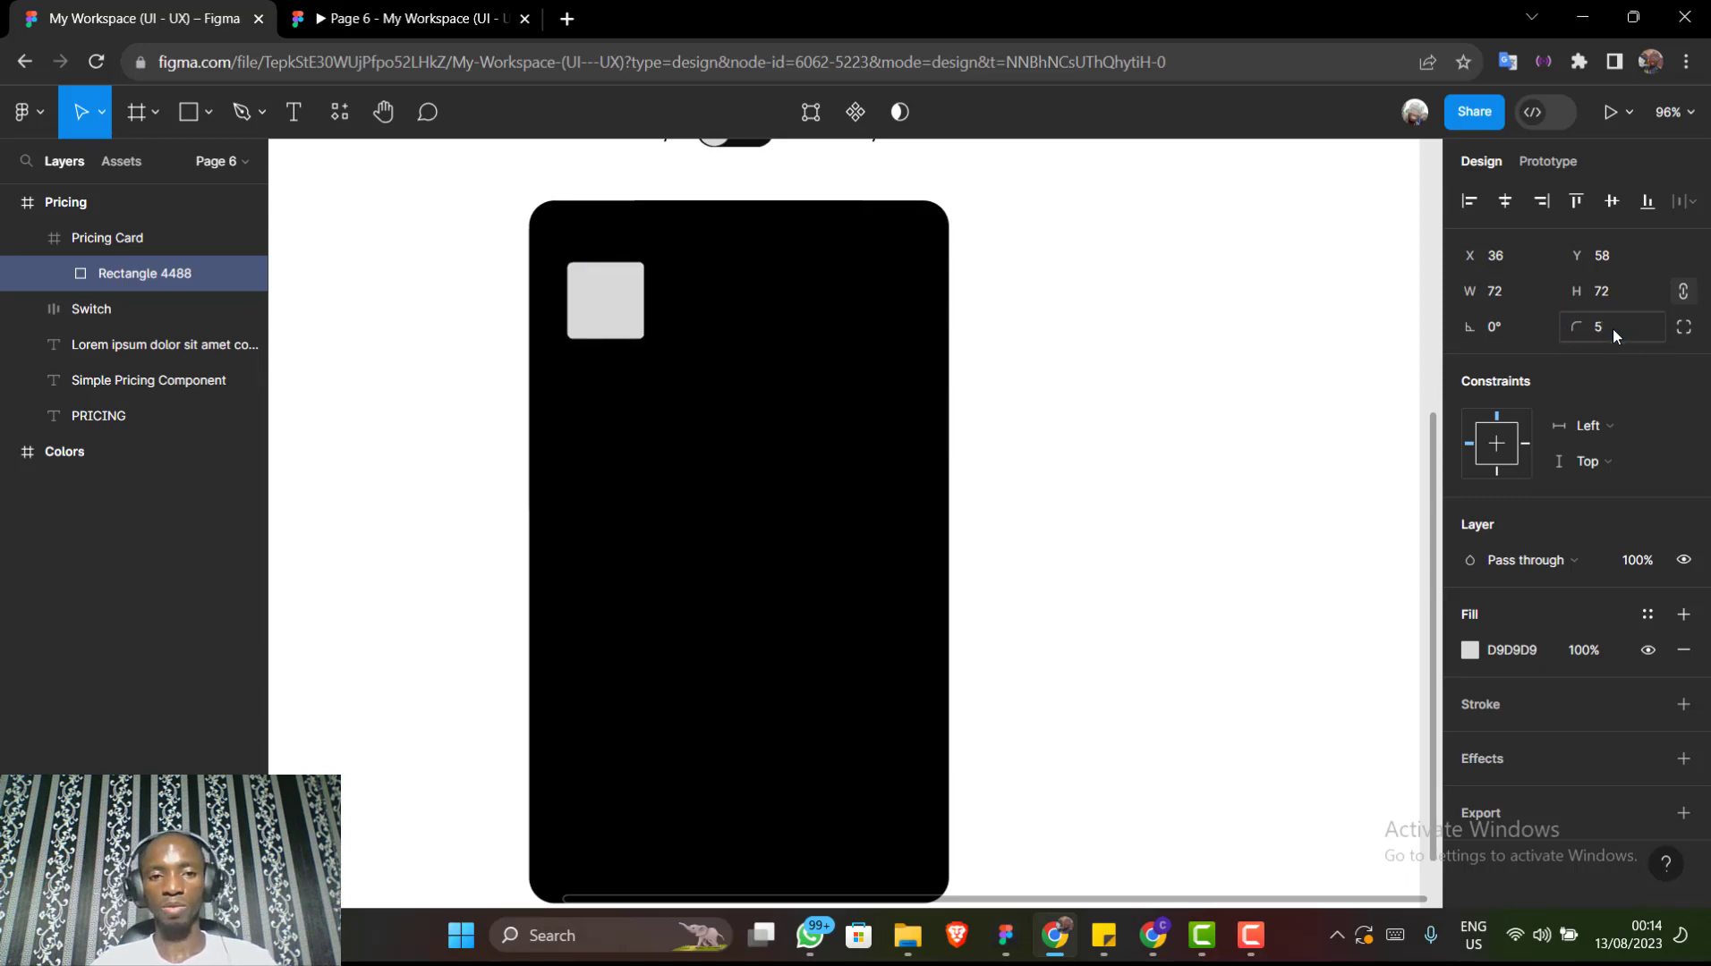
# Add a text layer reading "For profesionals" in the Pricing Card near the grey square
pyautogui.click(732, 348)
pyautogui.scroll(5, 730, 348)
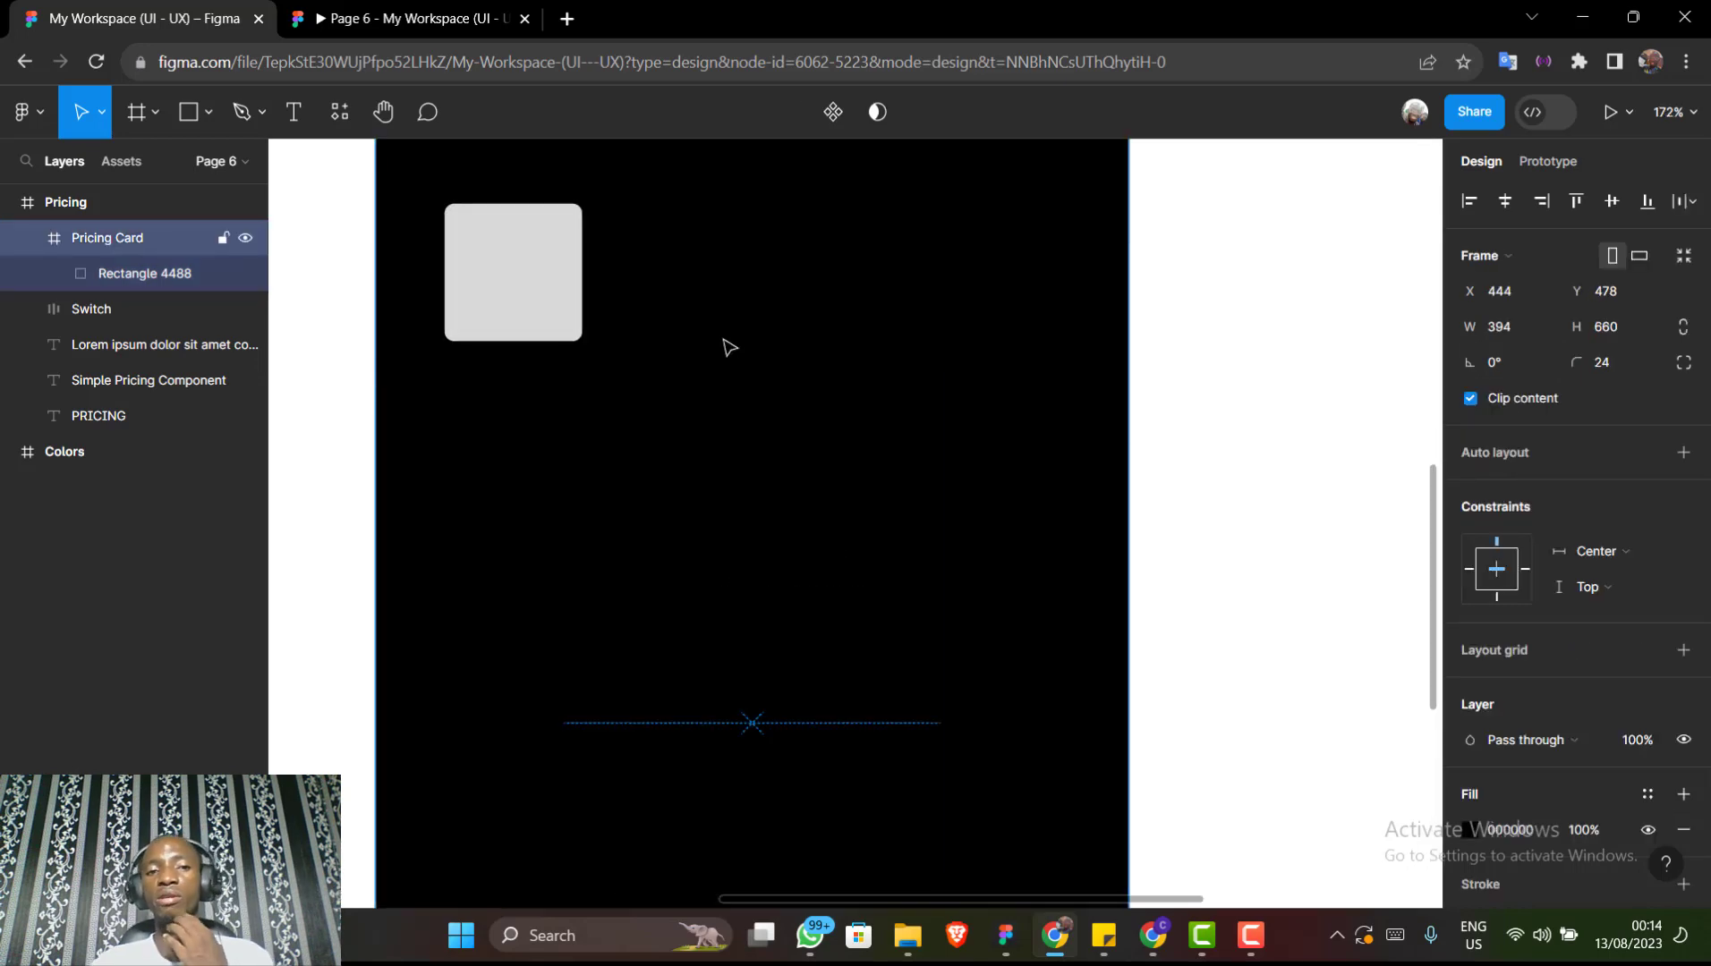
pyautogui.scroll(3, 729, 348)
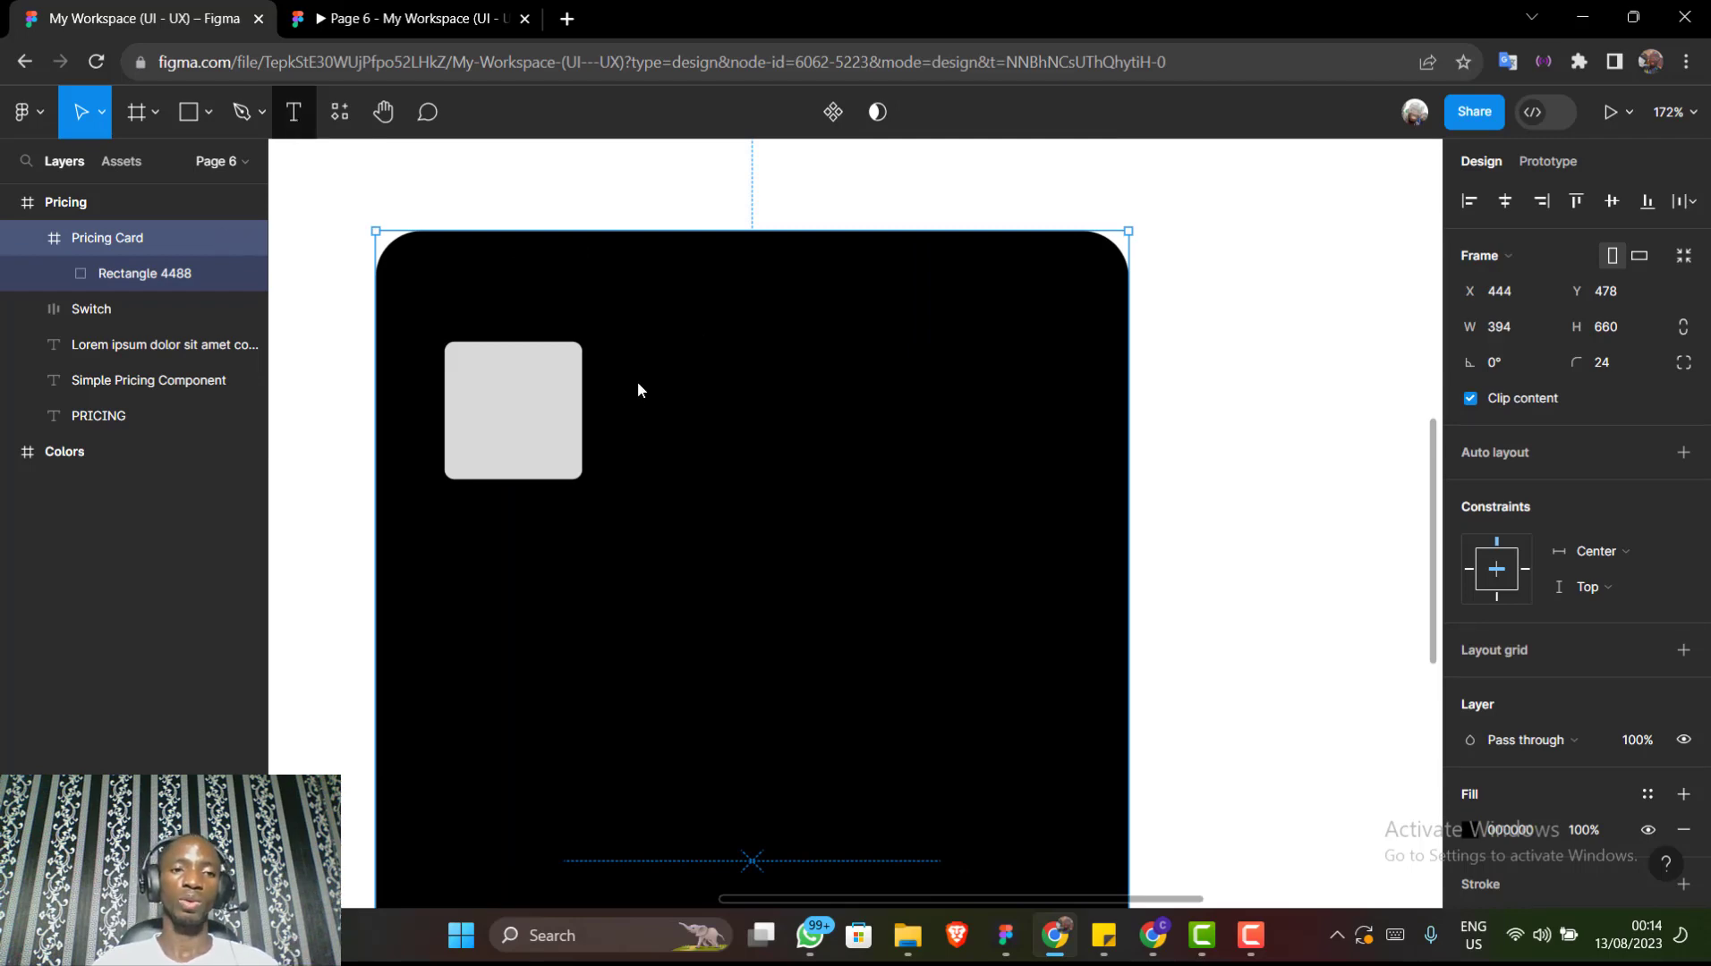
pyautogui.press('t')
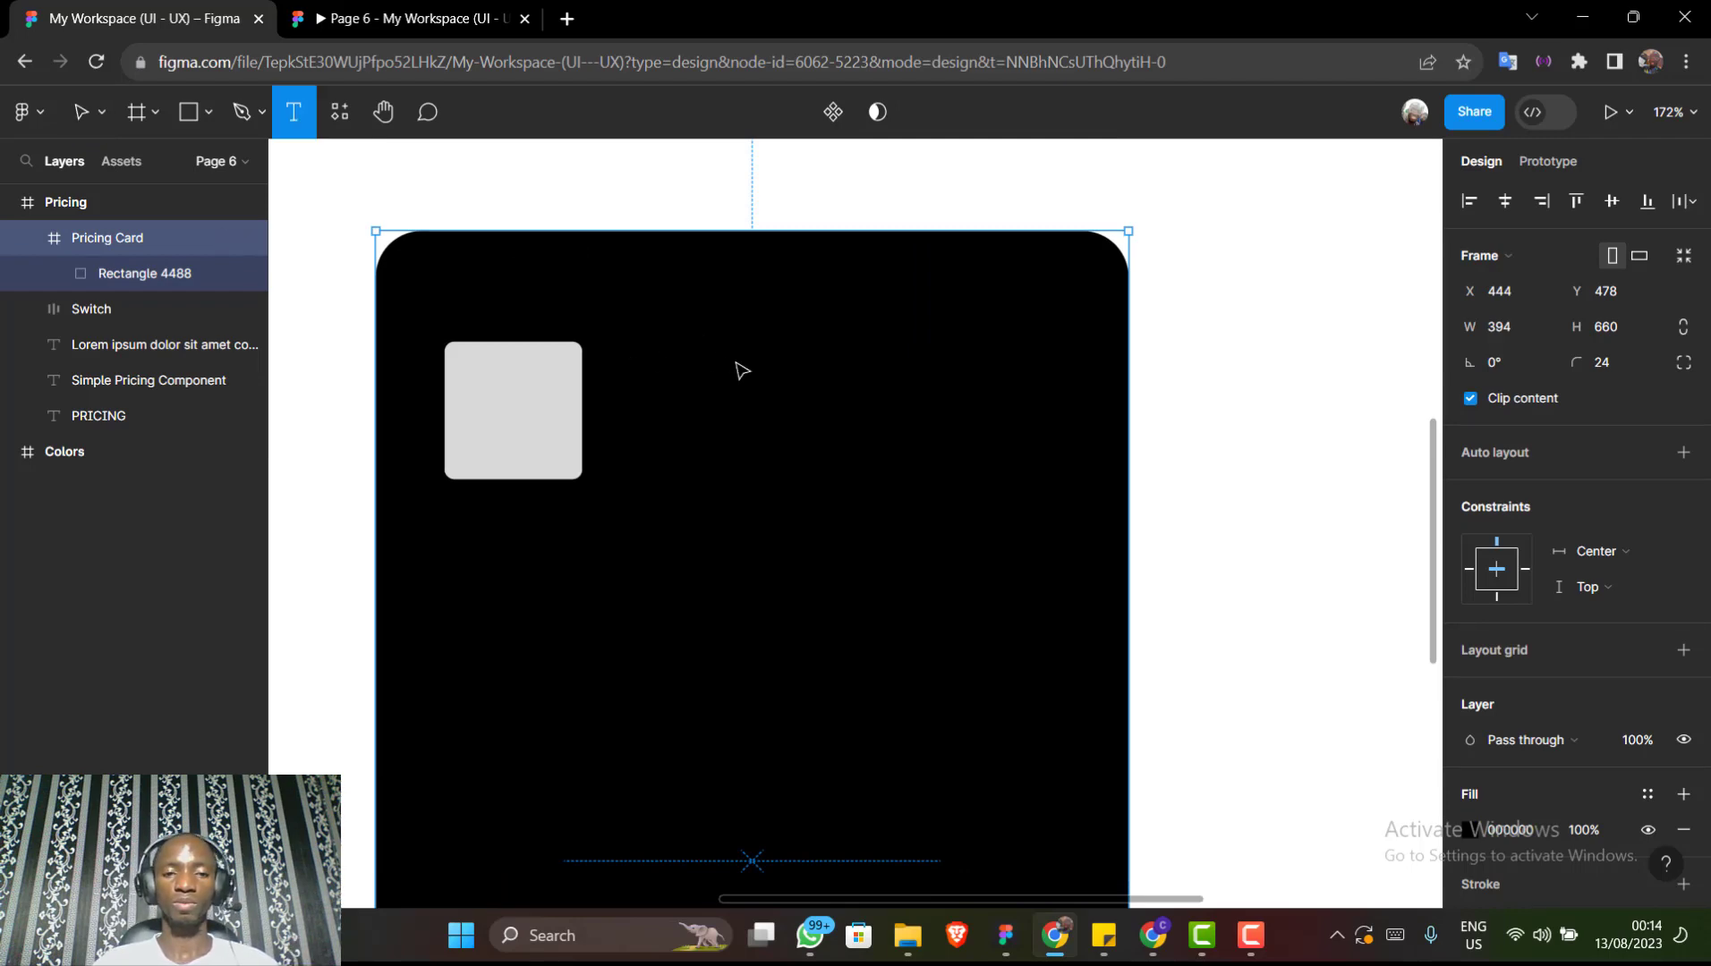
pyautogui.click(742, 370)
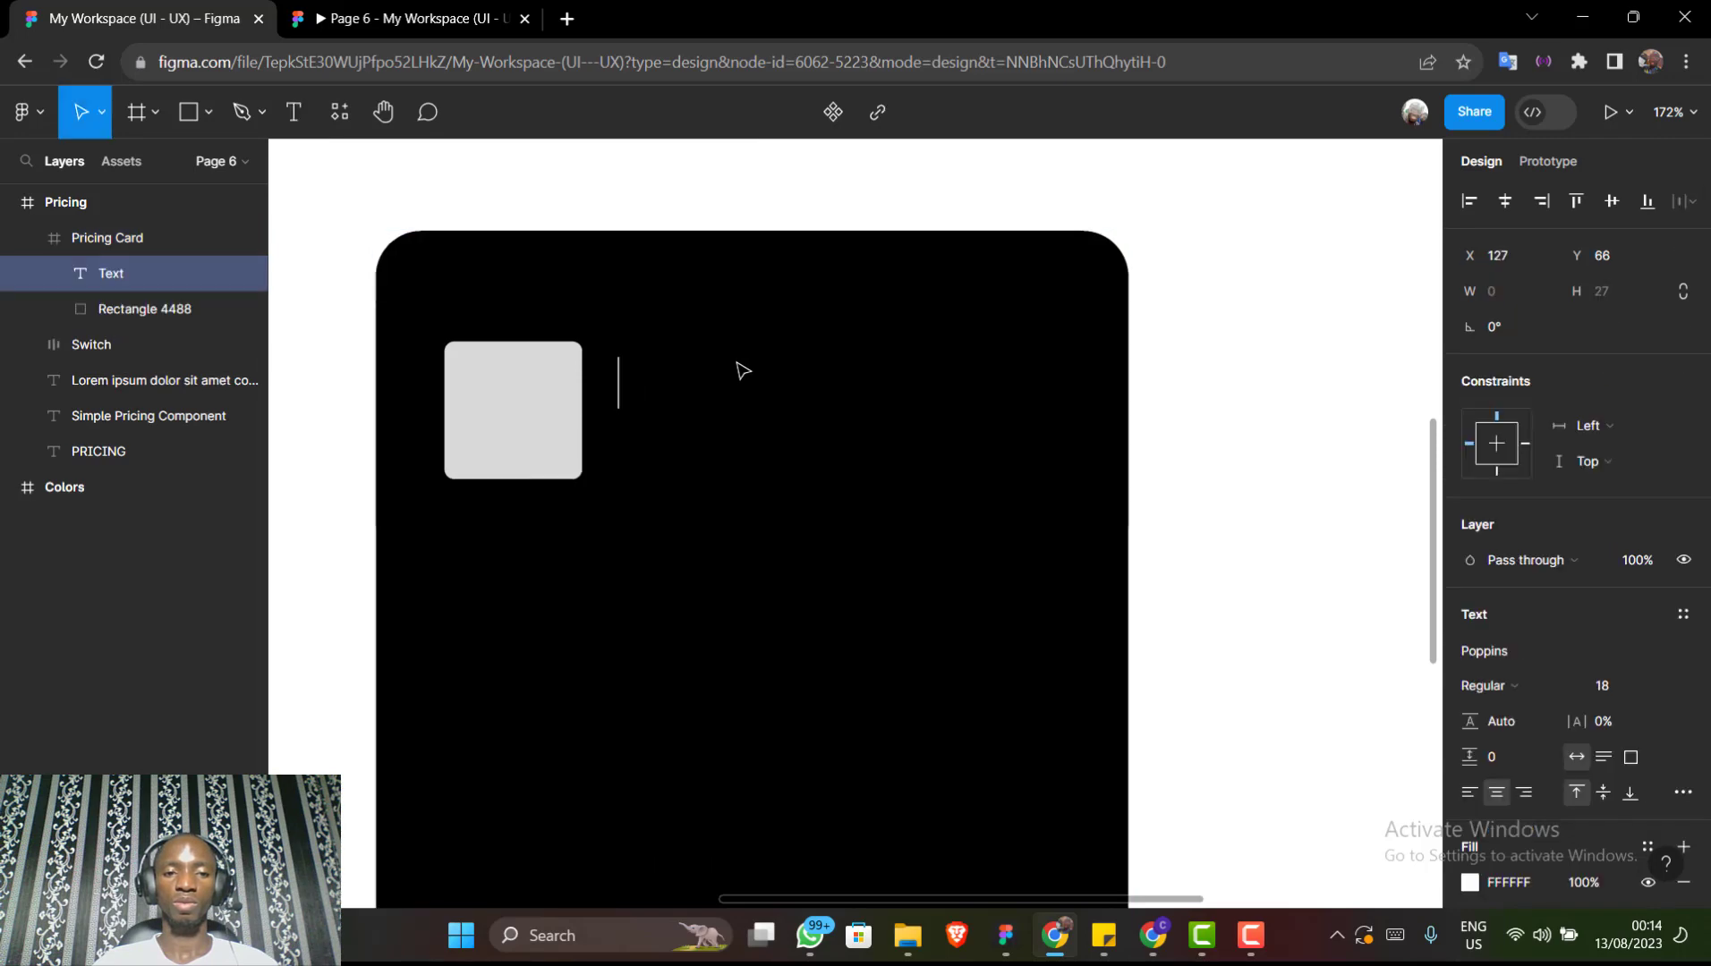
pyautogui.write('F')
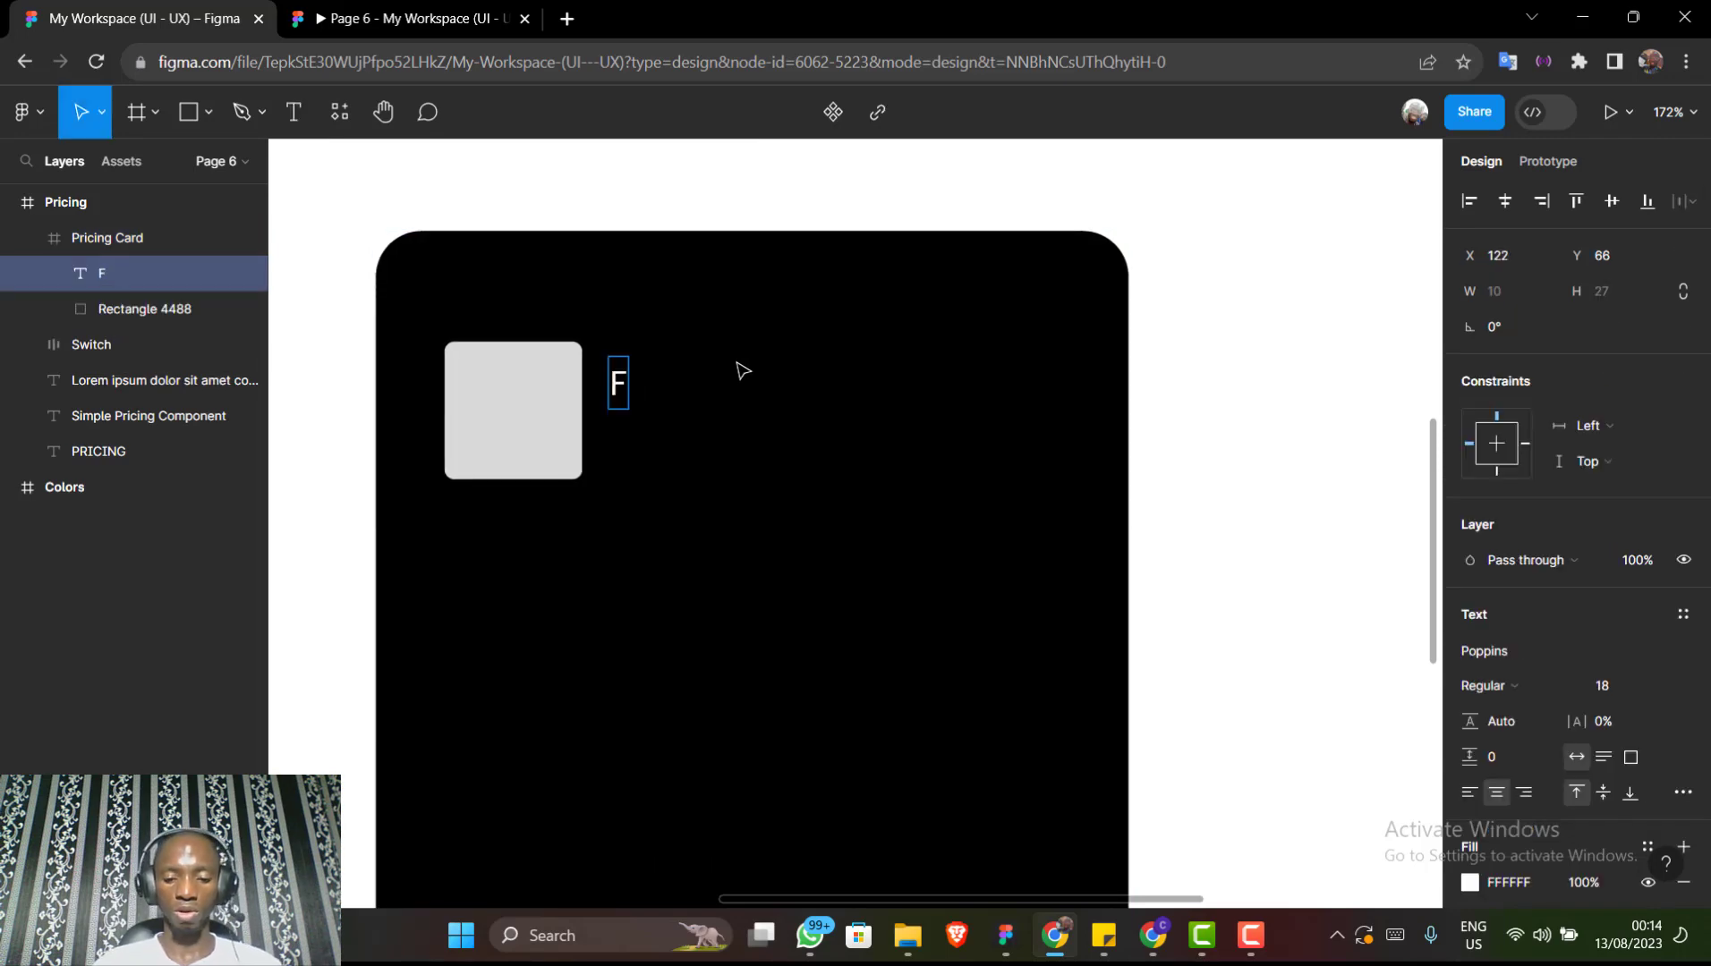
pyautogui.write('or')
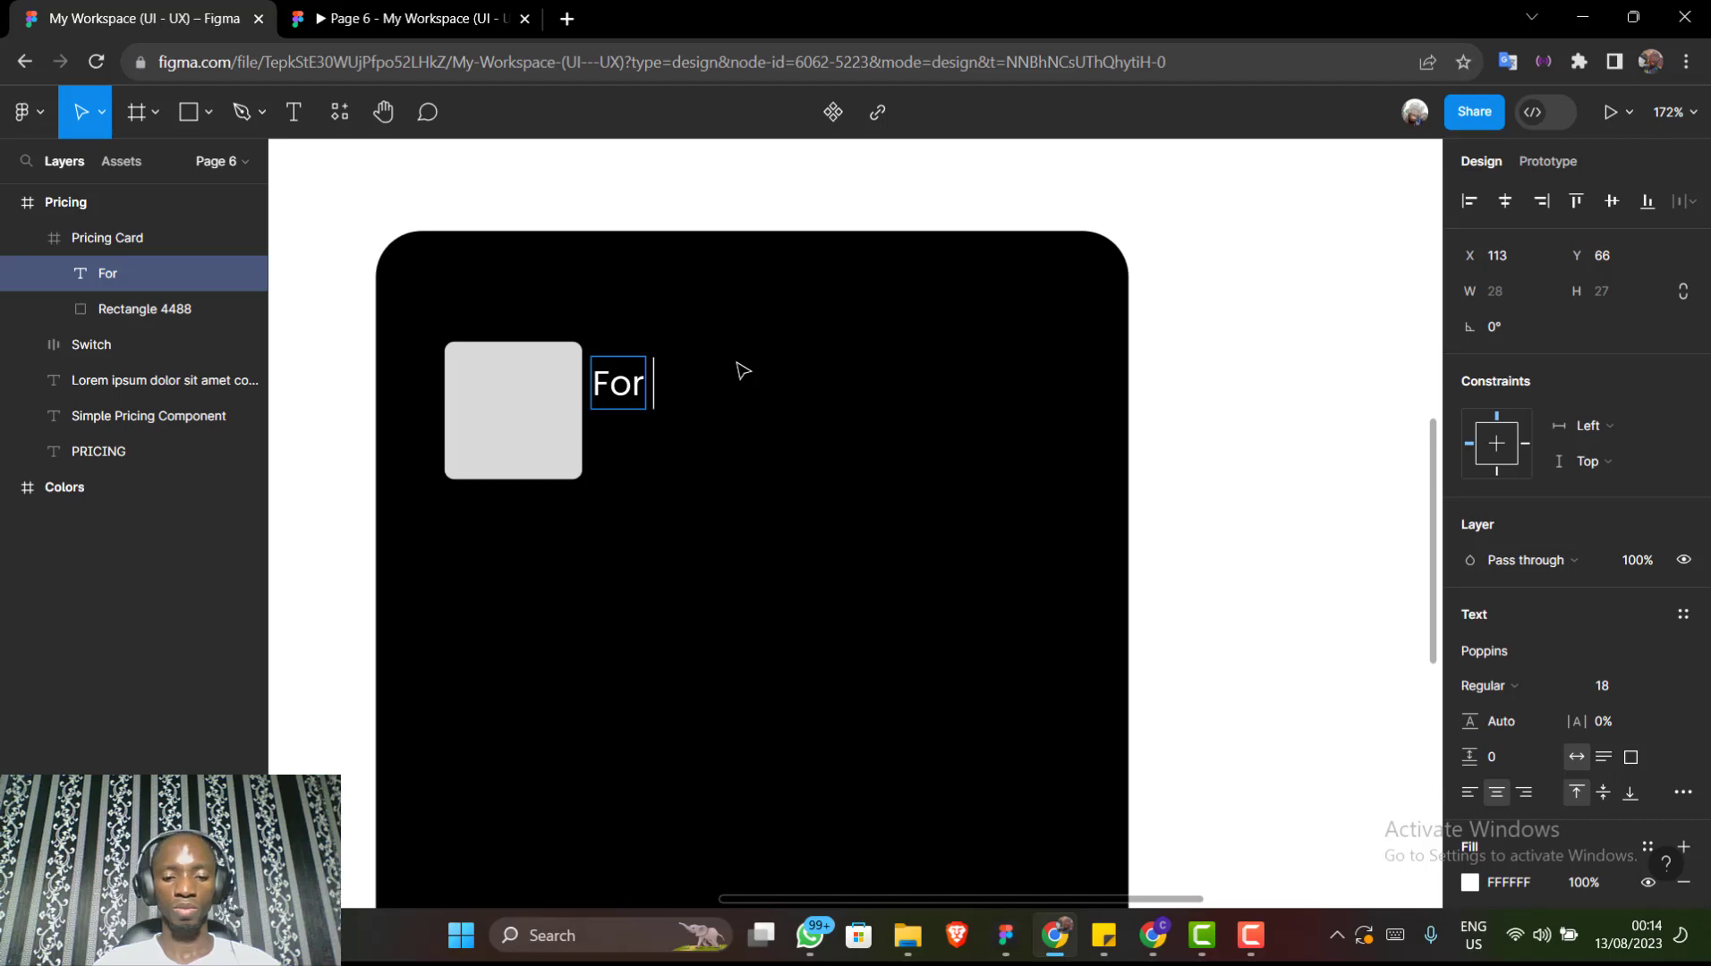
pyautogui.write(' profes')
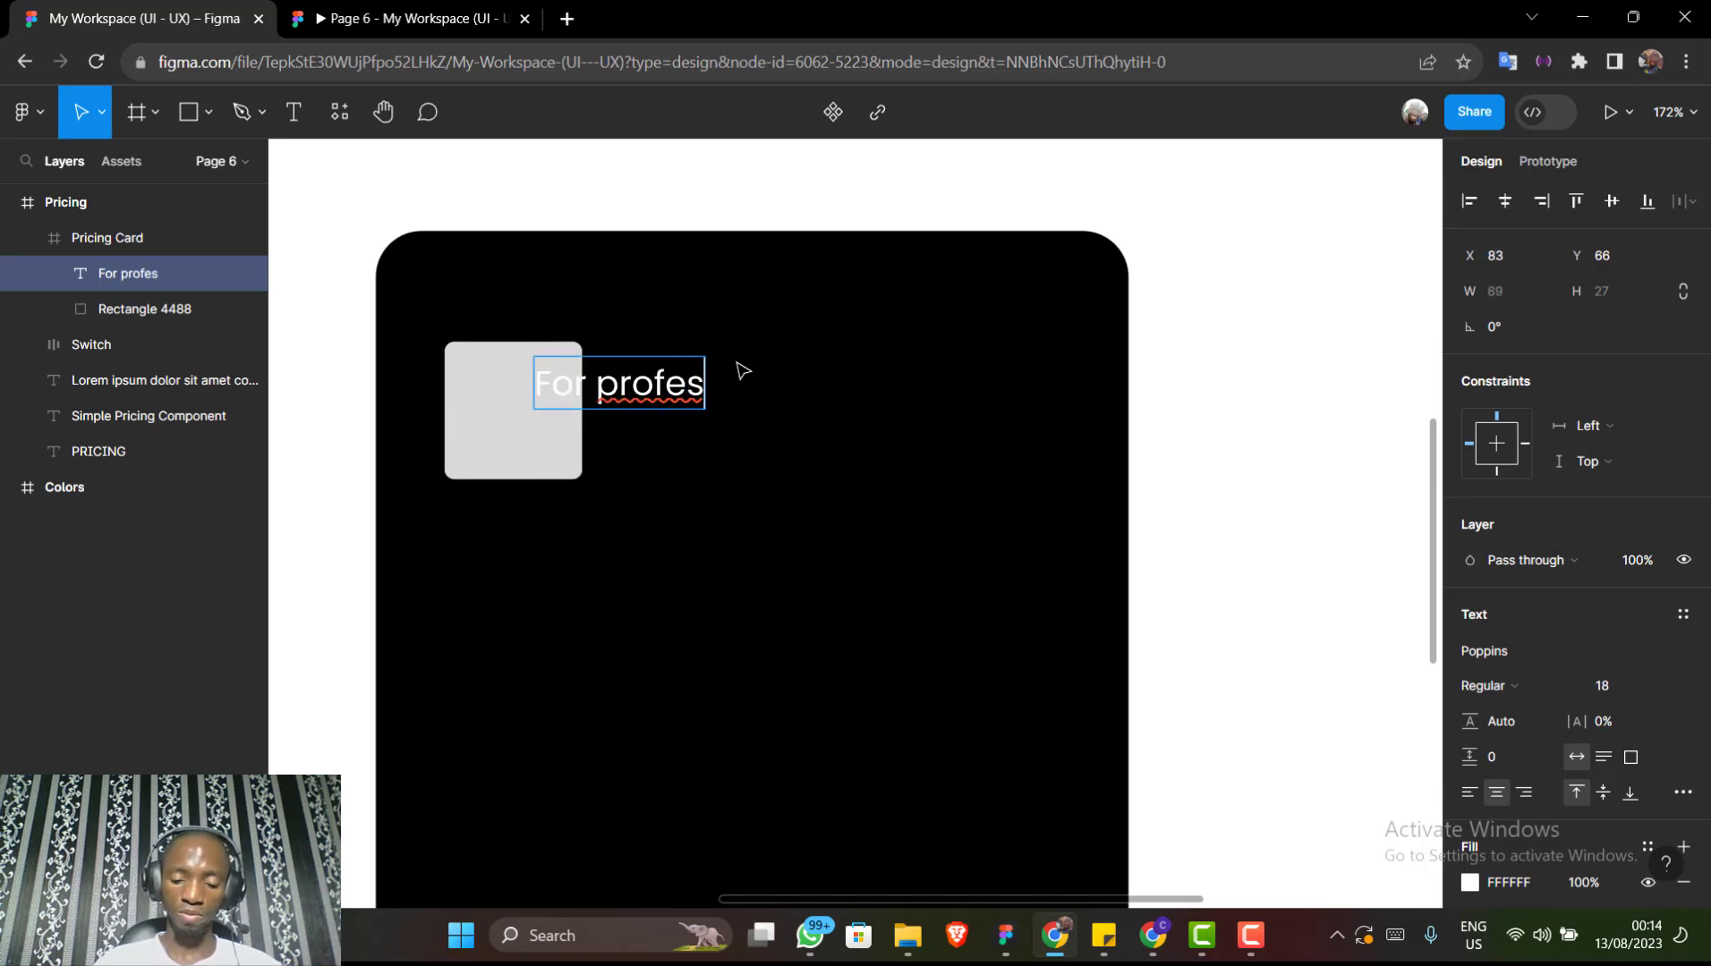
pyautogui.write('iona')
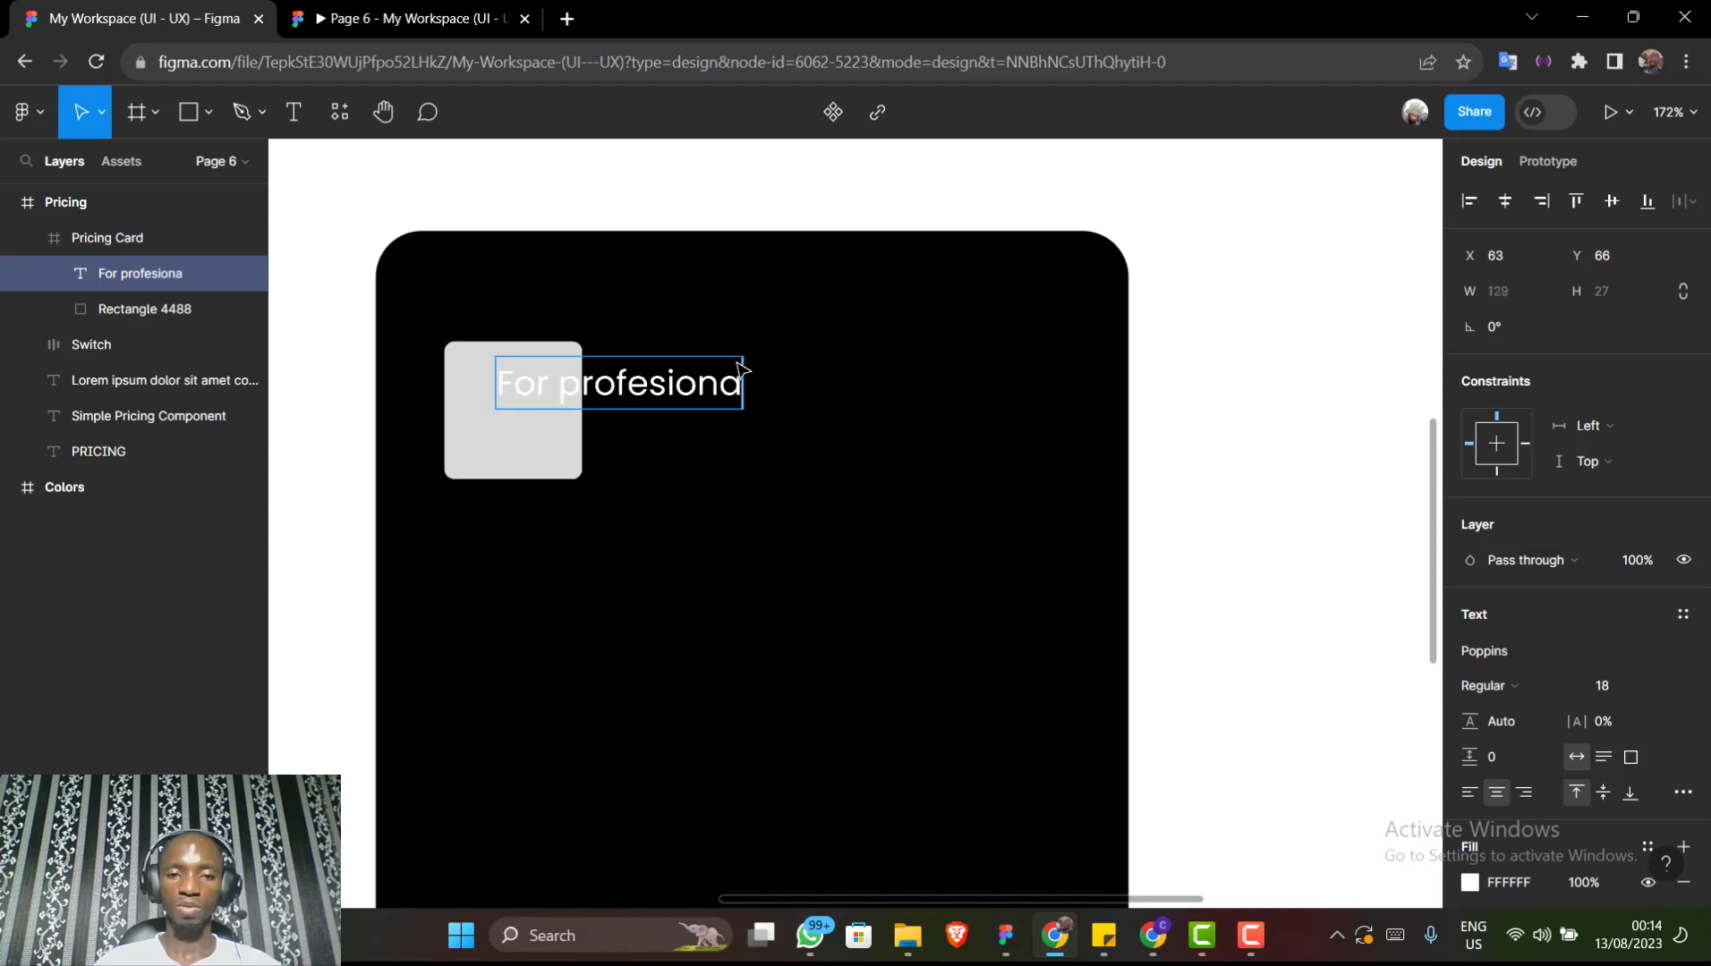
pyautogui.write('ls')
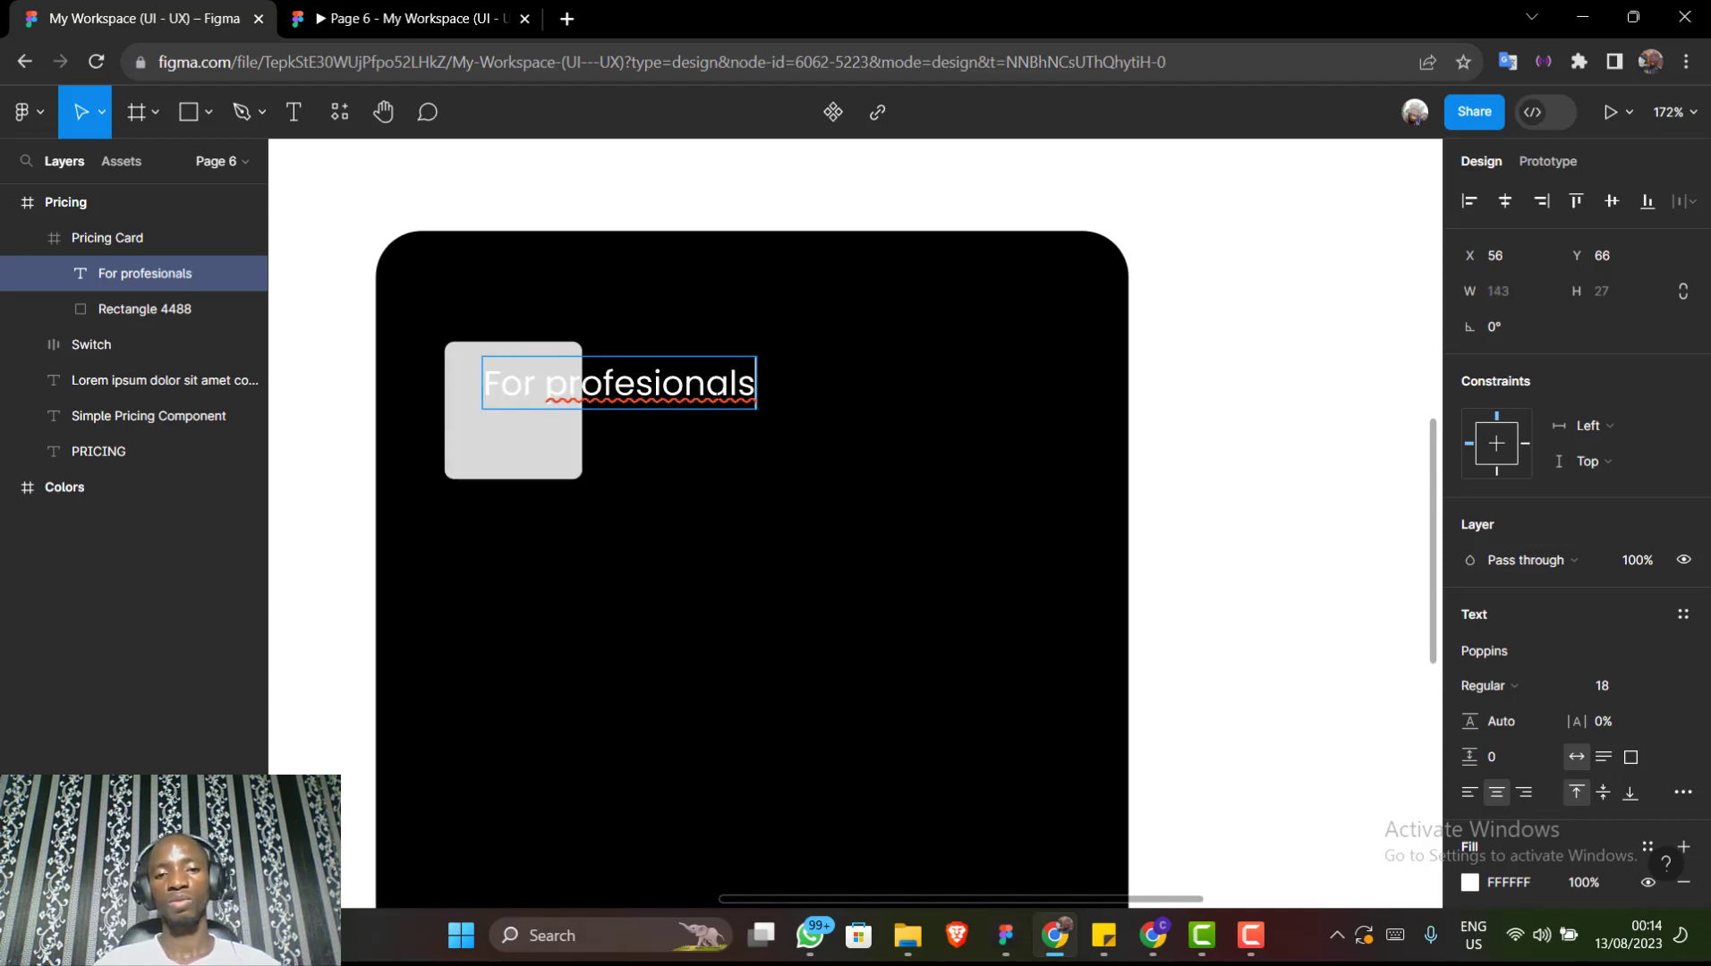
# Correct the misspelled word to "professionals" and move the text beside the grey square, at about X 117, Y 64
pyautogui.hotkey('ctrl', 'shift', 'Left')
pyautogui.rightClick(699, 386)
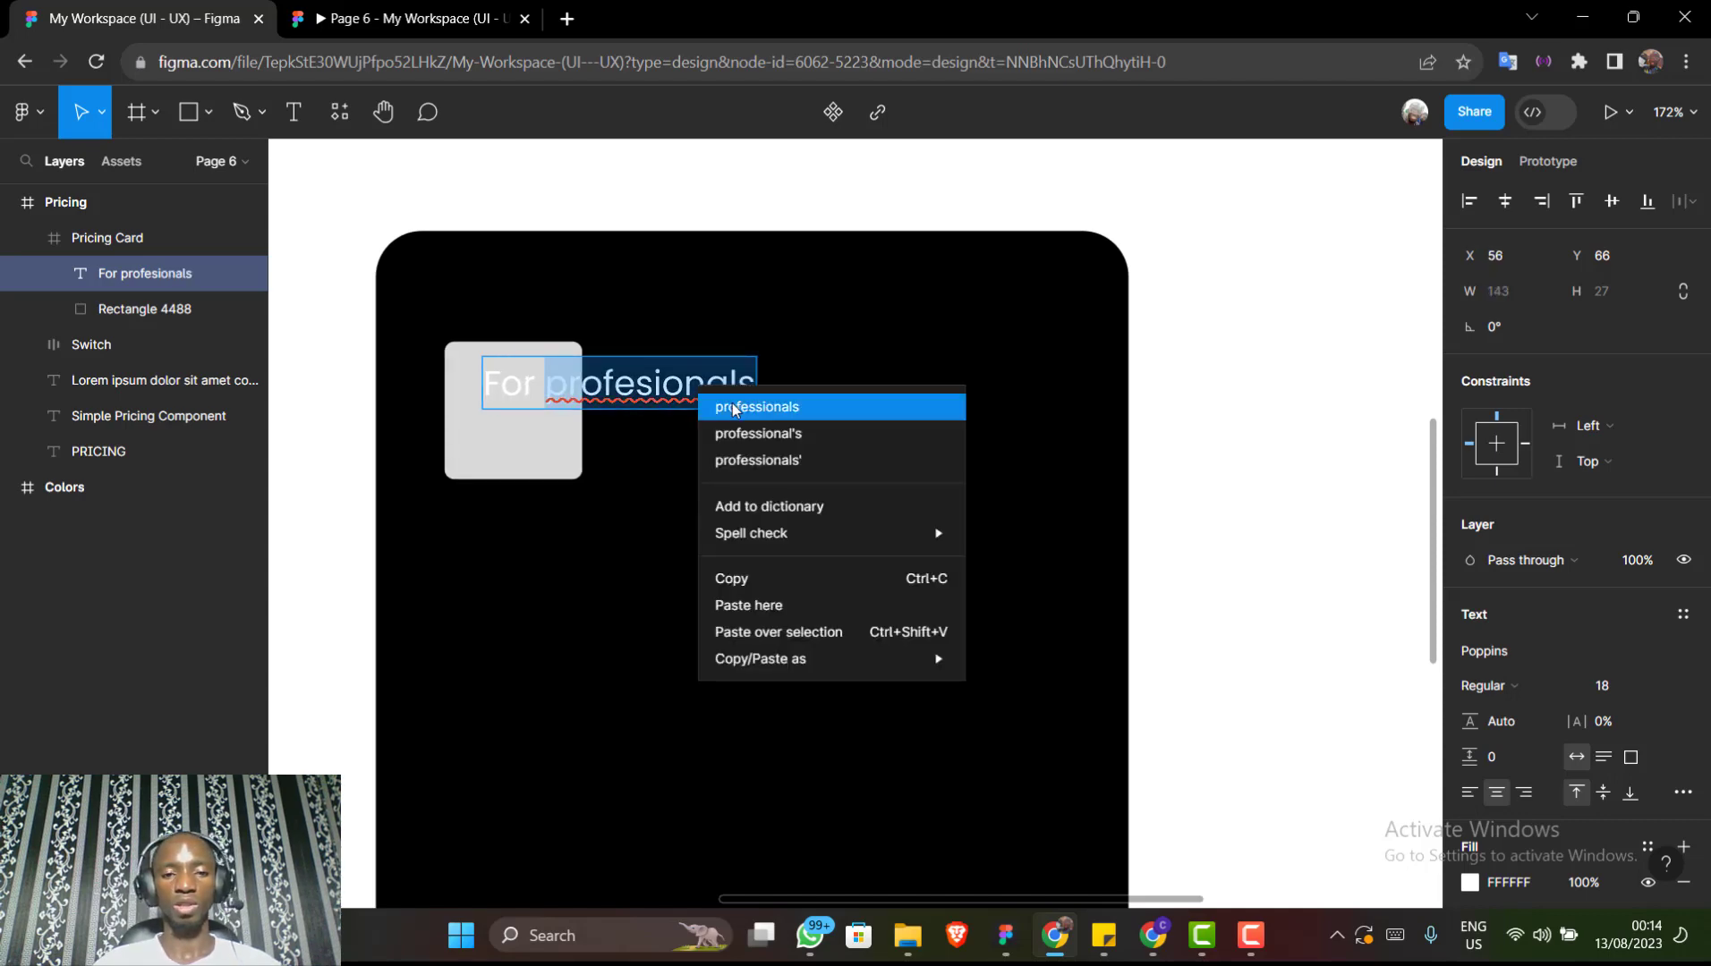
pyautogui.click(734, 409)
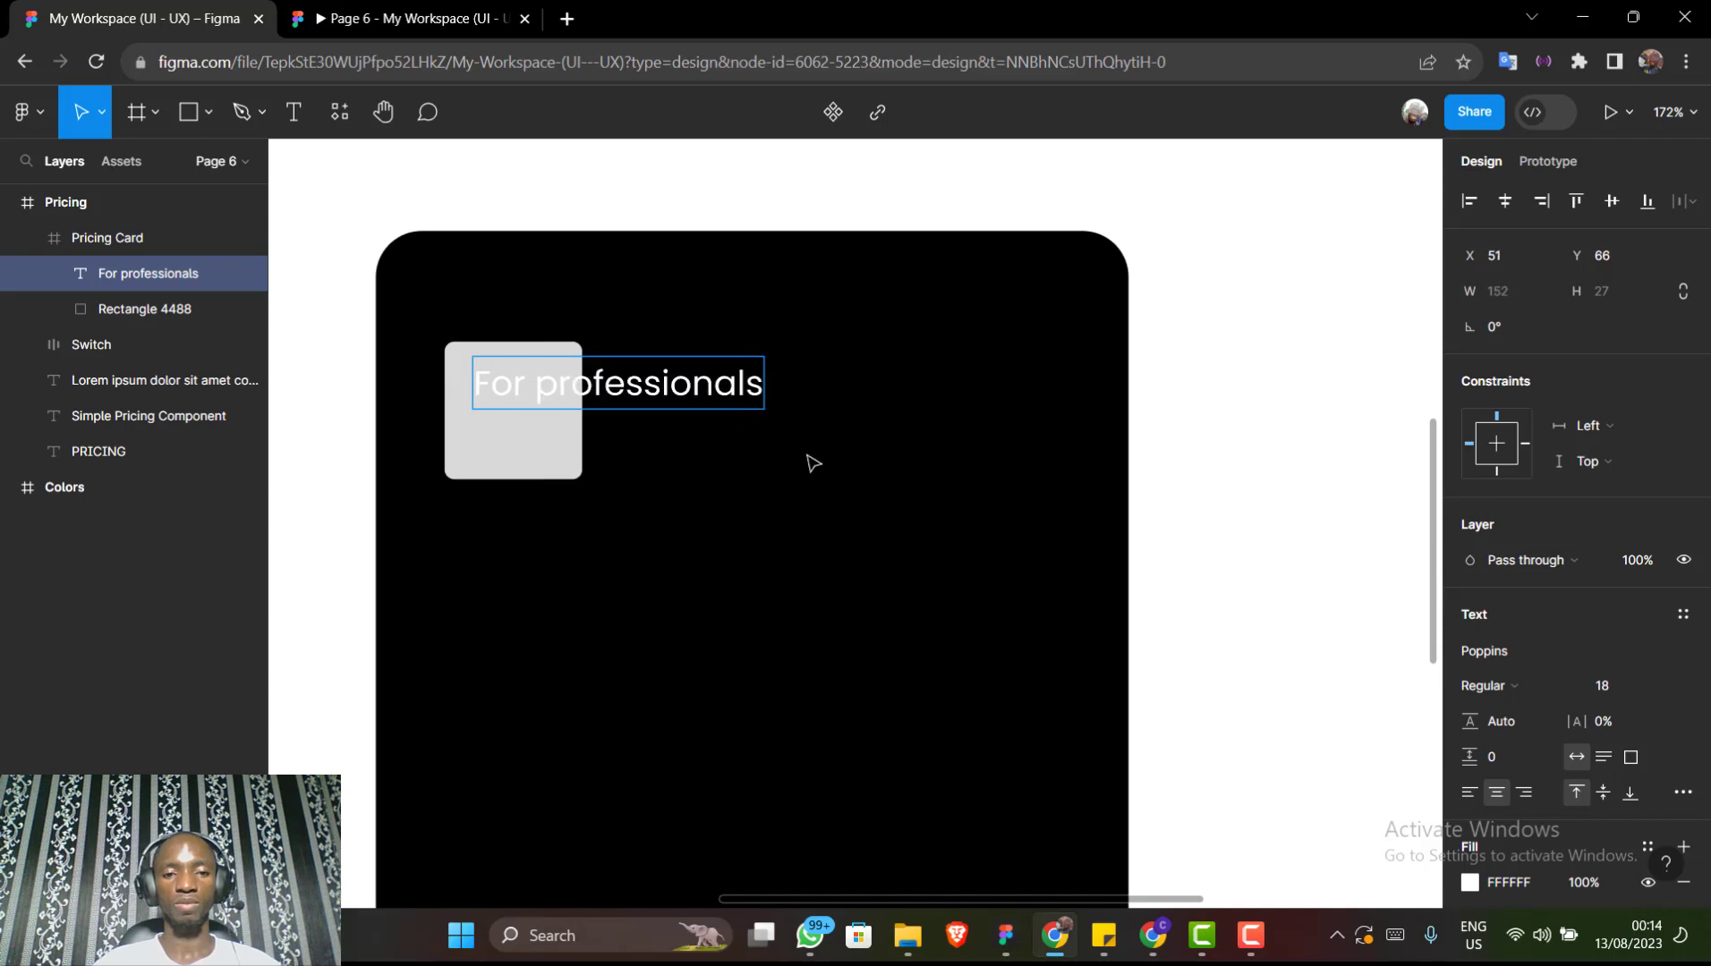
pyautogui.press('Escape')
pyautogui.moveTo(680, 394); pyautogui.dragTo(805, 391)
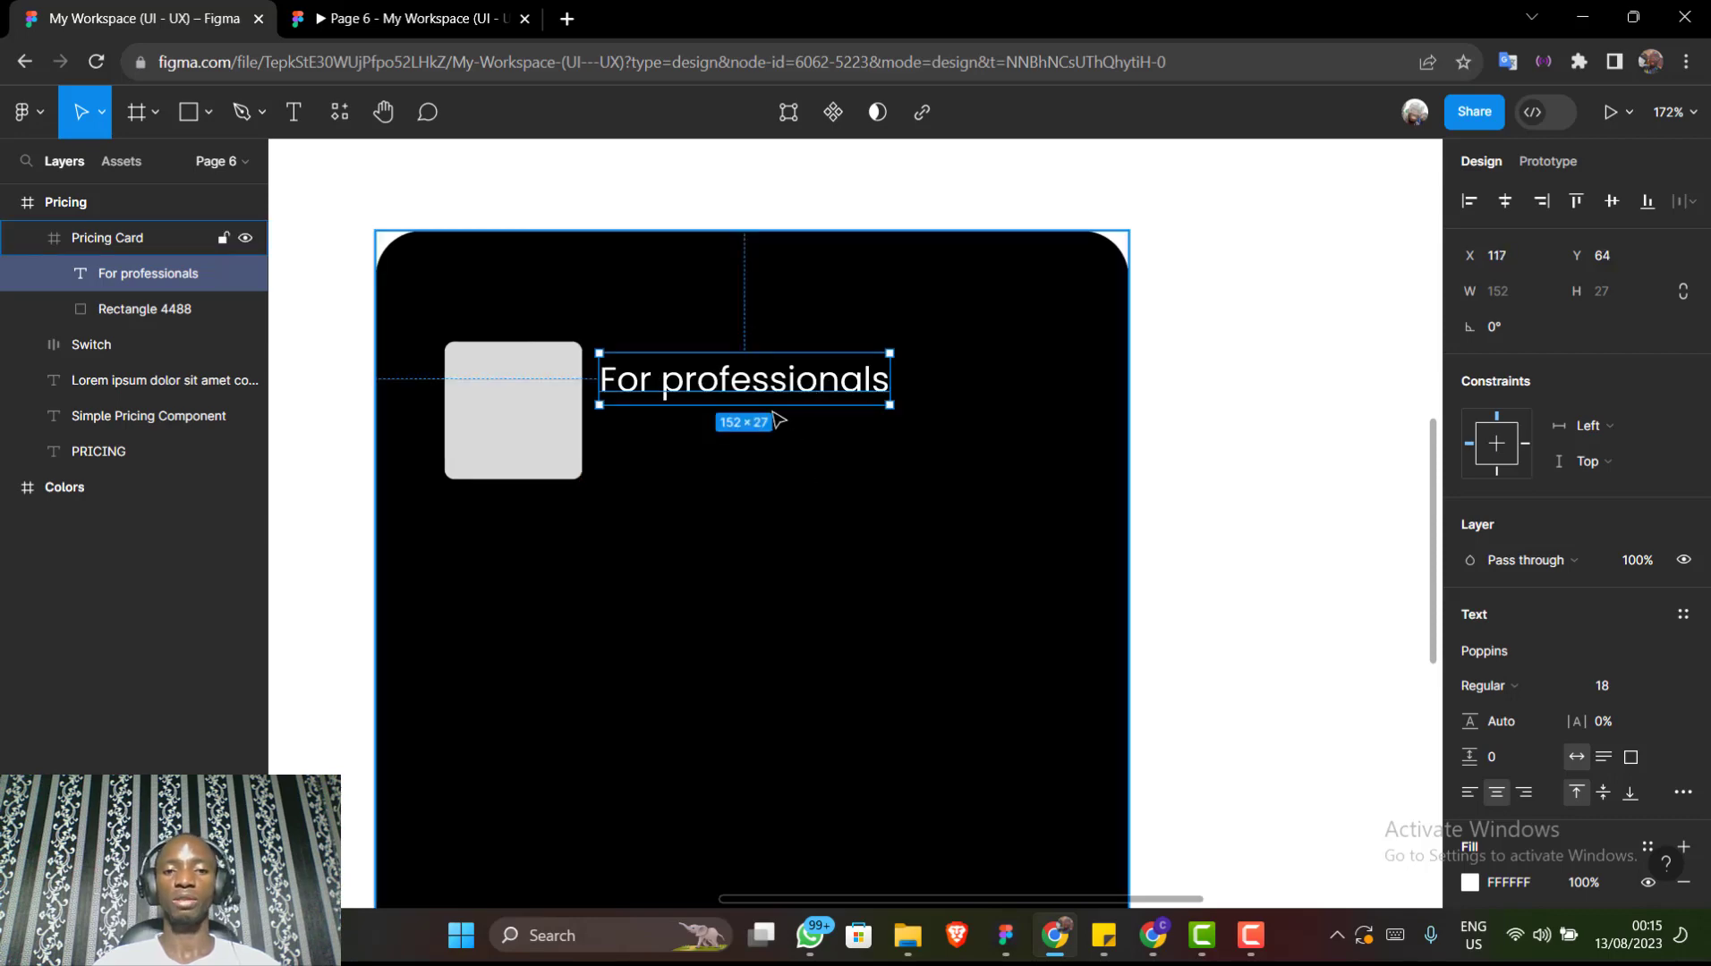
# Duplicate the "For professionals" text just below the original and change the copy to "Pro" in Bold
pyautogui.hotkey('ctrl', 'd')
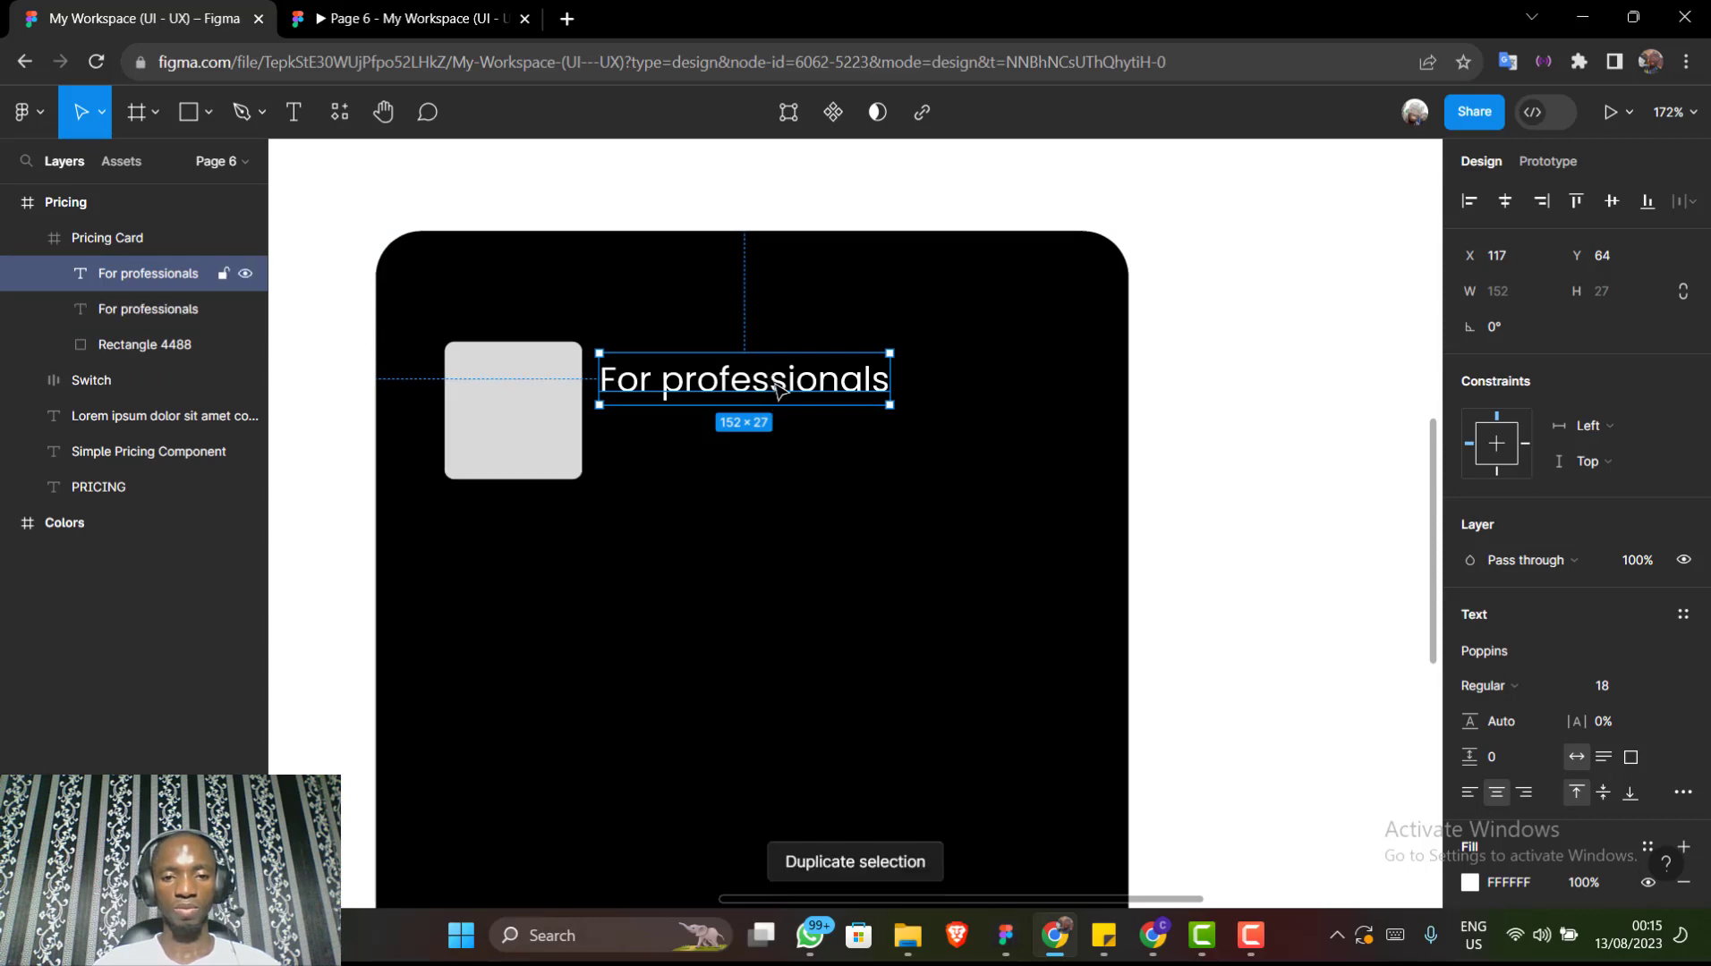
pyautogui.moveTo(775, 387); pyautogui.dragTo(784, 444)
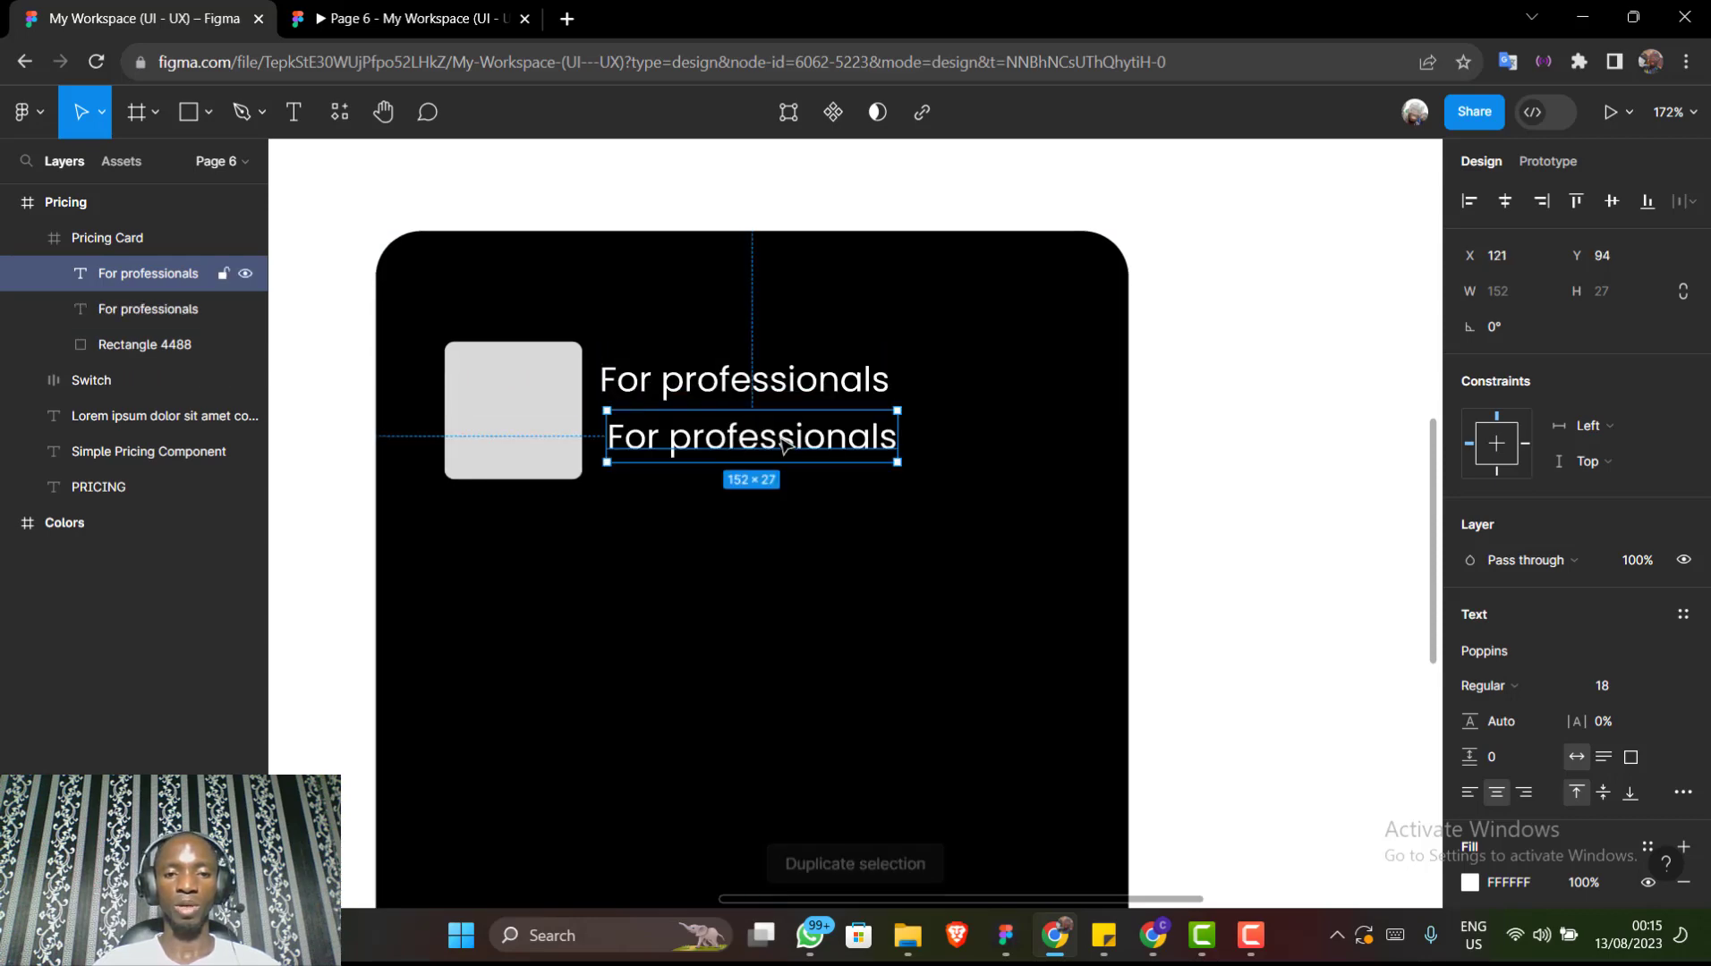
pyautogui.doubleClick(784, 445)
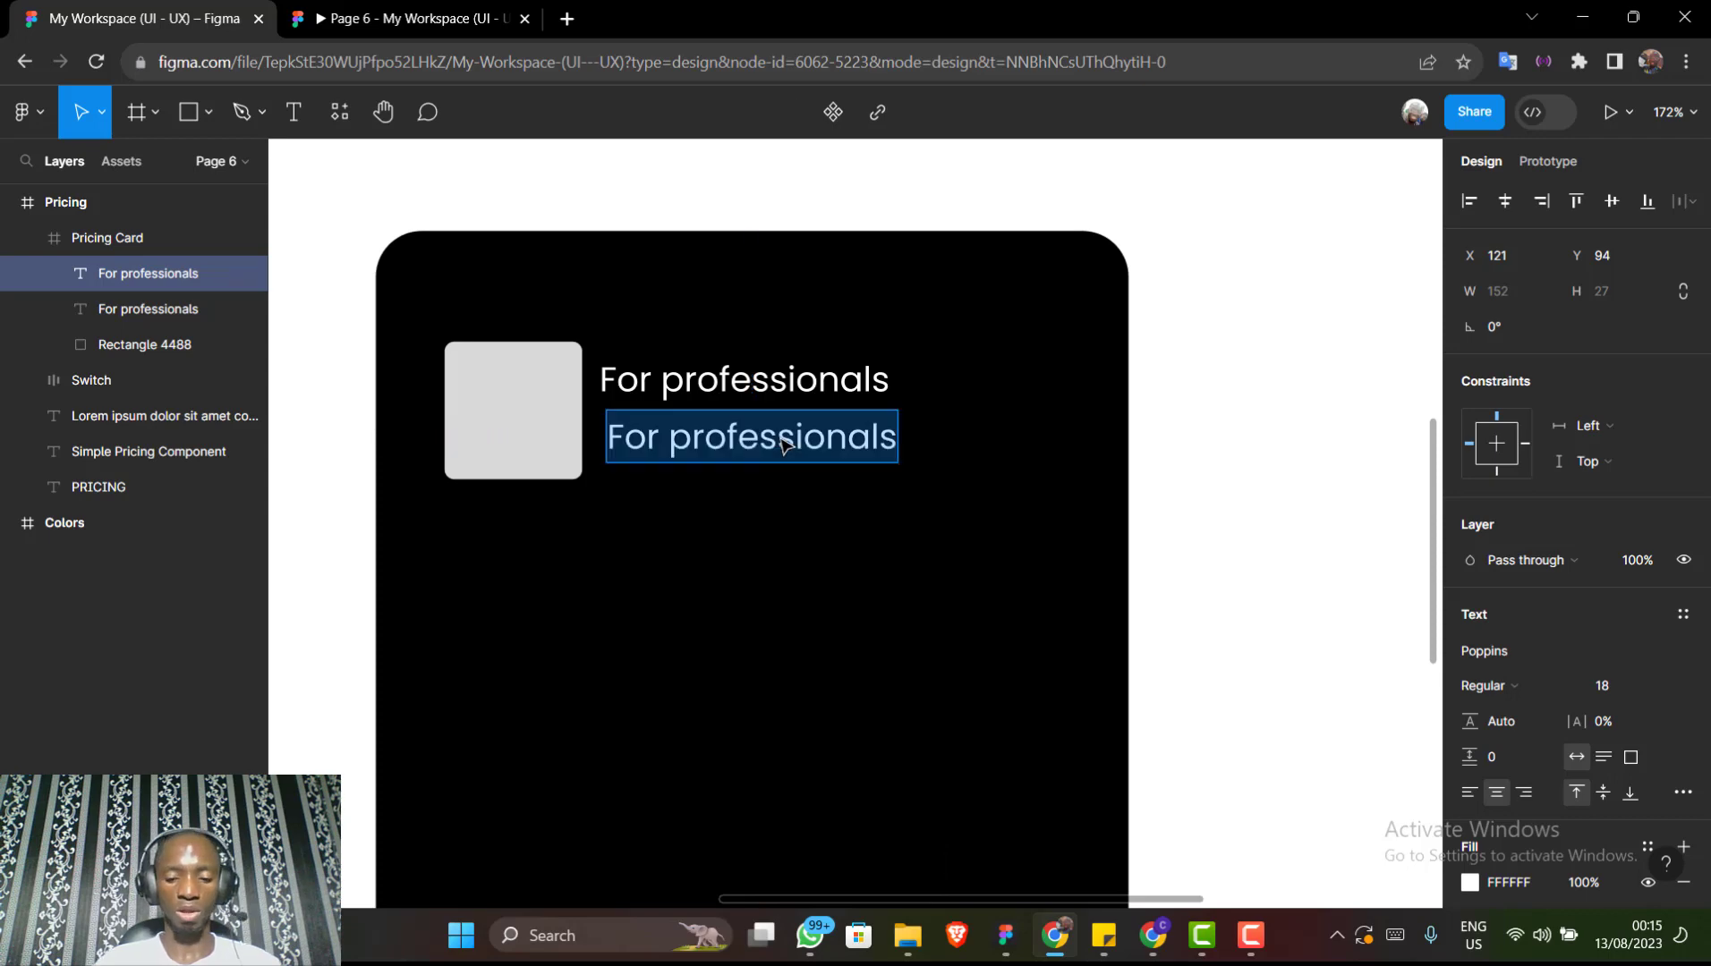
pyautogui.write('Pro')
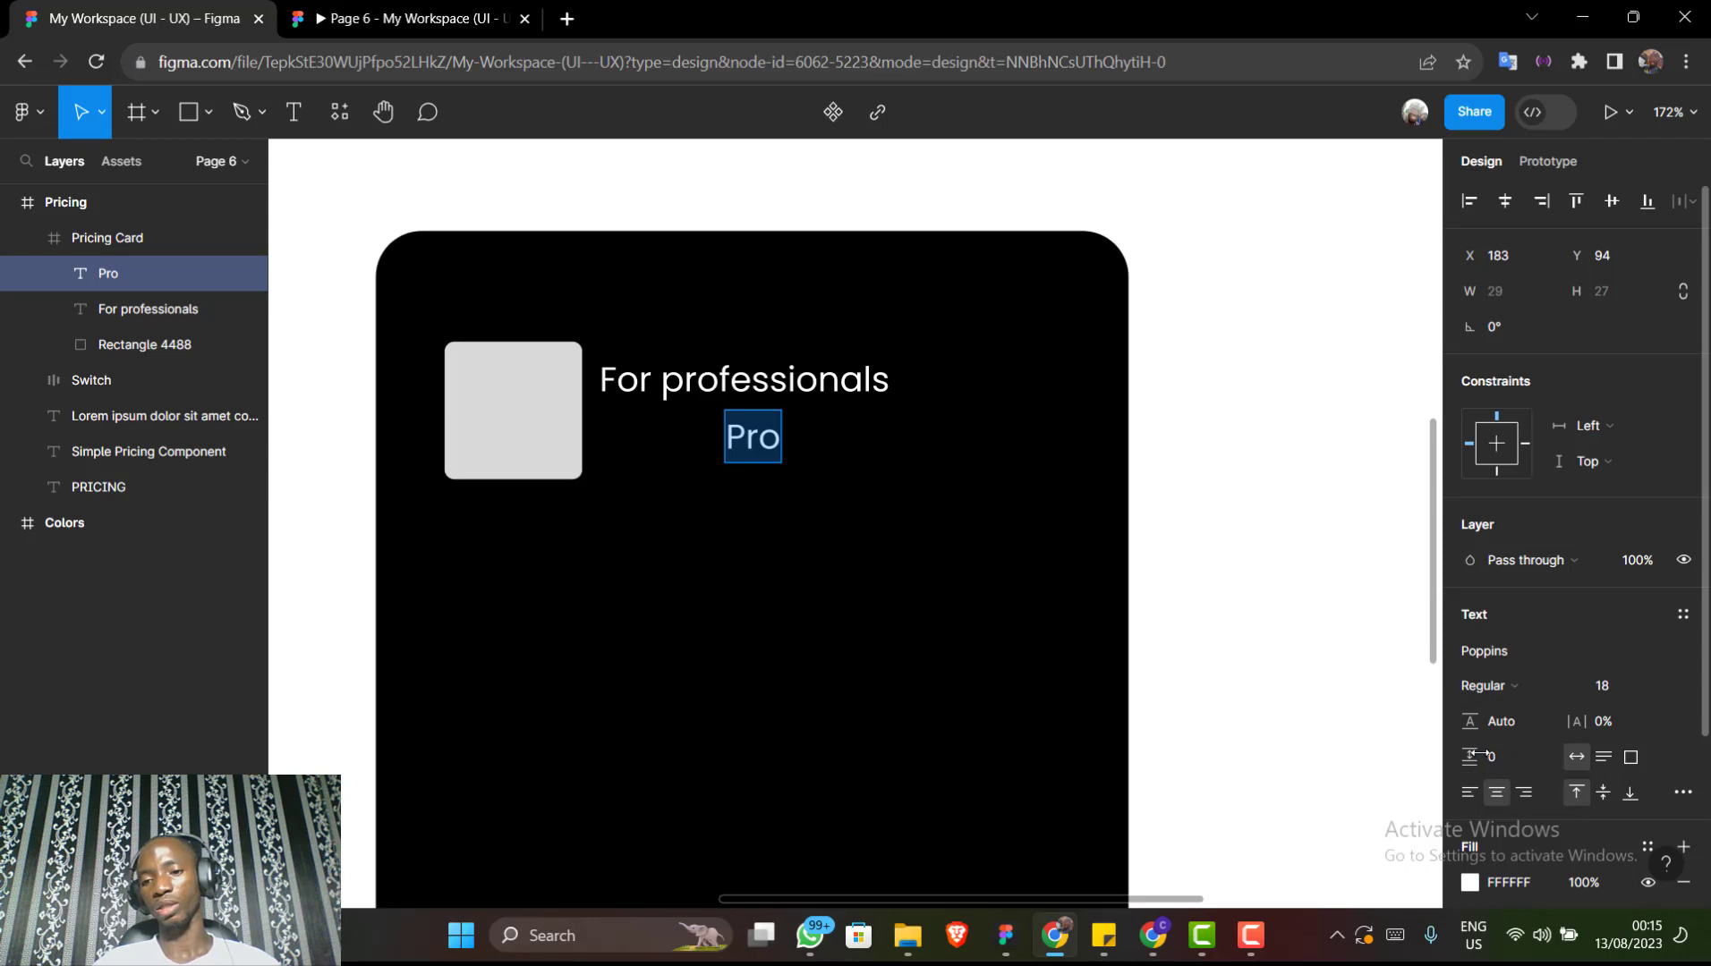
pyautogui.click(1506, 689)
pyautogui.click(1503, 565)
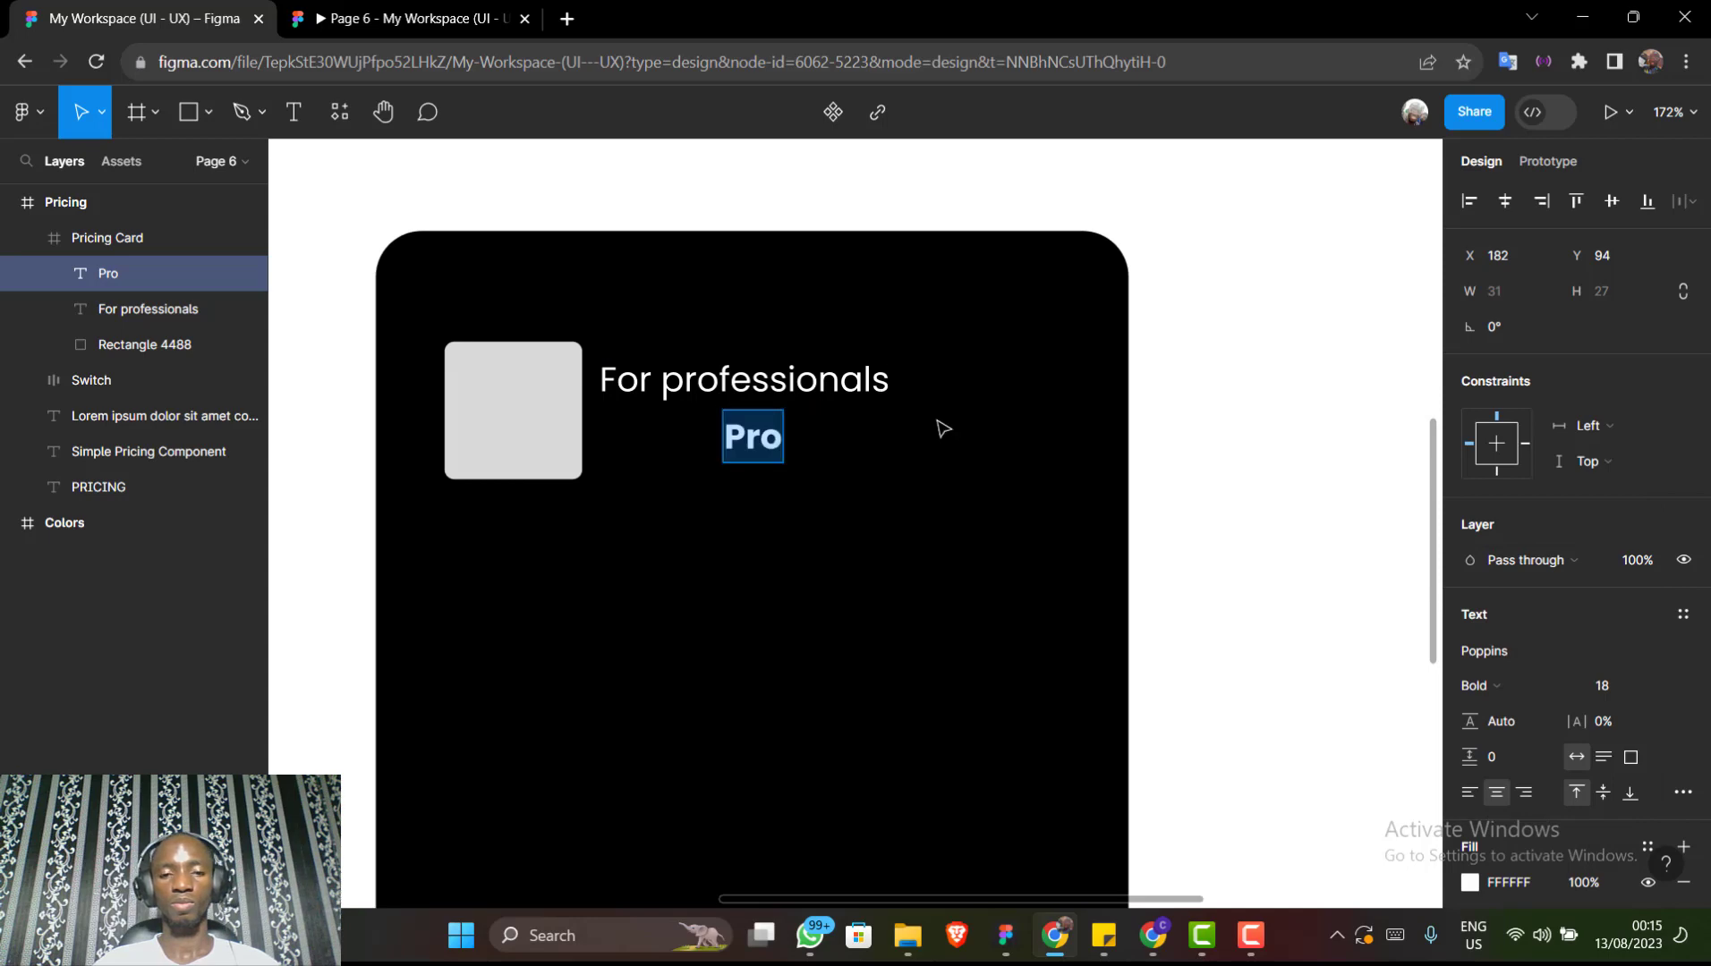
# Align the "For professionals" and "Pro" texts along their left edges
pyautogui.press('Escape')
pyautogui.keyDown('shift'); pyautogui.click(850, 398); pyautogui.keyUp('shift')
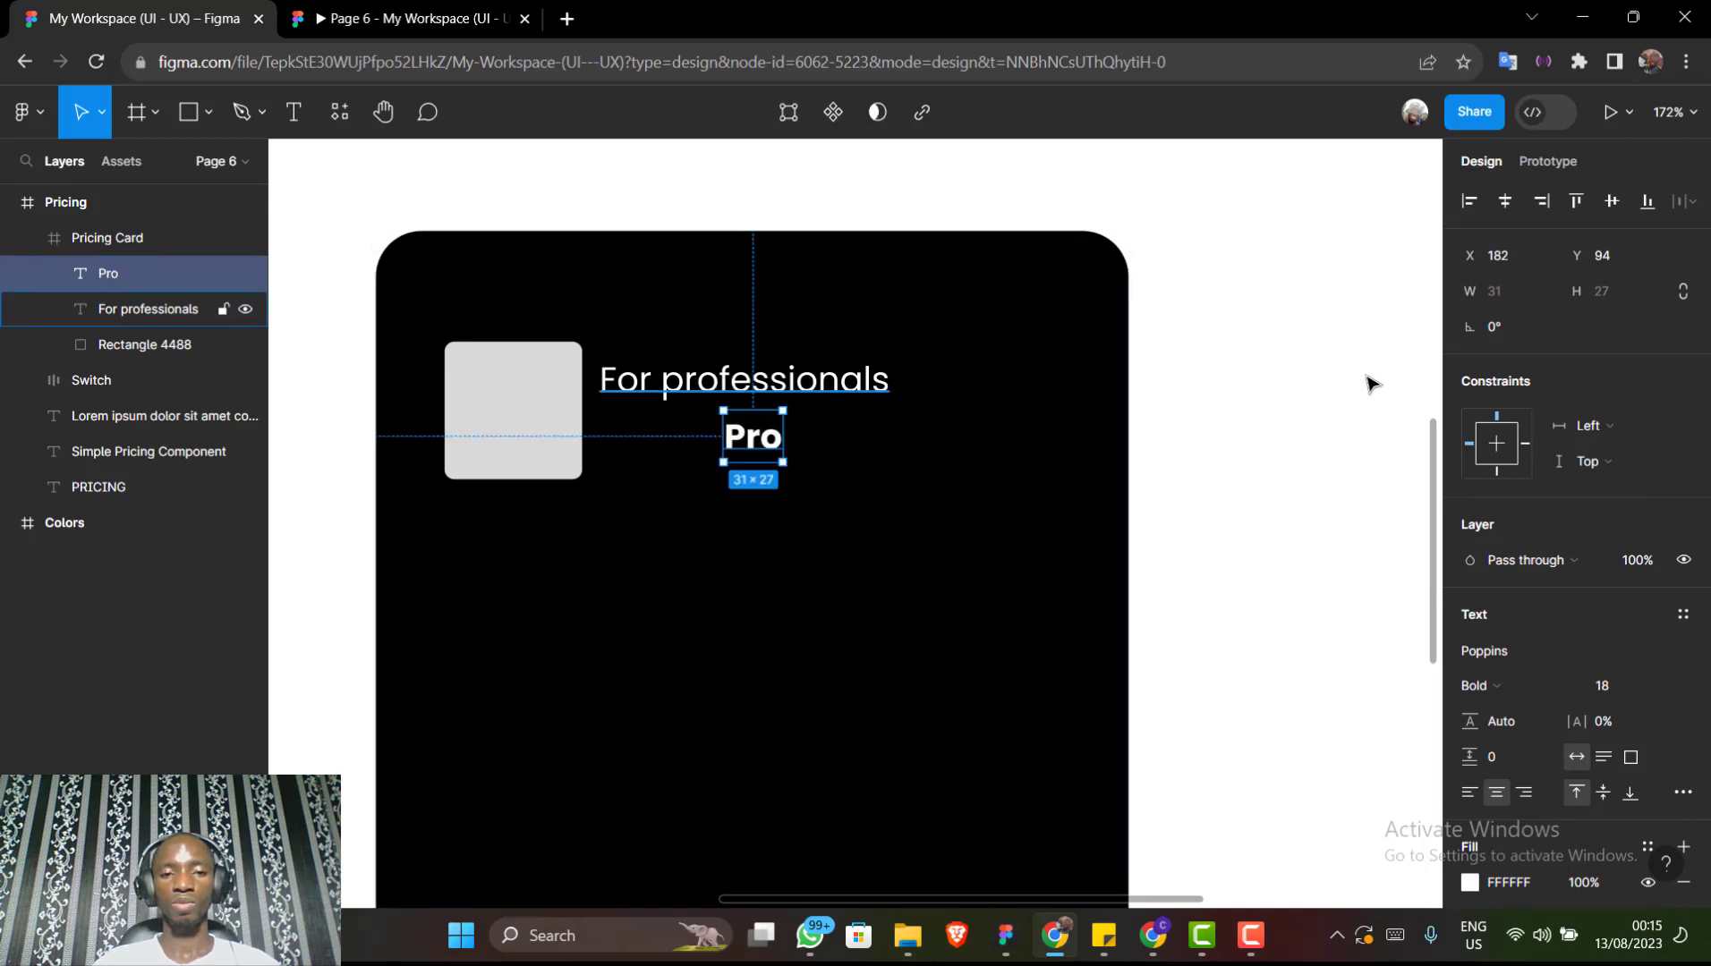
pyautogui.click(1480, 202)
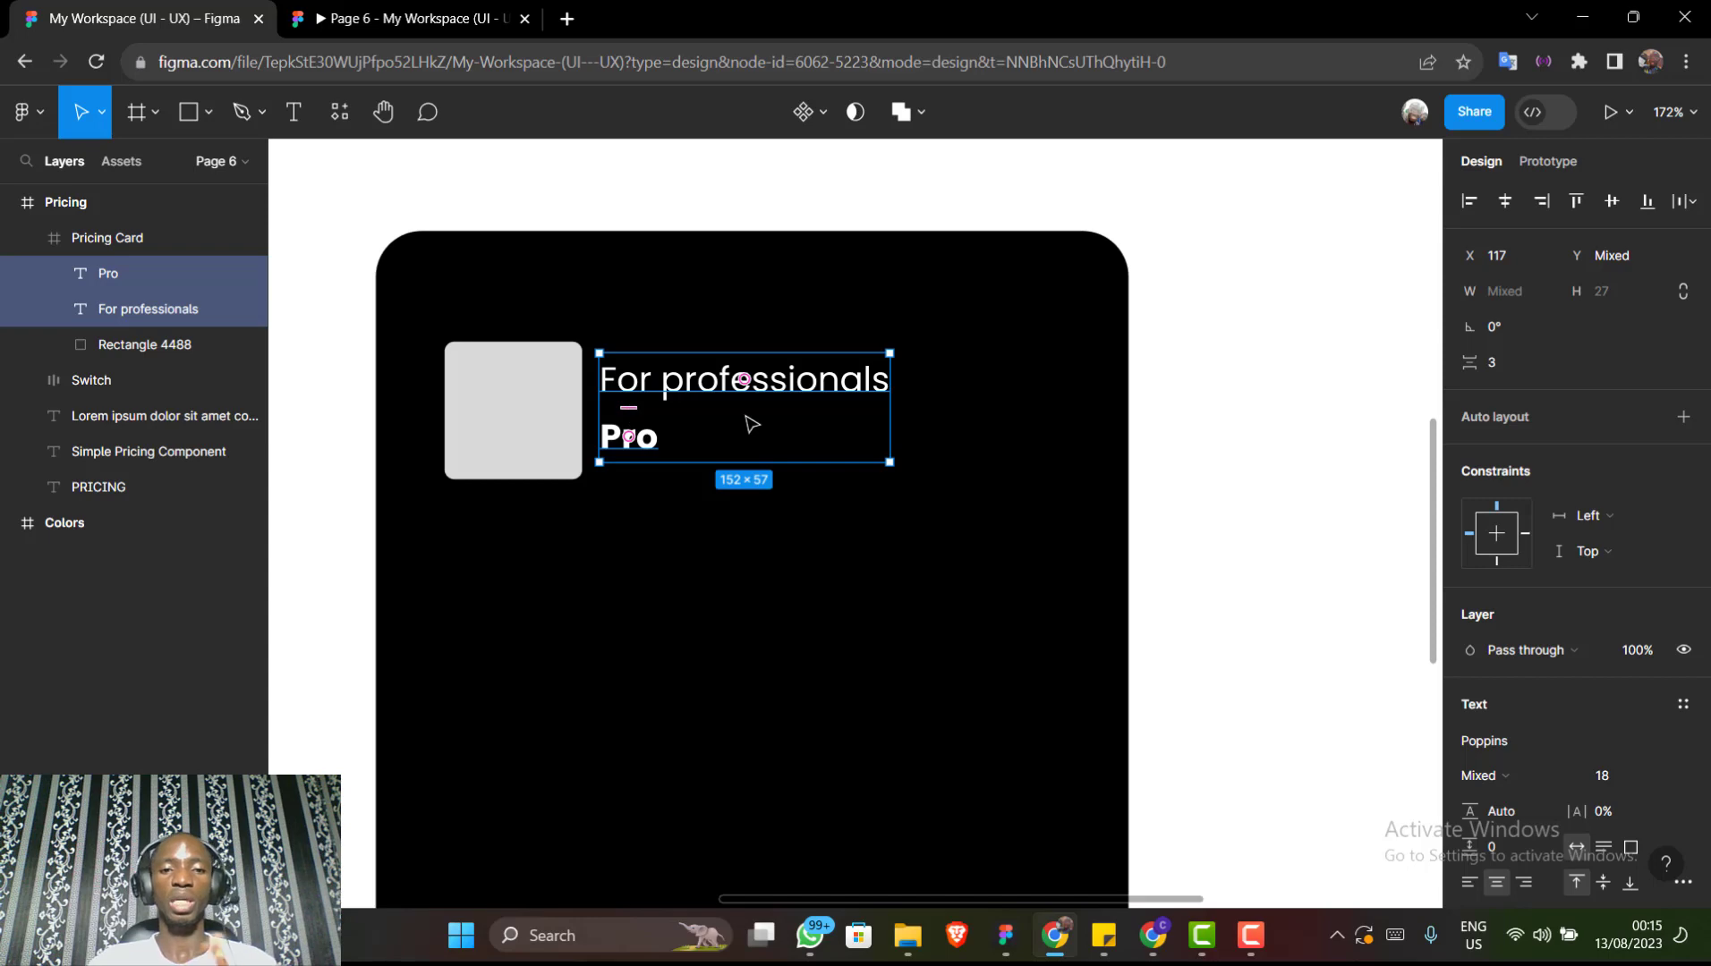
# Copy the two-line "Lorem ipsum" subtitle above the switch and place the copy inside the Pricing Card frame
pyautogui.scroll(-4, 751, 424)
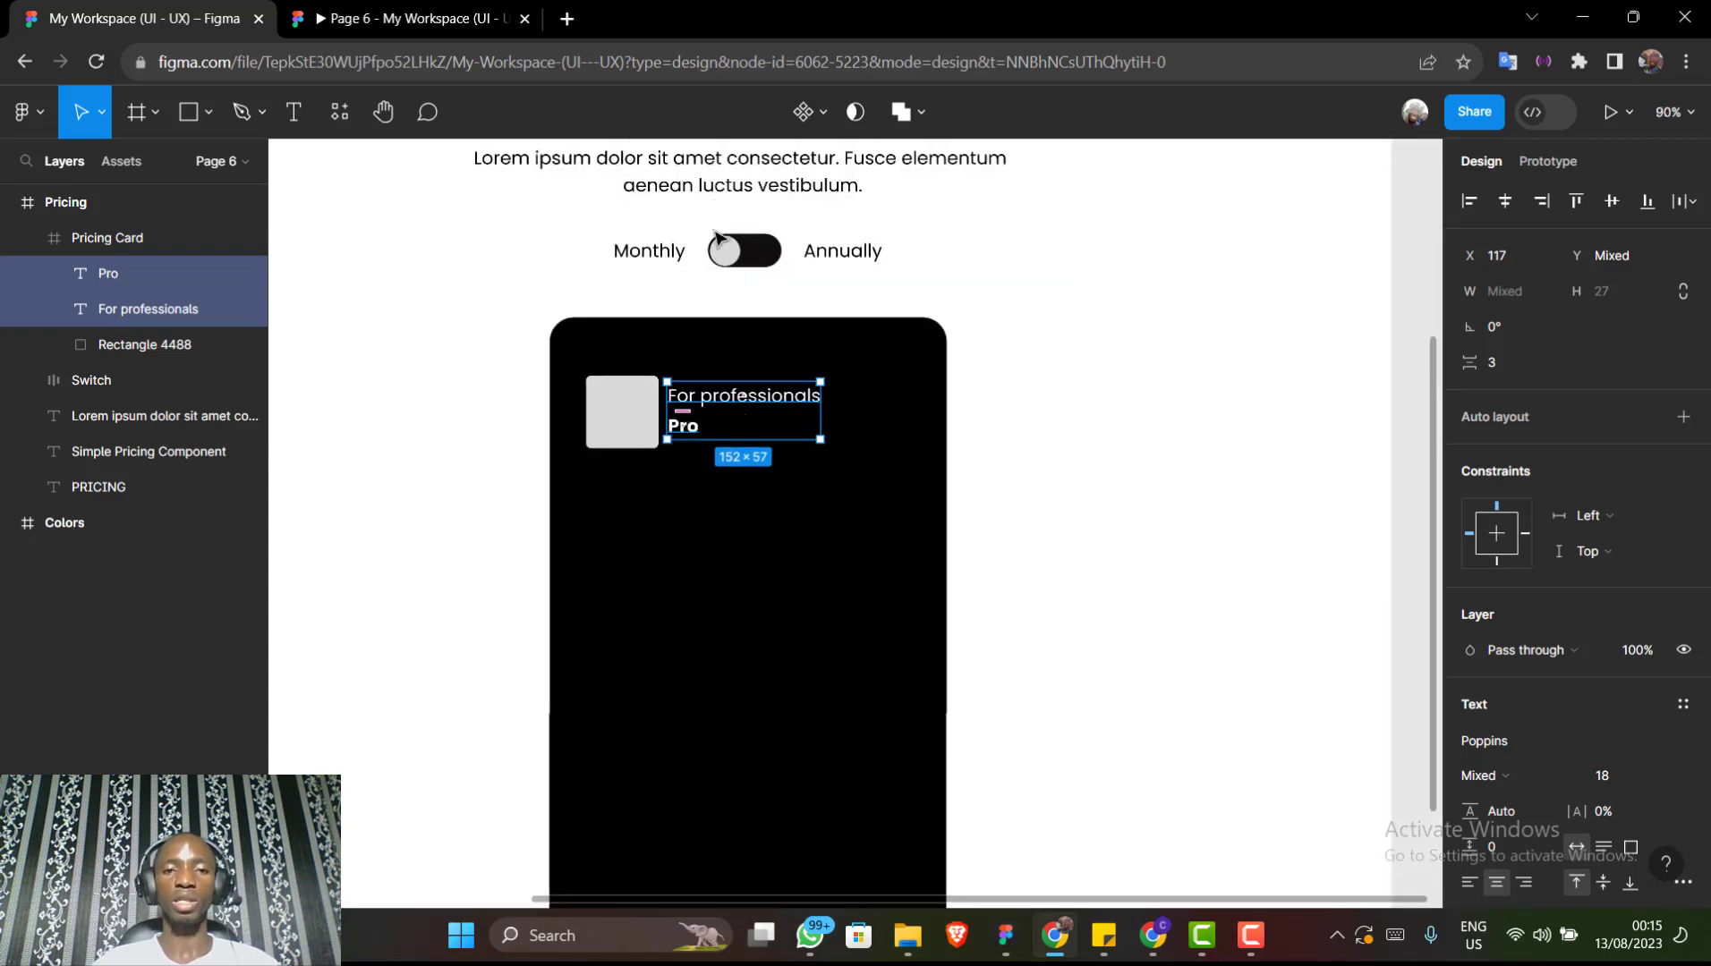
pyautogui.click(716, 199)
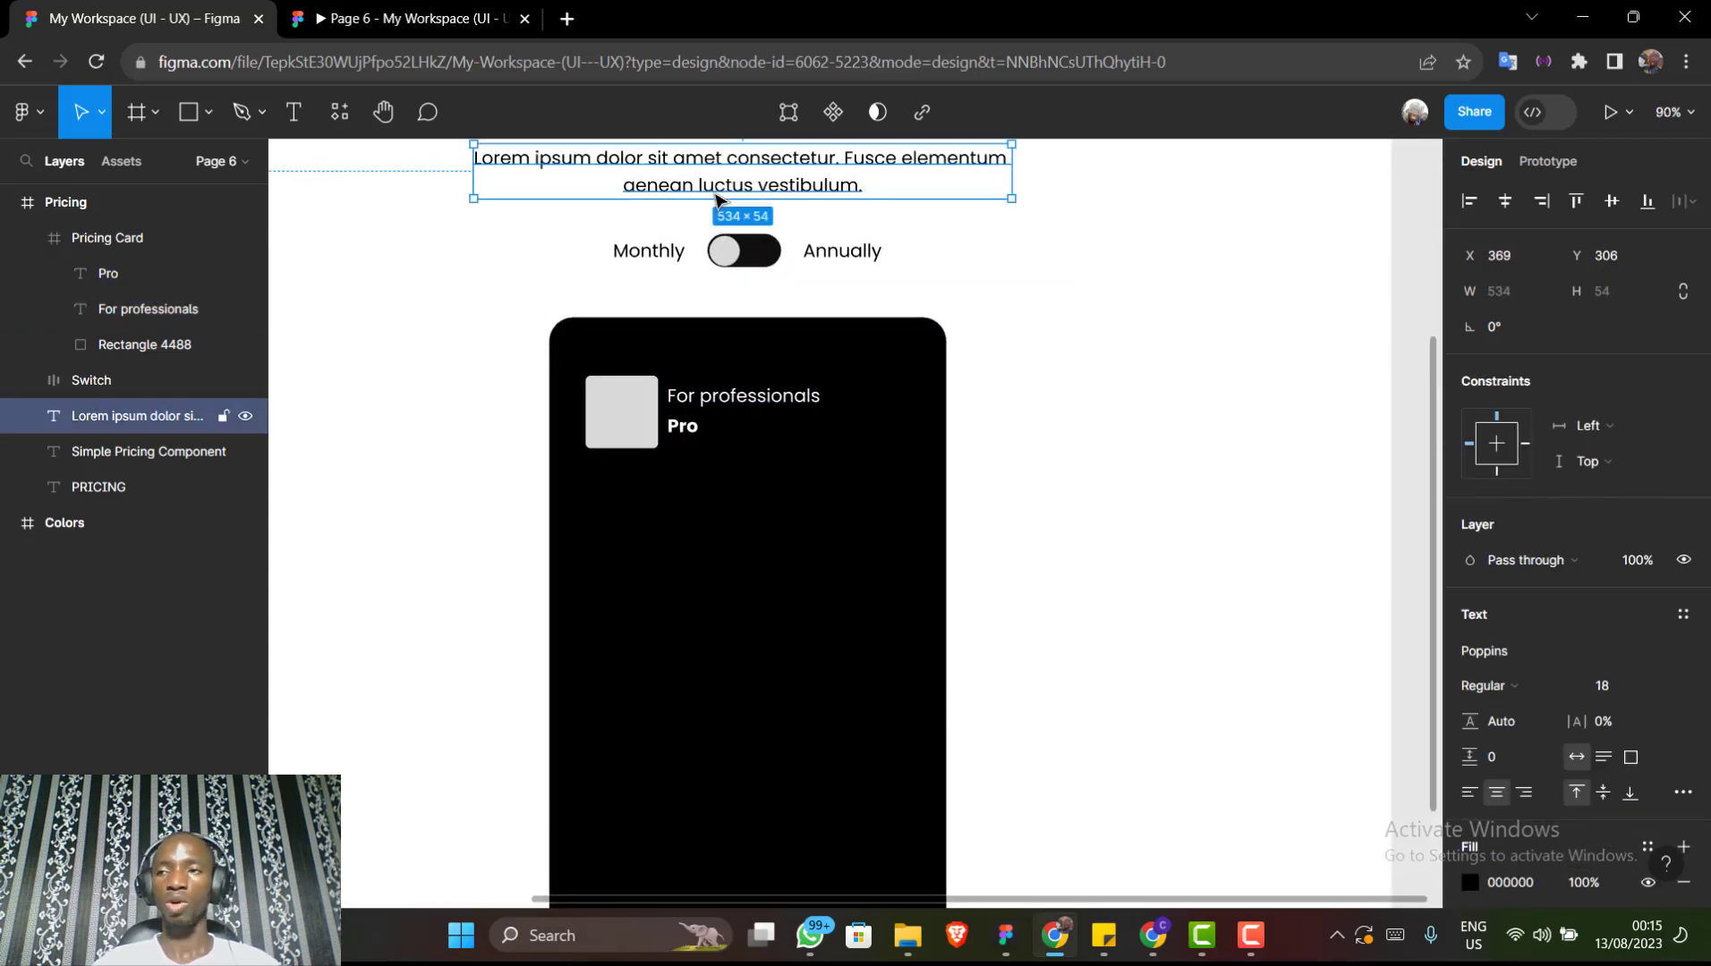
pyautogui.hotkey('ctrl', 'd')
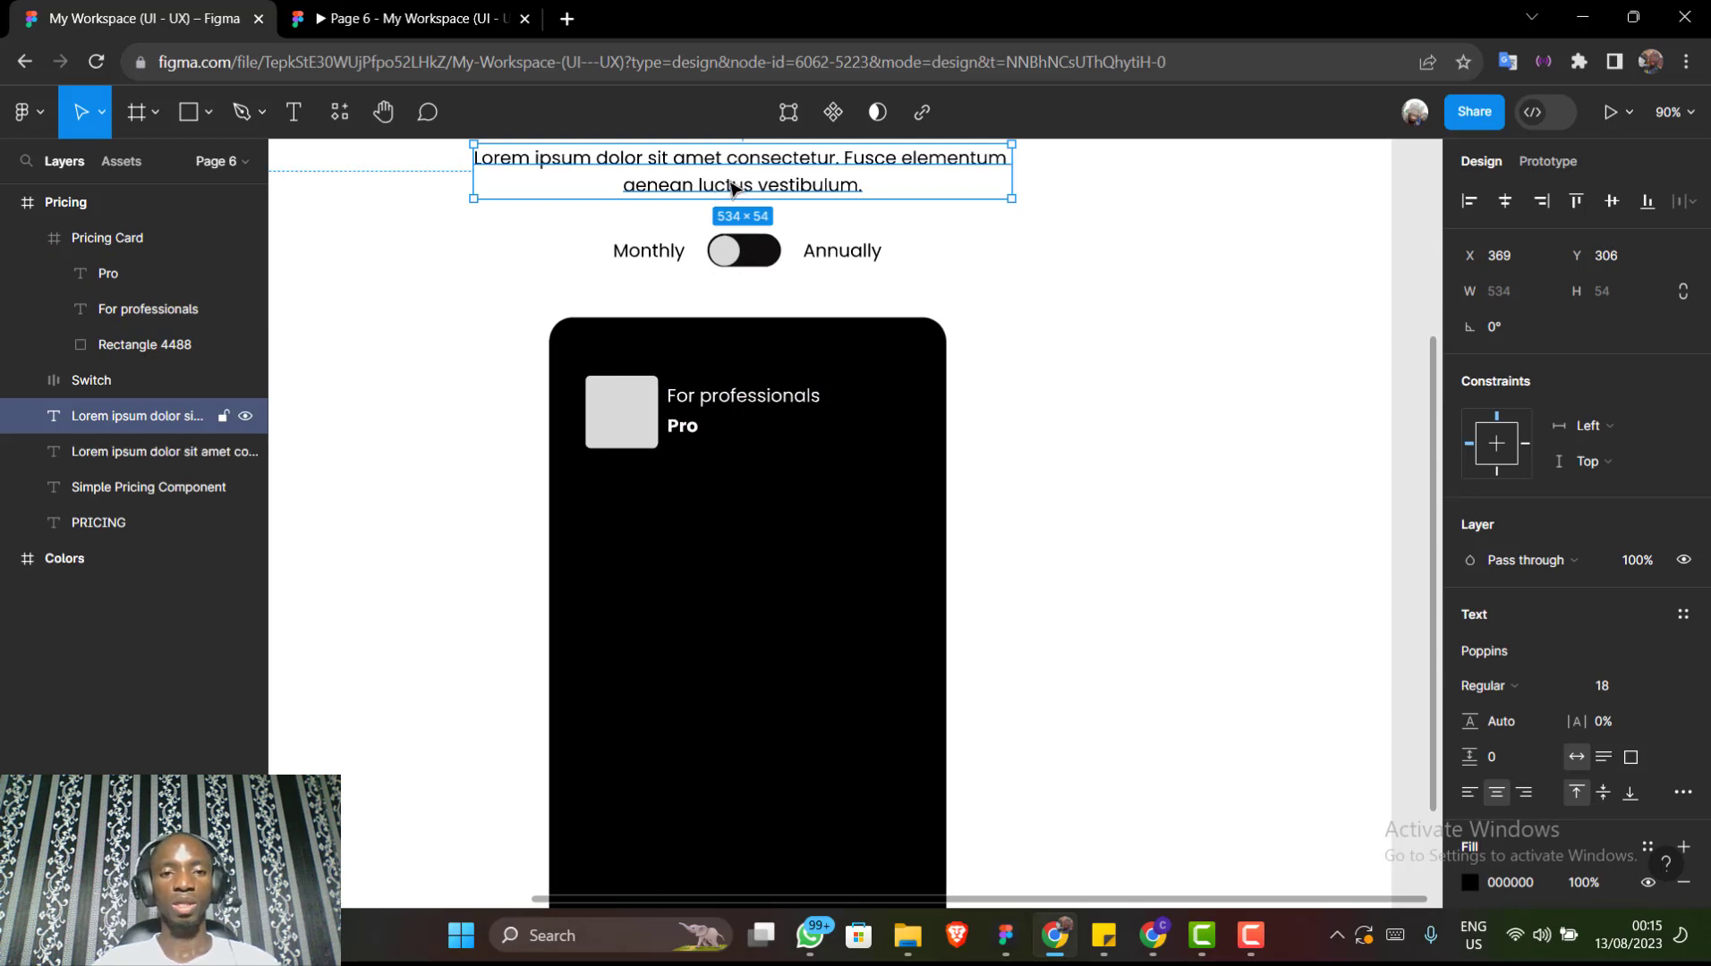
pyautogui.moveTo(732, 179); pyautogui.dragTo(783, 518)
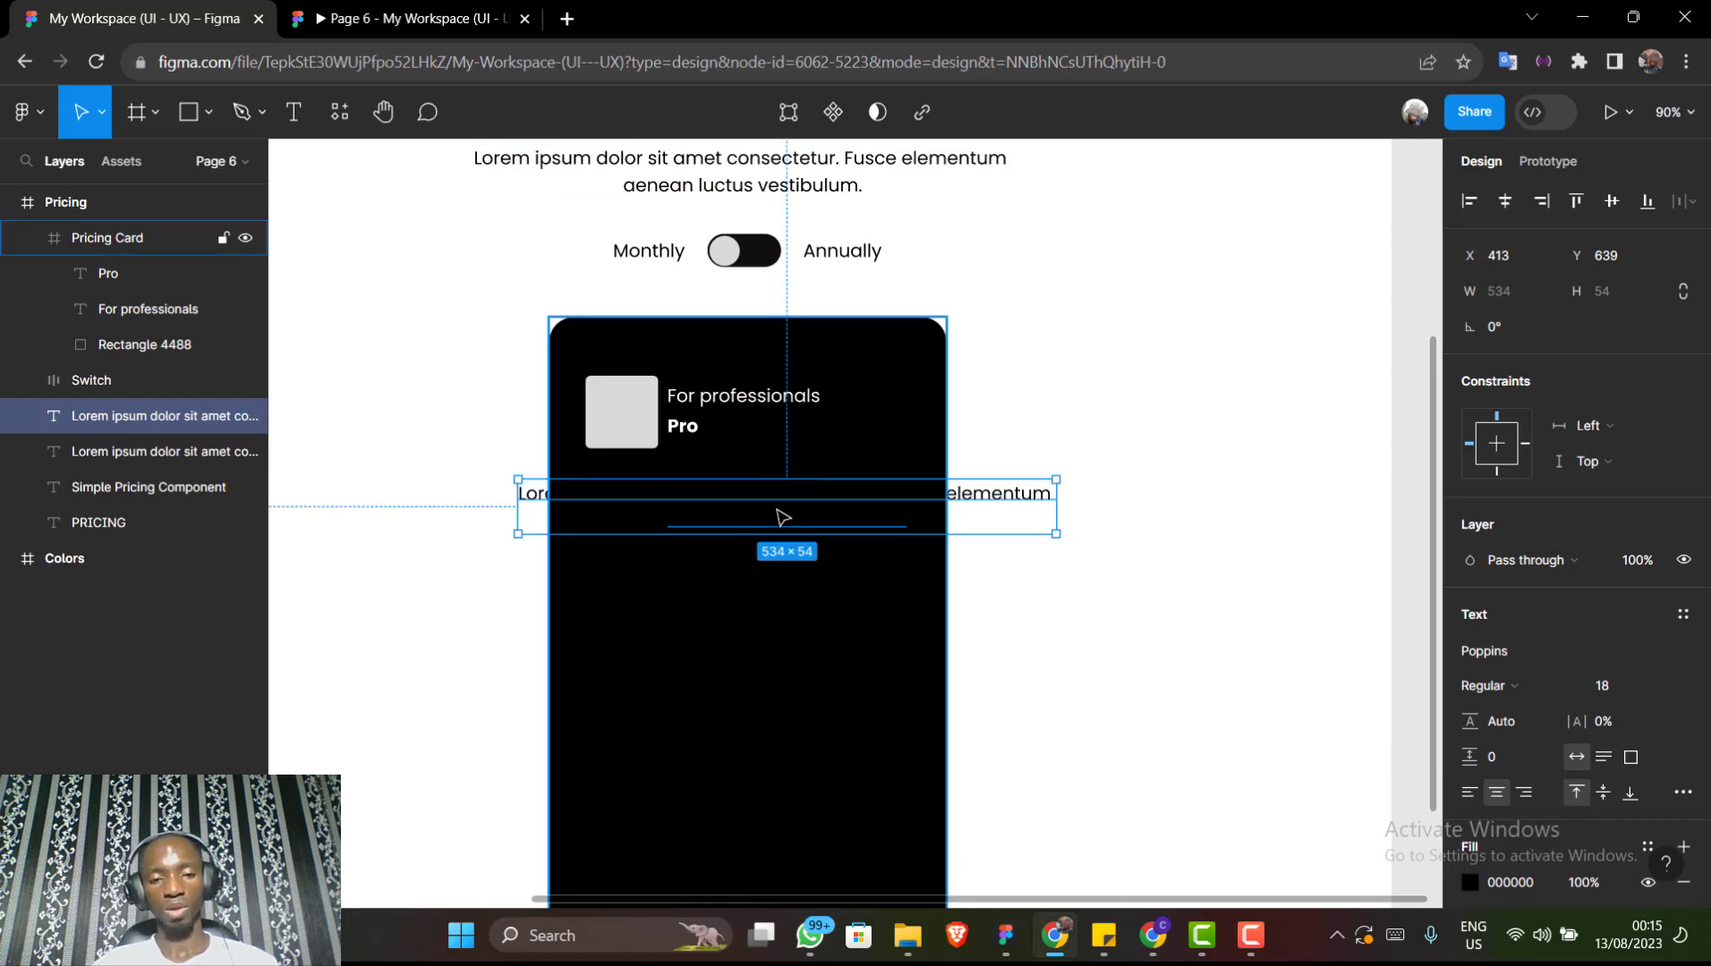
pyautogui.press('Delete')
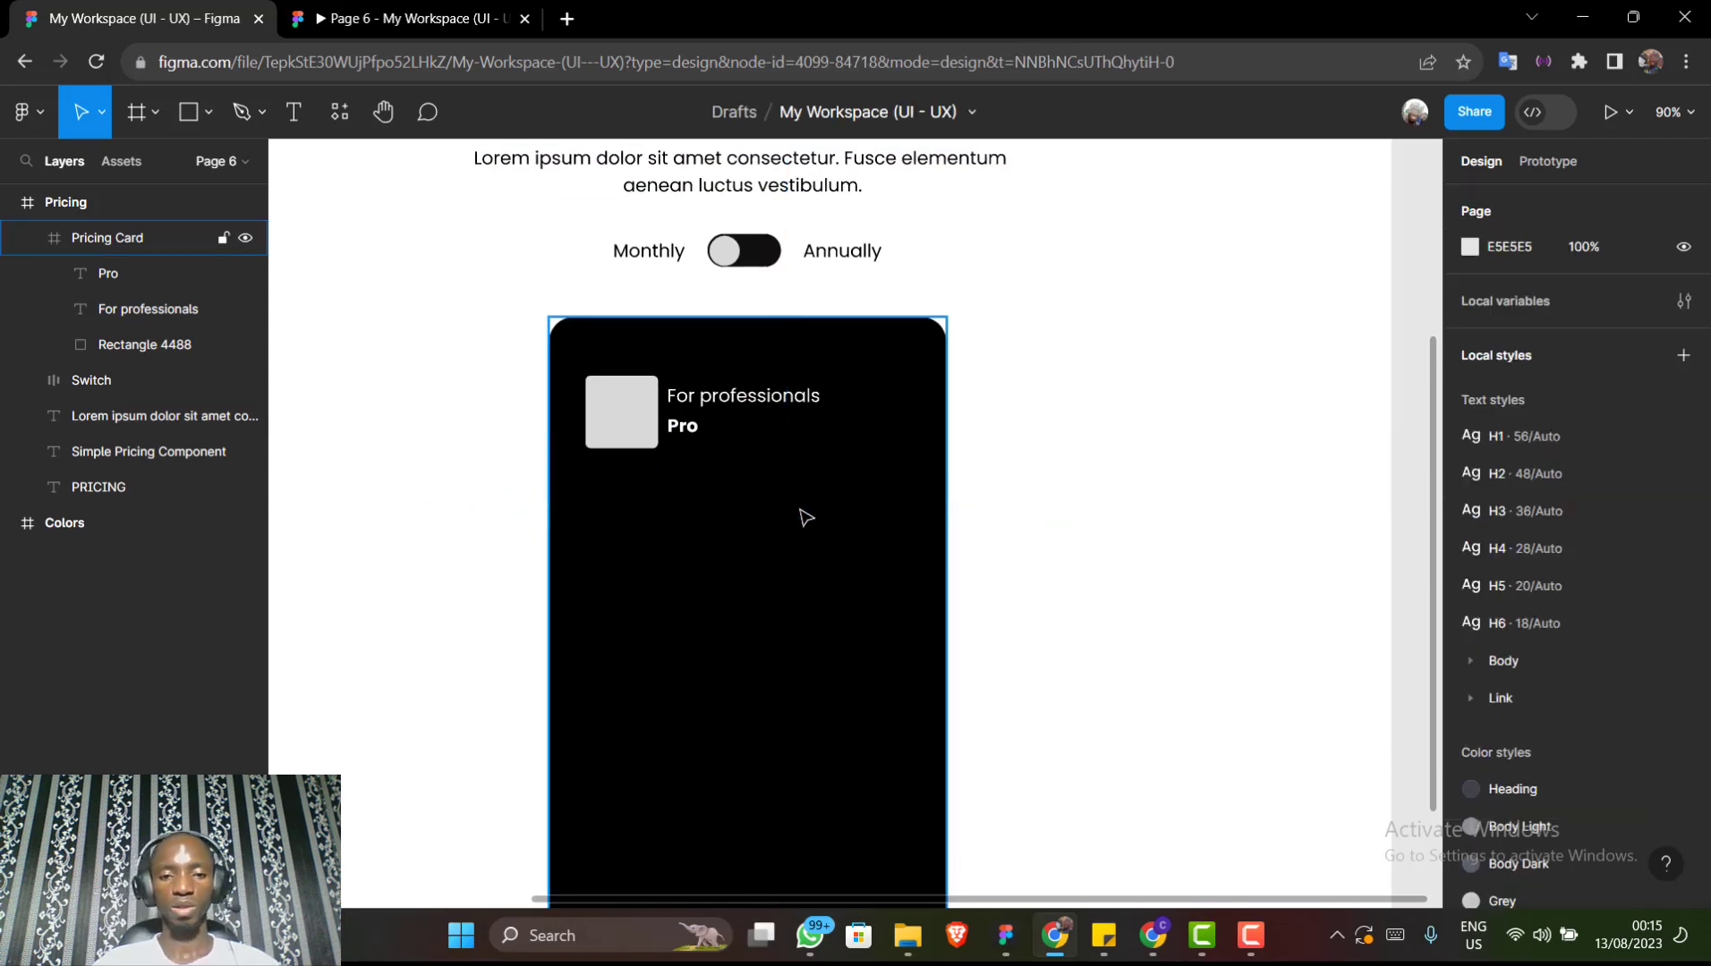
pyautogui.click(708, 484)
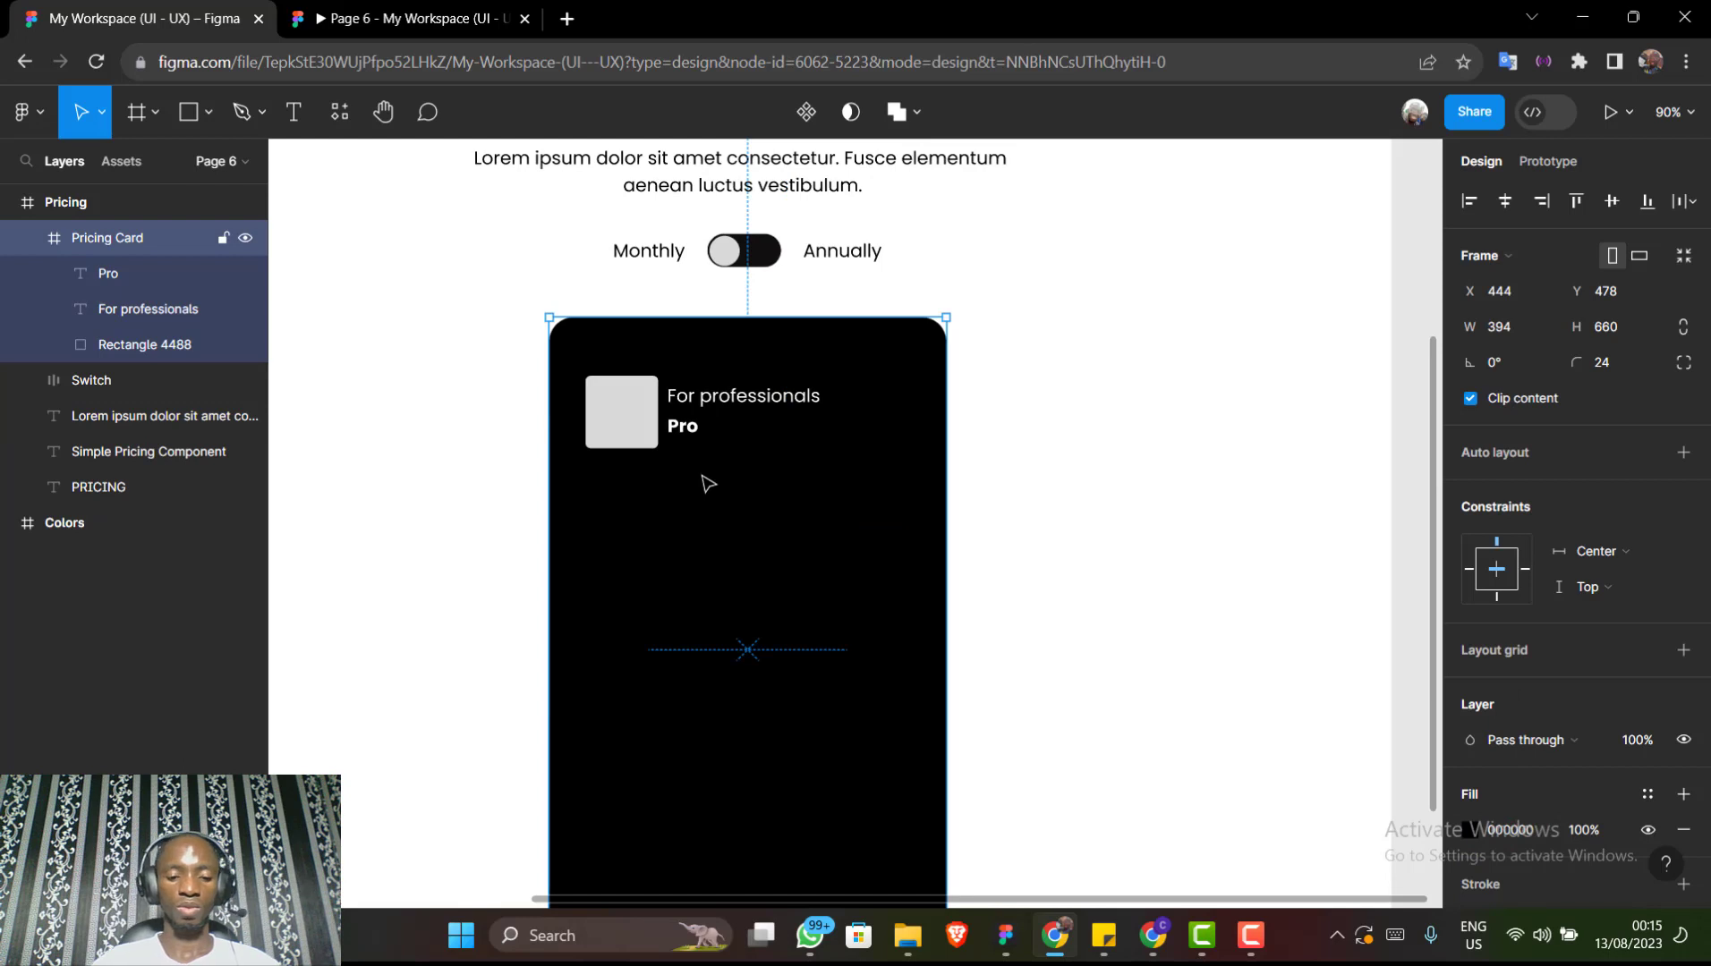
pyautogui.hotkey('ctrl', 'v')
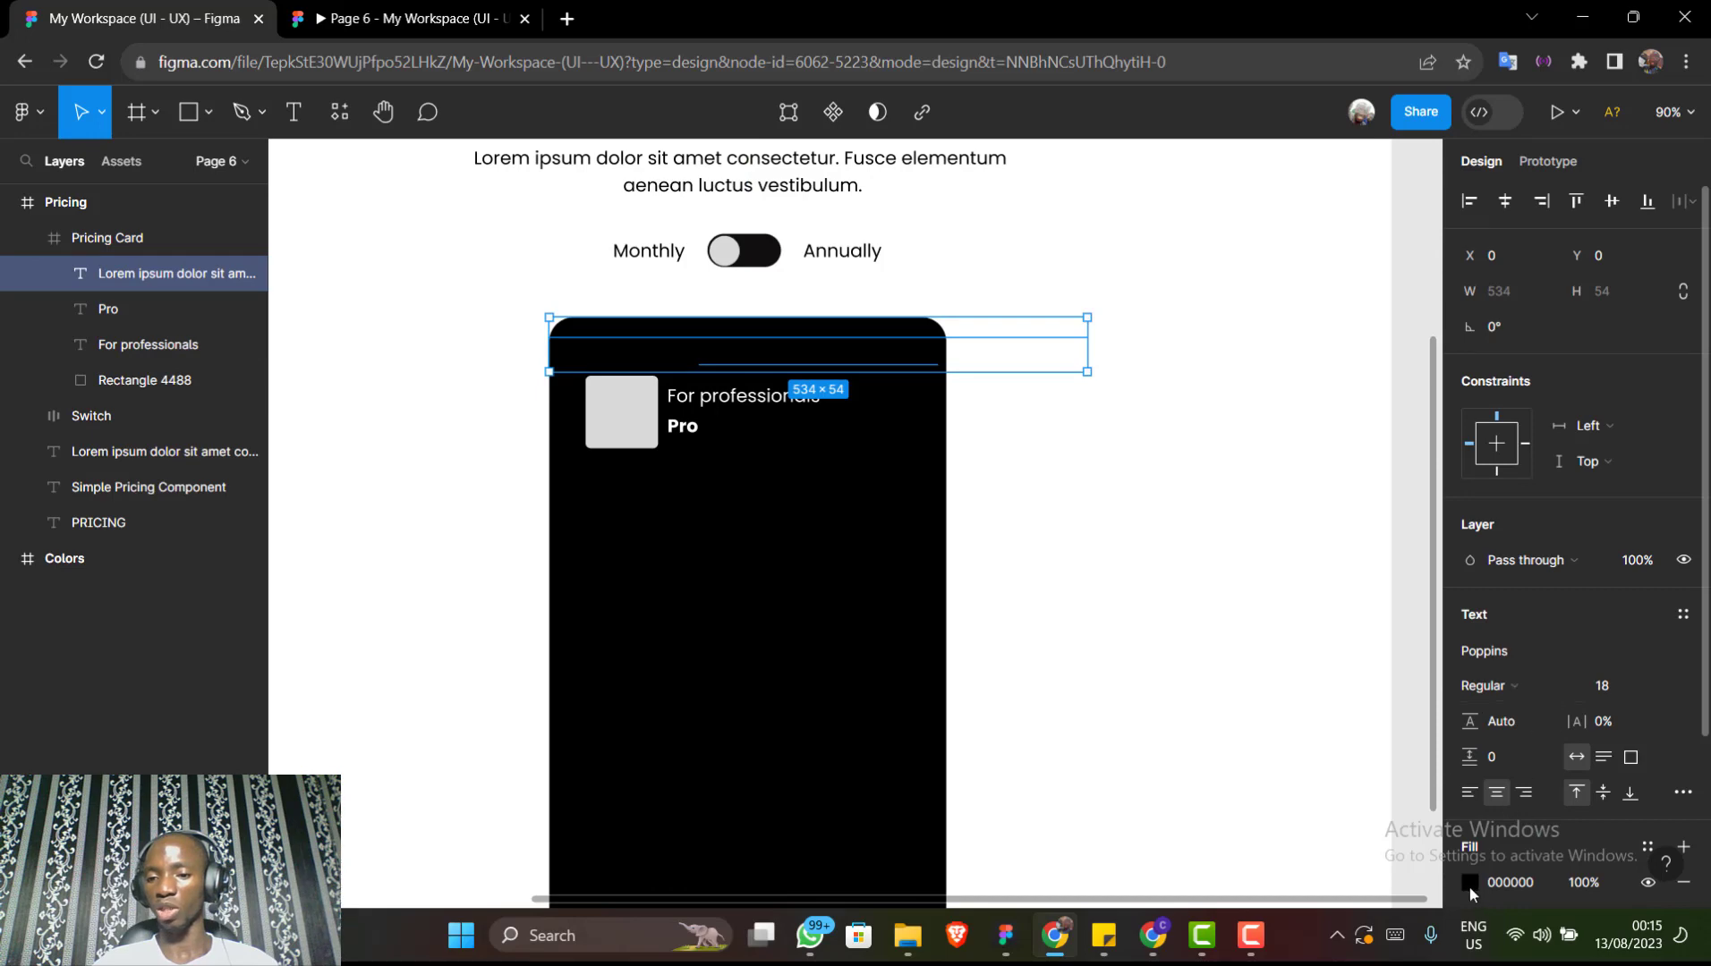
# Change the fill of the pasted Lorem ipsum text in the Pricing Card to white, FFFFFF
pyautogui.click(1470, 883)
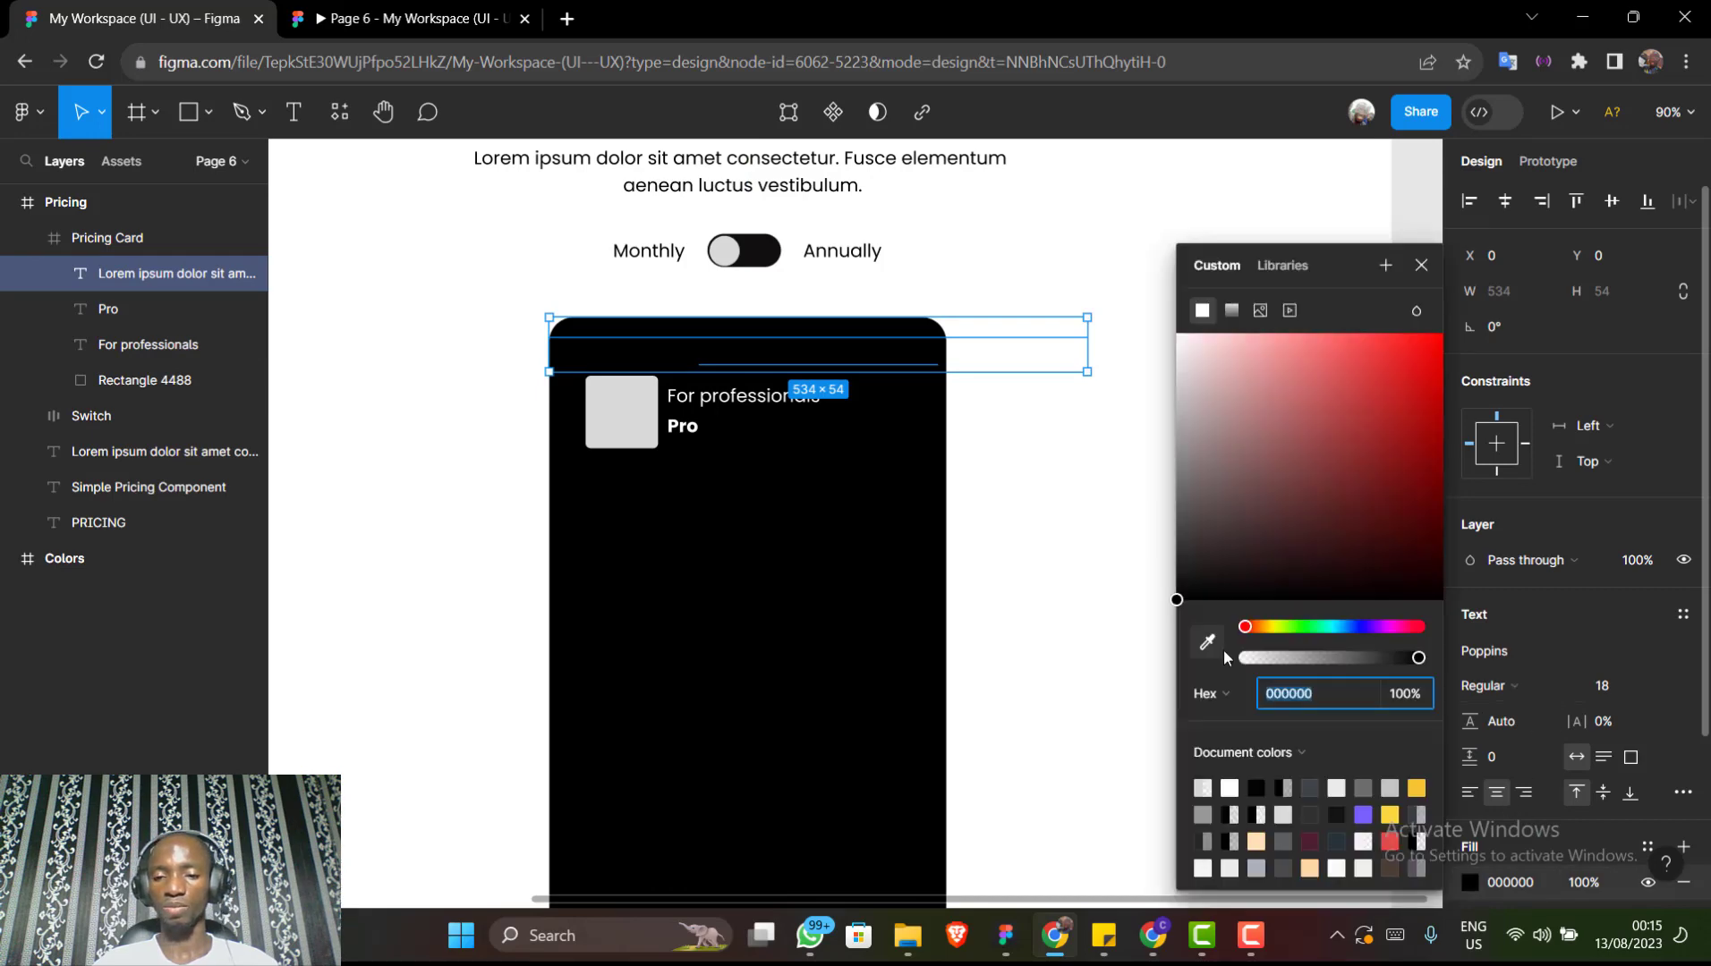
pyautogui.moveTo(1195, 385); pyautogui.dragTo(1167, 331)
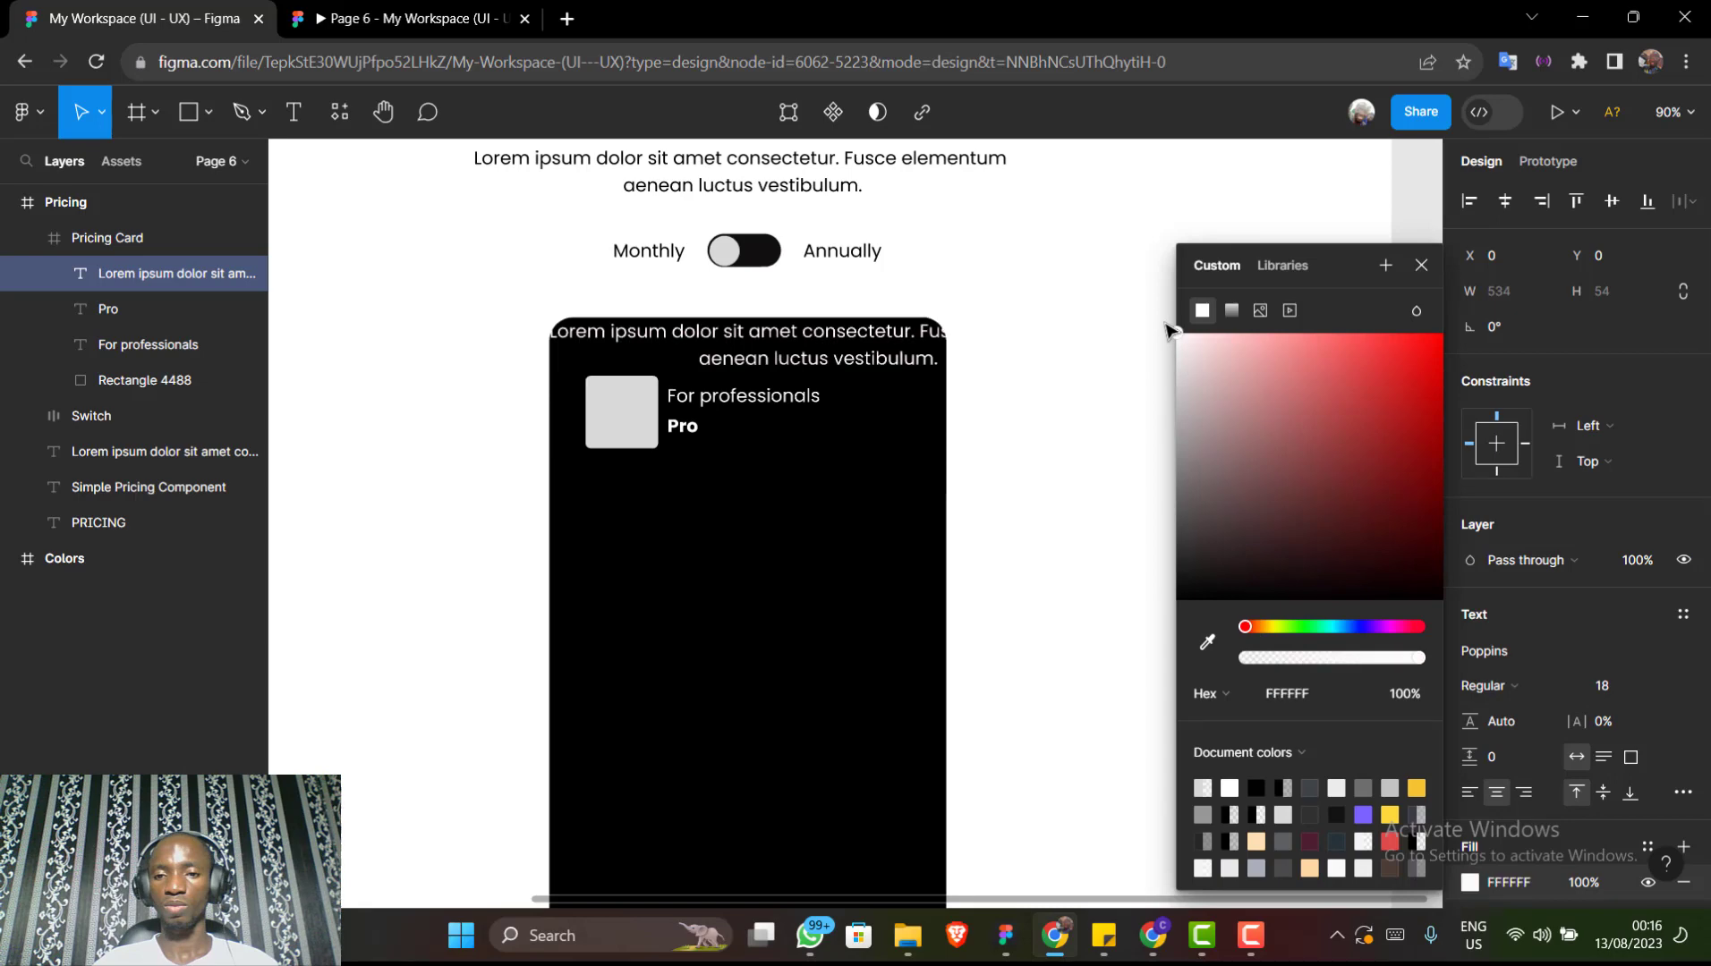
pyautogui.click(1421, 265)
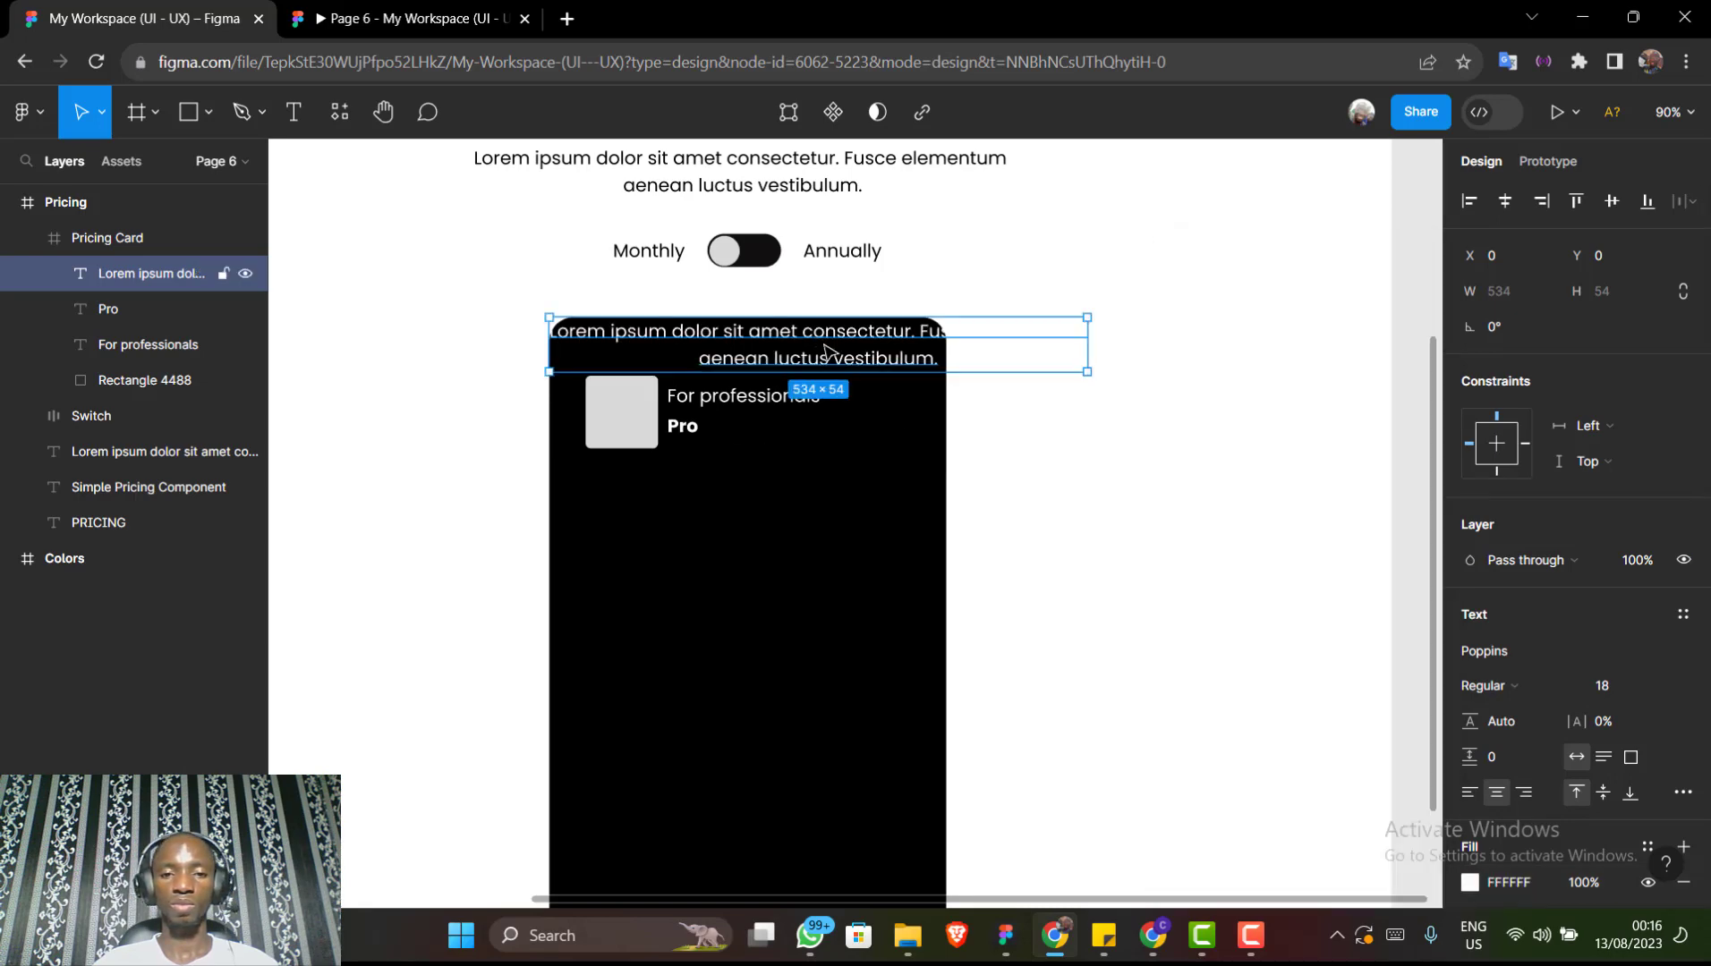
# Left-align the card's Lorem ipsum text and position it below the grey square, at about X 36, Y 143
pyautogui.moveTo(824, 348); pyautogui.dragTo(817, 487)
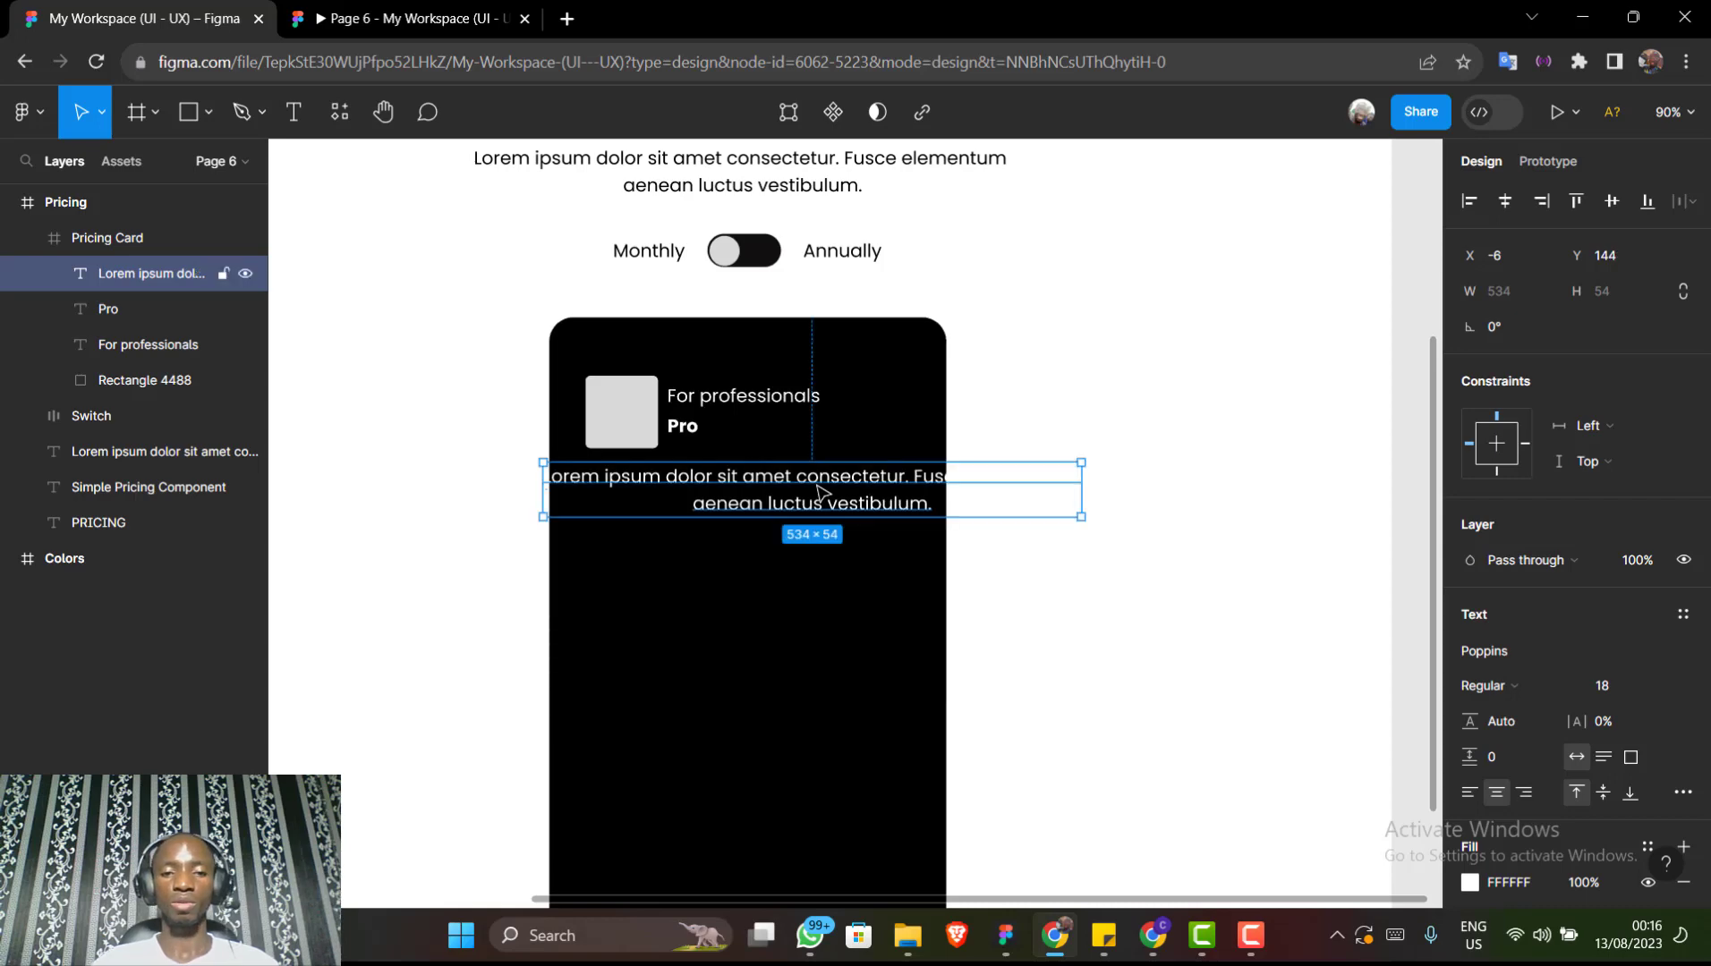
pyautogui.doubleClick(818, 490)
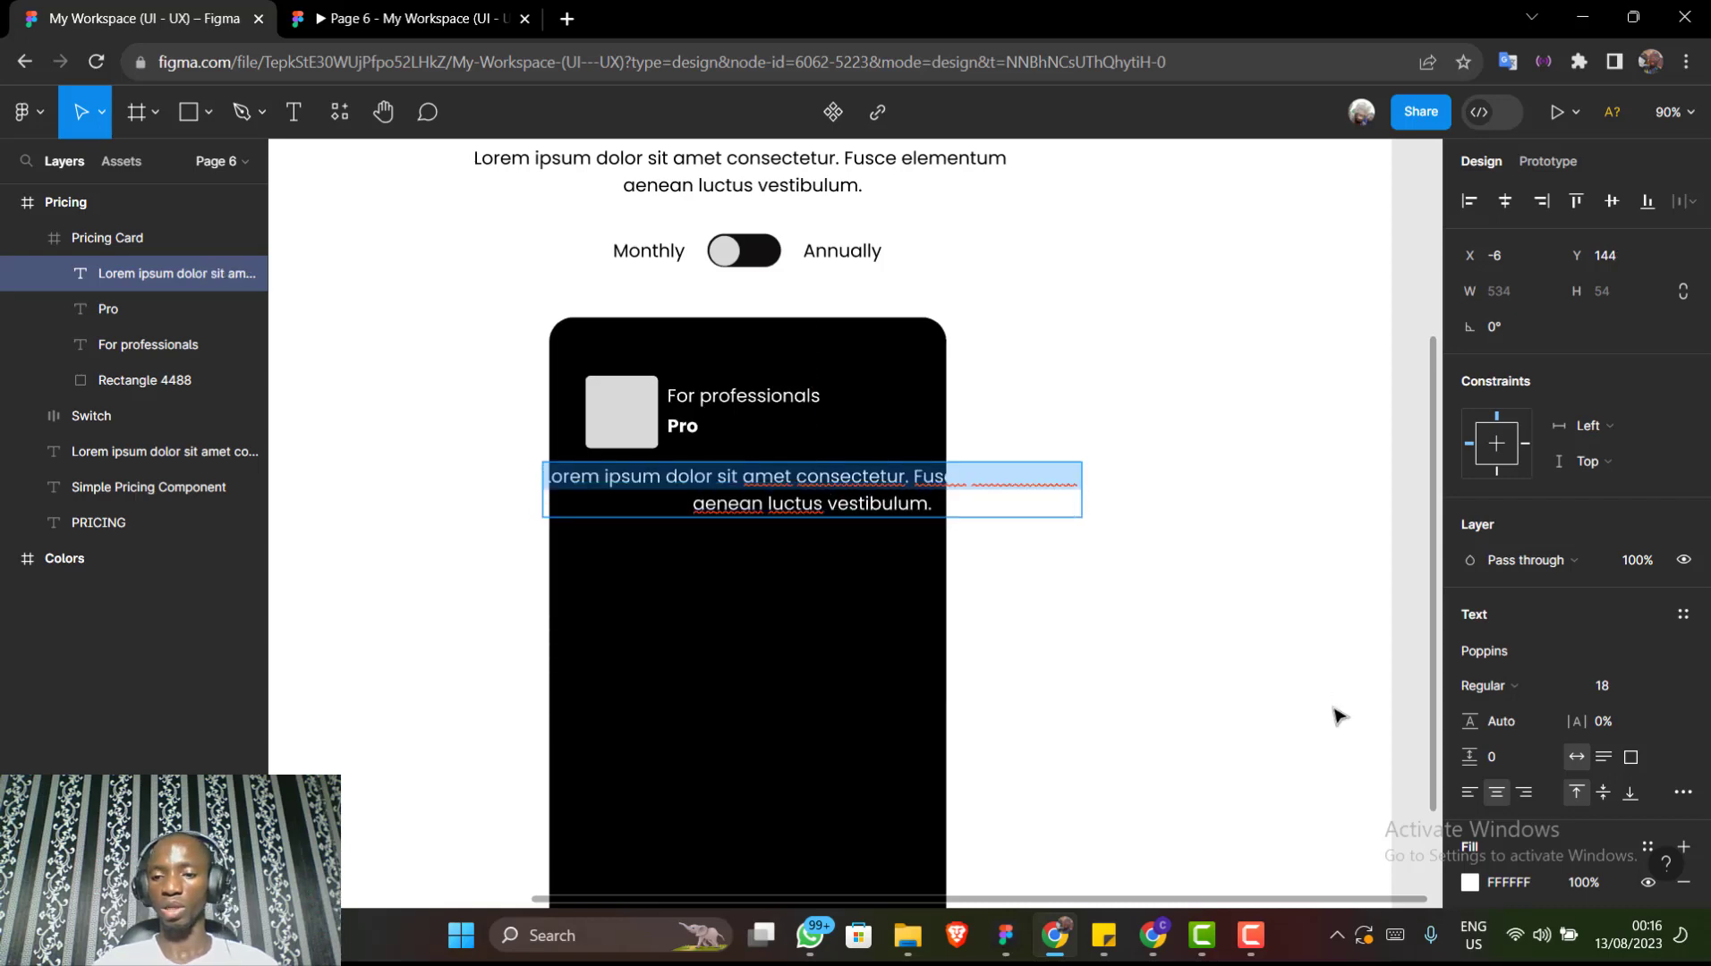
pyautogui.click(1467, 796)
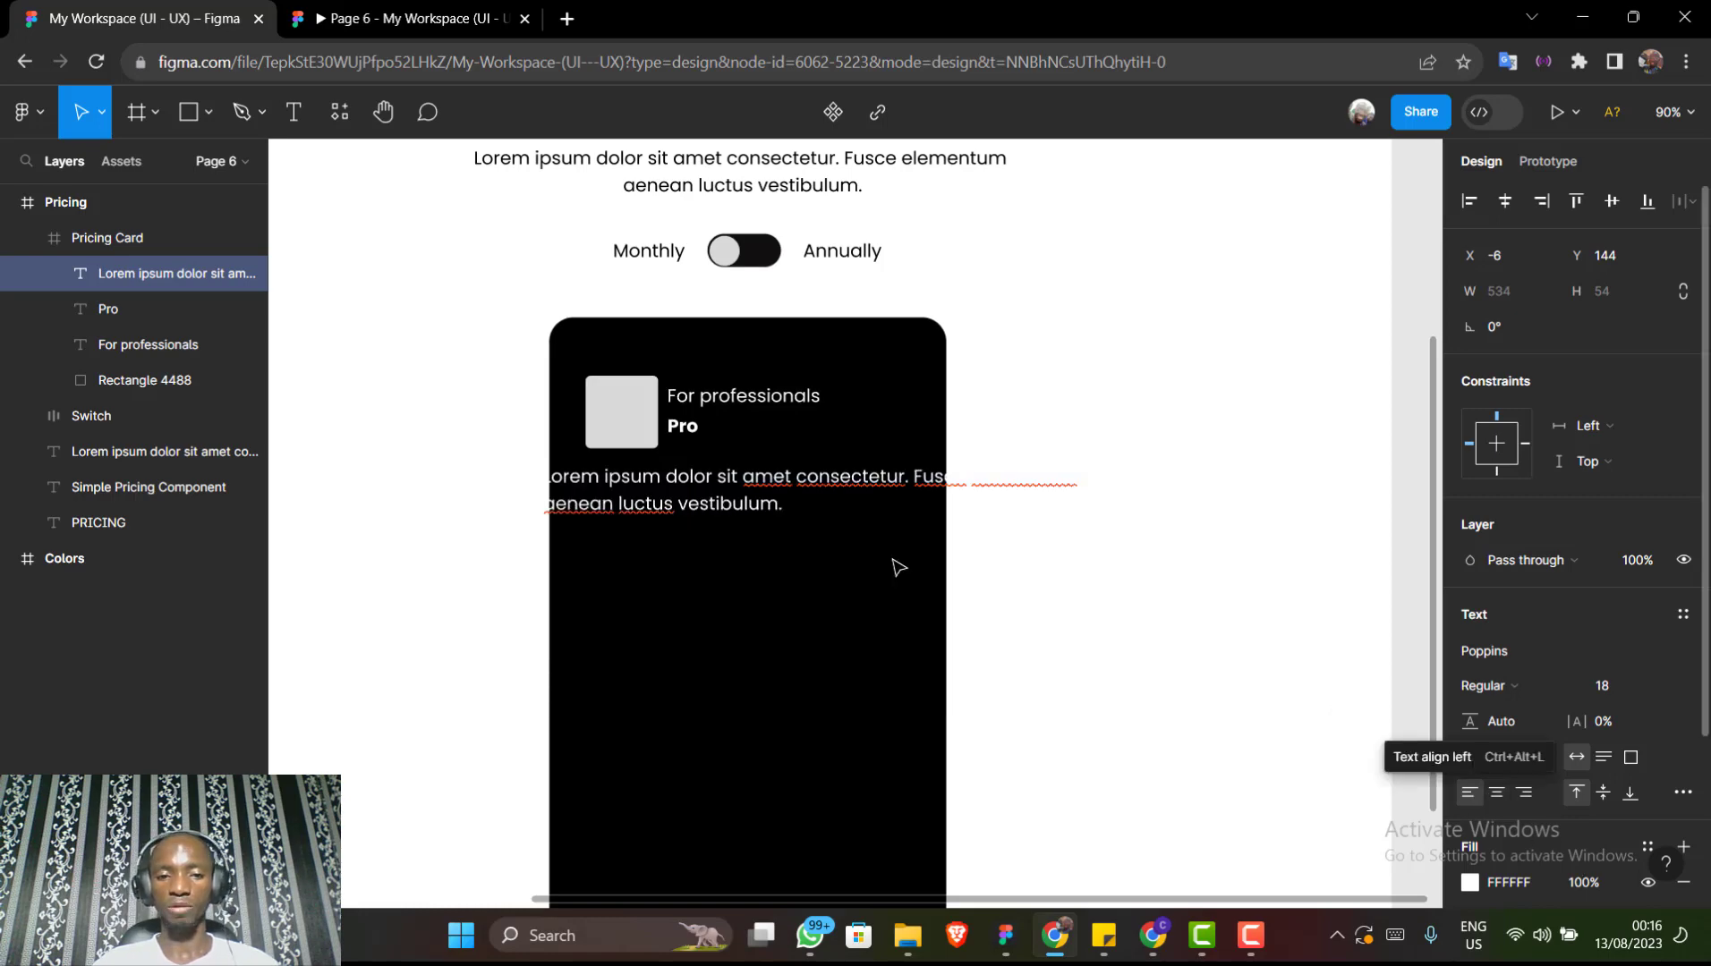
pyautogui.press('Escape')
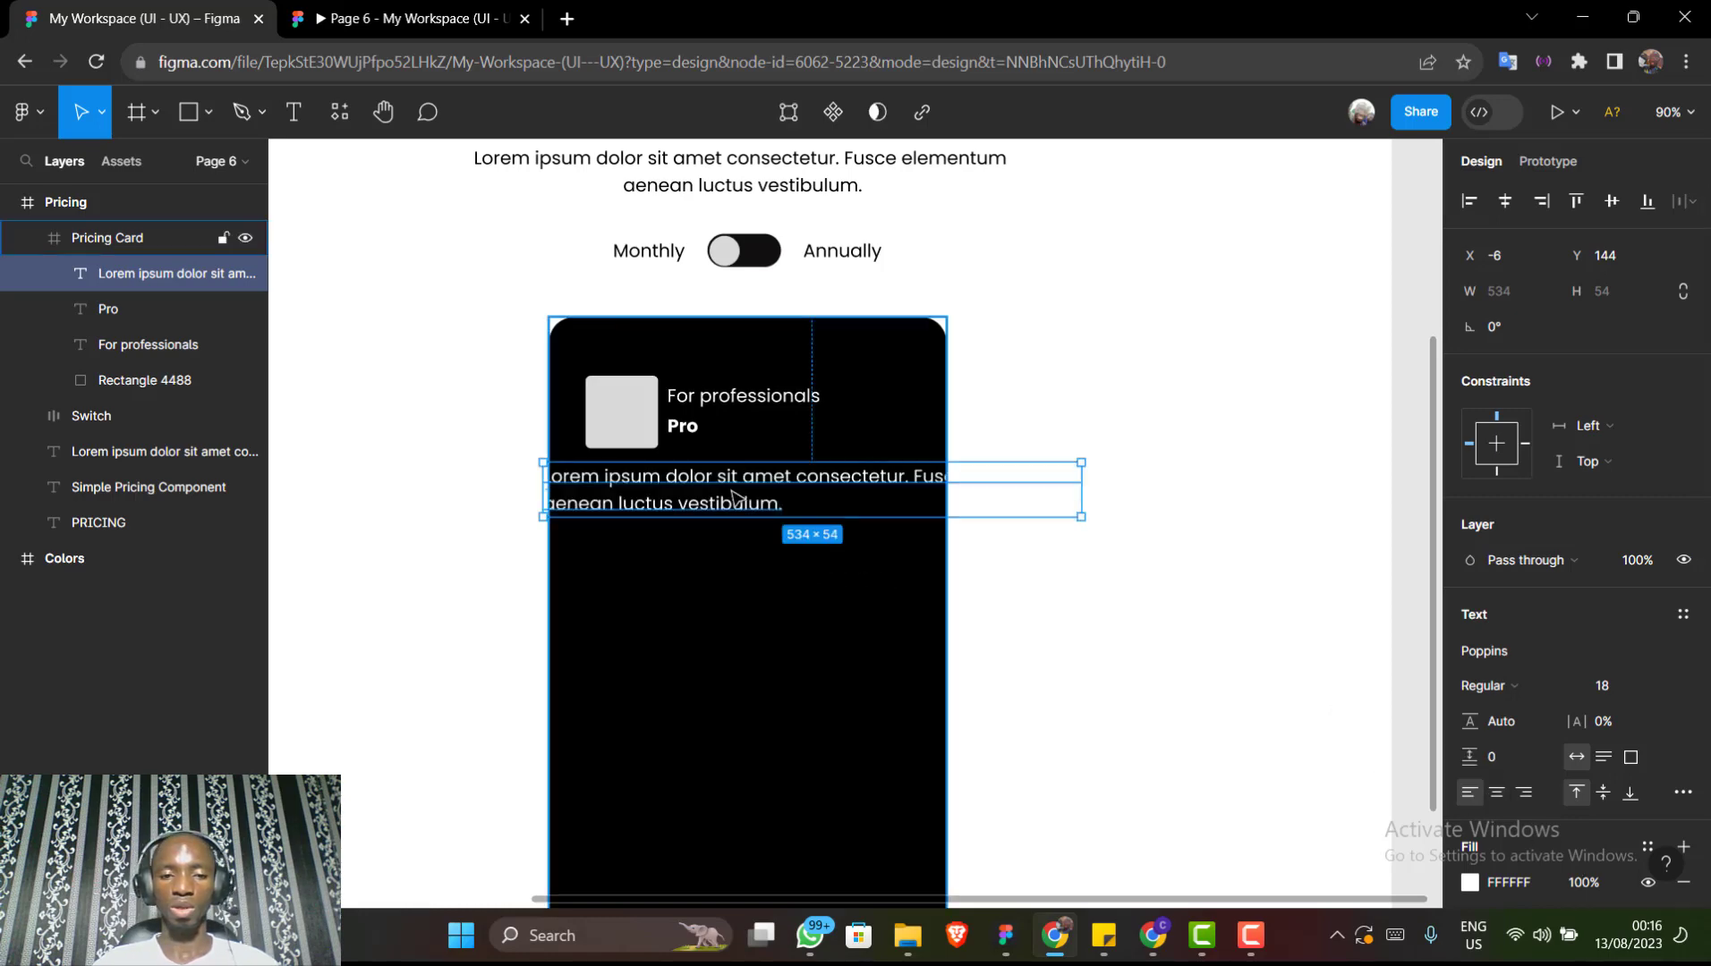
pyautogui.moveTo(750, 497); pyautogui.dragTo(776, 495)
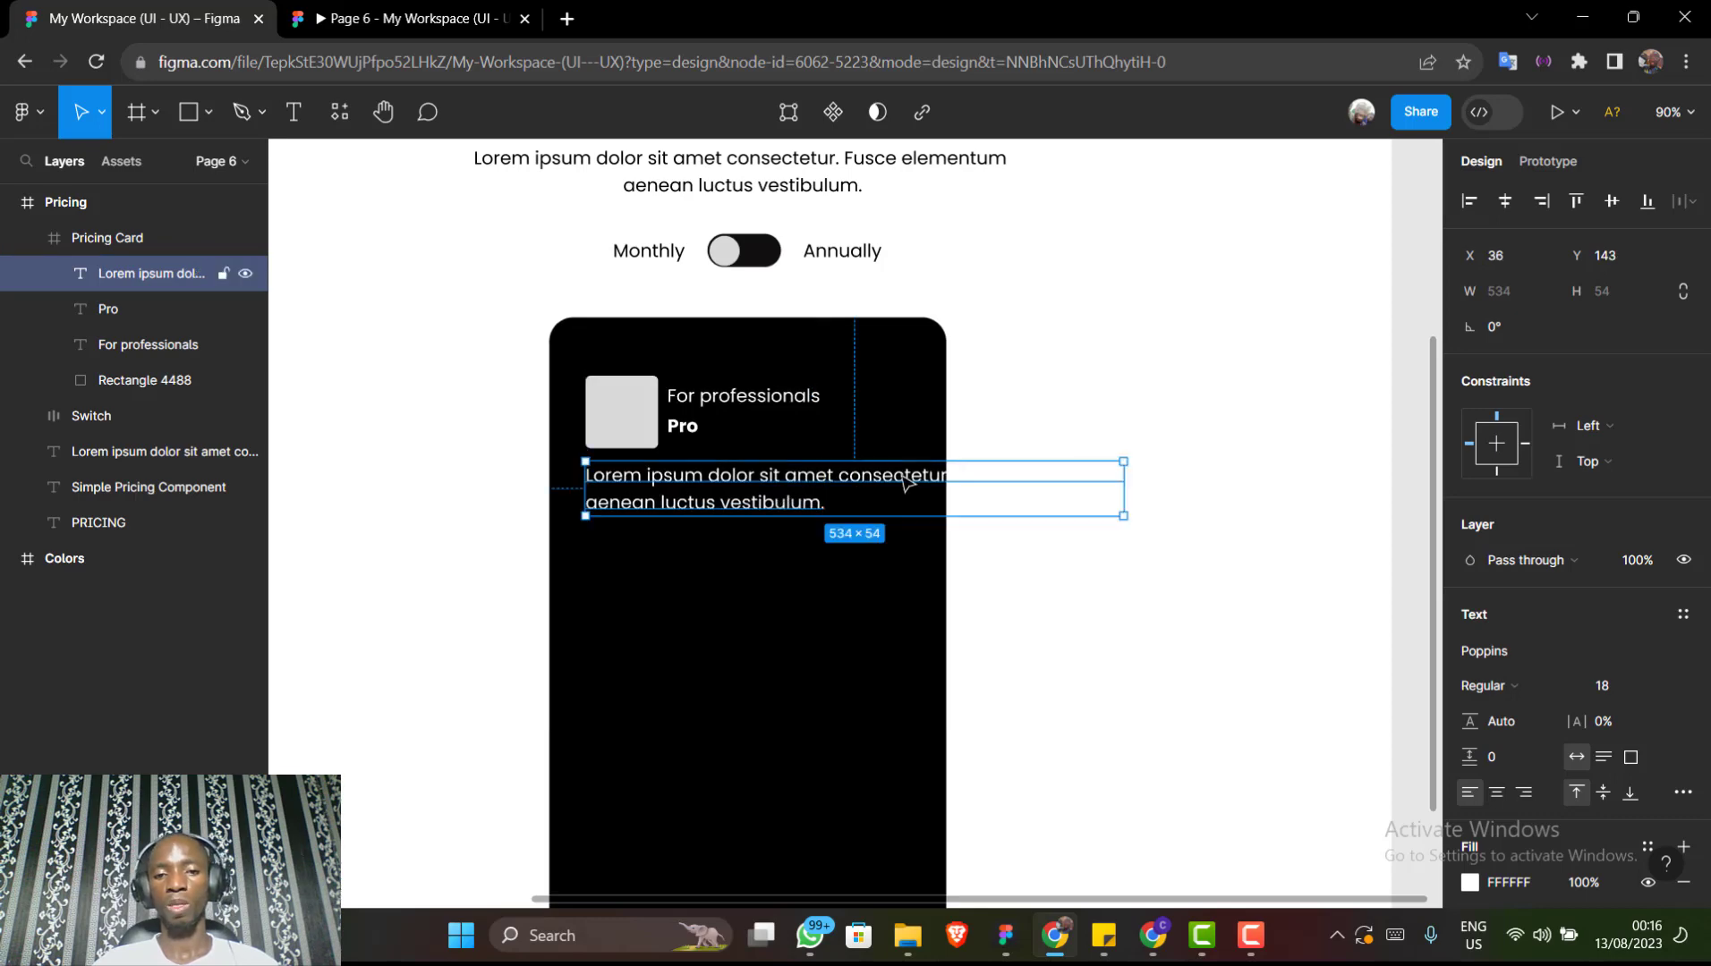
# Rewrap the card's Lorem ipsum text by breaking the first line after "conse" and joining "aenean" onto the second line
pyautogui.doubleClick(899, 487)
pyautogui.click(895, 483)
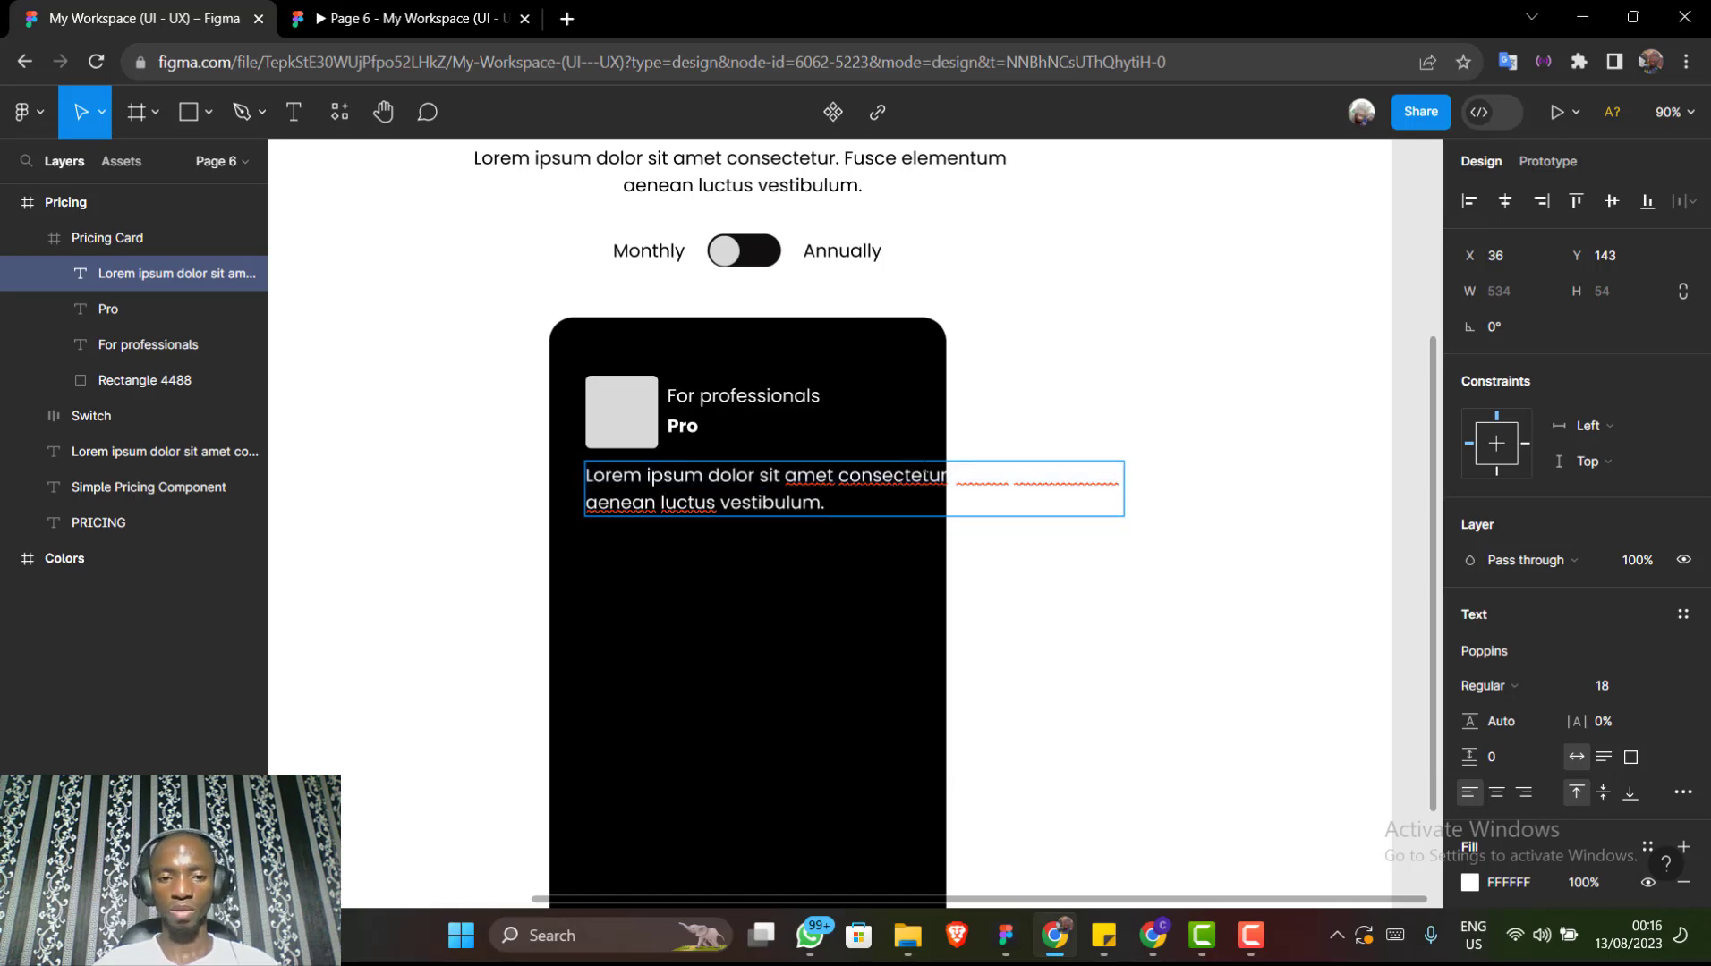
pyautogui.press('Return')
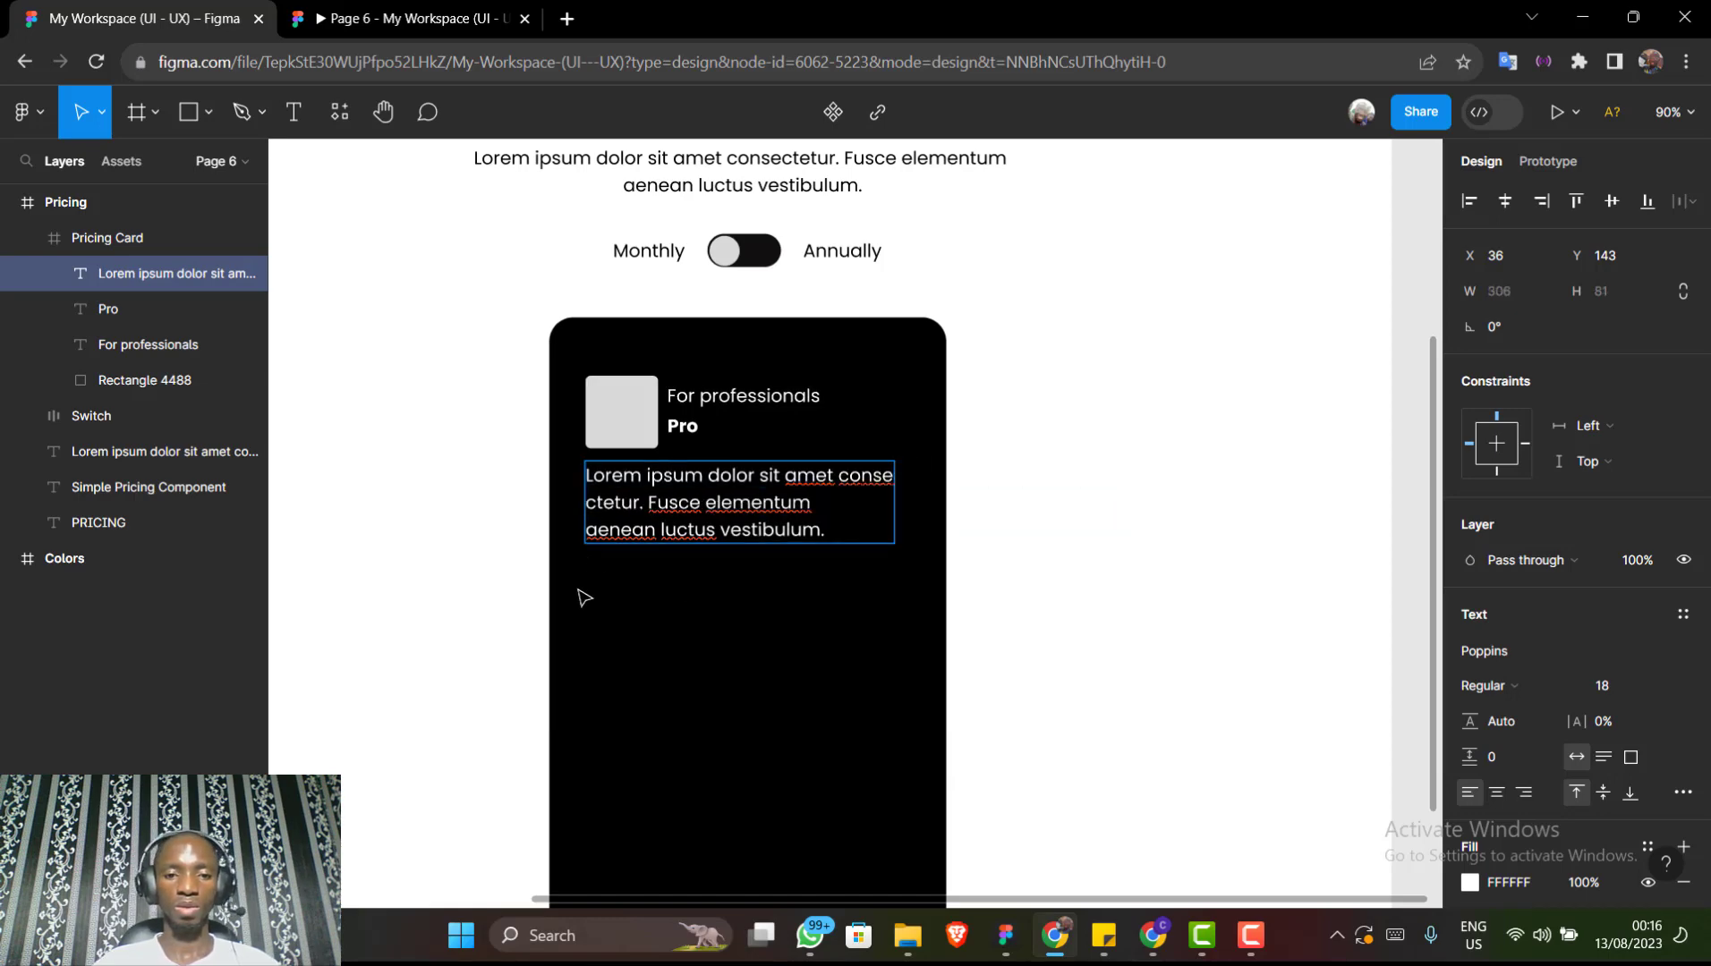
pyautogui.press('Down')
pyautogui.press('BackSpace')
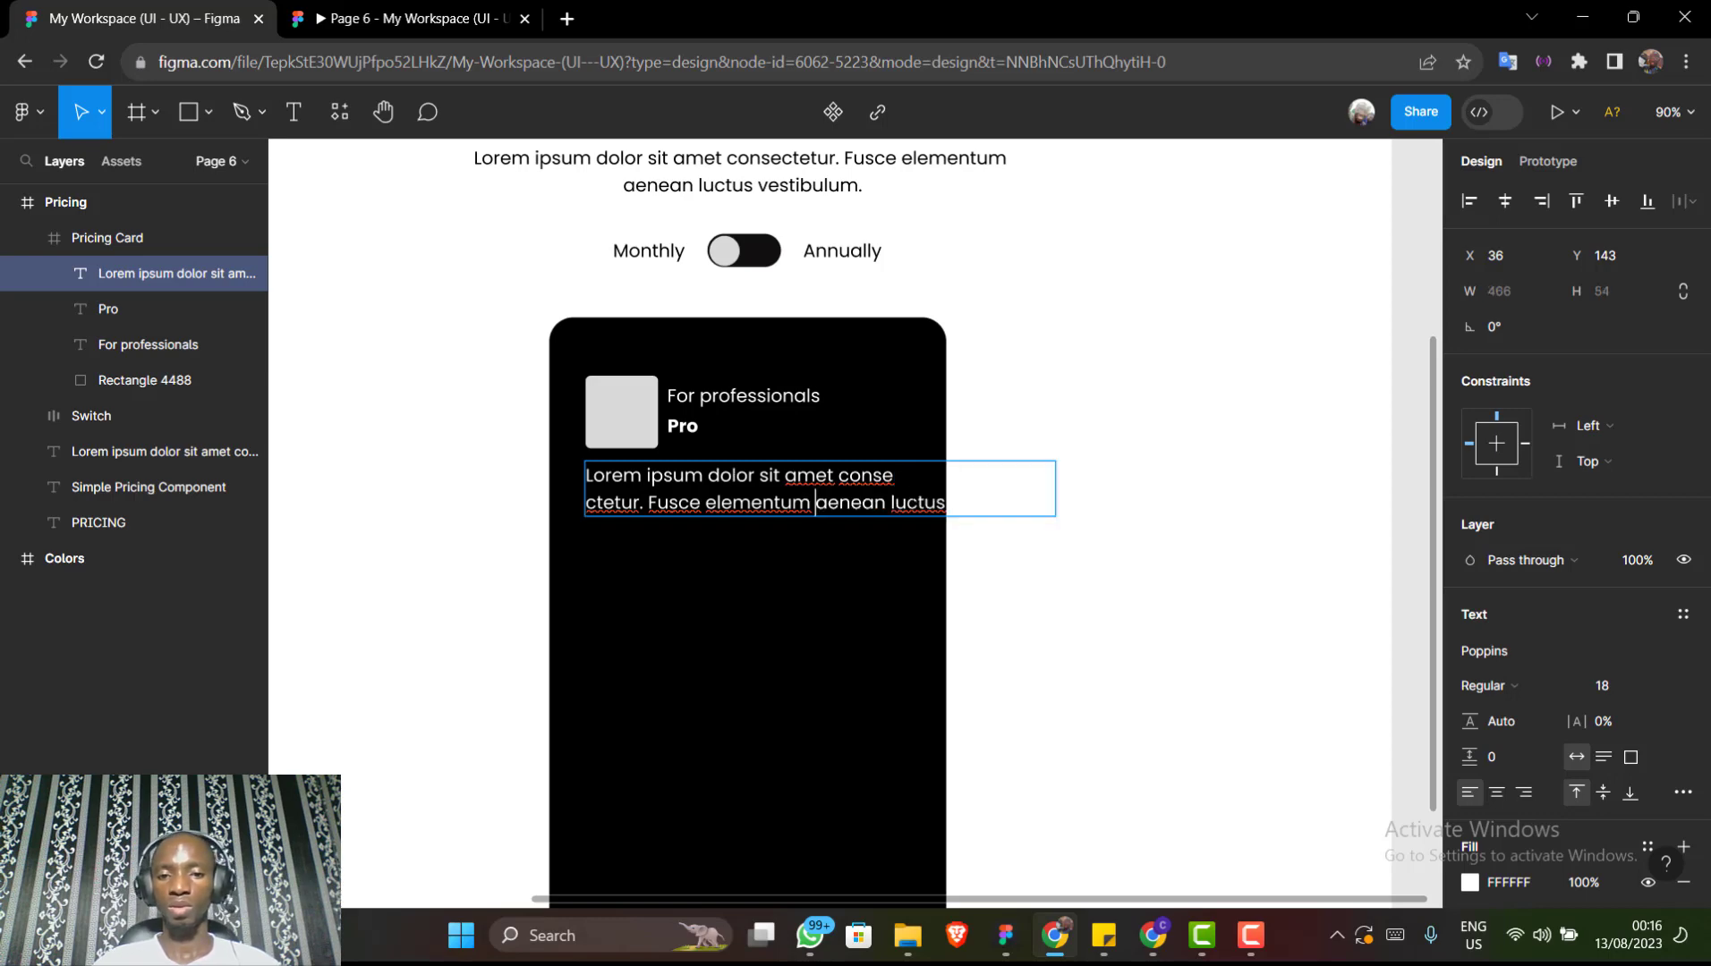
# Remove "luctus vestibulum" from the card's paragraph so that it ends with "aenean."
pyautogui.moveTo(891, 500); pyautogui.dragTo(1112, 577)
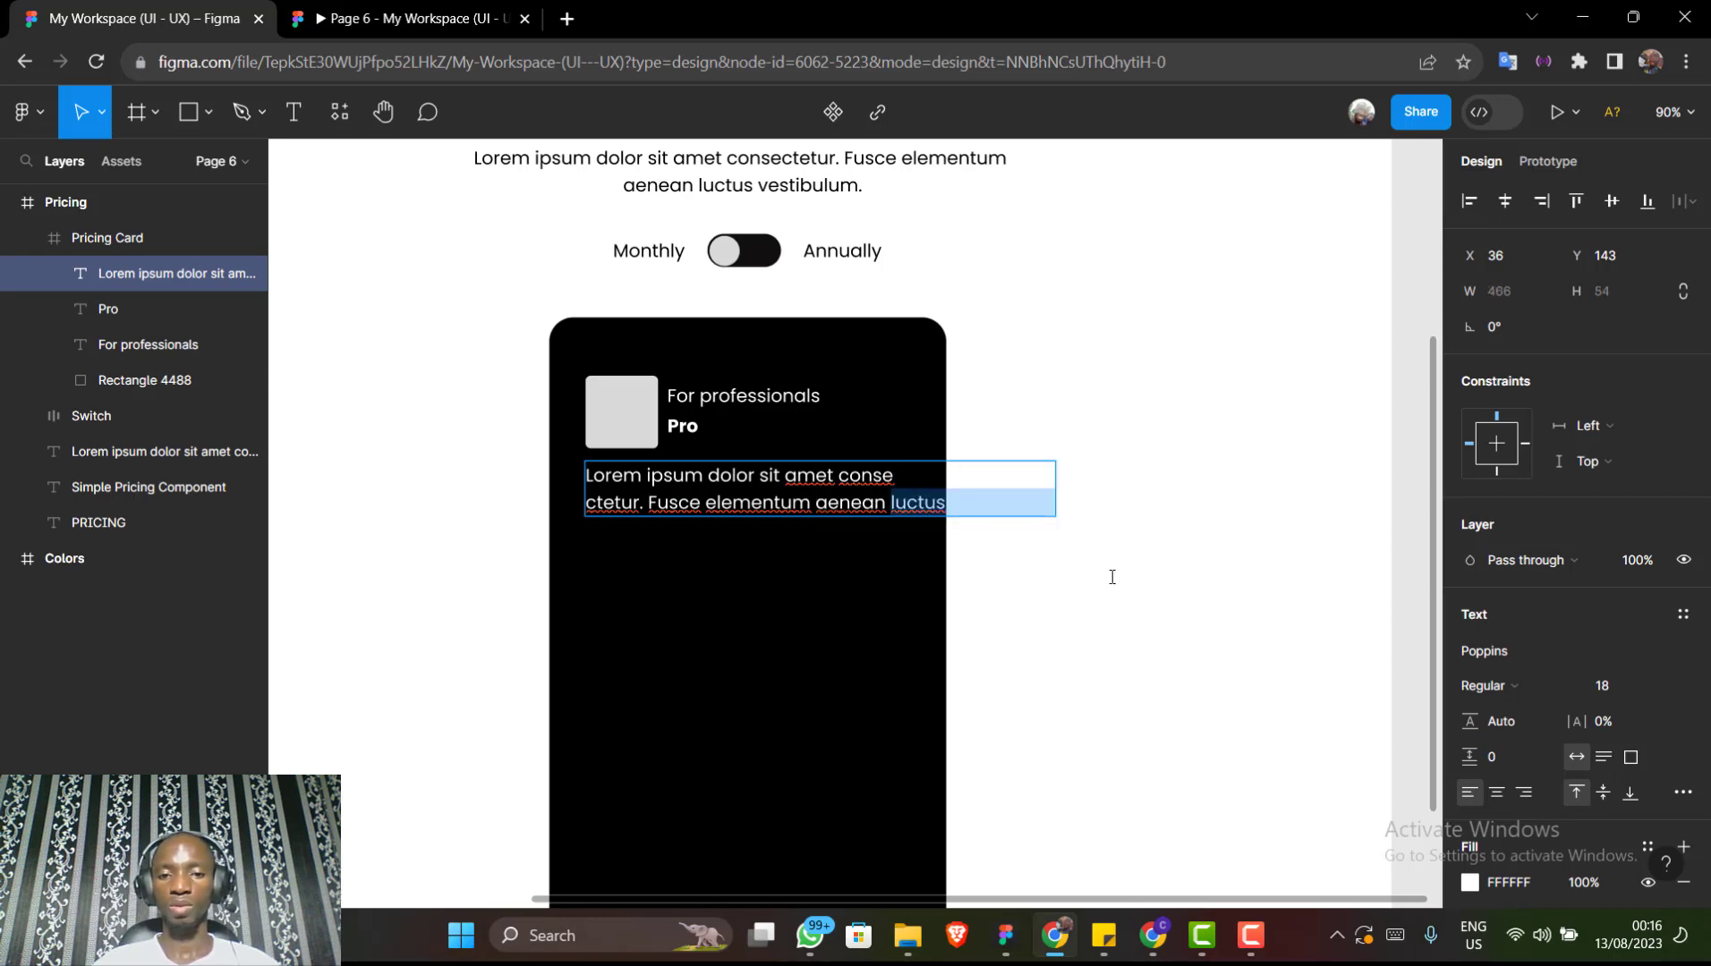
pyautogui.press('BackSpace')
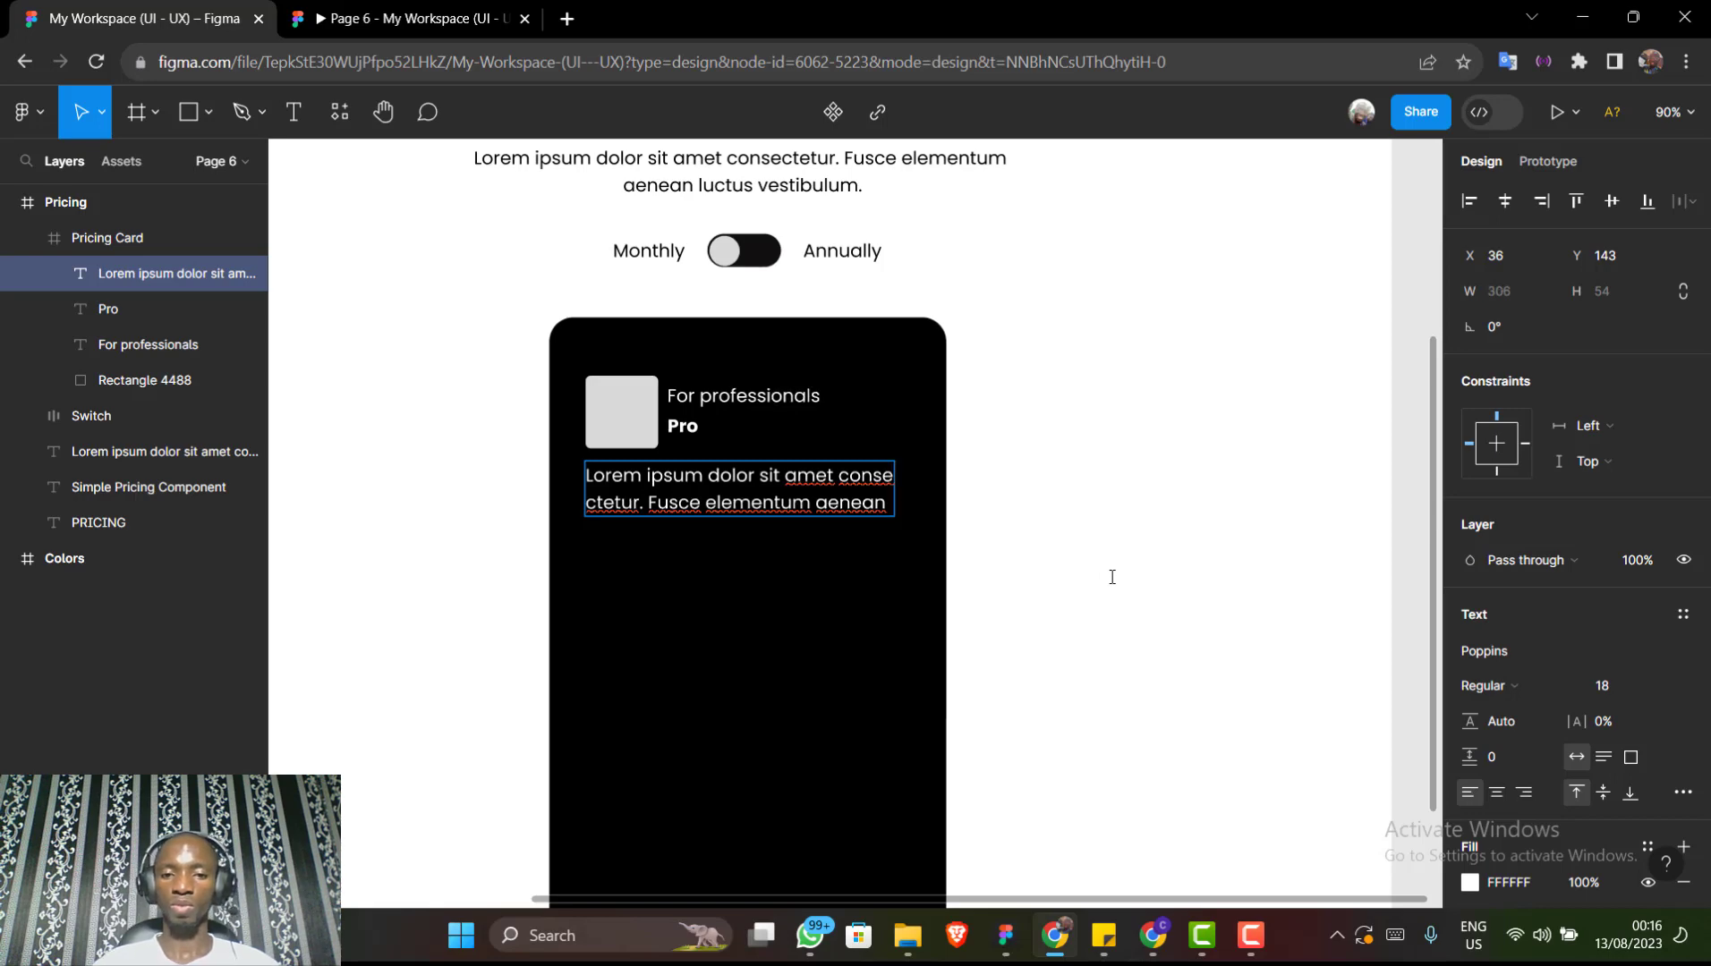
pyautogui.write('.')
pyautogui.press('BackSpace')
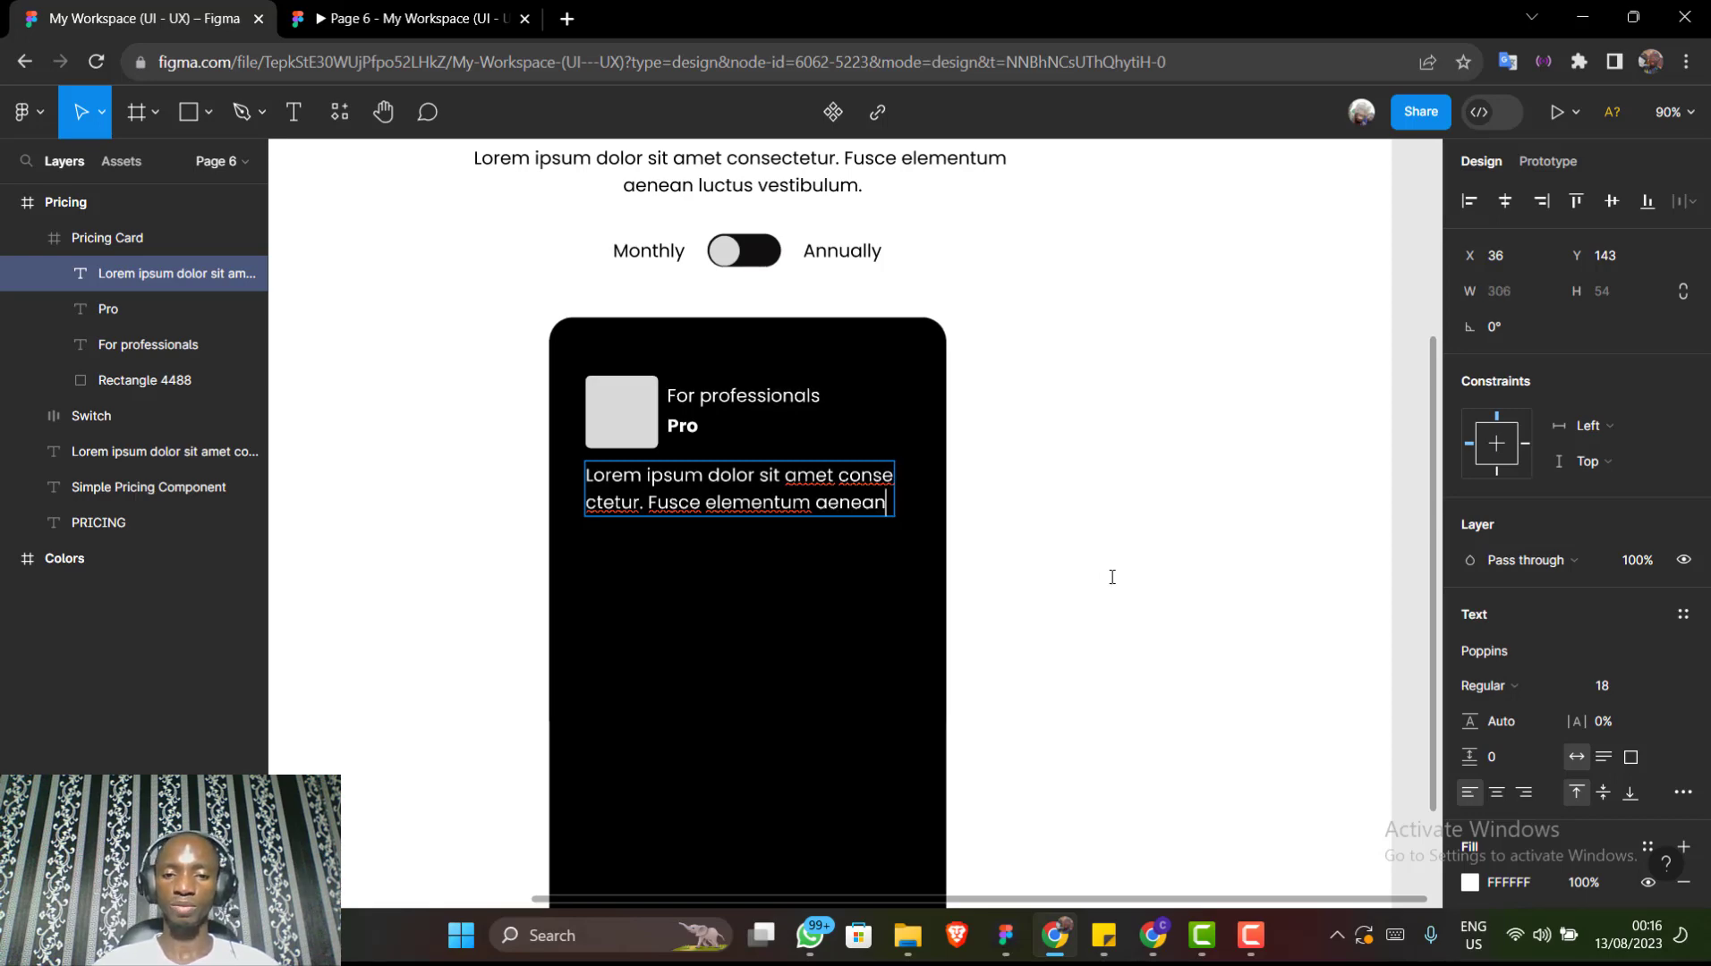
pyautogui.write('.')
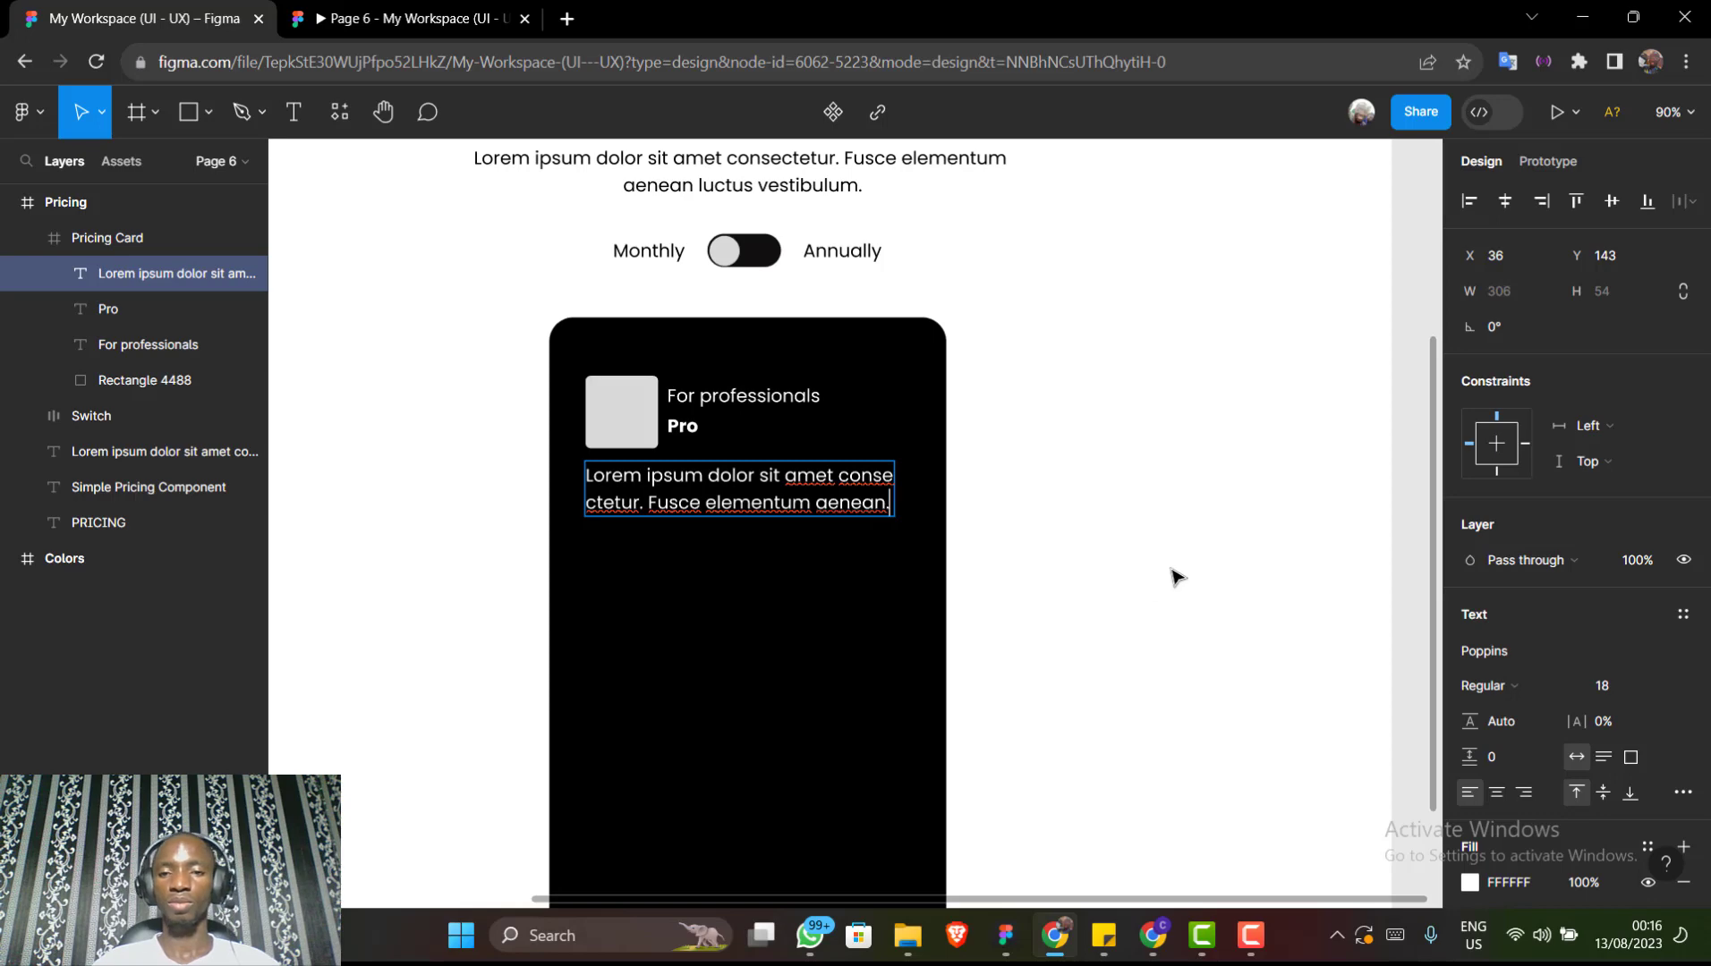
pyautogui.press('Escape')
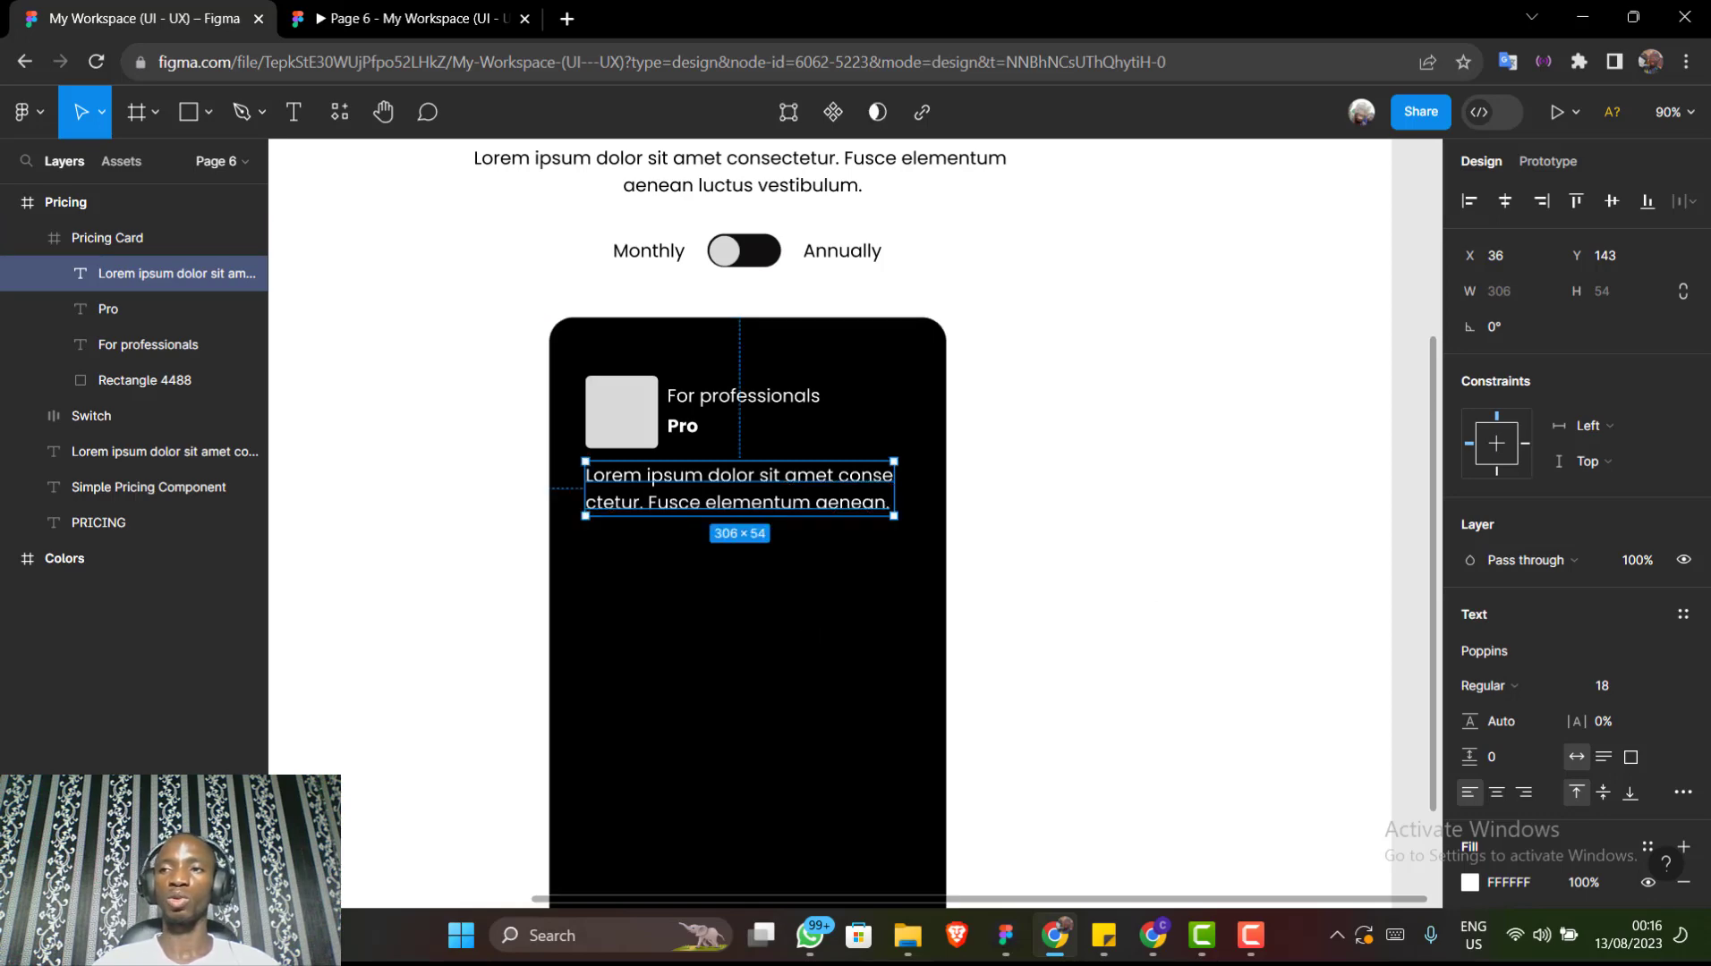
pyautogui.hotkey('alt', 'Tab')
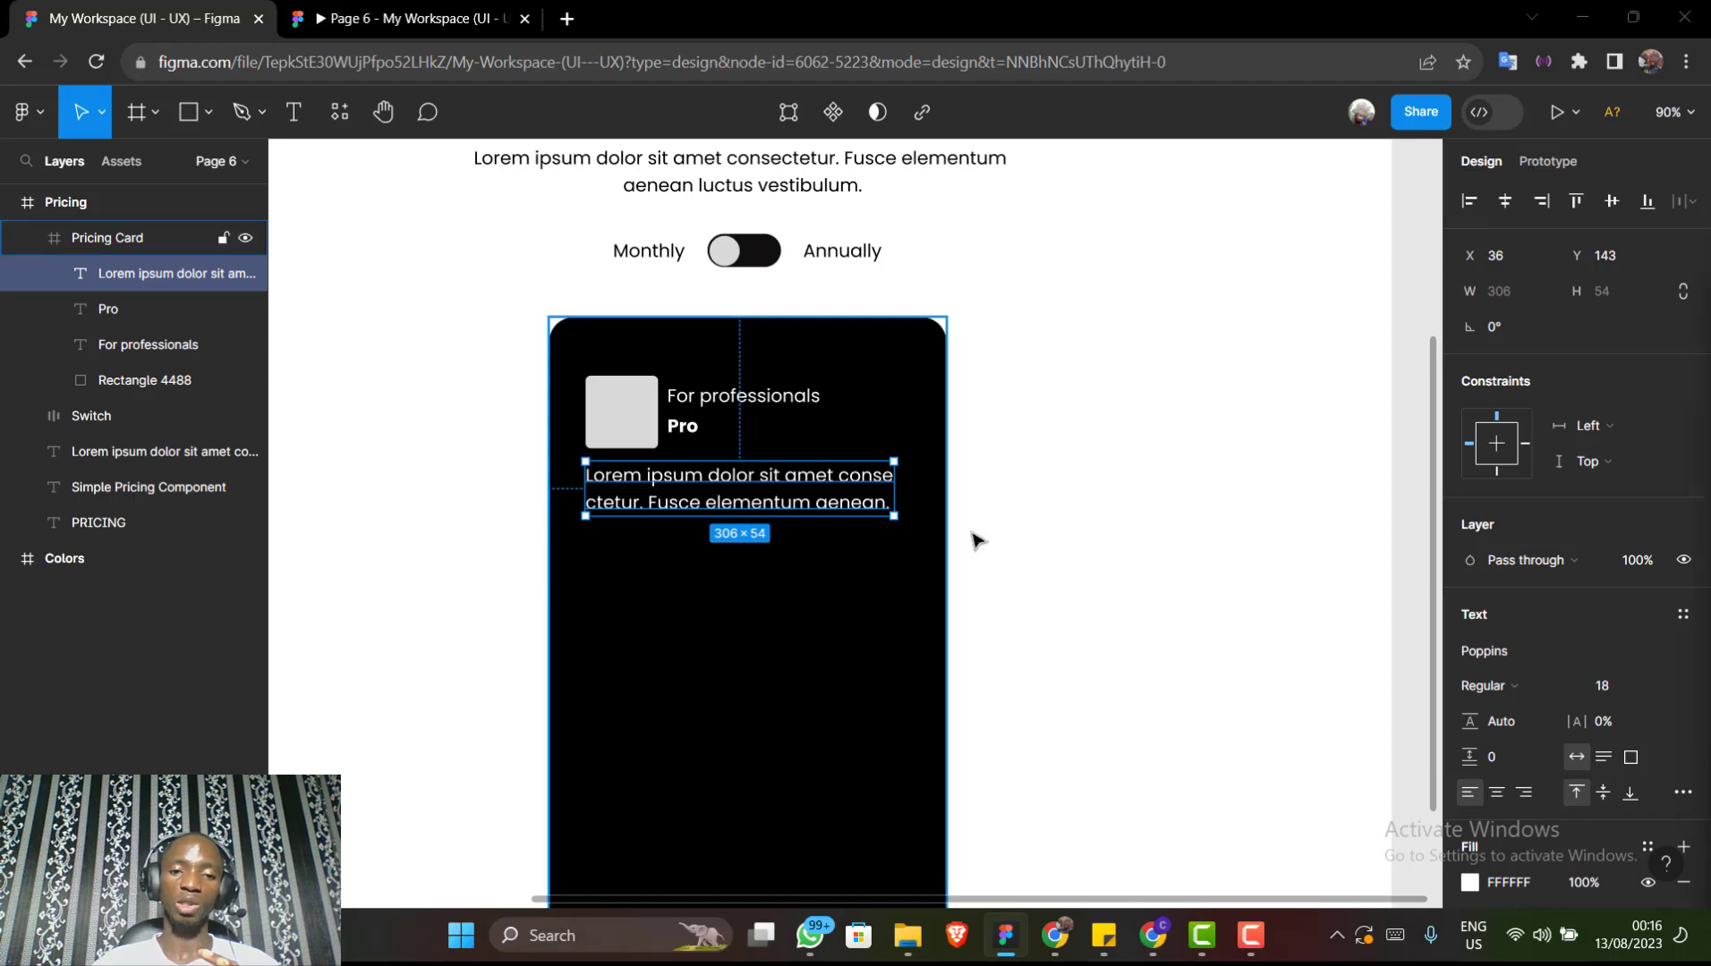
pyautogui.hotkey('alt', 'Tab')
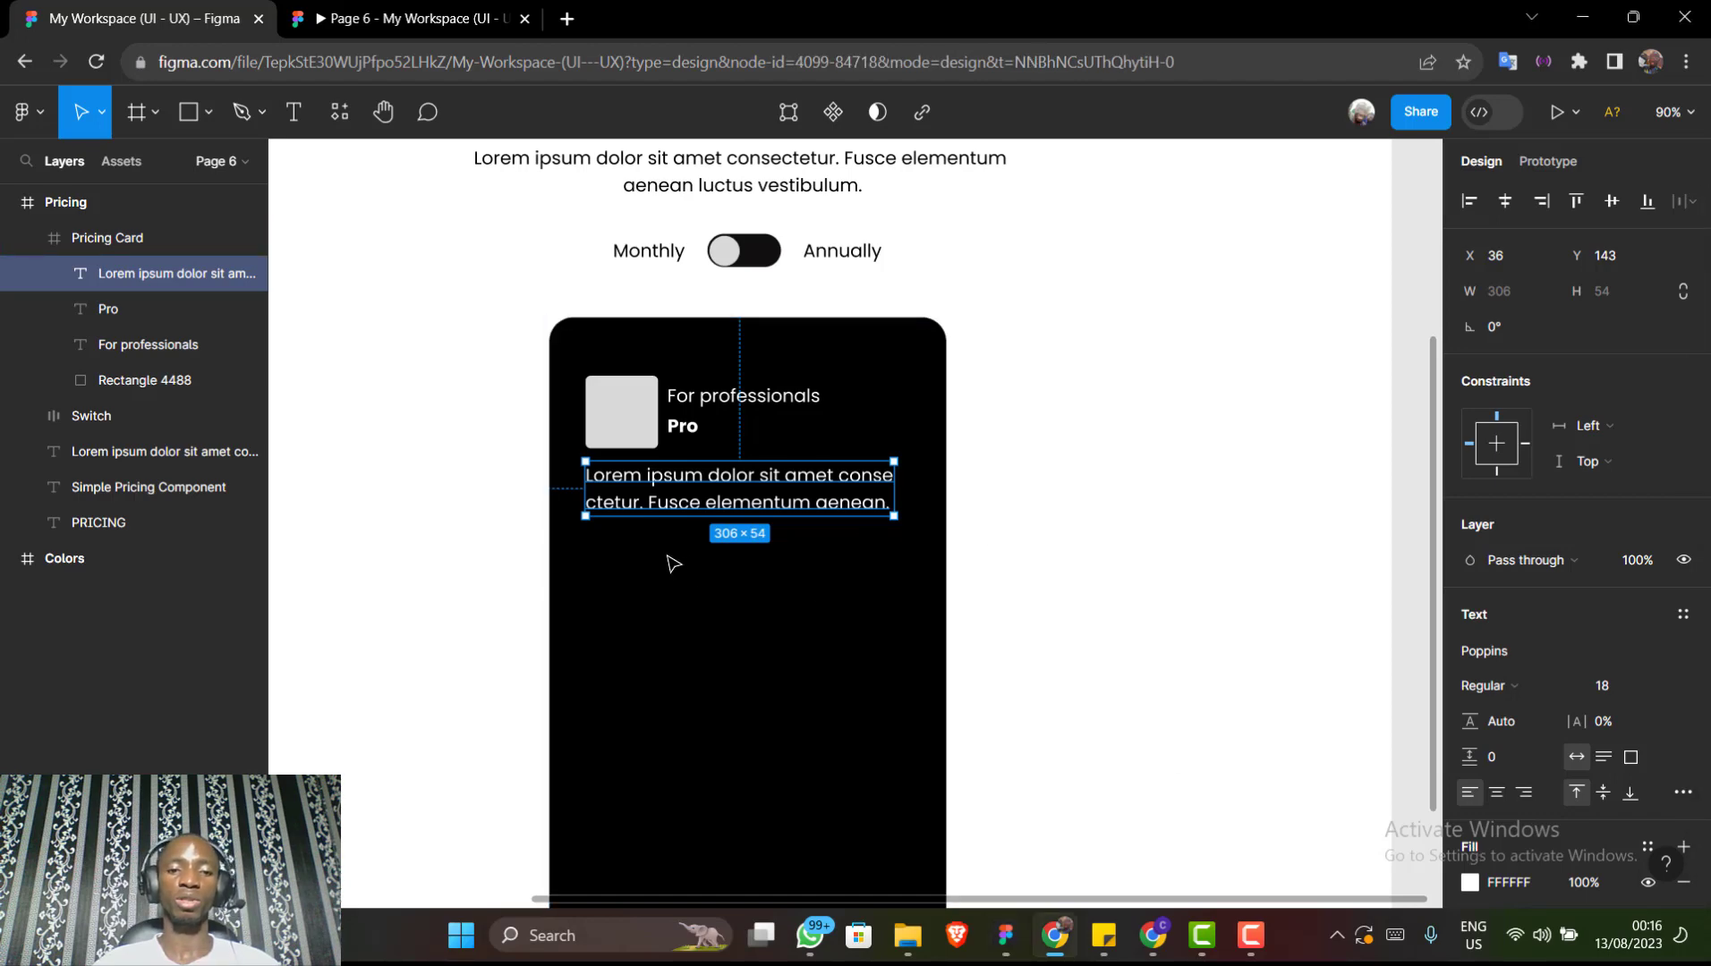
pyautogui.click(672, 562)
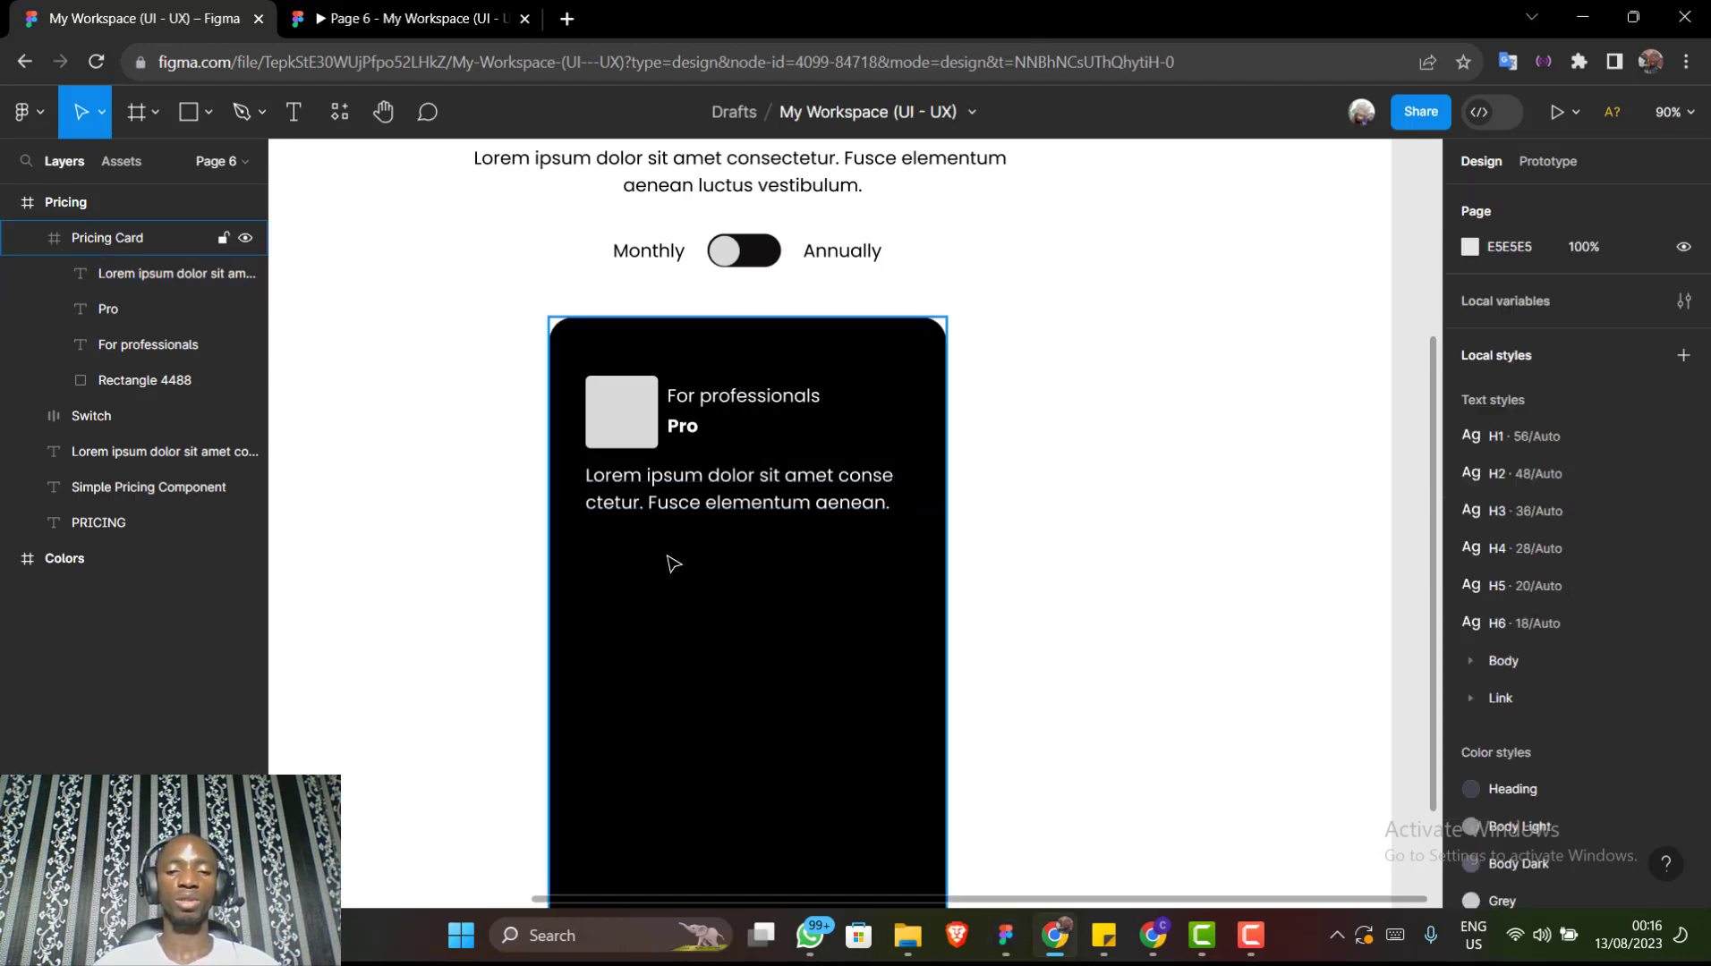
# Duplicate the Lorem ipsum paragraph in the Pricing Card and place the copy directly below it, at about X 36, Y 210
pyautogui.click(722, 512)
pyautogui.click(723, 512)
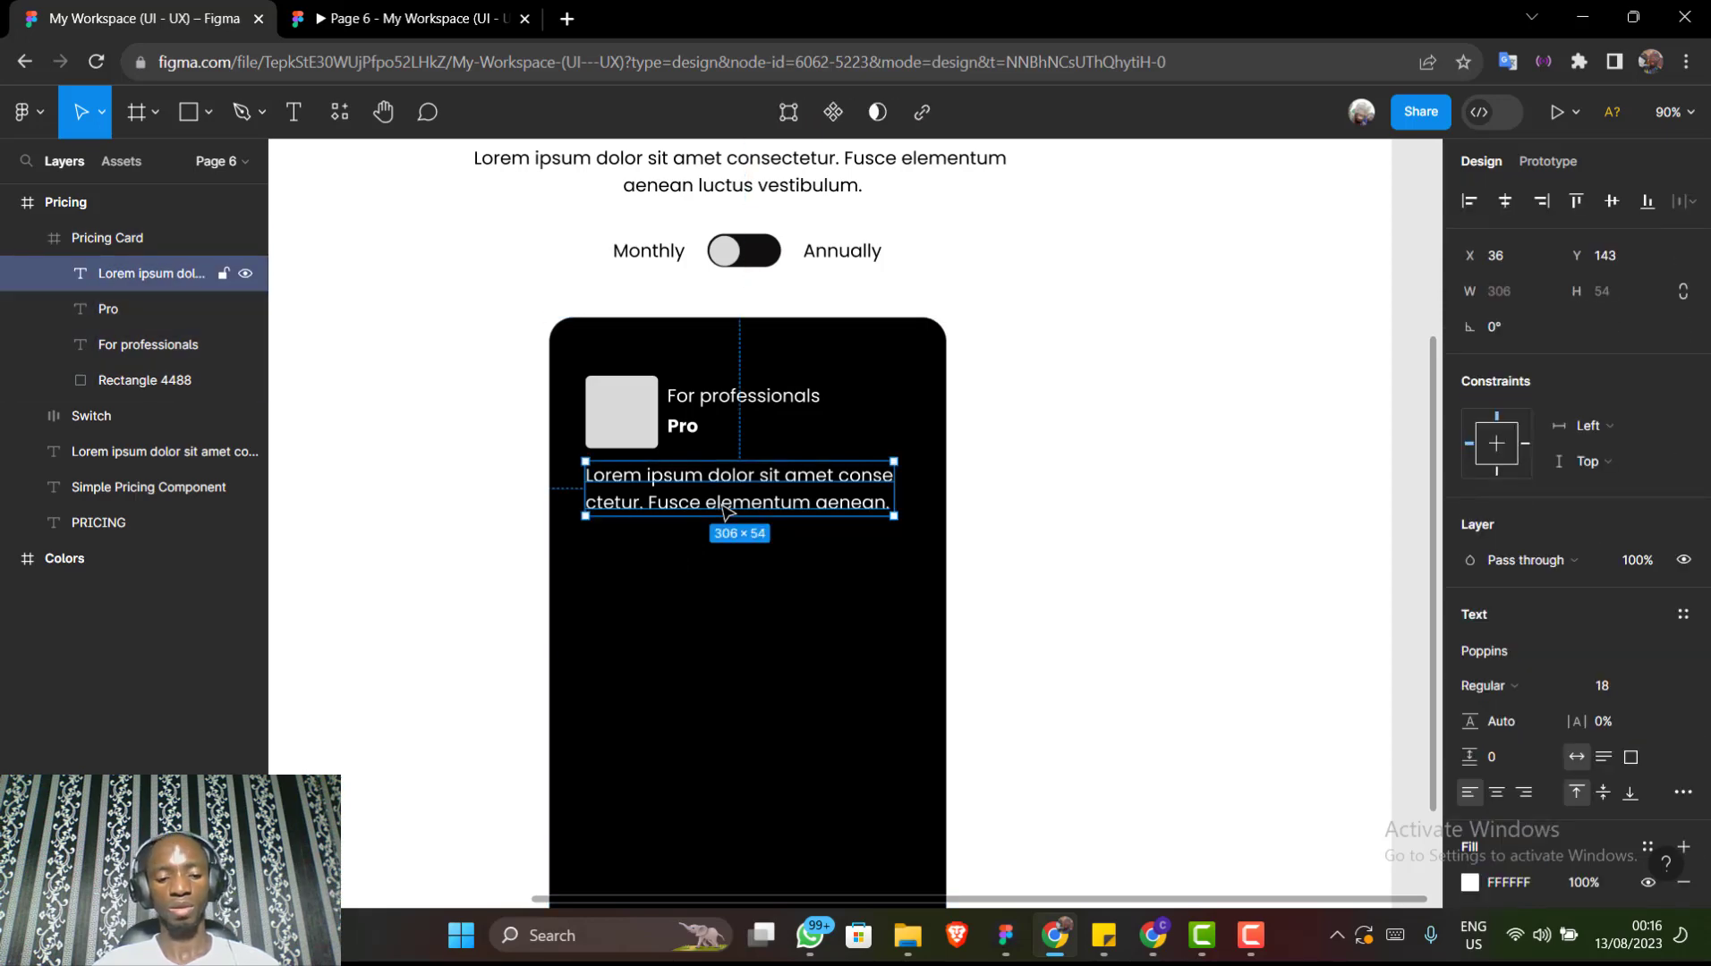
pyautogui.hotkey('ctrl', 'd')
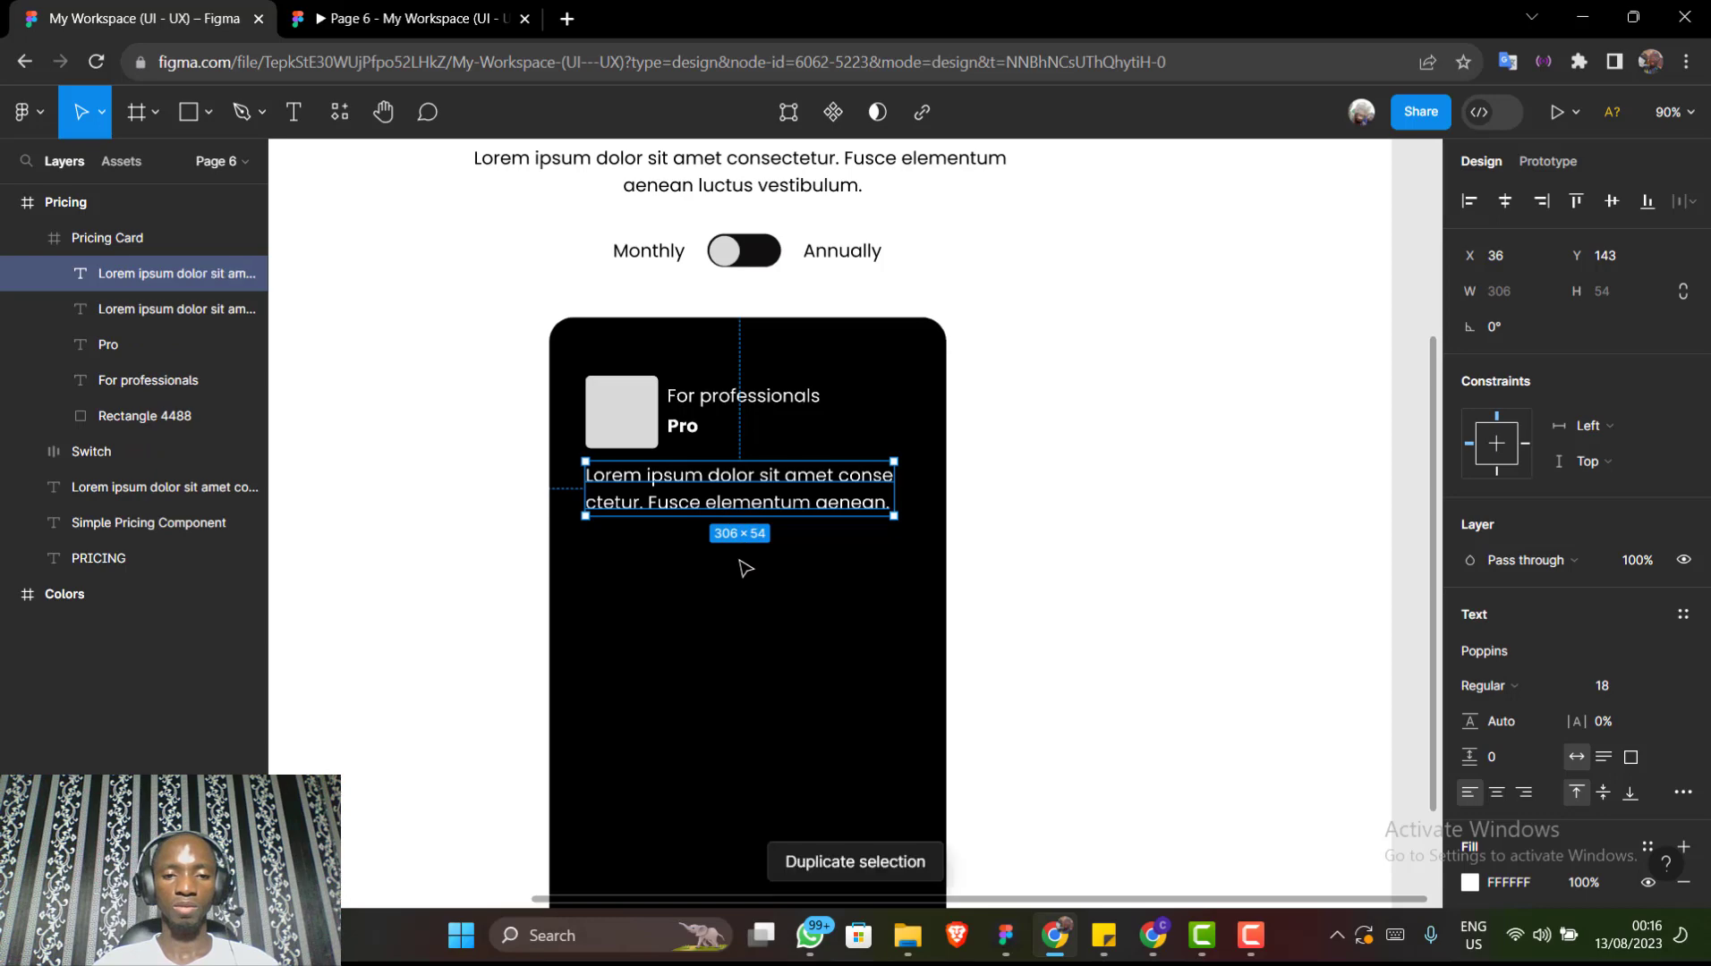
pyautogui.moveTo(743, 501); pyautogui.dragTo(742, 570)
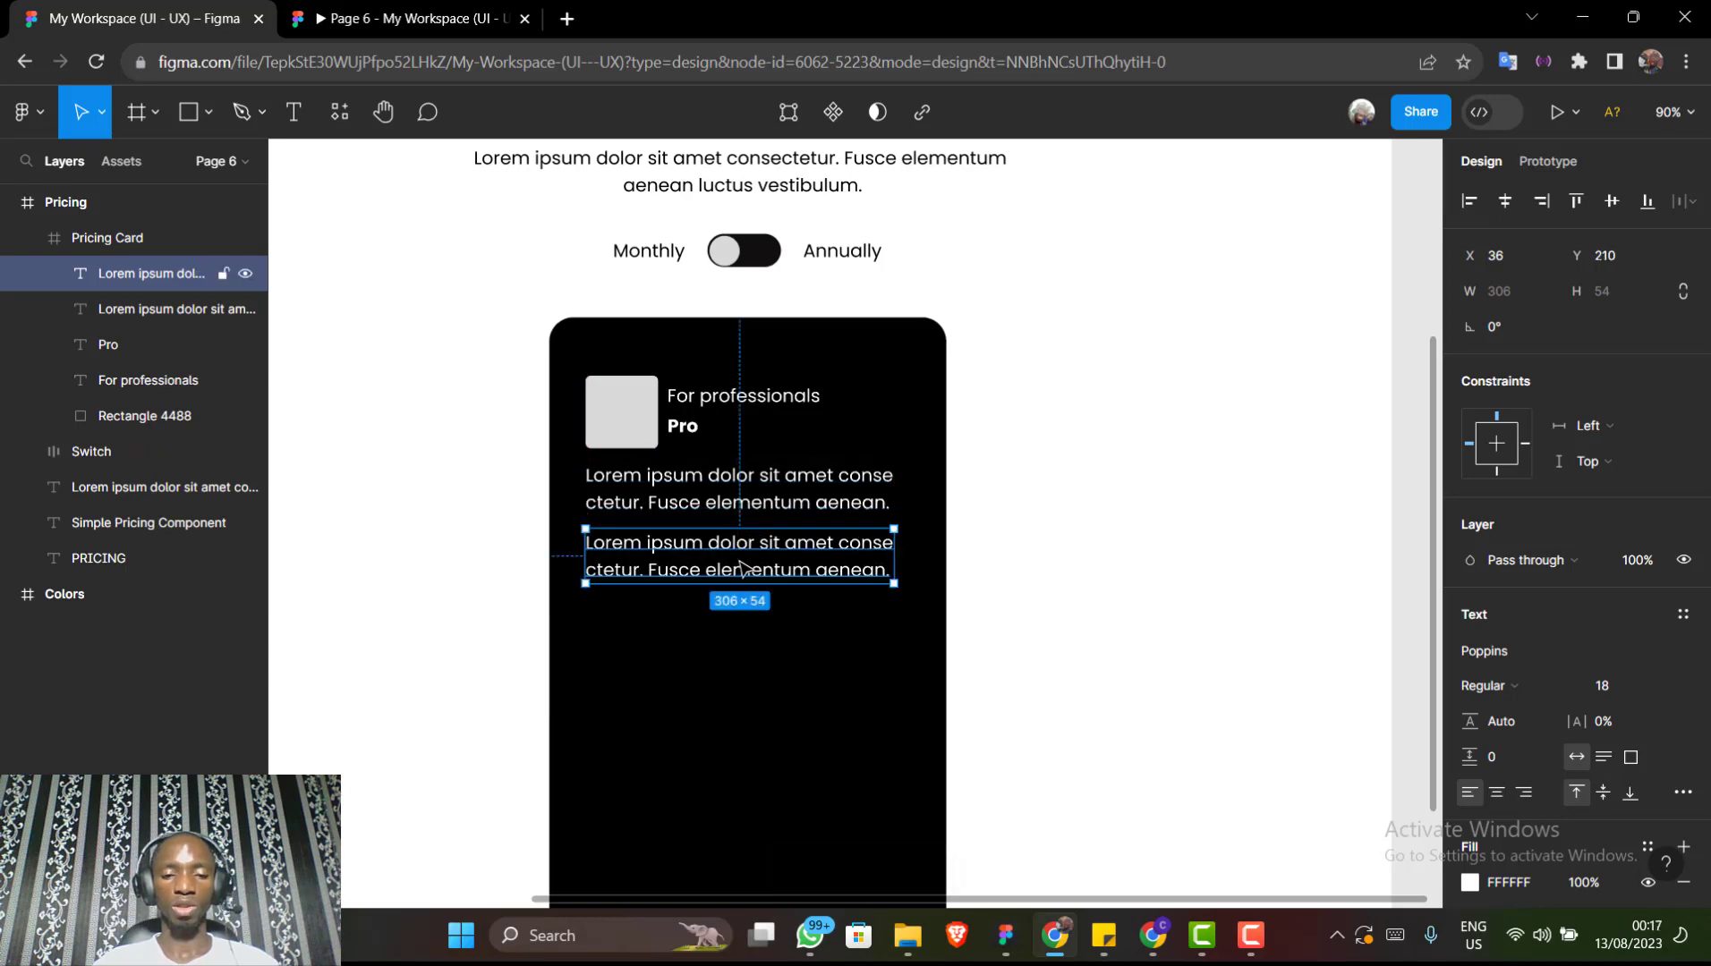
# Replace the text of the second Lorem ipsum paragraph in the Pricing Card with "$100 /Monthly"
pyautogui.doubleClick(742, 570)
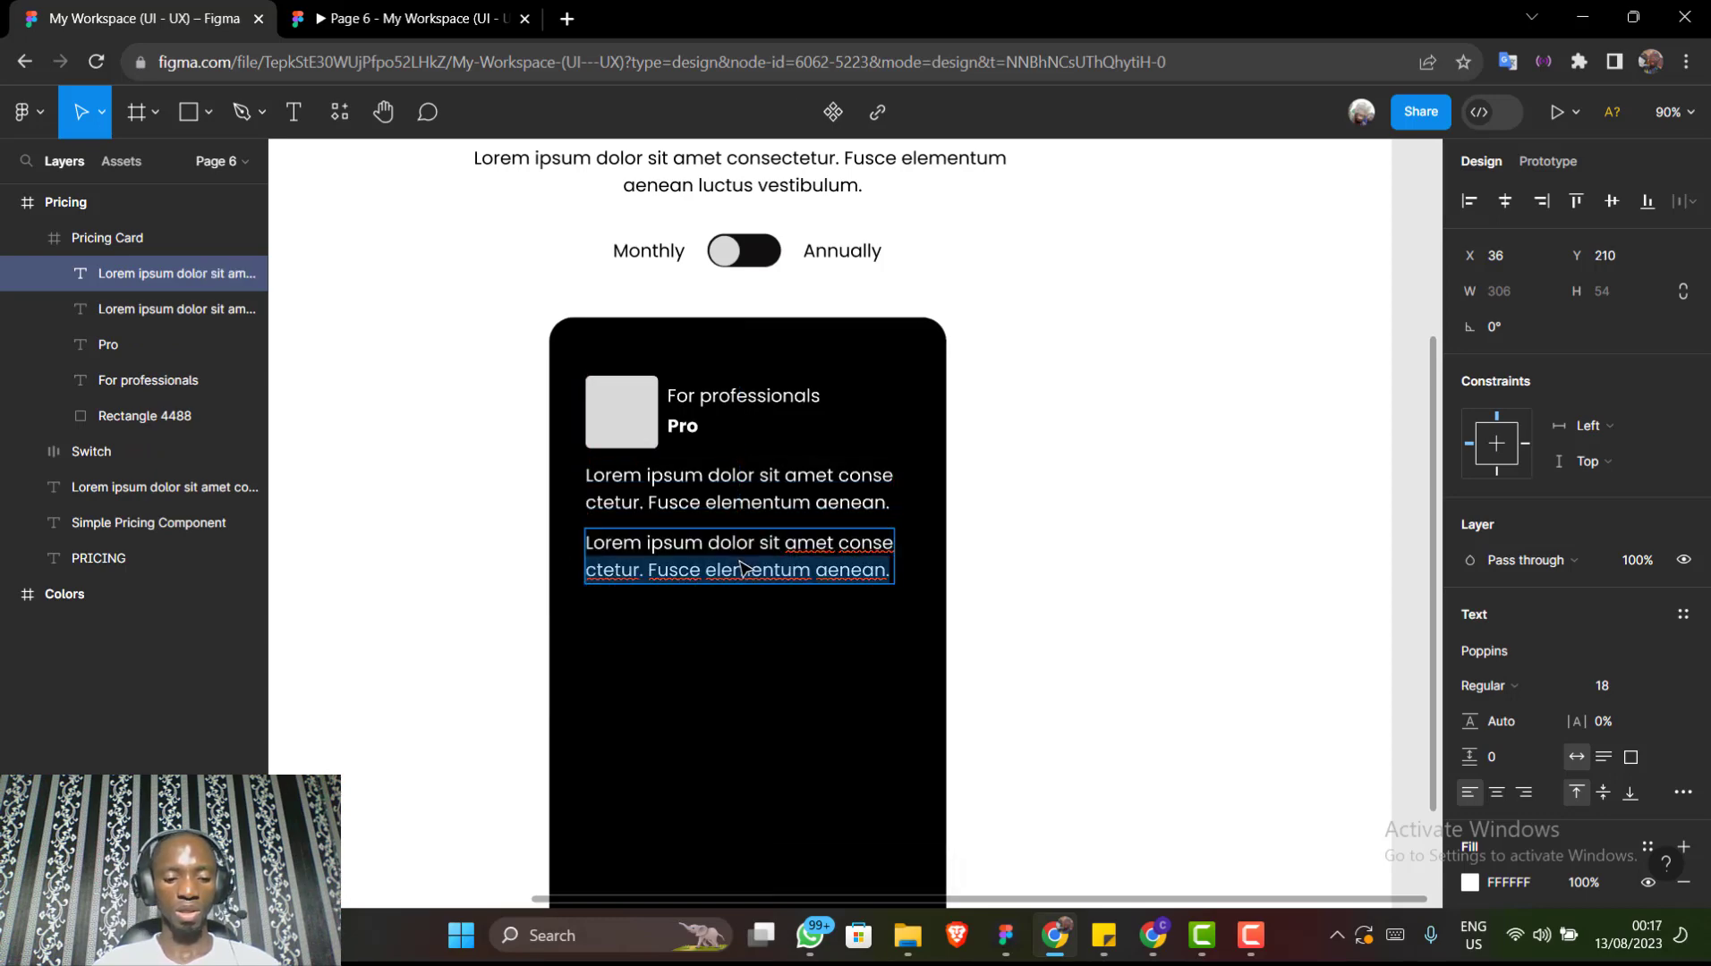
pyautogui.hotkey('ctrl', 'a')
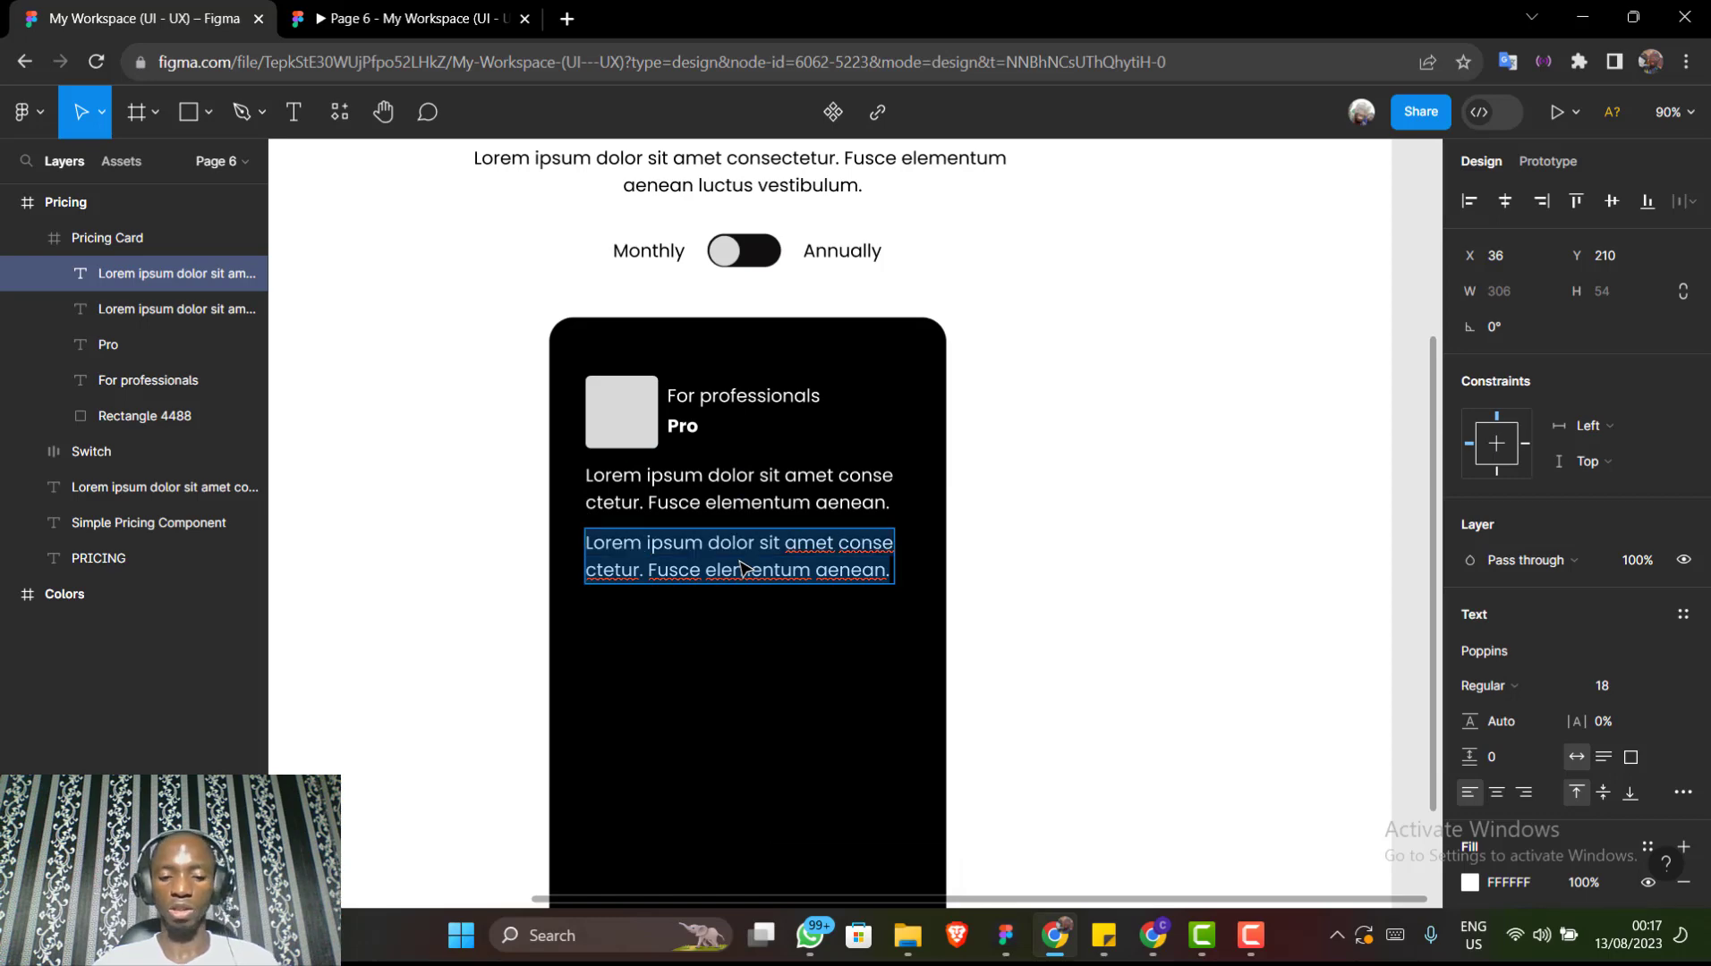
pyautogui.write('$')
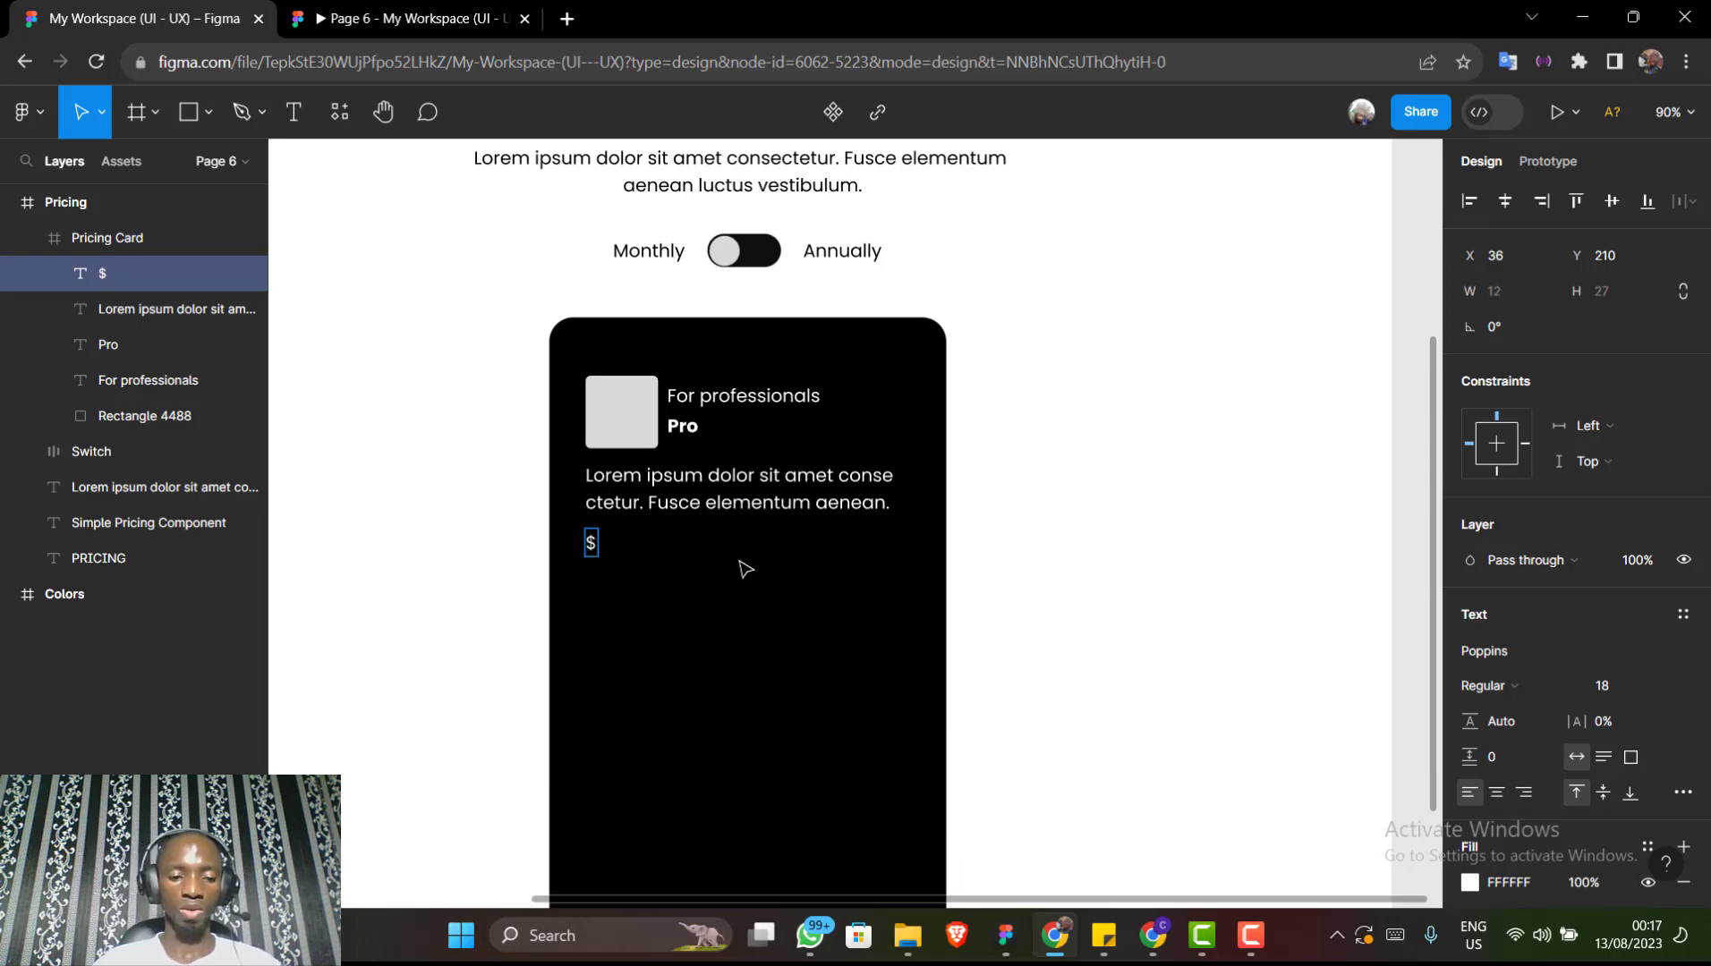
pyautogui.write('100')
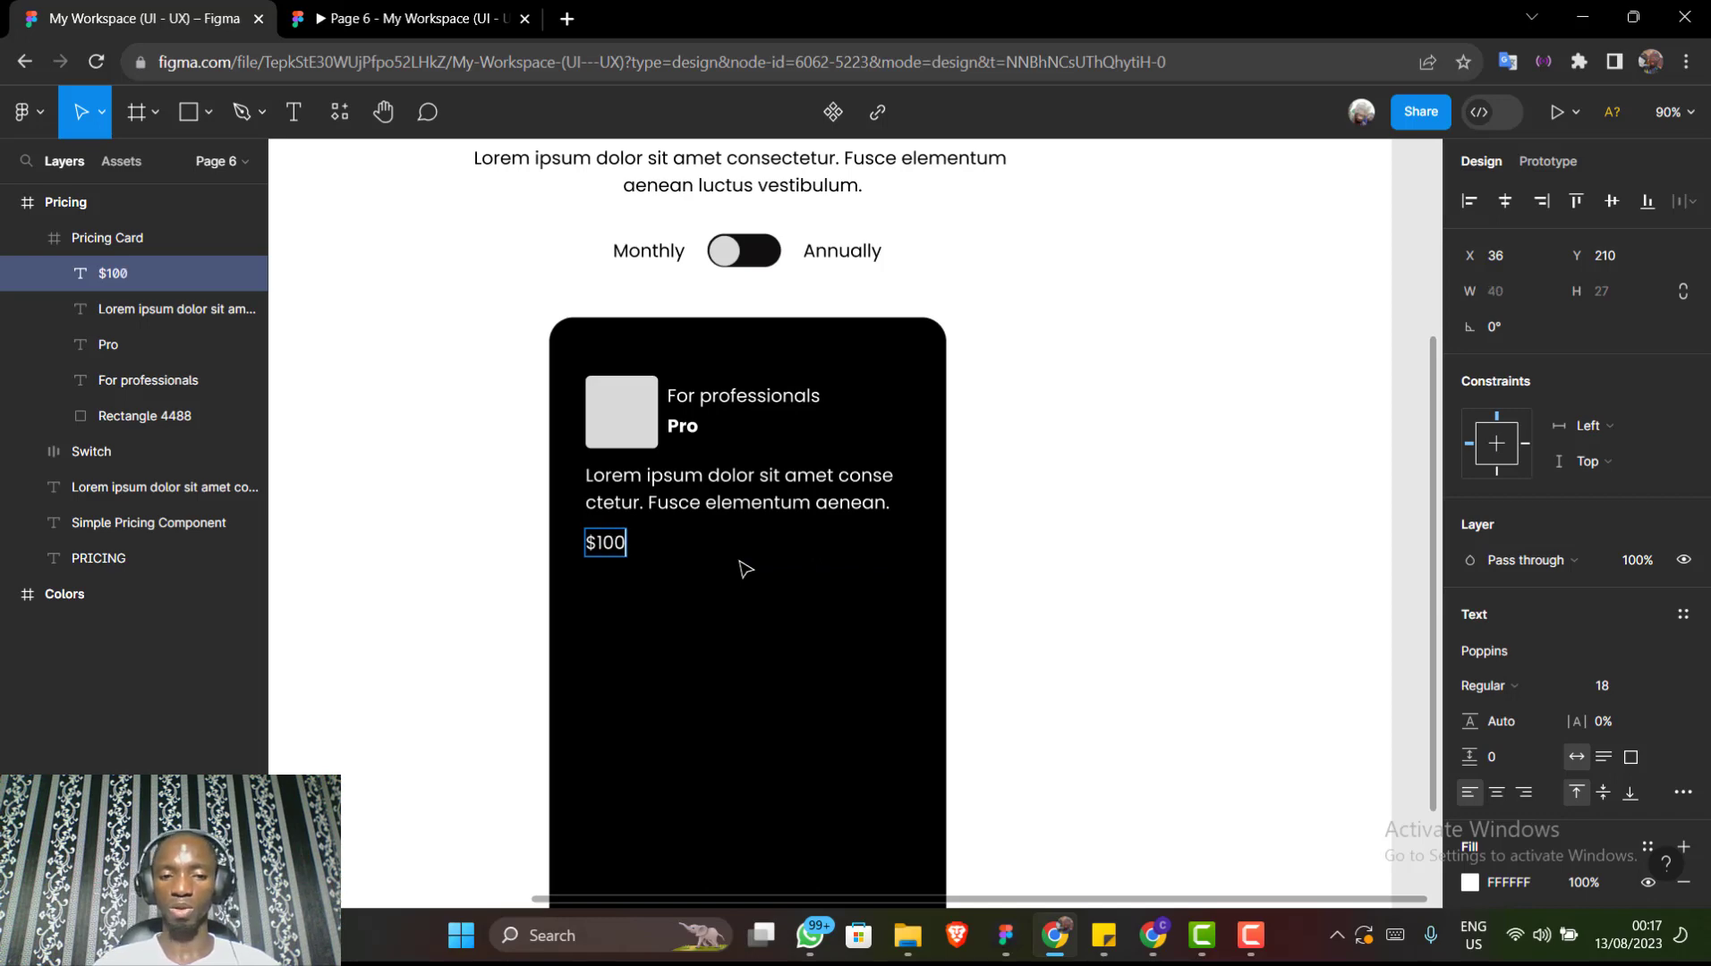
pyautogui.write(' /')
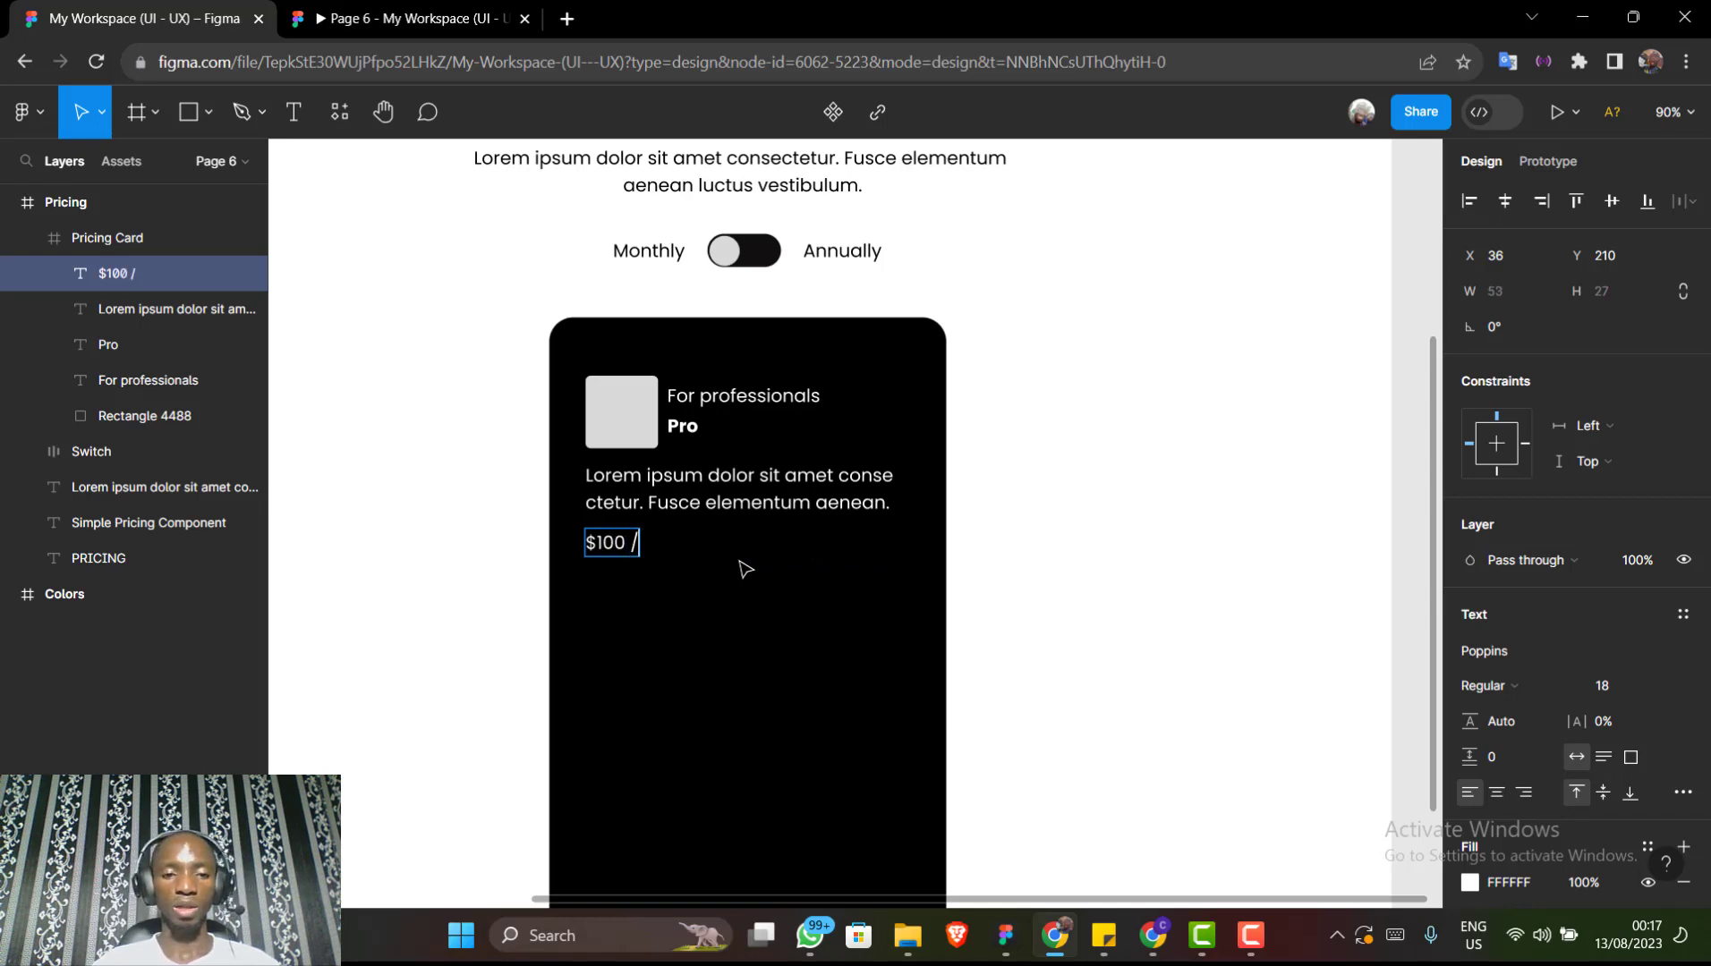
pyautogui.write('M')
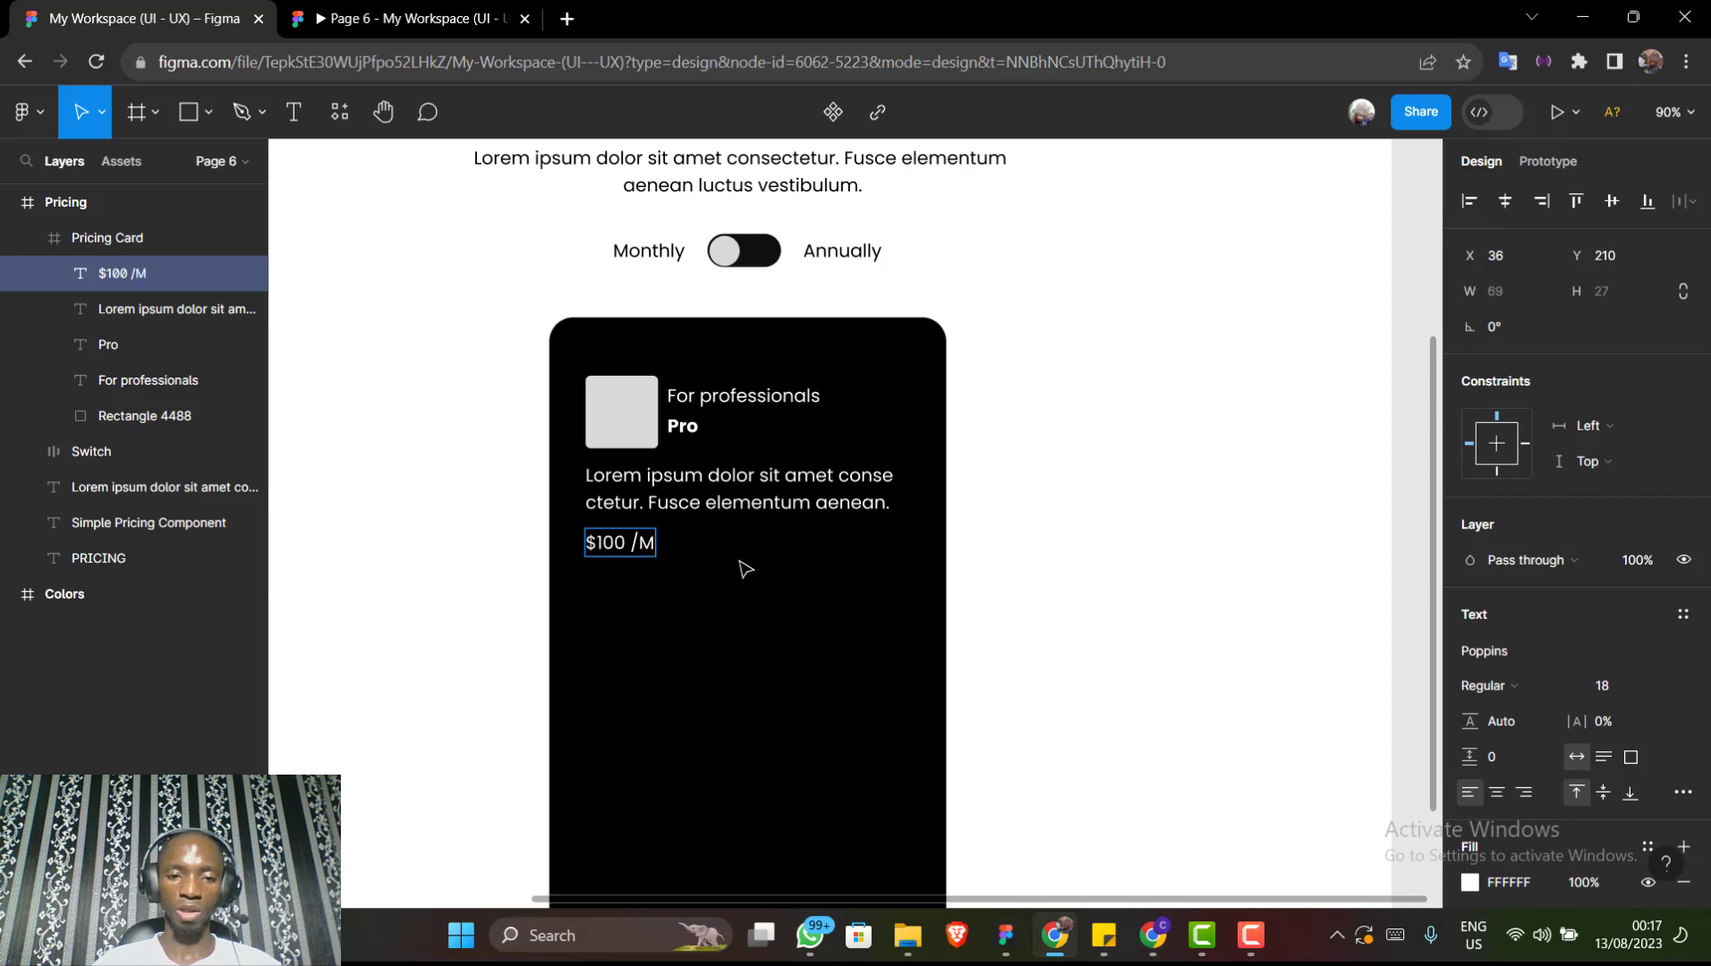
pyautogui.write('onthly')
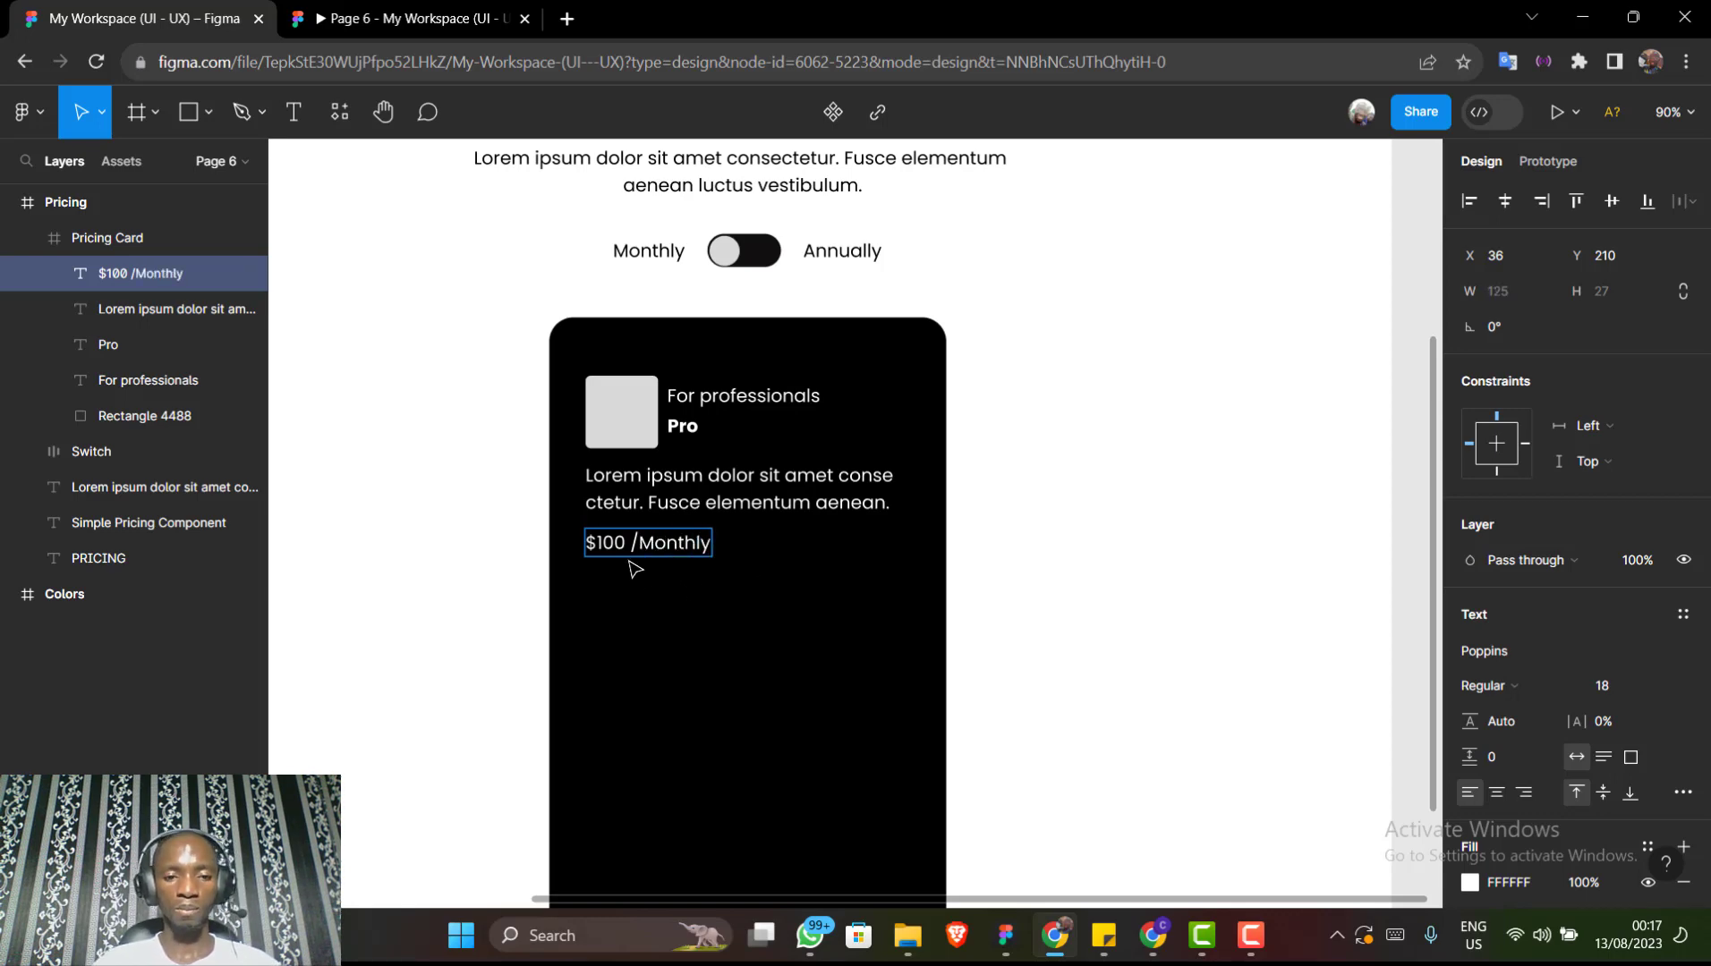
# Set the "$100" part of the price text to font size 54 and Bold weight
pyautogui.moveTo(628, 543); pyautogui.dragTo(586, 542)
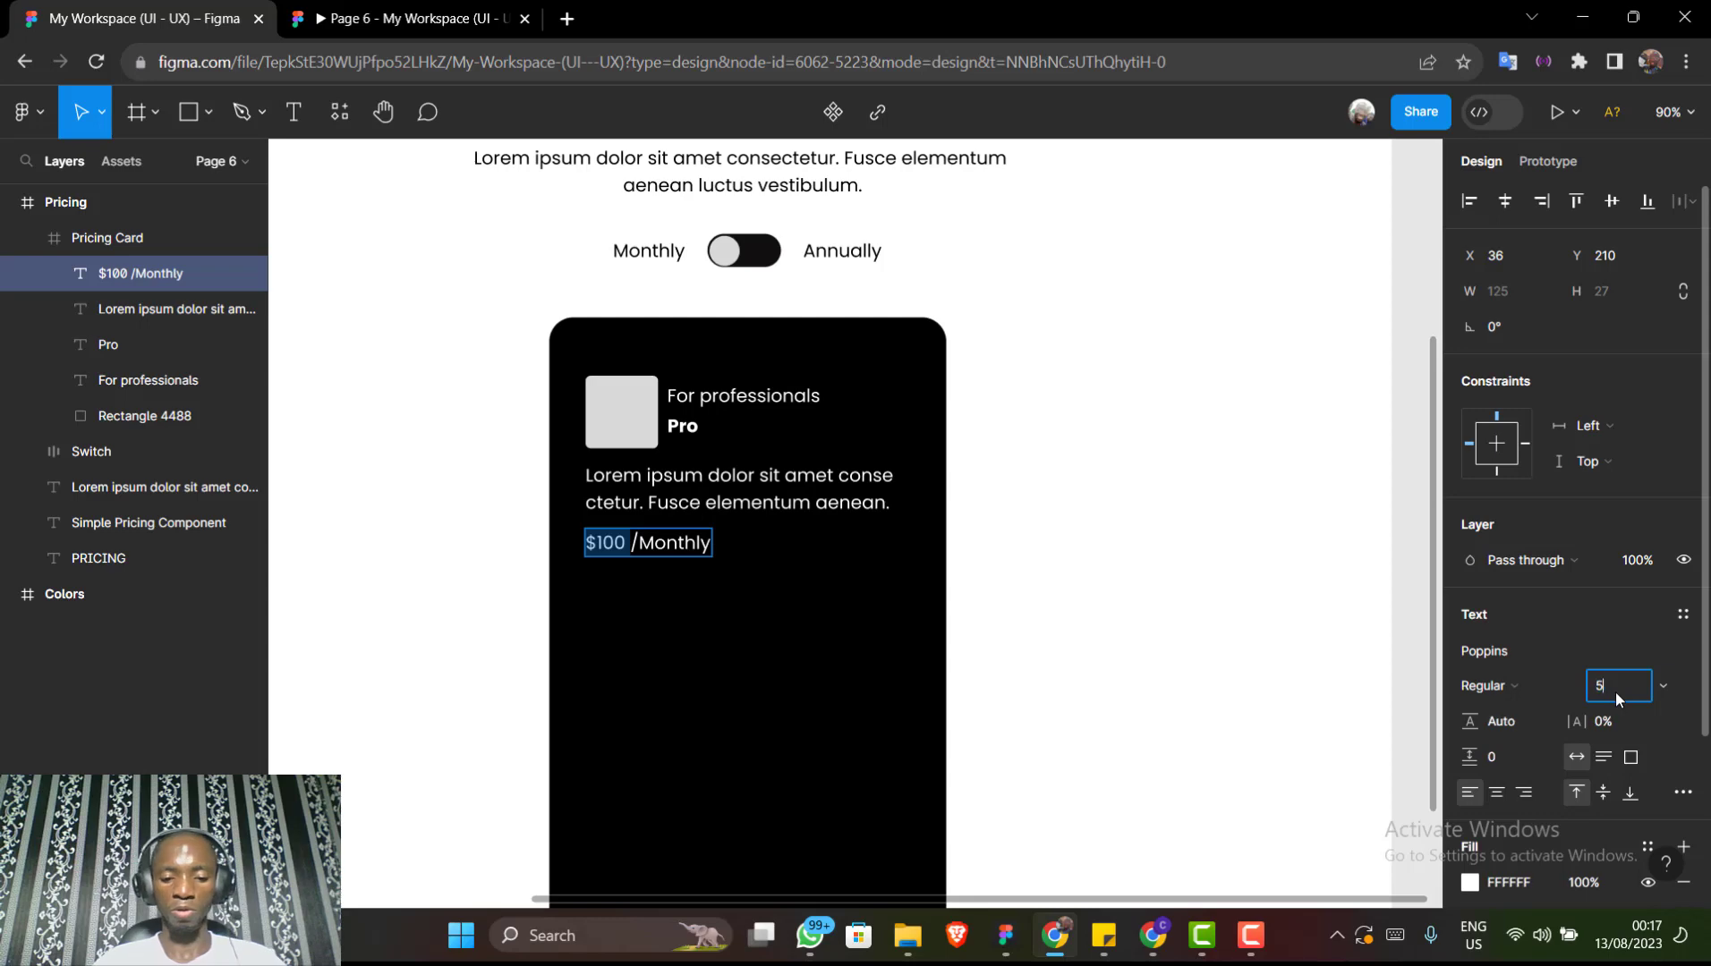
pyautogui.press('Return')
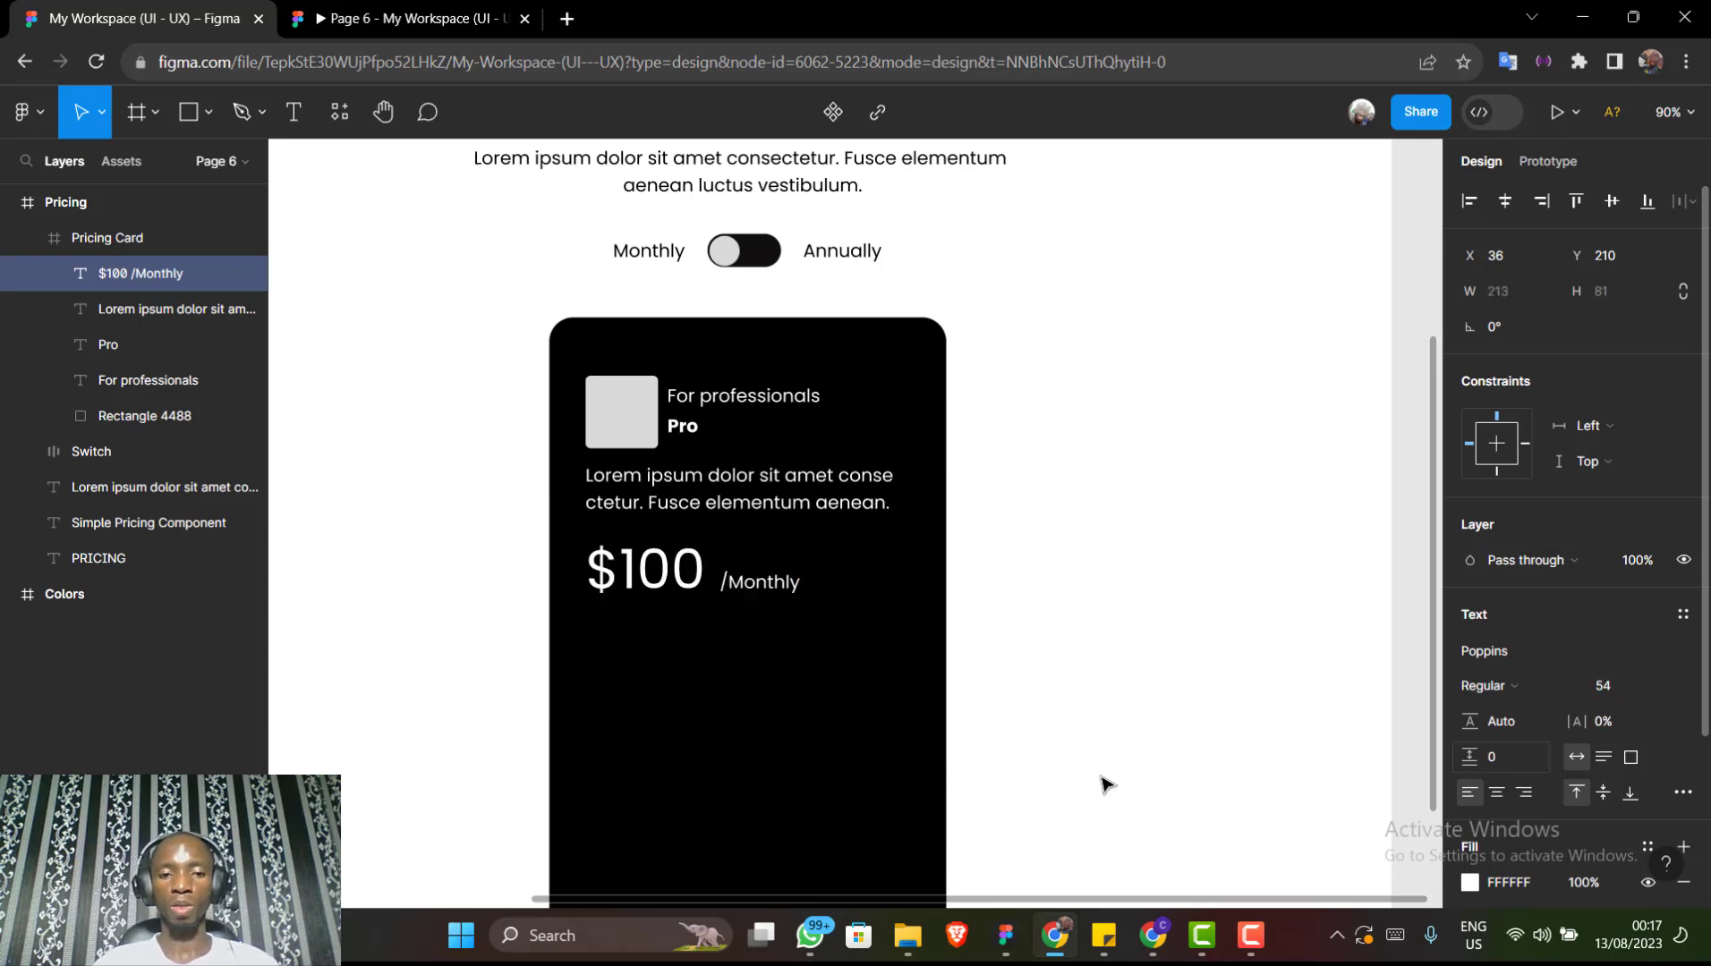
pyautogui.click(1521, 688)
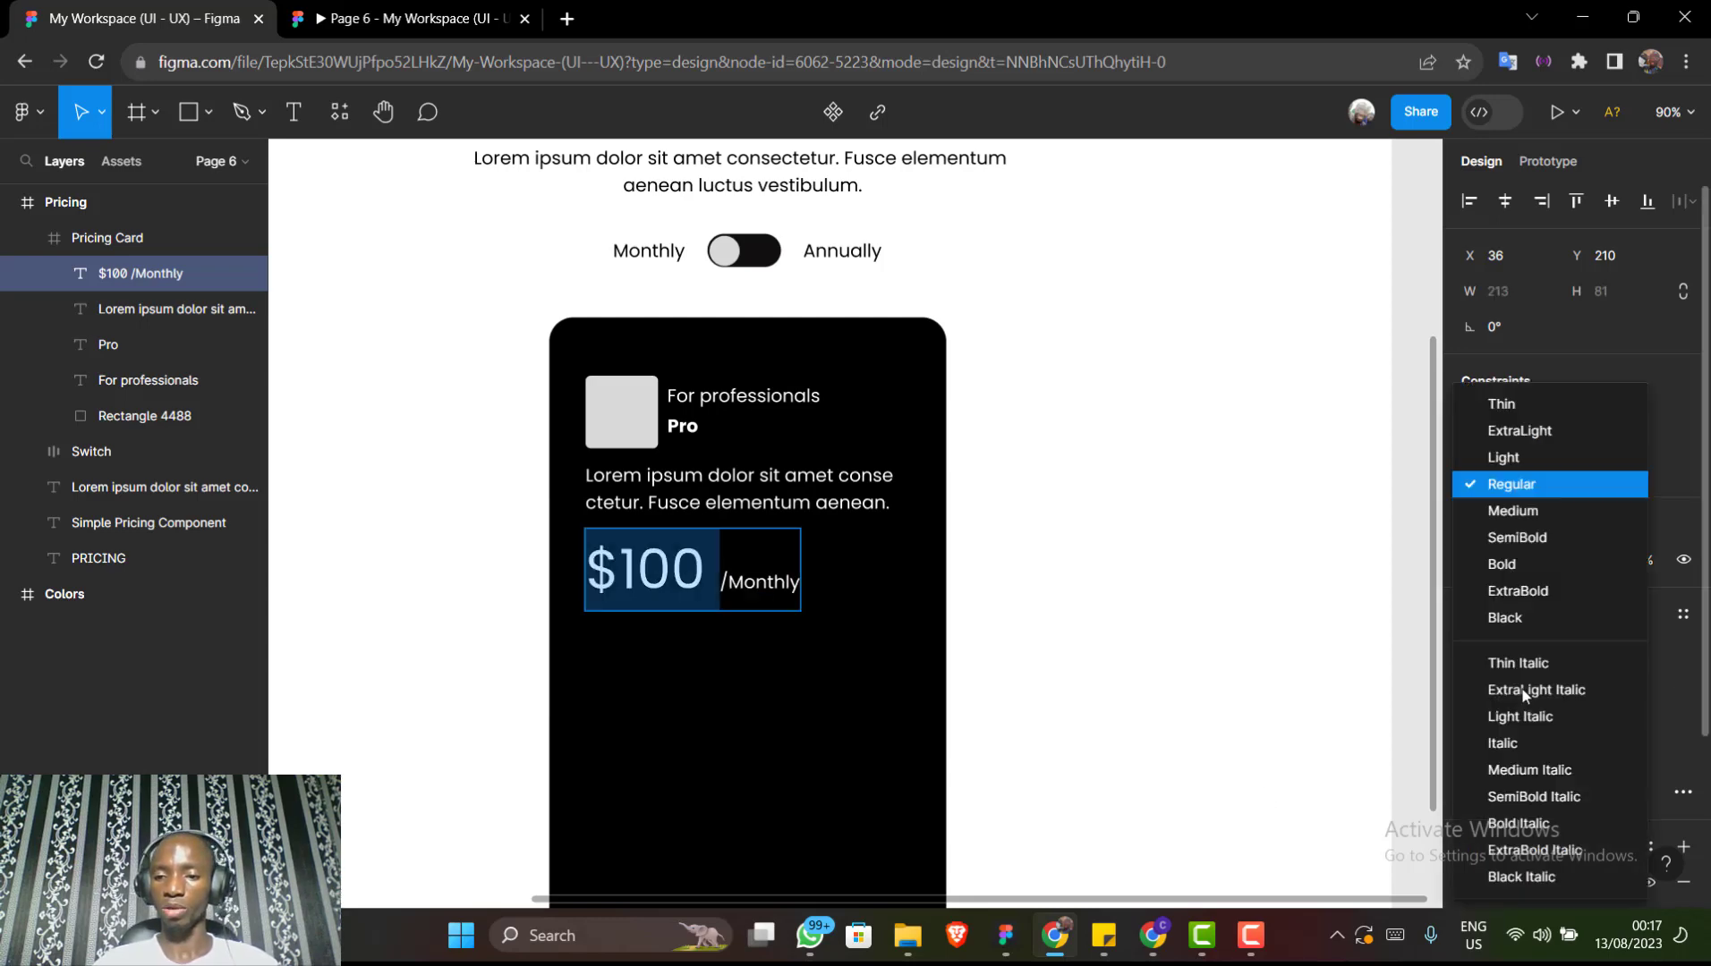
pyautogui.click(1510, 571)
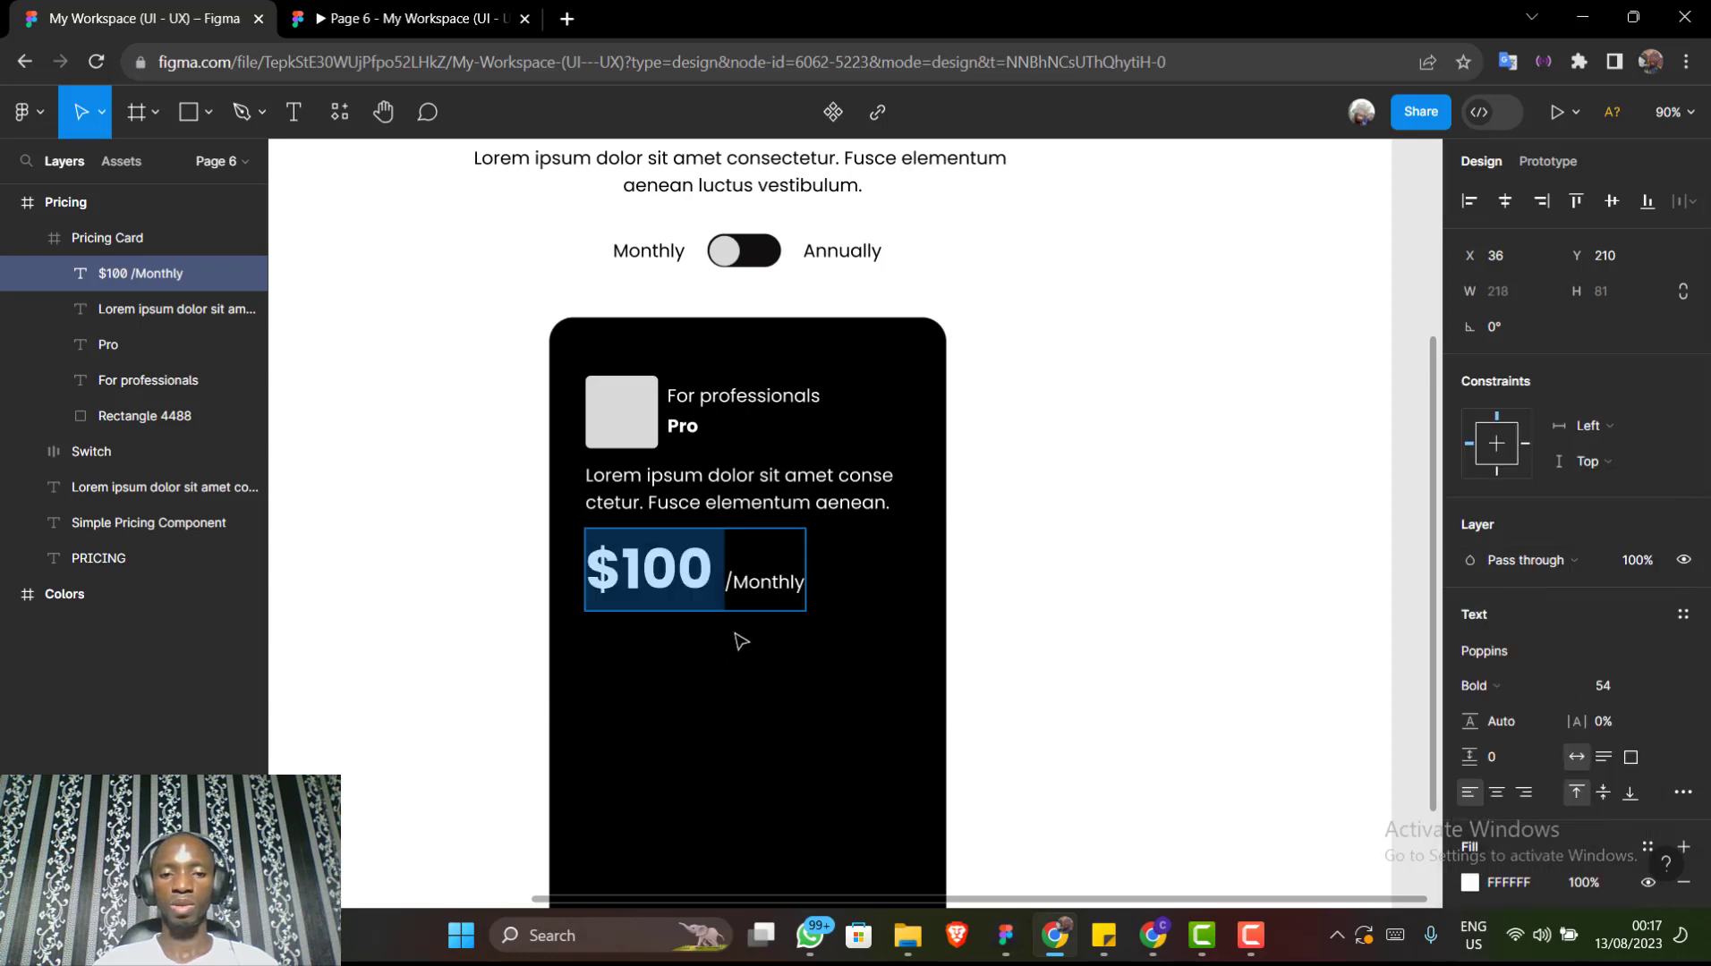
pyautogui.press('Escape')
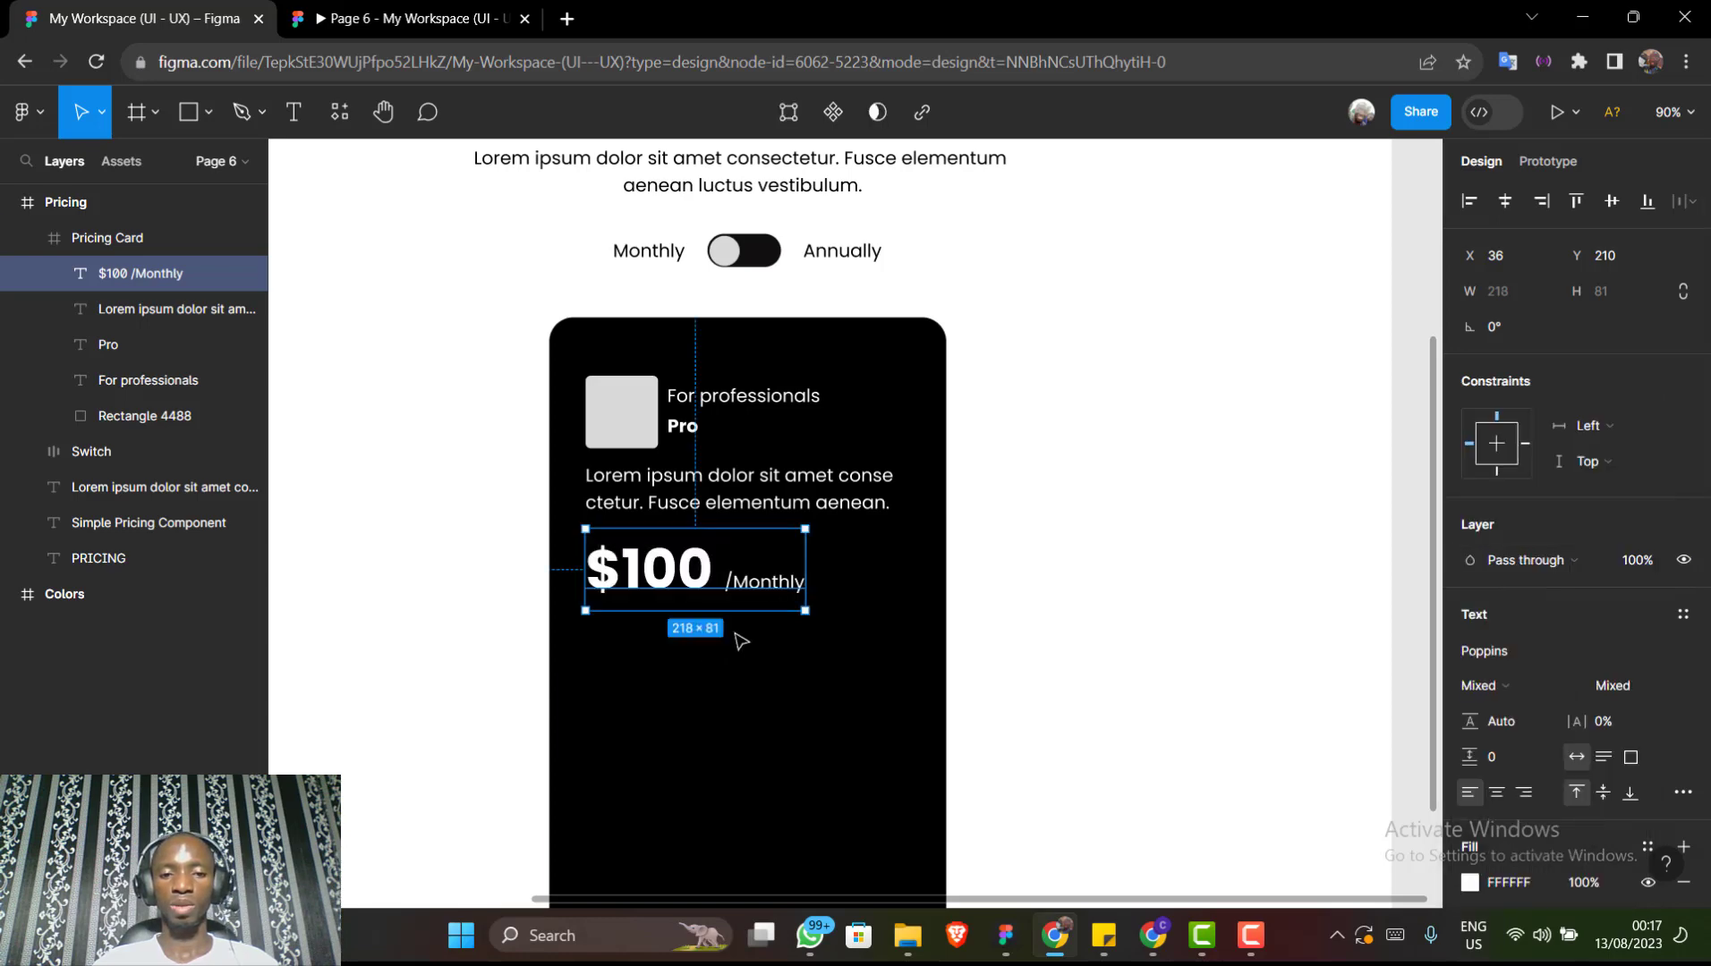
pyautogui.doubleClick(771, 586)
pyautogui.click(771, 586)
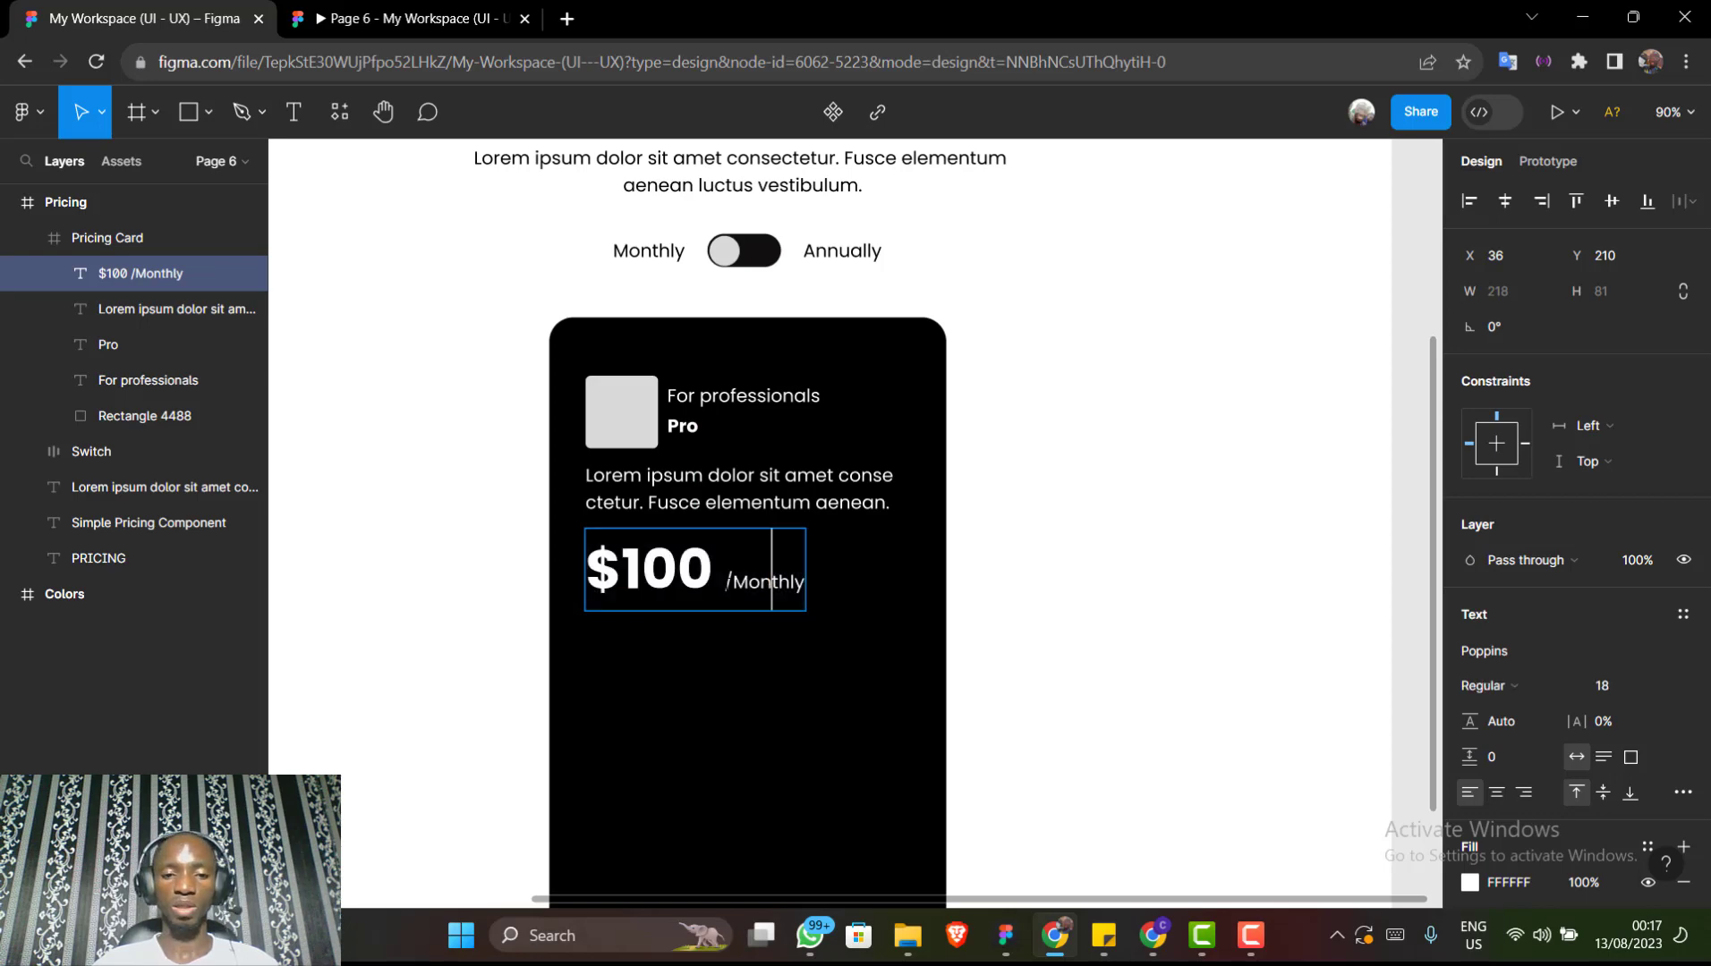
pyautogui.moveTo(728, 581); pyautogui.dragTo(852, 575)
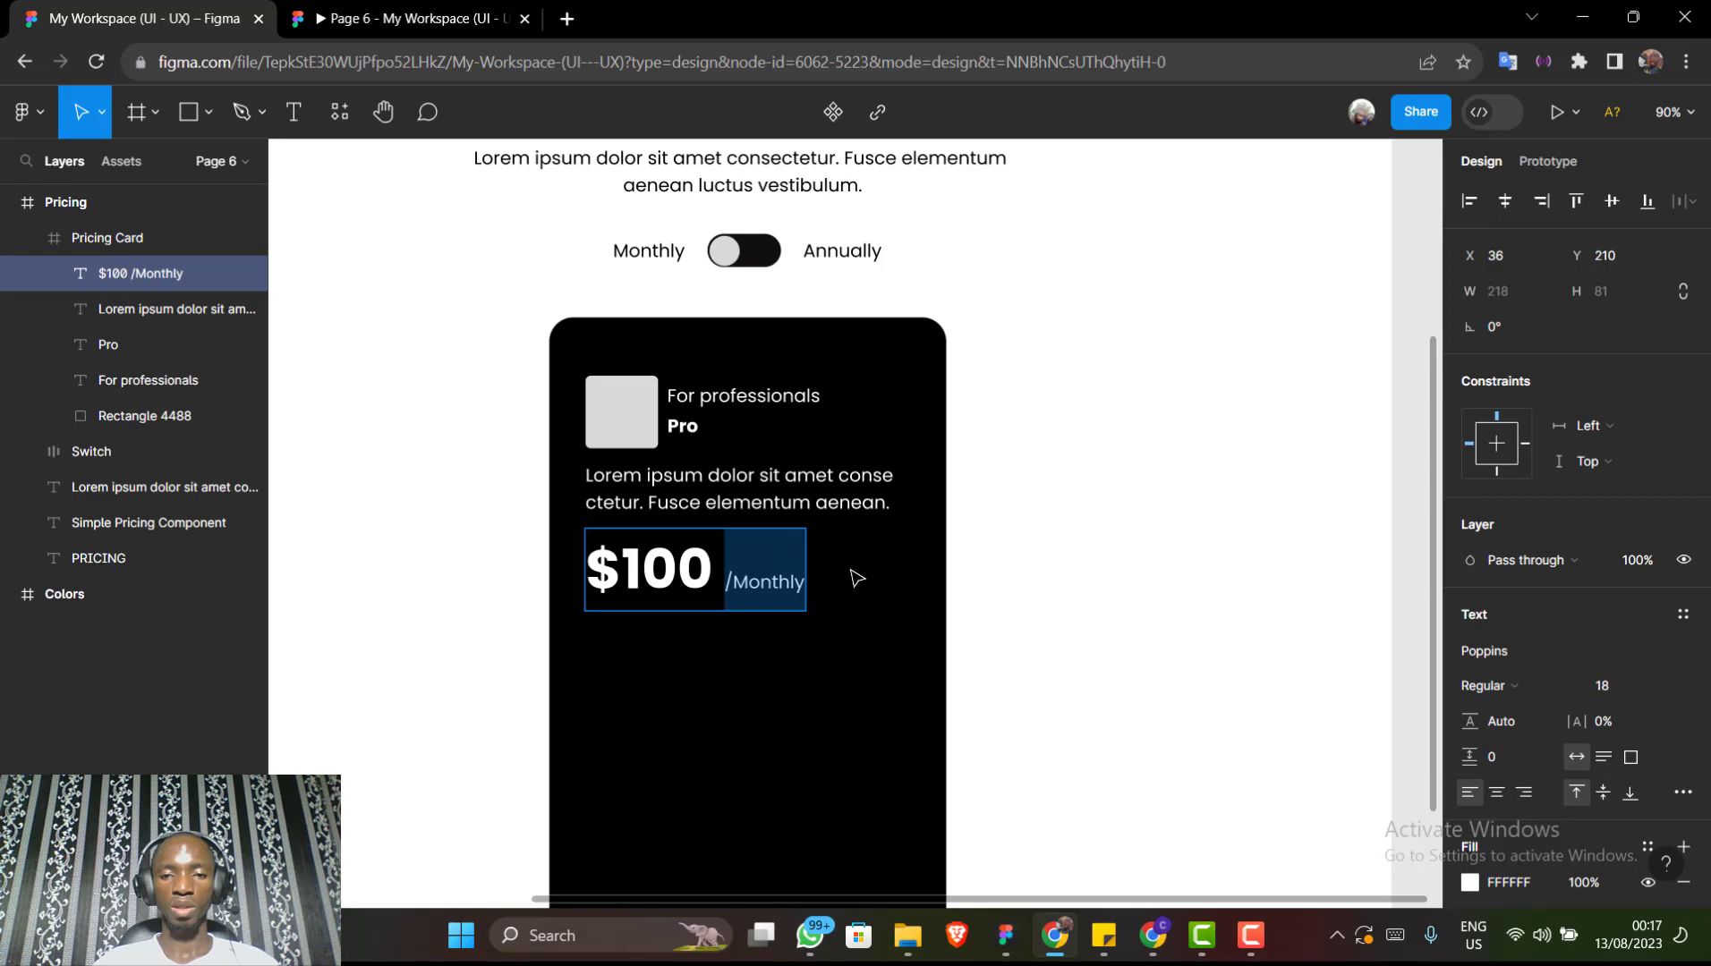
pyautogui.press('Escape')
# Duplicate the card's Lorem ipsum paragraph and place the copy directly below the price, at about X 37, Y 294
pyautogui.scroll(-2, 857, 577)
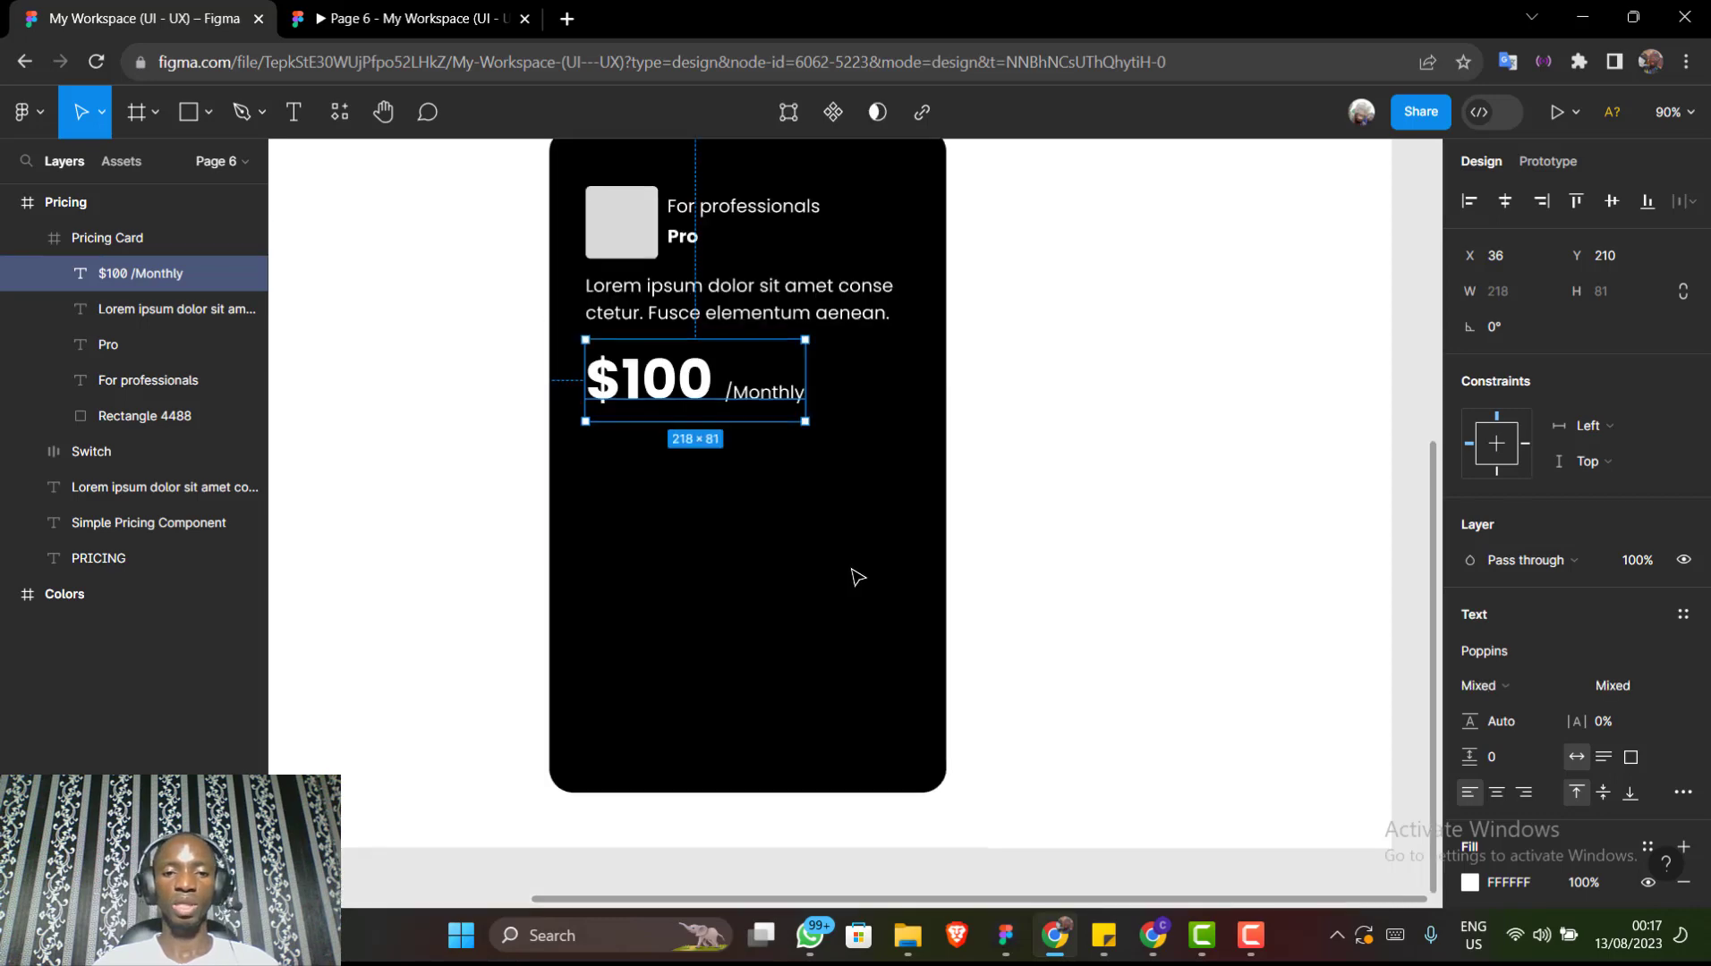
pyautogui.click(791, 310)
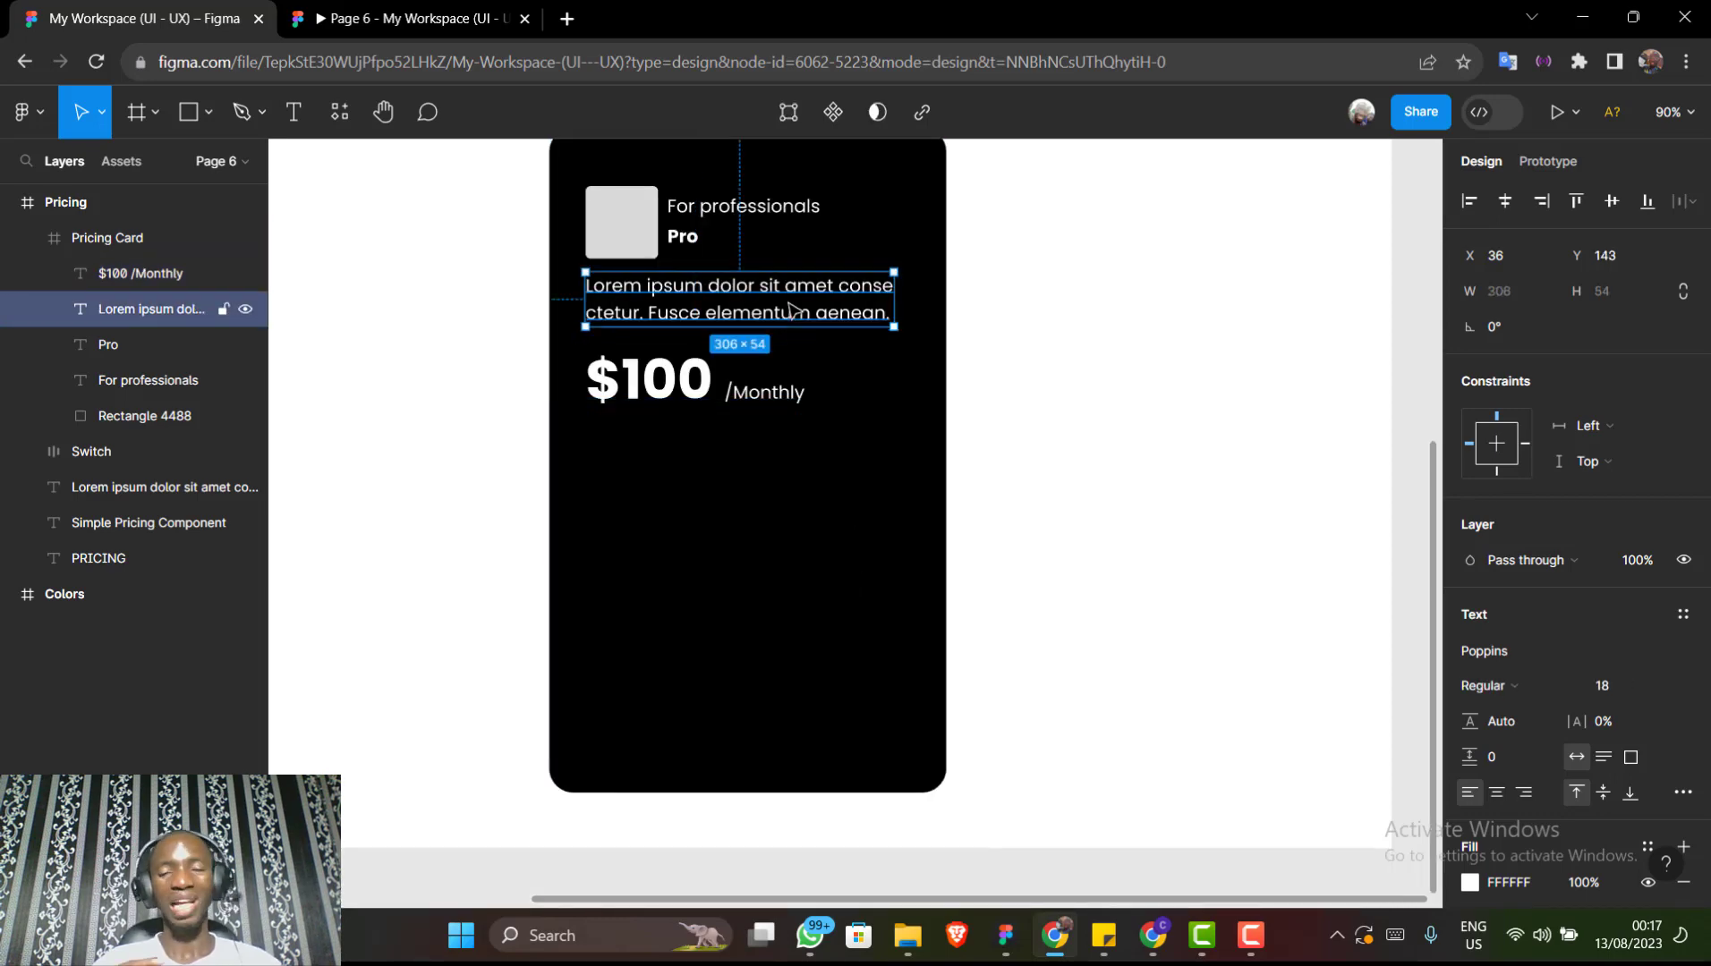
pyautogui.hotkey('ctrl', 'd')
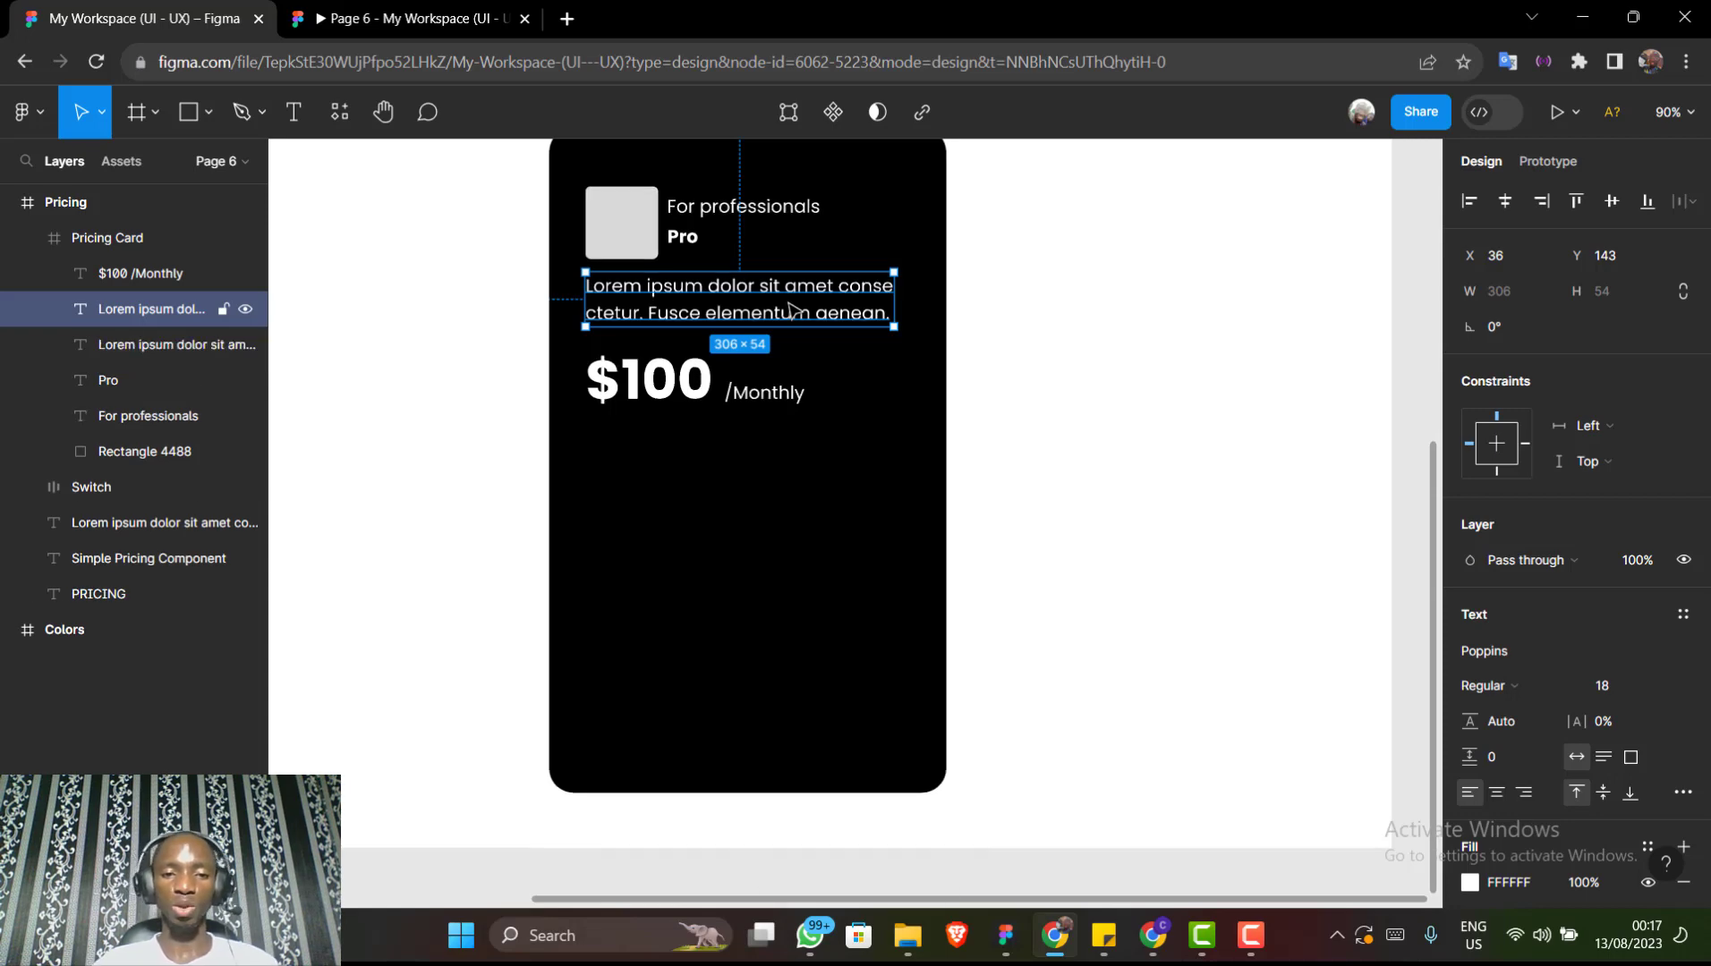
pyautogui.moveTo(791, 310); pyautogui.dragTo(791, 463)
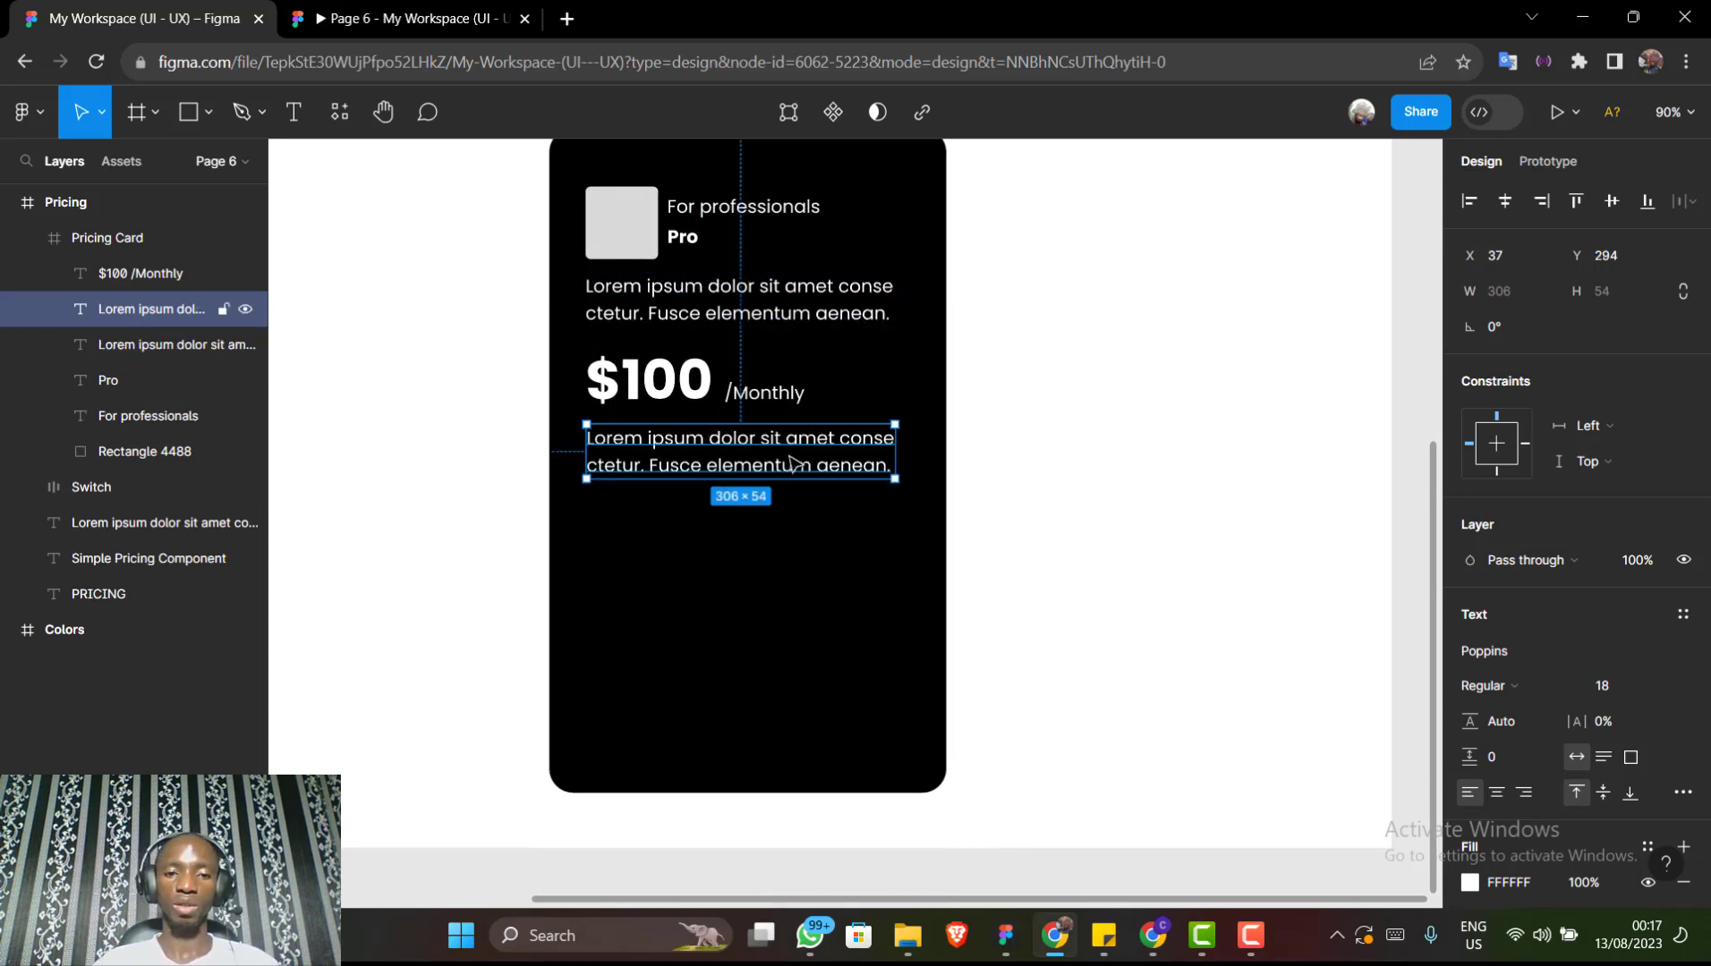
# Change the paragraph copy below the price to "What are the features:" and set it in Bold
pyautogui.doubleClick(791, 464)
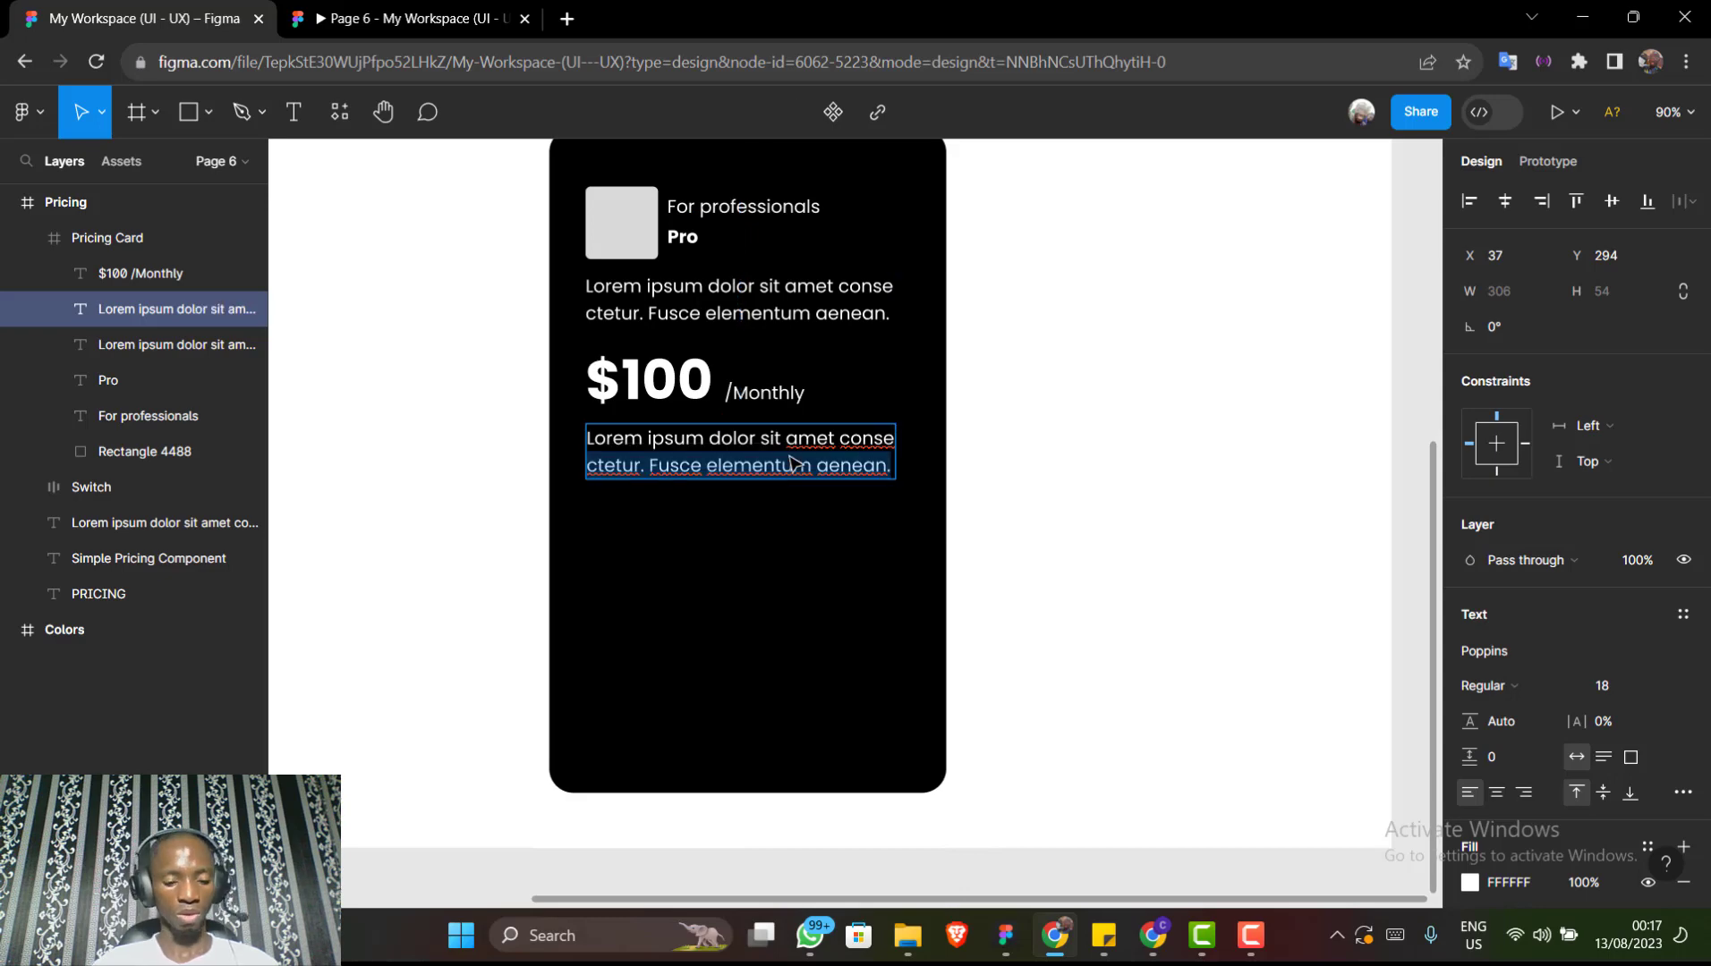
pyautogui.hotkey('ctrl', 'a')
pyautogui.write('Wh')
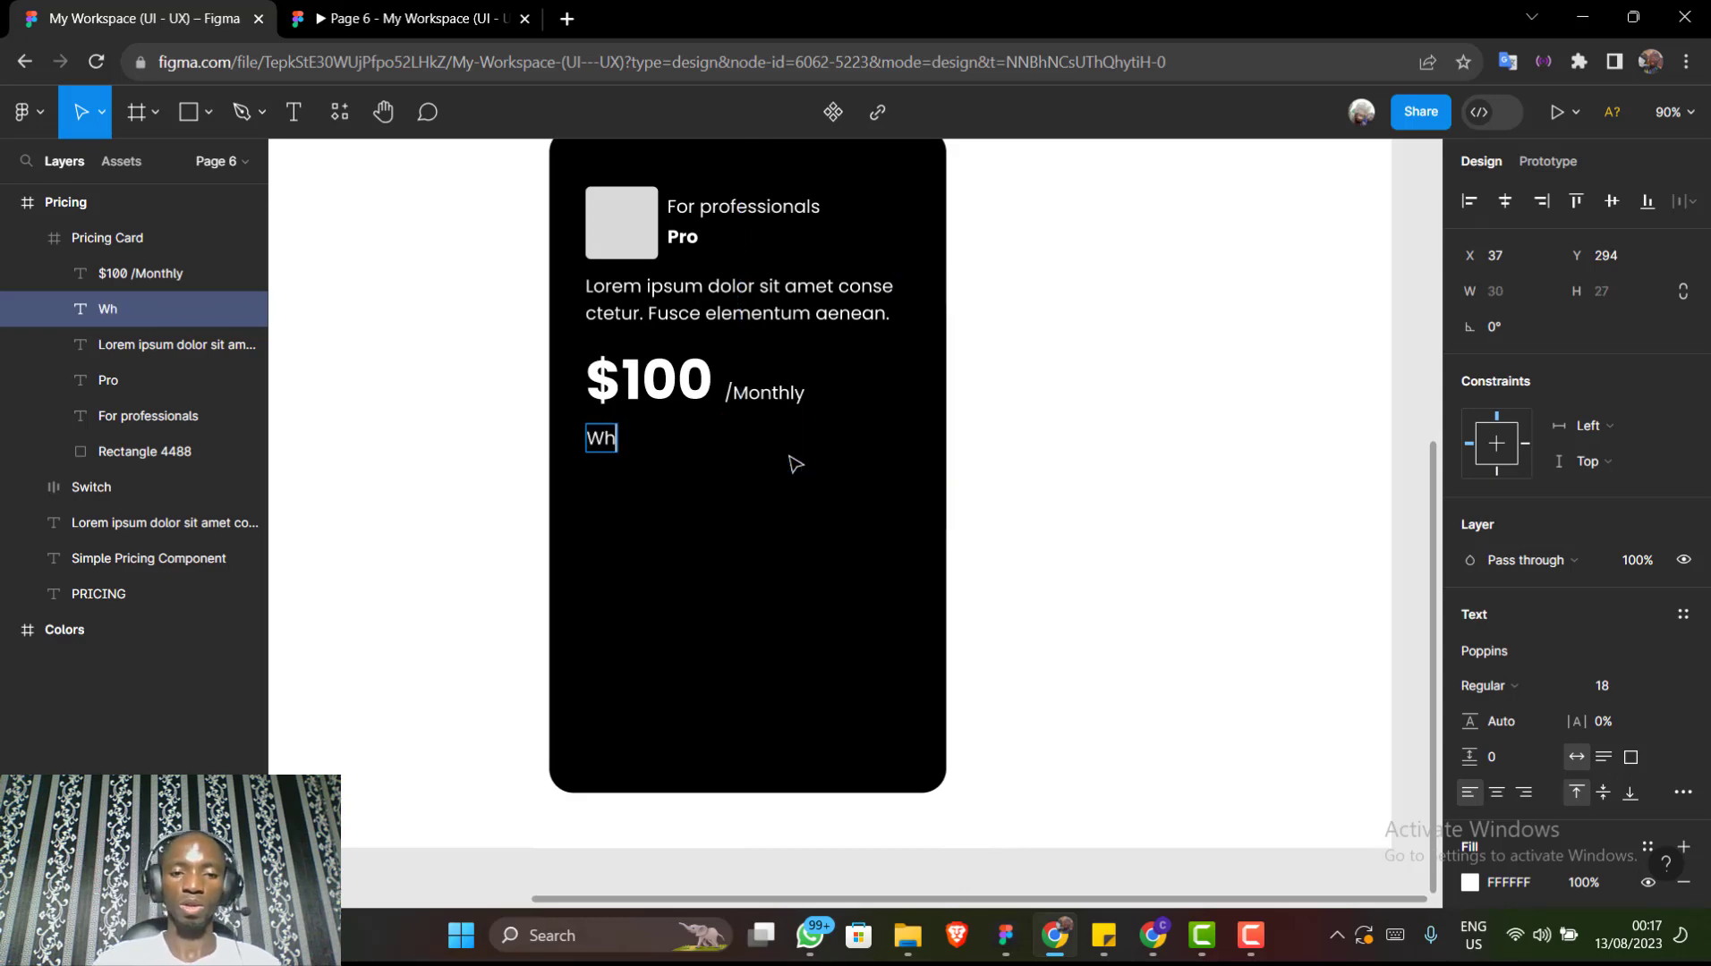
pyautogui.write('at ar')
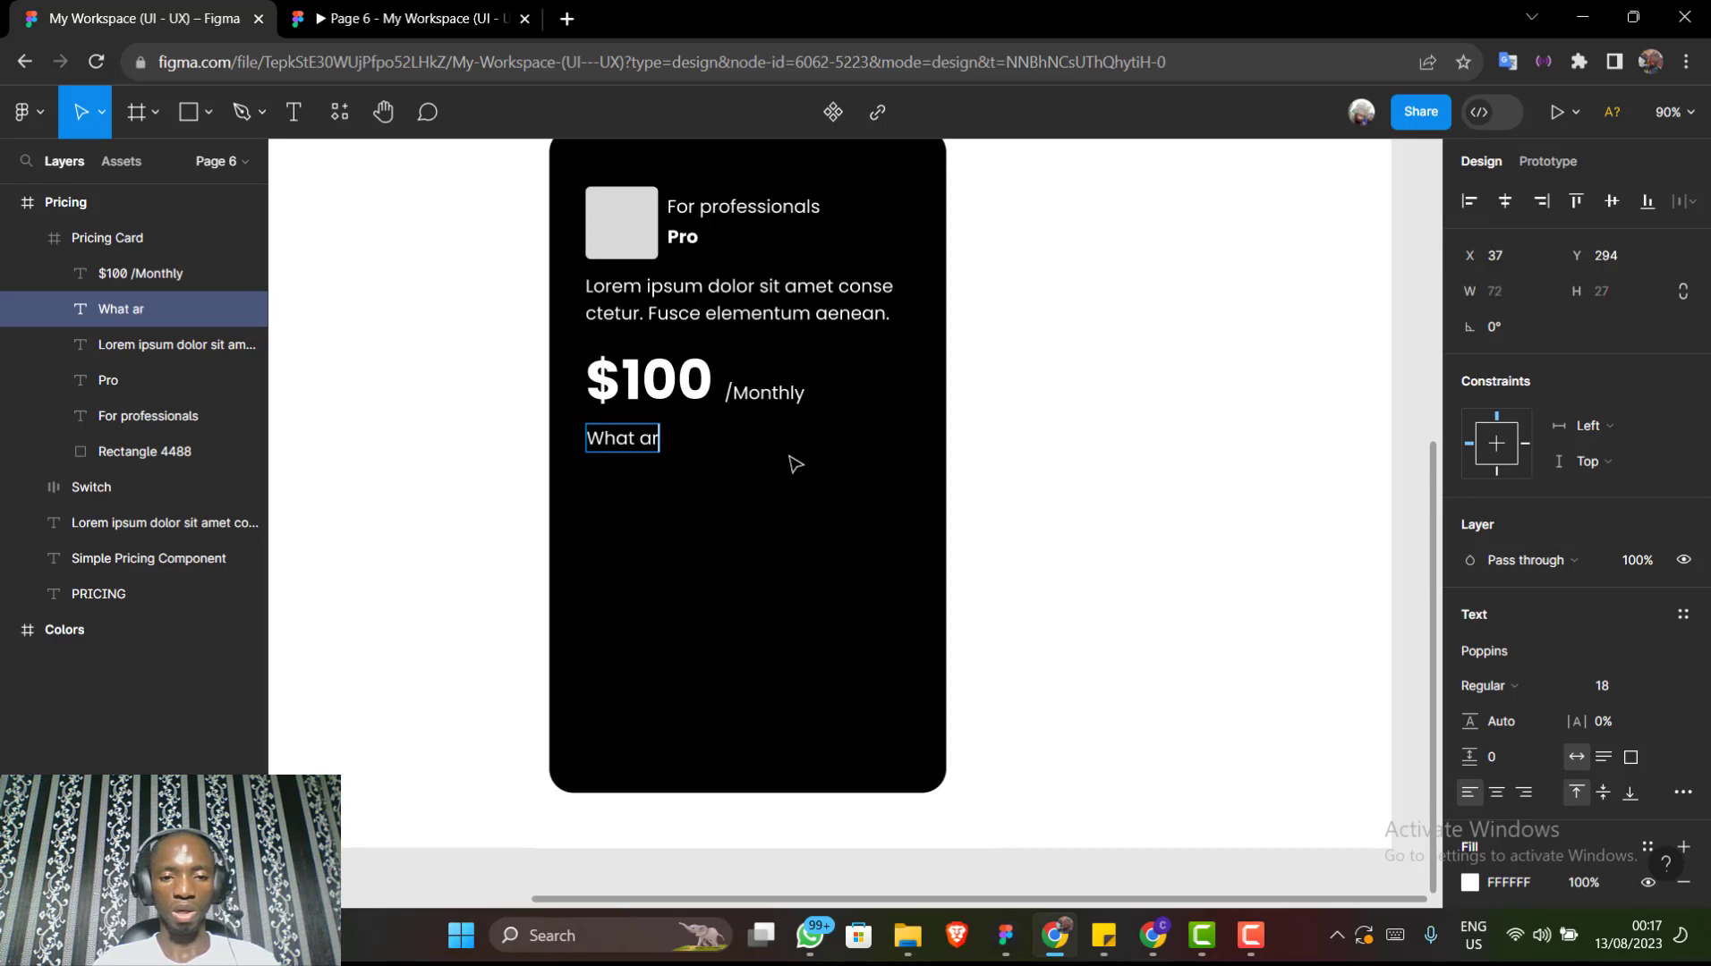
pyautogui.write('e the f')
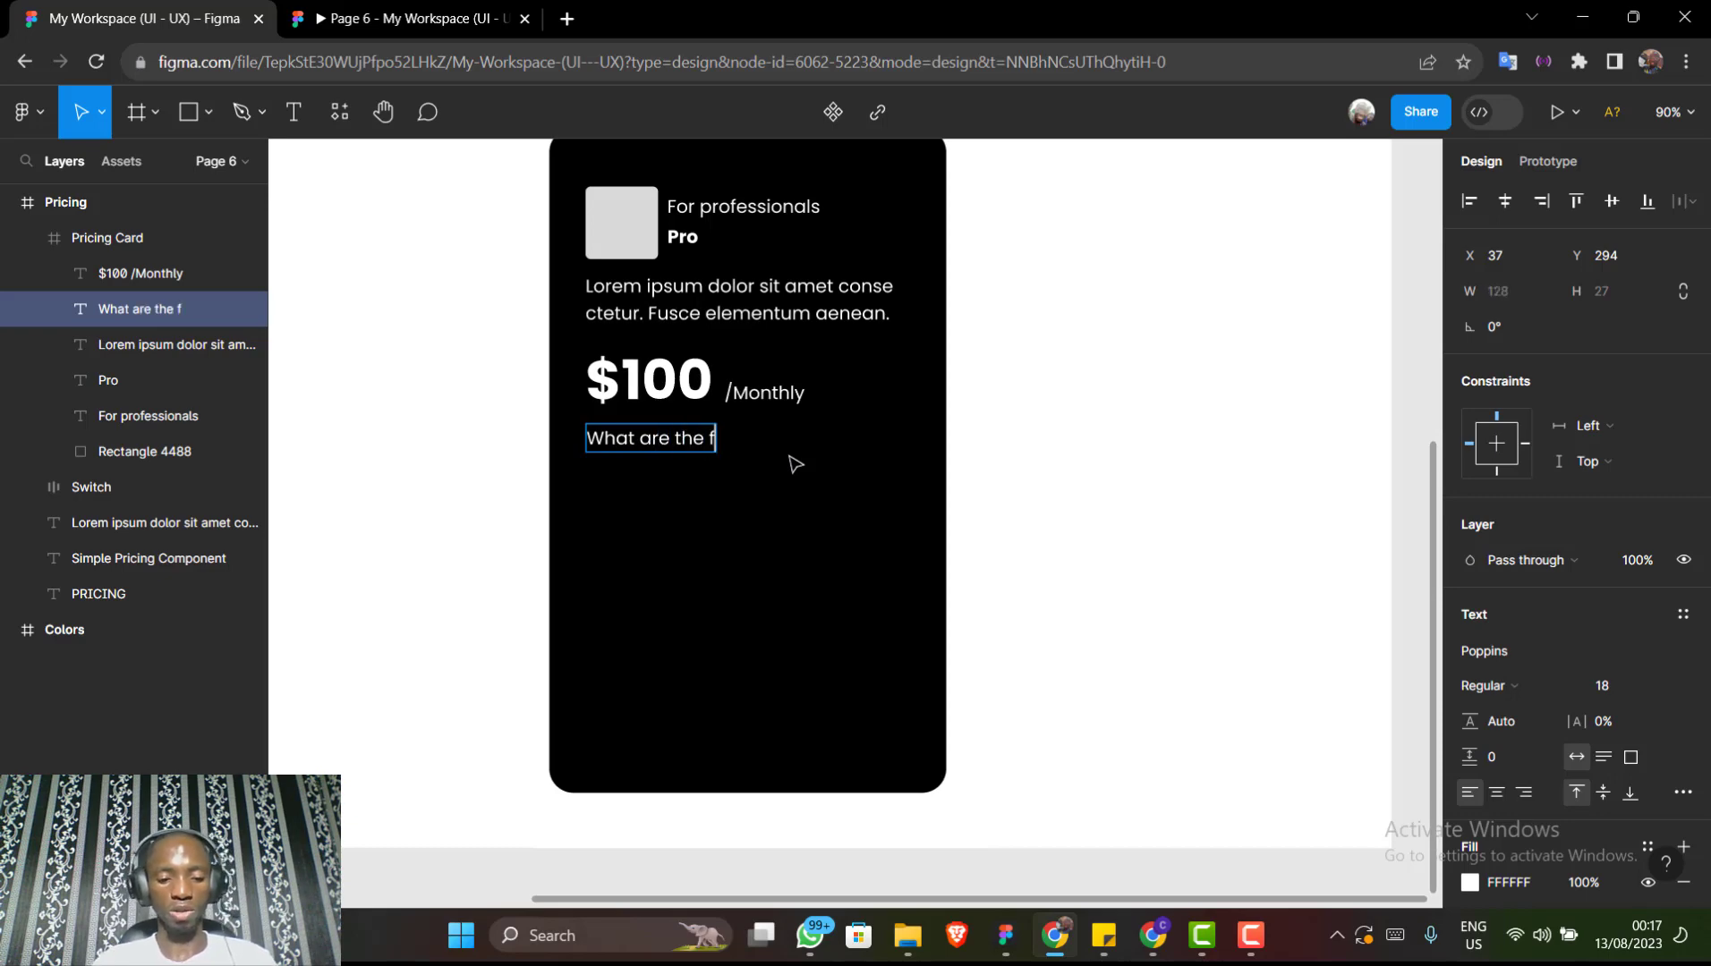
pyautogui.write('eature')
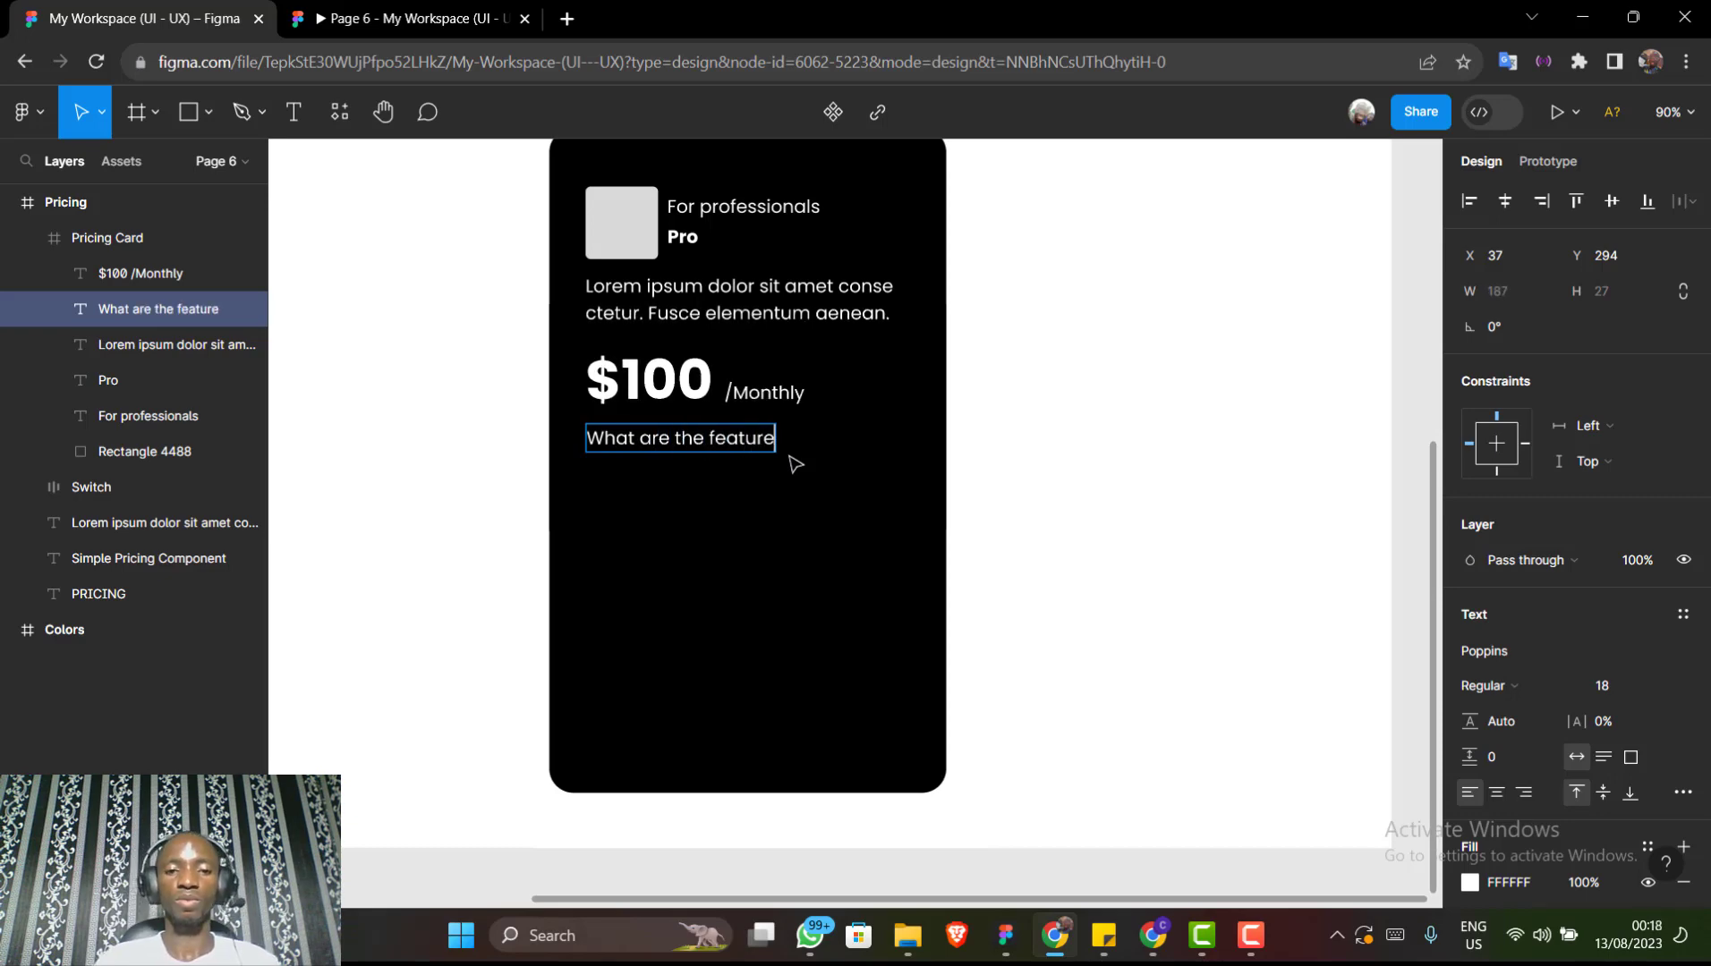
pyautogui.write('s')
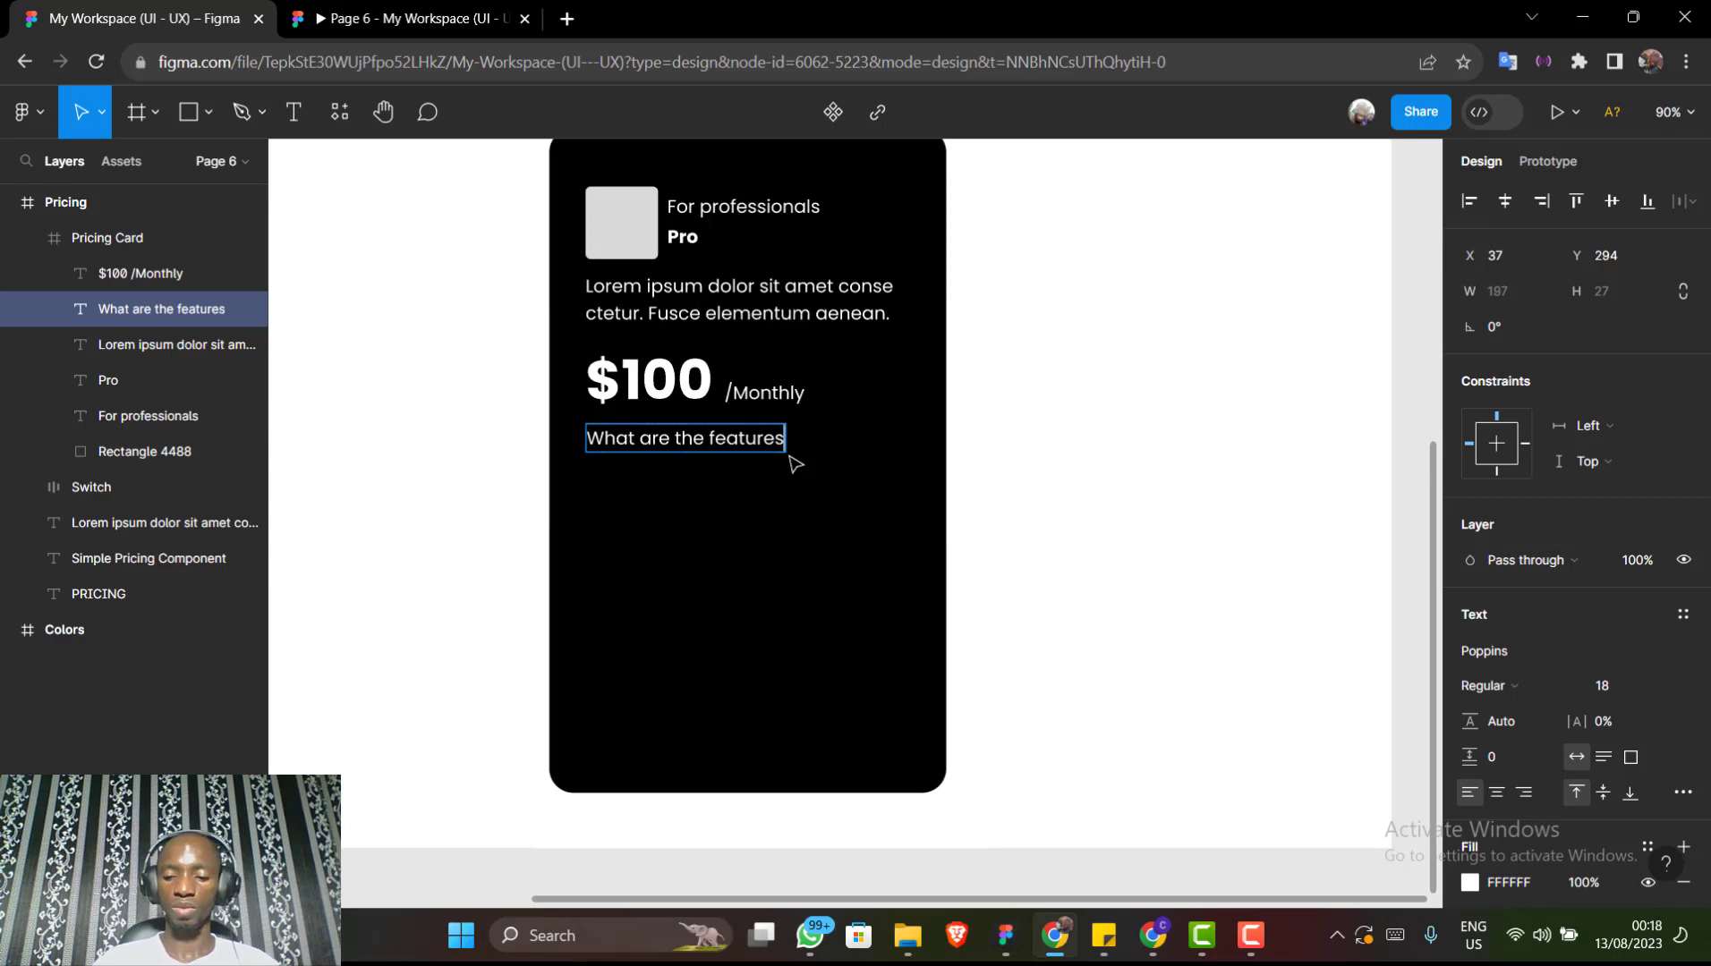
pyautogui.write(':')
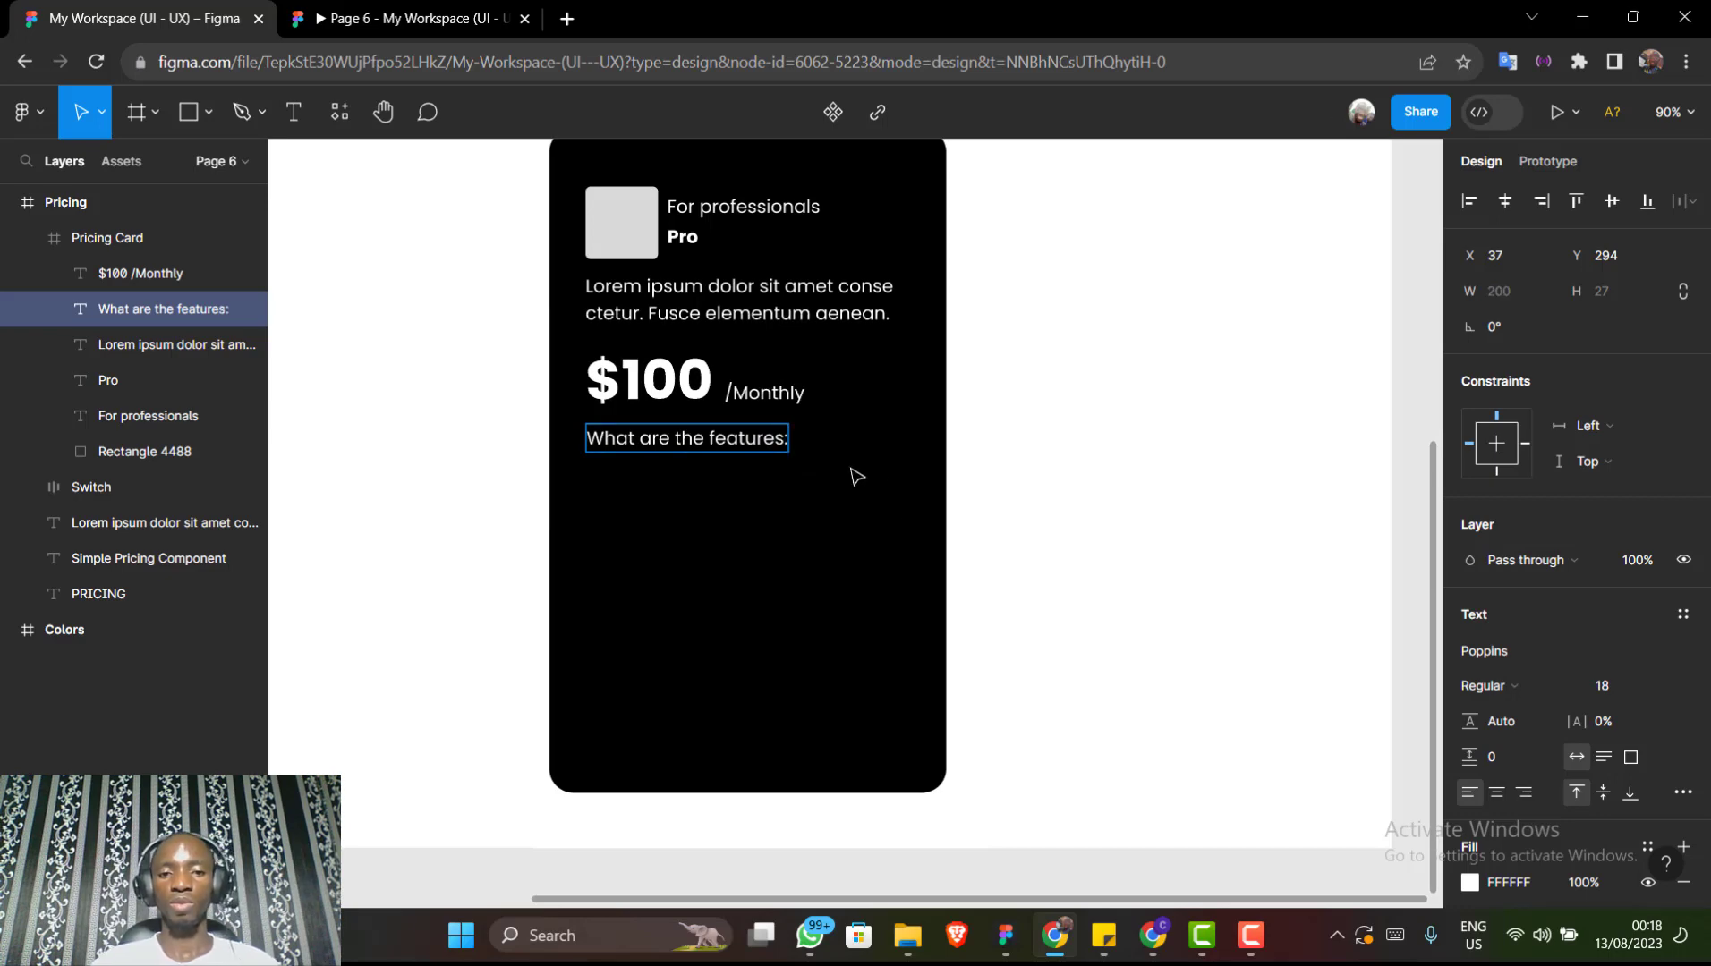
pyautogui.press('Escape')
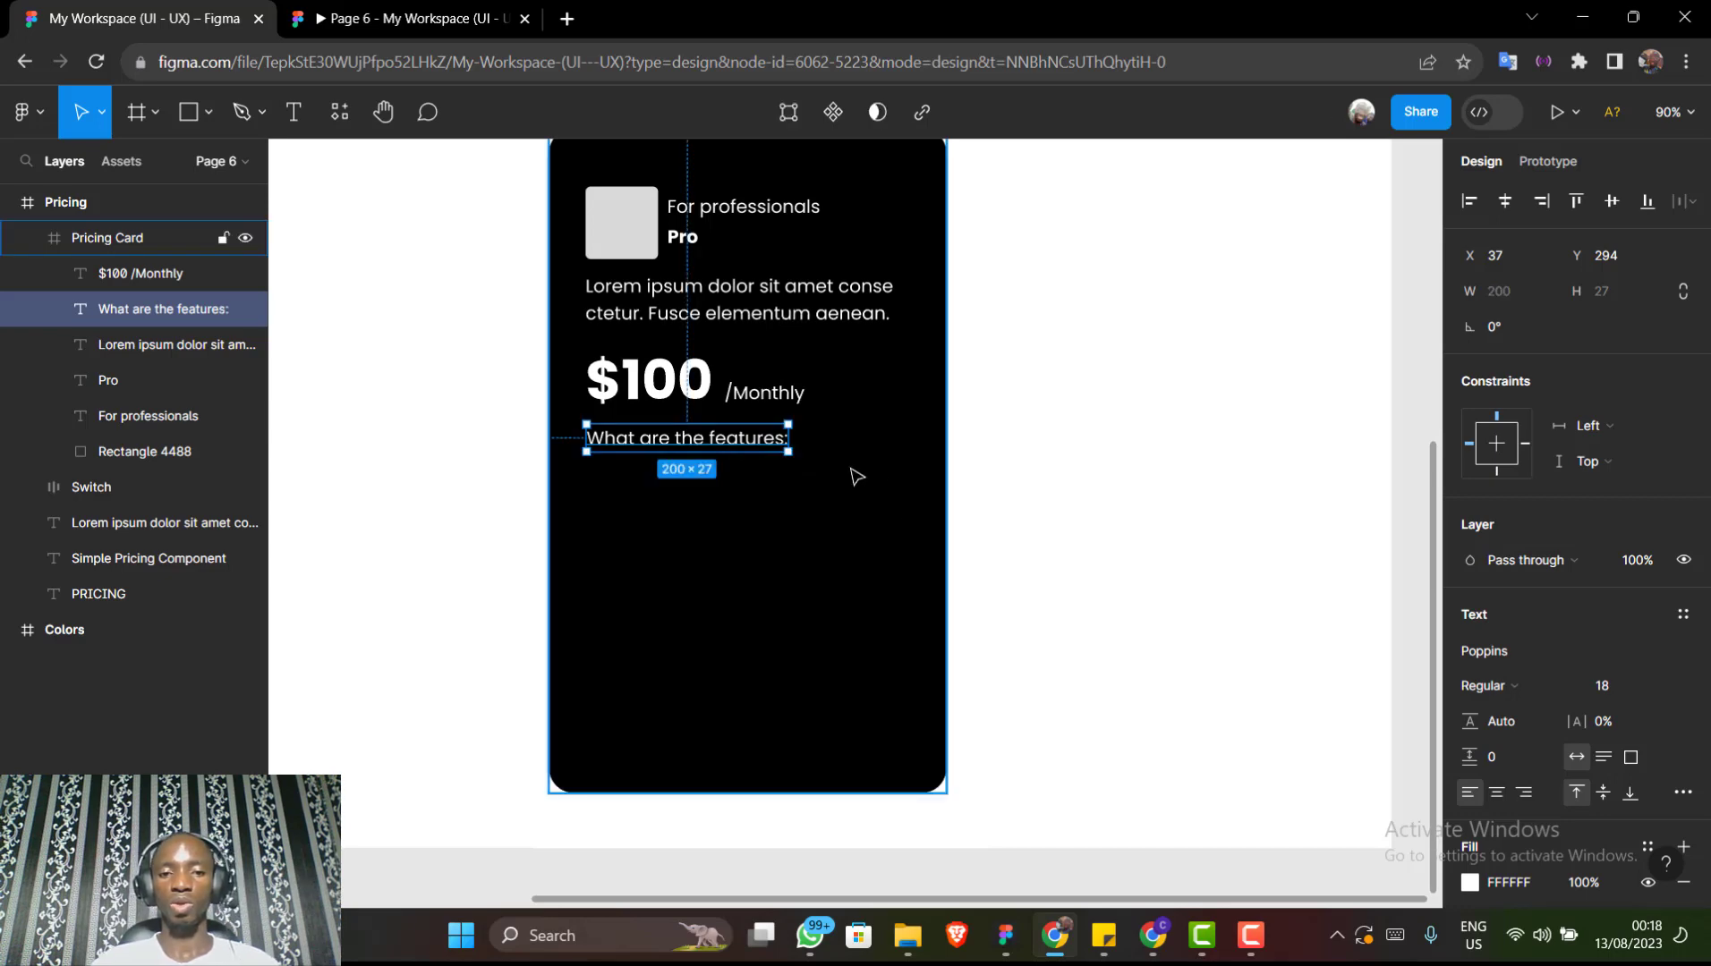
pyautogui.click(1524, 686)
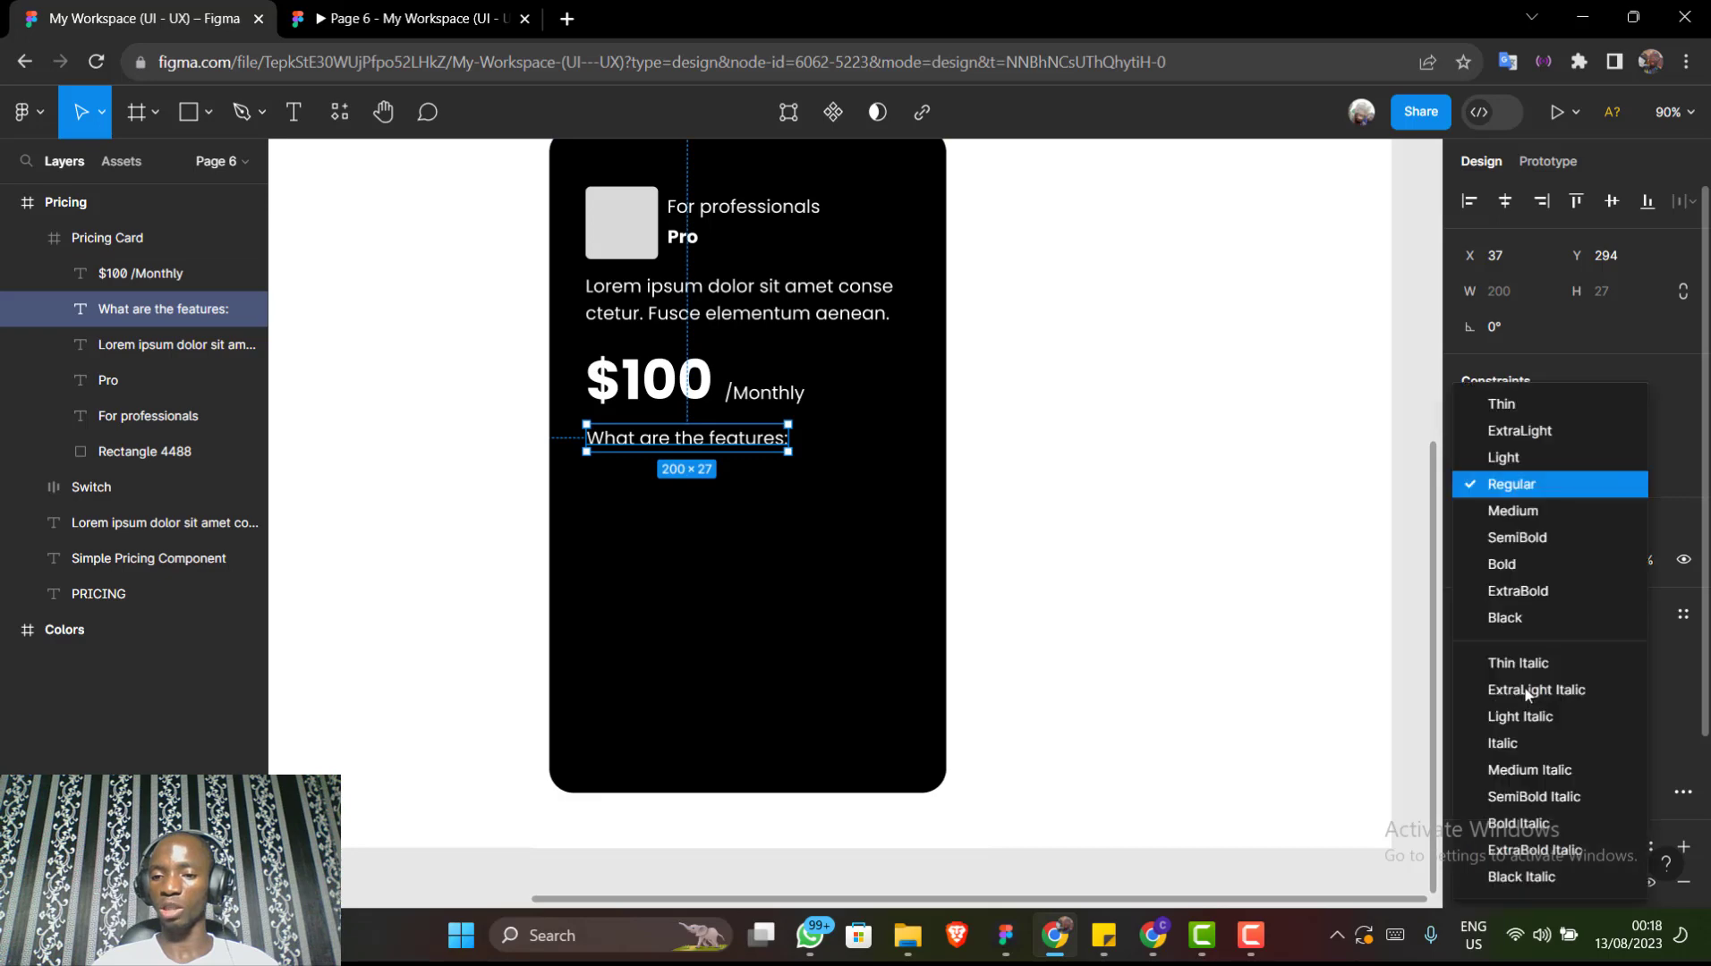
pyautogui.click(1513, 572)
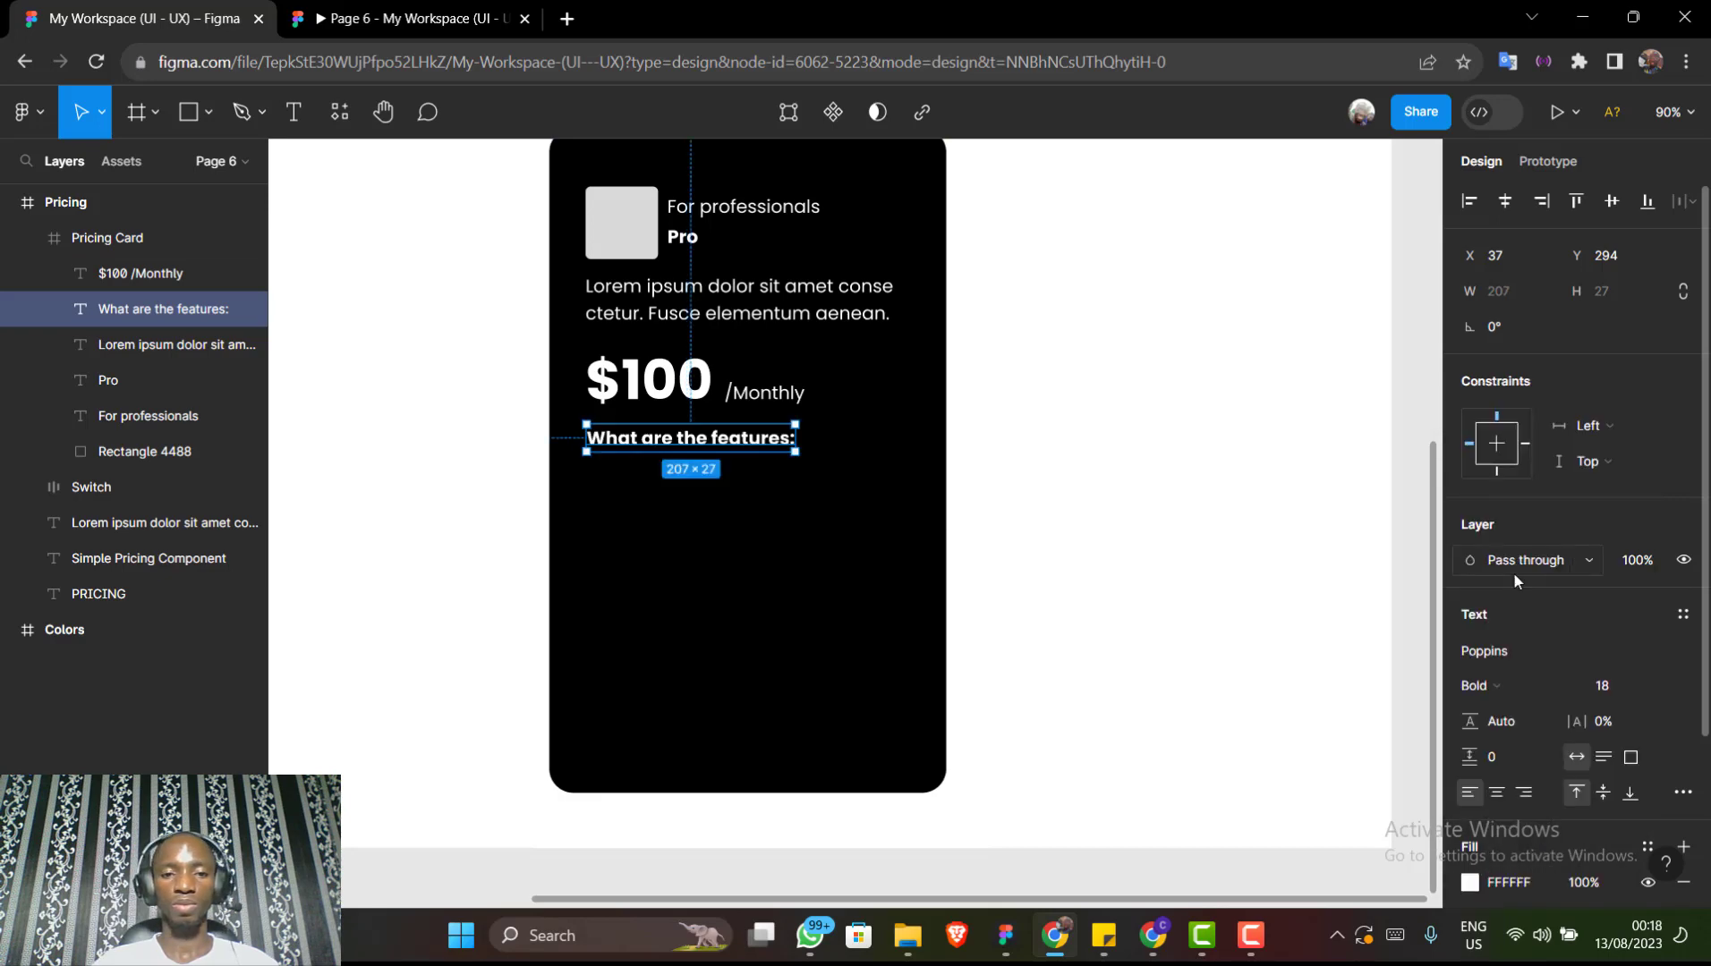
# Run the Iconify plugin on the Pricing Card and search its icons for "check"
pyautogui.scroll(-2, 682, 498)
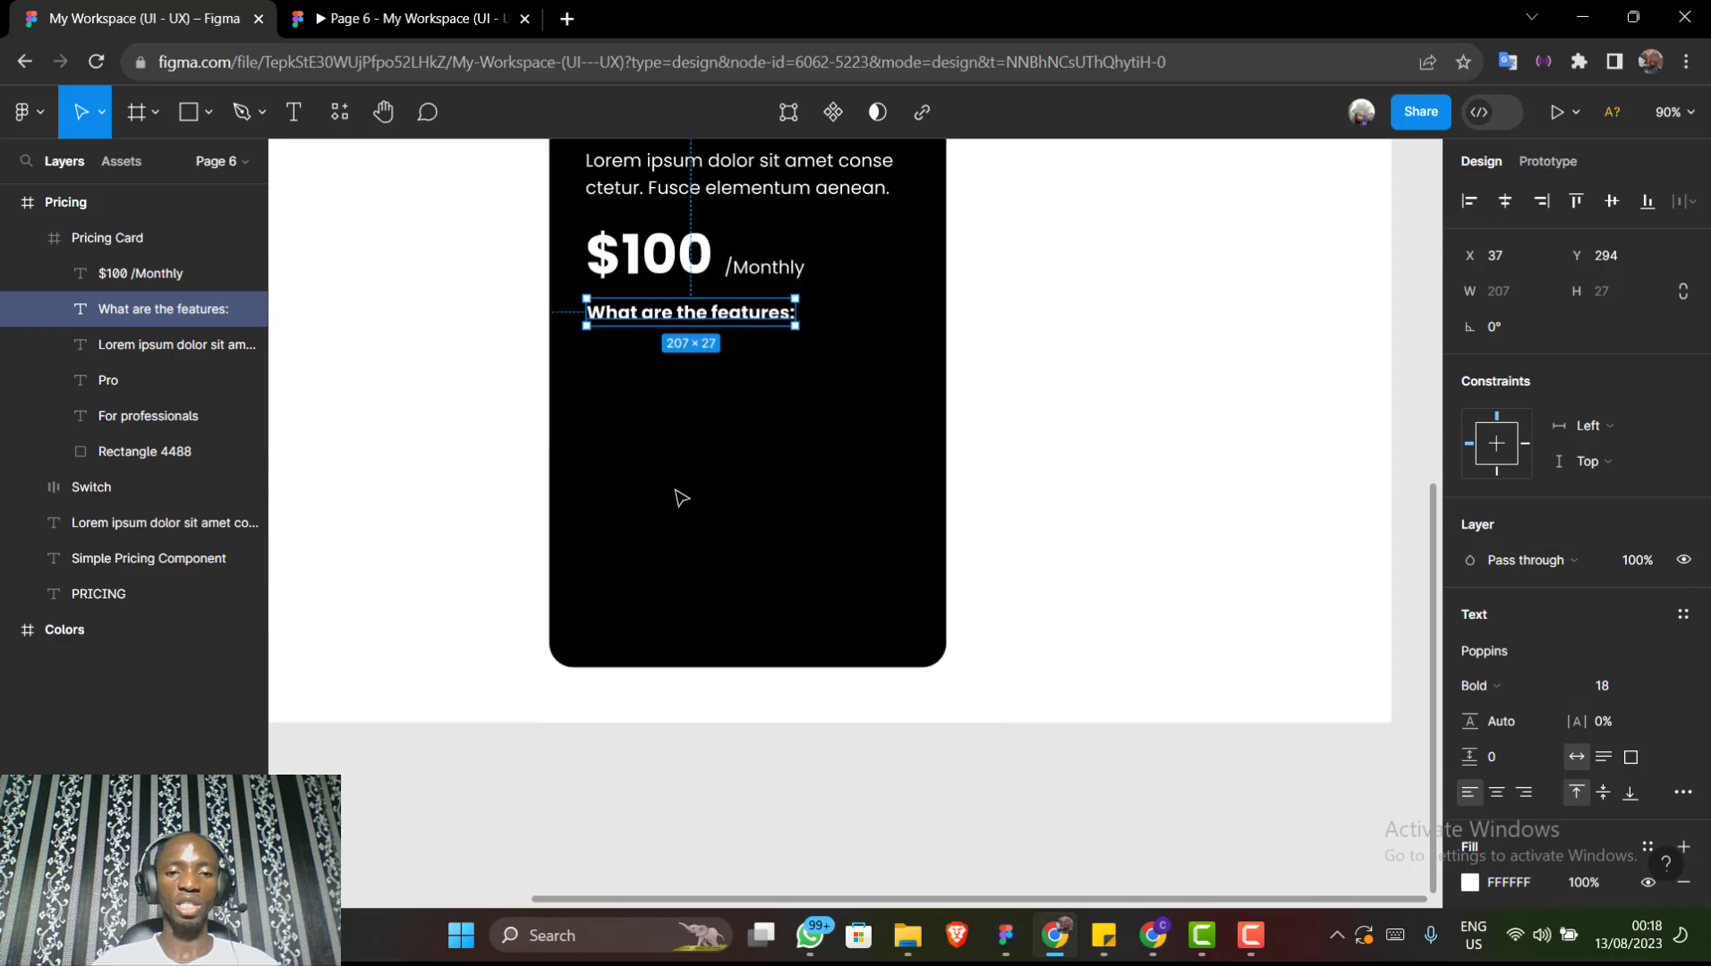
pyautogui.hscroll(2, 682, 498)
pyautogui.scroll(2, 682, 498)
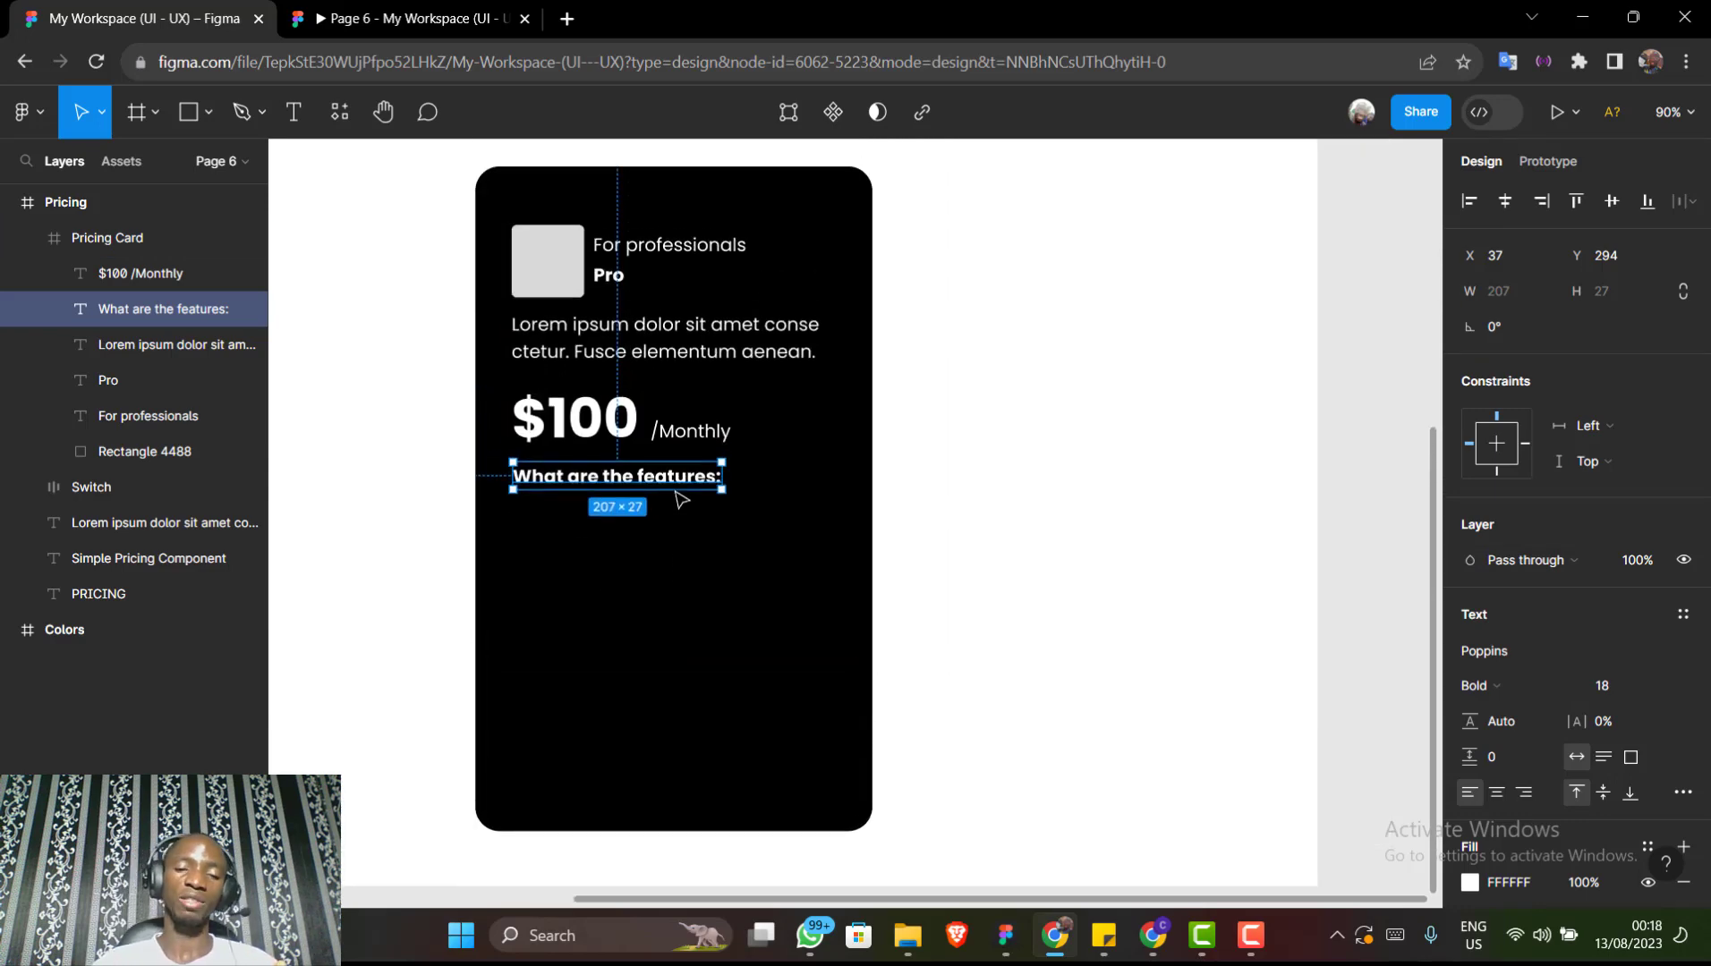
pyautogui.scroll(-3, 675, 494)
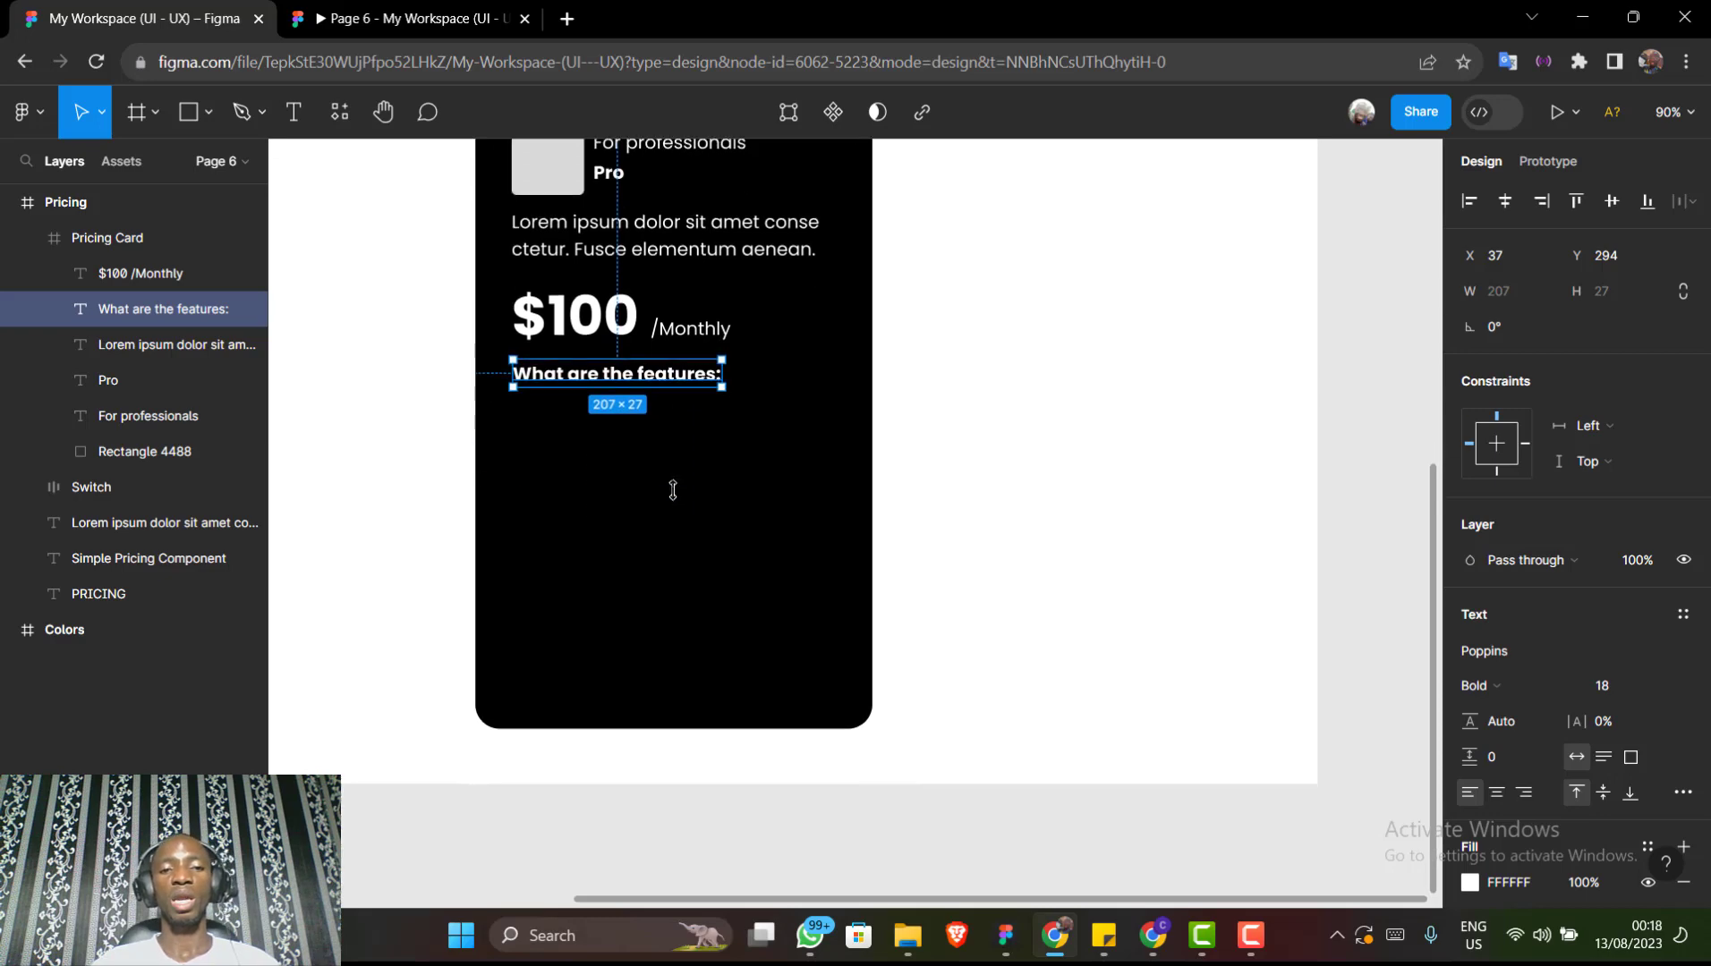
pyautogui.click(981, 320)
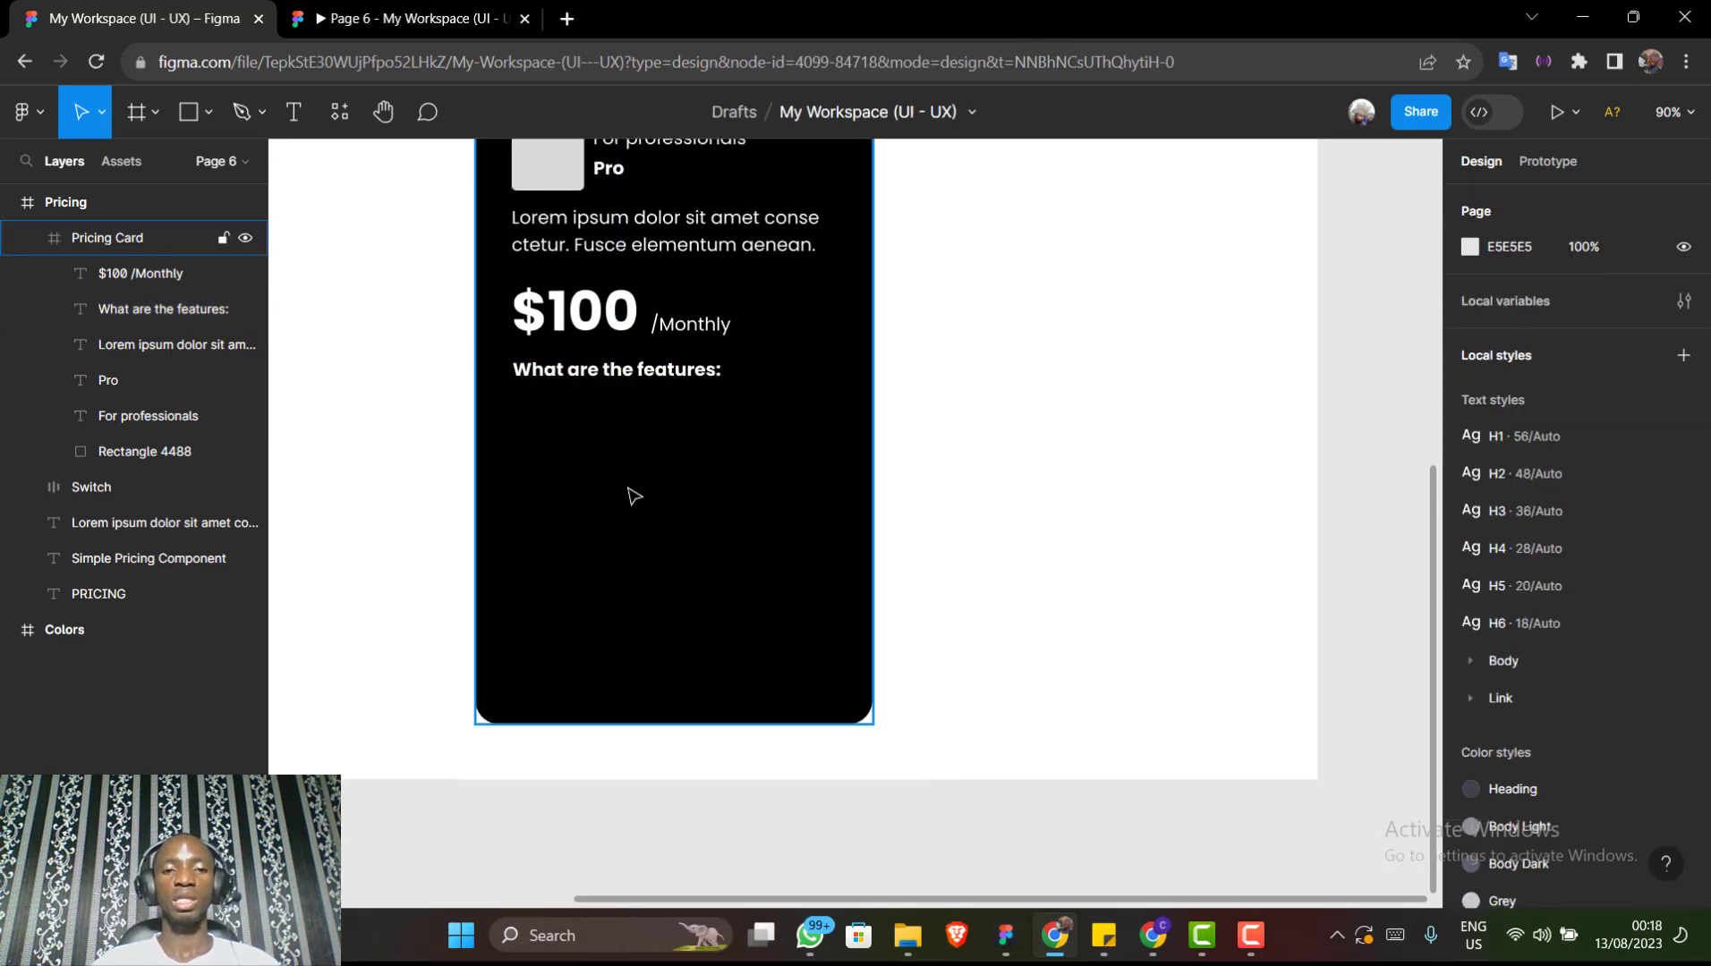
pyautogui.click(591, 446)
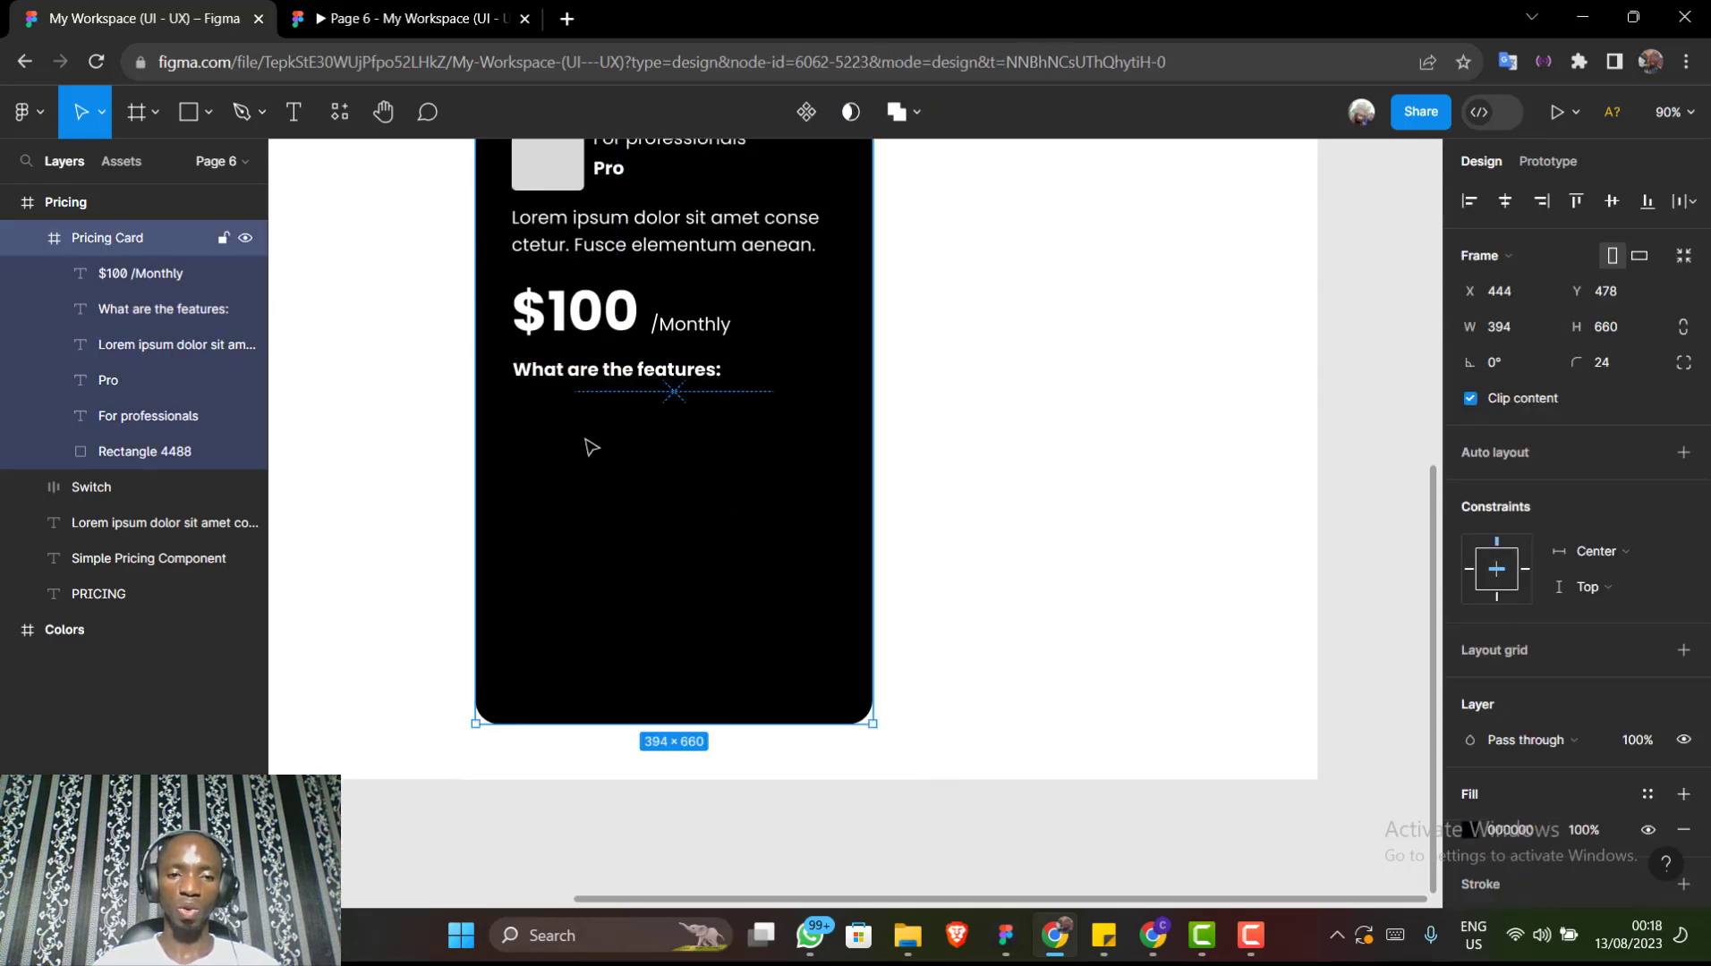
pyautogui.rightClick(572, 447)
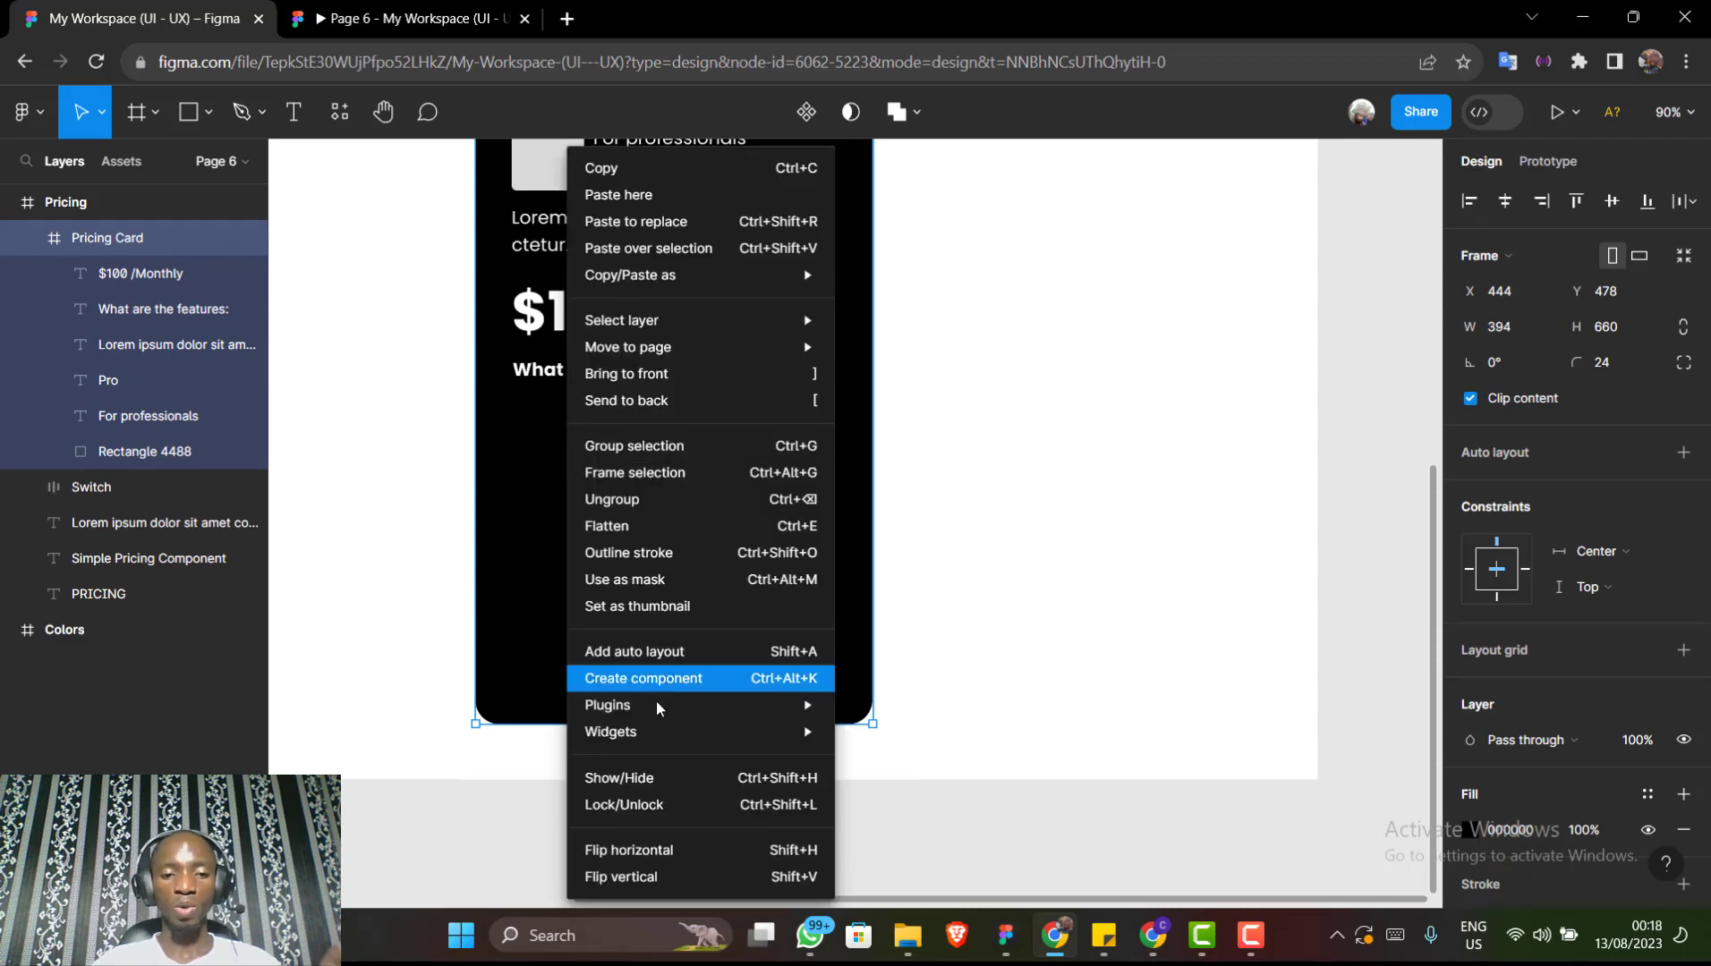
pyautogui.moveTo(657, 708)
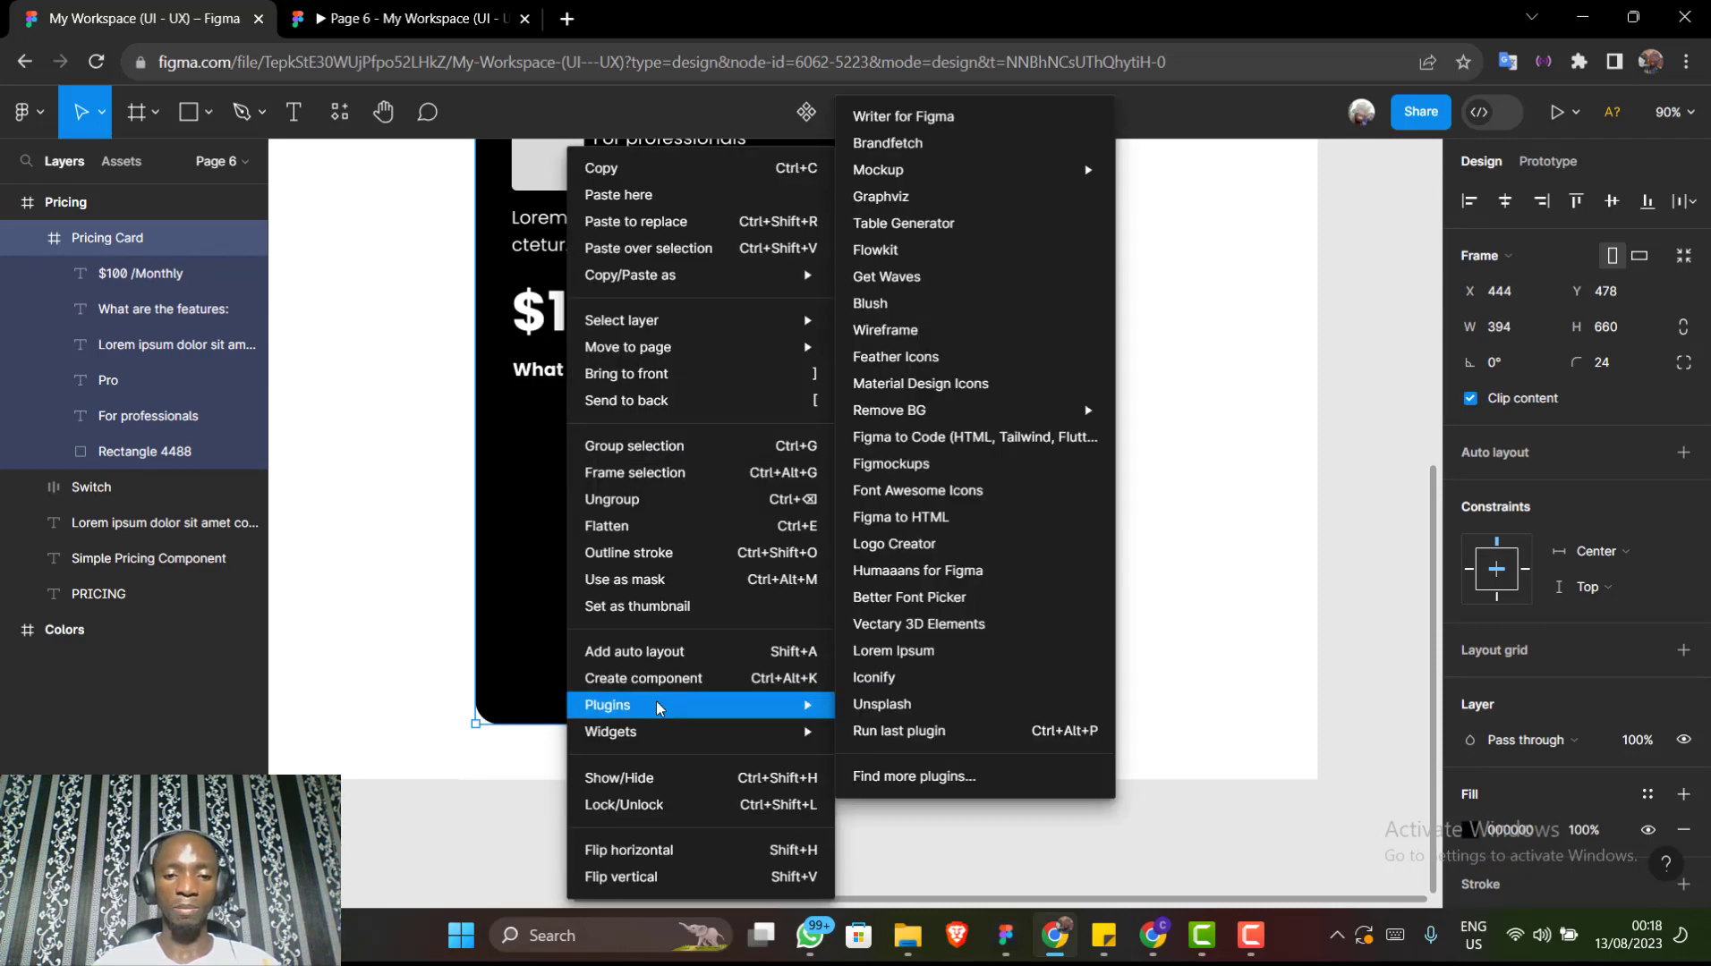
pyautogui.click(906, 680)
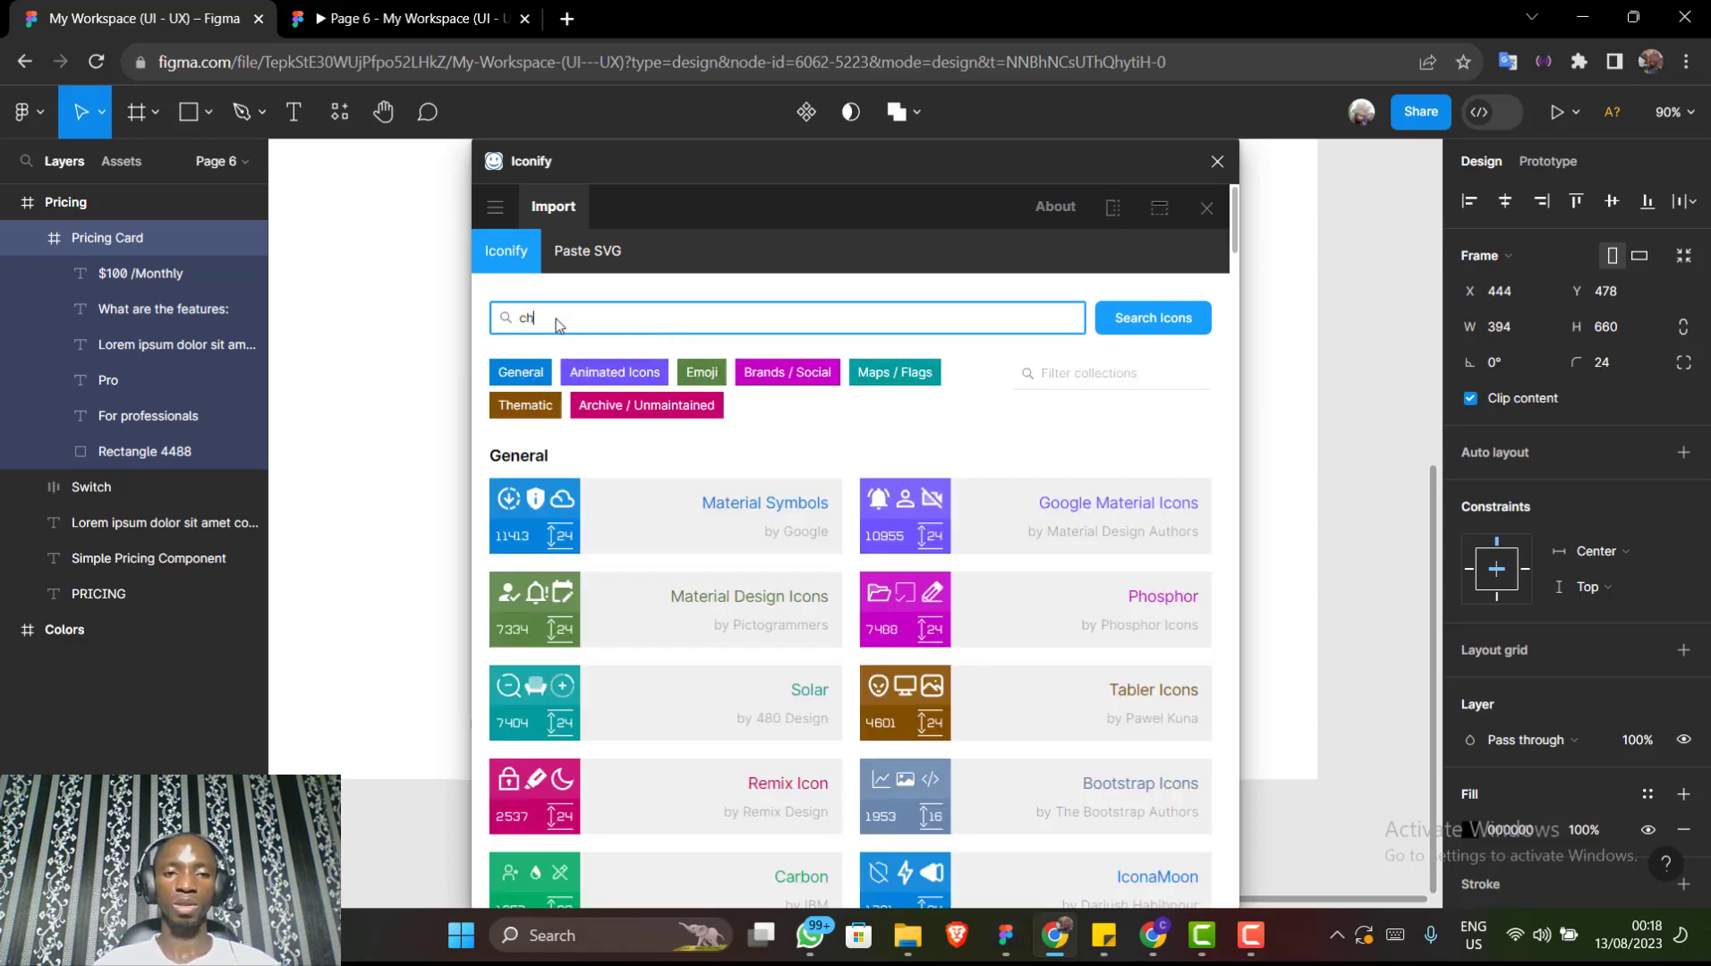
pyautogui.write('ck')
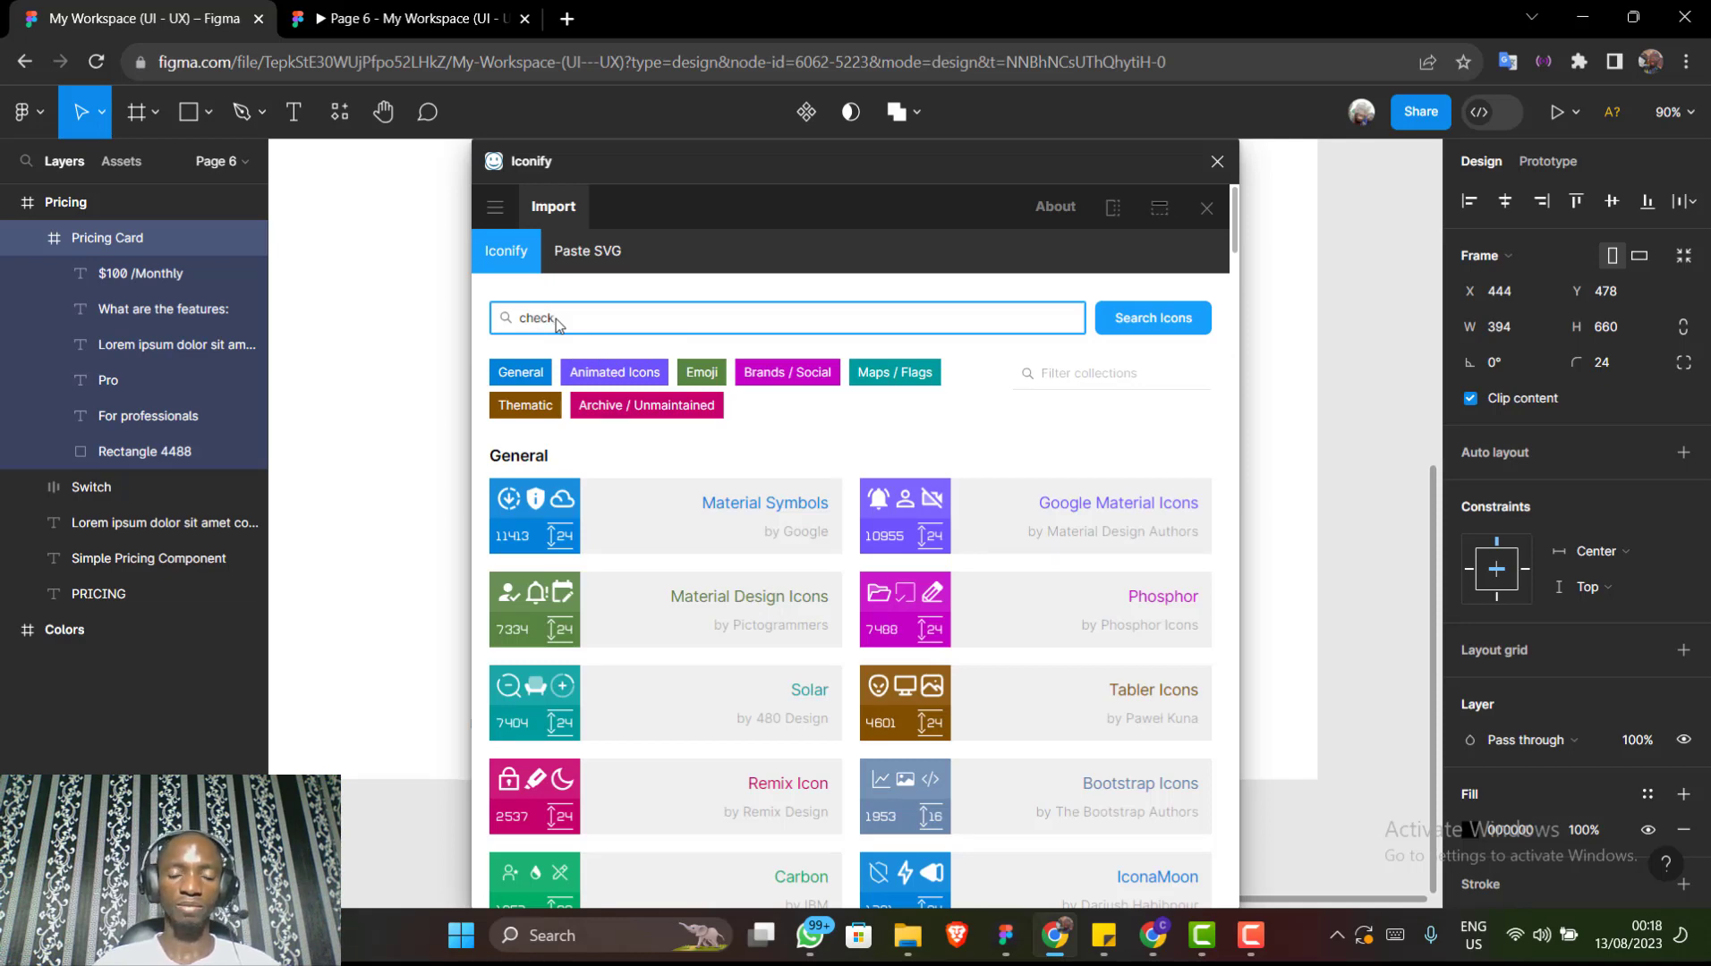
pyautogui.press('Return')
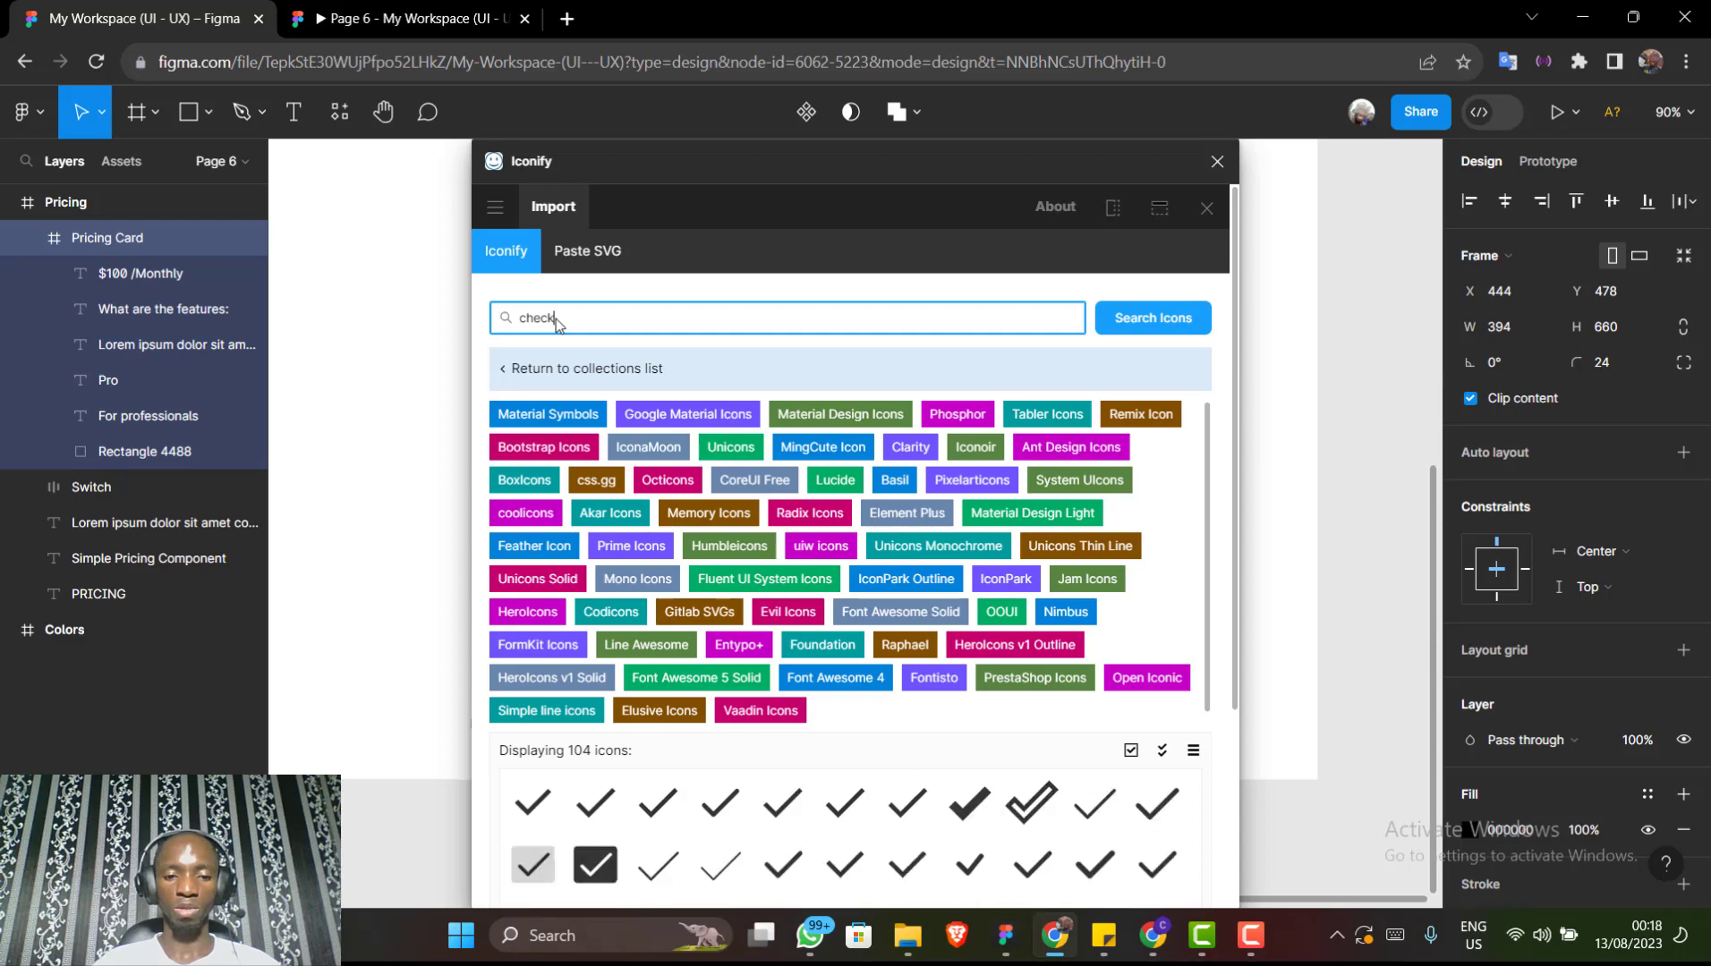
# Import the circled check icon gg:check-o from the second results page into the card below "What are the features:", and close Iconify
pyautogui.moveTo(709, 168); pyautogui.dragTo(1168, 29)
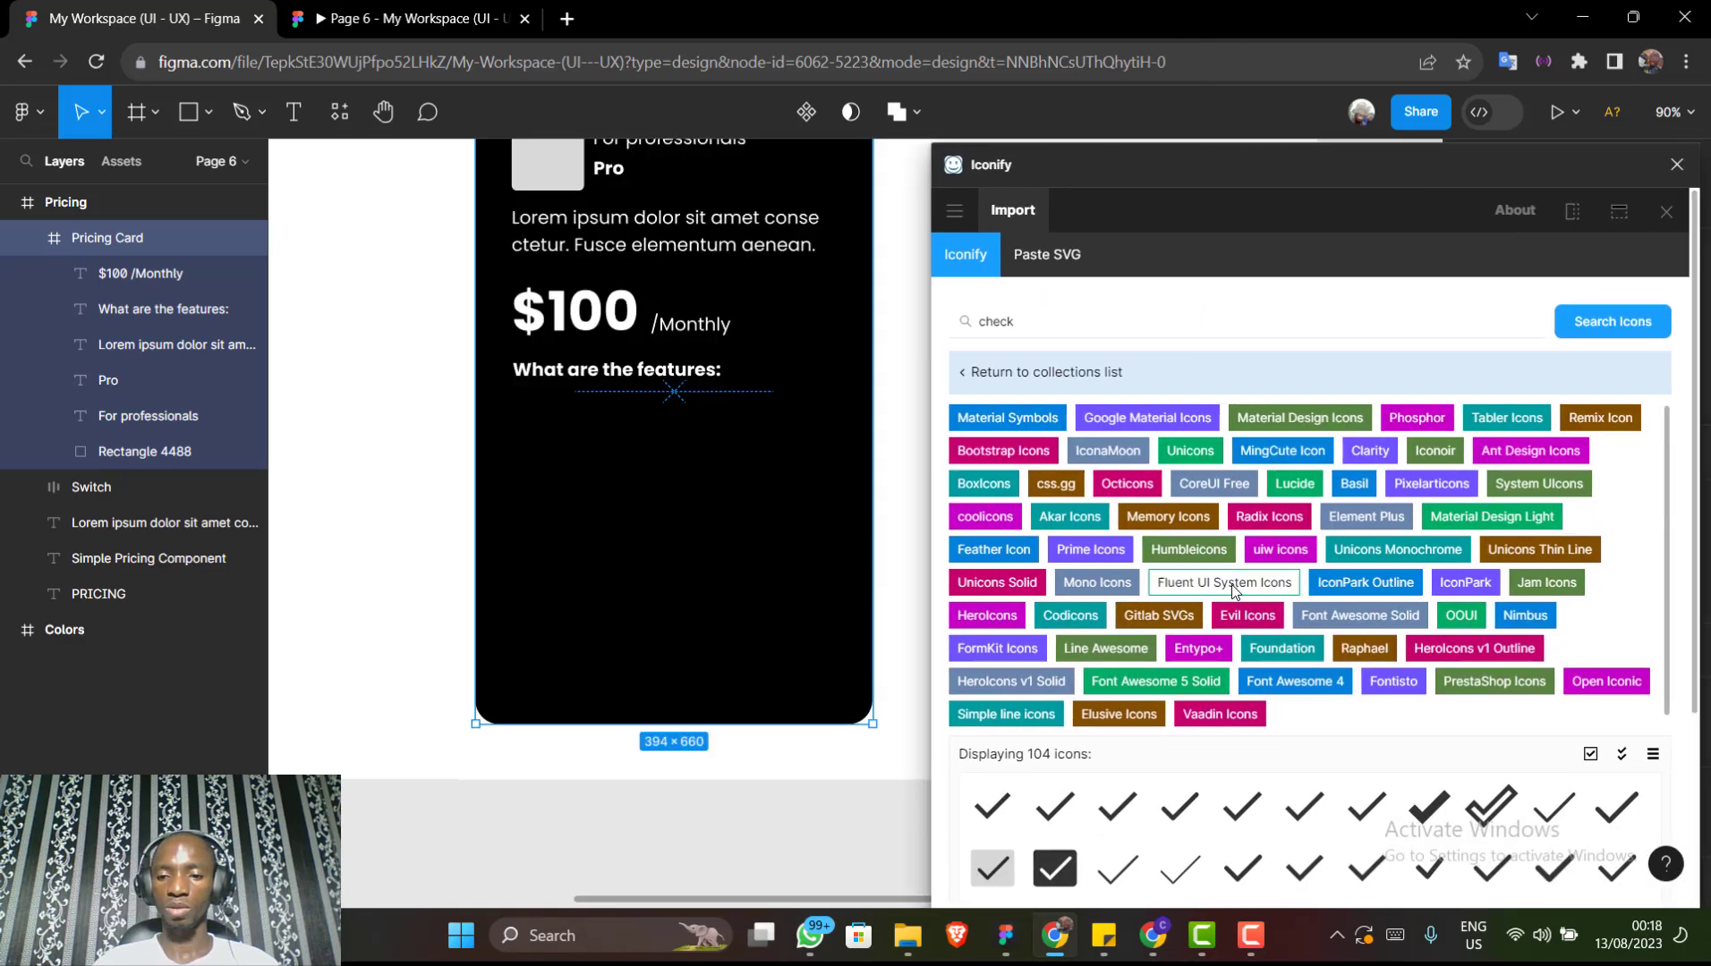
pyautogui.scroll(-1, 1233, 590)
pyautogui.scroll(-3, 1244, 796)
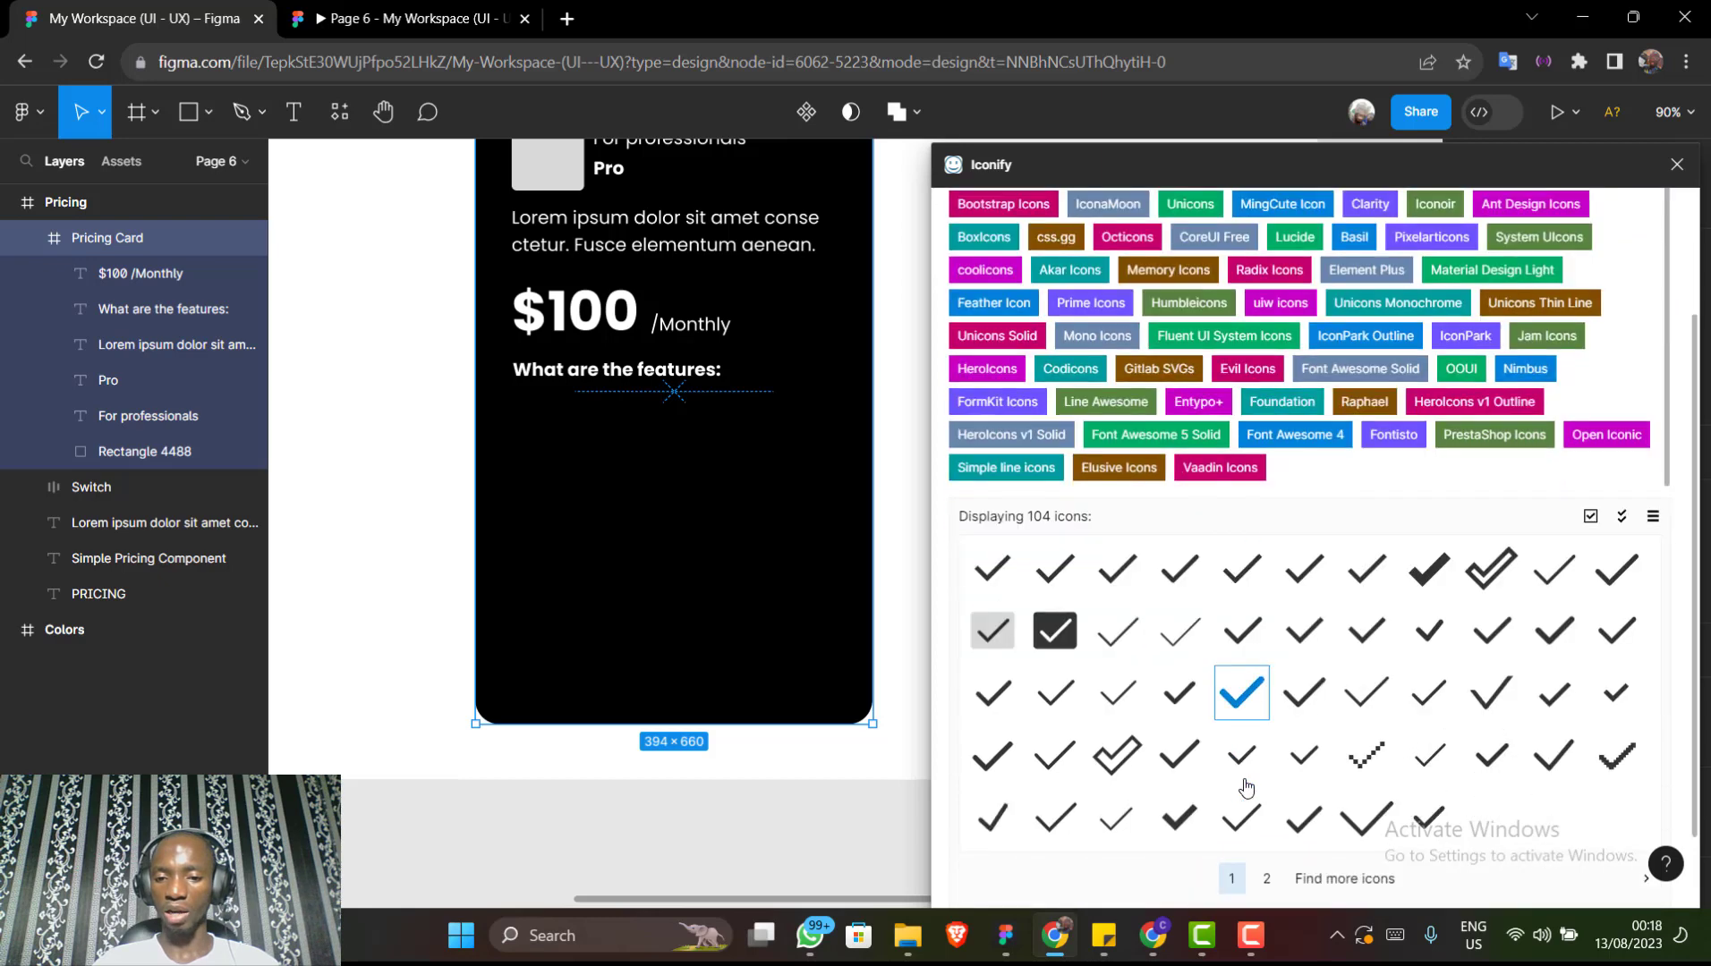
pyautogui.click(1266, 850)
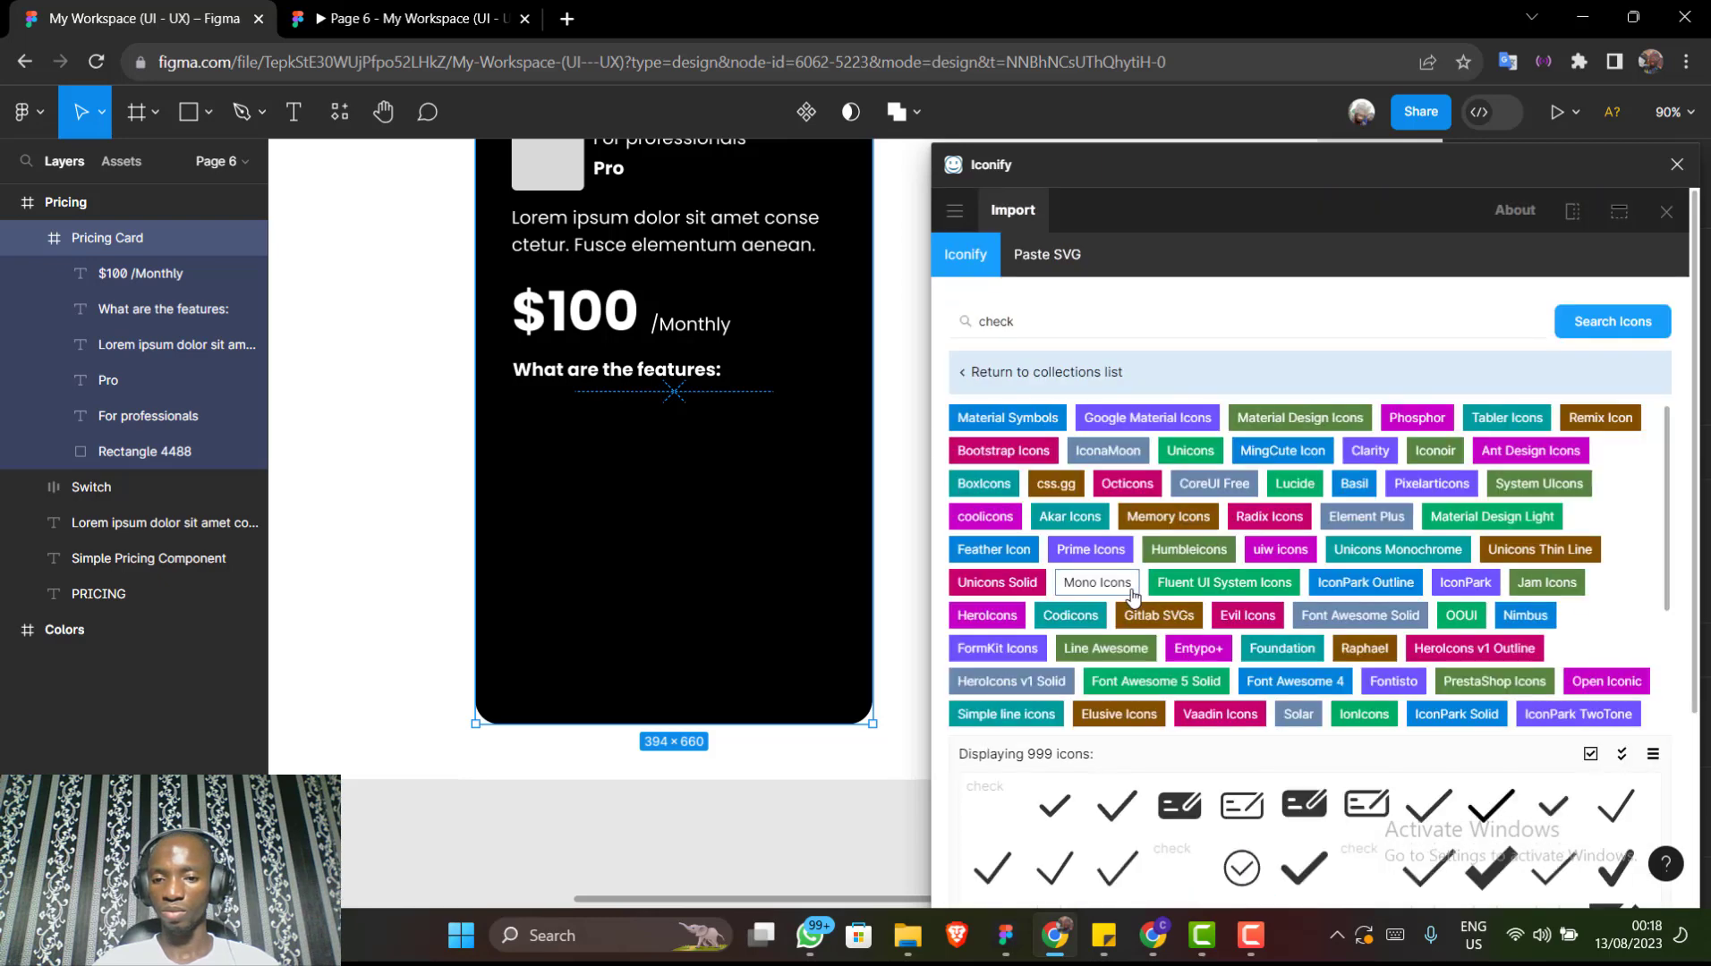
pyautogui.scroll(-6, 1131, 593)
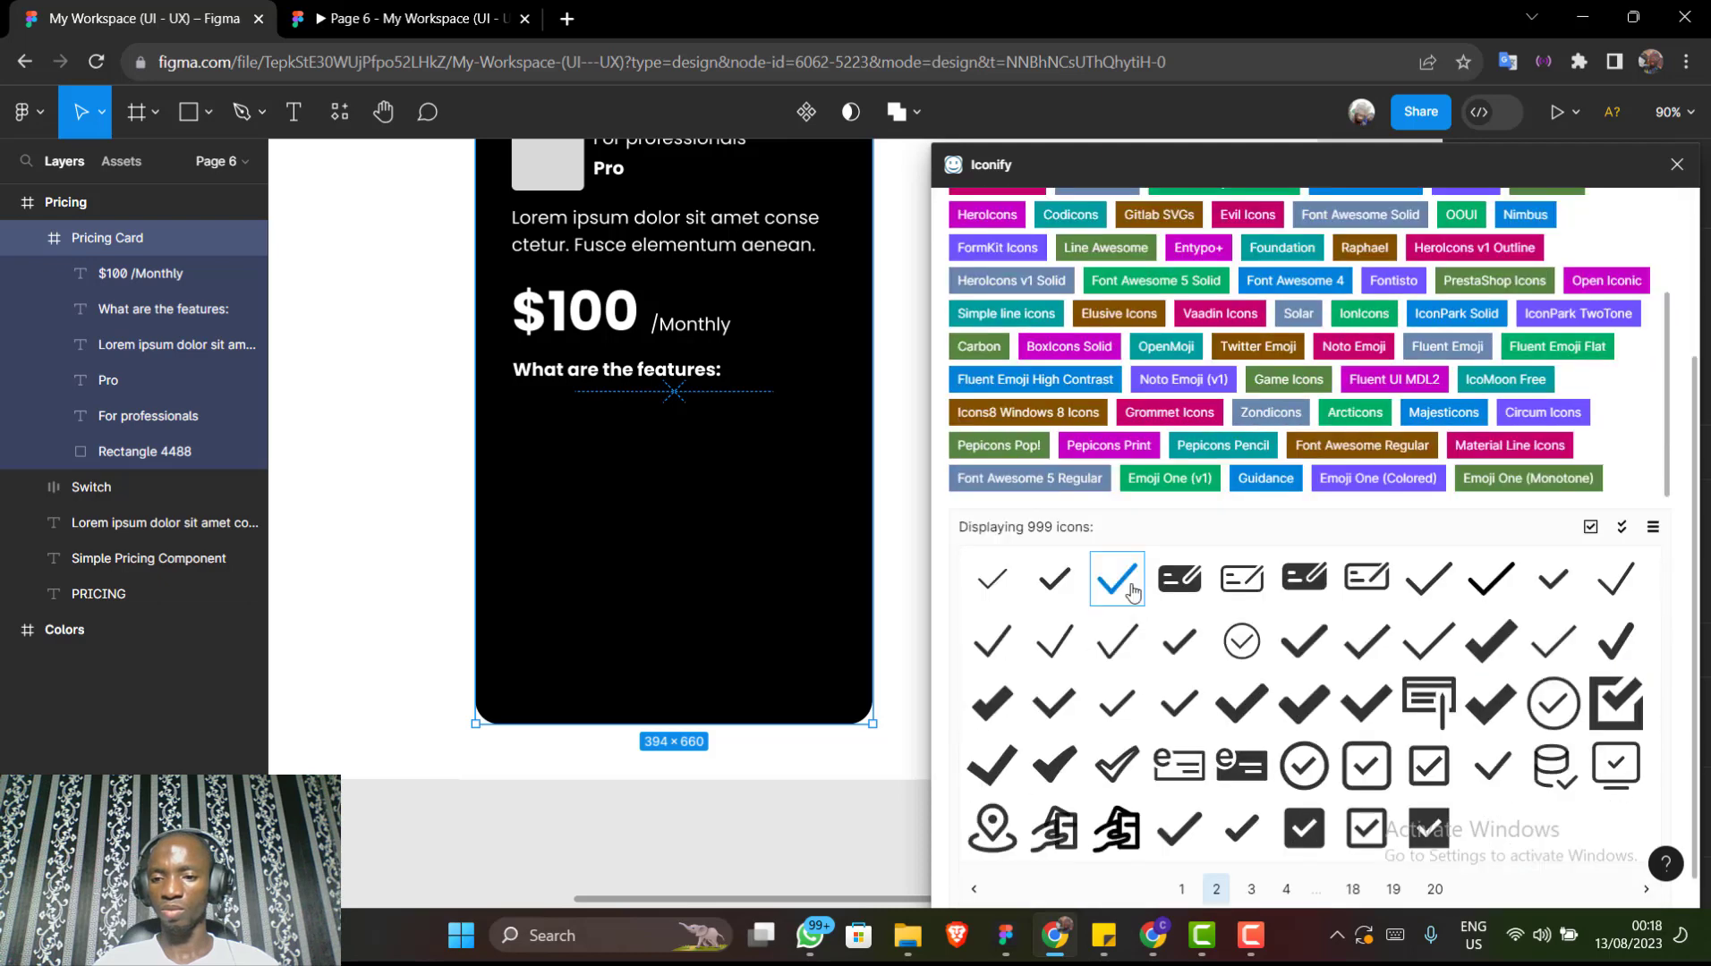
pyautogui.scroll(-1, 1132, 591)
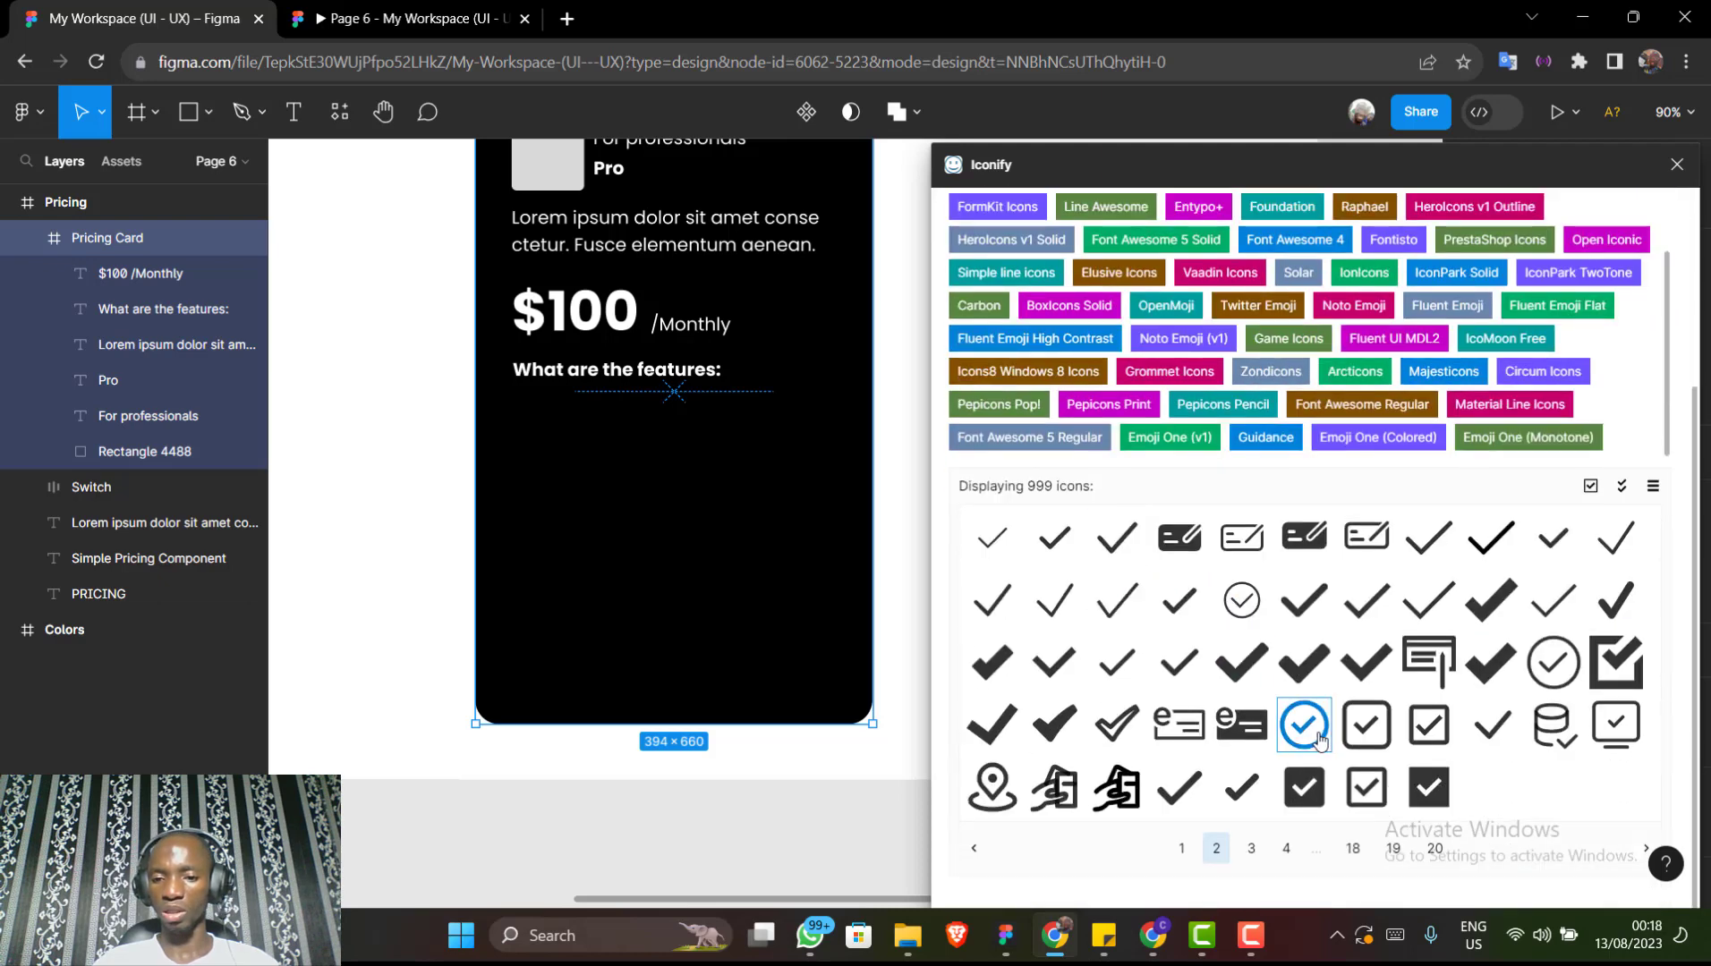
pyautogui.moveTo(1310, 736); pyautogui.dragTo(572, 449)
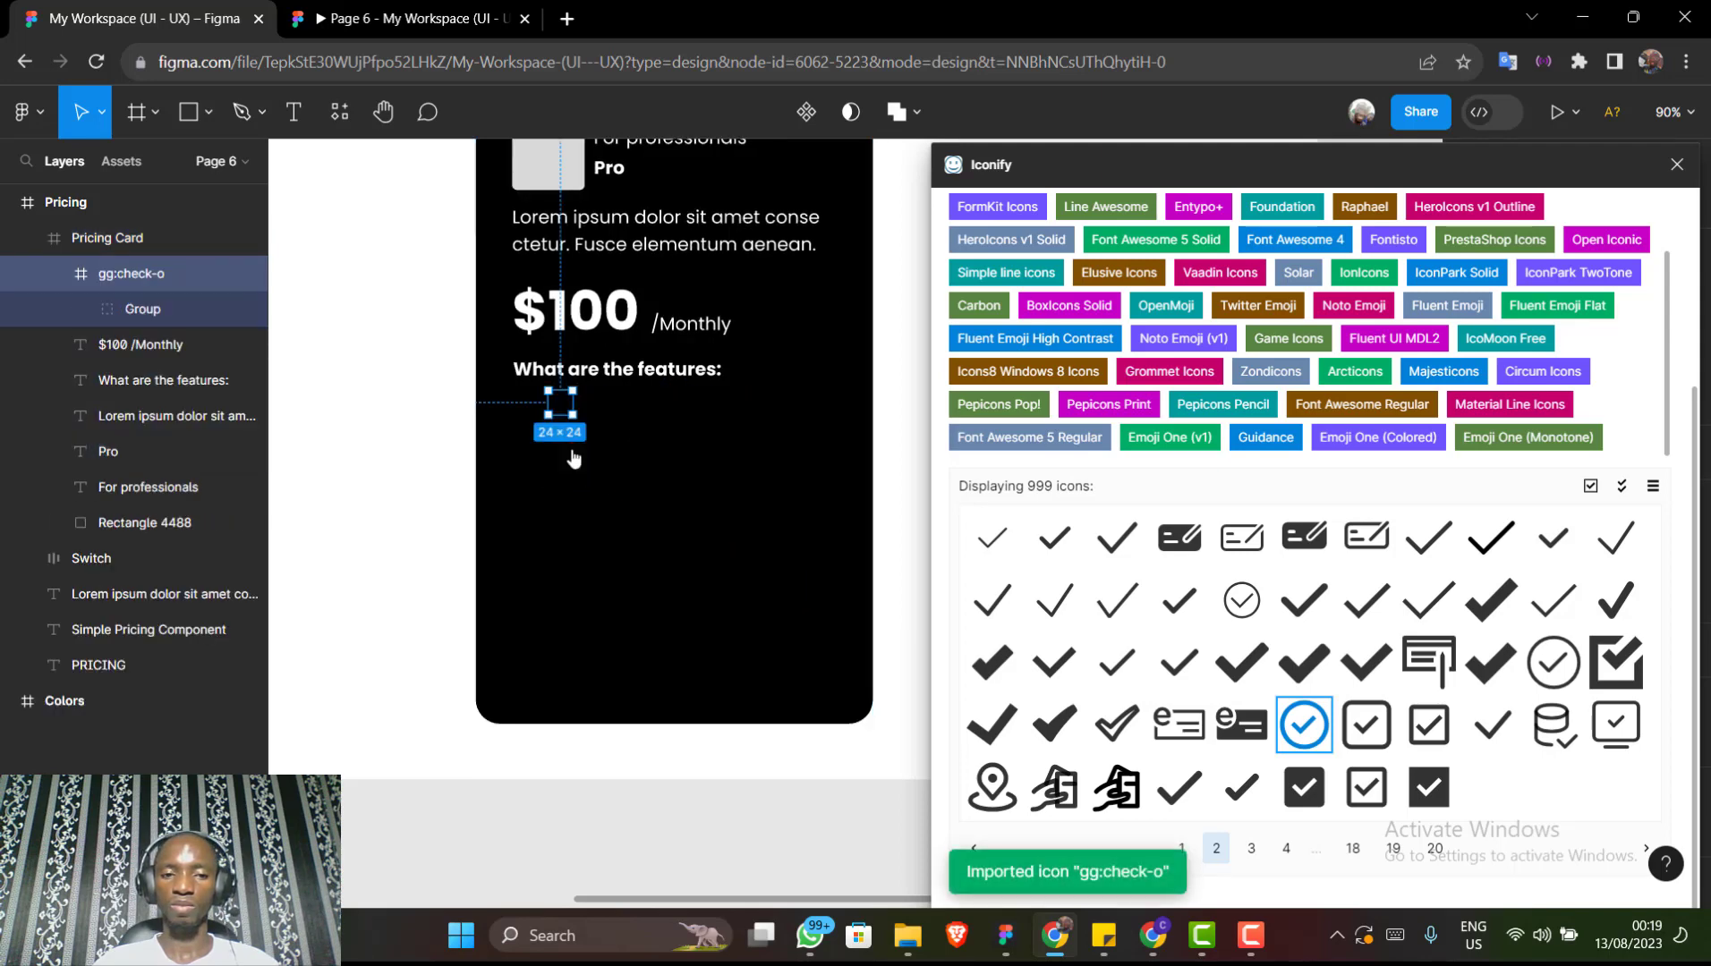
pyautogui.click(1676, 164)
# Change the imported check icon's color to white (FFFFFF)
pyautogui.scroll(-3, 1549, 751)
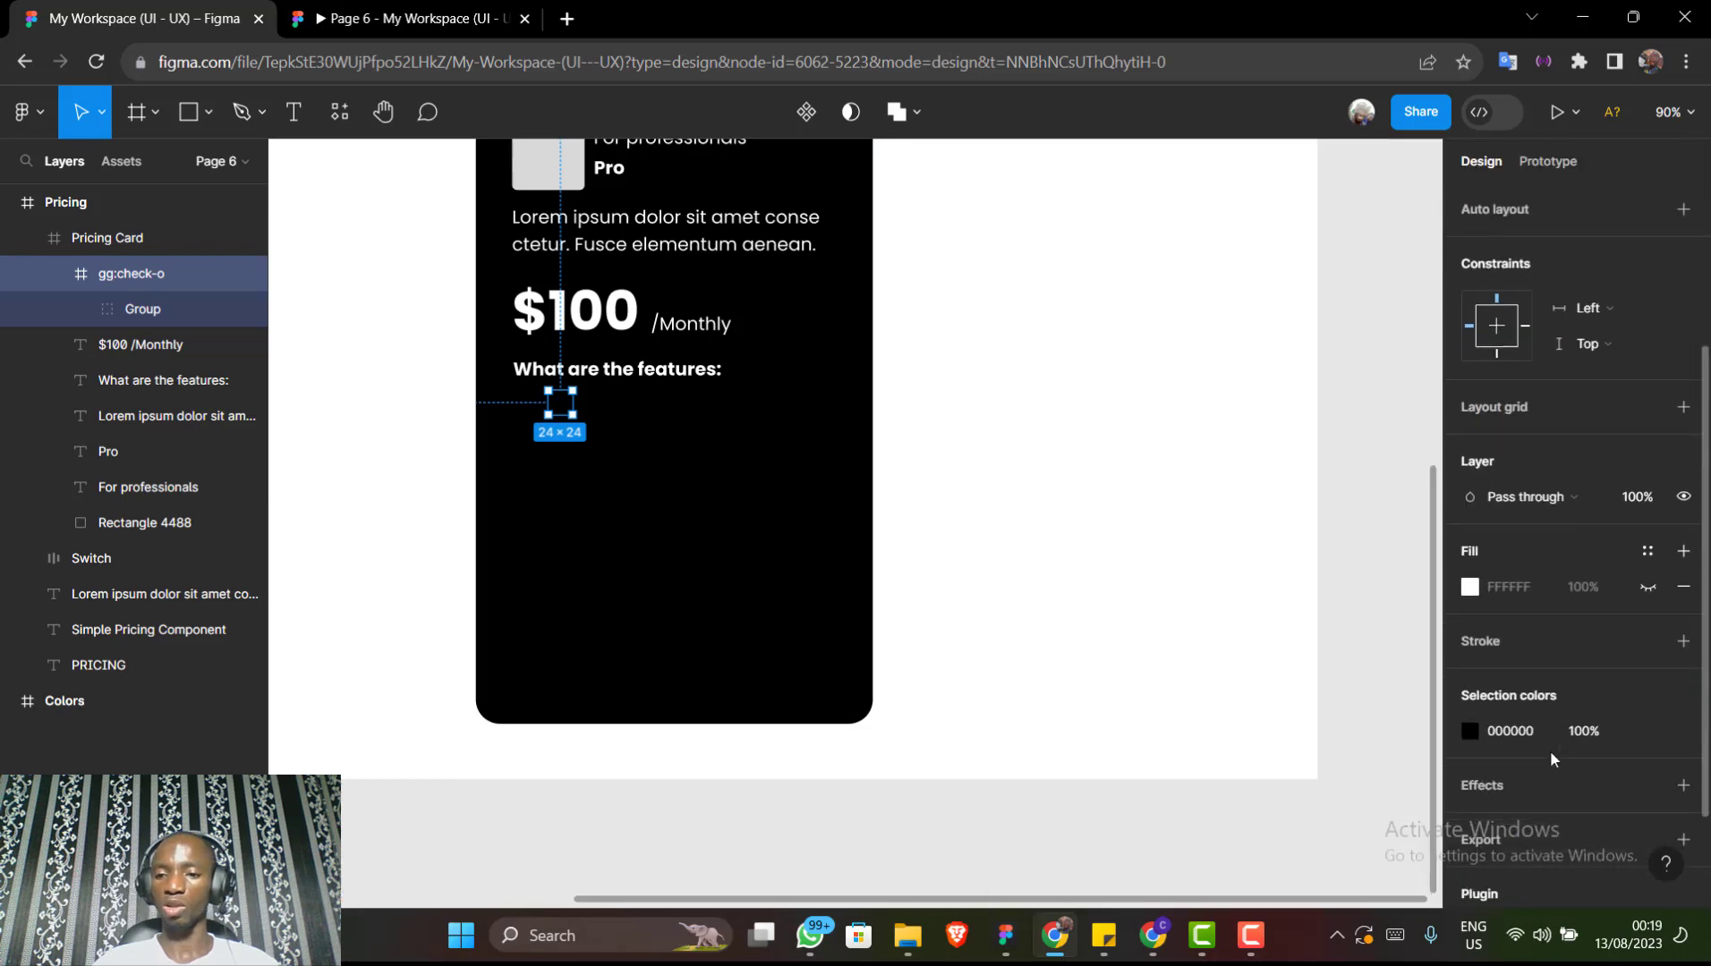
pyautogui.click(1470, 731)
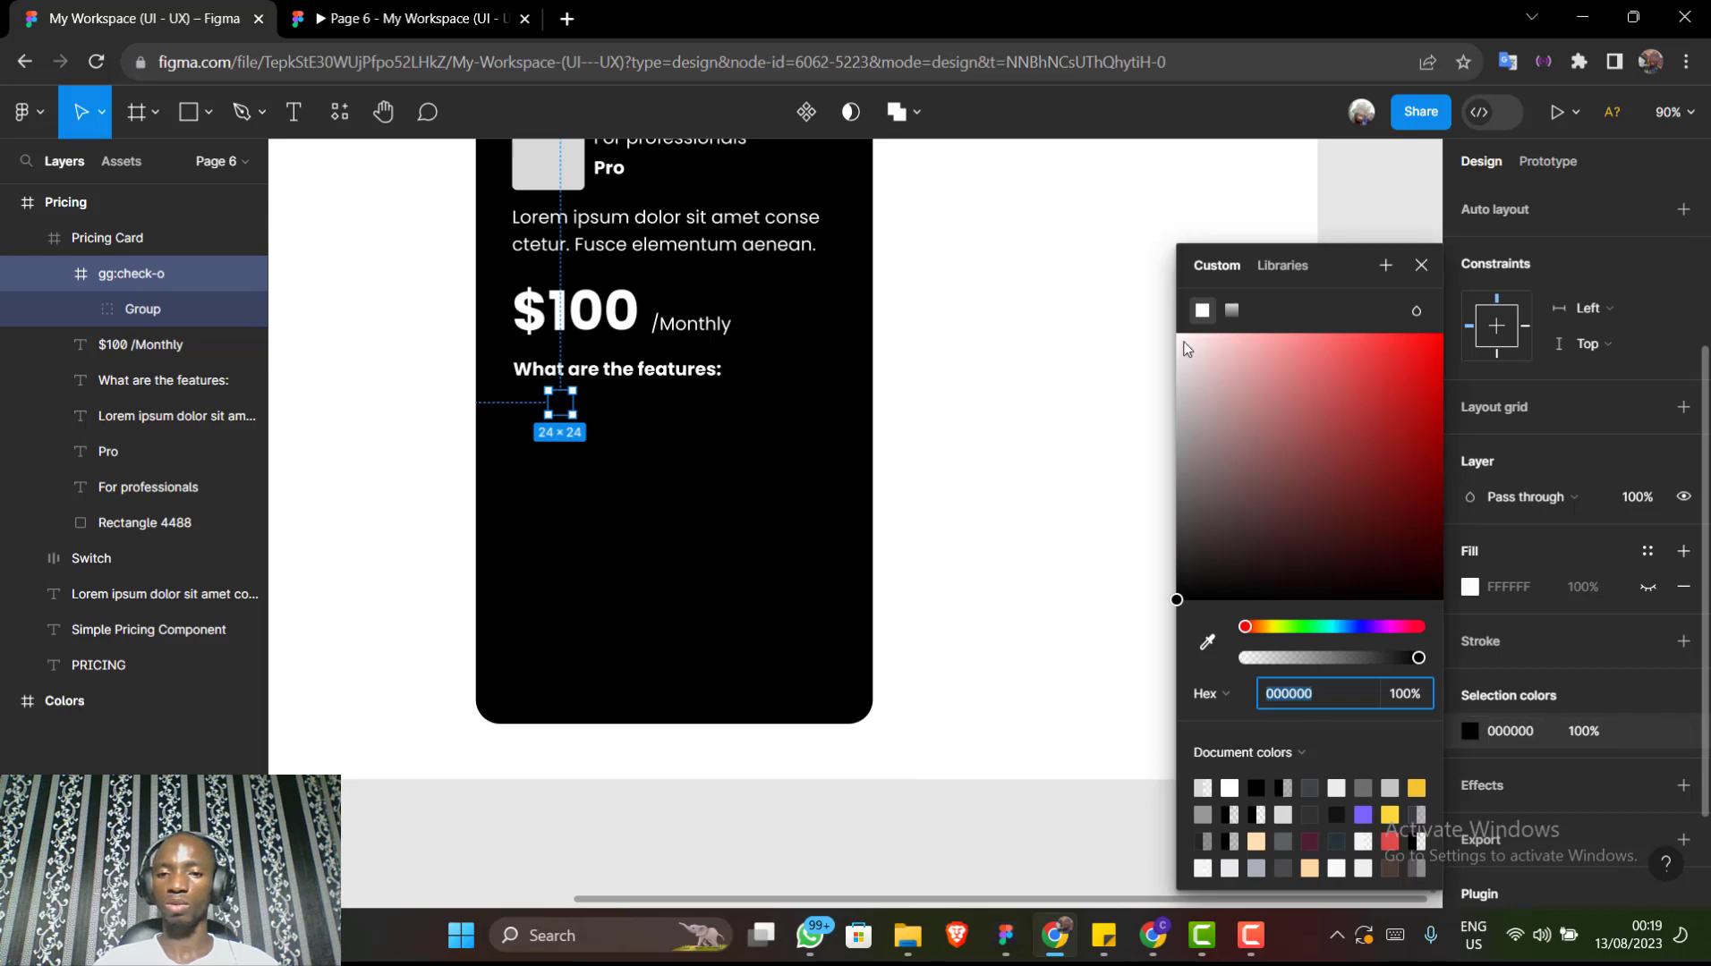
pyautogui.moveTo(1184, 344); pyautogui.dragTo(1132, 324)
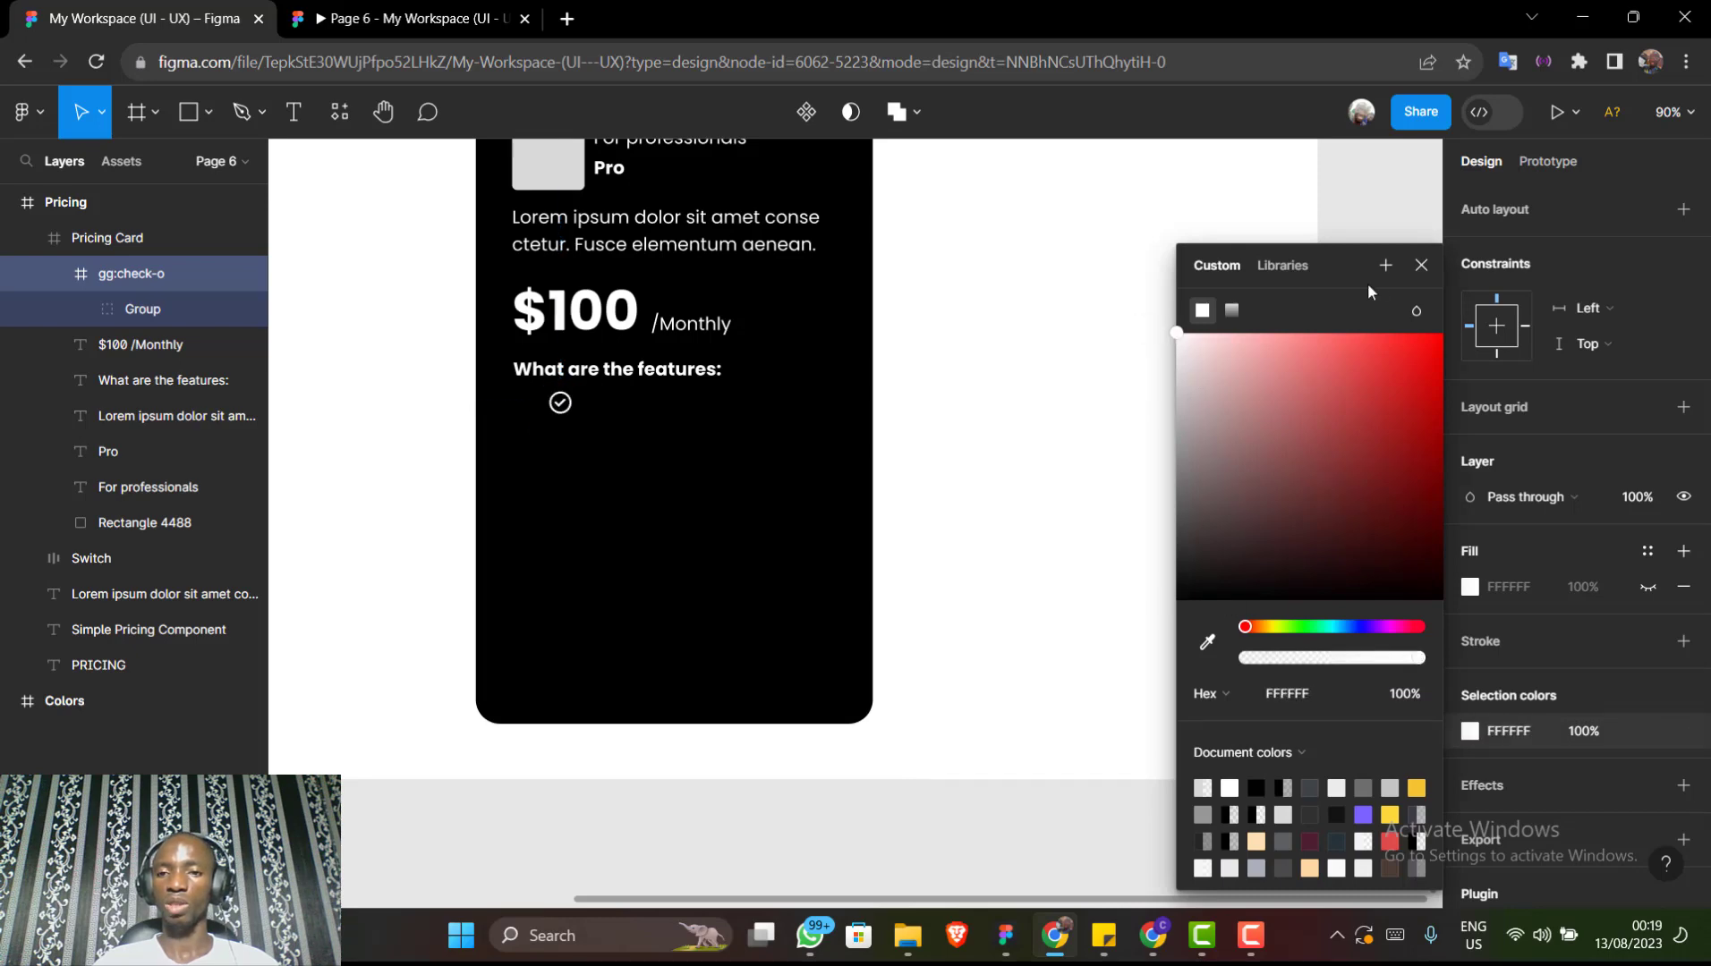
pyautogui.click(1420, 268)
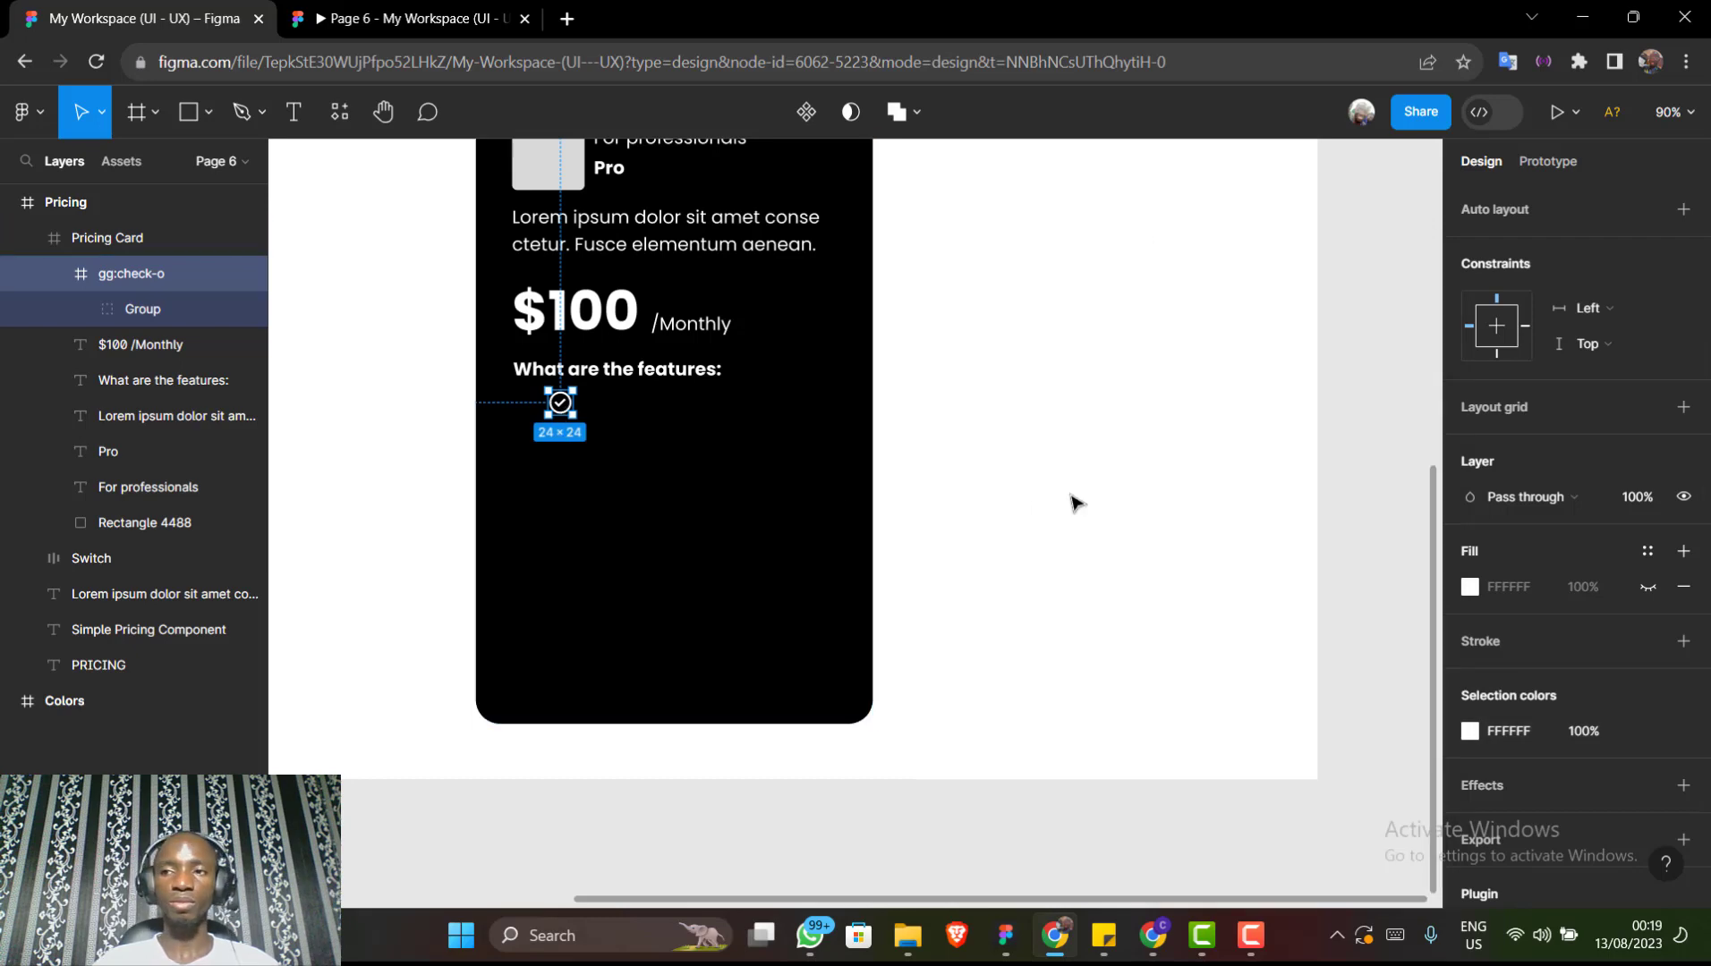
# Resize the check icon to 30 × 30 and move it below the features heading, at about X 36, Y 342
pyautogui.scroll(2, 1497, 397)
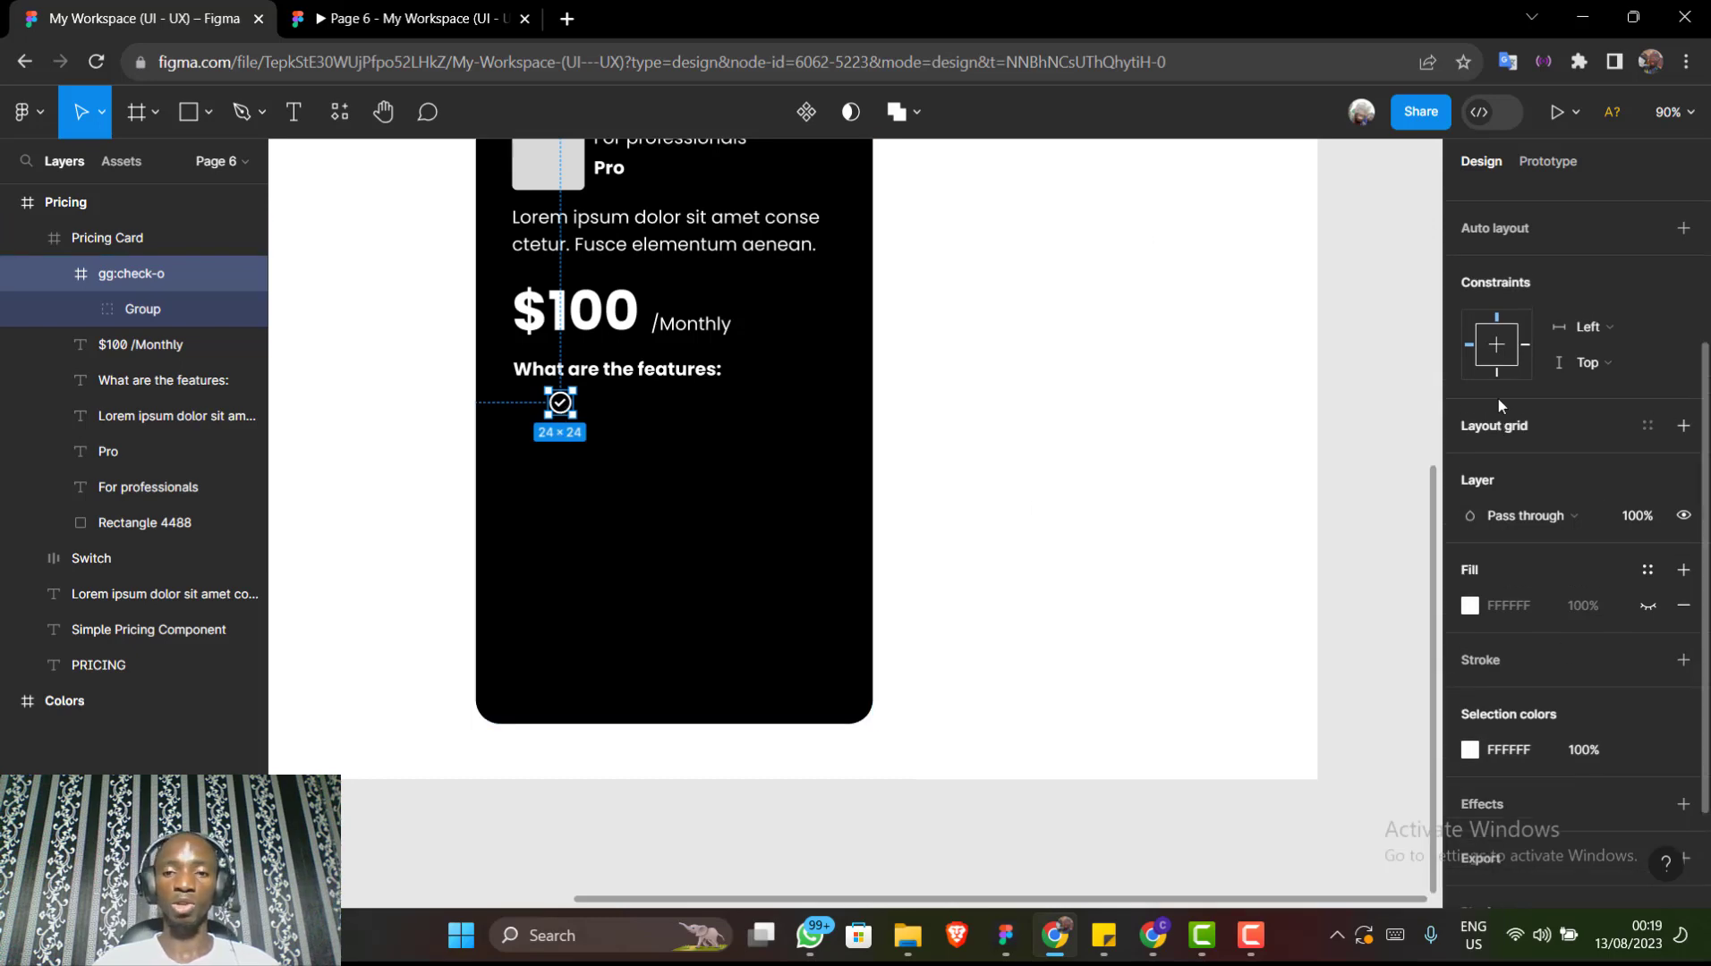
pyautogui.scroll(3, 1500, 413)
pyautogui.click(1502, 326)
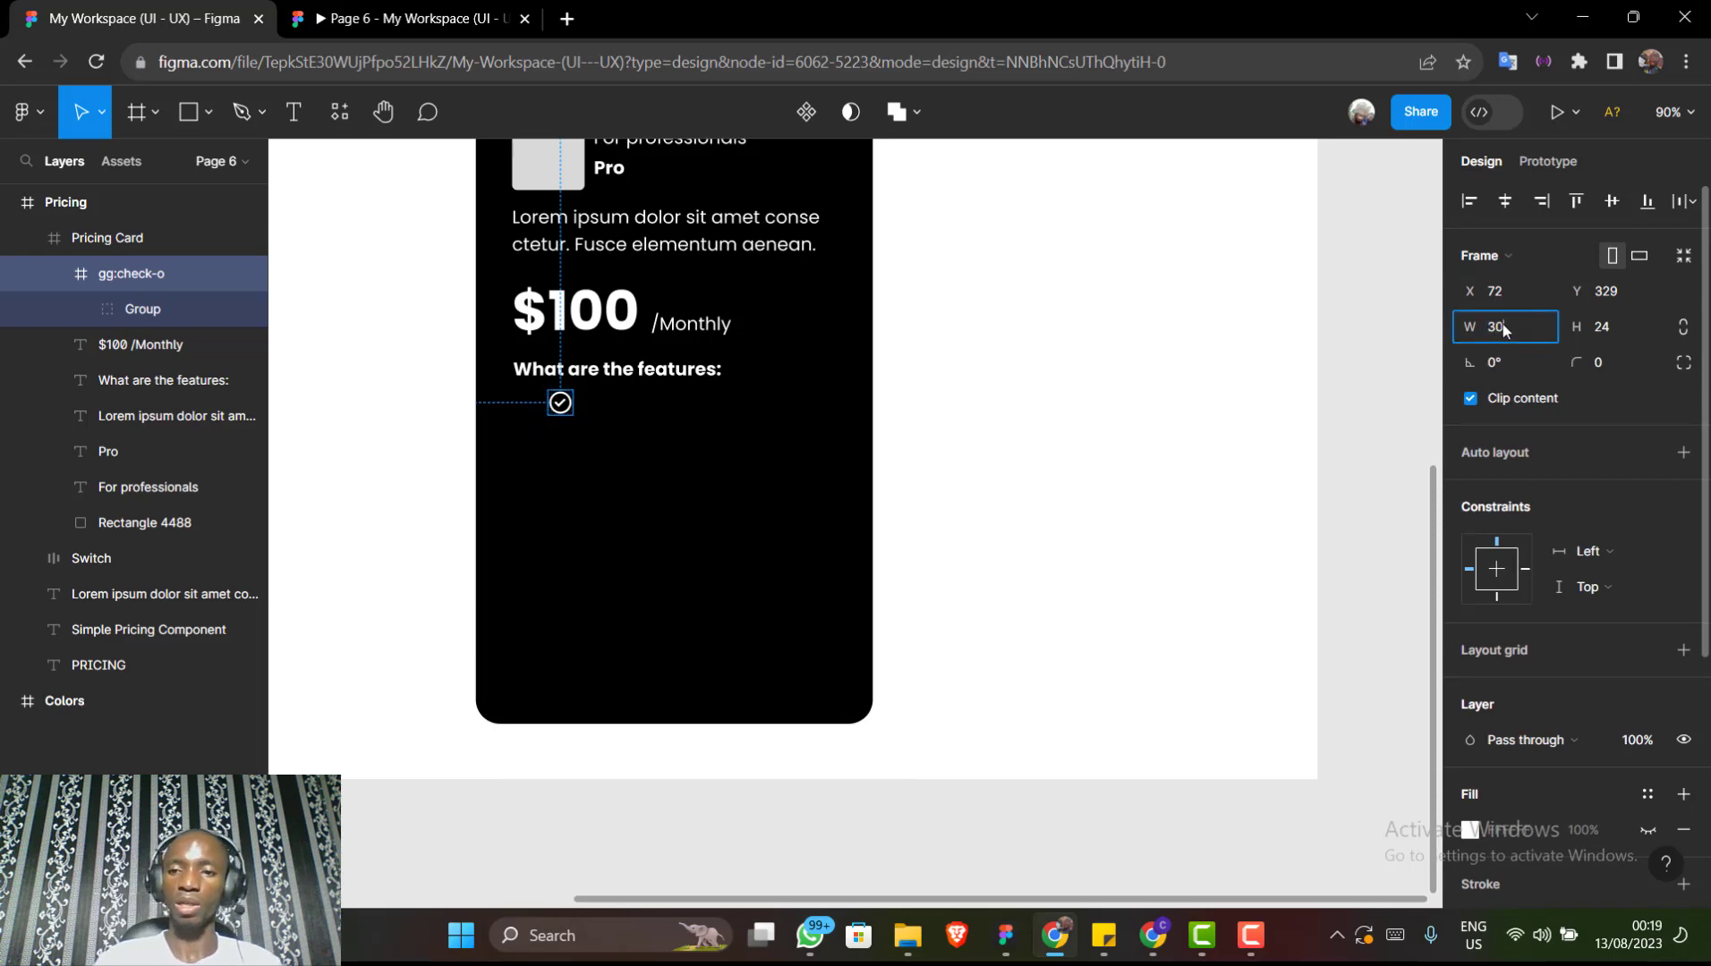
pyautogui.press('Tab')
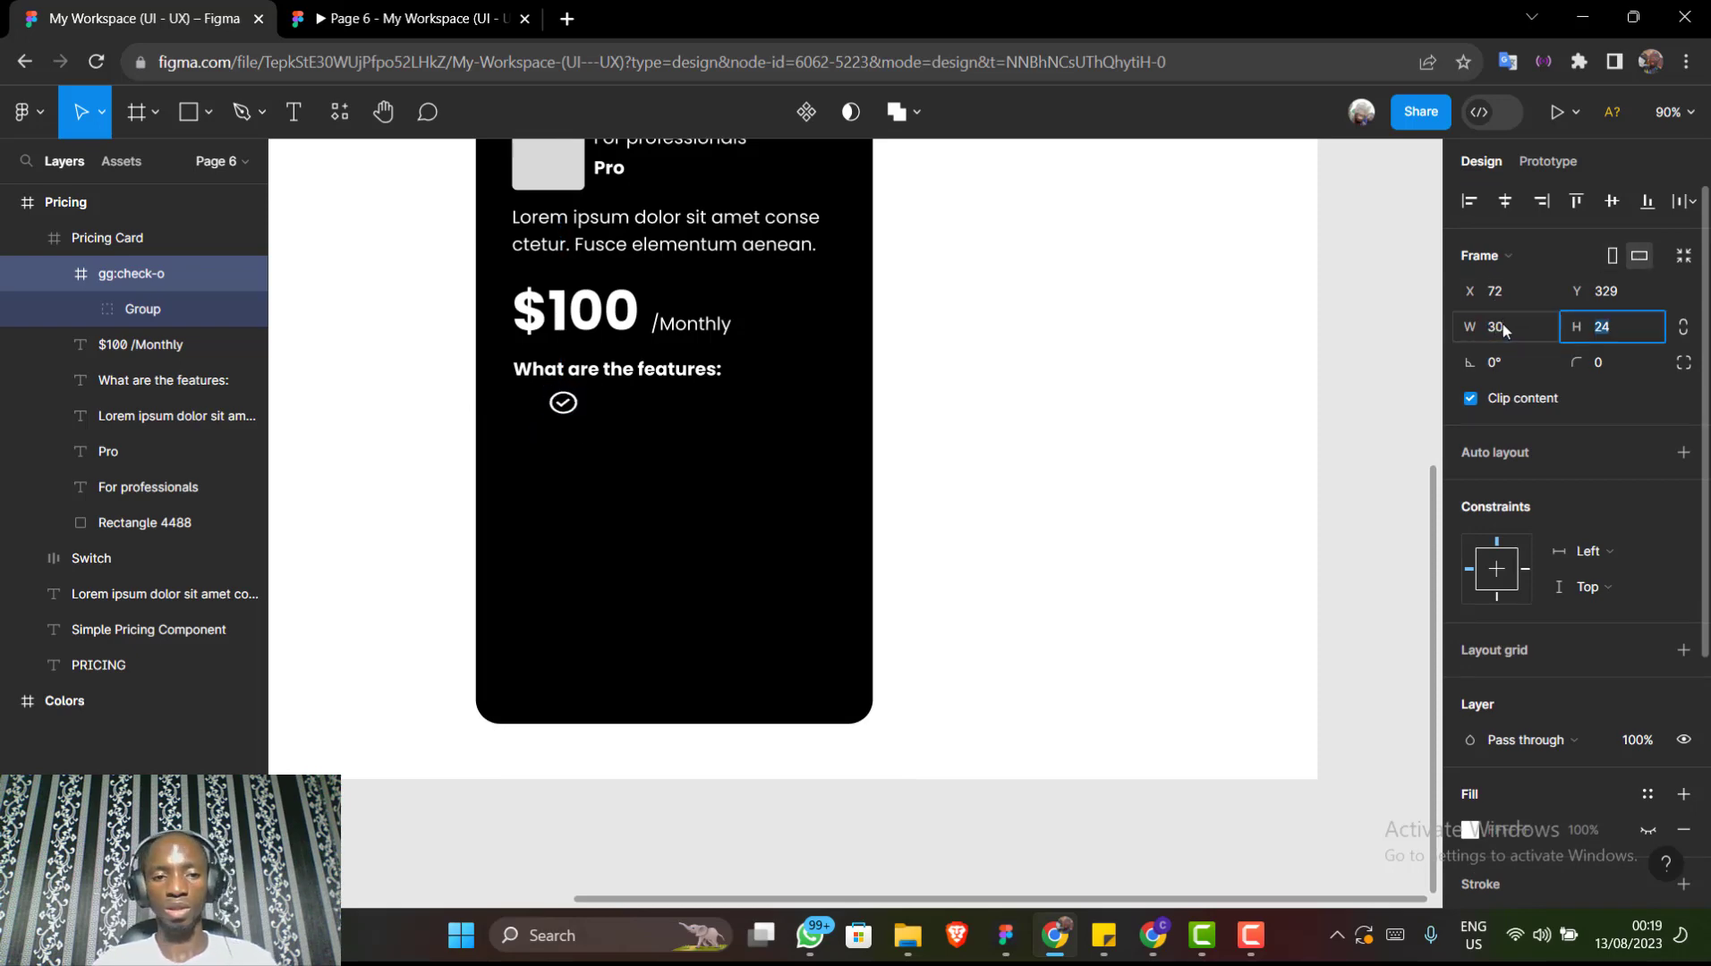
pyautogui.write('30')
pyautogui.press('Return')
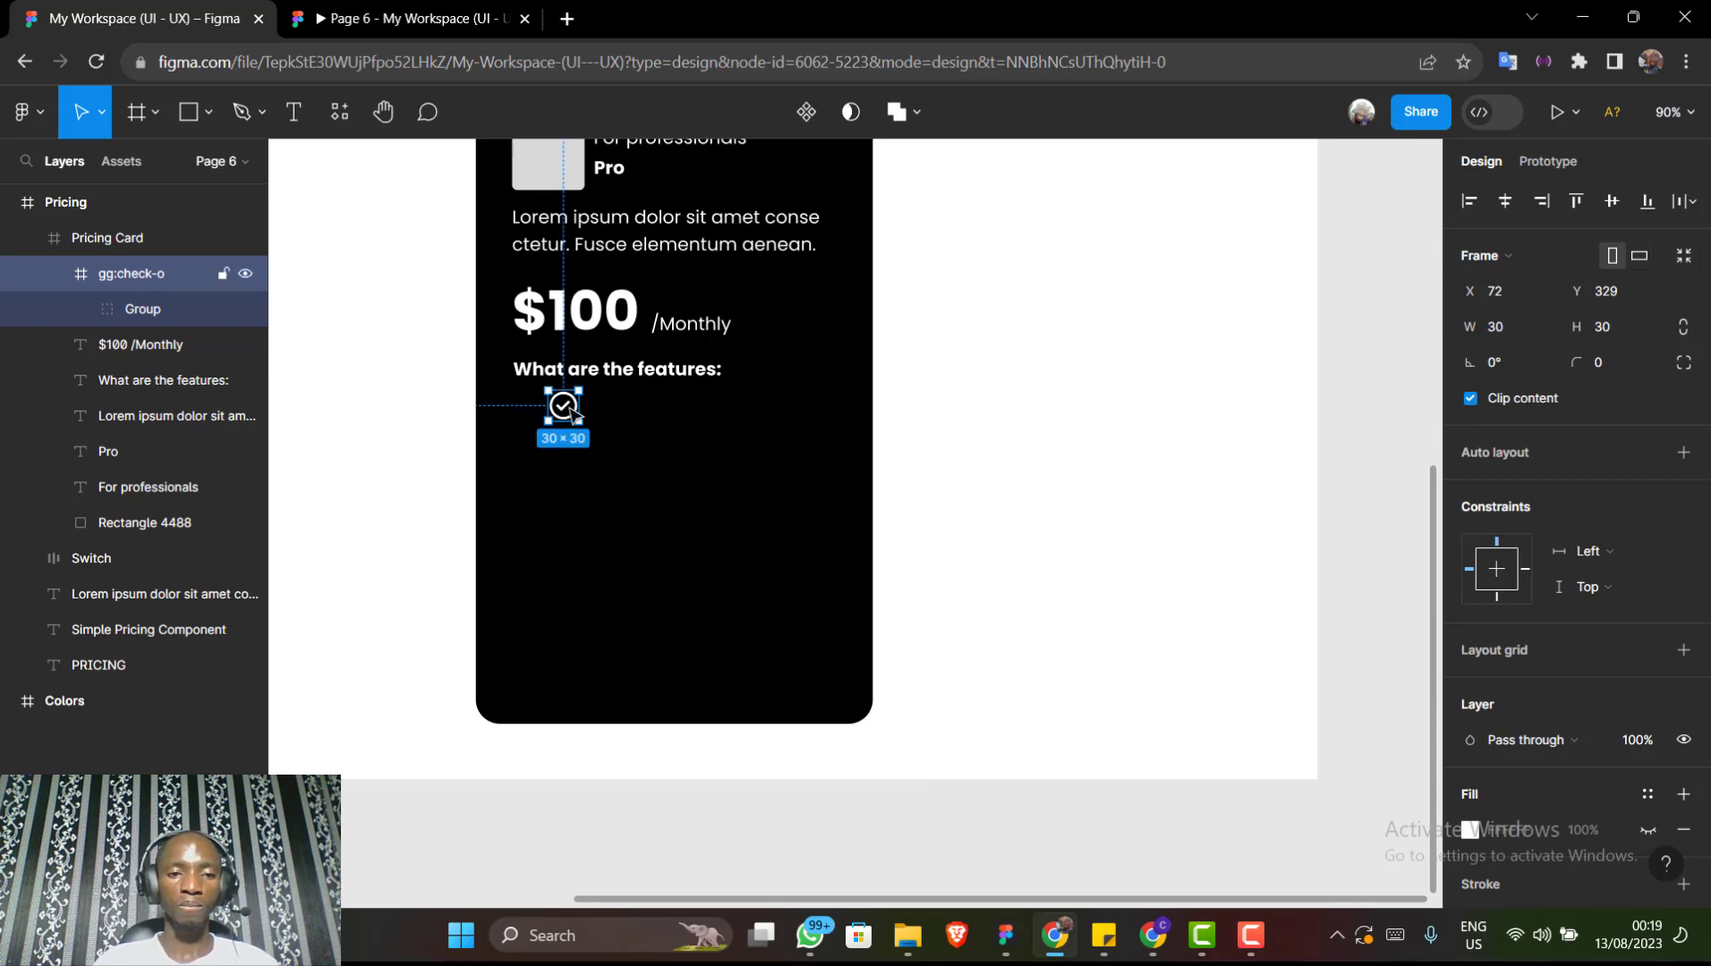
pyautogui.moveTo(570, 411); pyautogui.dragTo(532, 420)
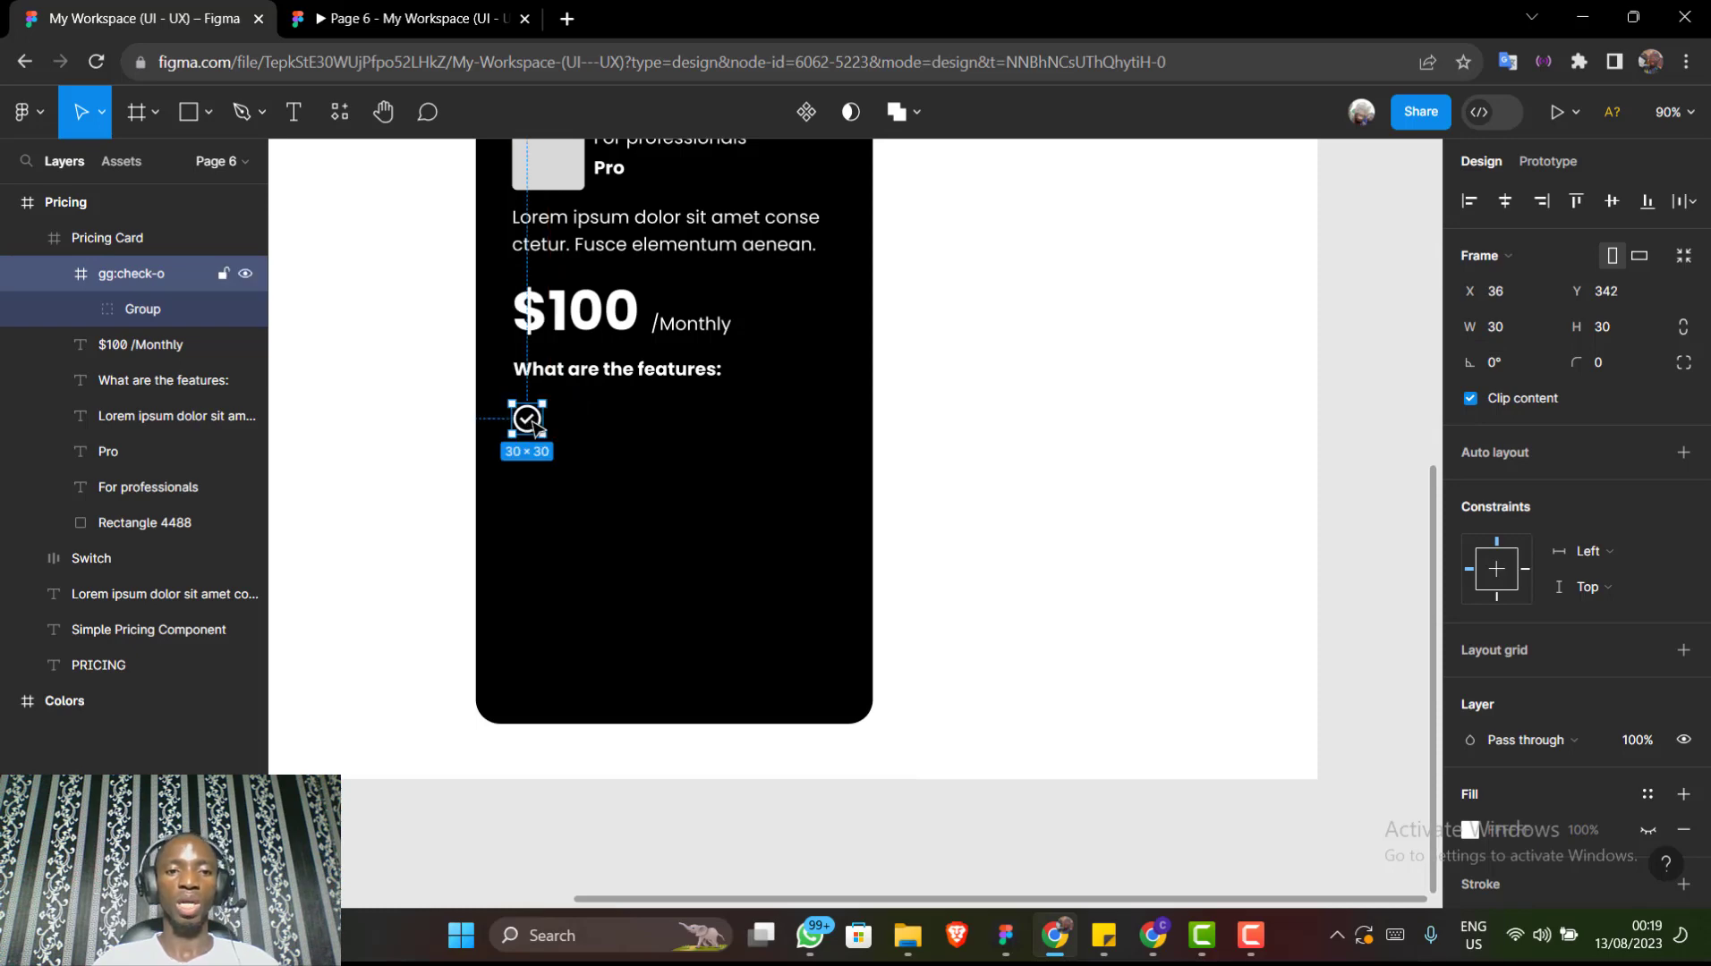
# Duplicate the "What are the features:" text and place the copy beside the check icon, at about X 85, Y 342
pyautogui.click(606, 381)
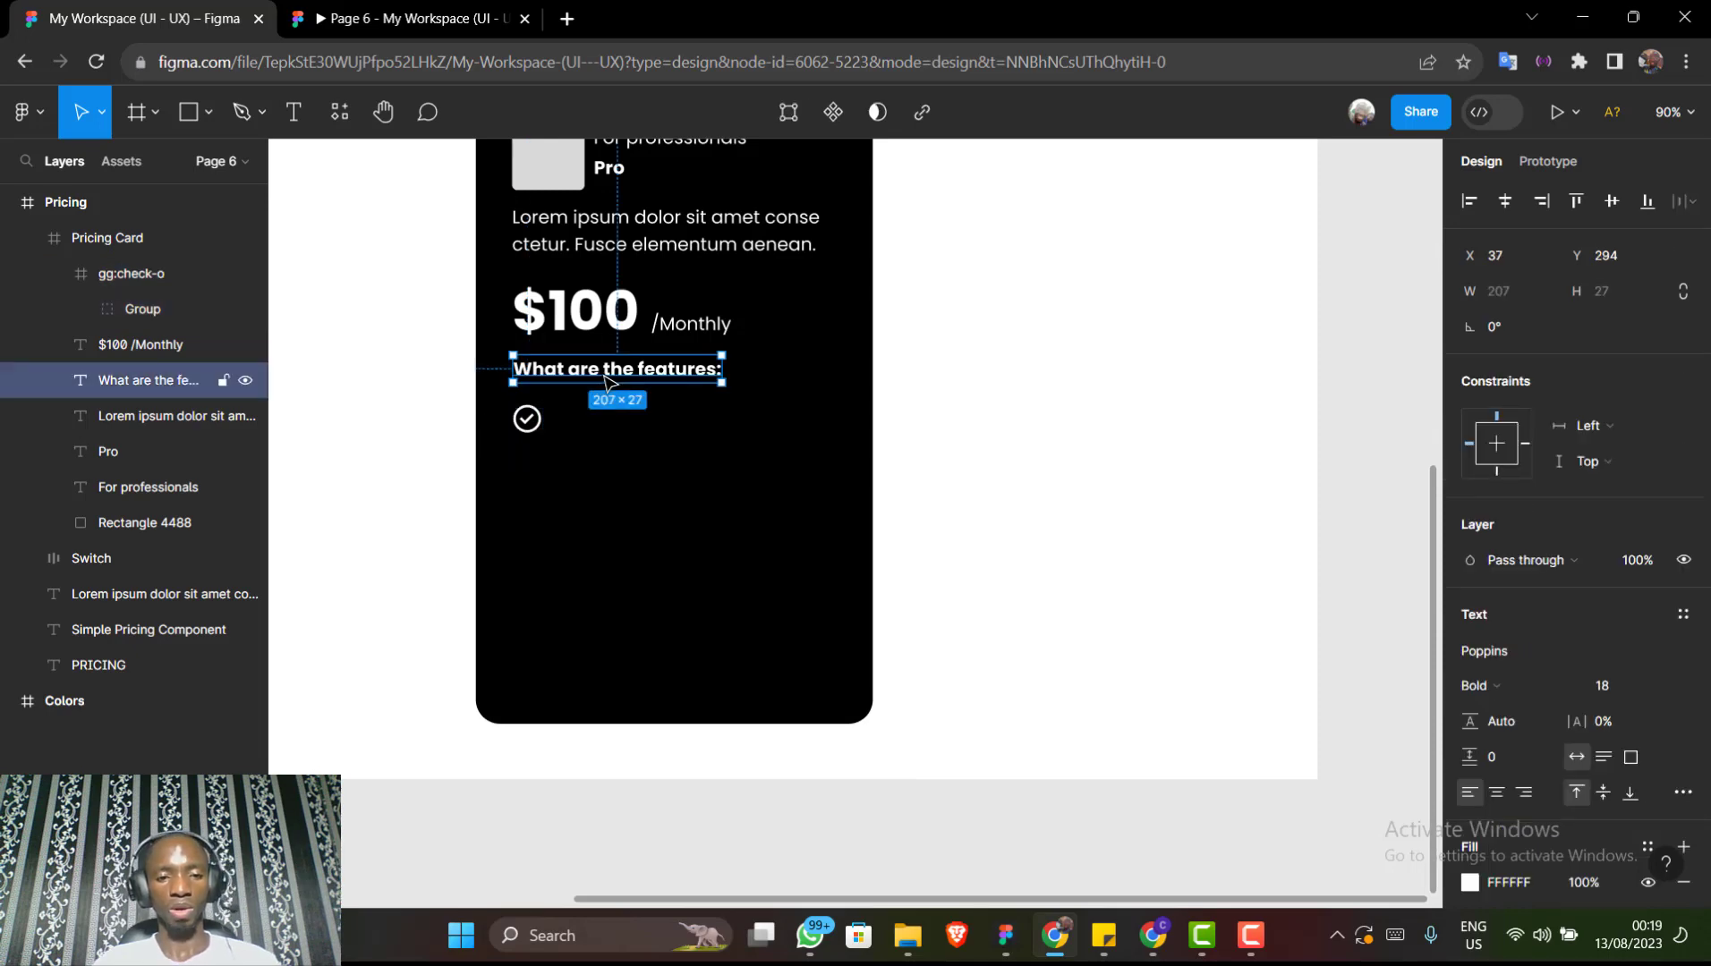
pyautogui.hotkey('ctrl', 'd')
pyautogui.moveTo(606, 381); pyautogui.dragTo(657, 432)
# Set the text copy beside the check icon to Regular weight and change it to "This is a feature item"
pyautogui.doubleClick(657, 432)
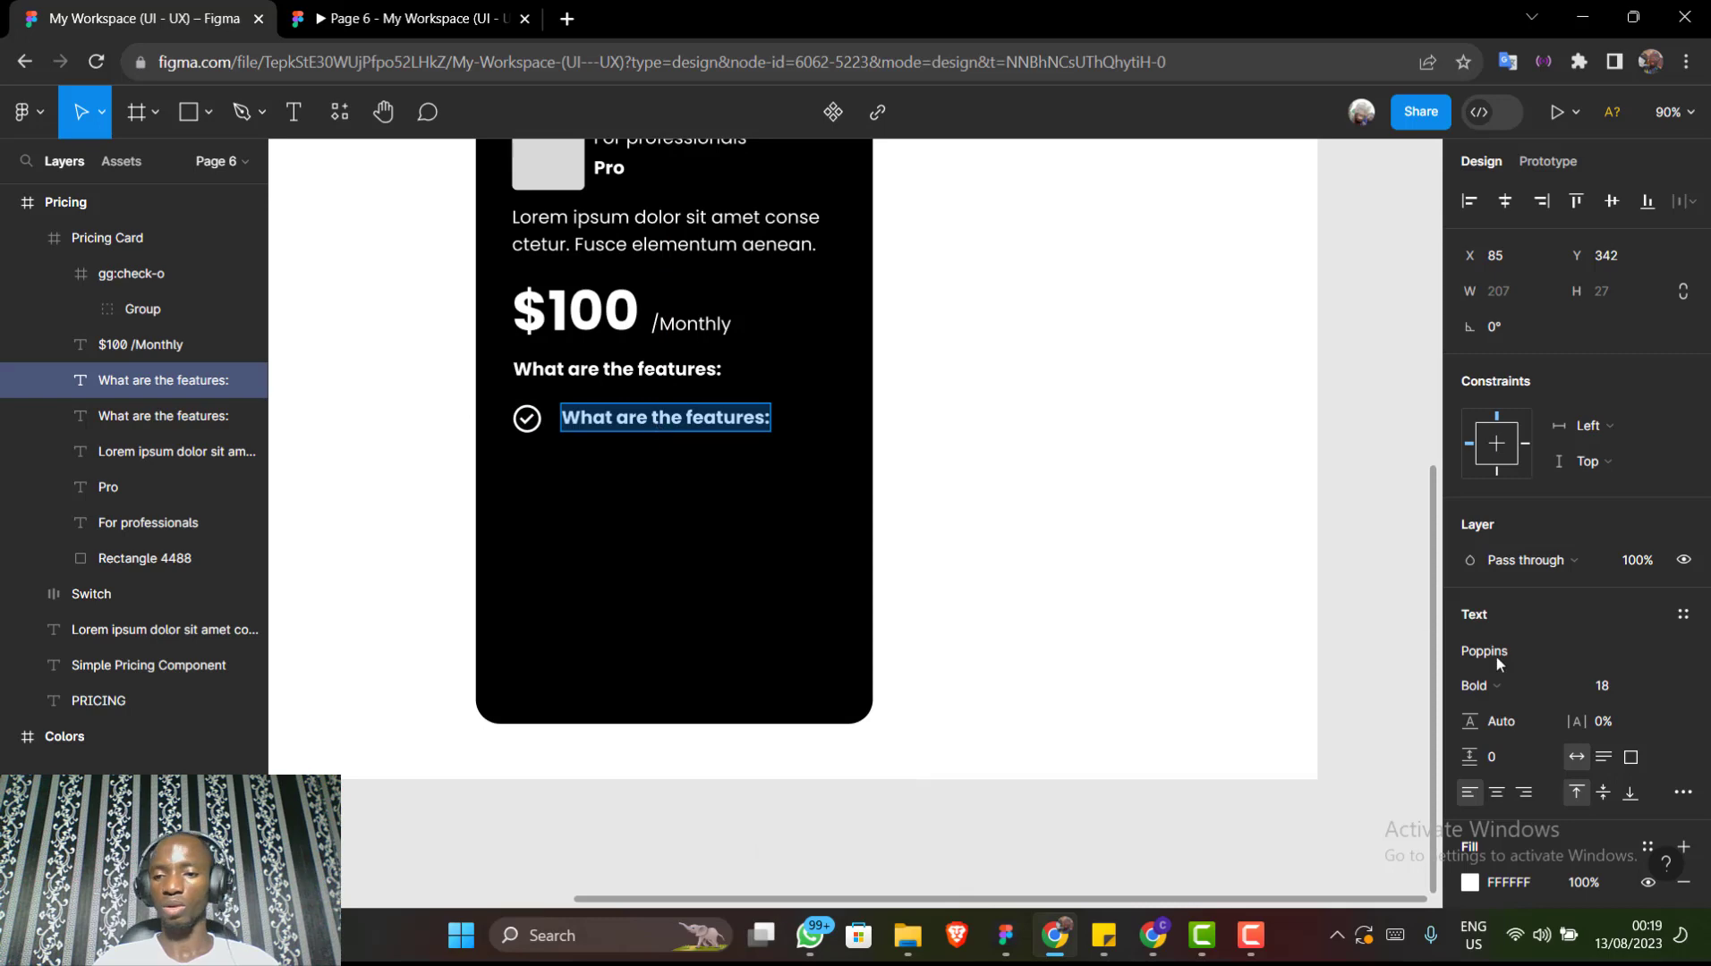
pyautogui.click(1511, 682)
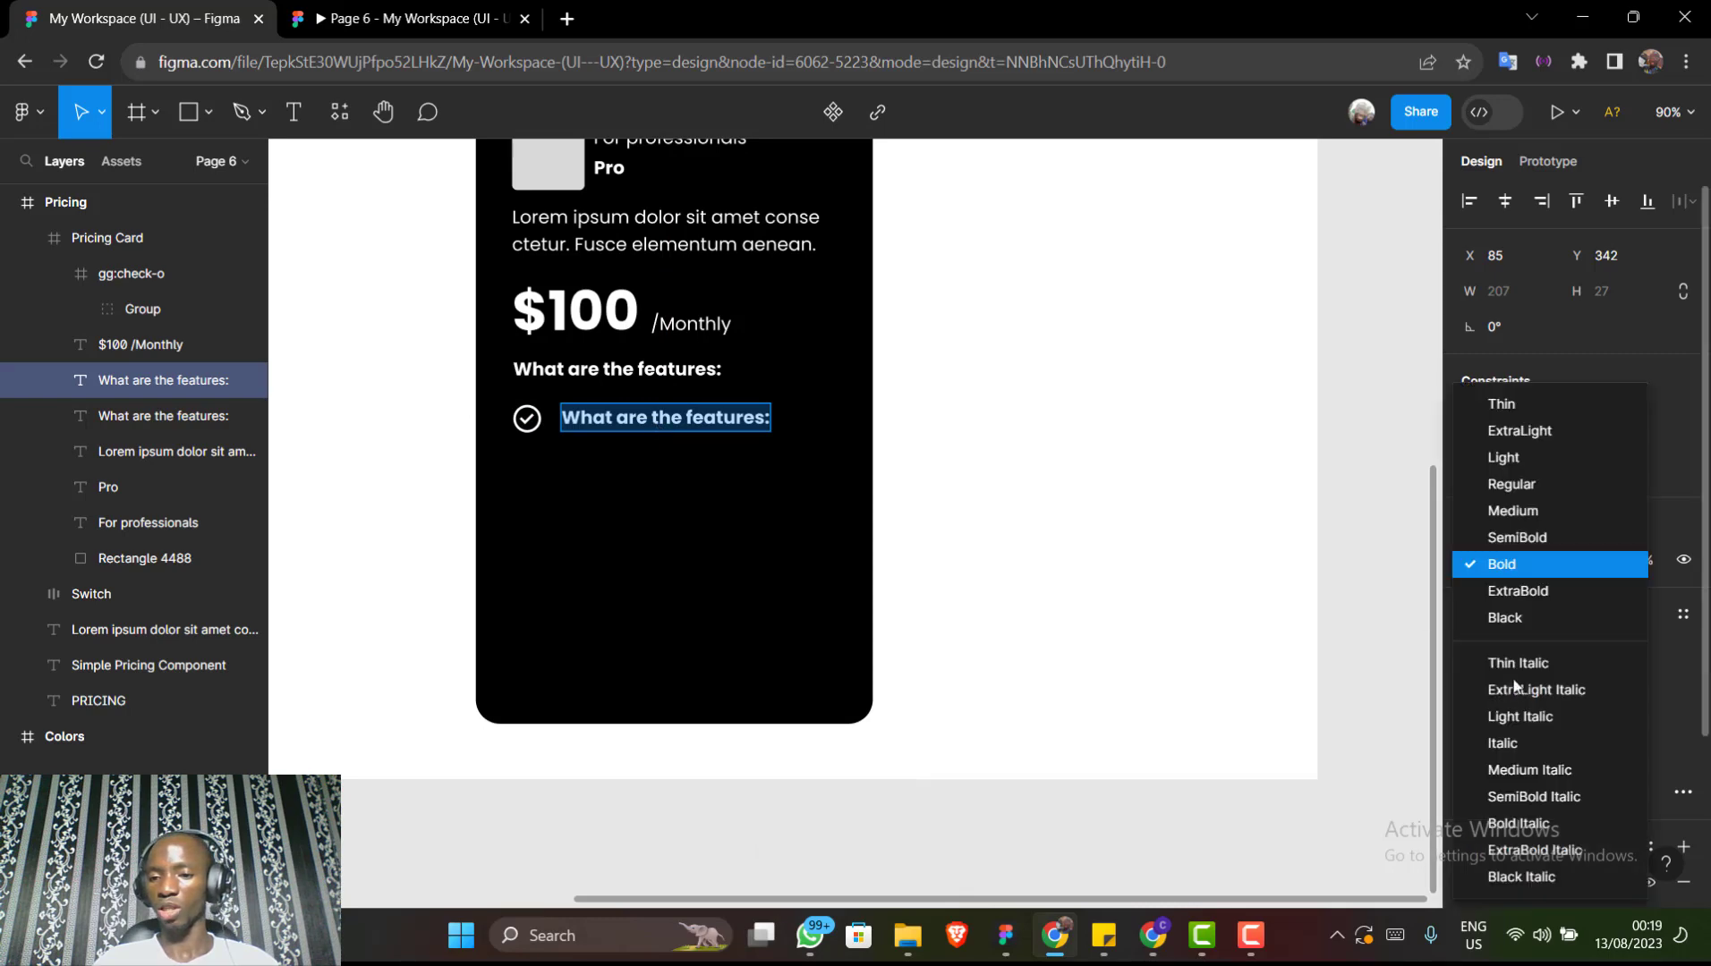
pyautogui.click(1511, 485)
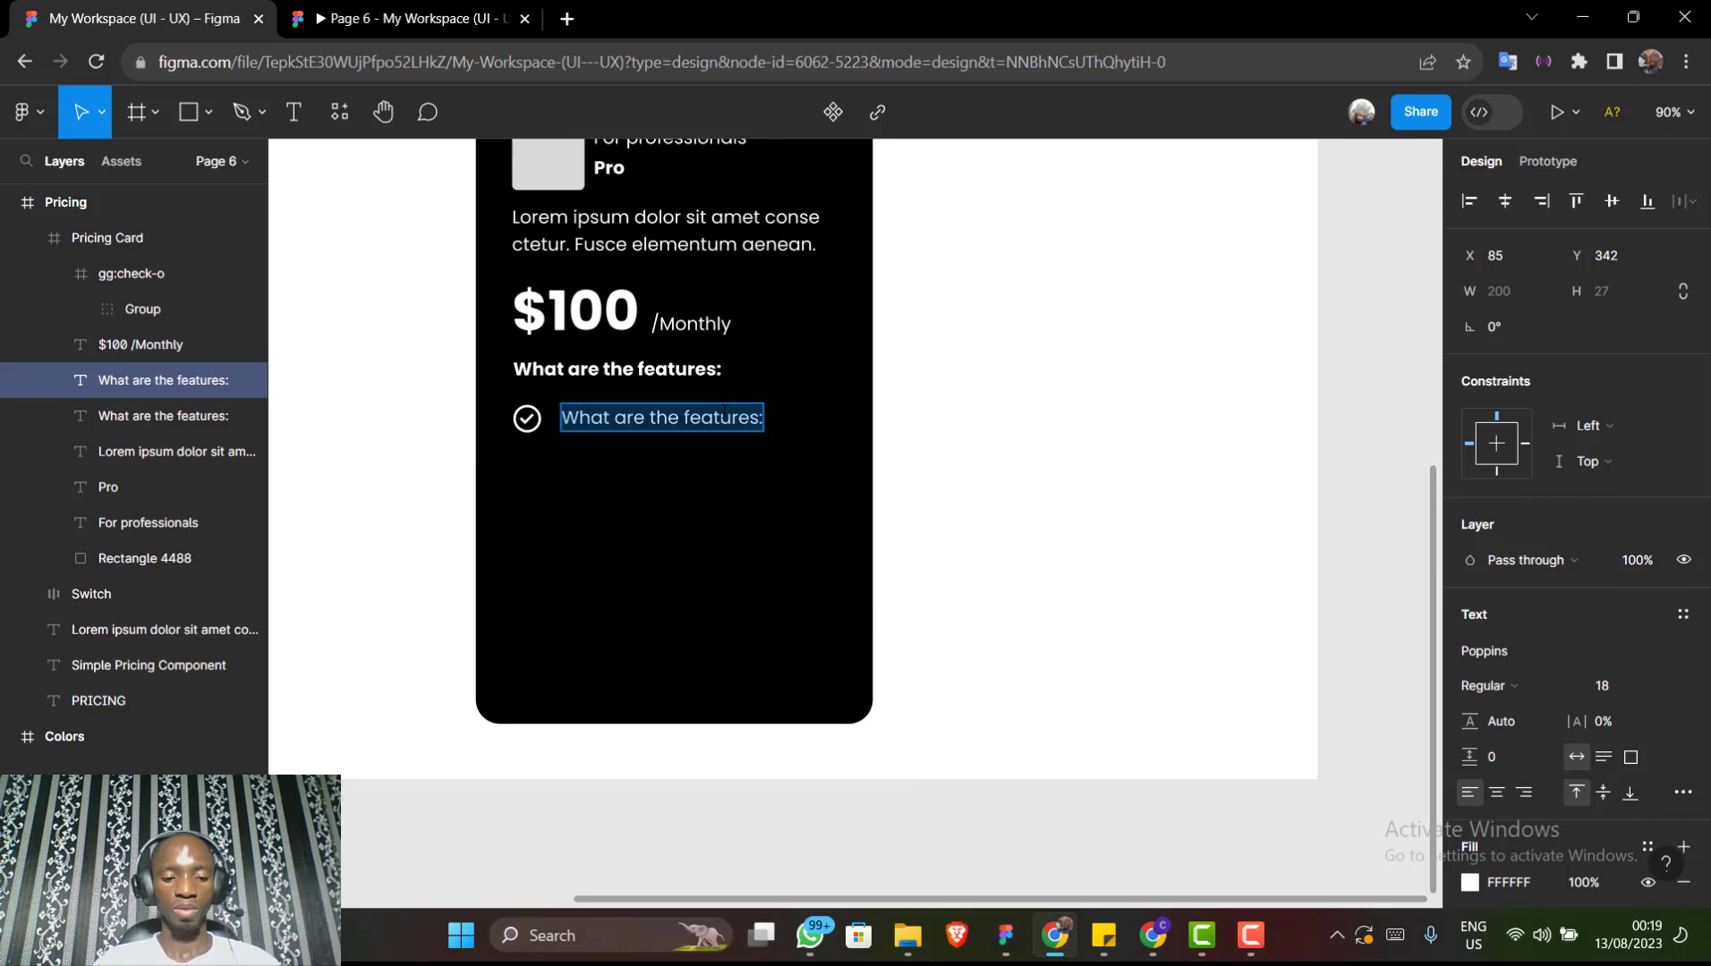
pyautogui.write('Th')
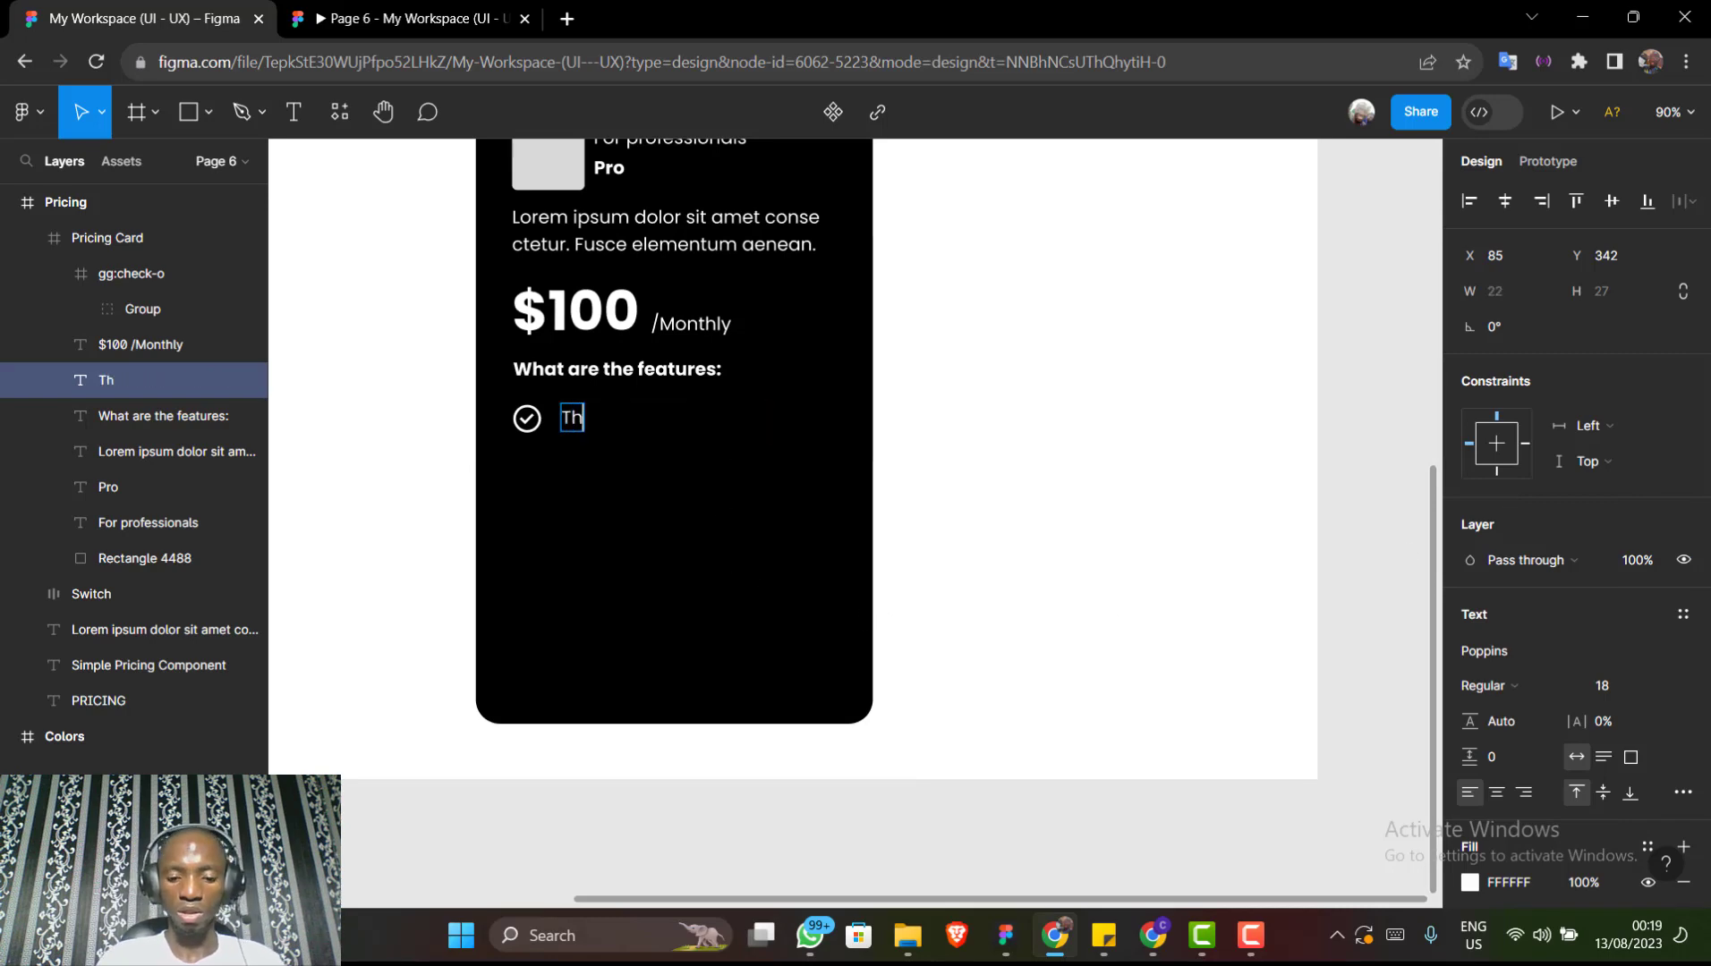
pyautogui.write('is is a f')
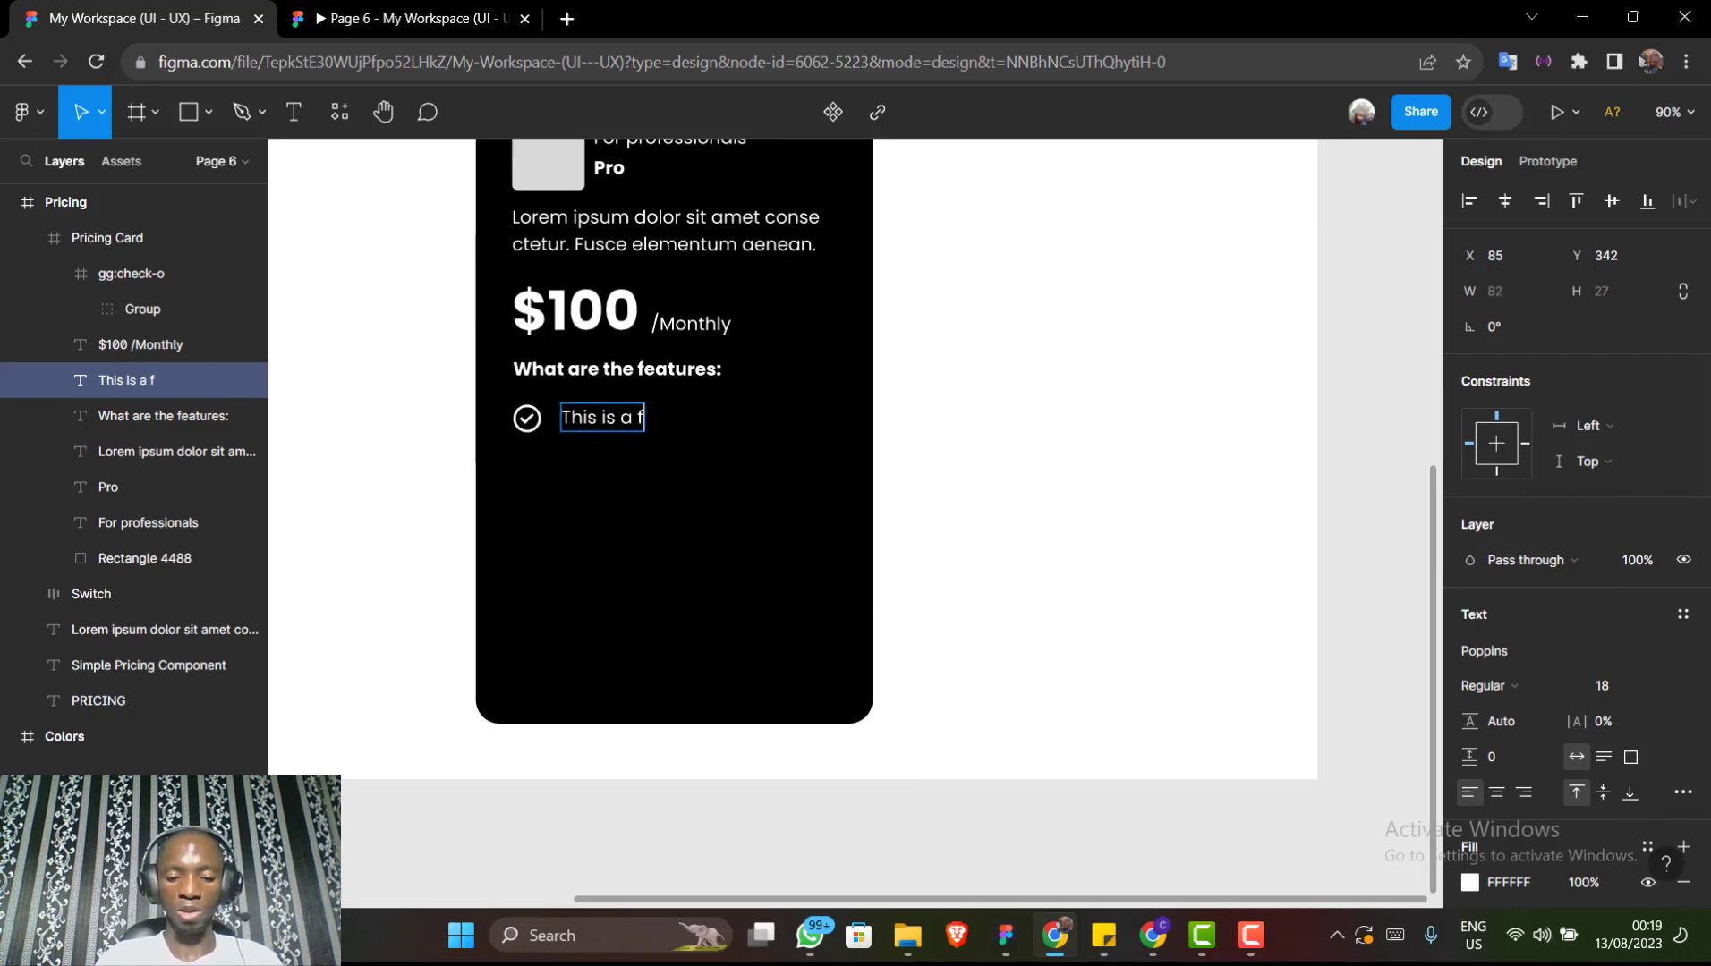
pyautogui.write('eature')
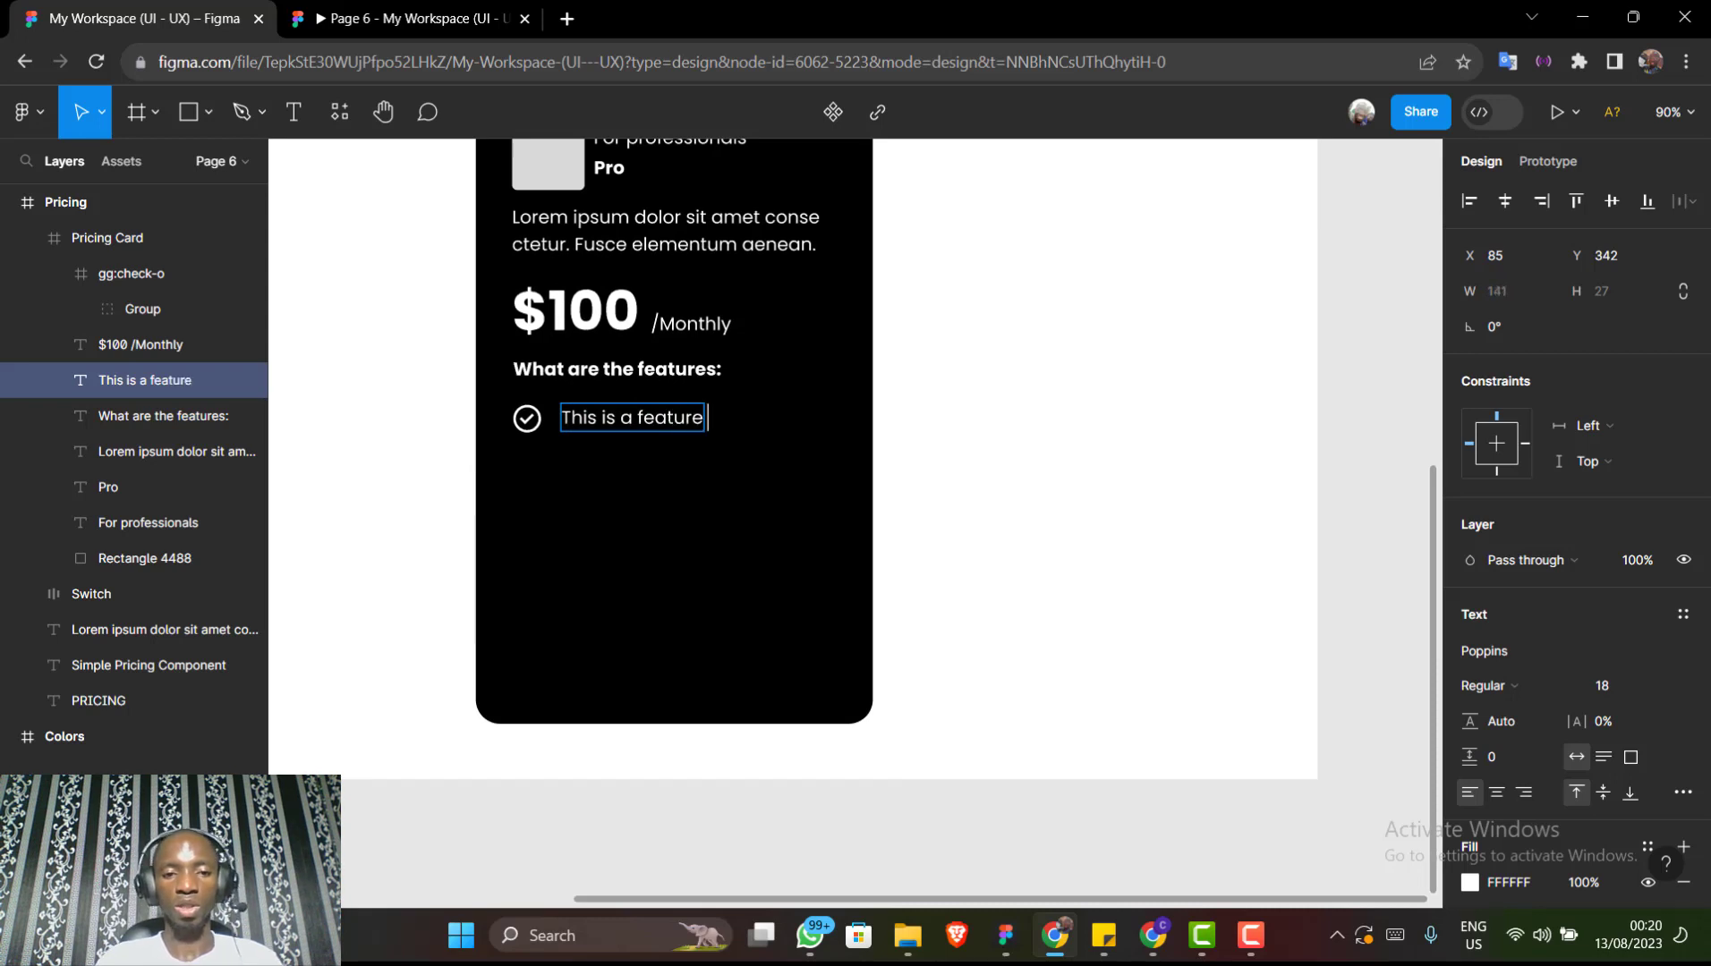
pyautogui.write(' item')
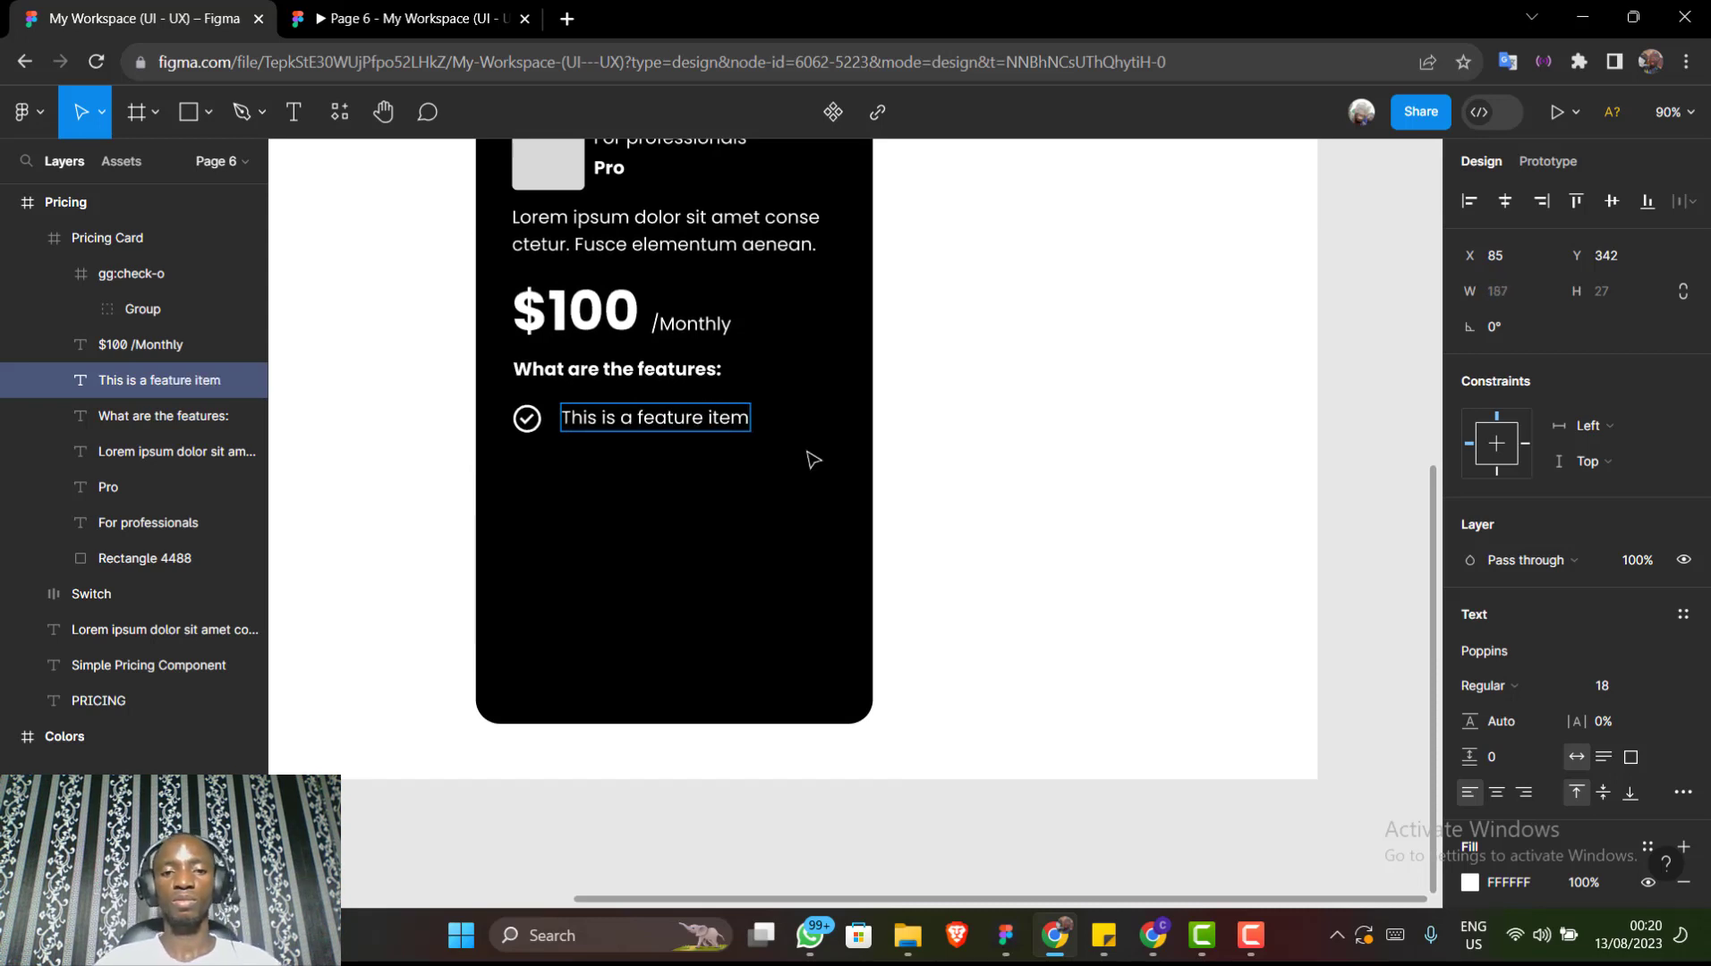
pyautogui.press('Escape')
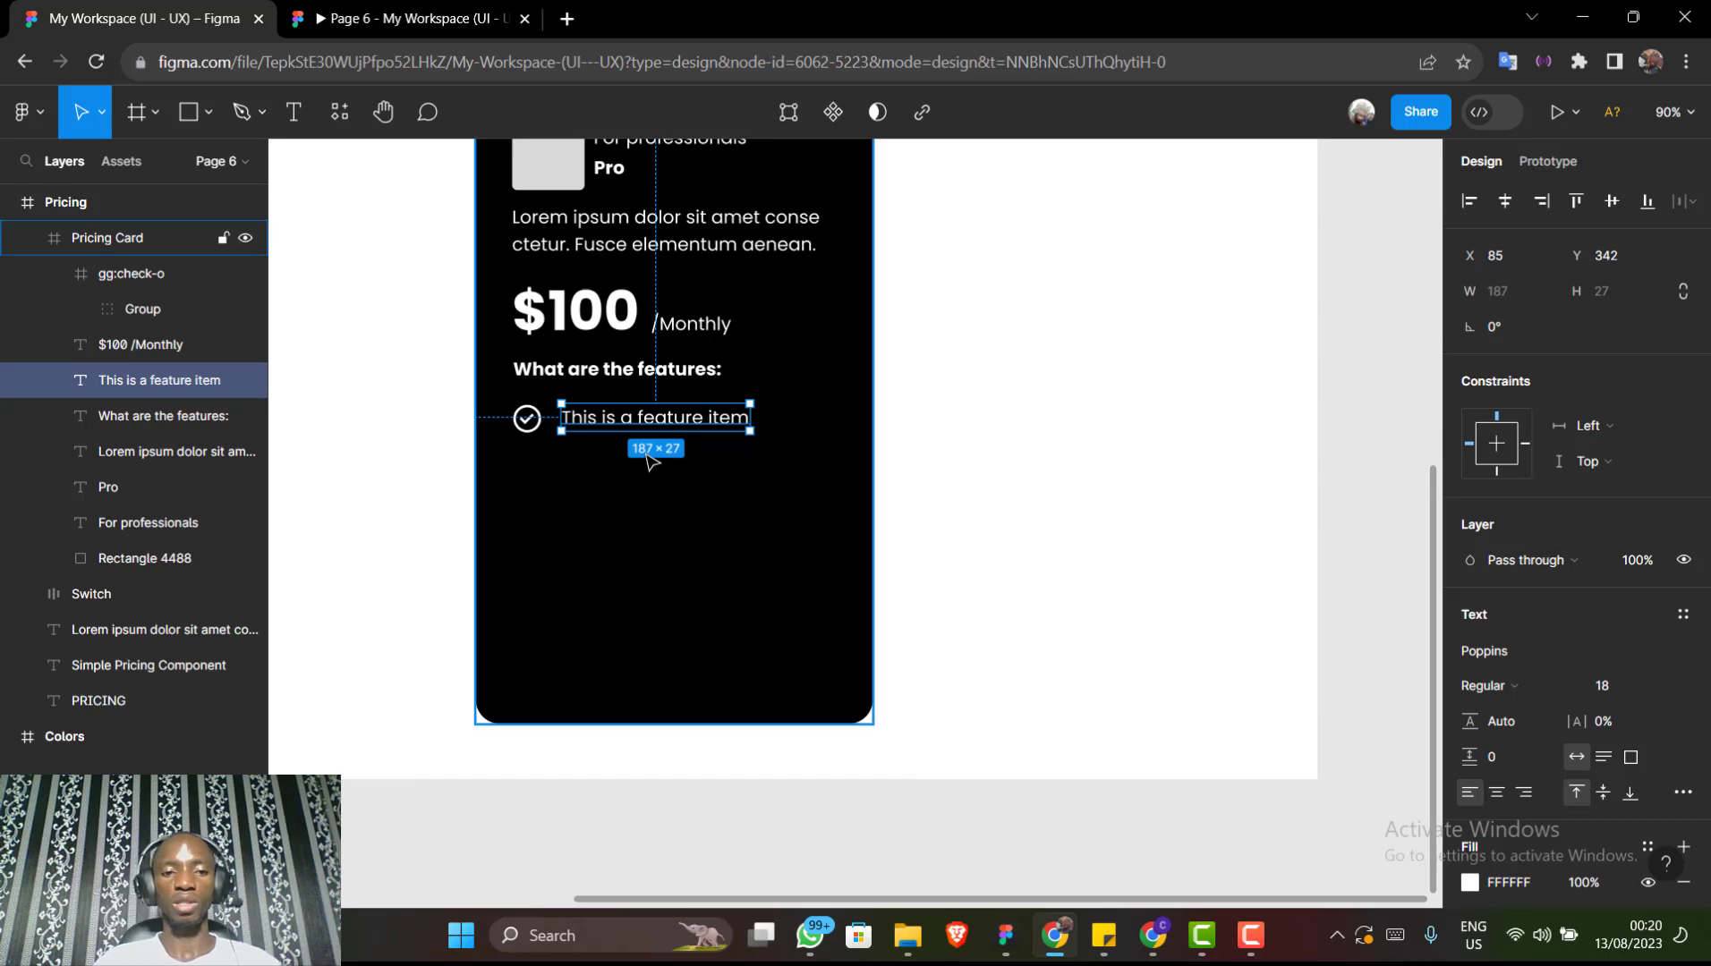
# Wrap the check icon and its feature text in a horizontal auto layout and duplicate that row
pyautogui.keyDown('shift'); pyautogui.click(532, 427); pyautogui.keyUp('shift')
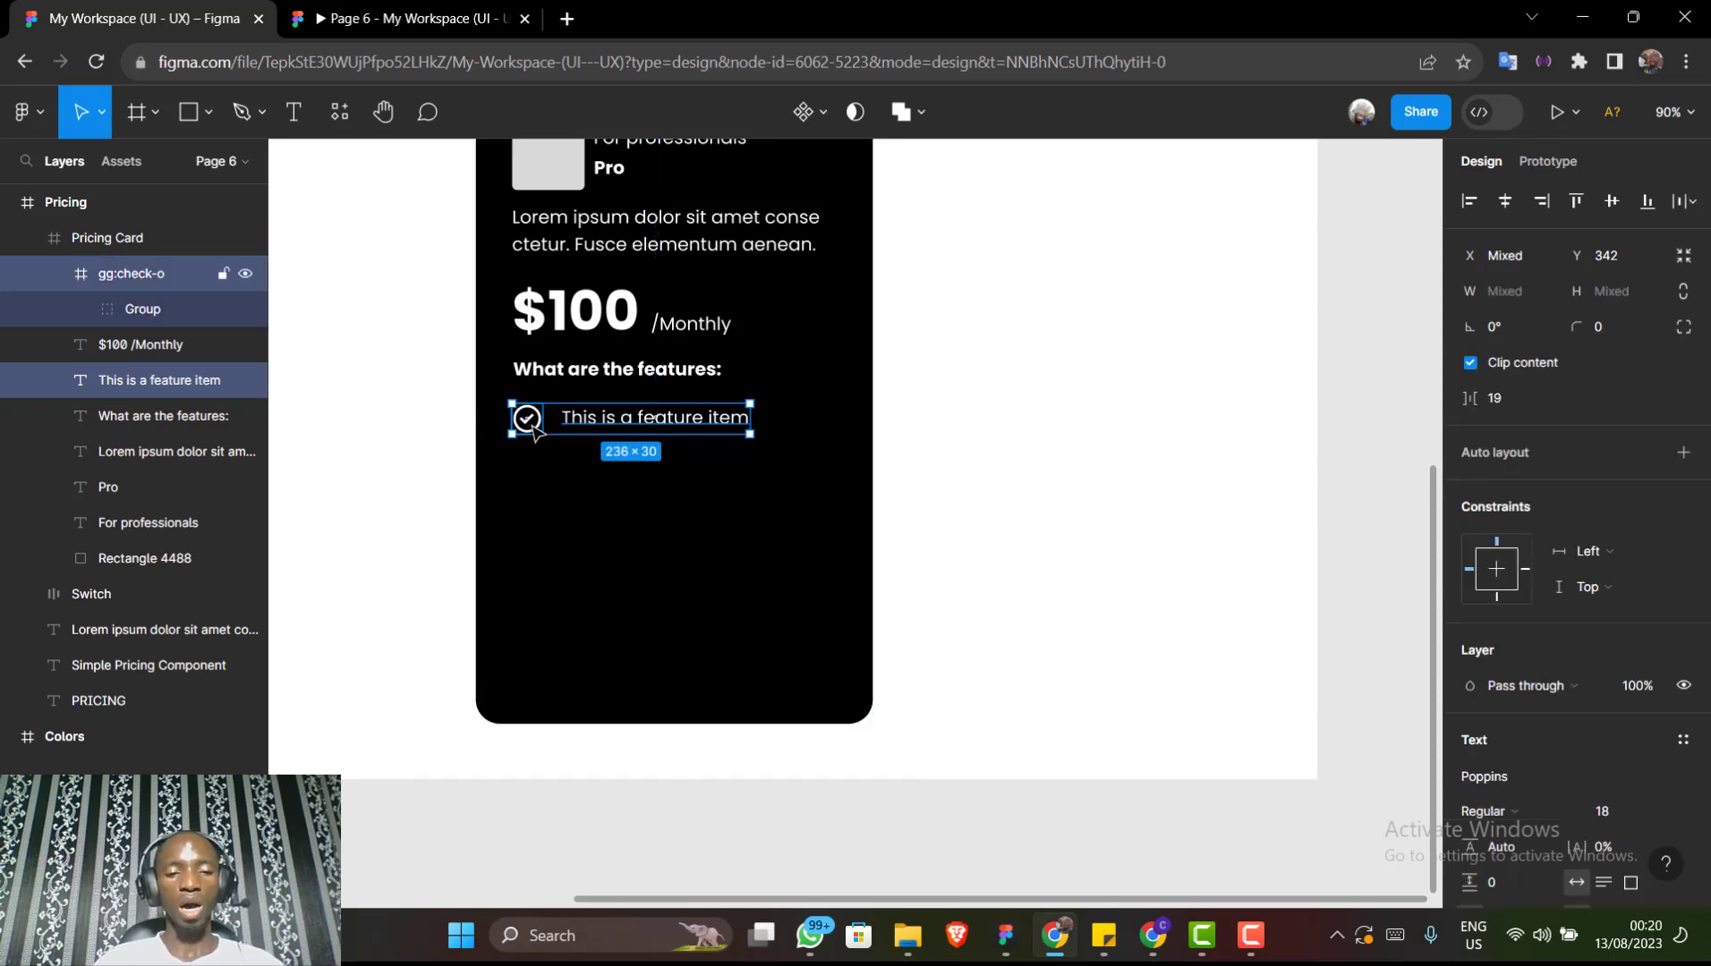
pyautogui.hotkey('shift', 'a')
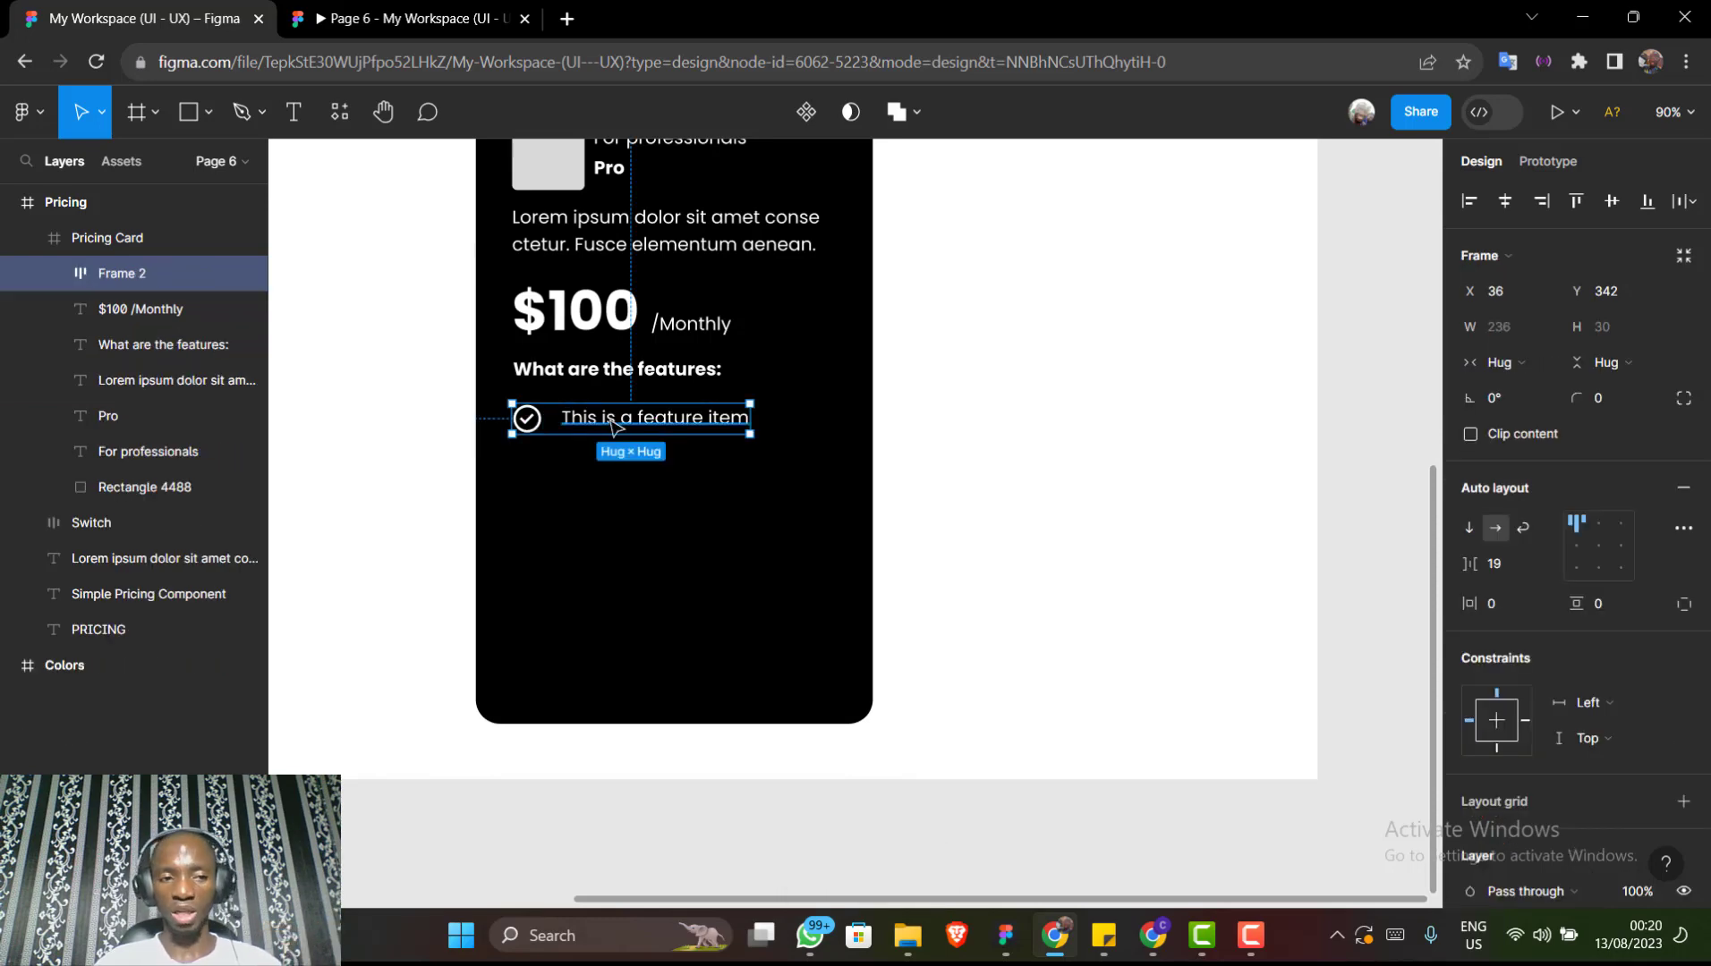
pyautogui.hotkey('ctrl', 'd')
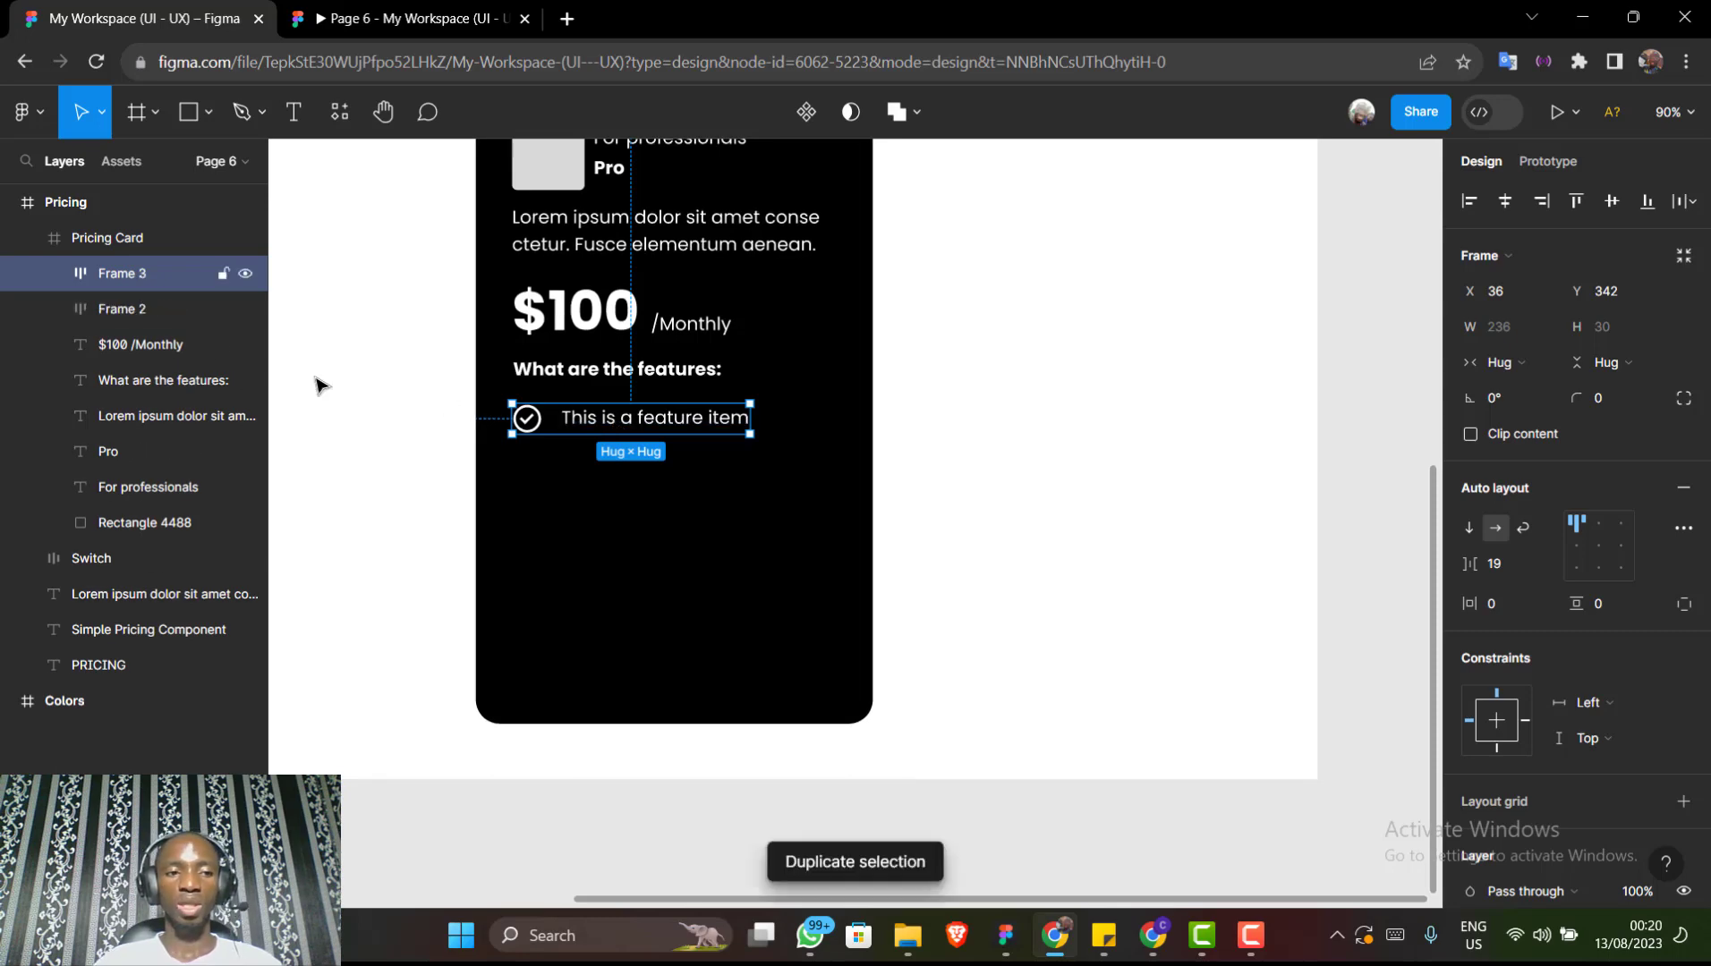
# Stack the two feature rows in a vertical auto layout with an item spacing of 15
pyautogui.keyDown('shift'); pyautogui.click(148, 314); pyautogui.keyUp('shift')
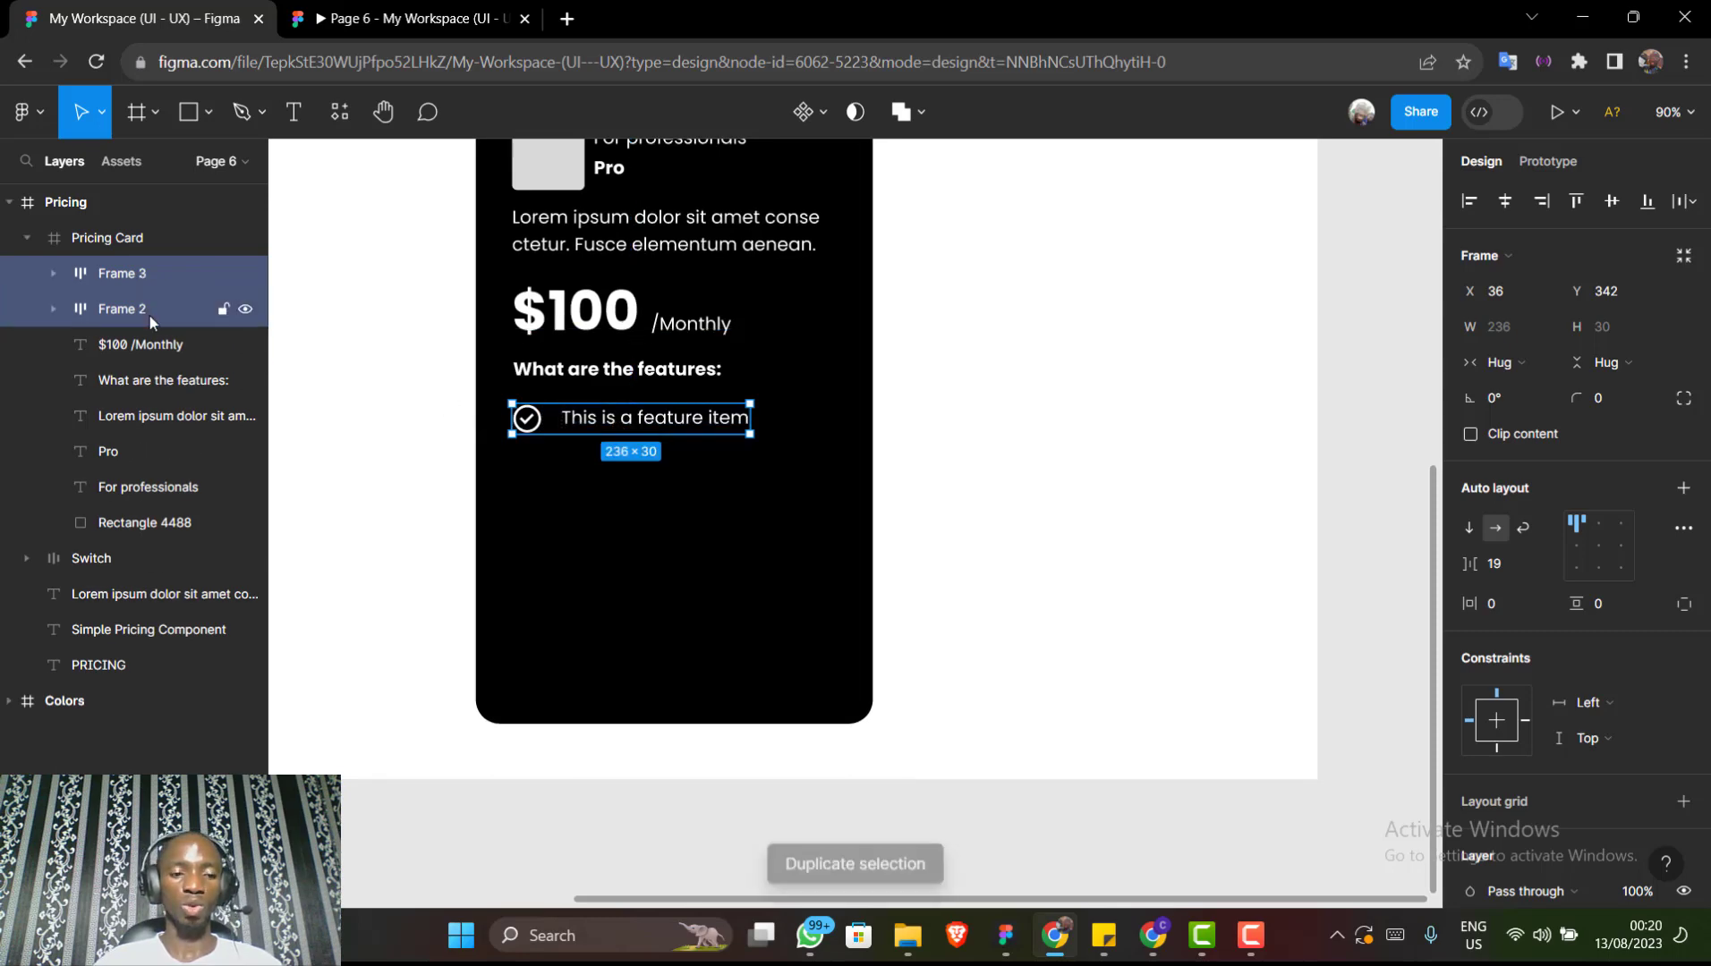
pyautogui.hotkey('shift', 'a')
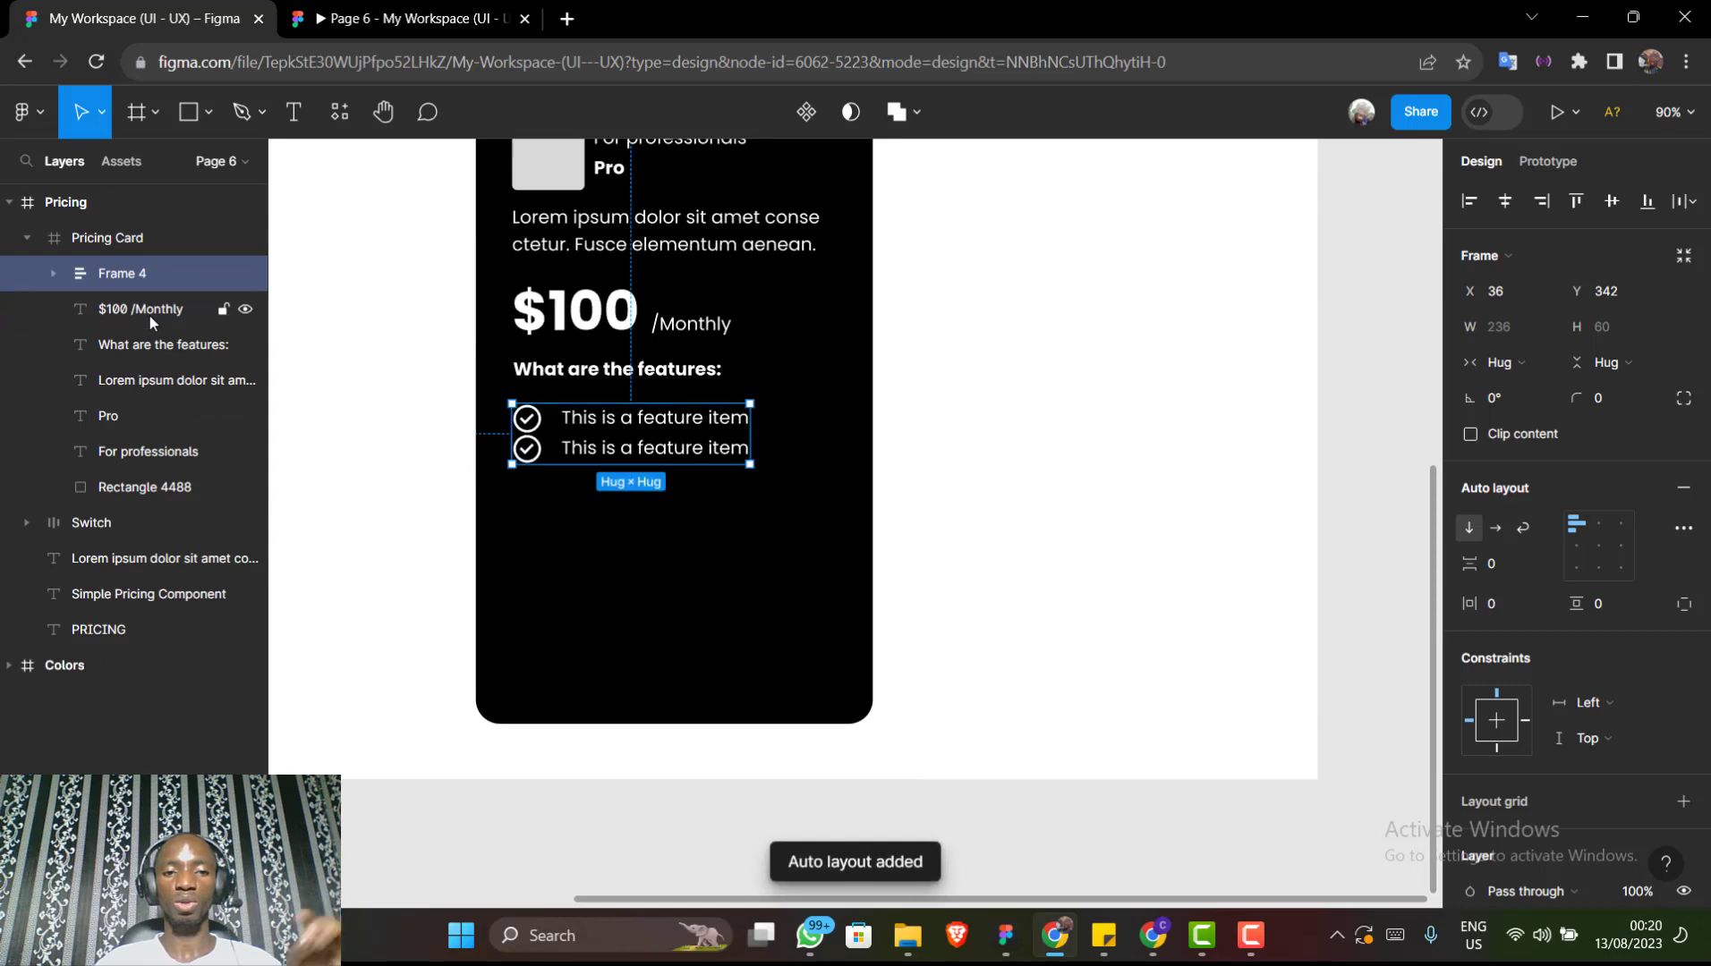
pyautogui.click(1498, 561)
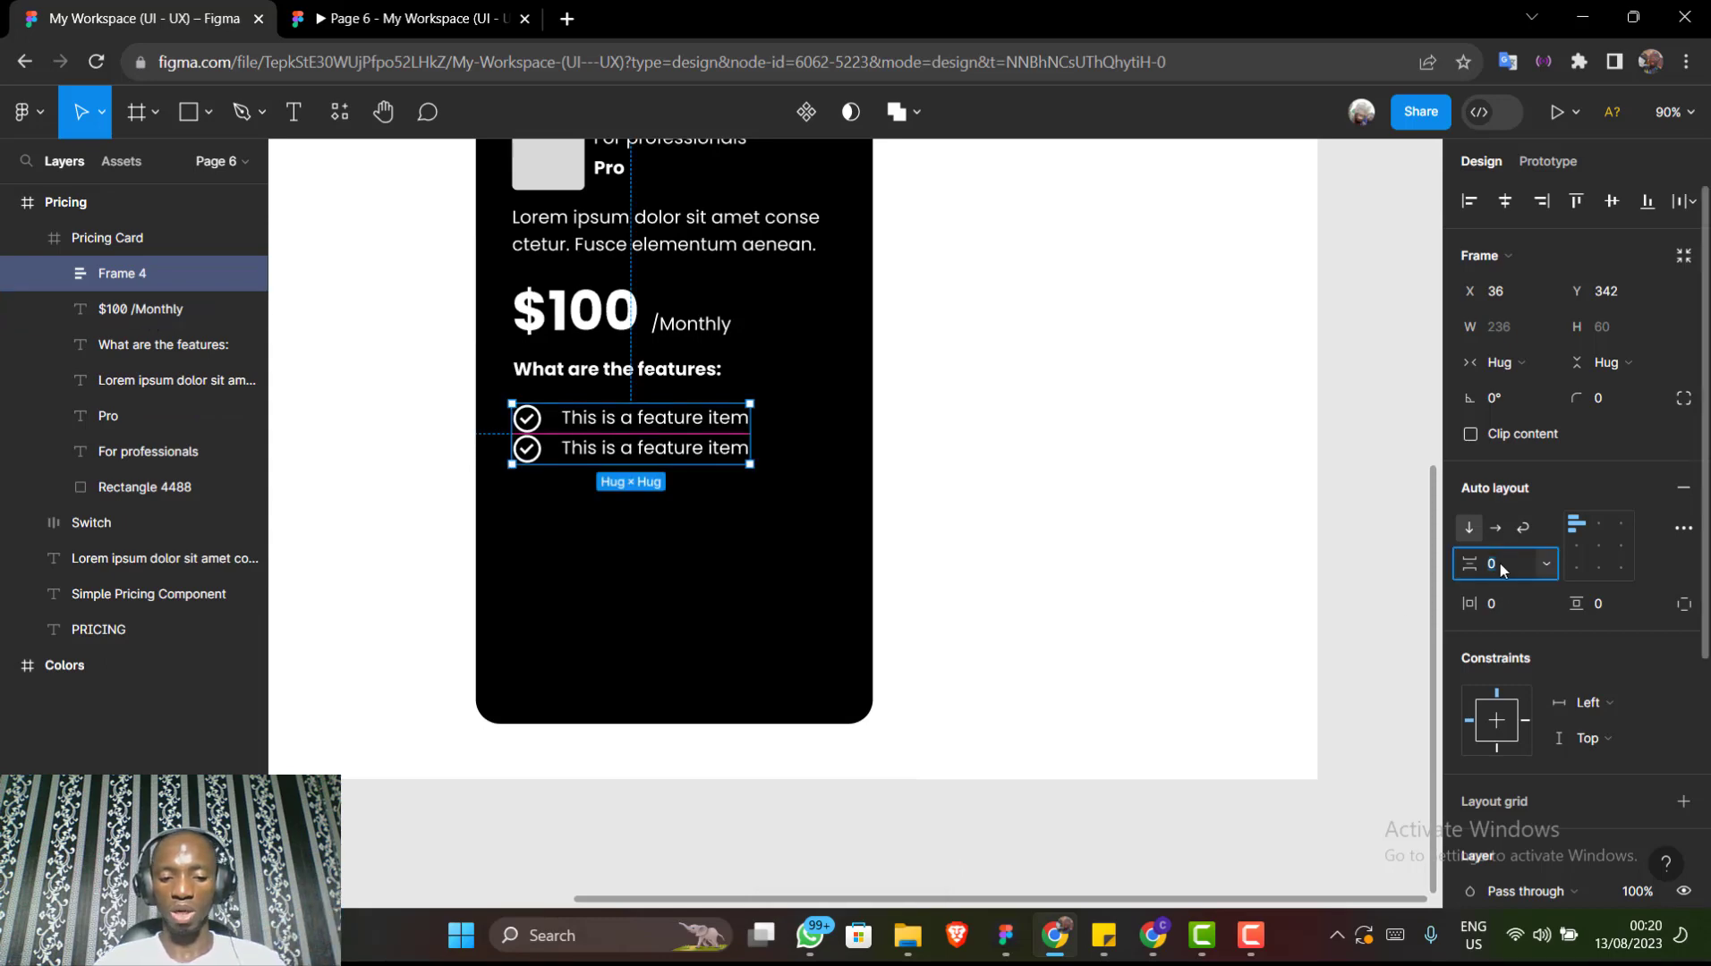
pyautogui.press('Return')
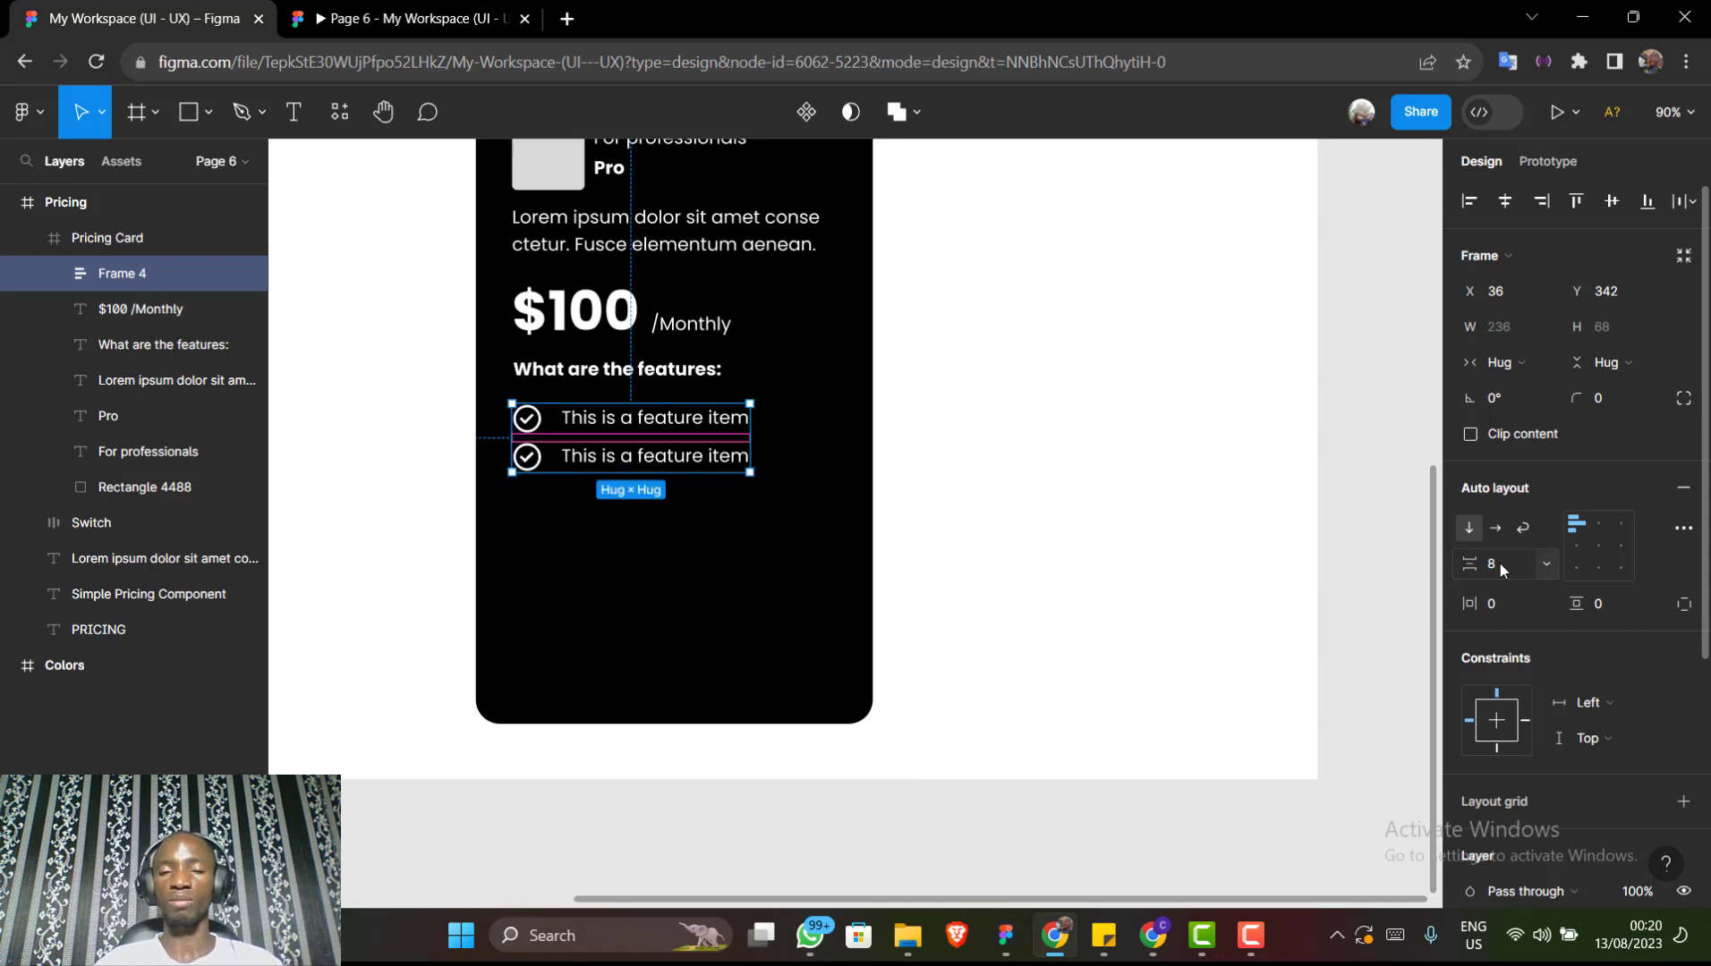
pyautogui.click(1498, 561)
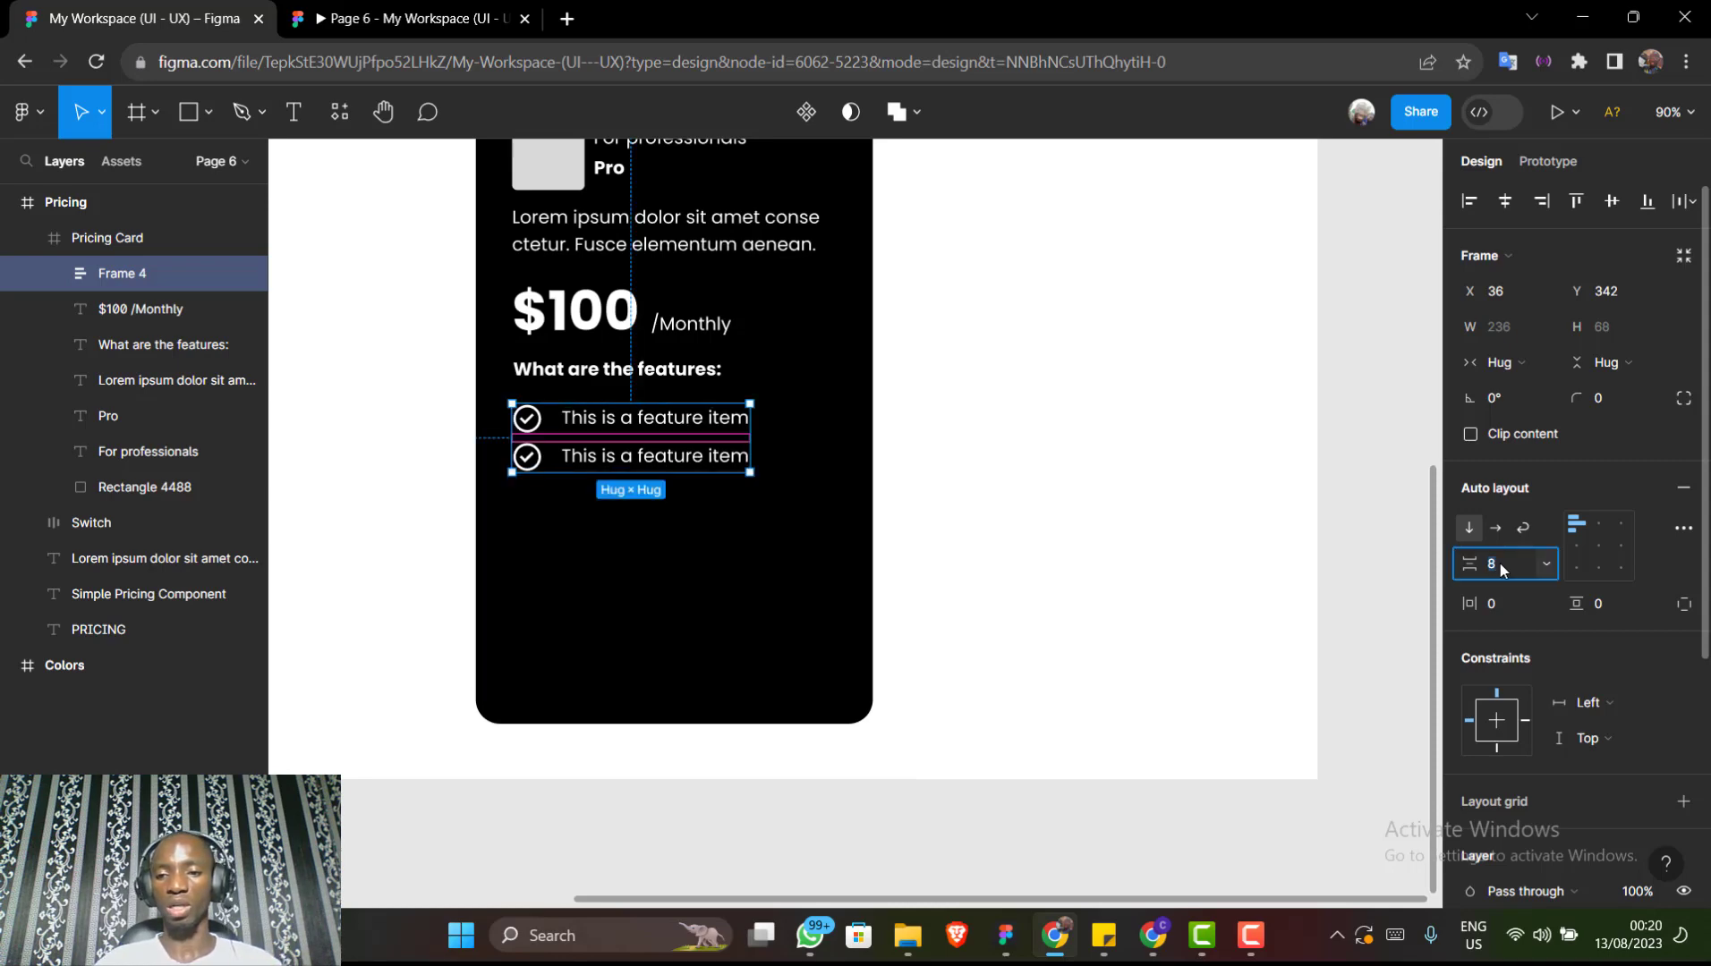
pyautogui.write('15')
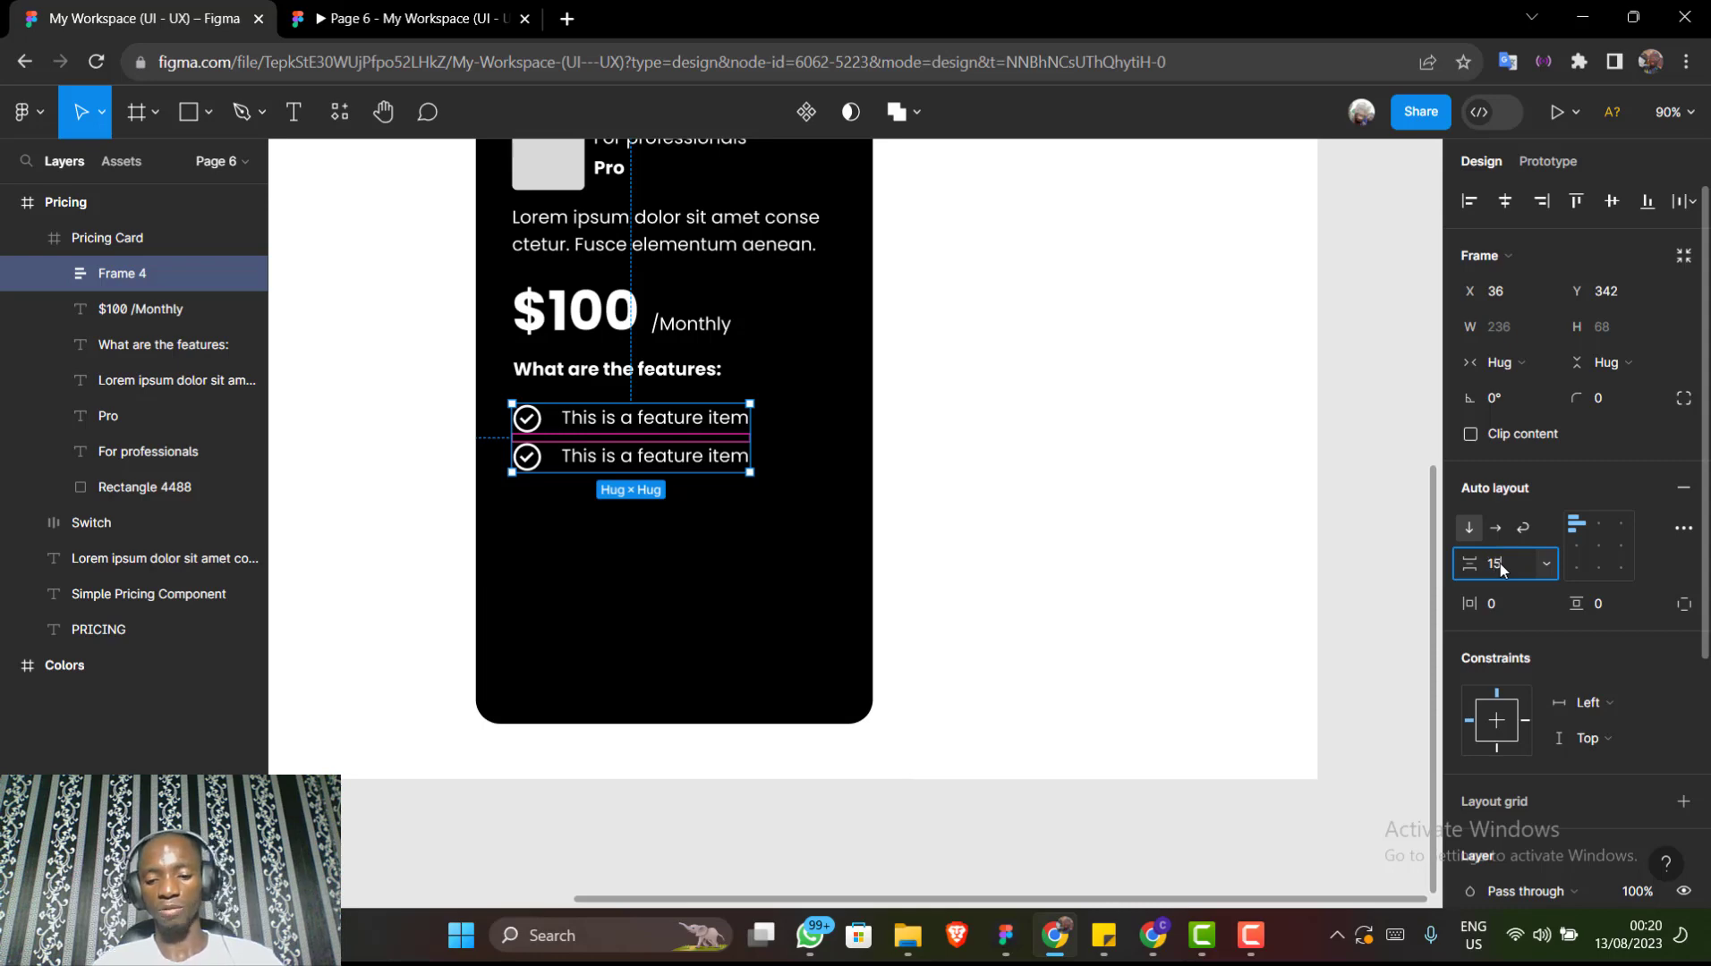
pyautogui.press('Return')
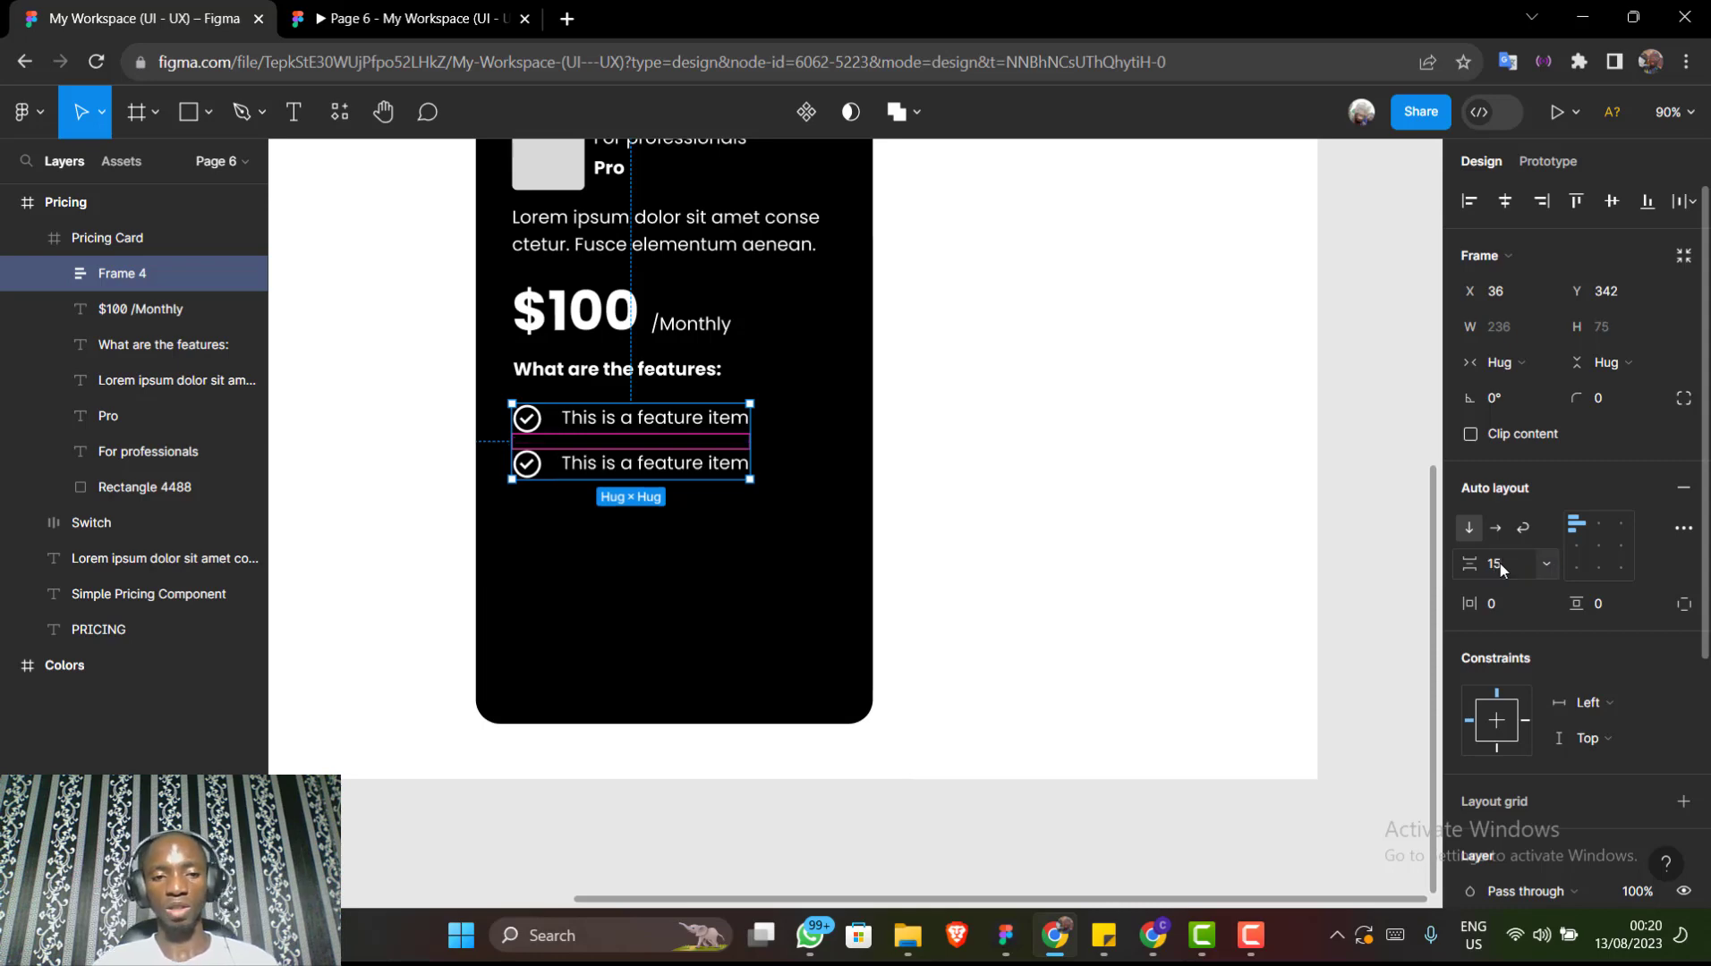
# Duplicate the second feature row twice inside the vertical list to make four feature items
pyautogui.doubleClick(658, 466)
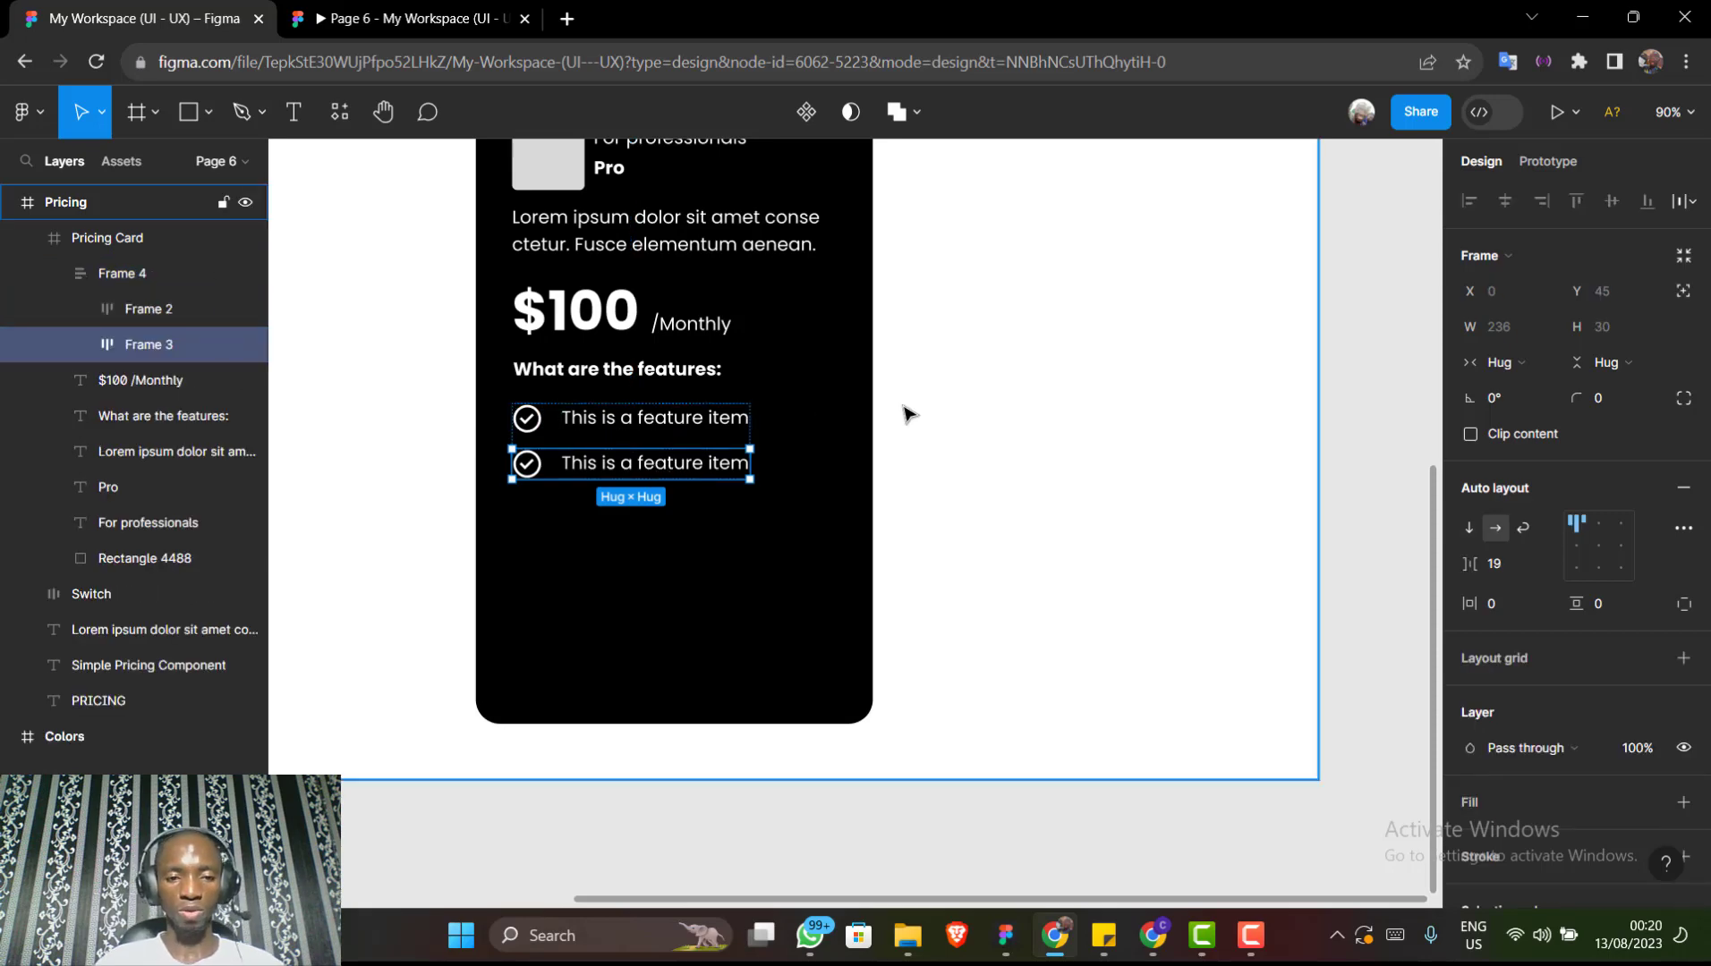
pyautogui.hotkey('ctrl', 'd')
pyautogui.hotkey('ctrl', 'd')
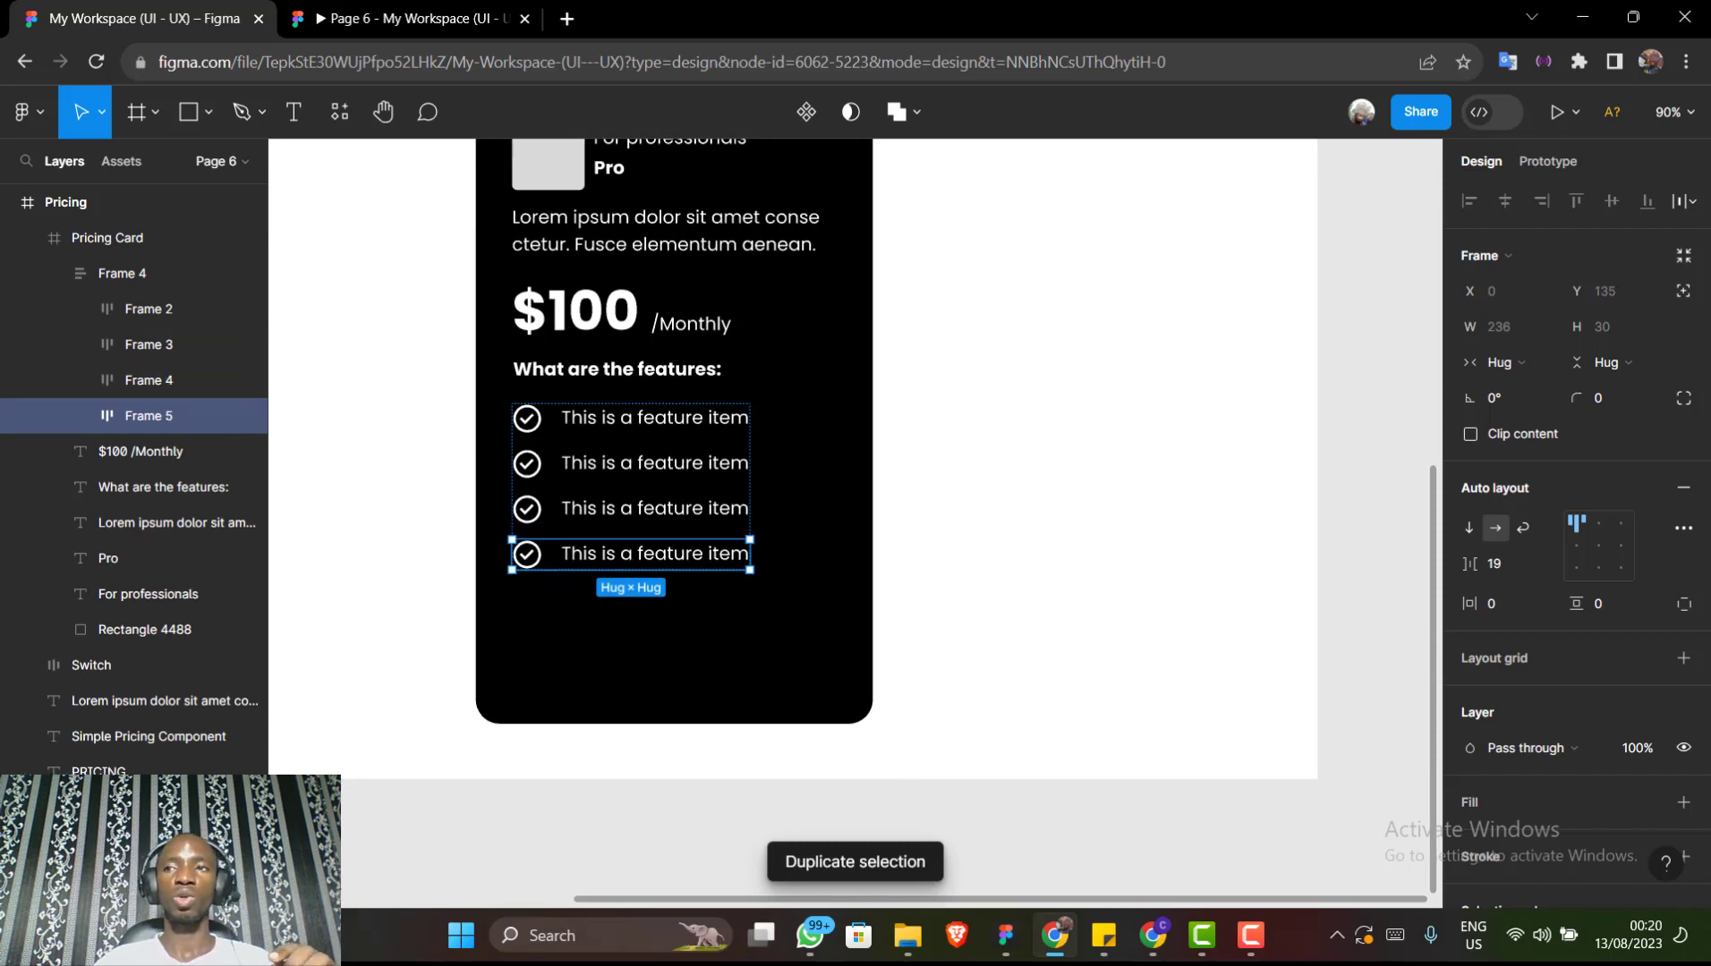
pyautogui.hotkey('alt', 'Tab')
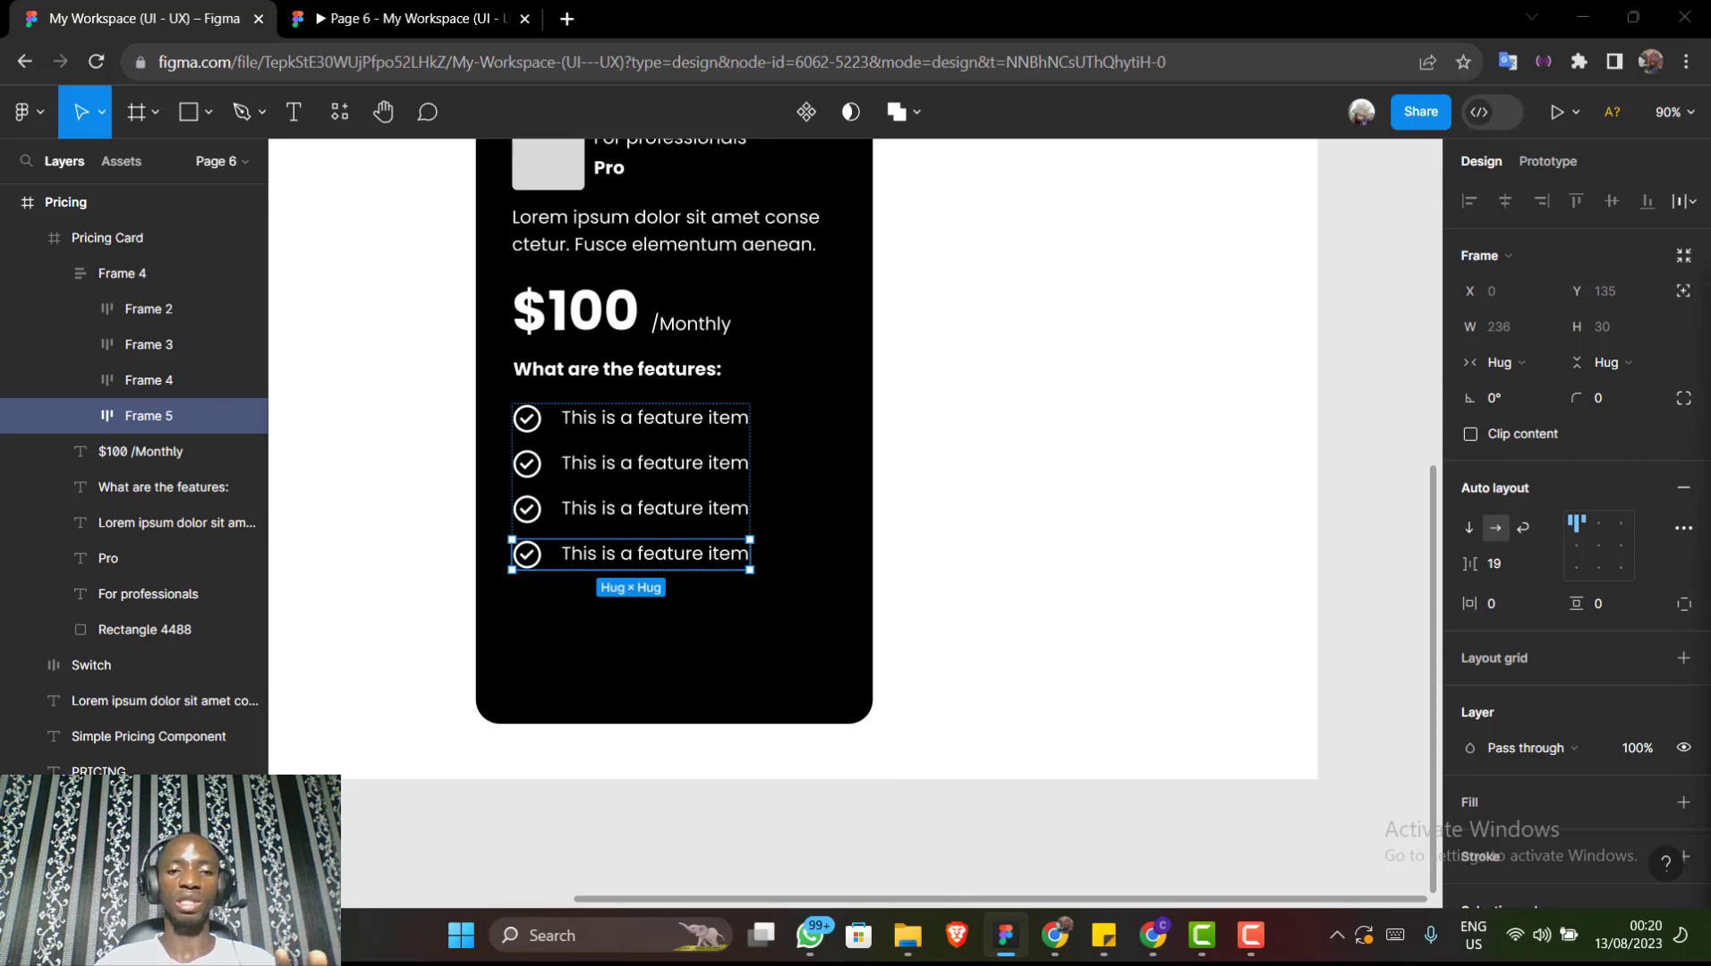
pyautogui.hotkey('alt', 'Tab')
# Draw a button frame of about 280 × 68 inside the pricing card, below the feature list
pyautogui.click(614, 694)
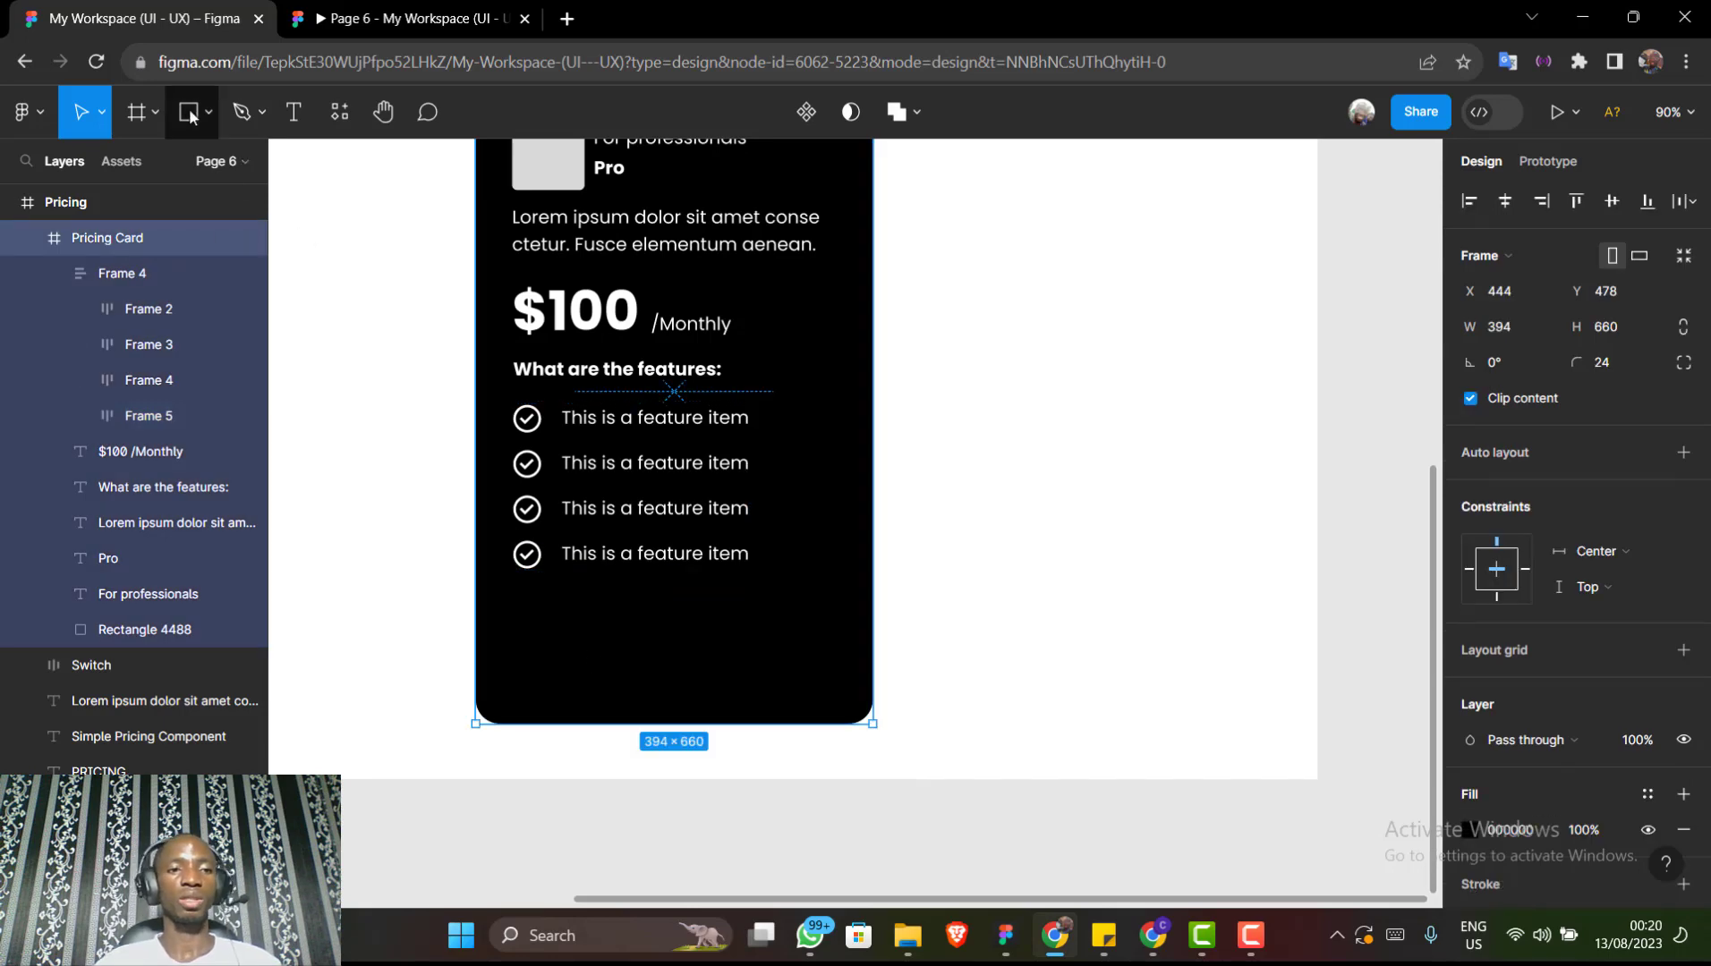
pyautogui.click(154, 114)
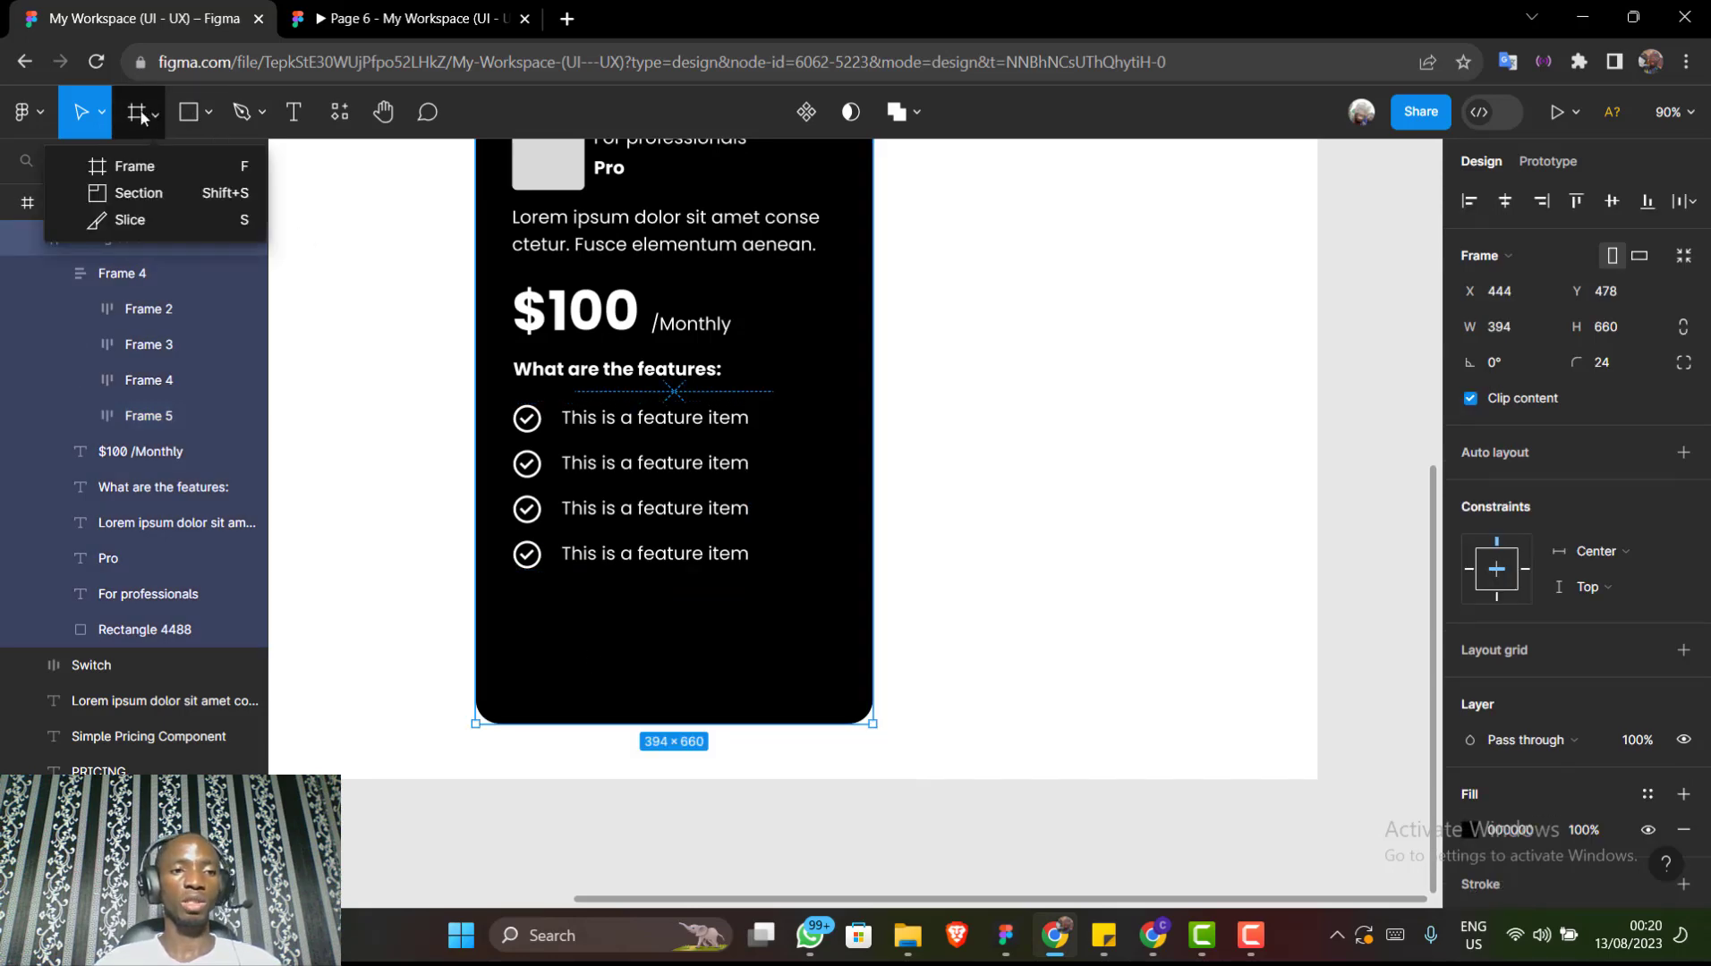
pyautogui.click(121, 173)
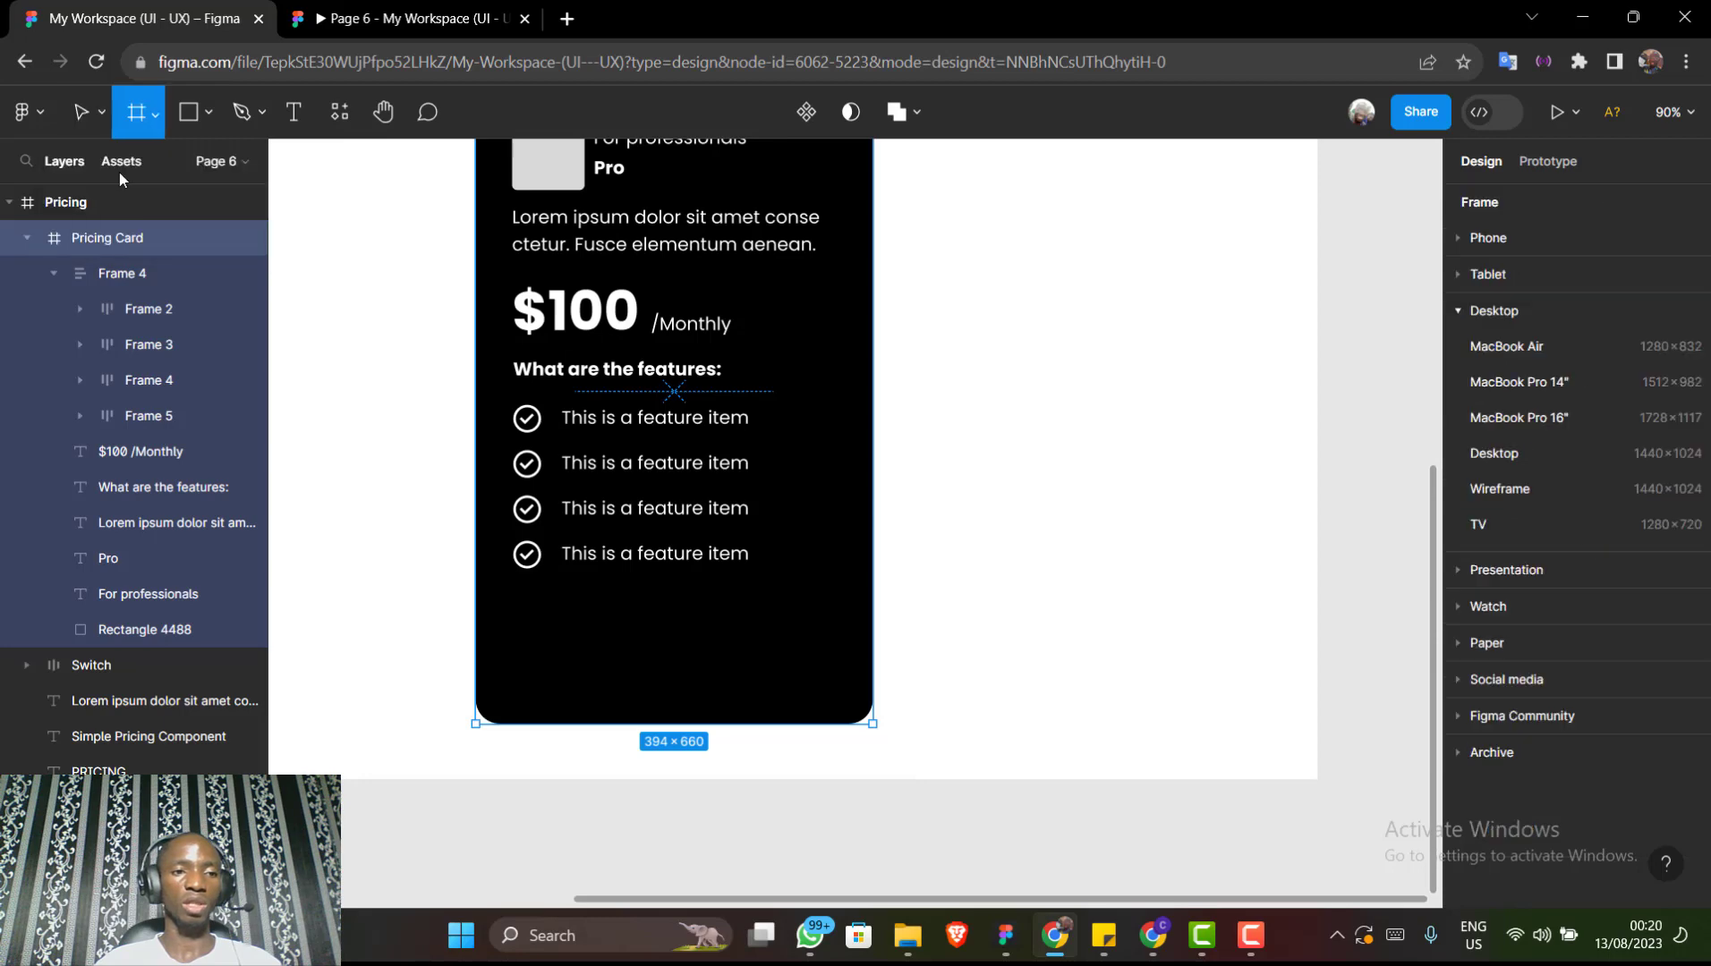
pyautogui.moveTo(527, 610)
pyautogui.mouseDown()
pyautogui.moveTo(595, 681)
pyautogui.moveTo(811, 680)
pyautogui.mouseUp()
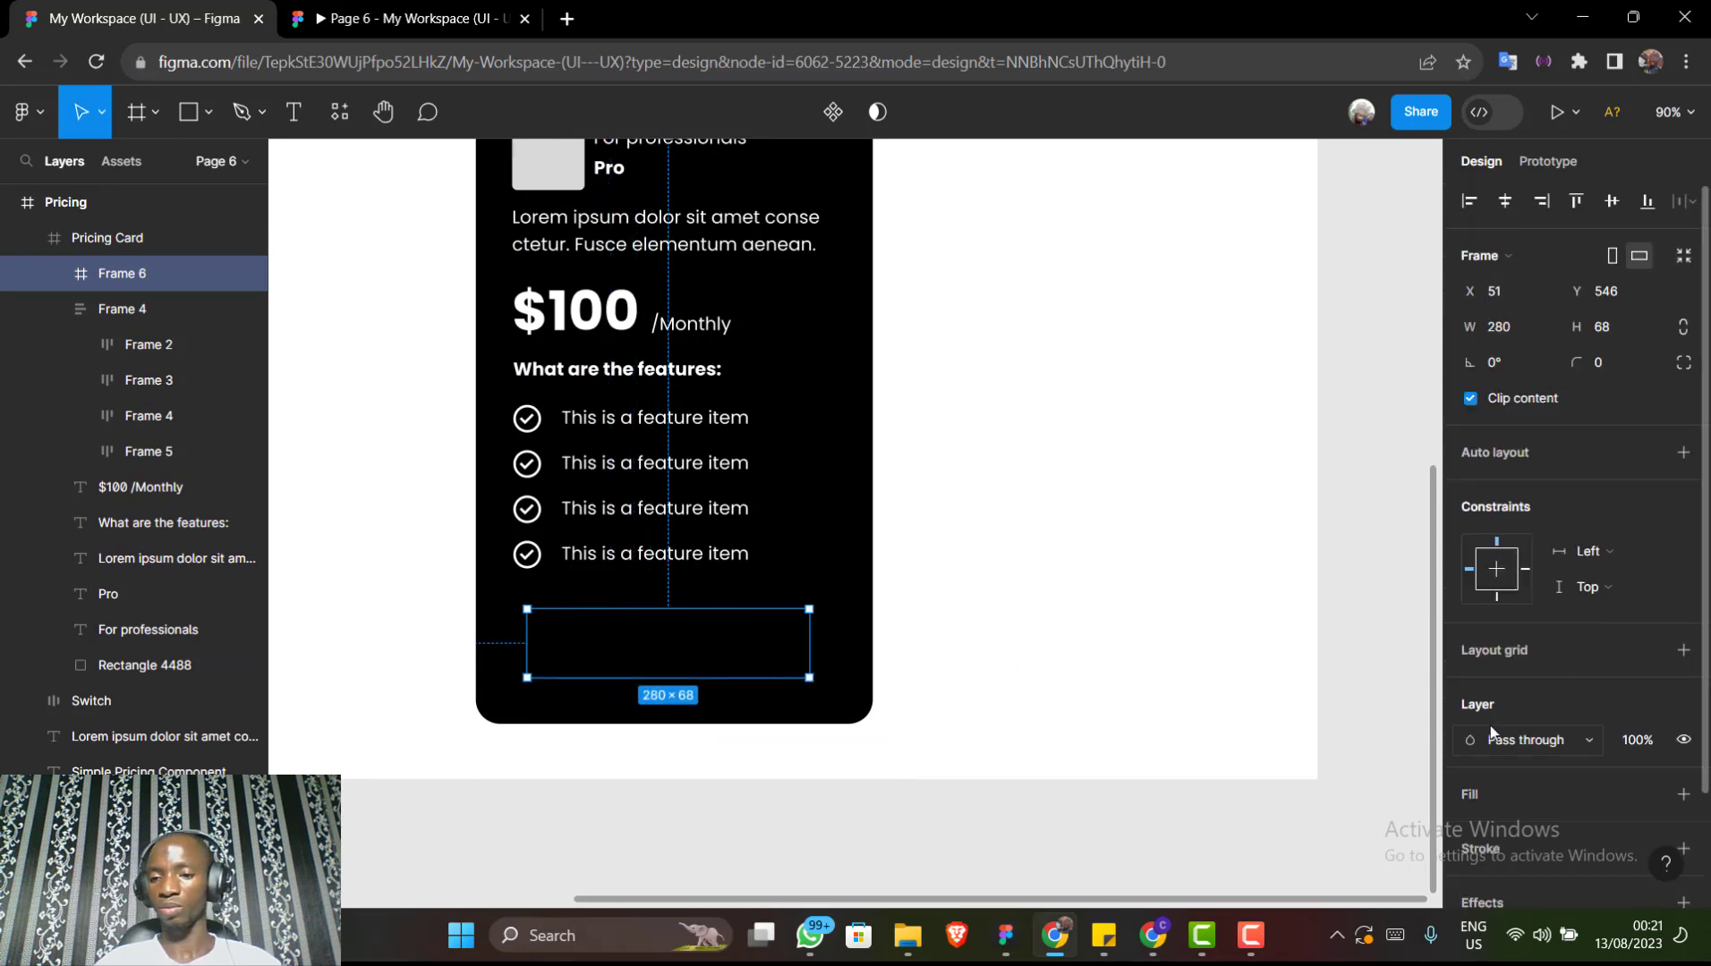
# Give the new button frame a white (FFFFFF) fill and a corner radius of 50
pyautogui.scroll(-2, 1489, 671)
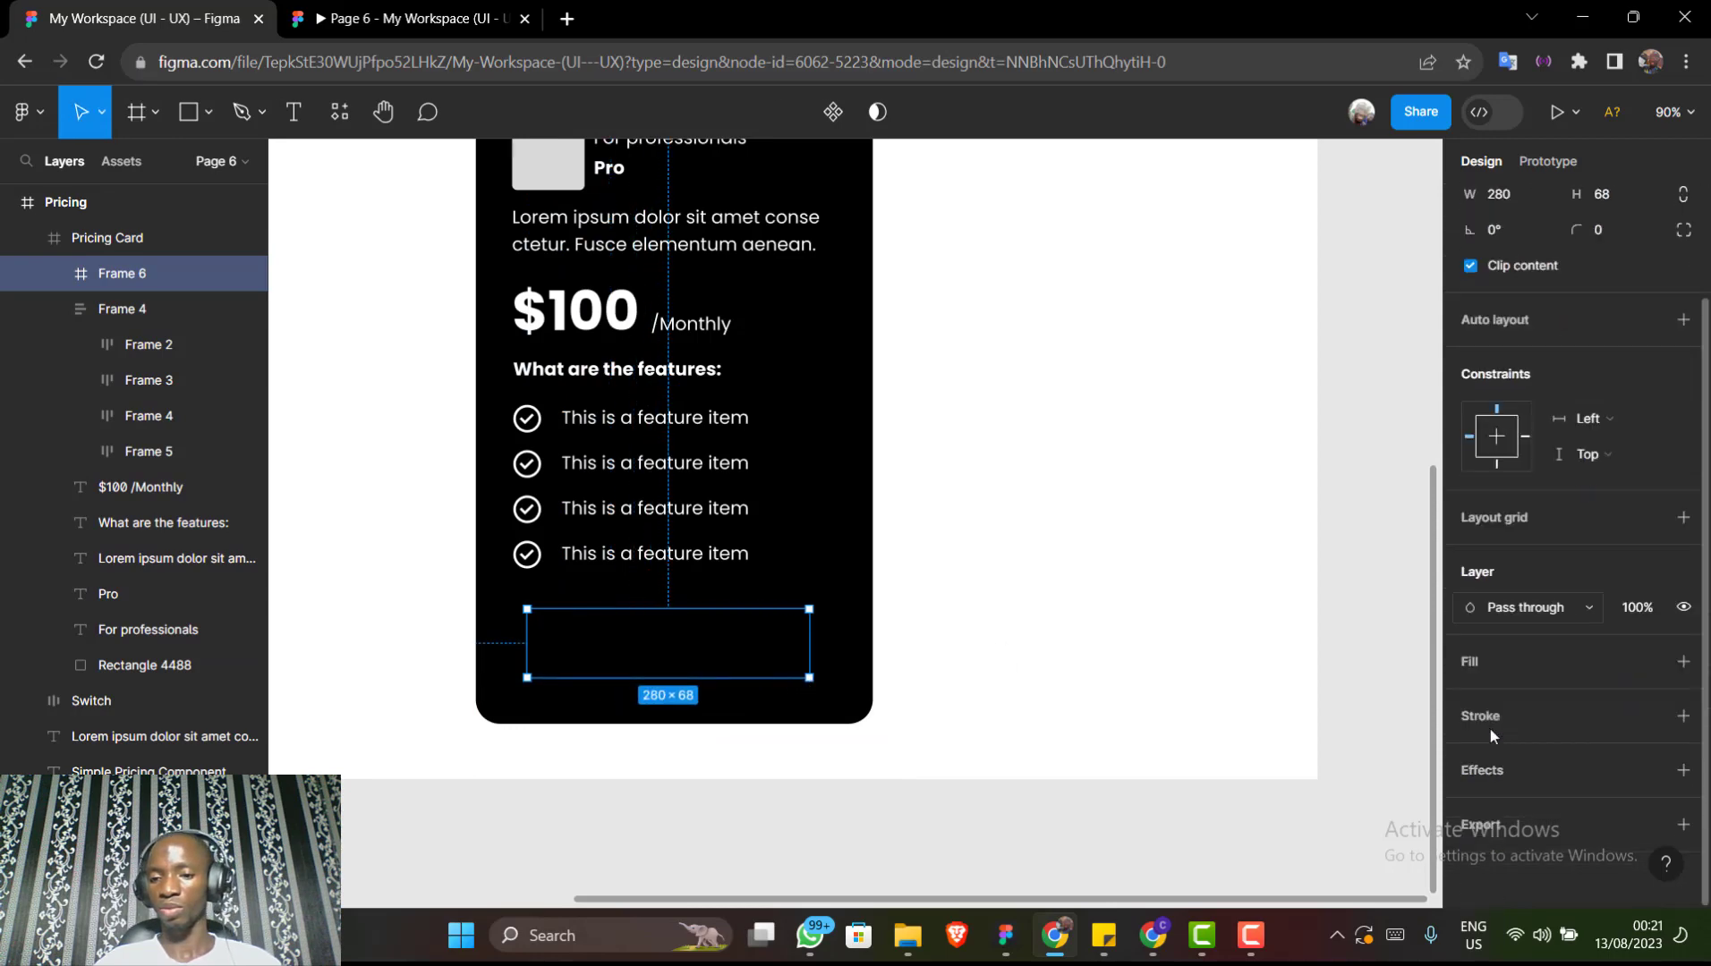
pyautogui.click(1682, 662)
pyautogui.click(1599, 230)
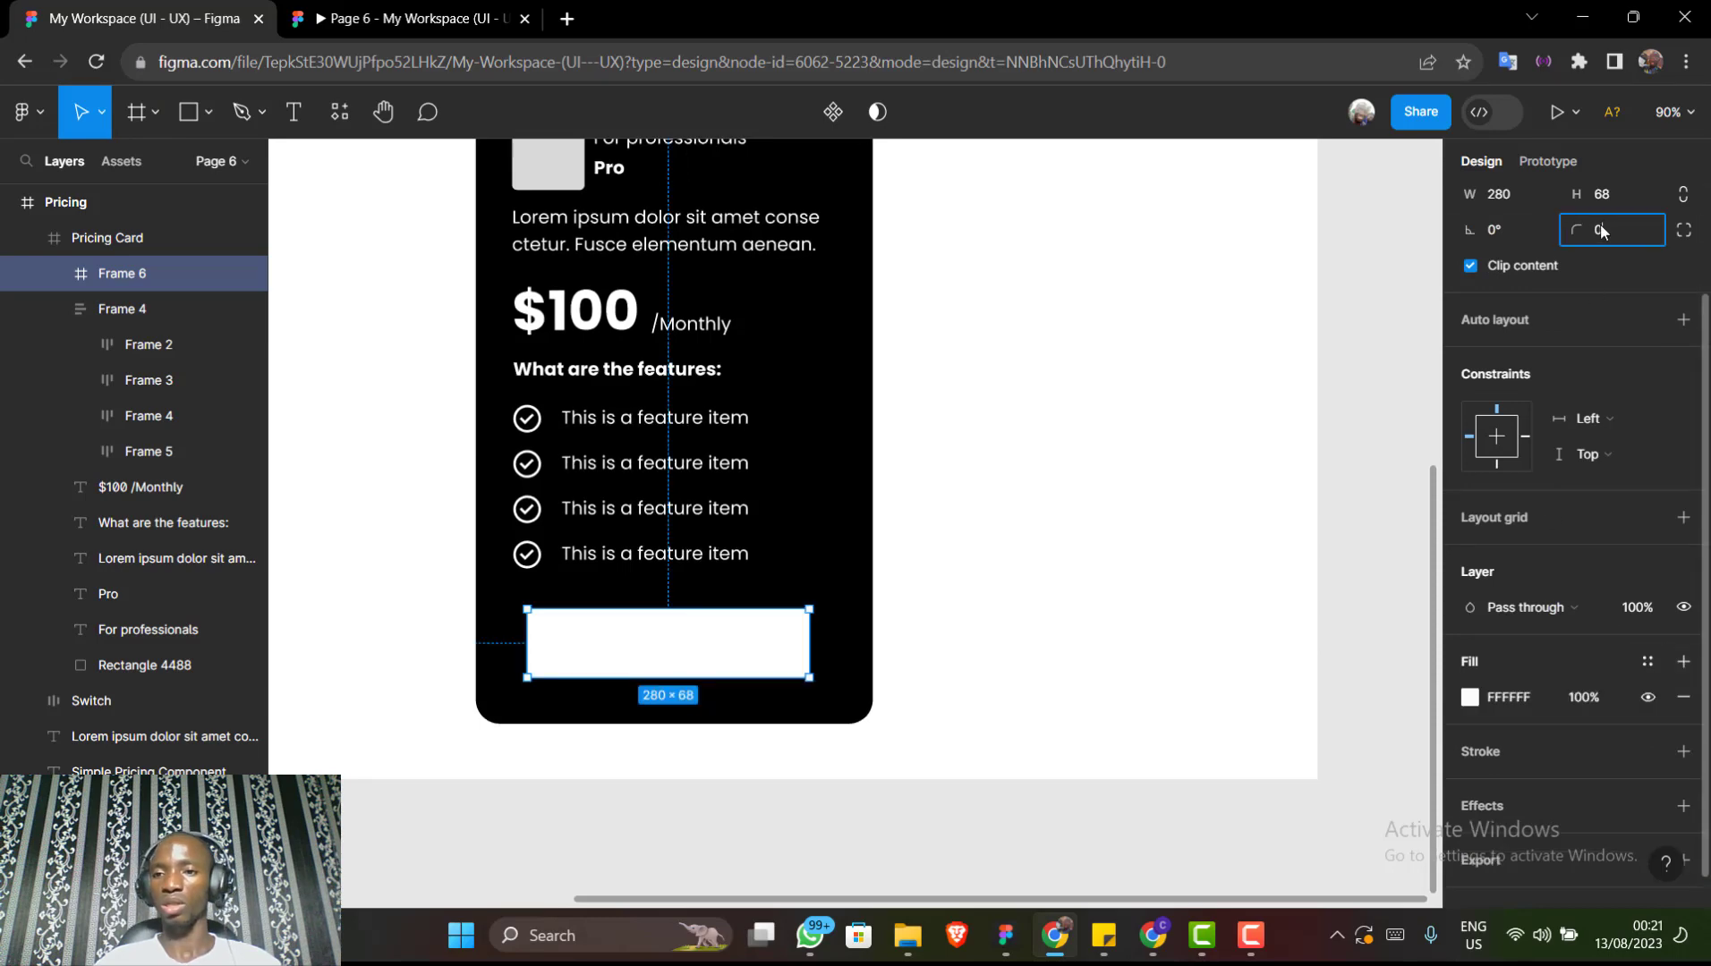
pyautogui.write('5')
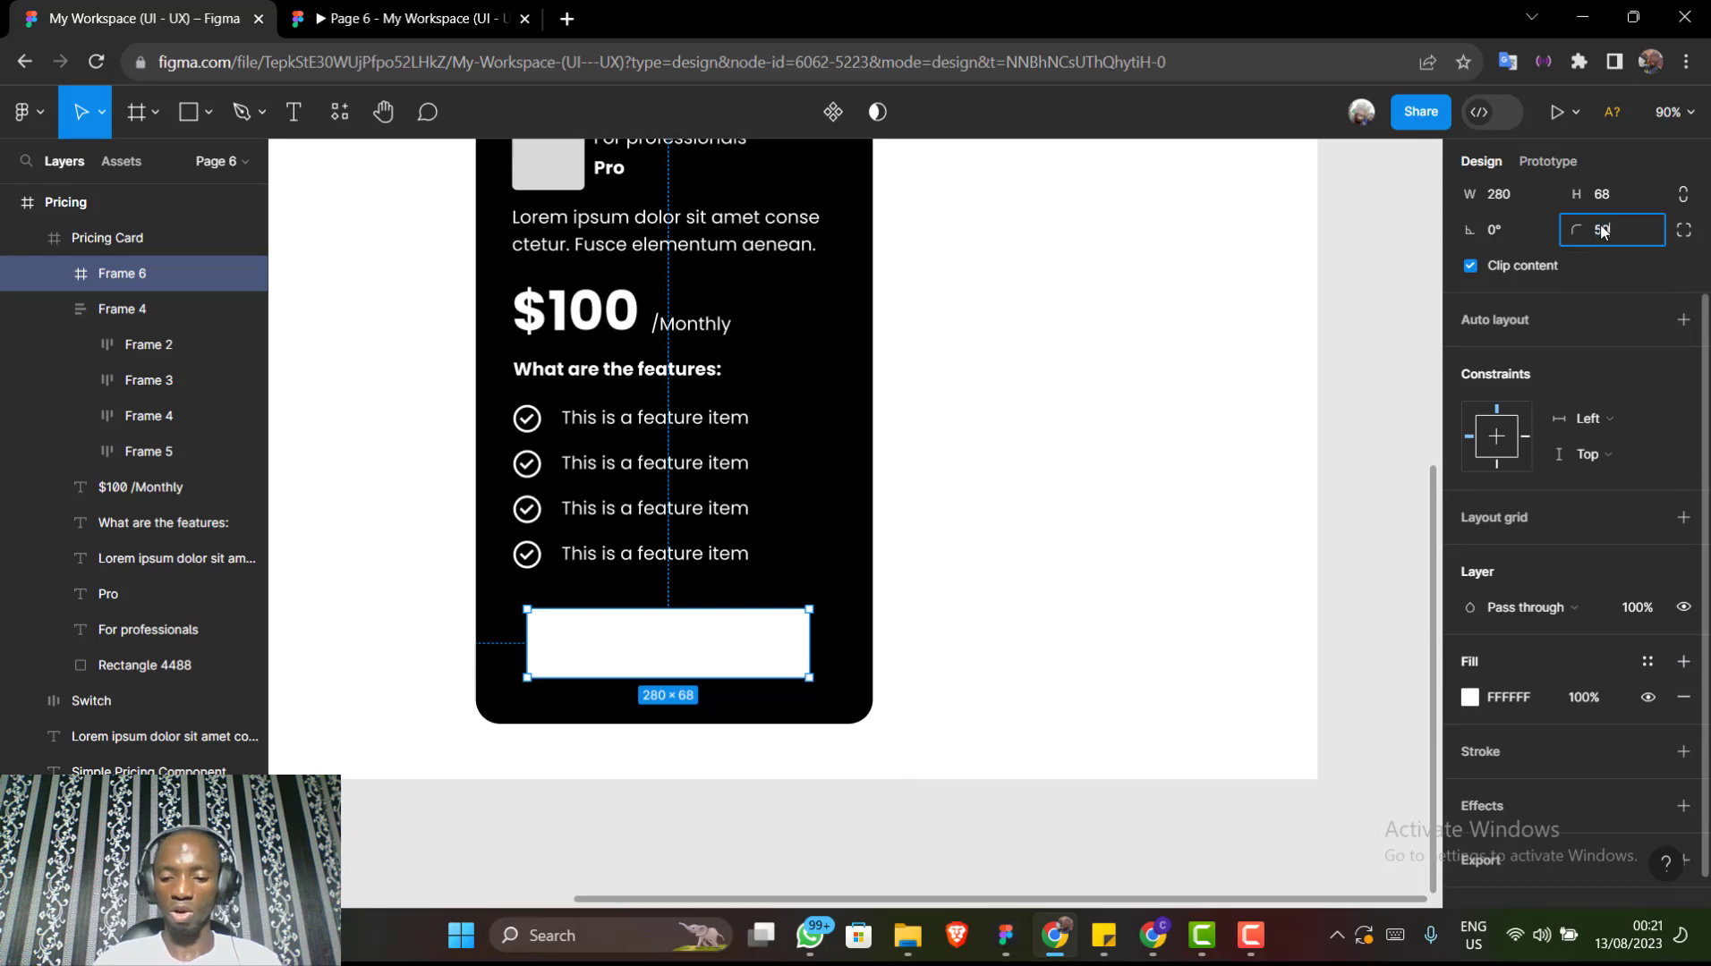
pyautogui.write('0')
pyautogui.press('Return')
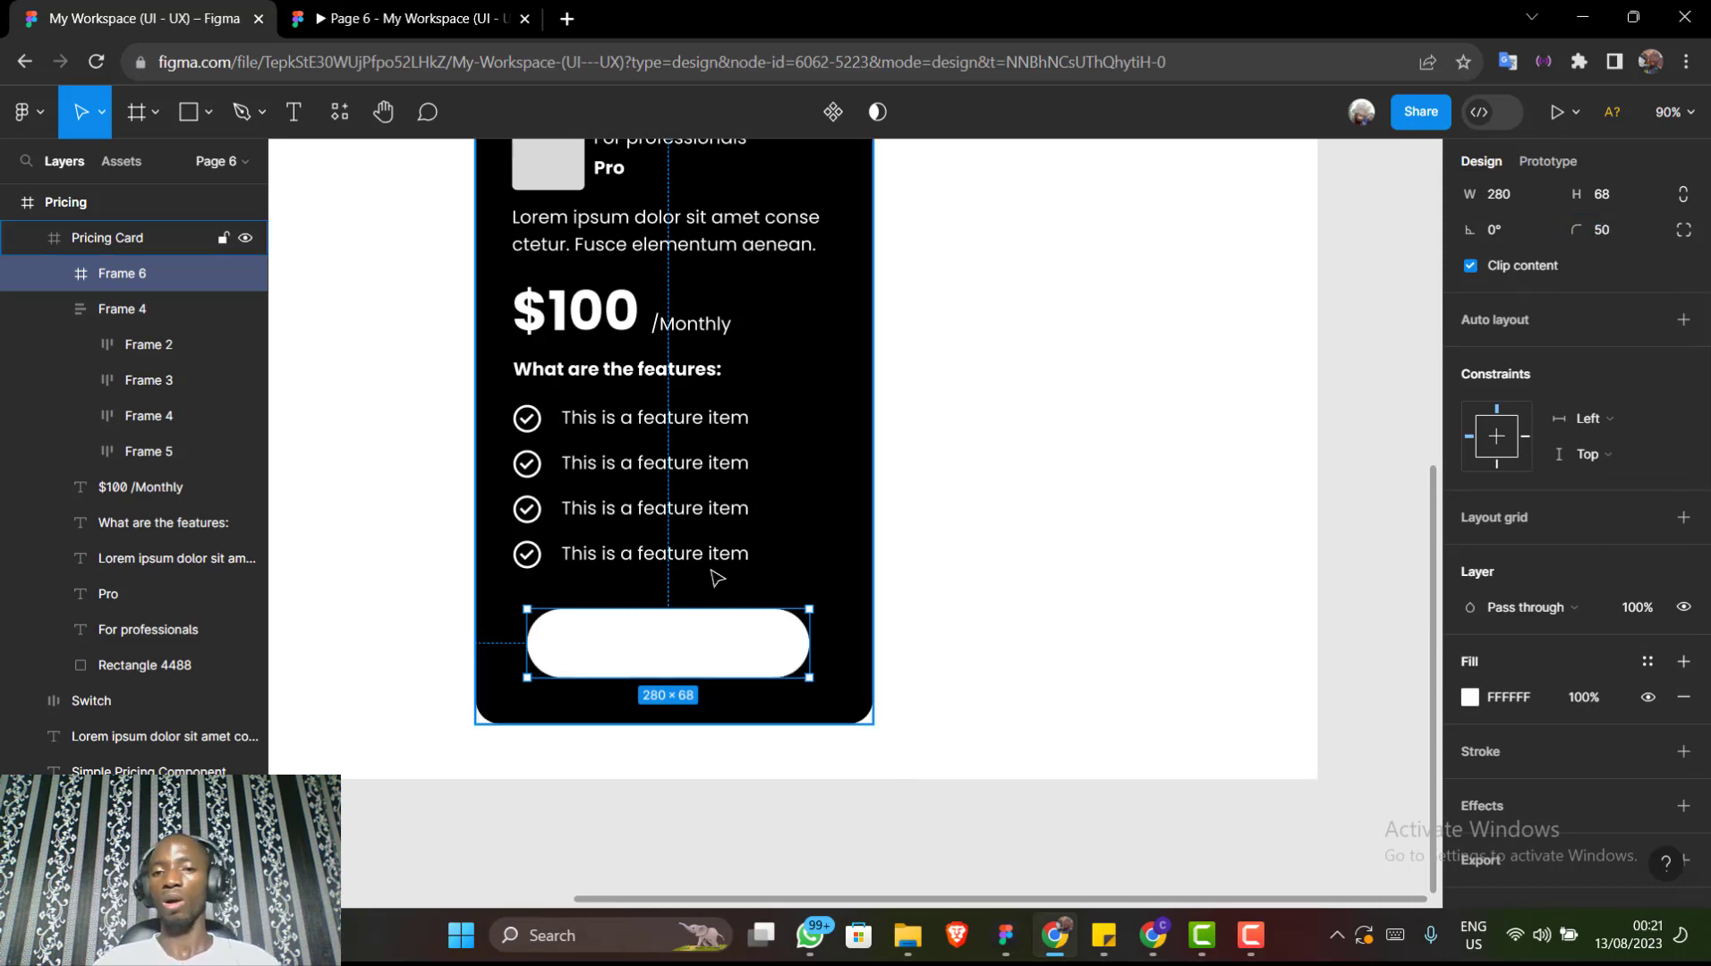
# Center the white button frame horizontally within the pricing card
pyautogui.scroll(1, 714, 599)
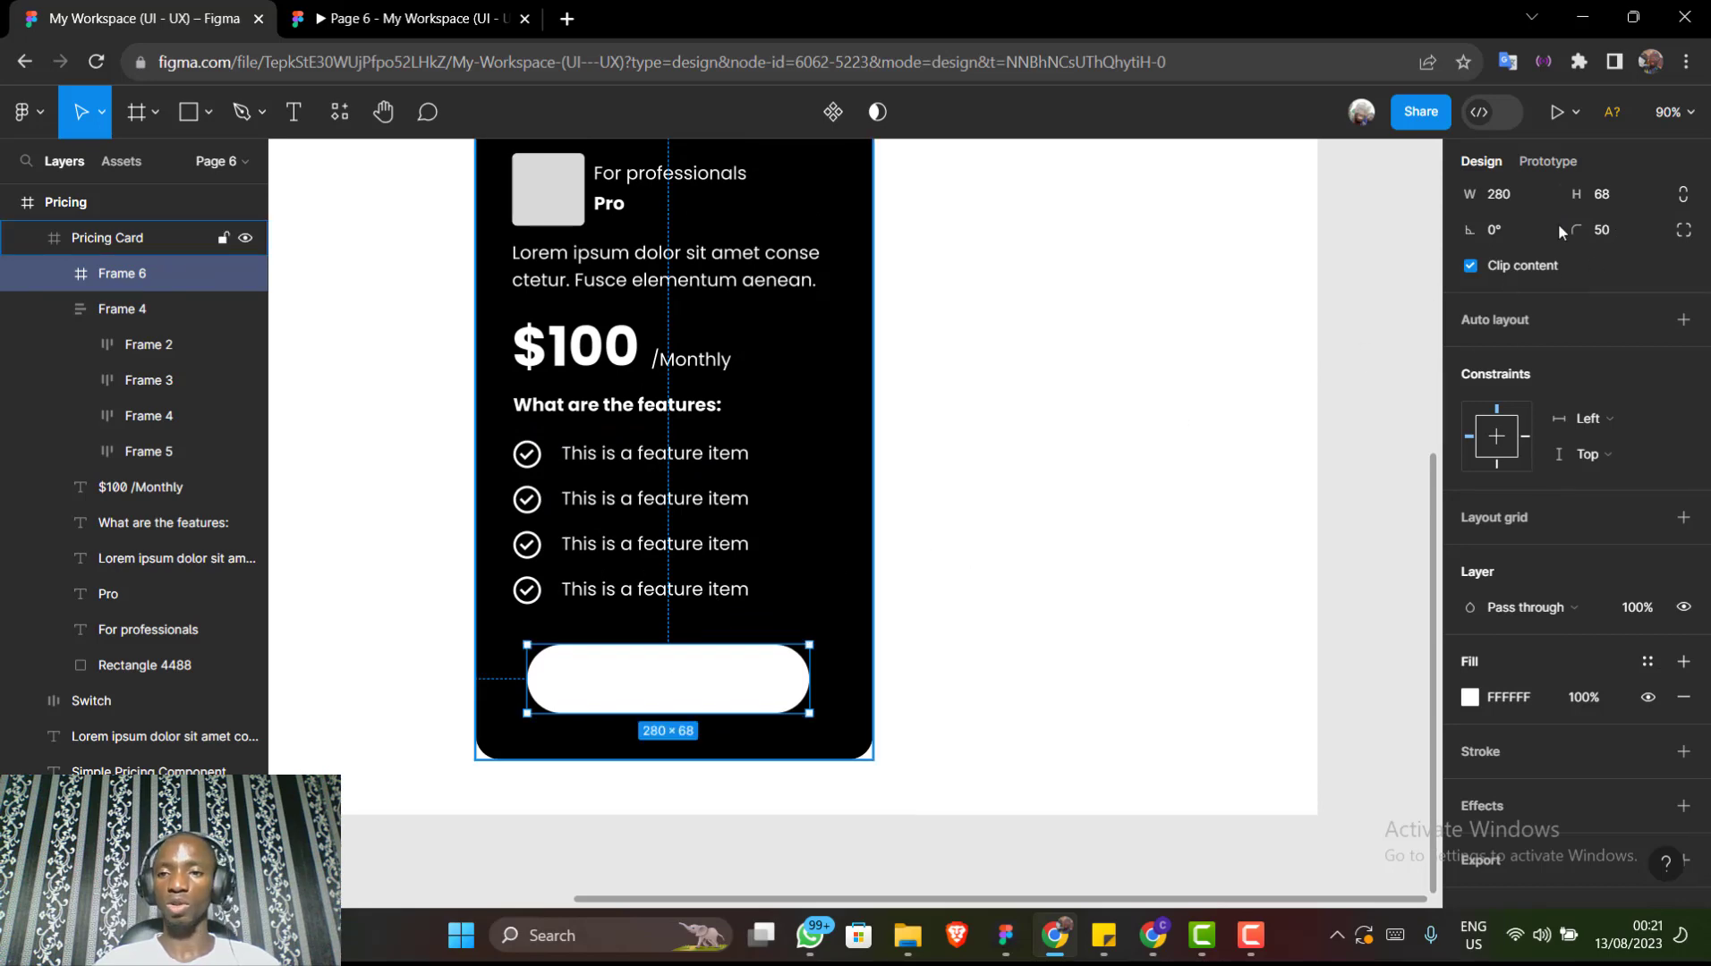
pyautogui.scroll(2, 1505, 232)
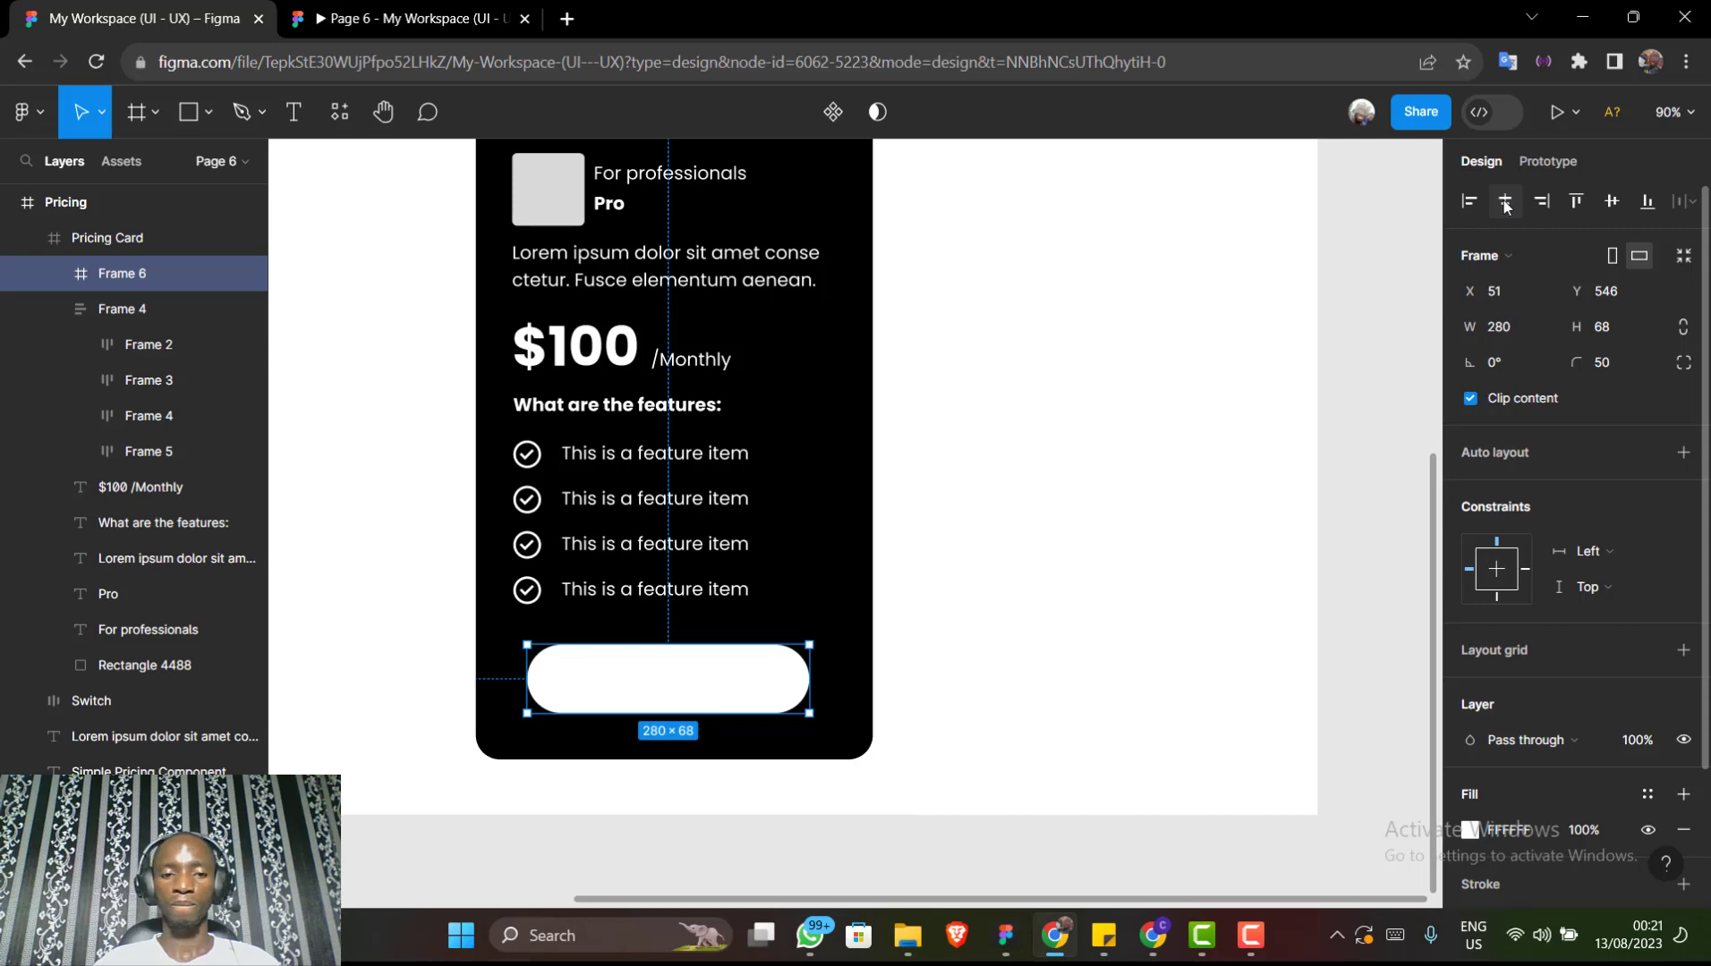
pyautogui.click(1506, 202)
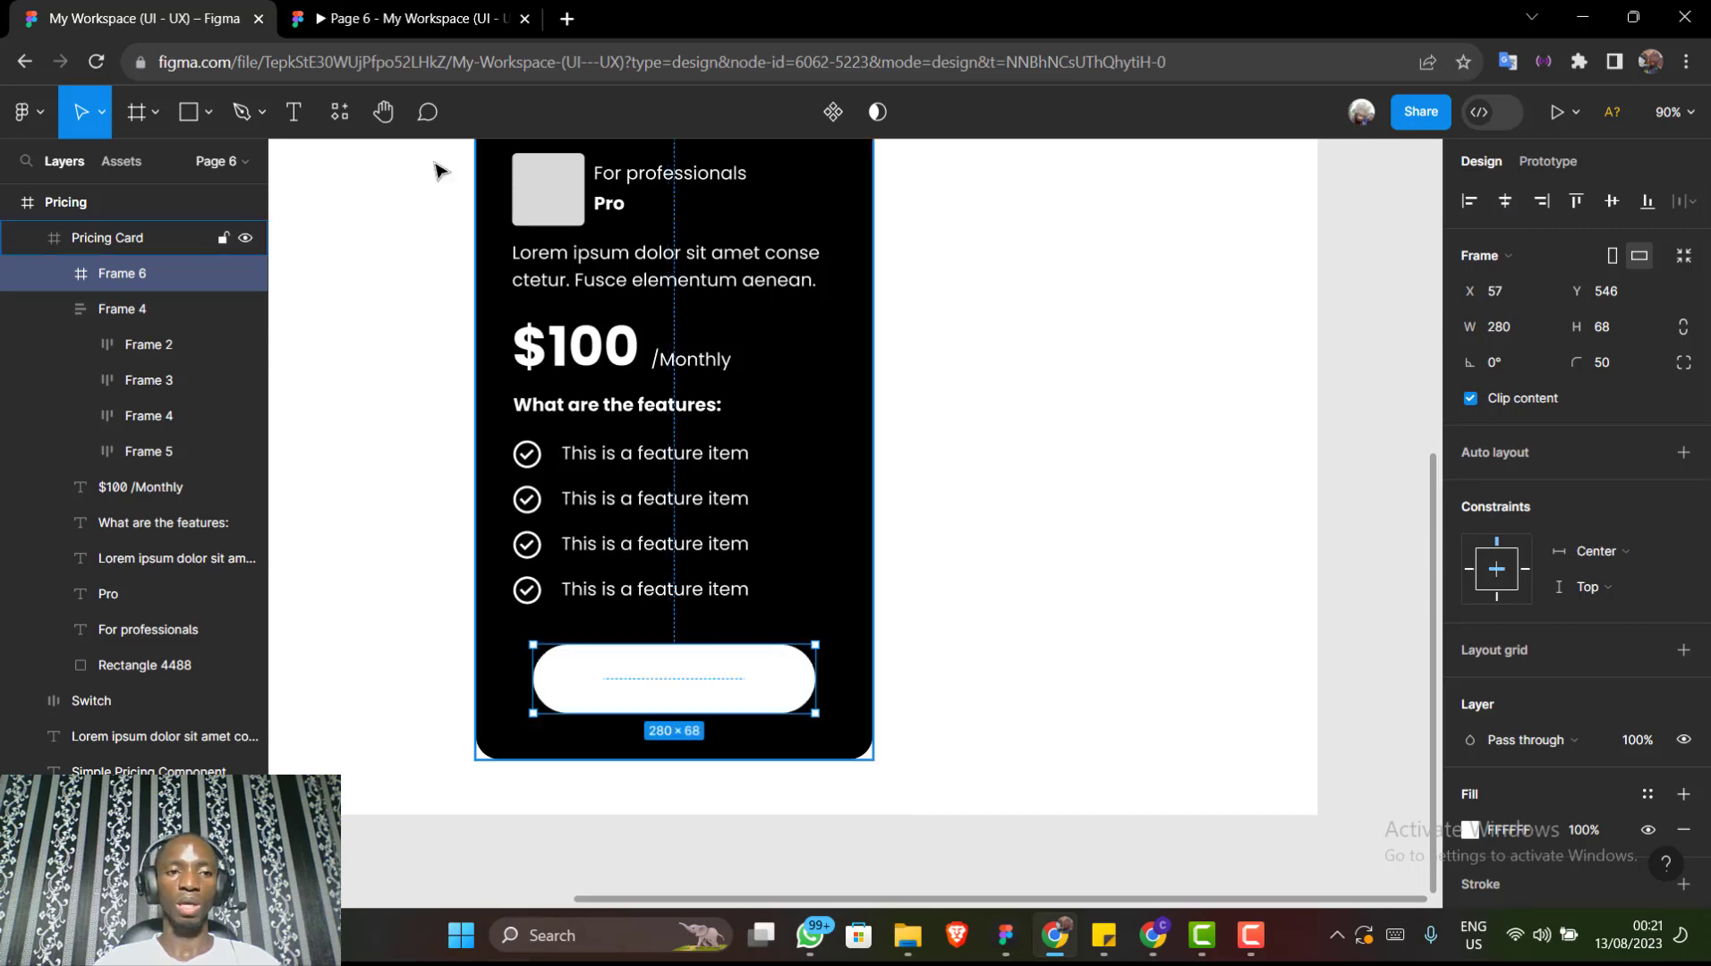
# Add the text "Choose Plan" inside the white button frame
pyautogui.click(298, 114)
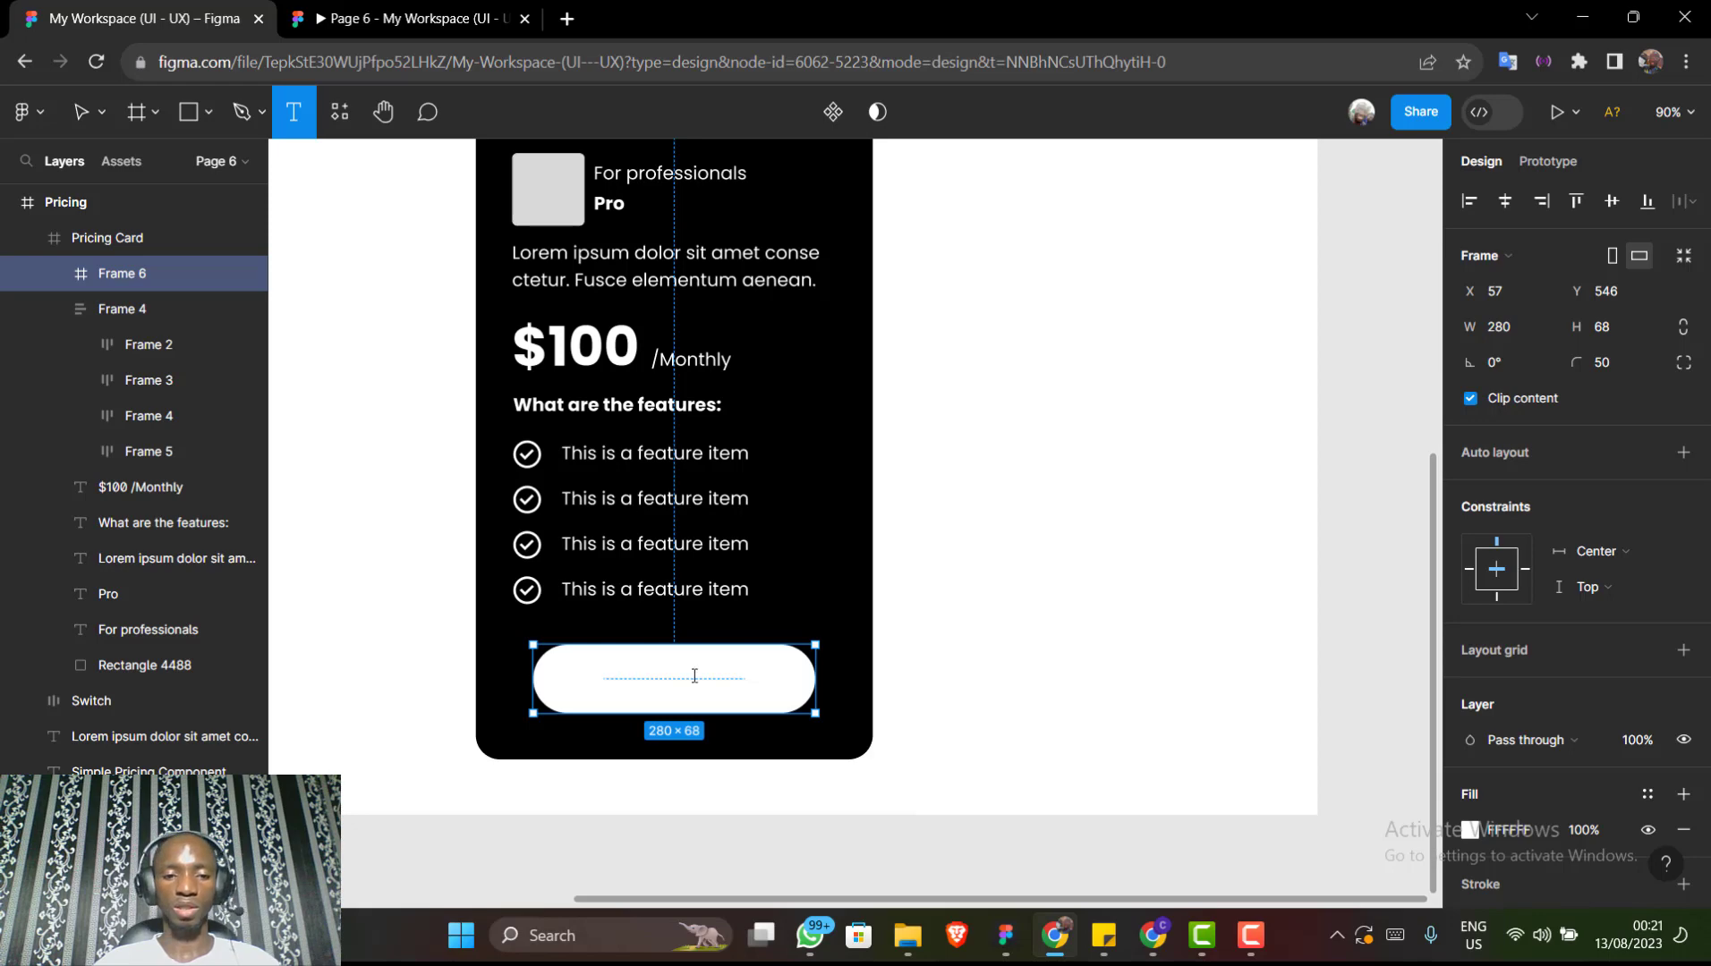
pyautogui.click(628, 668)
pyautogui.write('C')
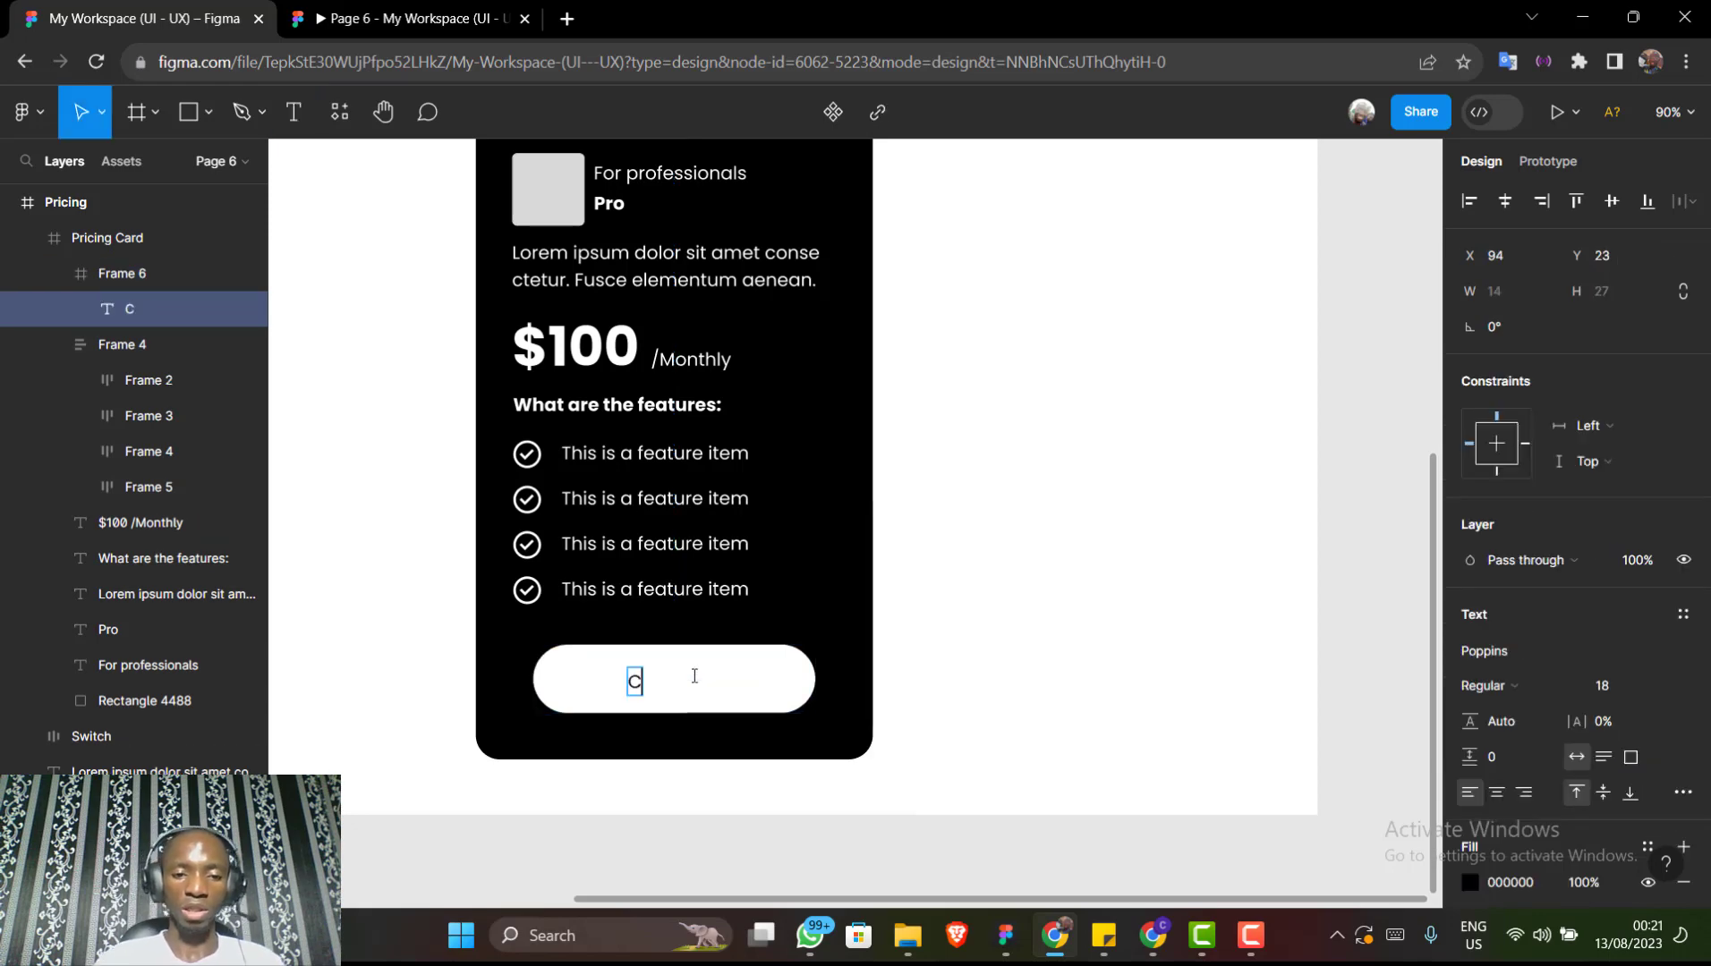
pyautogui.write('hoo')
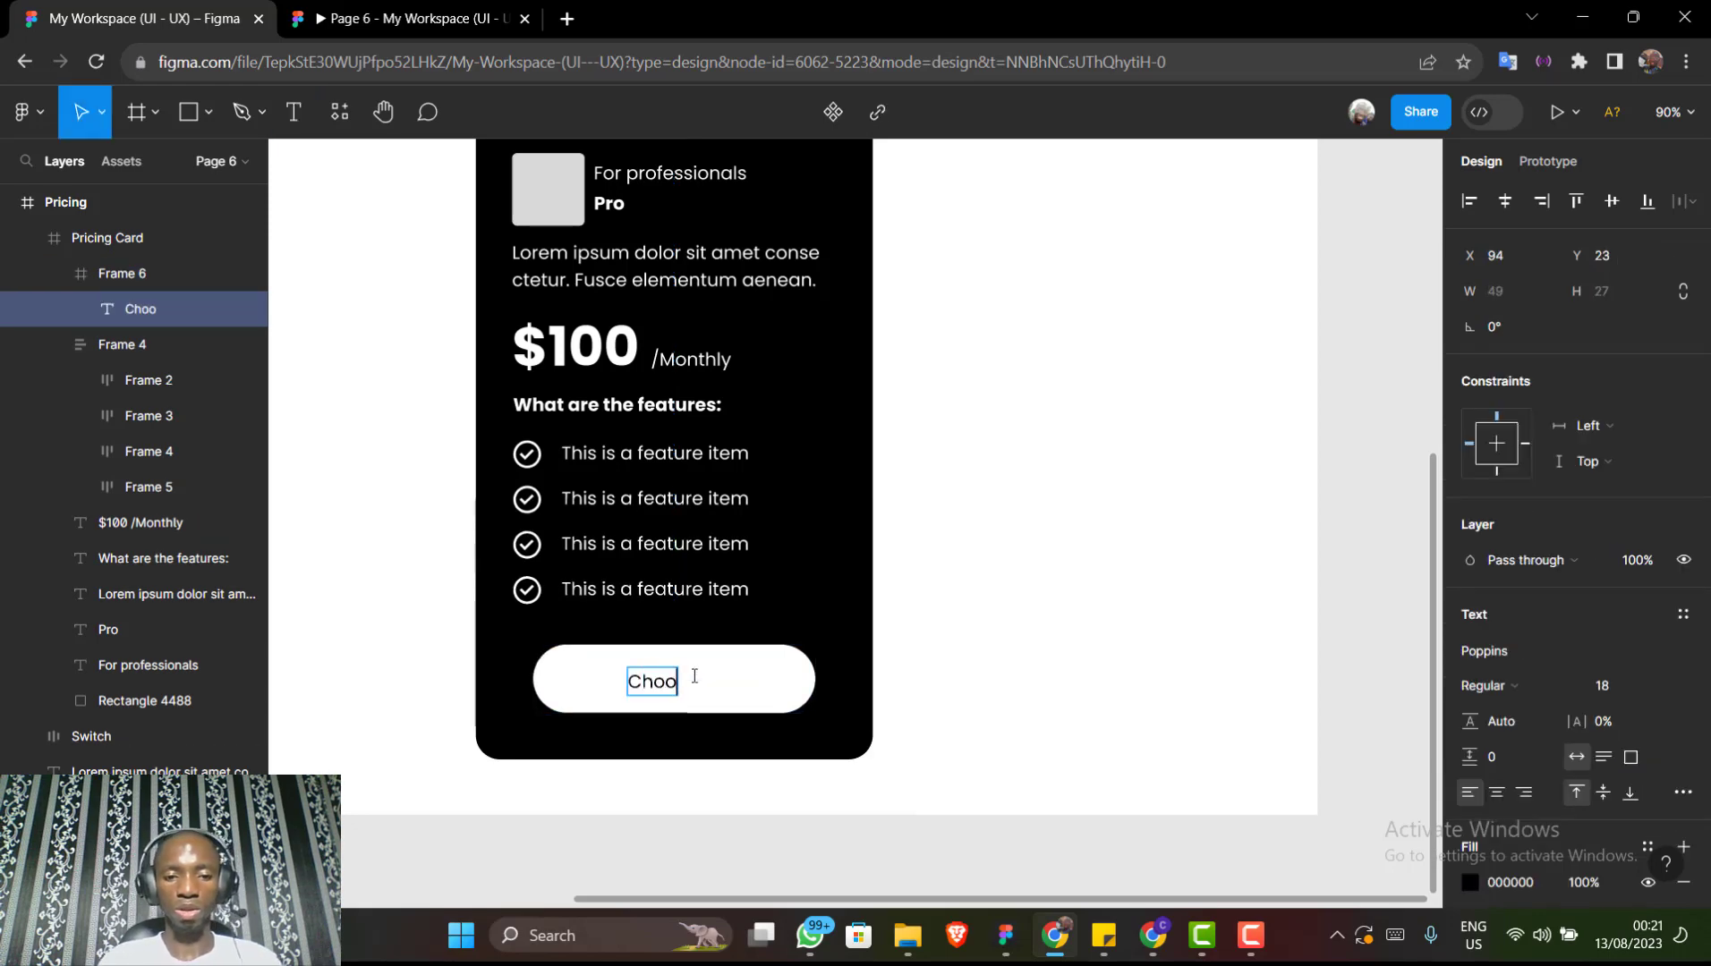
pyautogui.write('se Plan')
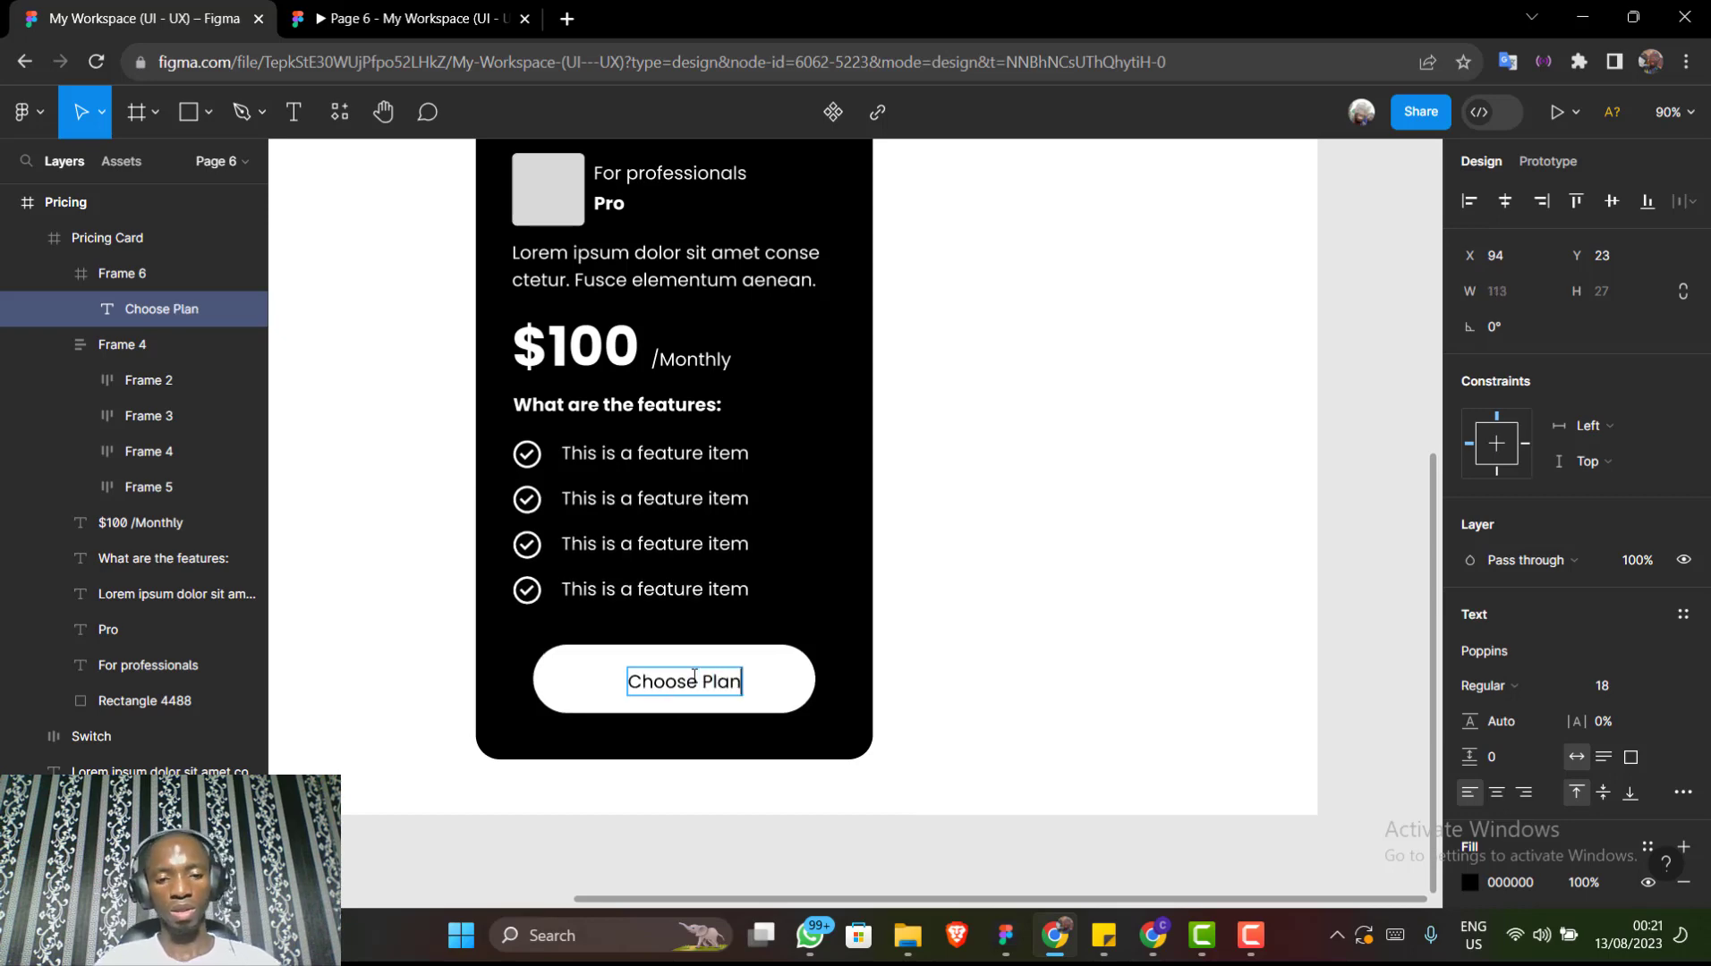
# Set the "Choose Plan" text to Bold and center it horizontally in the button
pyautogui.hotkey('ctrl', 'a')
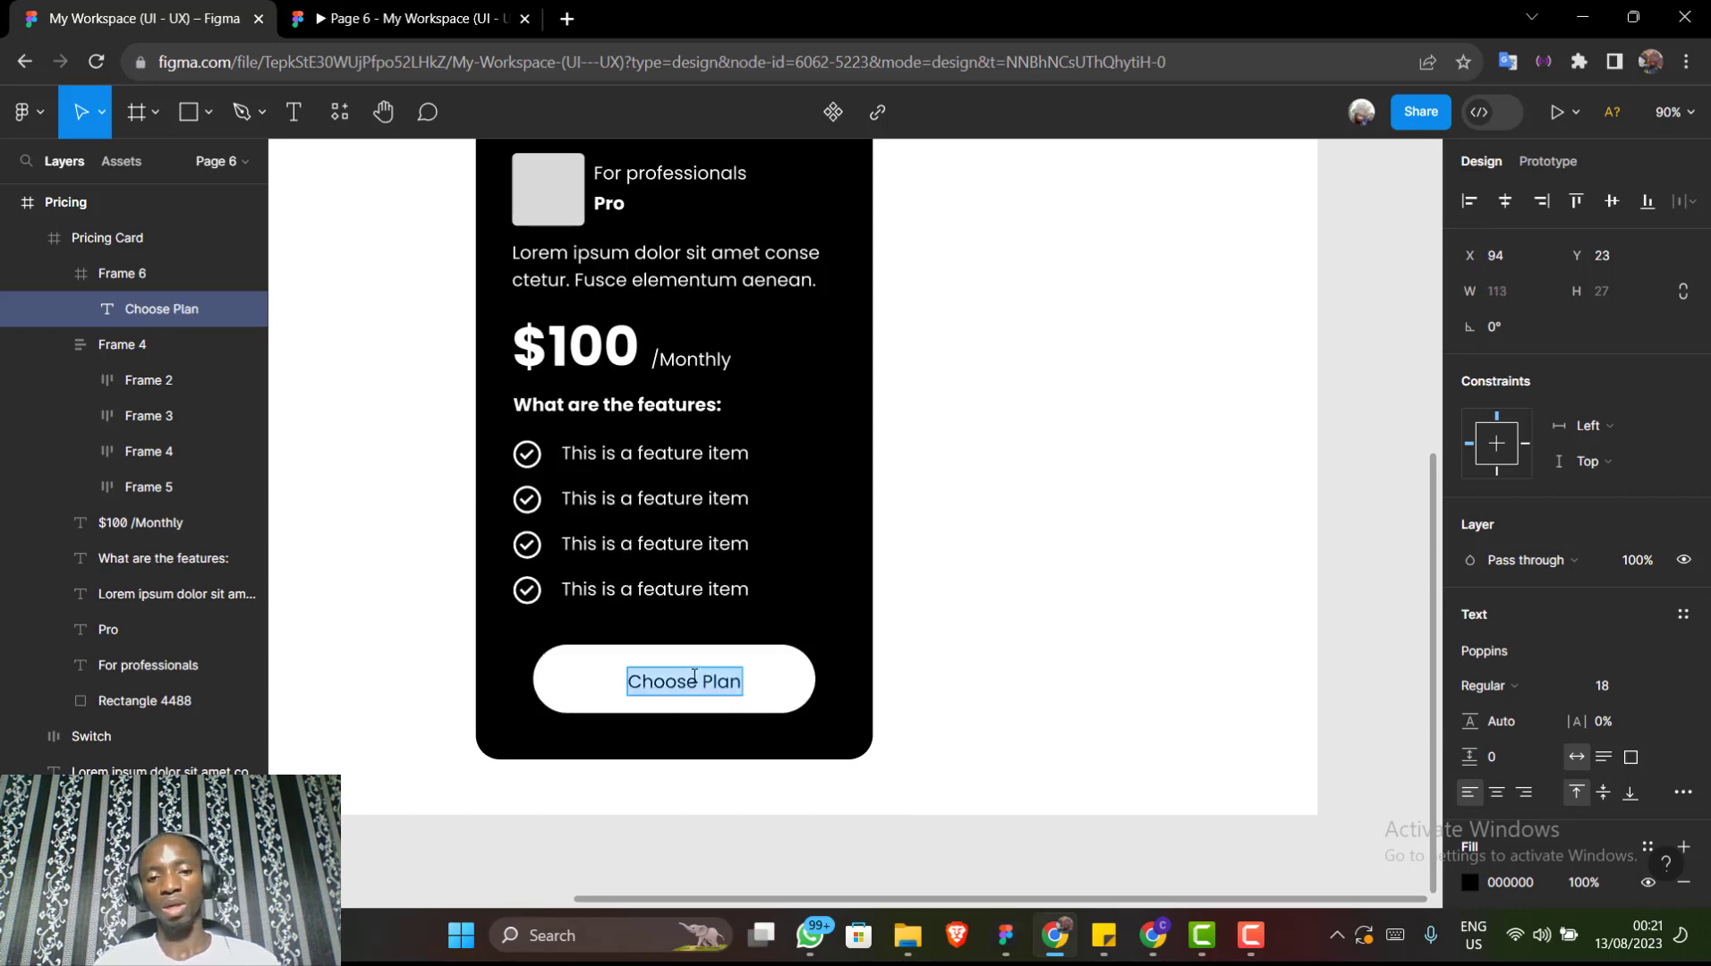
pyautogui.click(1521, 682)
pyautogui.click(1514, 565)
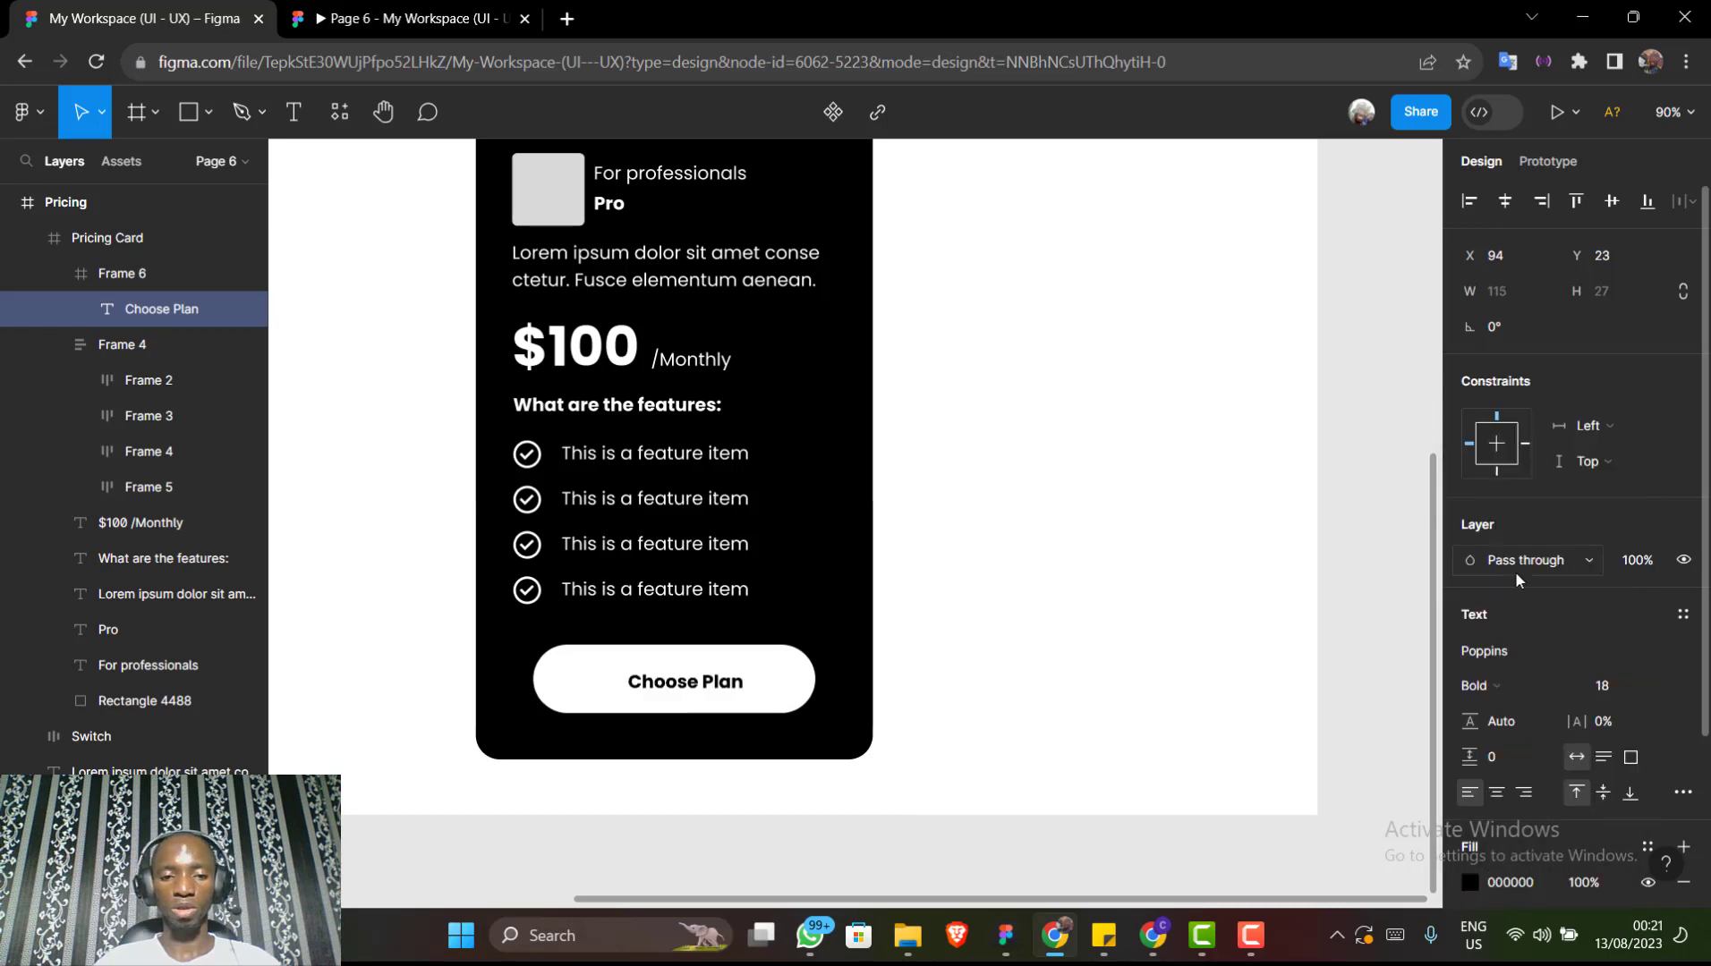
pyautogui.press('Escape')
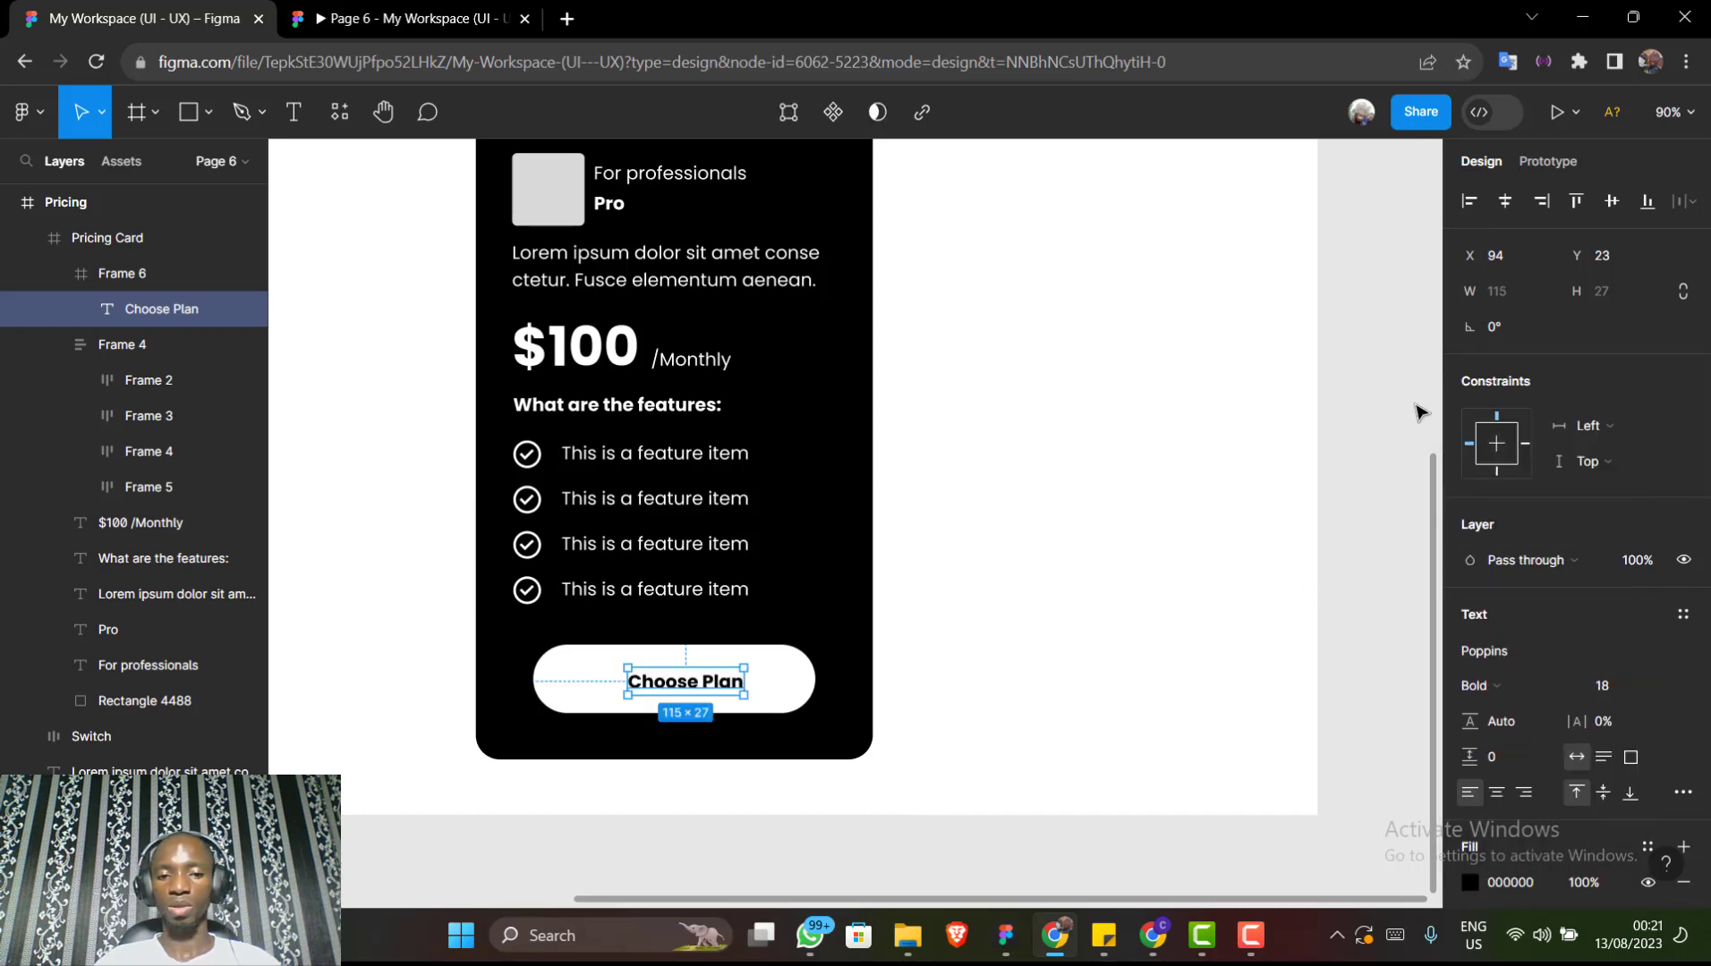
pyautogui.click(1506, 202)
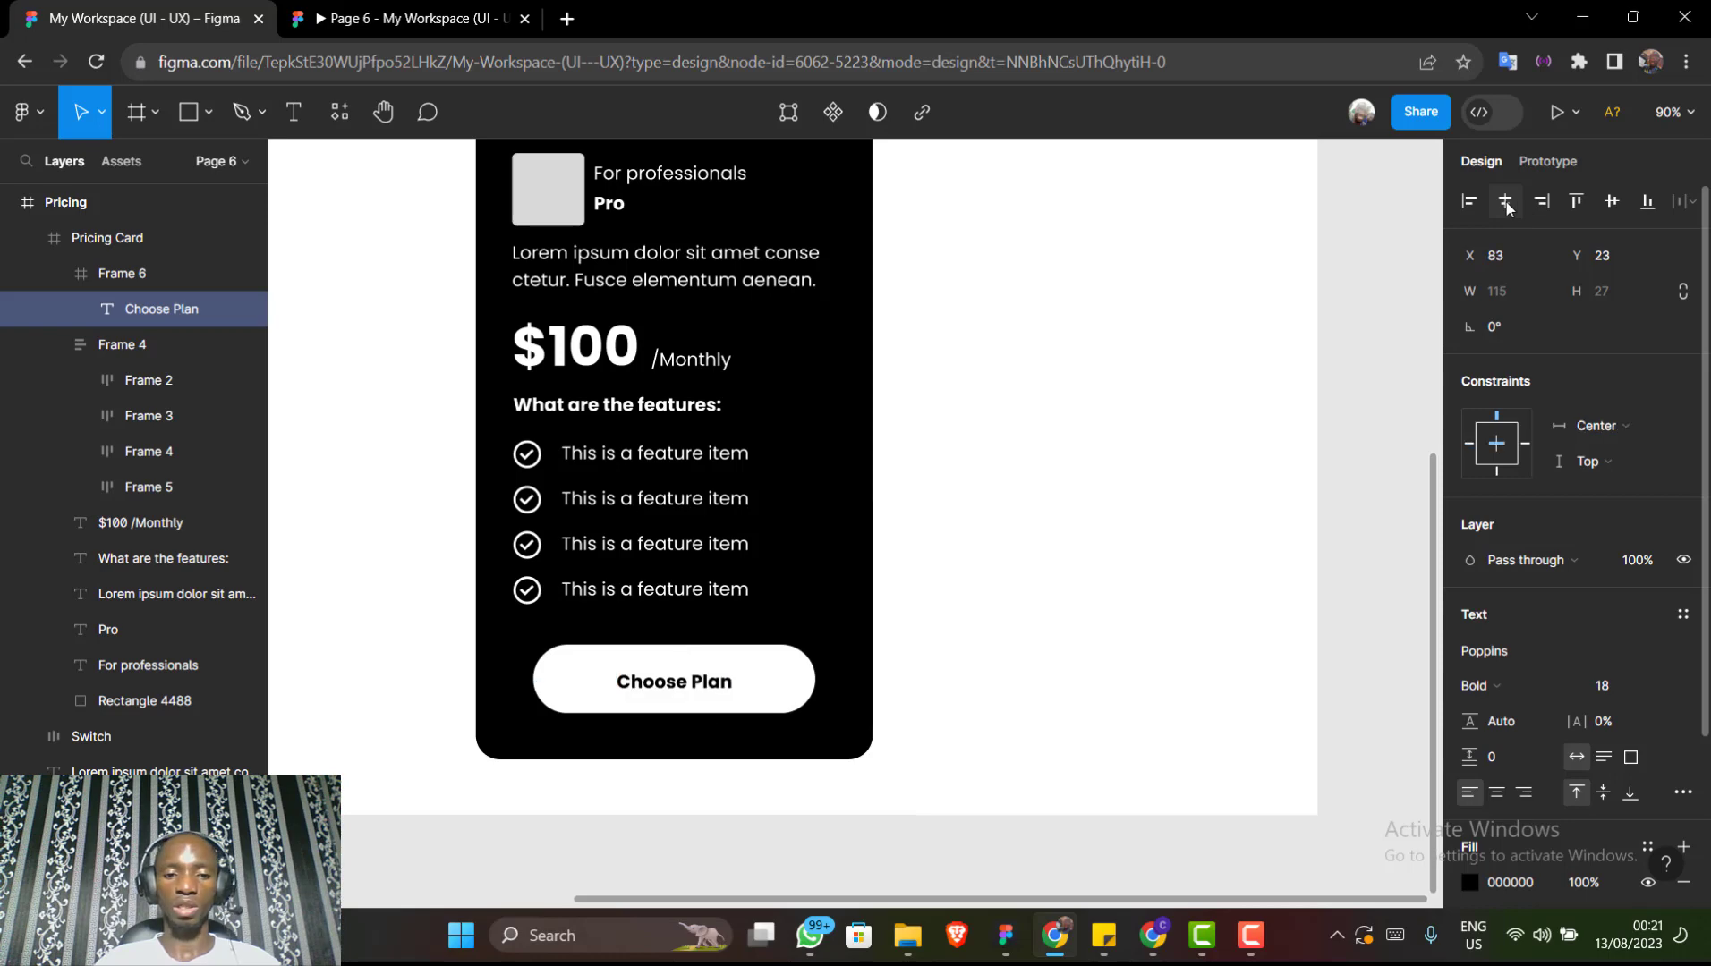
# Rename the button frame containing "Choose Plan" to BTN
pyautogui.click(767, 696)
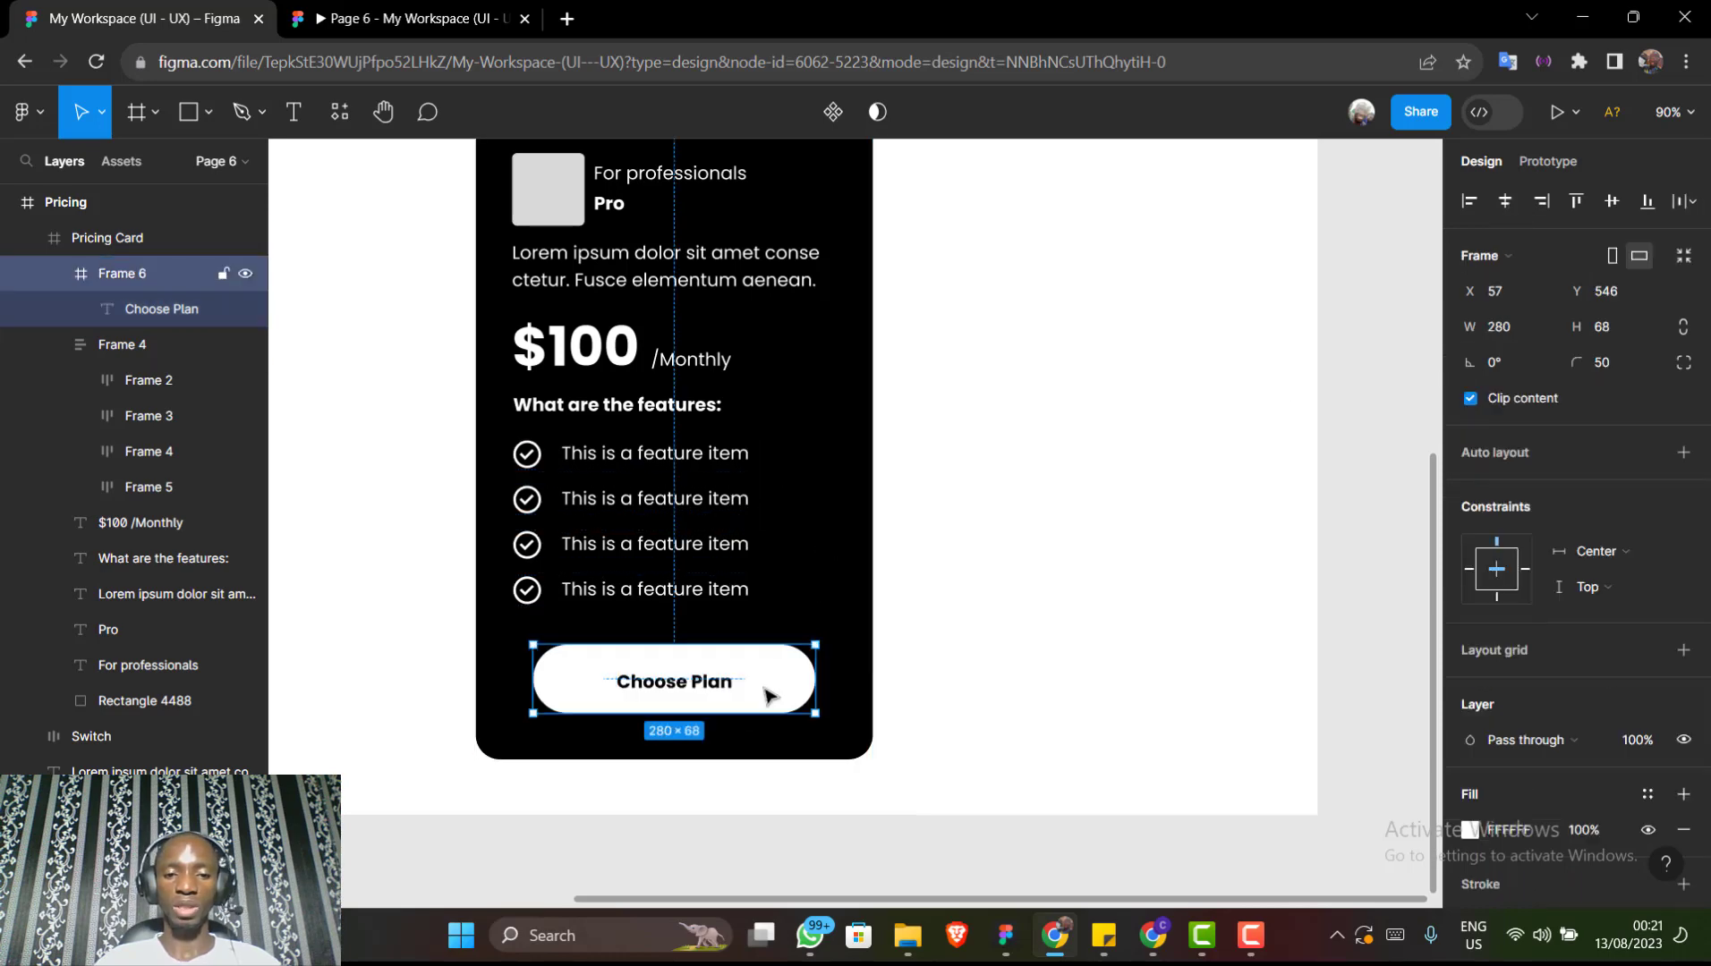
pyautogui.doubleClick(141, 270)
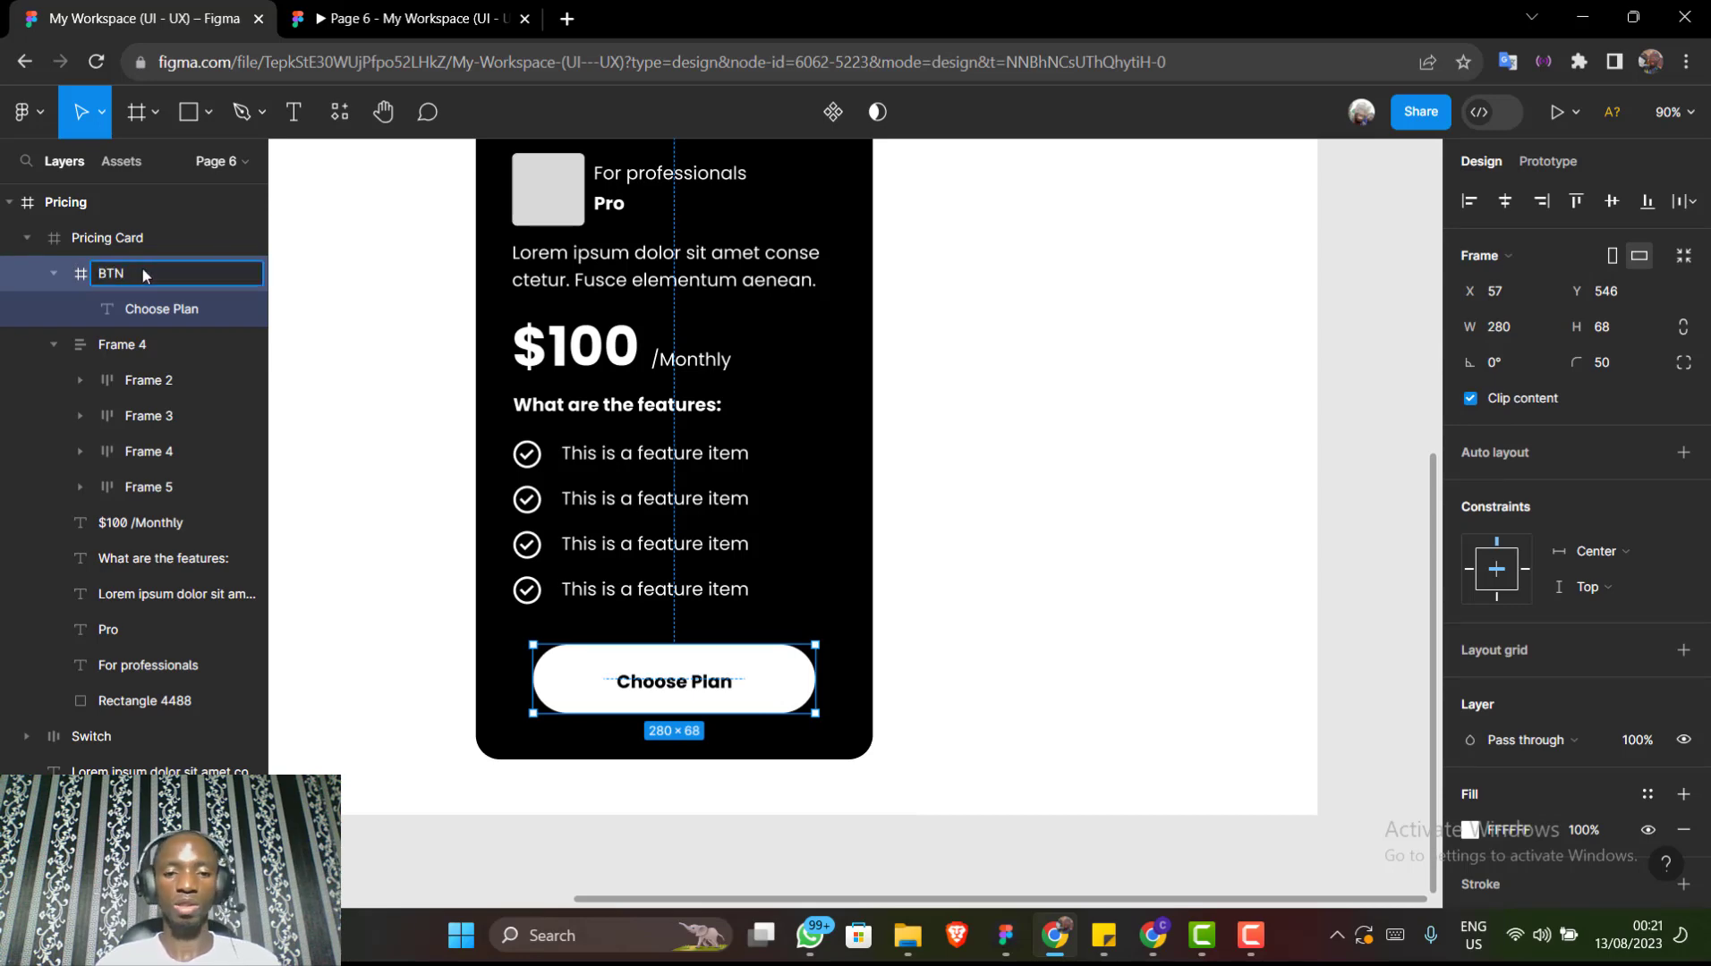
pyautogui.press('Return')
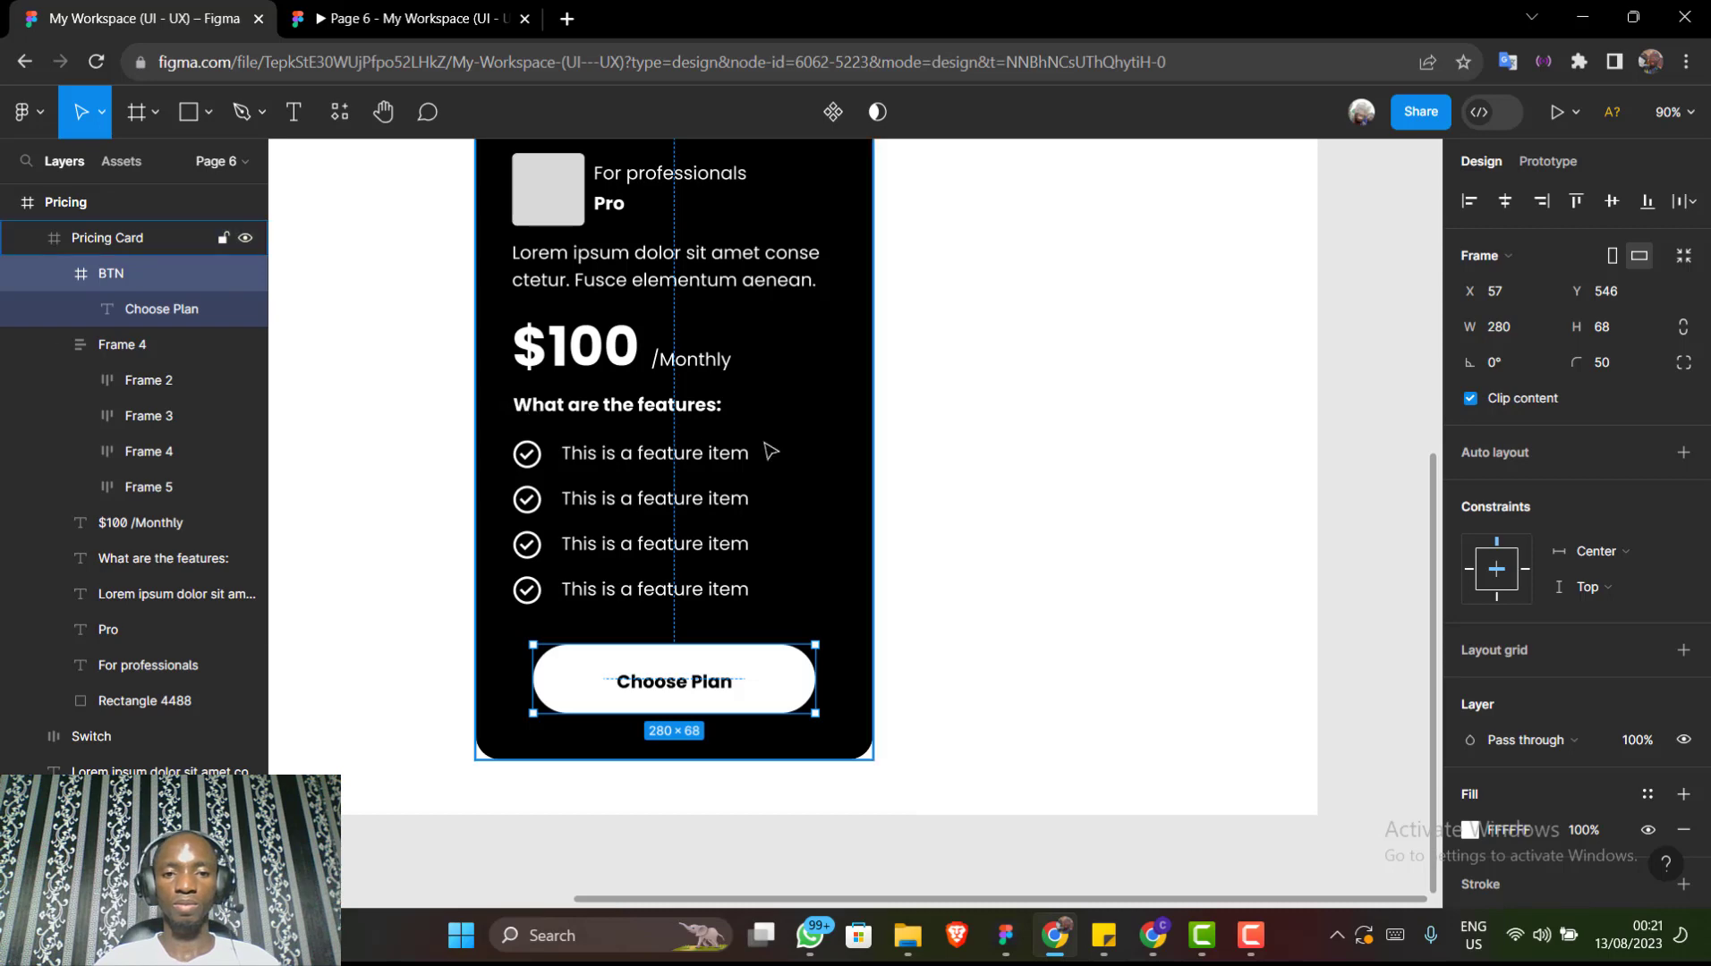
pyautogui.scroll(2, 797, 454)
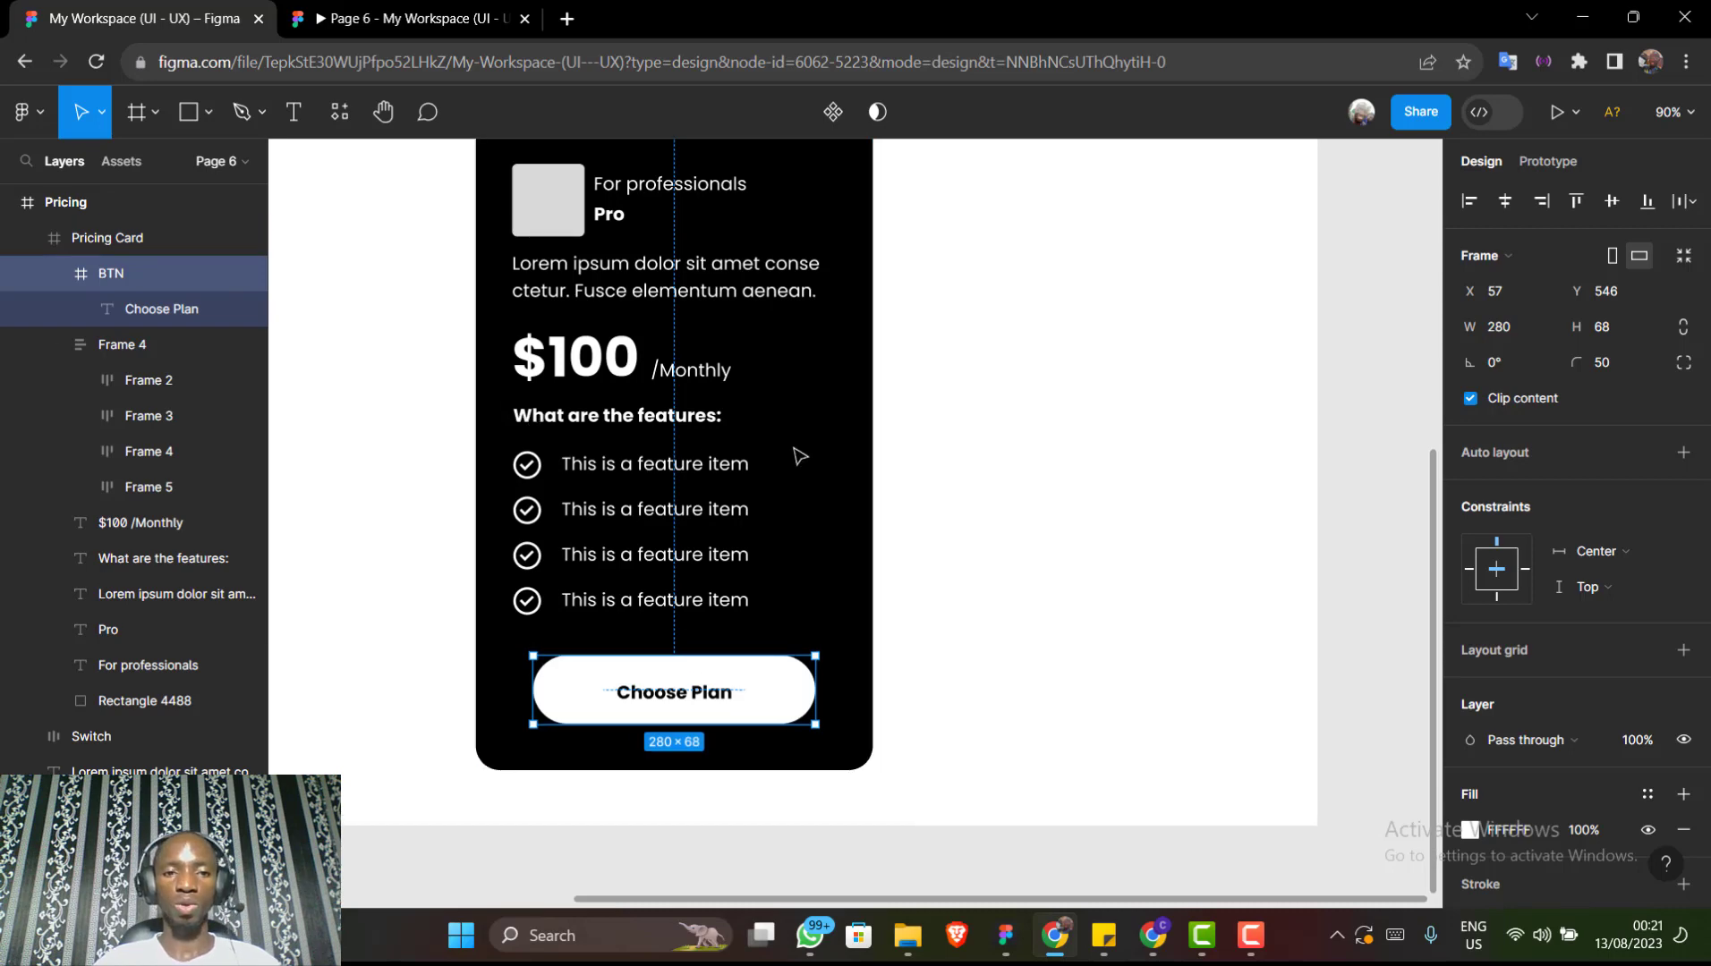
pyautogui.scroll(-3, 799, 456)
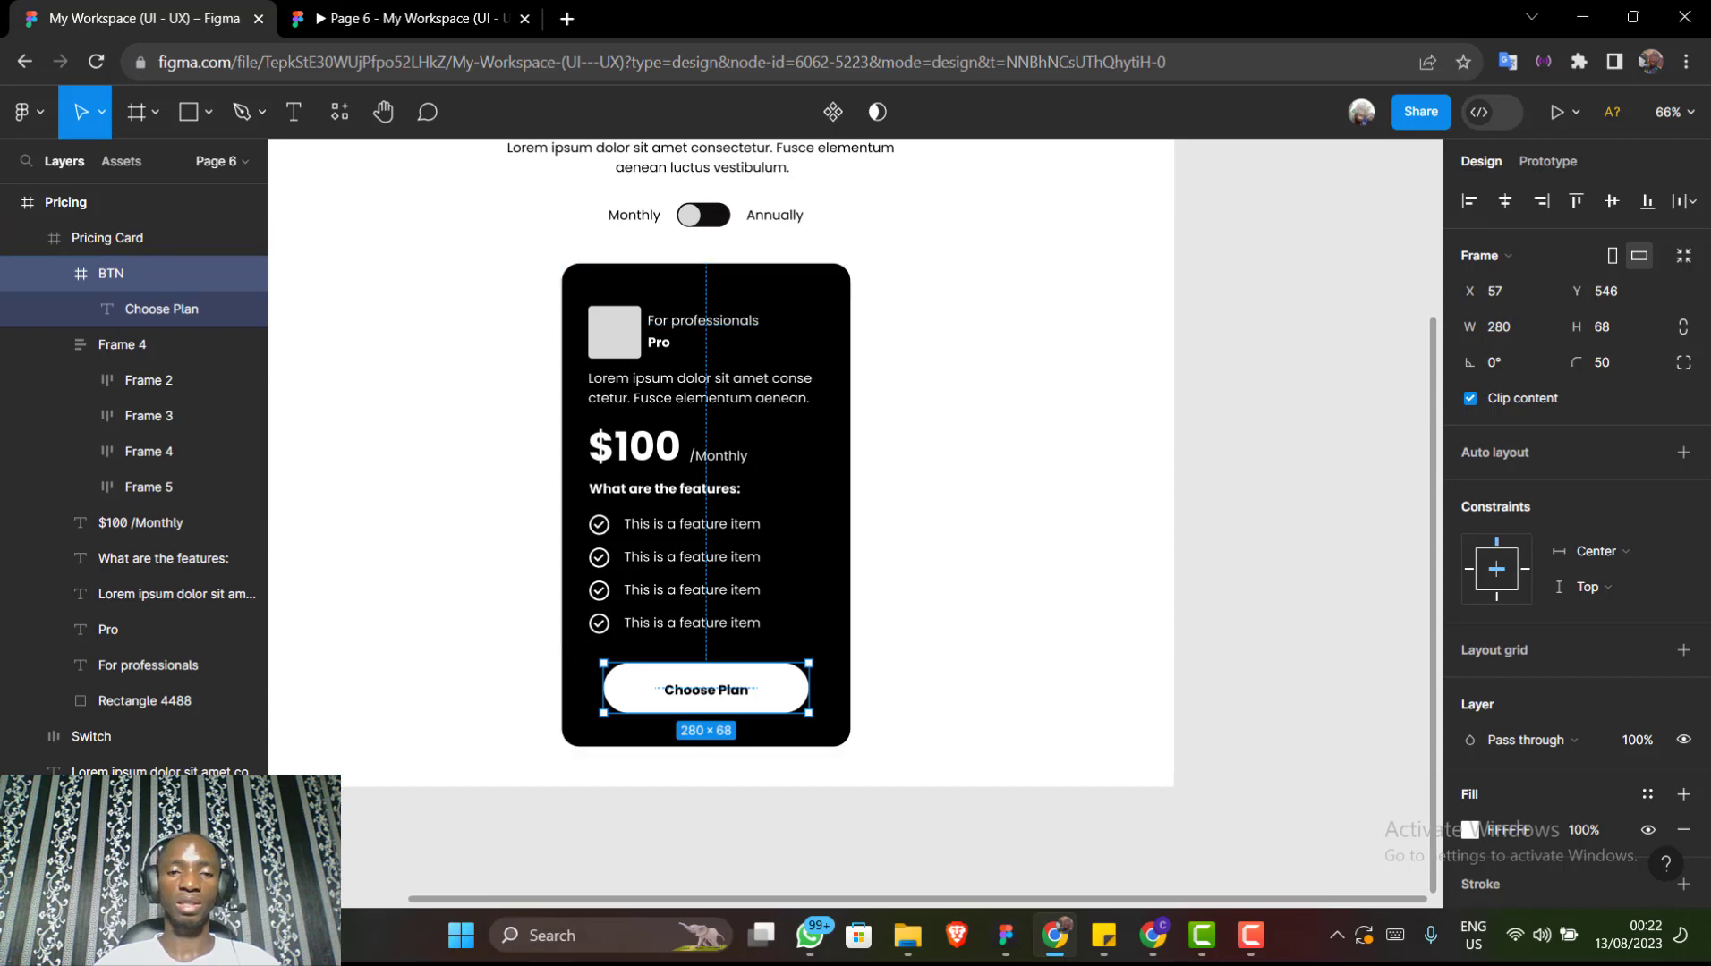
pyautogui.hotkey('alt', 'Tab')
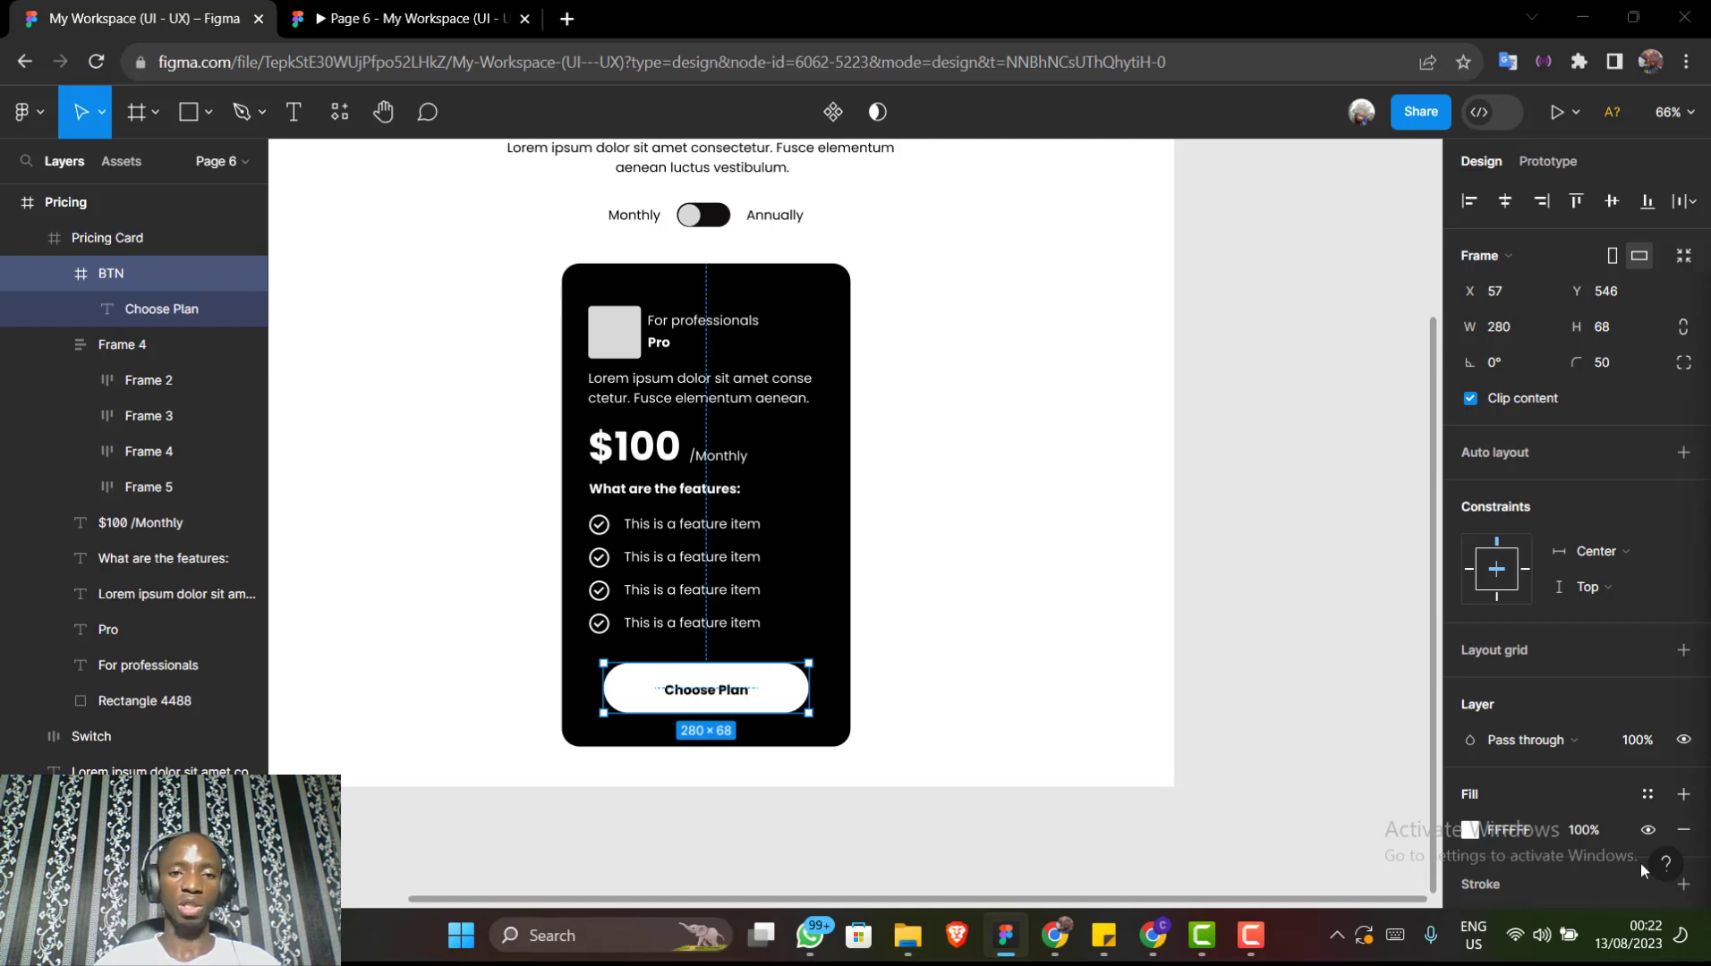
# Set the font weight of the "For professionals" text in the pricing card to Medium
pyautogui.click(710, 329)
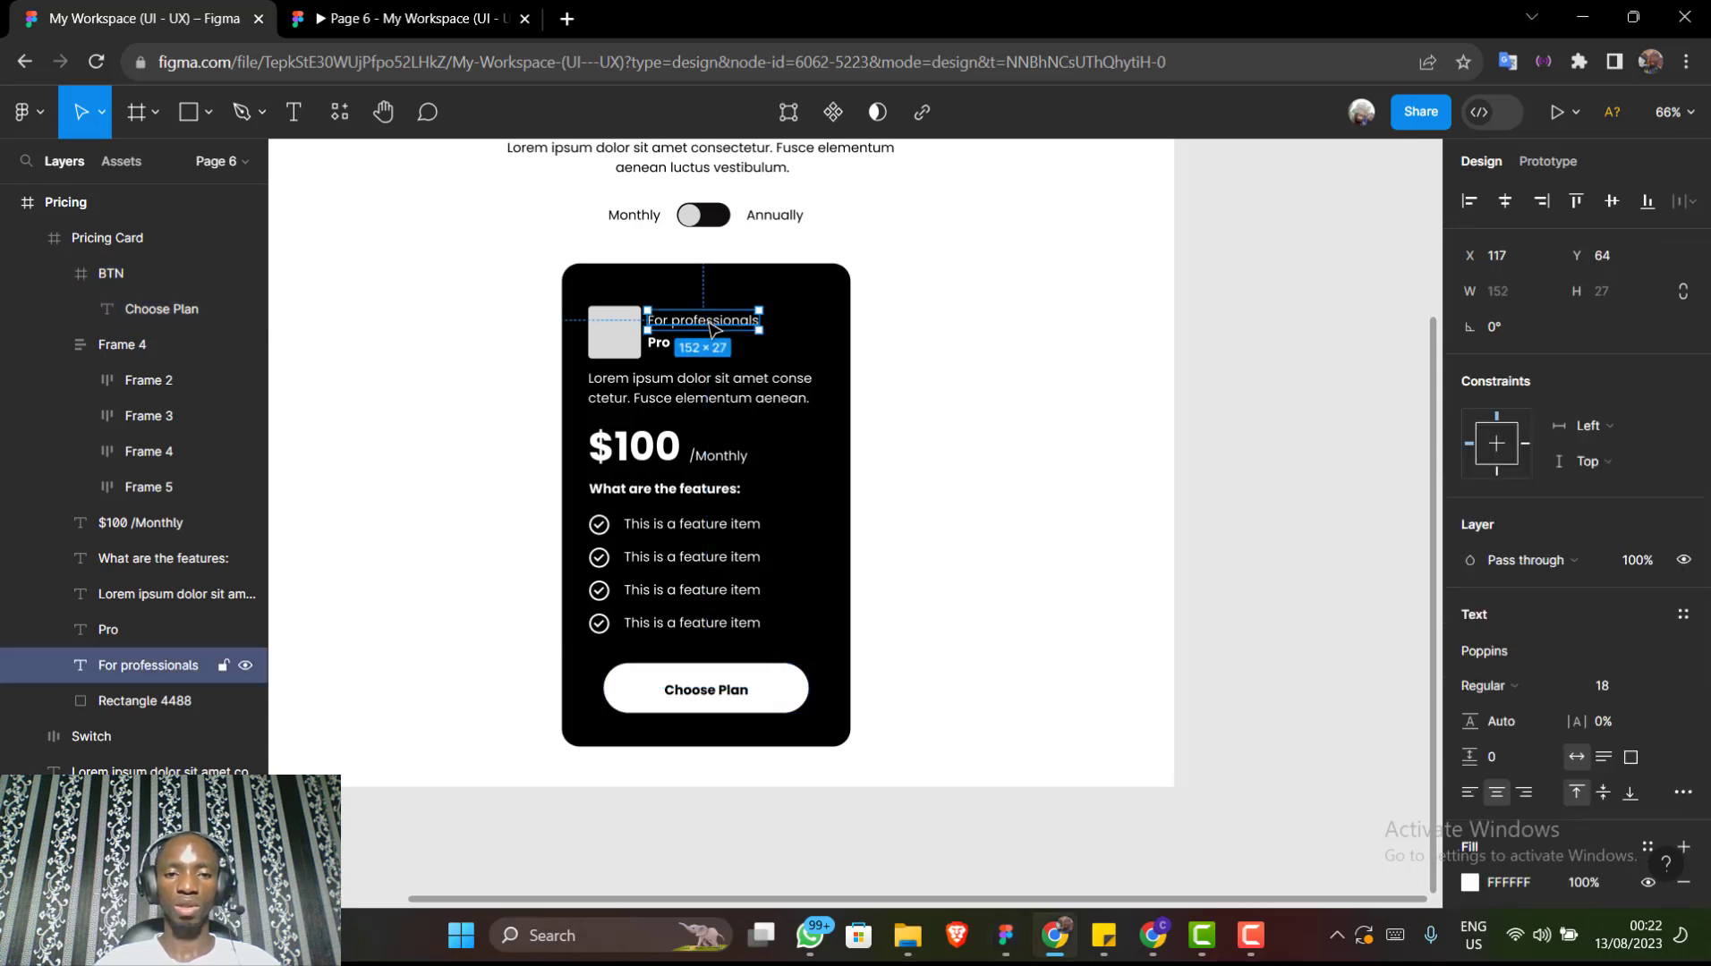
pyautogui.doubleClick(710, 326)
pyautogui.doubleClick(707, 321)
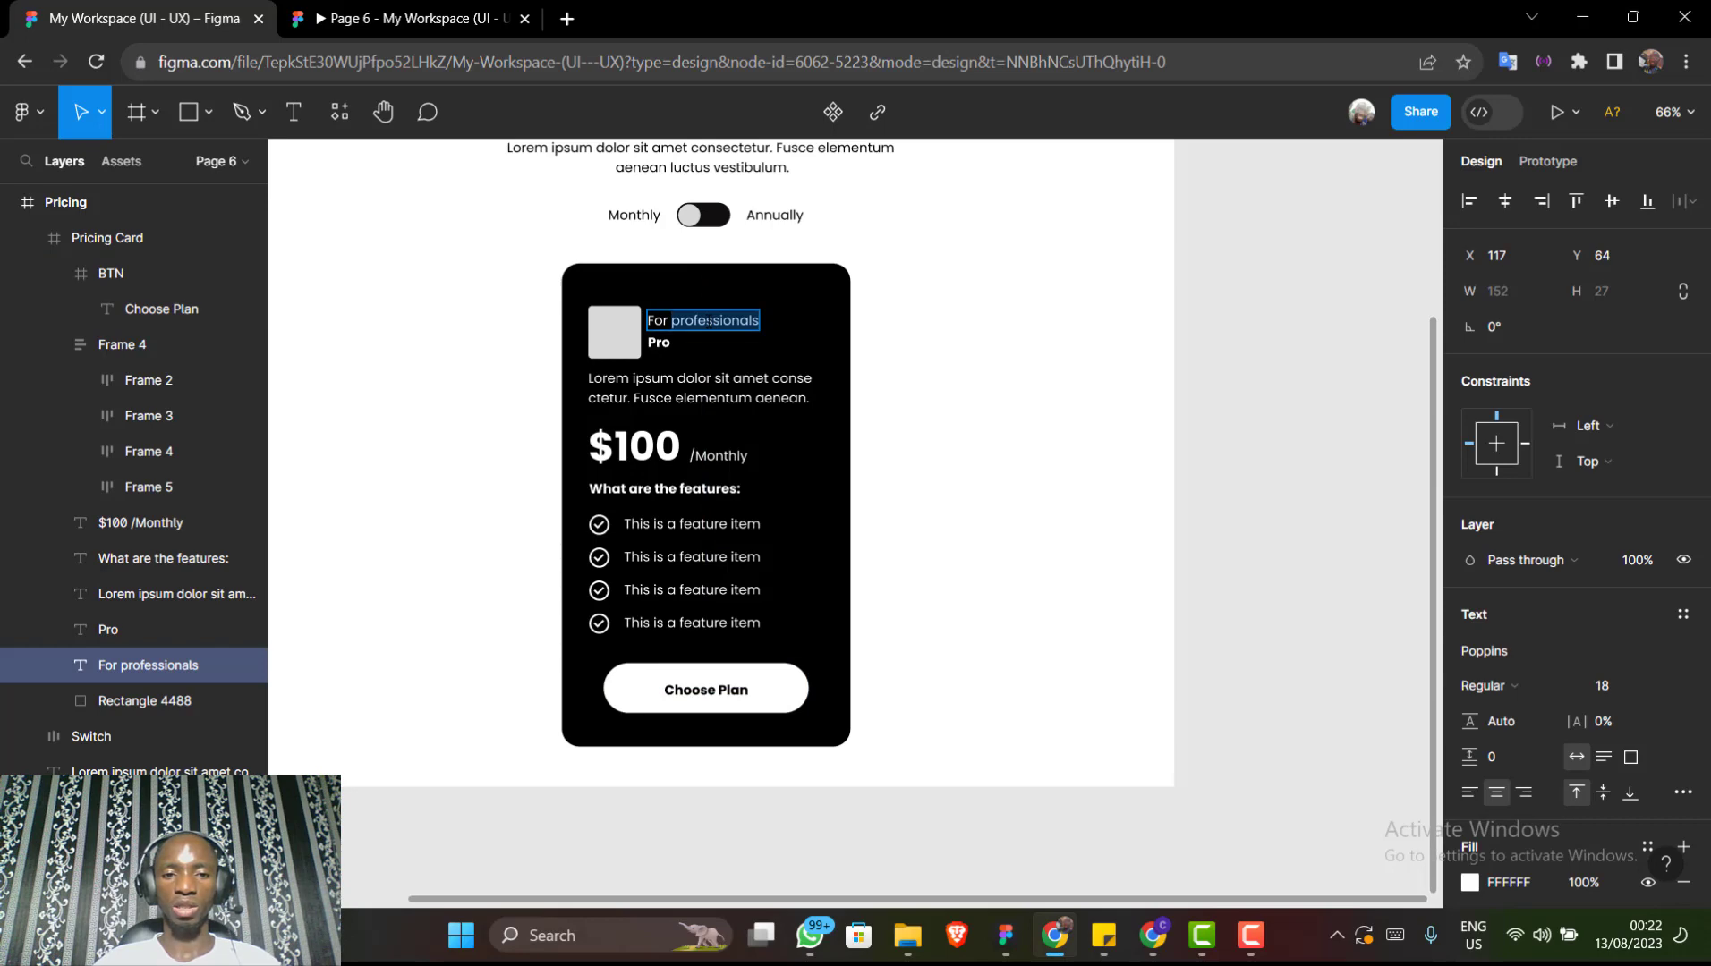
pyautogui.click(708, 322)
pyautogui.hotkey('ctrl', 'a')
pyautogui.scroll(-3, 1536, 698)
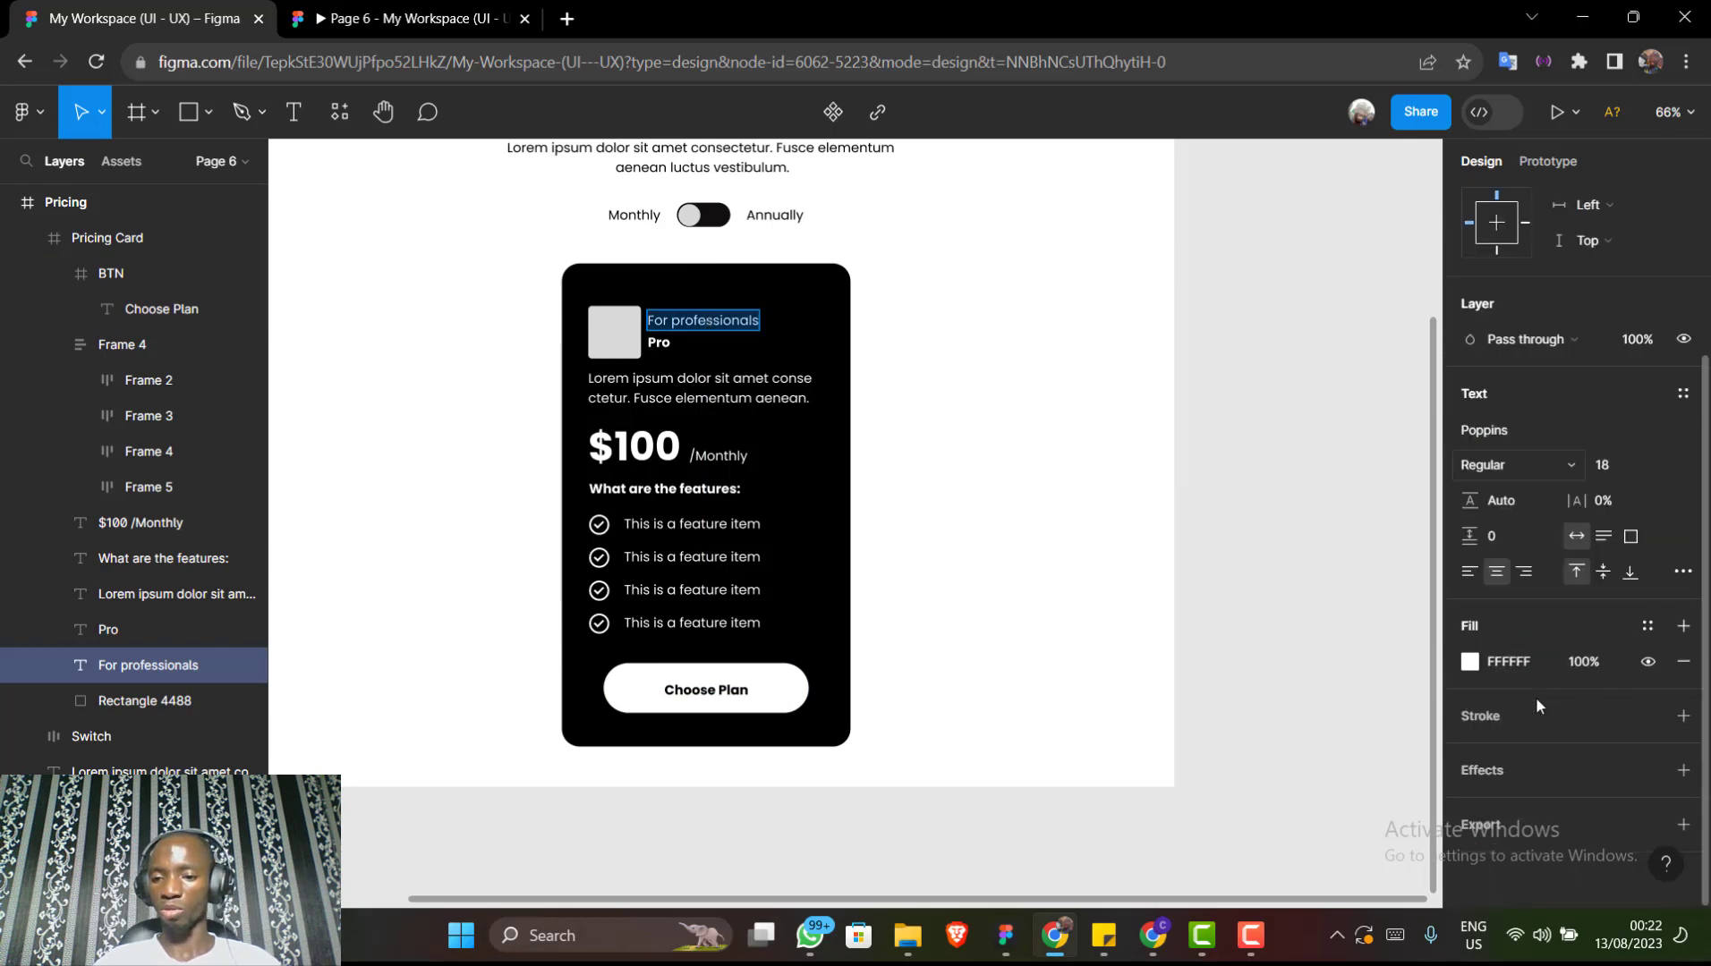
pyautogui.click(1514, 465)
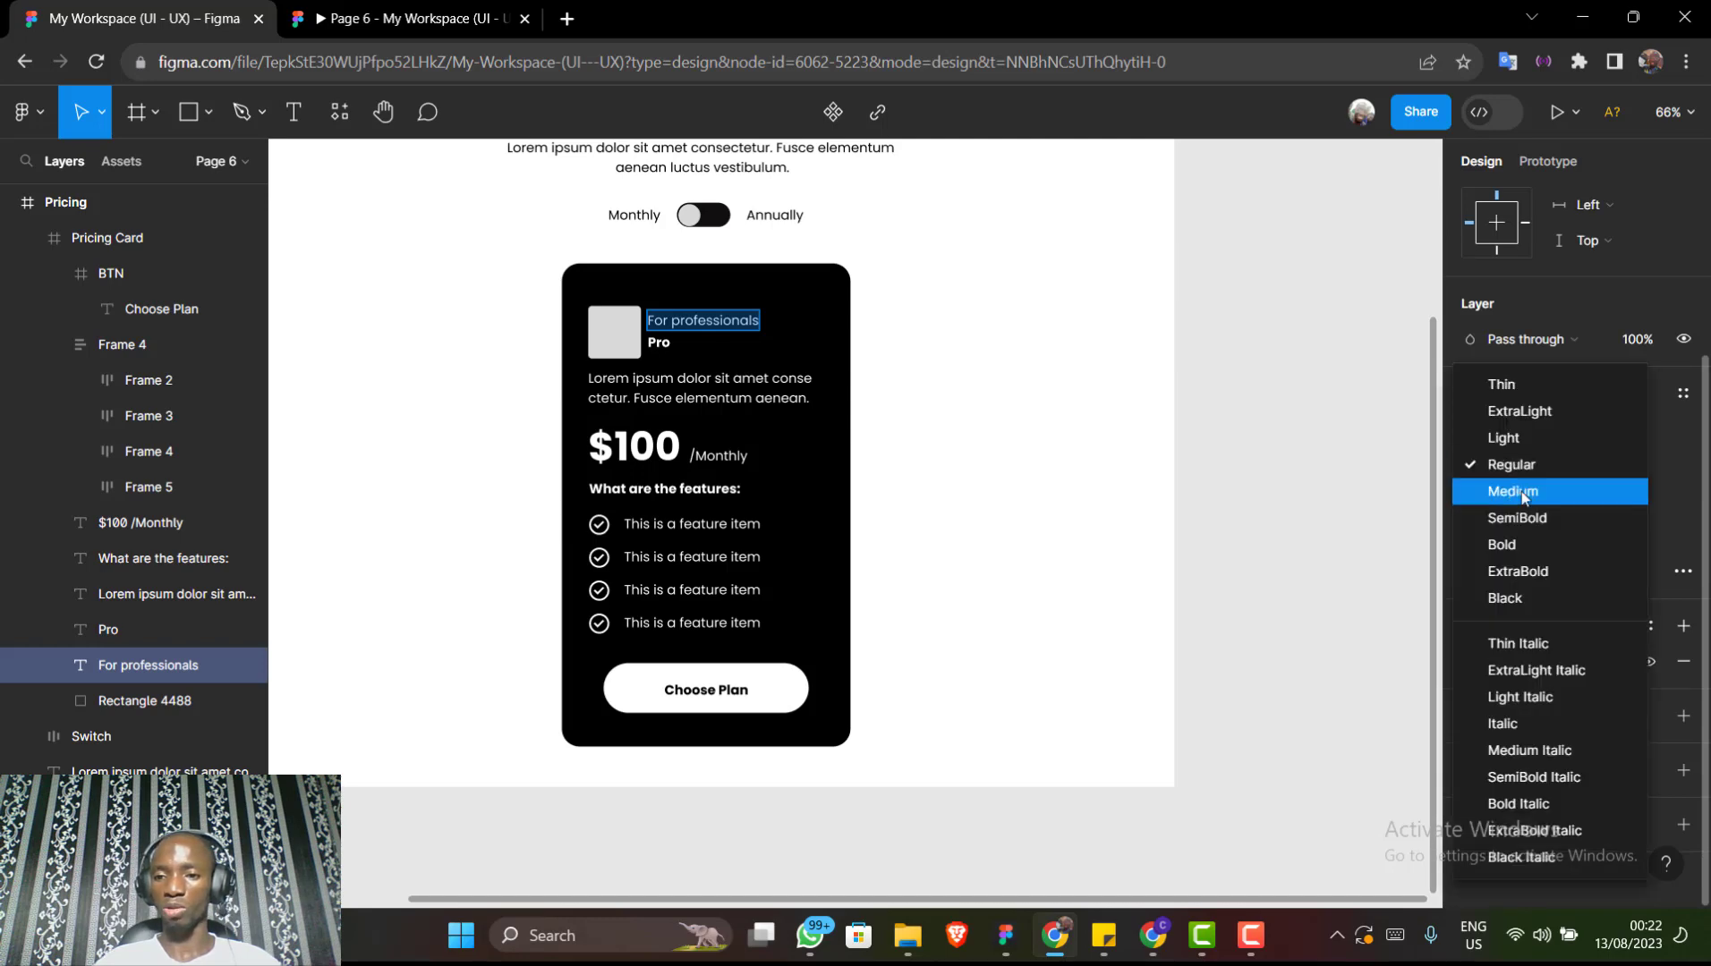
pyautogui.click(1521, 492)
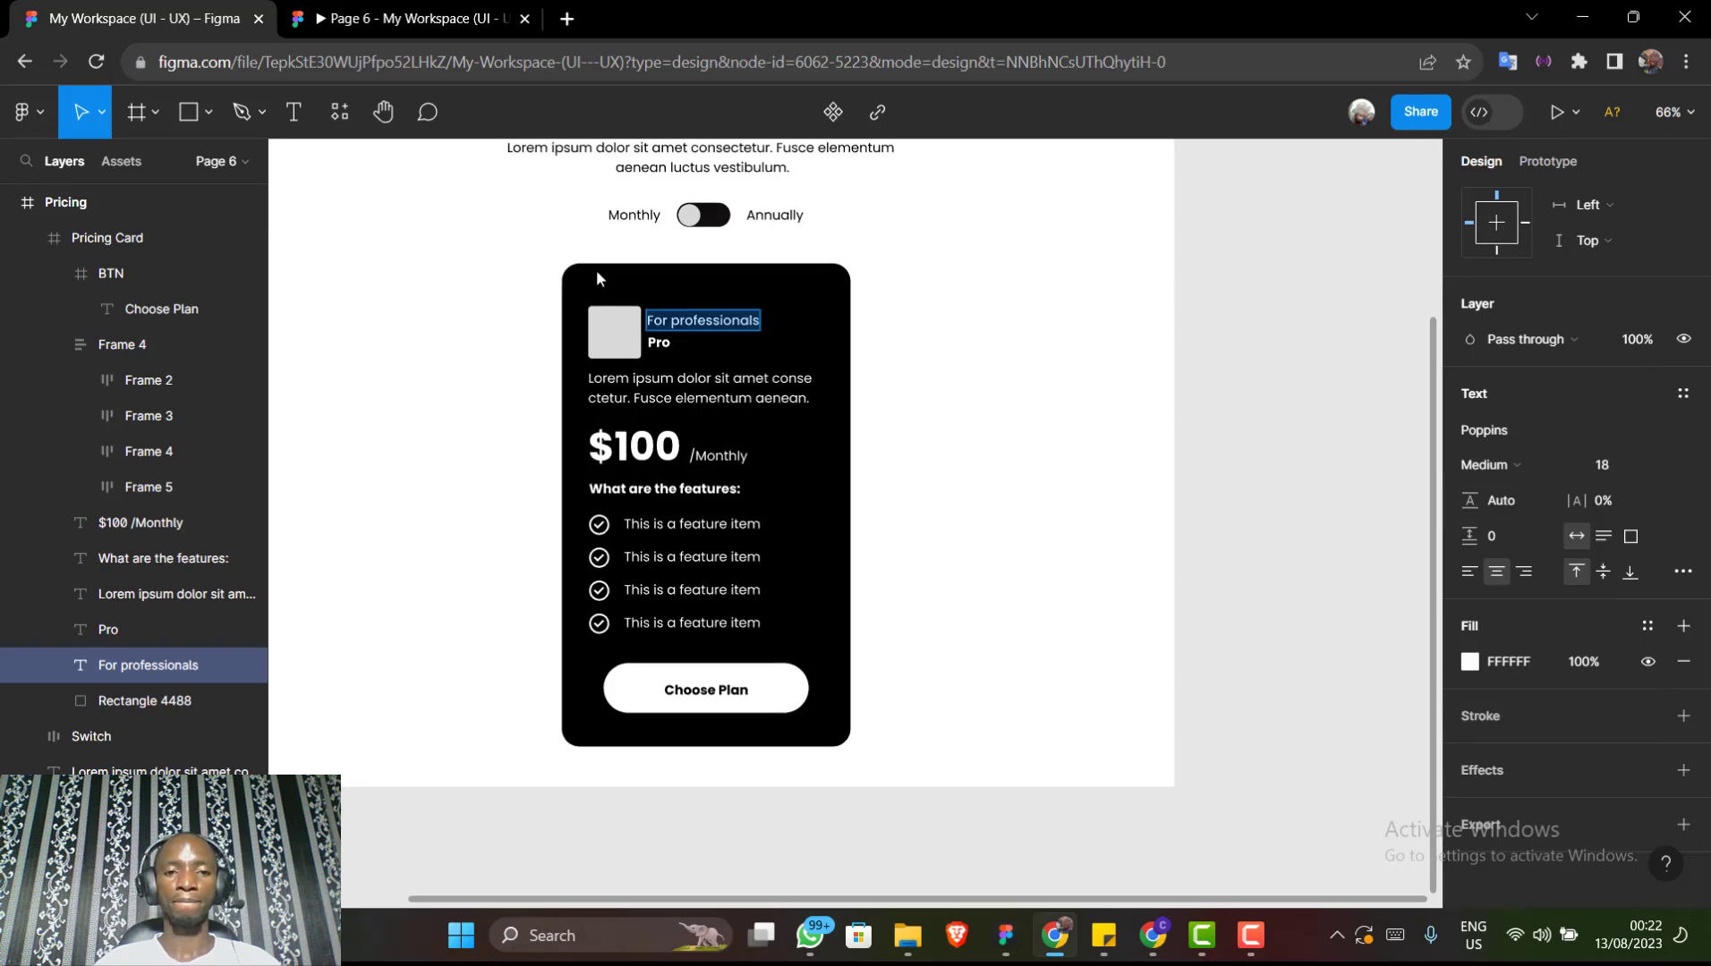
# Change the "For professionals" text in the pricing card to "Professionals"
pyautogui.scroll(3, 680, 313)
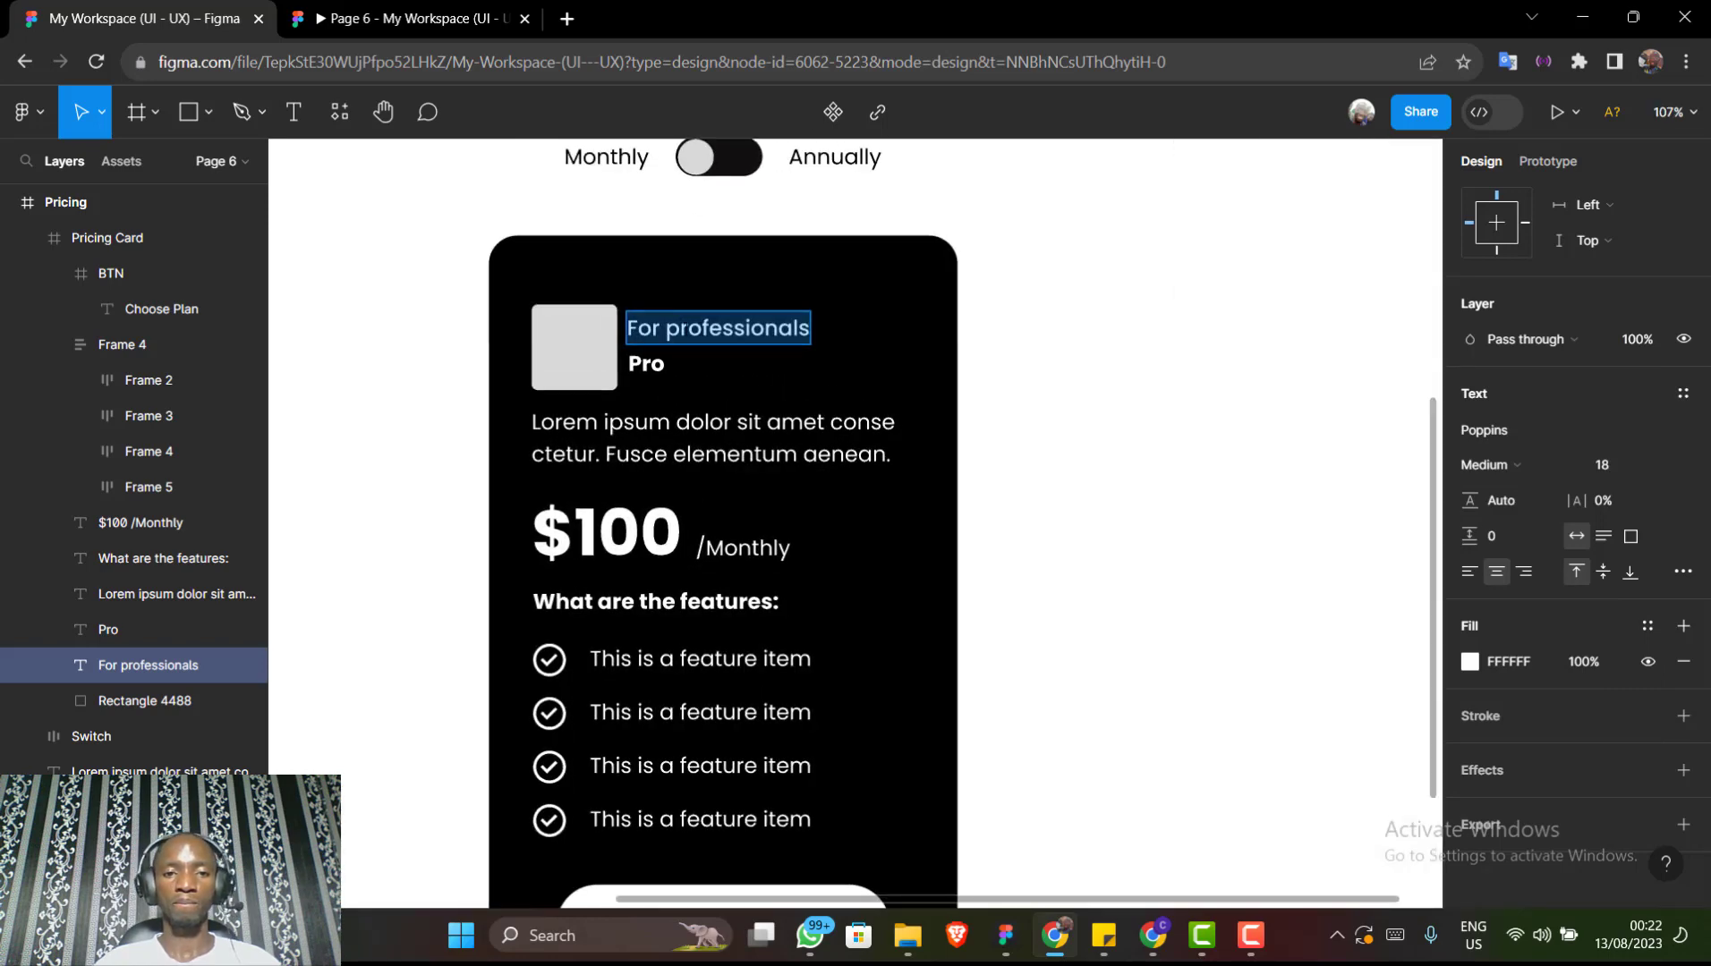
pyautogui.click(680, 327)
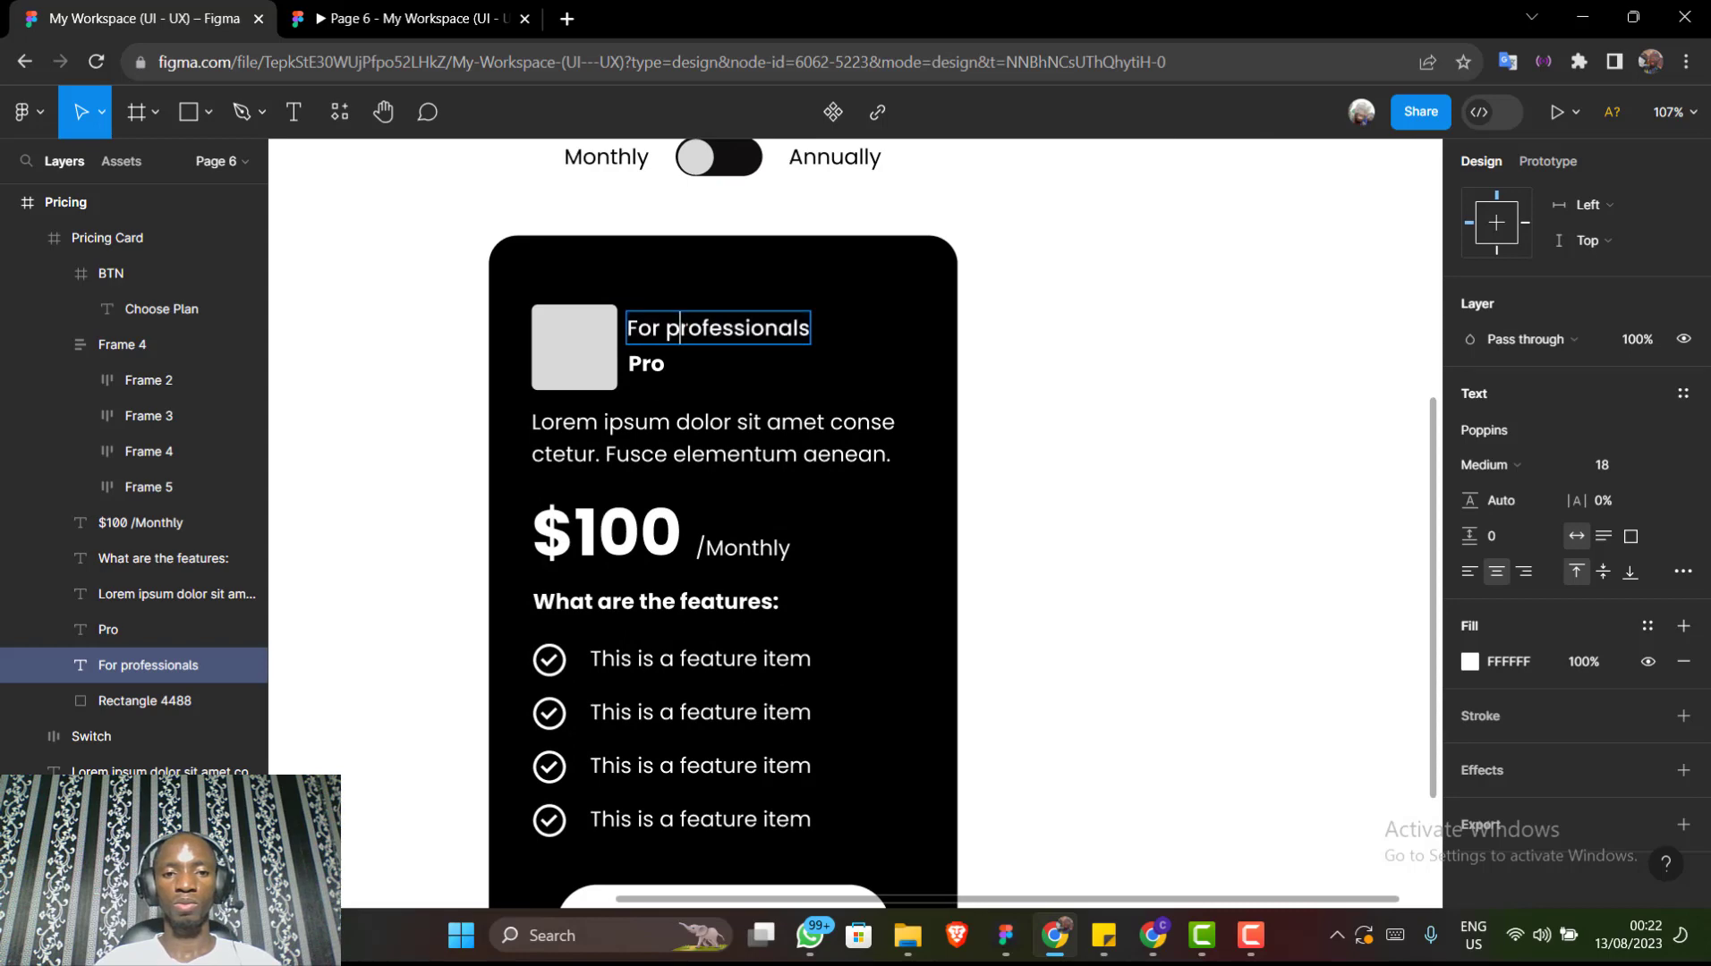
pyautogui.keyDown('shift'); pyautogui.click(600, 318); pyautogui.keyUp('shift')
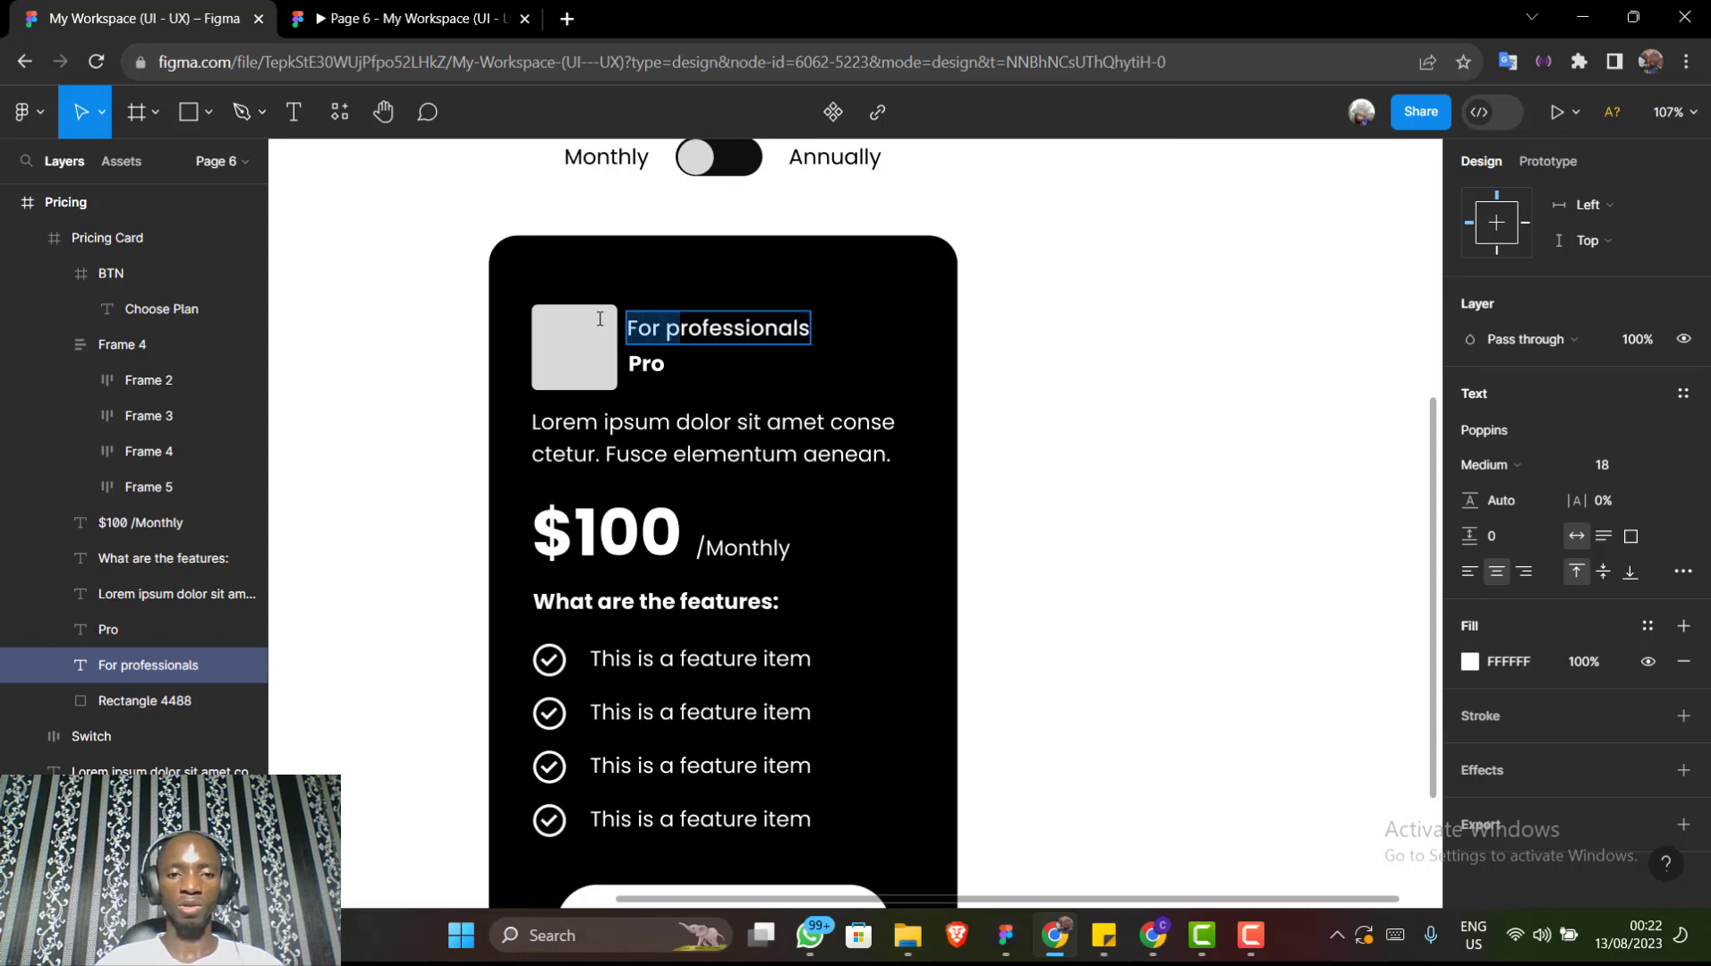
pyautogui.write('P')
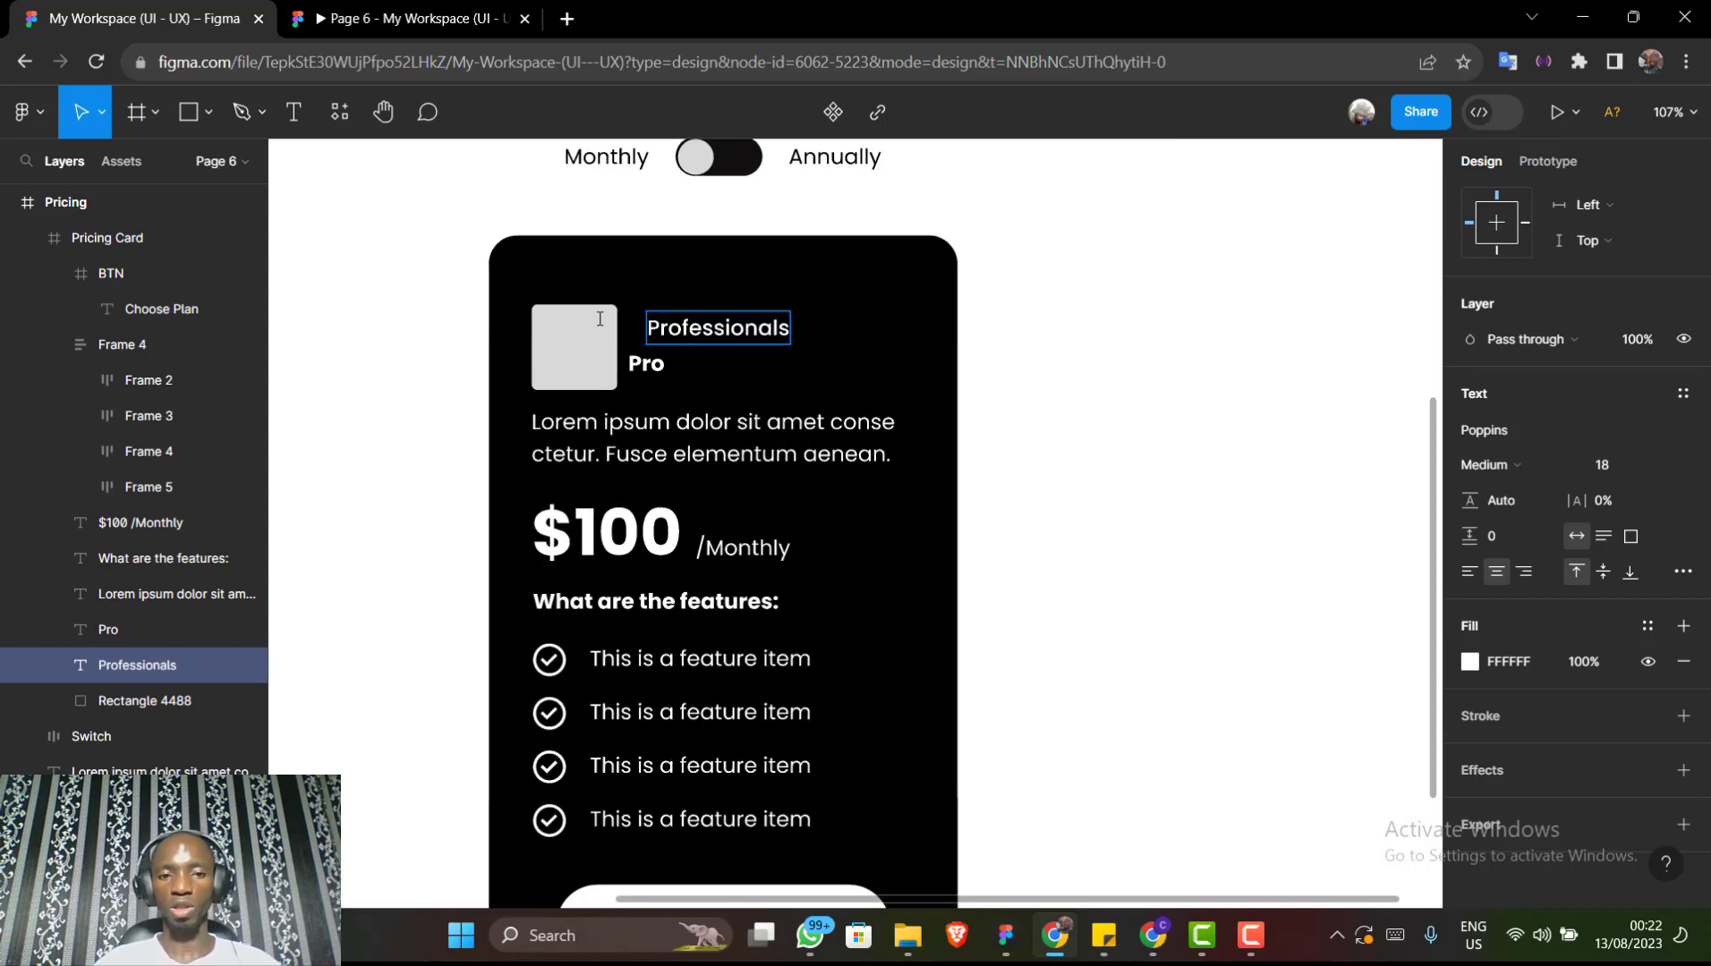
pyautogui.press('Escape')
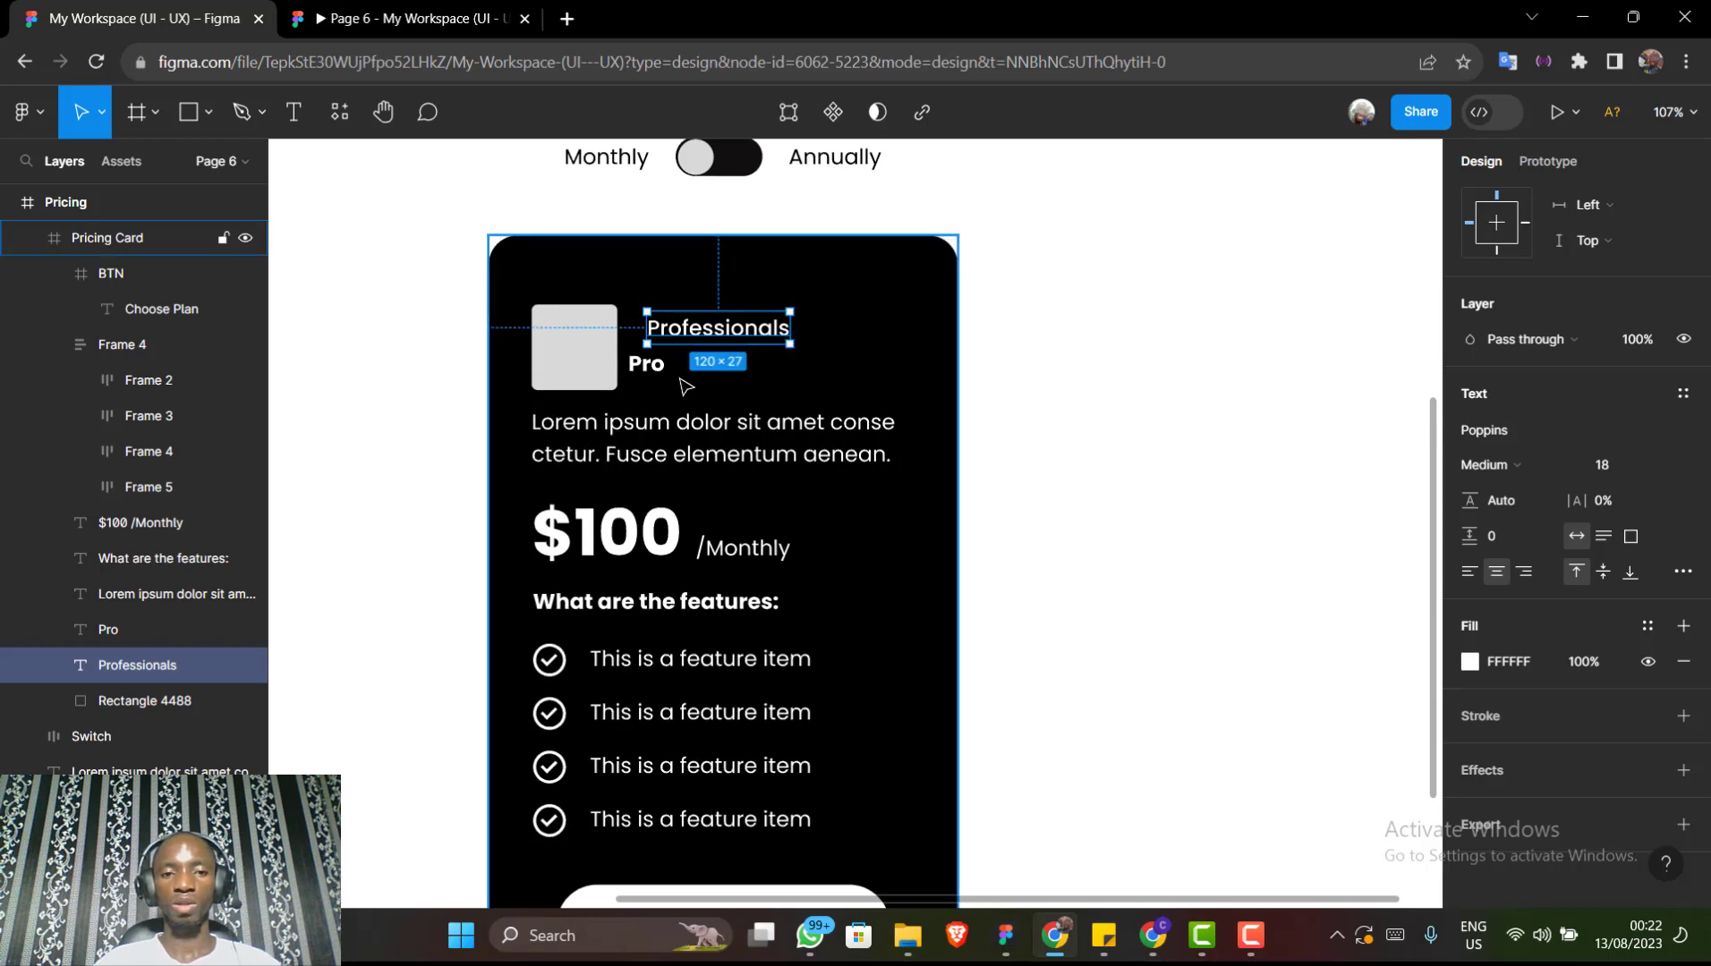
# Align the left edges of the "Professionals" and "Pro" texts in the pricing card
pyautogui.keyDown('shift'); pyautogui.click(646, 363); pyautogui.keyUp('shift')
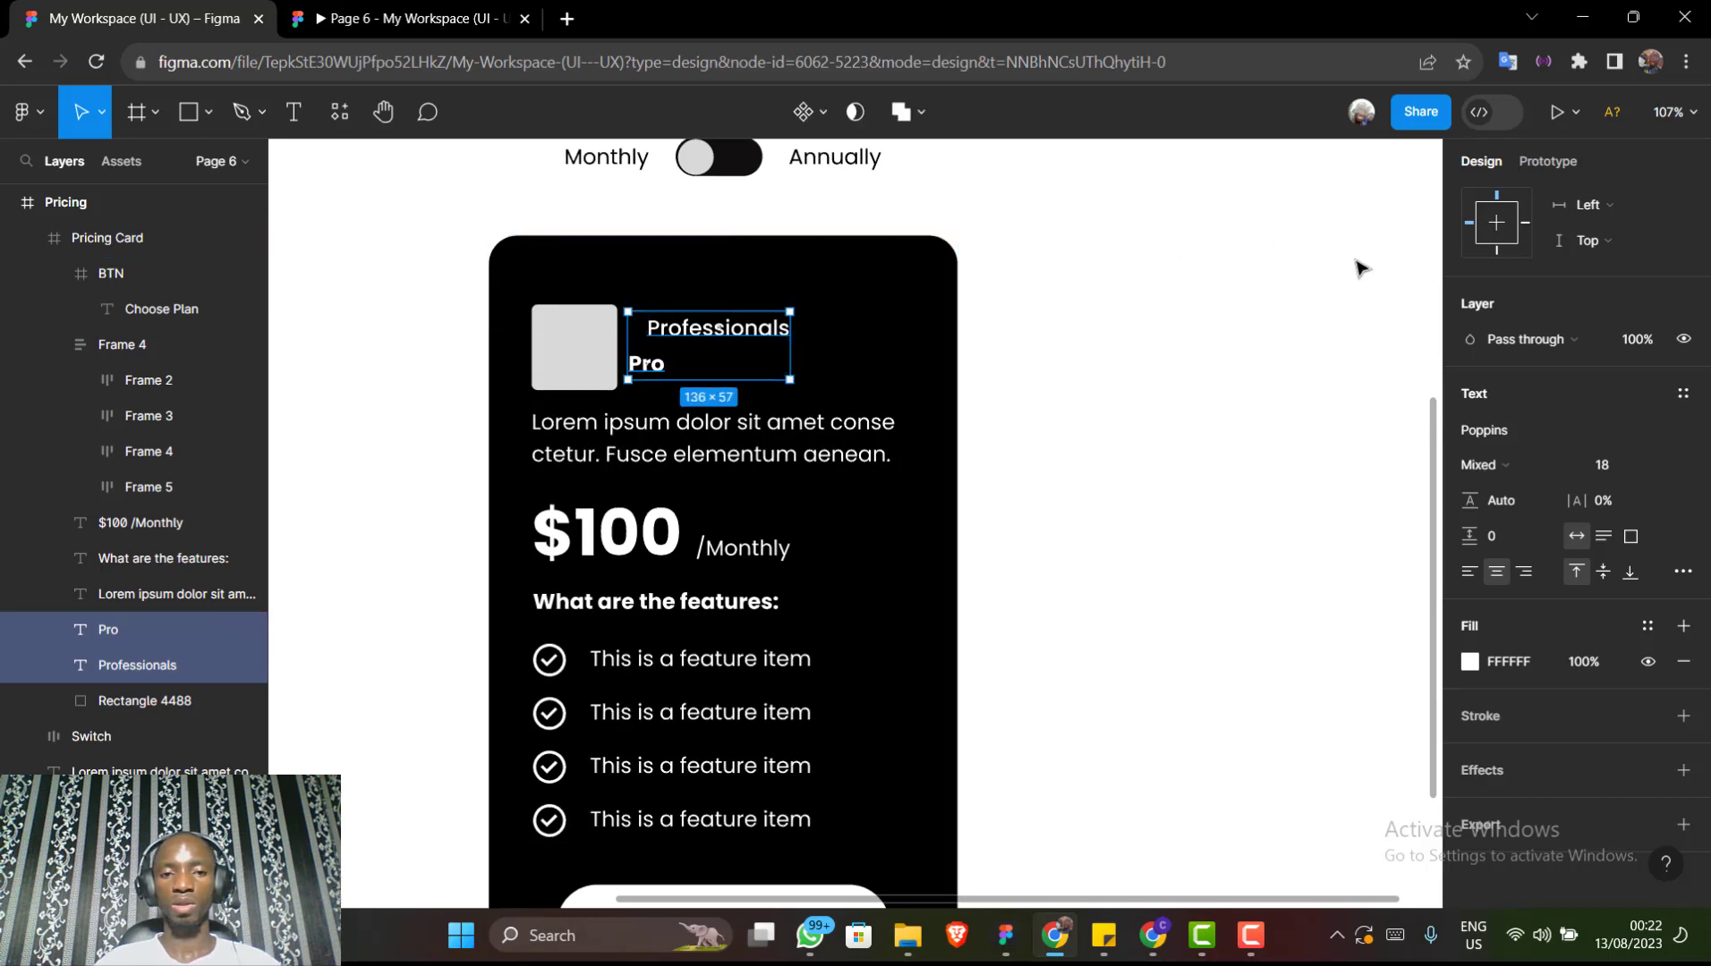
pyautogui.scroll(4, 1512, 241)
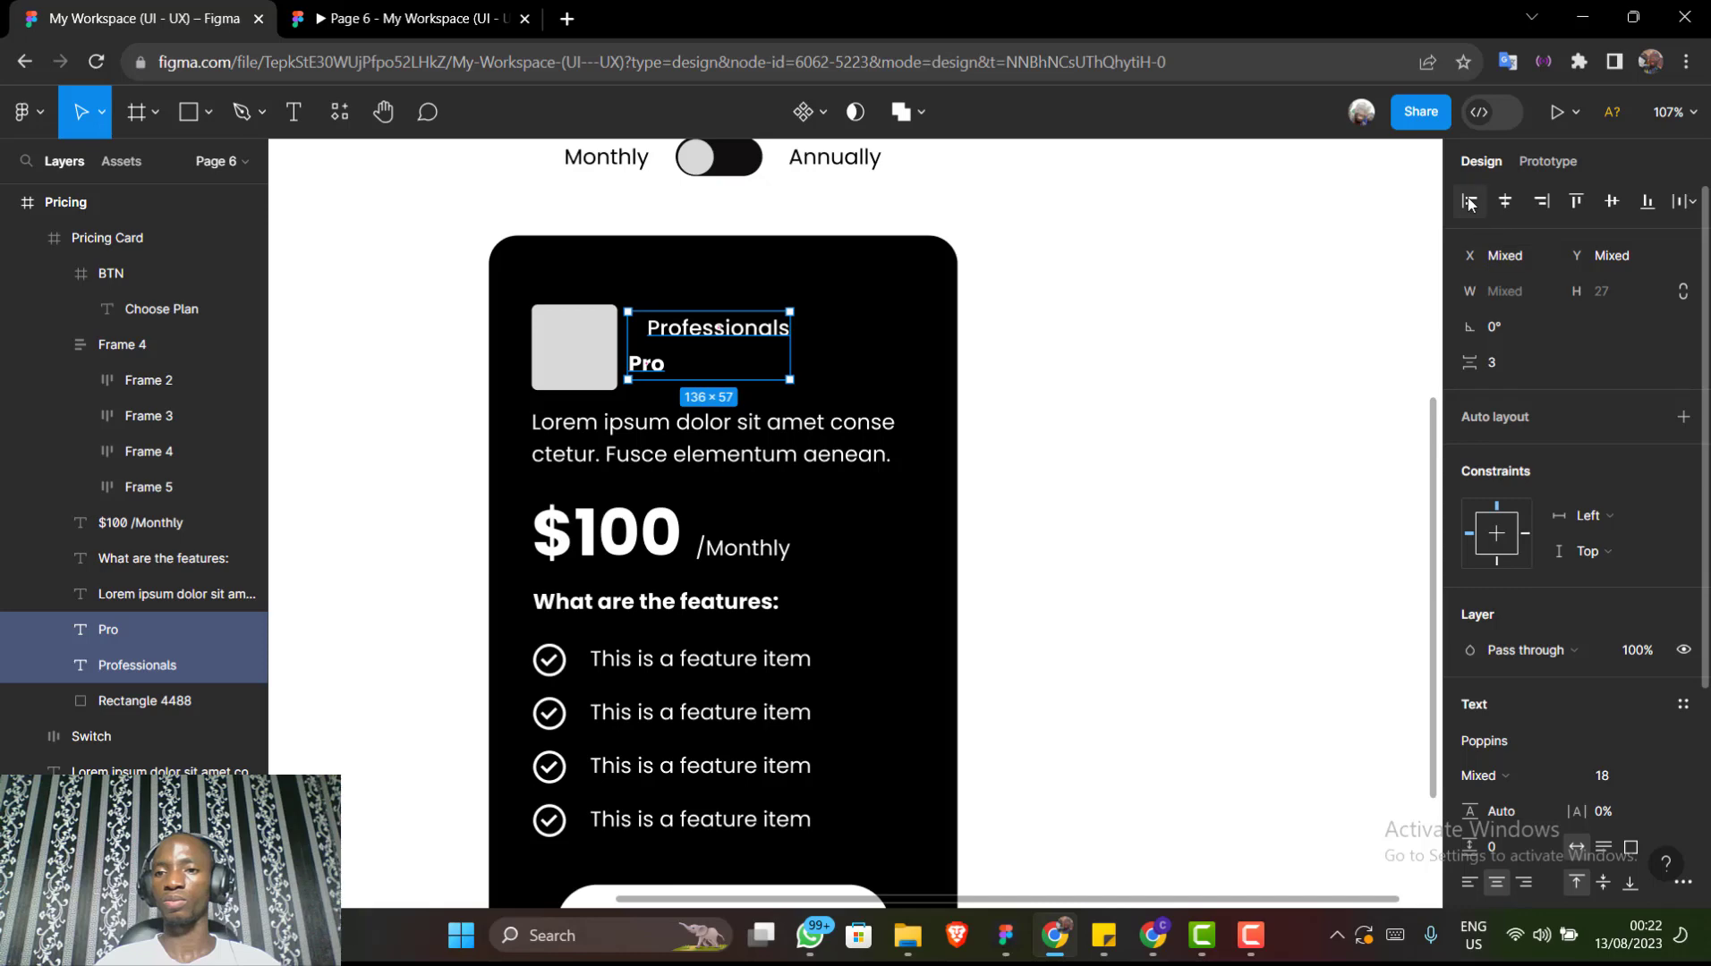
pyautogui.click(1468, 201)
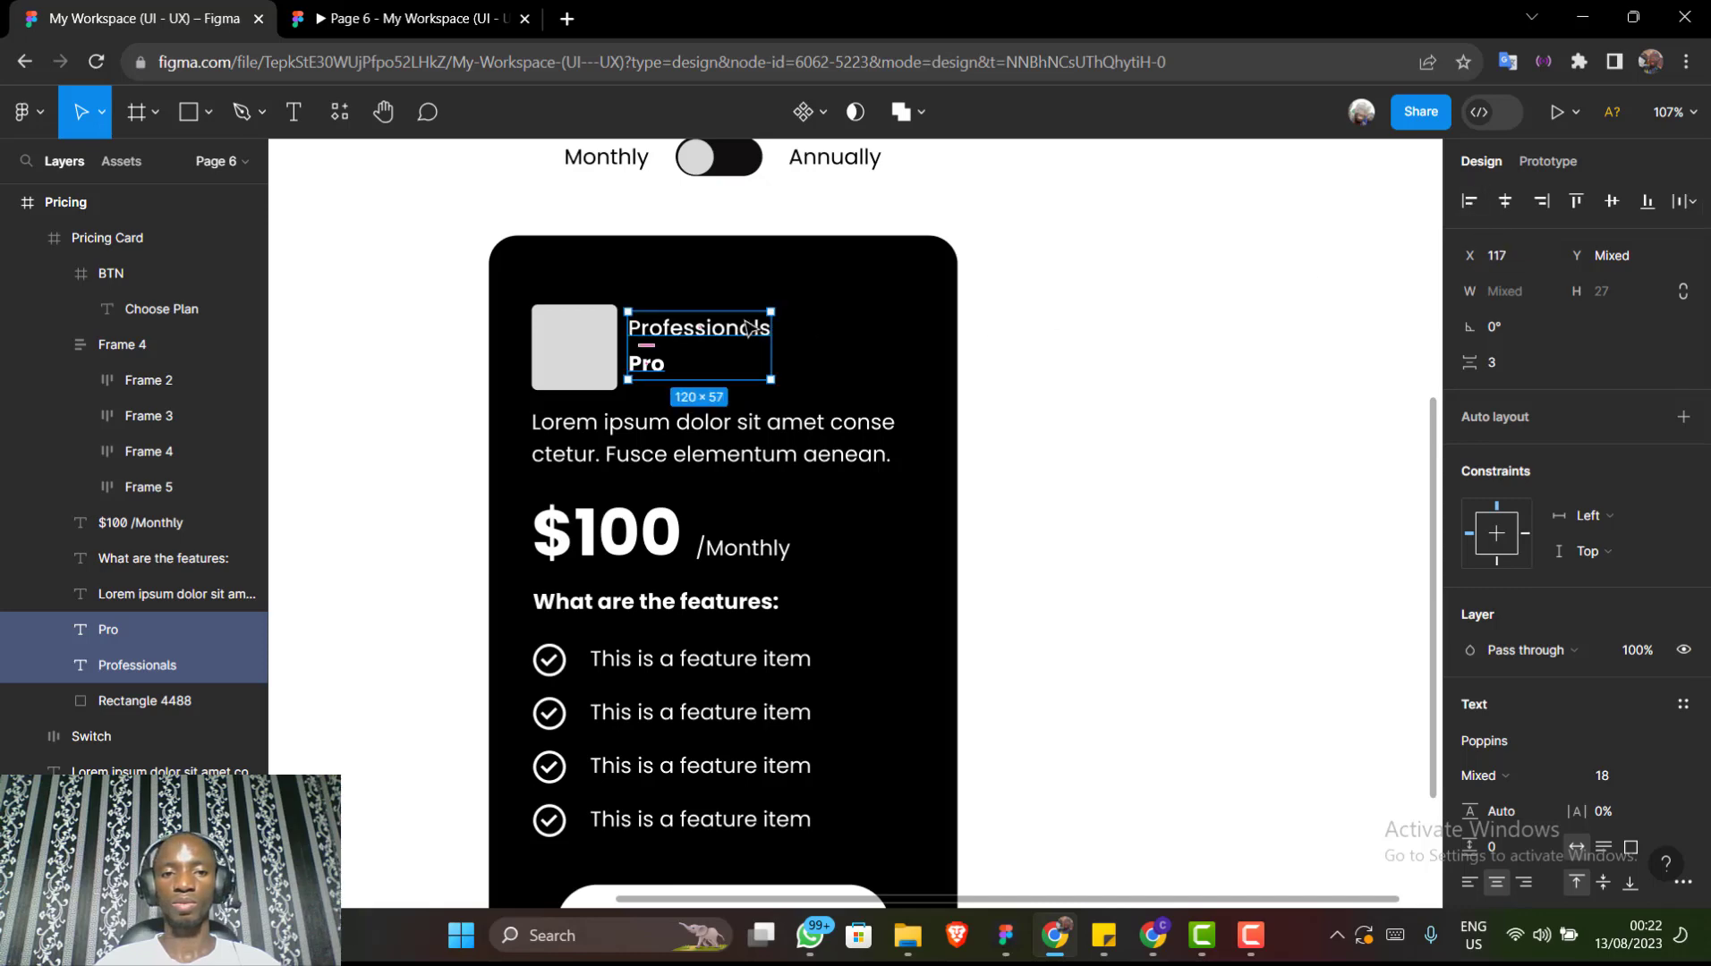
pyautogui.keyDown('shift'); pyautogui.click(601, 359); pyautogui.keyUp('shift')
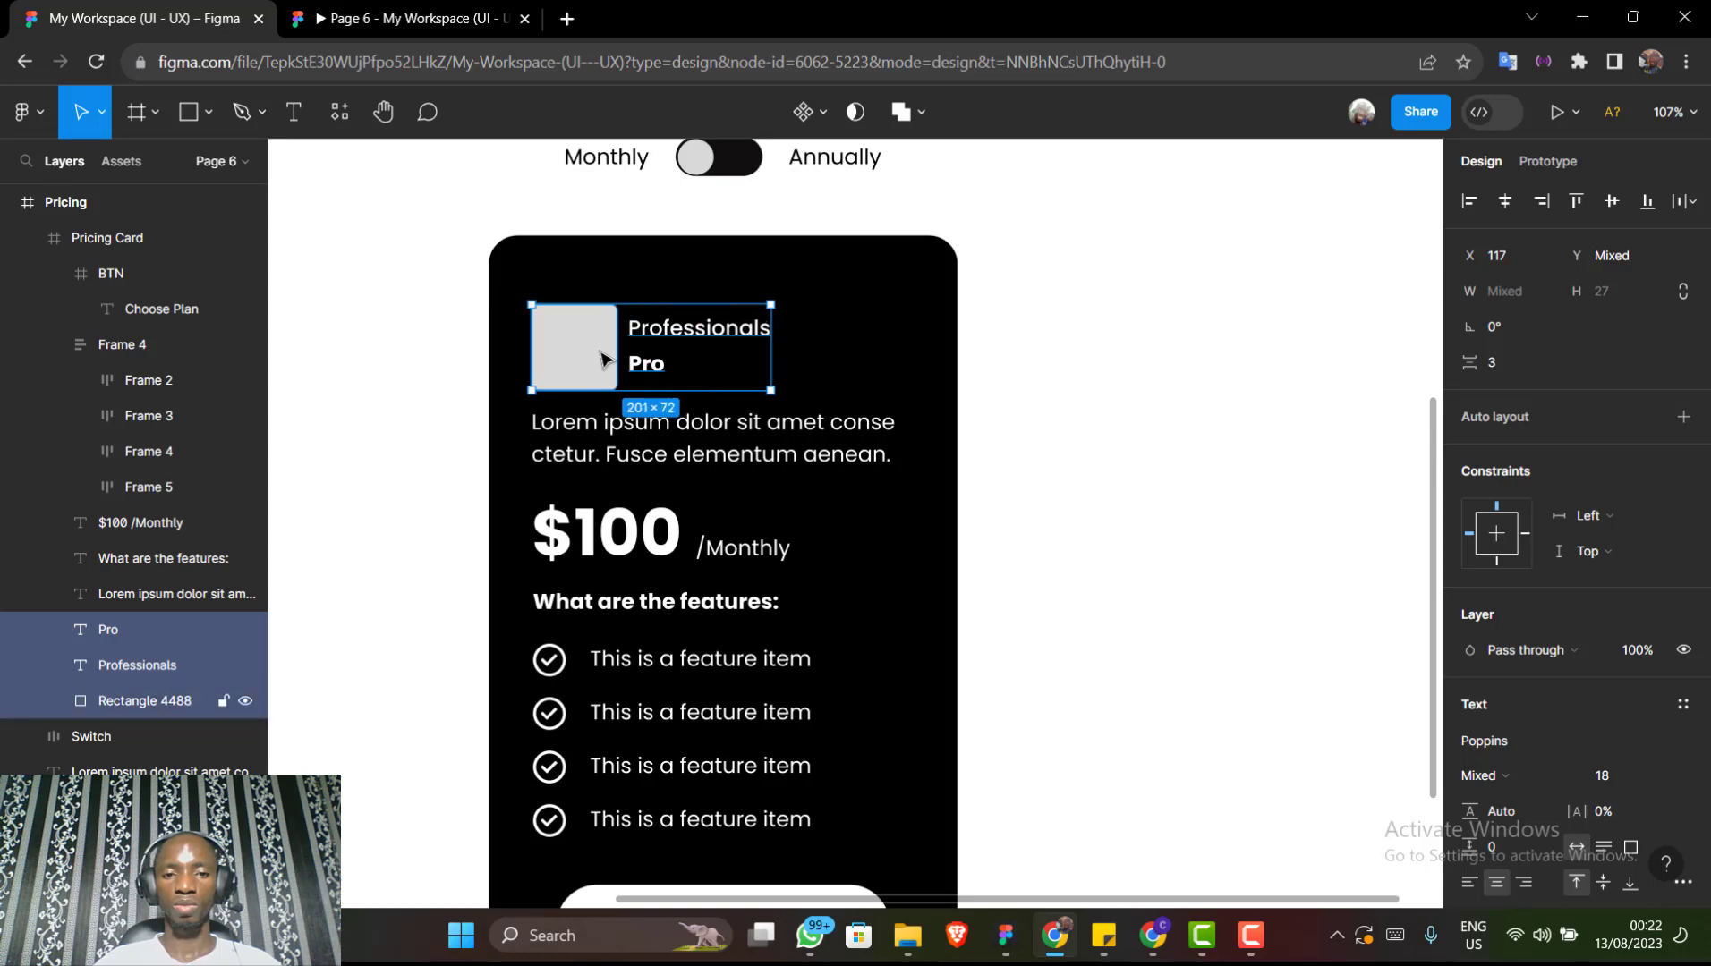
pyautogui.click(645, 363)
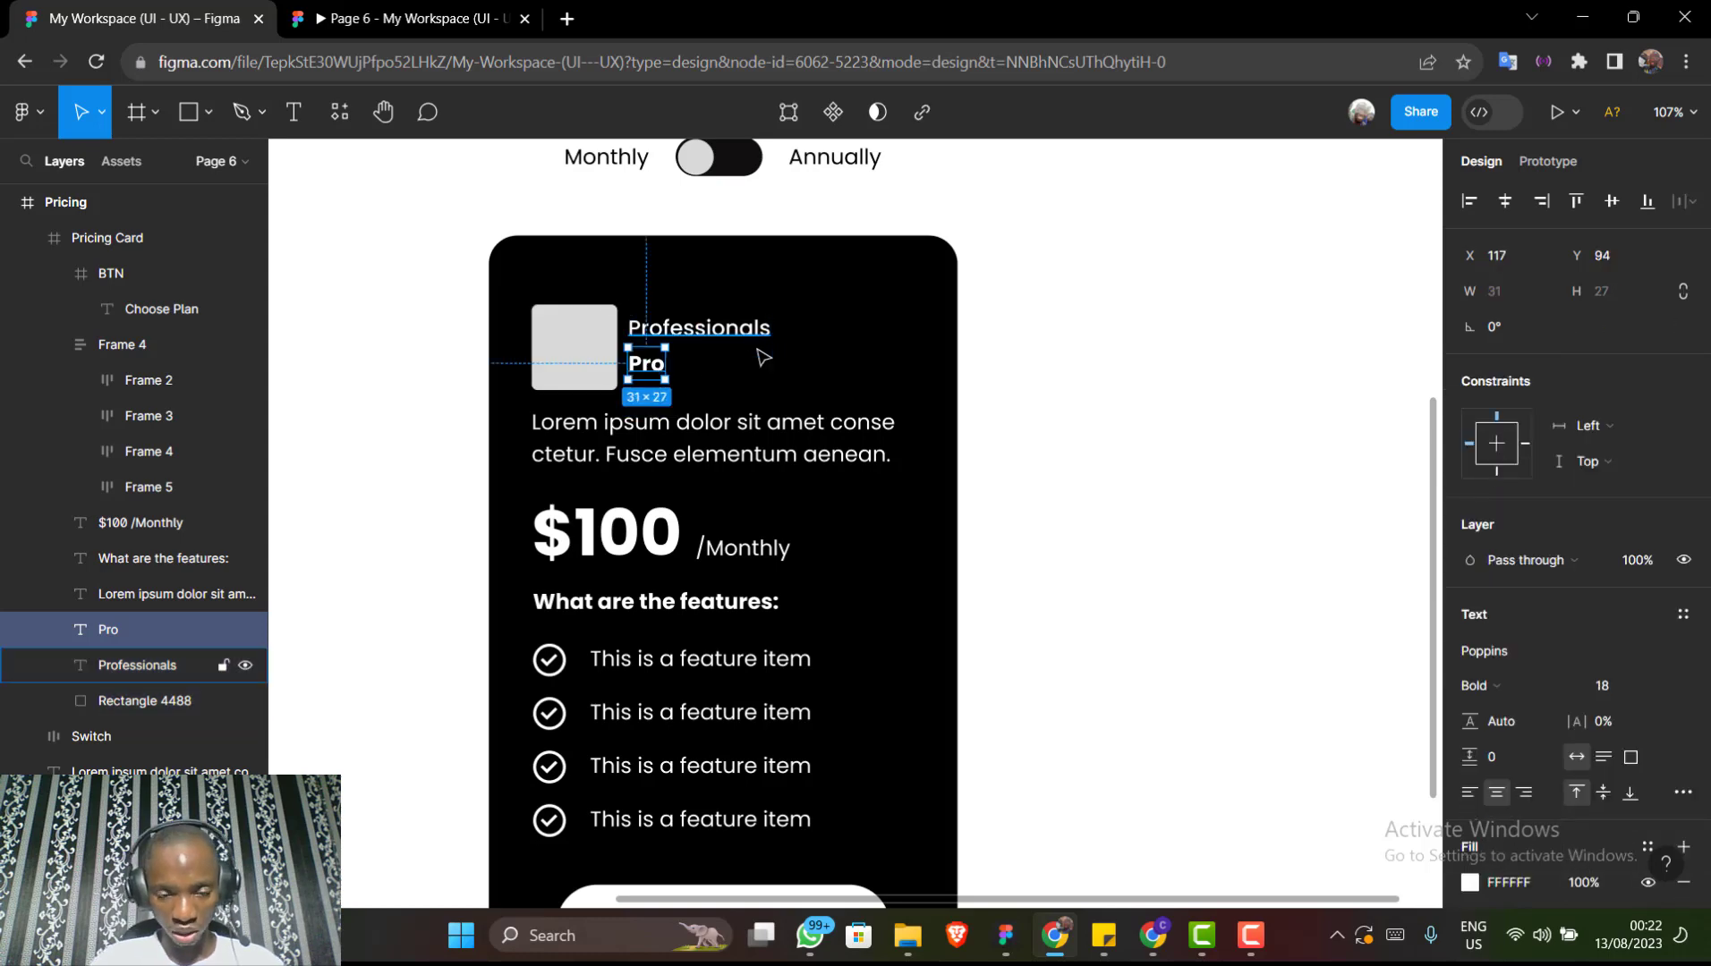
pyautogui.scroll(-2, 762, 358)
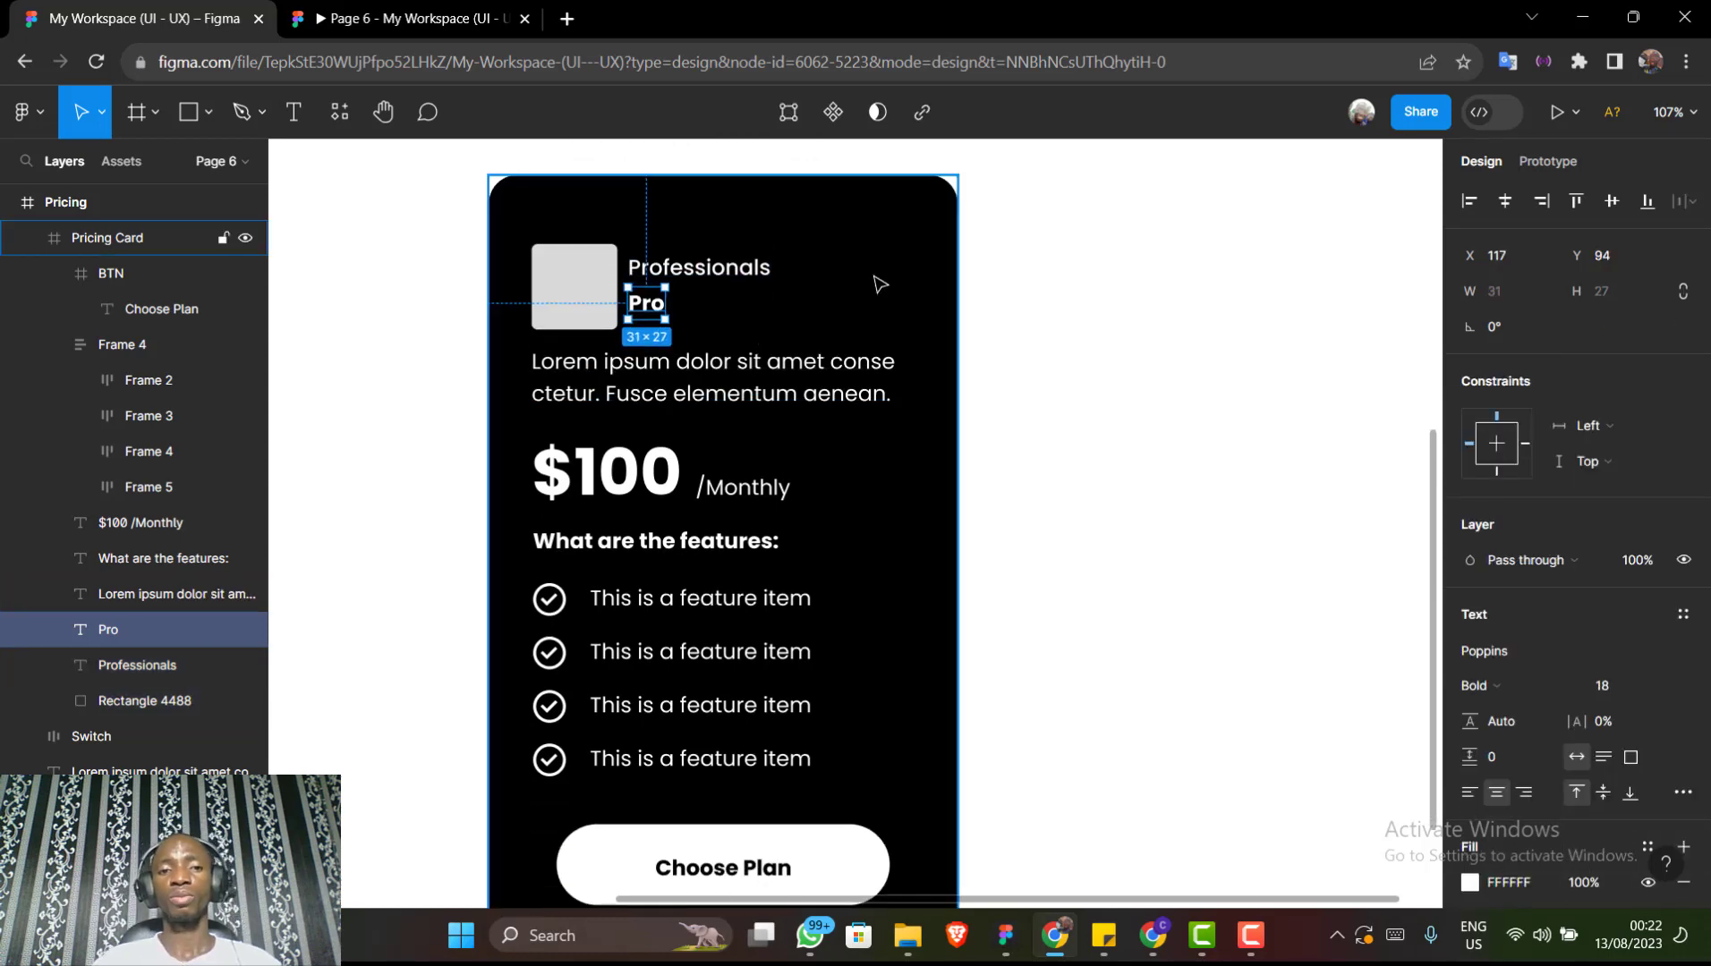
pyautogui.click(870, 289)
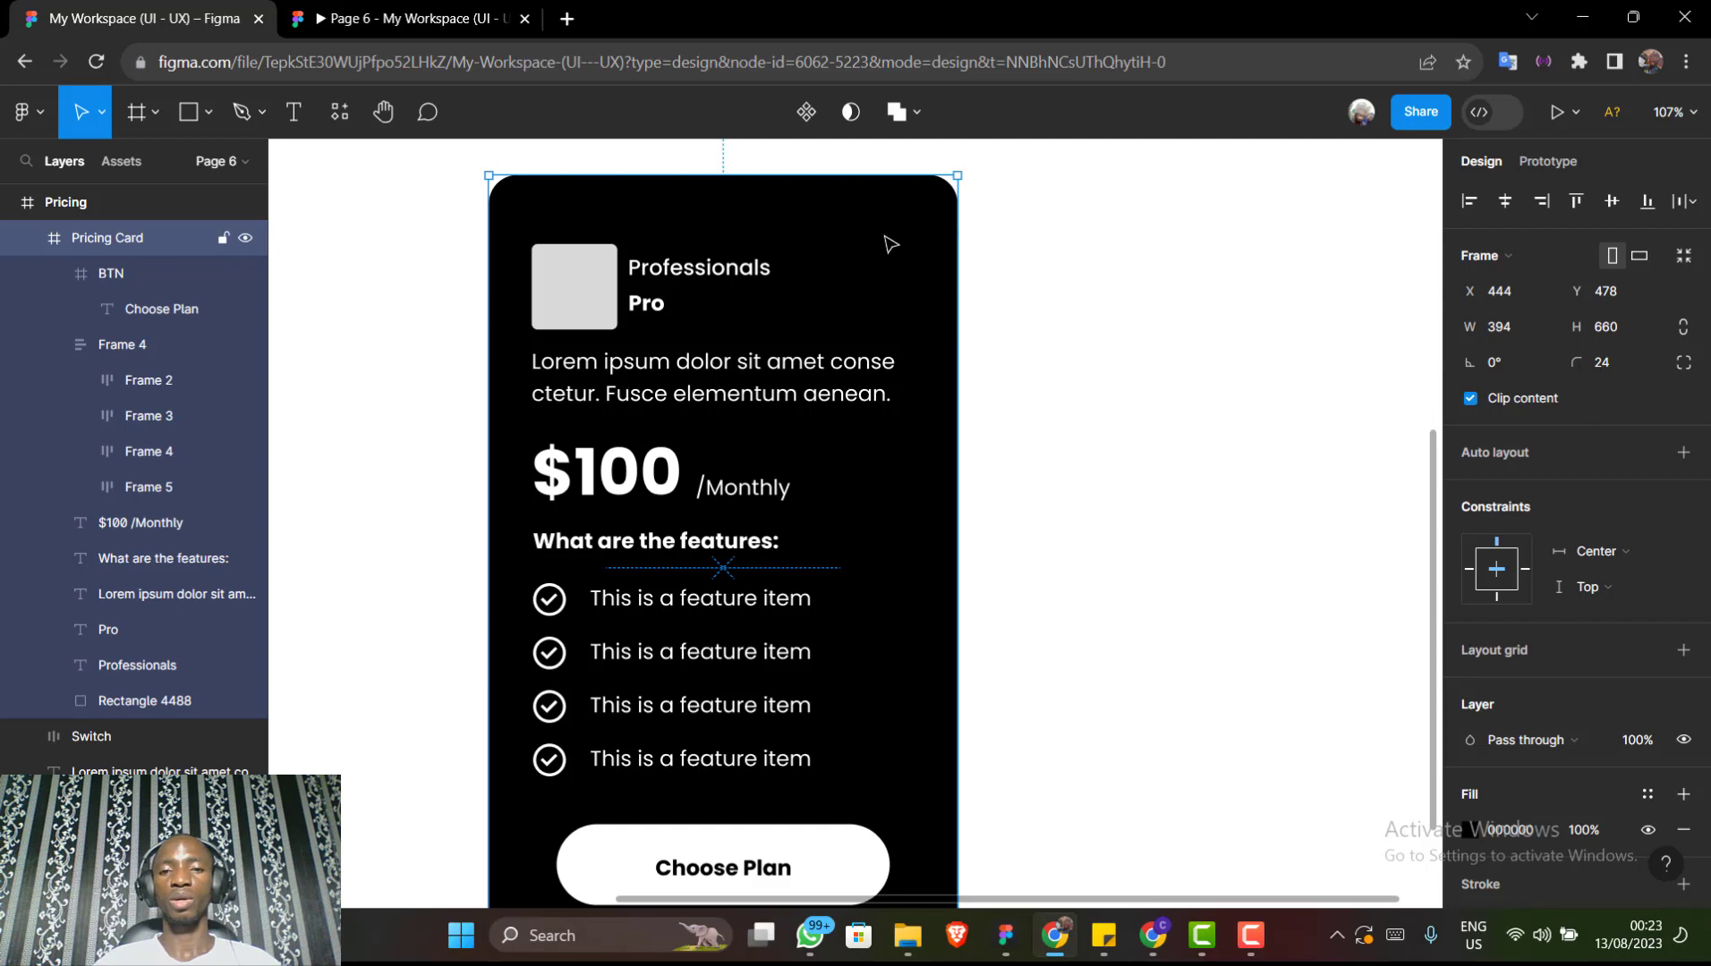
pyautogui.scroll(3, 891, 246)
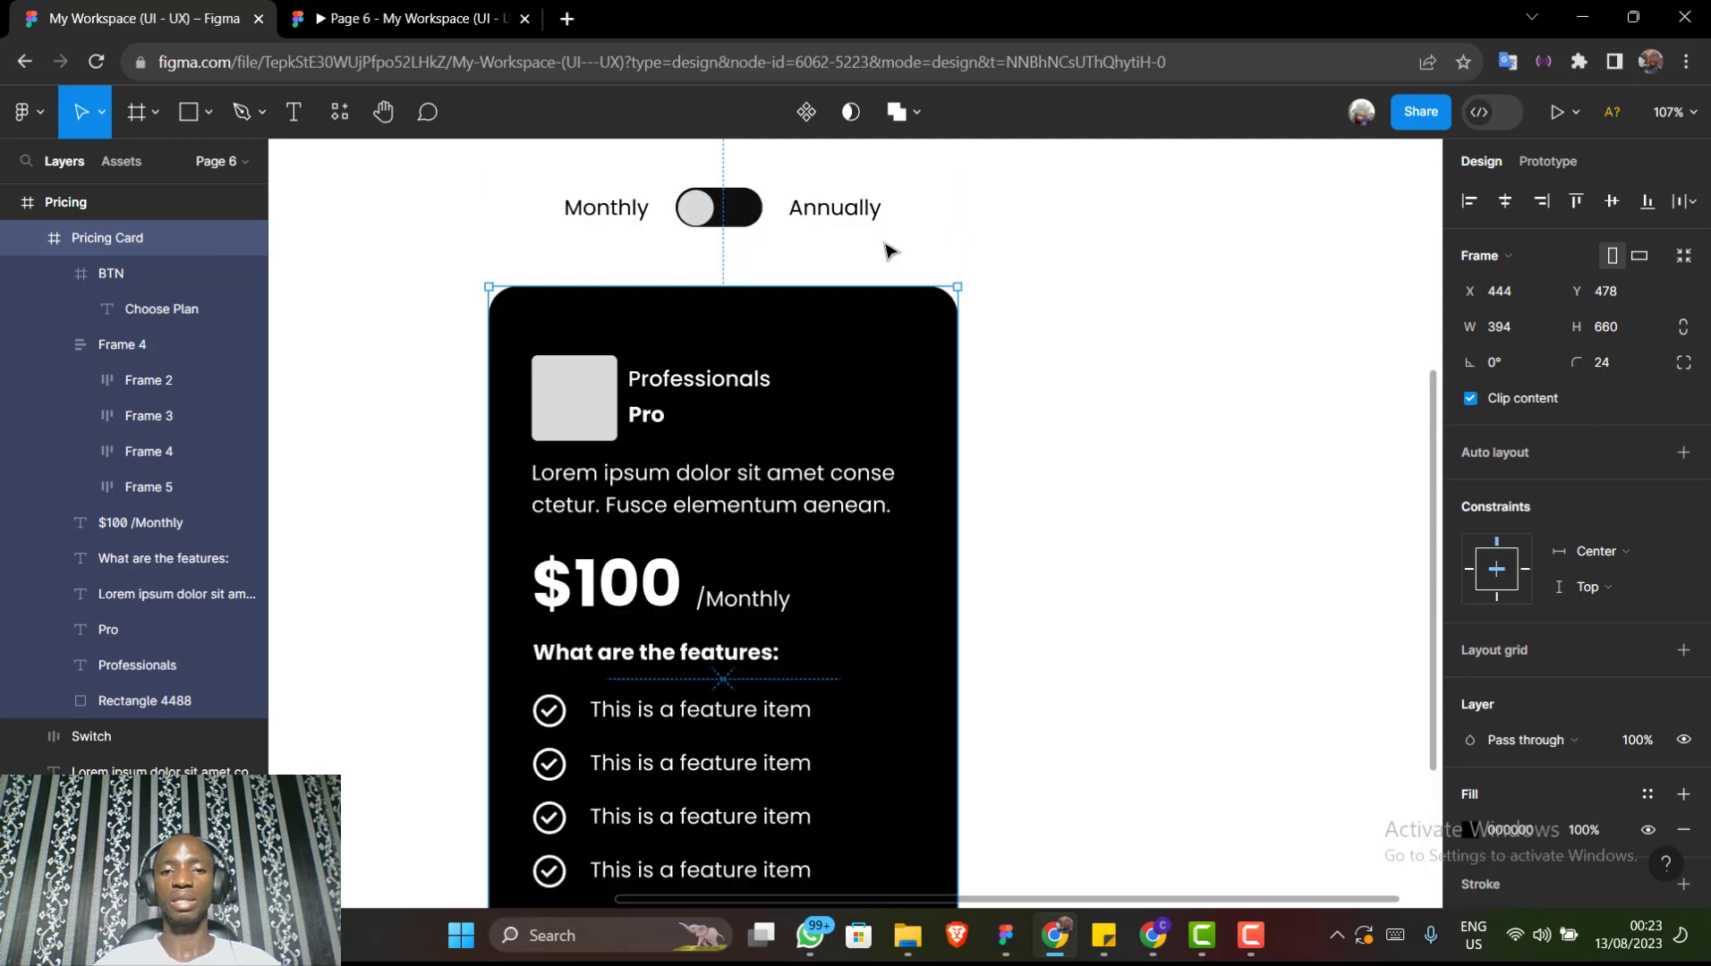
pyautogui.rightClick(837, 347)
# Launch the Iconify plugin from the card's grey square and search for "briefcase" icons
pyautogui.click(581, 388)
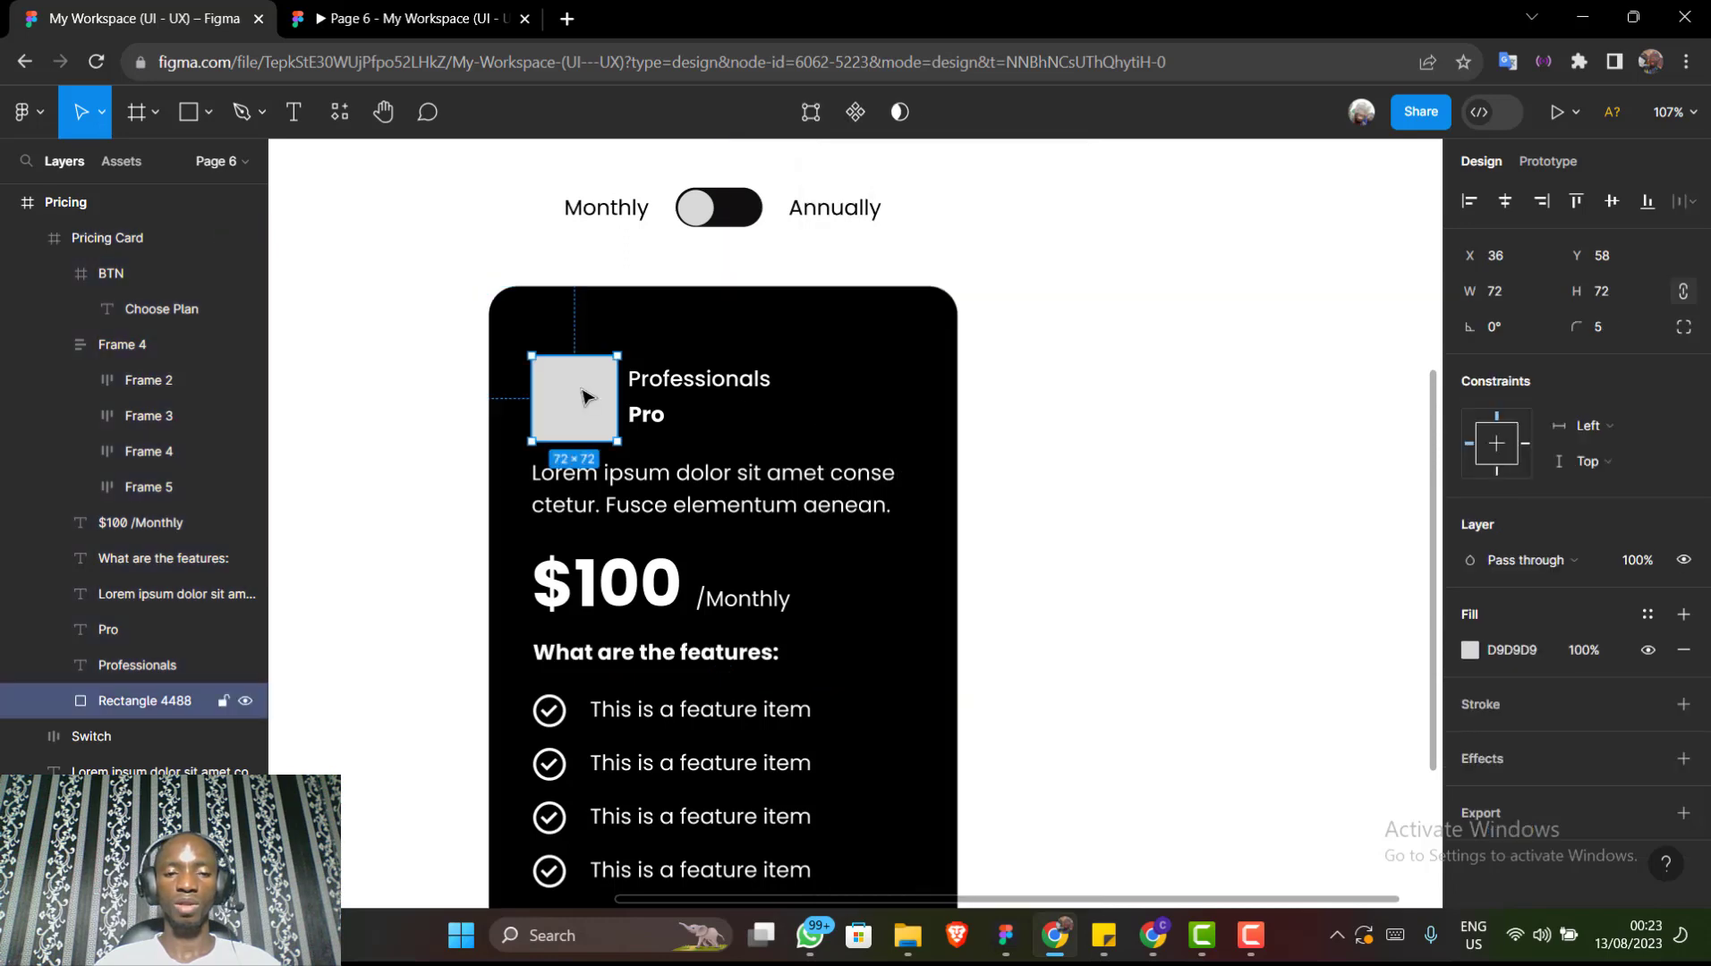
pyautogui.rightClick(583, 396)
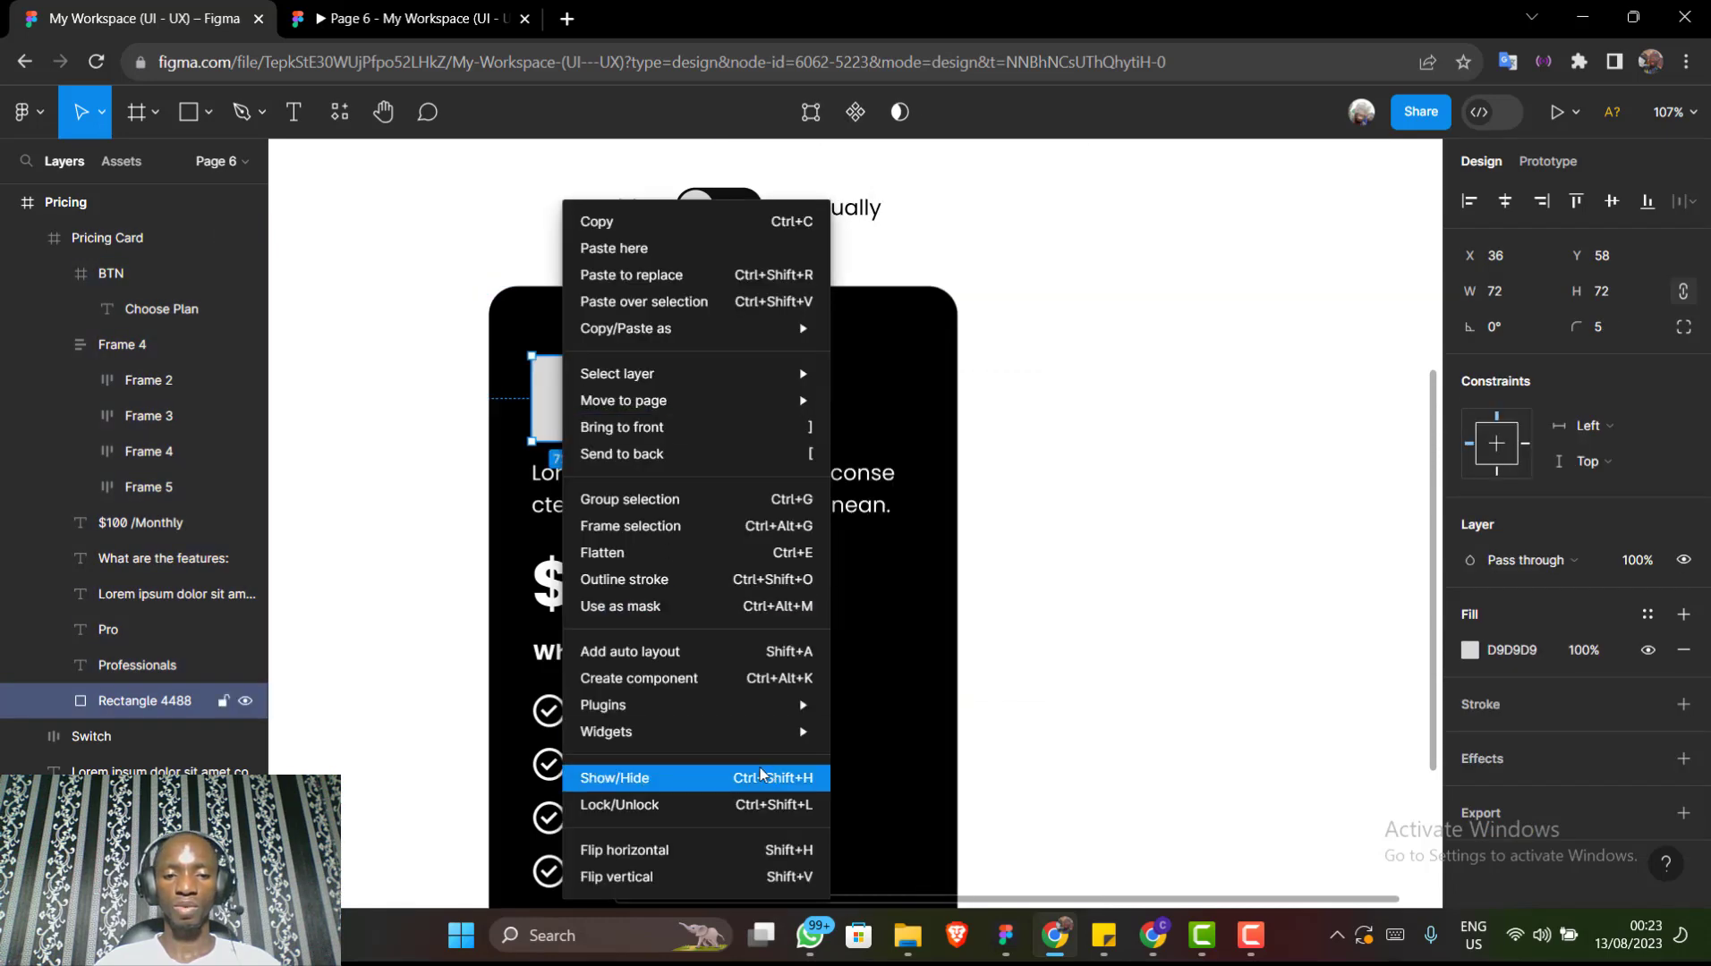
pyautogui.moveTo(717, 709)
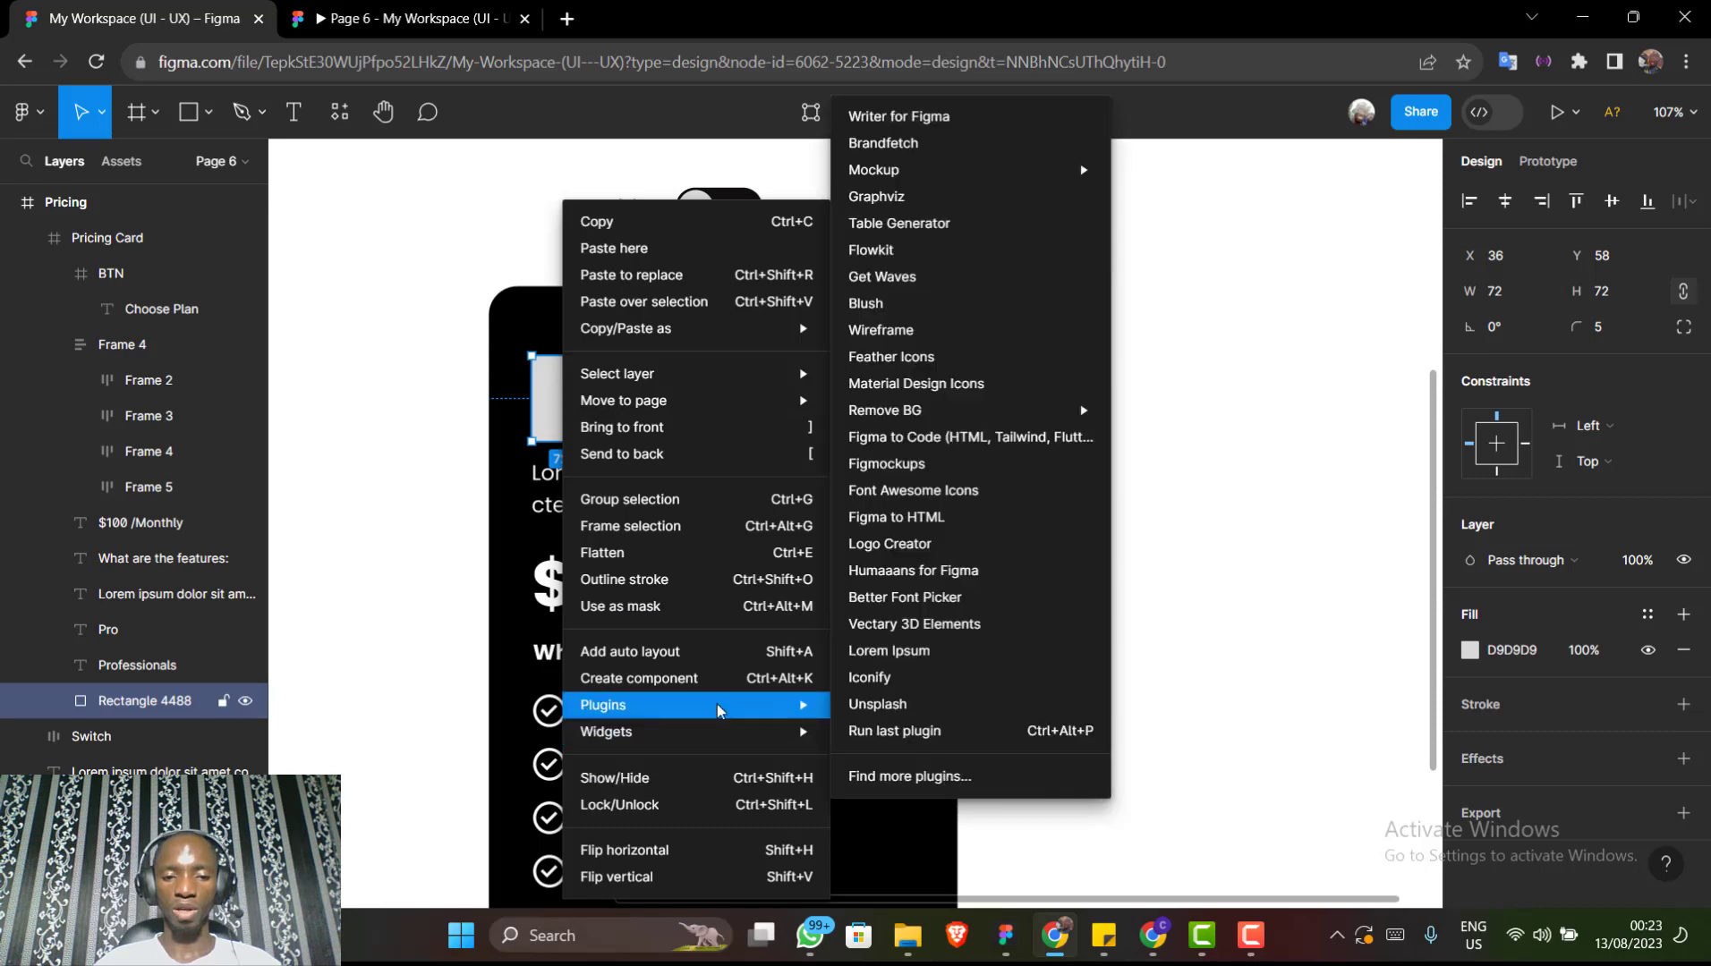
pyautogui.click(915, 681)
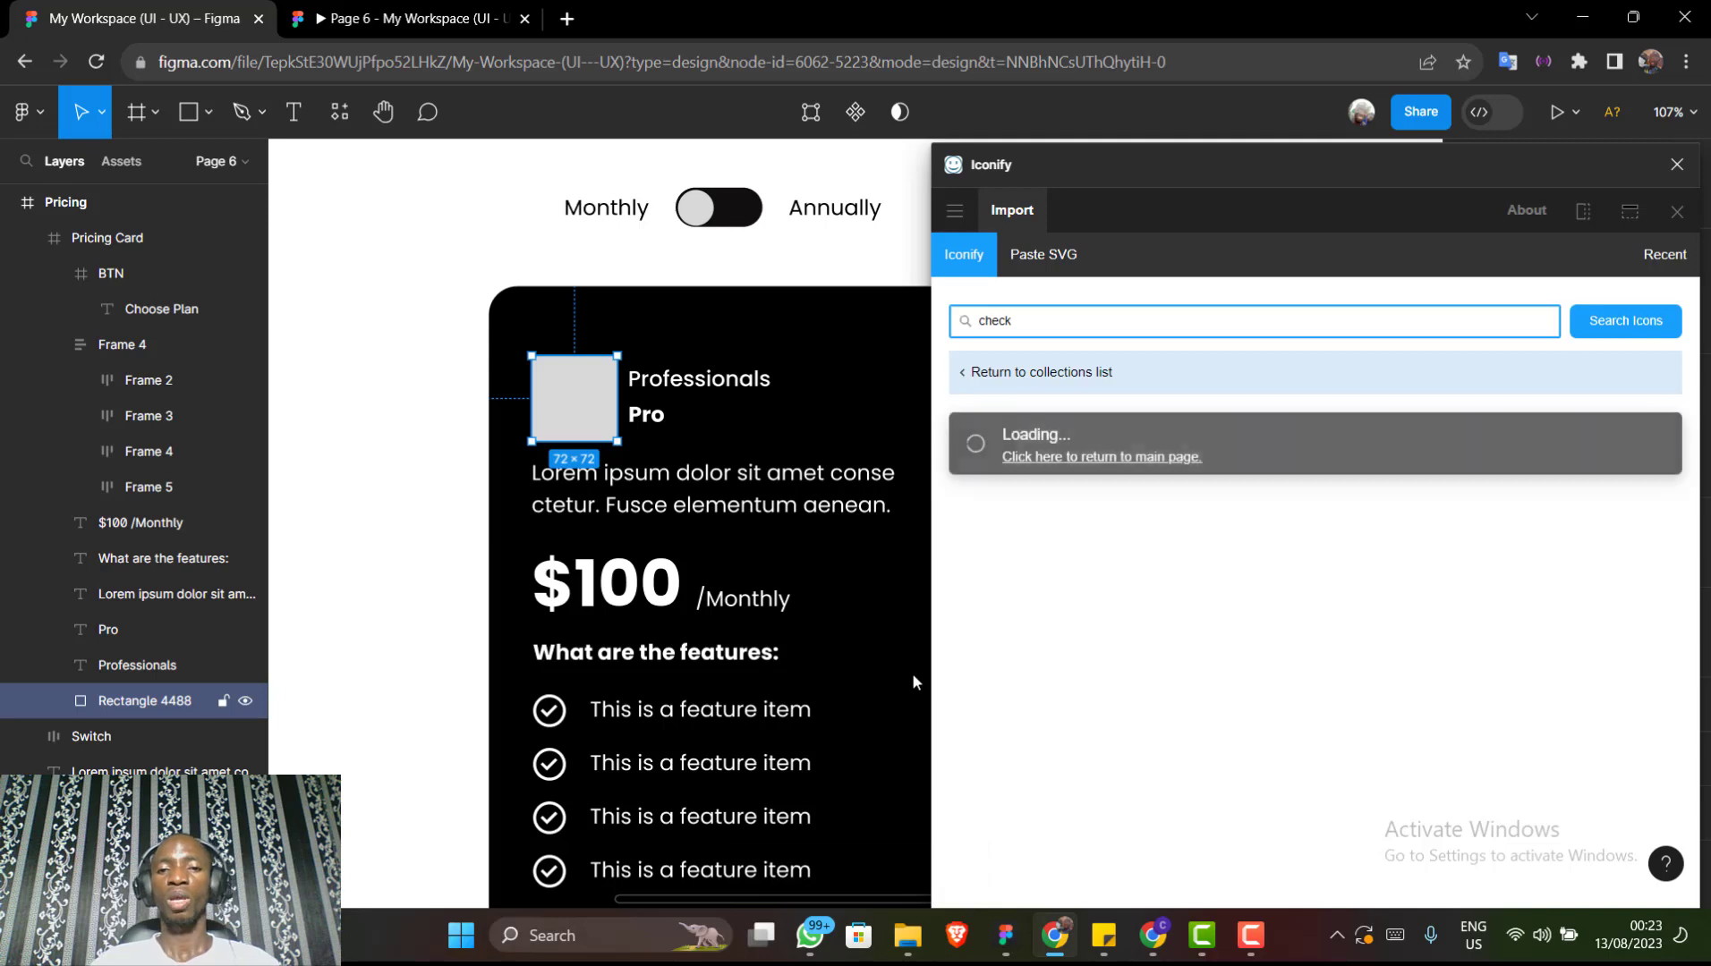
pyautogui.doubleClick(999, 319)
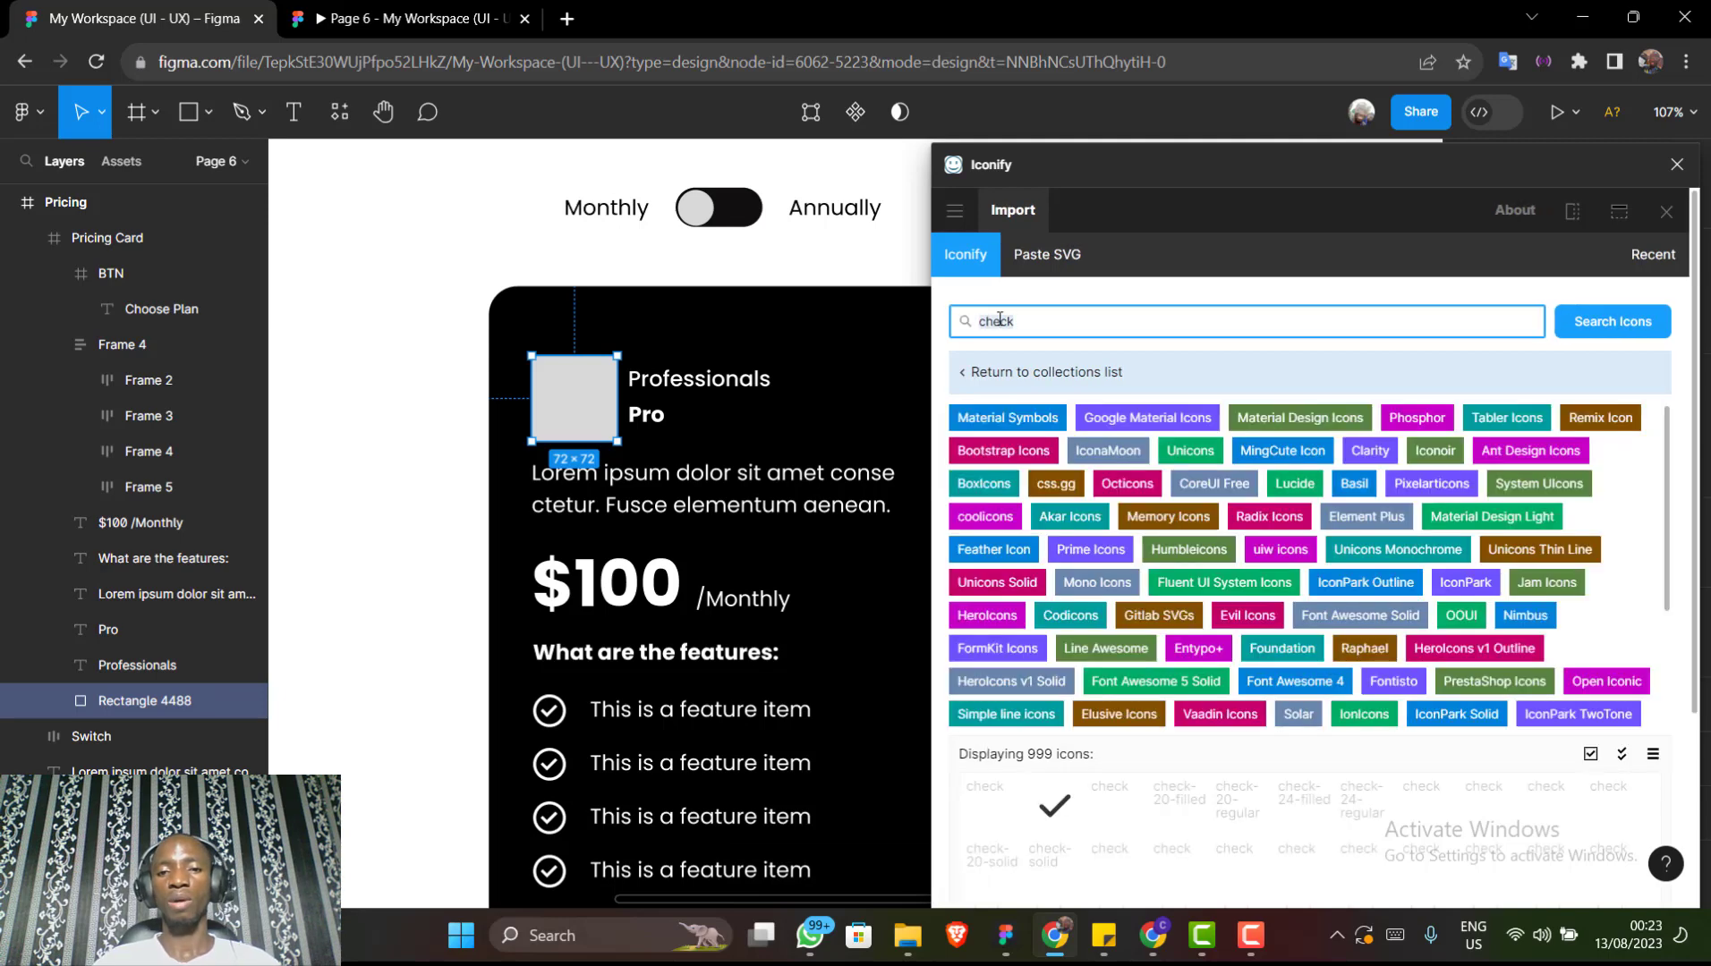
pyautogui.write('brie')
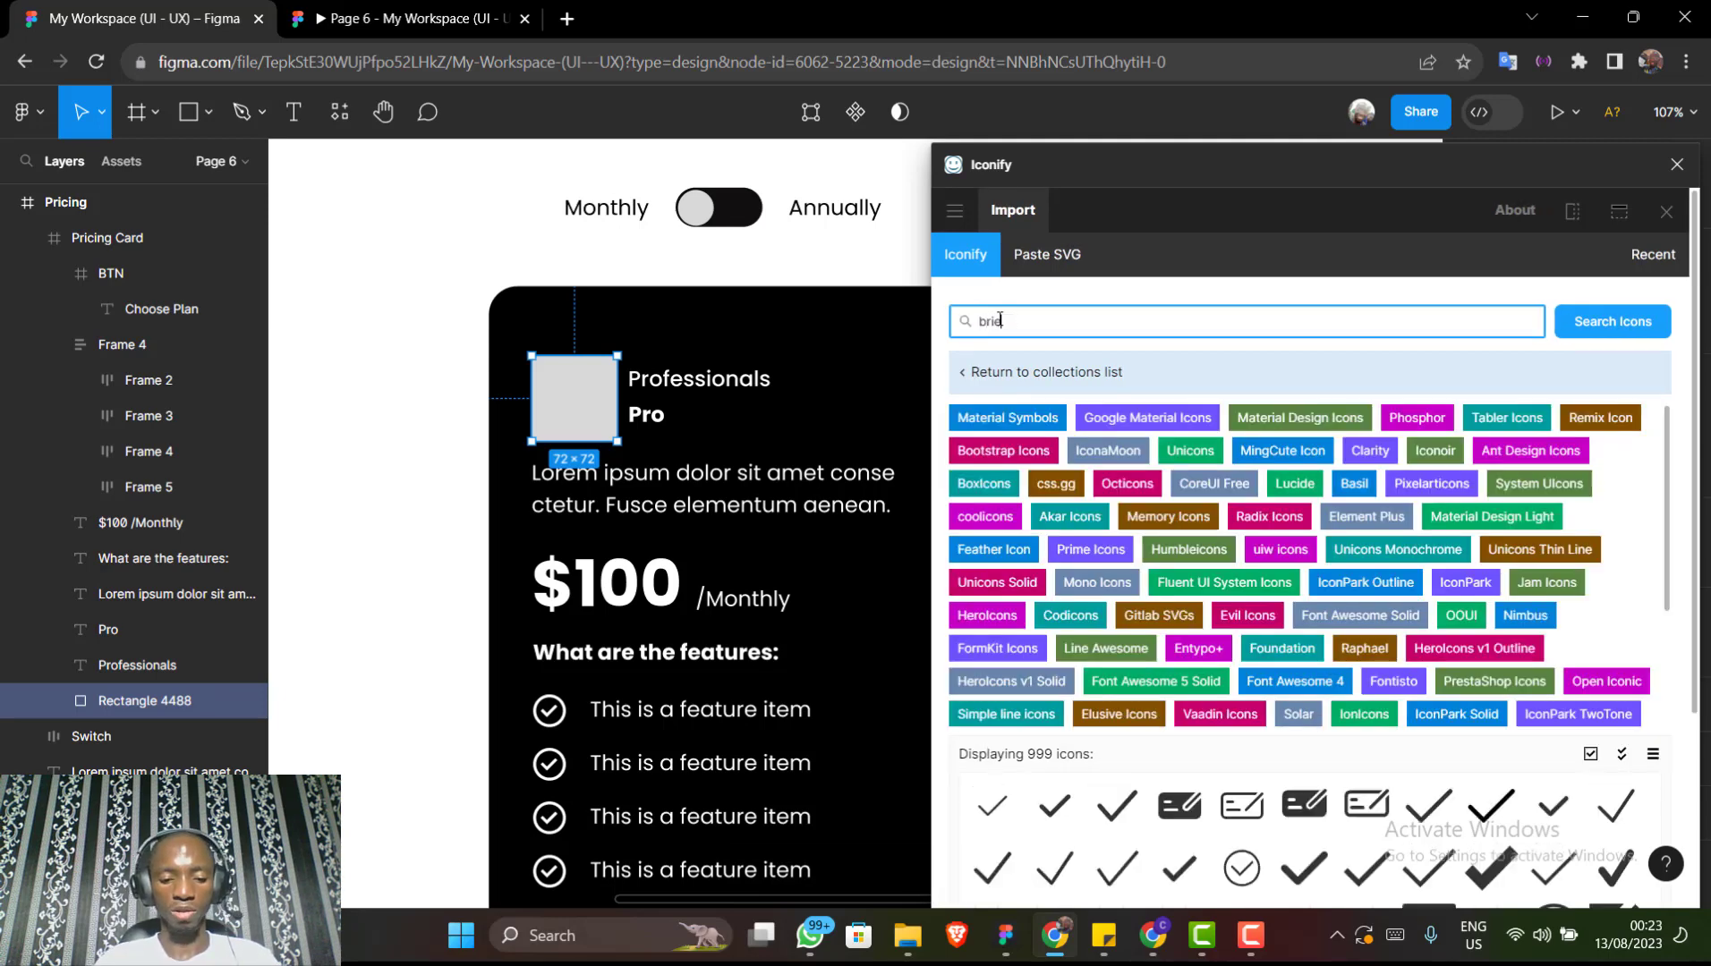
pyautogui.write('fcase')
pyautogui.press('Return')
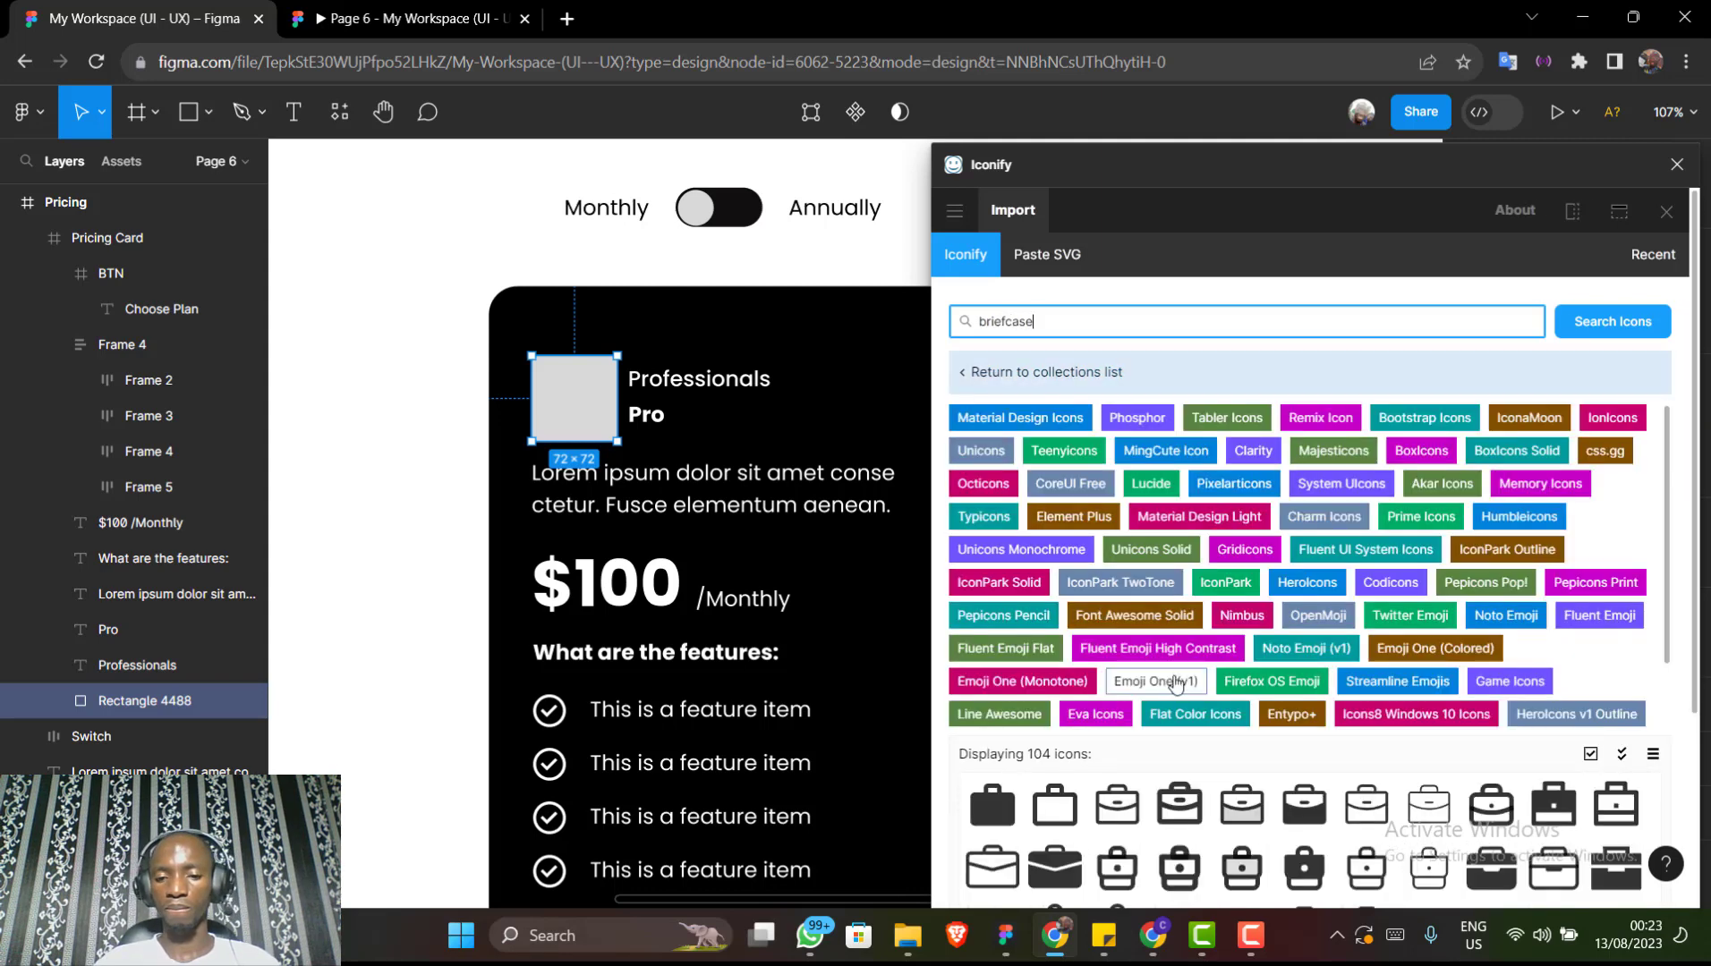
# Import the tabler:briefcase icon at the grey square, close Iconify and centre the icon horizontally and vertically in the pricing card
pyautogui.scroll(-1, 1174, 675)
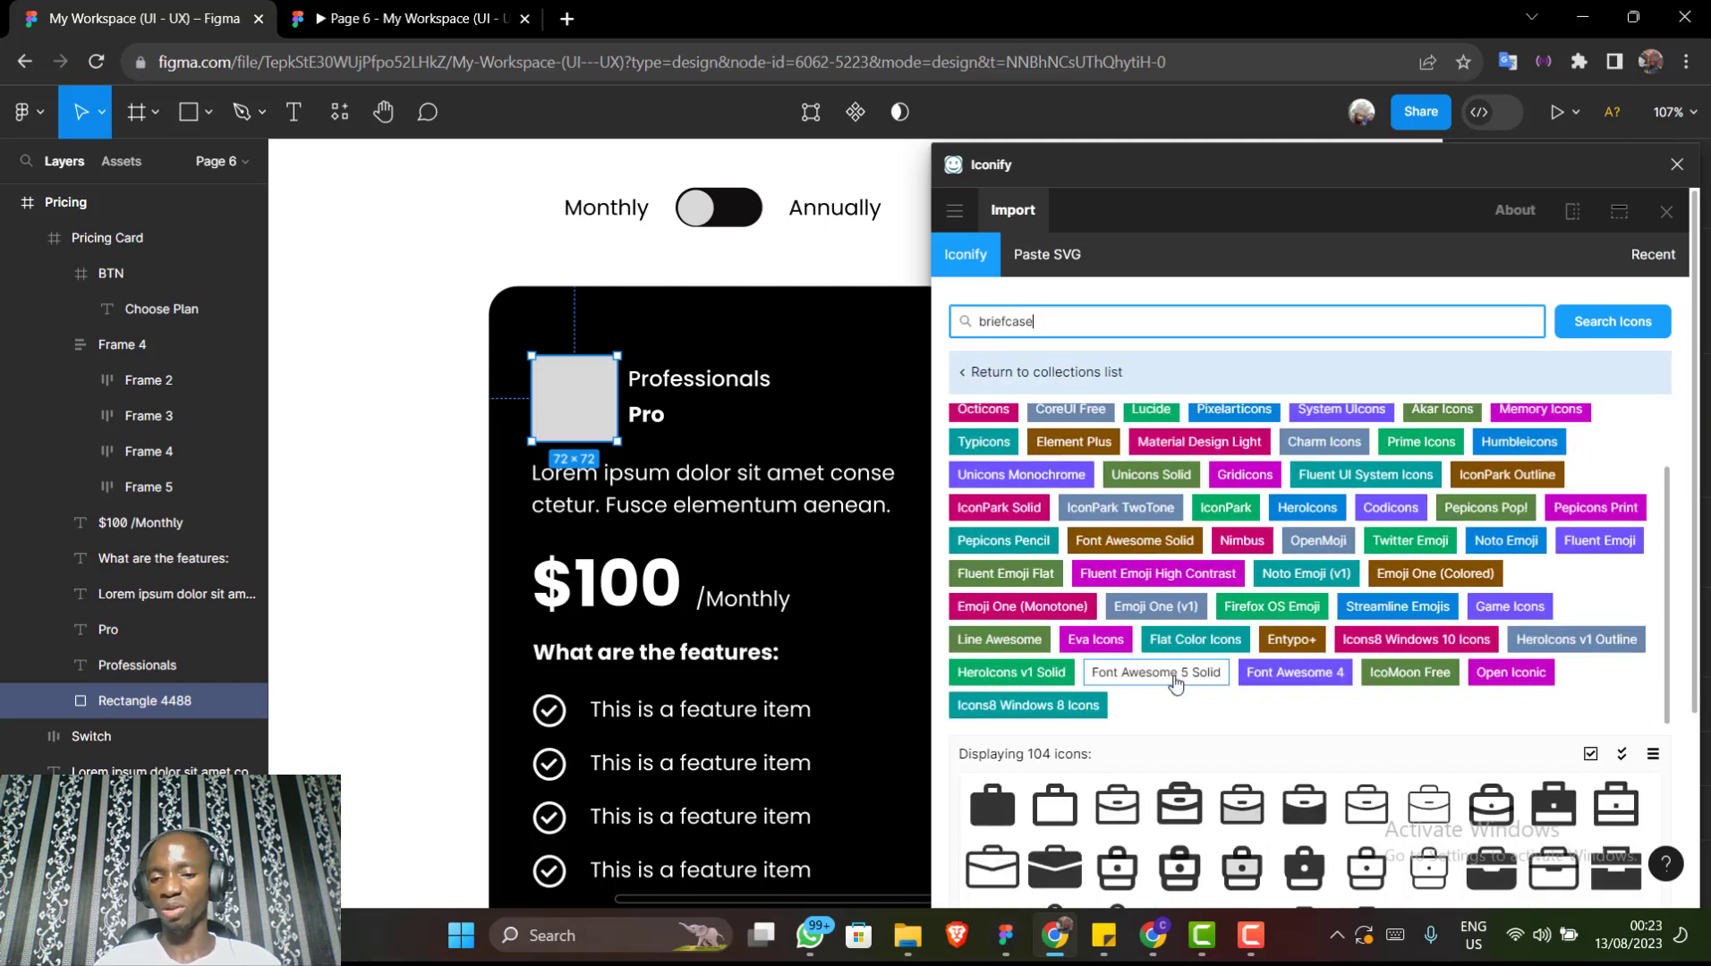
pyautogui.click(1000, 825)
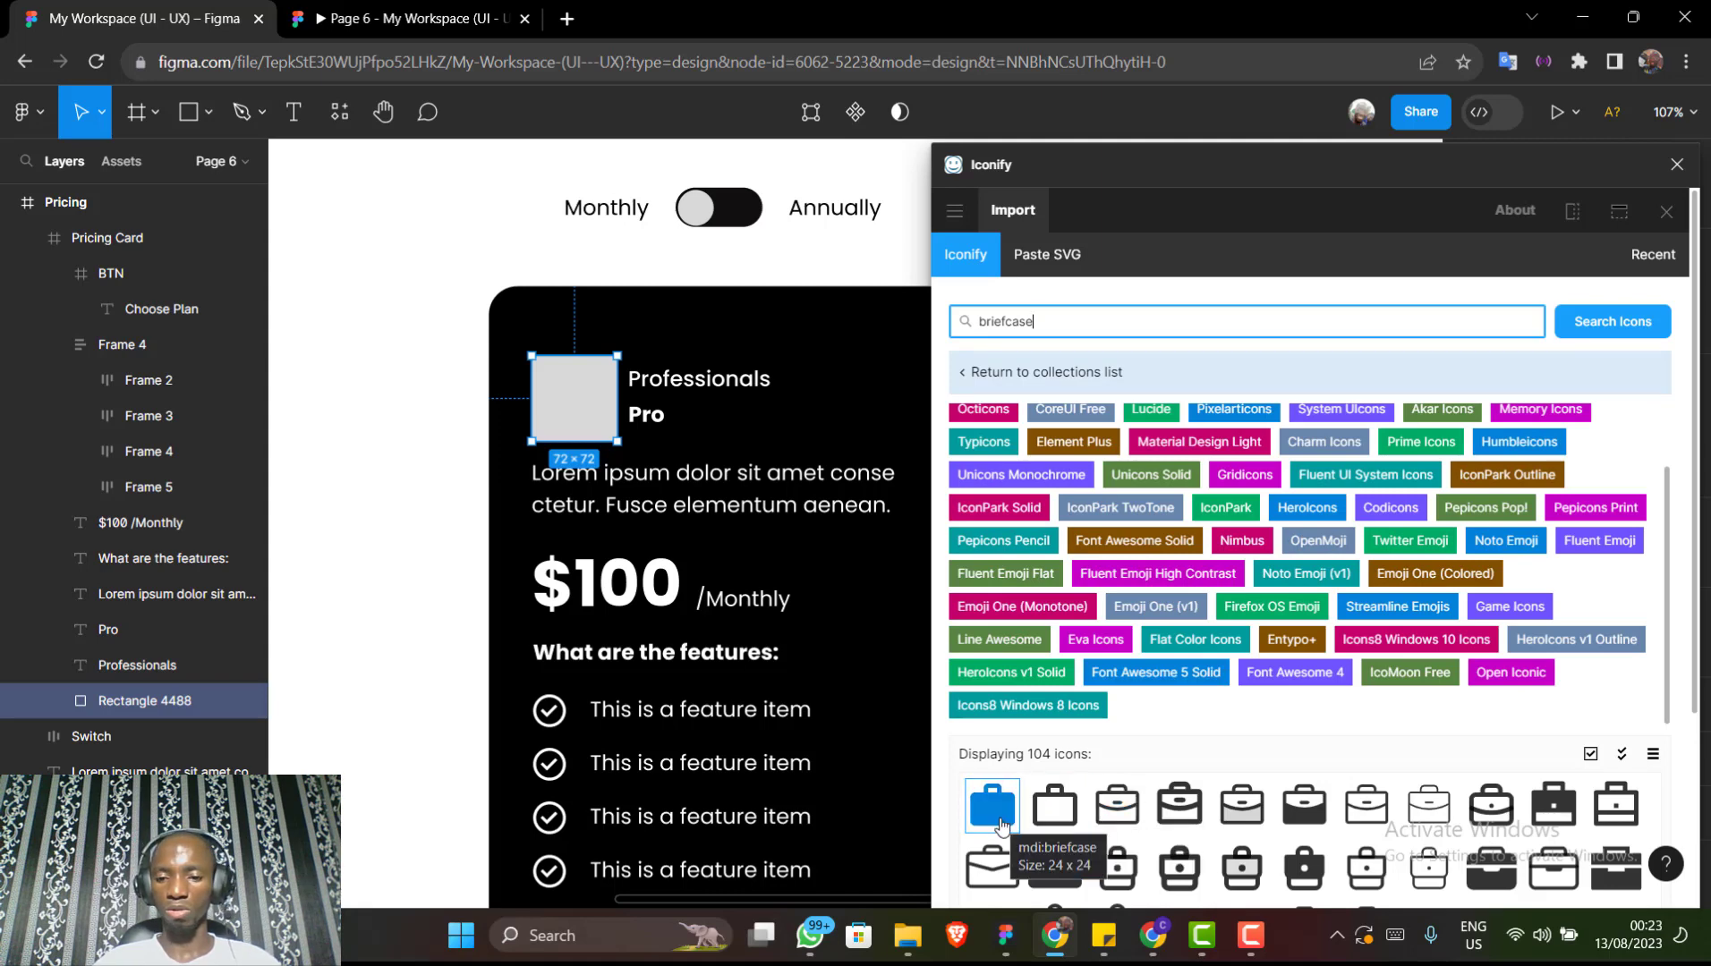
pyautogui.scroll(-2, 1472, 785)
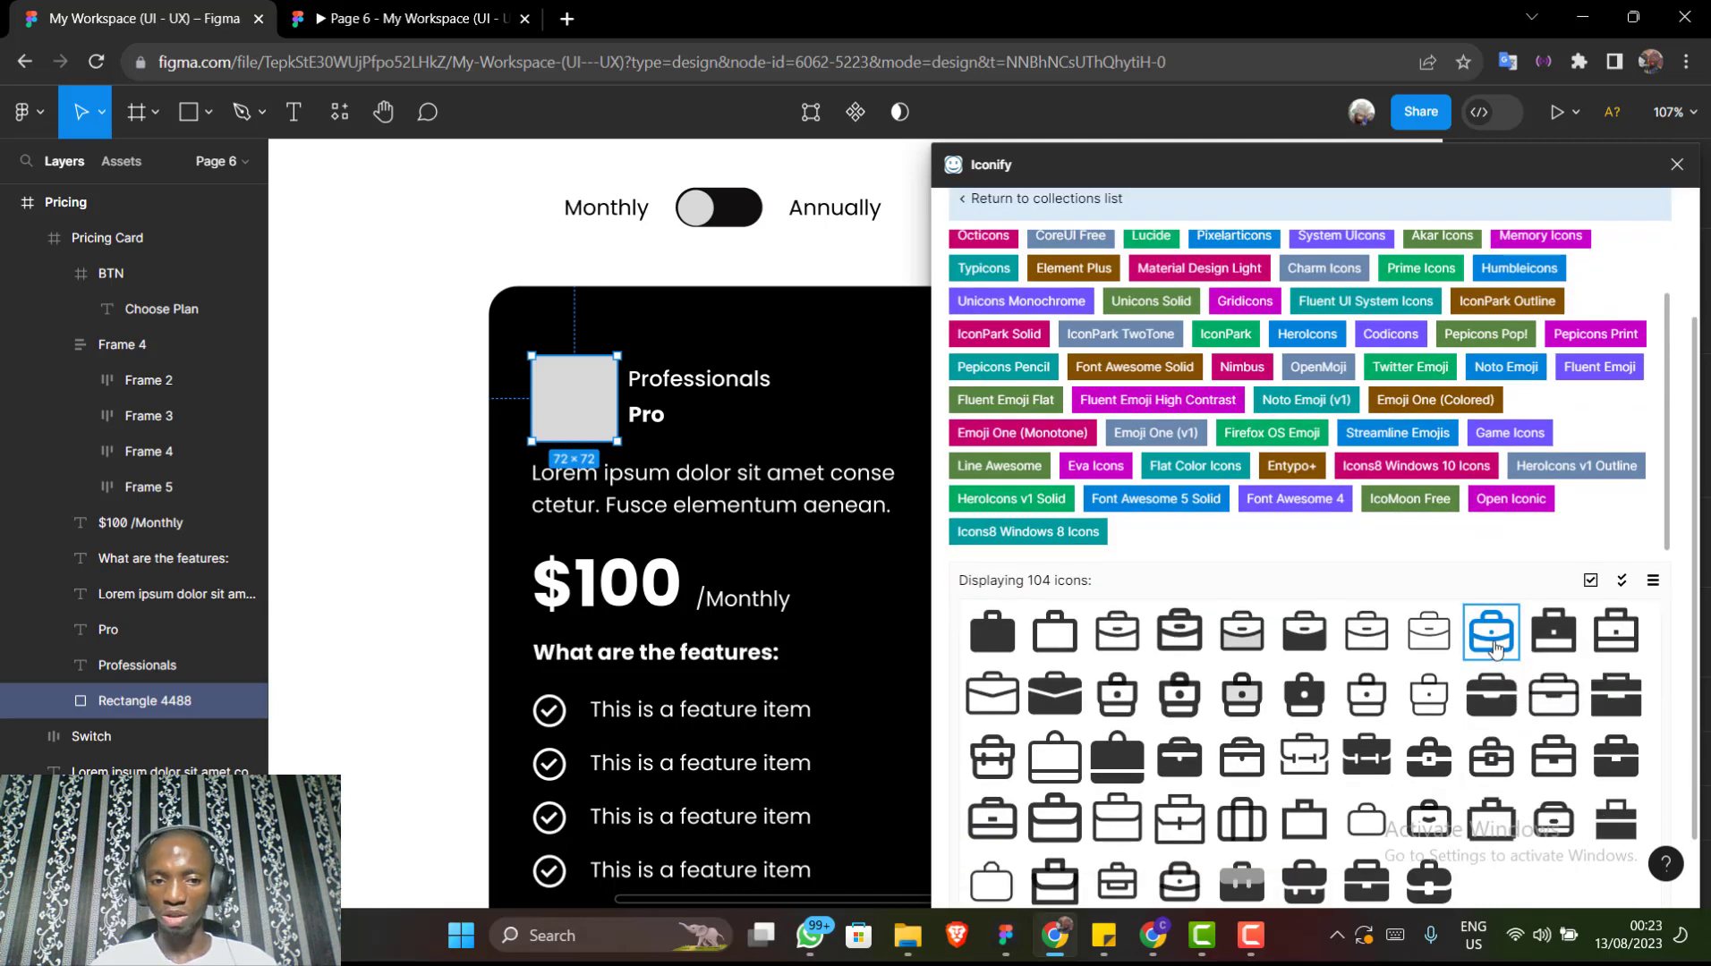
pyautogui.moveTo(1493, 646); pyautogui.dragTo(581, 403)
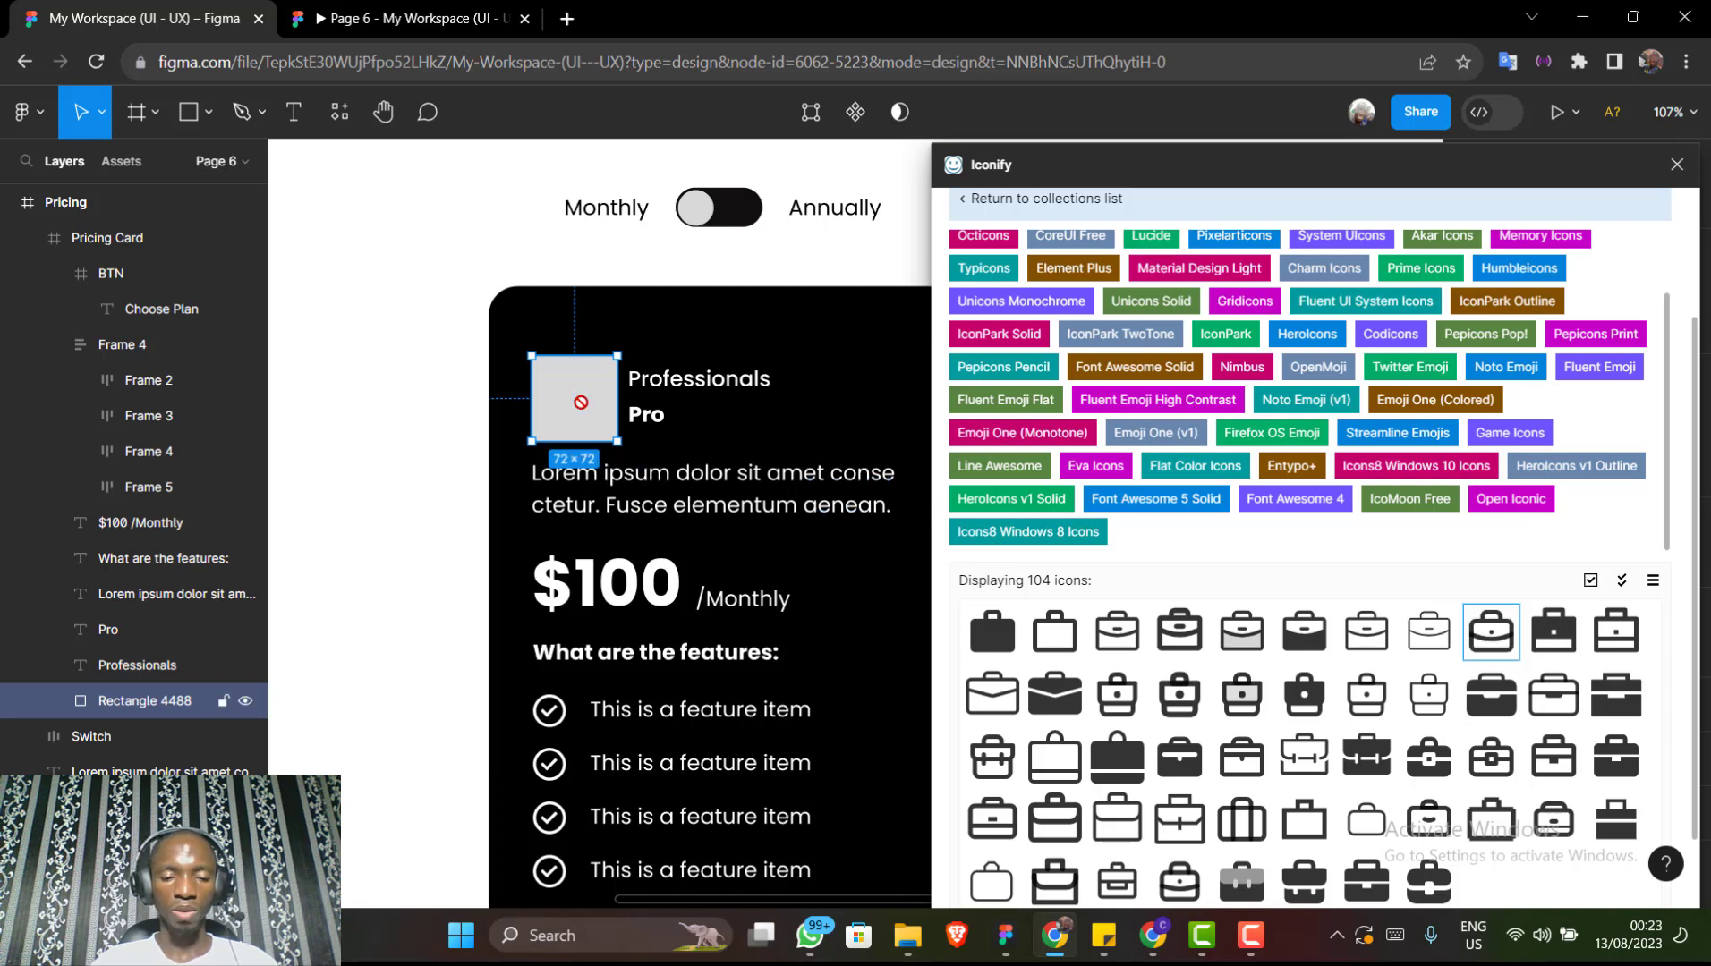
pyautogui.click(1673, 167)
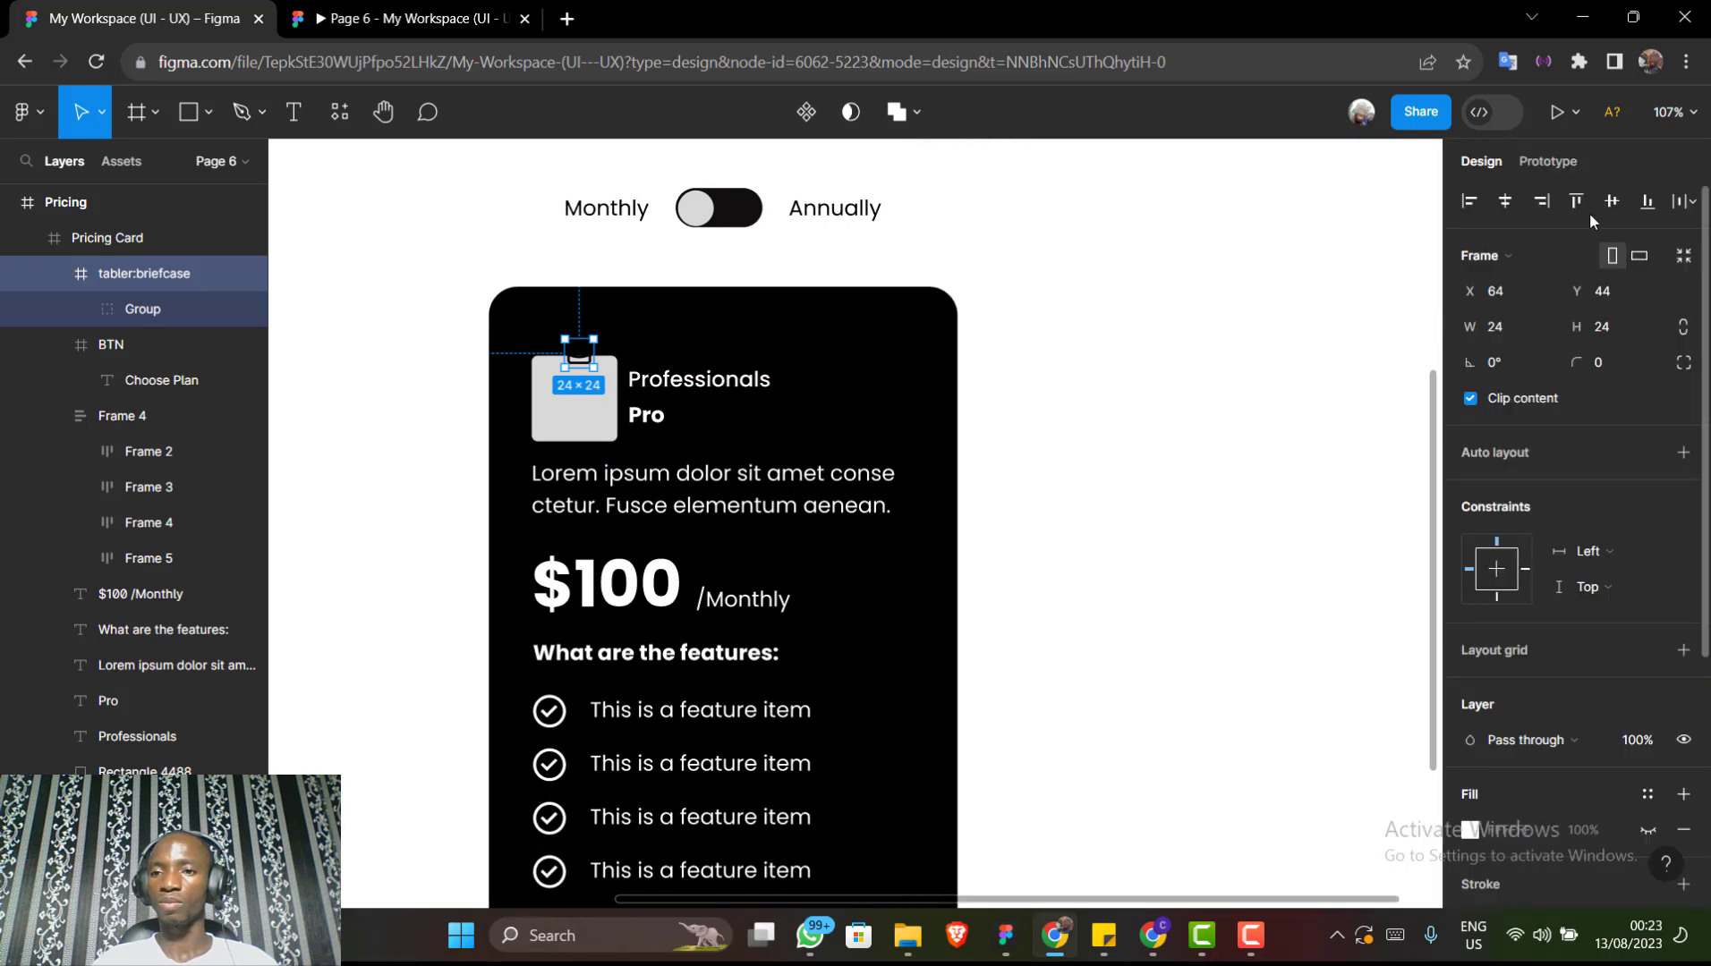
pyautogui.click(1503, 204)
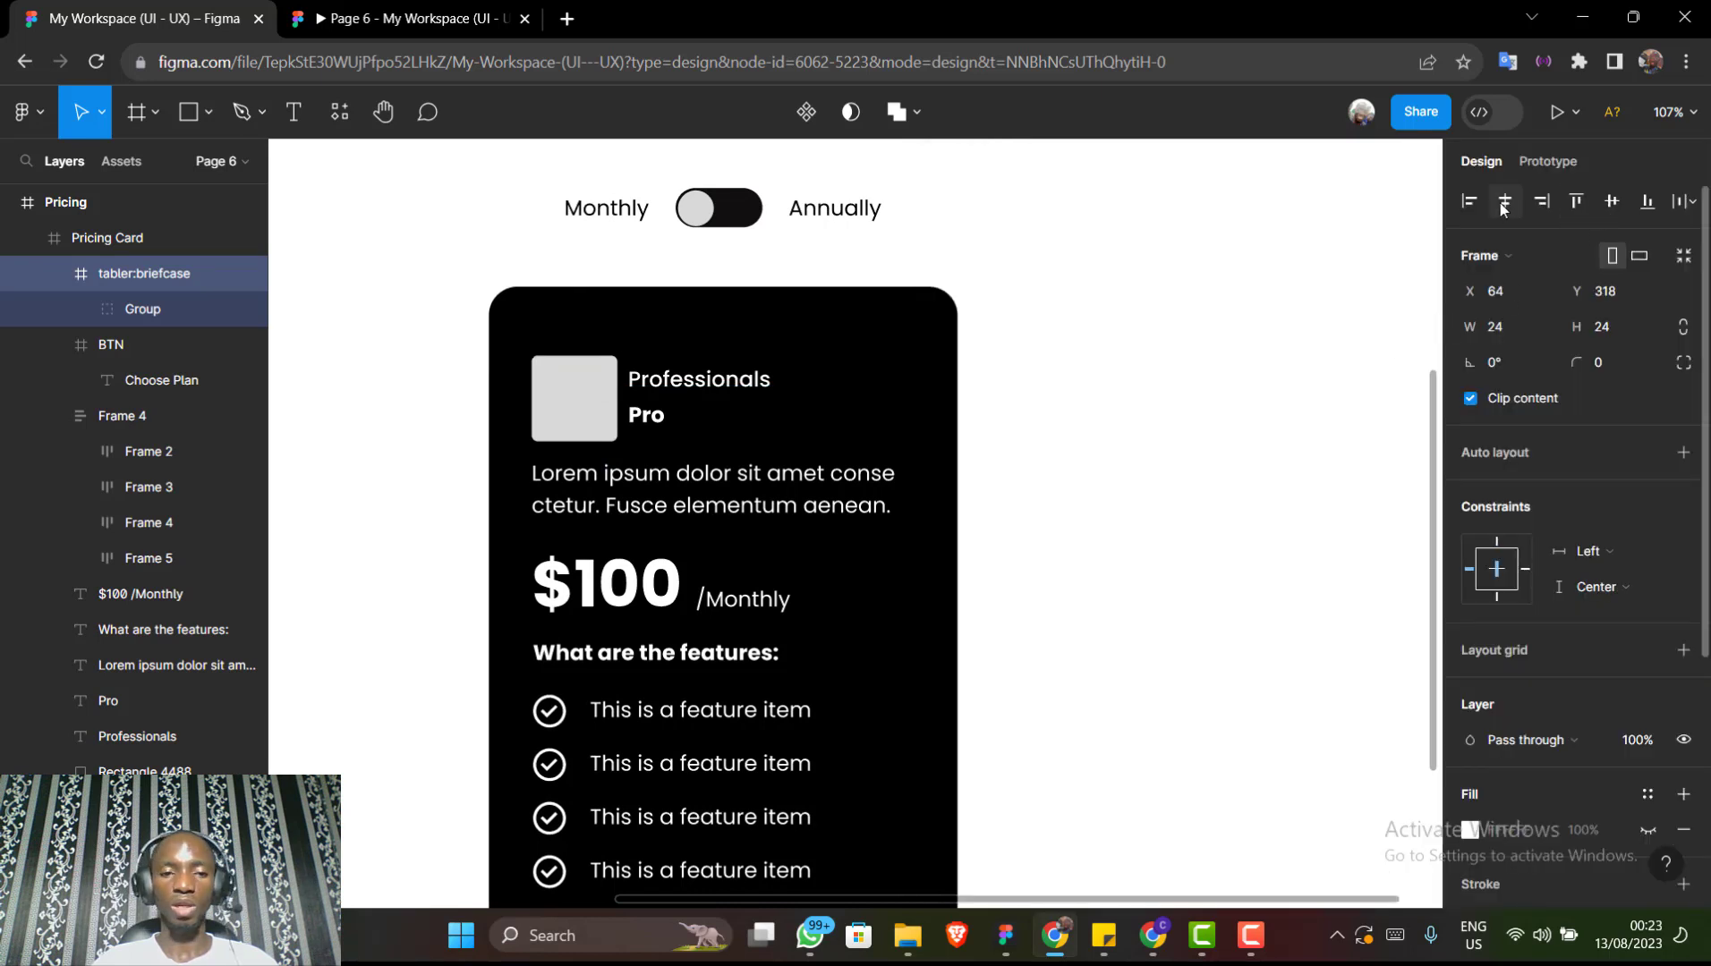
pyautogui.click(1503, 204)
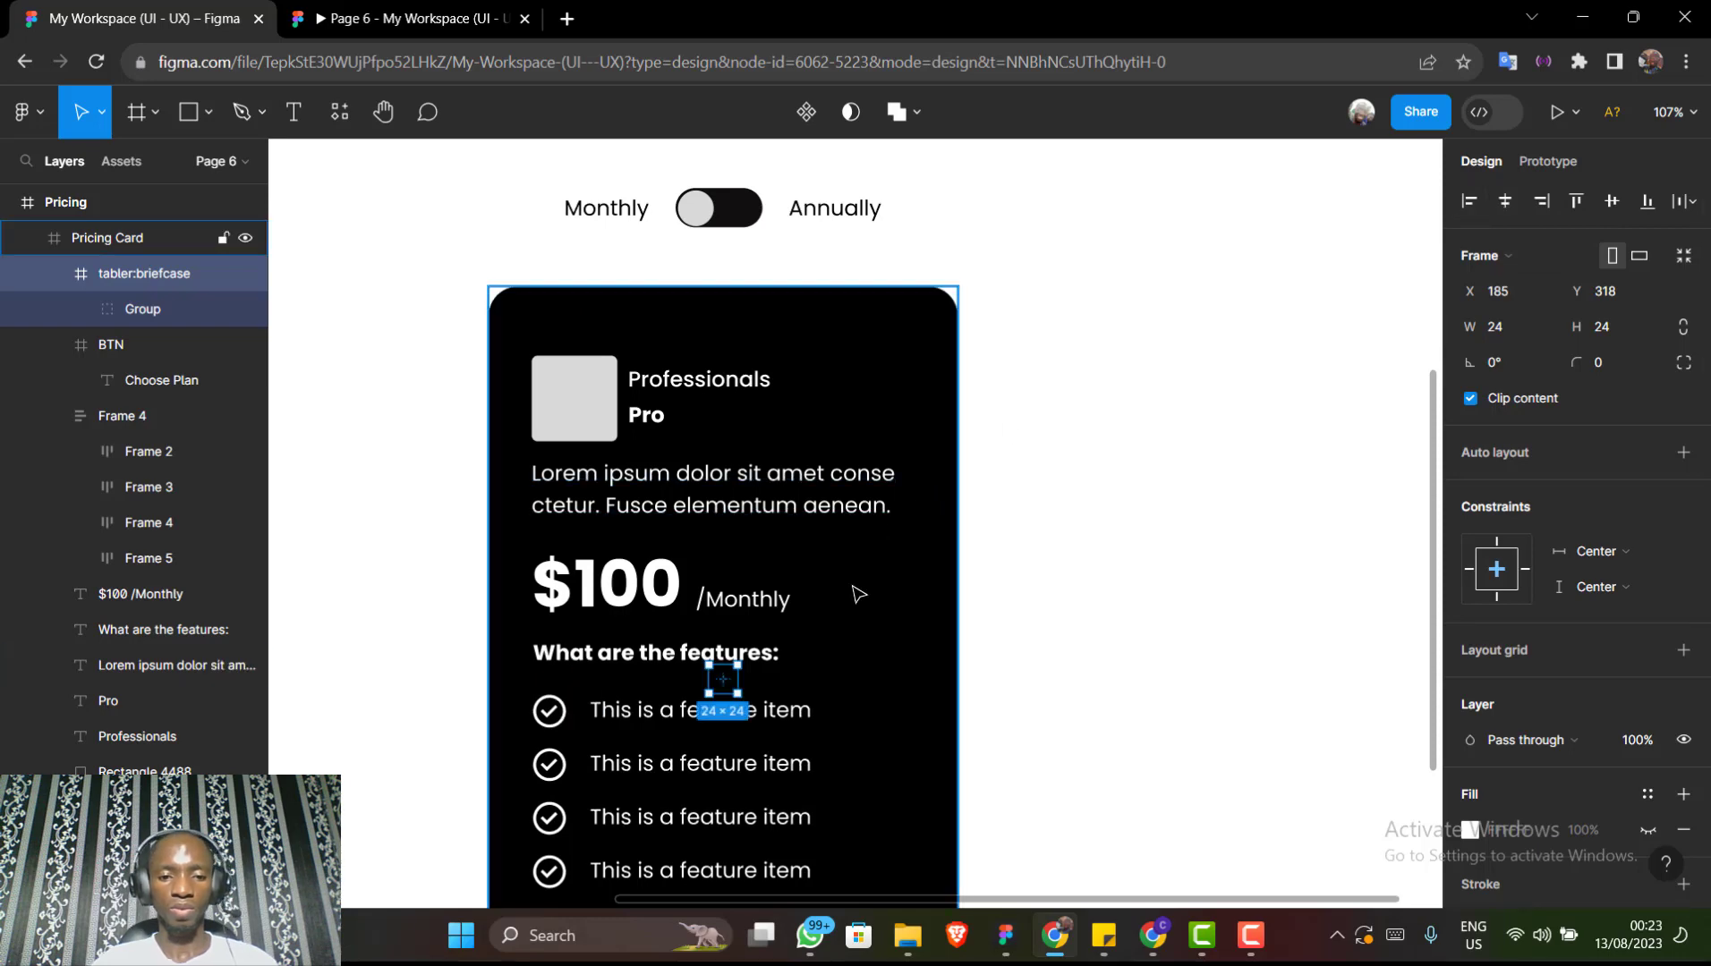
# Cut the briefcase icon from the card and paste it into the grey square's vector shape
pyautogui.press('Delete')
pyautogui.doubleClick(593, 417)
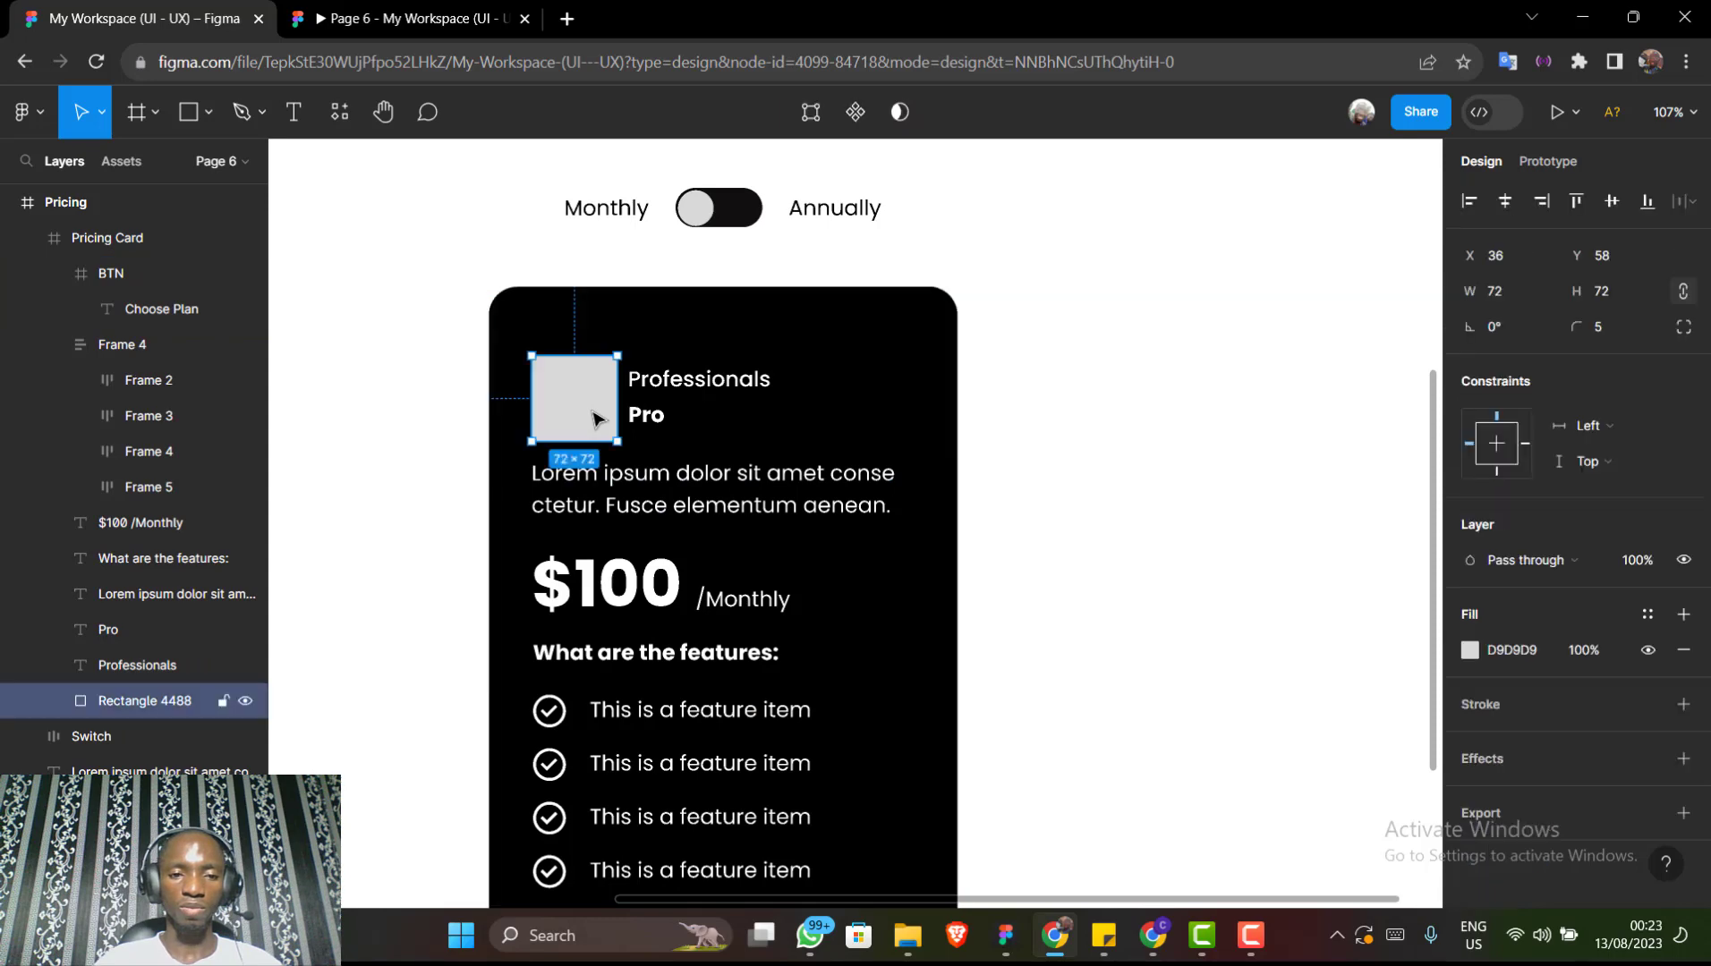
pyautogui.hotkey('ctrl', 'v')
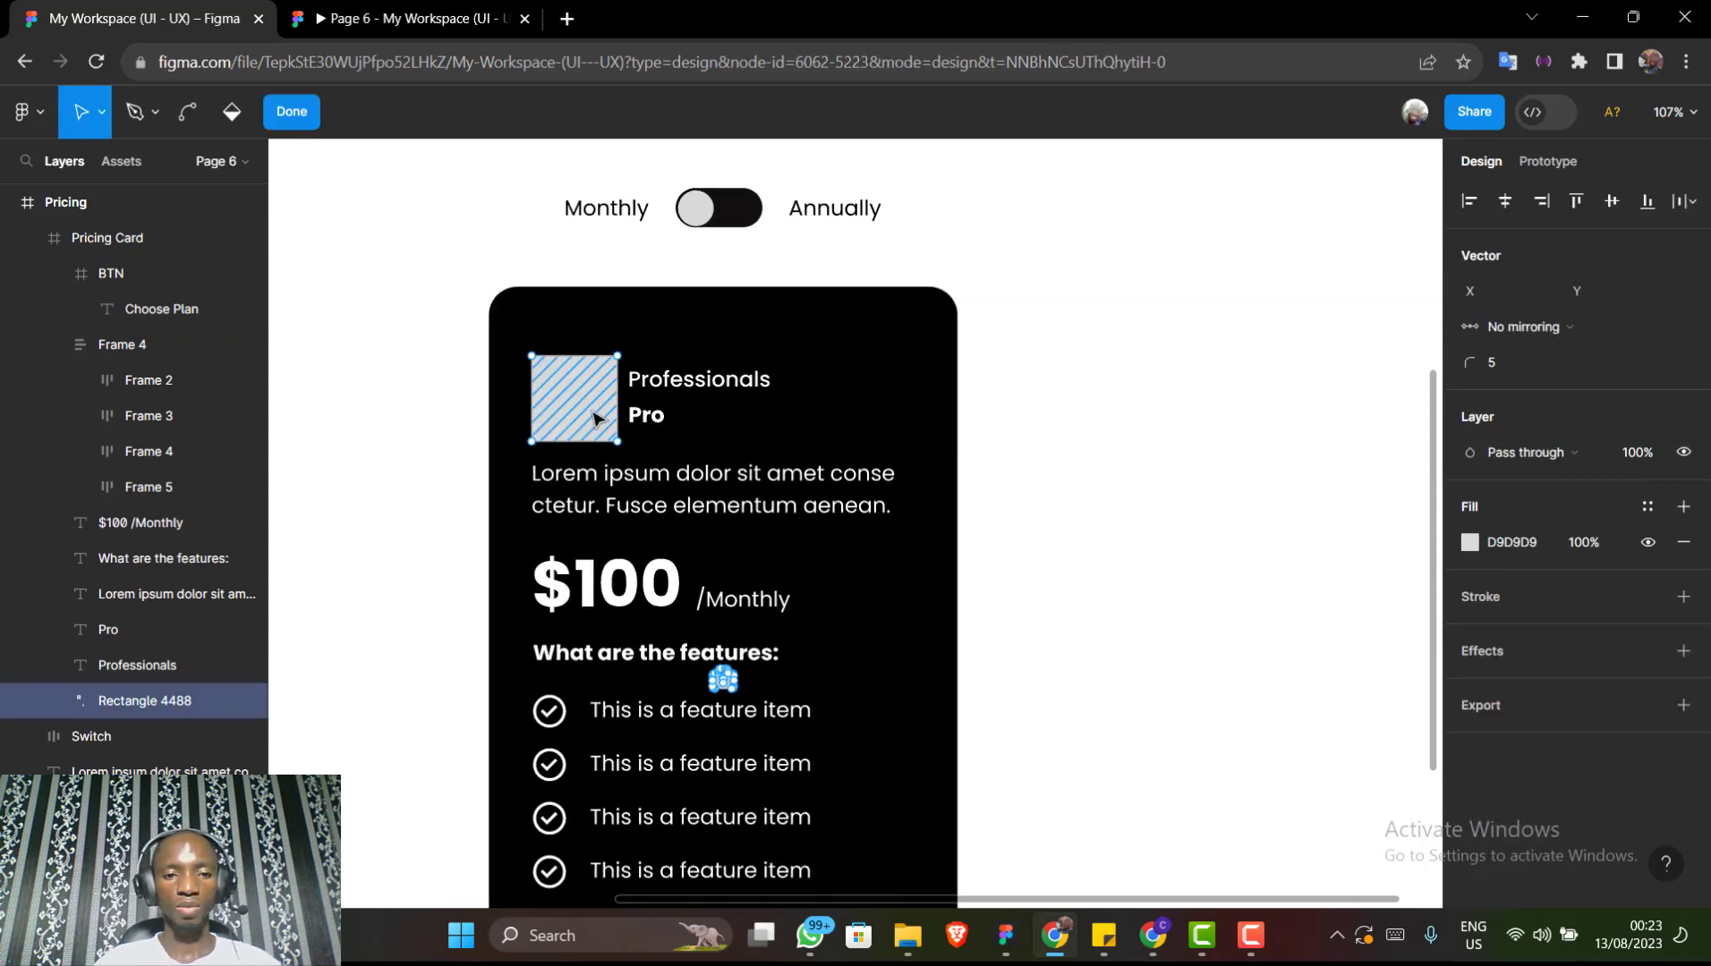
pyautogui.press('Escape')
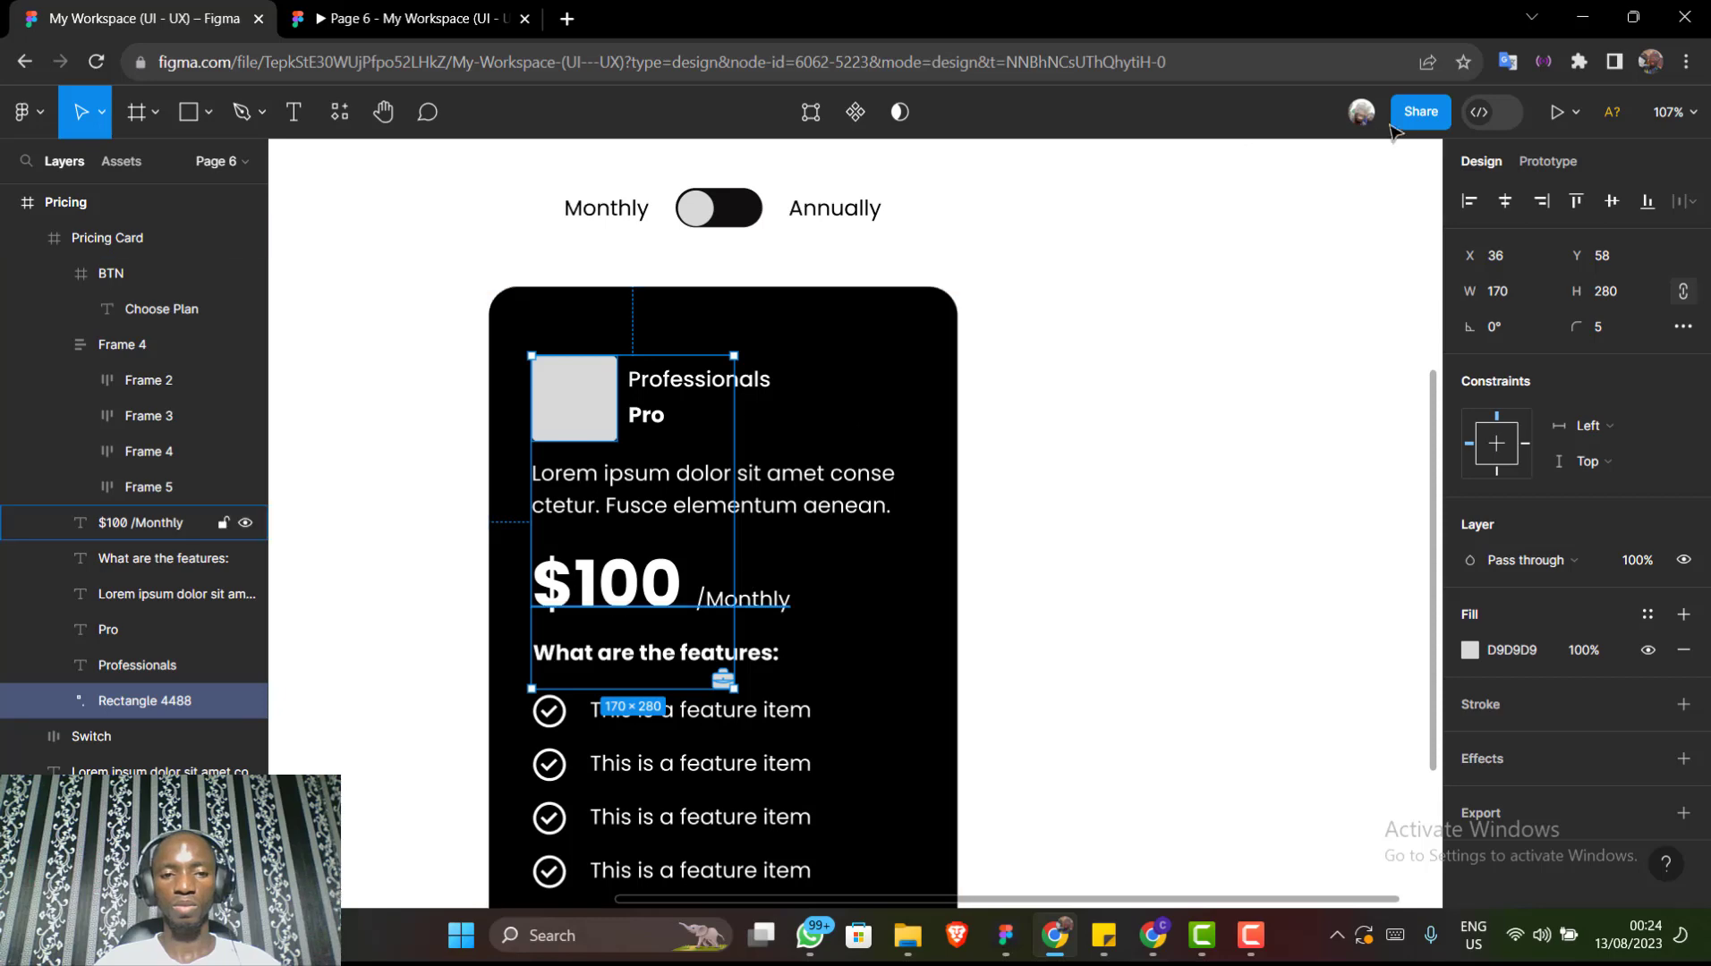
# Try to centre the combined square-and-briefcase shape horizontally and vertically in the pricing card
pyautogui.click(1504, 202)
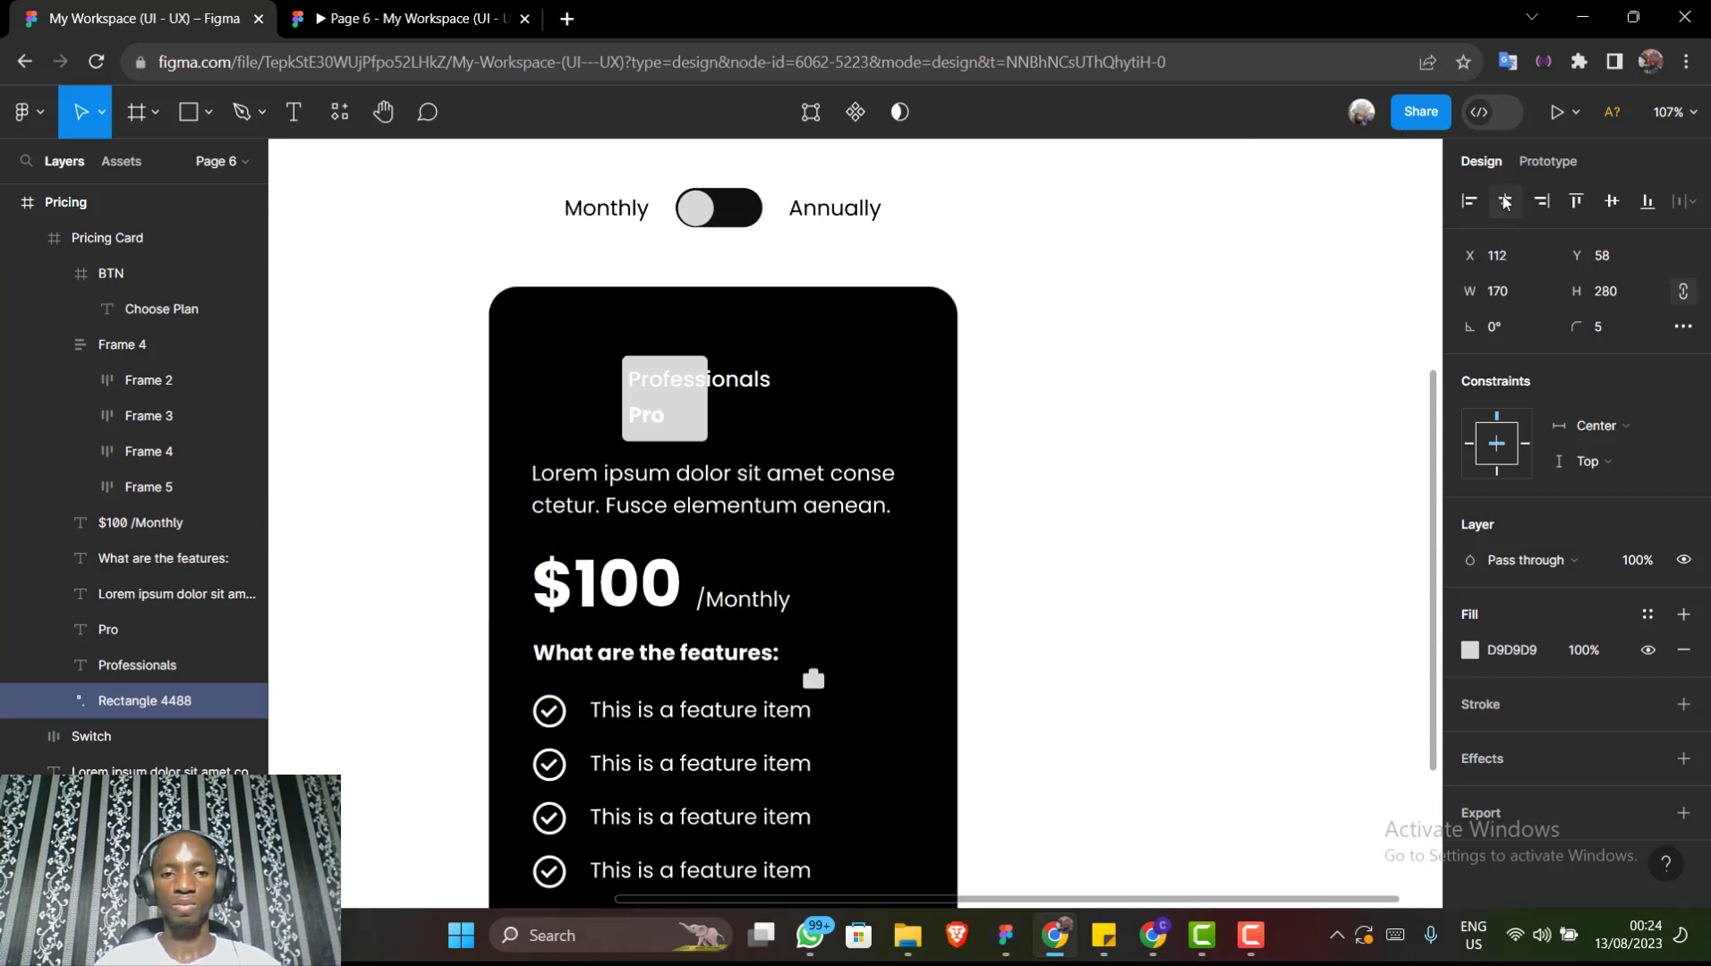
pyautogui.click(1610, 205)
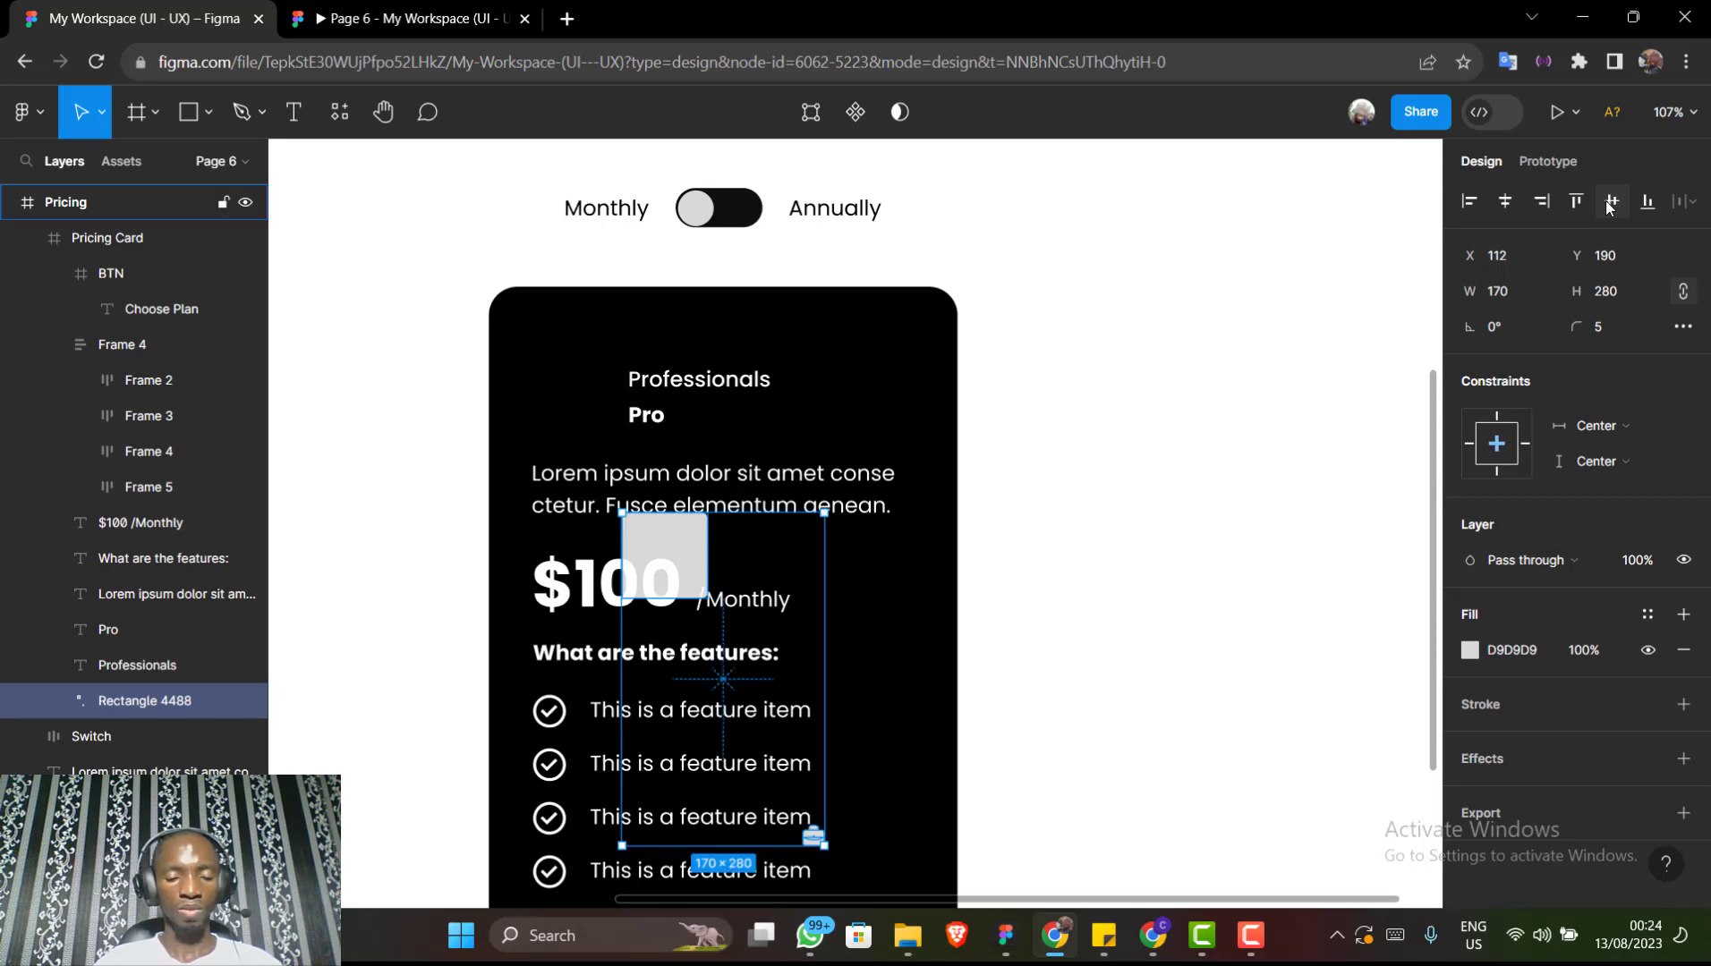
pyautogui.hotkey('ctrl', 'z')
pyautogui.hotkey('ctrl', 'z')
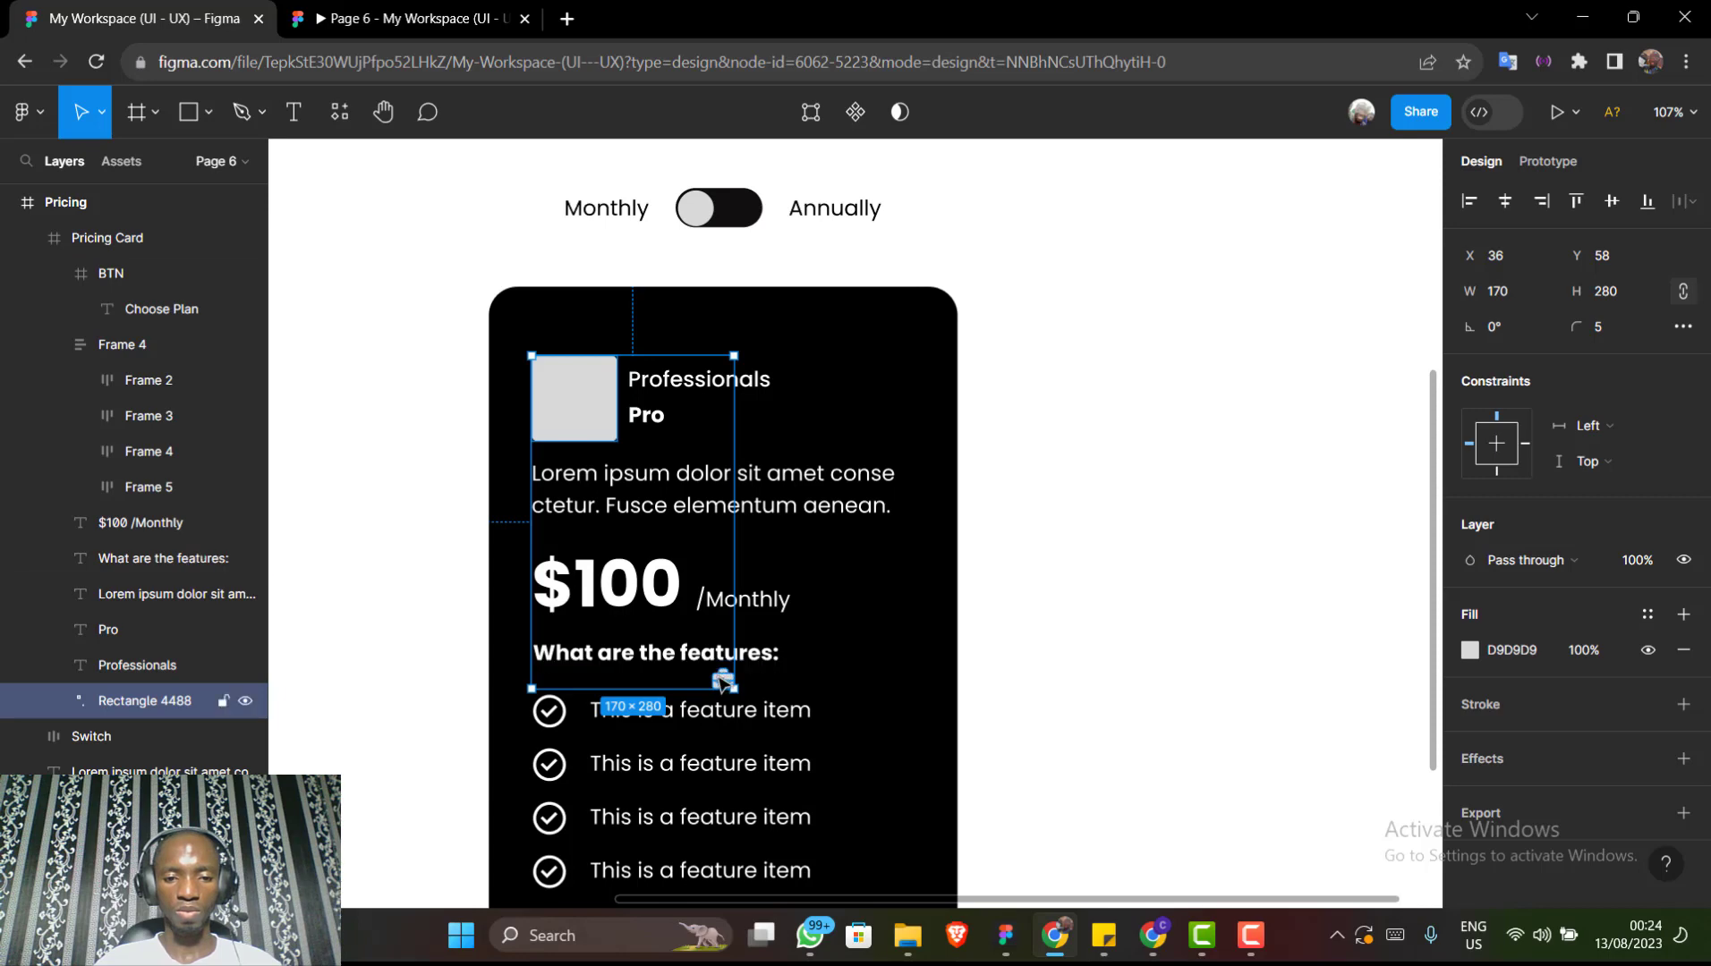
# Inspect the pasted briefcase in vector editing, undo its paste into the grey square and clear the selection
pyautogui.scroll(5, 721, 682)
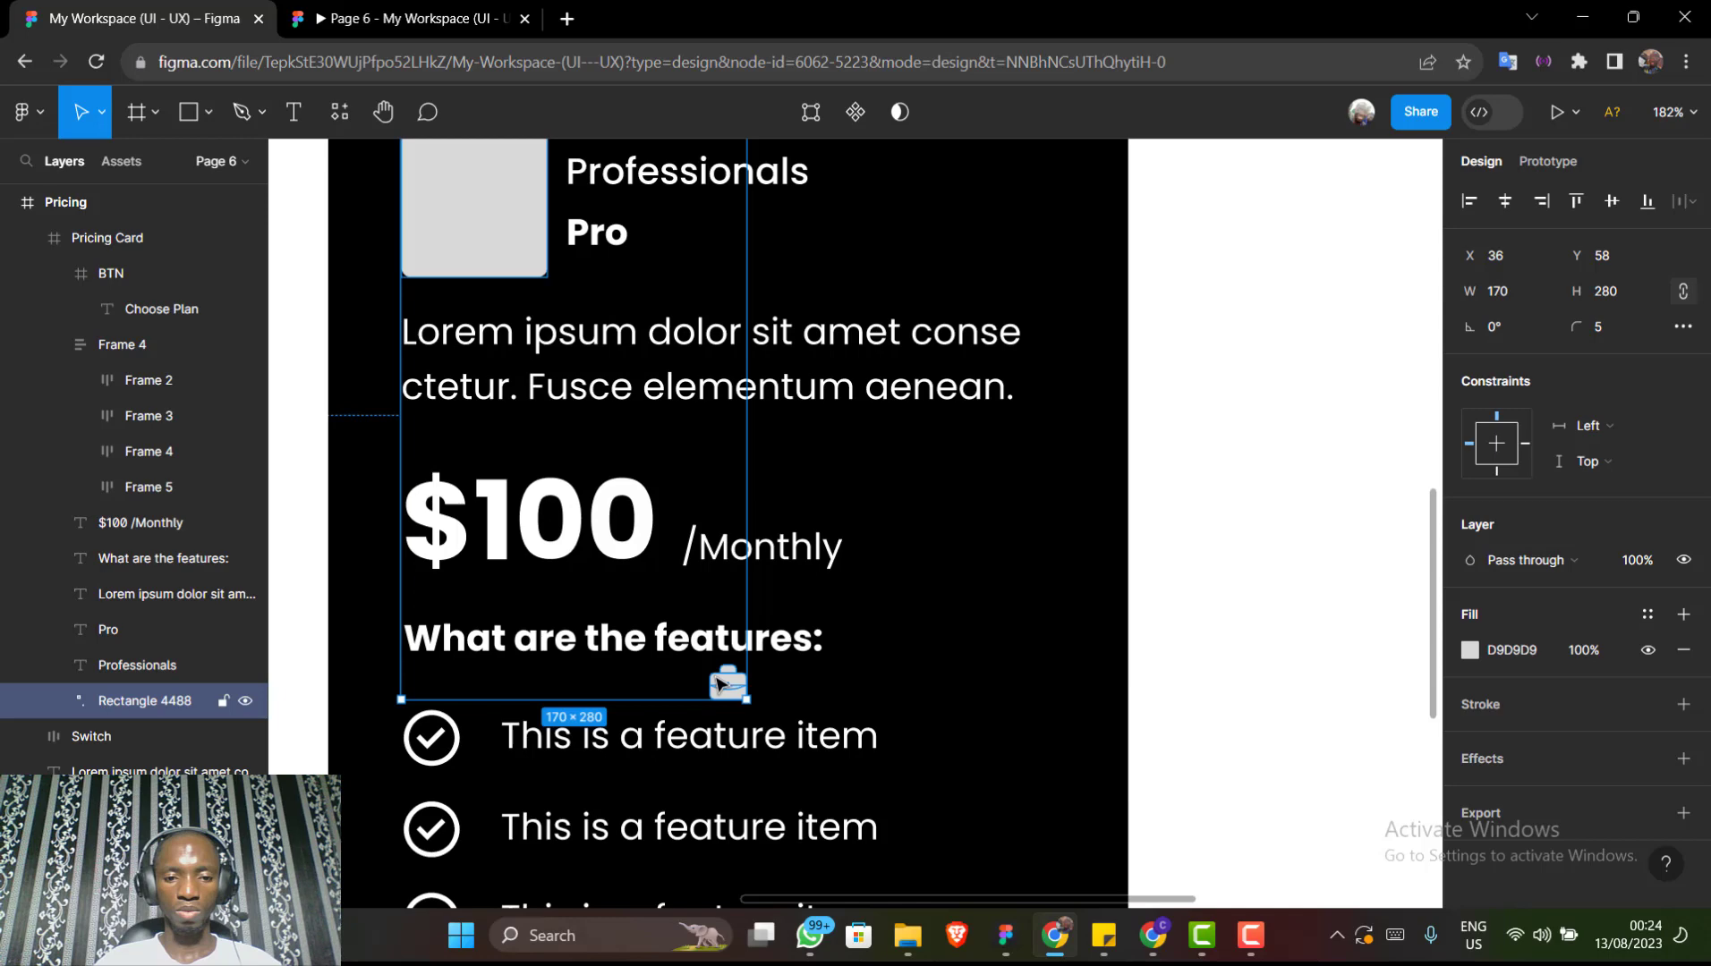
pyautogui.doubleClick(722, 685)
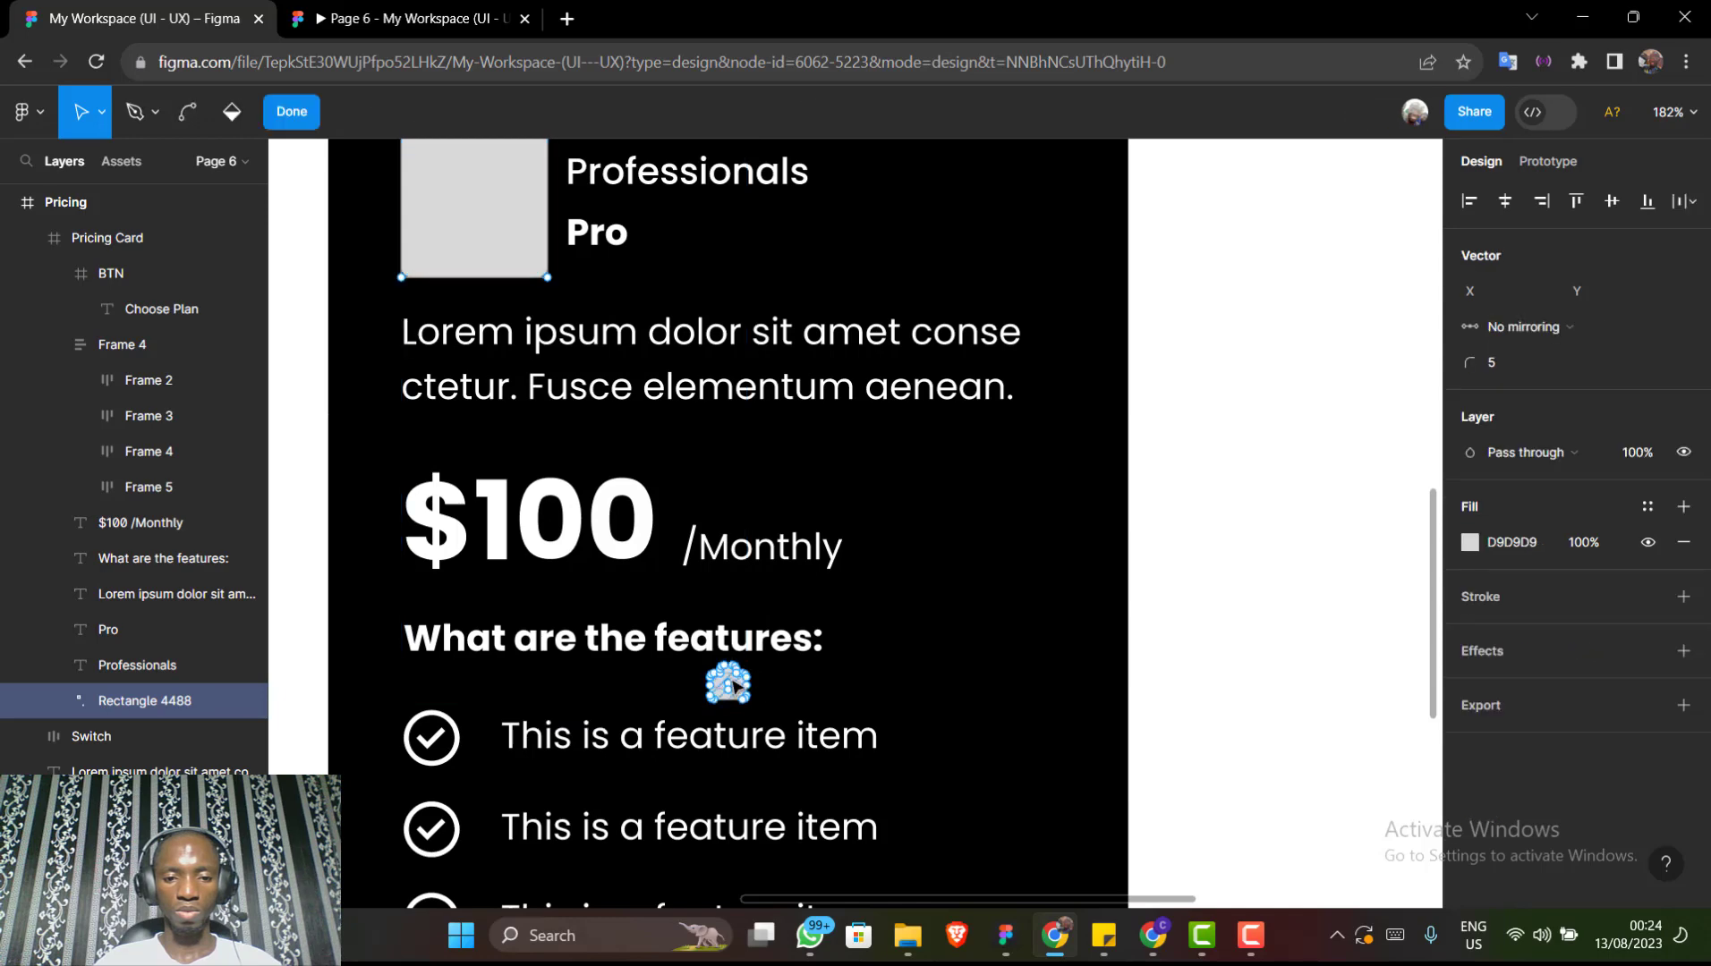
pyautogui.press('Escape')
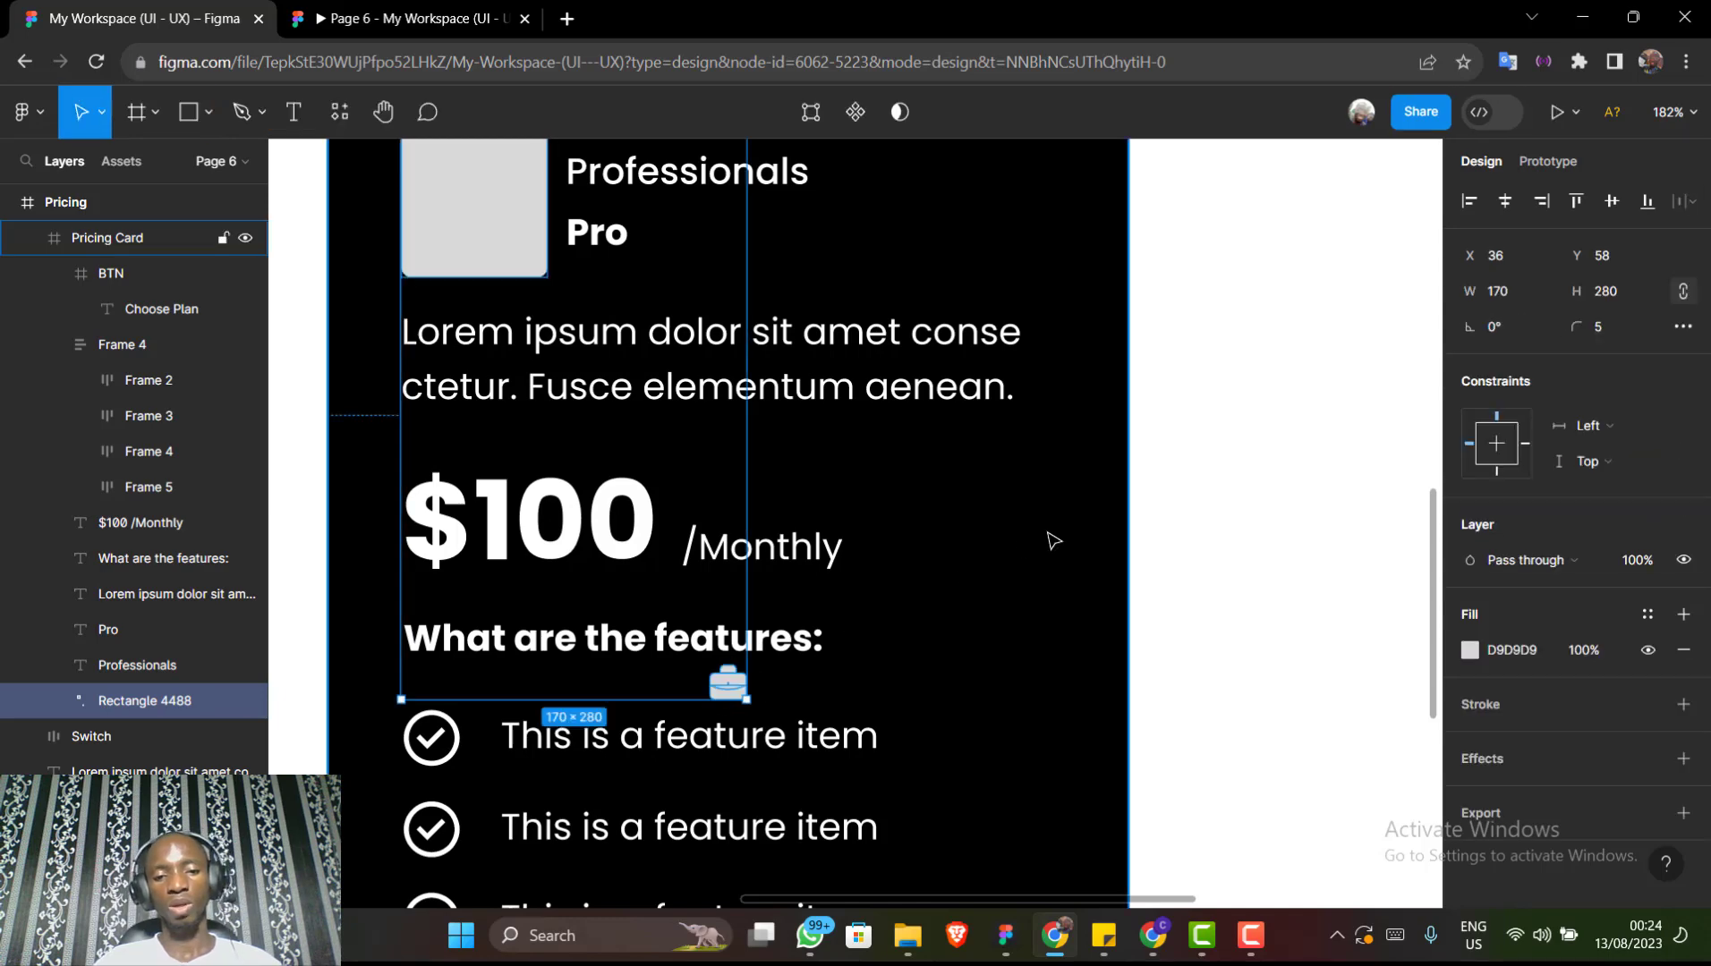
pyautogui.doubleClick(728, 684)
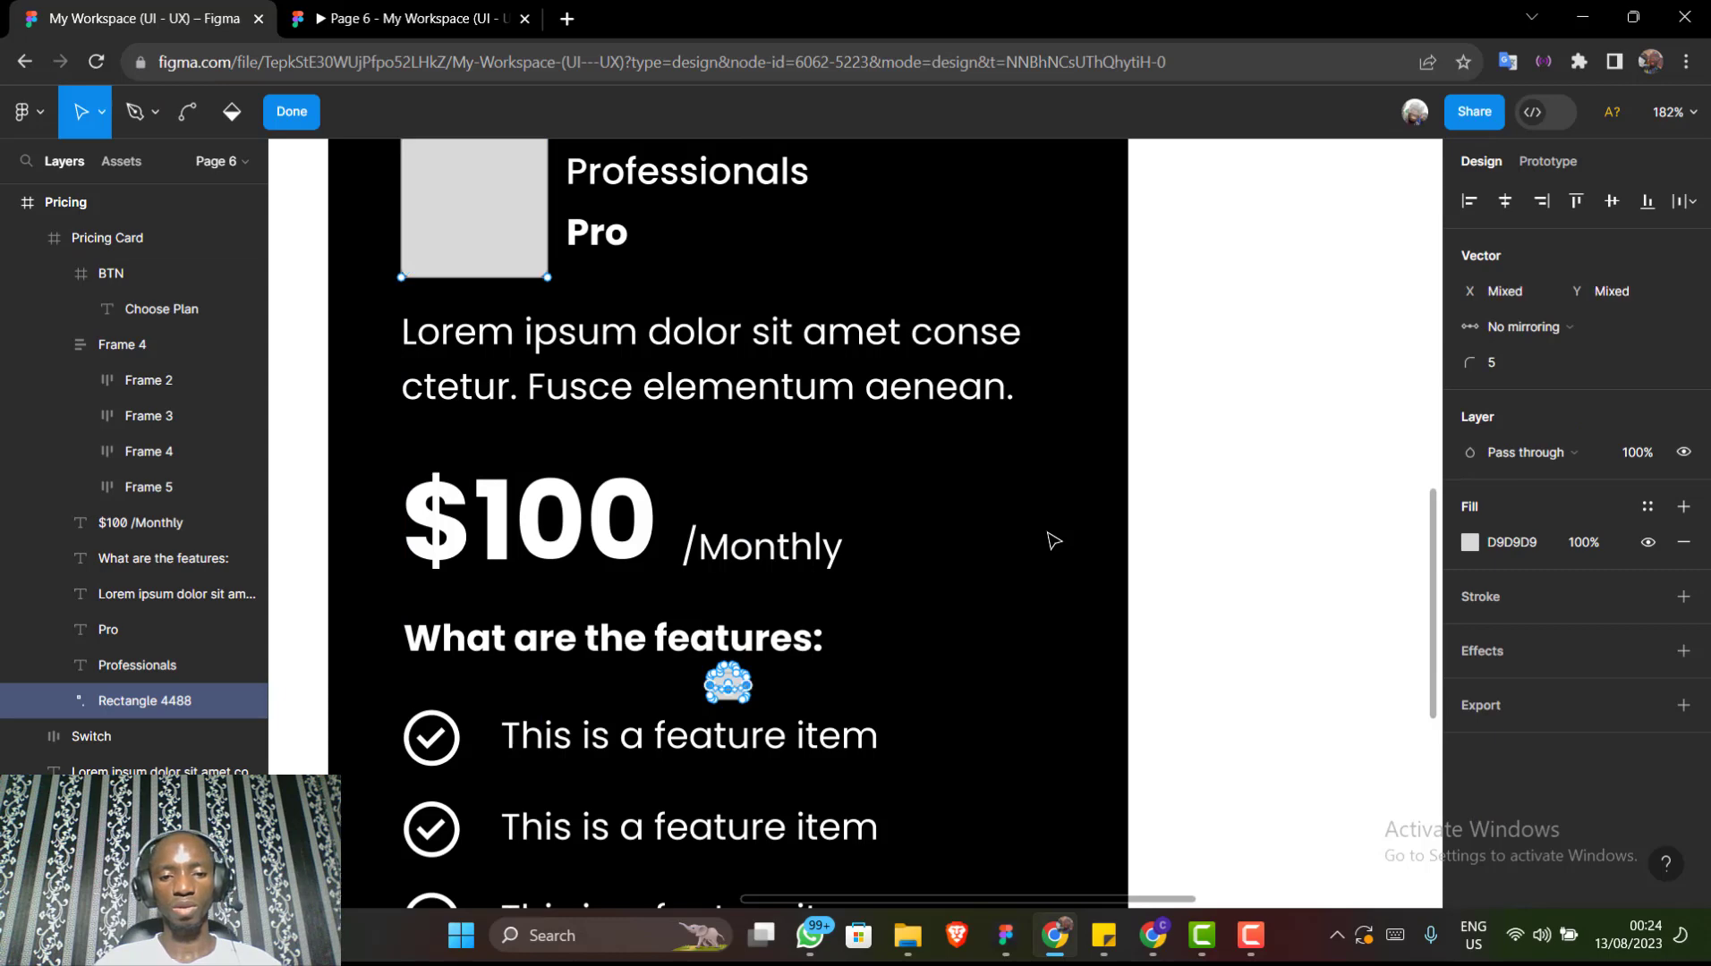
pyautogui.press('Escape')
pyautogui.scroll(3, 1053, 544)
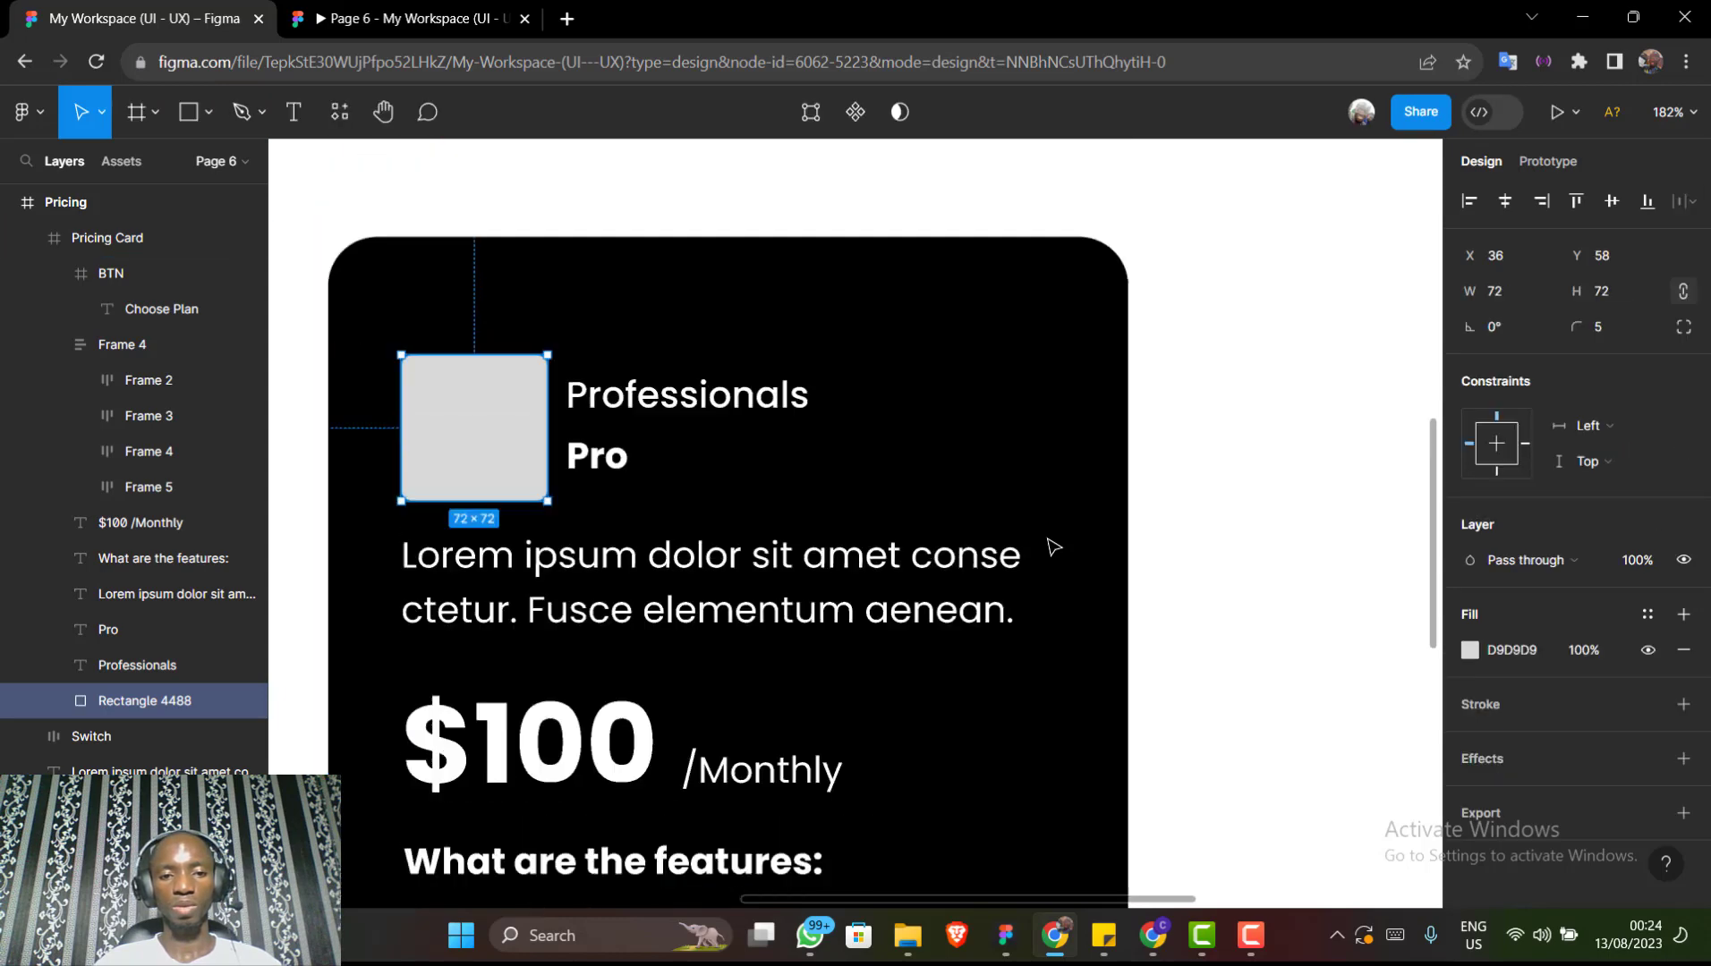
pyautogui.scroll(-3, 1053, 544)
pyautogui.scroll(-5, 1051, 546)
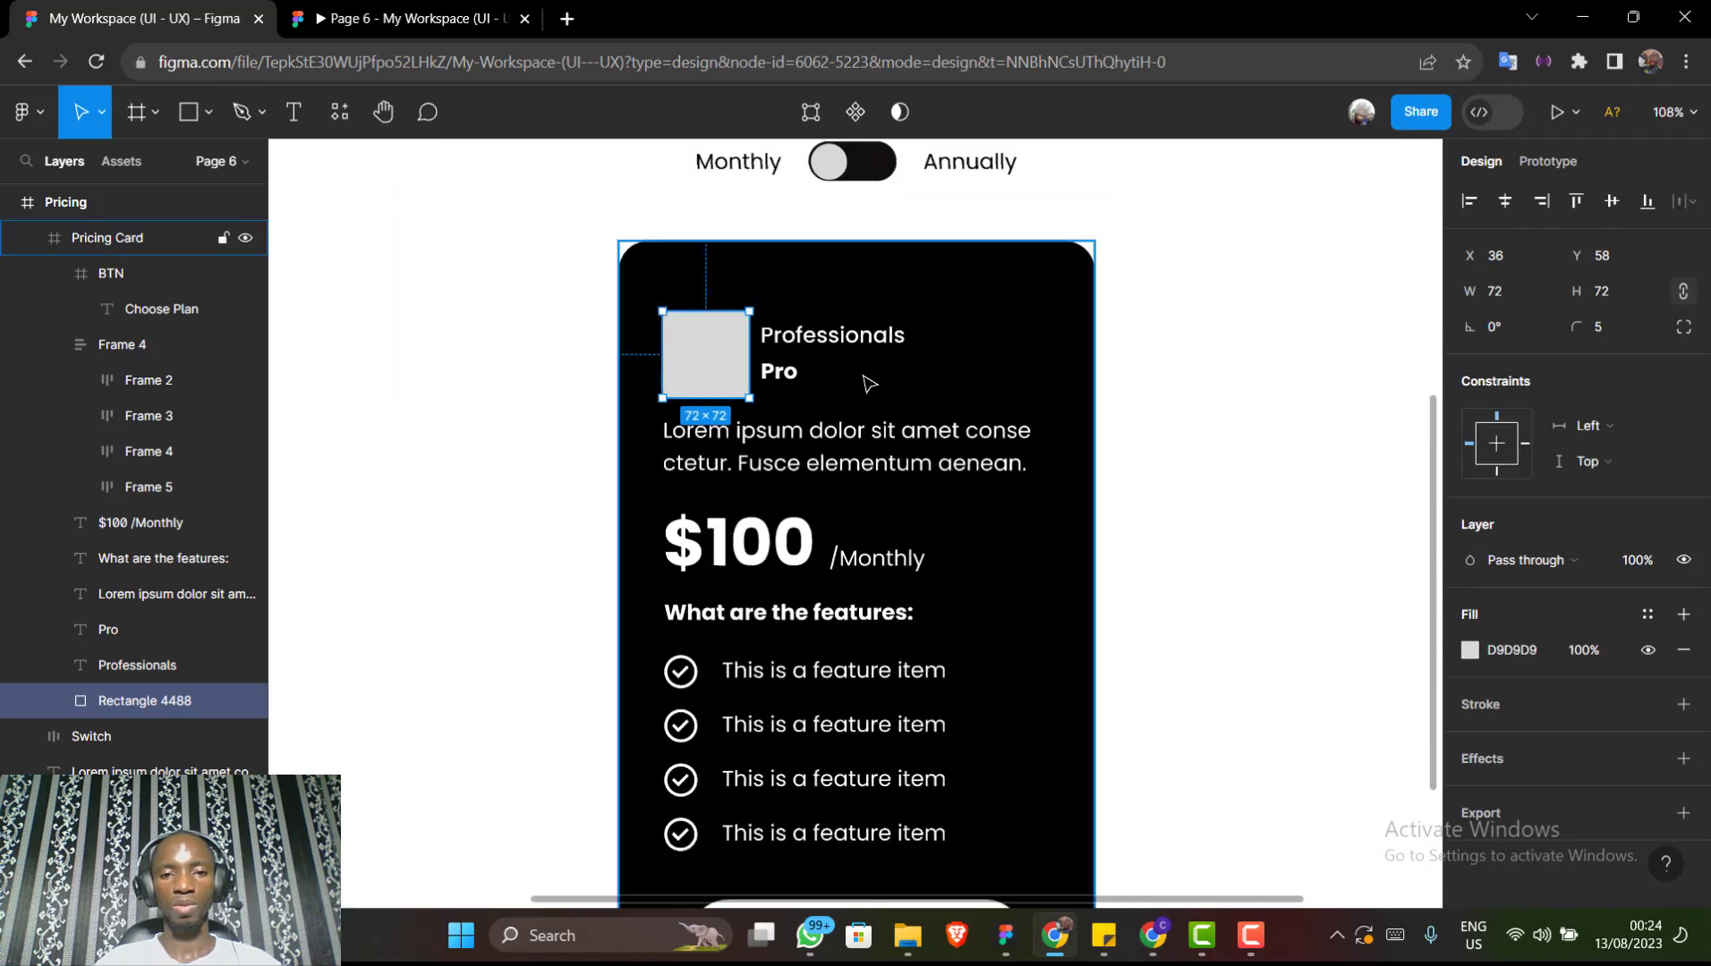
pyautogui.click(458, 270)
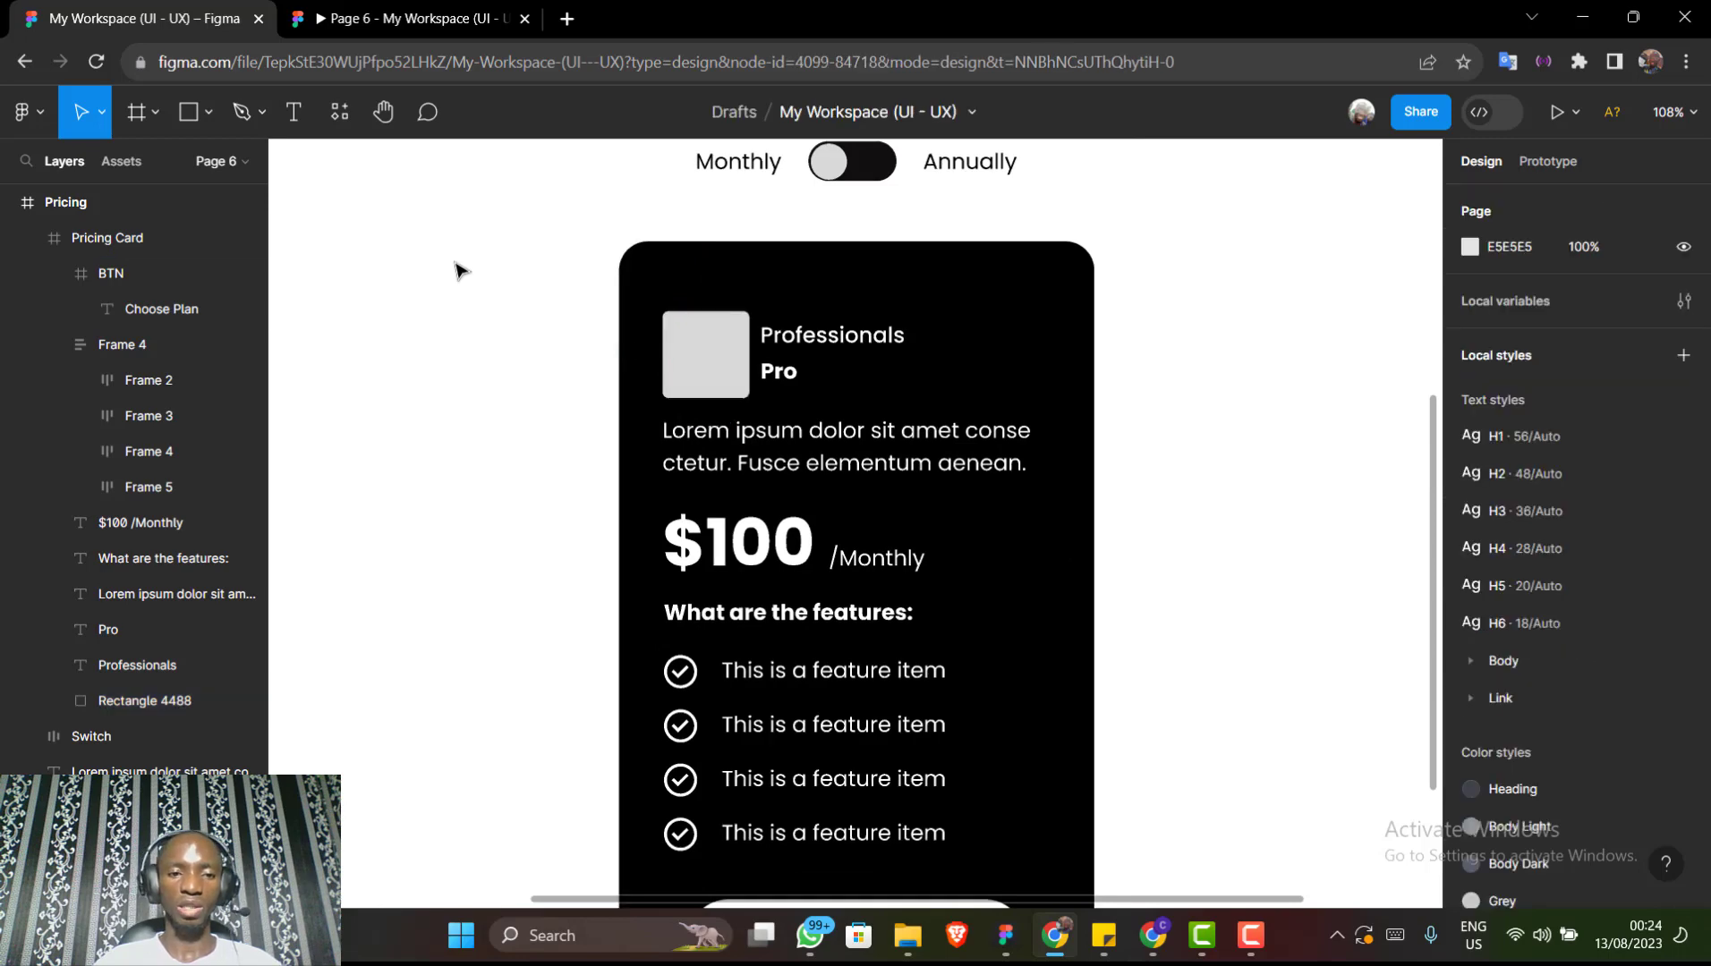
# Import the tabler:briefcase icon with the Iconify plugin onto the blank area beside the pricing card and cut it to the clipboard
pyautogui.rightClick(507, 358)
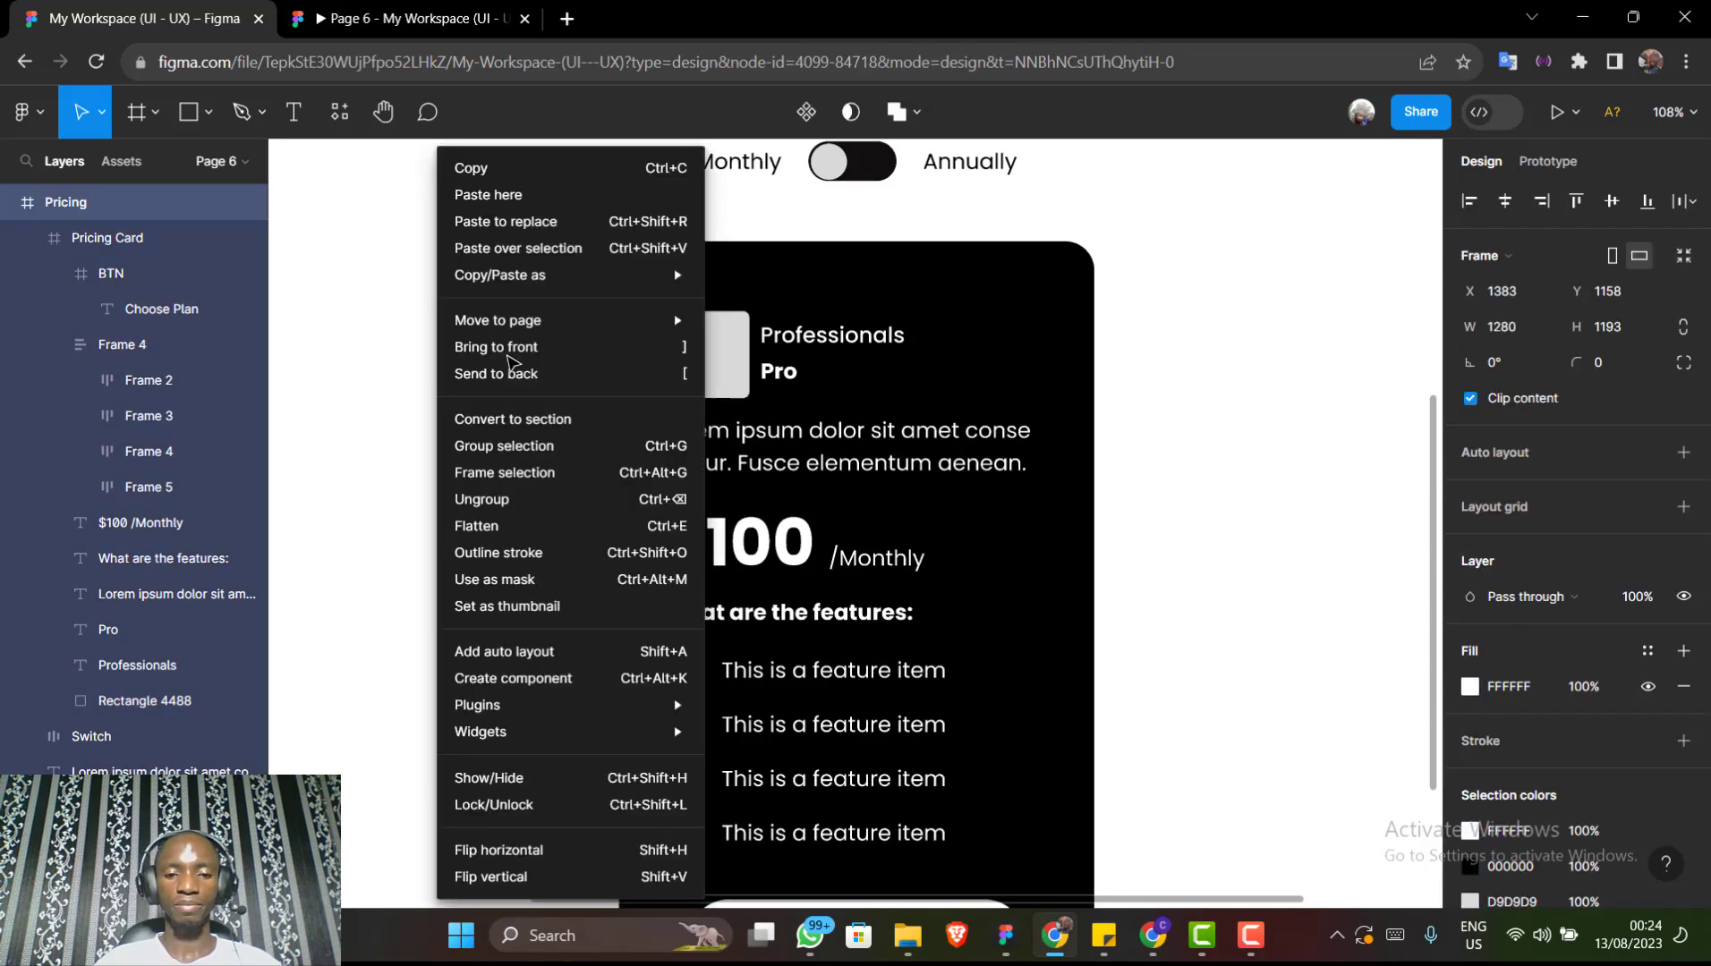
pyautogui.moveTo(550, 702)
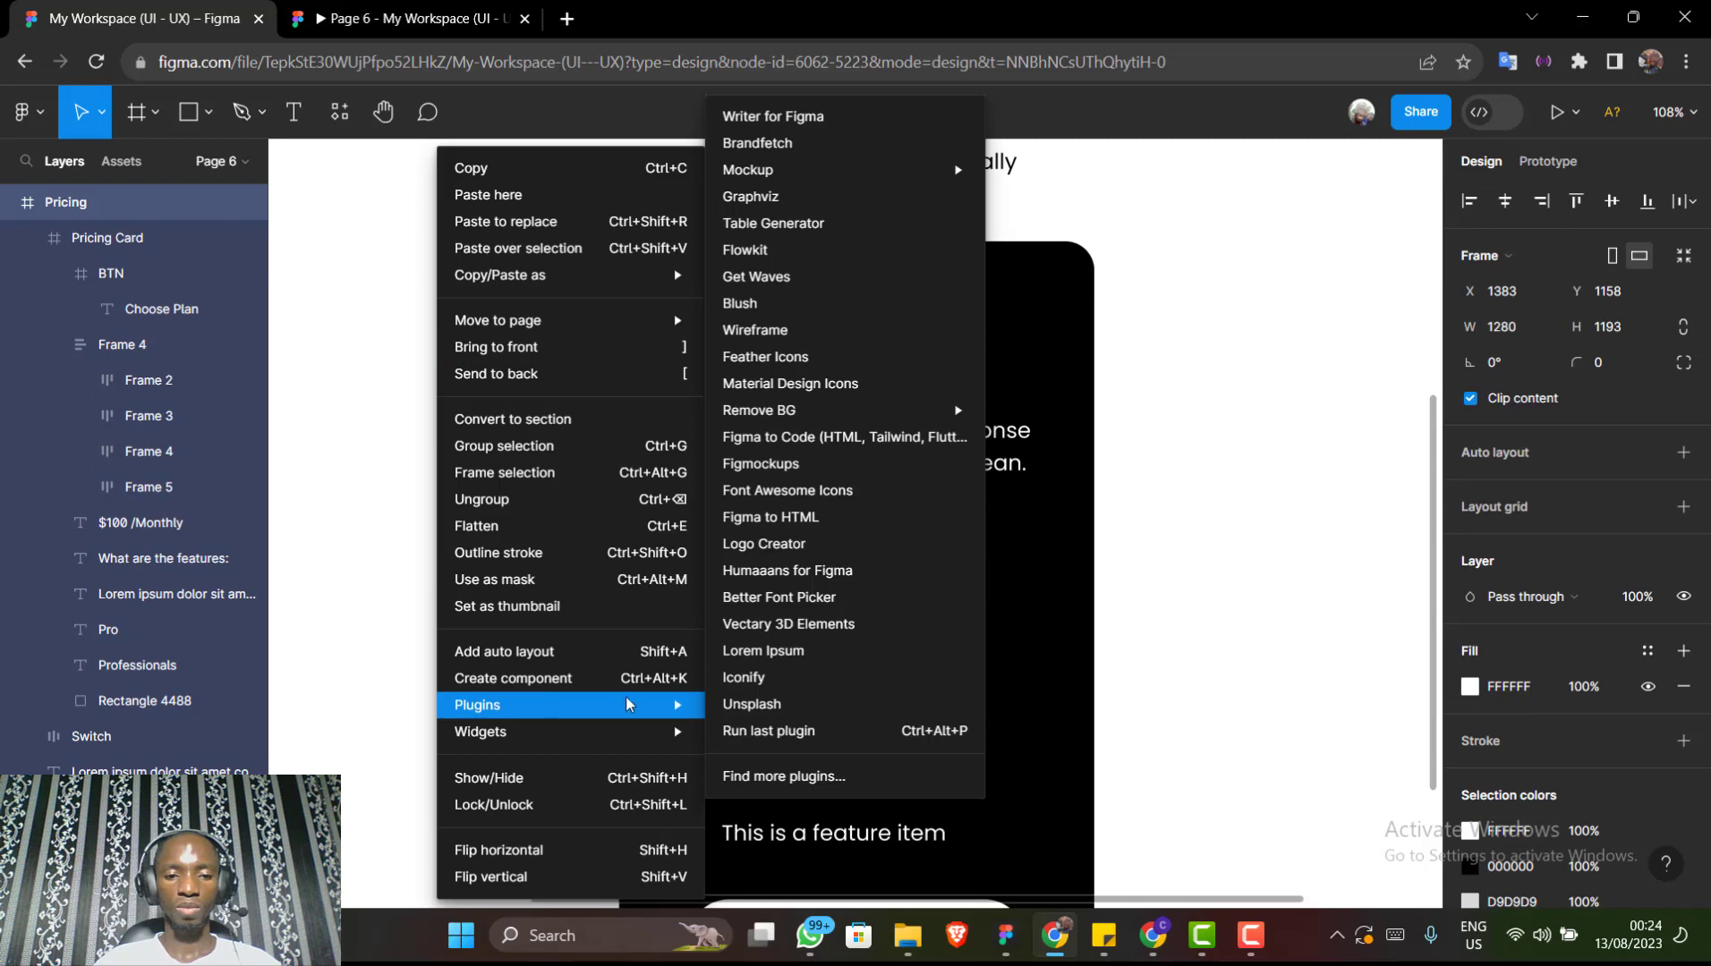
pyautogui.click(786, 682)
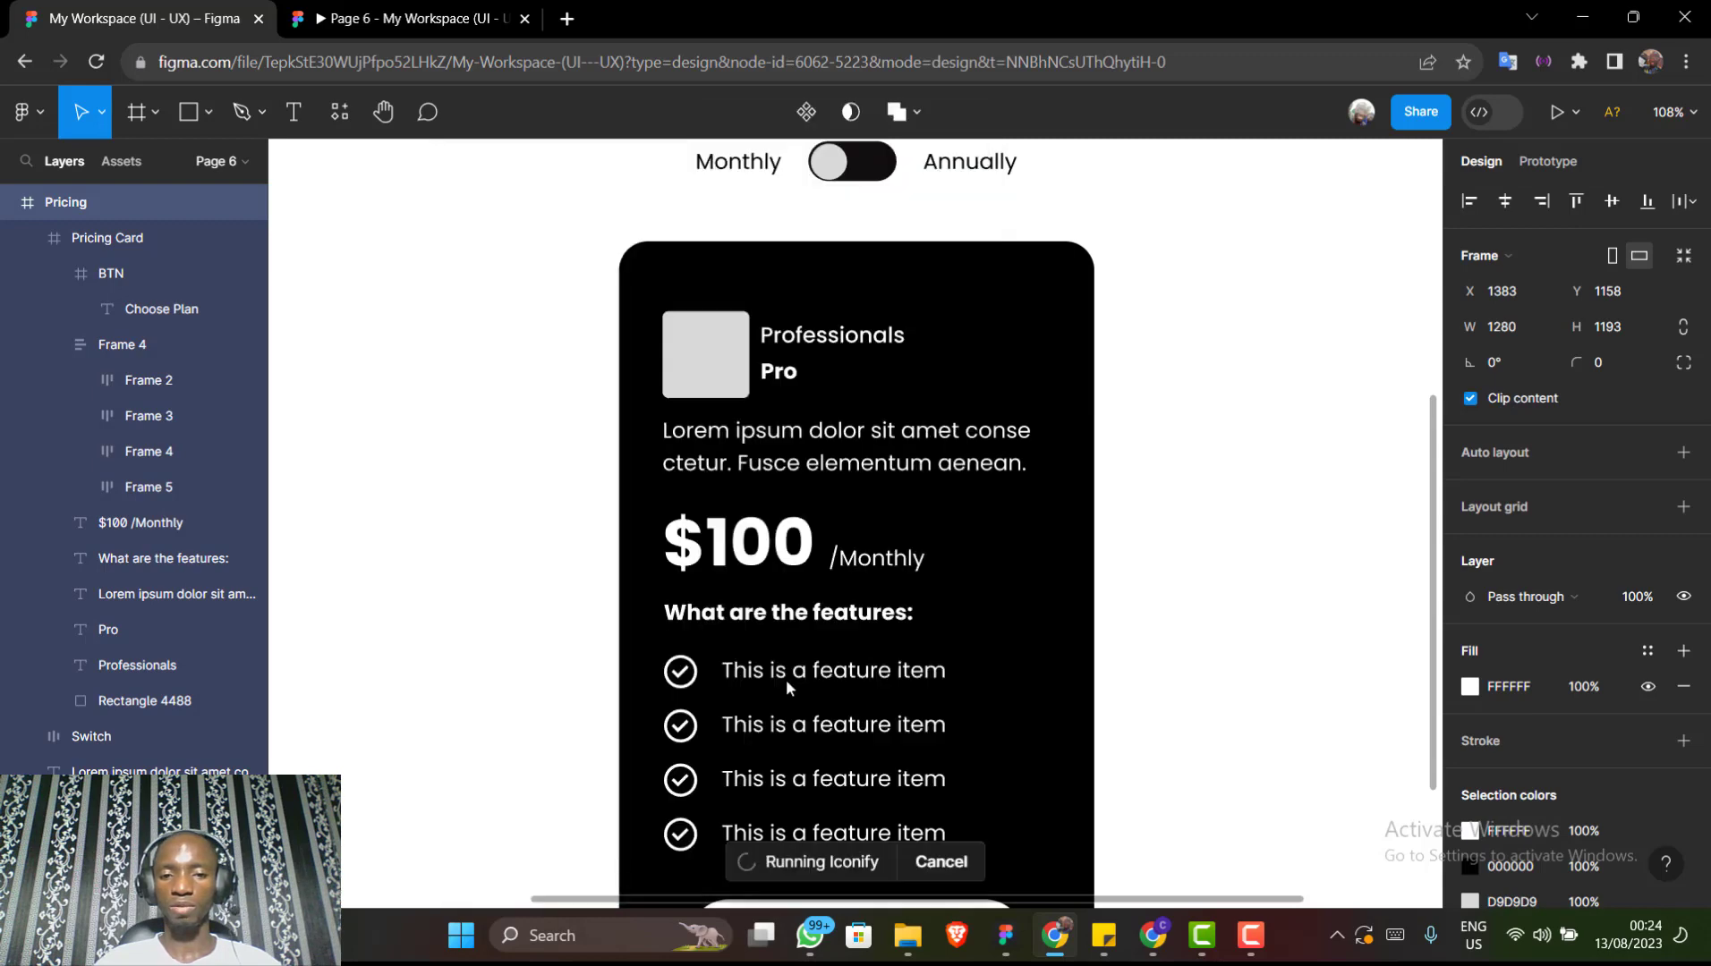
pyautogui.write('briefcase')
pyautogui.press('Return')
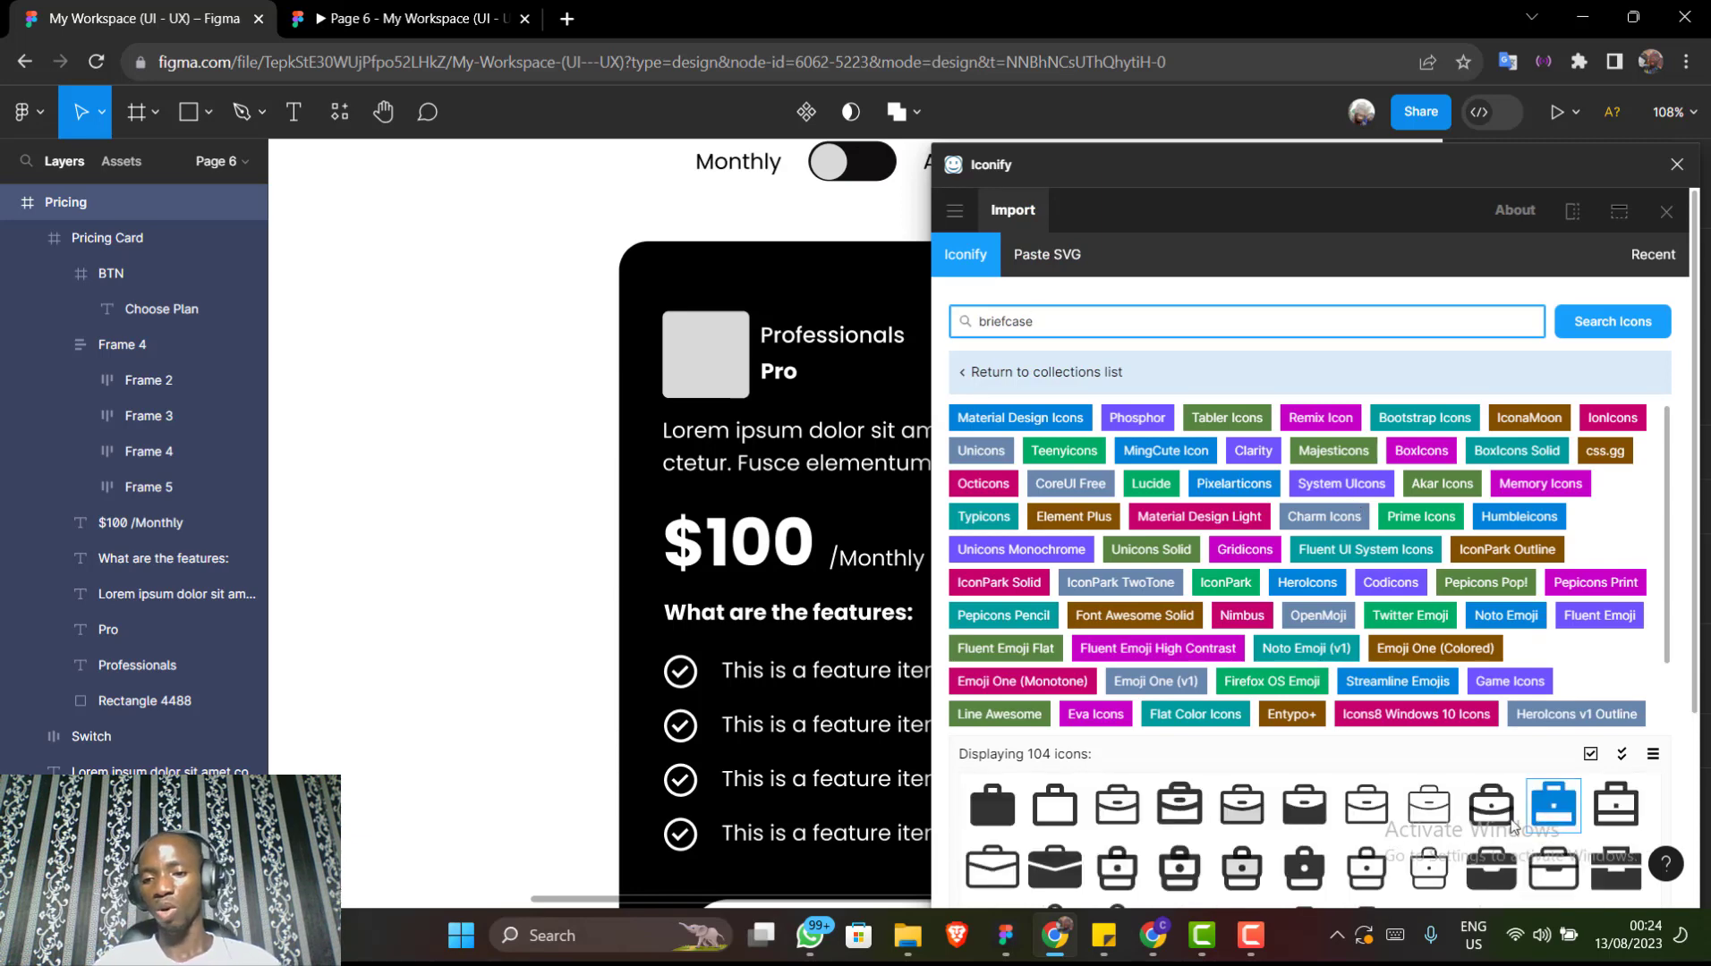
pyautogui.moveTo(1492, 805); pyautogui.dragTo(493, 357)
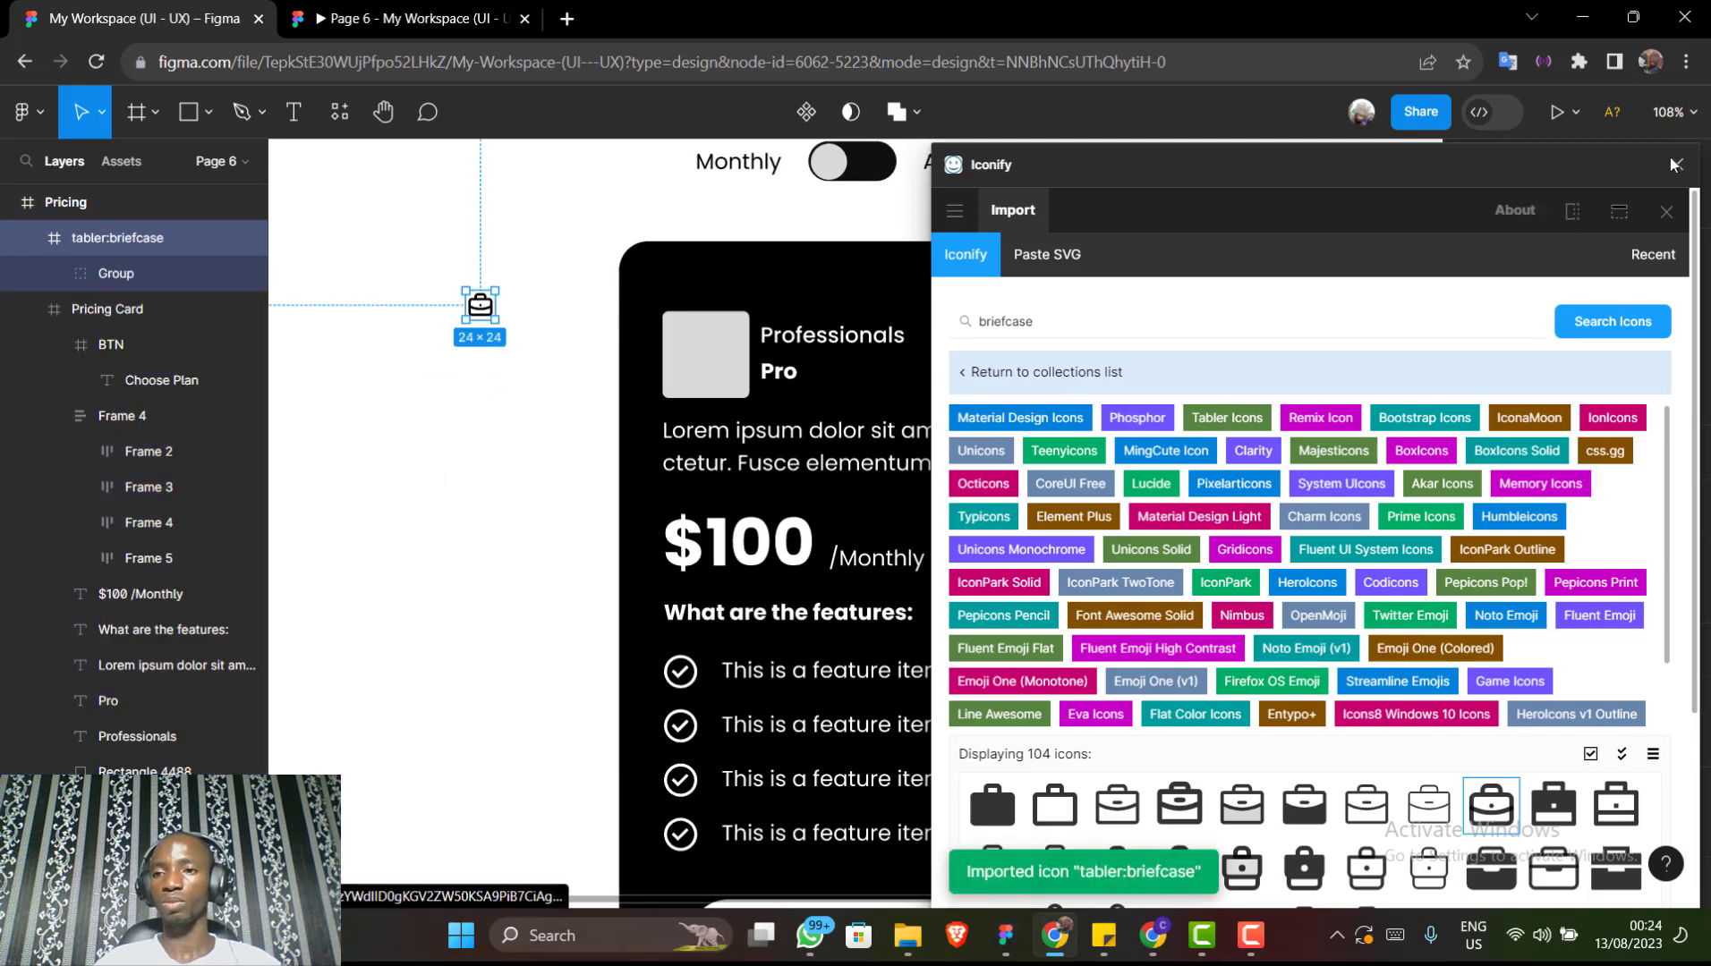
pyautogui.click(1671, 163)
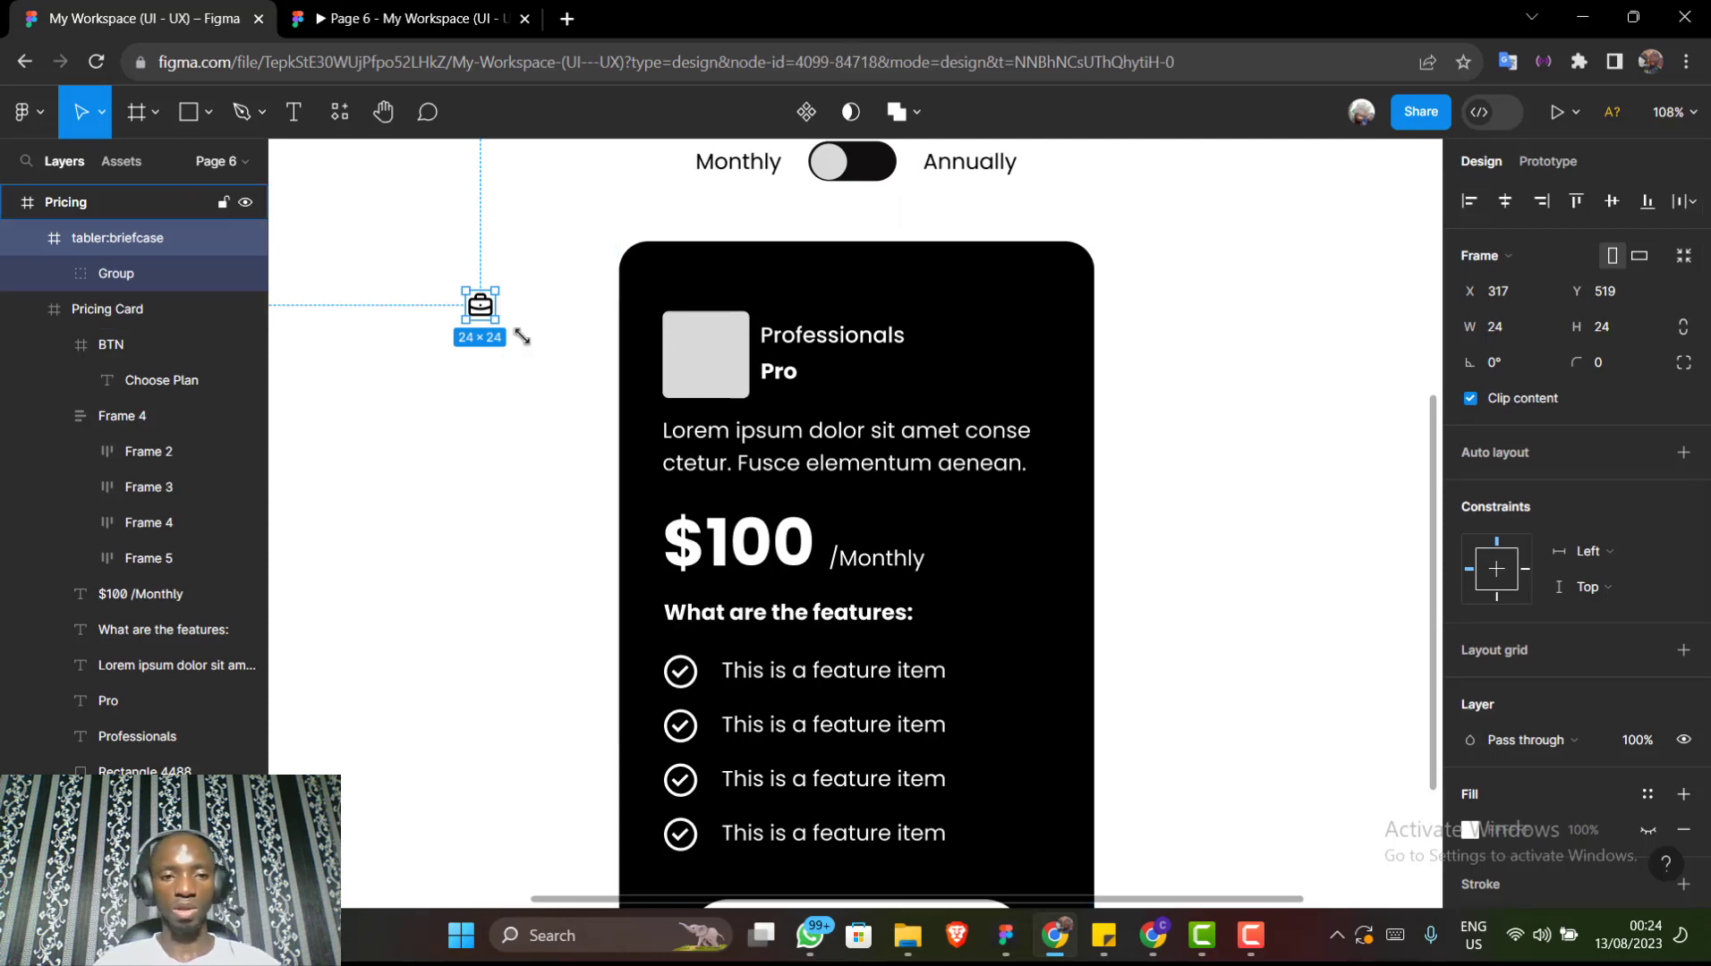
pyautogui.press('Delete')
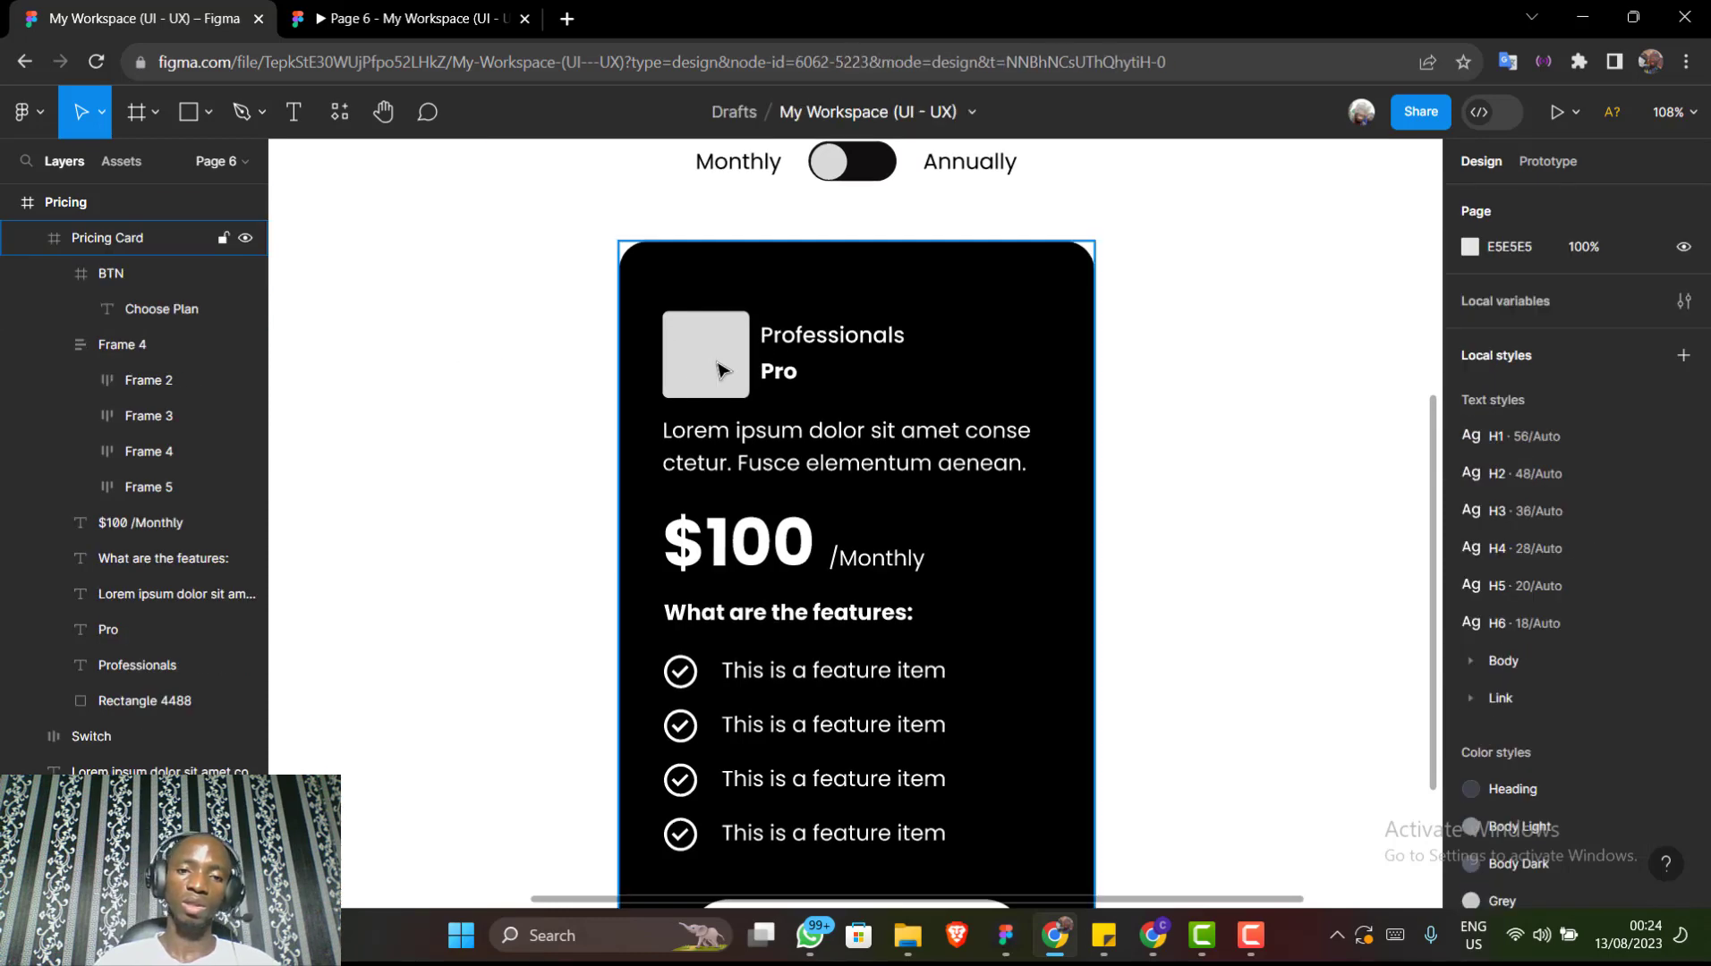
# Wrap the grey square in the pricing card in its own frame and give that frame a white FFFFFF fill
pyautogui.click(718, 369)
pyautogui.click(718, 370)
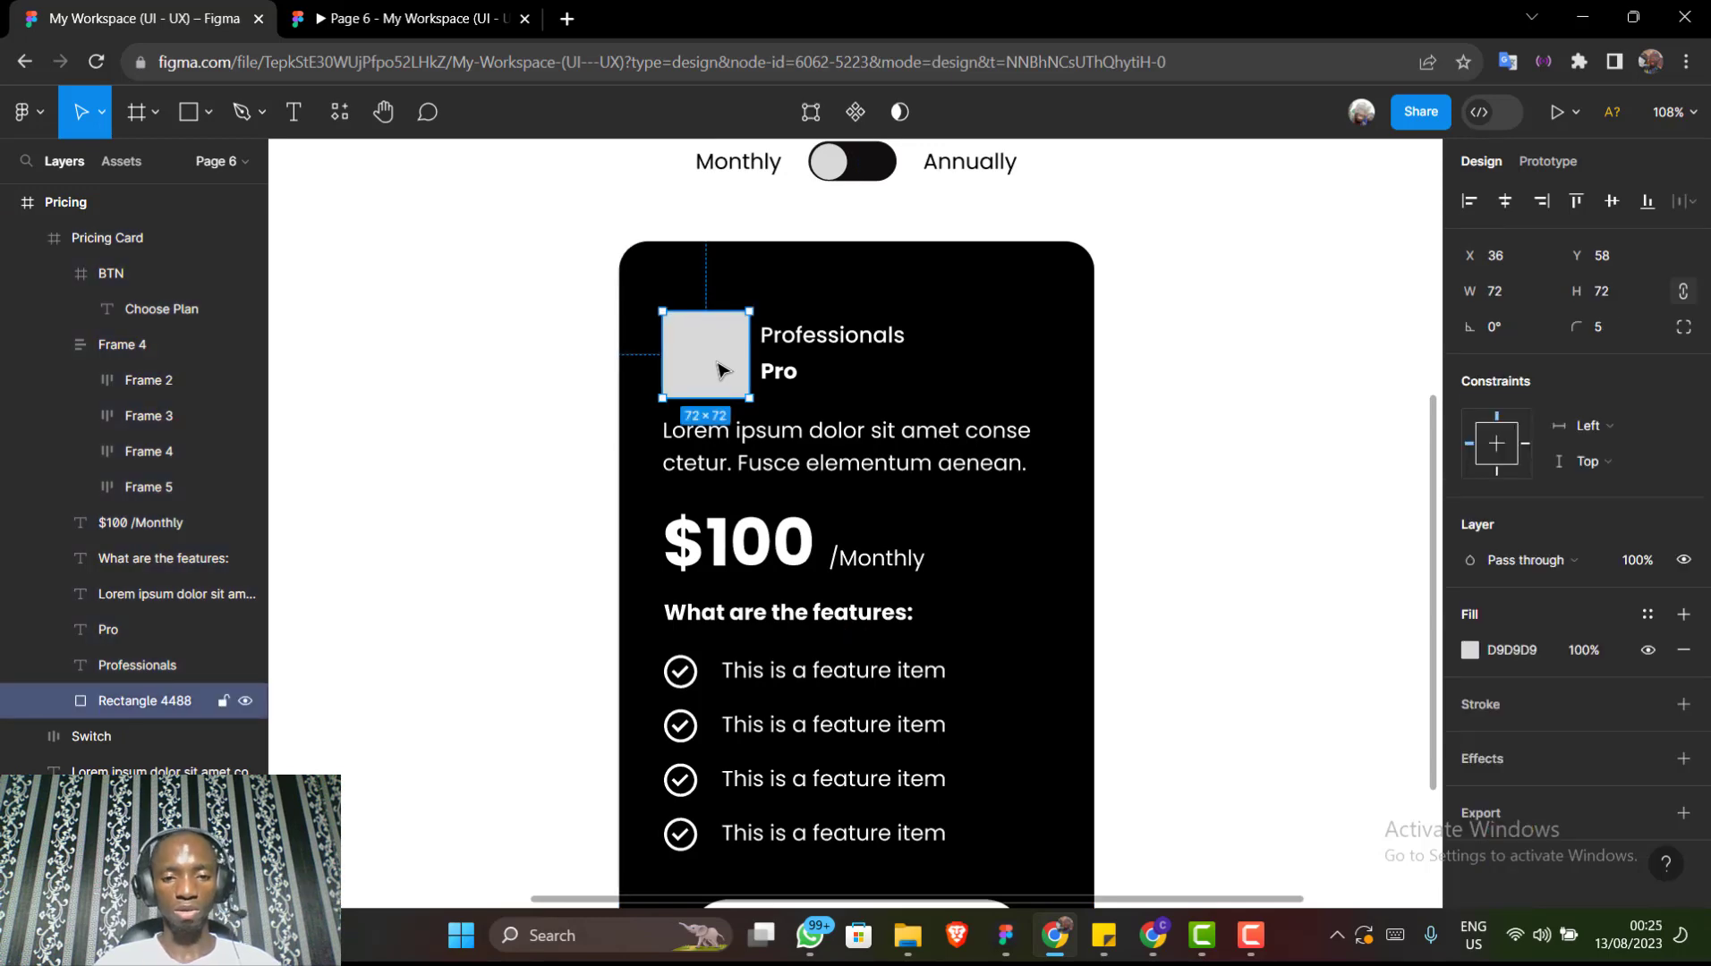
pyautogui.rightClick(718, 369)
pyautogui.moveTo(718, 369)
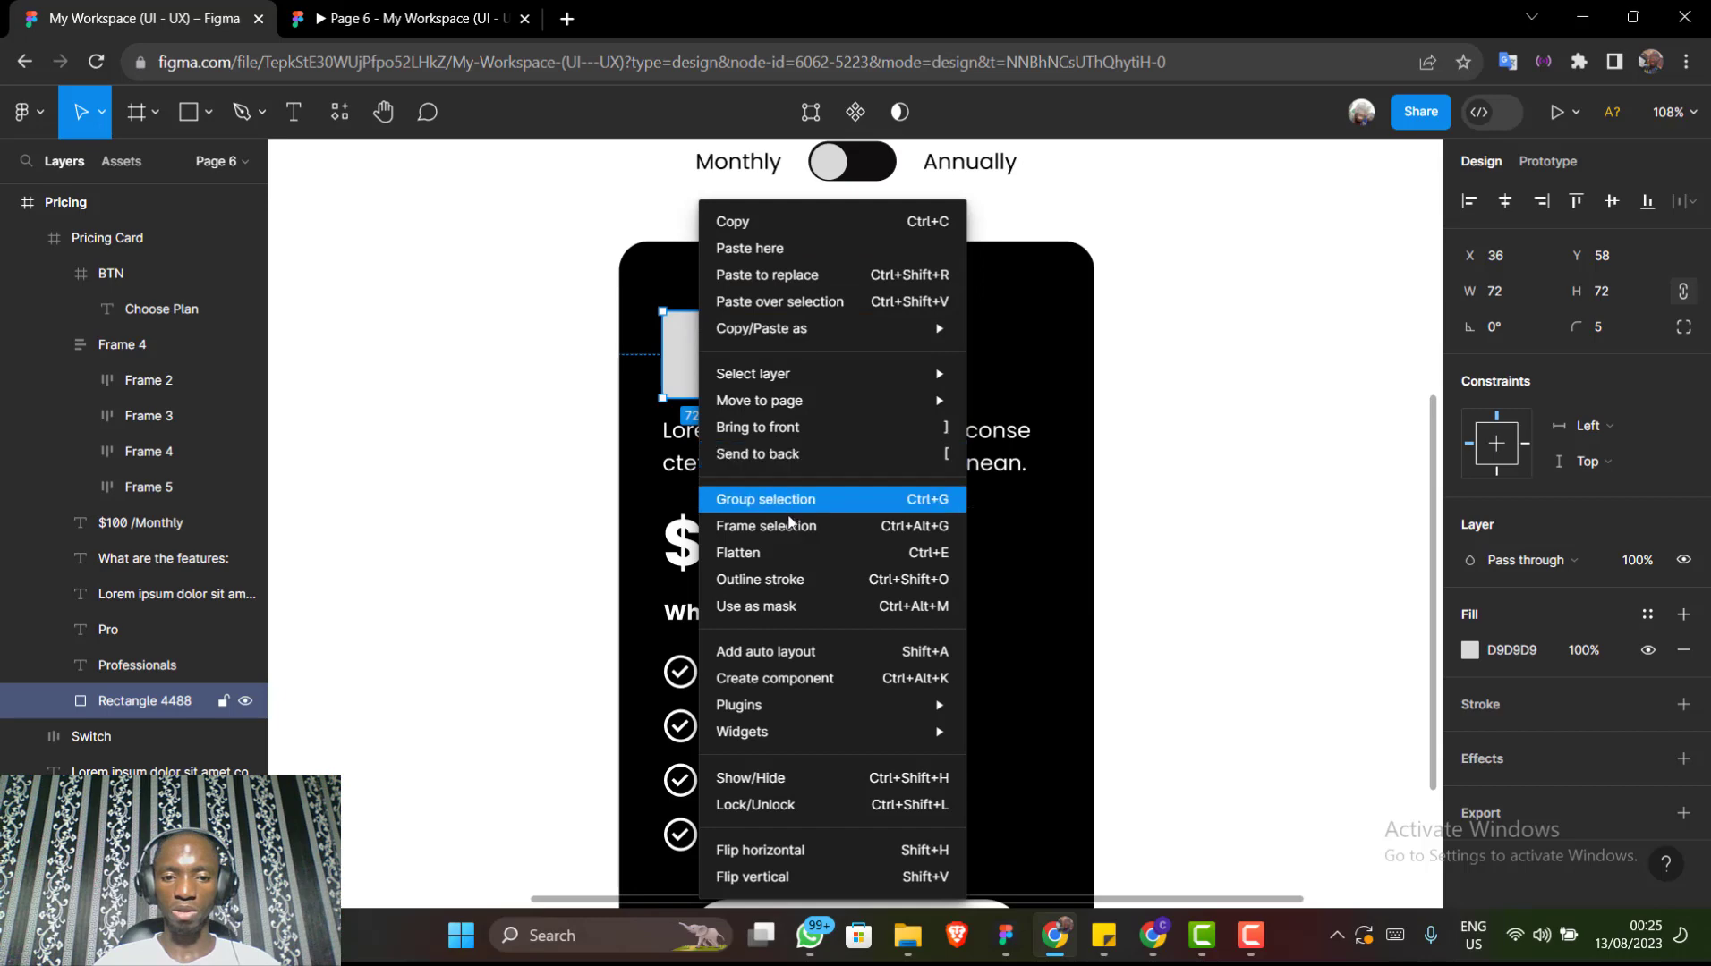
pyautogui.click(791, 527)
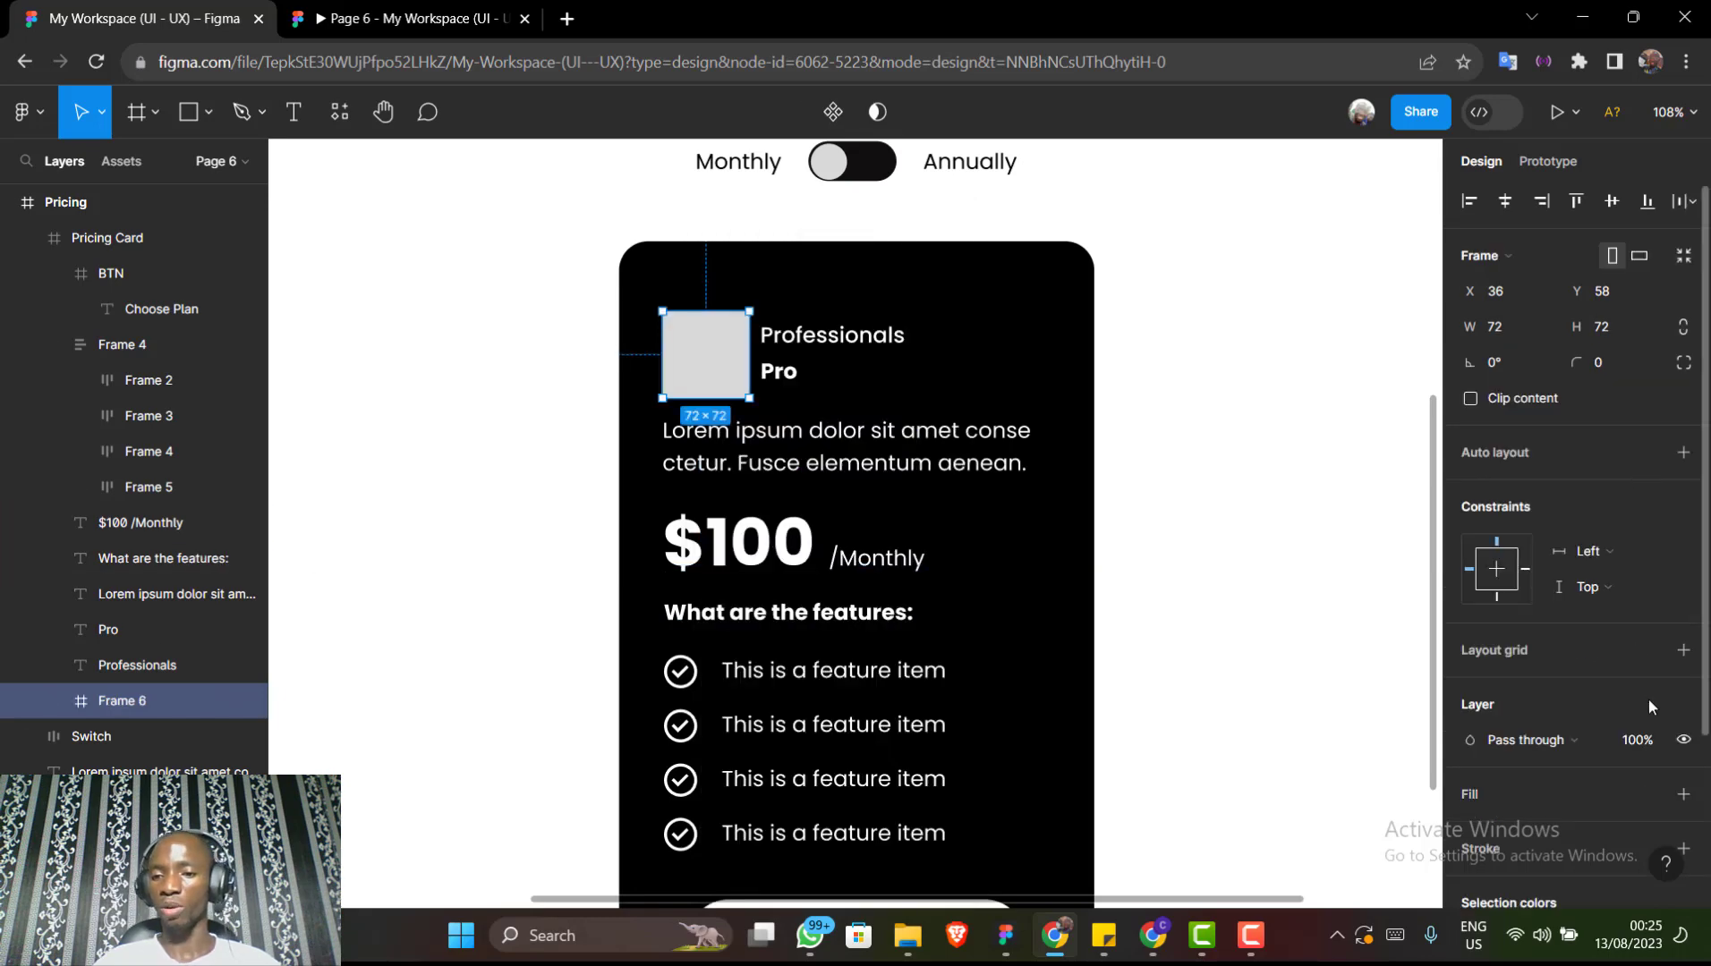
pyautogui.scroll(-3, 1648, 699)
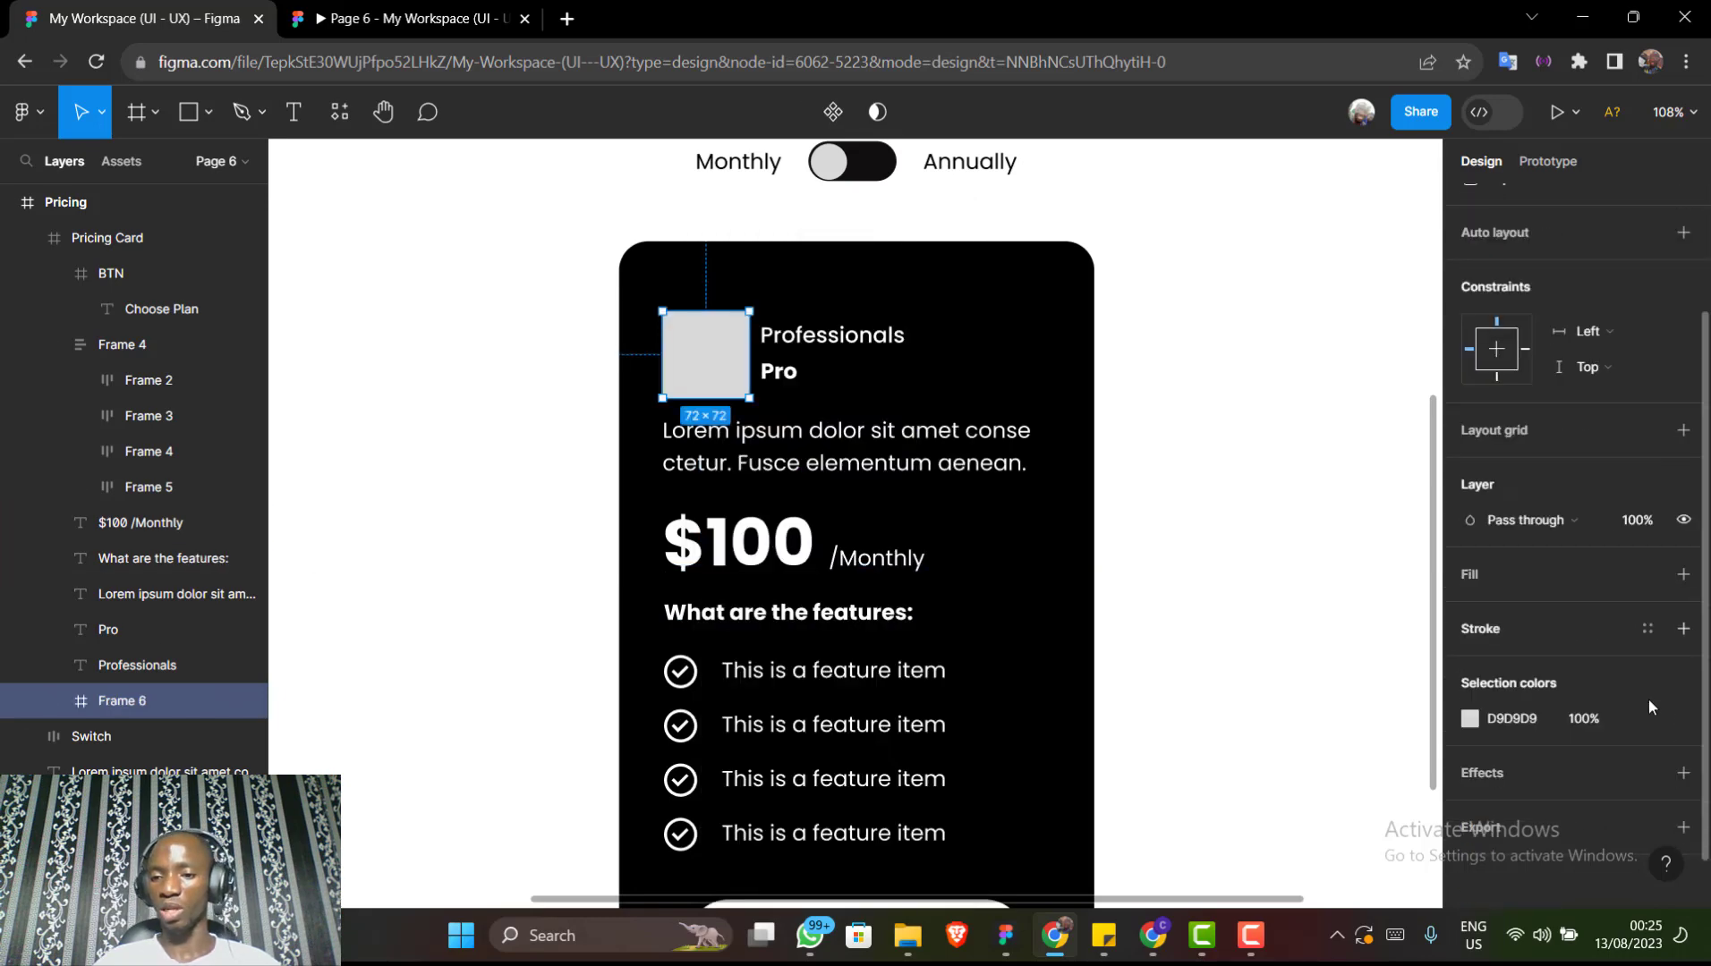
pyautogui.click(1685, 572)
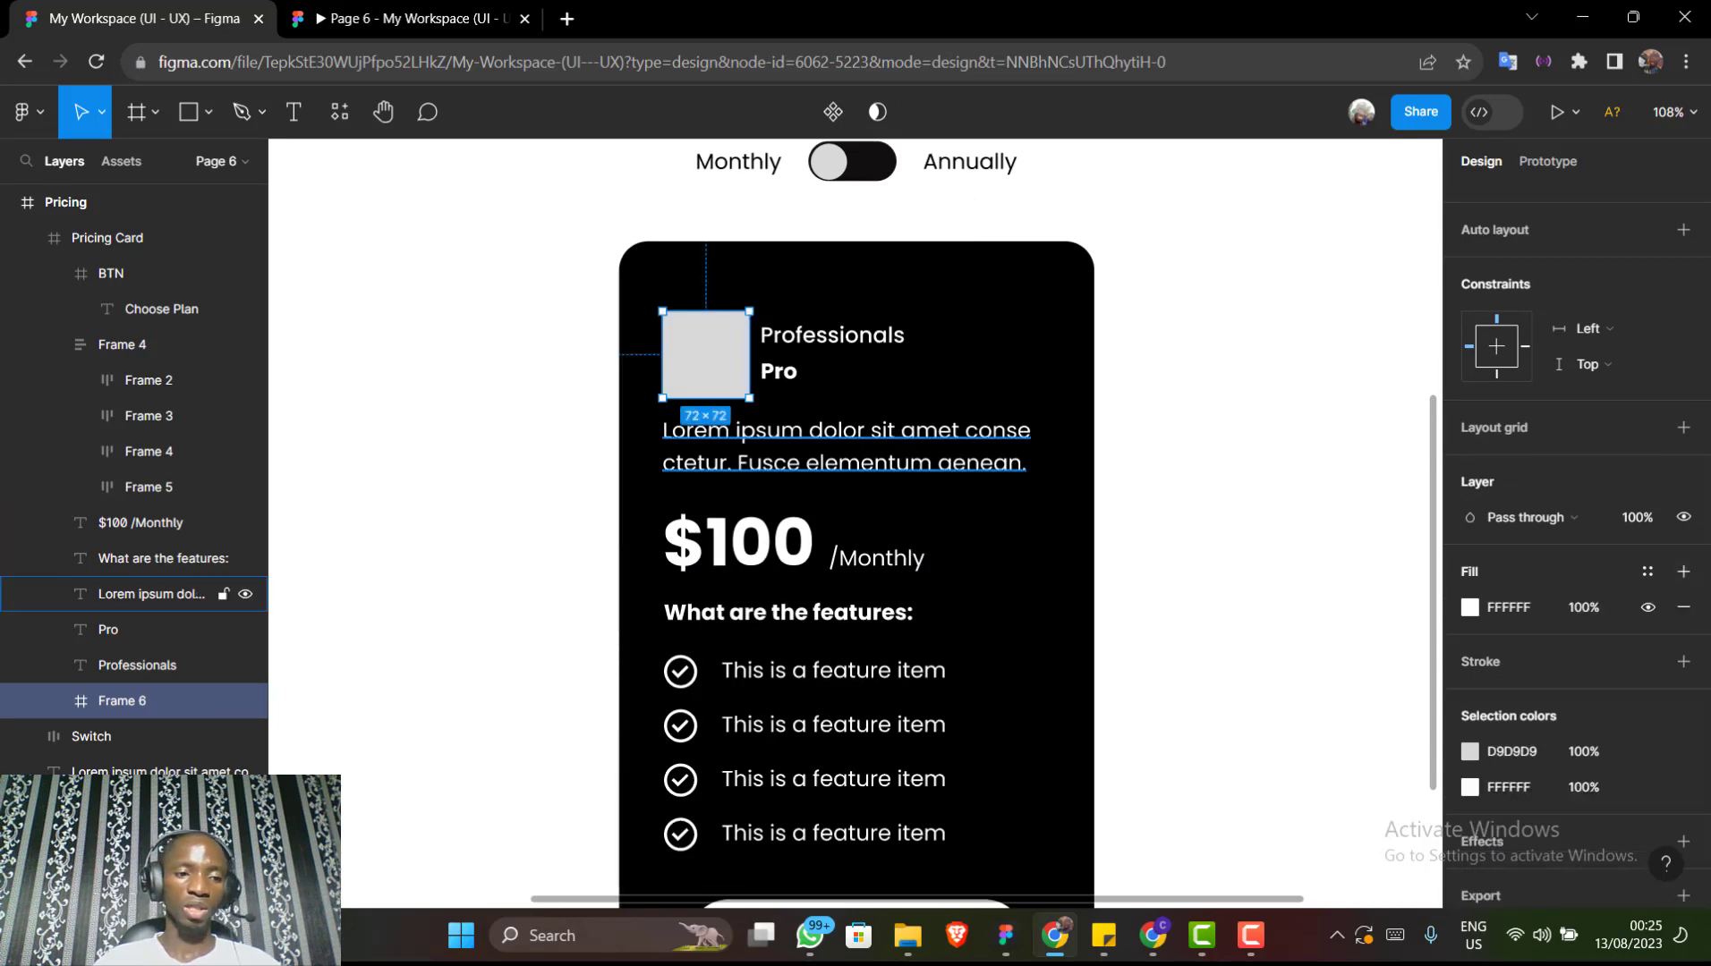
# Delete the grey rectangle nested inside the new white frame
pyautogui.click(57, 701)
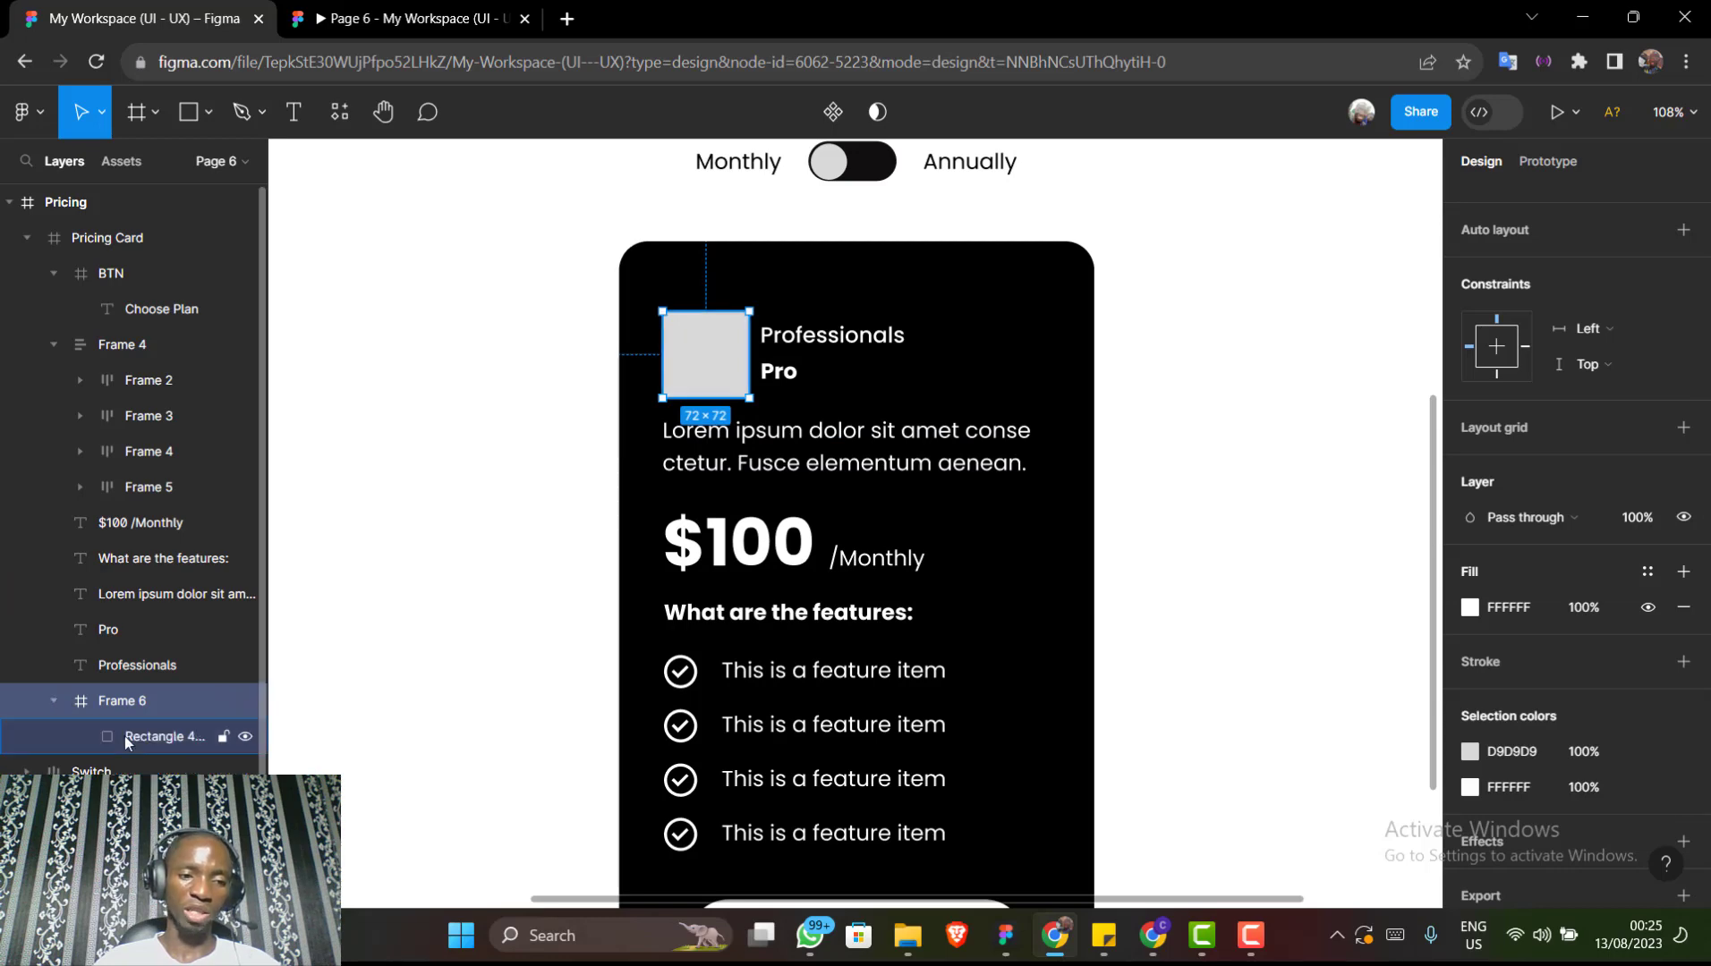
pyautogui.click(124, 736)
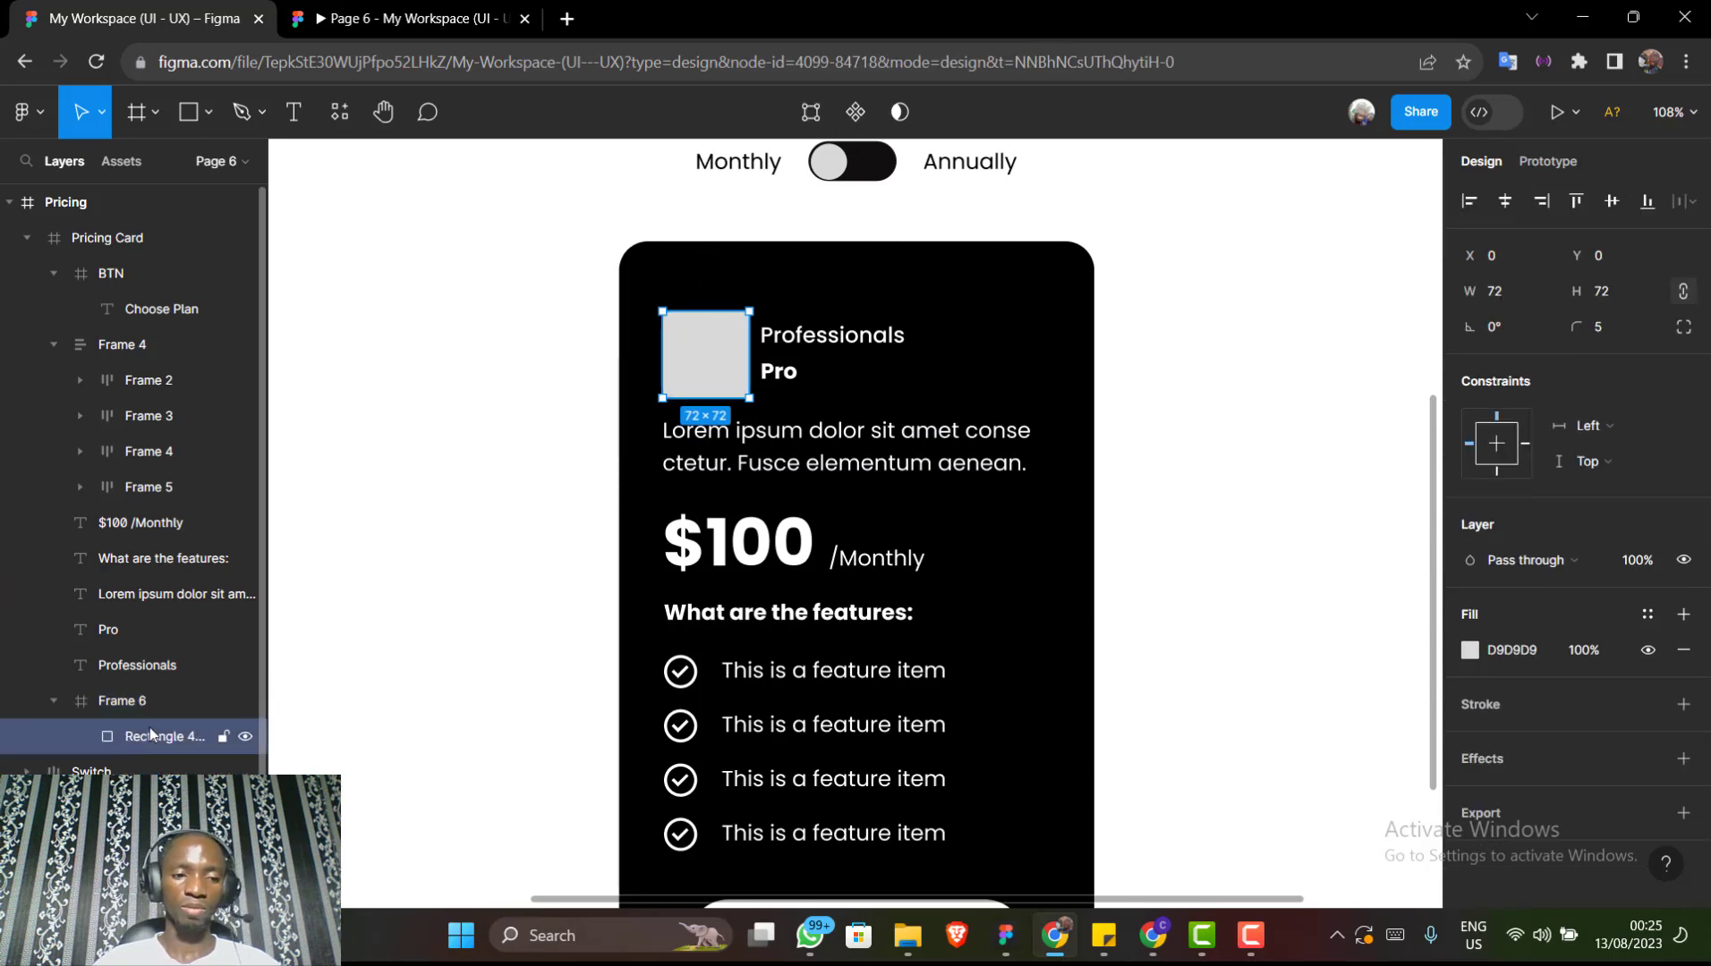
pyautogui.press('Delete')
pyautogui.click(705, 359)
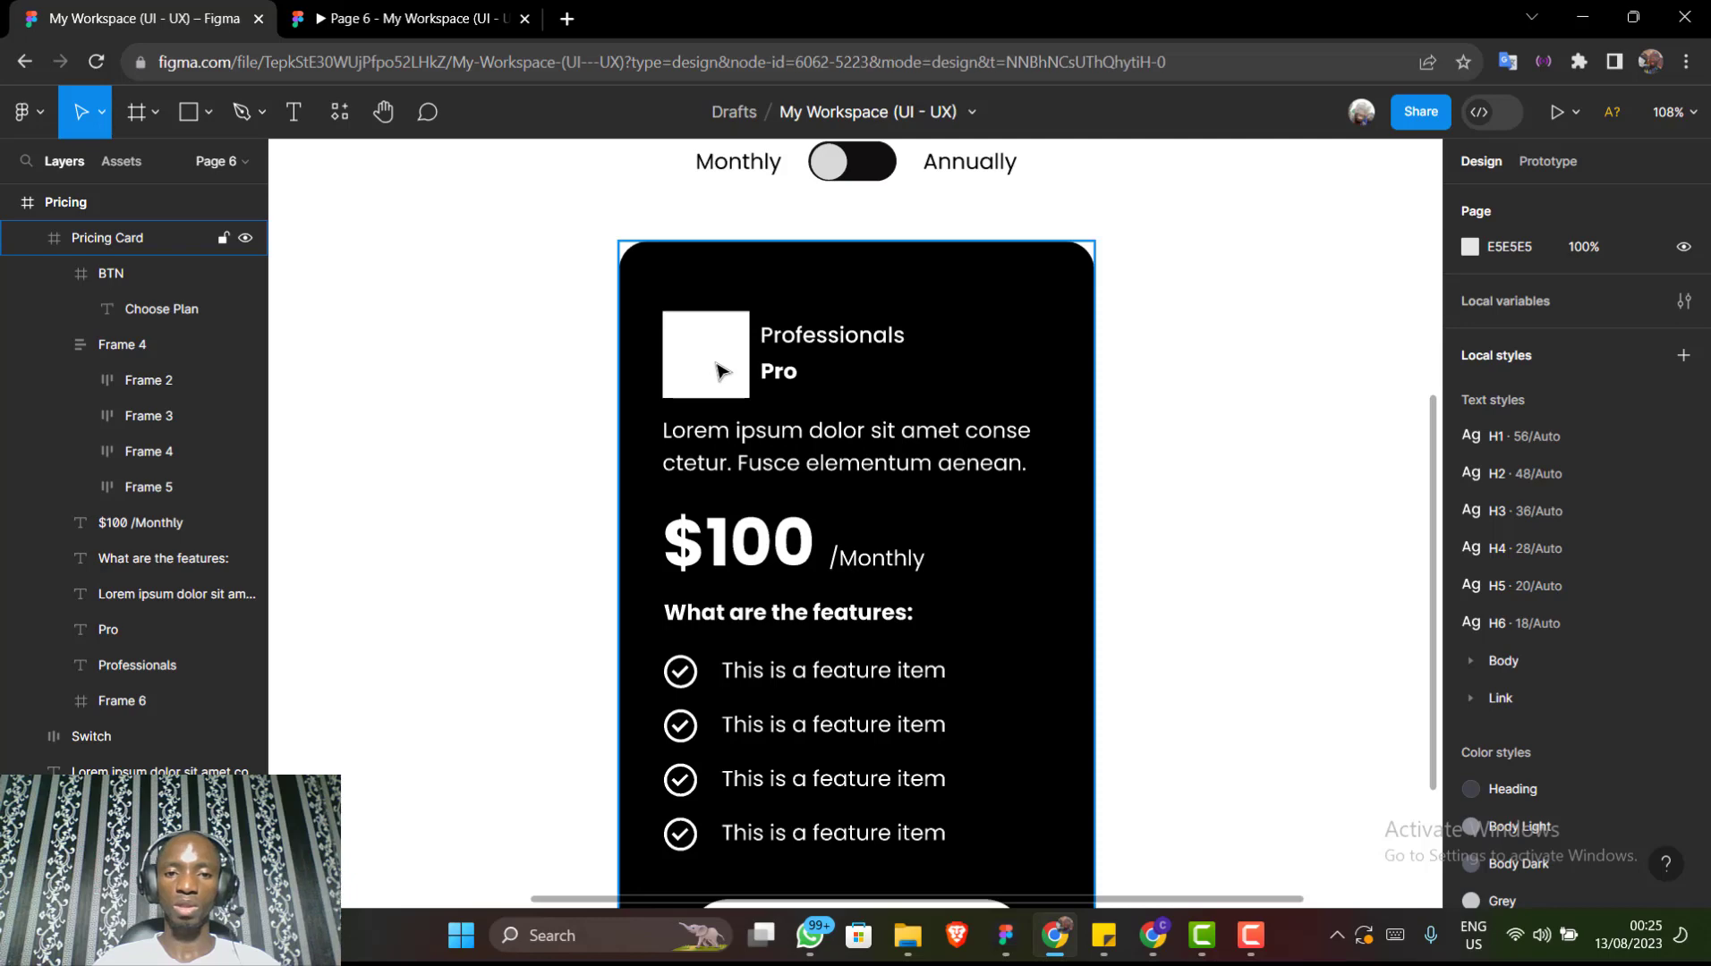
# Set the white frame's corner radius to 10 and paste the briefcase icon into it
pyautogui.click(720, 371)
pyautogui.click(720, 371)
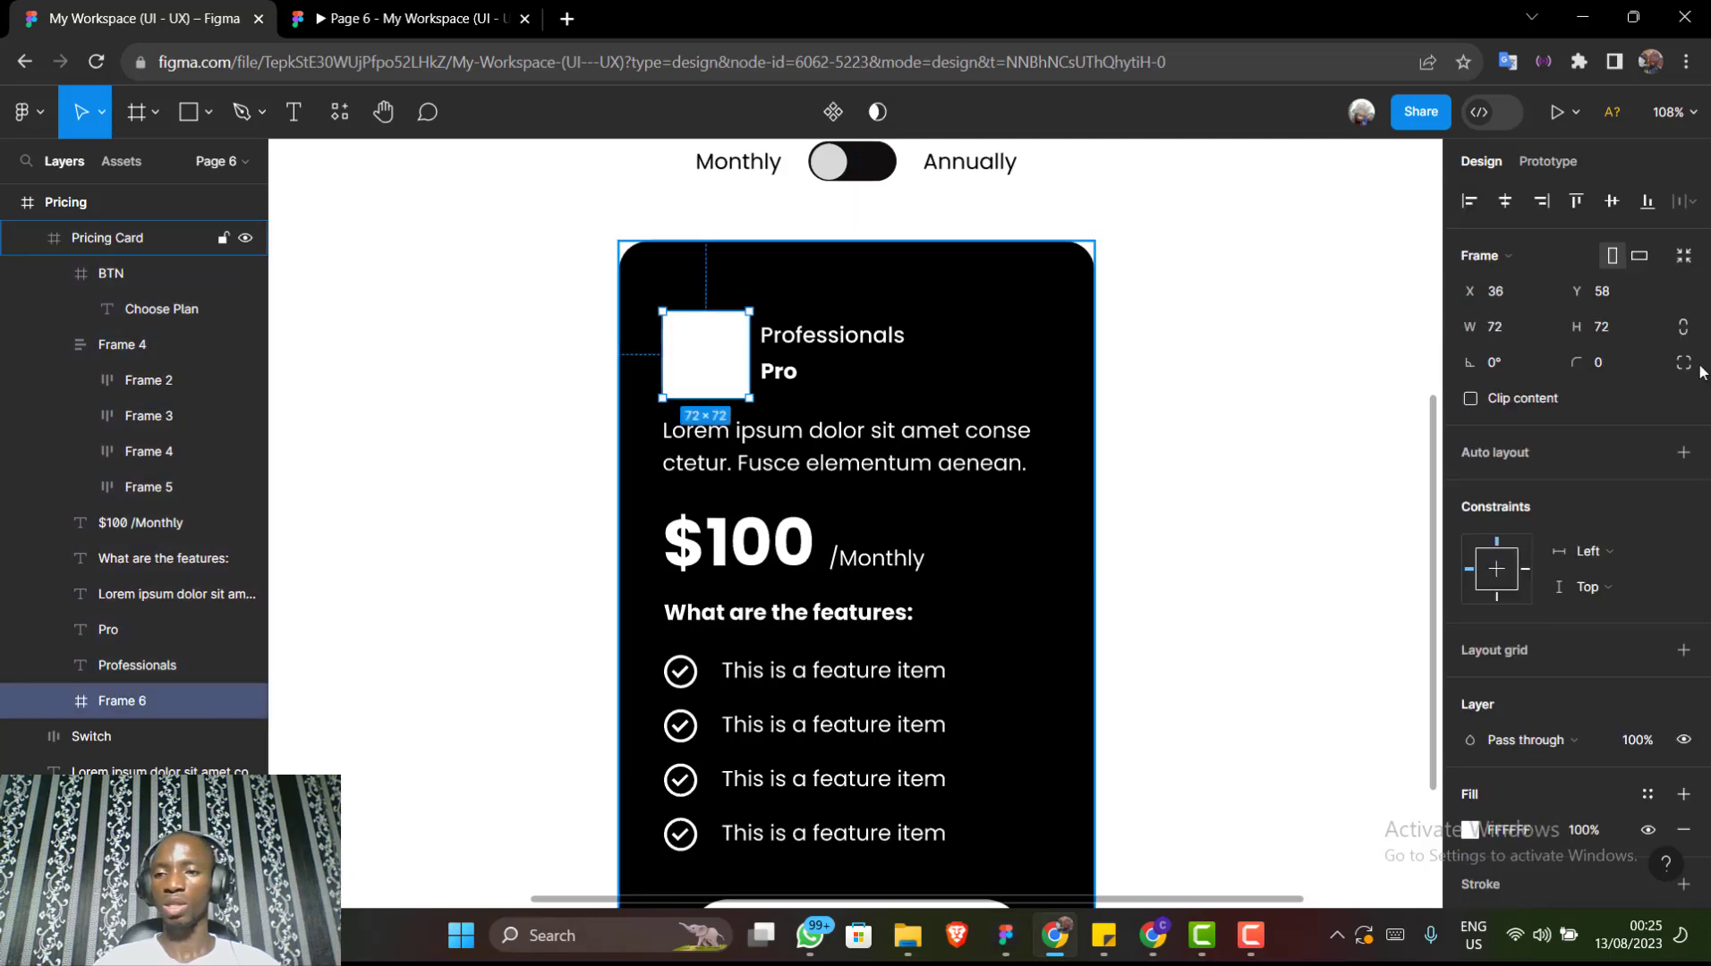
pyautogui.click(1601, 362)
pyautogui.write('10')
pyautogui.press('Return')
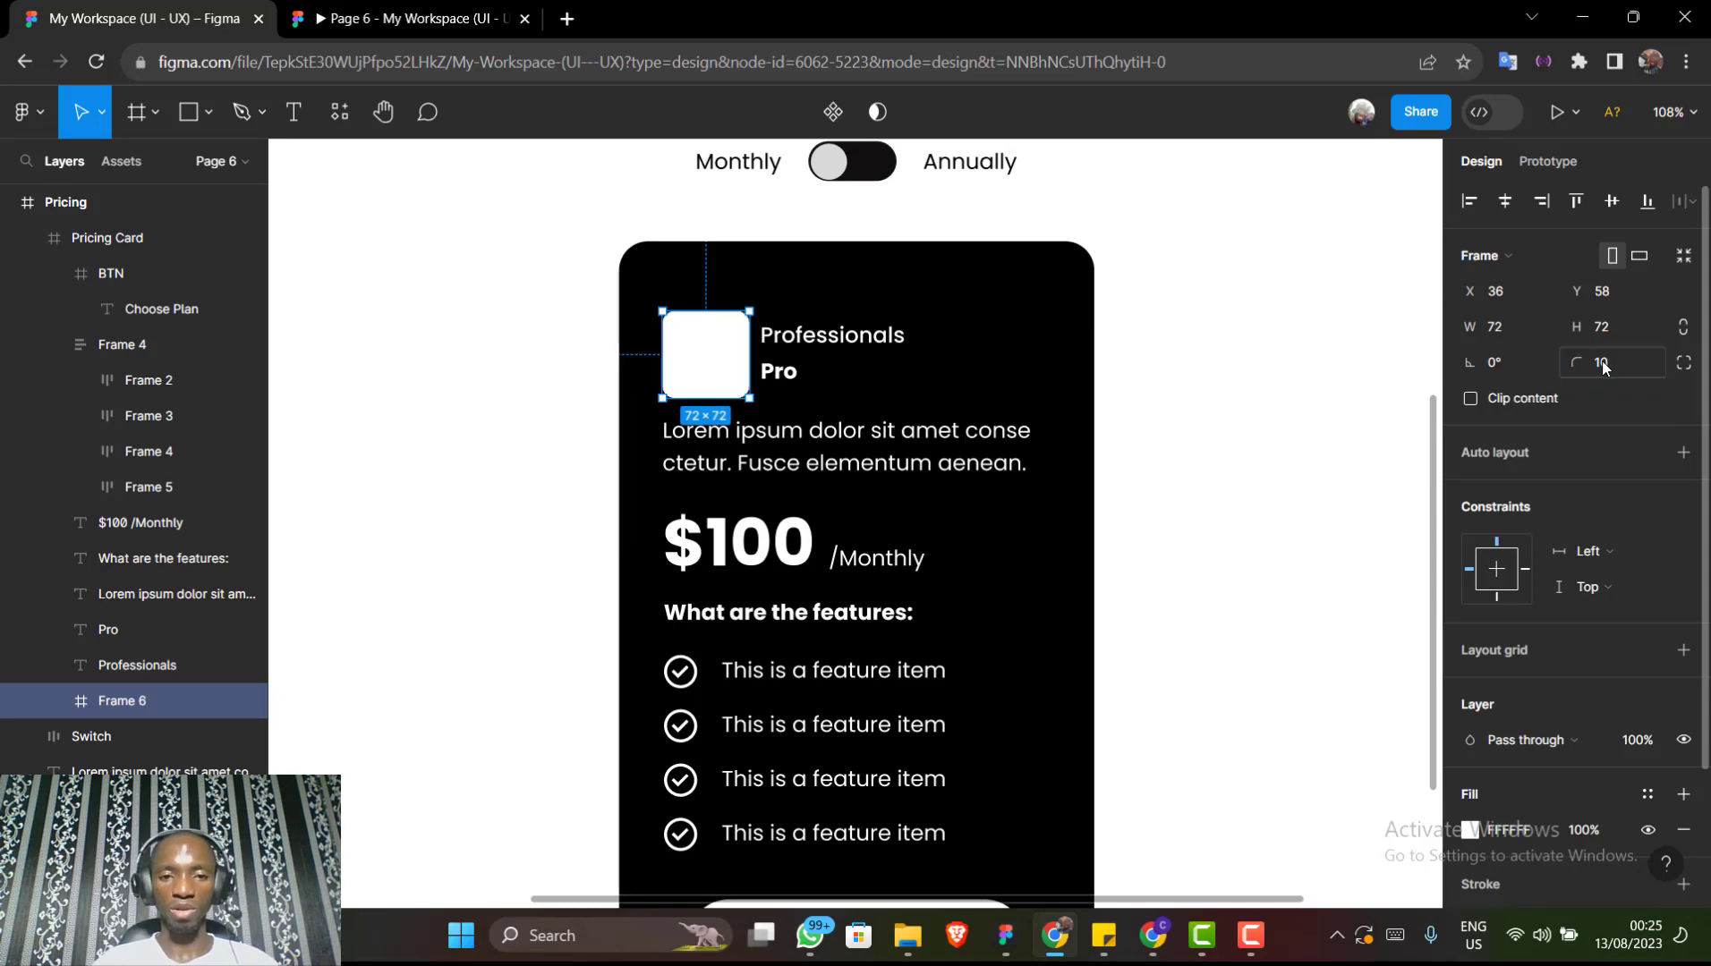
pyautogui.hotkey('ctrl', 'v')
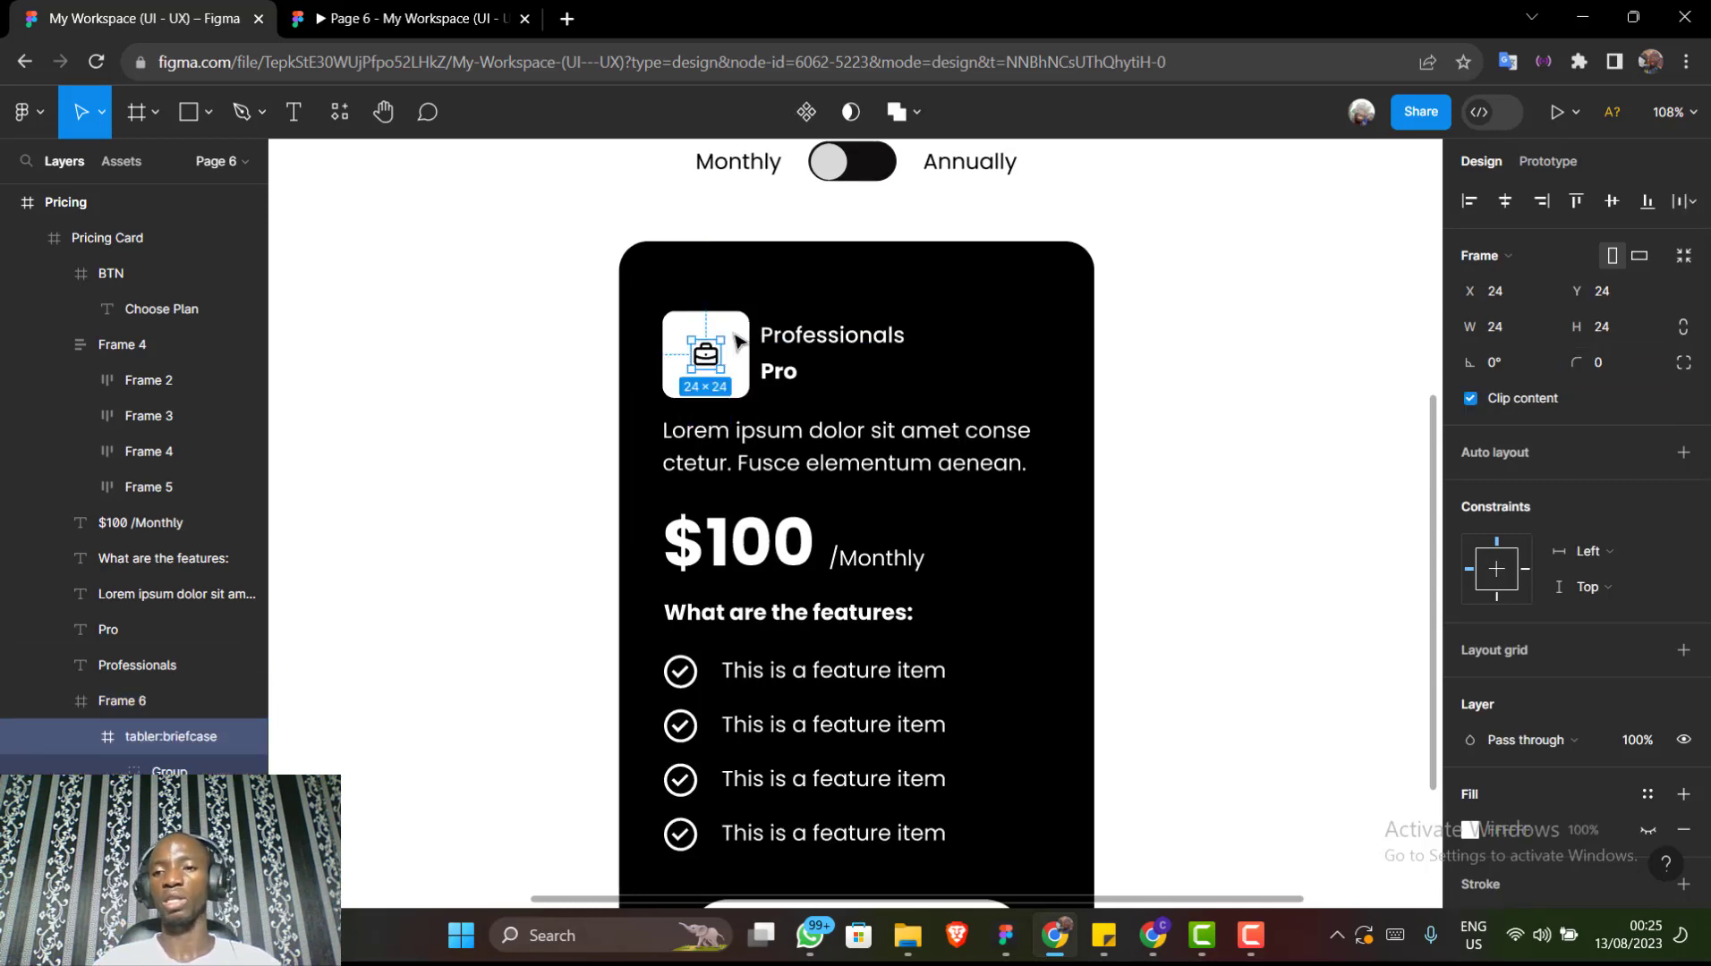
# Resize the briefcase icon to 40 × 40 and centre it horizontally and vertically in the white frame
pyautogui.click(1505, 330)
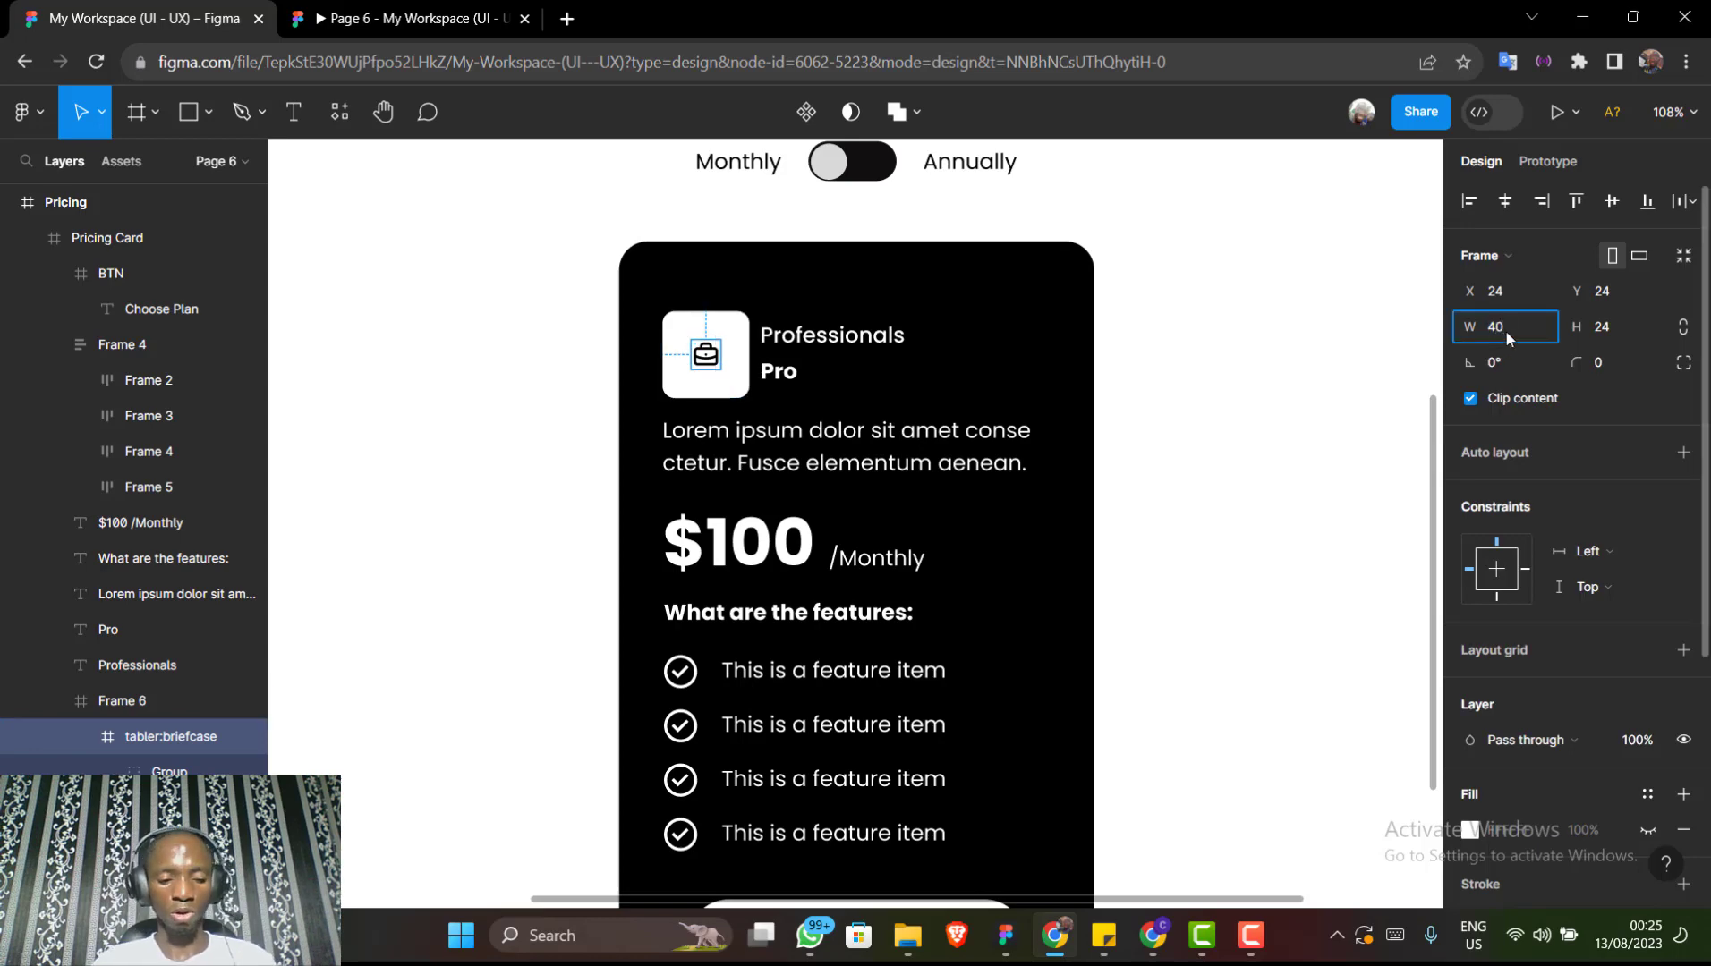
pyautogui.write('40')
pyautogui.press('Tab')
pyautogui.write('40')
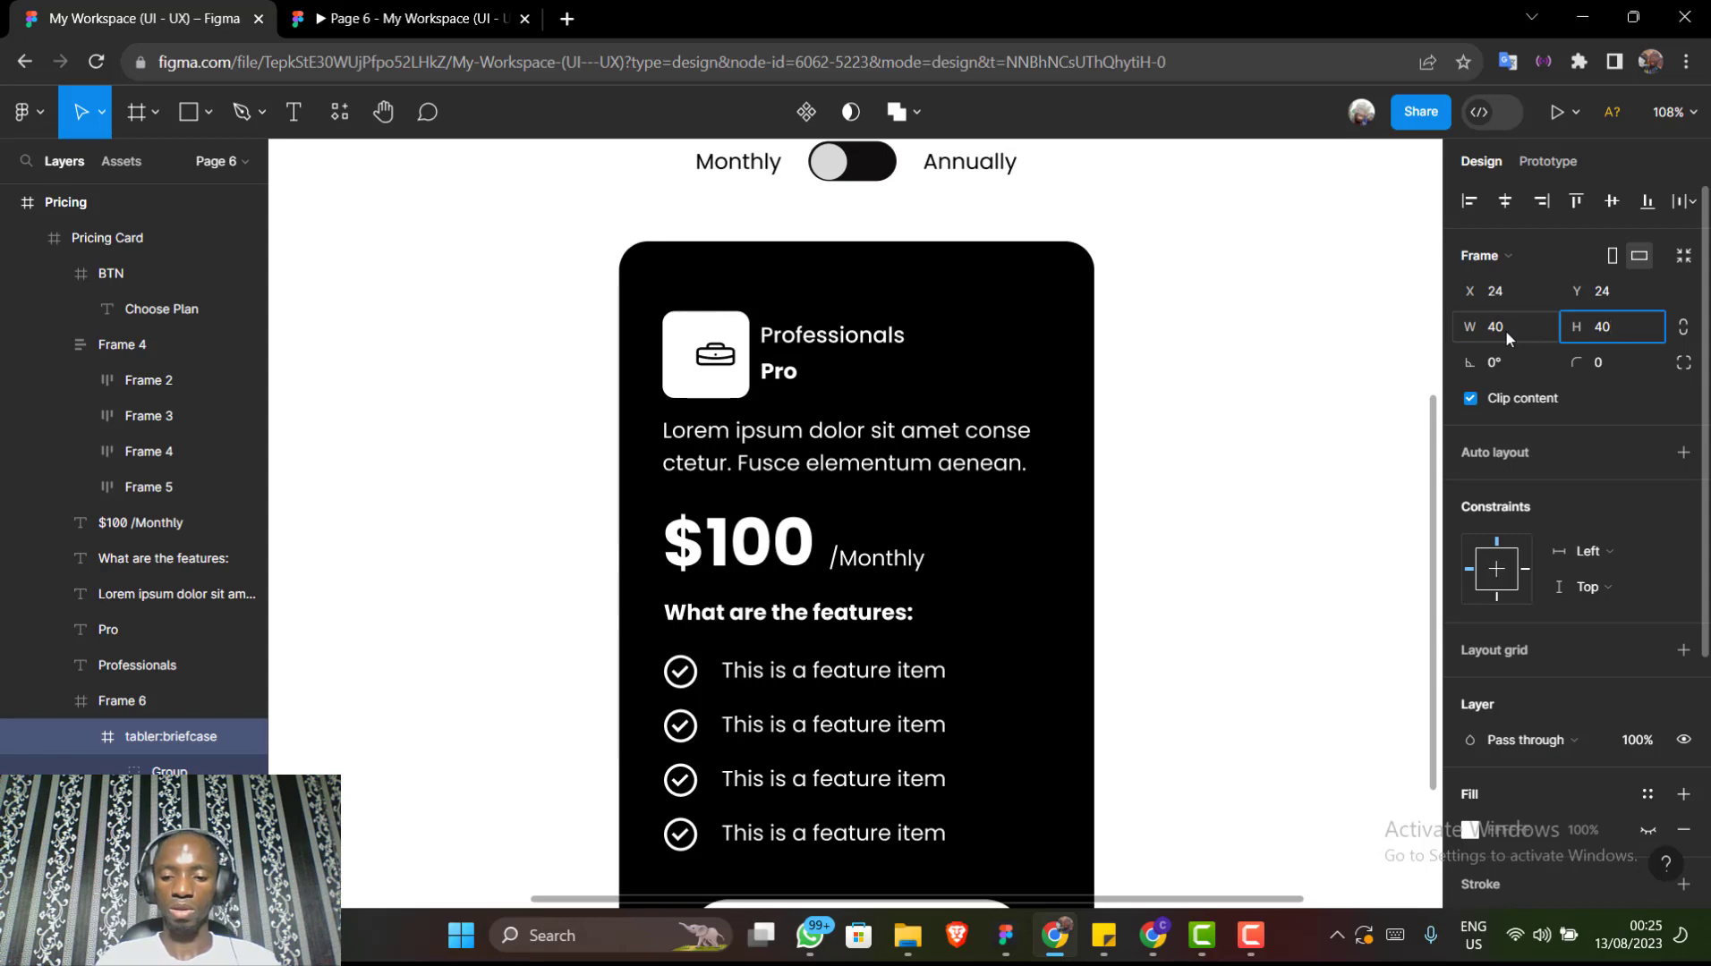
pyautogui.press('Return')
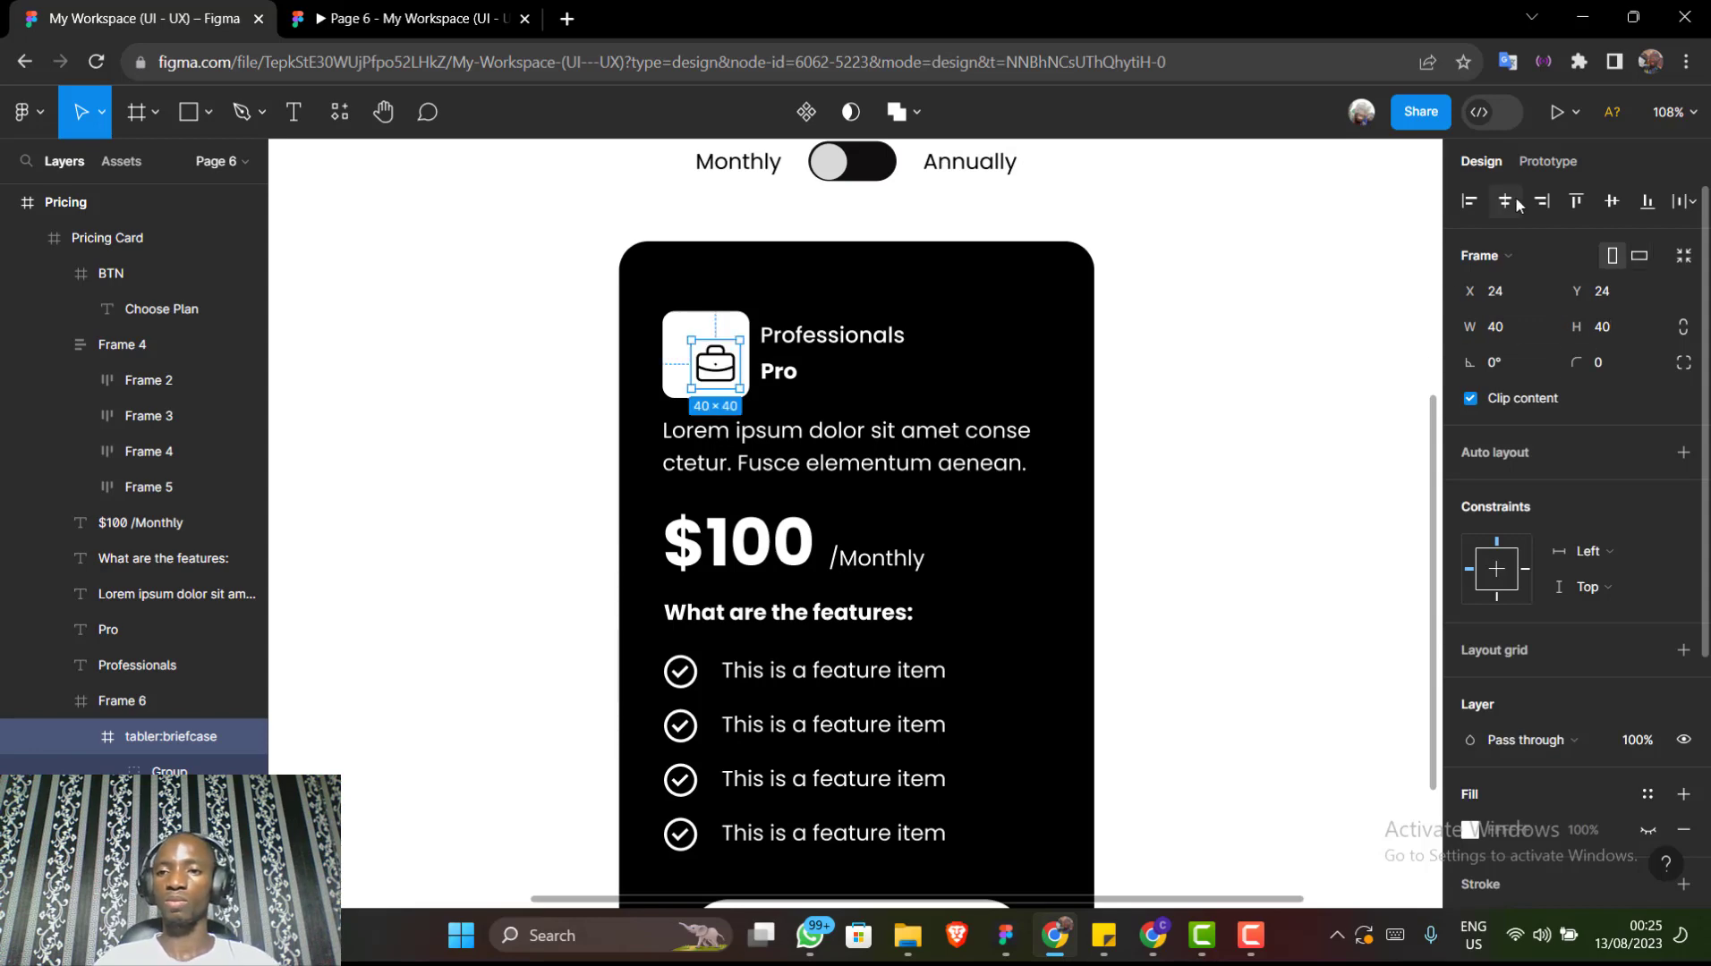
pyautogui.click(1608, 203)
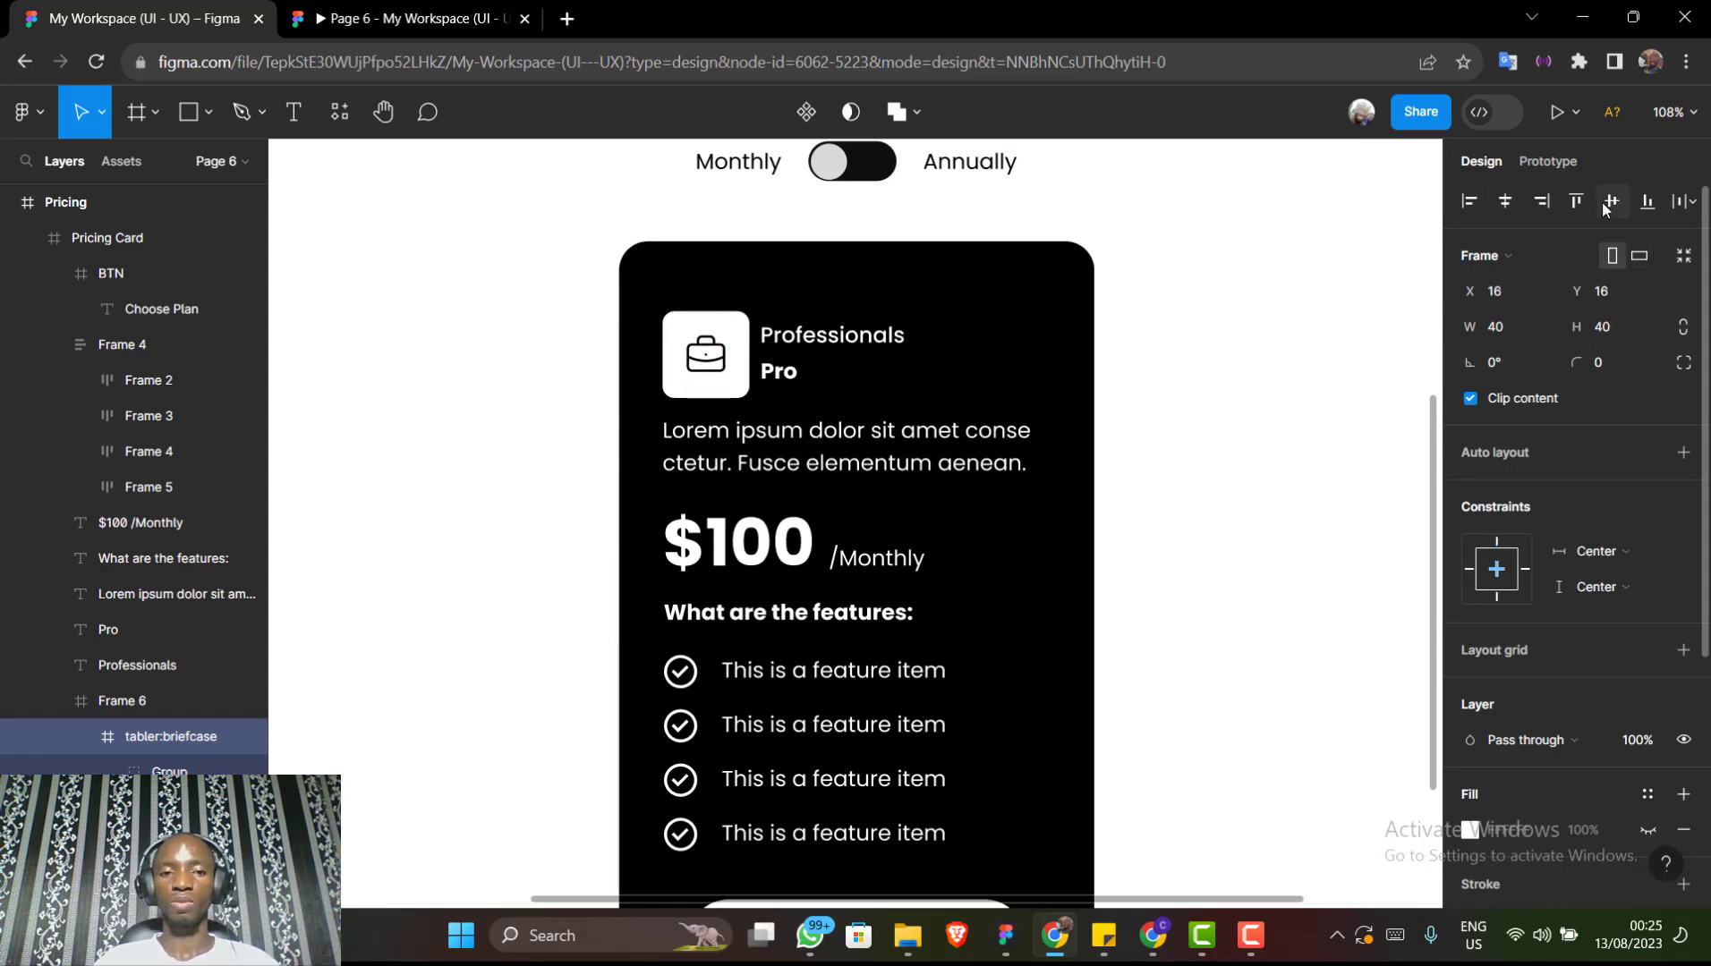
# Enlarge the briefcase icon to 60 × 60, centre it both ways in the white frame and clear the selection
pyautogui.click(1514, 328)
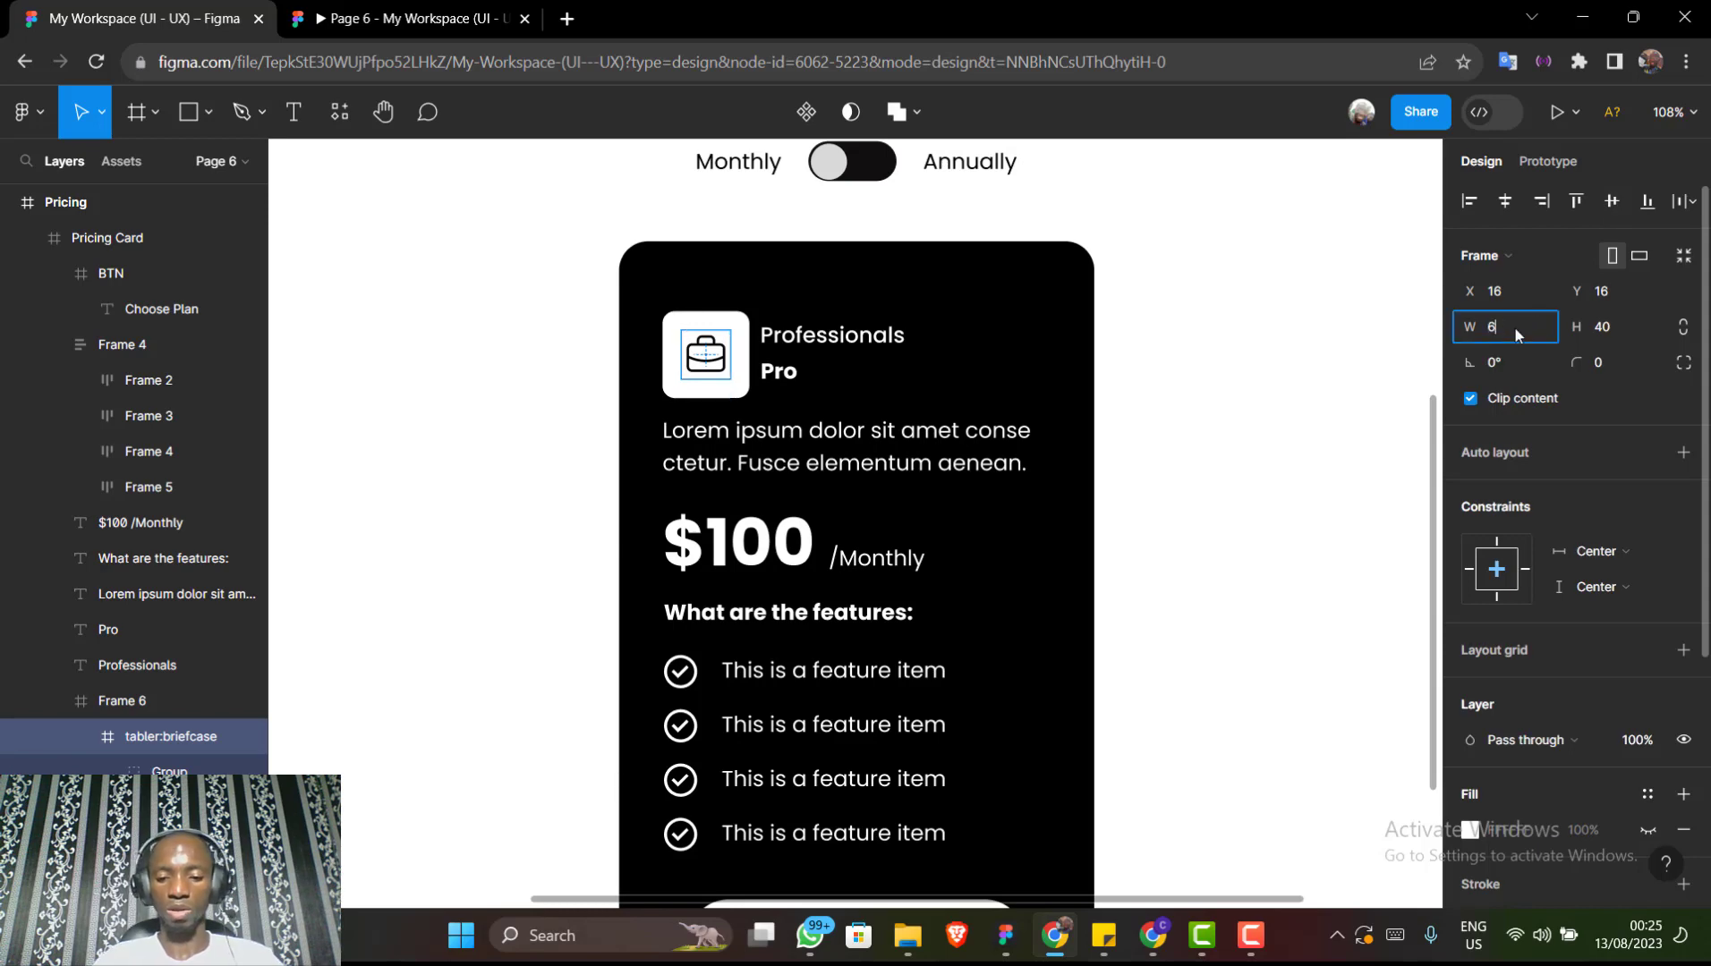
pyautogui.press('Tab')
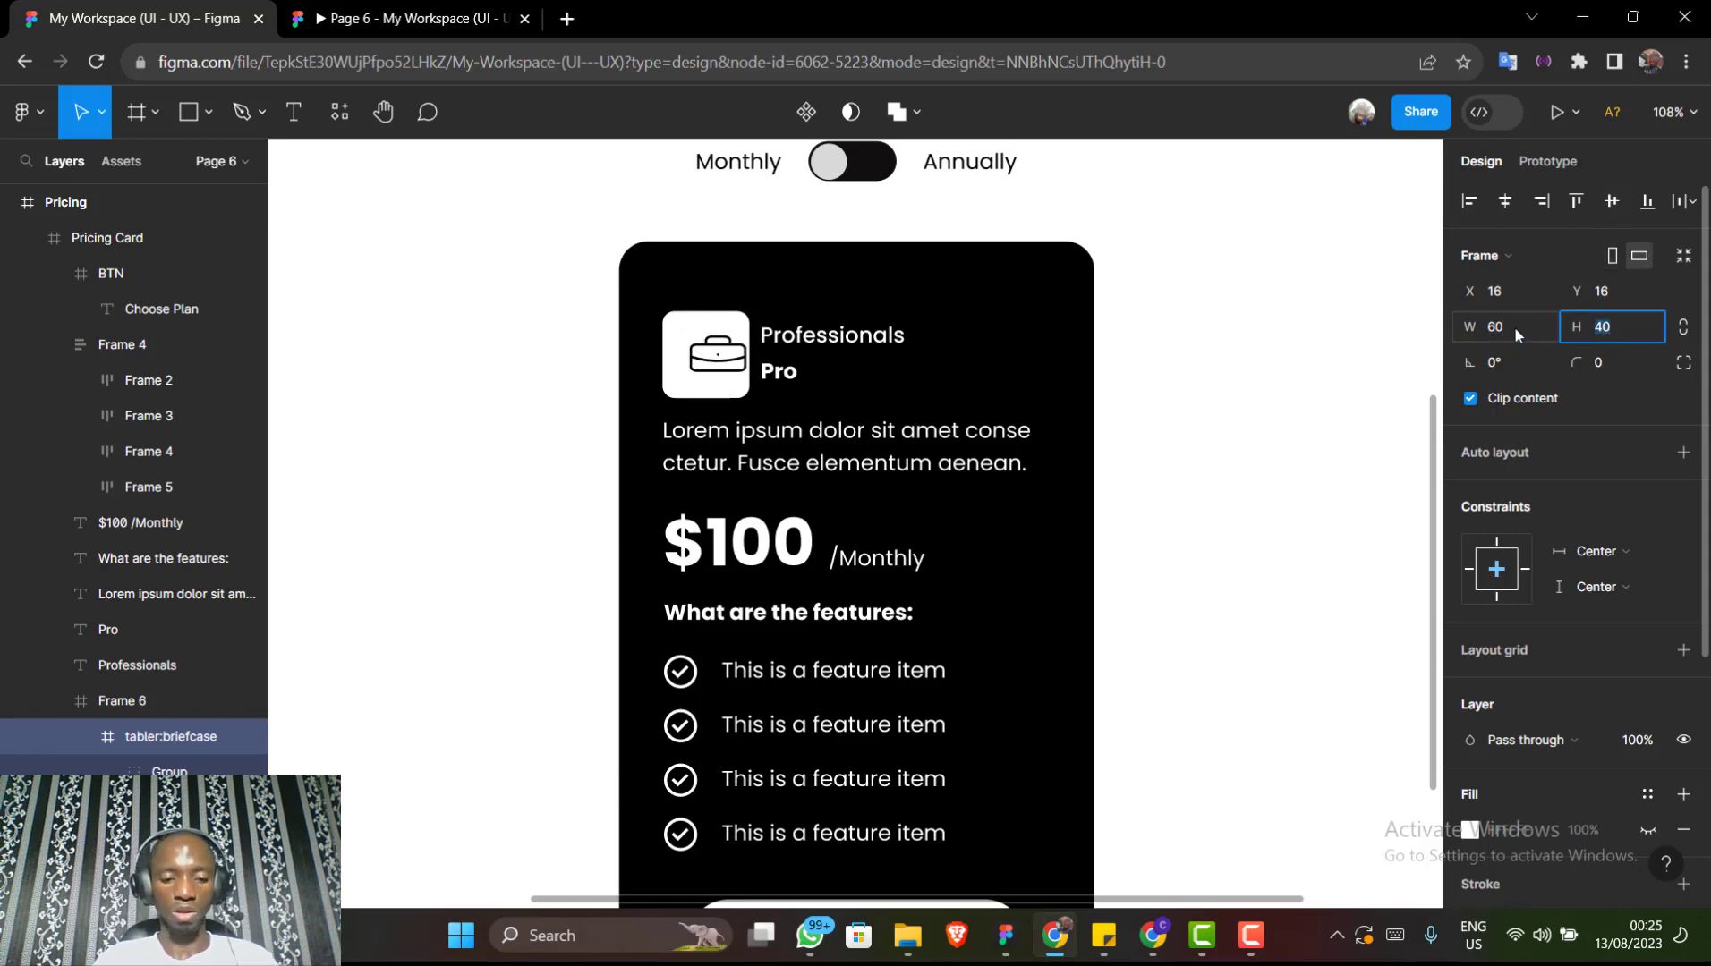
pyautogui.write('60')
pyautogui.press('Return')
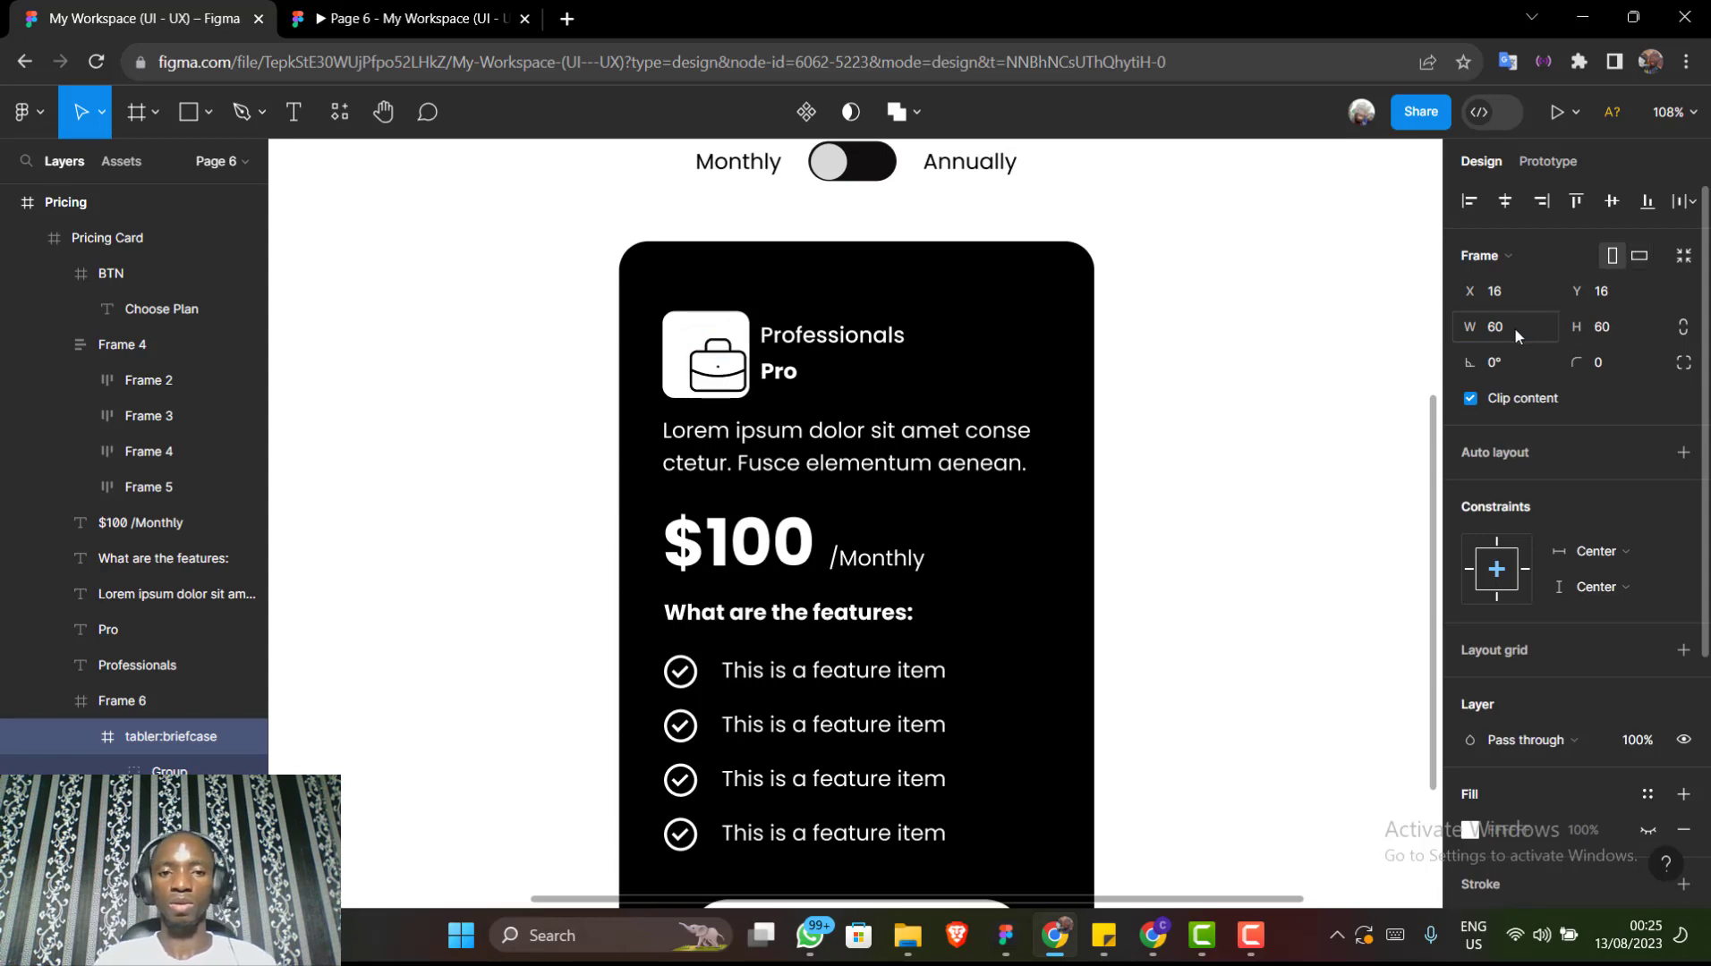
pyautogui.click(1505, 200)
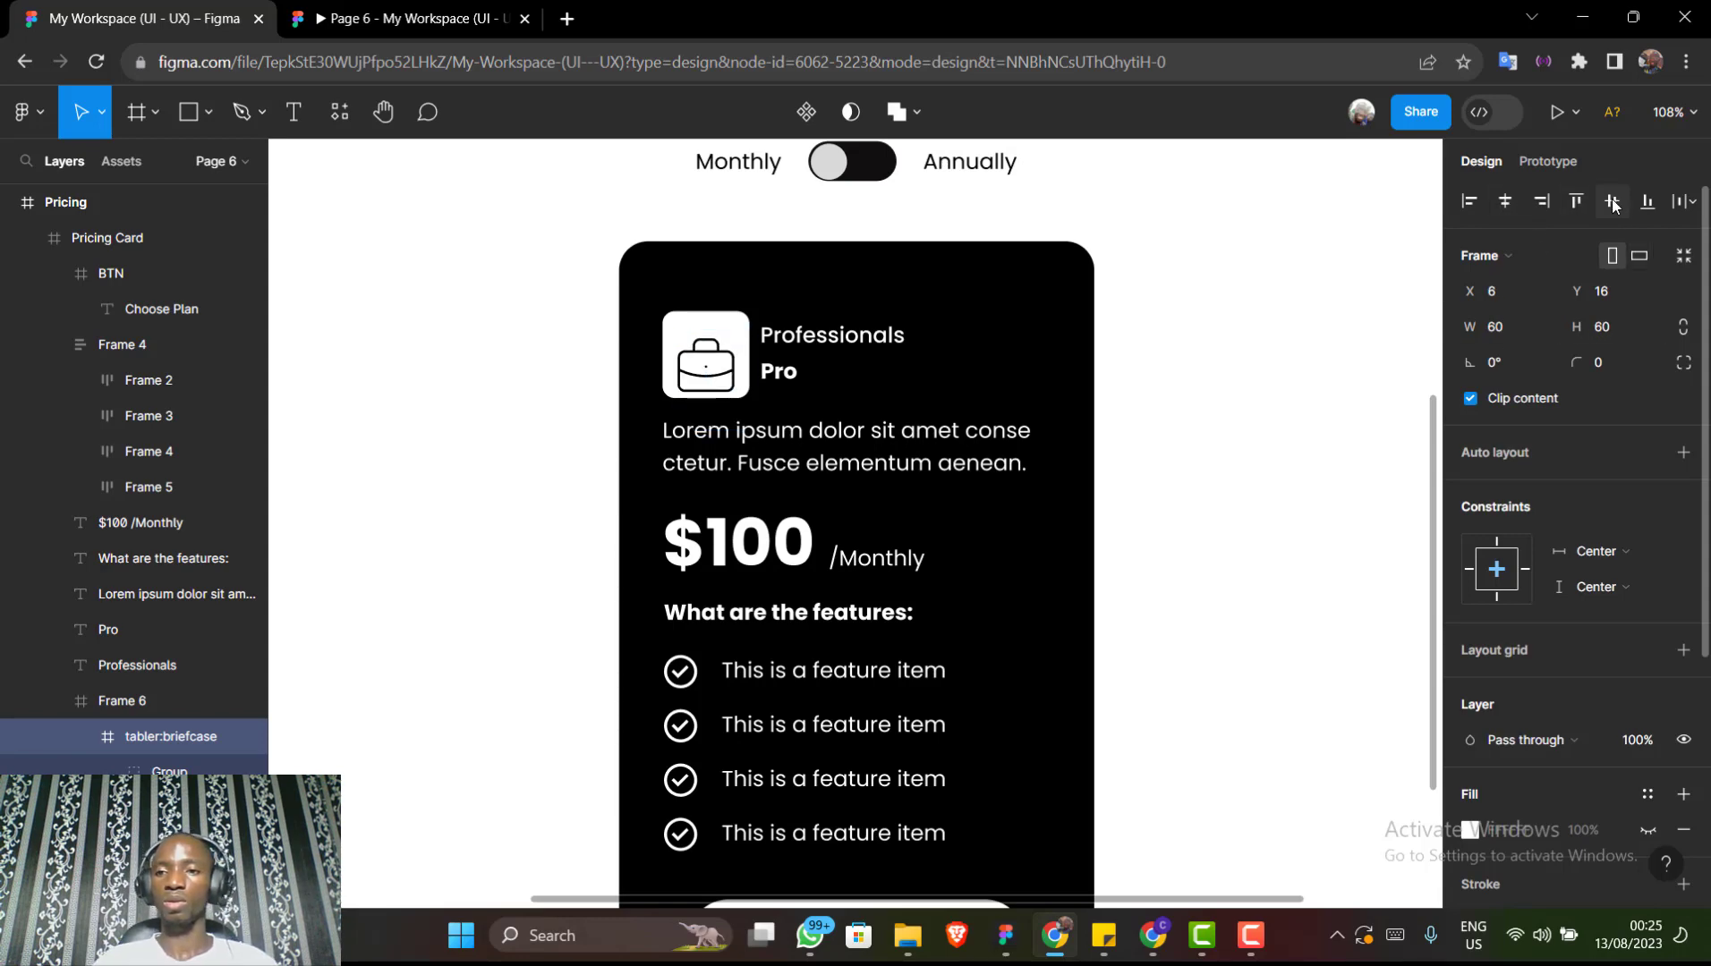
pyautogui.click(1612, 201)
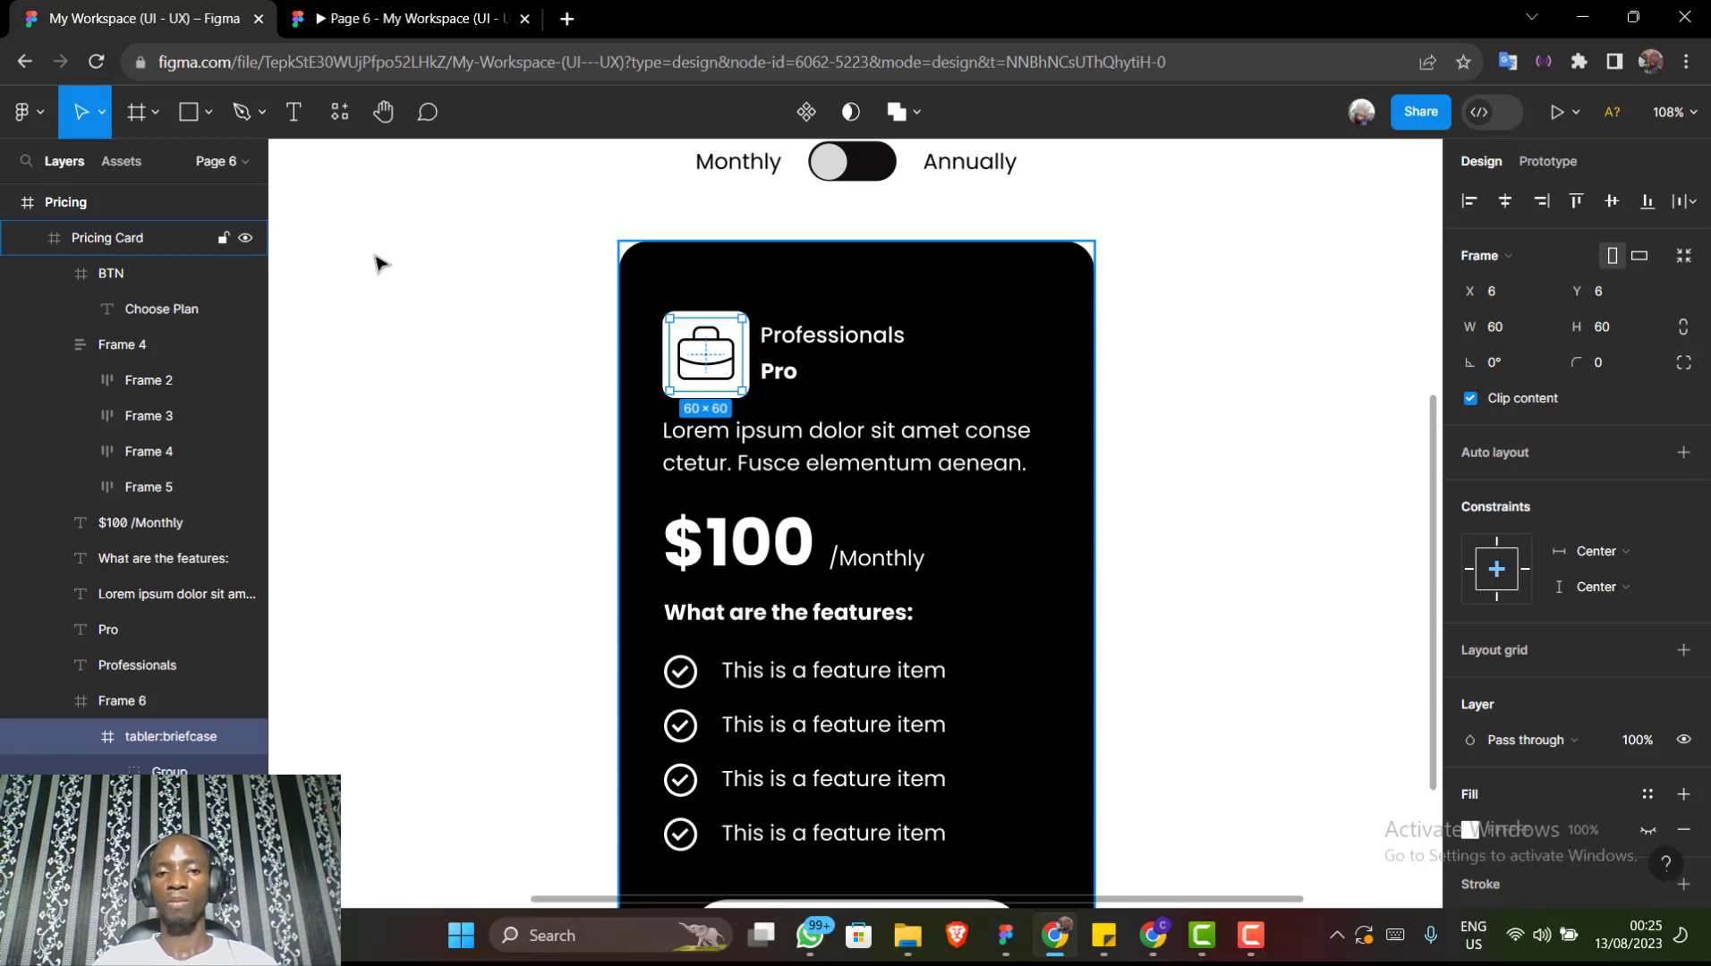
pyautogui.click(490, 297)
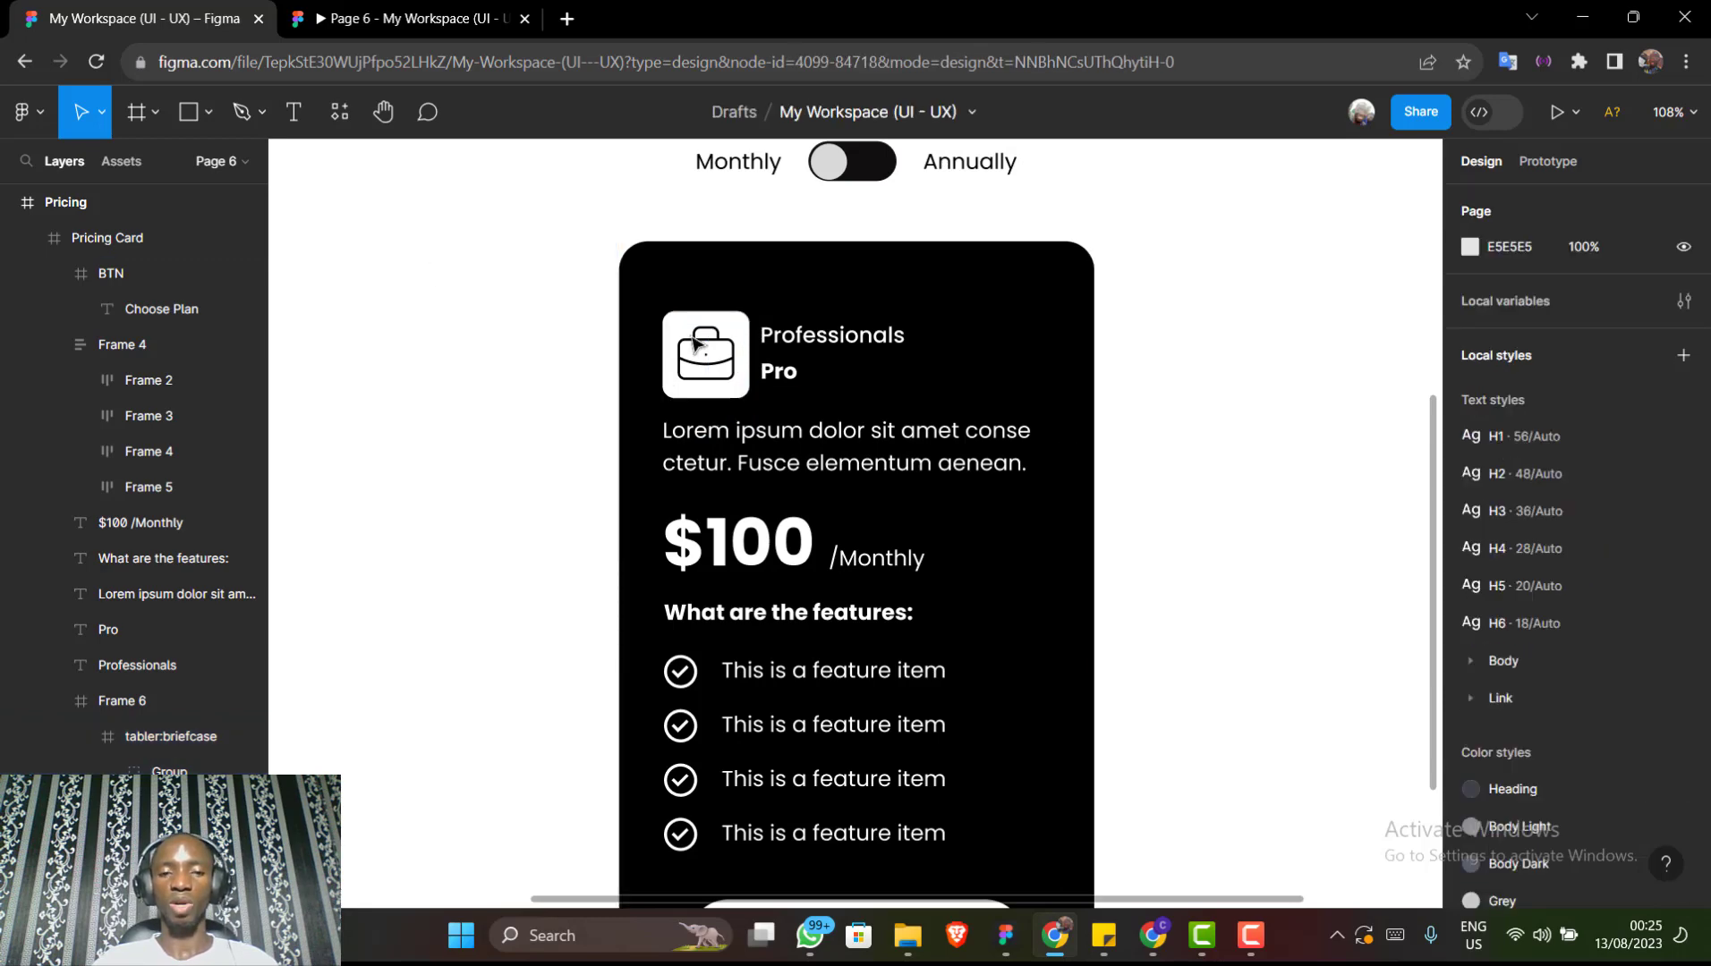
# Centre the whole pricing card horizontally in the Pricing frame
pyautogui.scroll(-5, 716, 348)
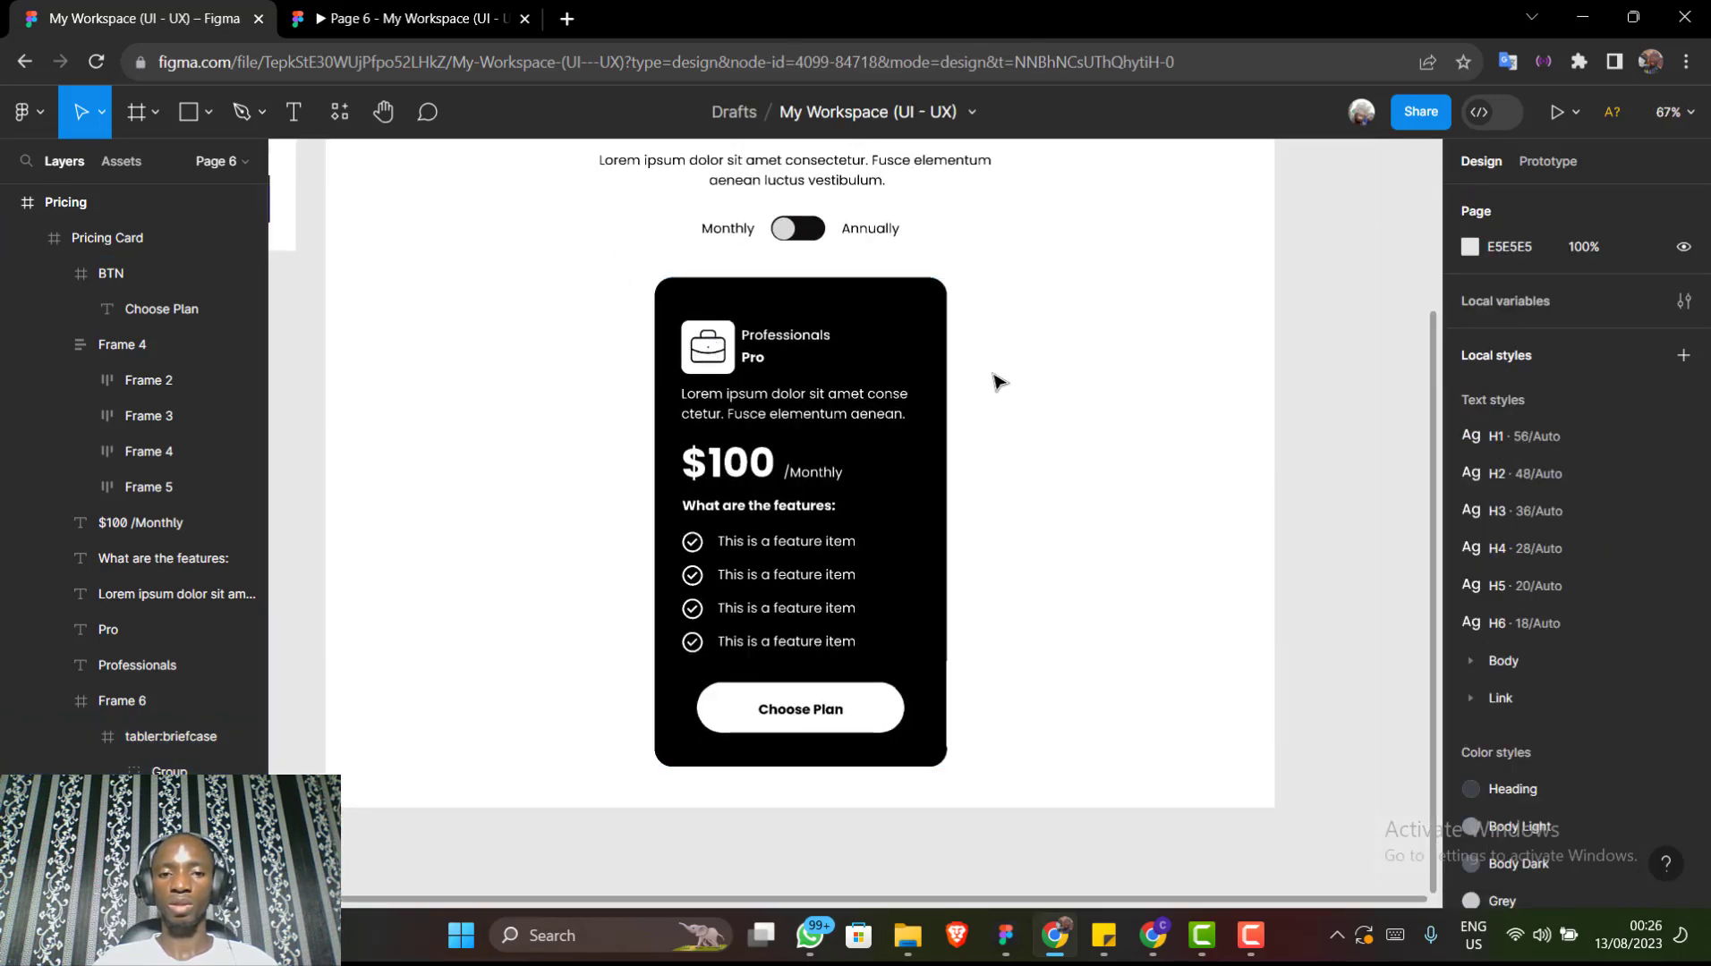
pyautogui.click(878, 391)
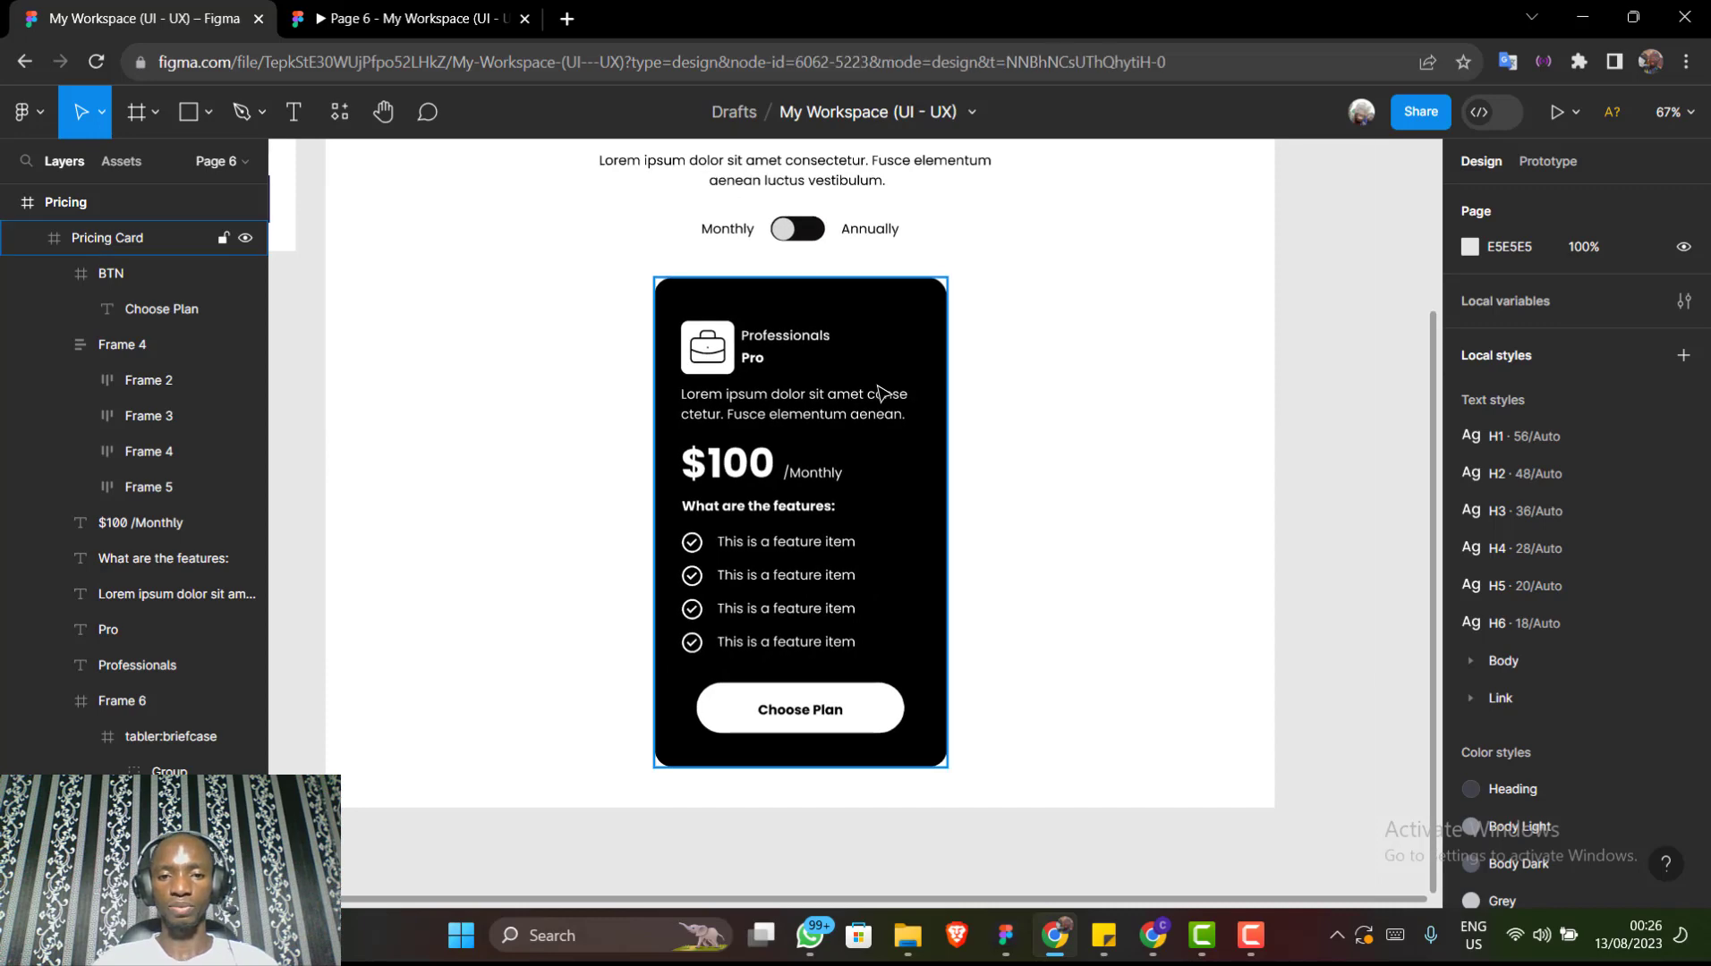
pyautogui.click(878, 391)
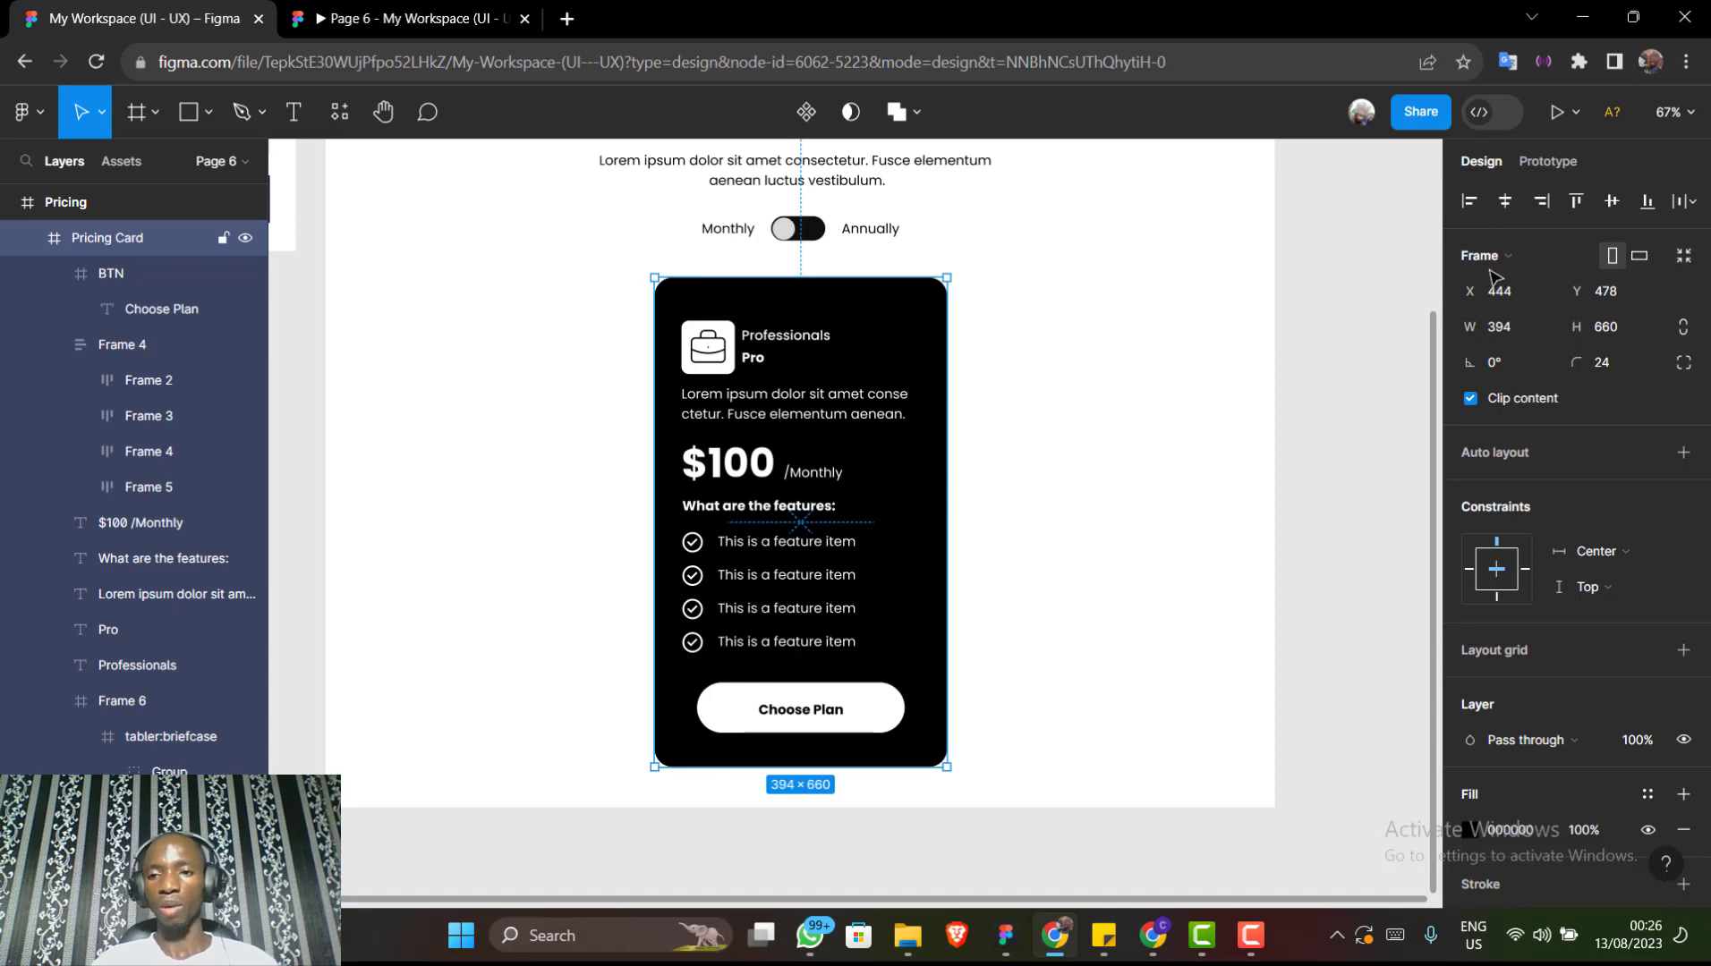
pyautogui.click(1505, 201)
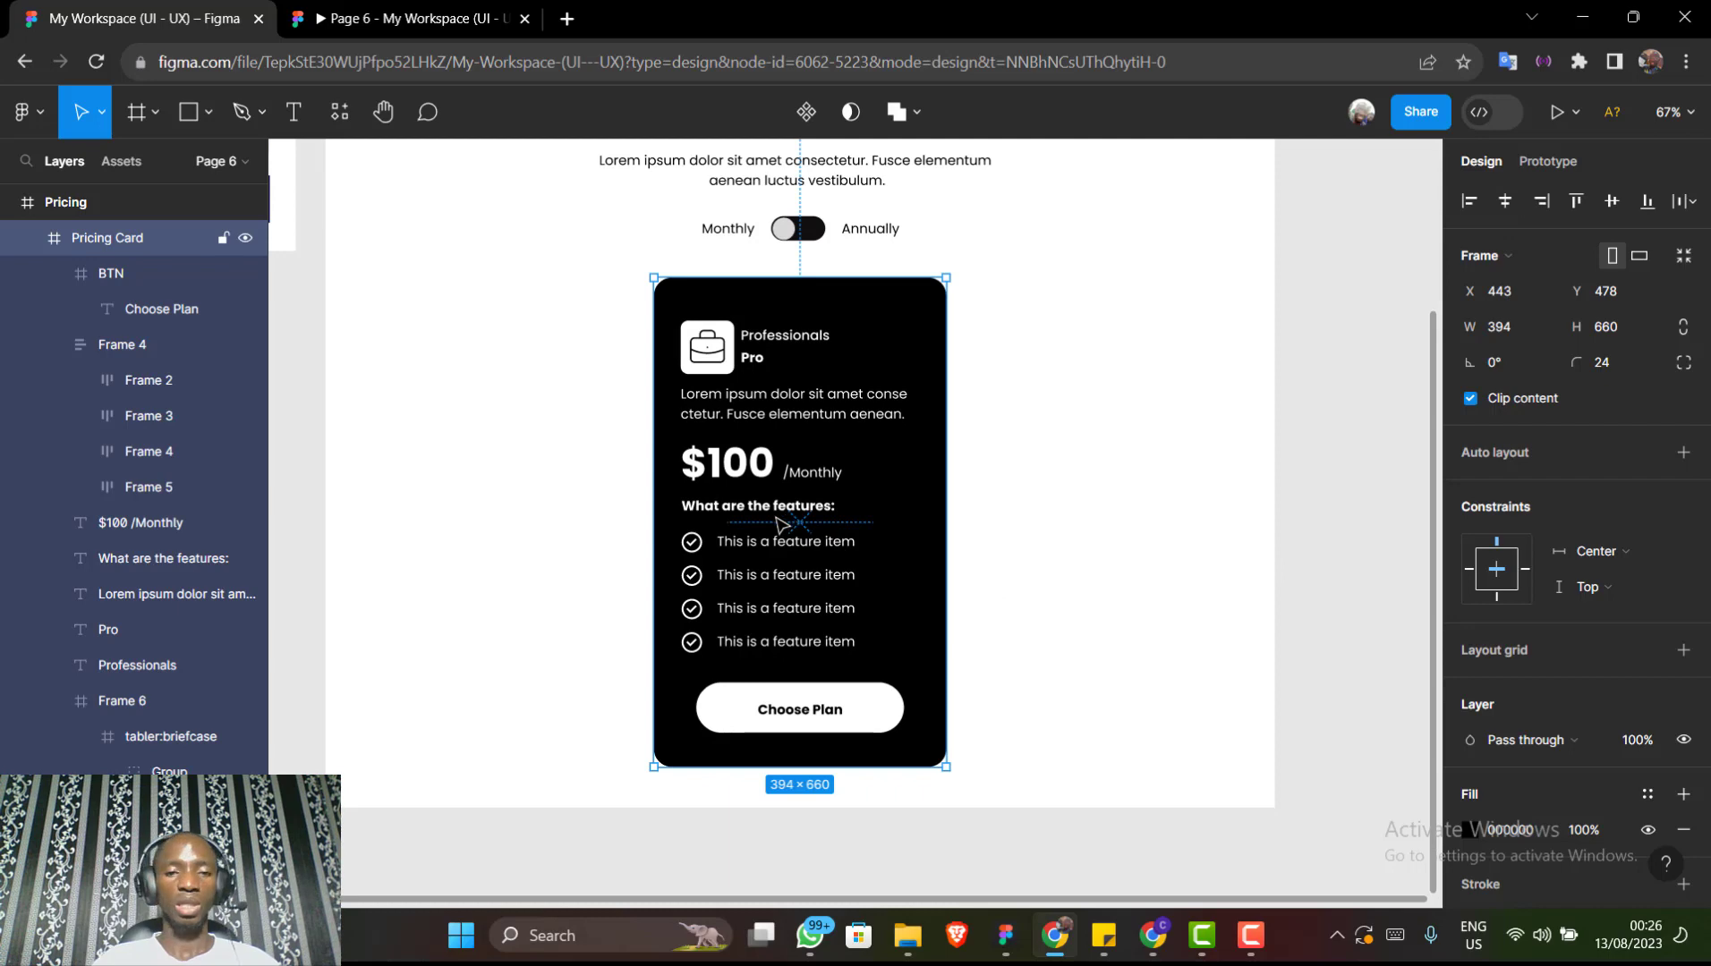
# Duplicate the pricing card and place the copy to the right of the original at about X 862, Y 536
pyautogui.scroll(-3, 781, 523)
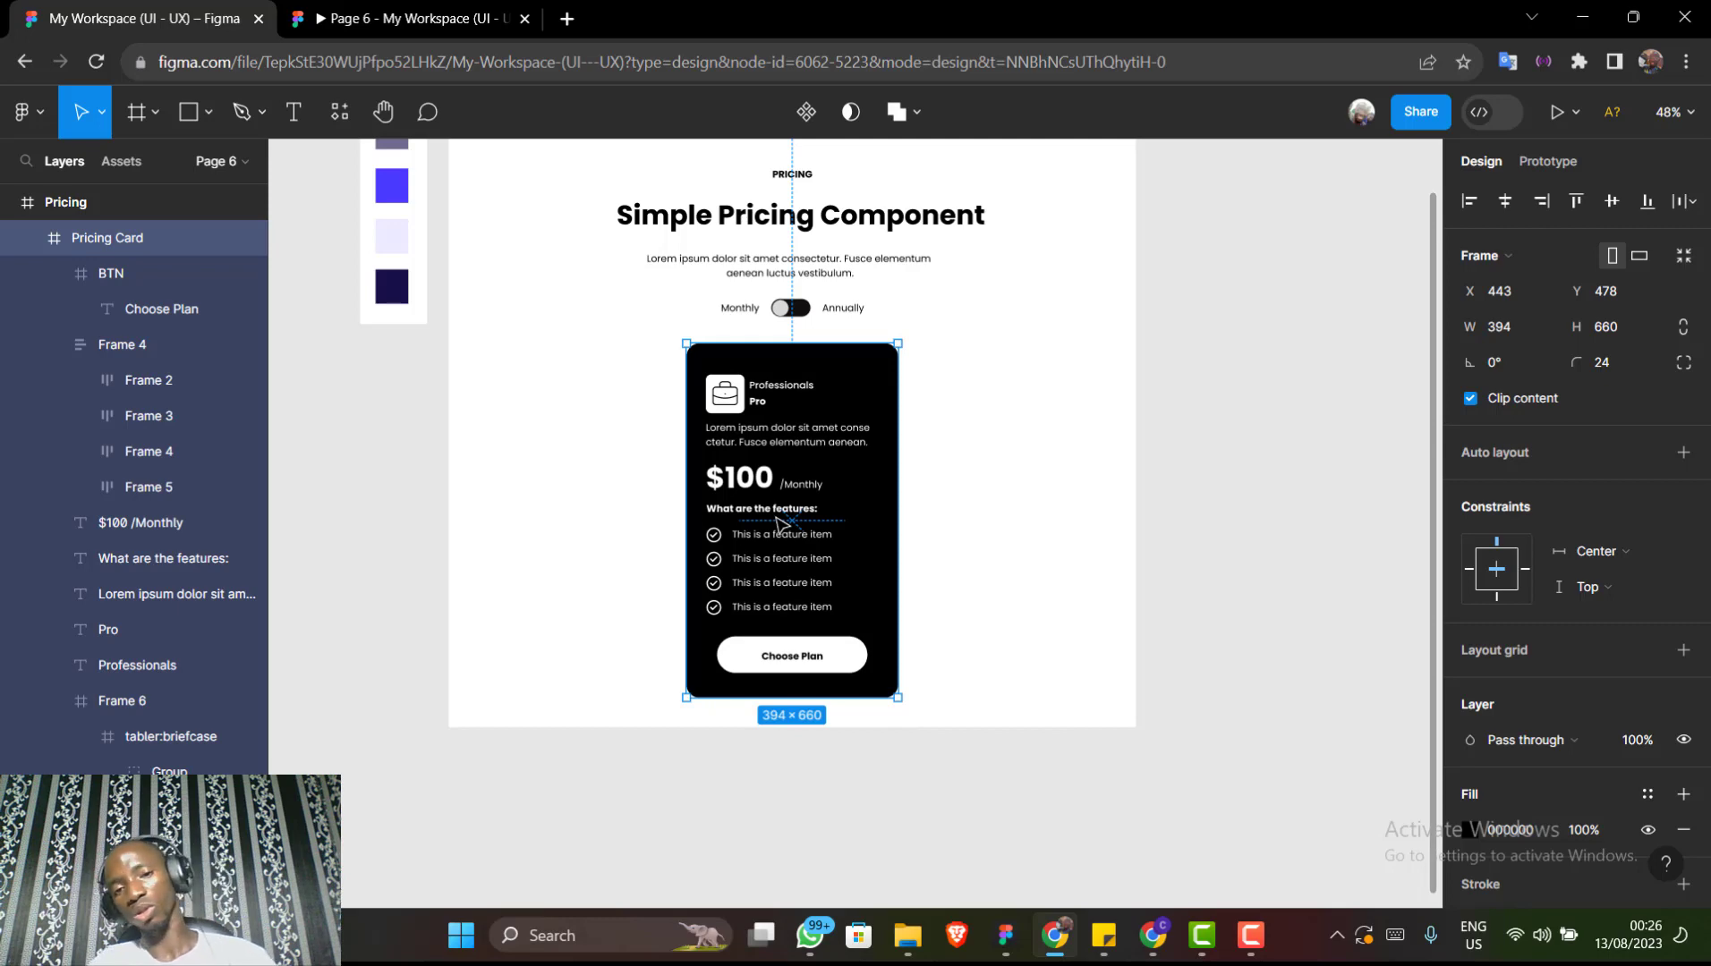
pyautogui.hotkey('ctrl', 'd')
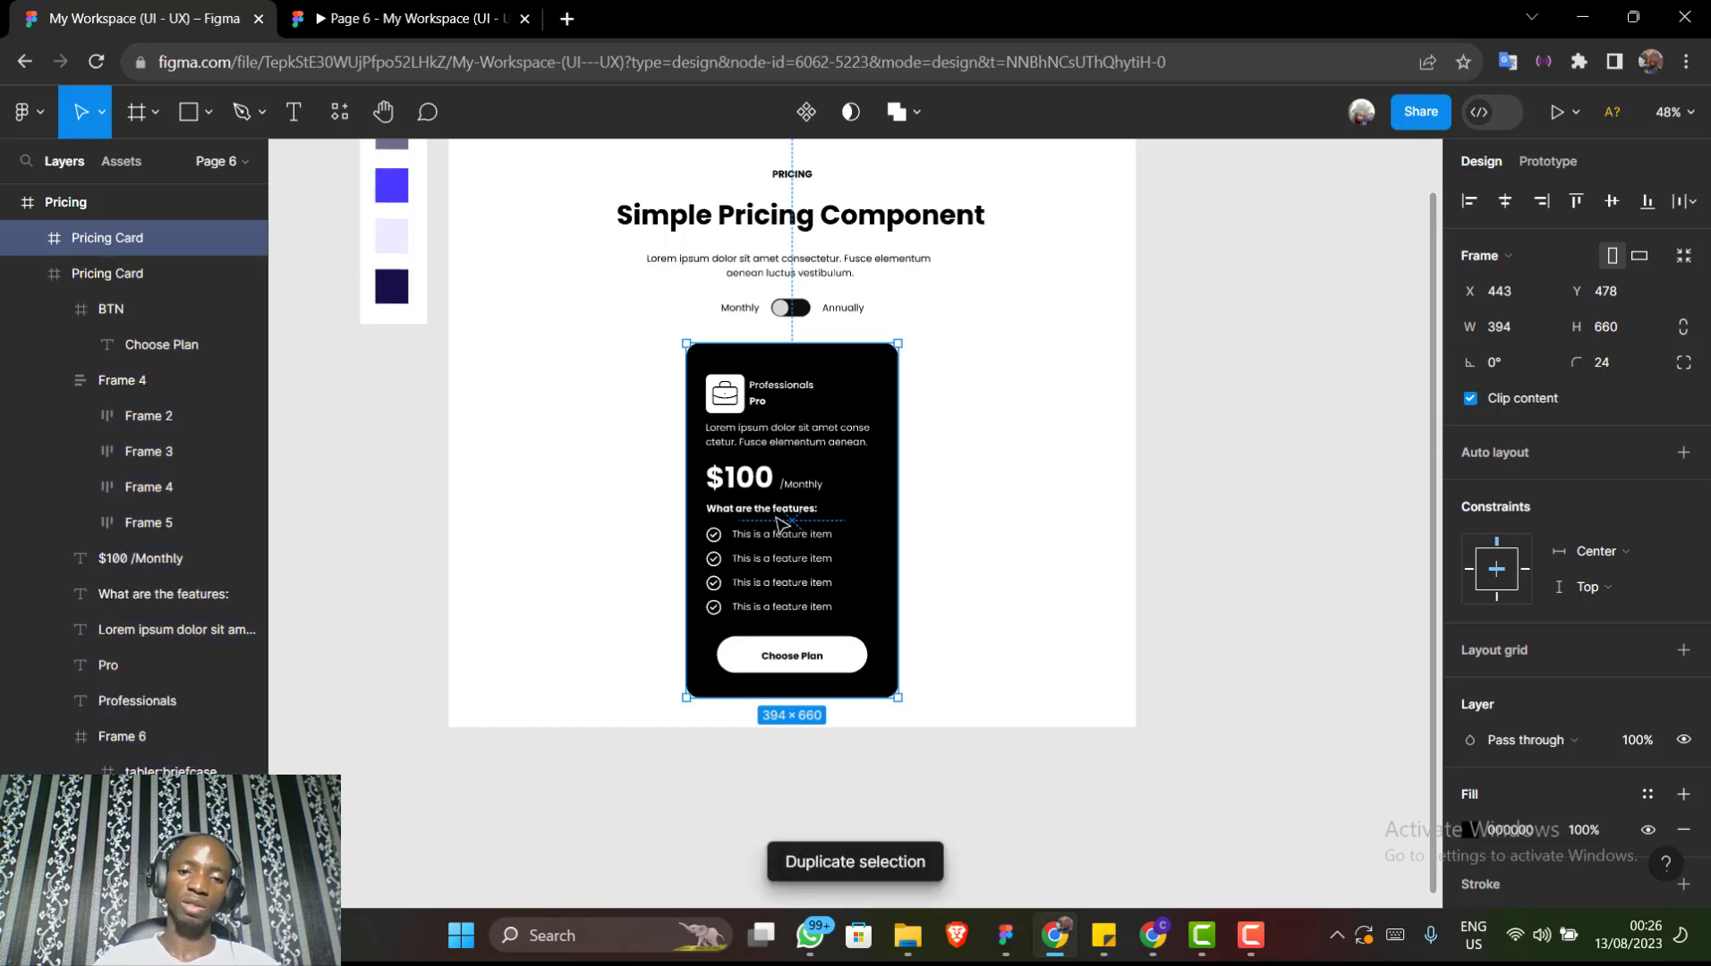
pyautogui.moveTo(788, 520); pyautogui.dragTo(1007, 555)
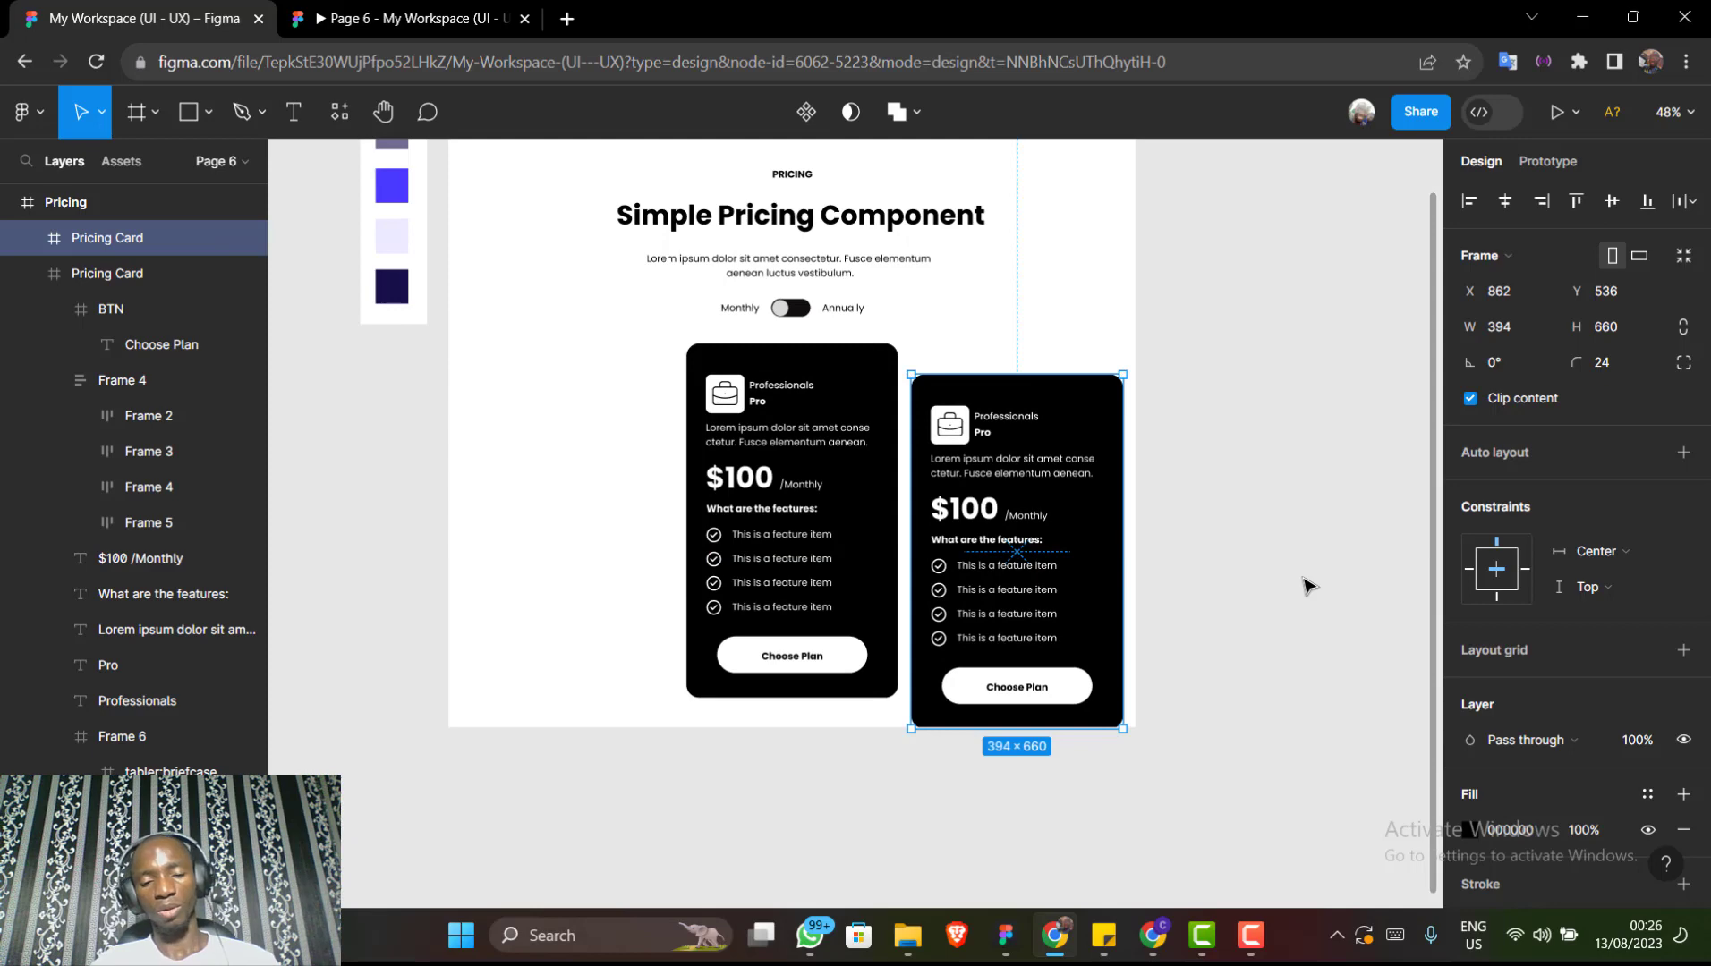
# Duplicate the pricing card again, place the copy left of the middle card at X 24, Y 533, and top-align the two outer cards
pyautogui.hotkey('ctrl', 'd')
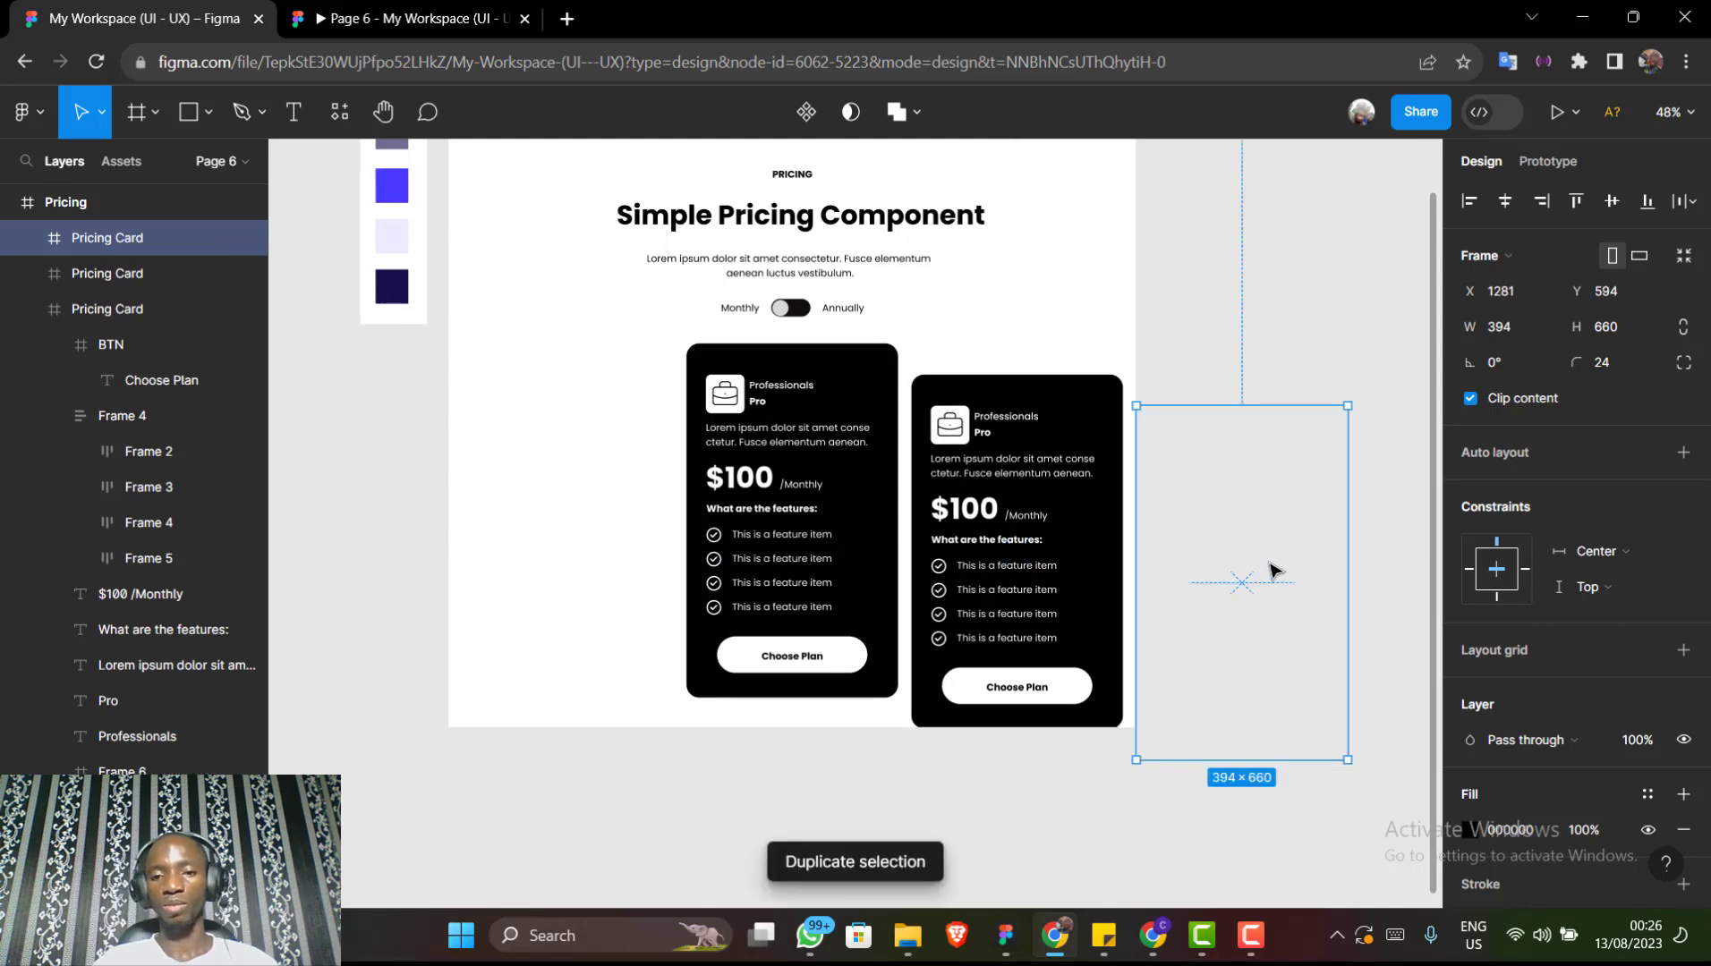
pyautogui.moveTo(1272, 573); pyautogui.dragTo(603, 537)
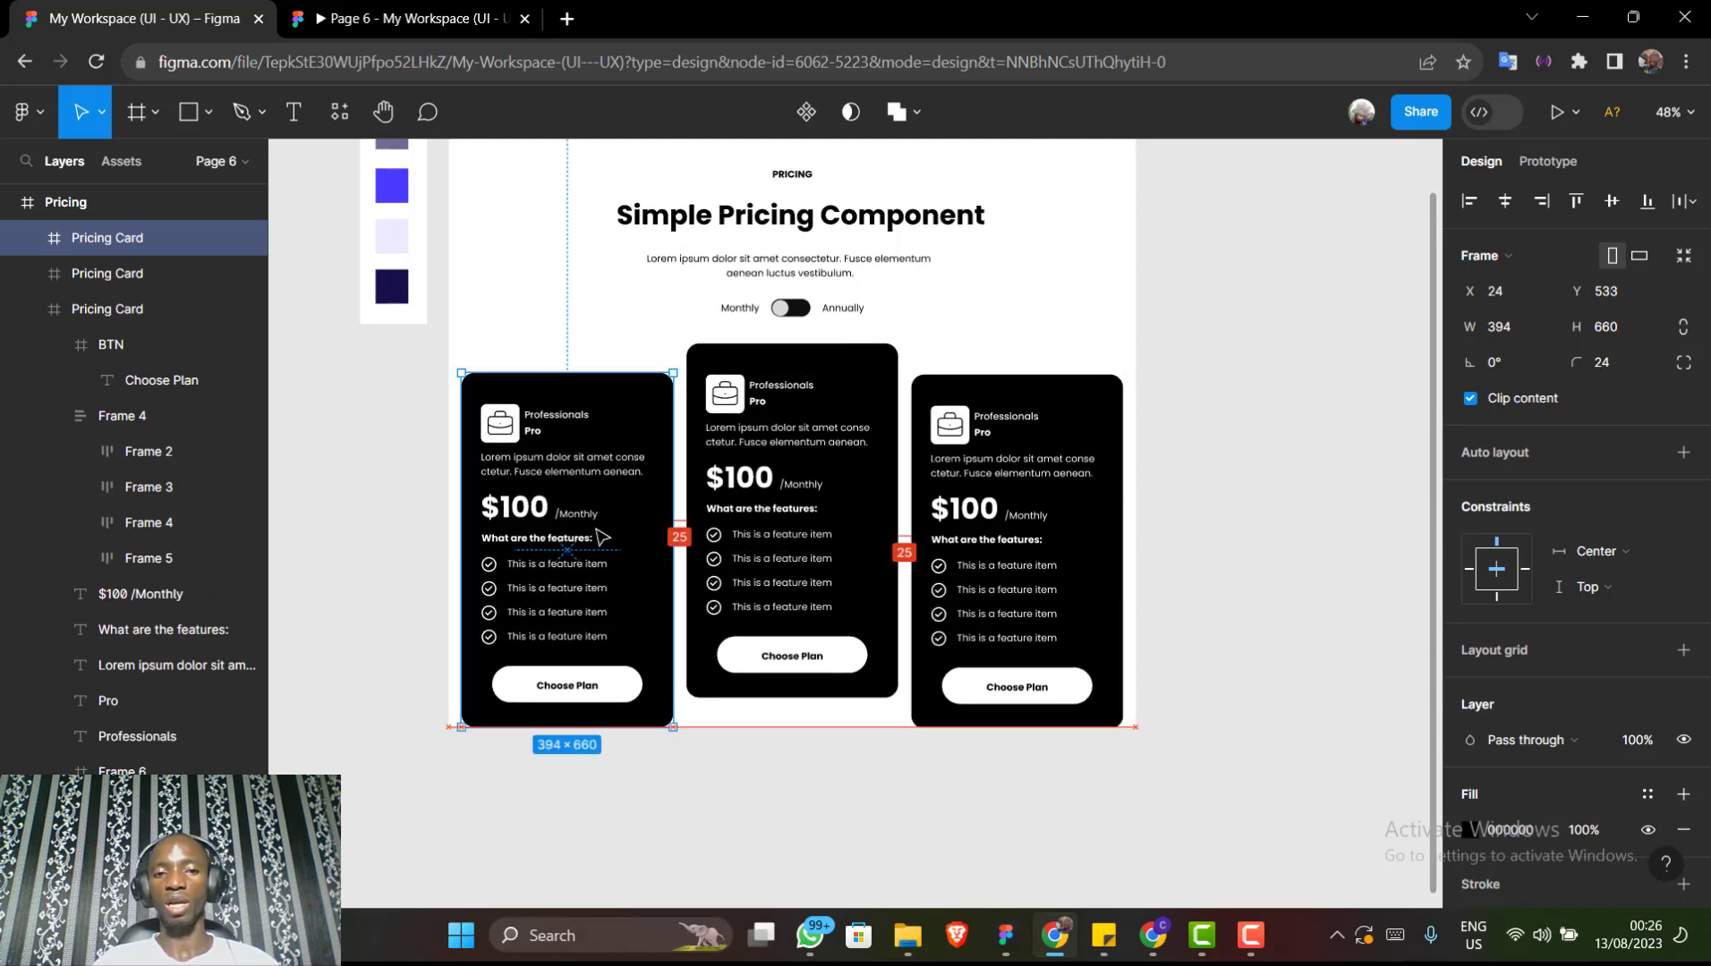
pyautogui.keyDown('shift'); pyautogui.click(990, 461); pyautogui.keyUp('shift')
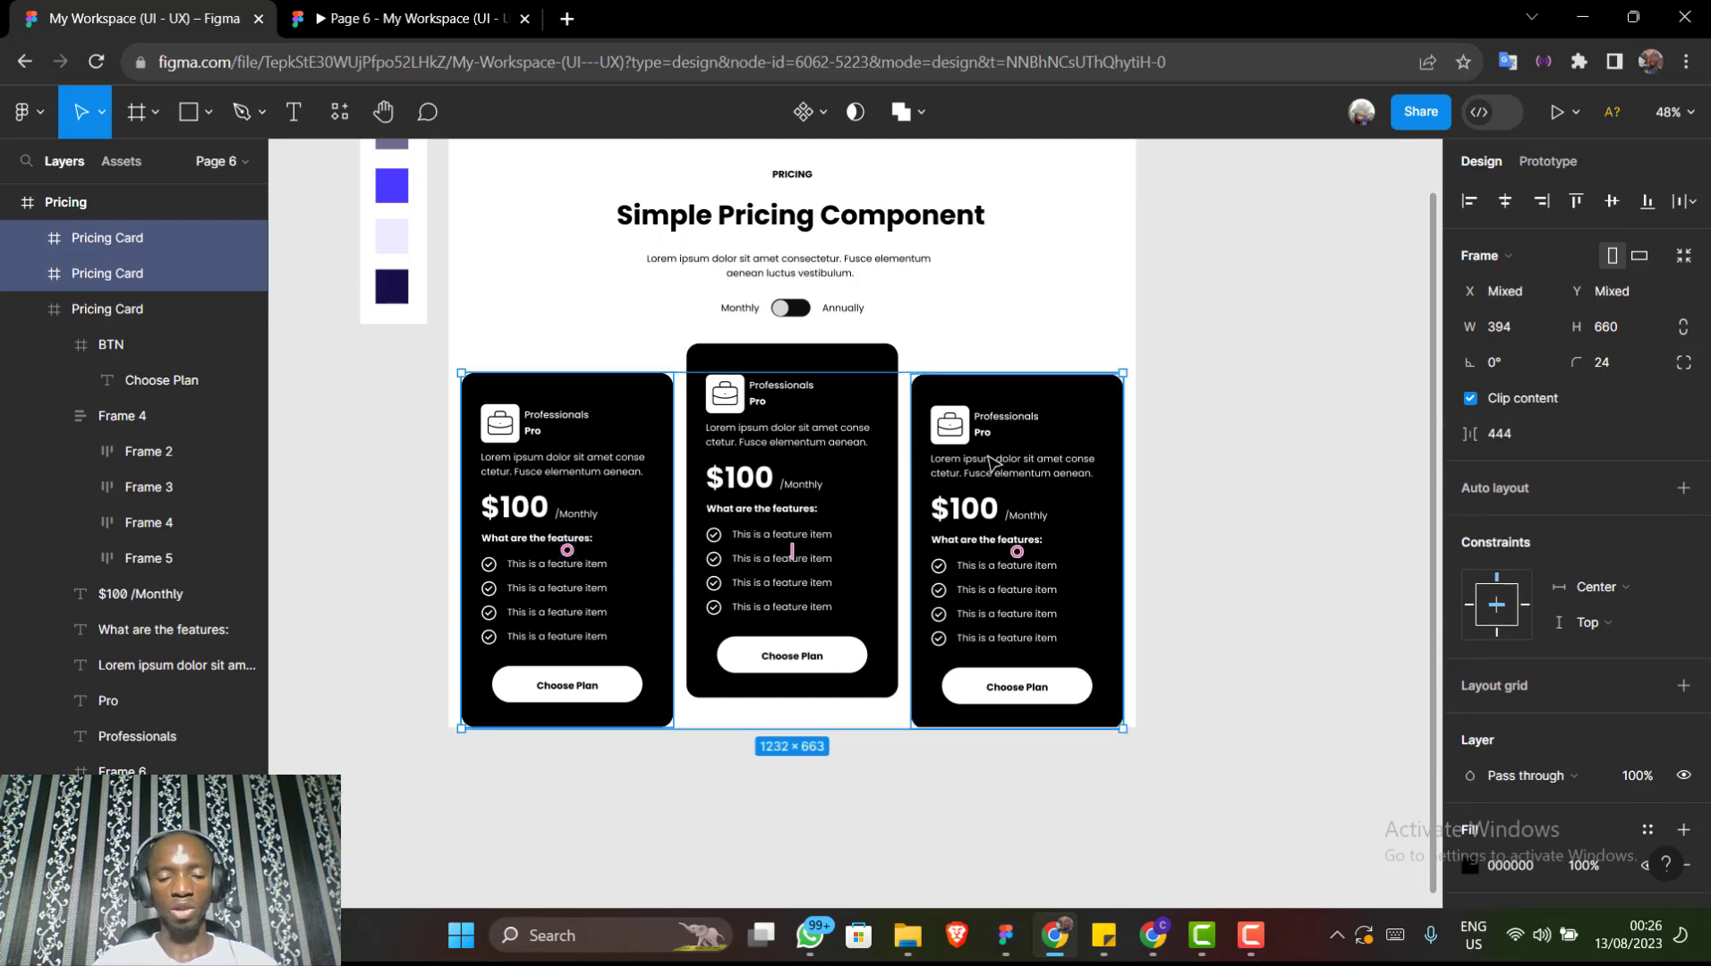
pyautogui.click(1572, 202)
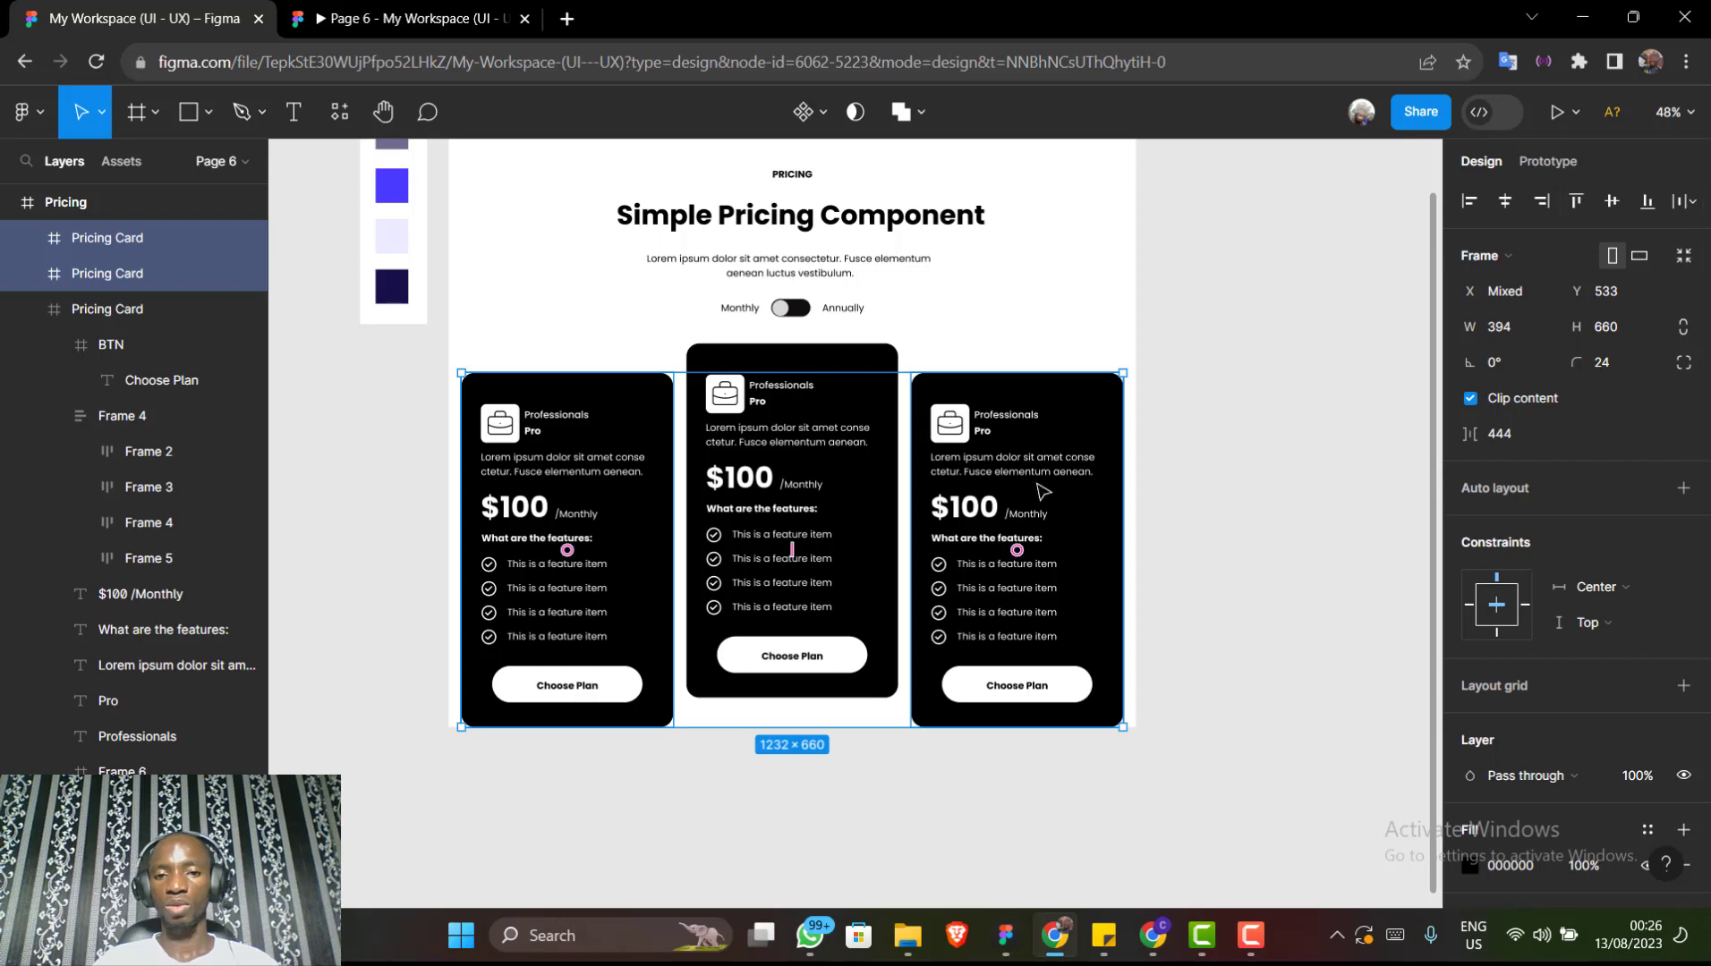
# Try to distribute the vertical spacing of all three pricing cards, and undo it
pyautogui.keyDown('shift'); pyautogui.click(856, 530); pyautogui.keyUp('shift')
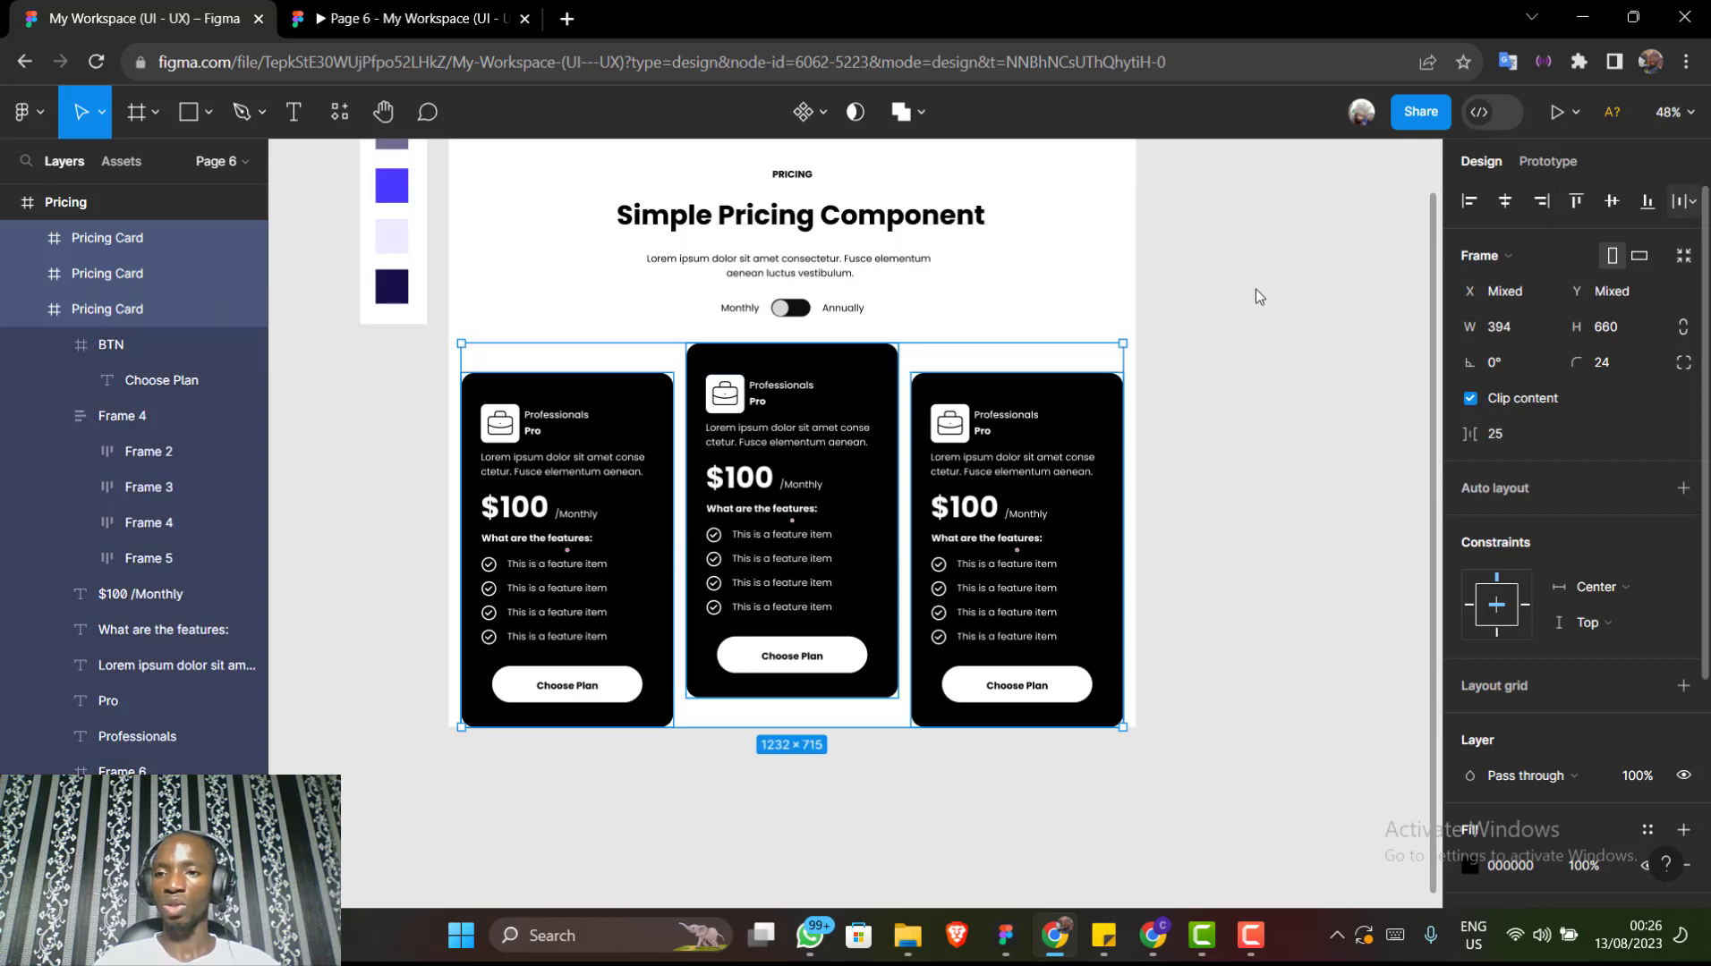
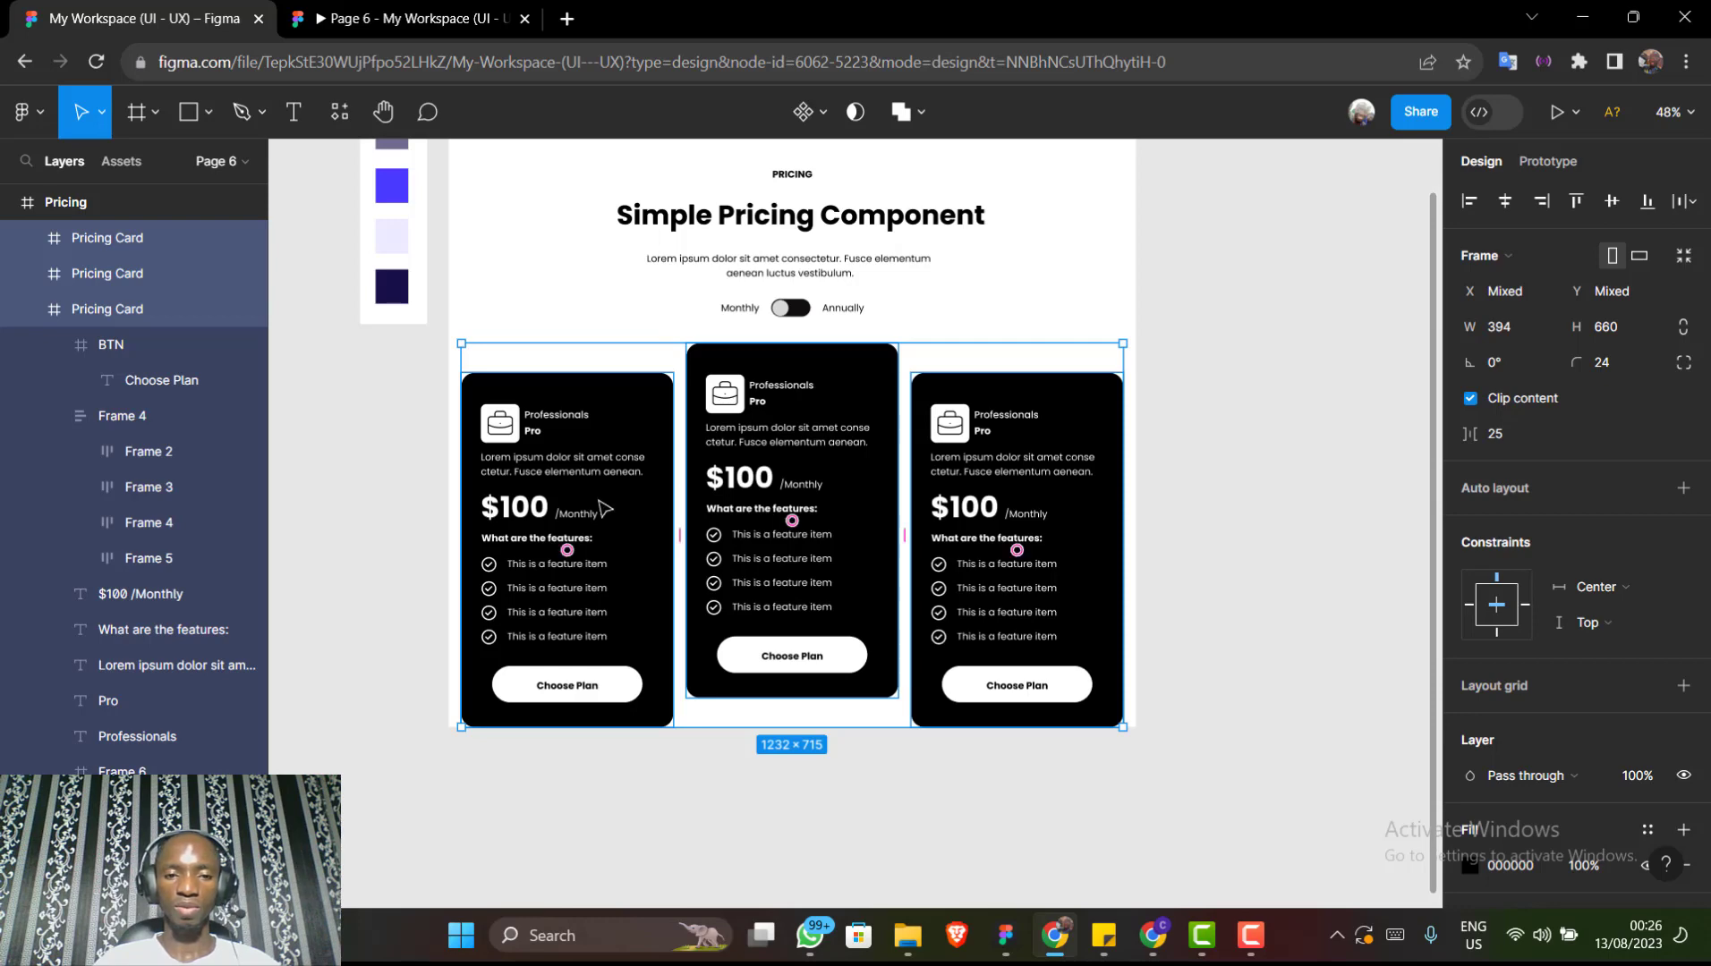
pyautogui.click(603, 318)
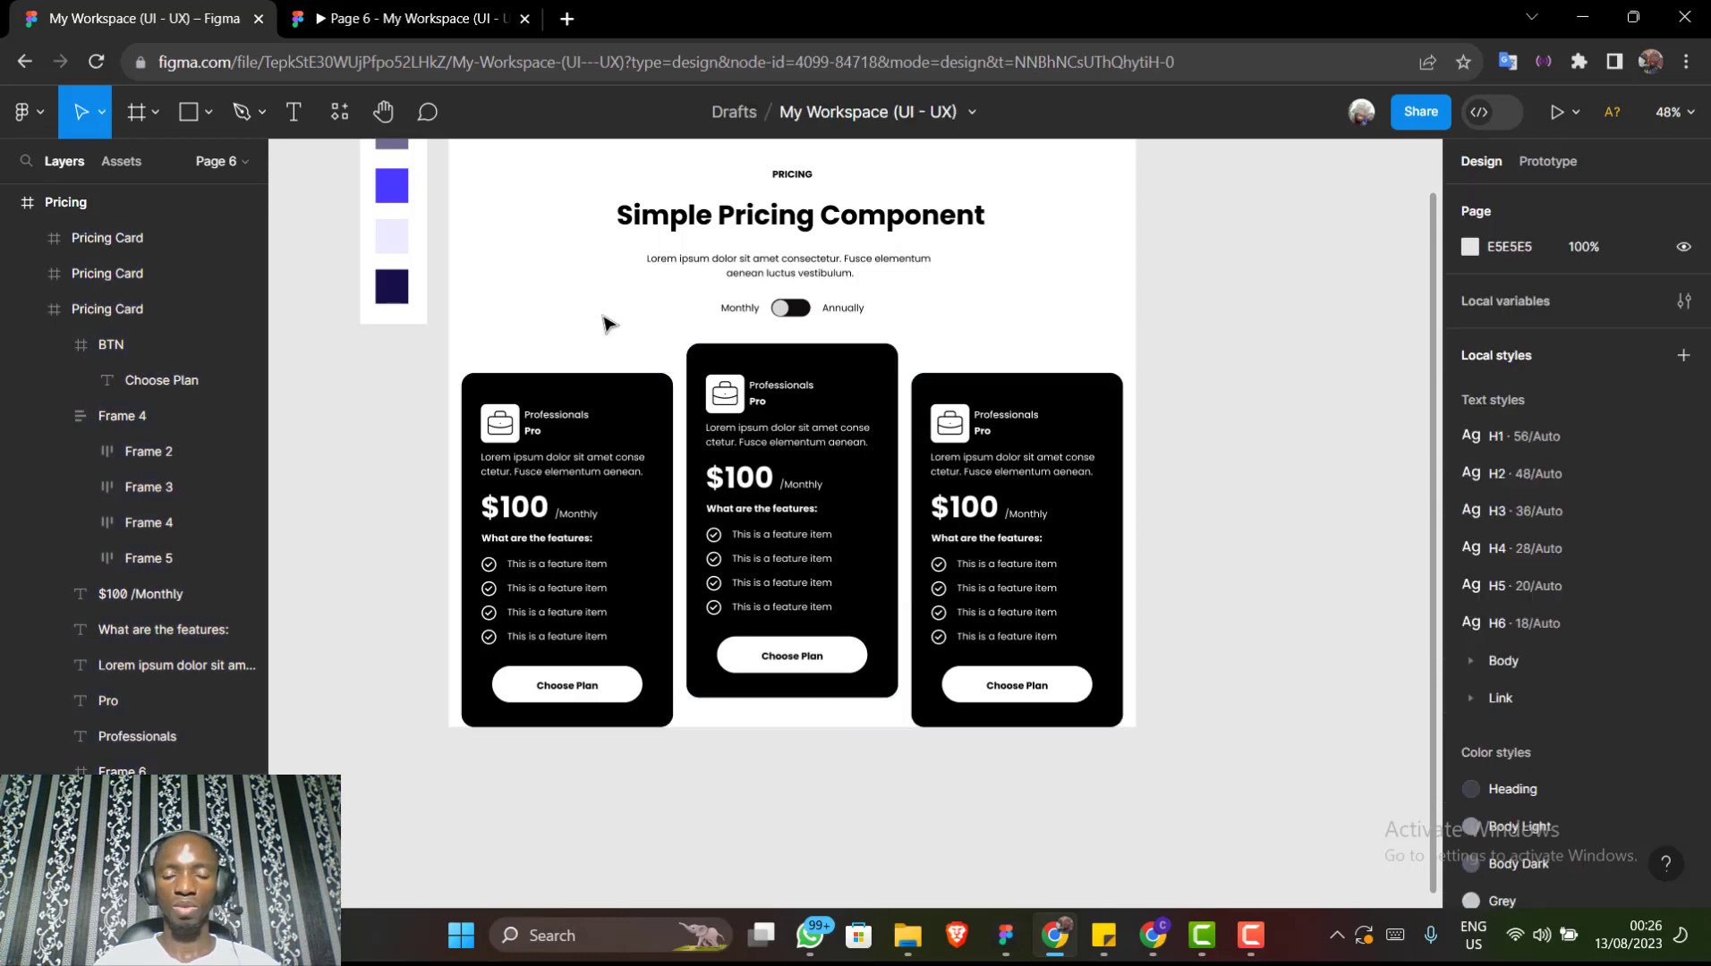
pyautogui.click(629, 422)
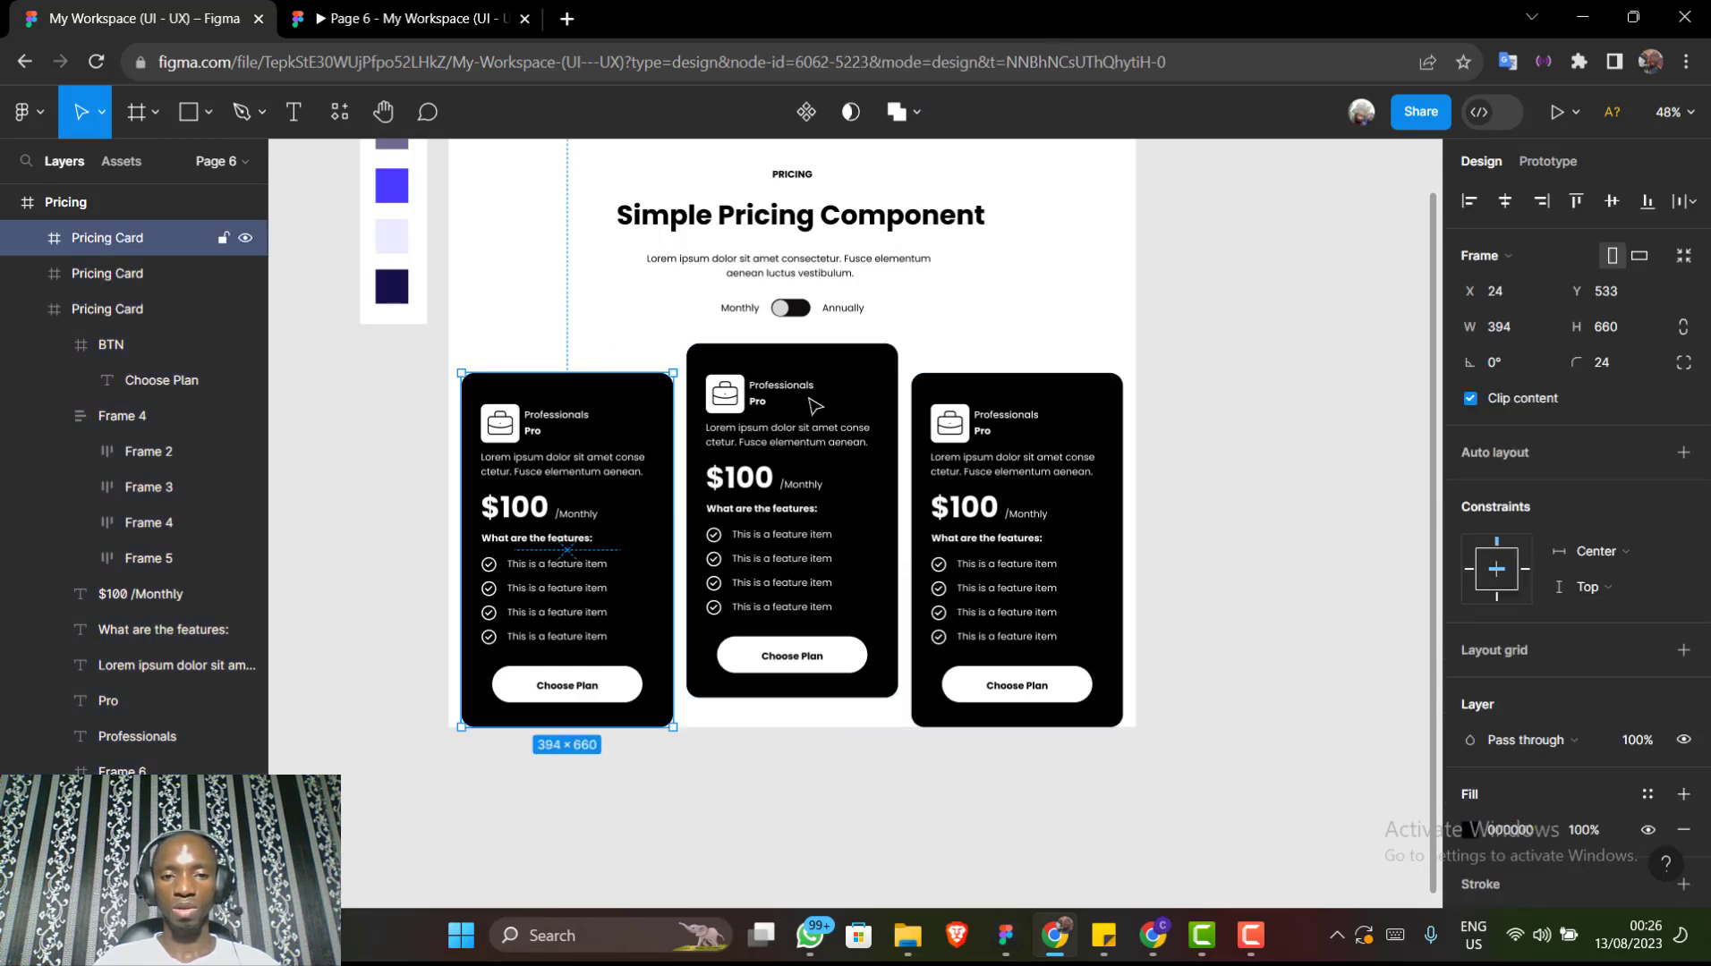
pyautogui.keyDown('shift'); pyautogui.click(821, 407); pyautogui.keyUp('shift')
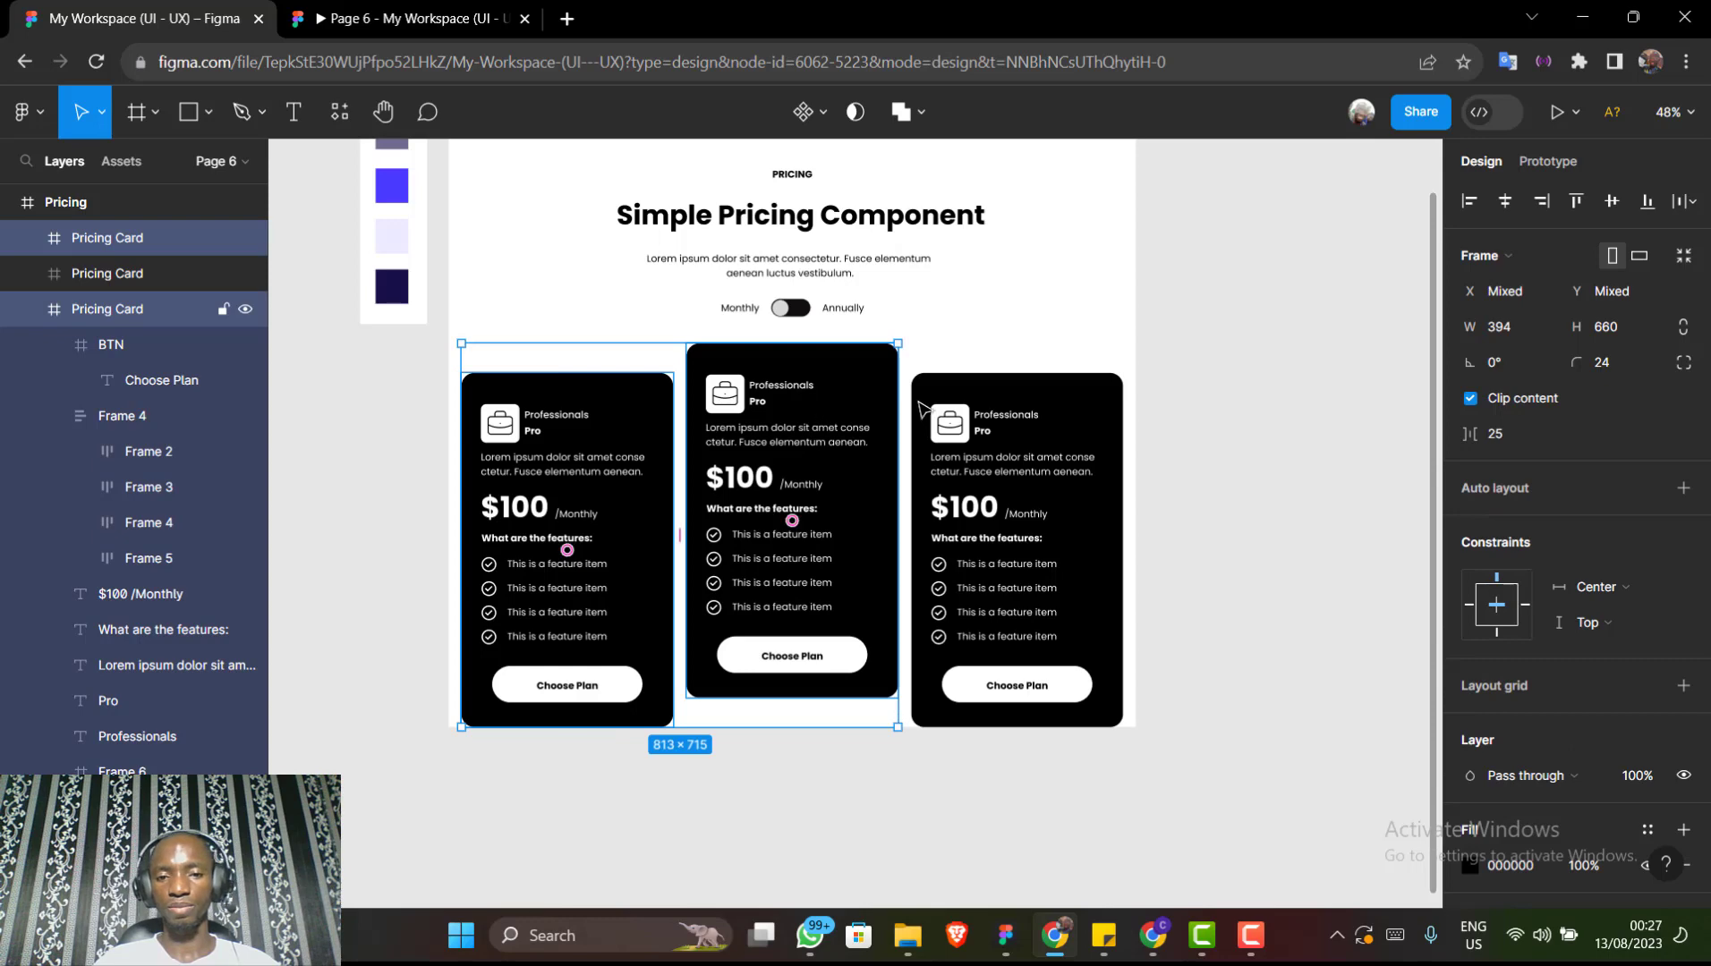
pyautogui.keyDown('shift'); pyautogui.click(1071, 418); pyautogui.keyUp('shift')
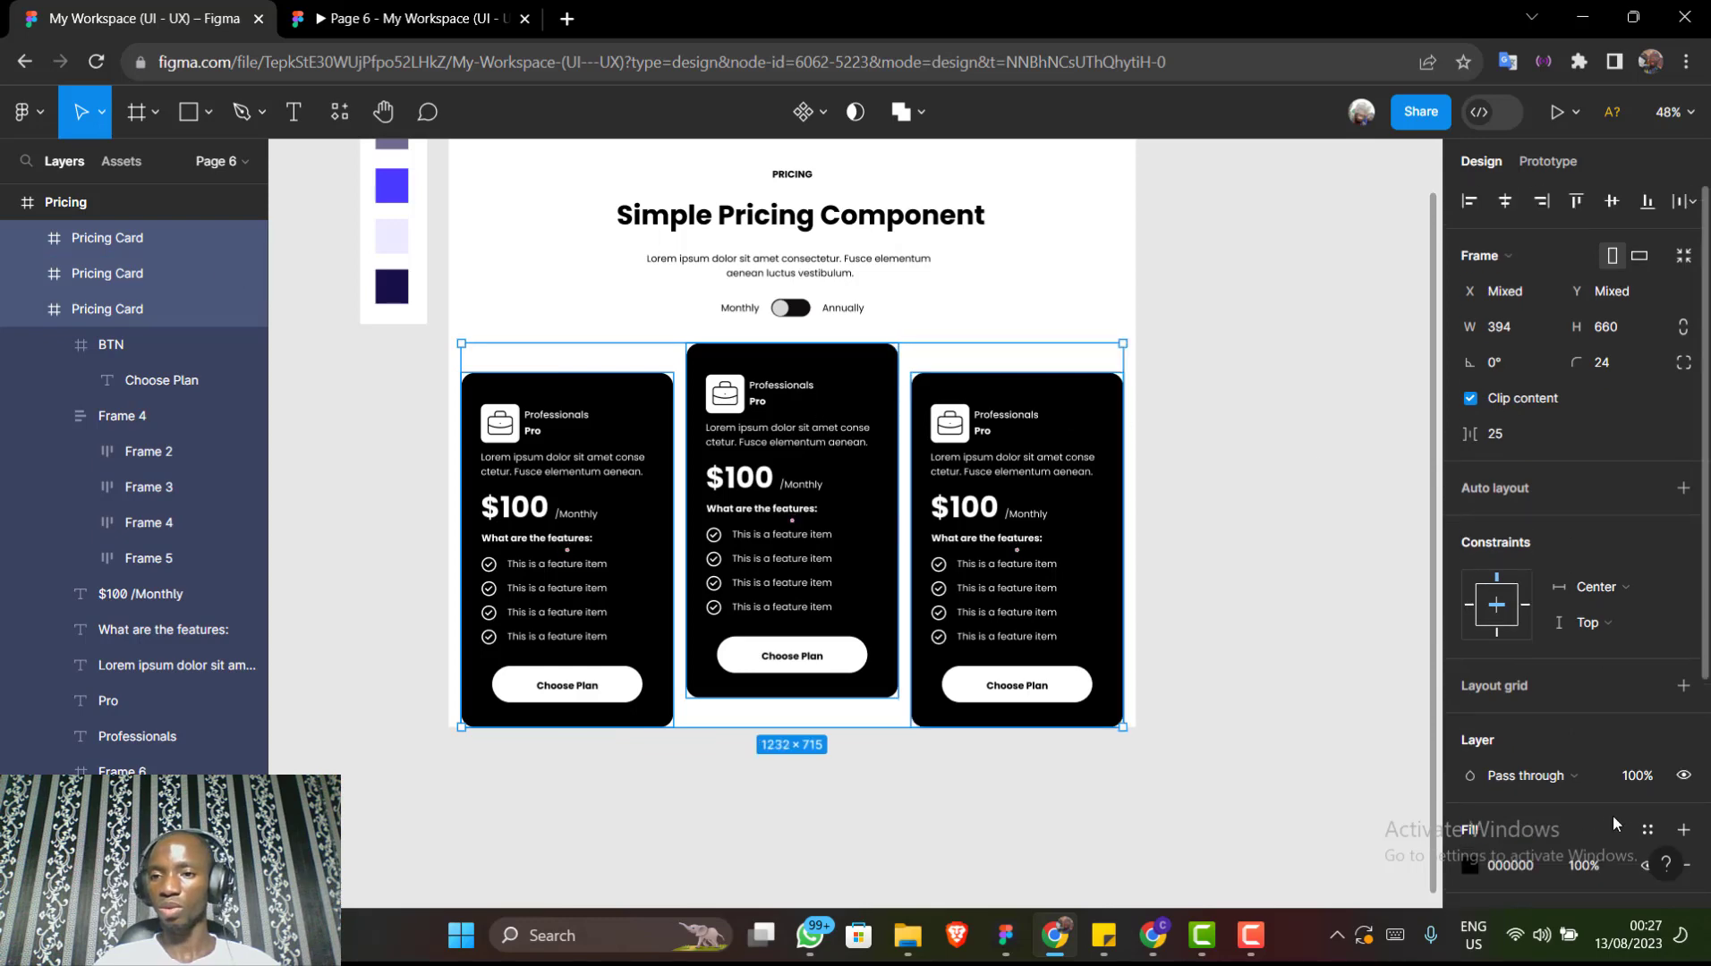
pyautogui.click(1692, 202)
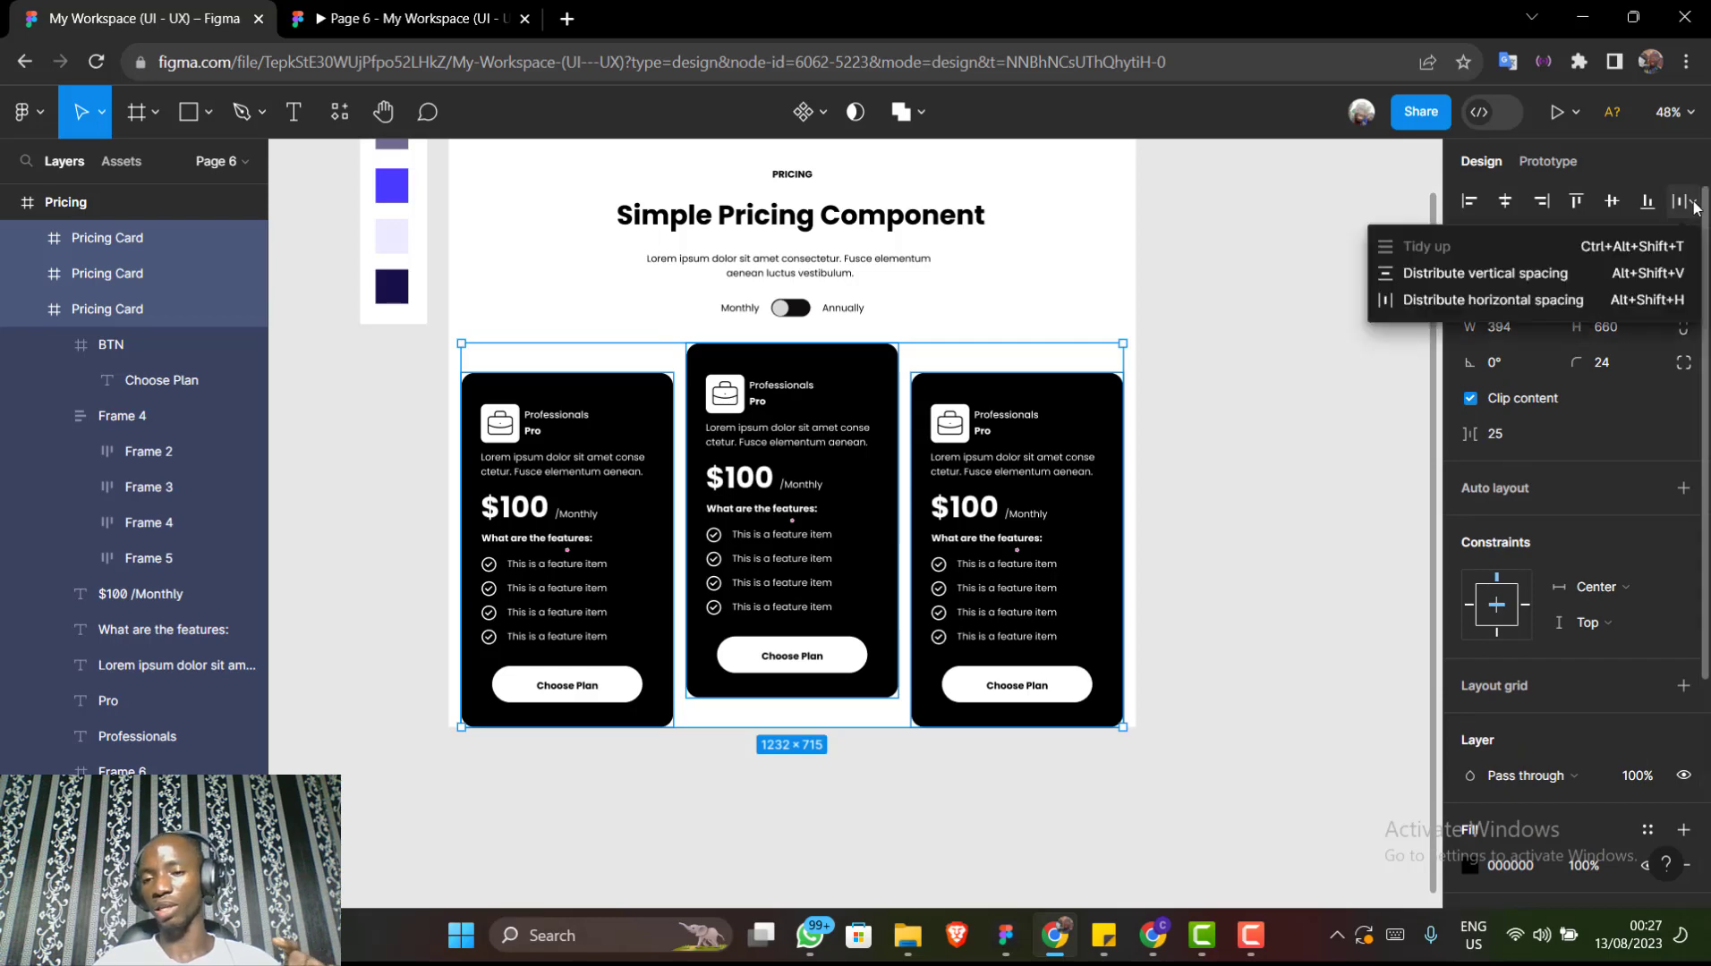
pyautogui.click(1478, 276)
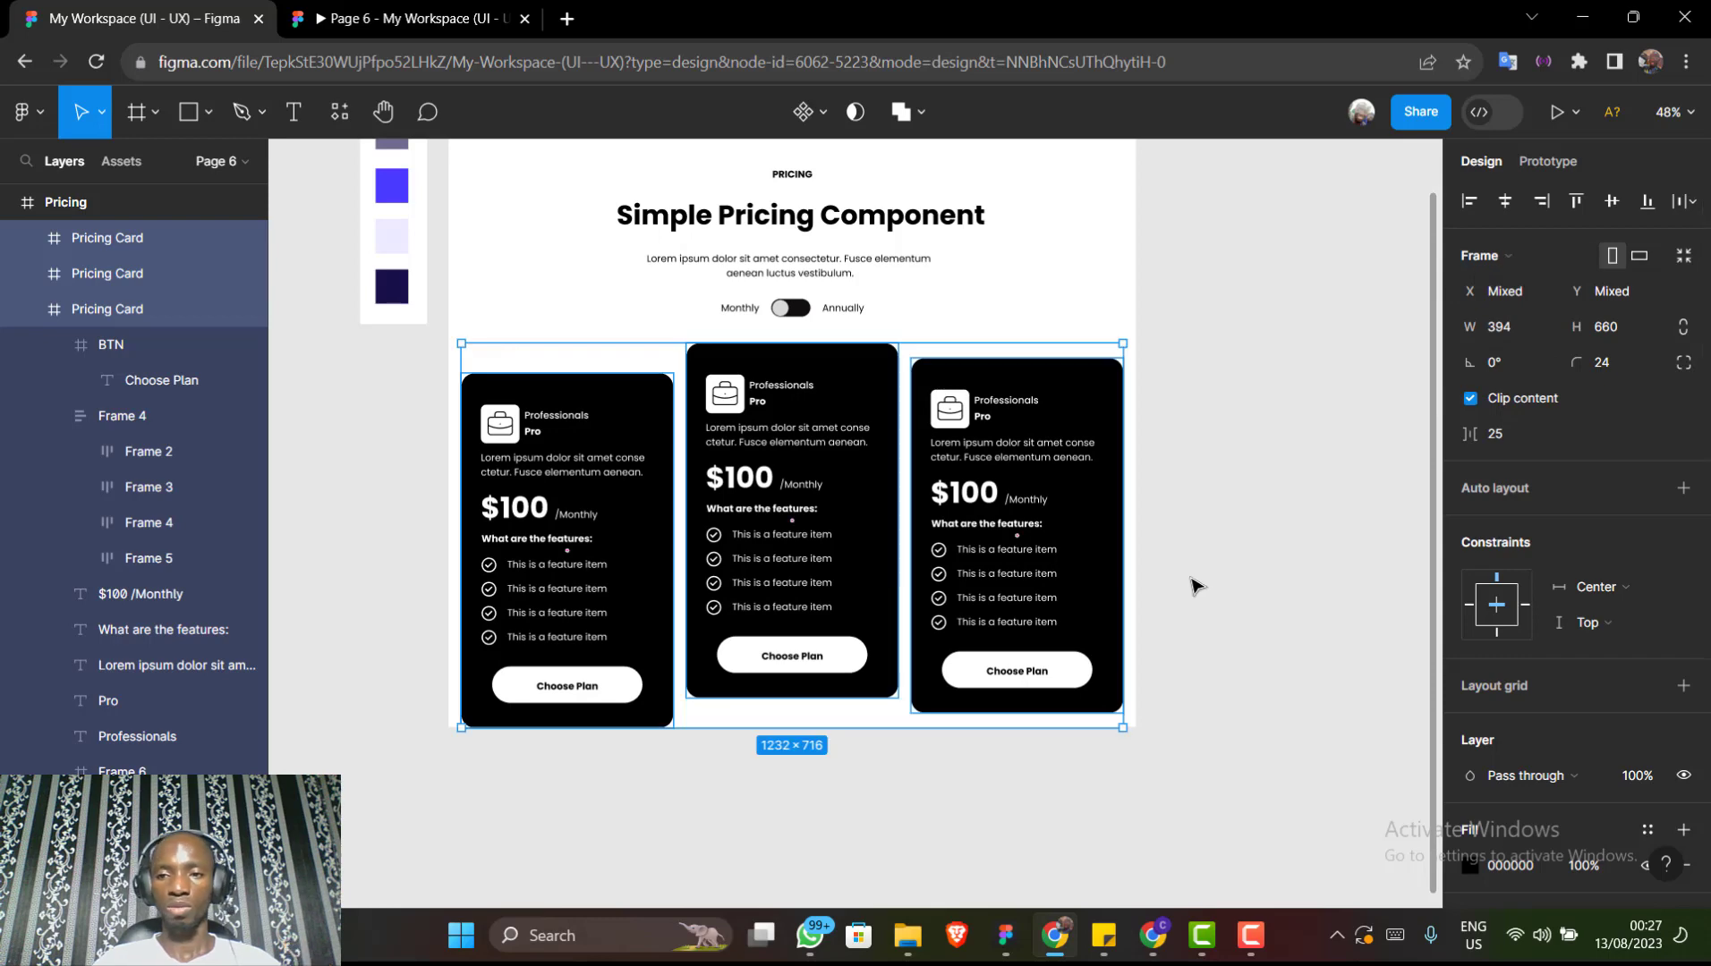
pyautogui.hotkey('ctrl', 'z')
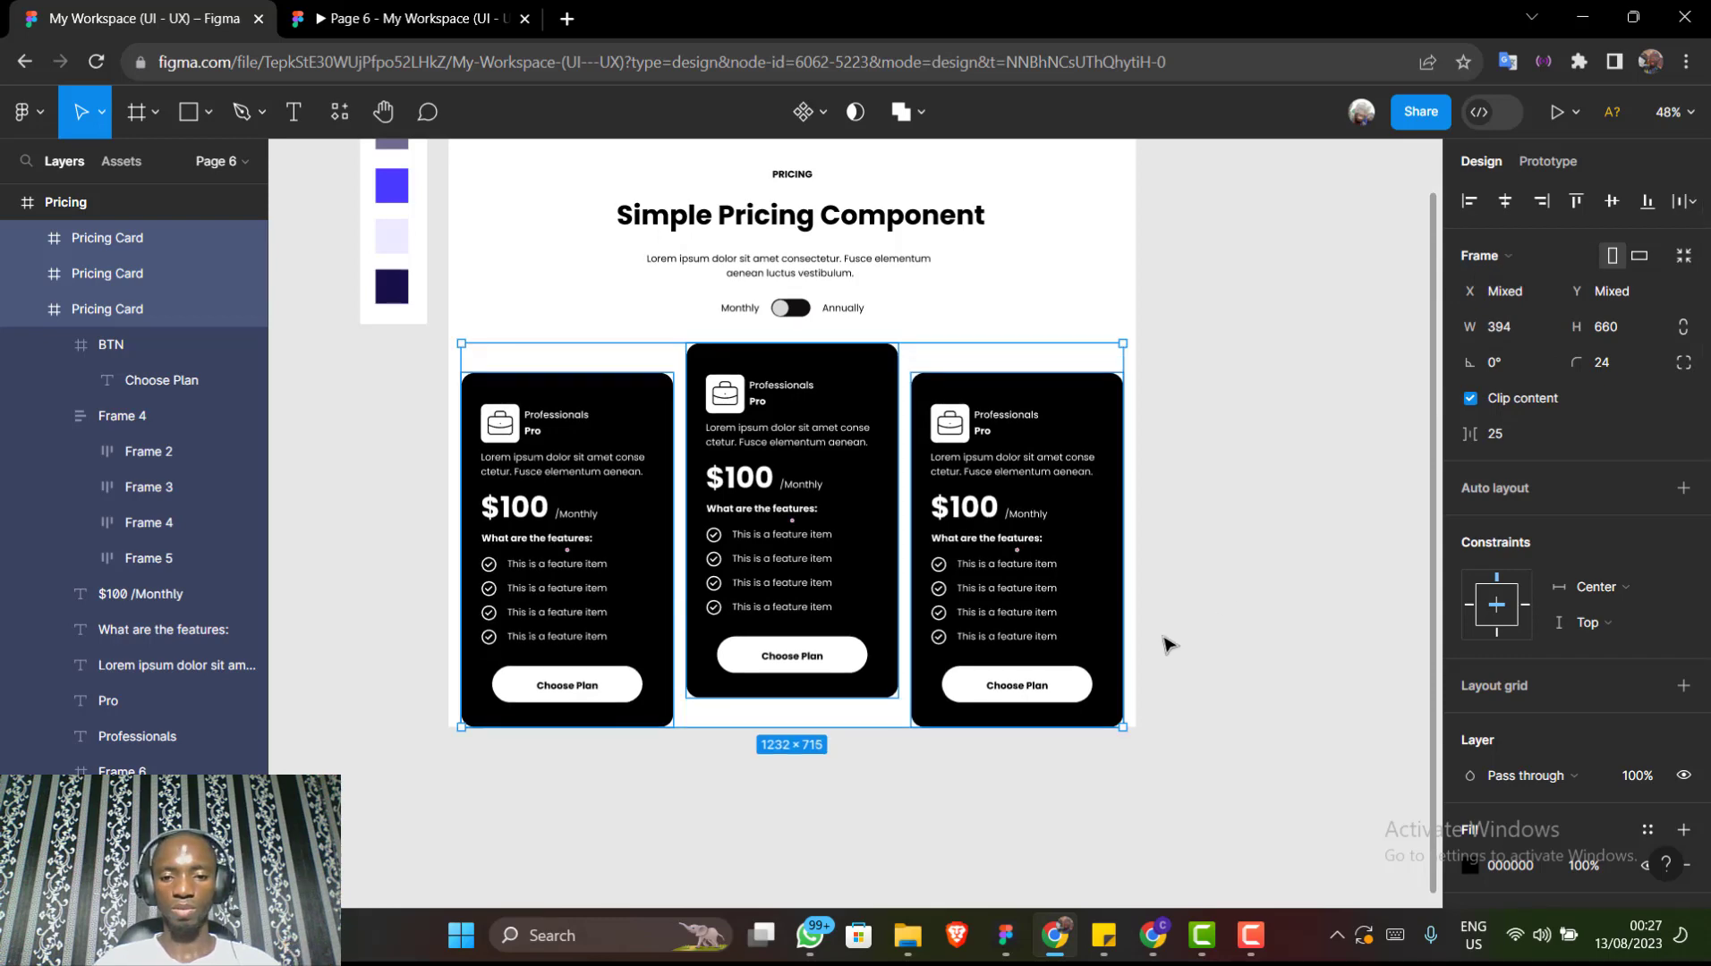
pyautogui.click(1230, 467)
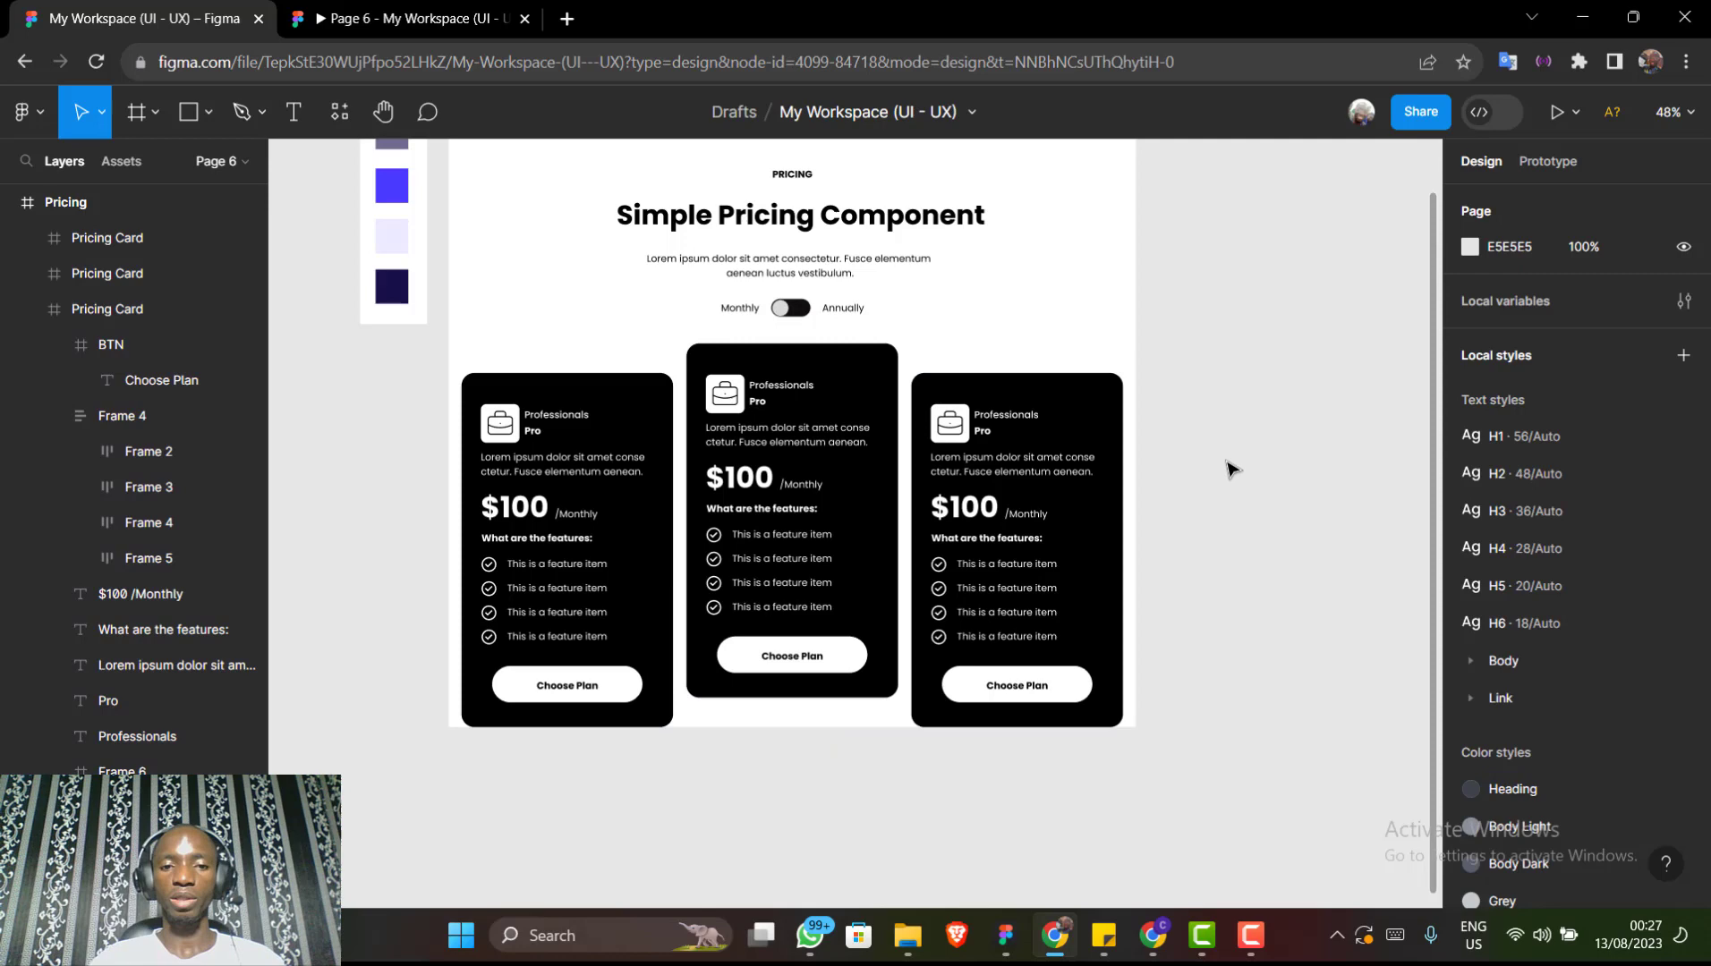
pyautogui.click(876, 491)
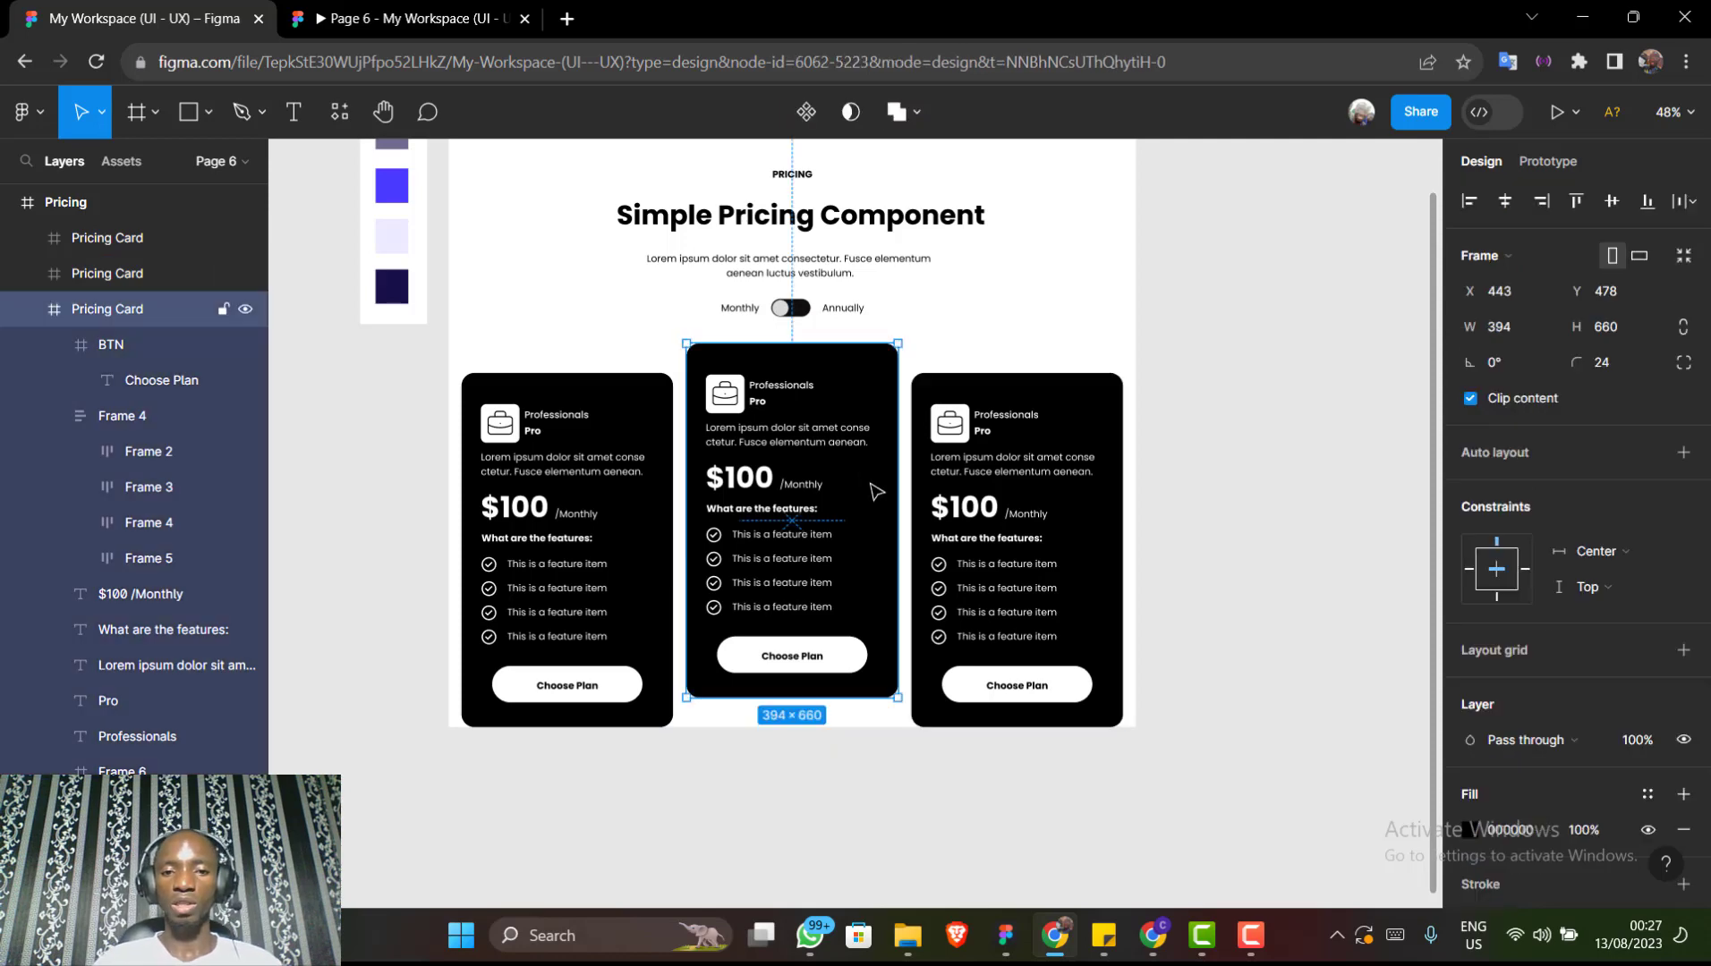
pyautogui.scroll(5, 876, 491)
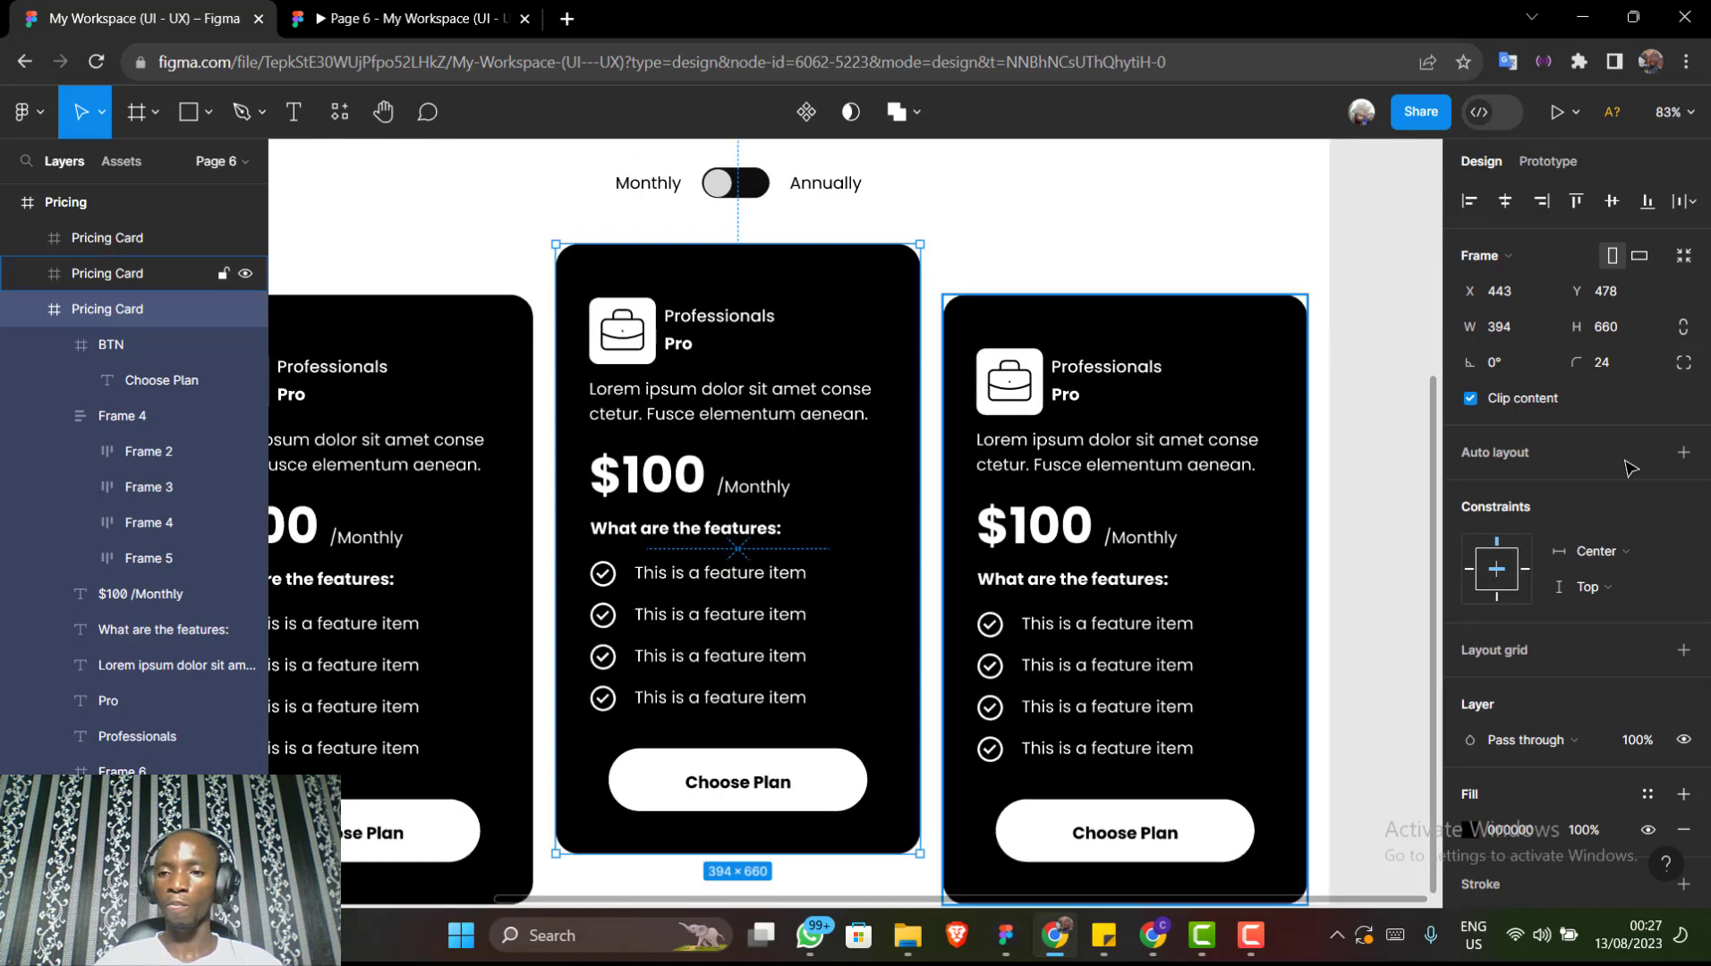
pyautogui.scroll(-3, 1520, 706)
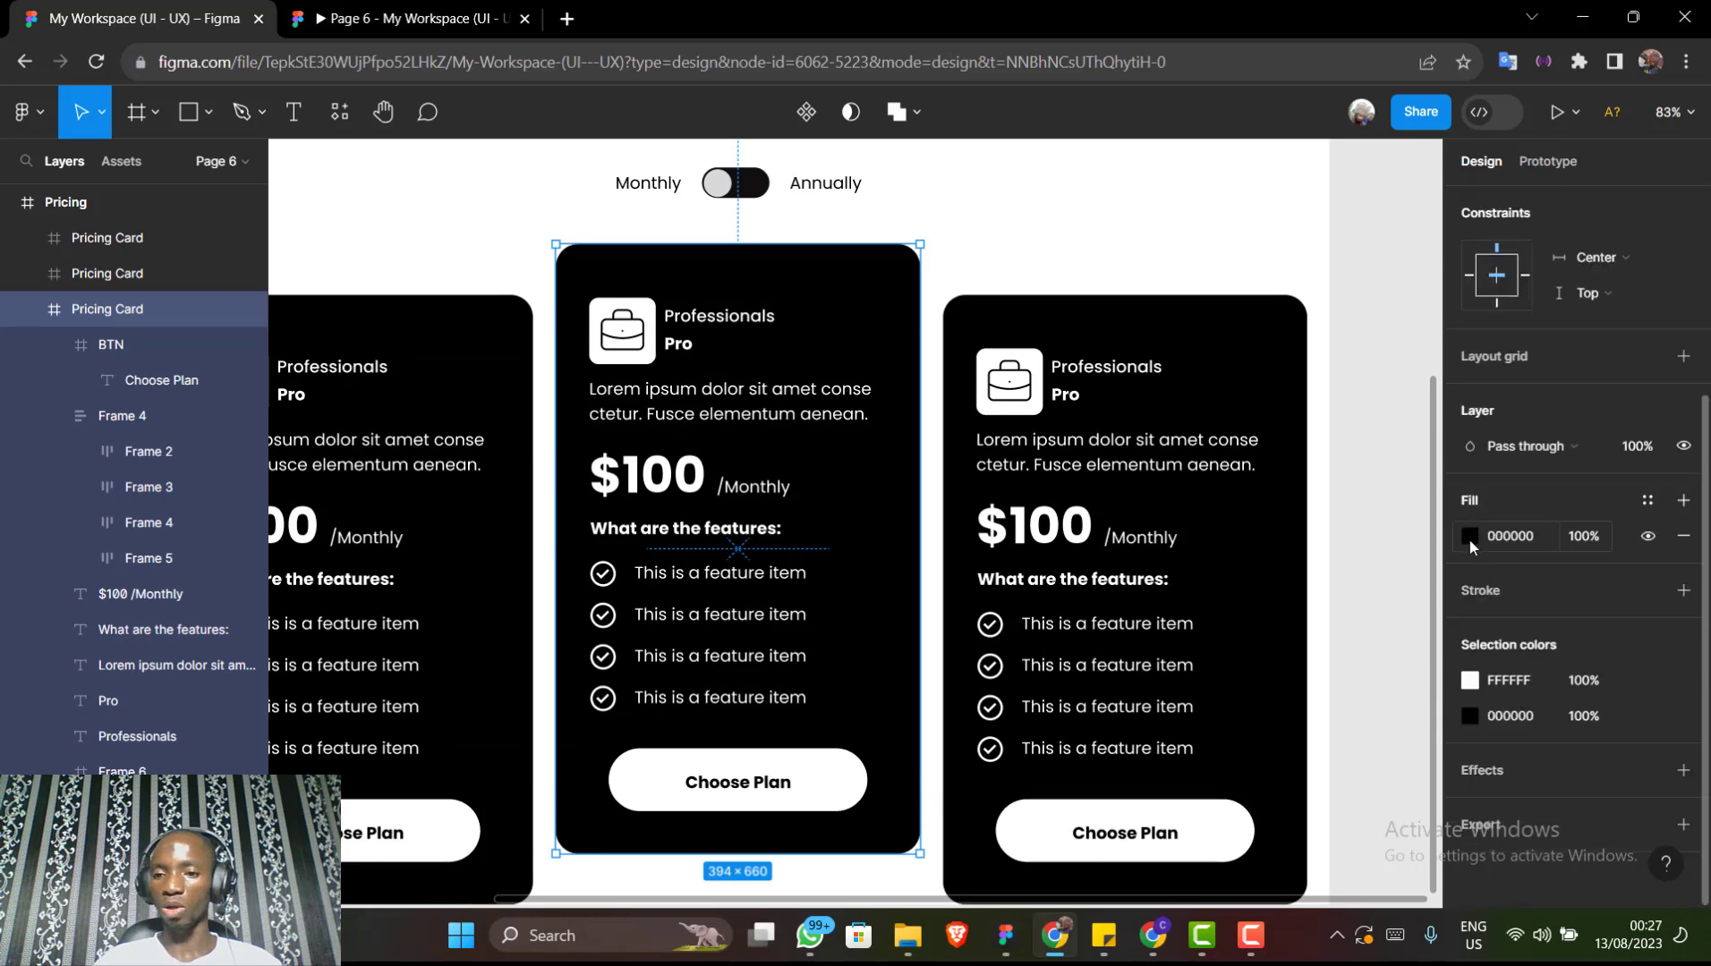
pyautogui.scroll(-5, 934, 259)
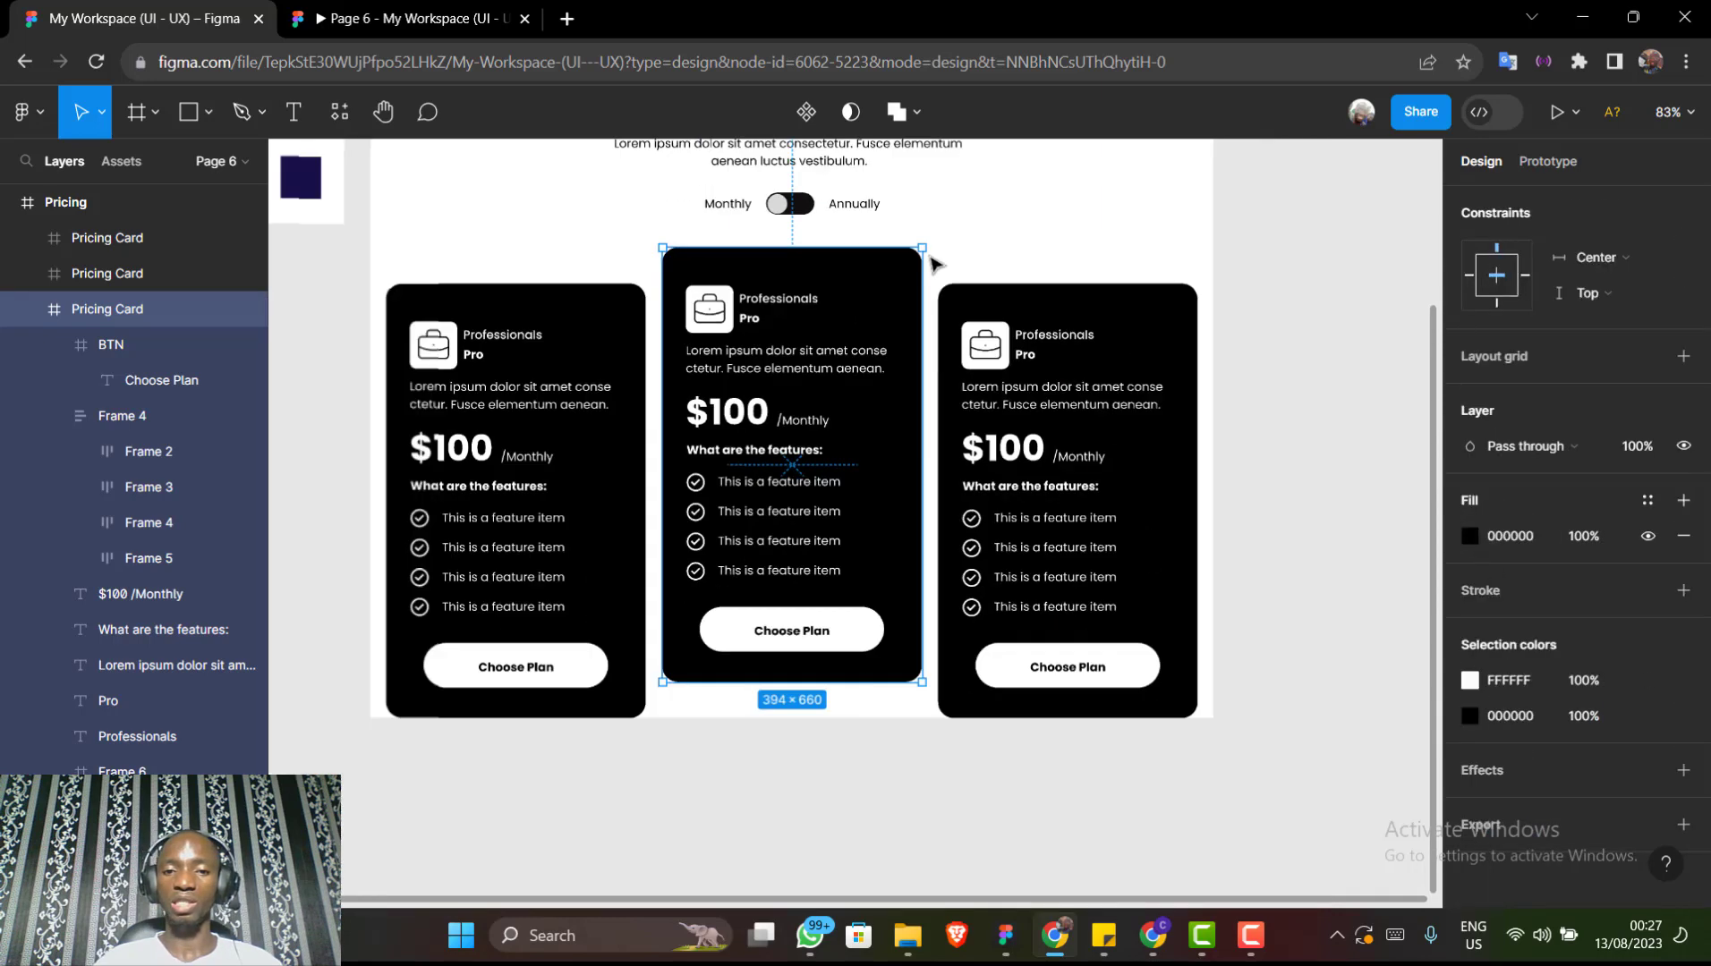
pyautogui.scroll(3, 934, 262)
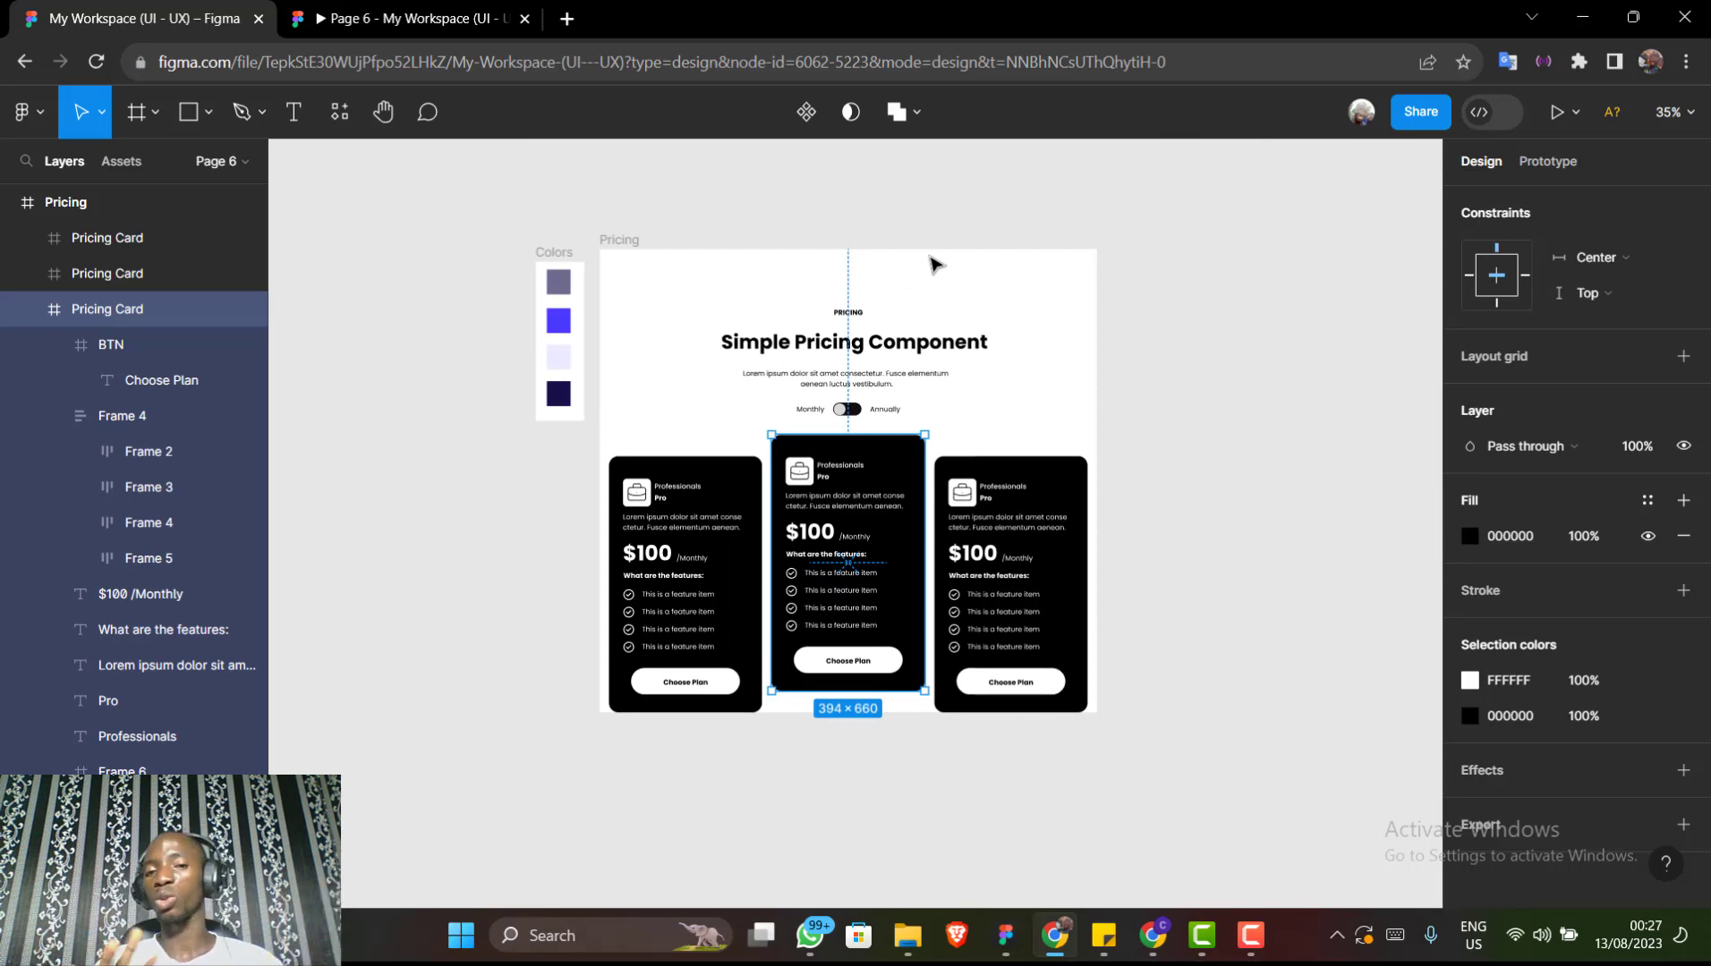
pyautogui.moveTo(928, 260); pyautogui.dragTo(848, 310)
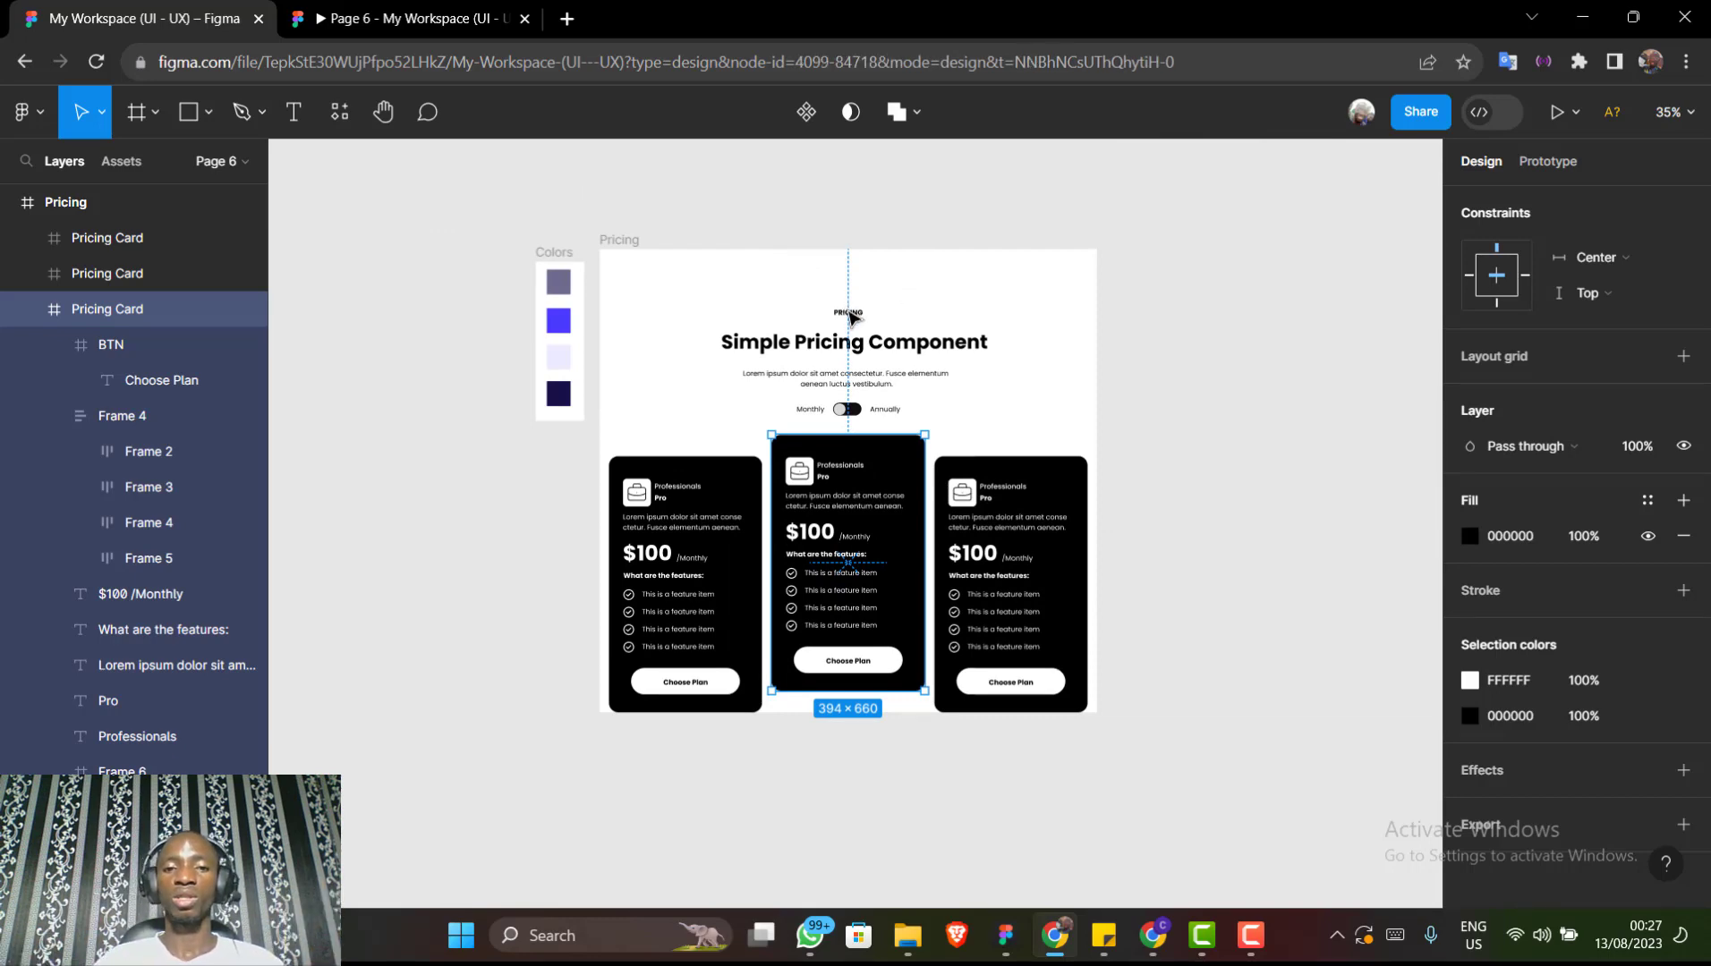
# Recolour the small PRICING label above the heading with the bright blue 4A3AFF sampled from the Colors palette
pyautogui.scroll(3, 848, 310)
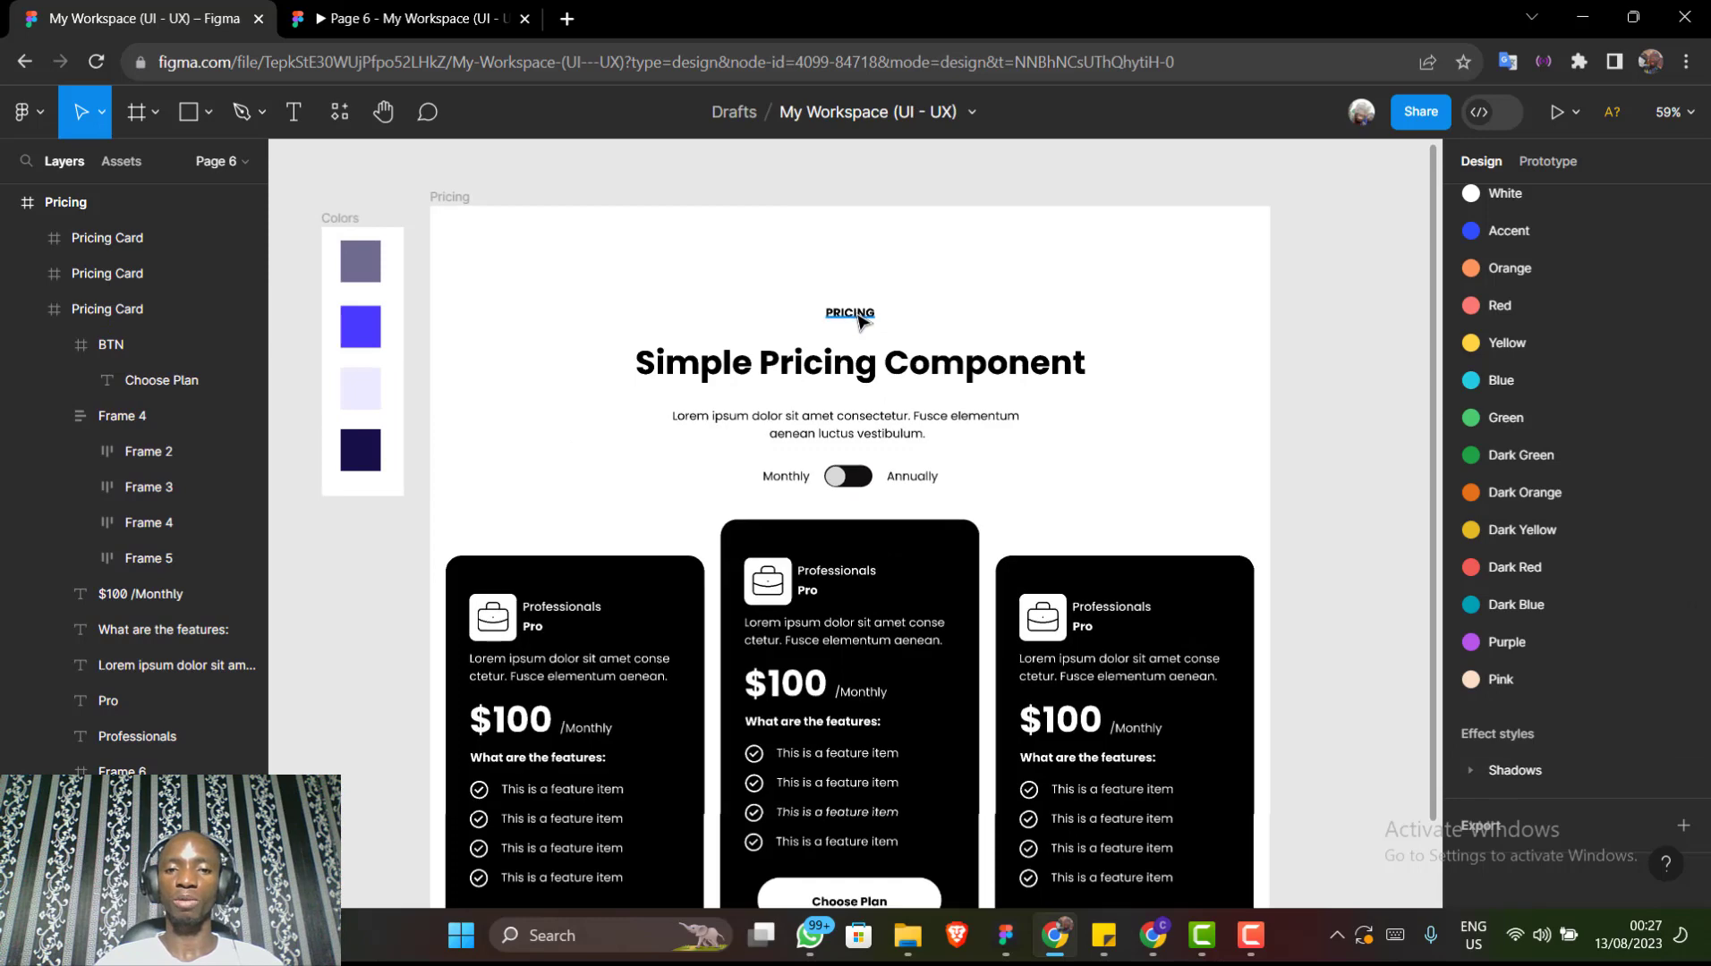
pyautogui.click(857, 318)
pyautogui.doubleClick(857, 319)
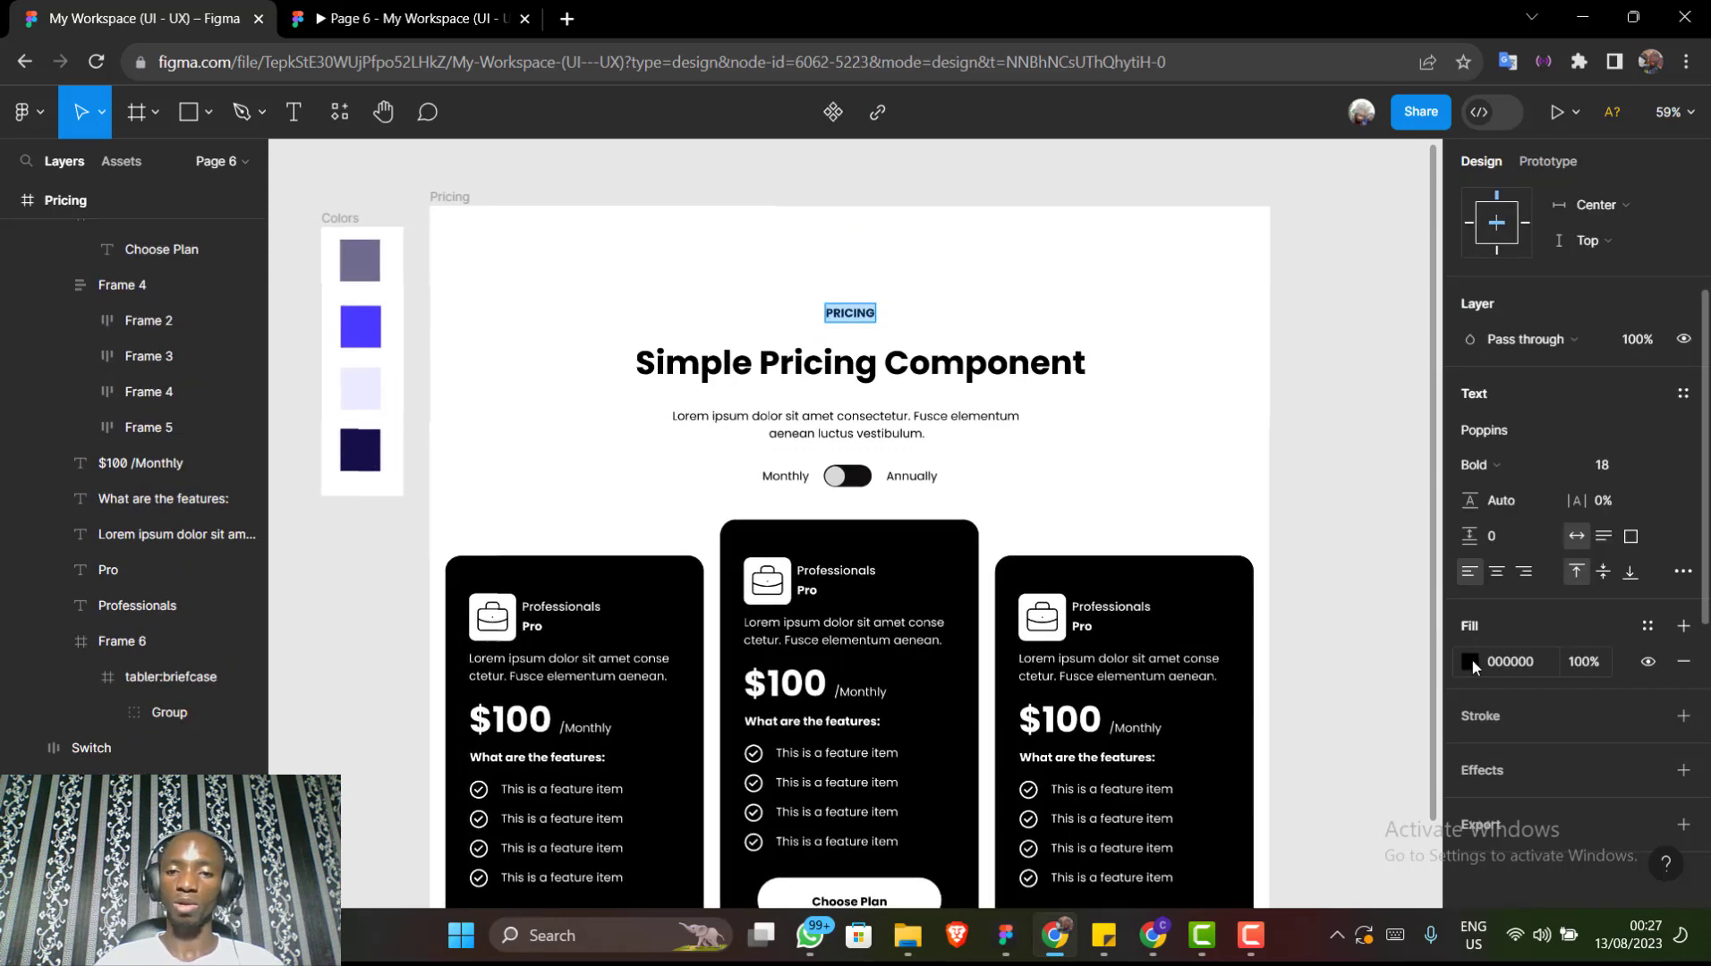
pyautogui.click(1470, 661)
pyautogui.click(1207, 641)
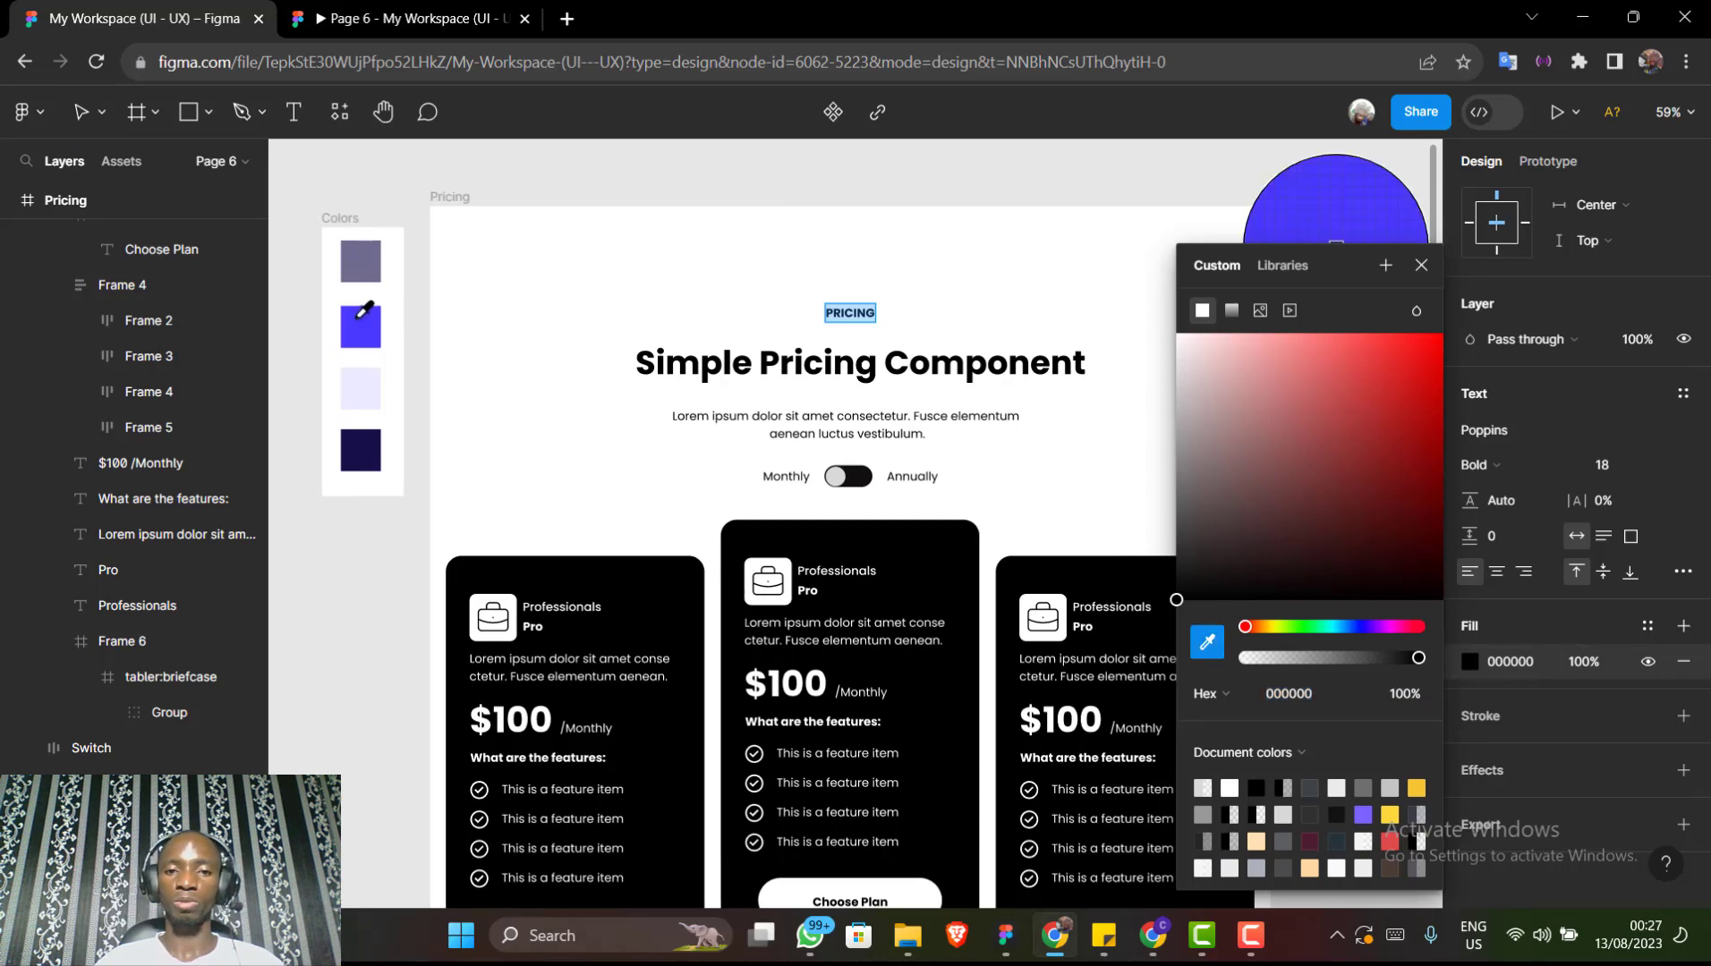
pyautogui.click(358, 316)
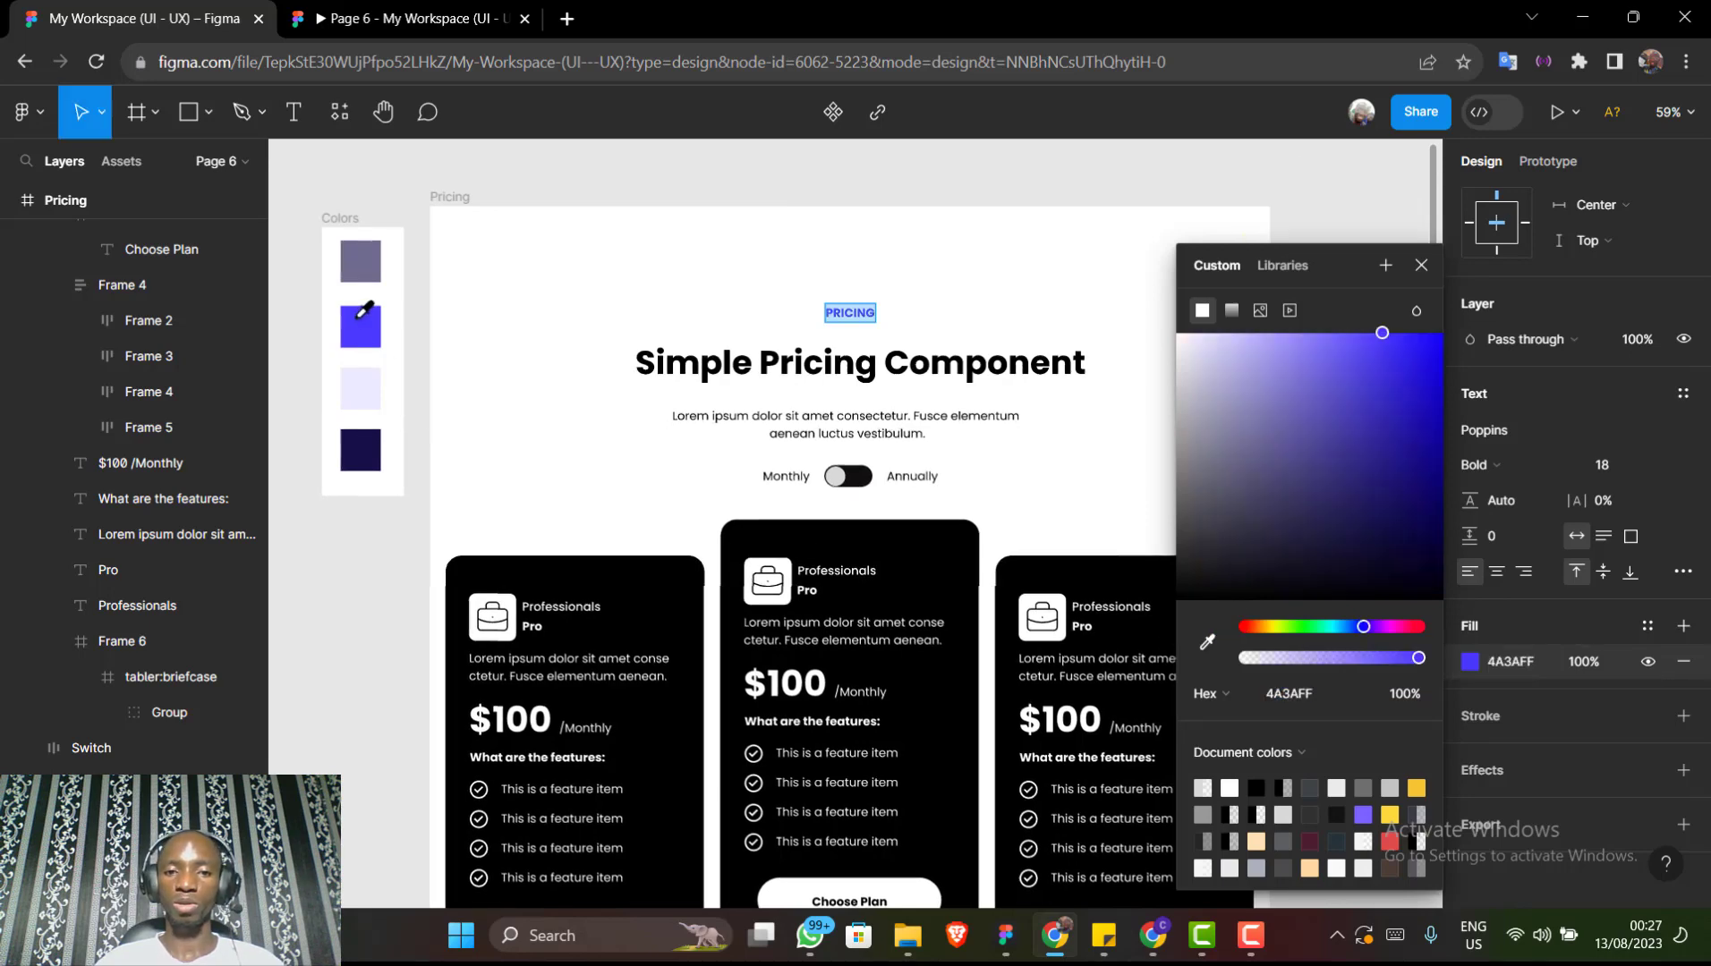
pyautogui.click(1421, 267)
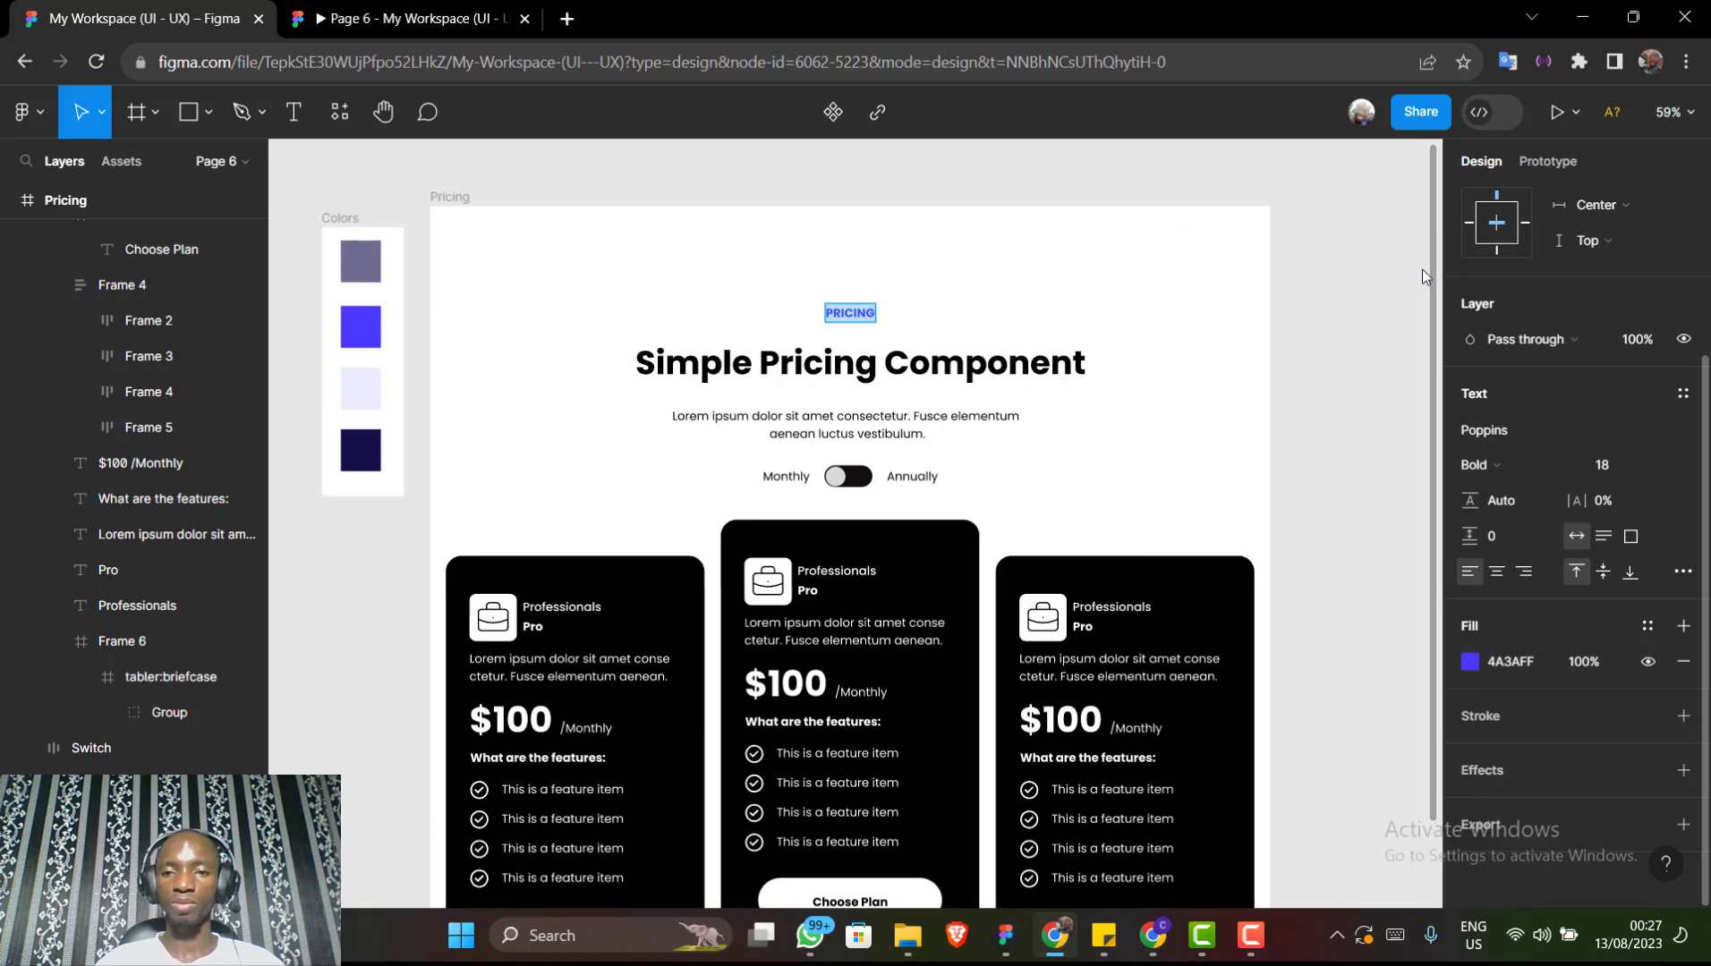
# Recolour the "Simple Pricing Component" heading with the dark navy 170F49 sampled from the Colors palette
pyautogui.click(1038, 369)
pyautogui.hotkey('ctrl', 'a')
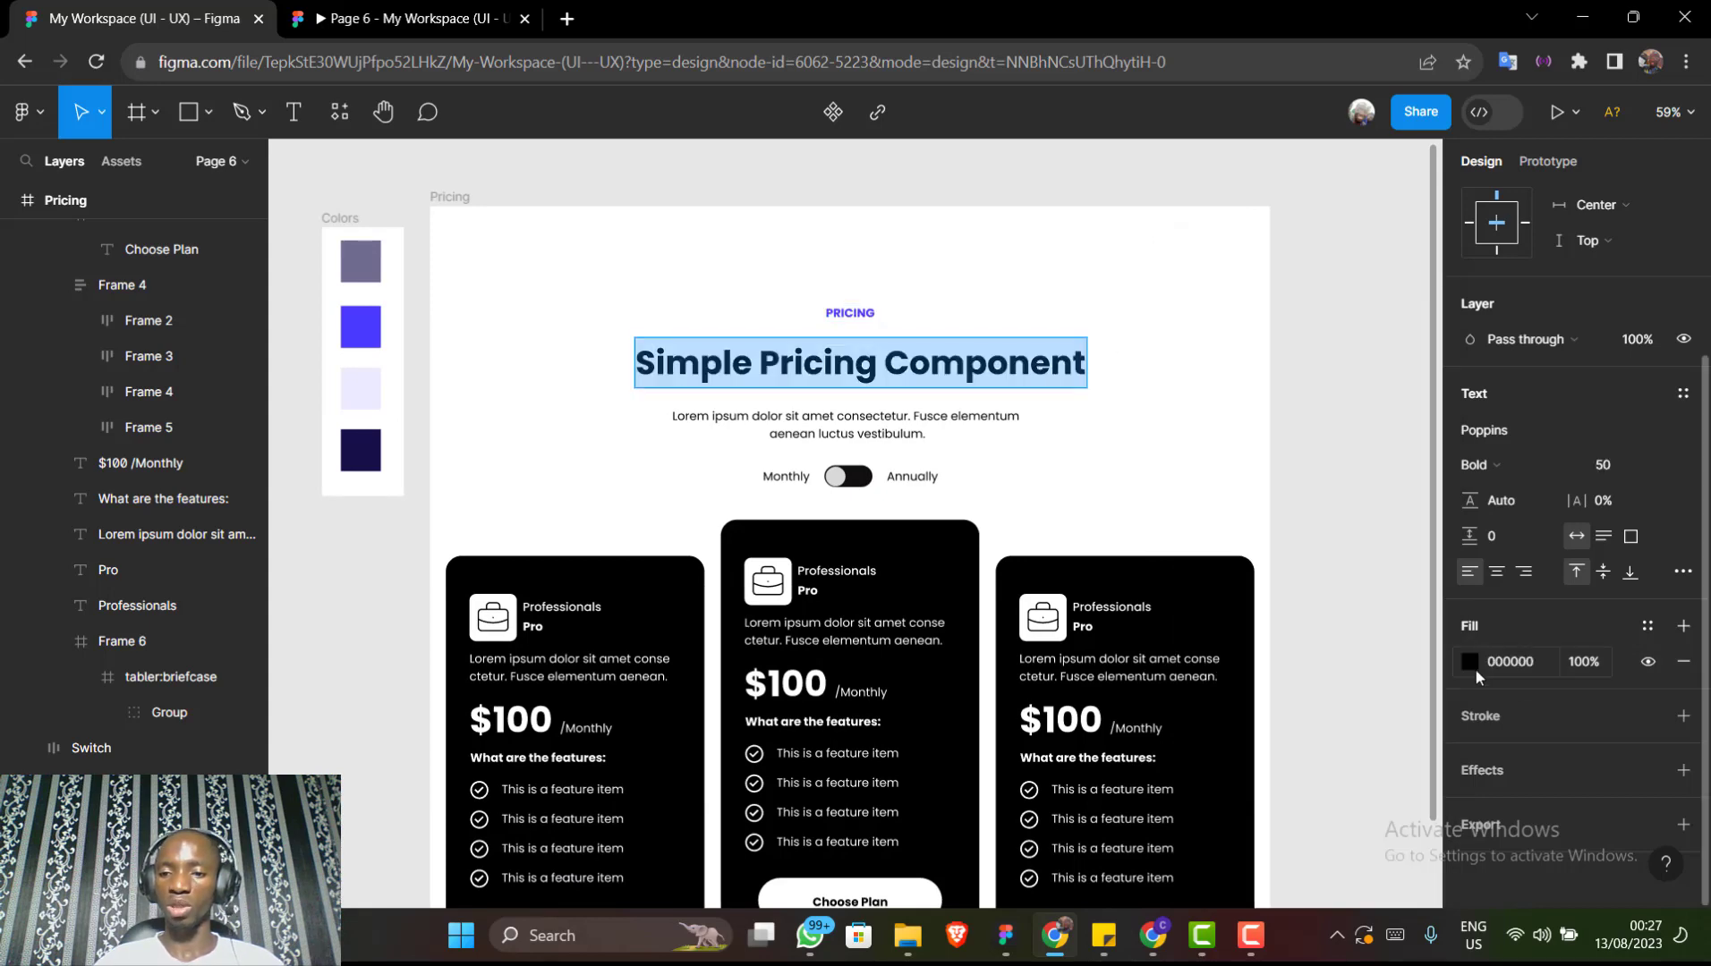
pyautogui.click(1471, 664)
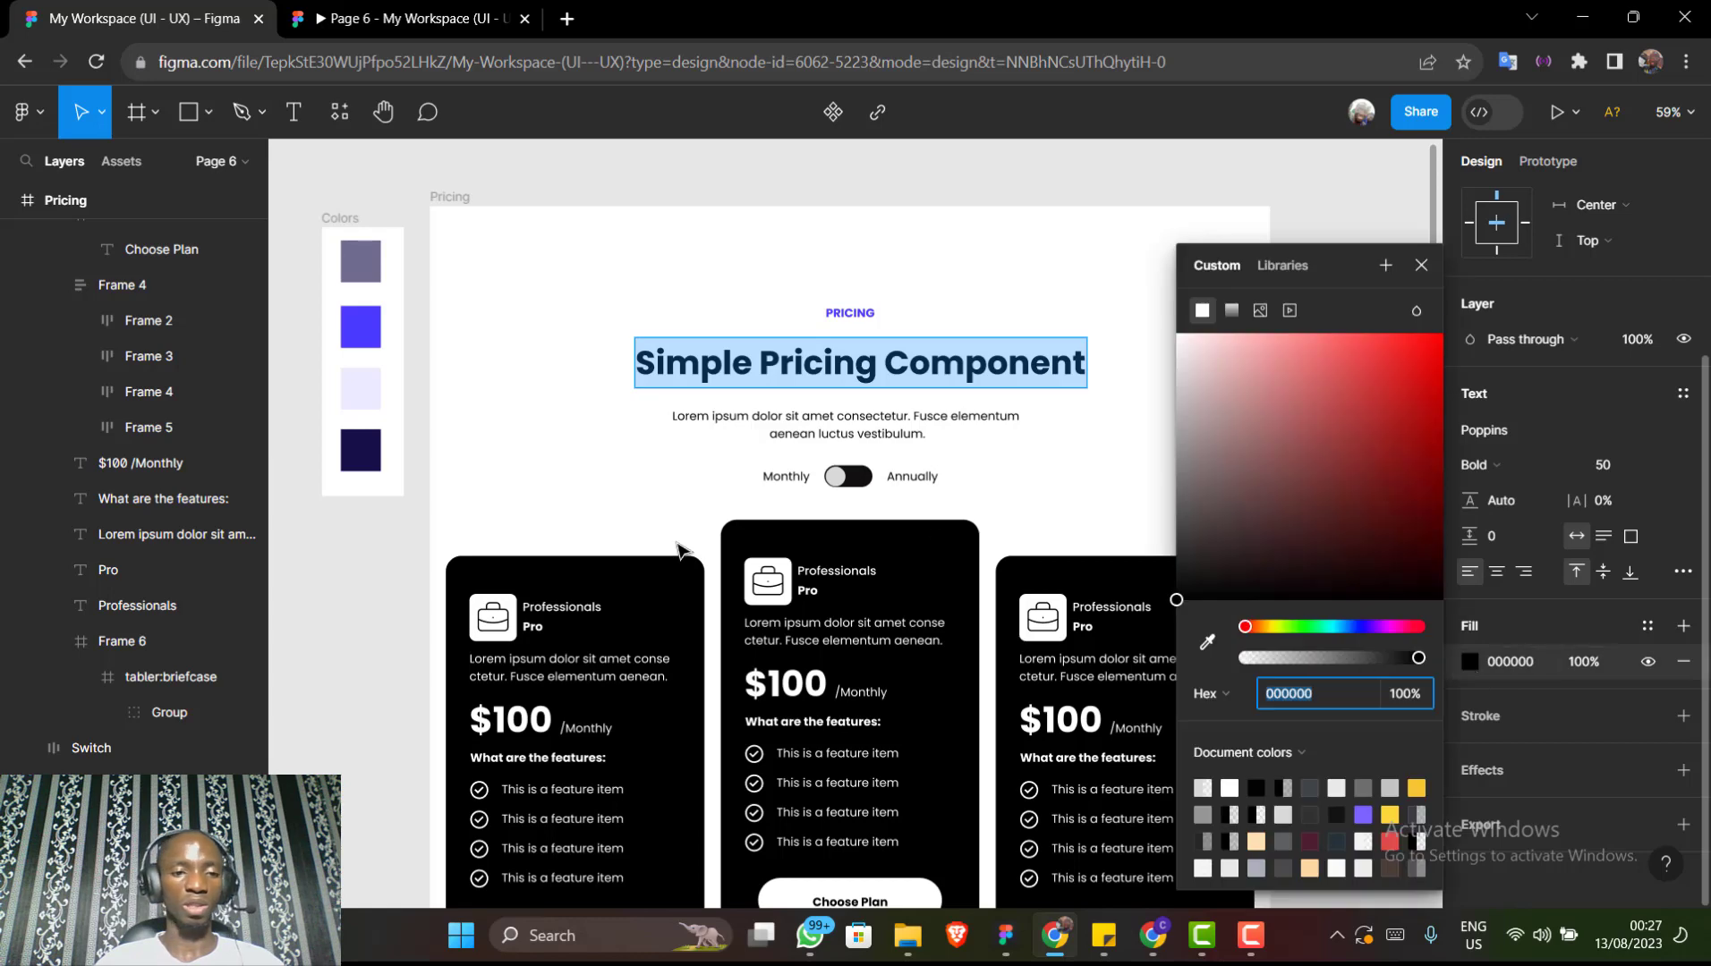
pyautogui.click(1207, 643)
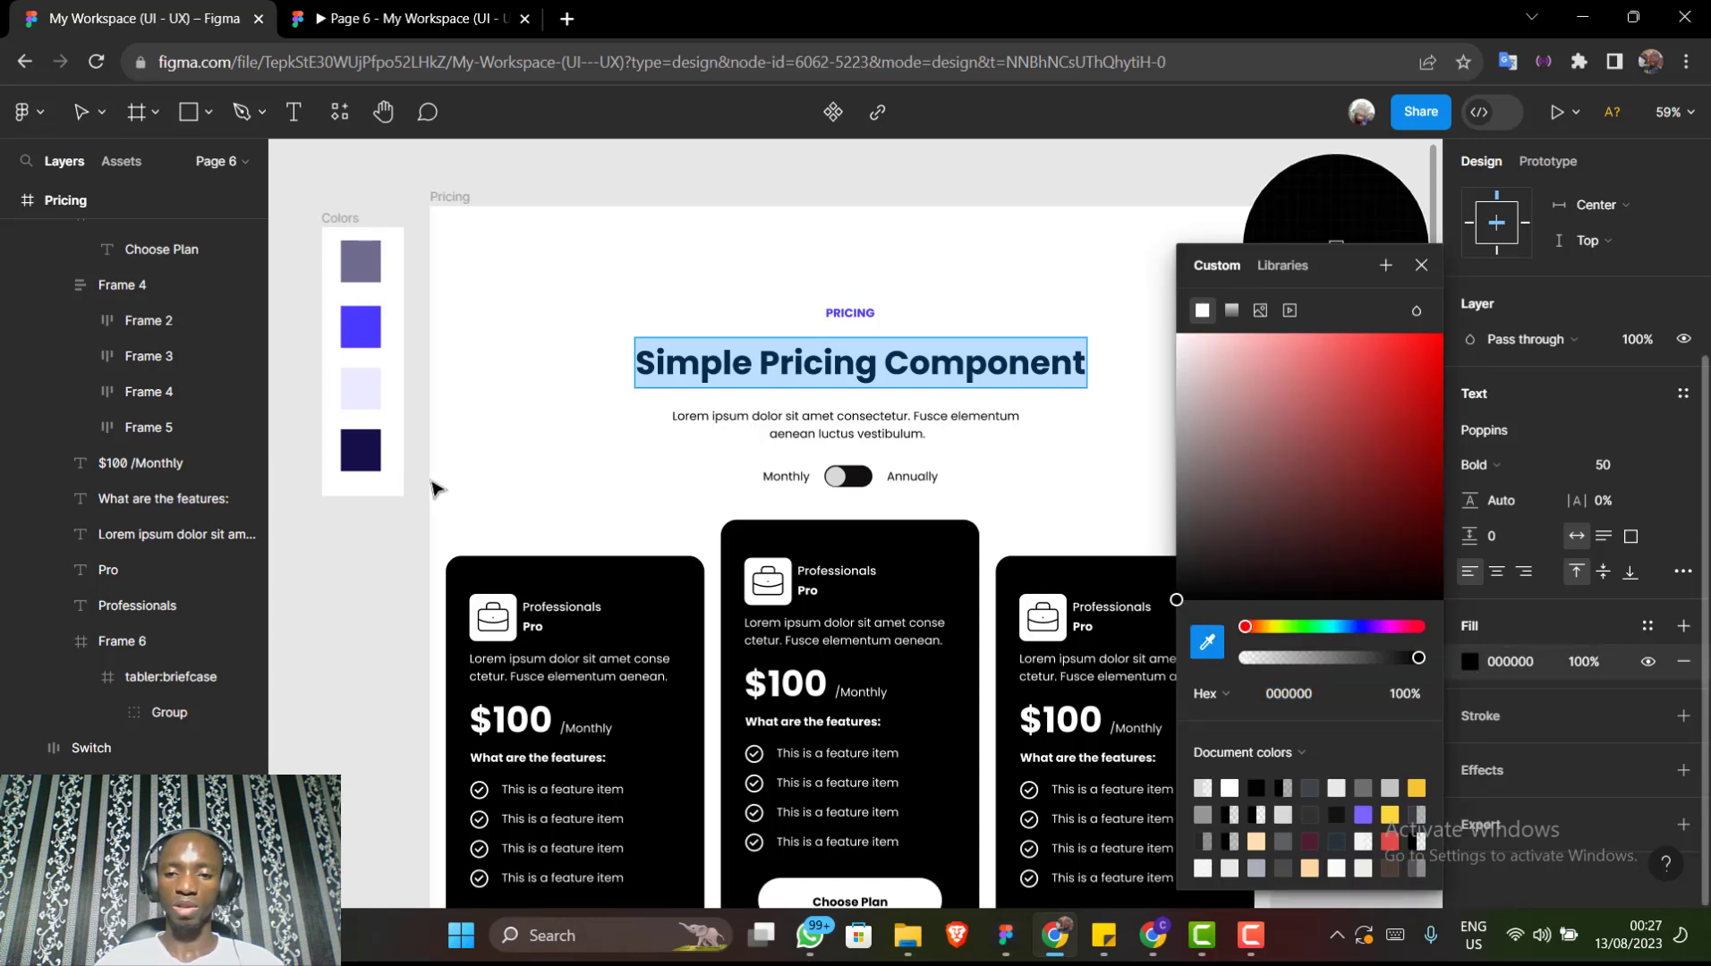
pyautogui.click(367, 444)
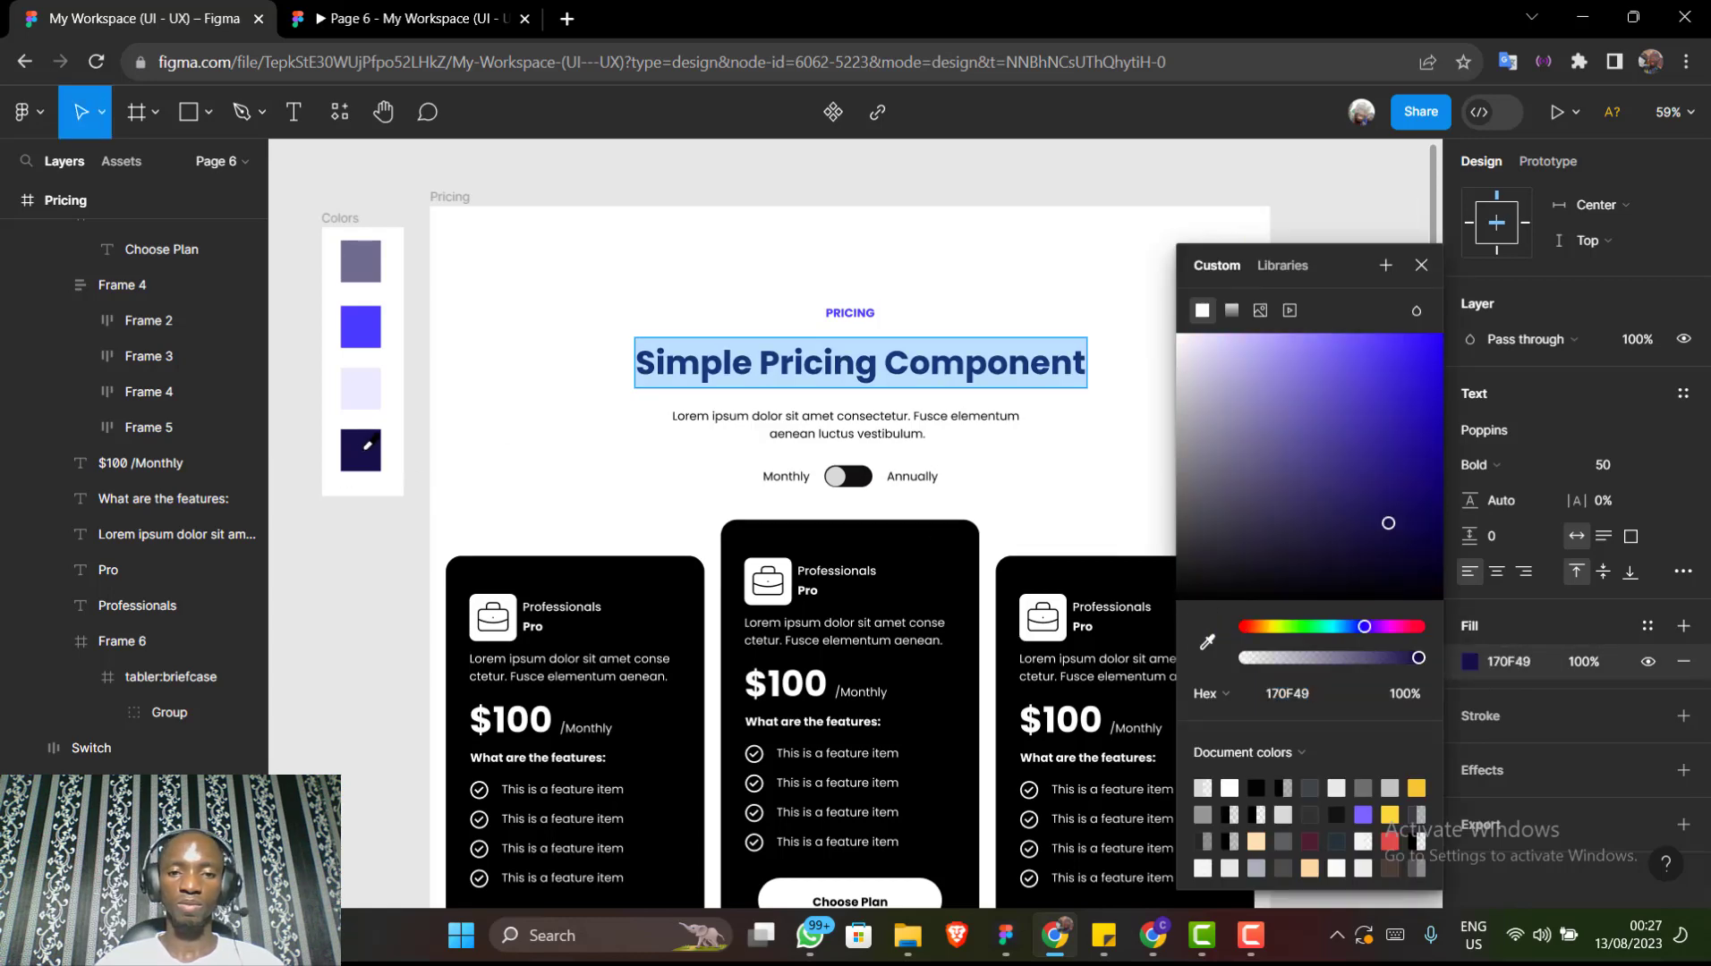
pyautogui.click(1419, 261)
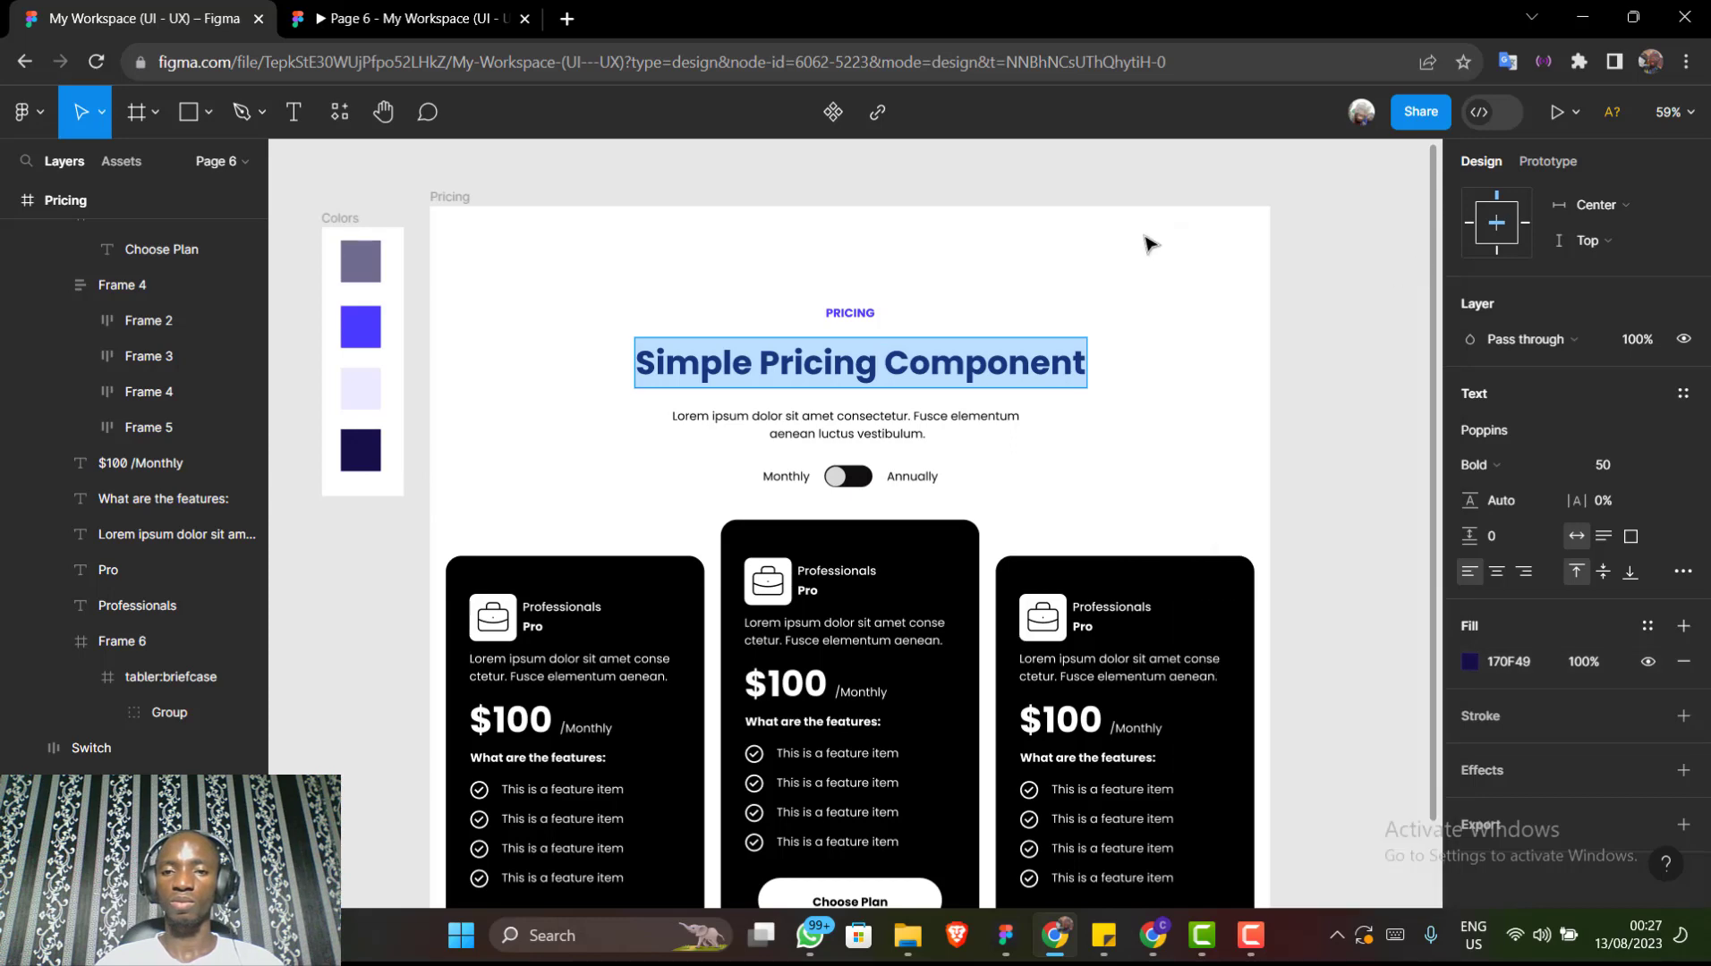
pyautogui.press('Escape')
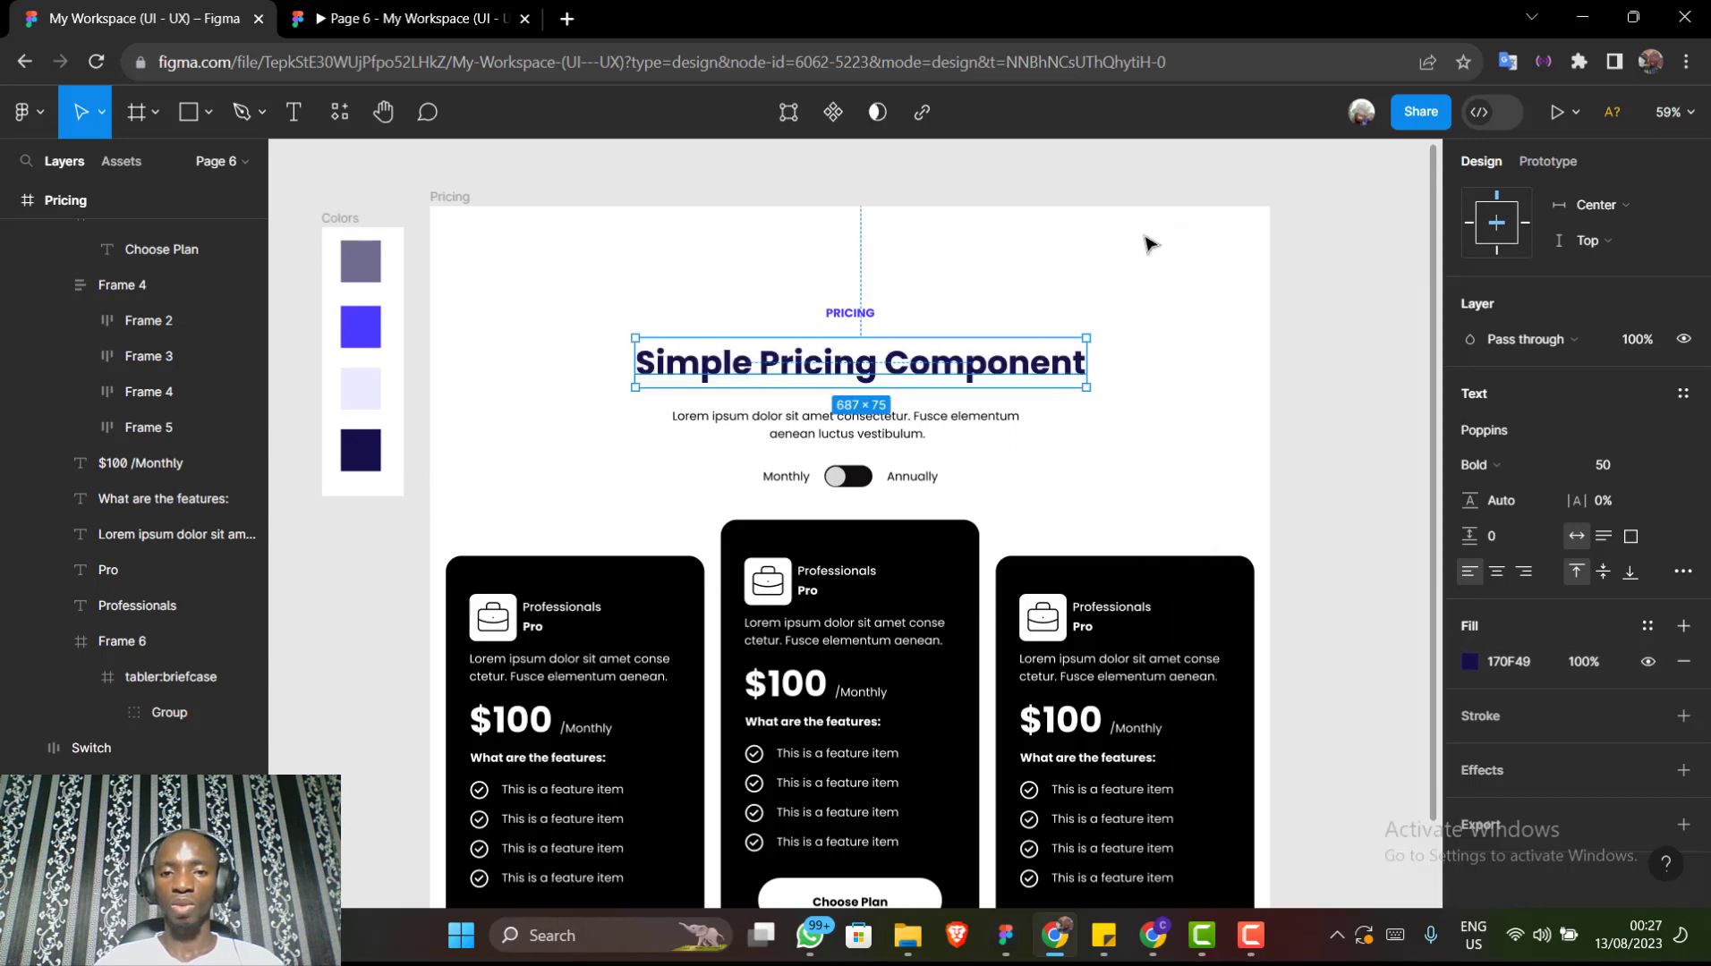
# Recolour the lorem ipsum paragraph under the heading with the greyish purple 6F6C8F sampled from the Colors palette
pyautogui.click(909, 437)
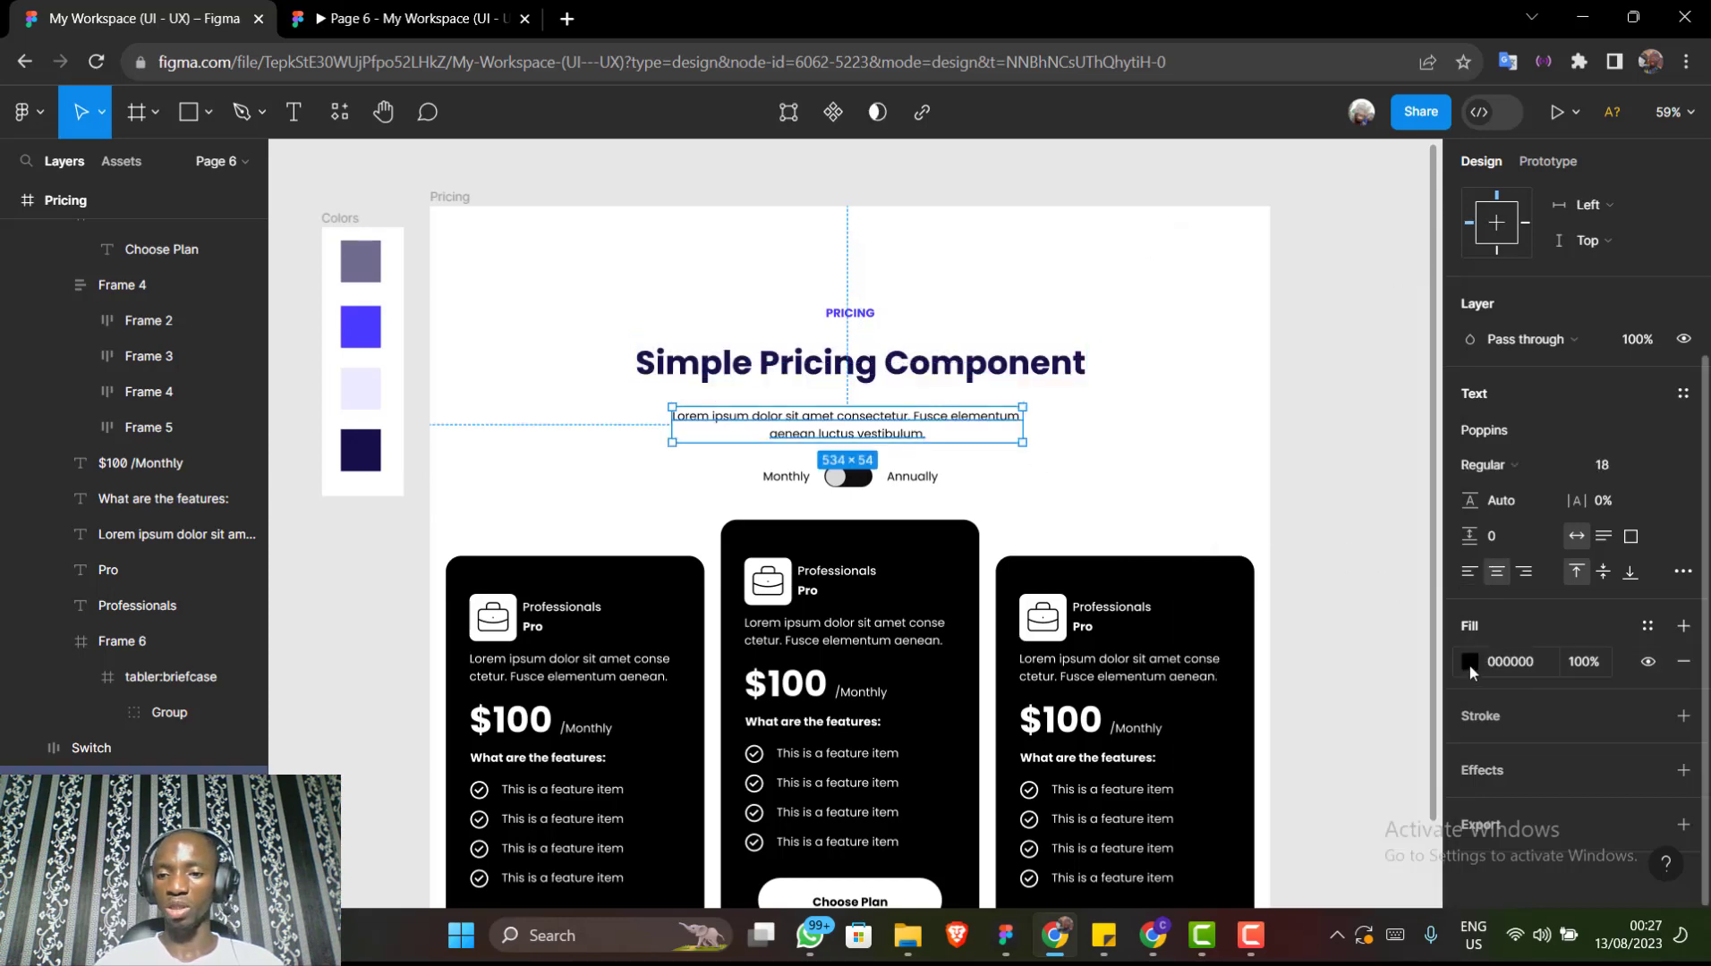
pyautogui.click(1471, 661)
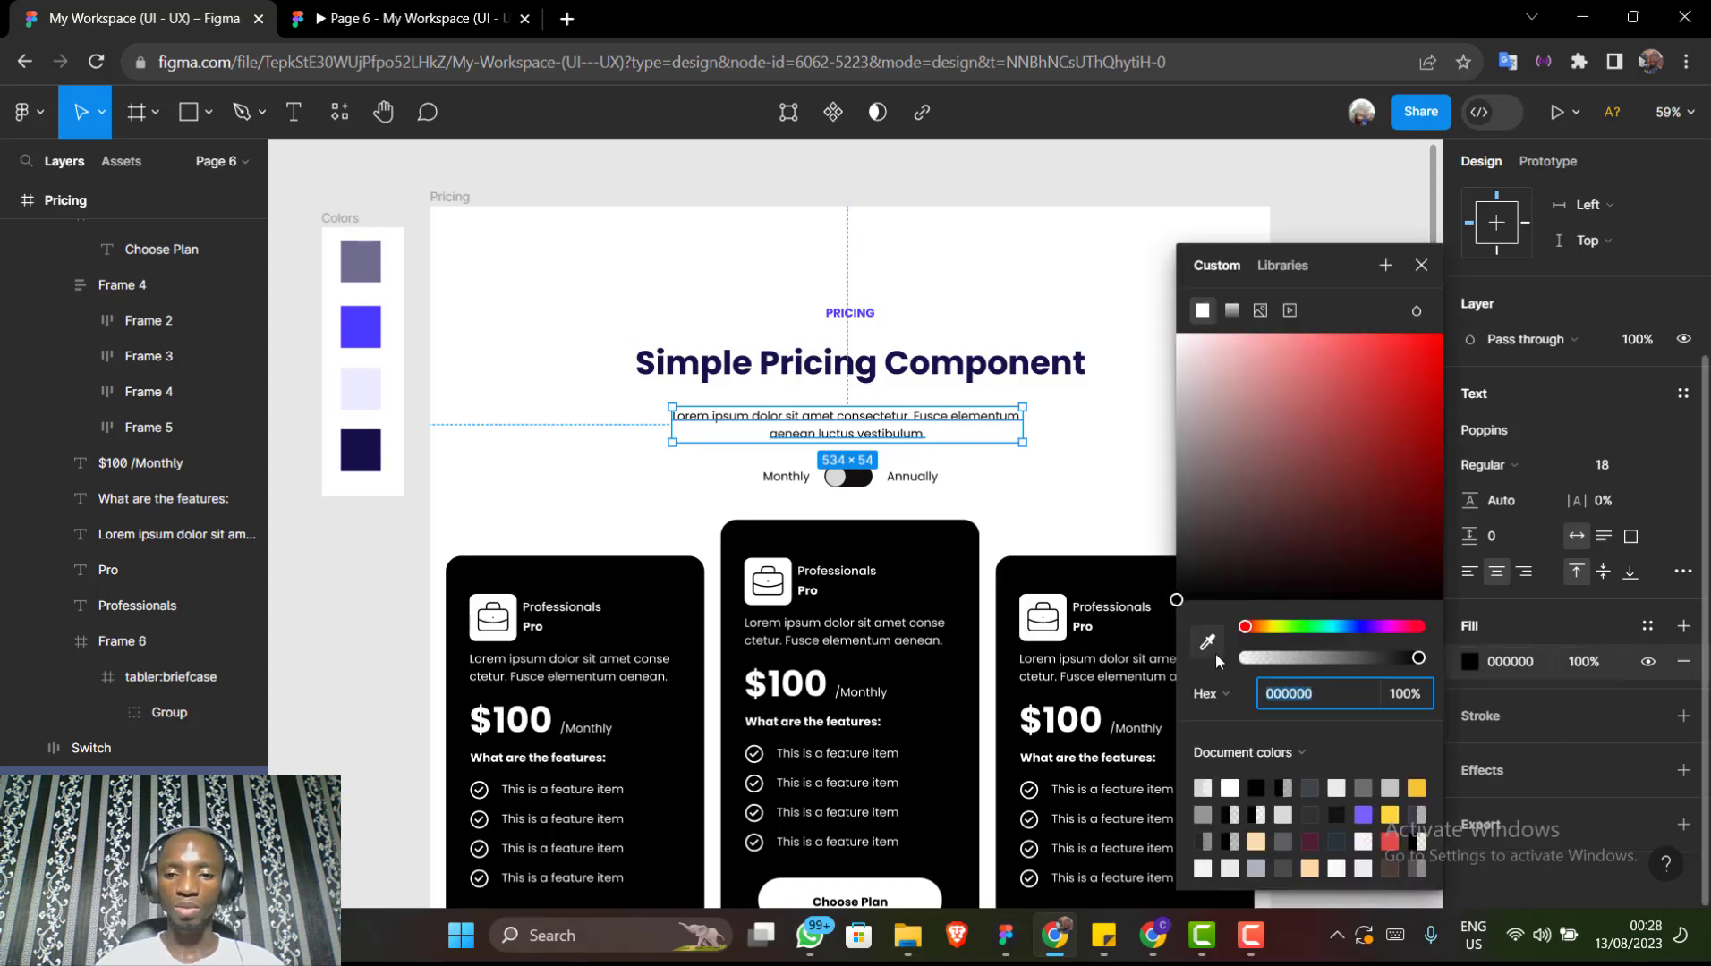
pyautogui.click(1207, 641)
pyautogui.click(363, 262)
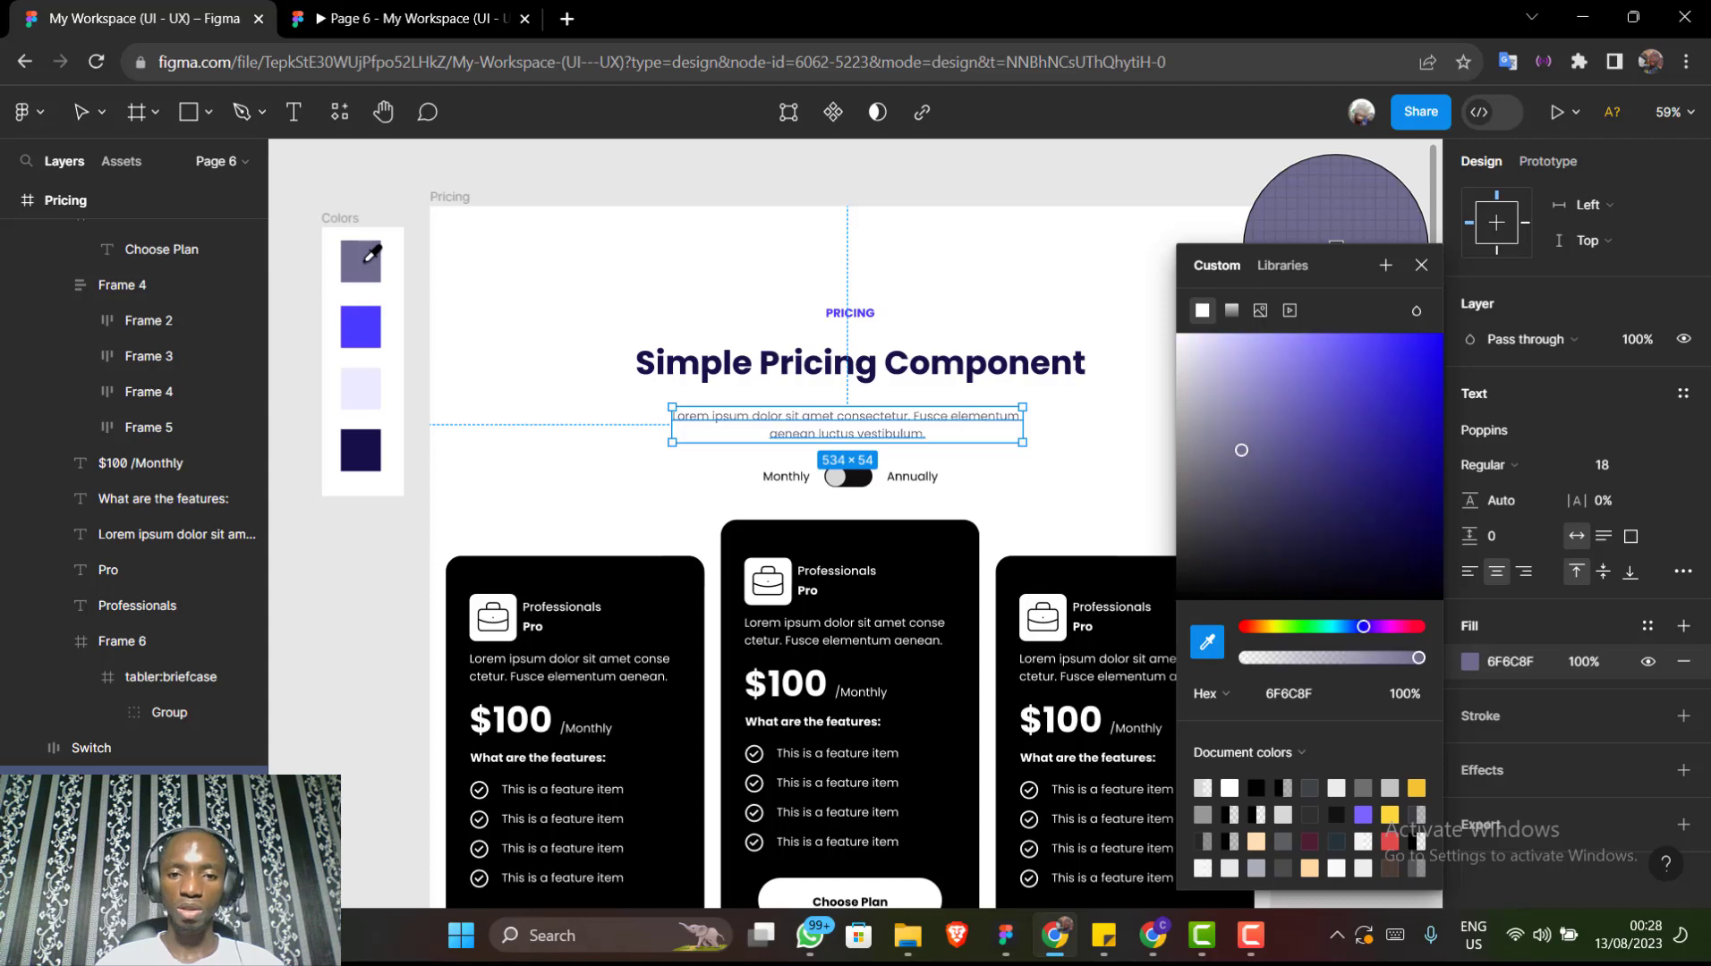
pyautogui.click(1422, 266)
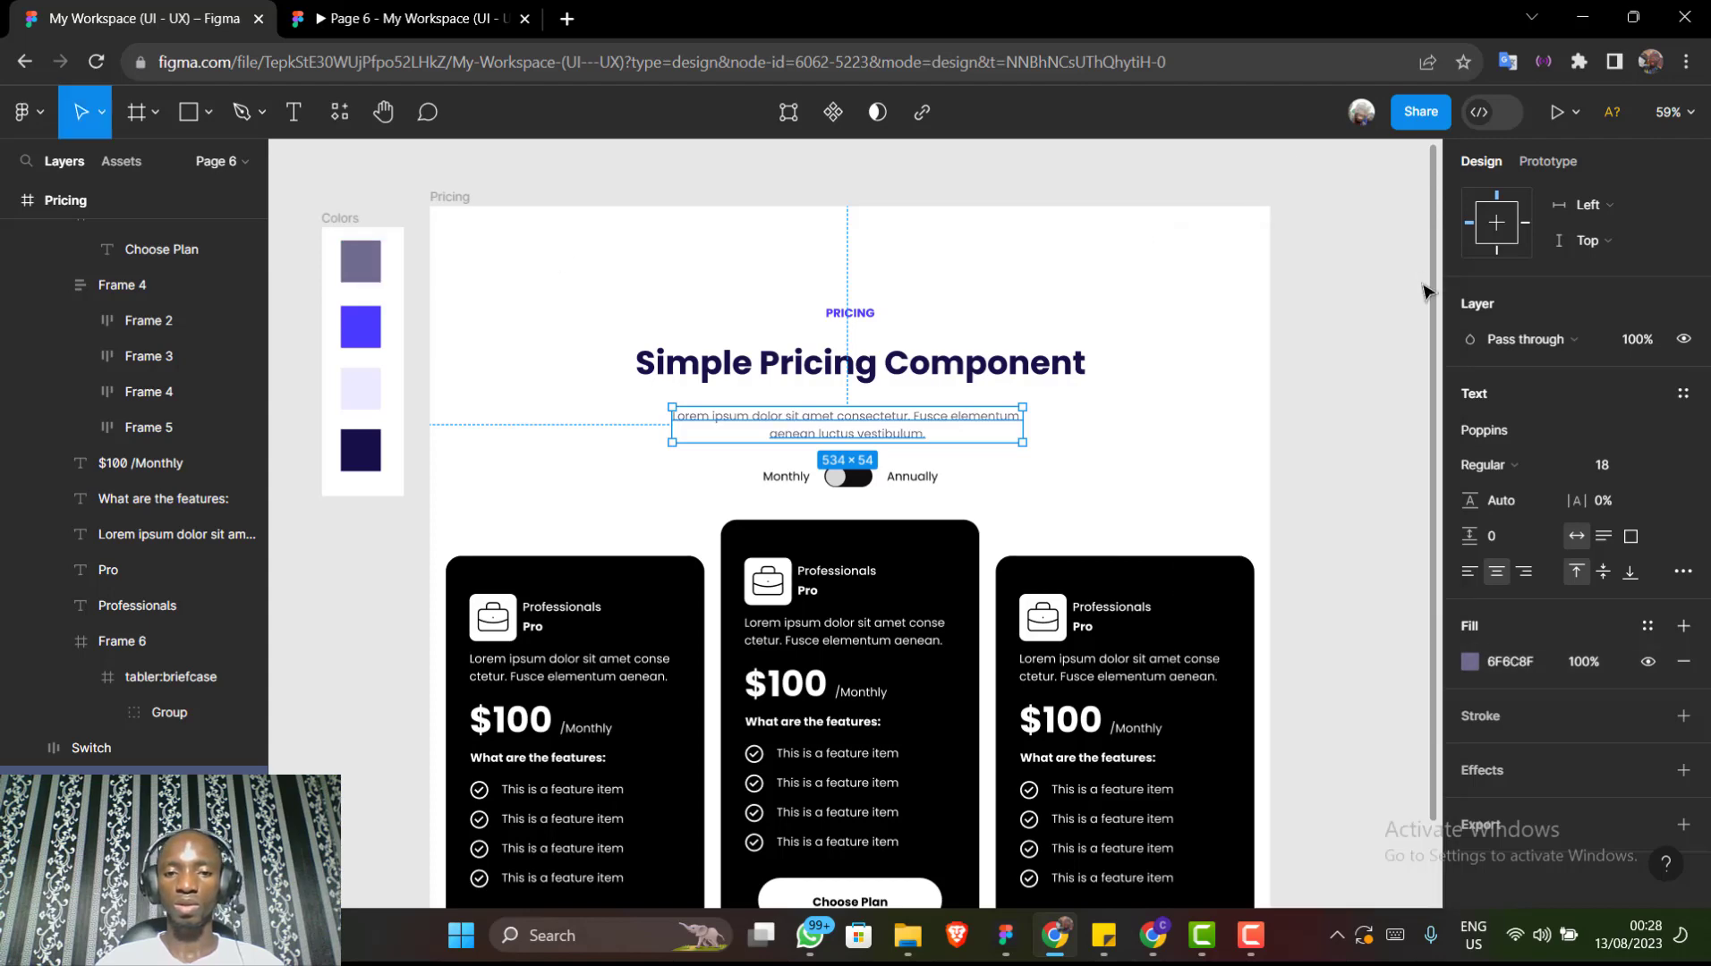
# Set the font weight of the Annually and Monthly labels beside the toggle to Medium
pyautogui.scroll(3, 874, 508)
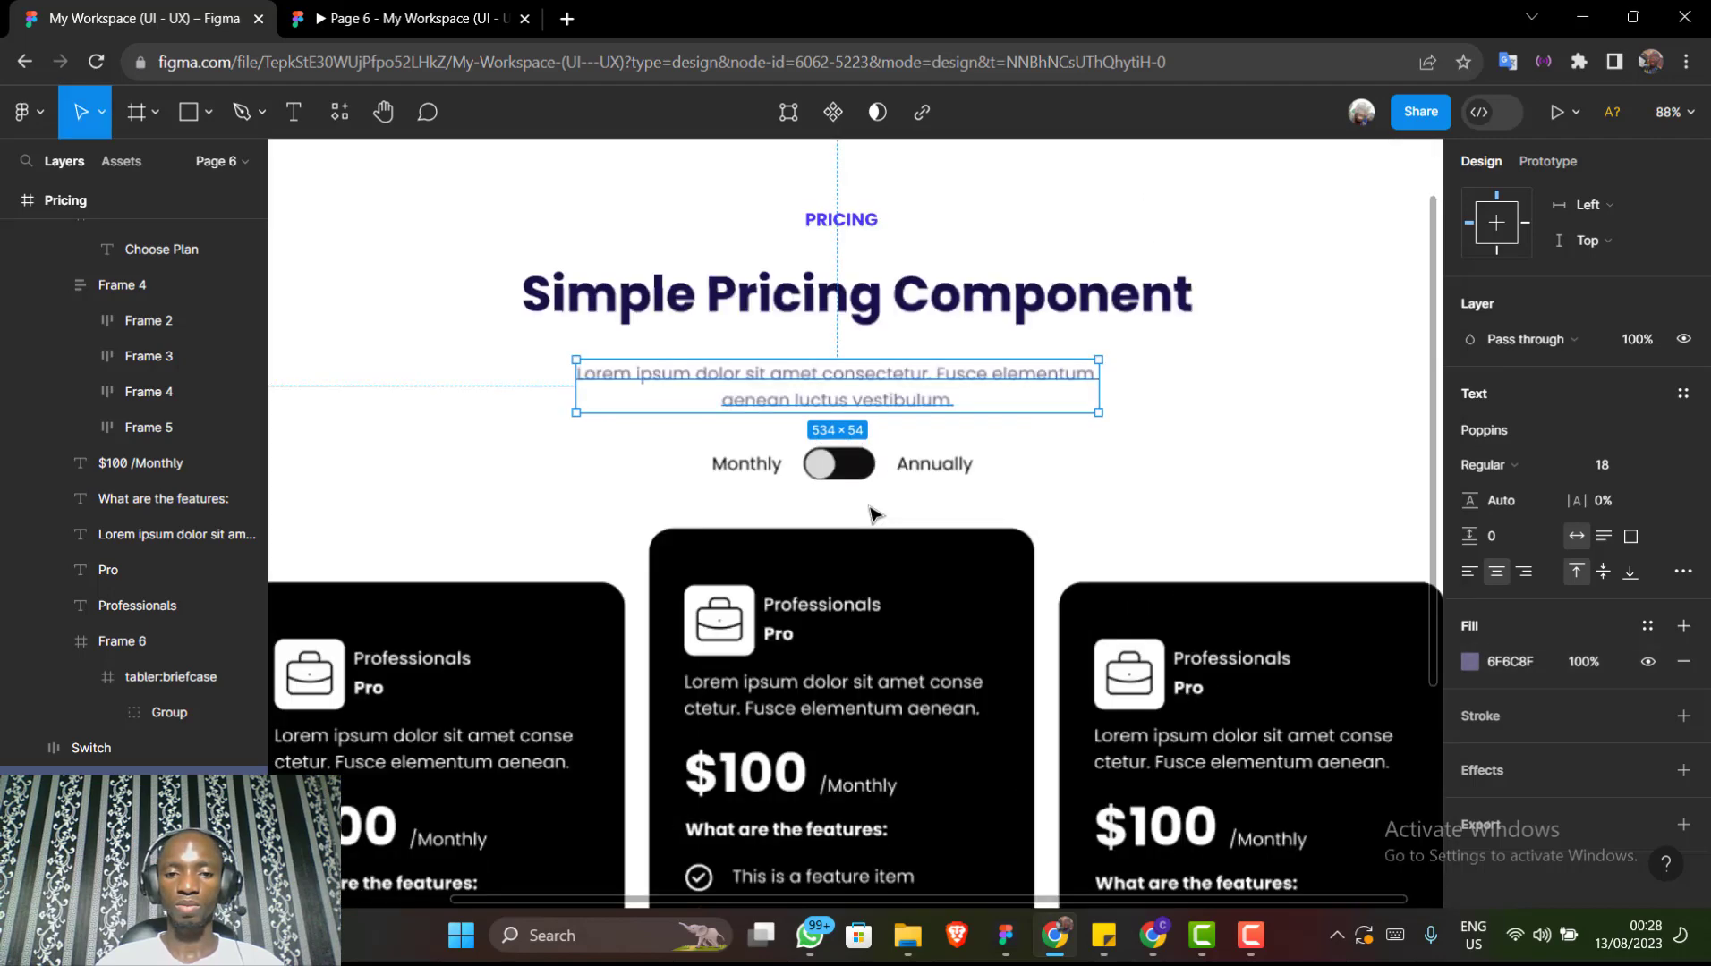
pyautogui.click(751, 472)
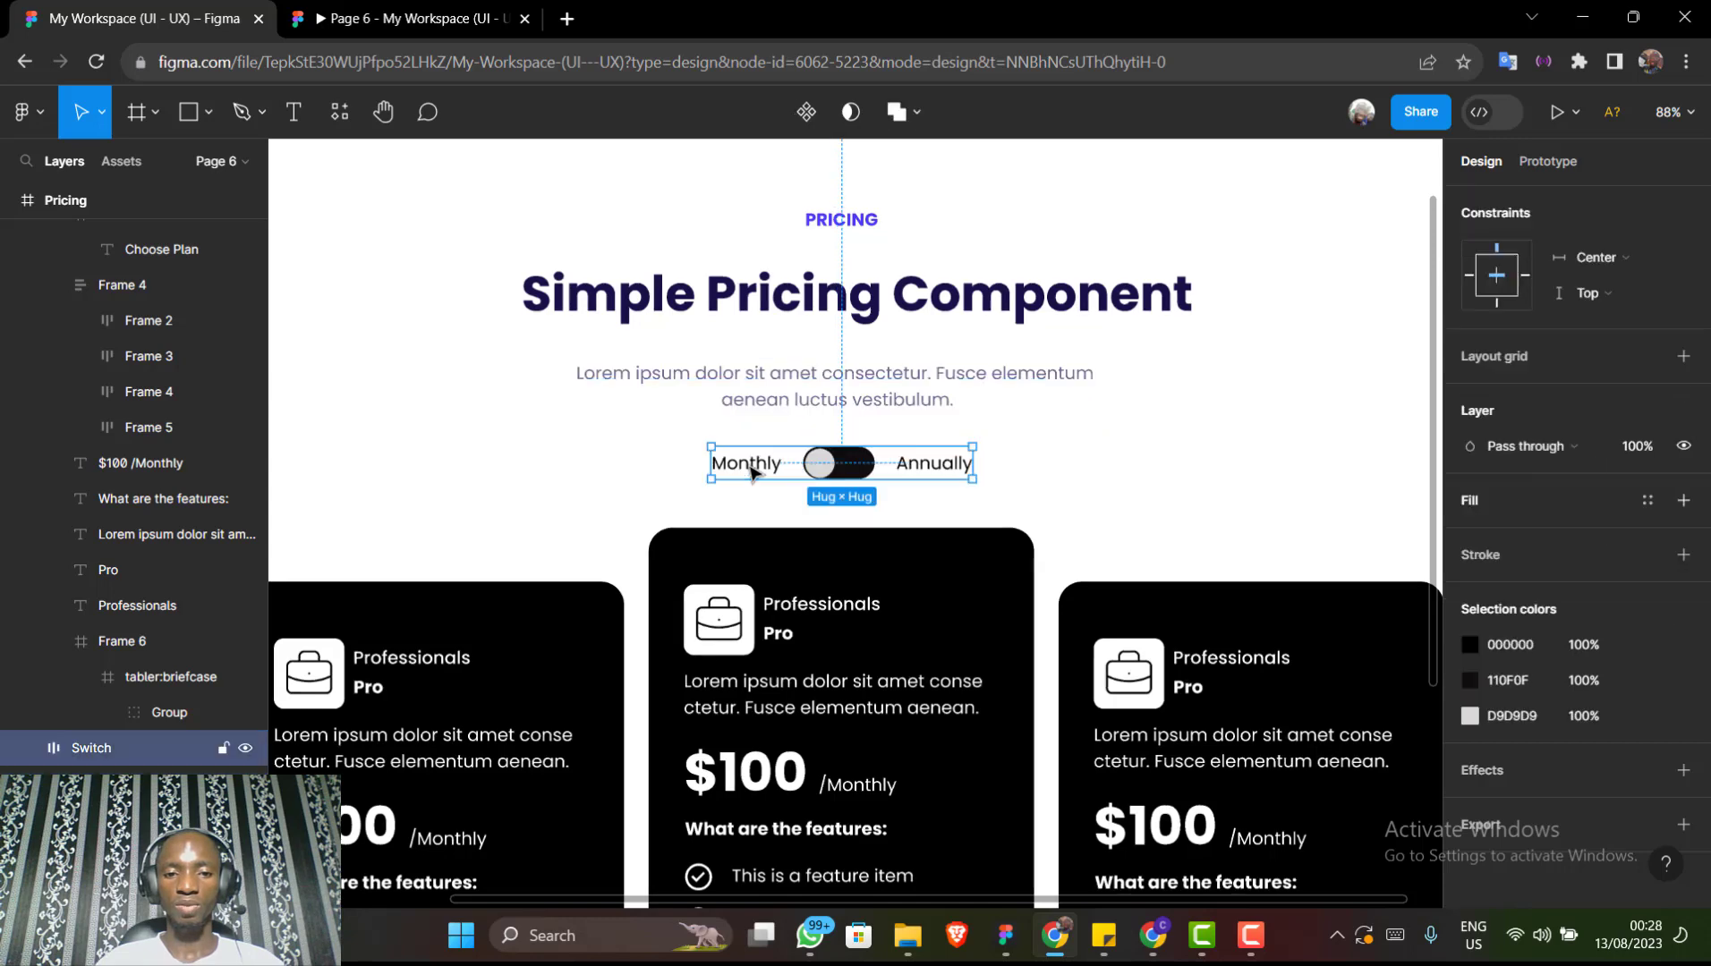
pyautogui.doubleClick(751, 471)
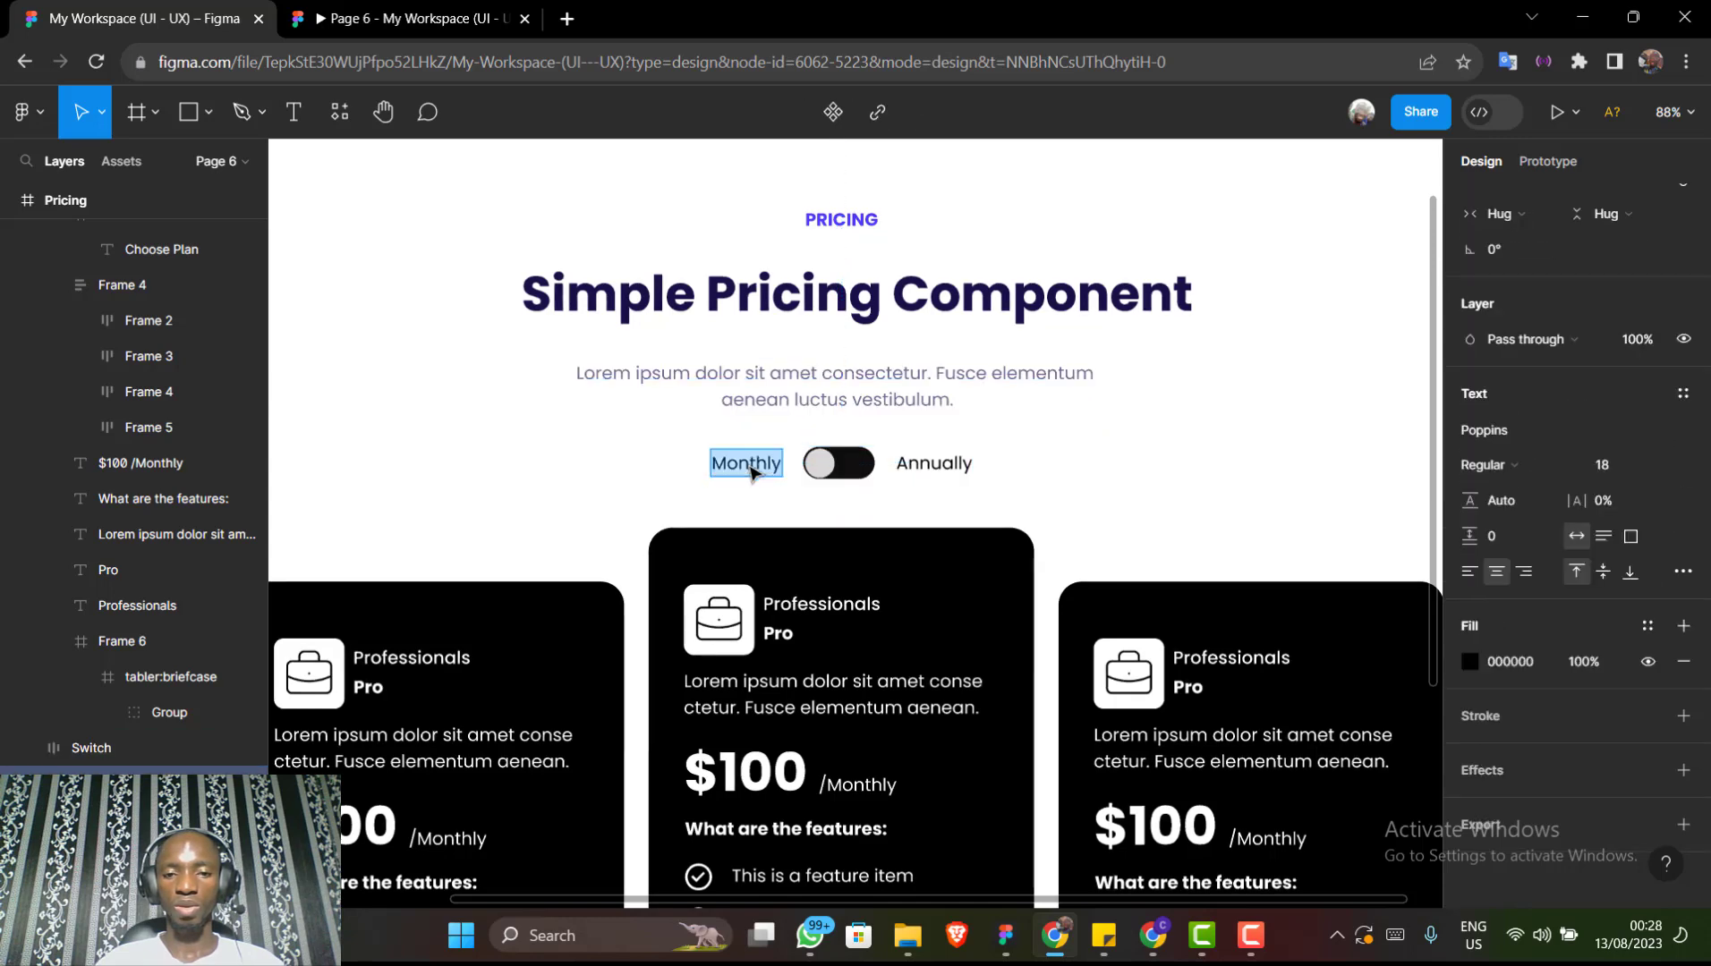
pyautogui.click(934, 462)
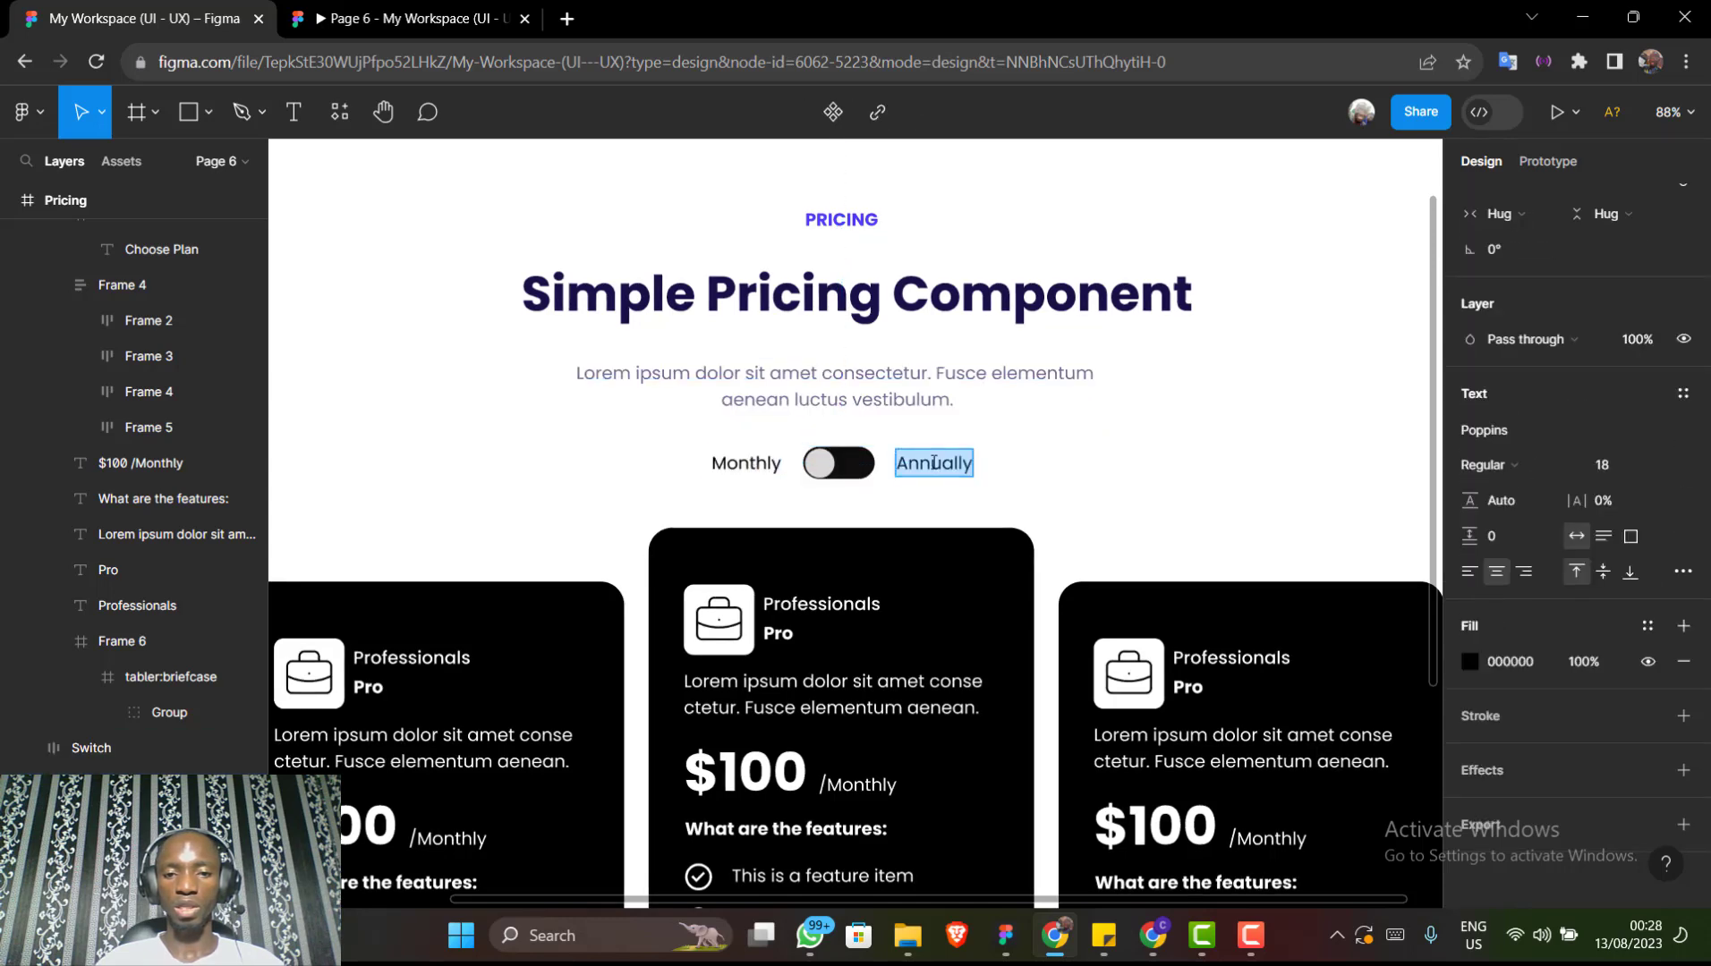
pyautogui.click(1510, 462)
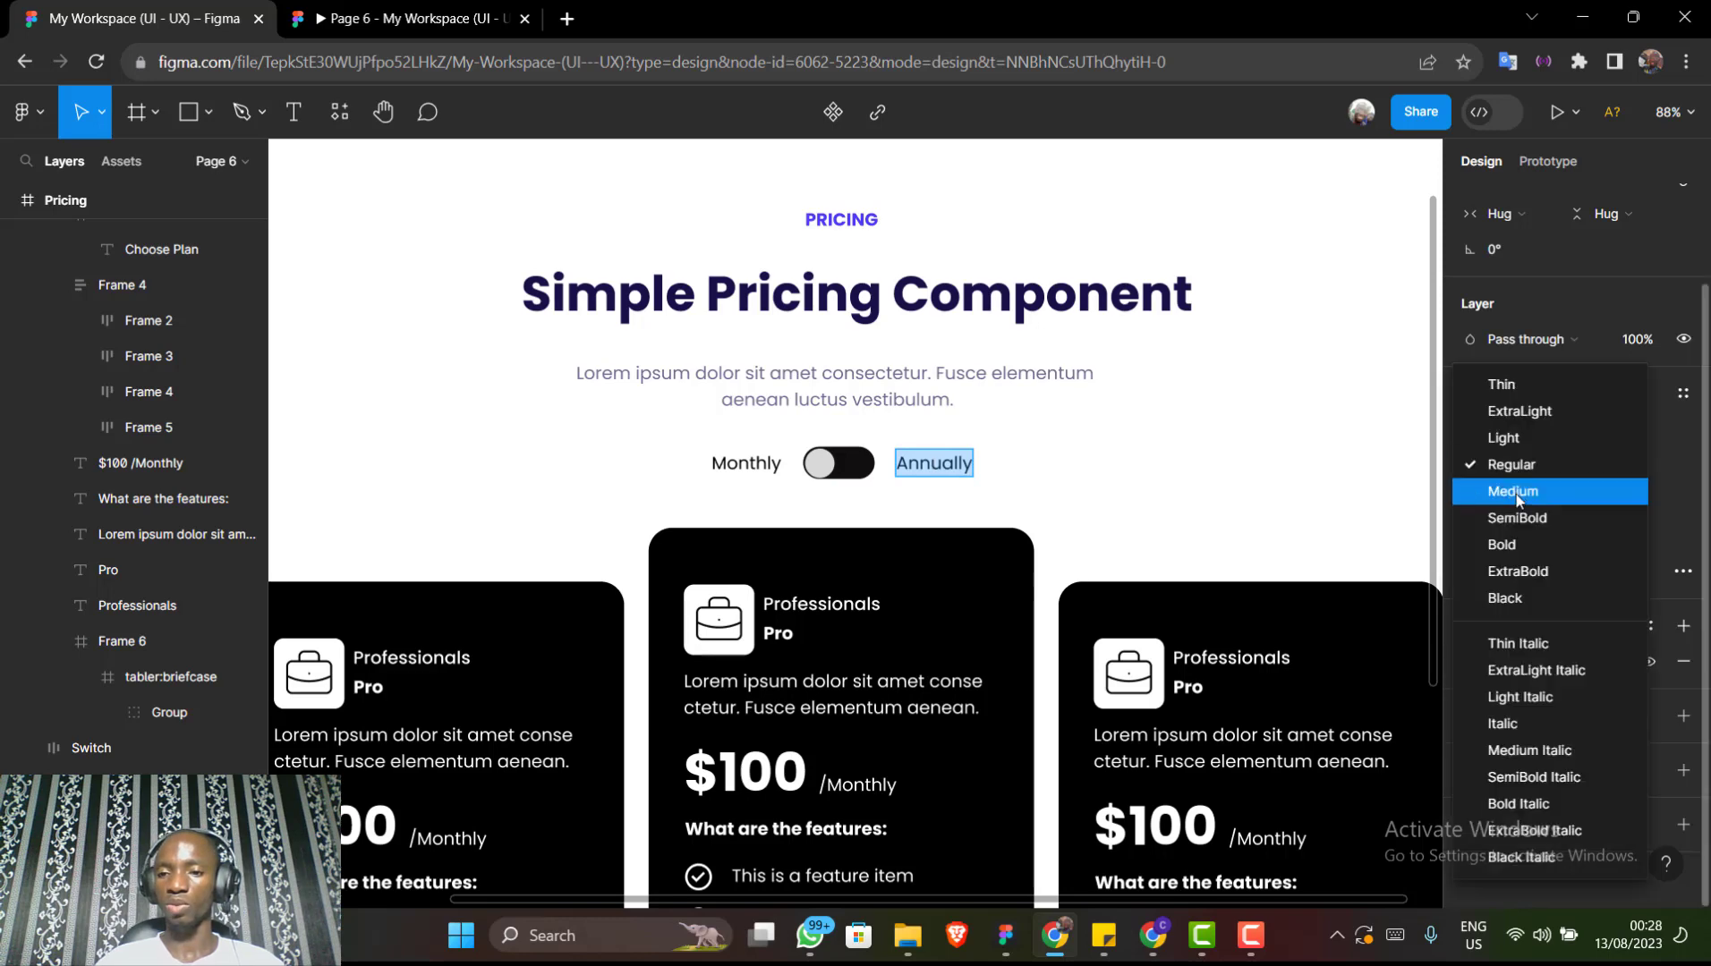
pyautogui.press('Escape')
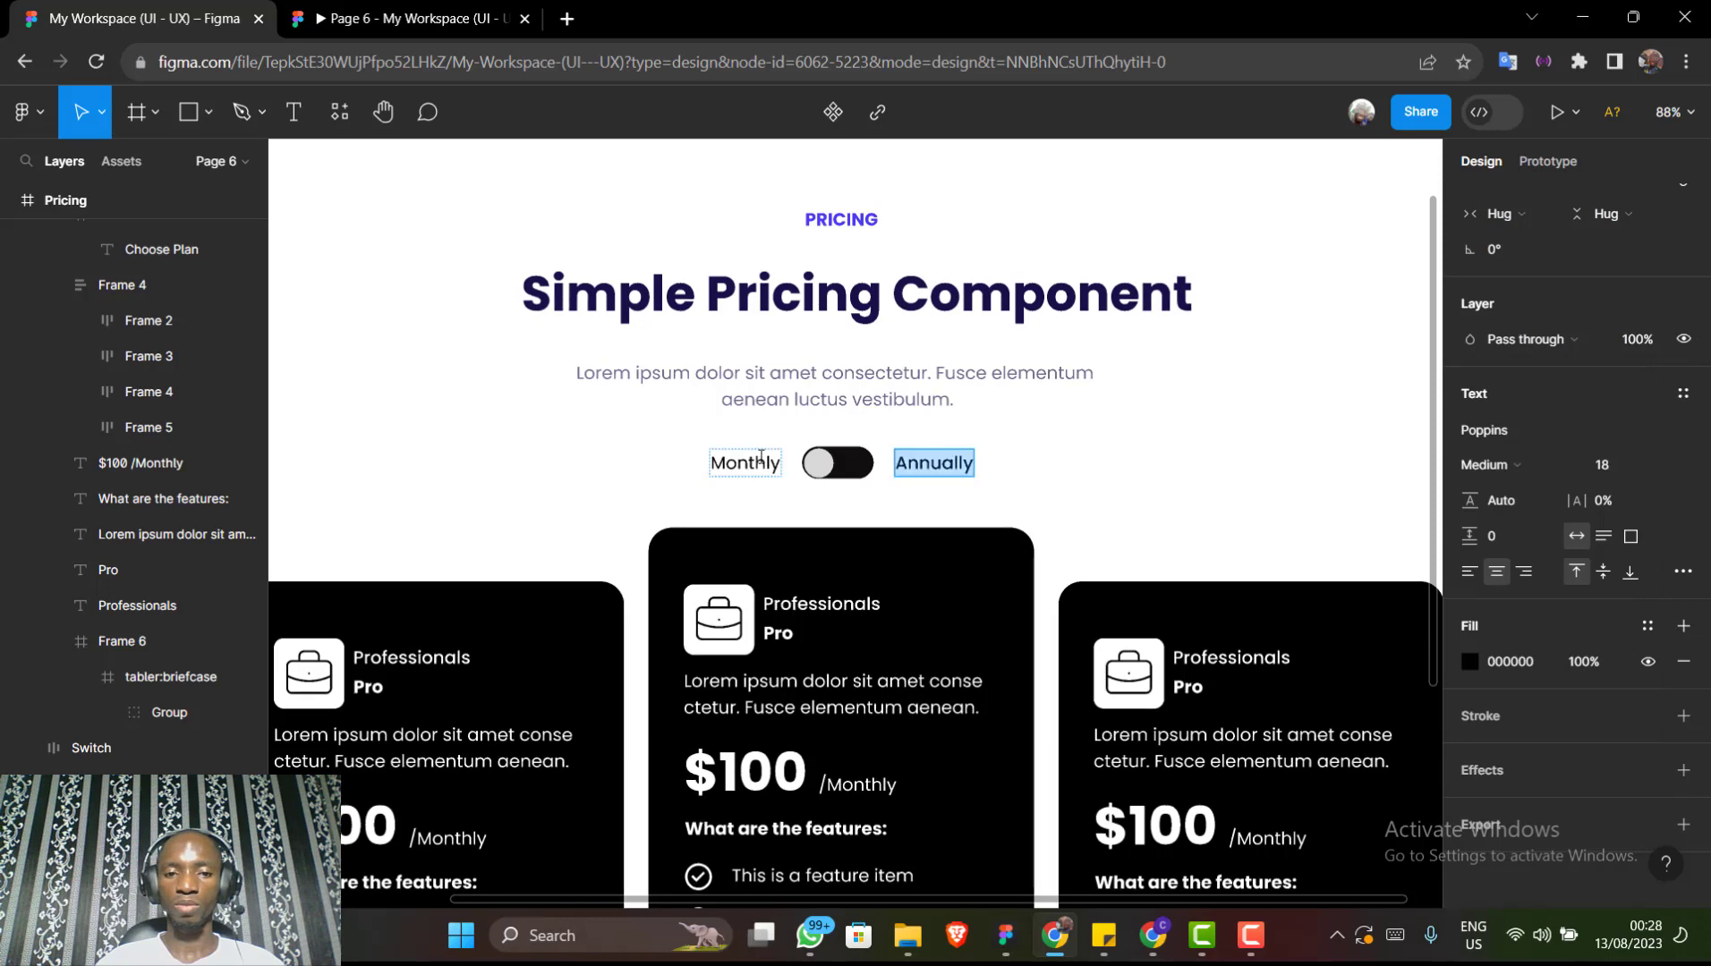
pyautogui.click(757, 461)
pyautogui.doubleClick(759, 458)
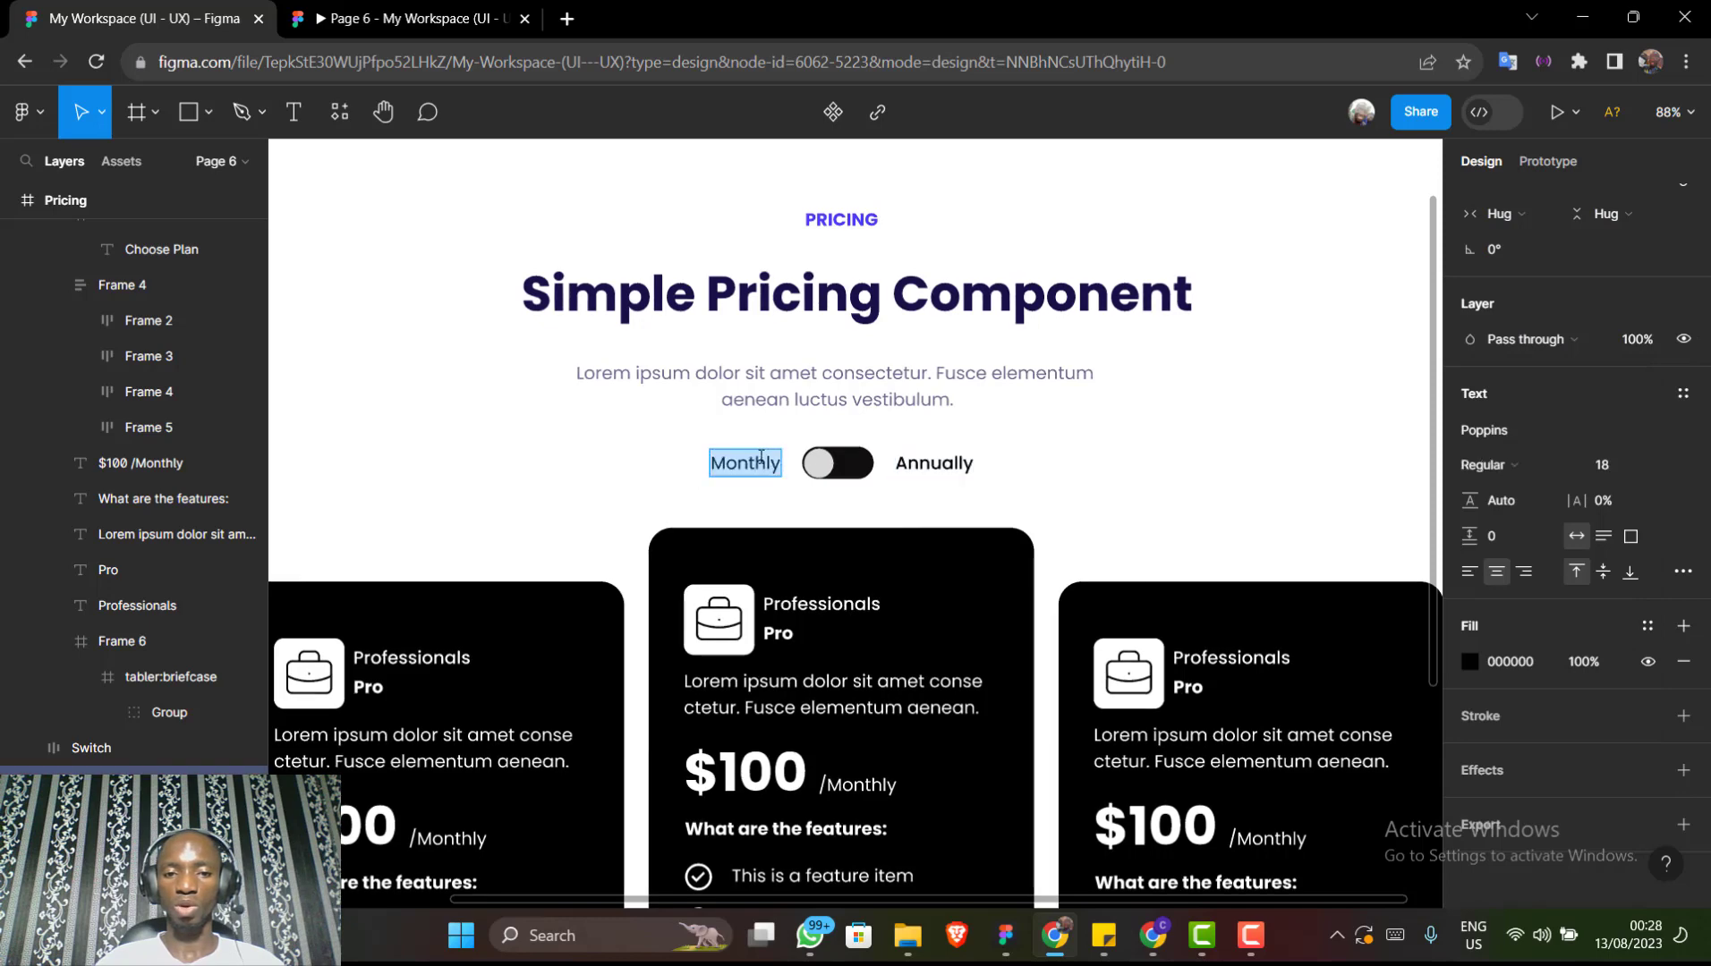
pyautogui.click(1502, 465)
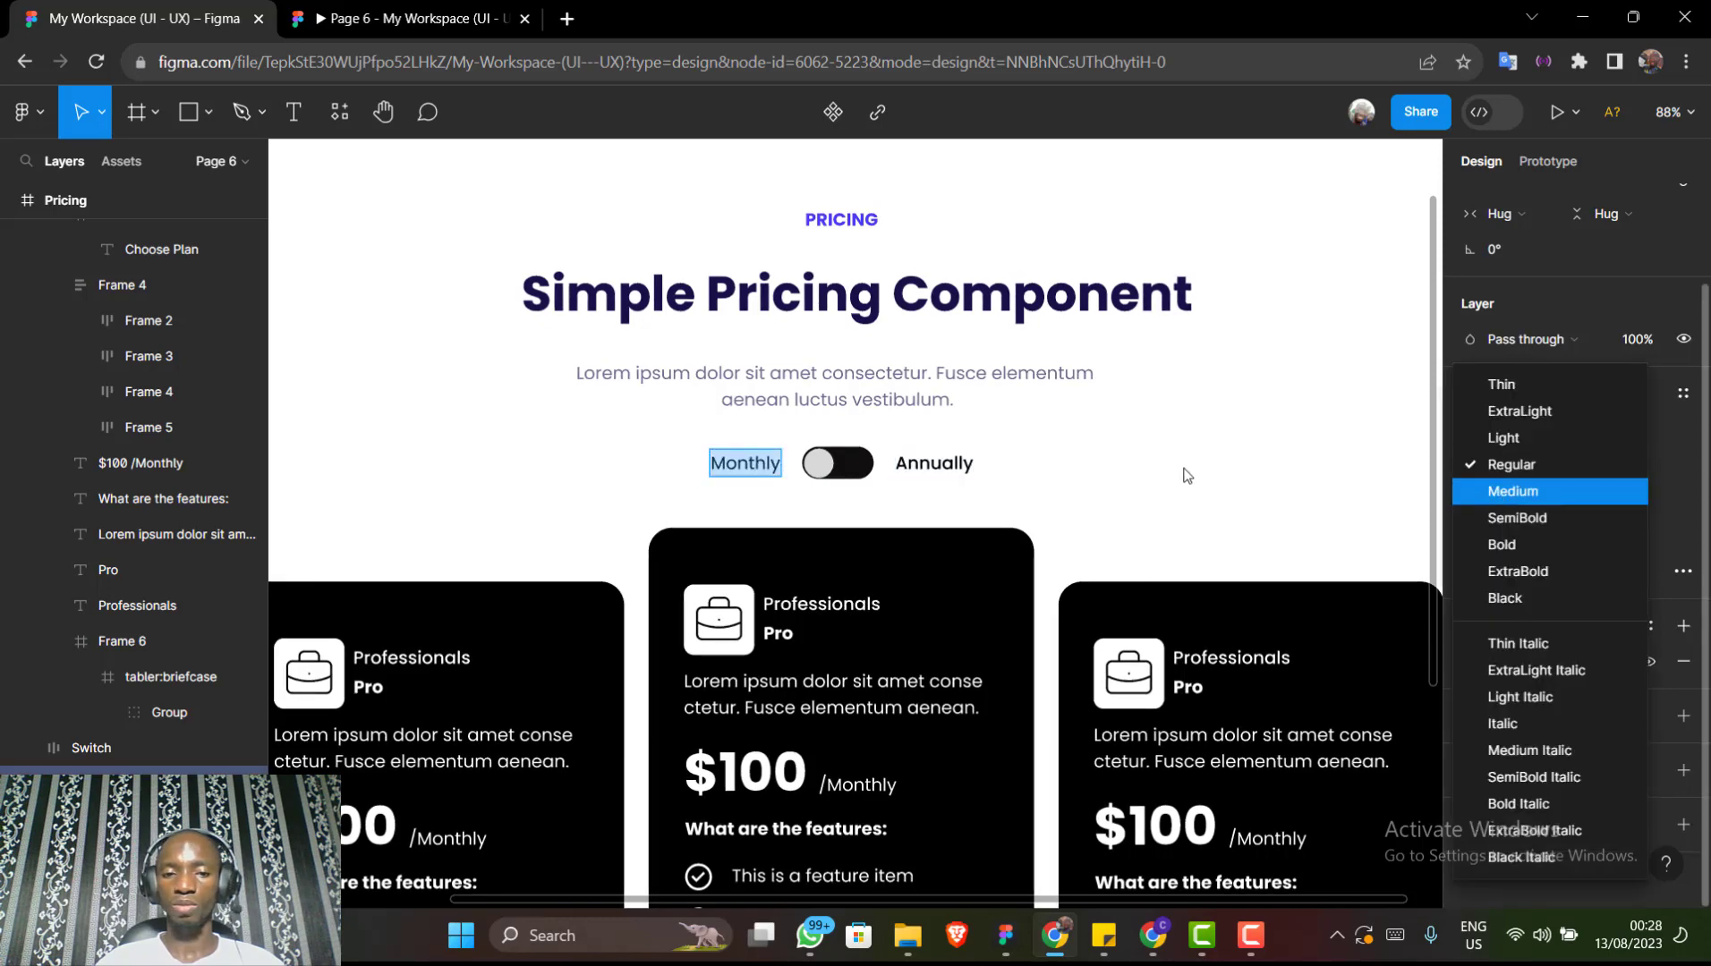
pyautogui.press('Return')
pyautogui.press('Escape')
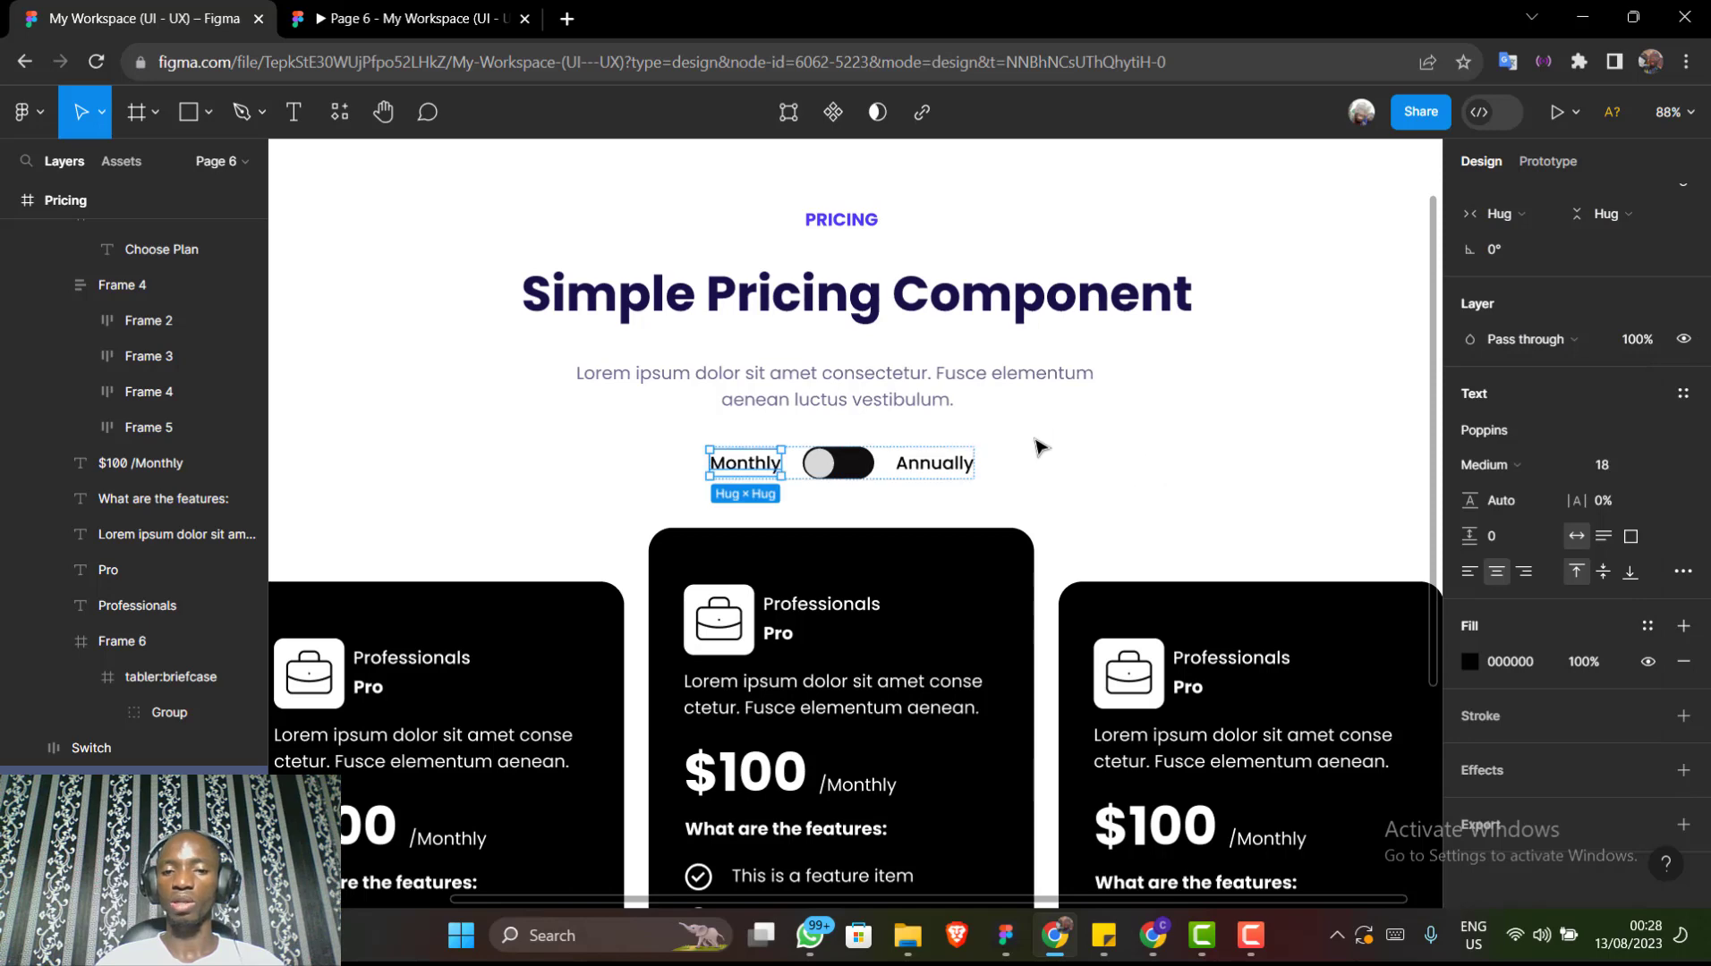
# Recolour the Monthly and Annually labels together with the dark navy 170F49 sampled from the Colors palette
pyautogui.keyDown('shift'); pyautogui.click(953, 471); pyautogui.keyUp('shift')
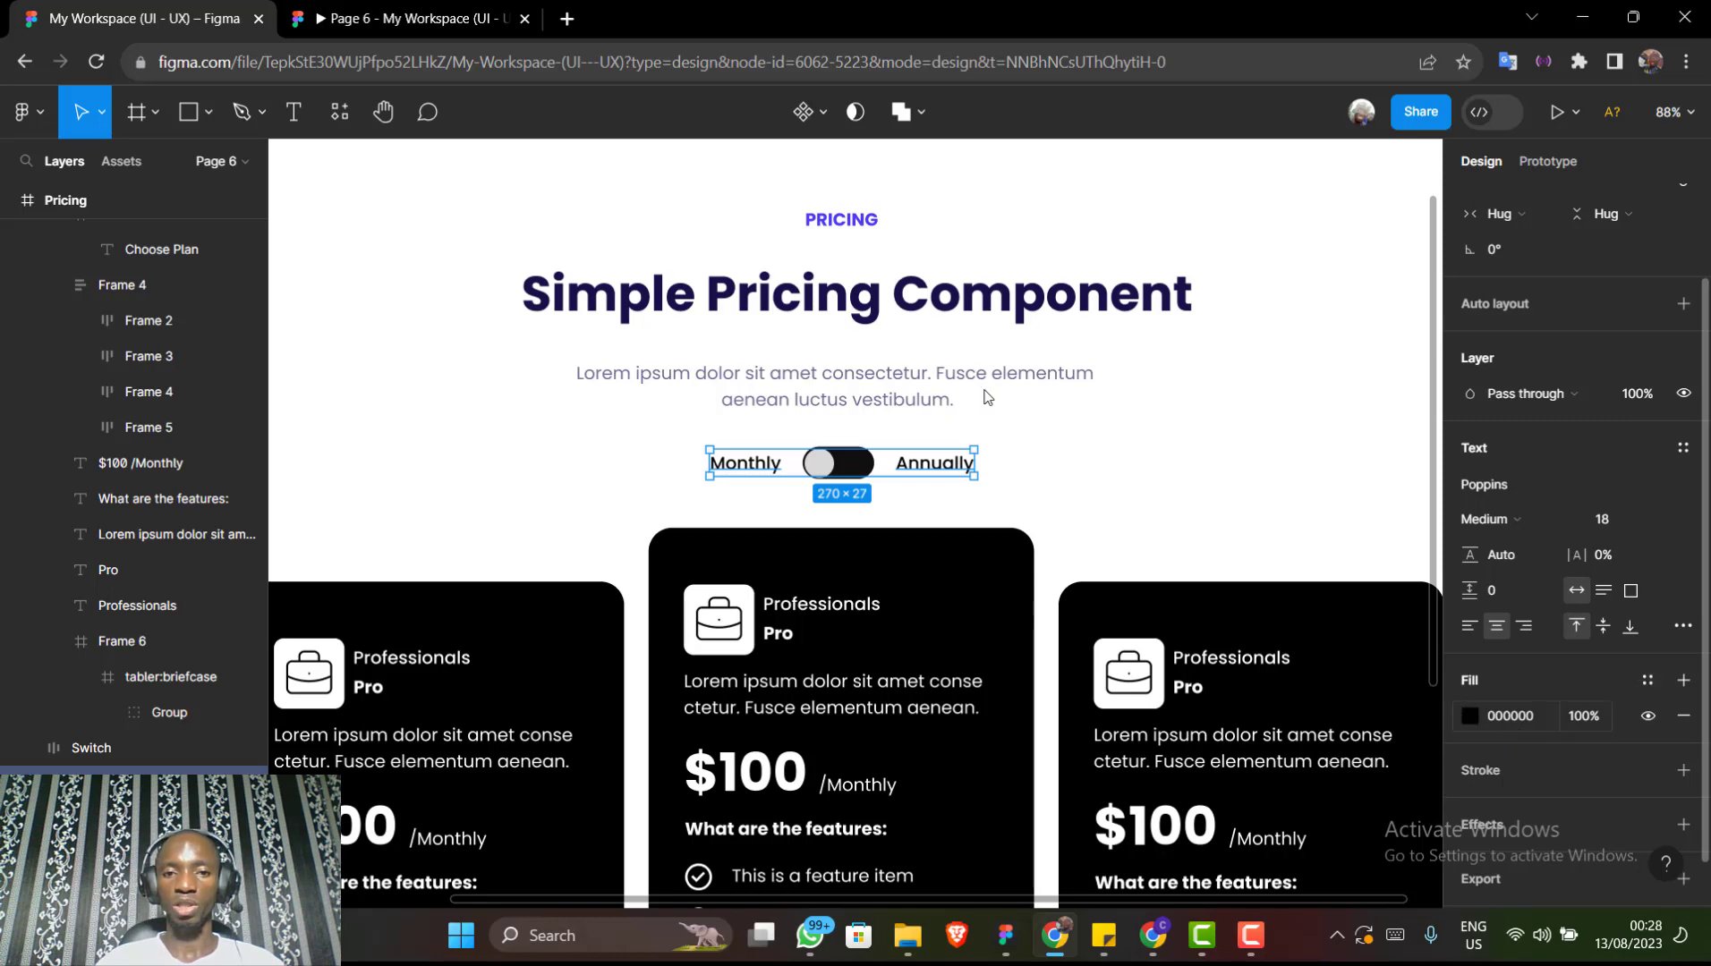
pyautogui.hscroll(-4, 988, 398)
pyautogui.hscroll(-1, 445, 434)
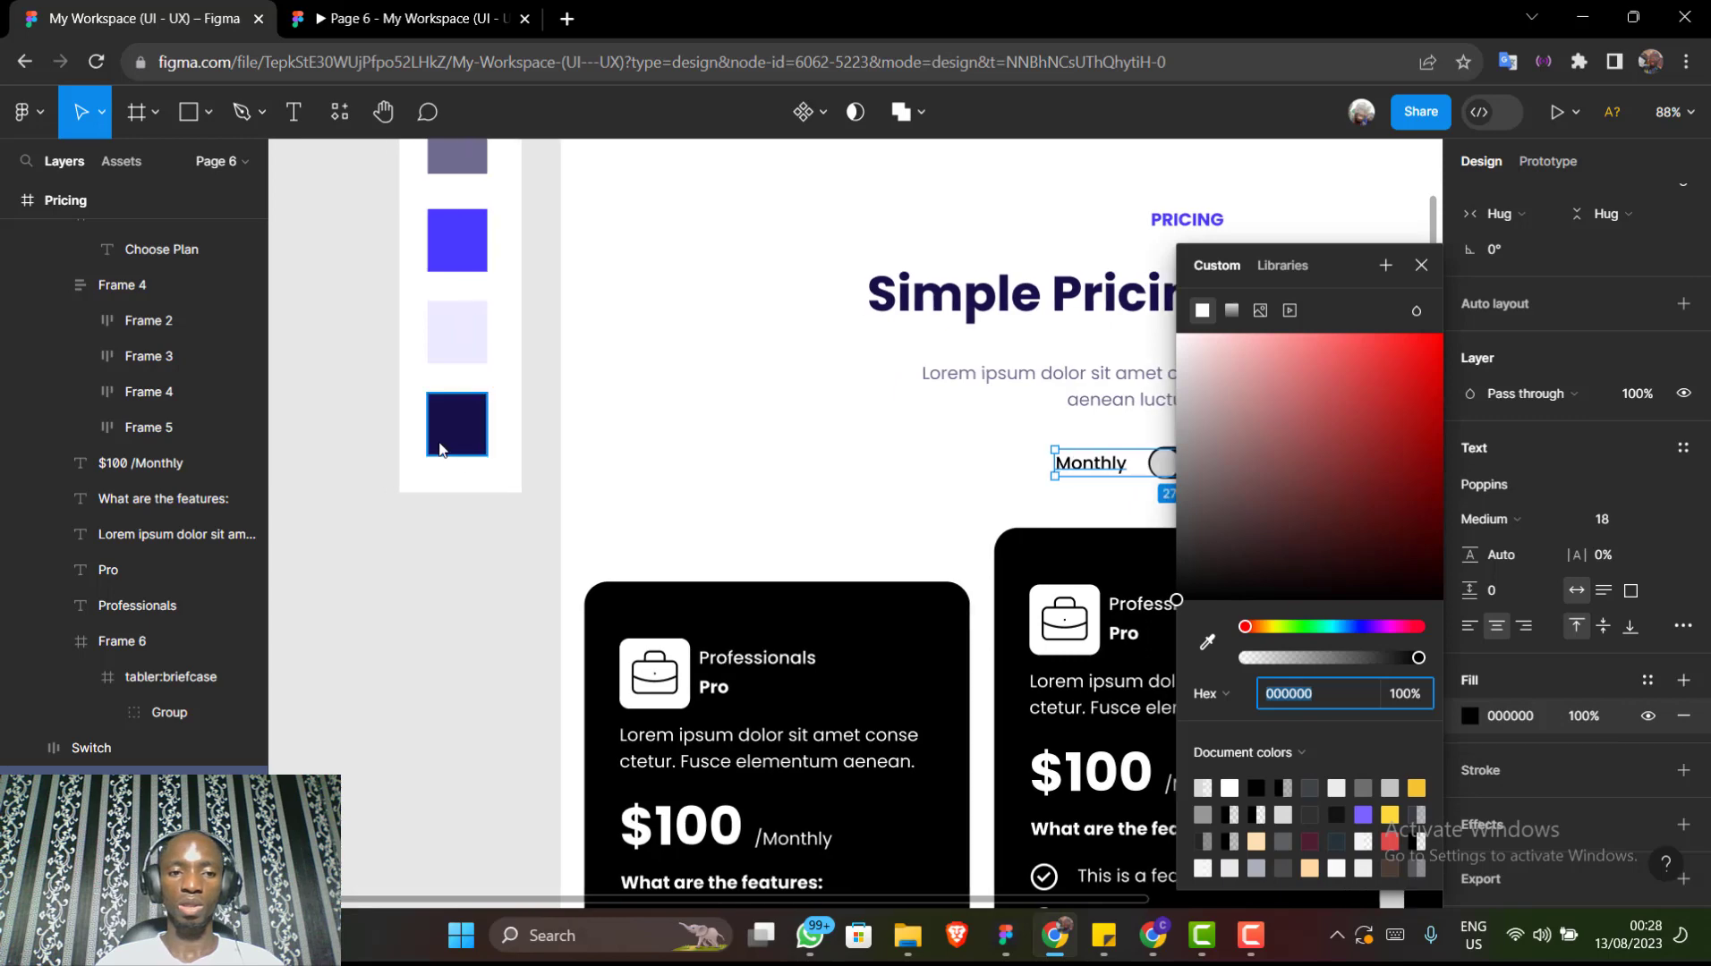
pyautogui.click(1207, 641)
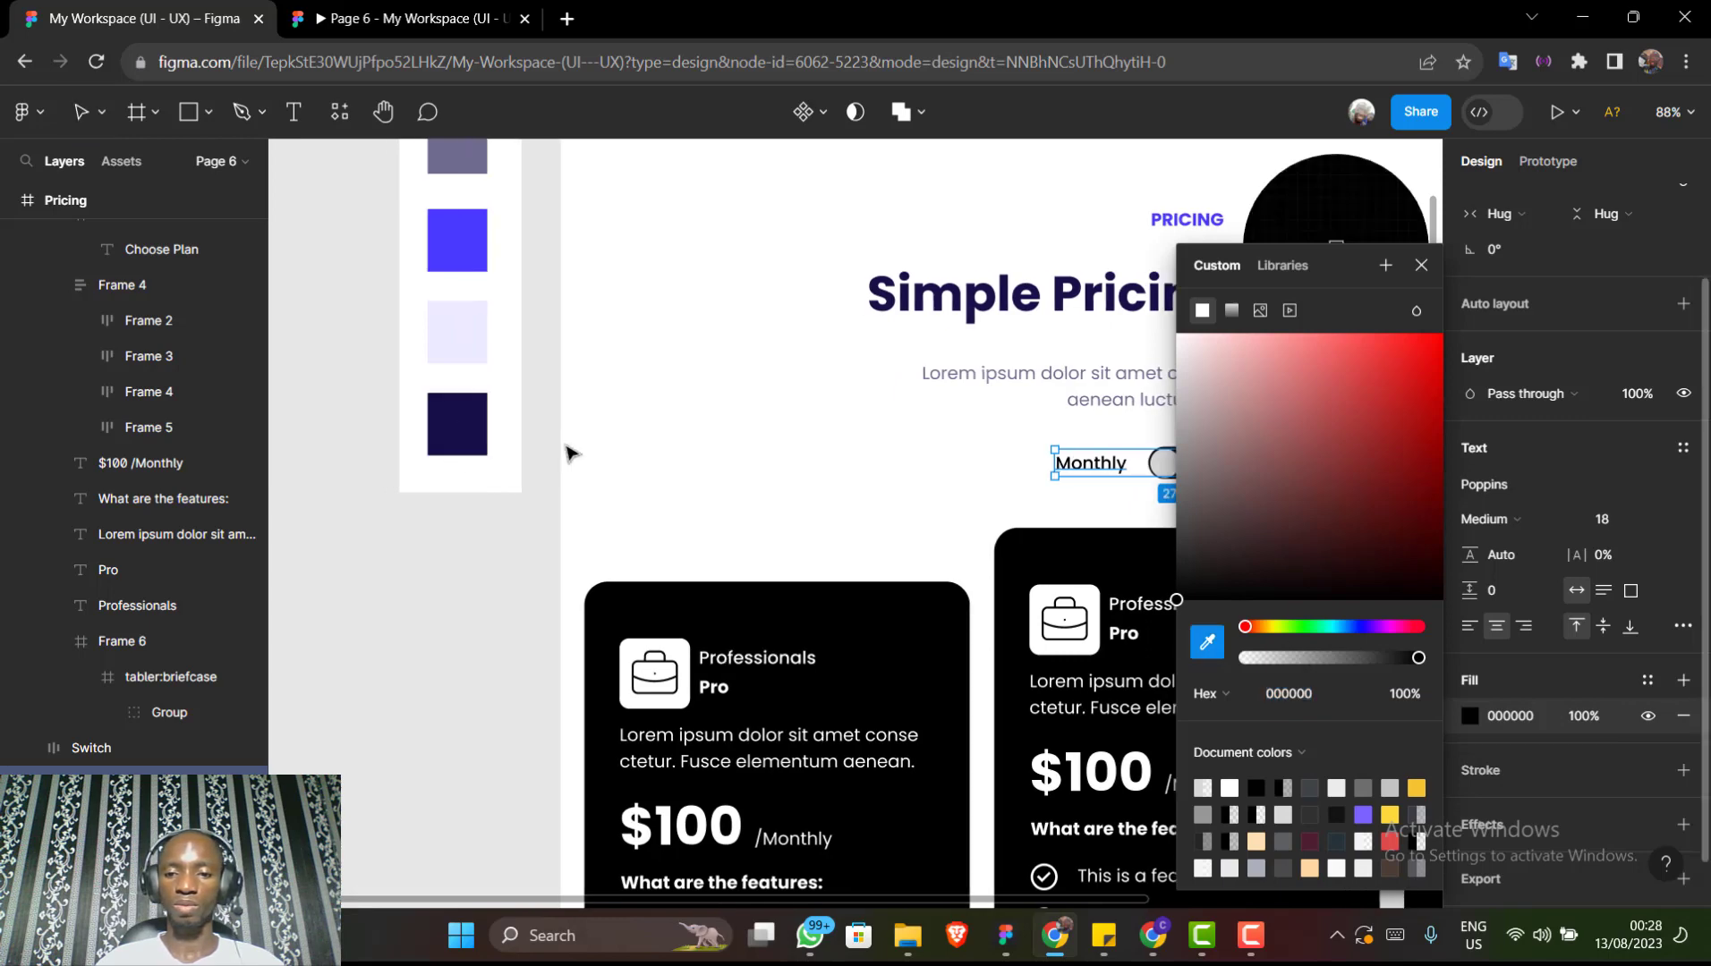
pyautogui.click(475, 416)
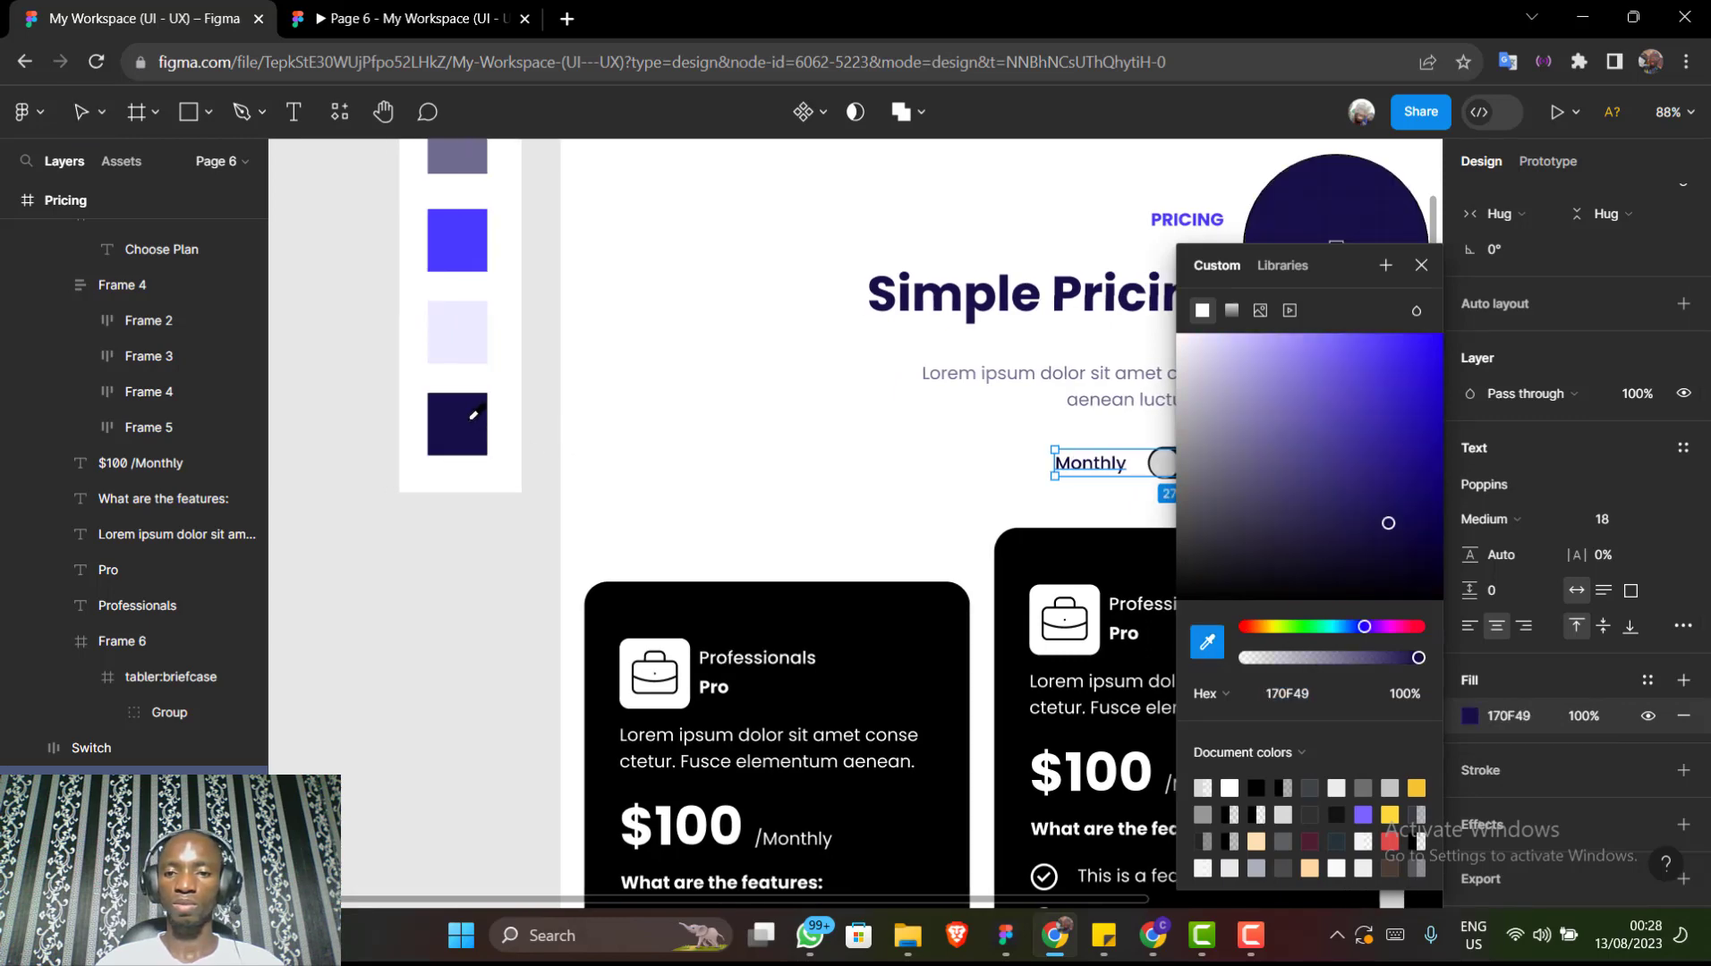
pyautogui.click(1423, 265)
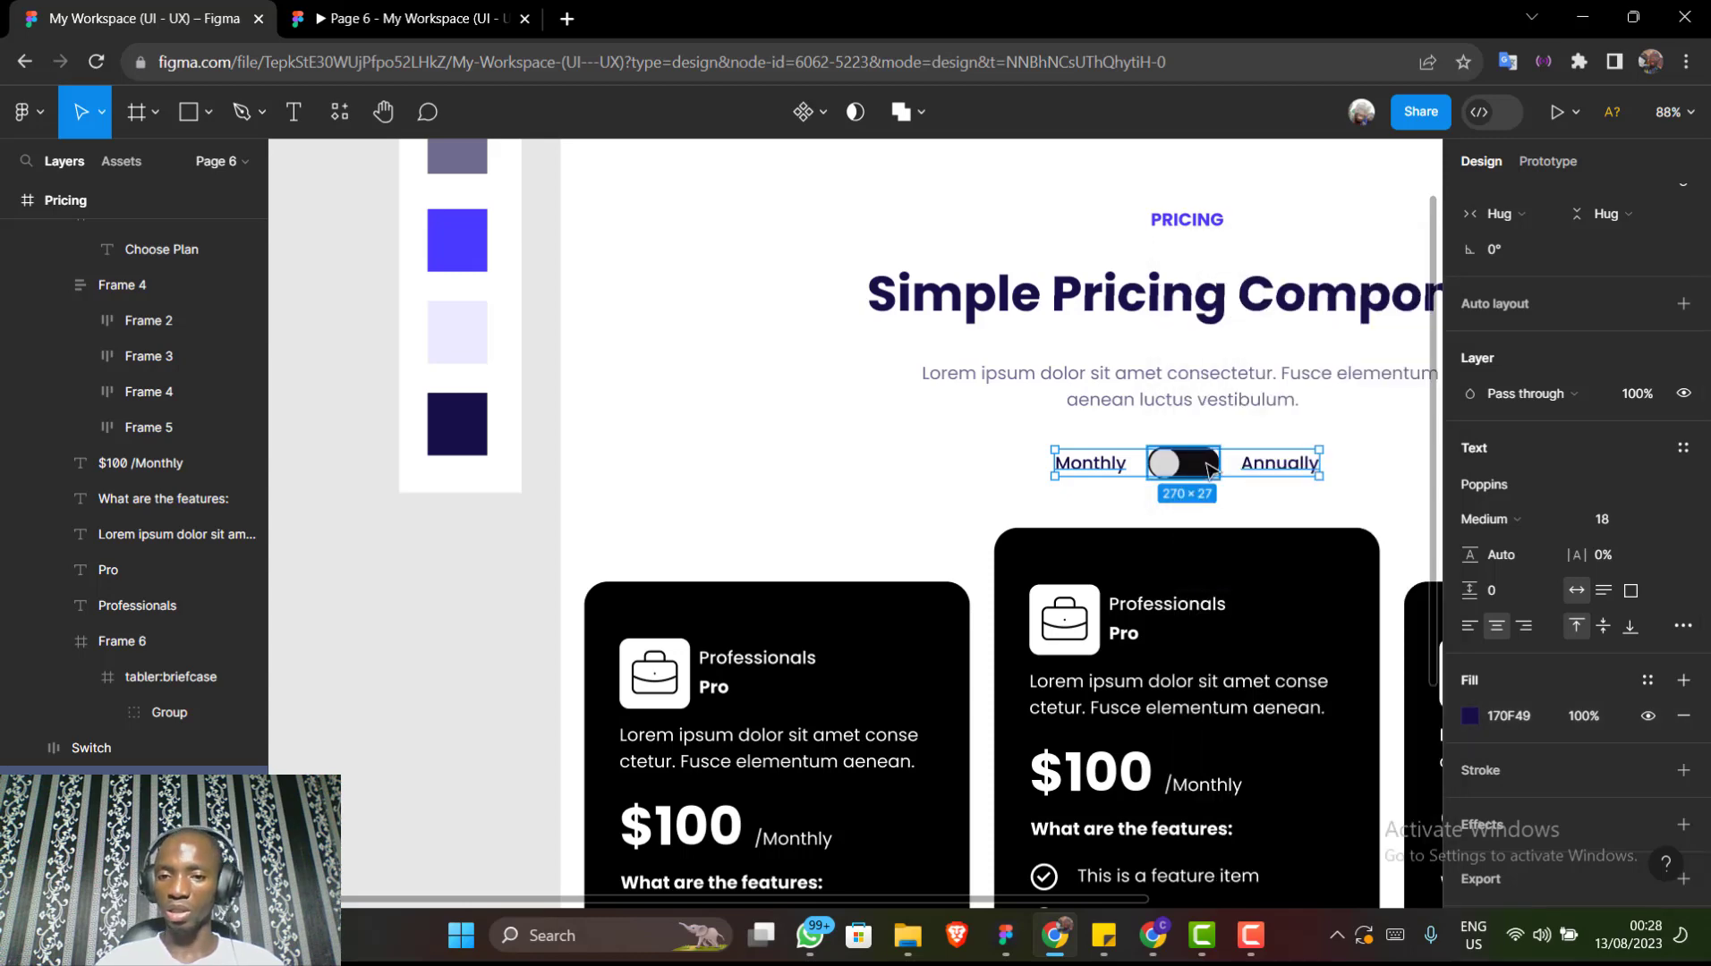
# Recolour the toggle's track with the bright blue 4A3AFF sampled from the Colors palette
pyautogui.click(1210, 469)
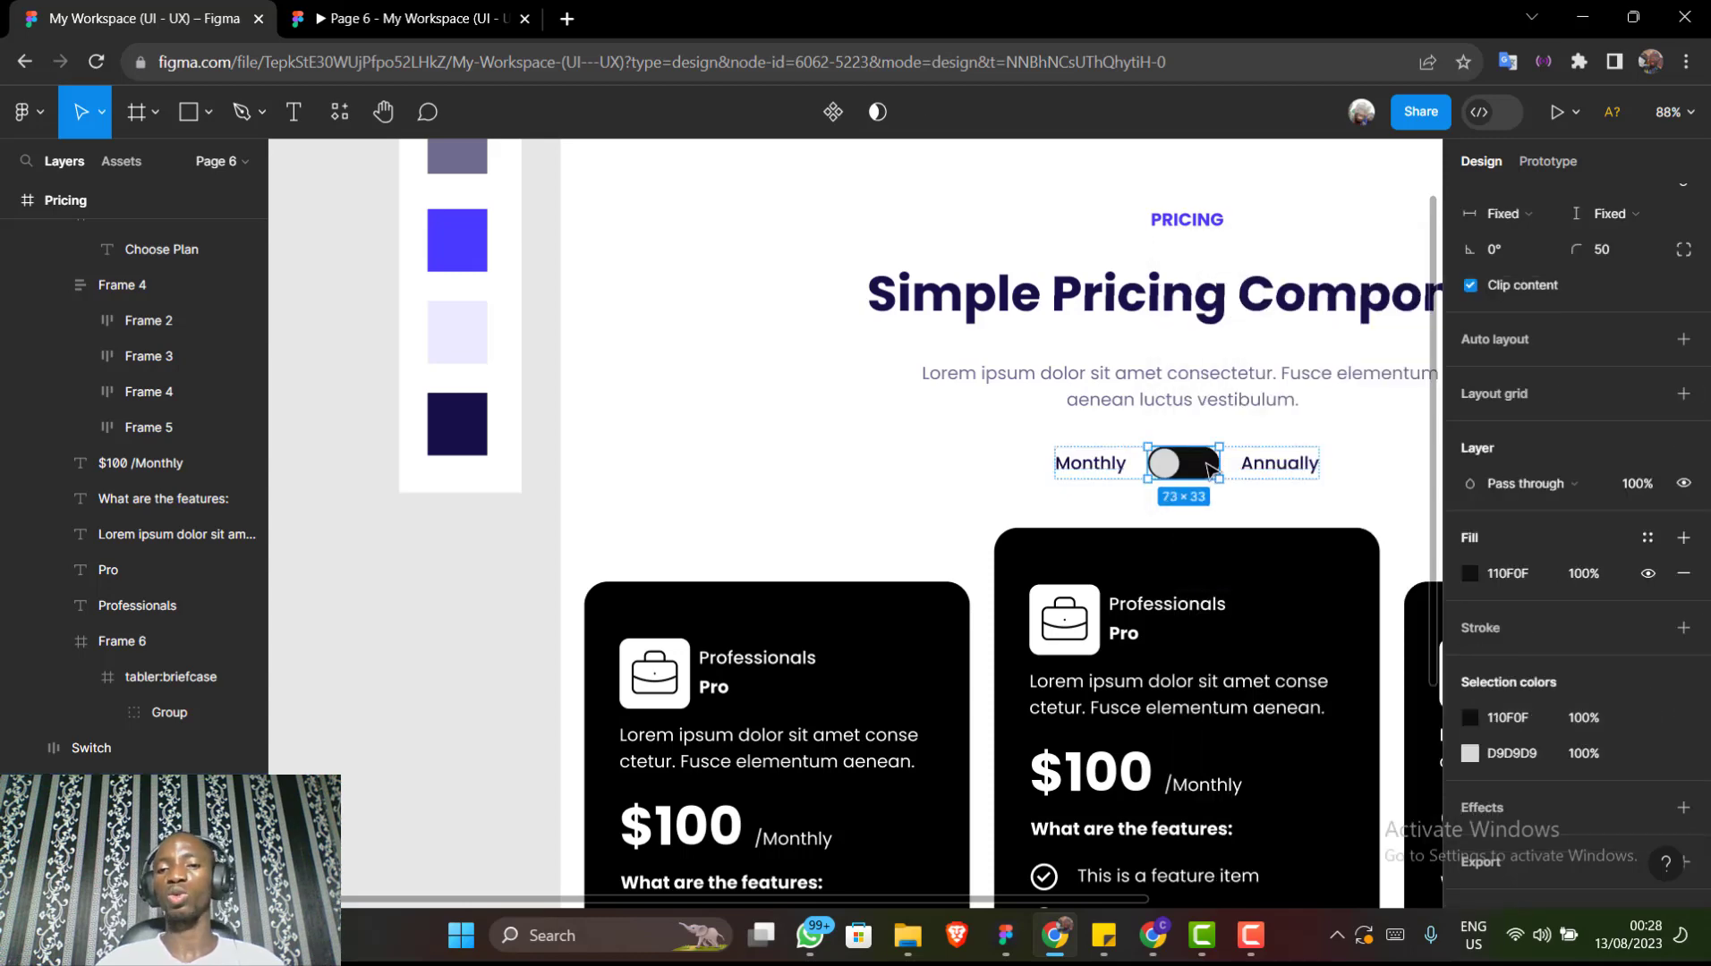
pyautogui.click(1469, 573)
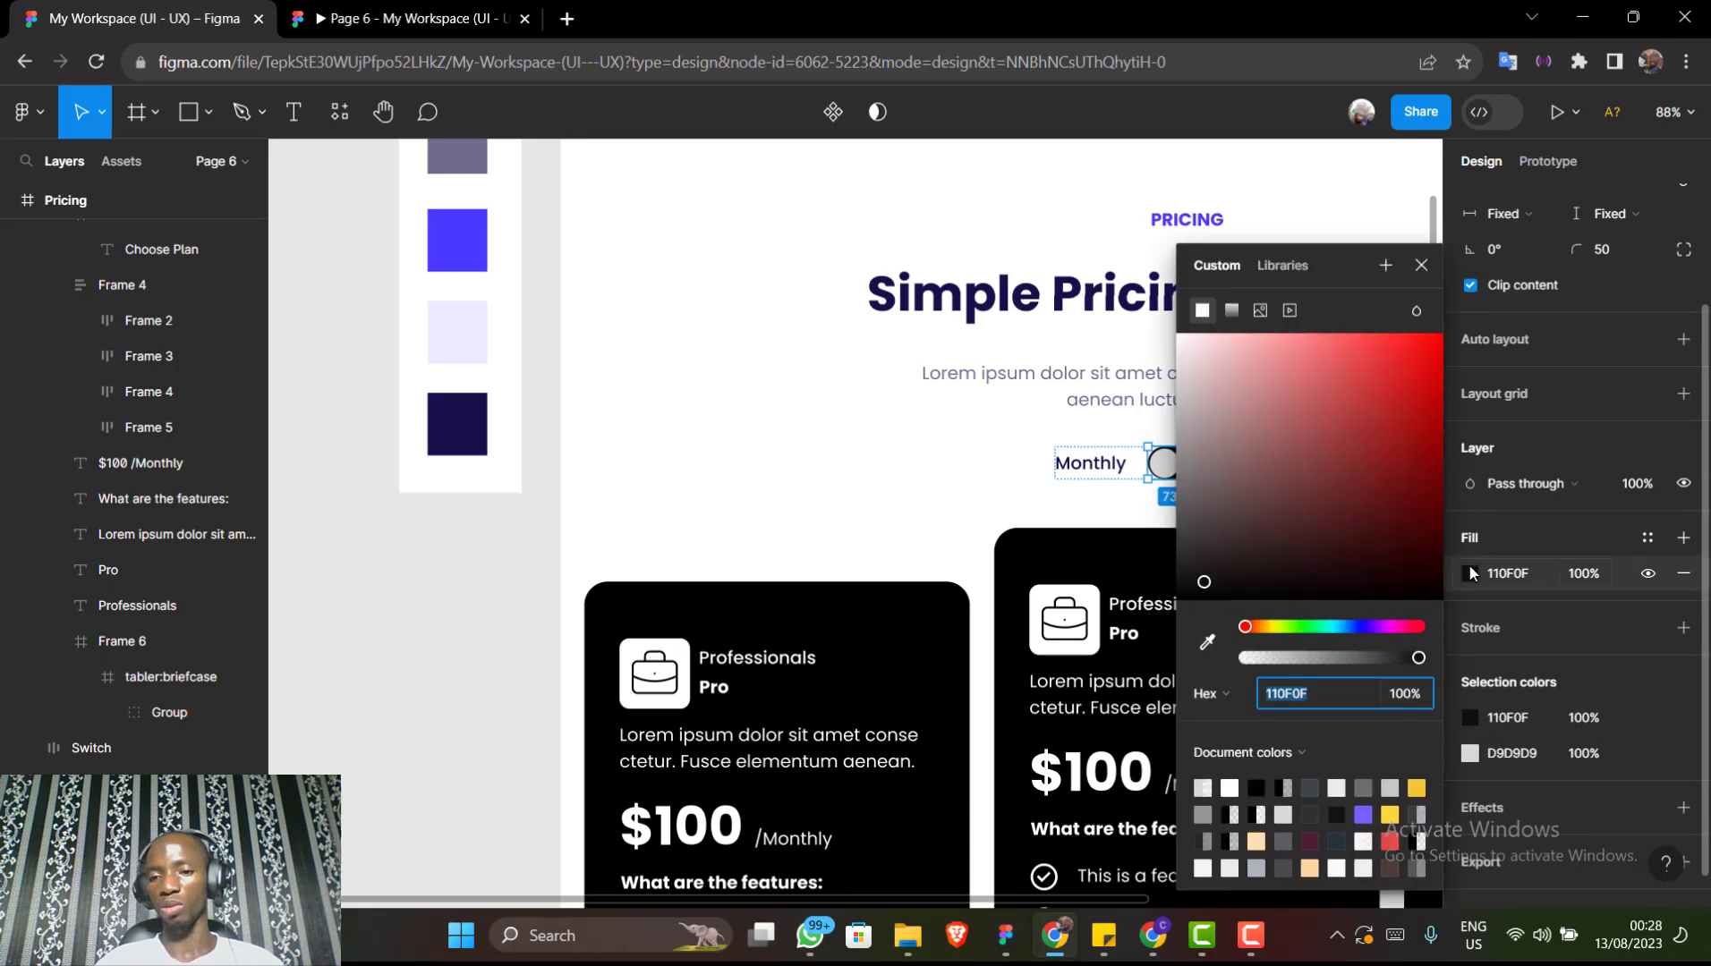
pyautogui.click(1204, 639)
pyautogui.click(473, 250)
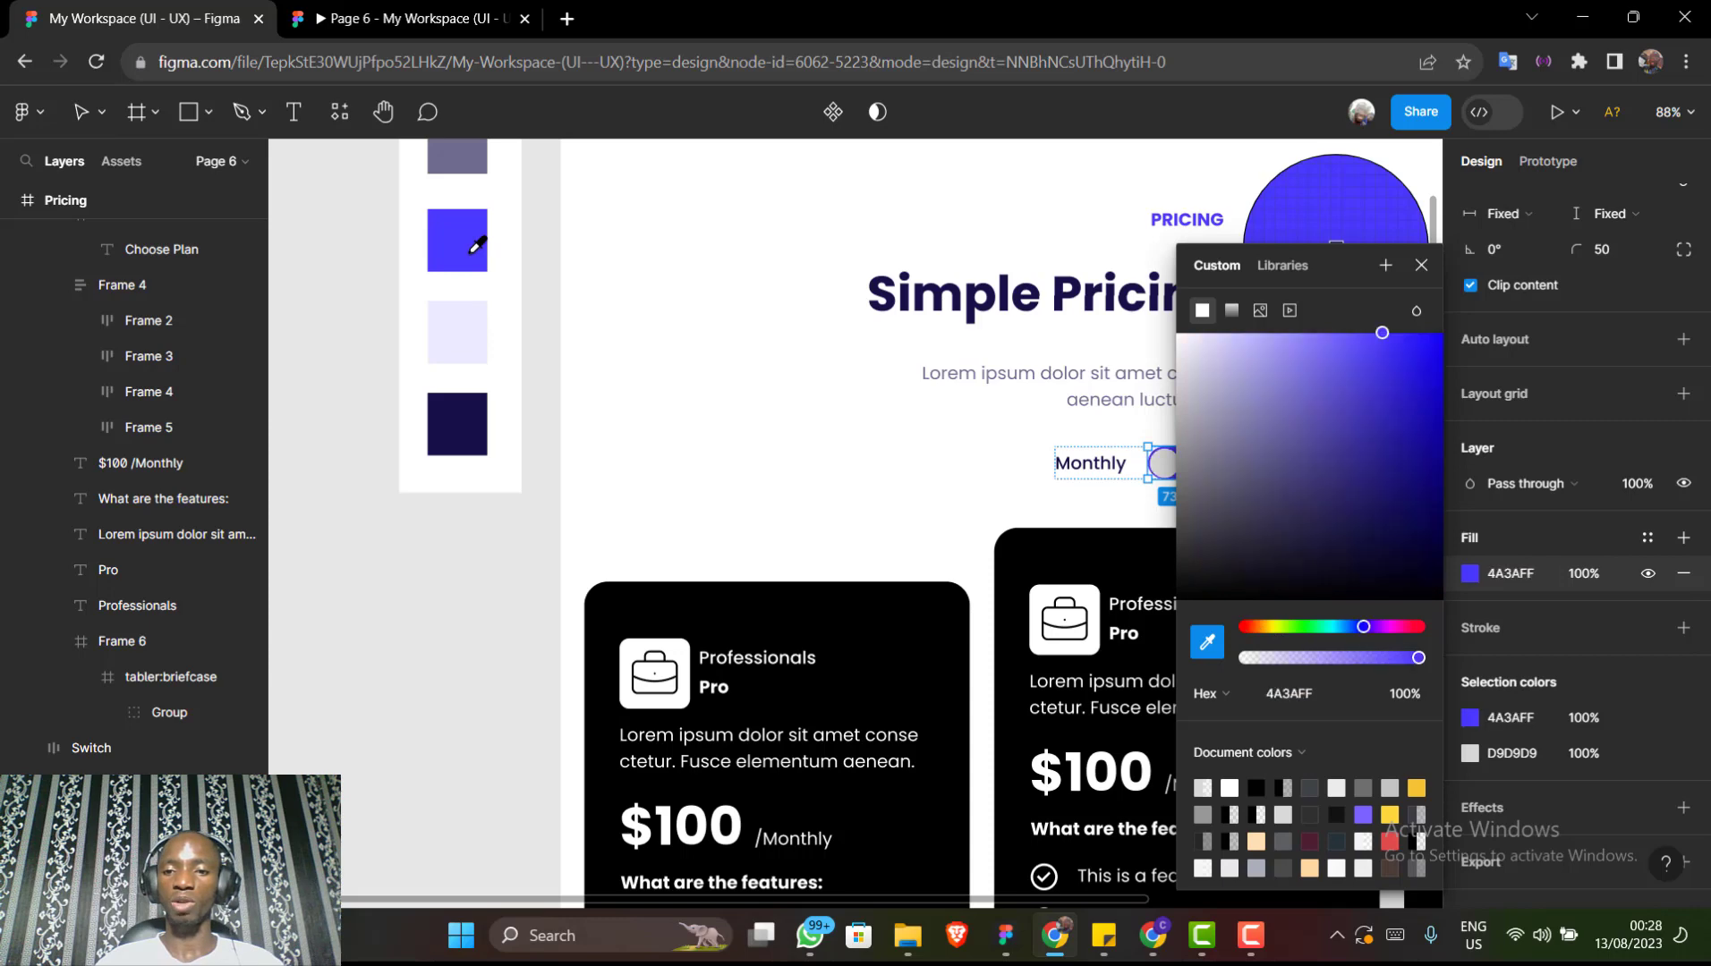
pyautogui.click(1420, 265)
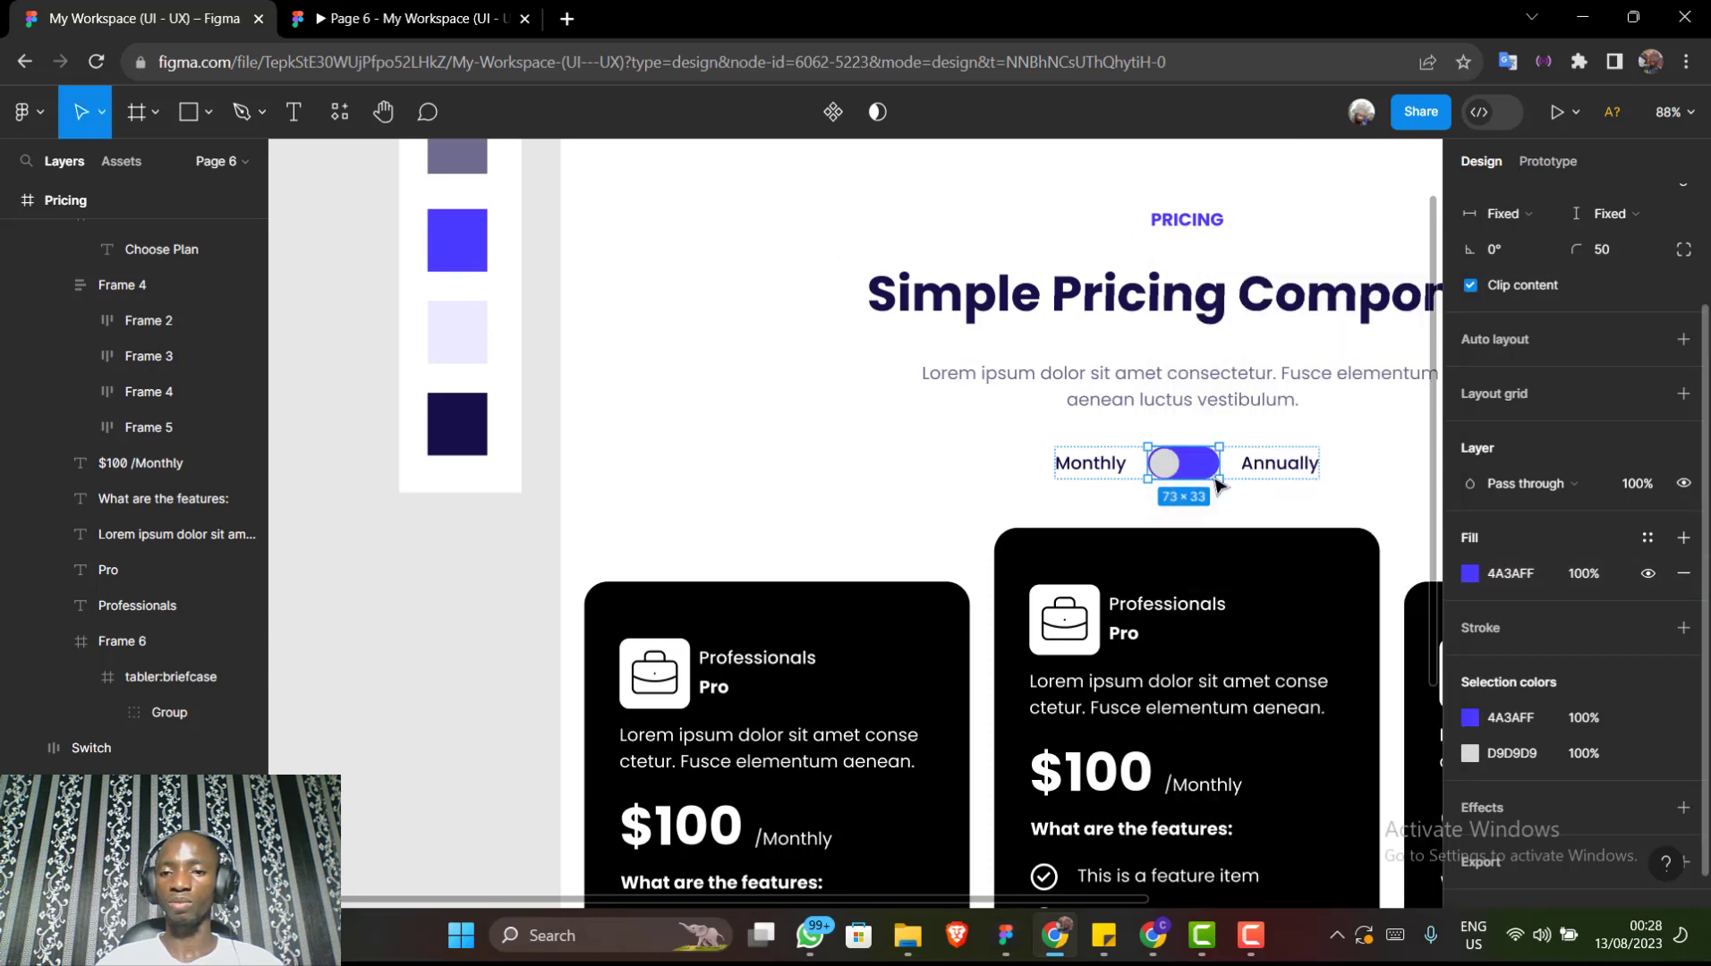
# Change the fill of the toggle's round knob to white FFFFFF and deselect it
pyautogui.doubleClick(1174, 475)
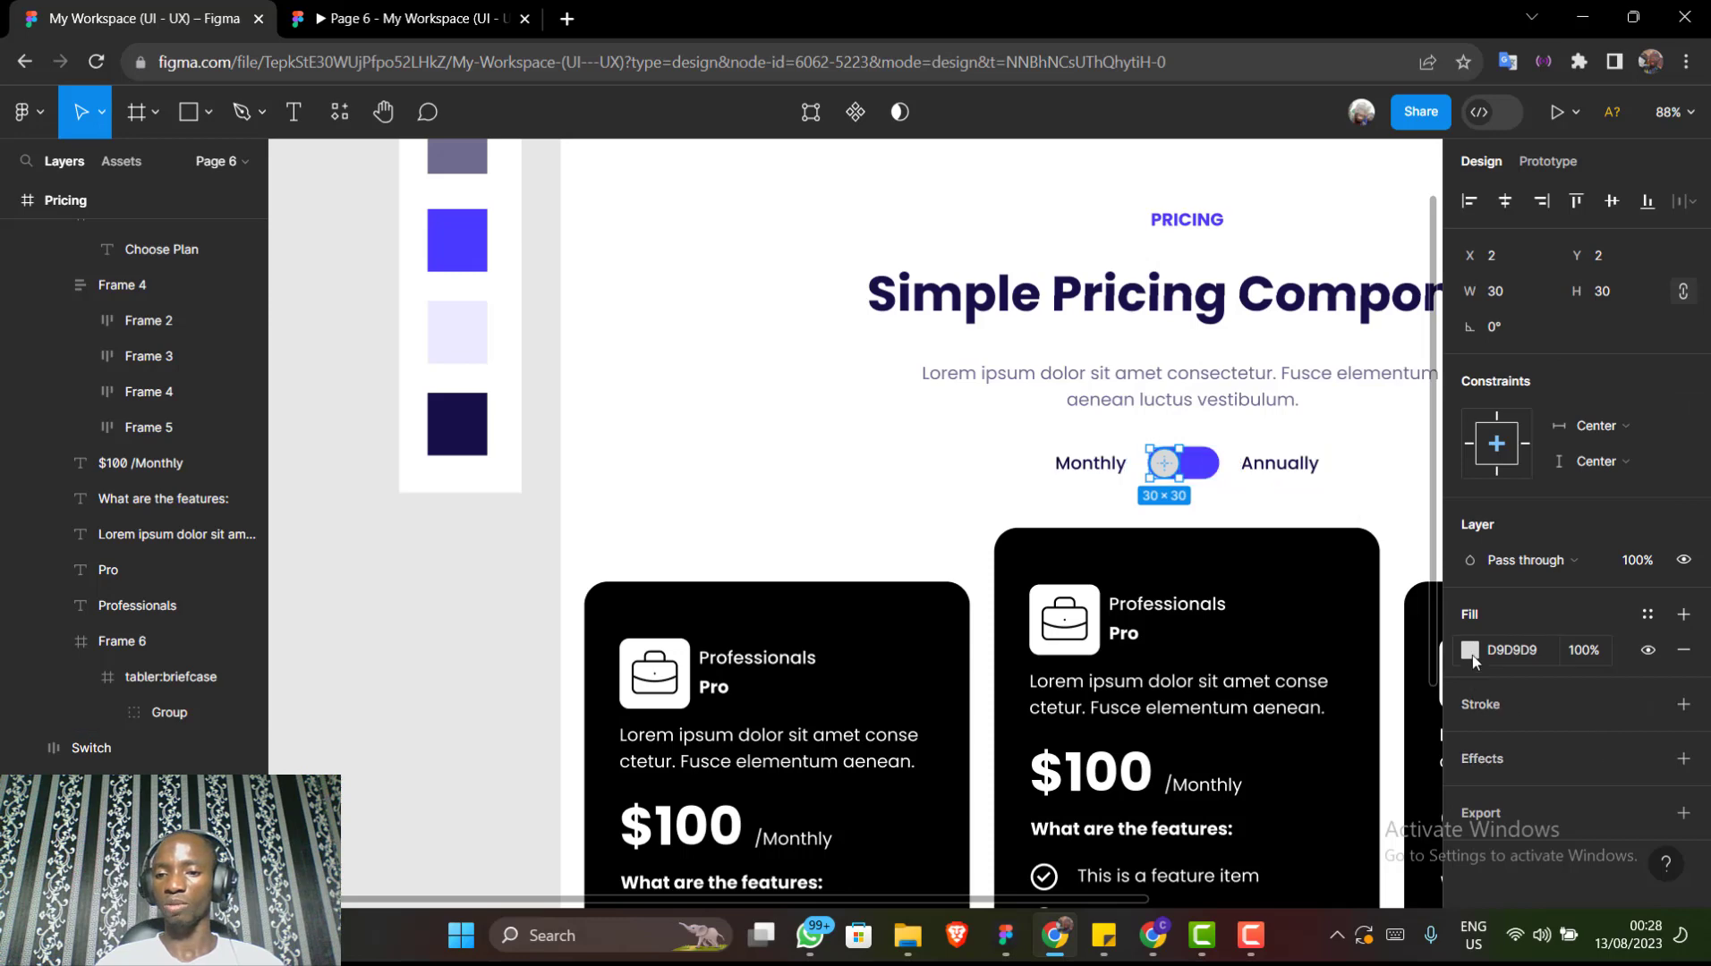
pyautogui.click(1470, 652)
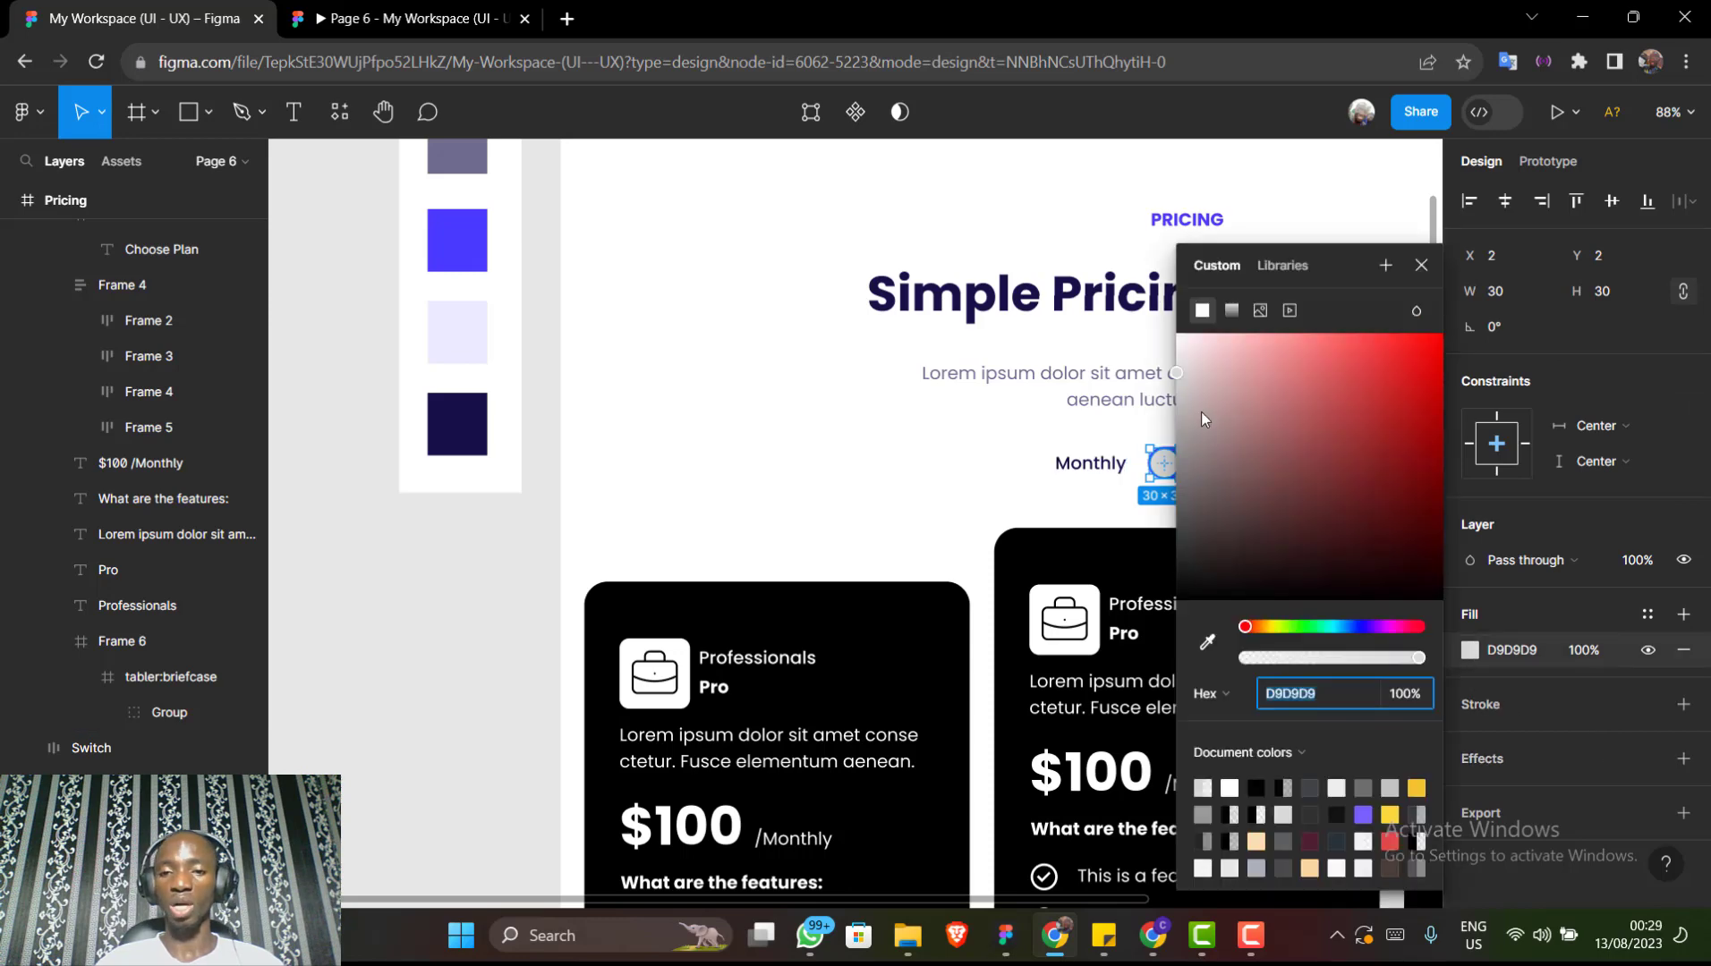
pyautogui.moveTo(1196, 351); pyautogui.dragTo(1121, 335)
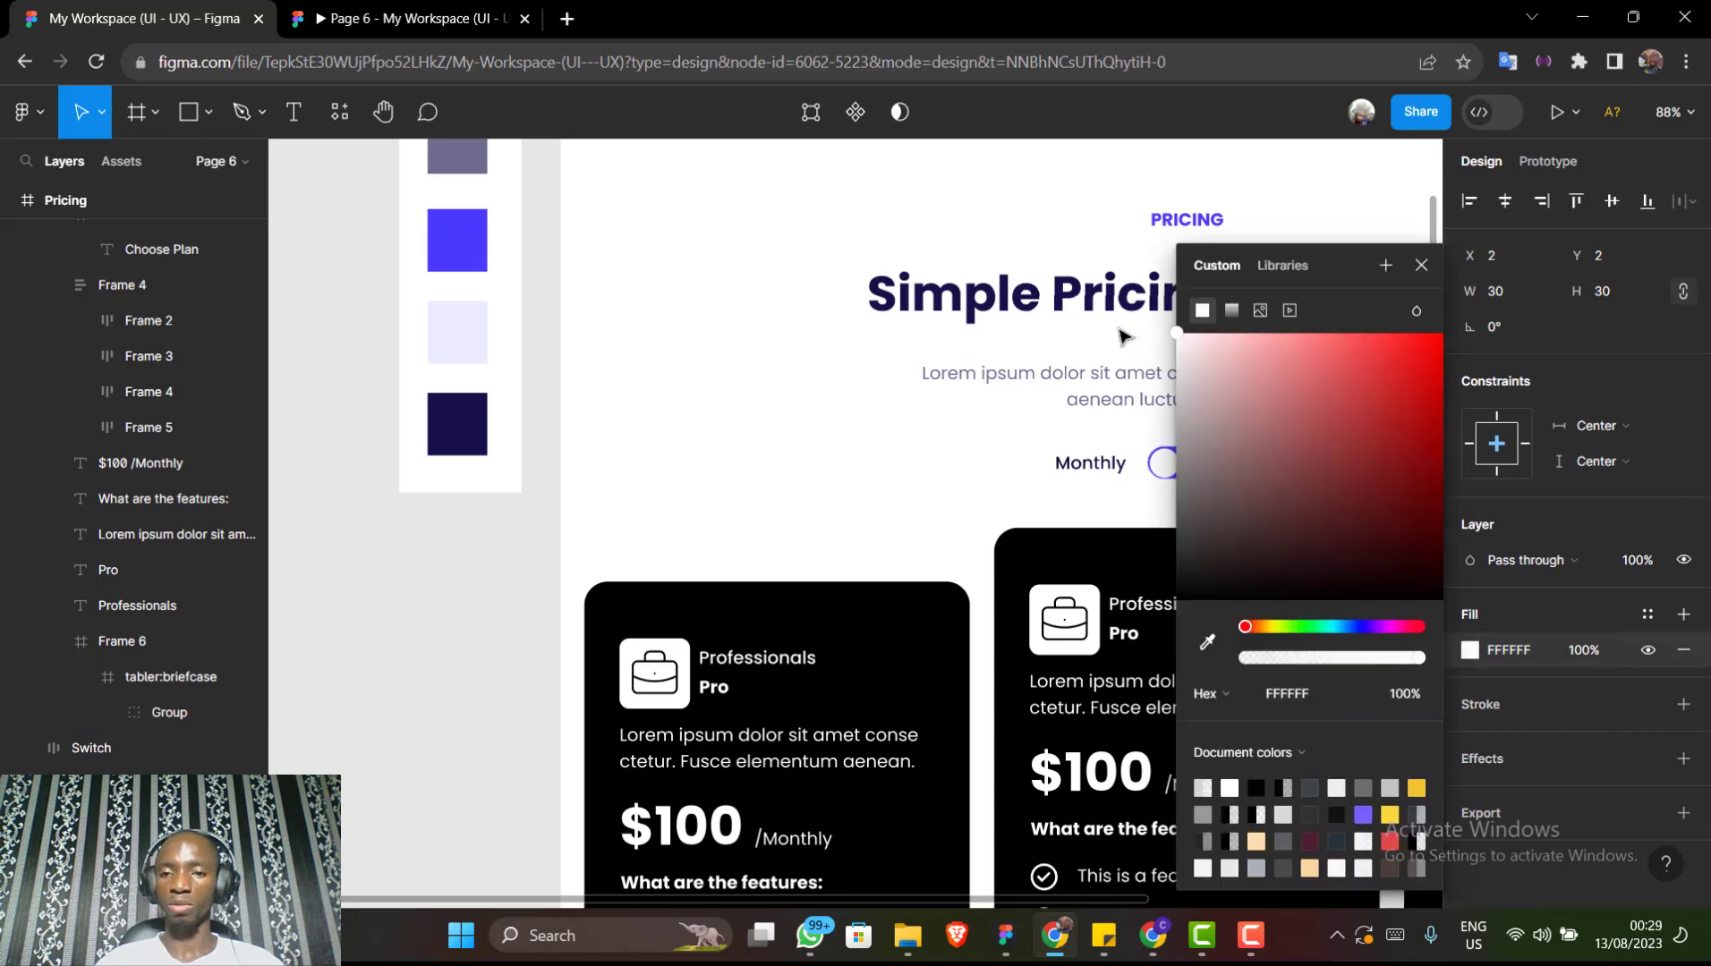
pyautogui.click(1420, 265)
pyautogui.hscroll(5, 1163, 432)
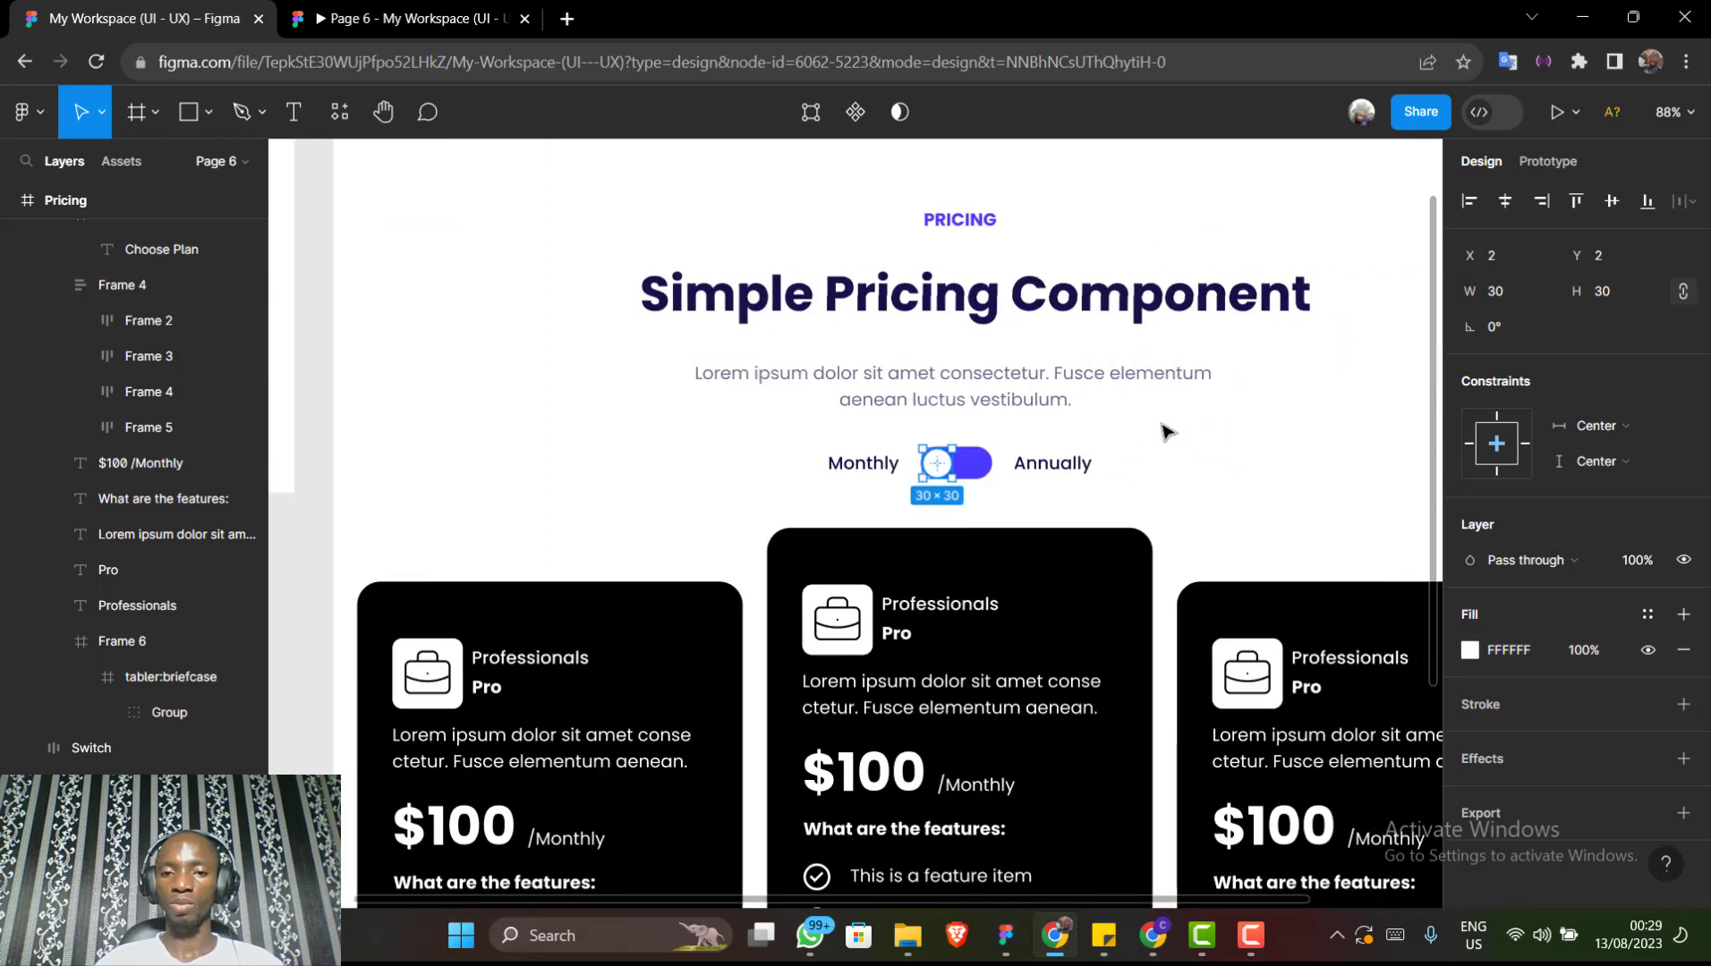
pyautogui.click(1163, 432)
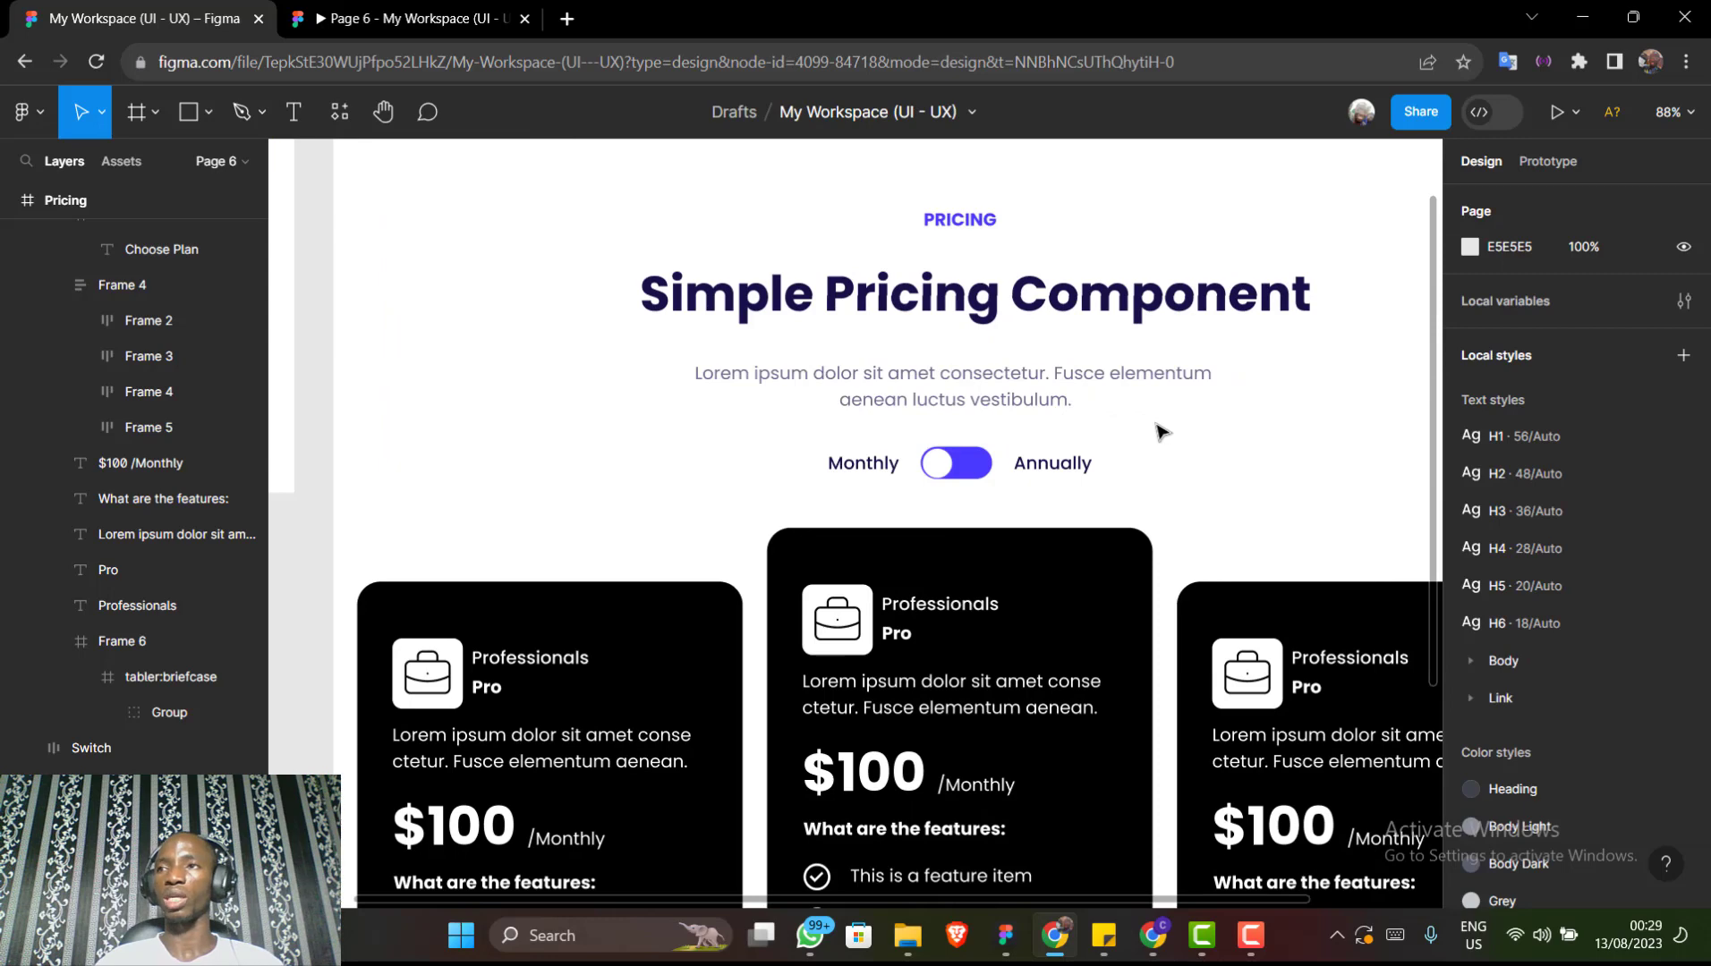
# Move the lorem ipsum paragraph up to about 11 px below the "Simple Pricing Component" heading
pyautogui.hscroll(2, 1163, 432)
pyautogui.scroll(1, 1163, 432)
pyautogui.scroll(2, 1162, 432)
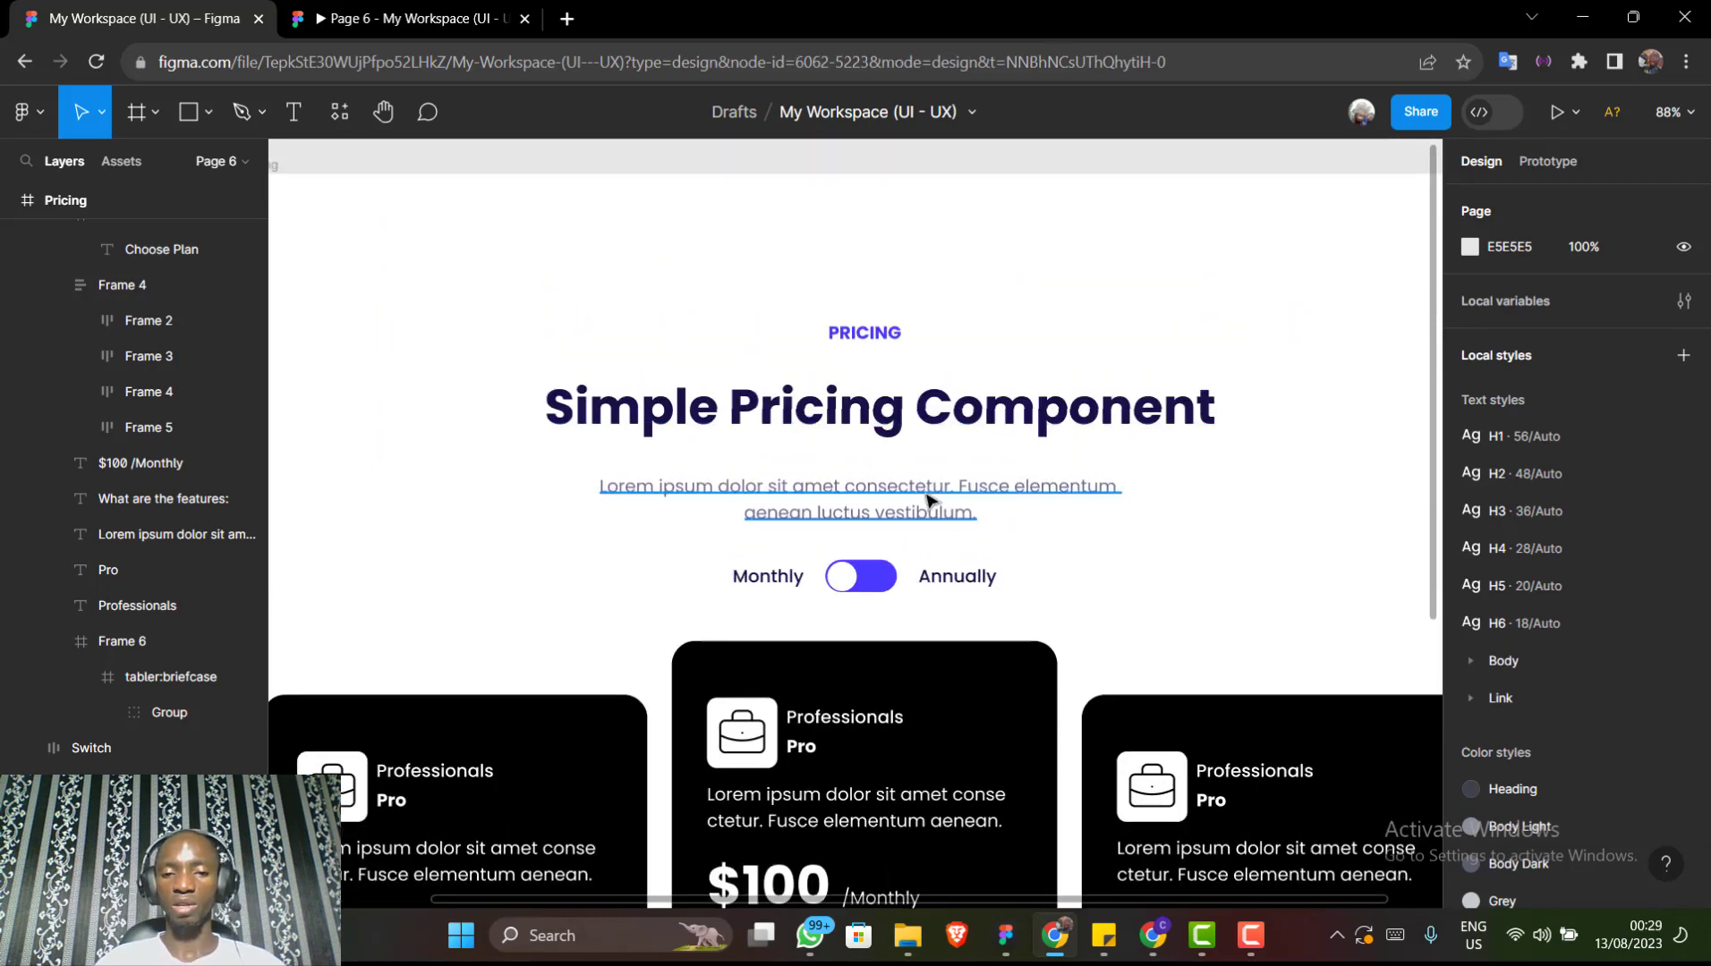
pyautogui.moveTo(929, 500); pyautogui.dragTo(929, 484)
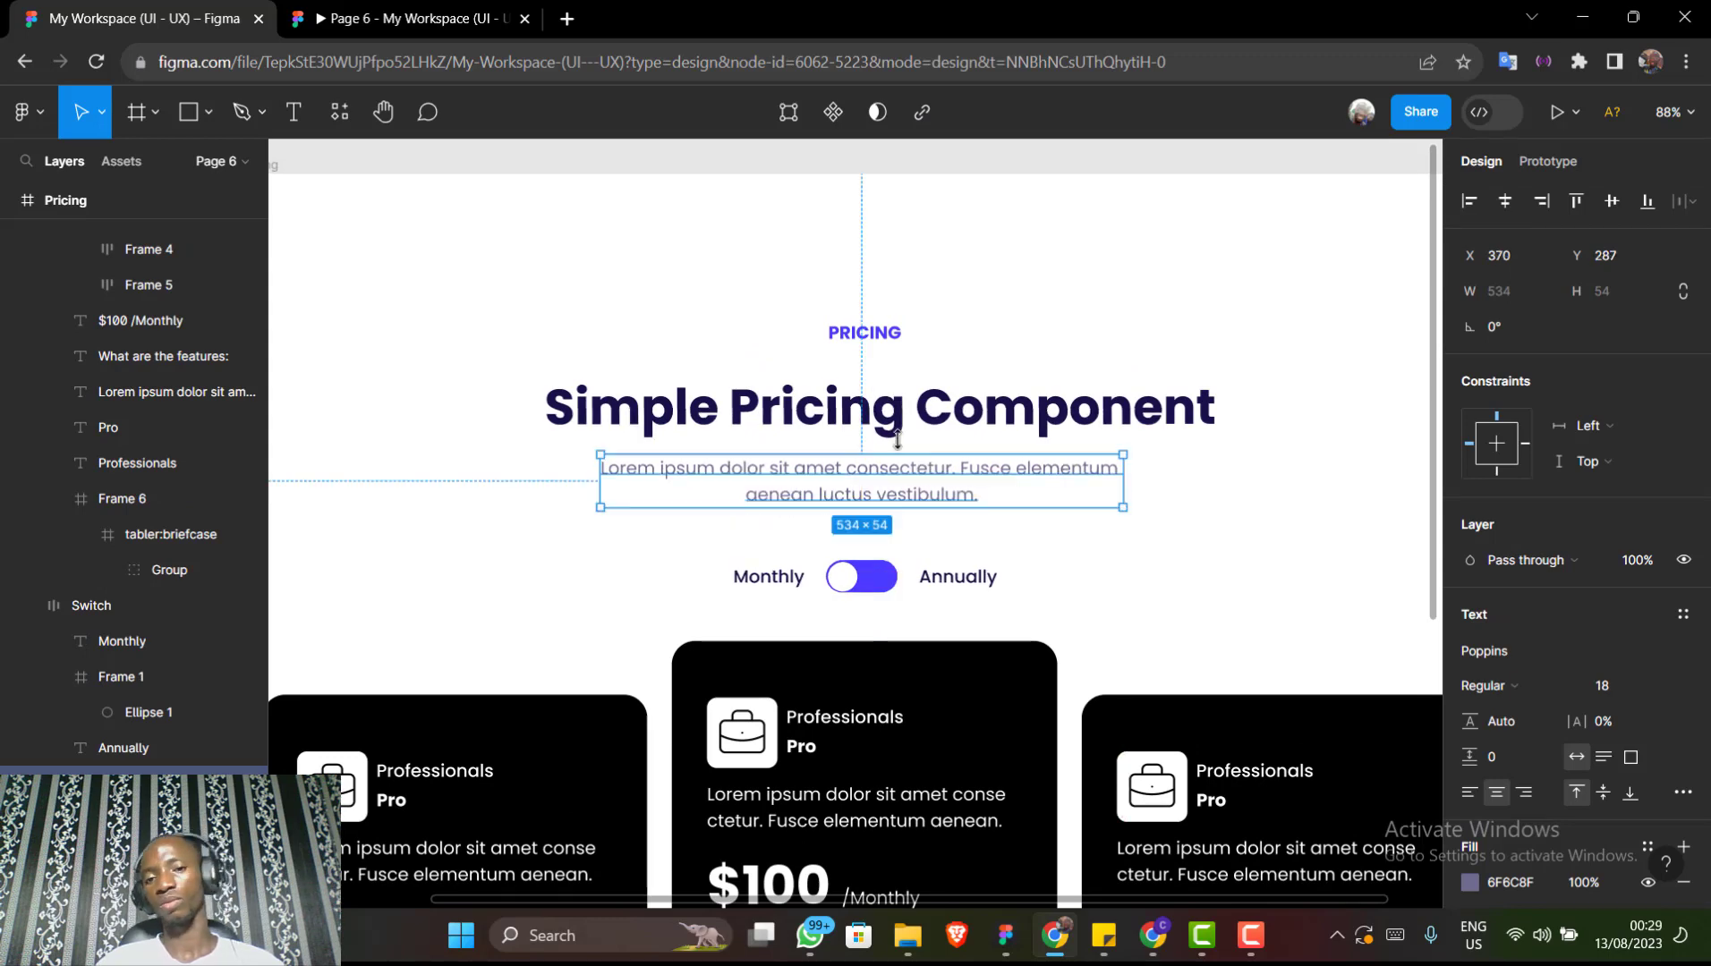
# Group the "Simple Pricing Component" heading with the lorem ipsum paragraph below it
pyautogui.keyDown('shift'); pyautogui.click(892, 427); pyautogui.keyUp('shift')
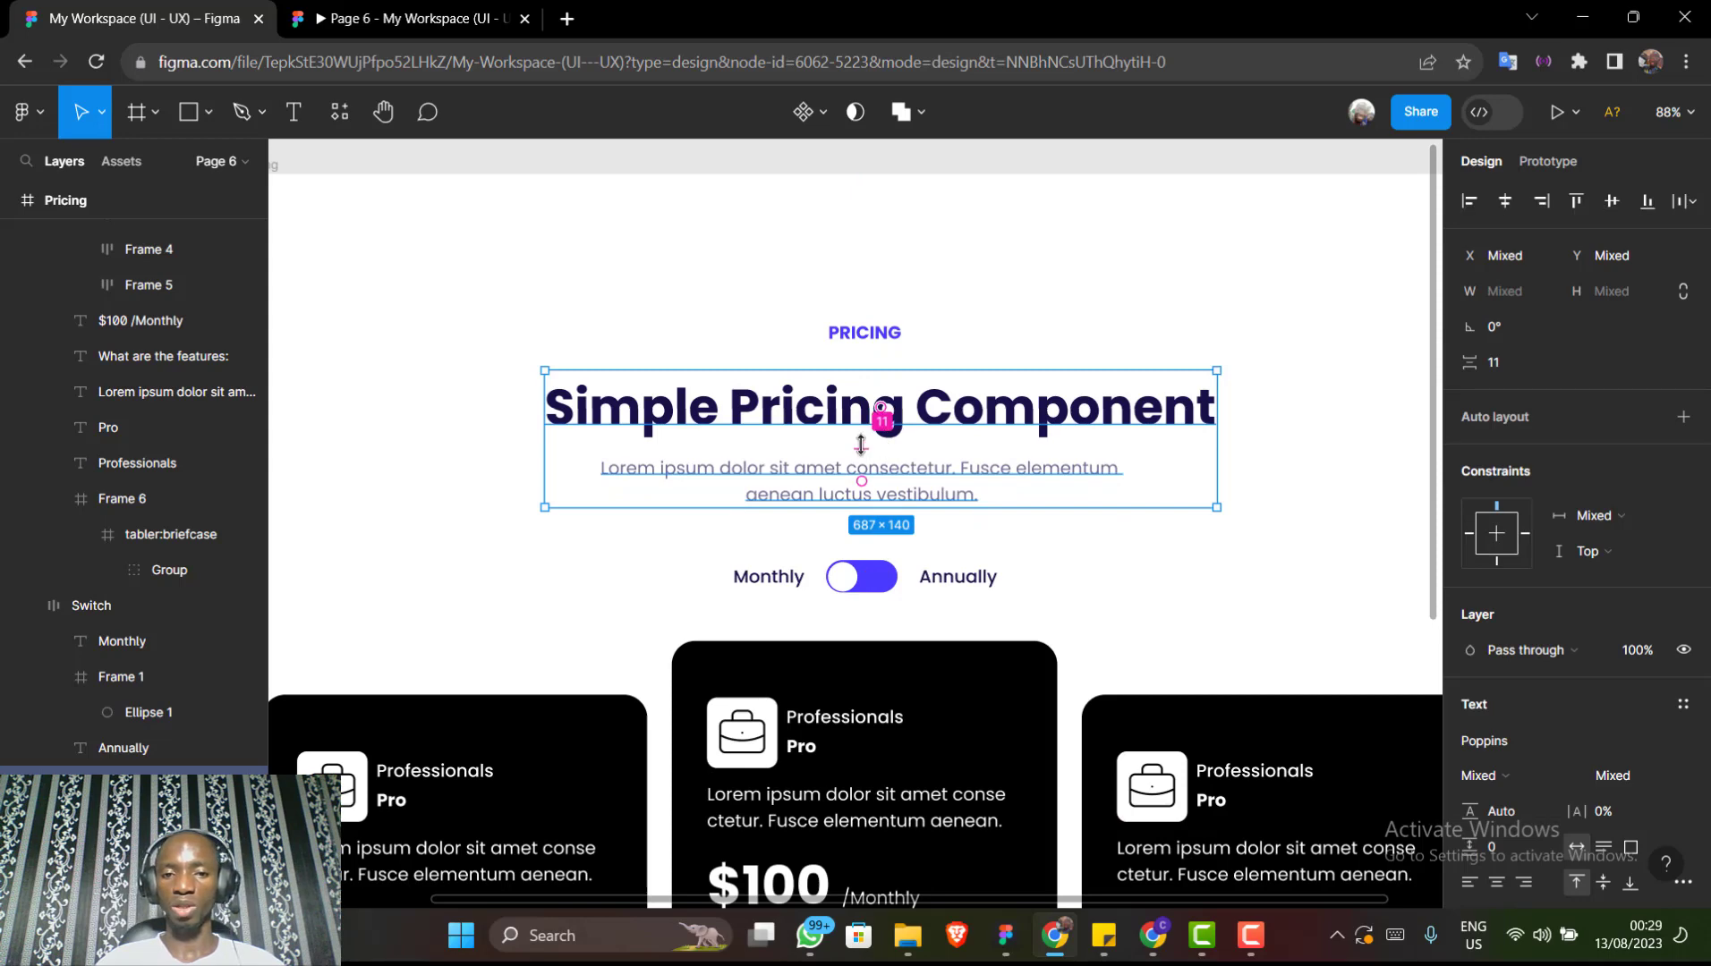
pyautogui.click(892, 590)
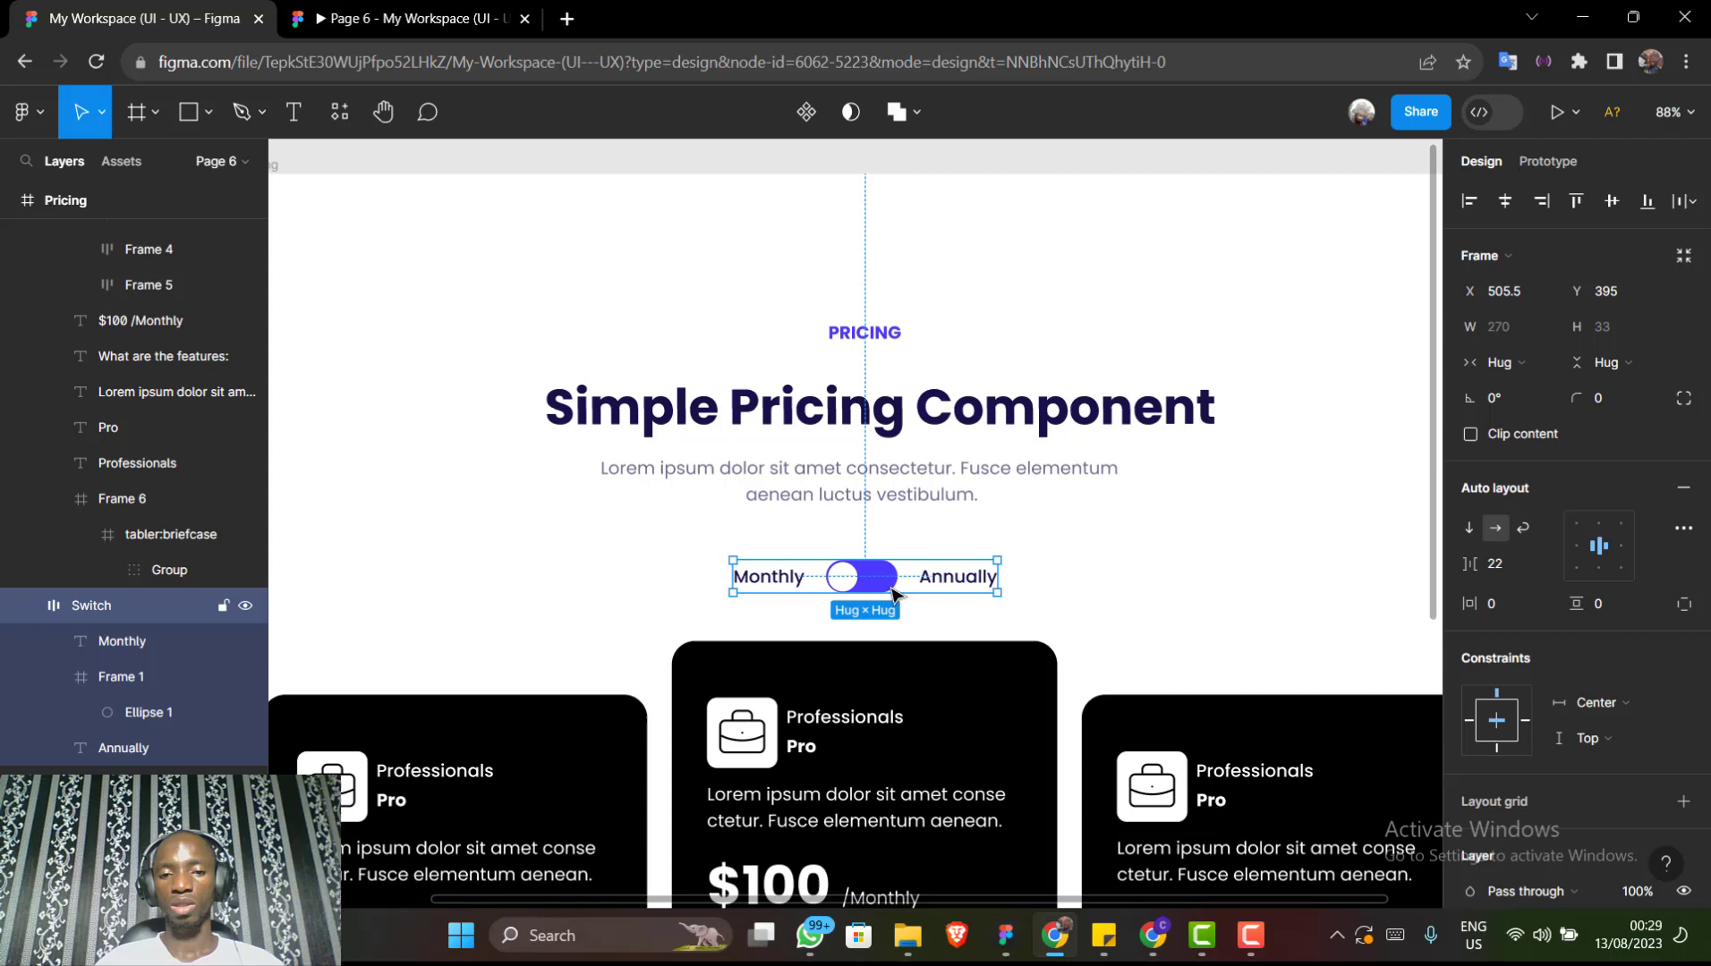
pyautogui.click(868, 493)
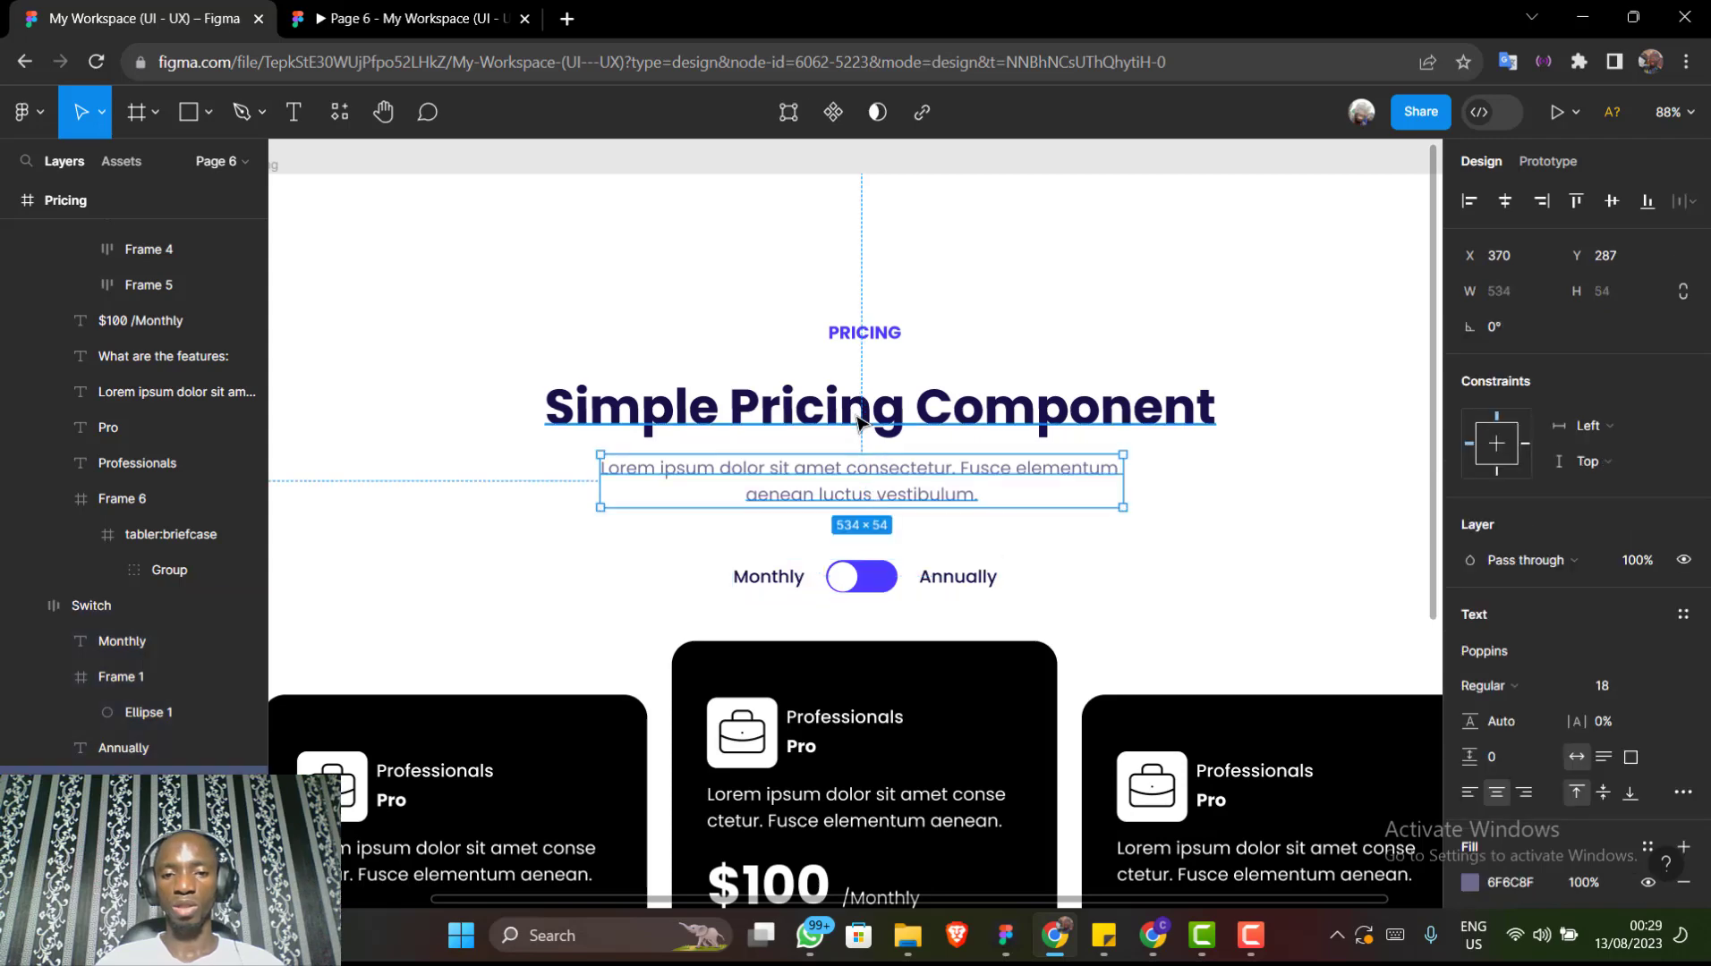
pyautogui.keyDown('shift'); pyautogui.click(857, 420); pyautogui.keyUp('shift')
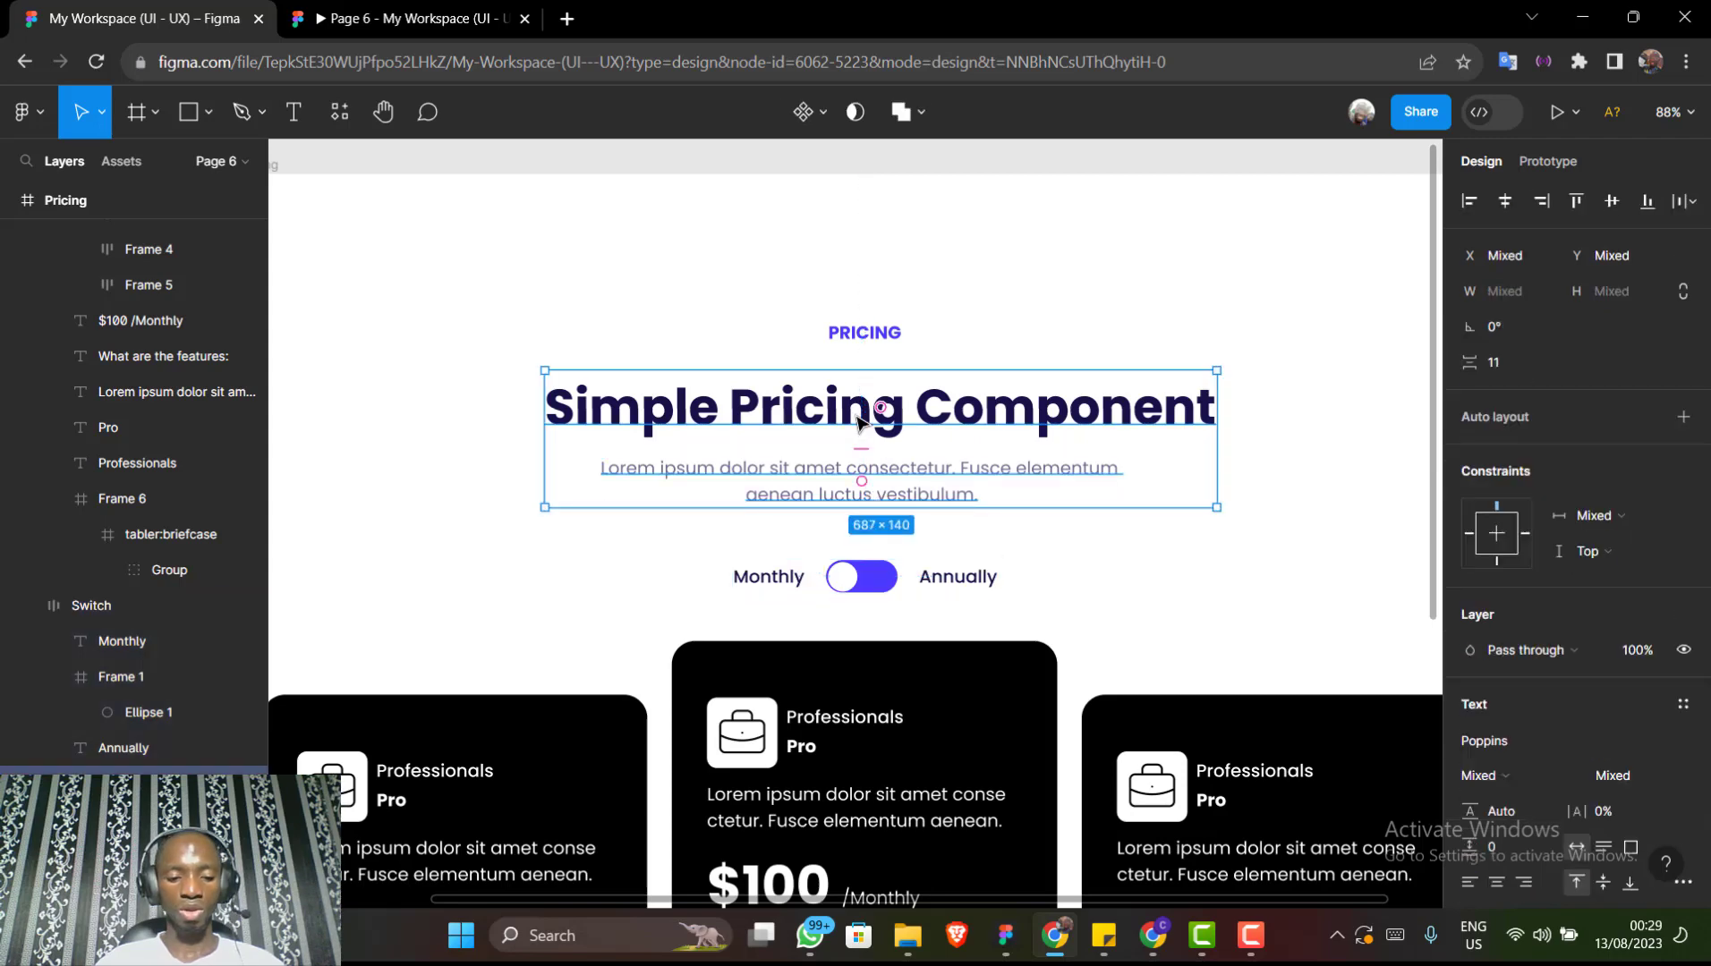
pyautogui.hotkey('ctrl', 'g')
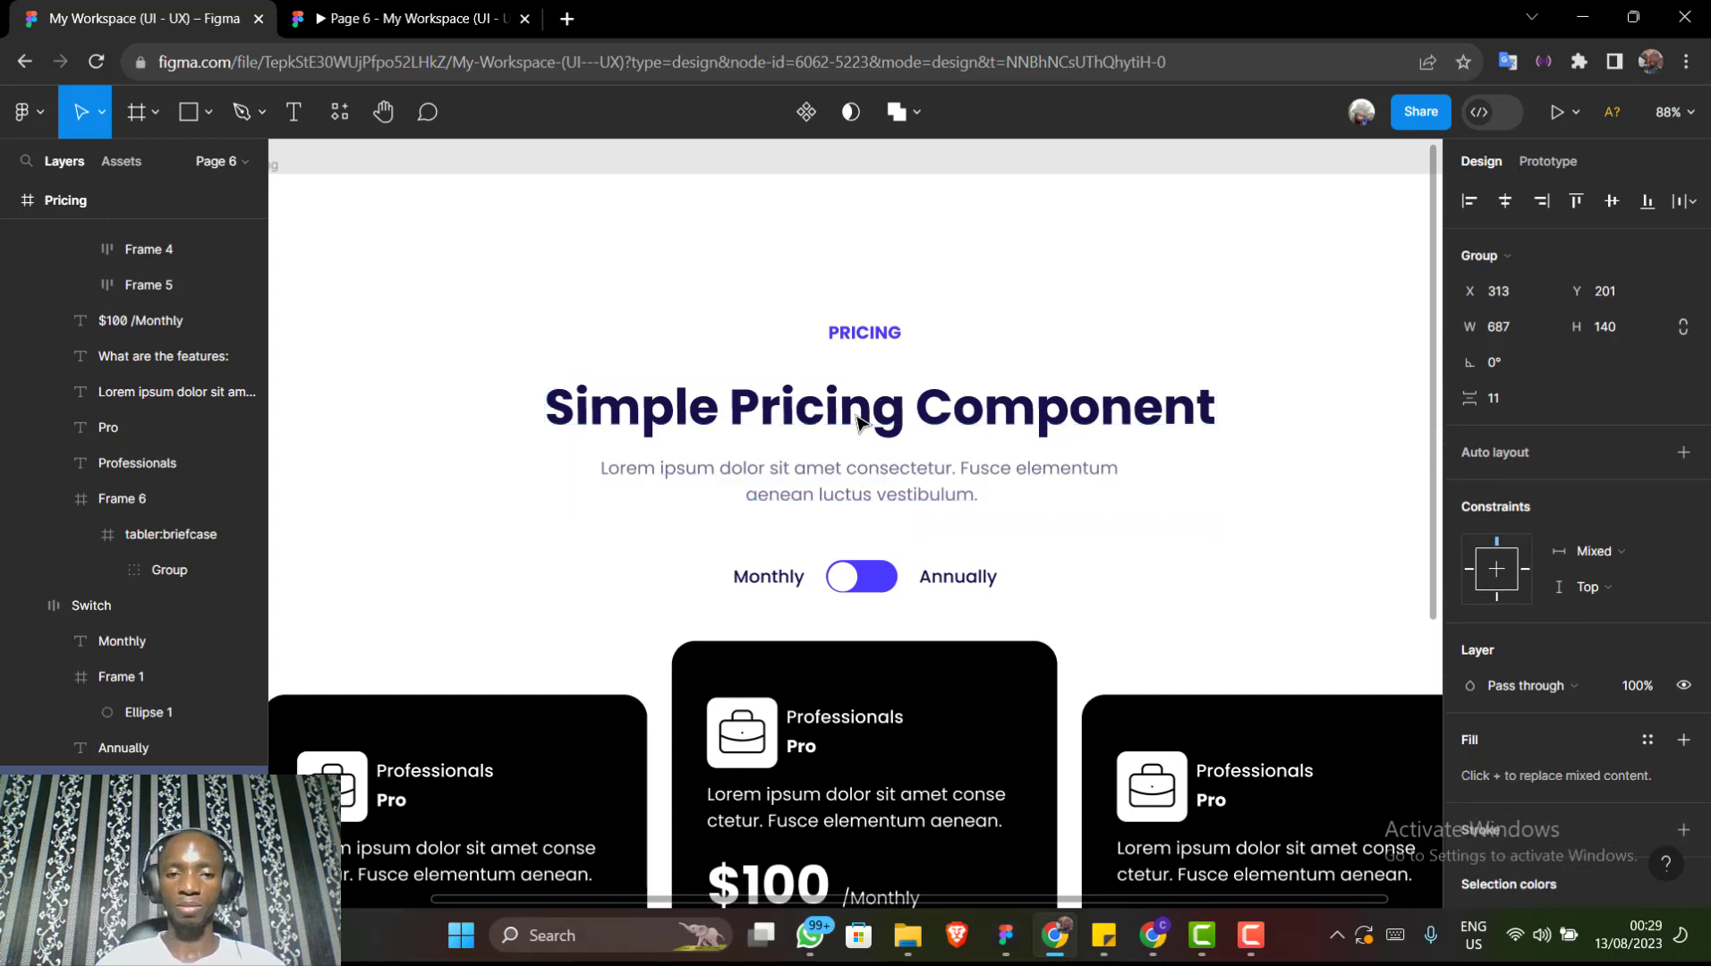
# Even out the vertical spacing between the PRICING label, the heading group and the Monthly/Annually switch, then clear the selection
pyautogui.keyDown('shift'); pyautogui.click(877, 336); pyautogui.keyUp('shift')
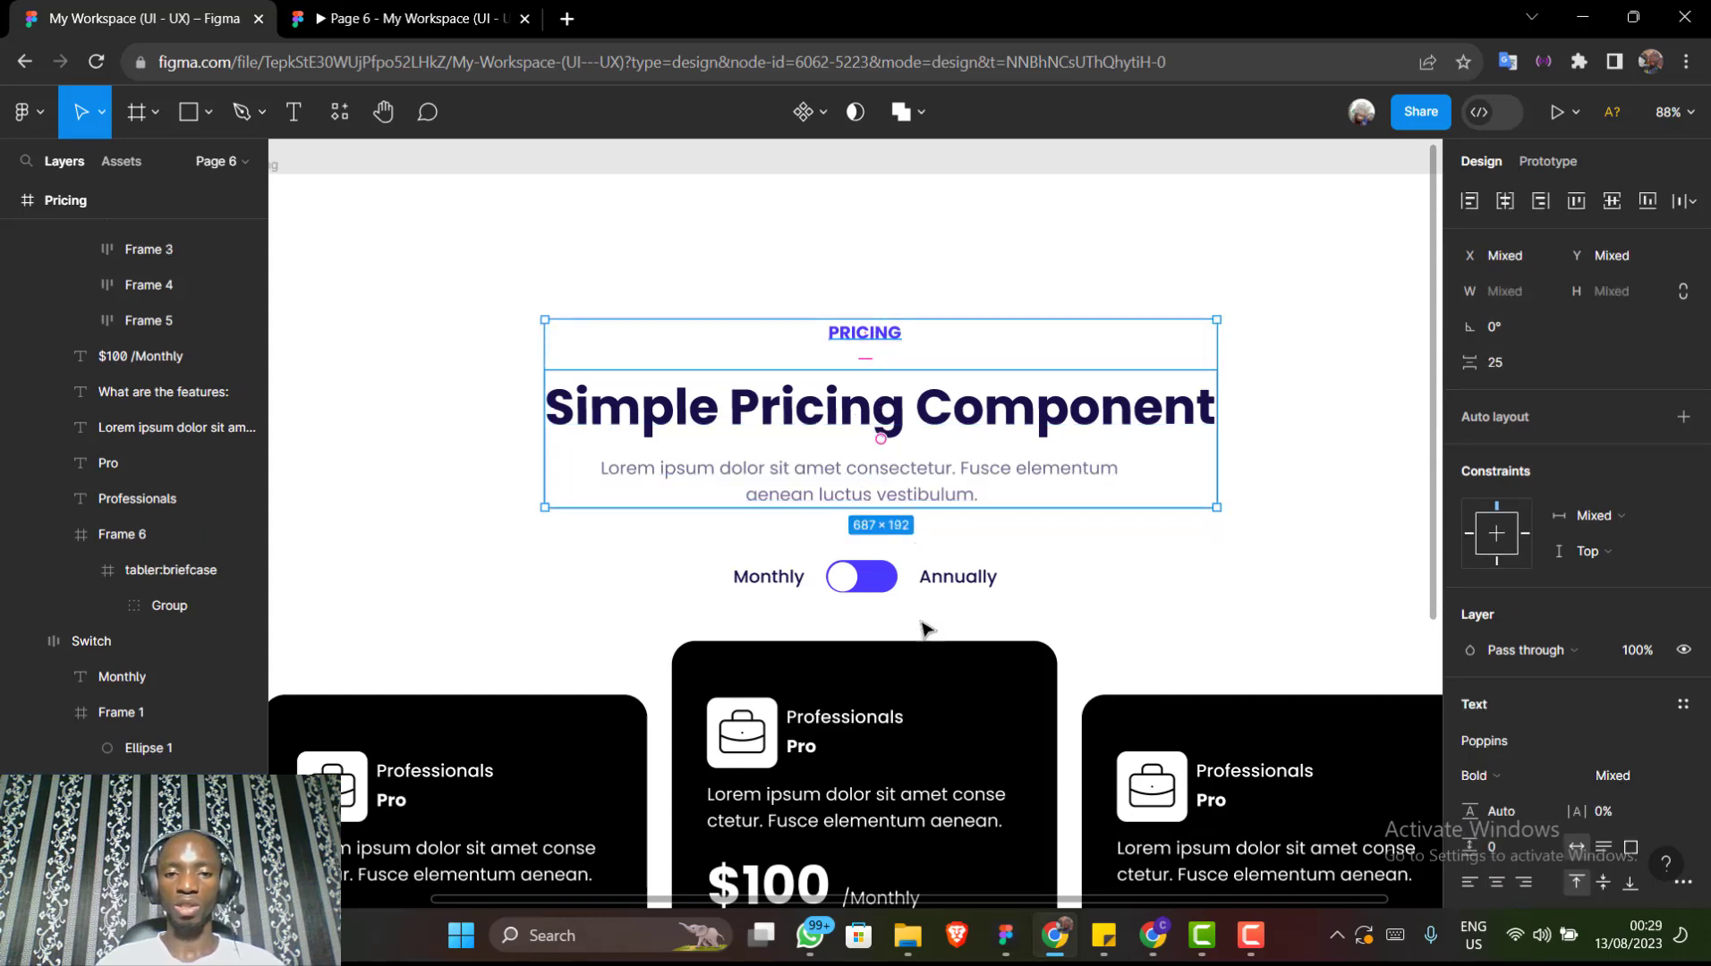
pyautogui.keyDown('shift'); pyautogui.click(914, 584); pyautogui.keyUp('shift')
pyautogui.keyDown('shift'); pyautogui.click(914, 584); pyautogui.keyUp('shift')
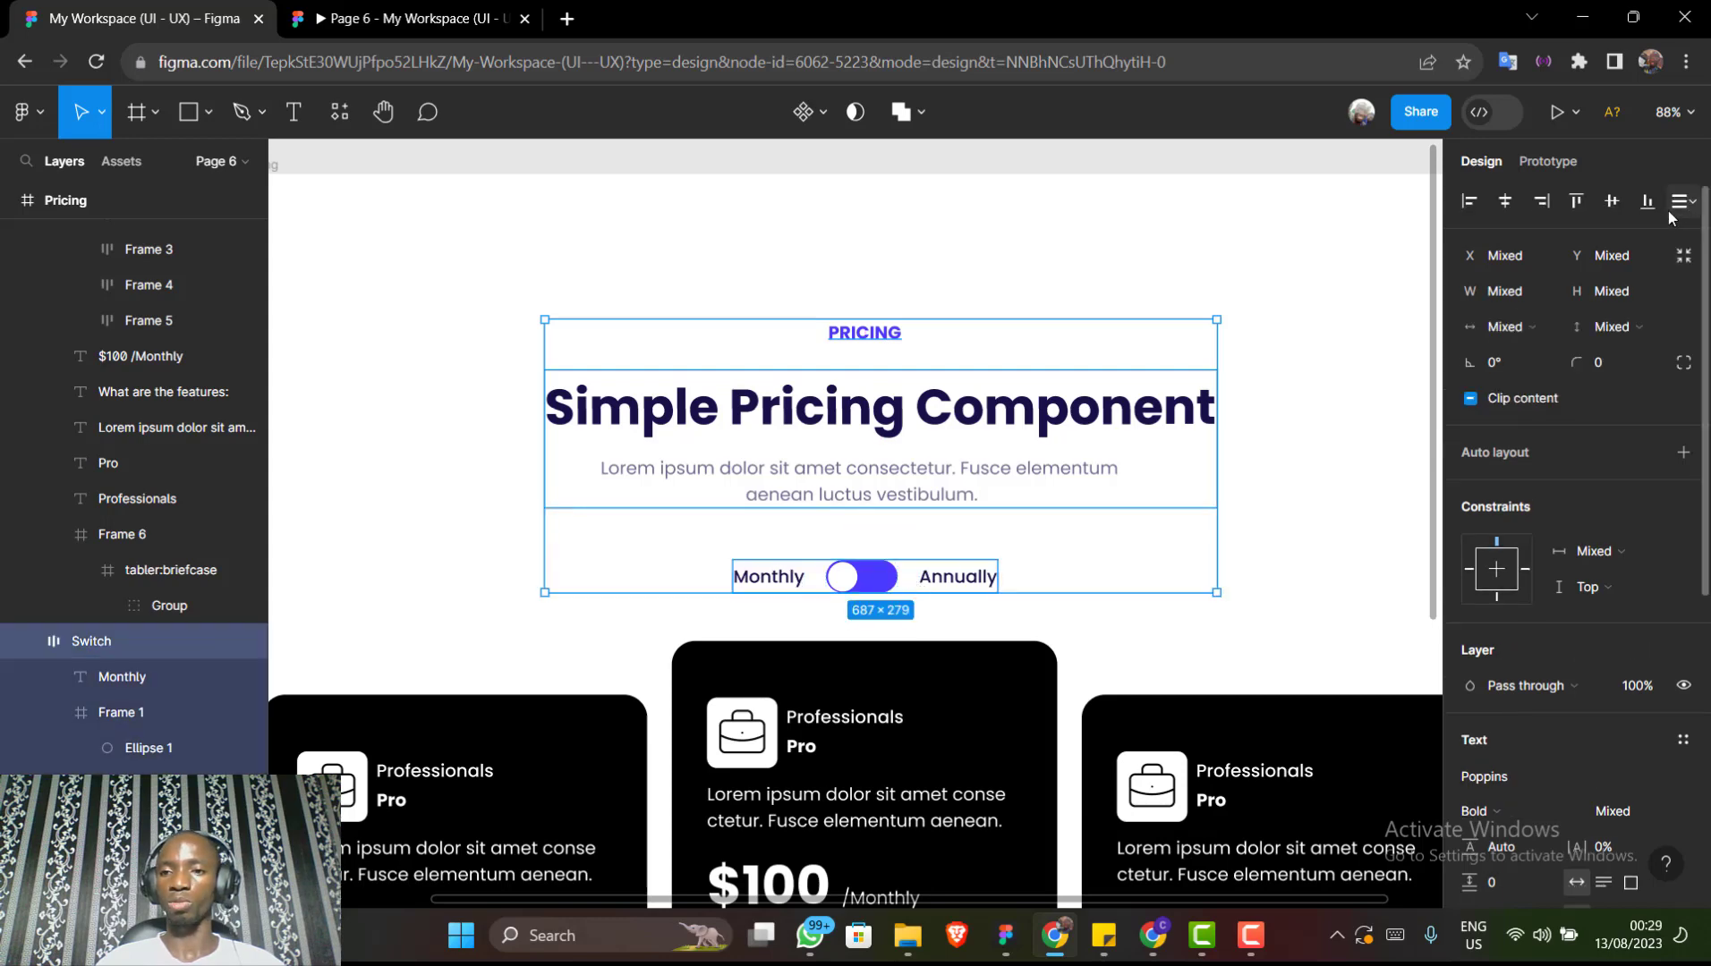
pyautogui.click(1668, 210)
pyautogui.click(1524, 242)
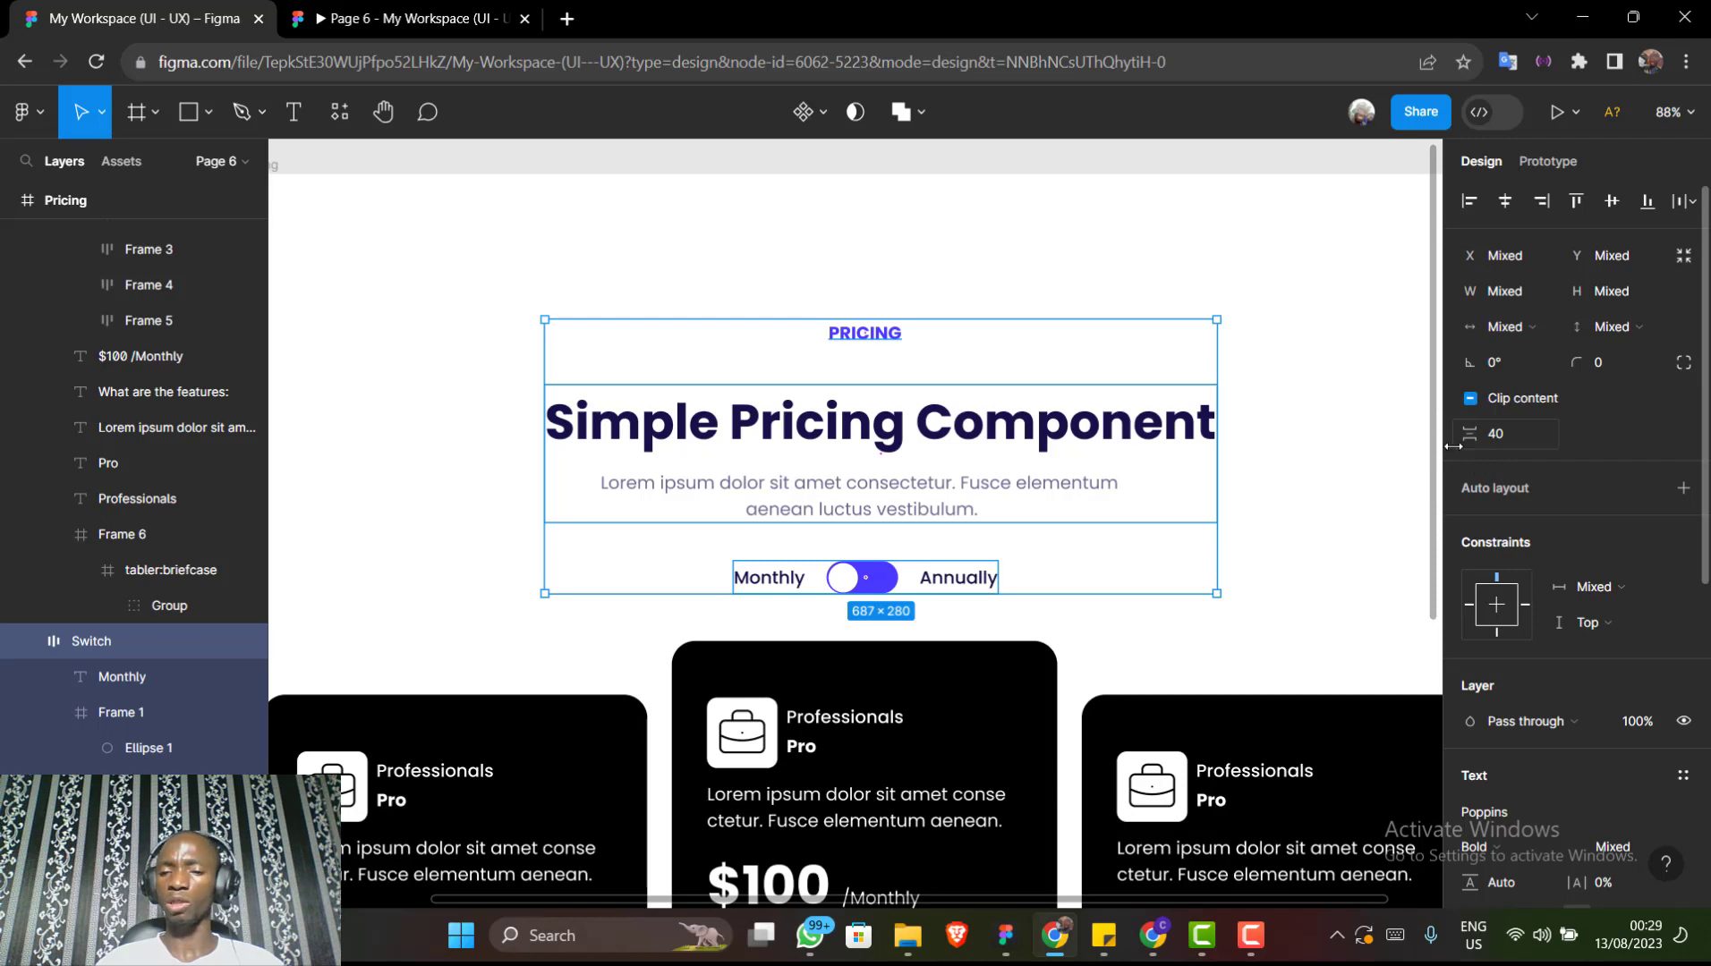
pyautogui.scroll(-2, 1203, 510)
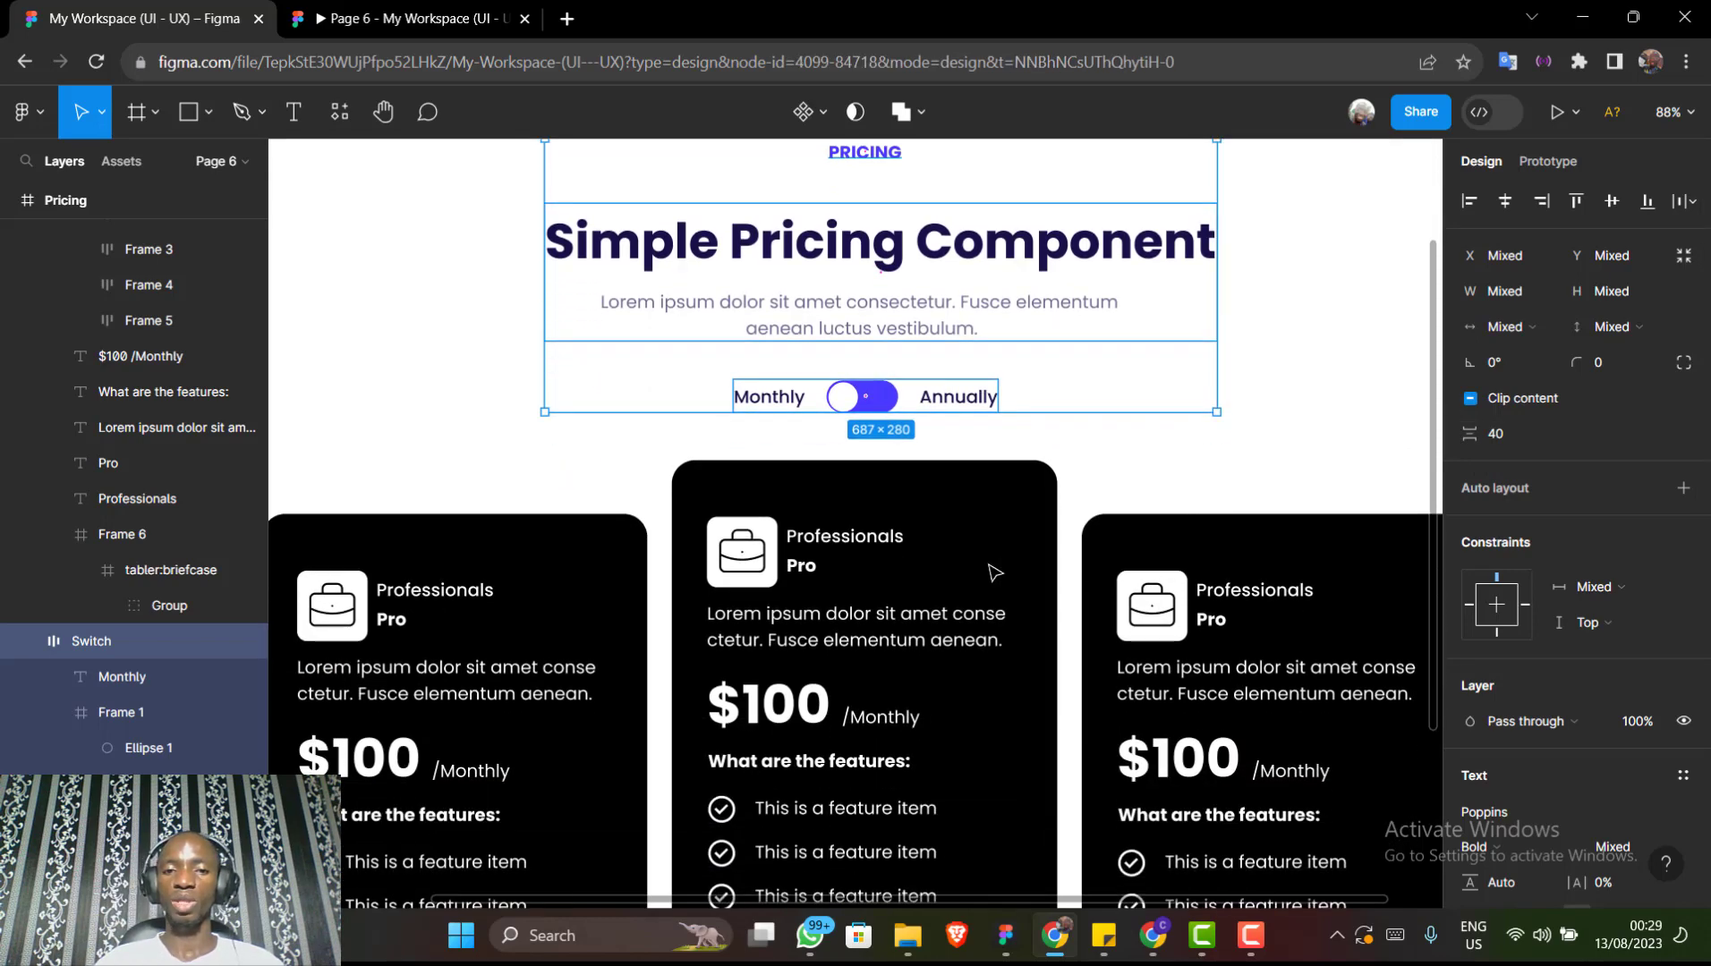
pyautogui.press('Escape')
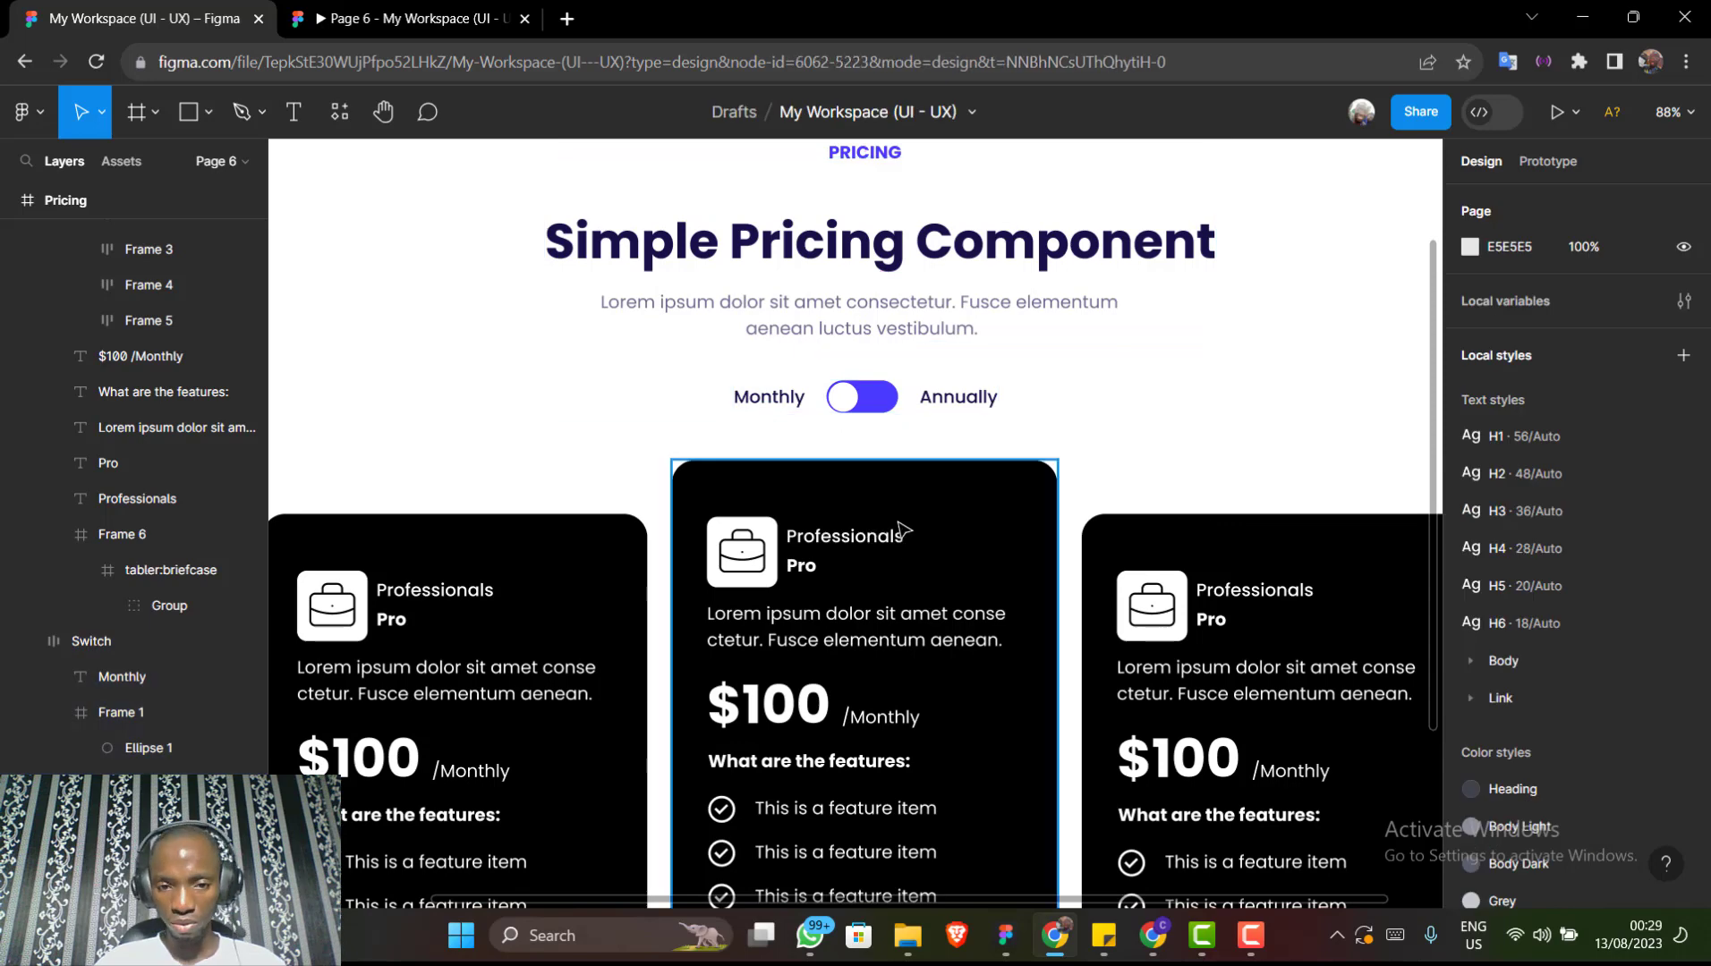
# Set the vertical gap between the Monthly/Annually switch and the middle pricing card to 40, then clear the selection
pyautogui.click(899, 528)
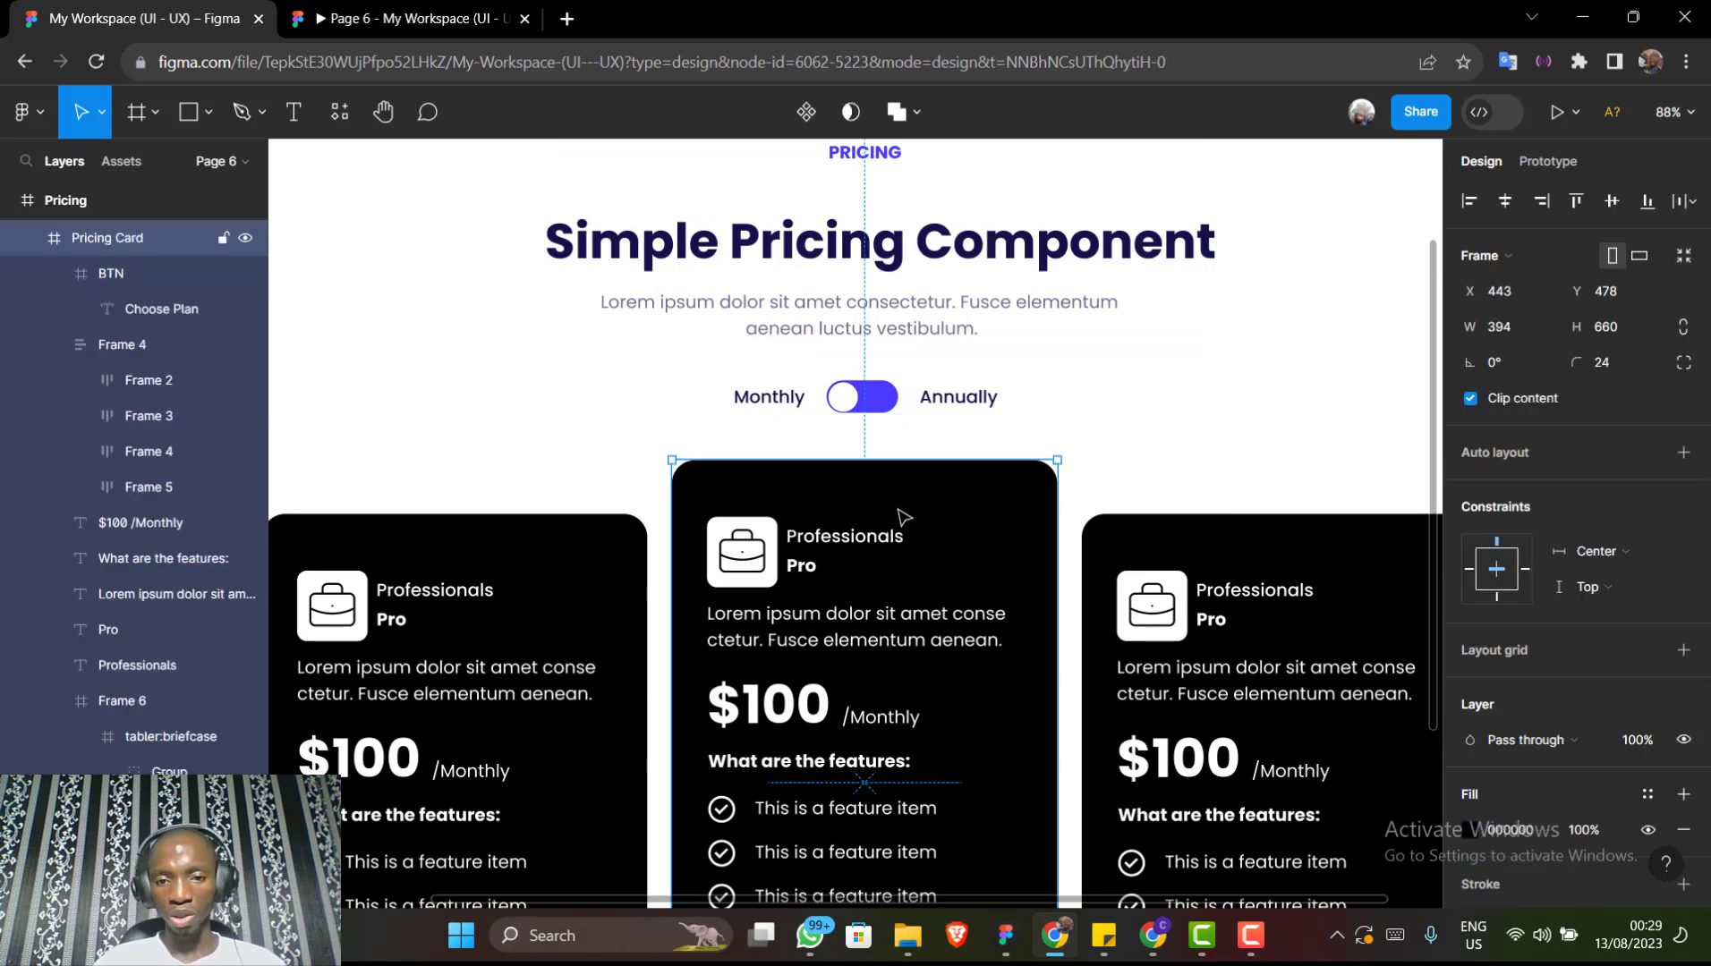
pyautogui.keyDown('shift'); pyautogui.click(884, 415); pyautogui.keyUp('shift')
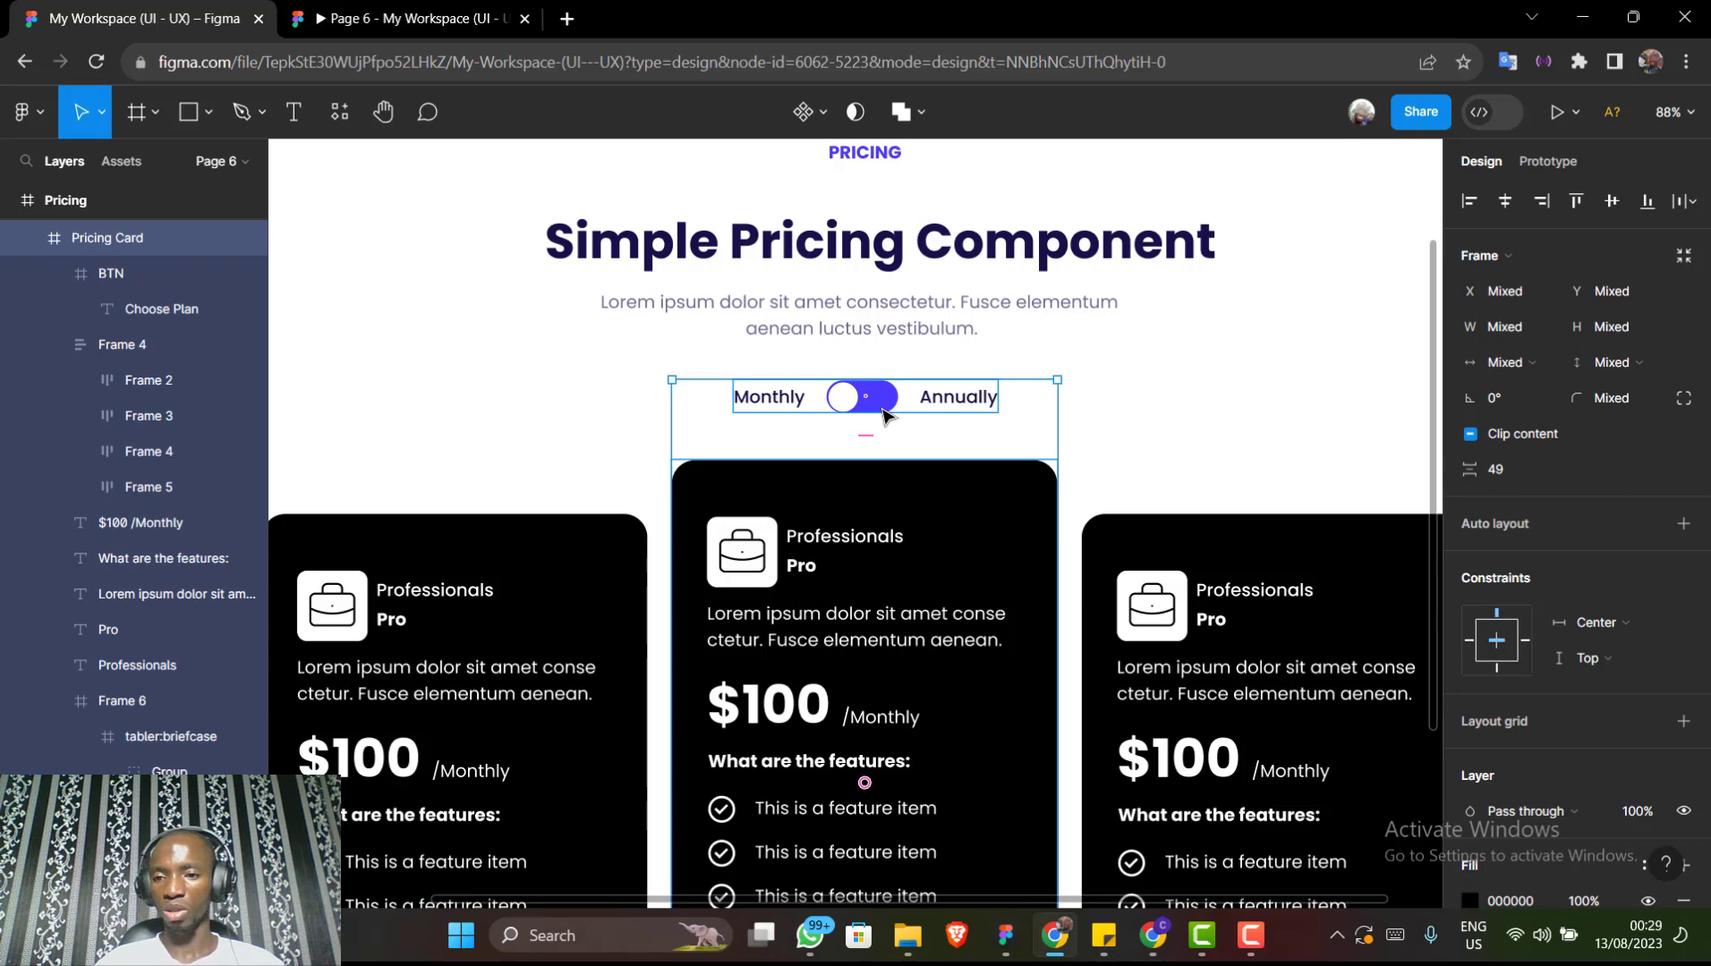
pyautogui.click(1518, 472)
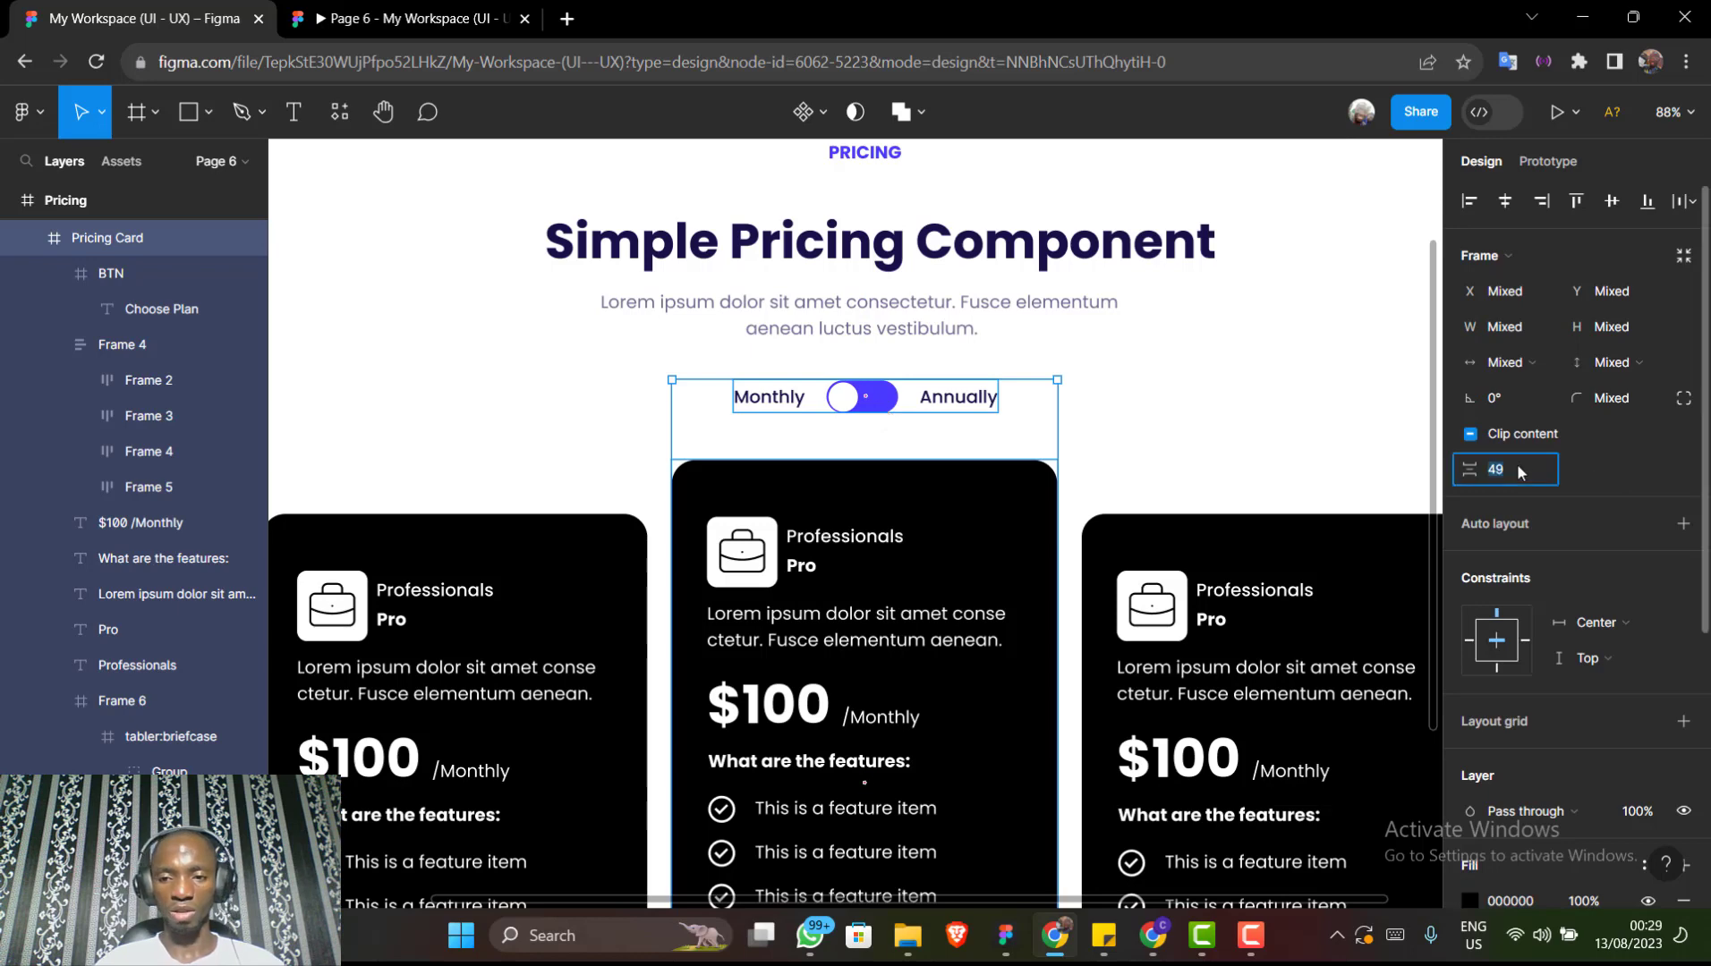
pyautogui.write('40')
pyautogui.press('Return')
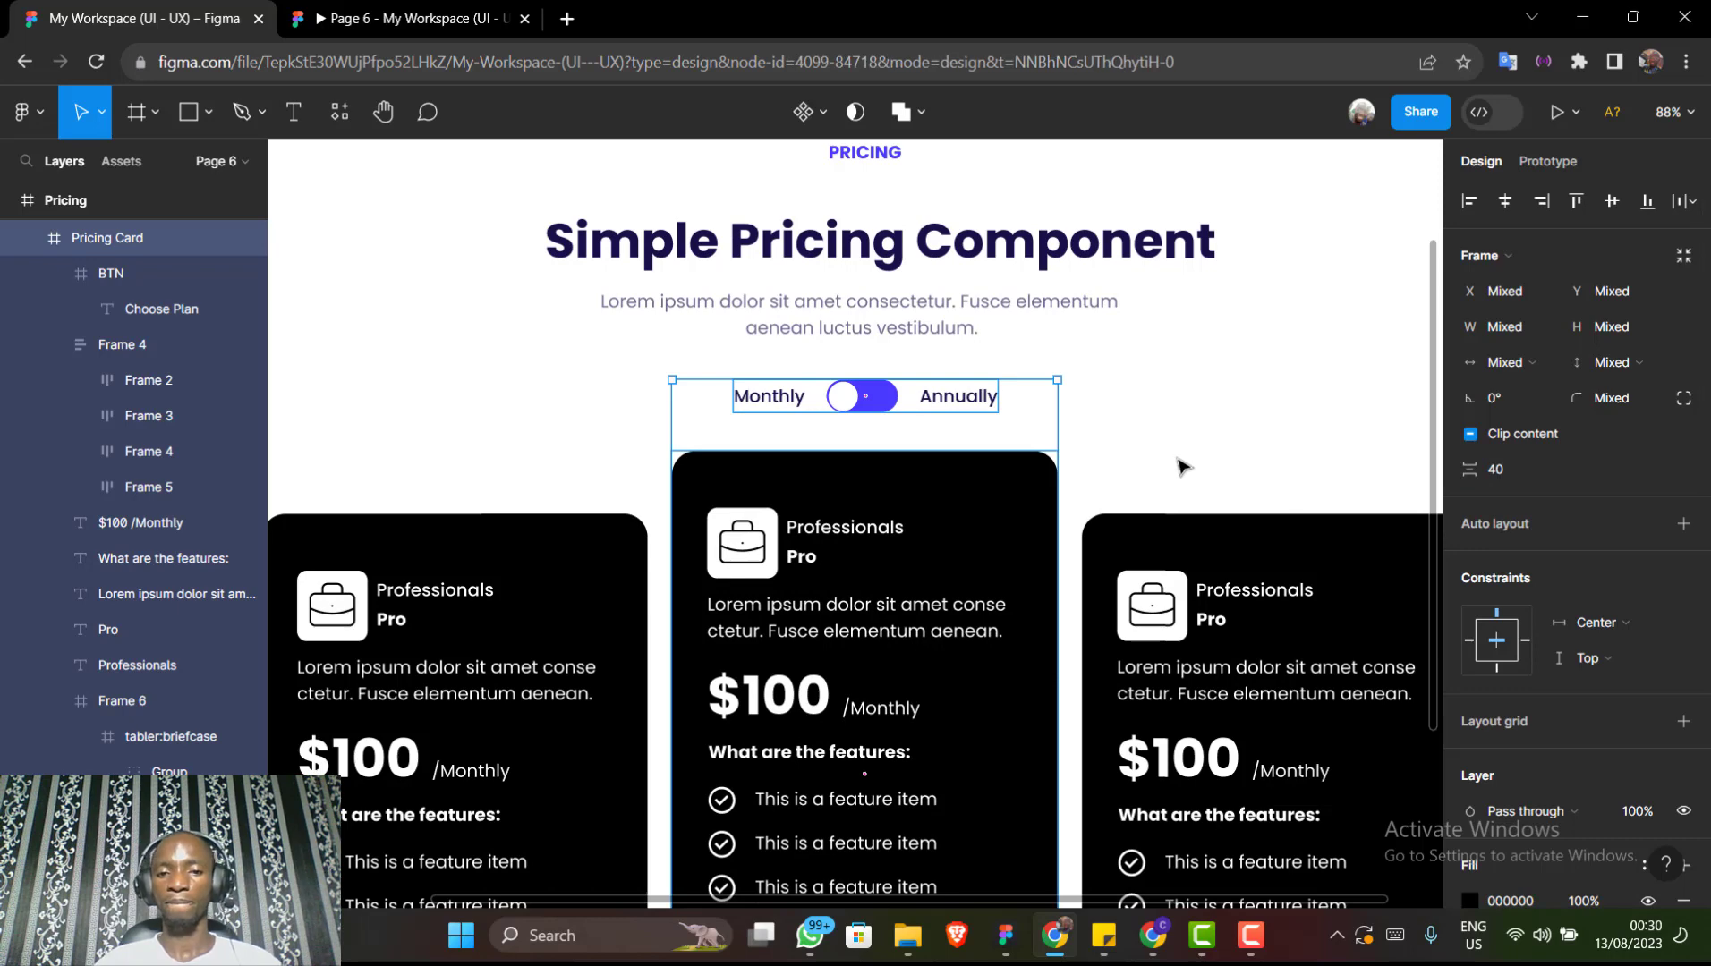
pyautogui.click(1179, 466)
pyautogui.hotkey('shift', '1')
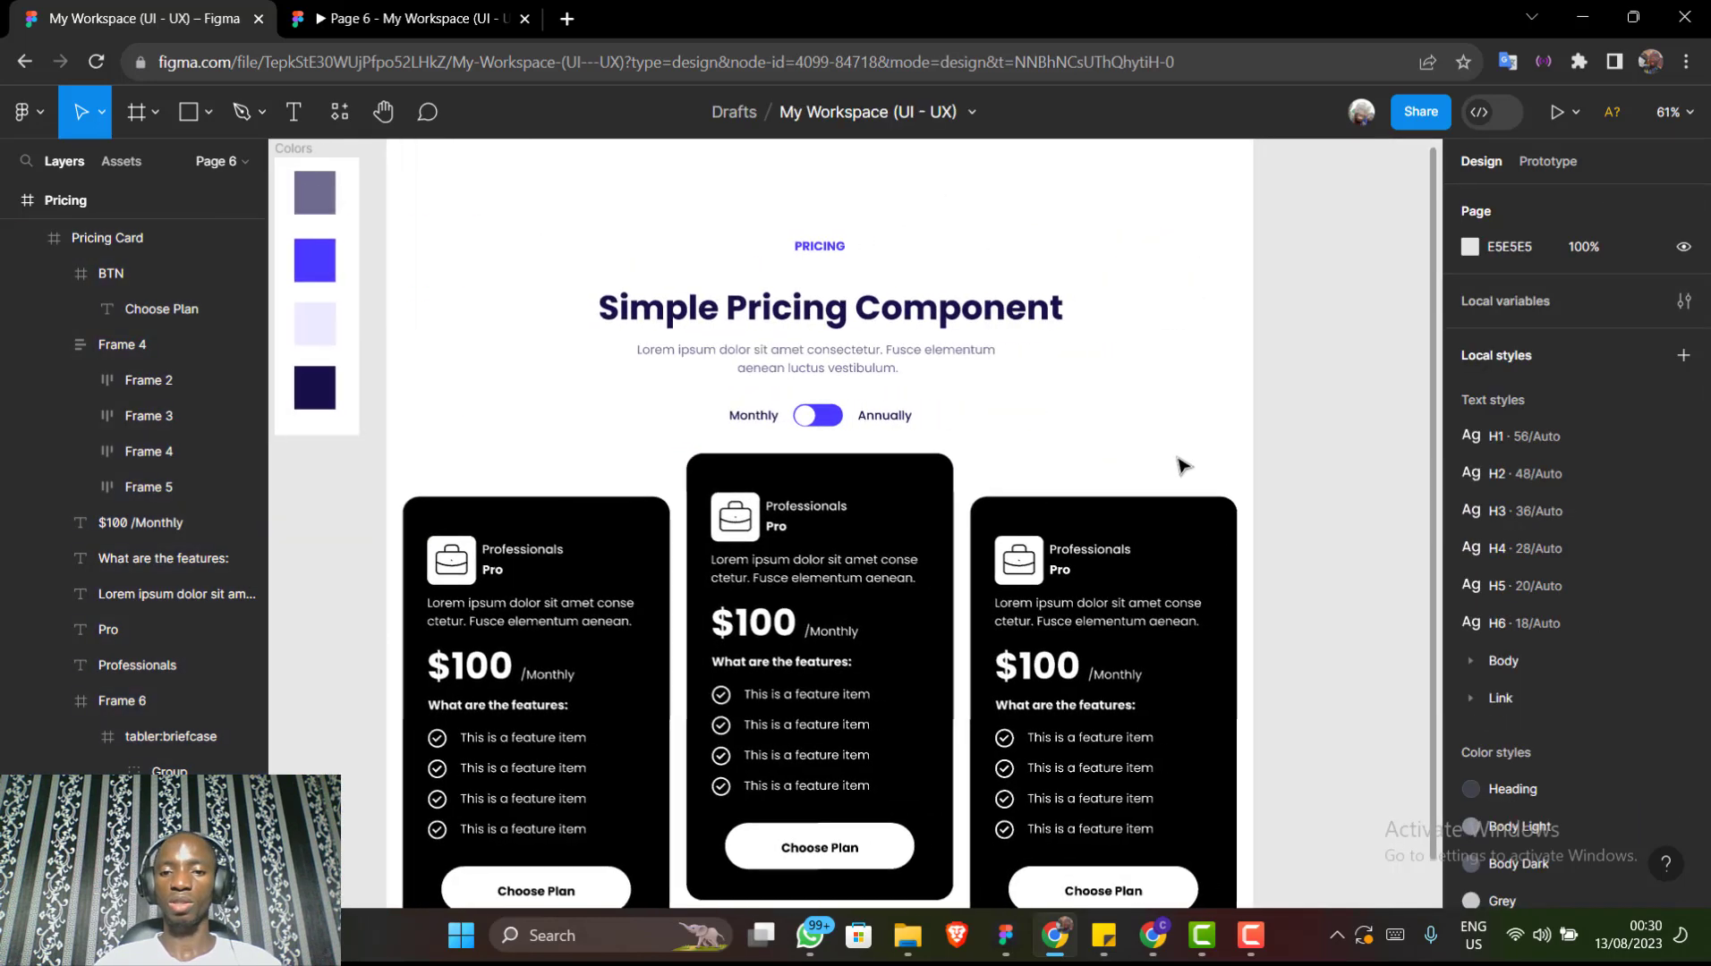
# Fill the middle pricing card with the palette's blue-violet 4A3AFF by sampling its colour swatch
pyautogui.scroll(-3, 1179, 466)
pyautogui.click(926, 472)
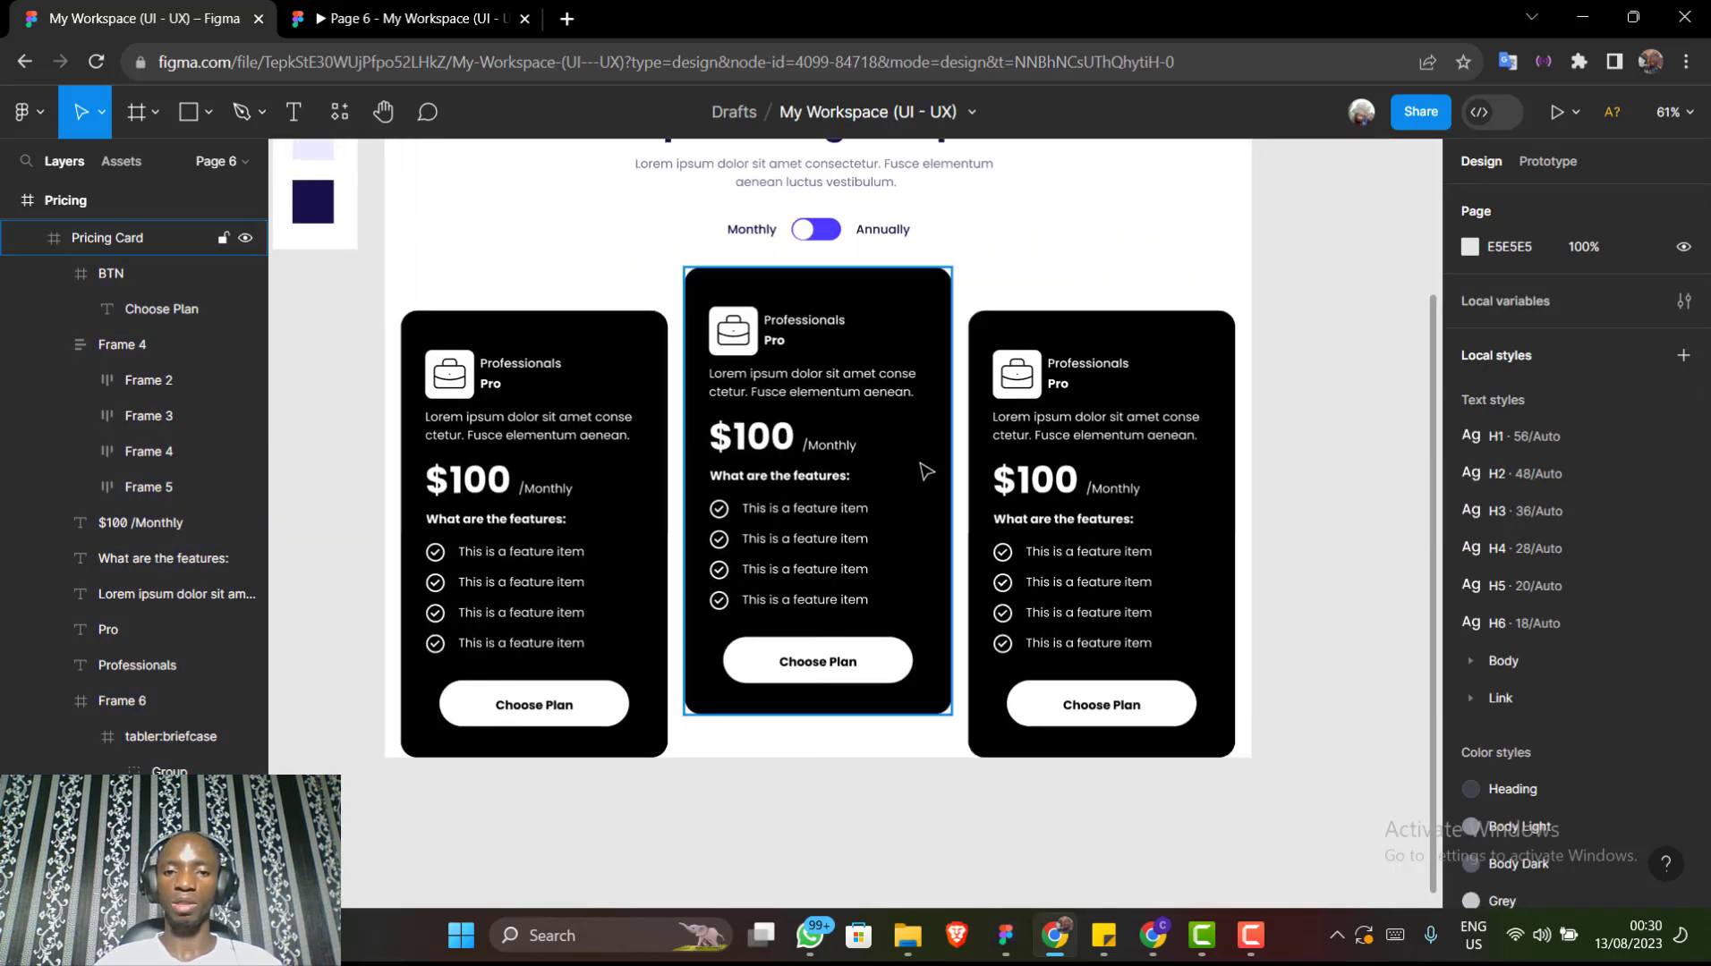
pyautogui.click(926, 472)
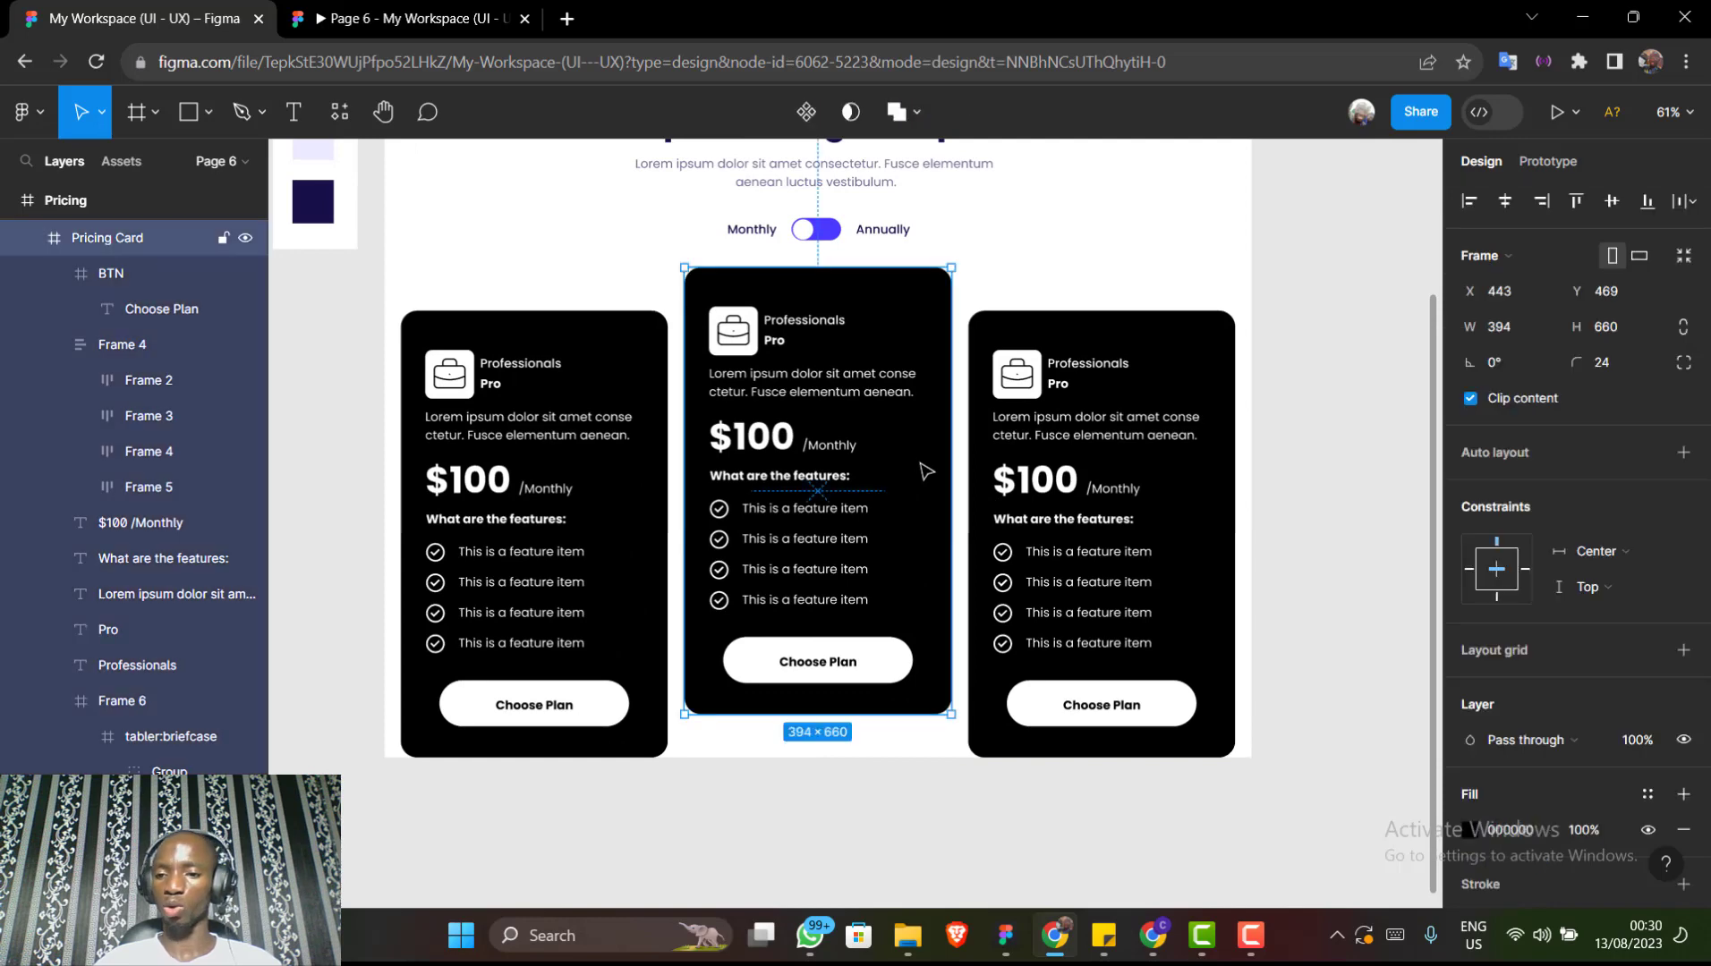
pyautogui.scroll(3, 926, 472)
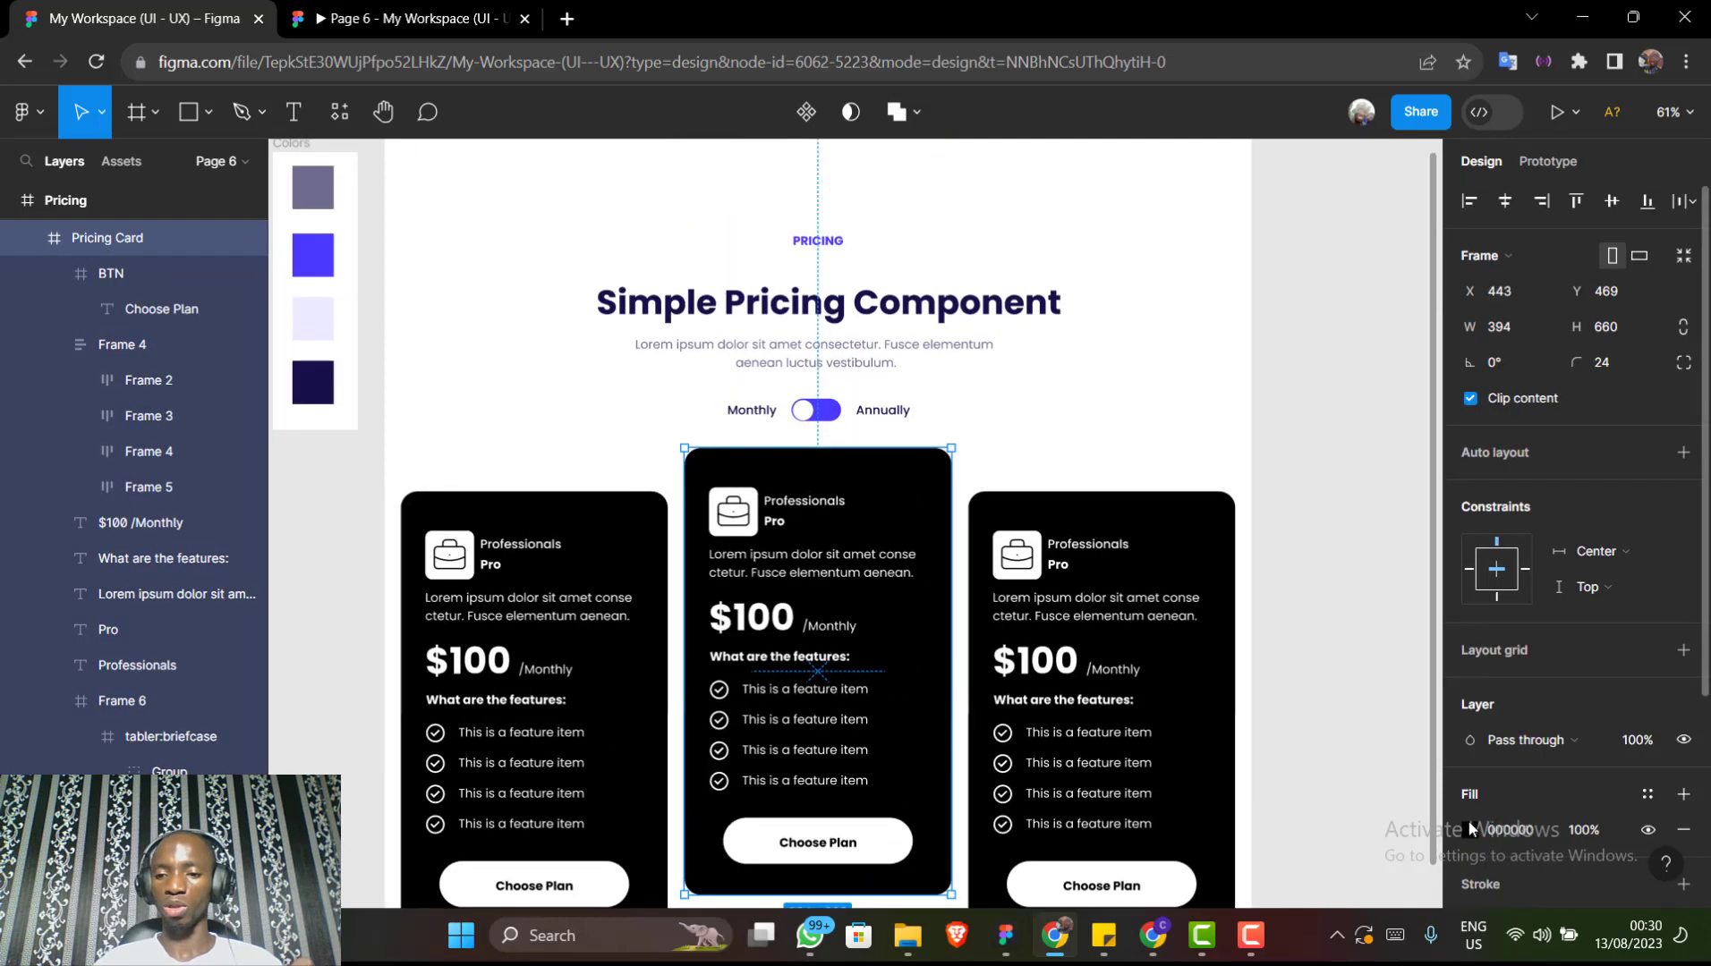
pyautogui.click(1468, 830)
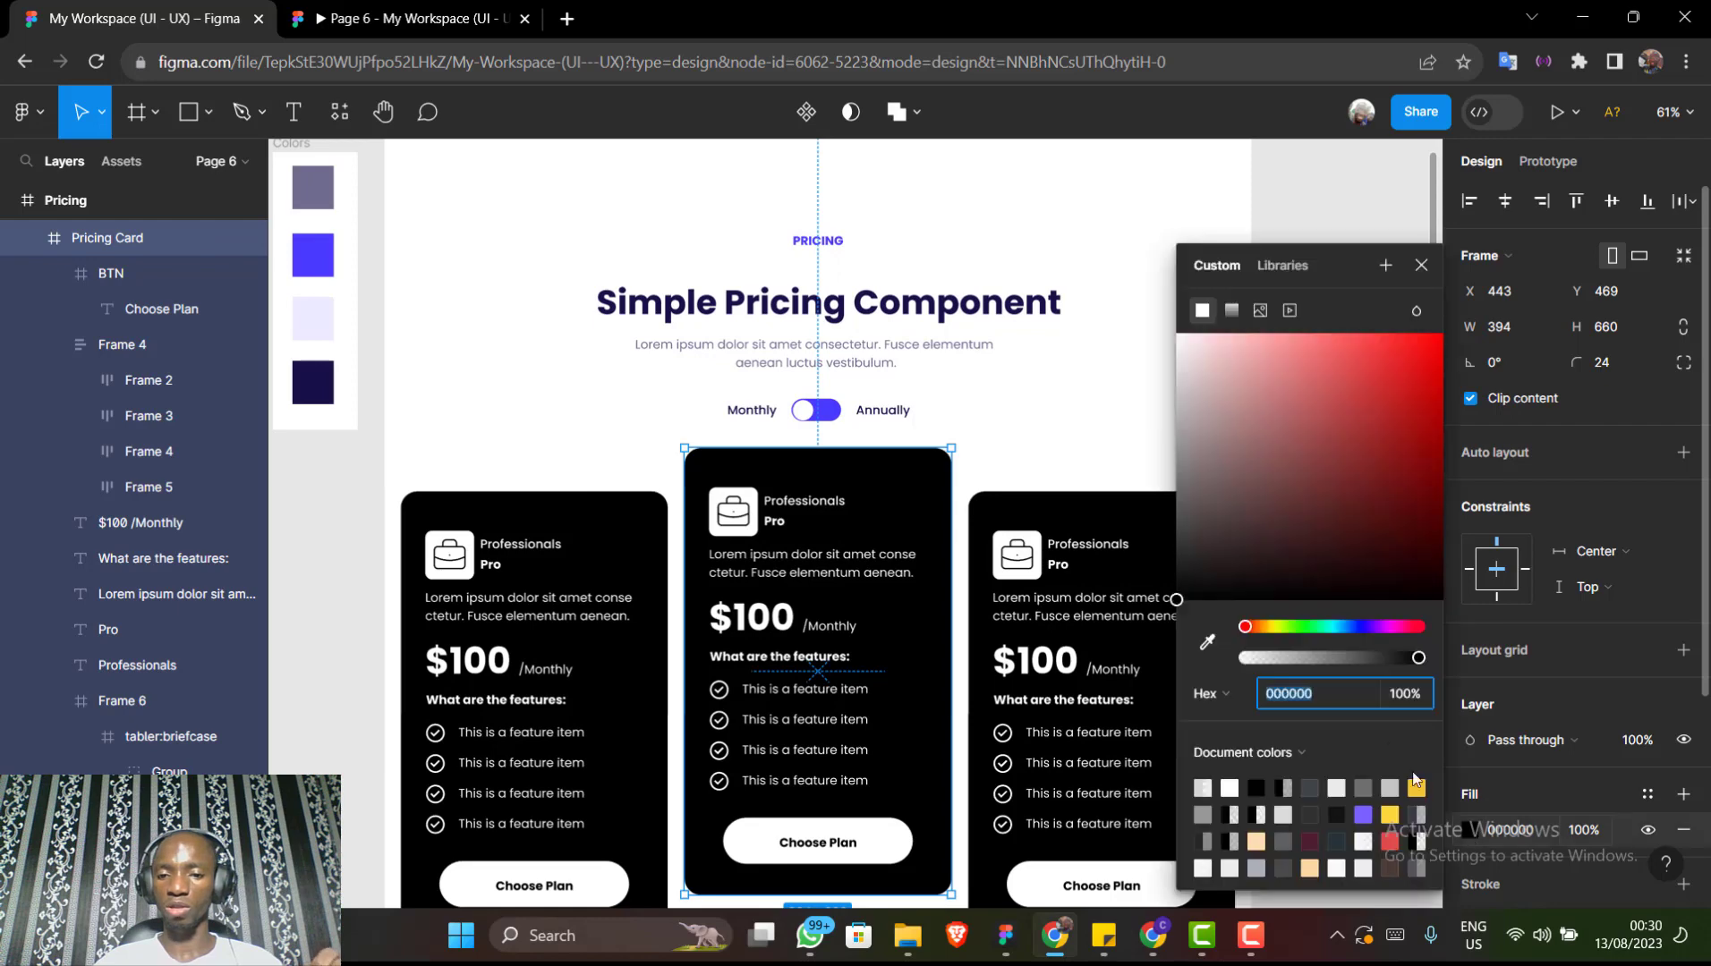
pyautogui.click(1206, 645)
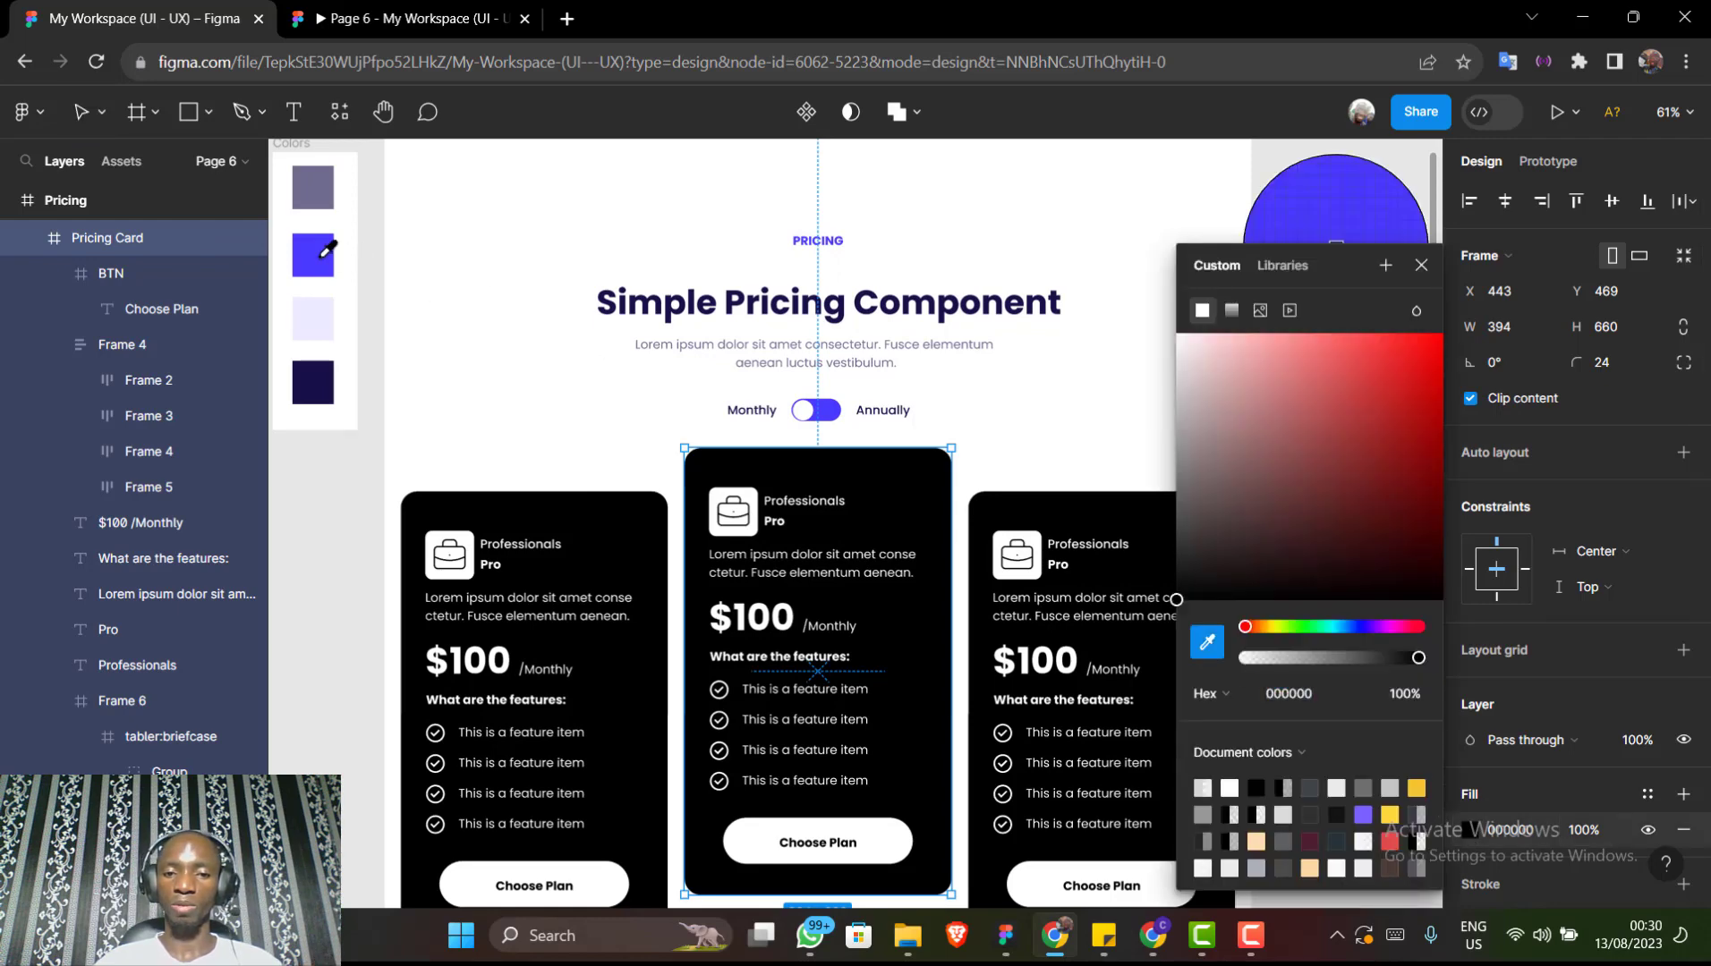
pyautogui.click(322, 255)
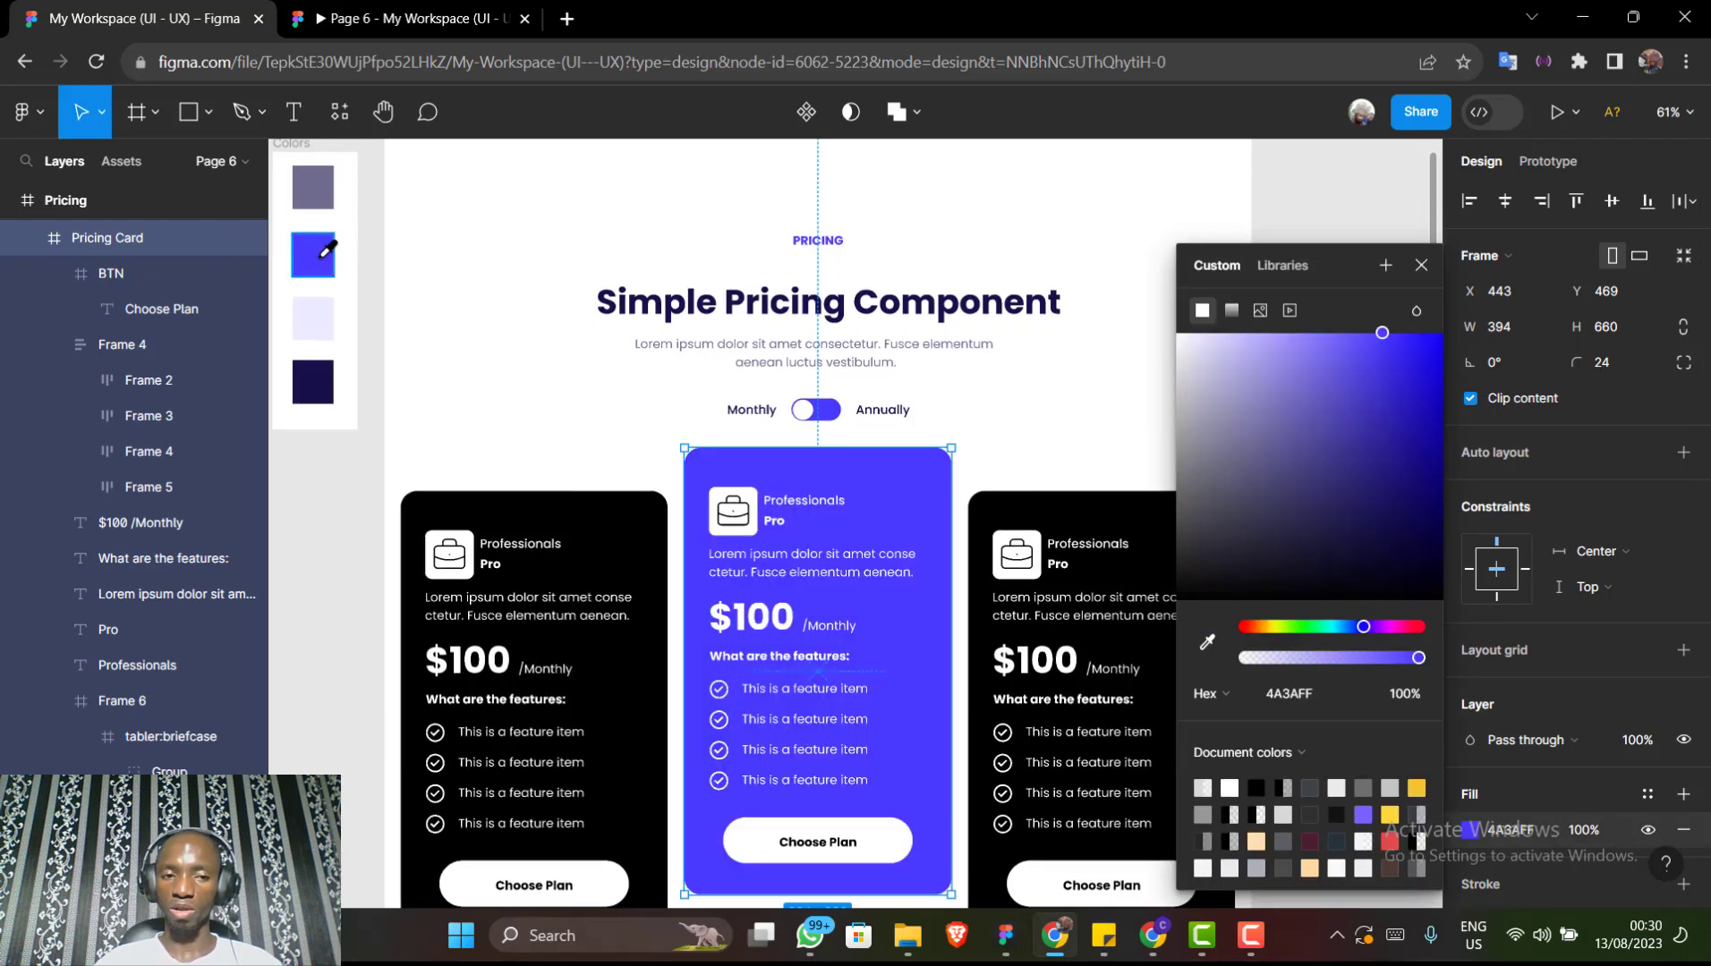
pyautogui.click(1432, 266)
# Vertically centre the Choose Plan label within the middle card's button
pyautogui.scroll(-3, 825, 610)
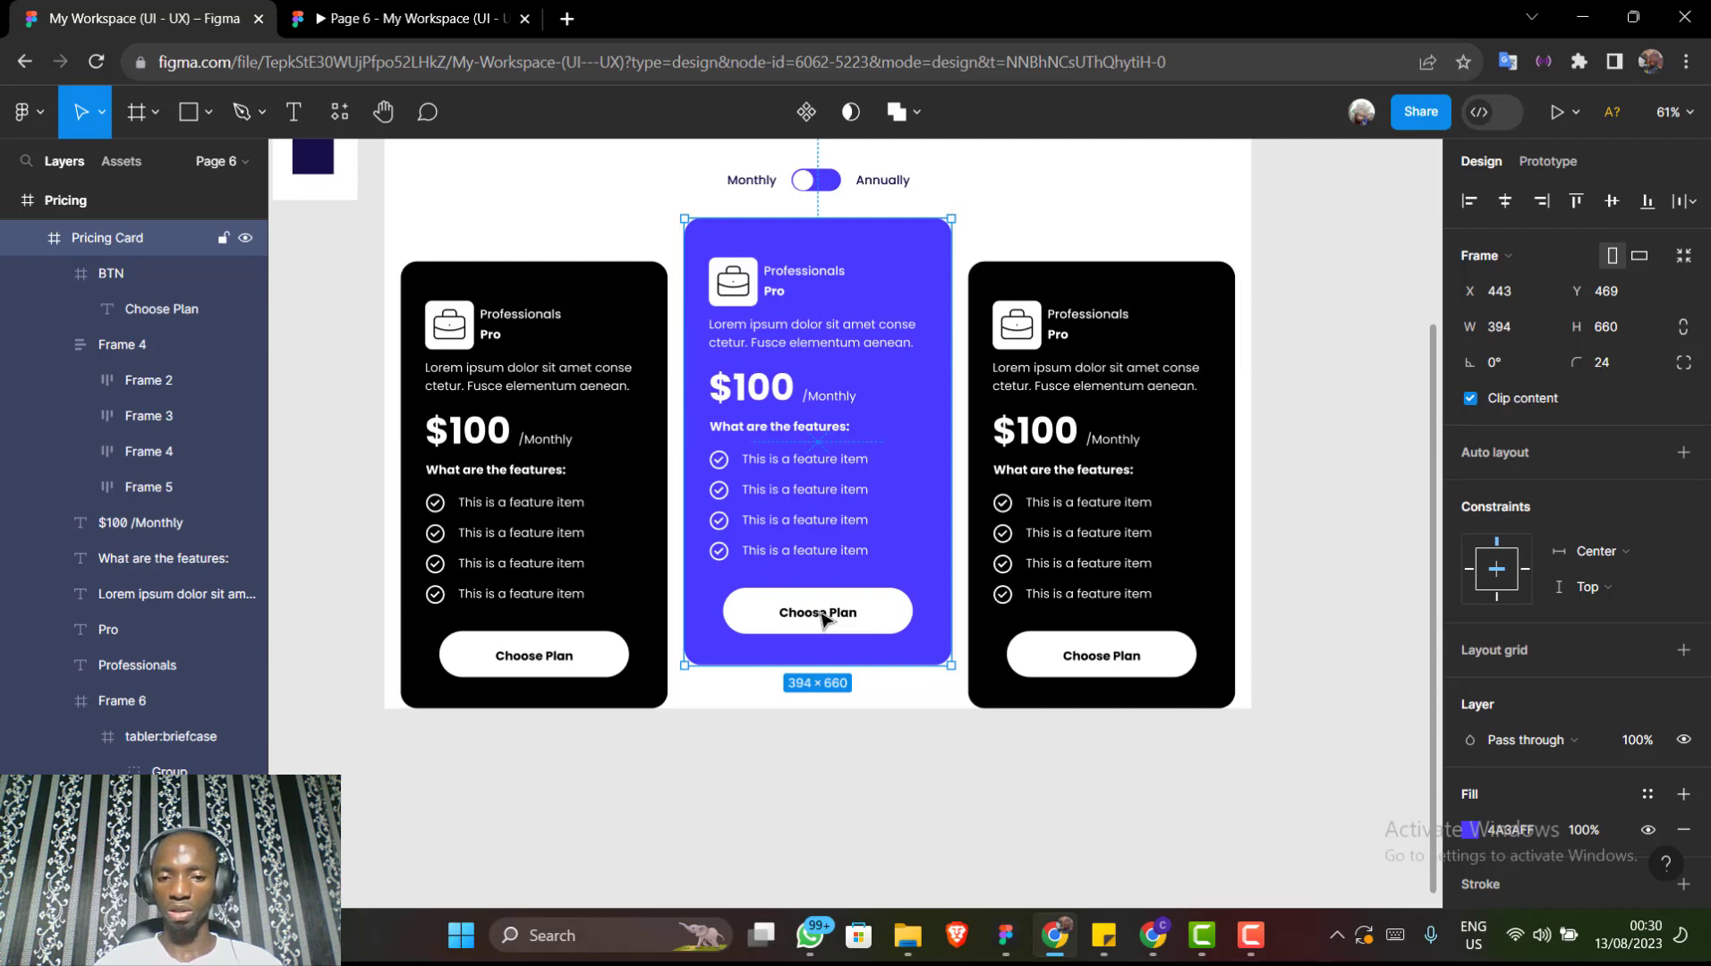
pyautogui.click(821, 617)
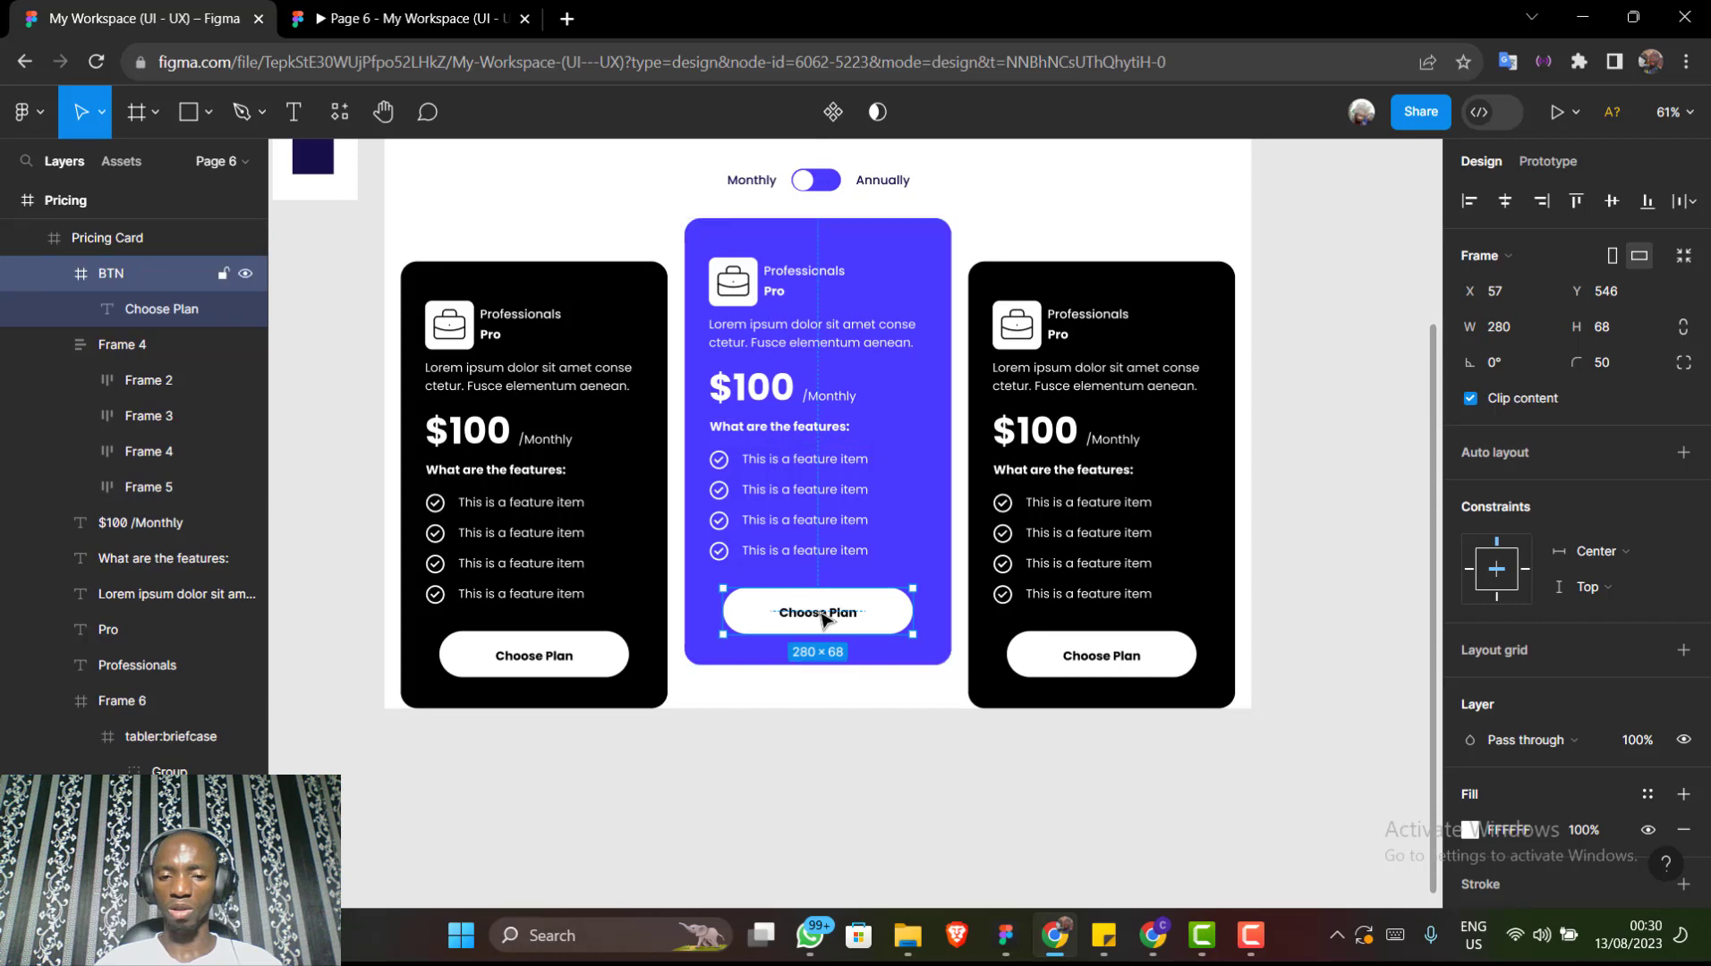
pyautogui.click(821, 618)
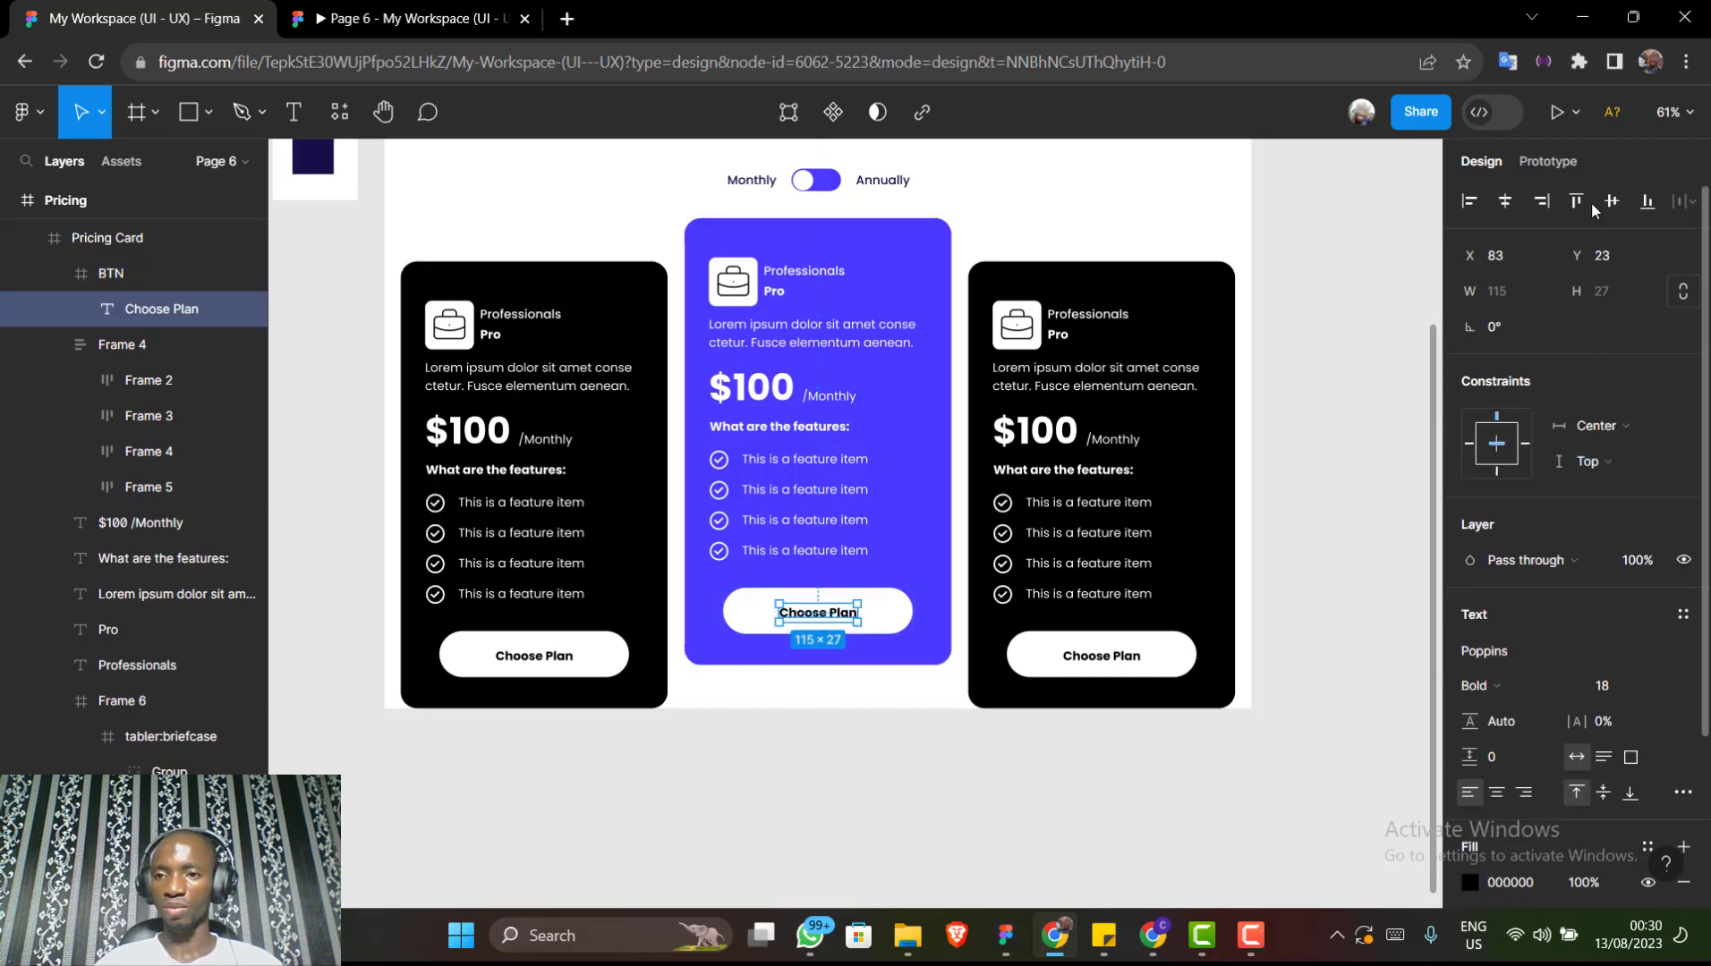
pyautogui.click(1614, 201)
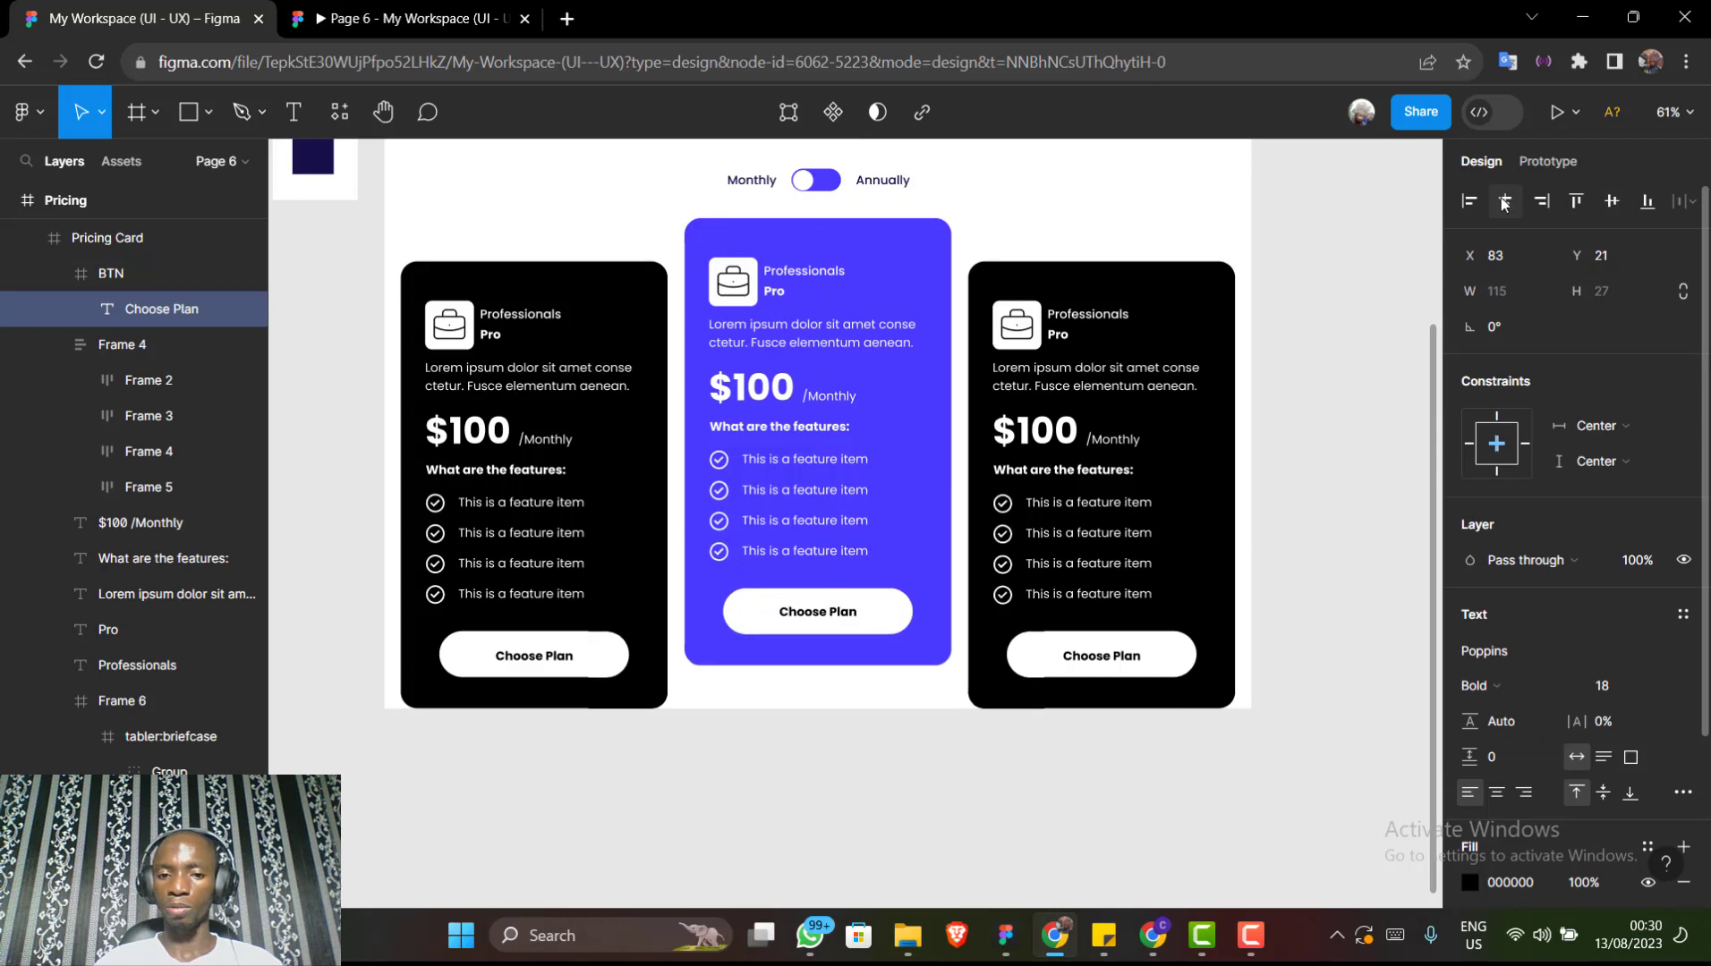
# Recolour the middle card's Choose Plan label to 4A3AFF by sampling the palette swatch, then deselect it
pyautogui.scroll(-3, 1535, 812)
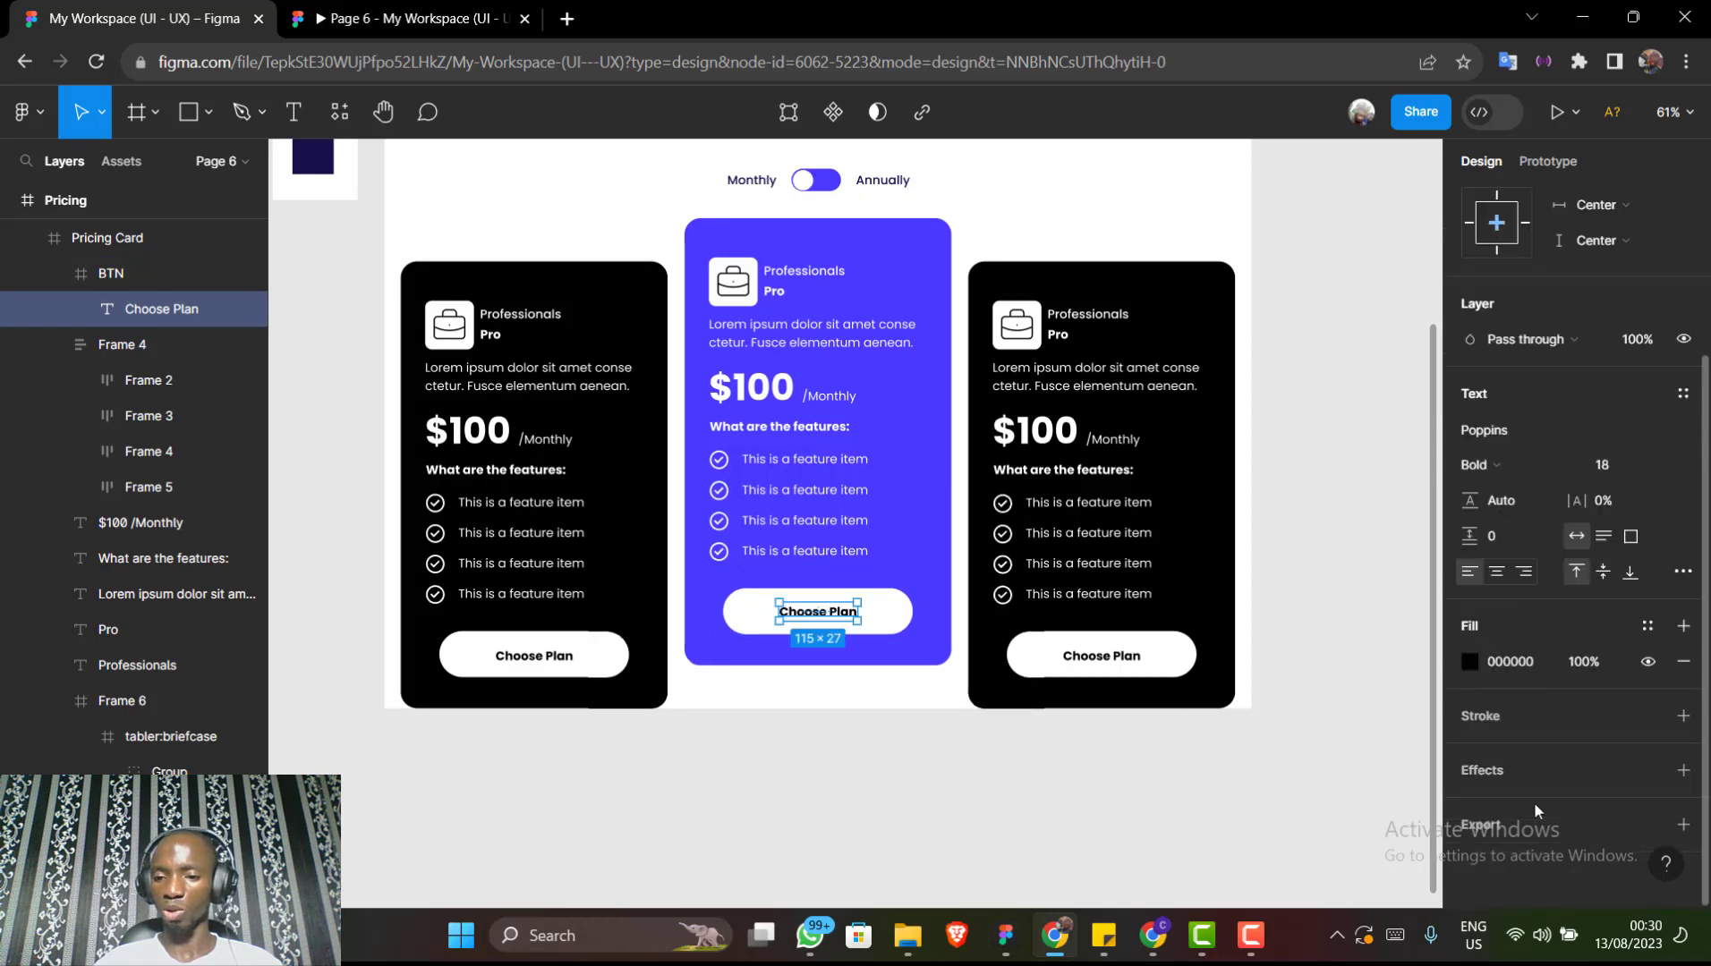
pyautogui.click(1470, 662)
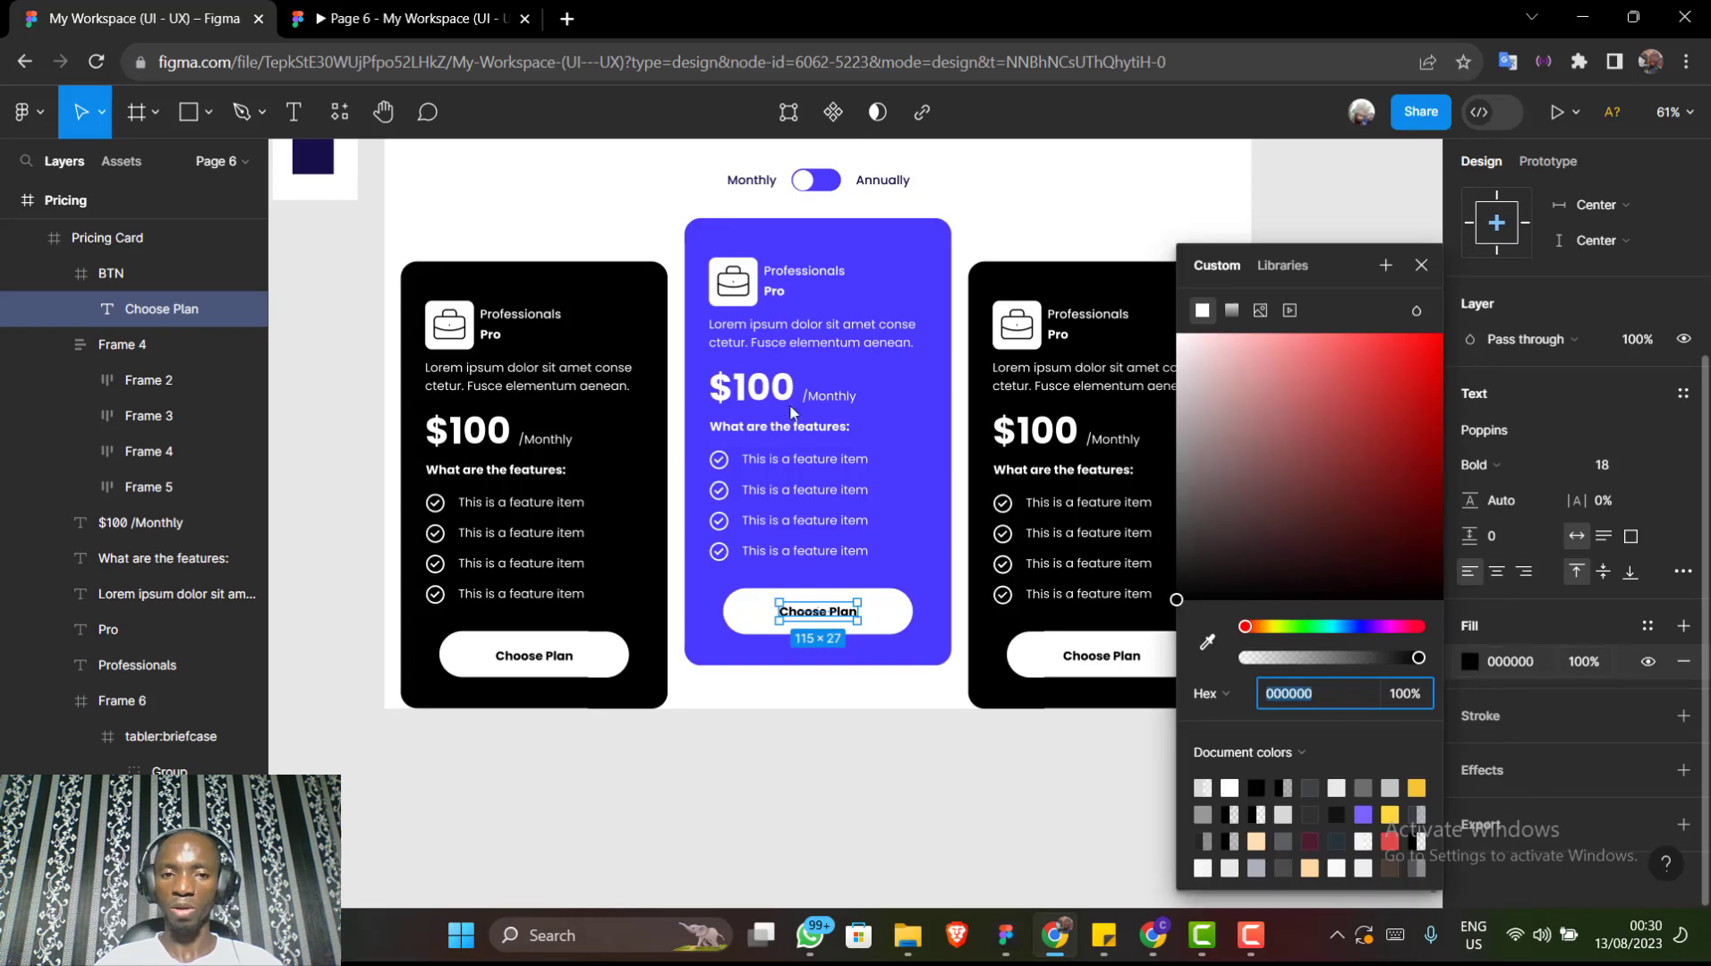
pyautogui.click(1208, 644)
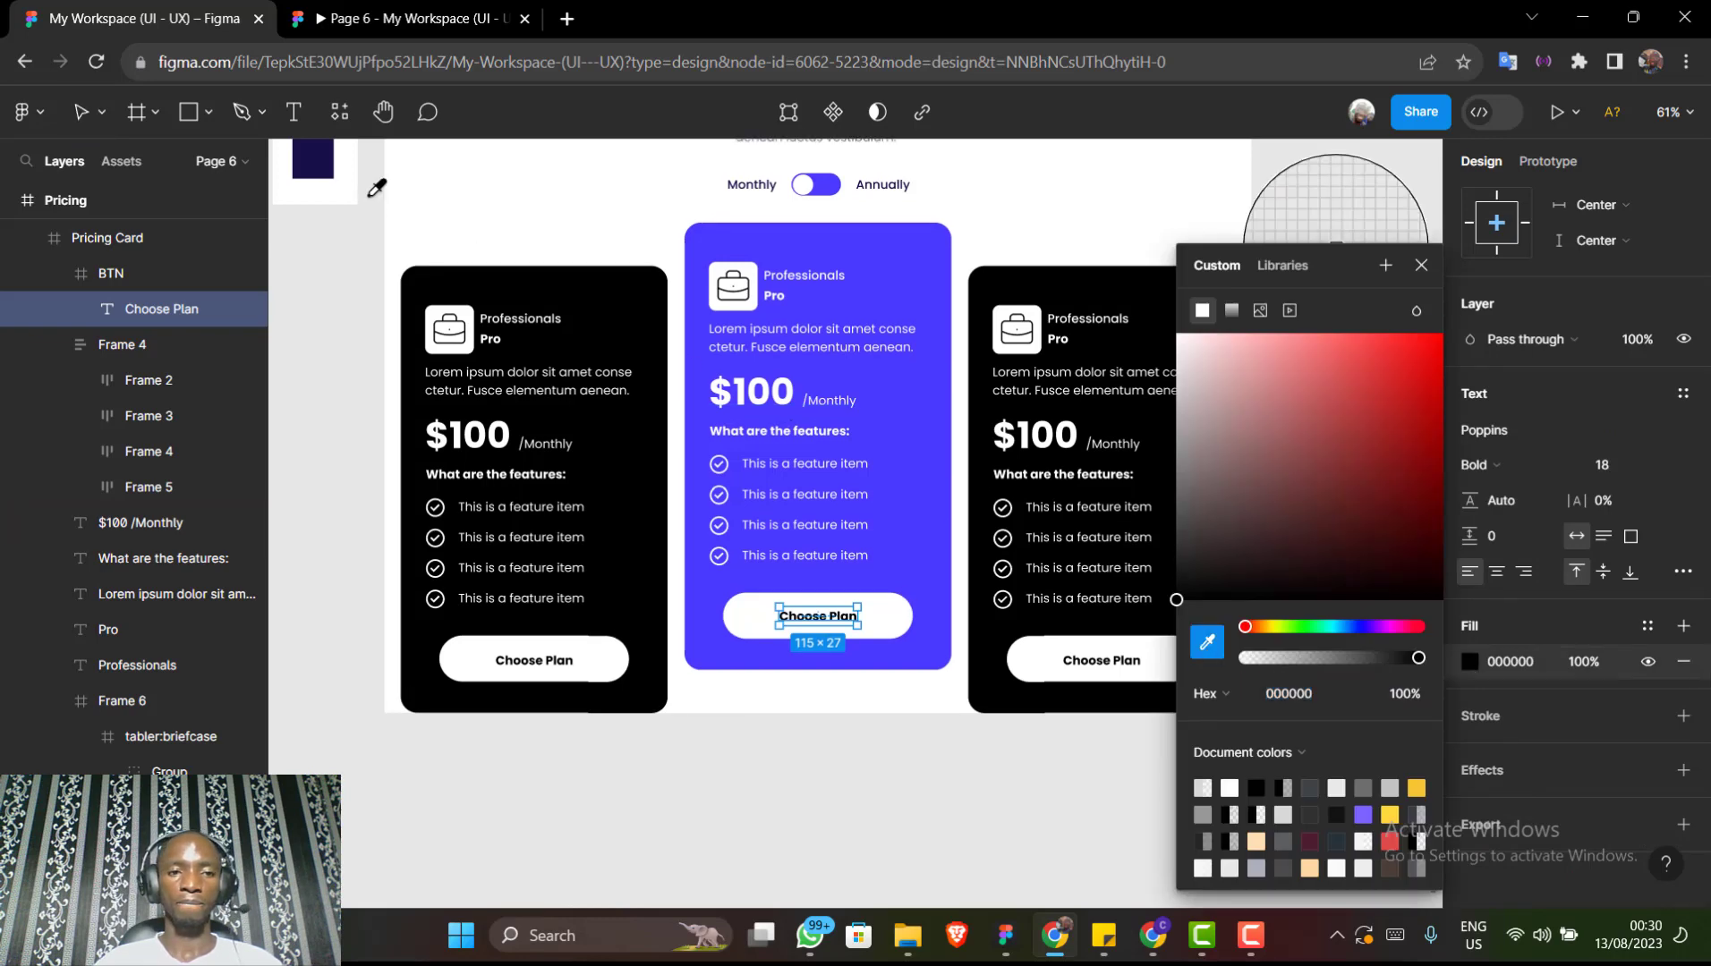
pyautogui.scroll(3, 354, 177)
pyautogui.click(325, 172)
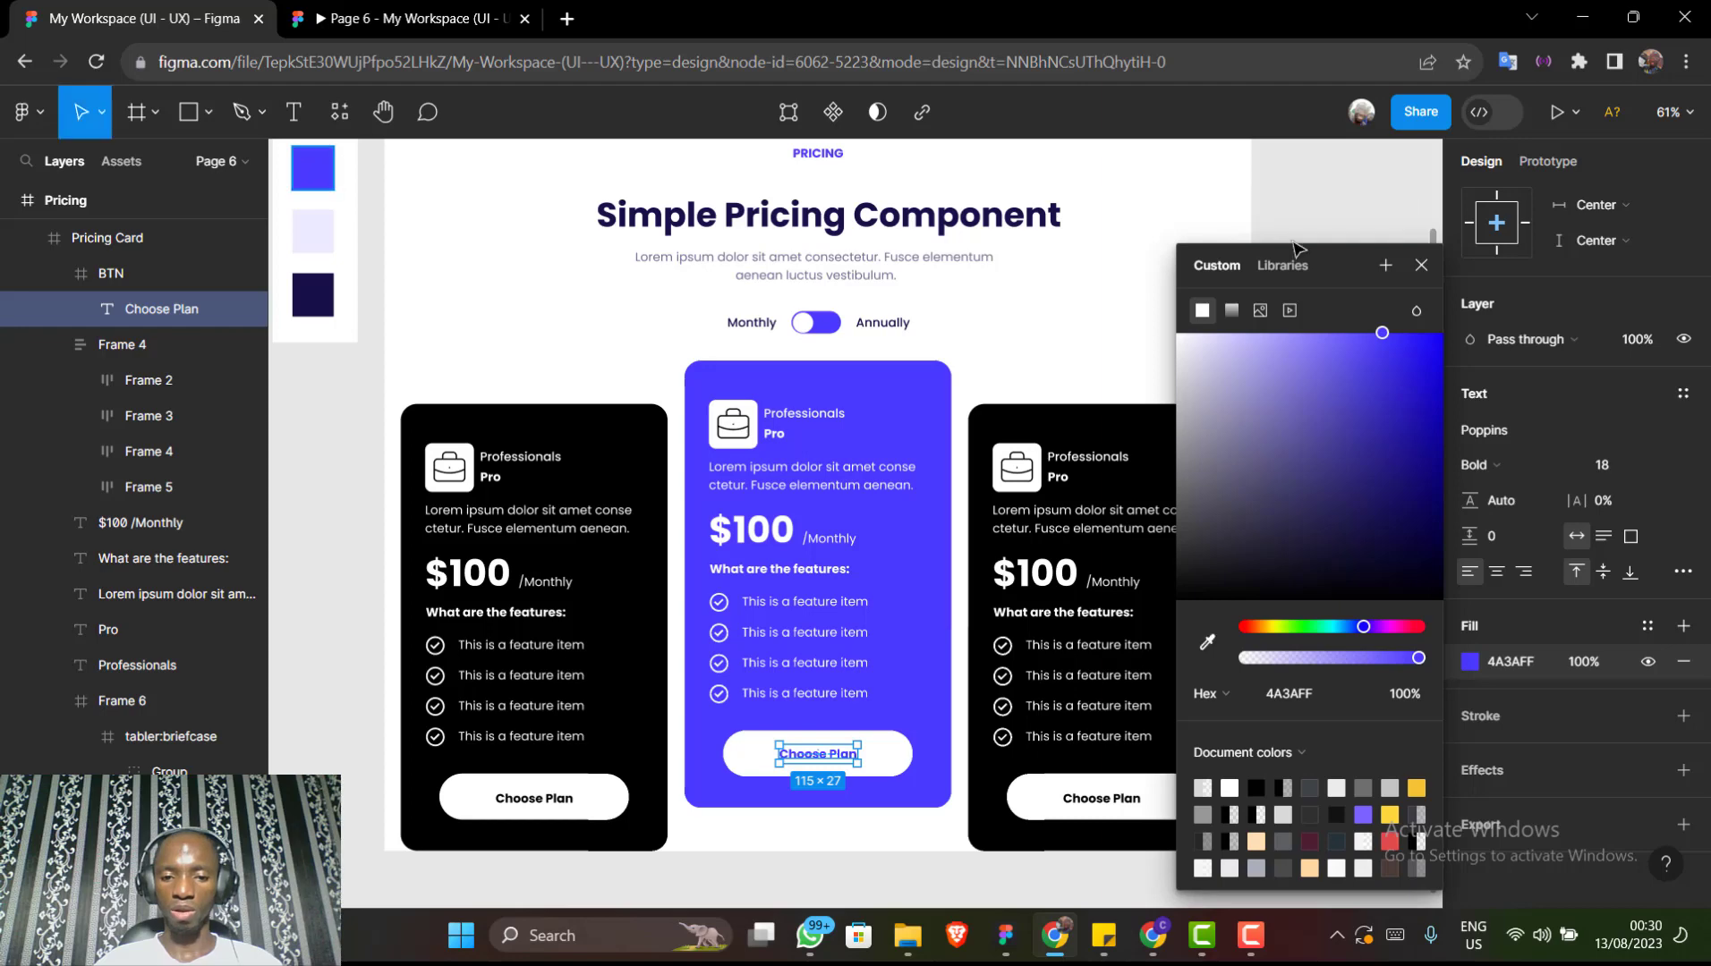
pyautogui.click(1421, 266)
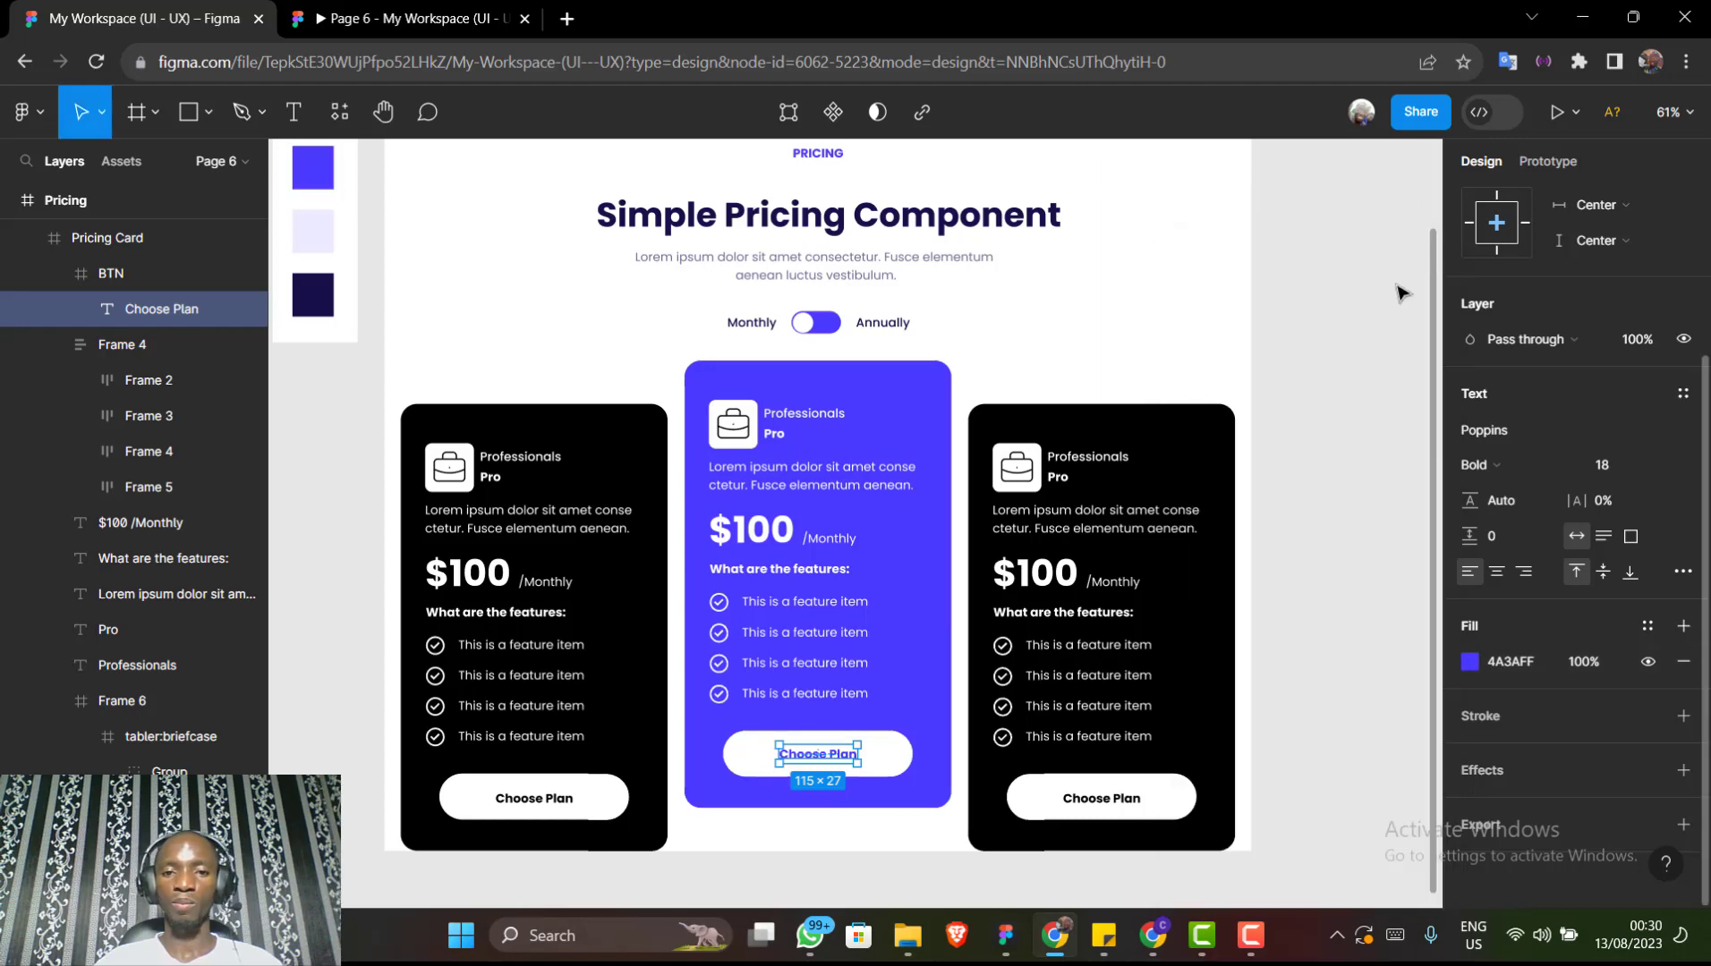
pyautogui.click(1117, 374)
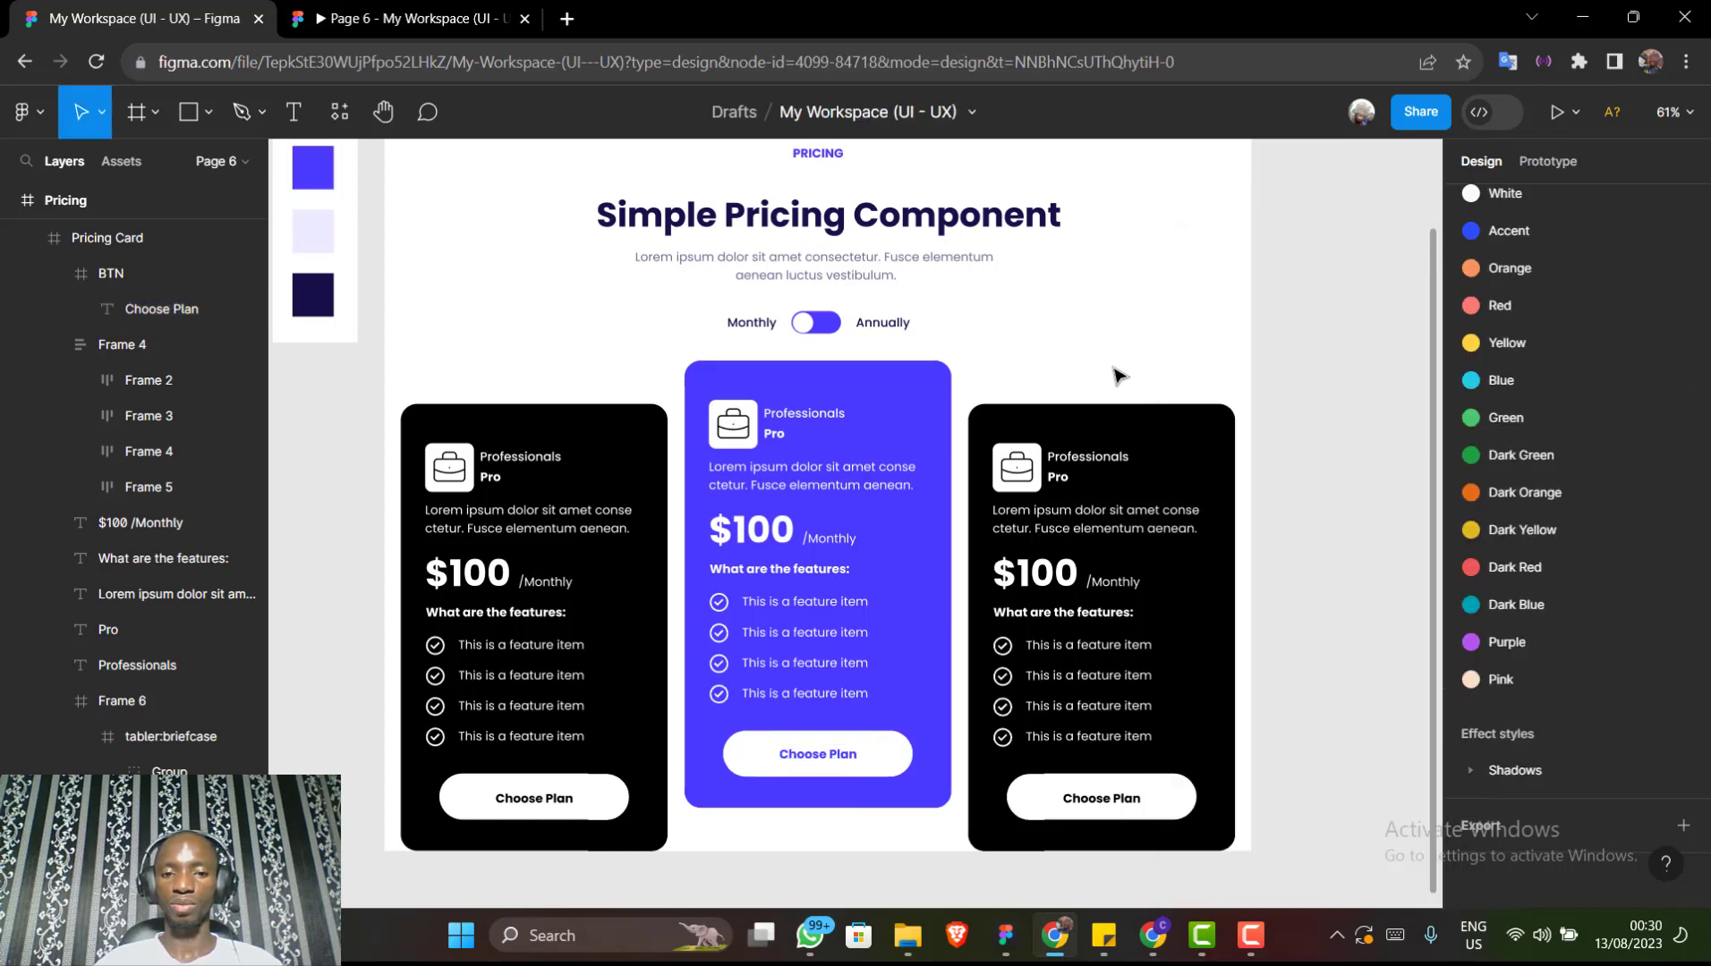
# Recolour the middle card's briefcase icon to 4A3AFF by sampling the card's background
pyautogui.scroll(-1, 859, 573)
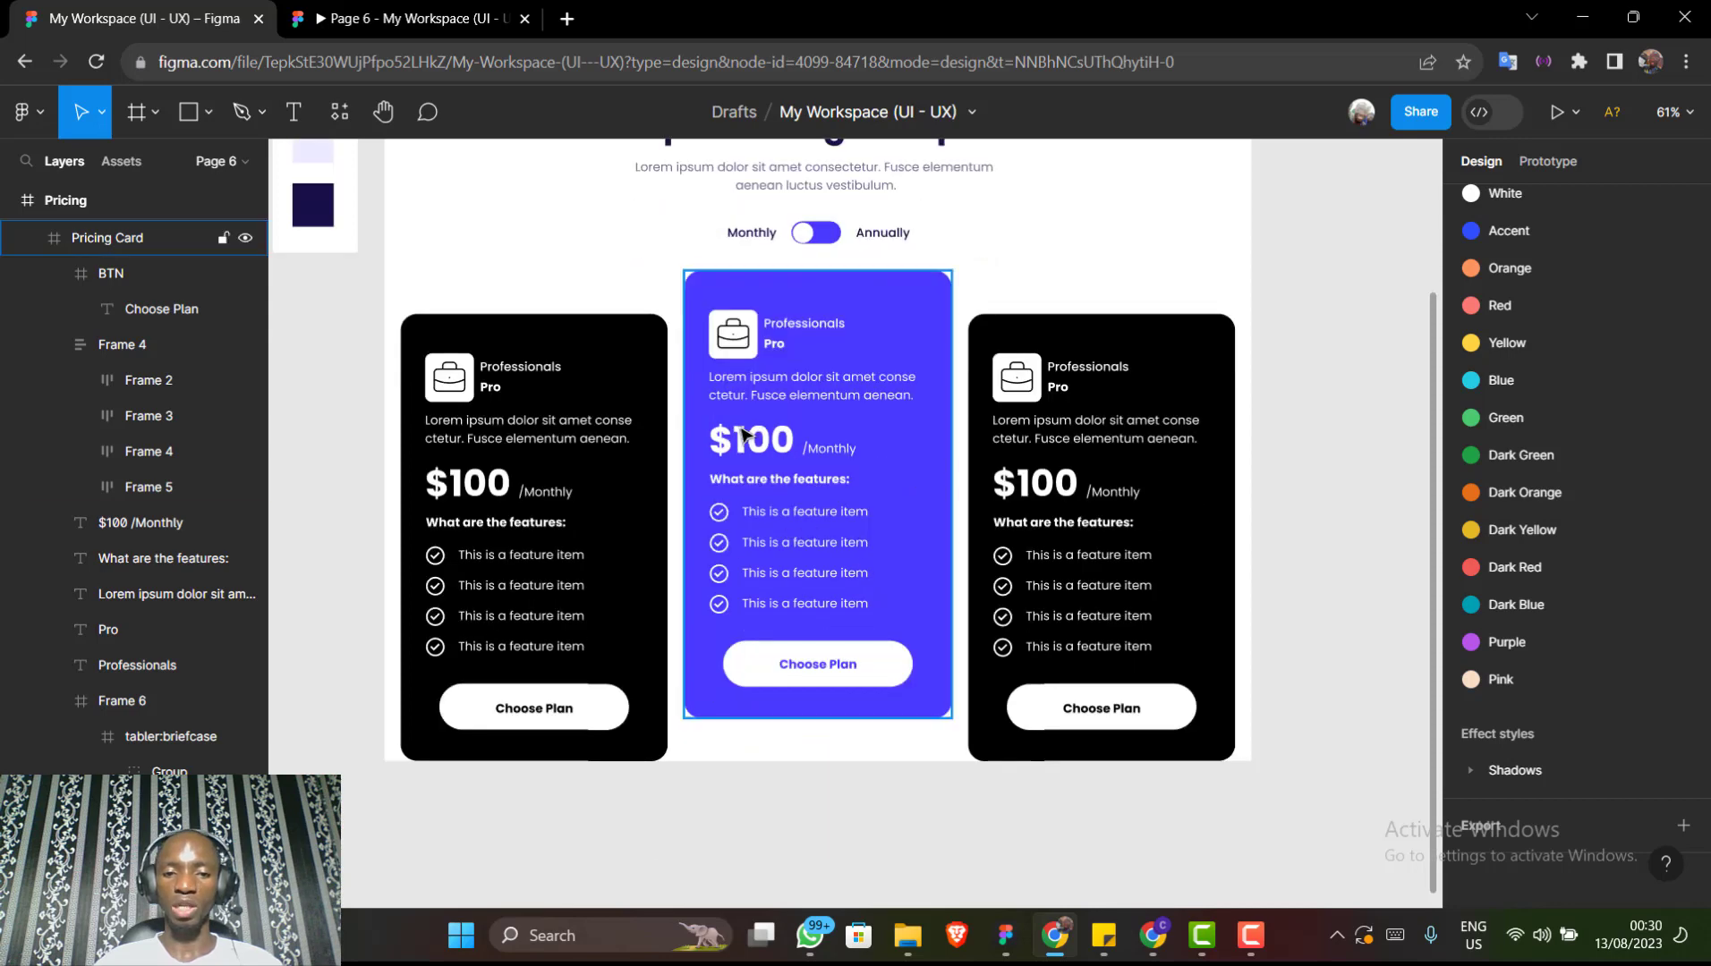
pyautogui.scroll(5, 742, 433)
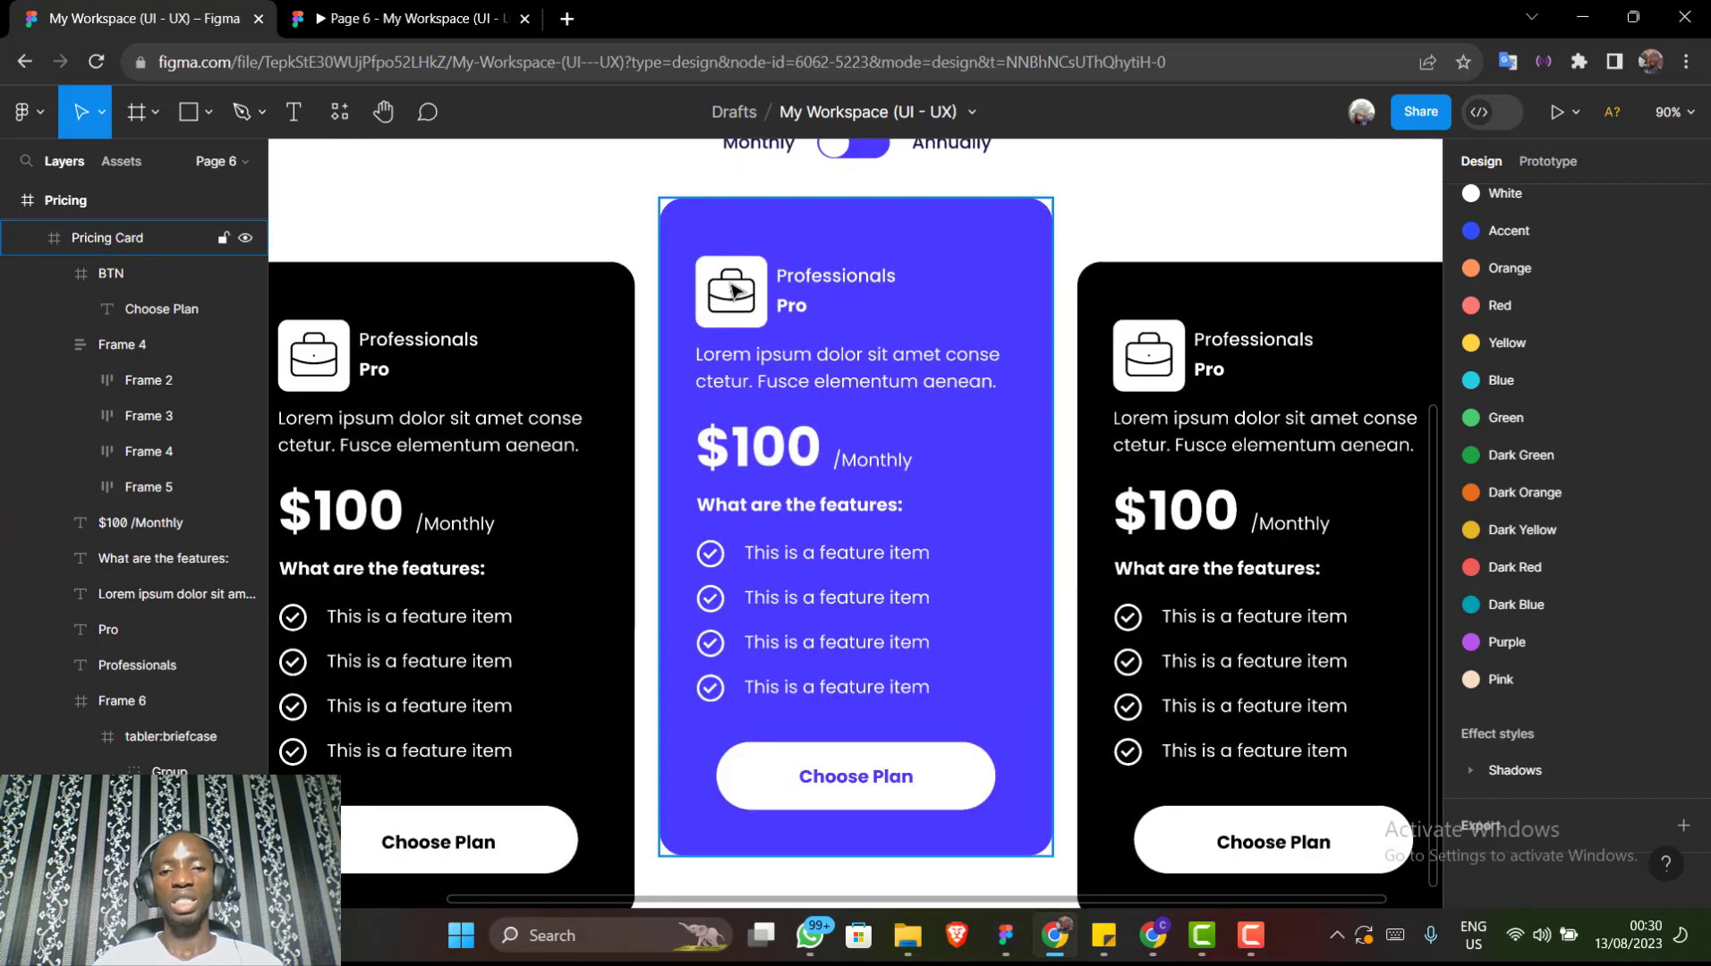
pyautogui.click(734, 291)
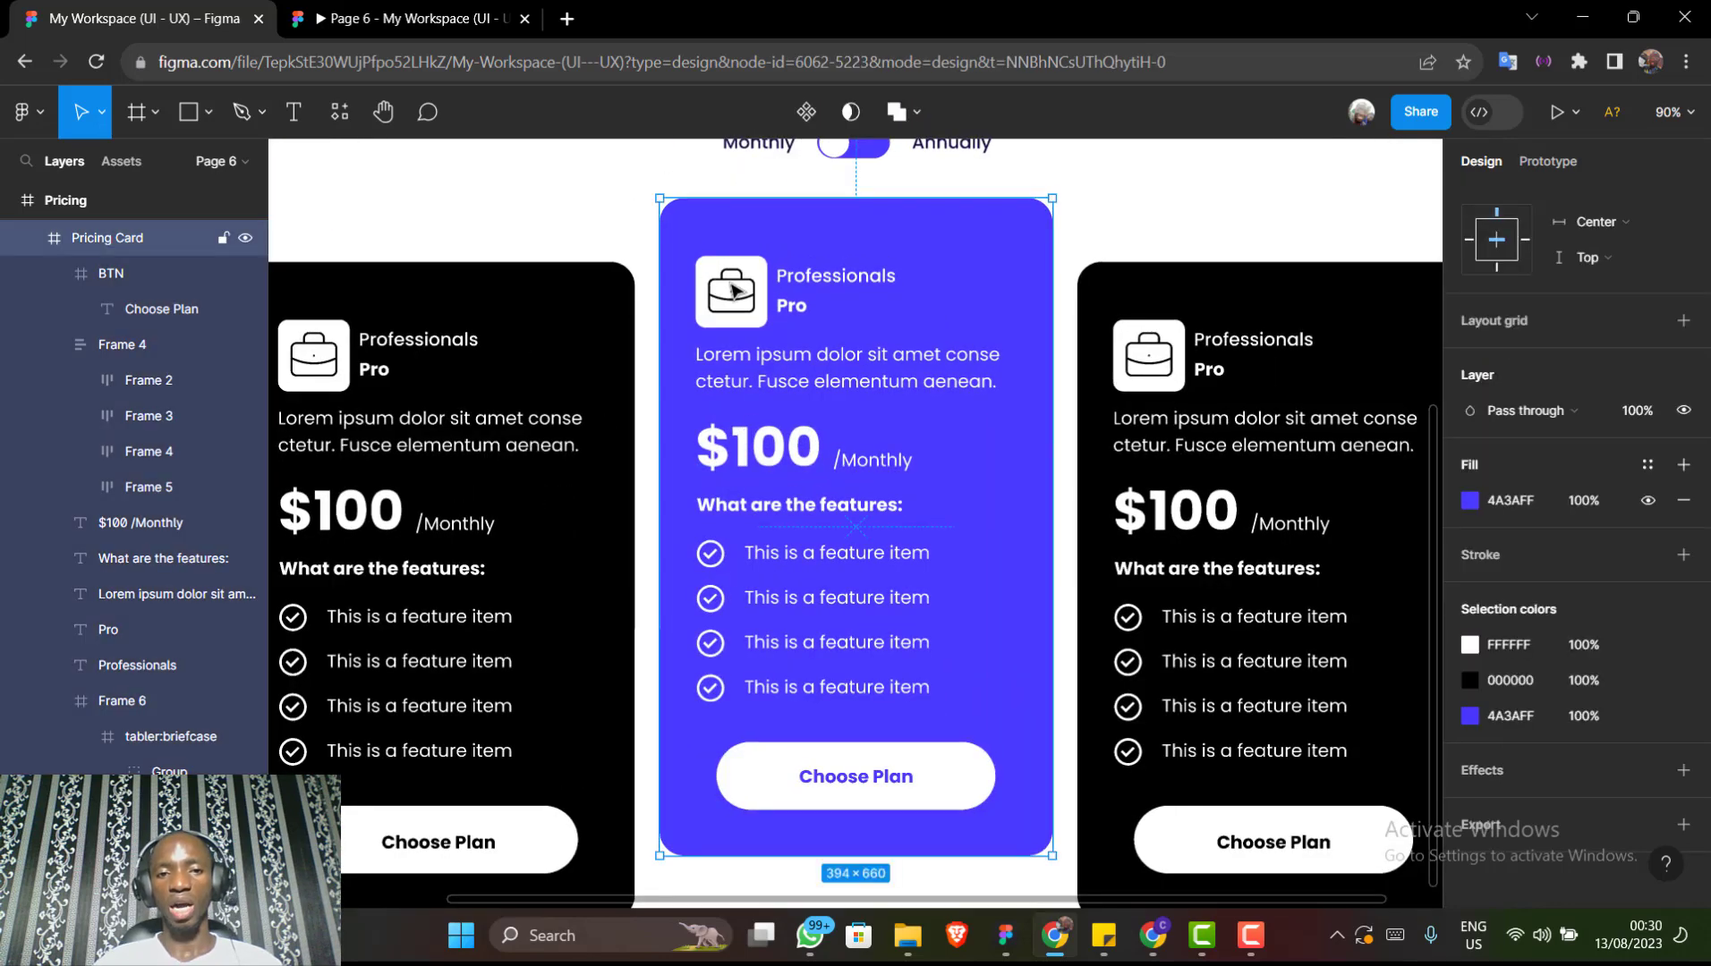
pyautogui.doubleClick(733, 291)
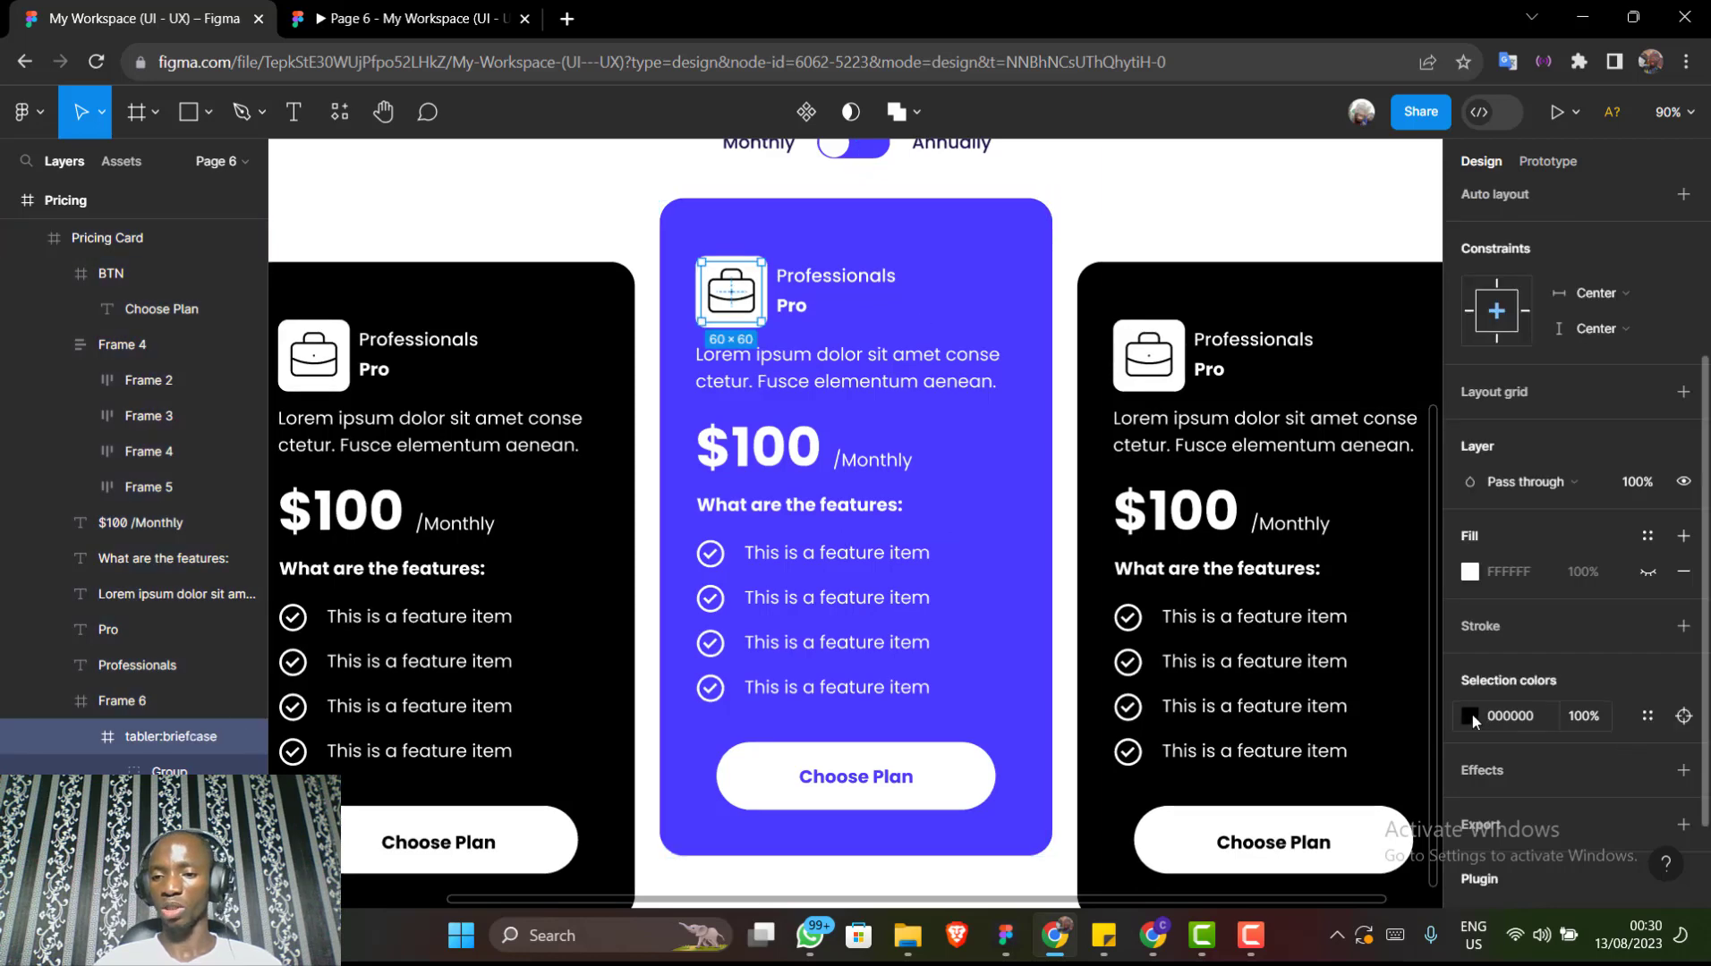
pyautogui.click(1470, 715)
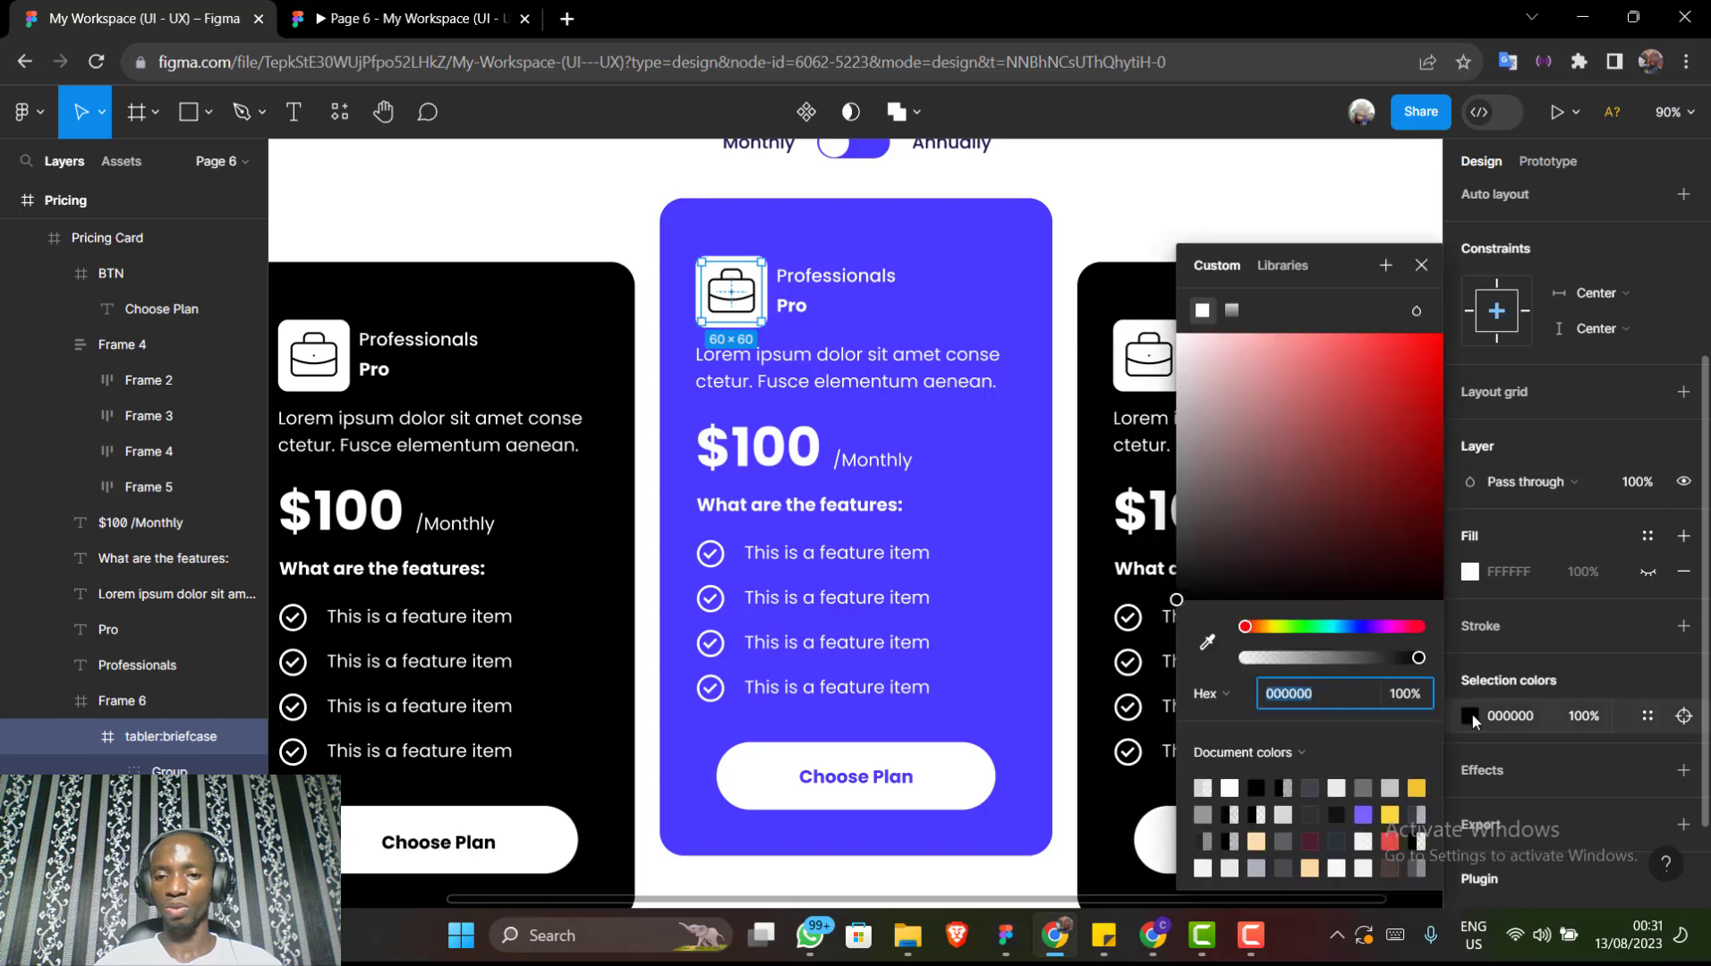
pyautogui.click(1207, 641)
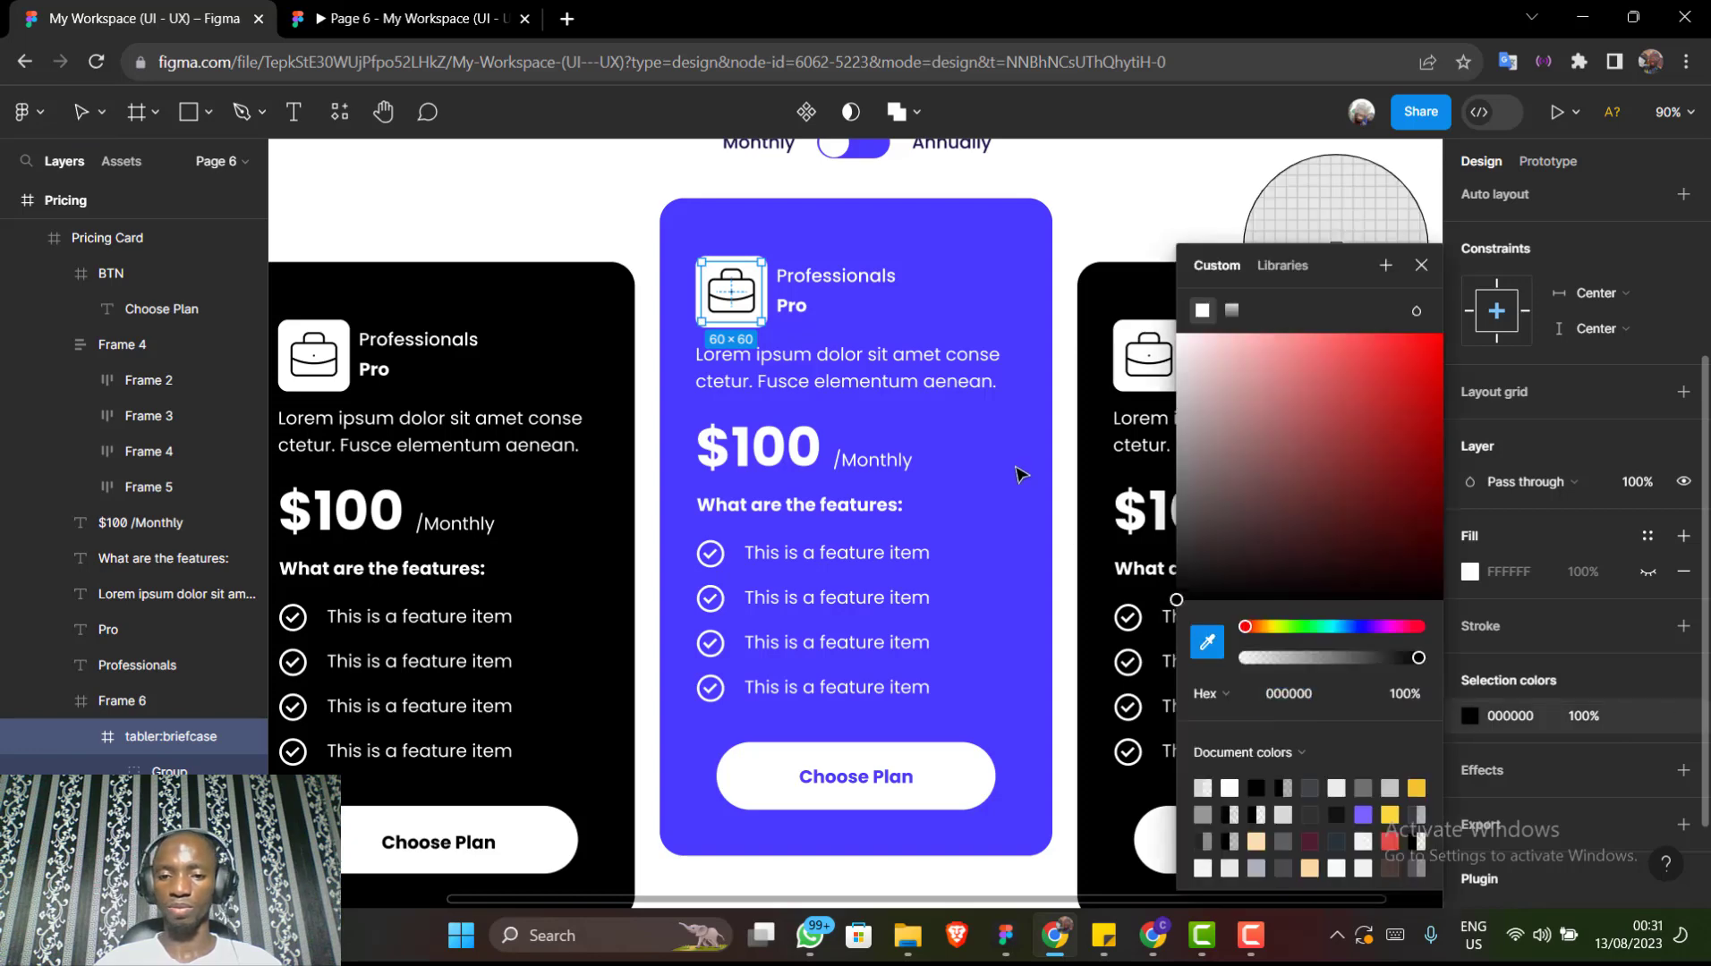
pyautogui.click(1022, 458)
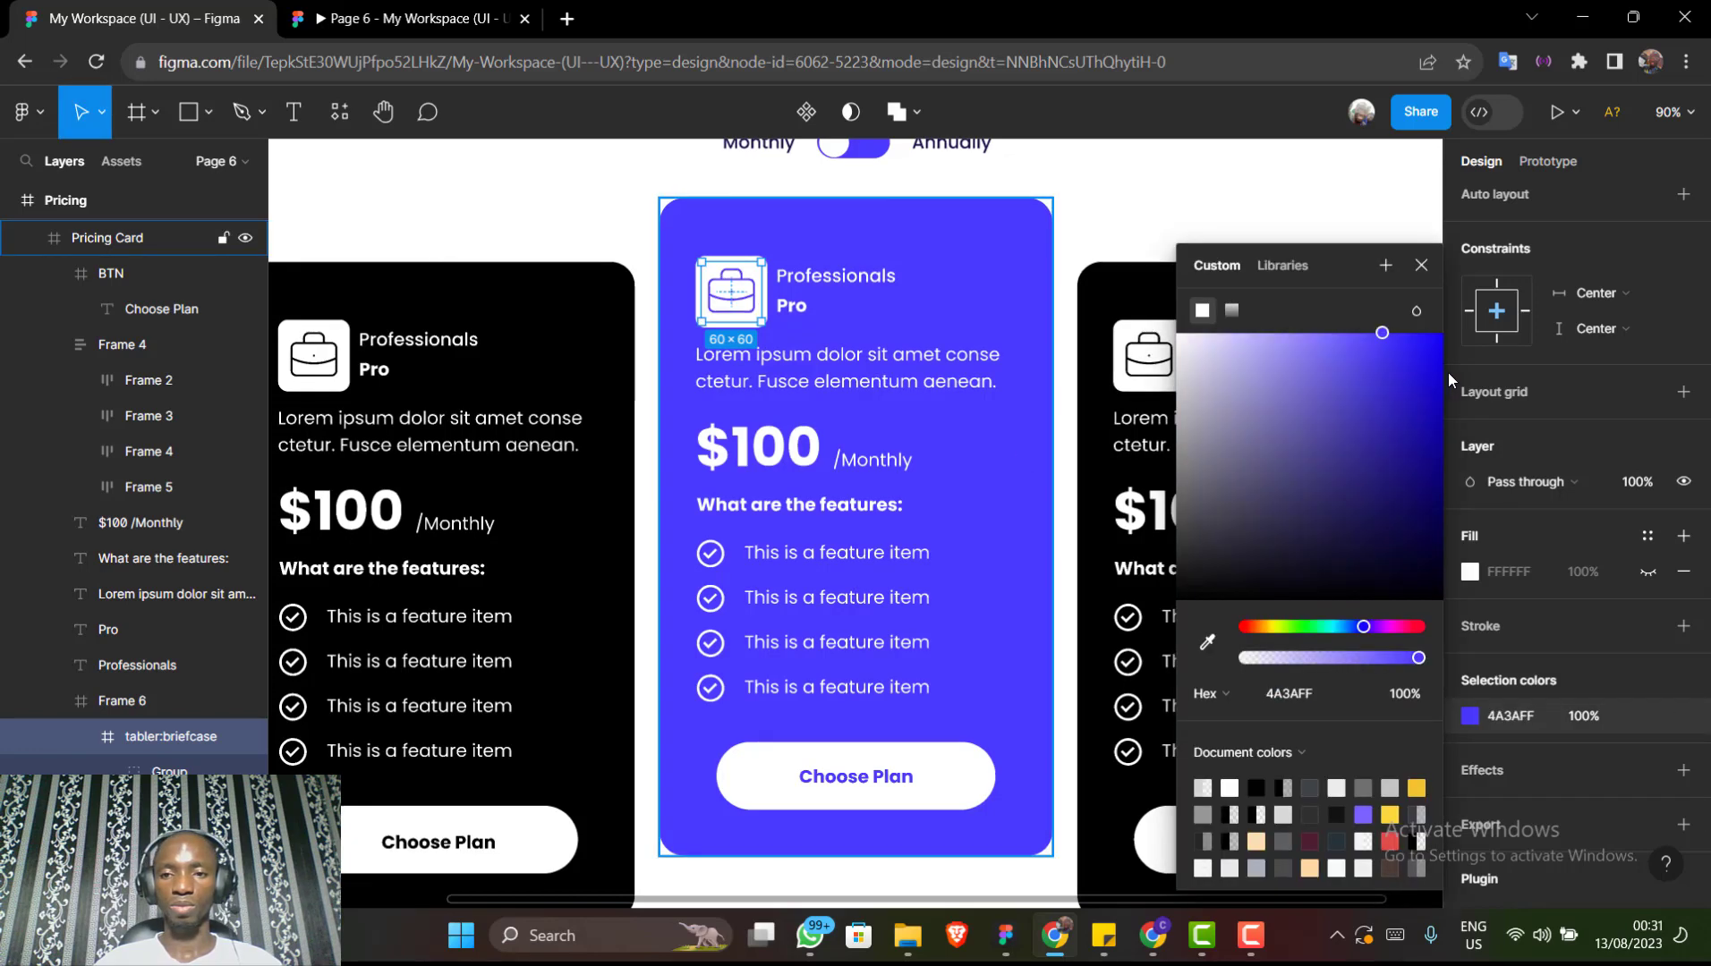
pyautogui.press('Escape')
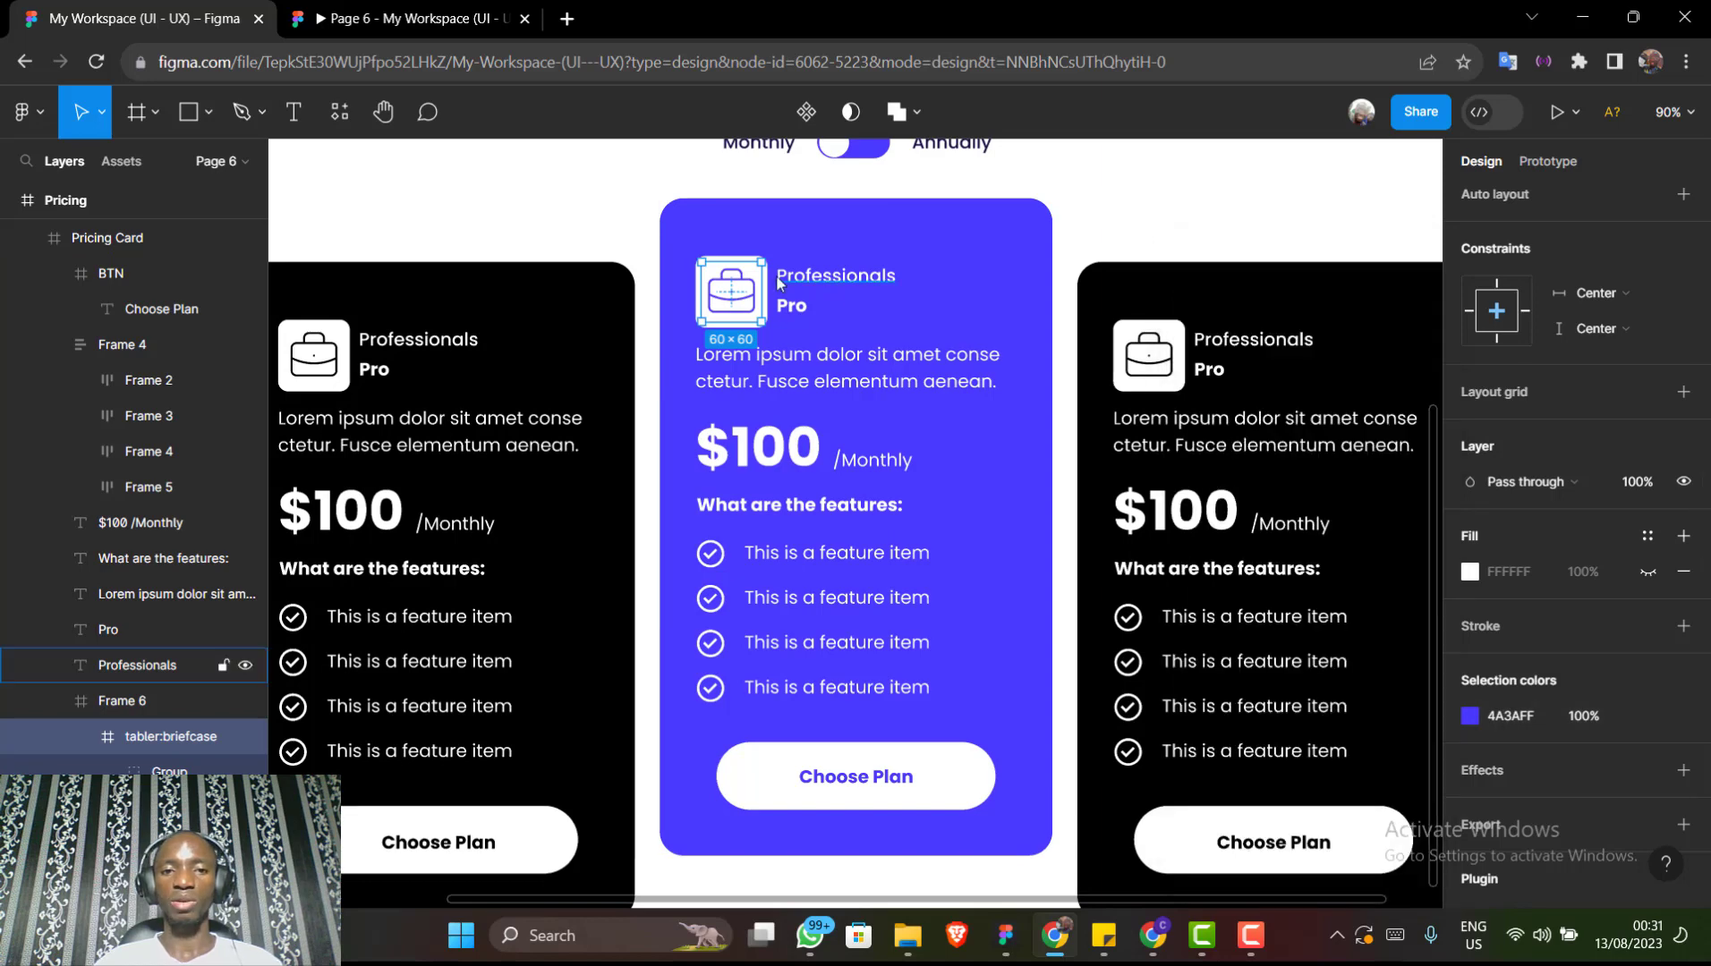
# Examine the middle card's briefcase icon tile and Professionals label up close and within the whole pricing section
pyautogui.keyDown('ctrl'); pyautogui.scroll(-5, 775, 275); pyautogui.keyUp('ctrl')
pyautogui.scroll(2, 776, 277)
pyautogui.scroll(2, 779, 284)
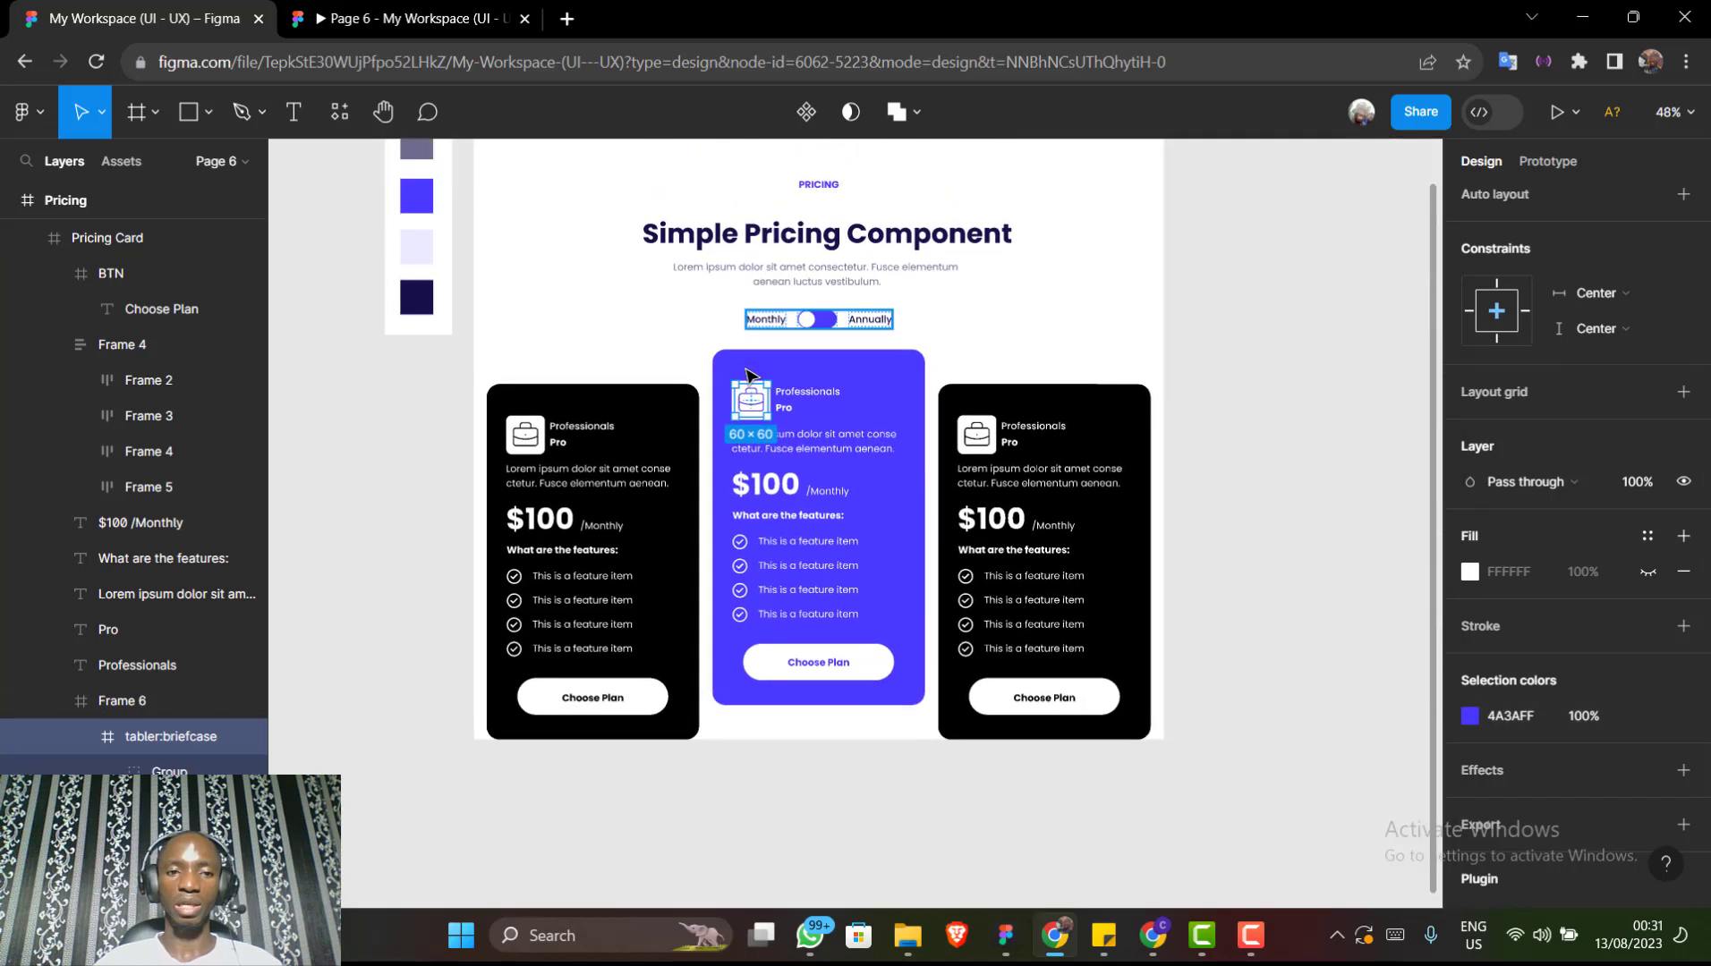
pyautogui.keyDown('ctrl'); pyautogui.scroll(3, 717, 477); pyautogui.keyUp('ctrl')
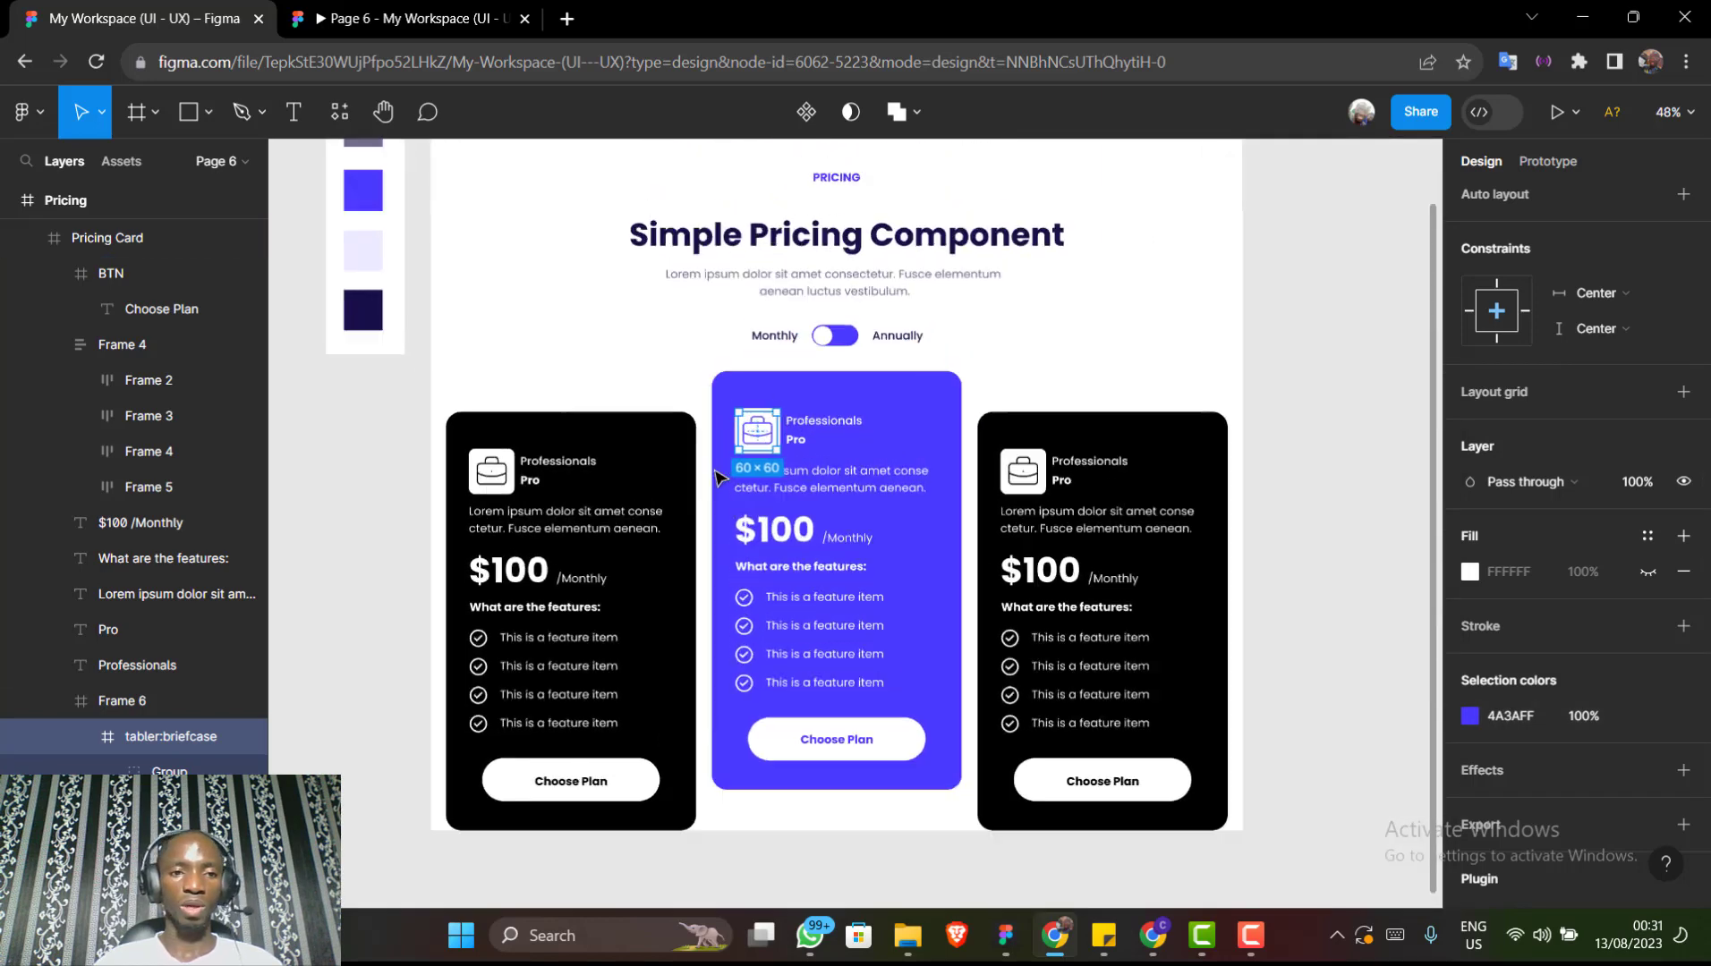
pyautogui.scroll(1, 719, 480)
pyautogui.hscroll(-2, 717, 481)
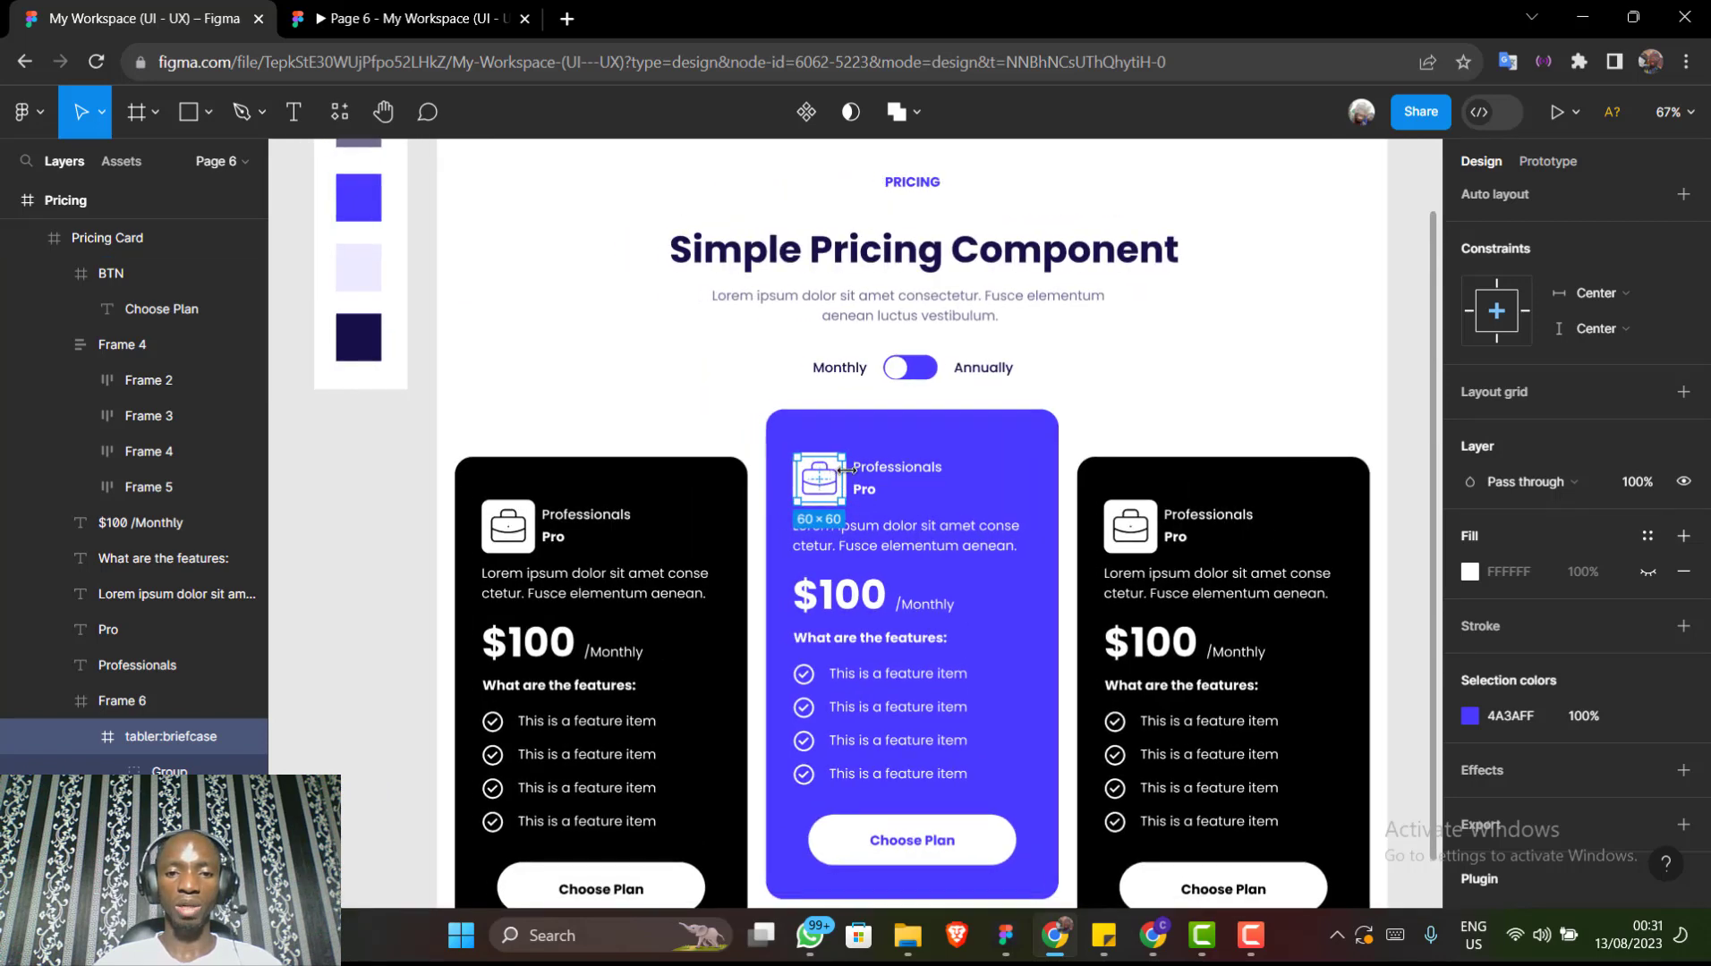
pyautogui.keyDown('ctrl'); pyautogui.scroll(3, 841, 471); pyautogui.keyUp('ctrl')
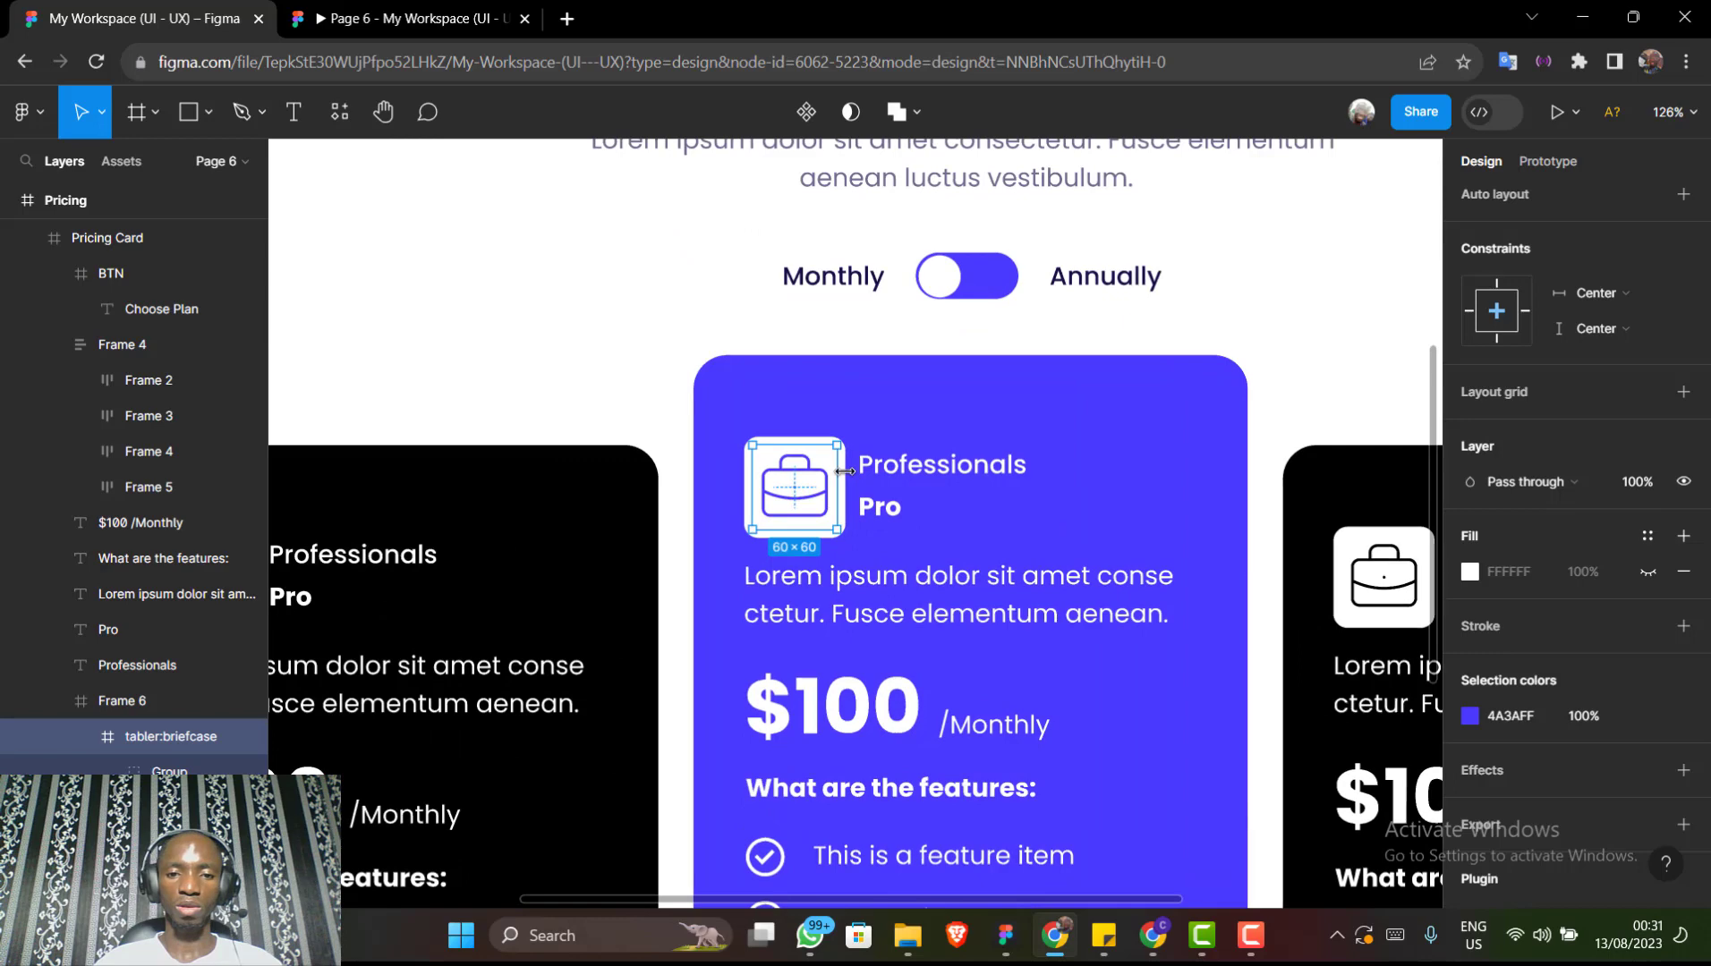
pyautogui.click(897, 472)
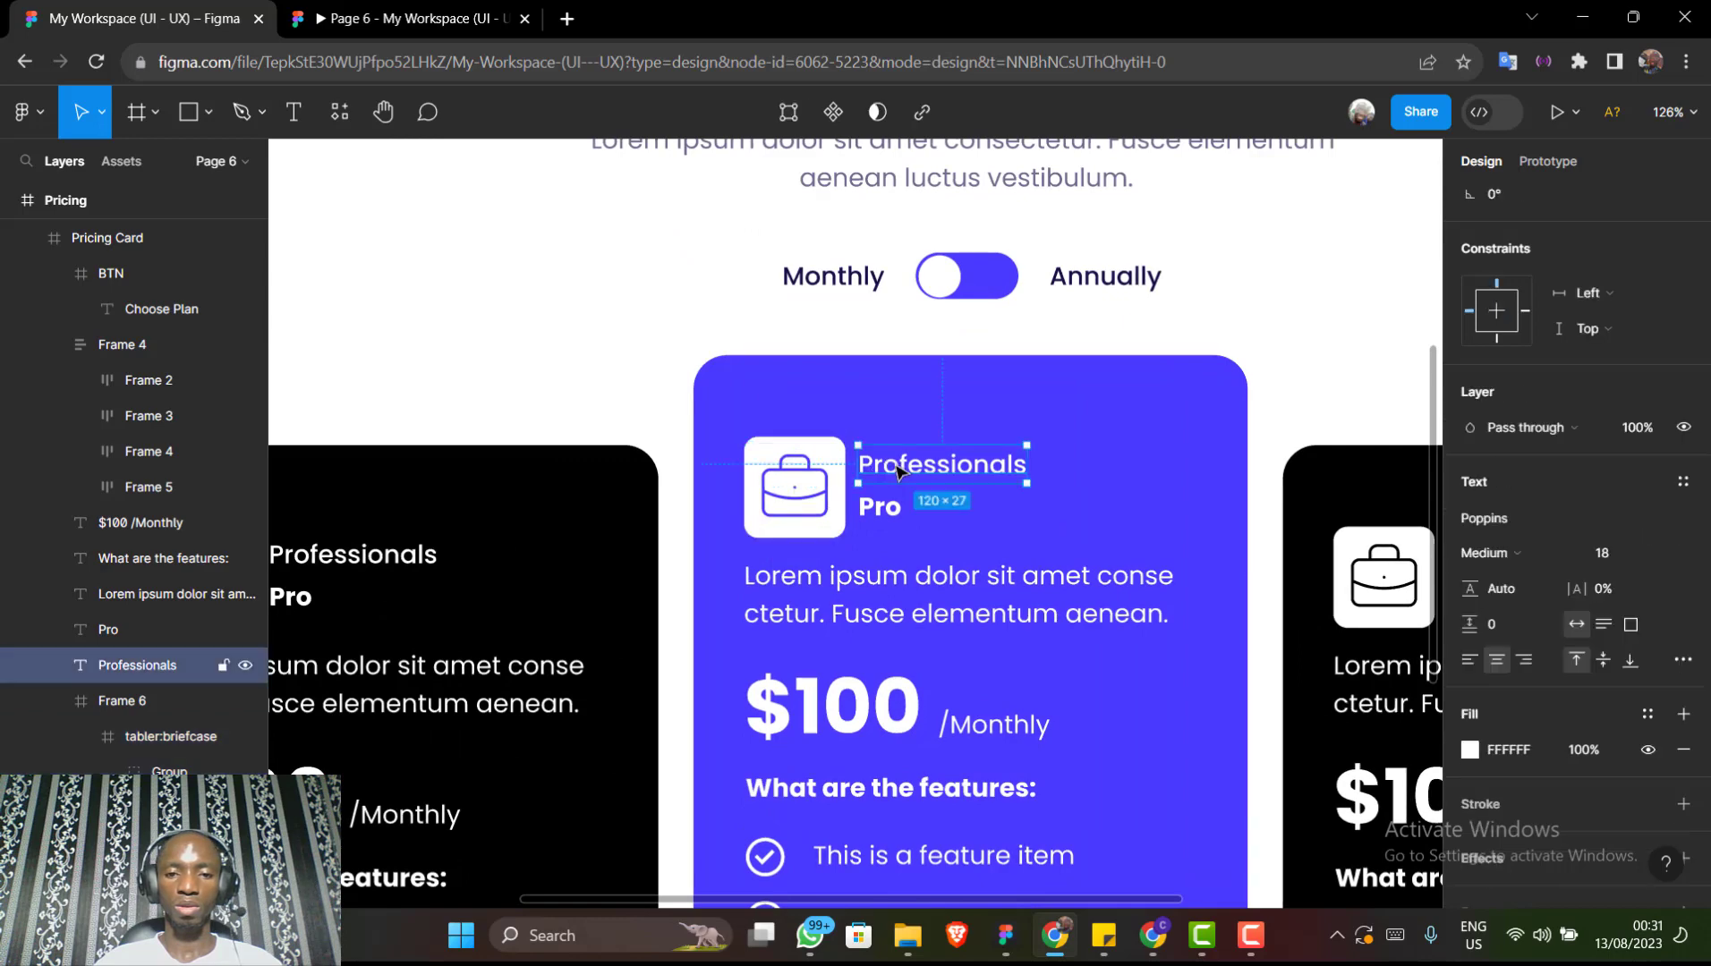
pyautogui.click(842, 469)
pyautogui.scroll(-3, 839, 467)
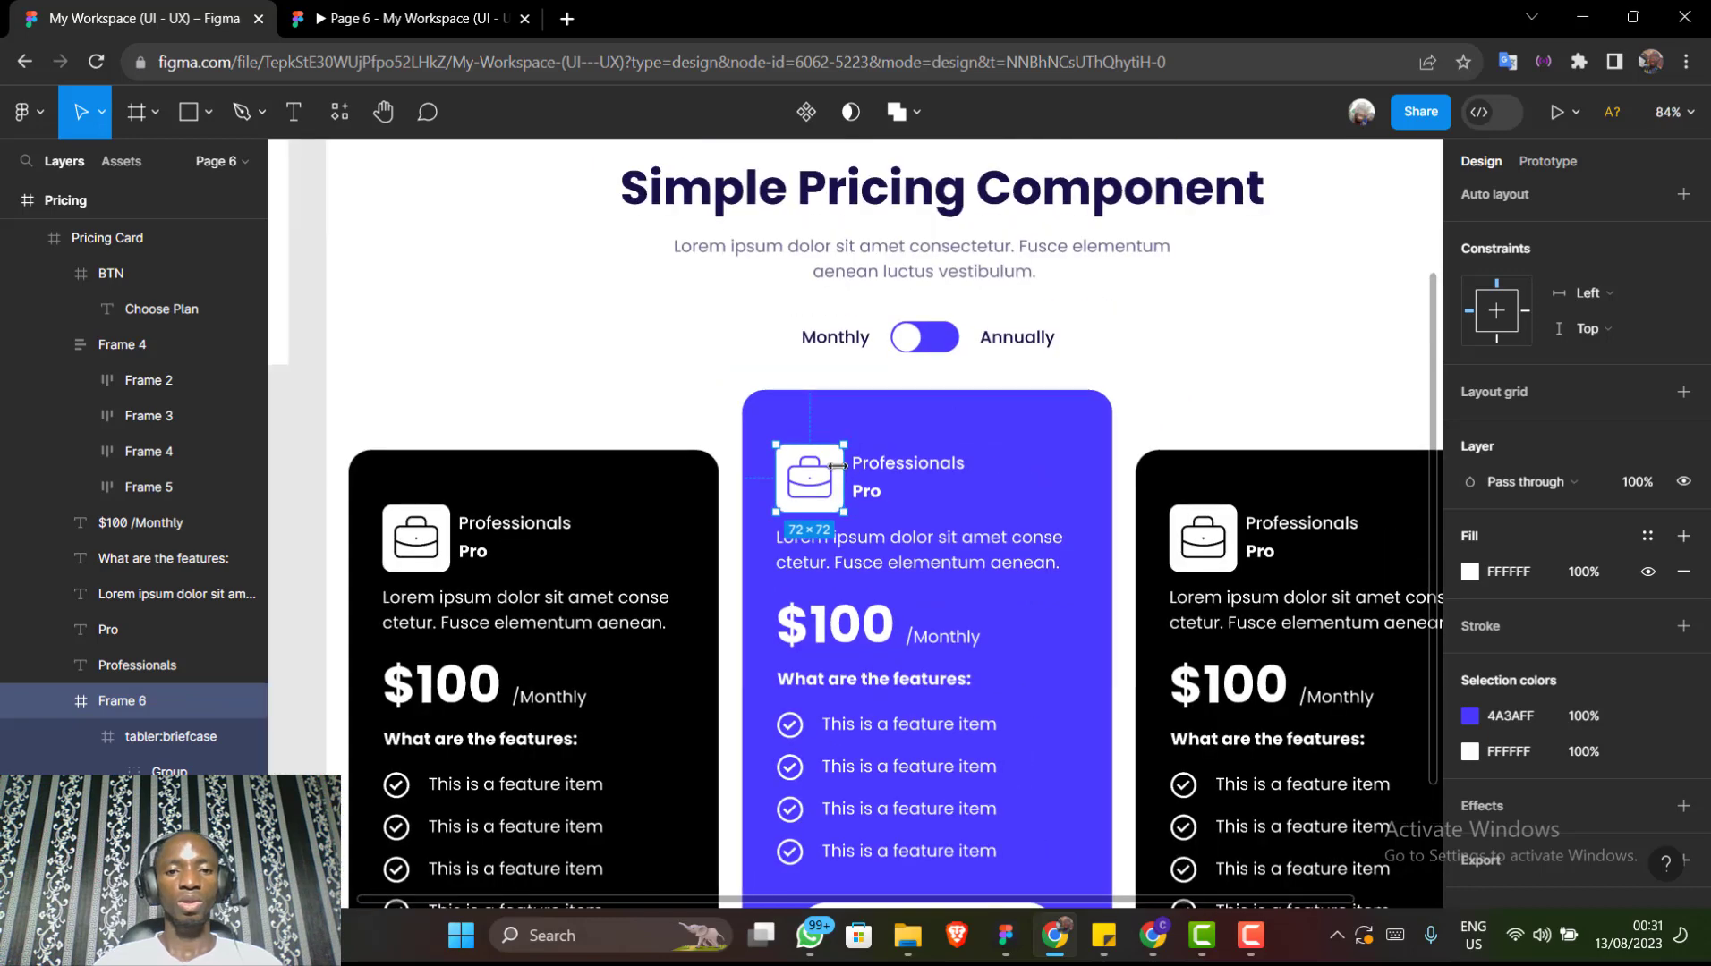
# Set the middle card's briefcase icon tile fill to ECEBFF by sampling the light lavender palette swatch, then deselect it
pyautogui.scroll(-5, 838, 465)
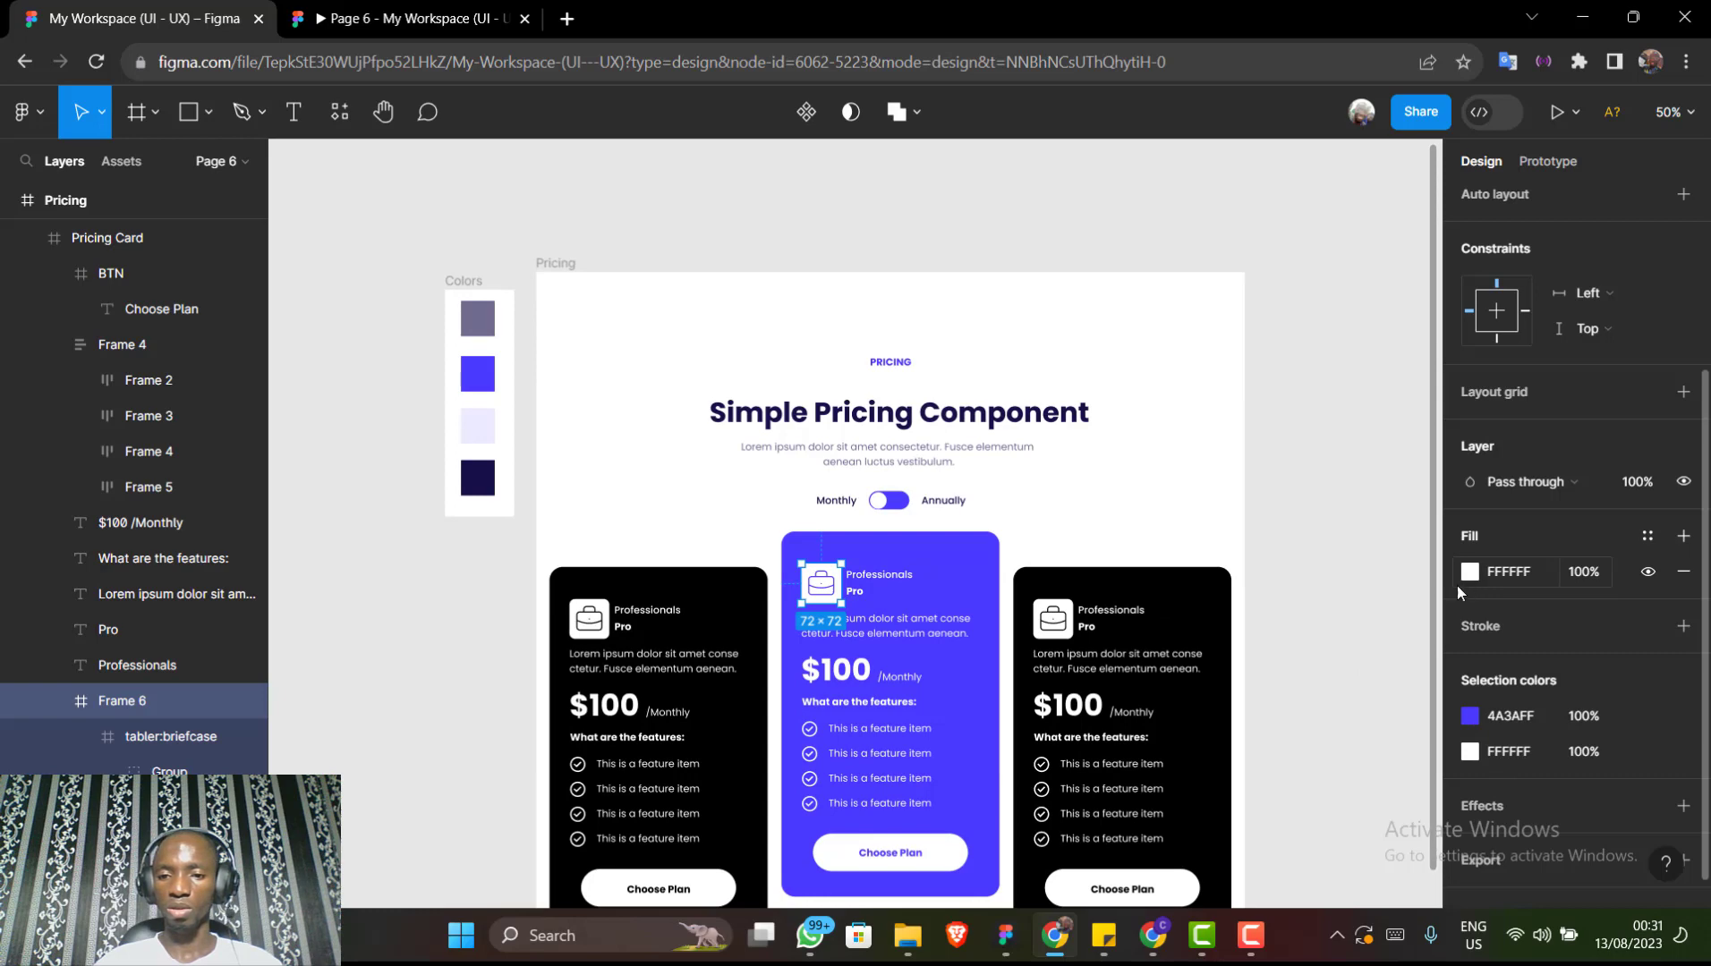
pyautogui.click(1467, 573)
pyautogui.click(1206, 641)
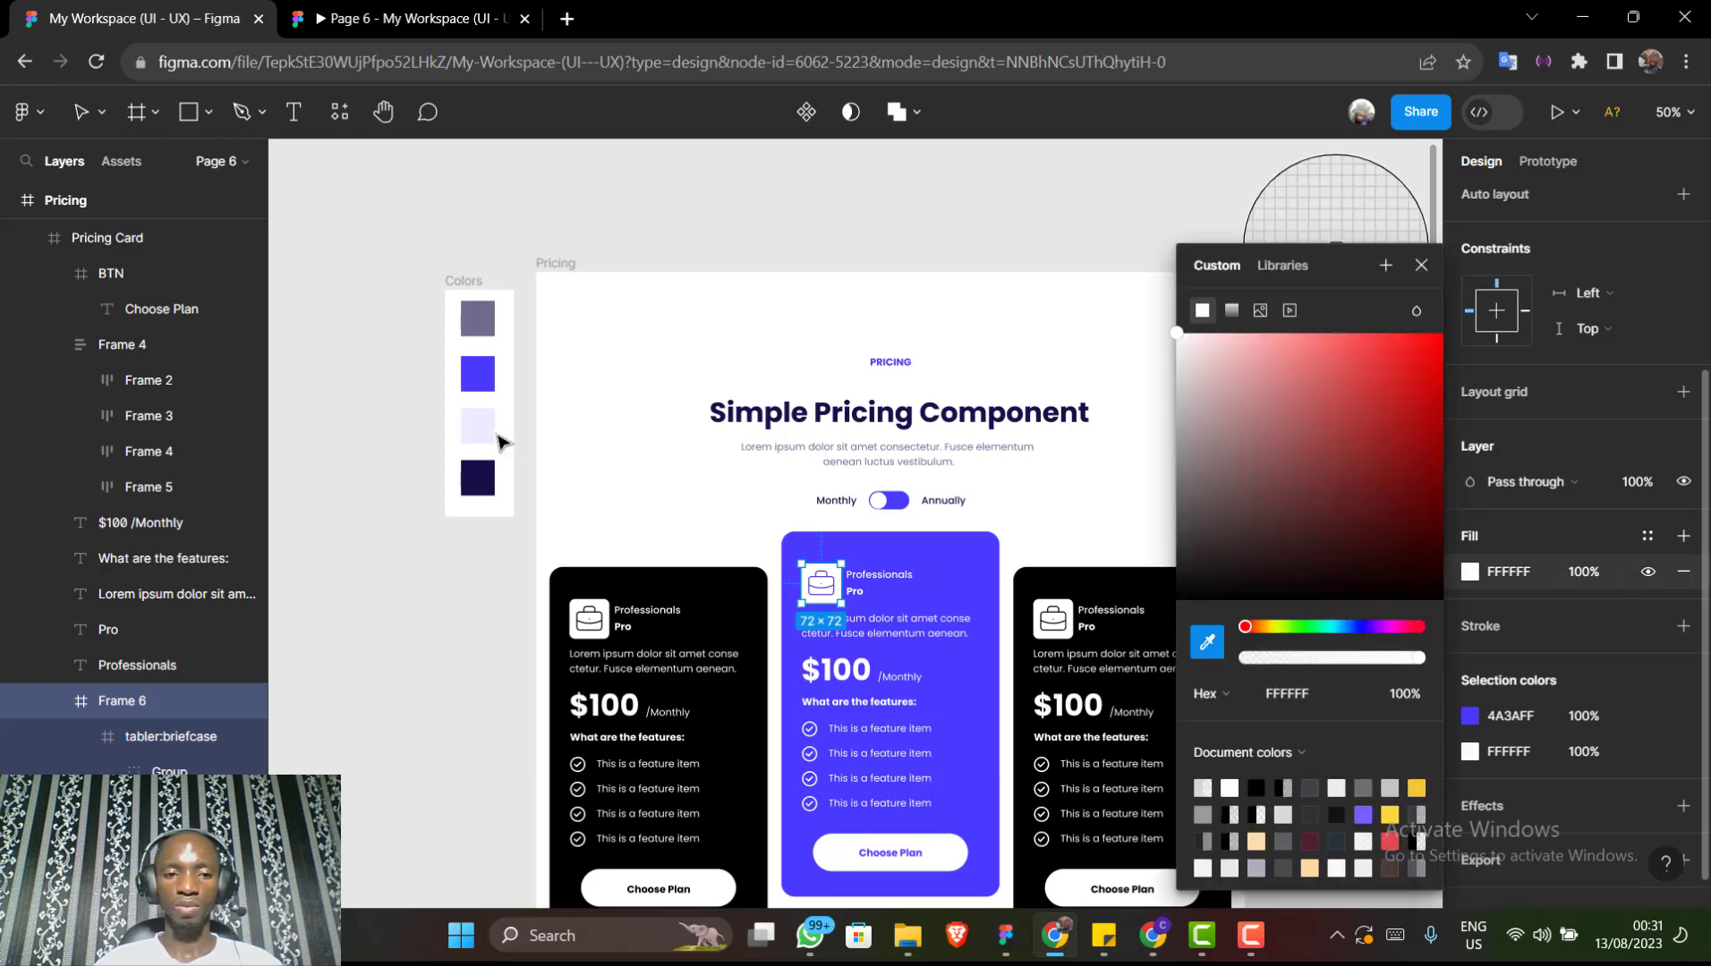
pyautogui.click(478, 425)
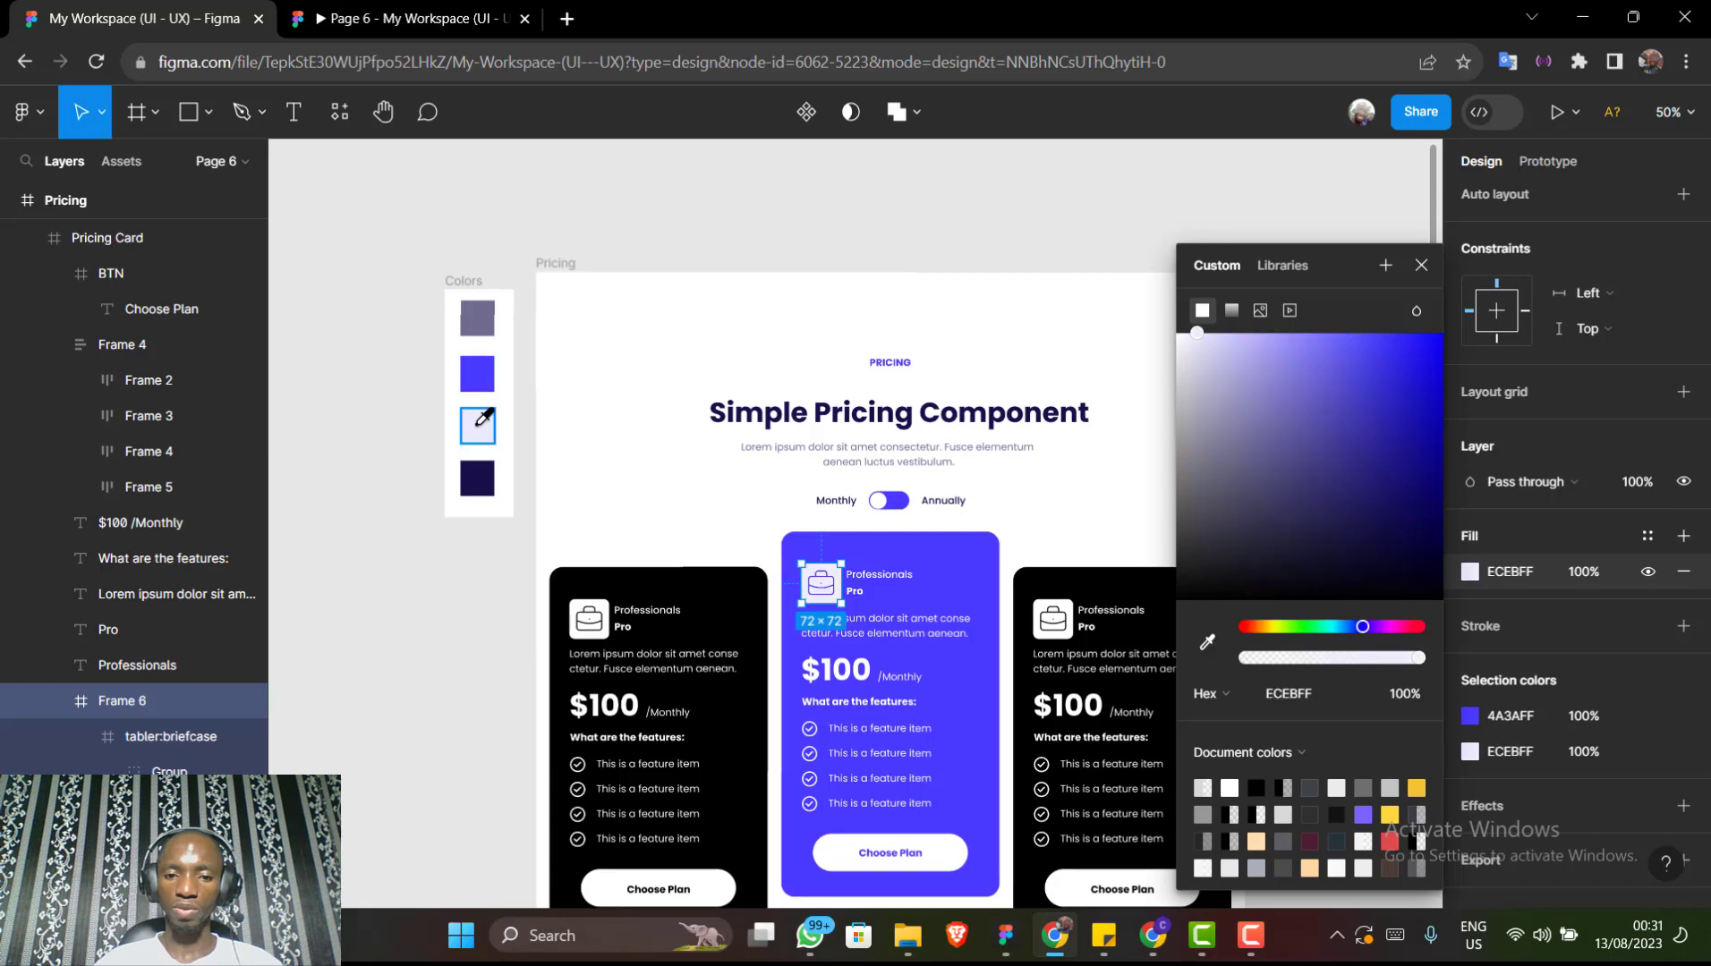
pyautogui.click(1421, 266)
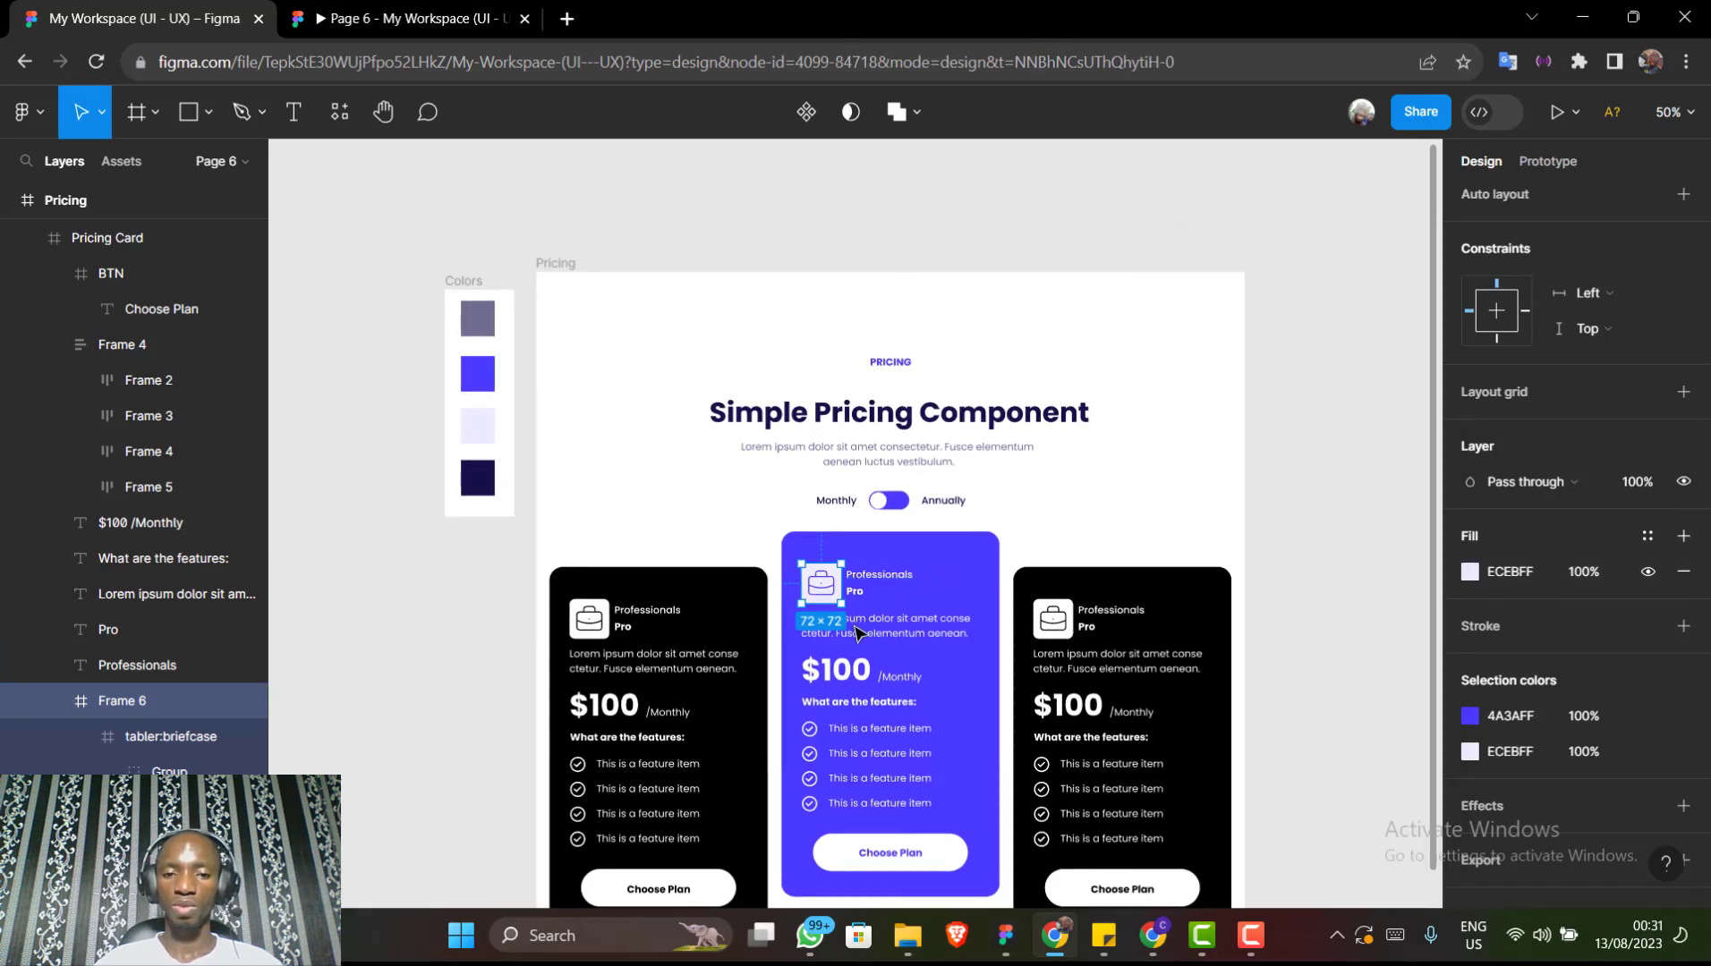
pyautogui.press('Escape')
# Recolour the middle card's four feature item texts and its lorem ipsum description to ECEBFF by sampling the palette swatch
pyautogui.scroll(1, 855, 627)
pyautogui.scroll(1, 854, 631)
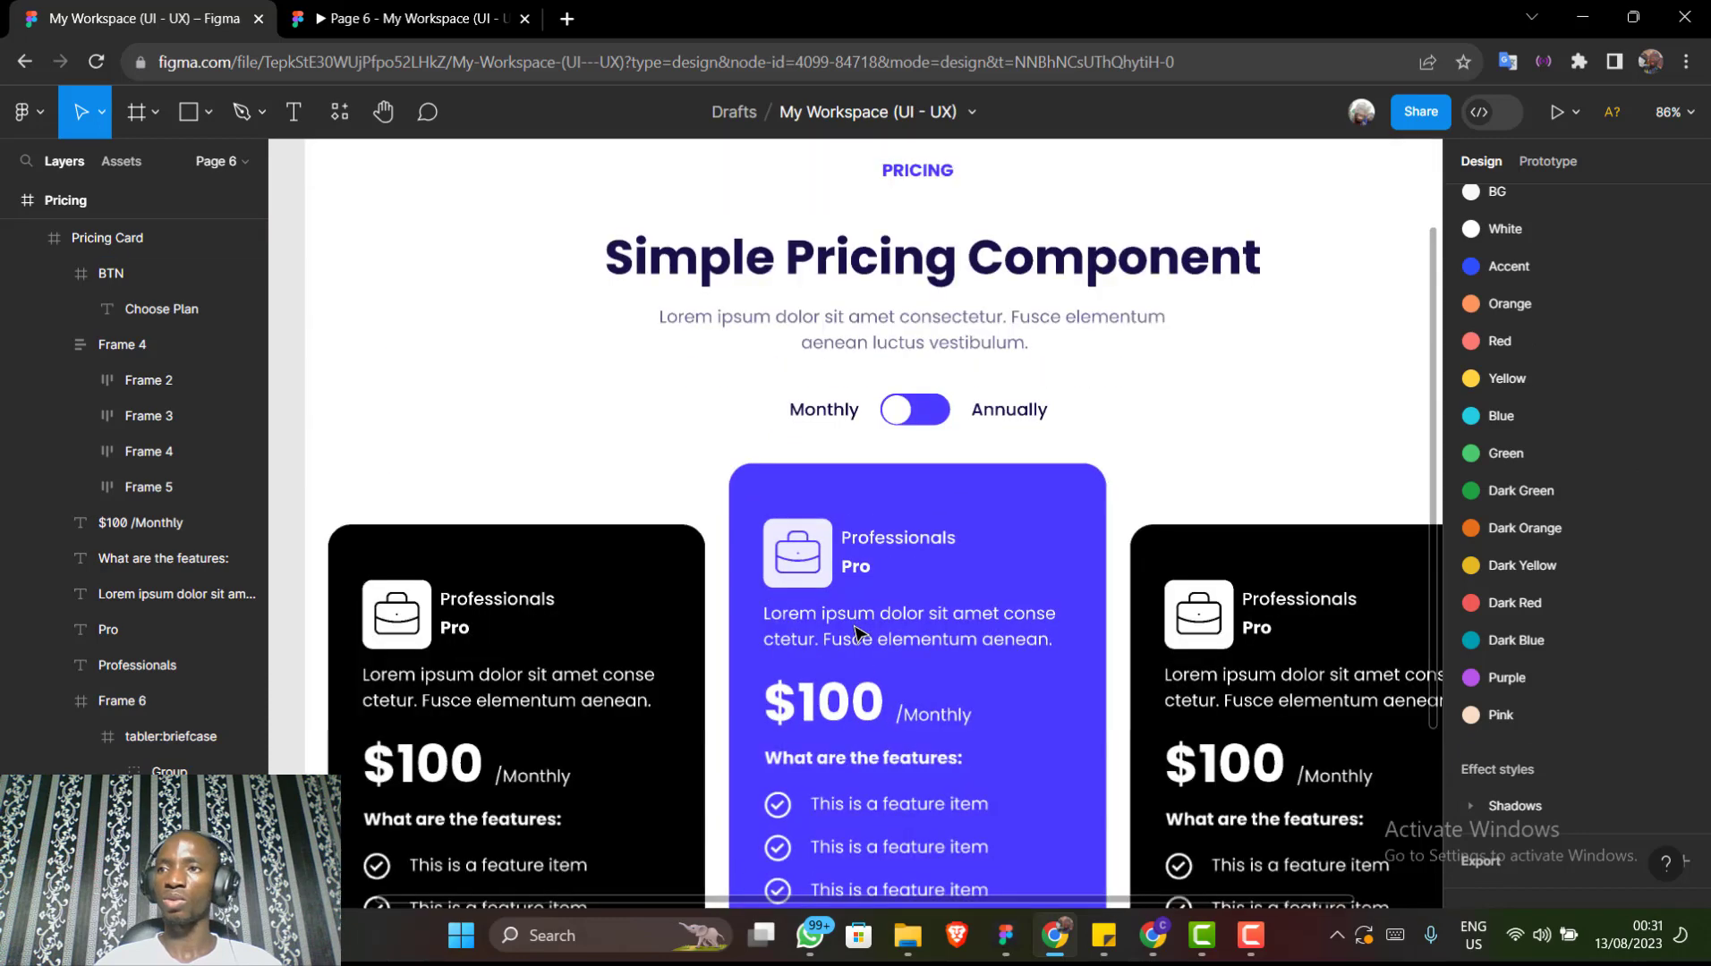
pyautogui.scroll(1, 854, 631)
pyautogui.scroll(-2, 855, 631)
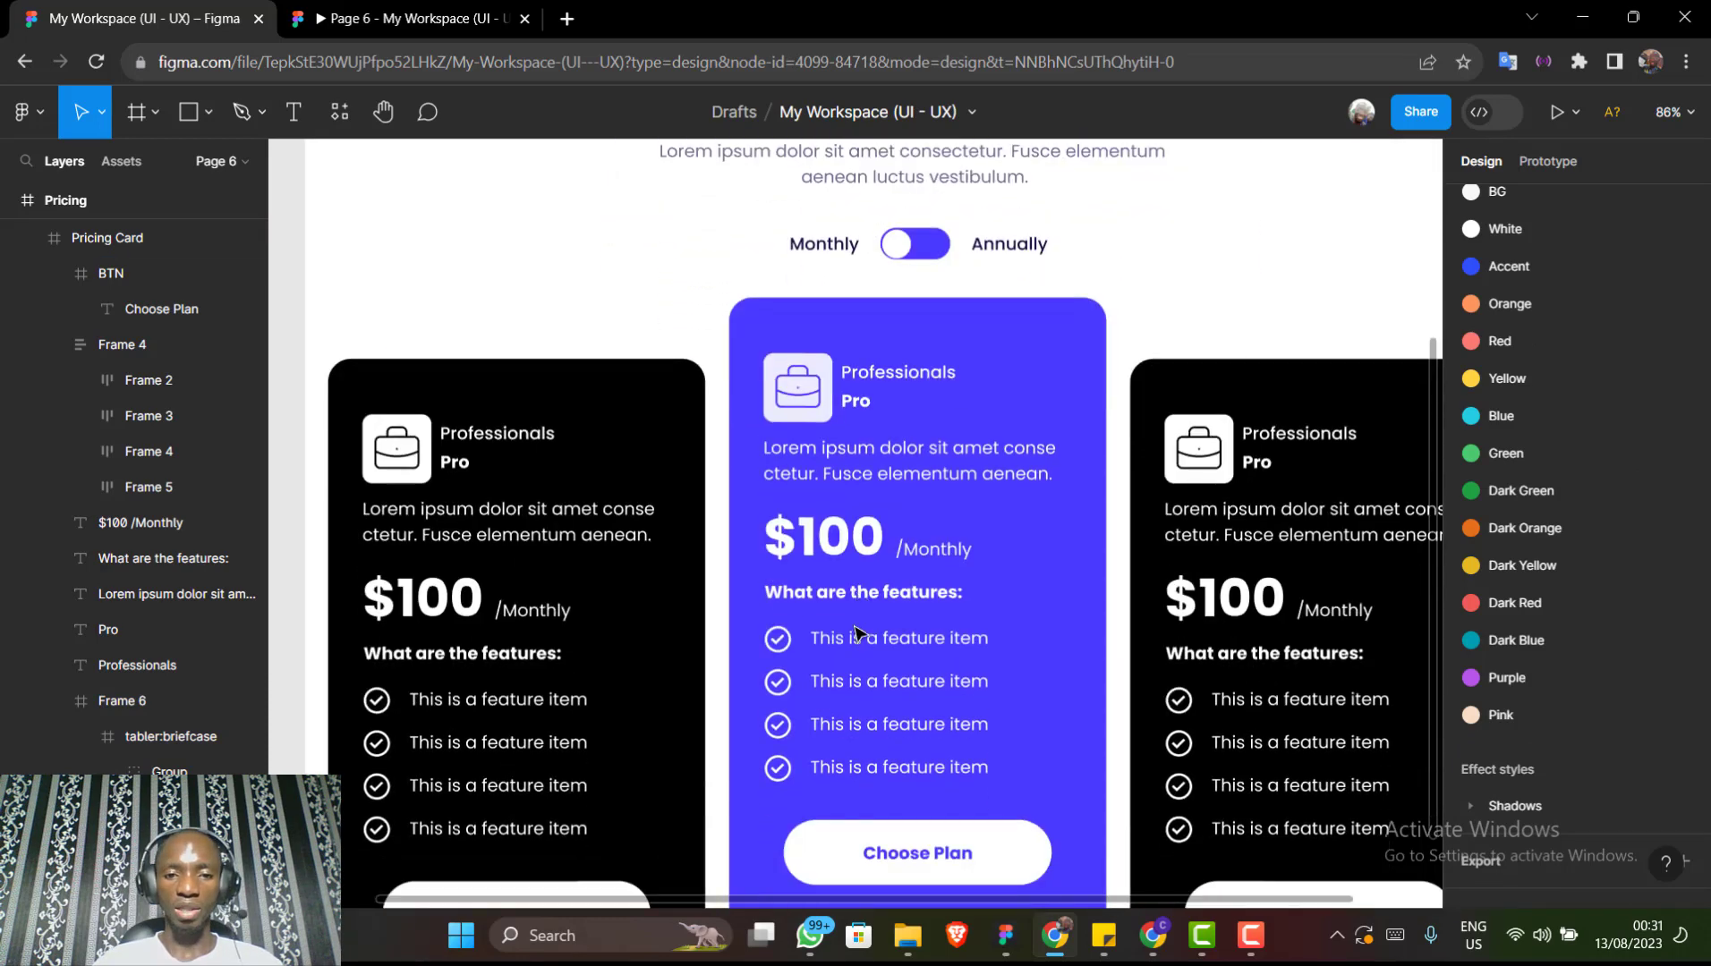
pyautogui.scroll(-1, 854, 631)
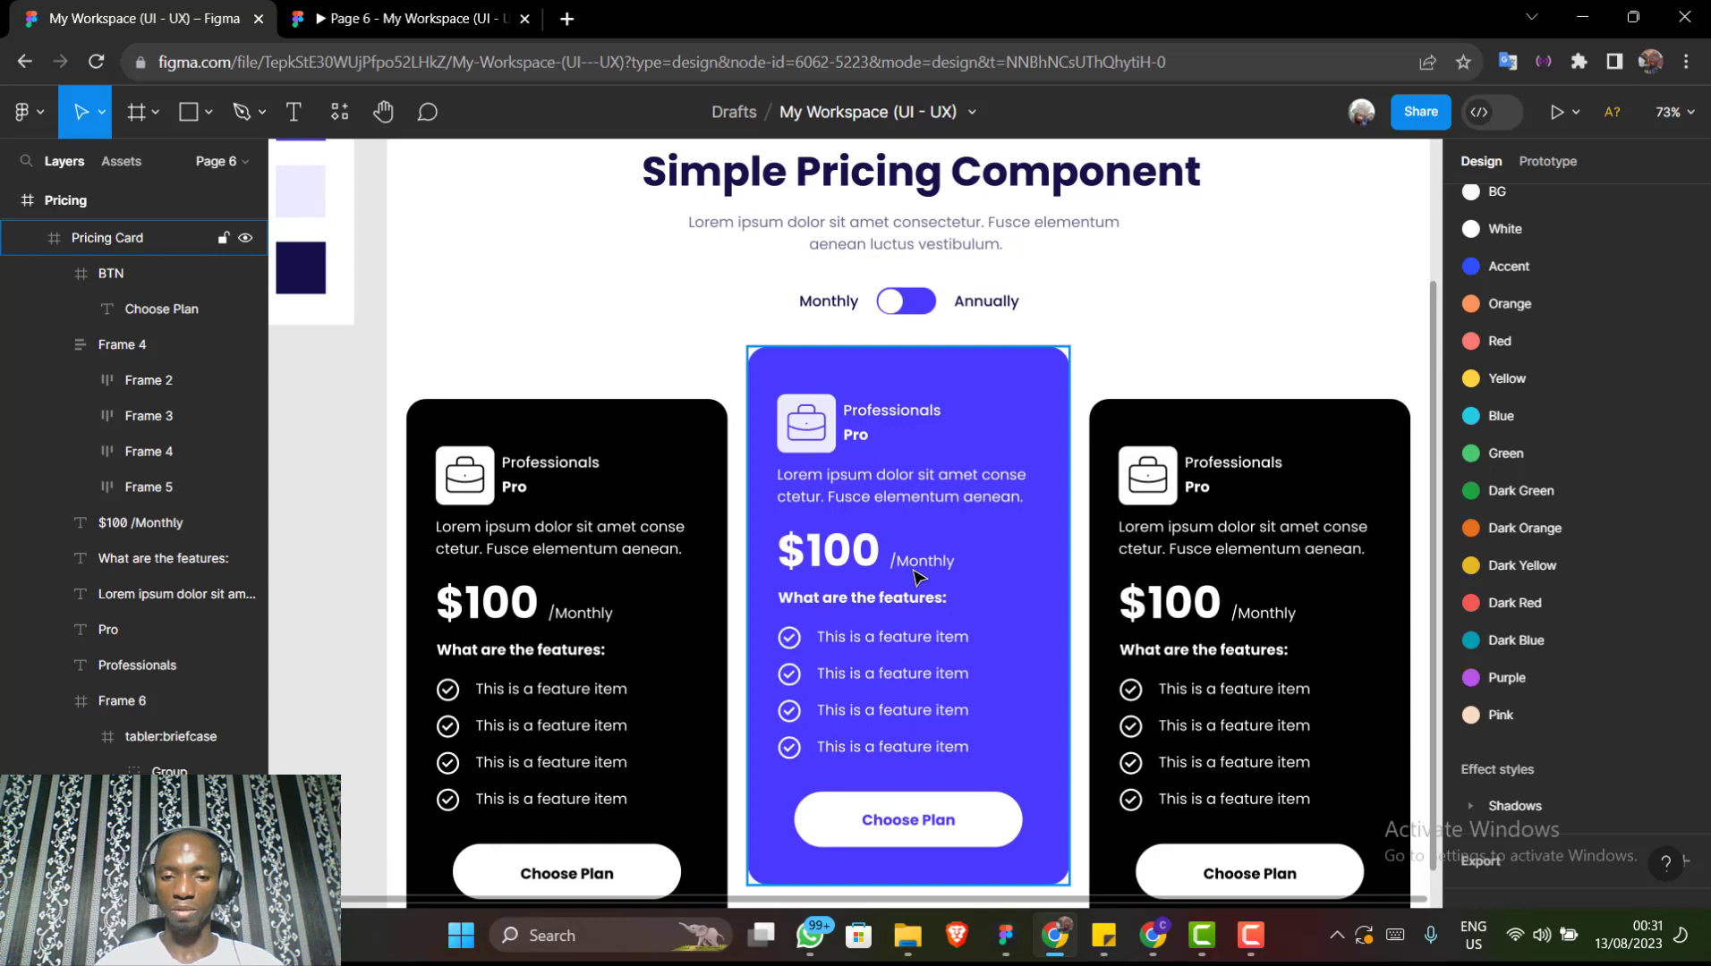
pyautogui.click(917, 575)
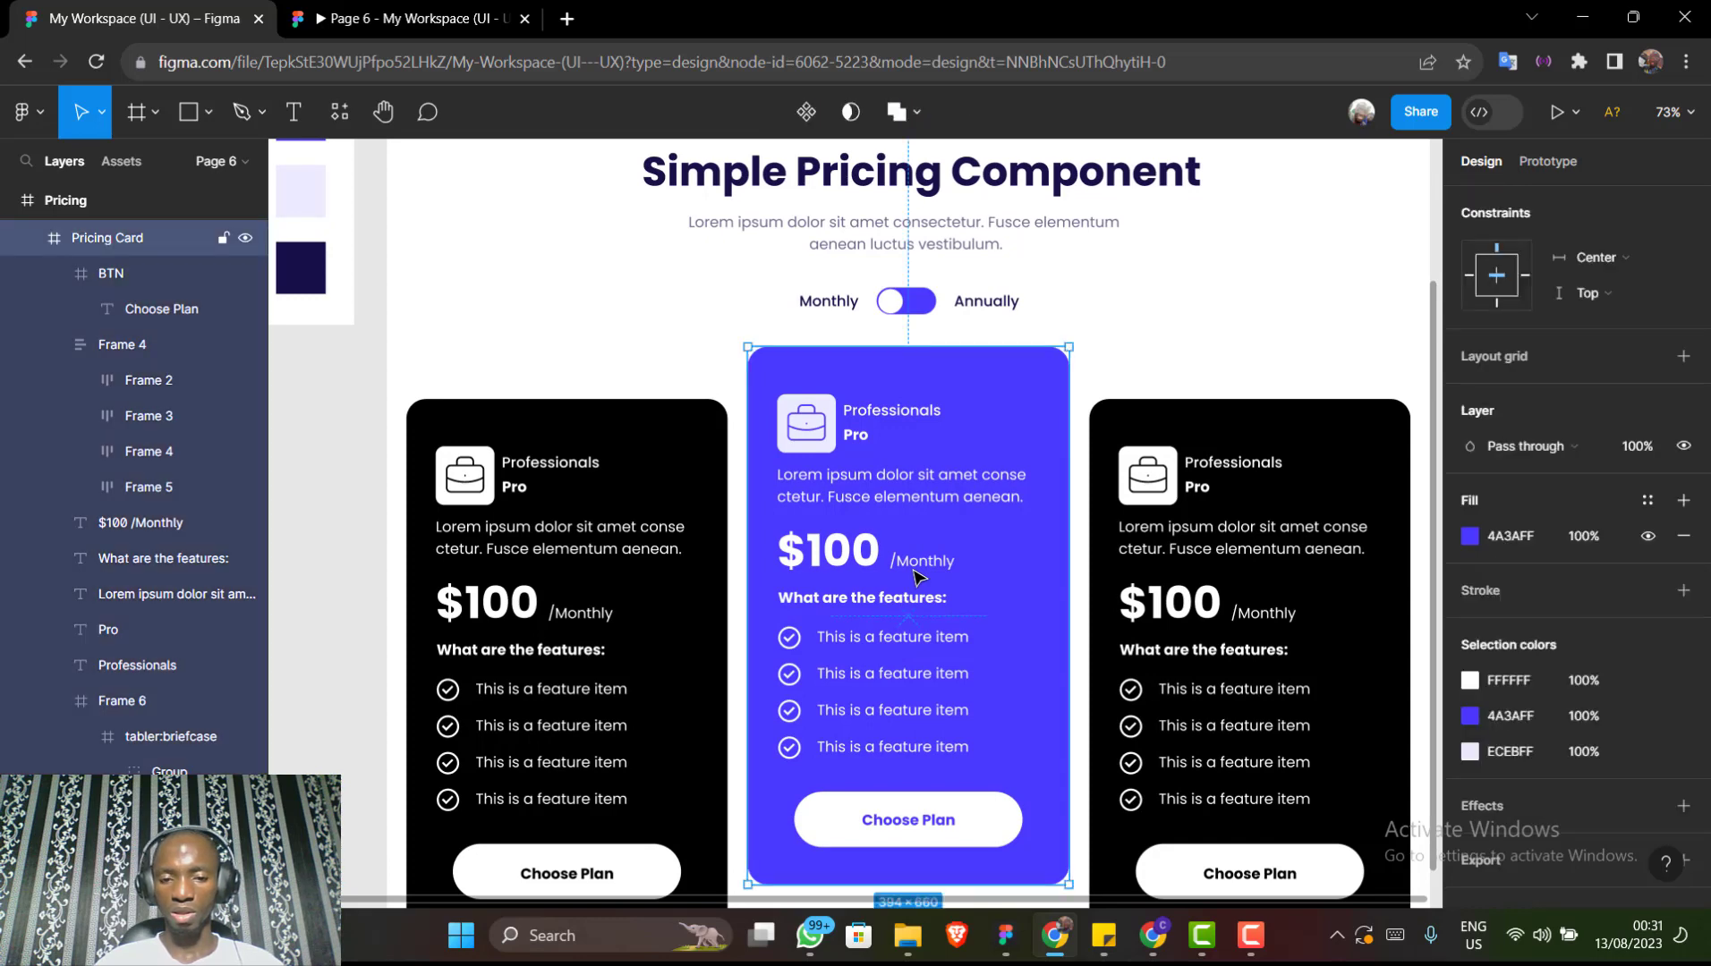
pyautogui.doubleClick(917, 576)
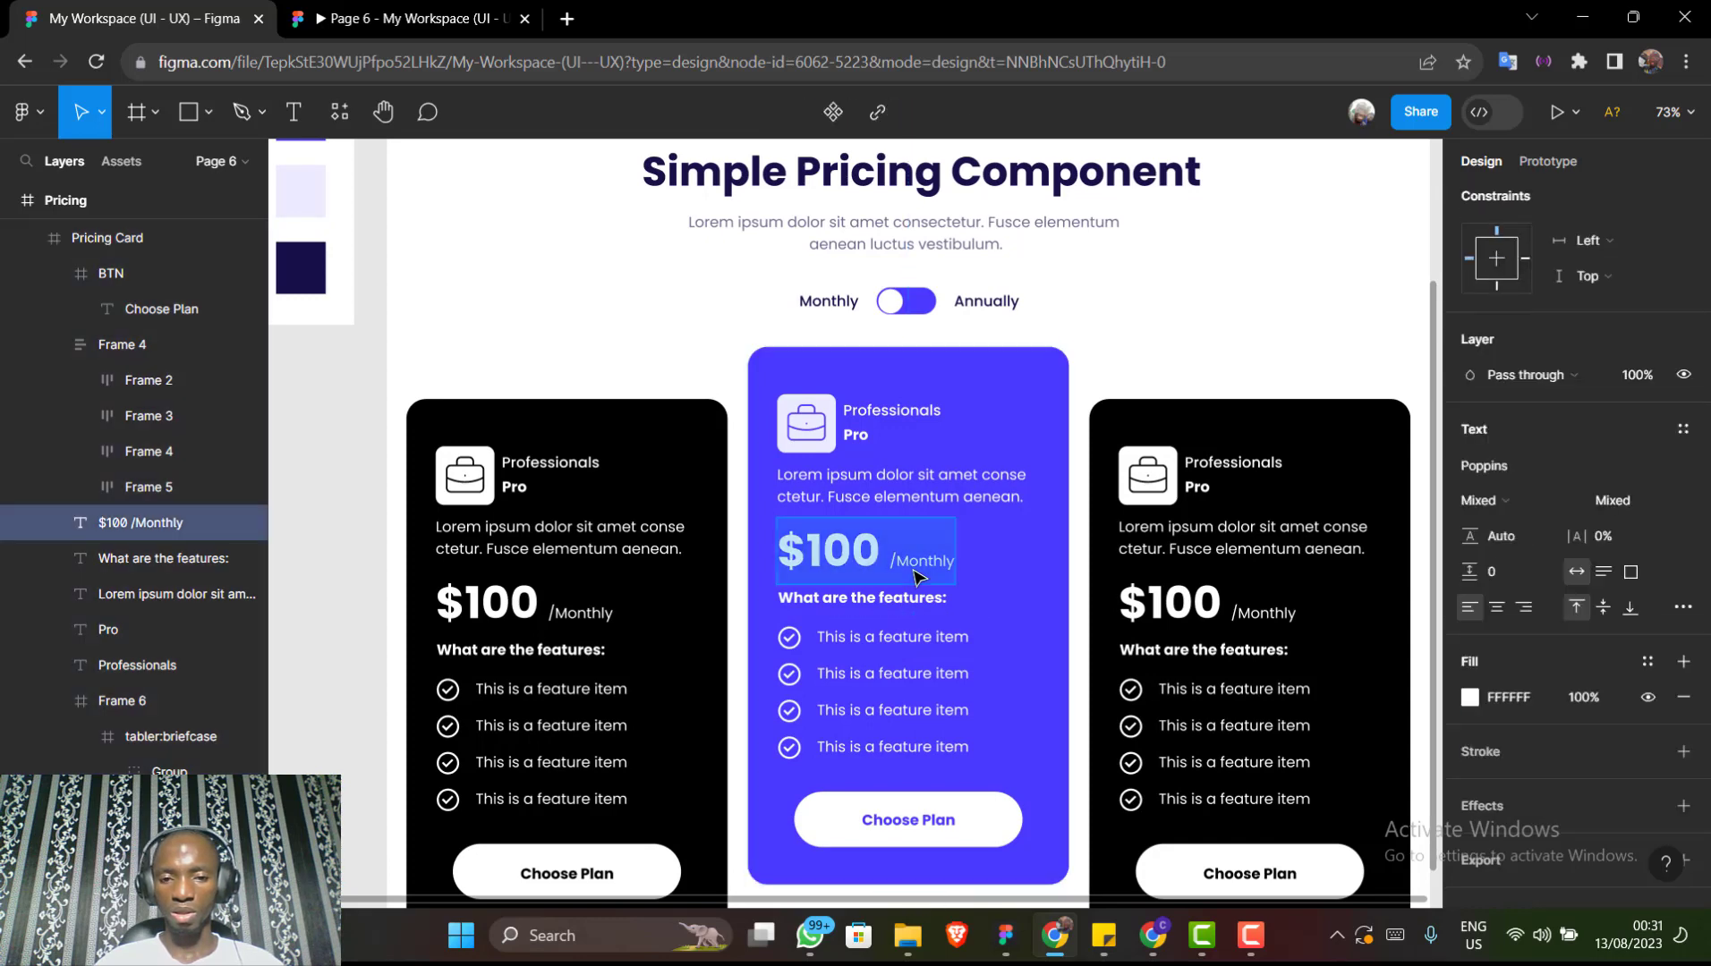
pyautogui.click(857, 634)
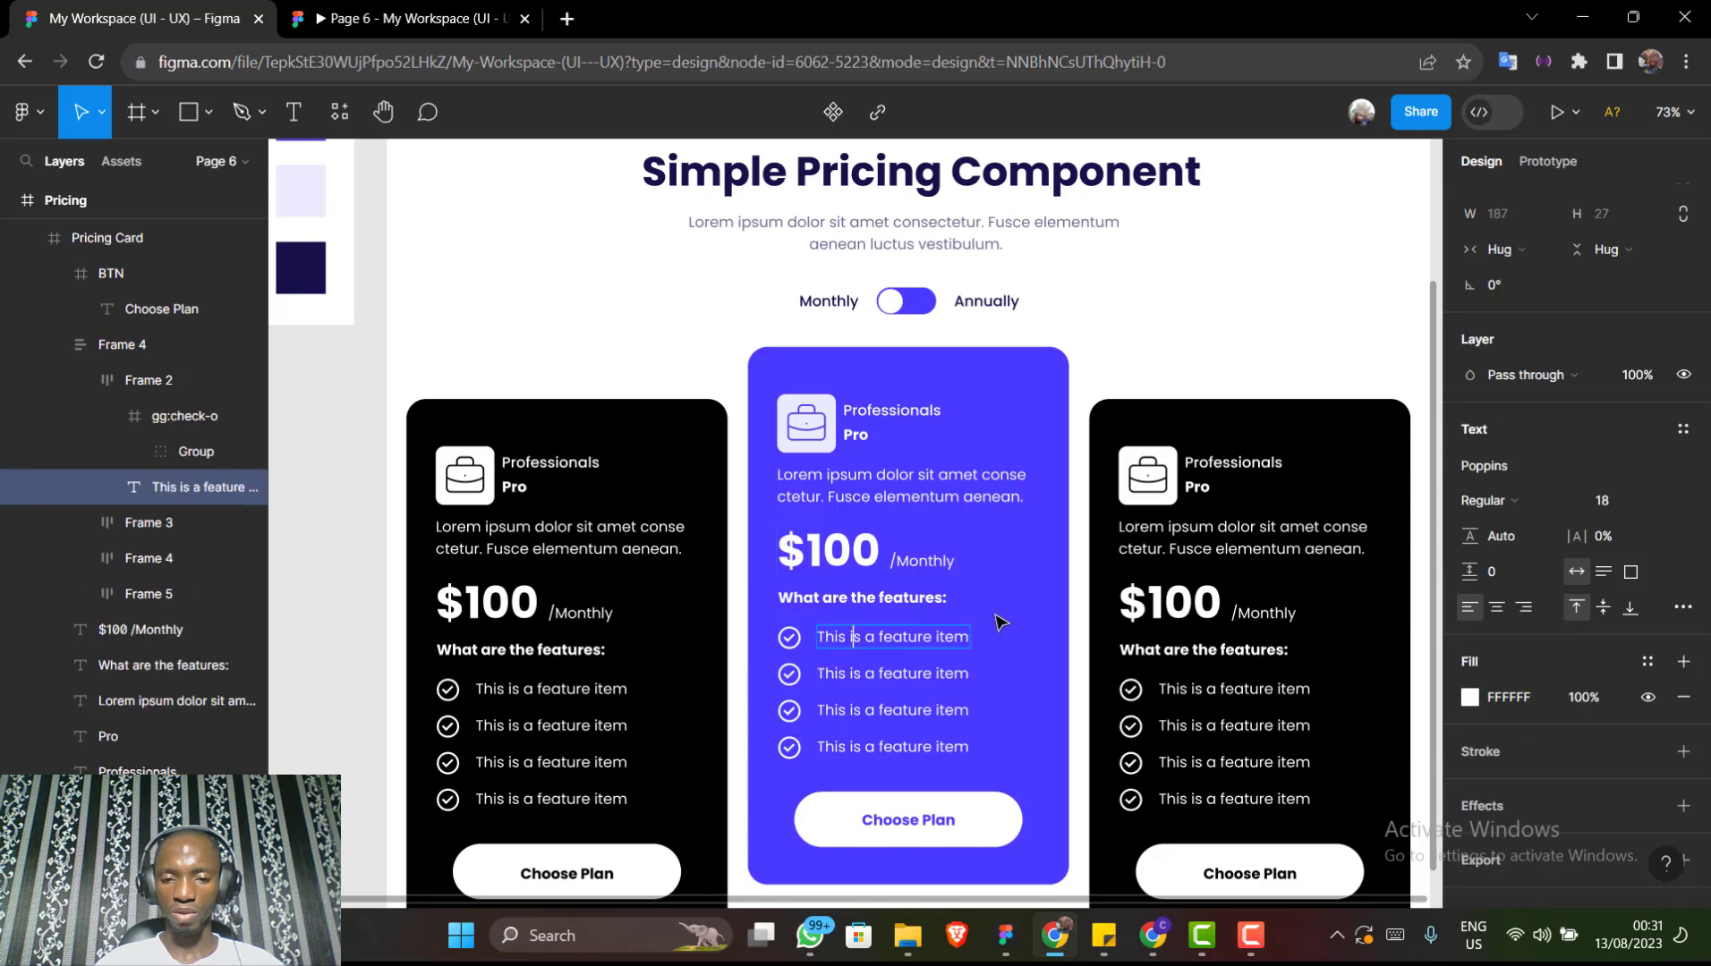
pyautogui.keyDown('shift'); pyautogui.click(891, 686); pyautogui.keyUp('shift')
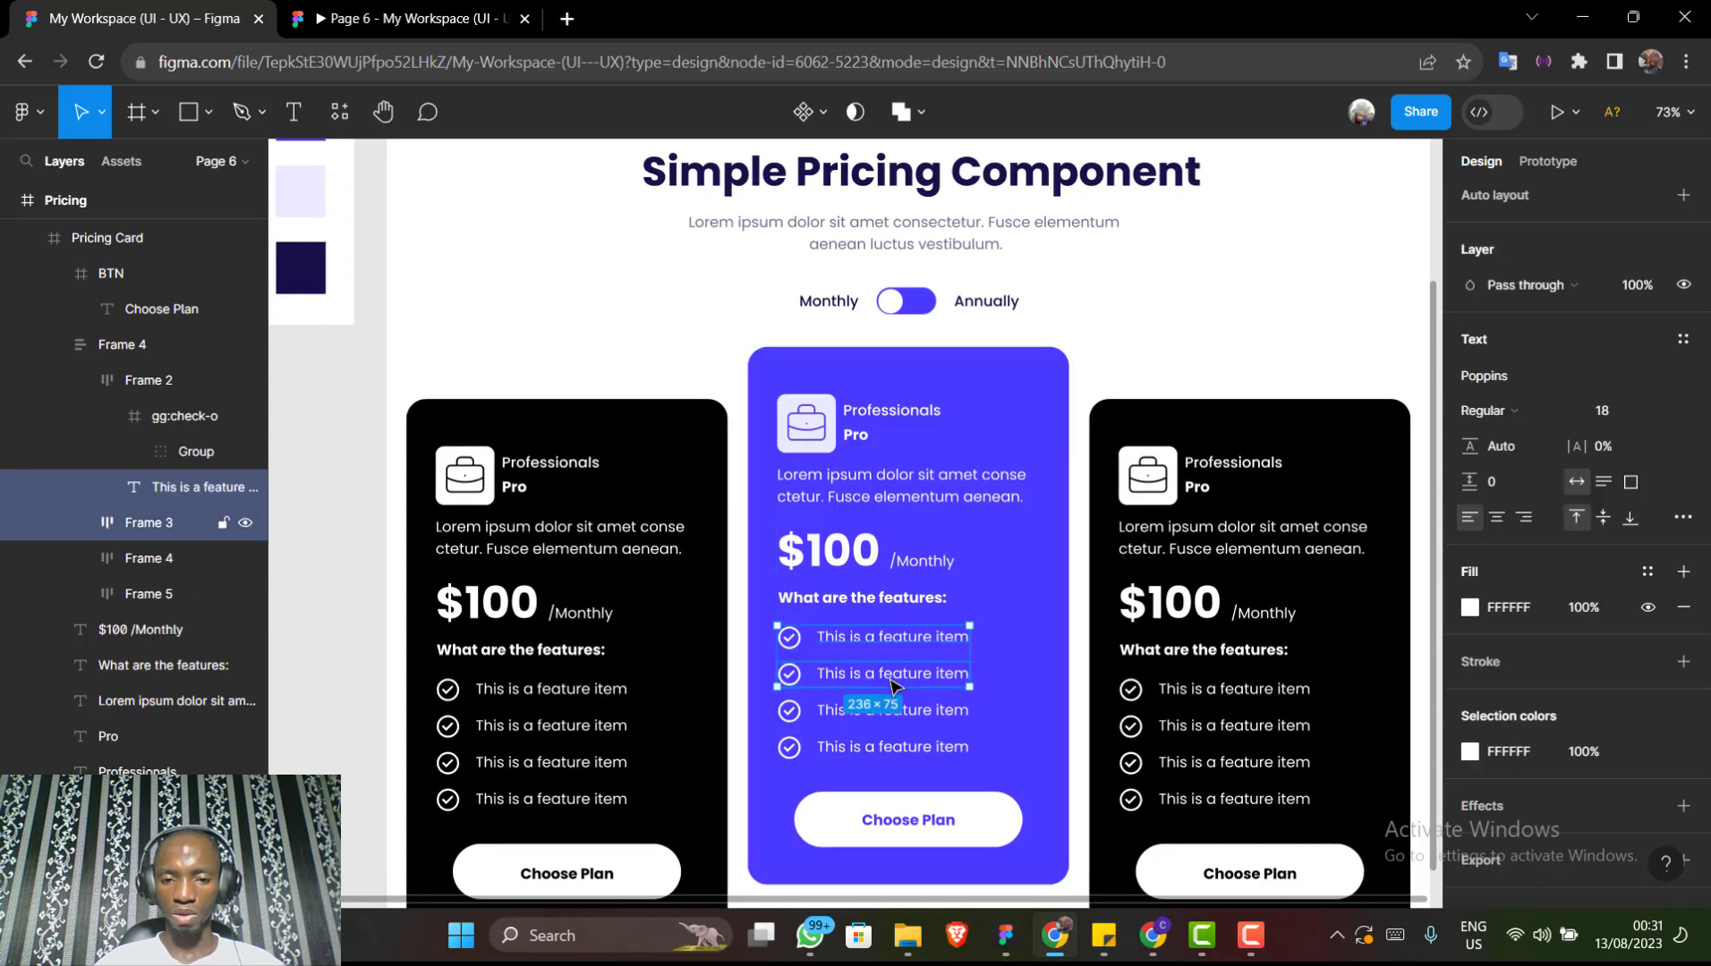
pyautogui.keyDown('shift'); pyautogui.doubleClick(891, 681); pyautogui.keyUp('shift')
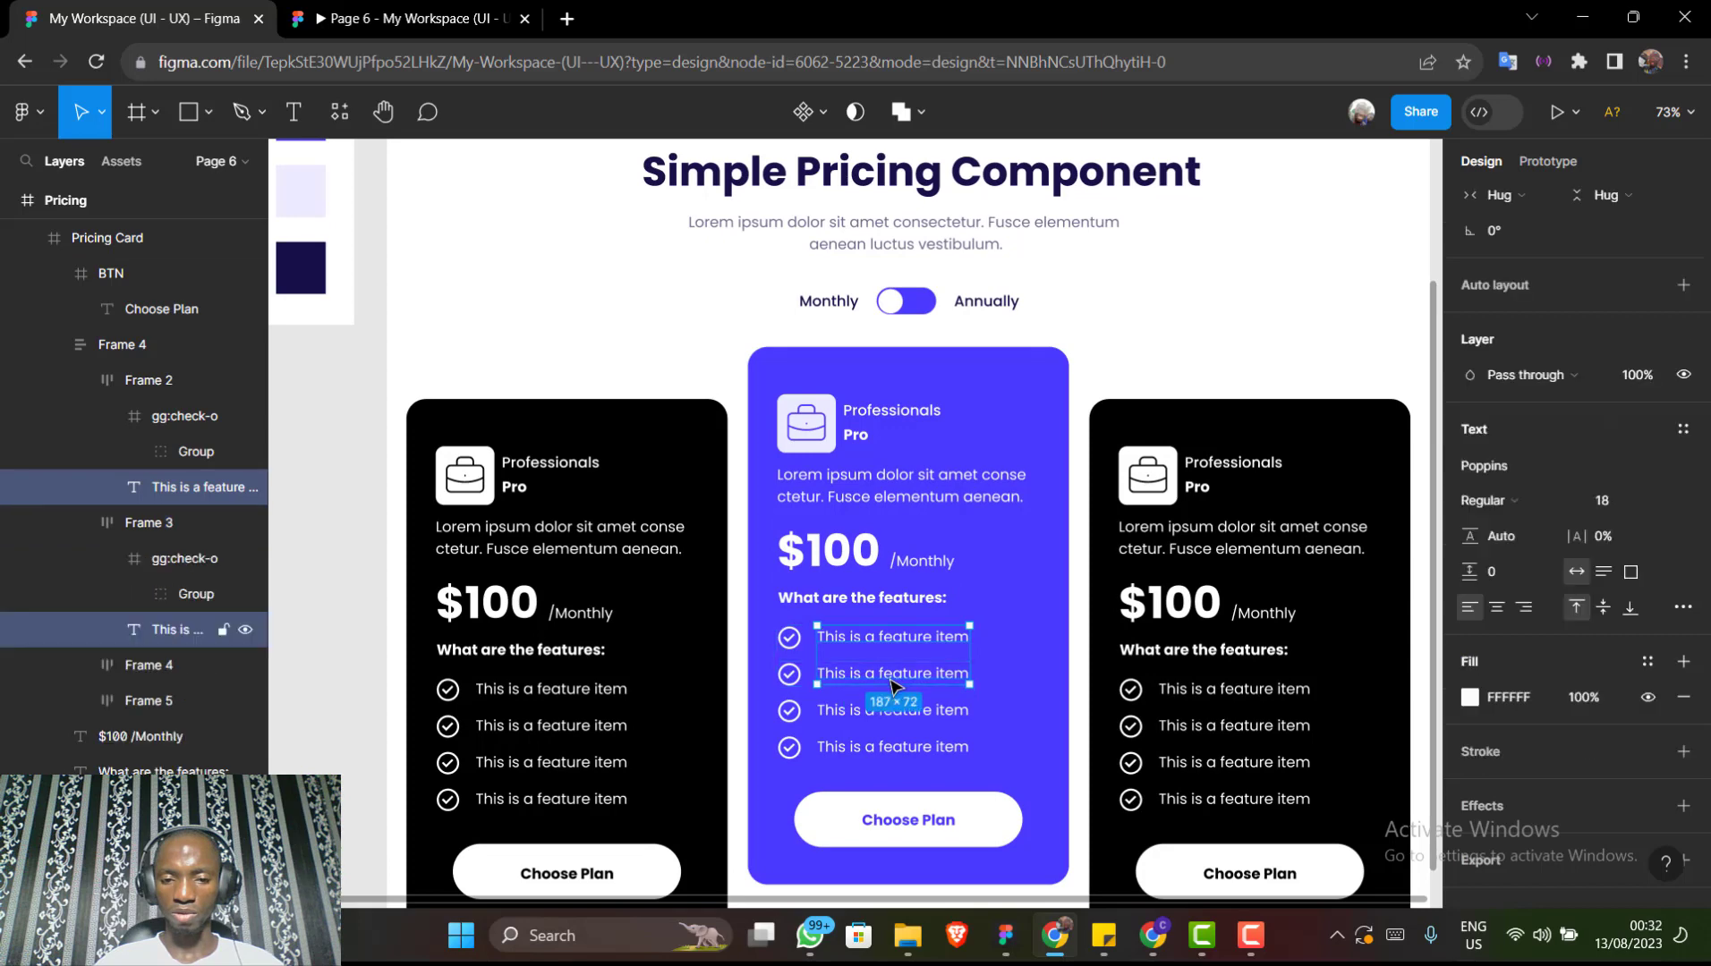
pyautogui.keyDown('shift'); pyautogui.click(848, 721); pyautogui.keyUp('shift')
pyautogui.keyDown('shift'); pyautogui.doubleClick(848, 721); pyautogui.keyUp('shift')
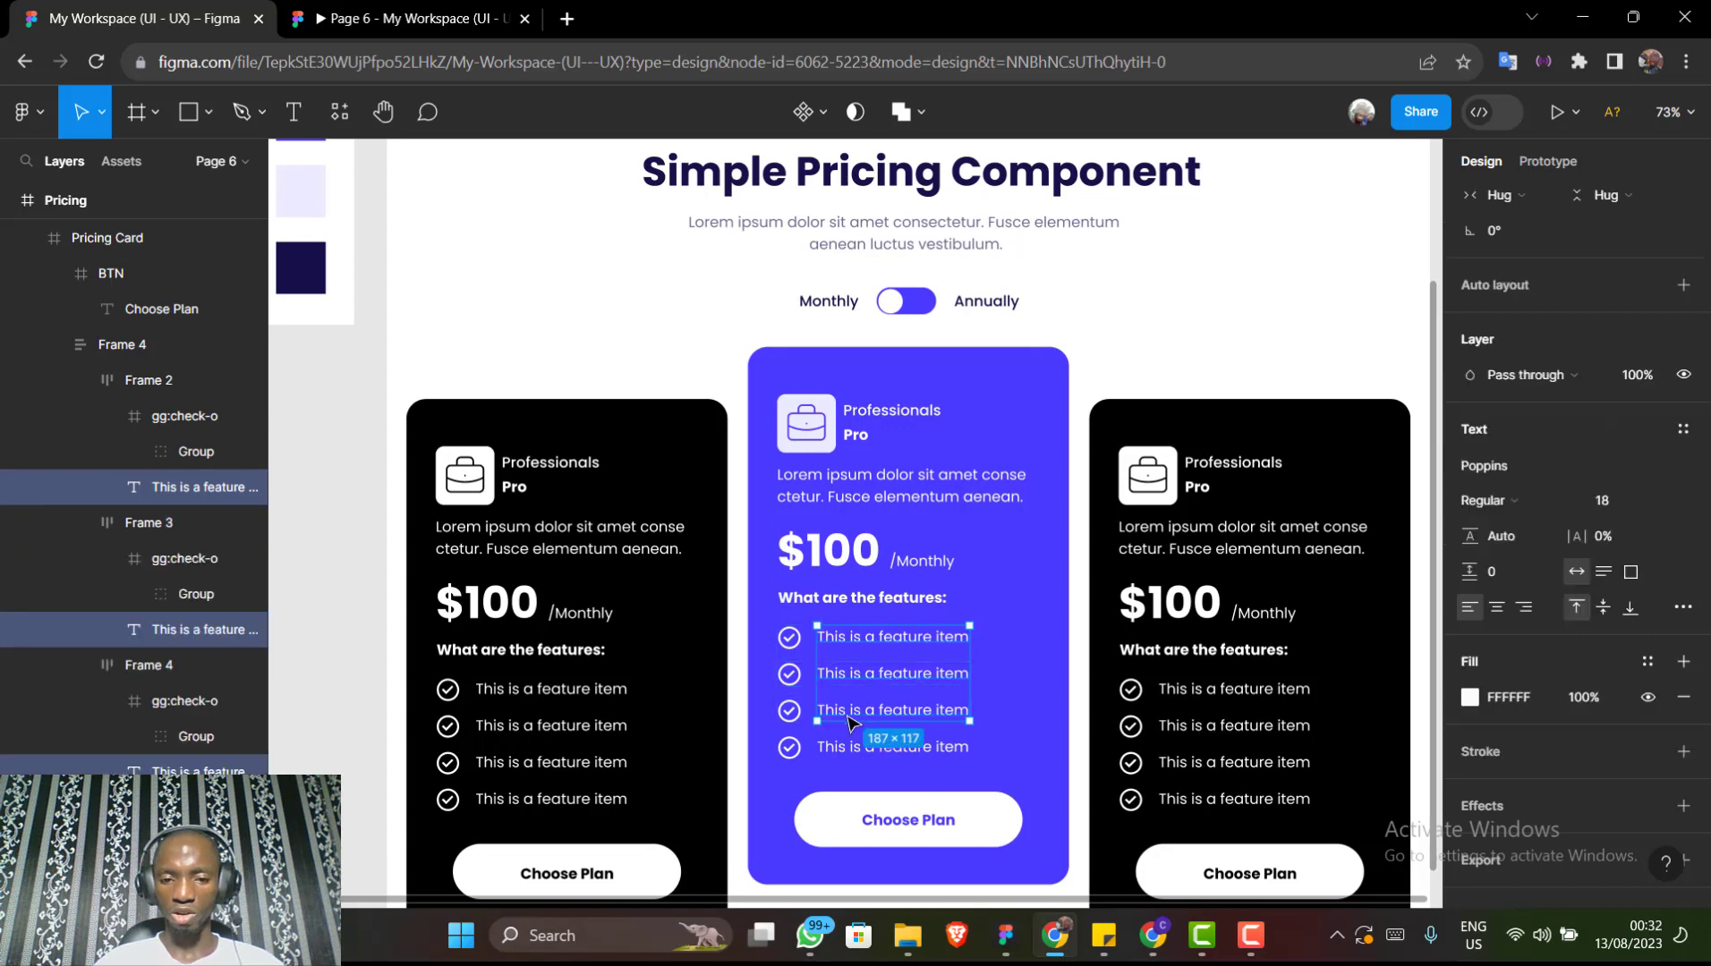
pyautogui.keyDown('shift'); pyautogui.click(849, 753); pyautogui.keyUp('shift')
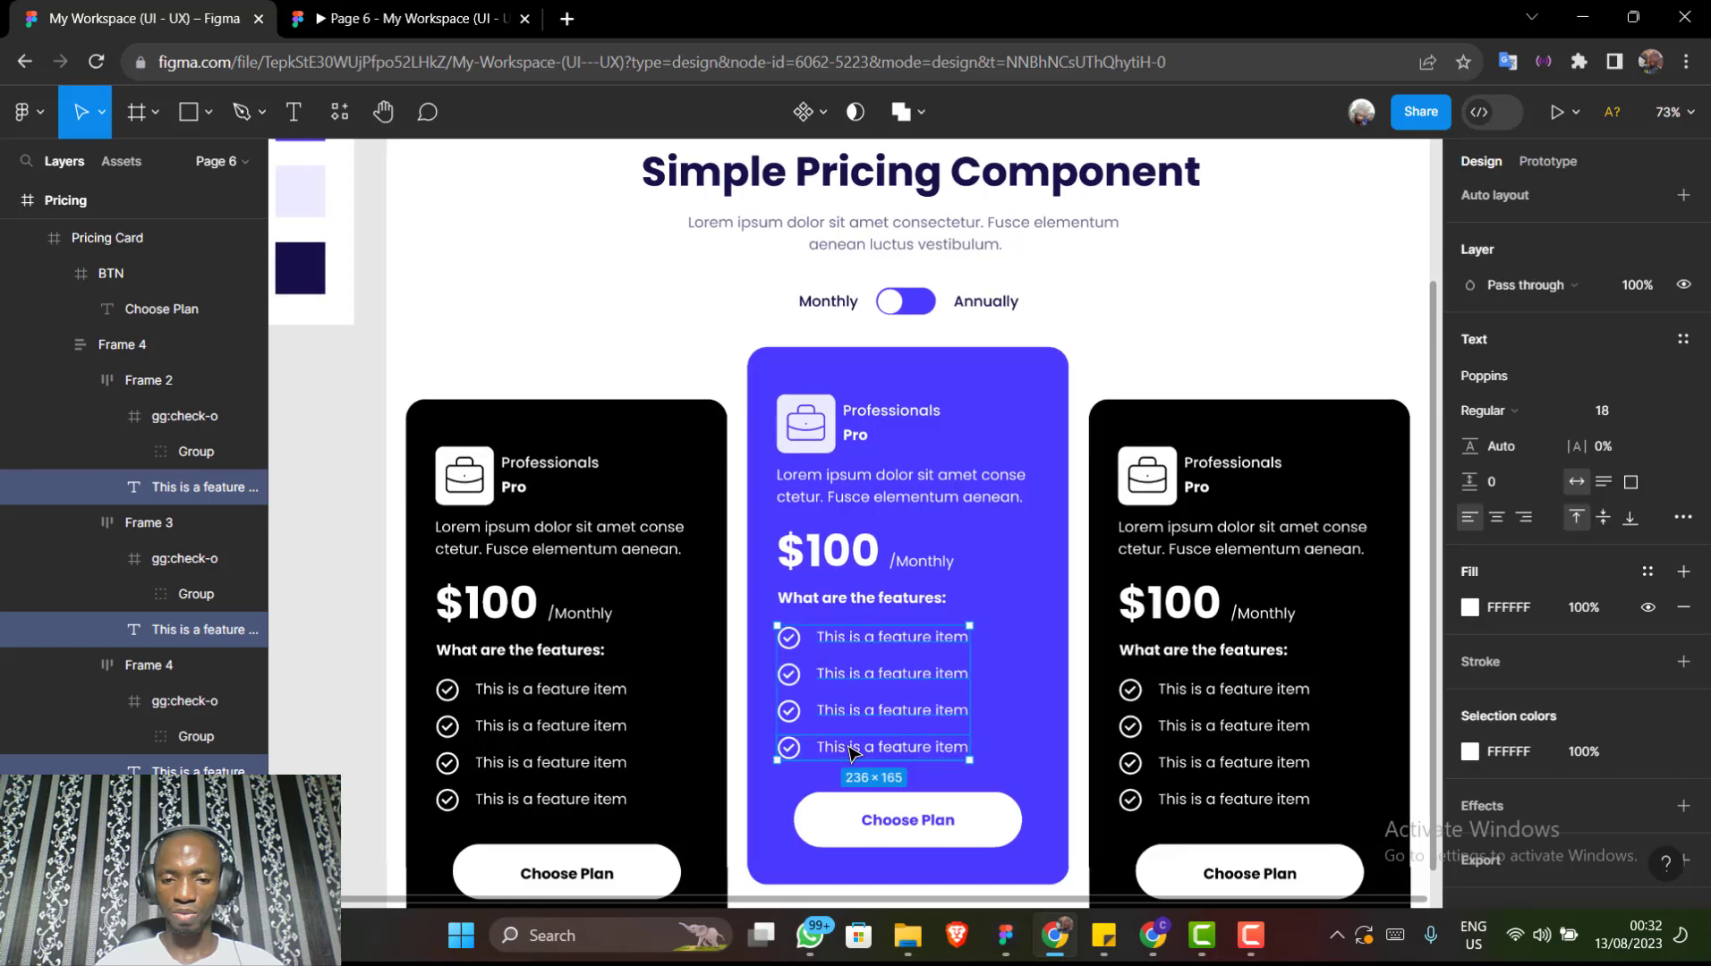
pyautogui.keyDown('shift'); pyautogui.doubleClick(849, 753); pyautogui.keyUp('shift')
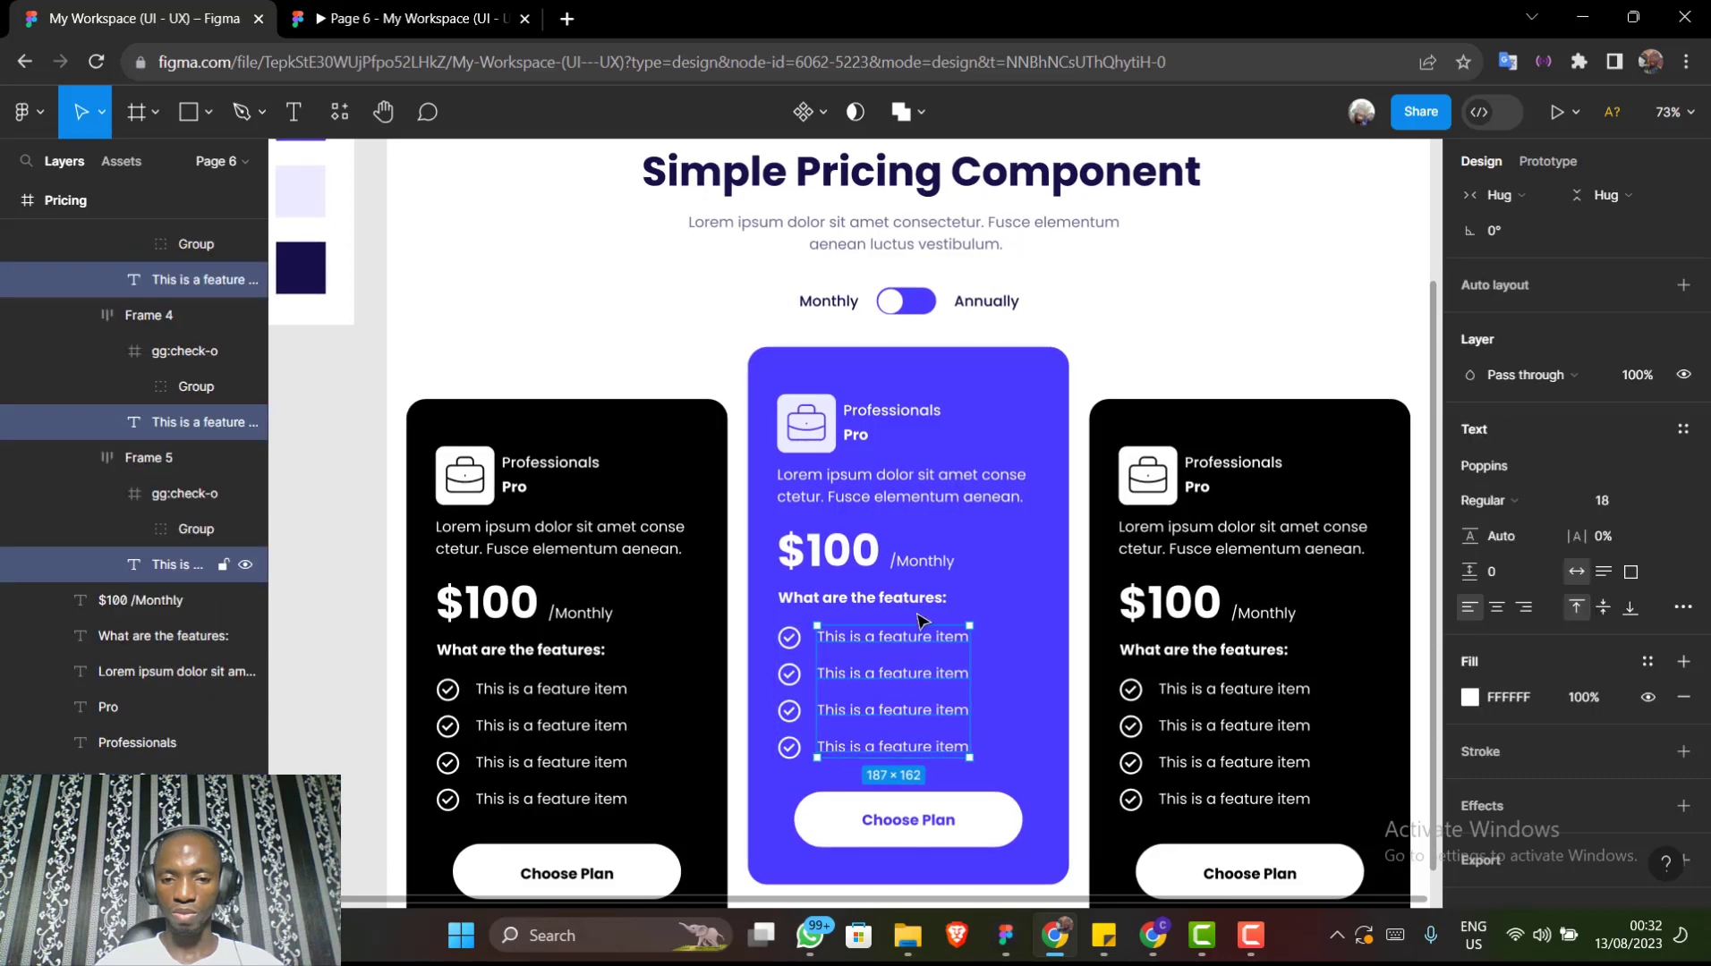
pyautogui.keyDown('shift'); pyautogui.click(937, 503); pyautogui.keyUp('shift')
pyautogui.scroll(-3, 936, 502)
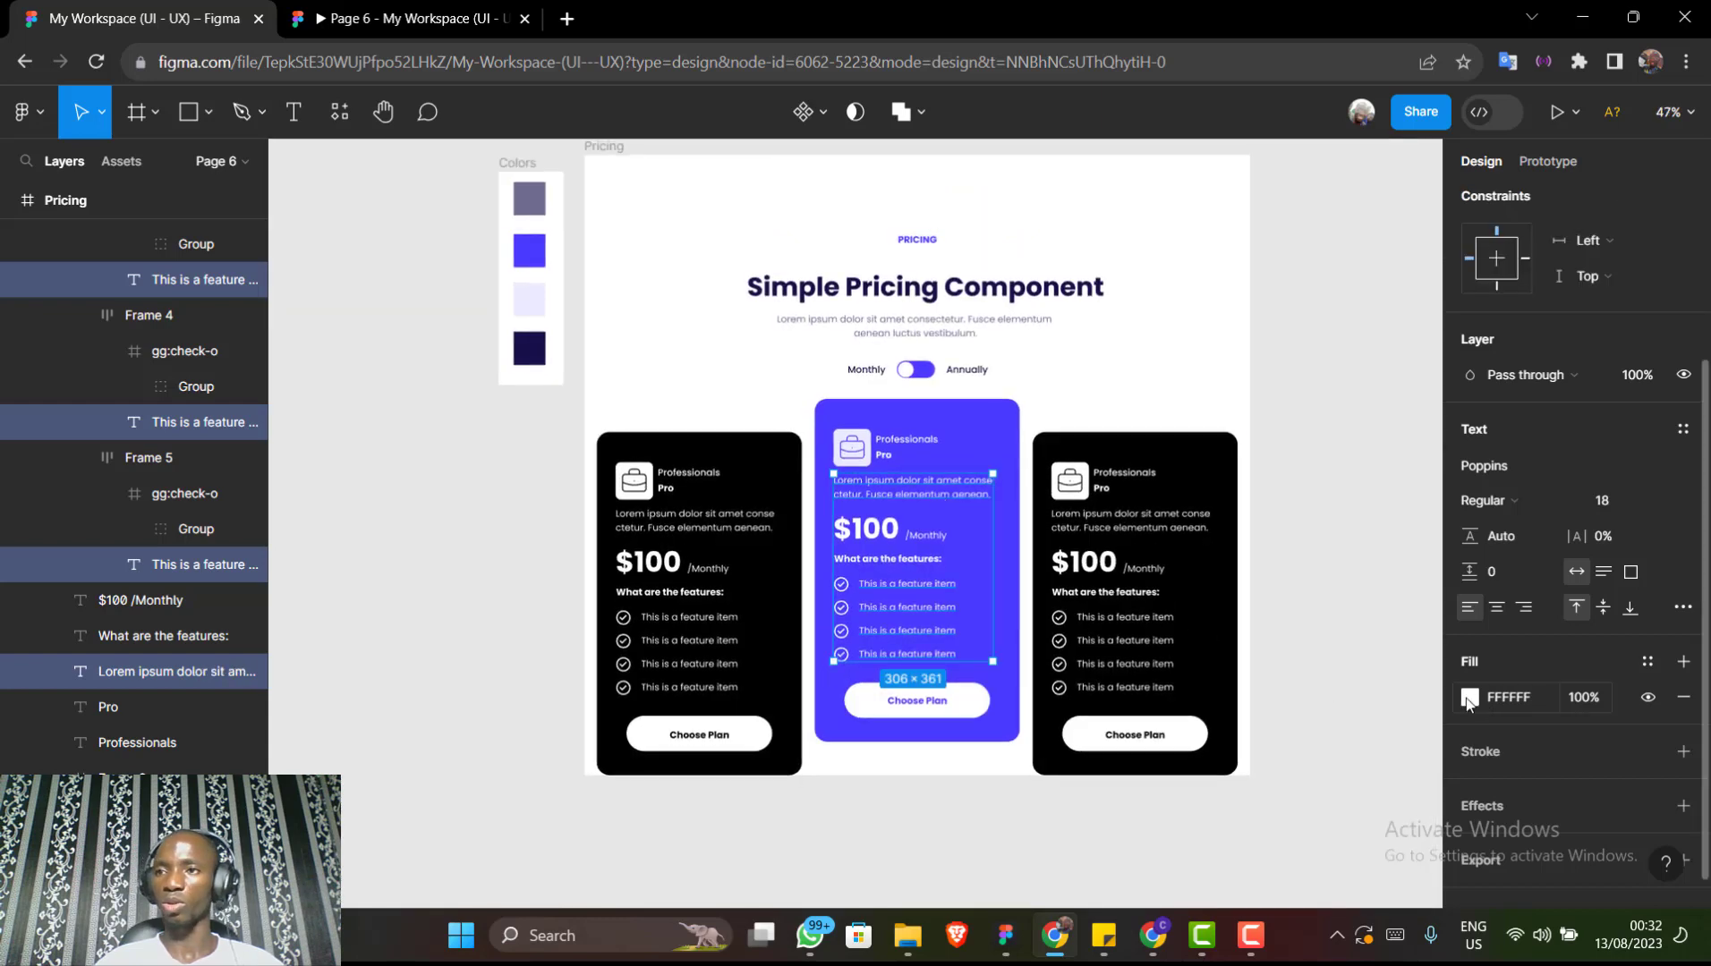
pyautogui.click(1469, 698)
pyautogui.click(1206, 641)
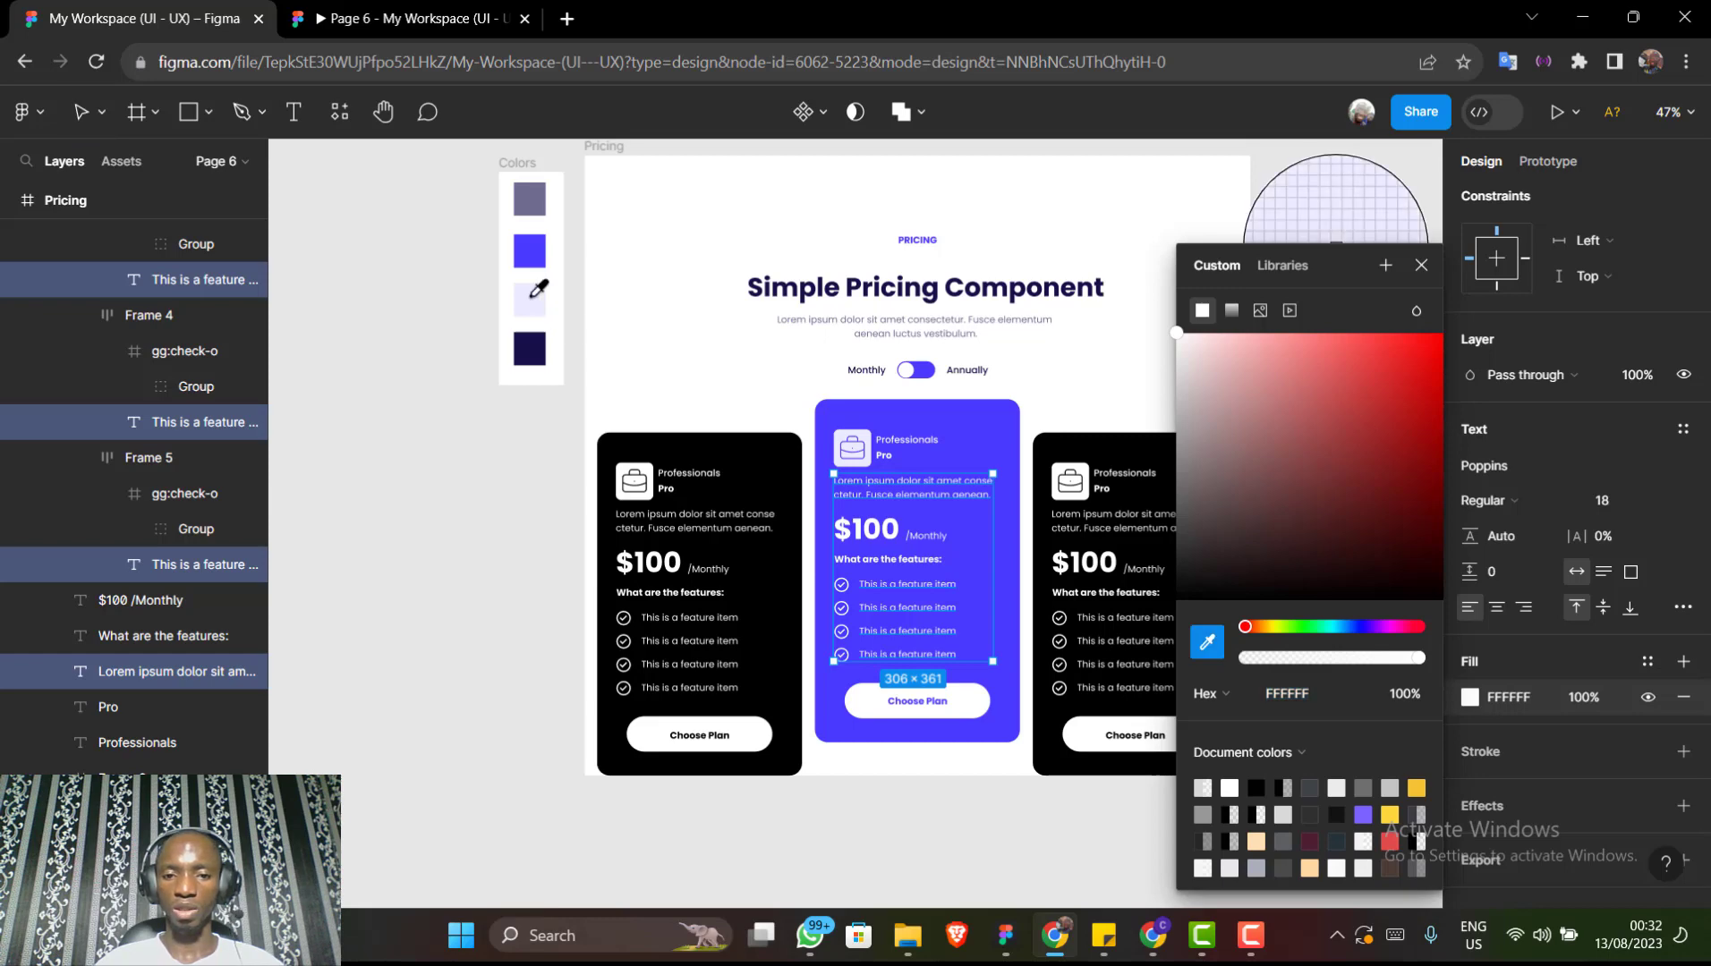
pyautogui.click(533, 295)
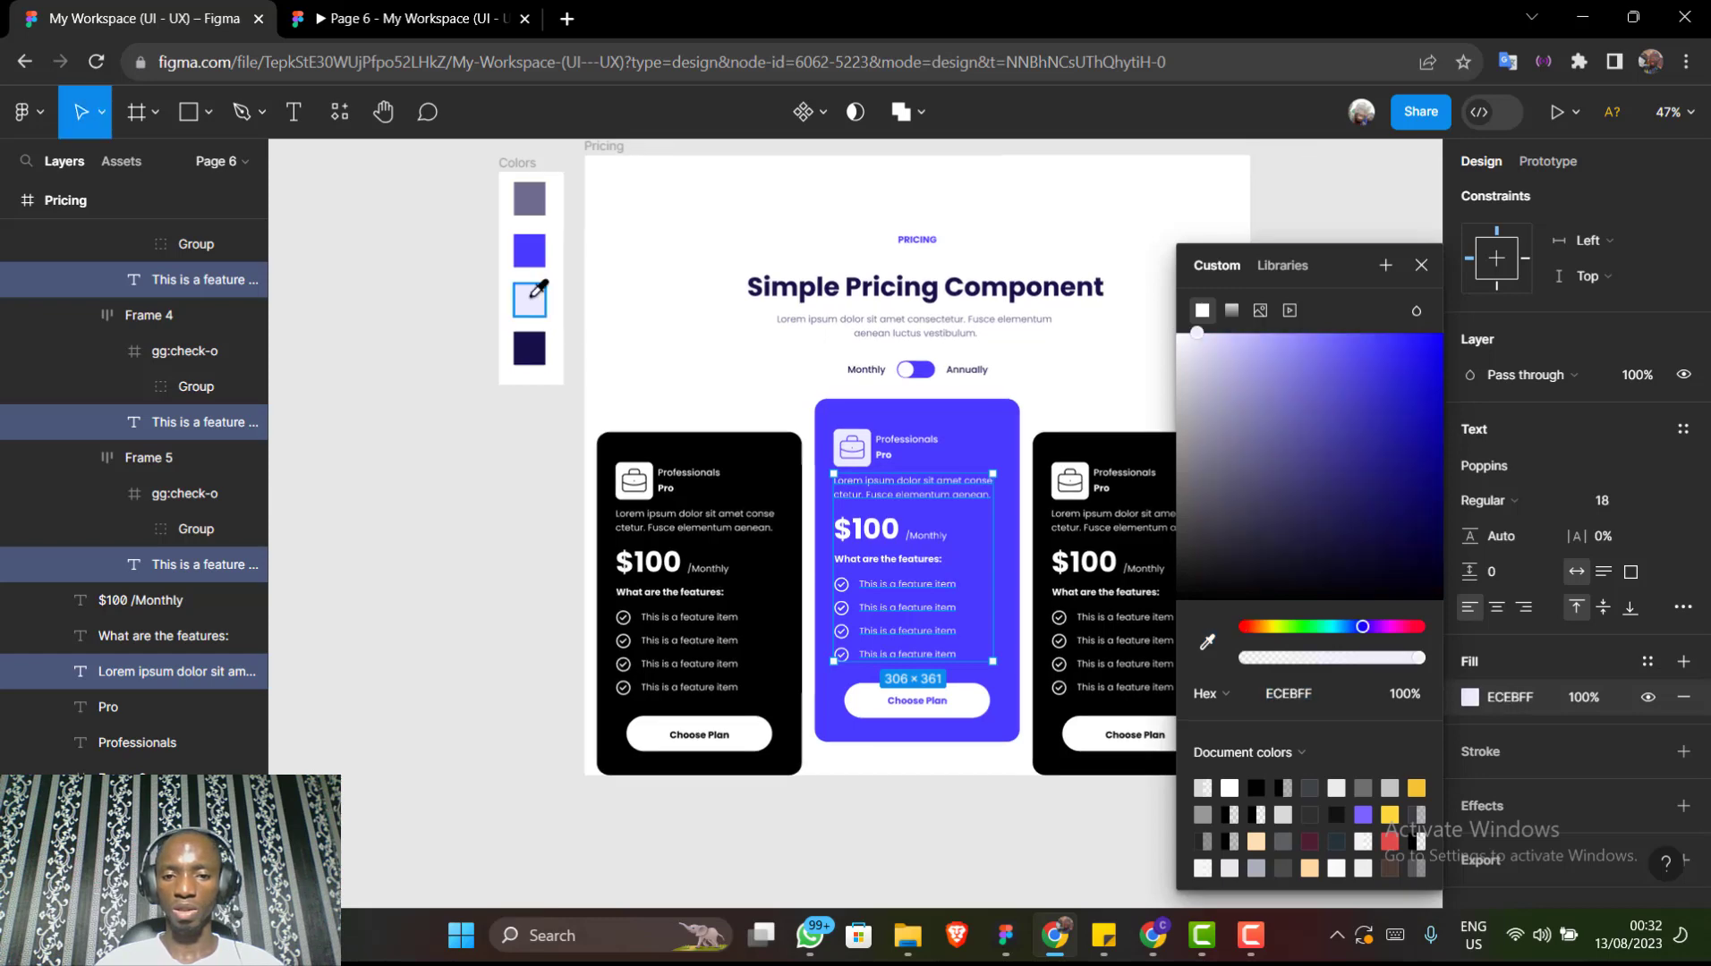
pyautogui.click(1422, 266)
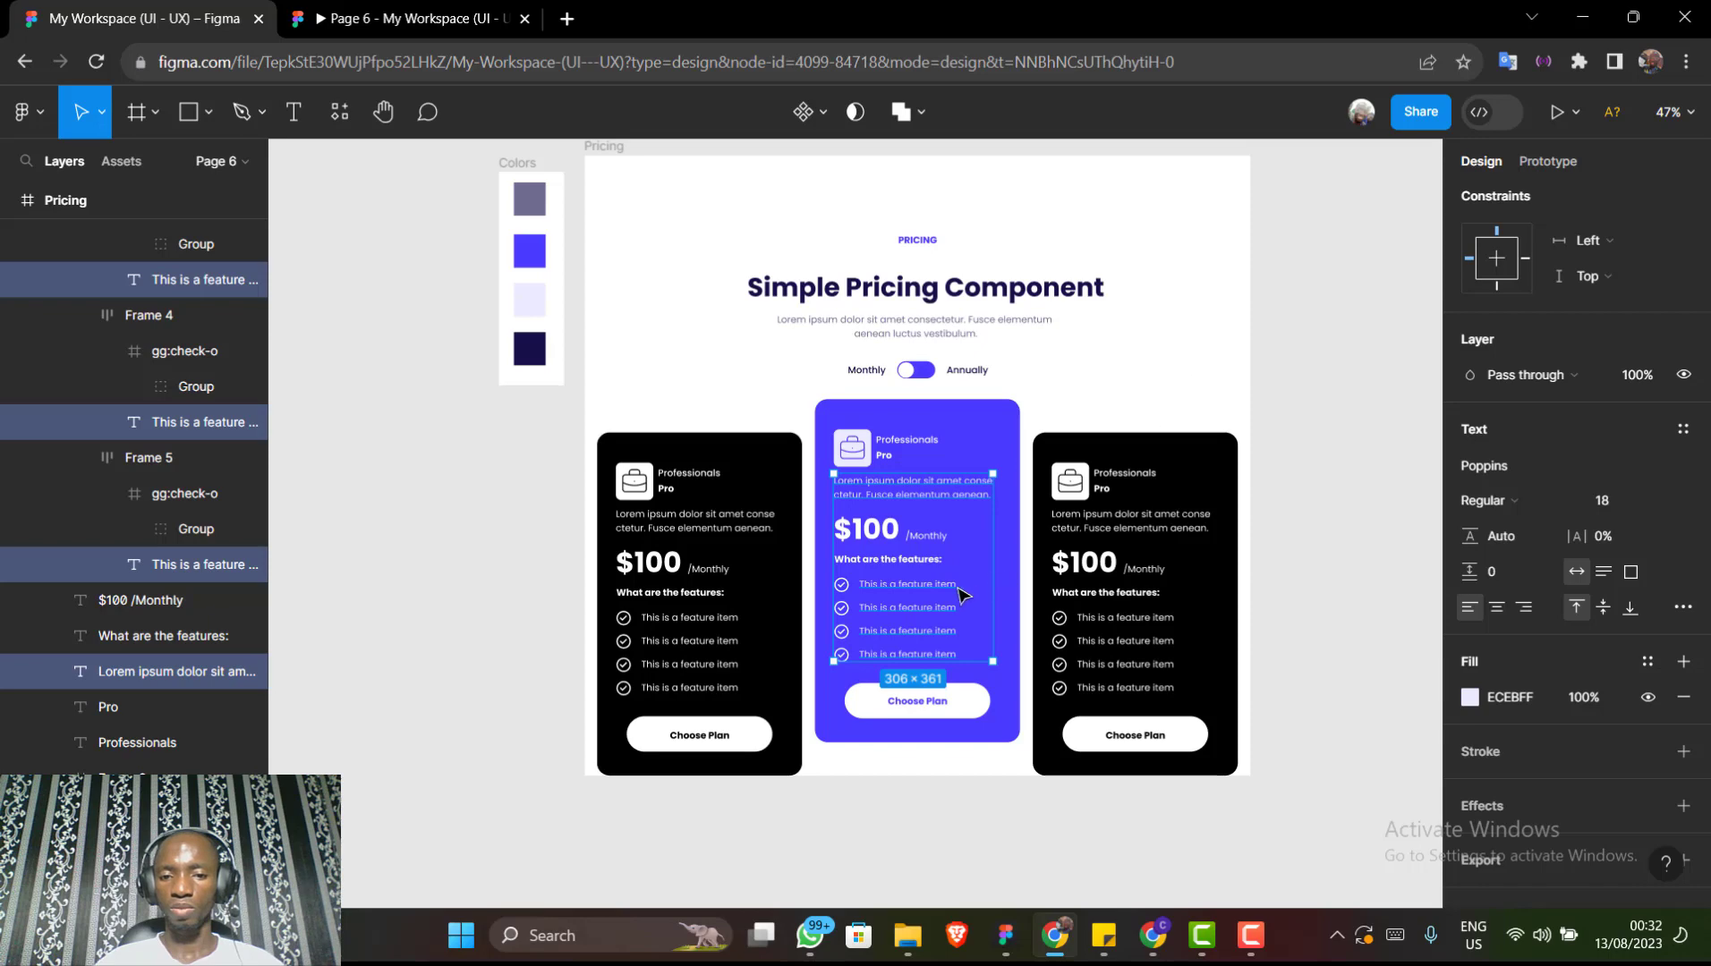
pyautogui.press('Escape')
# Recolour the left card's Professionals and Pro labels, description, price and features heading to 6F6C8F by sampling the grey-purple palette swatch
pyautogui.scroll(5, 958, 595)
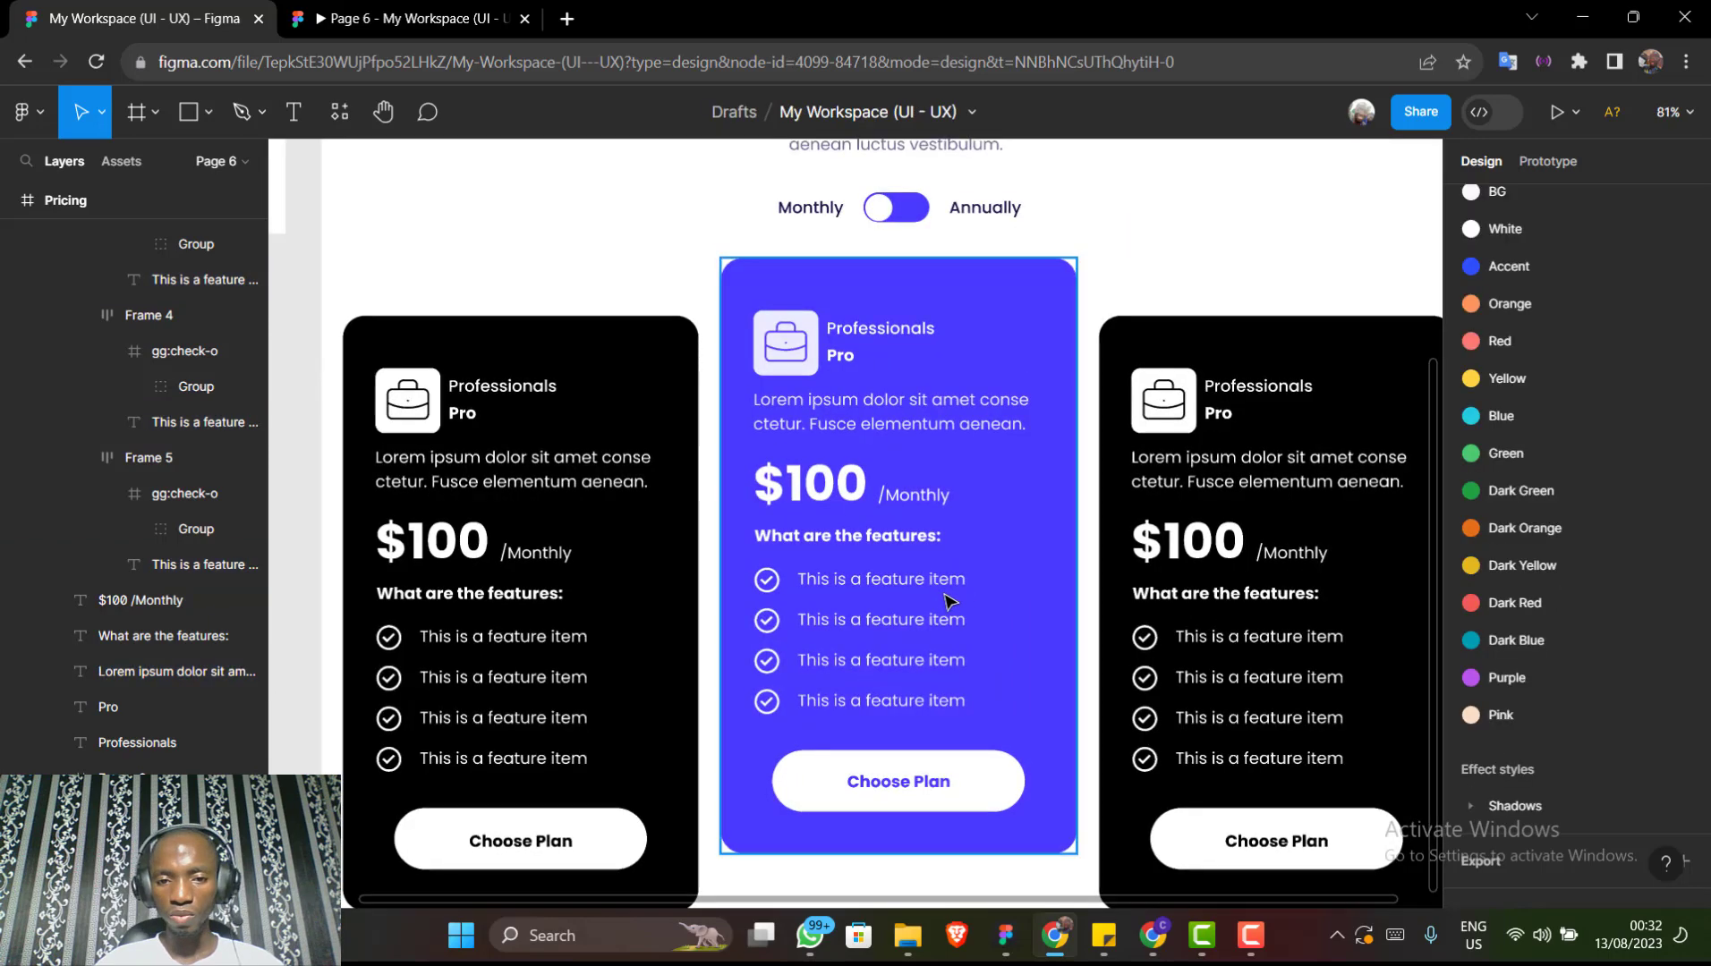
pyautogui.hscroll(2, 949, 599)
pyautogui.scroll(-2, 948, 599)
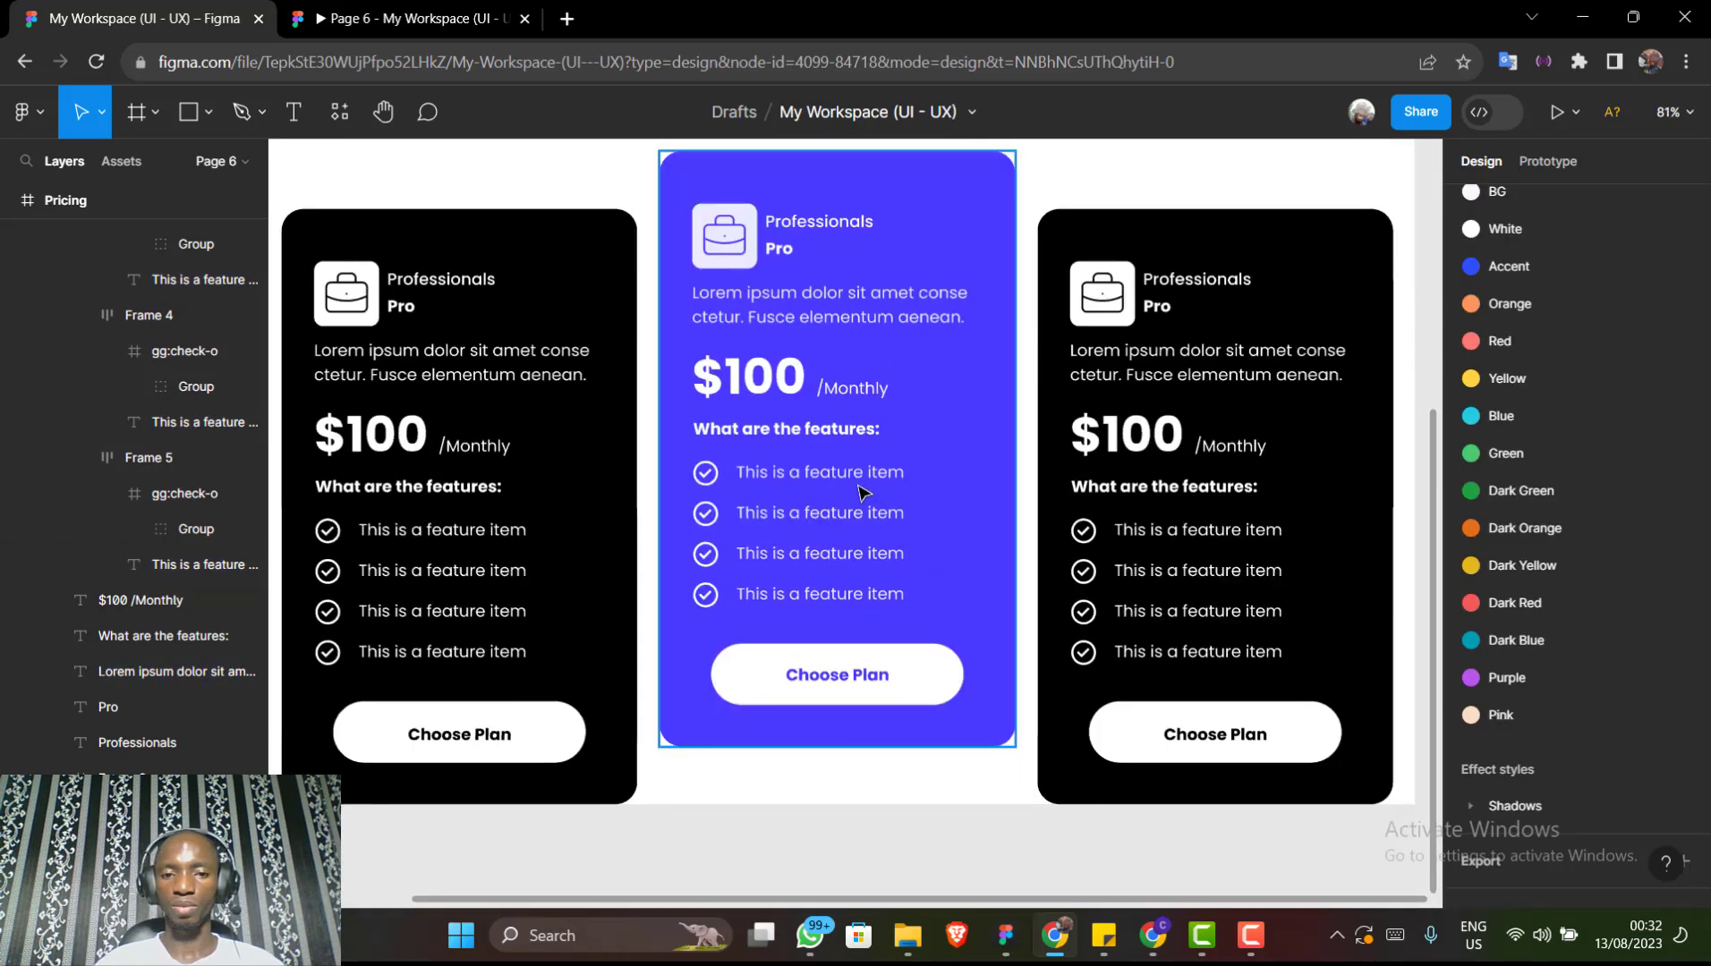
pyautogui.hscroll(-2, 864, 492)
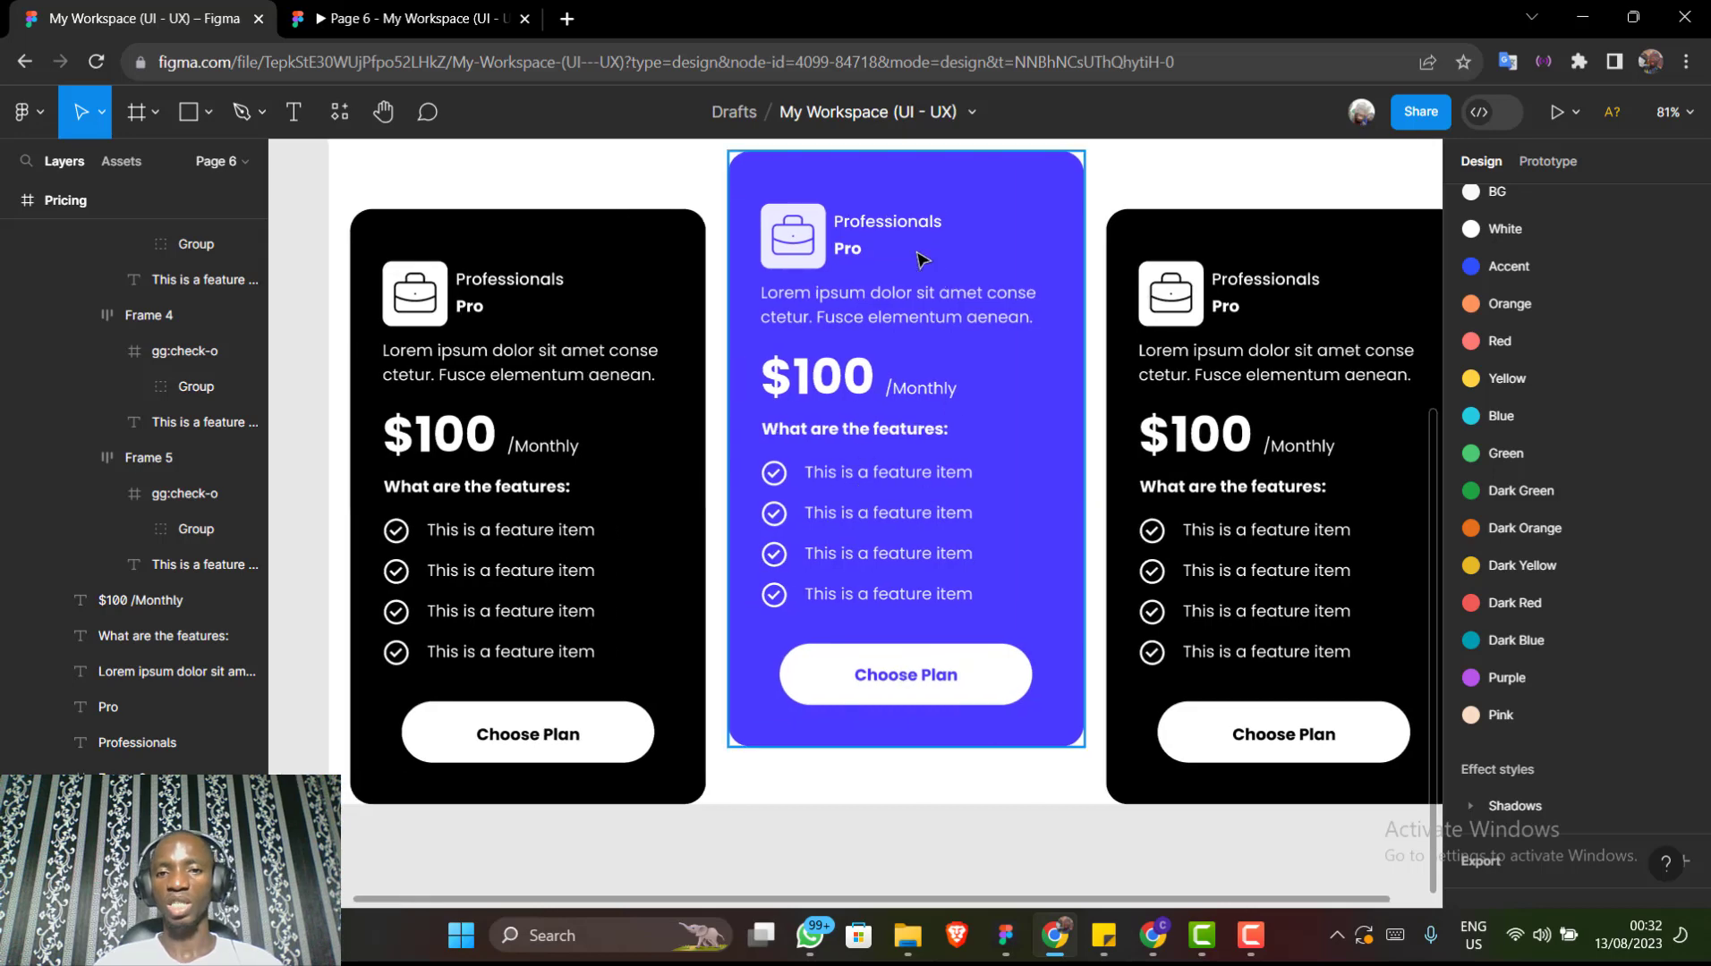
pyautogui.scroll(1, 921, 259)
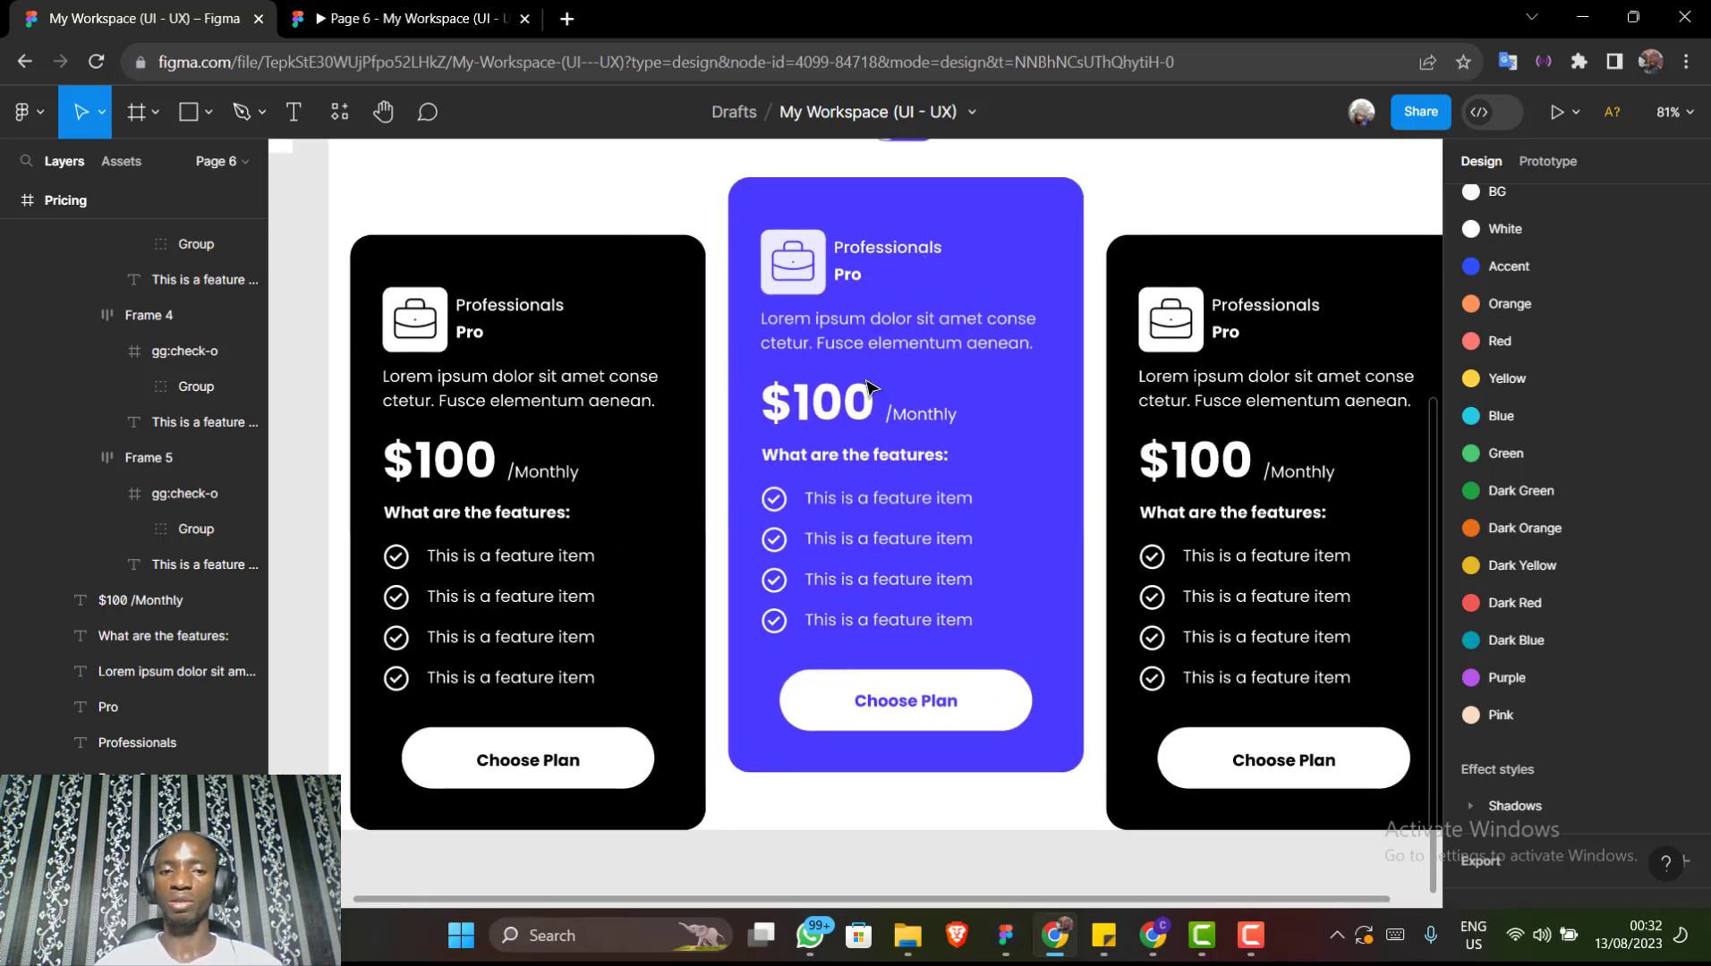
pyautogui.click(659, 308)
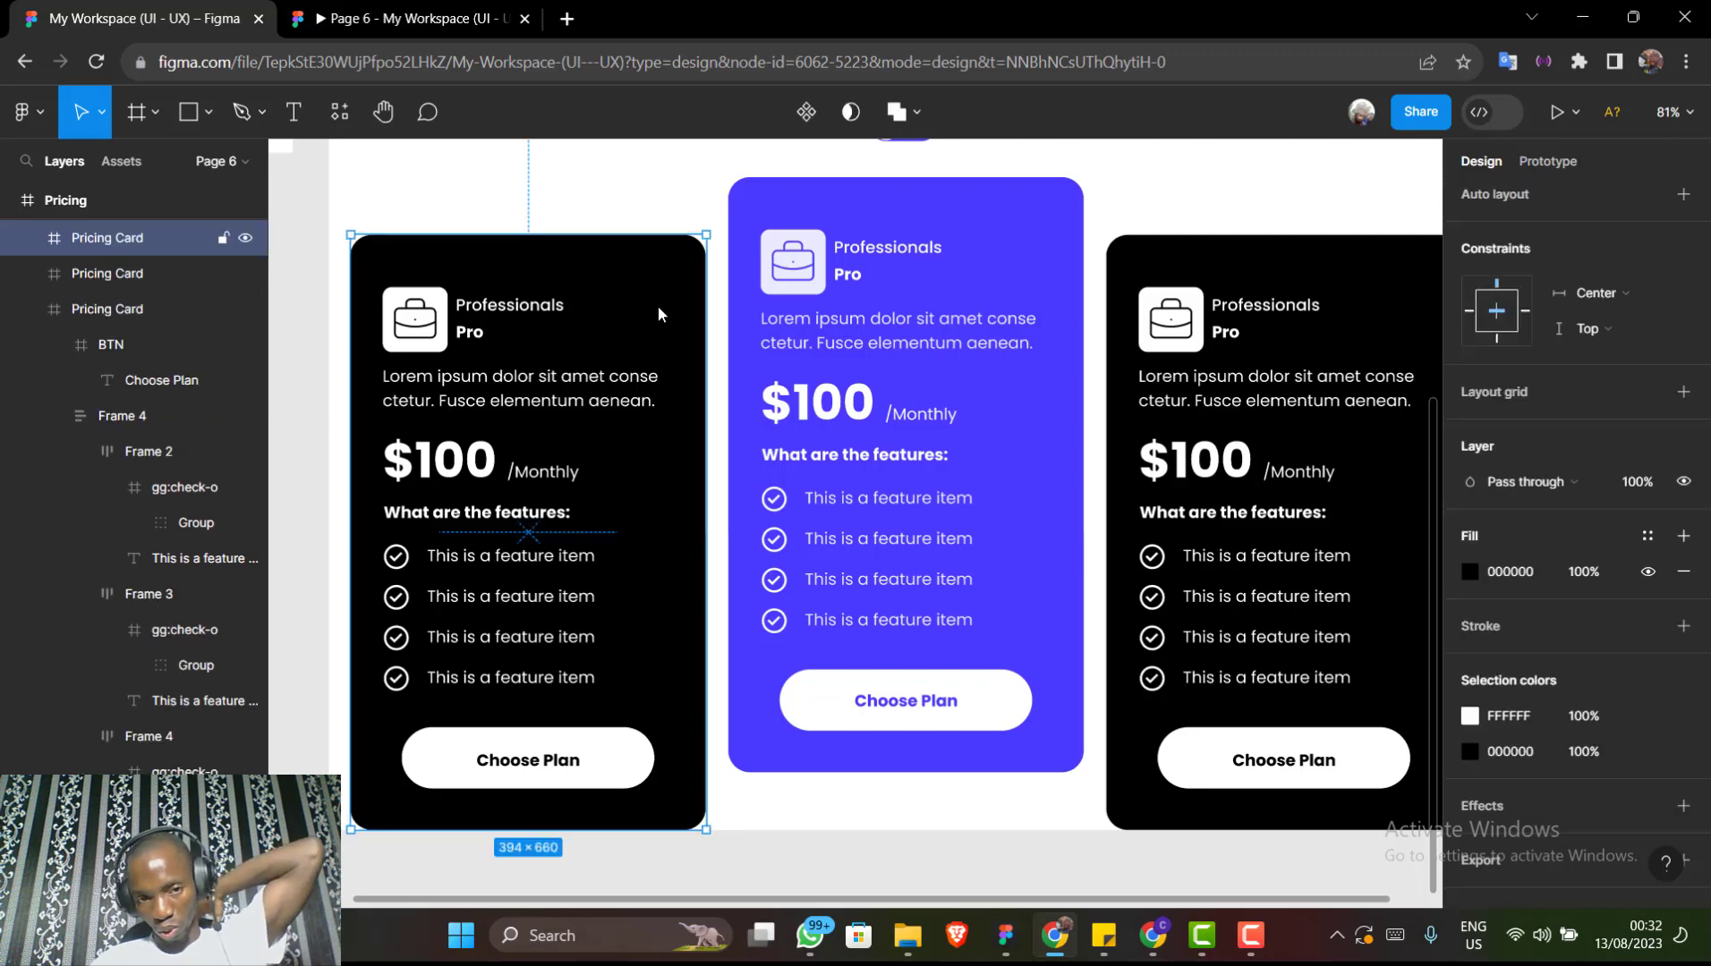
pyautogui.click(506, 318)
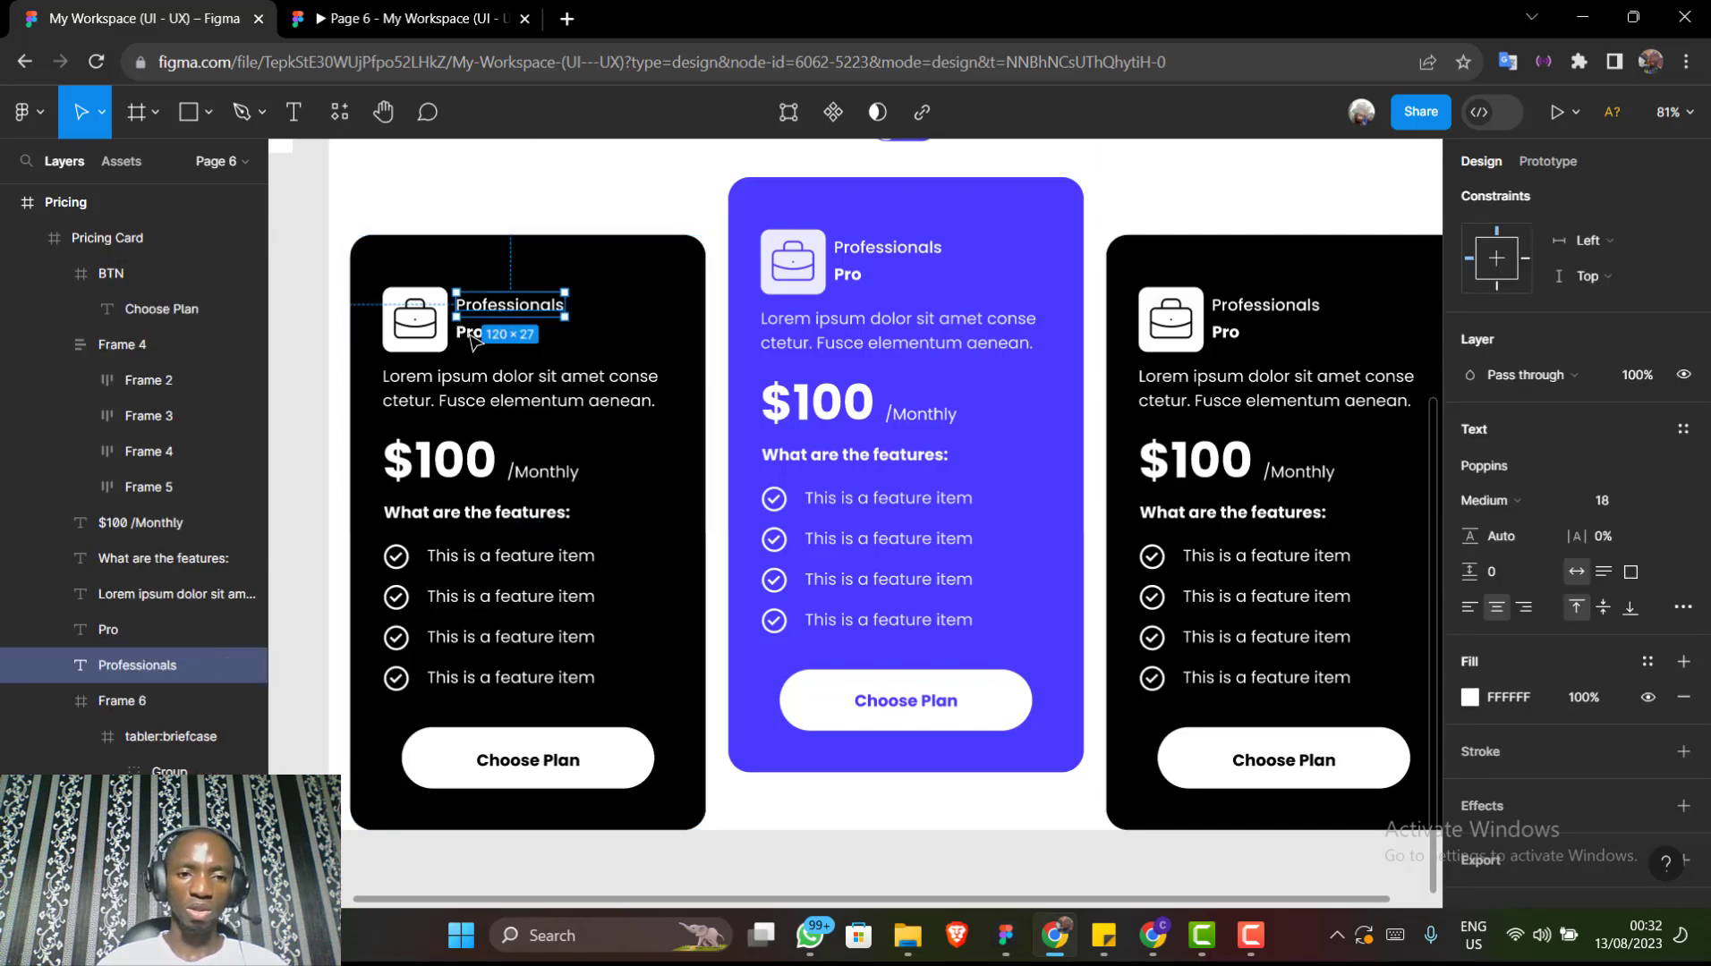
pyautogui.keyDown('shift'); pyautogui.click(477, 342); pyautogui.keyUp('shift')
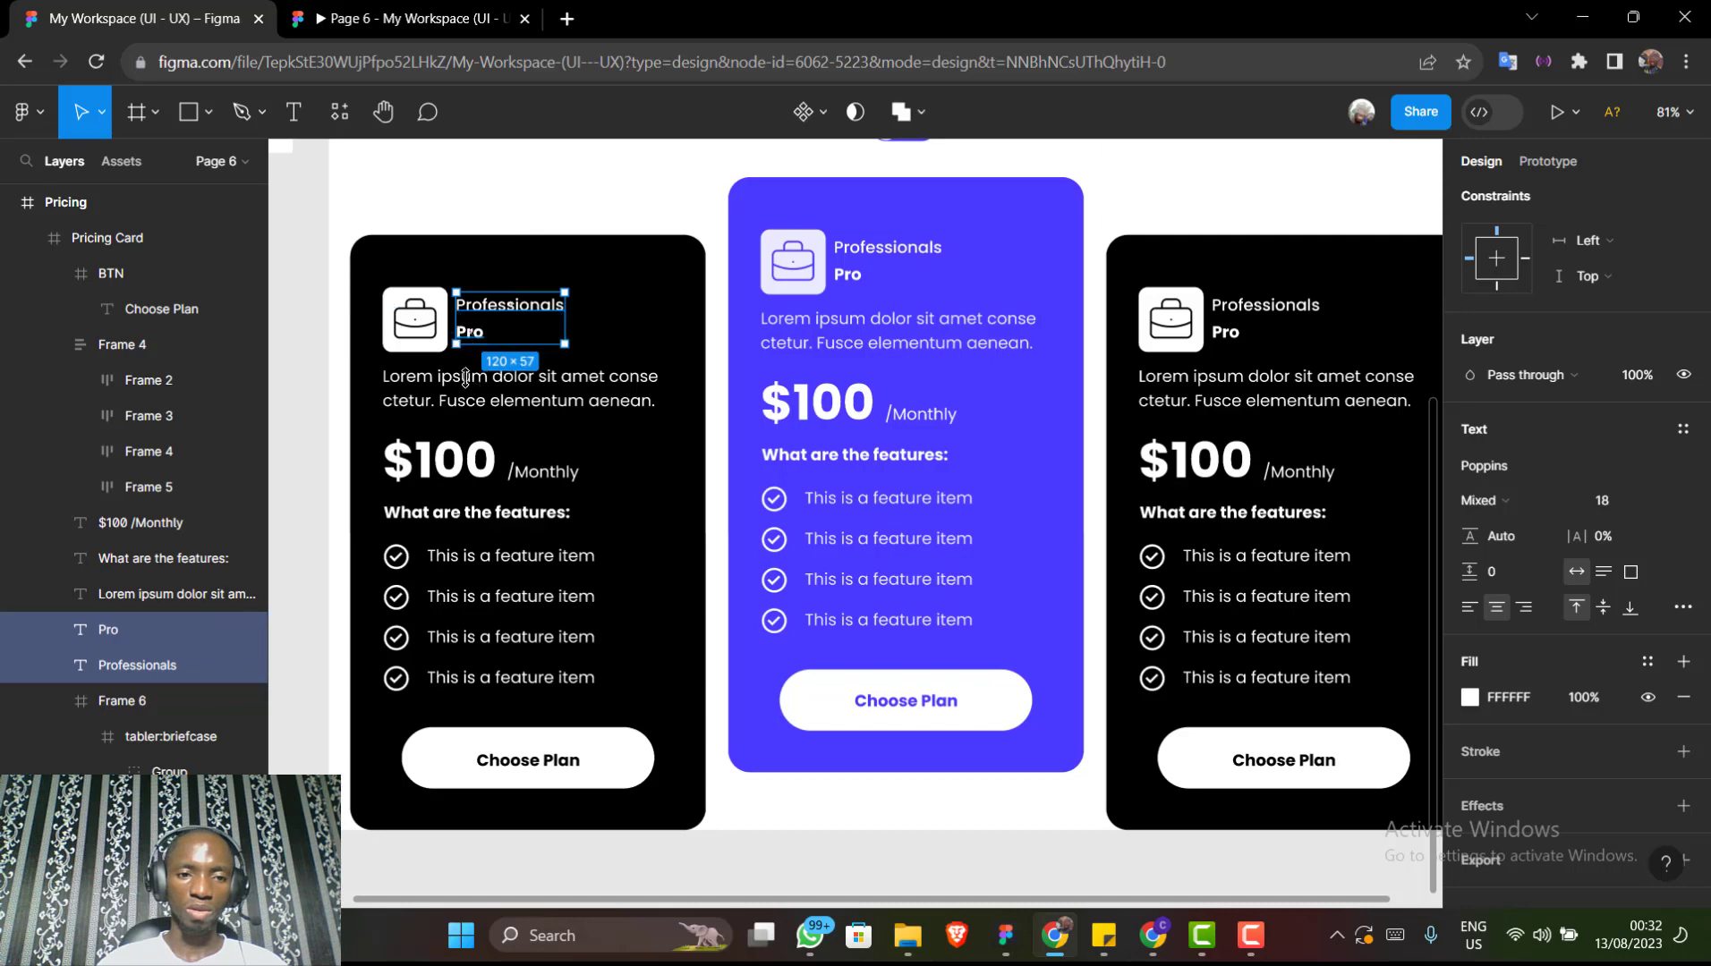
pyautogui.keyDown('shift'); pyautogui.click(470, 385); pyautogui.keyUp('shift')
pyautogui.keyDown('shift'); pyautogui.click(447, 462); pyautogui.keyUp('shift')
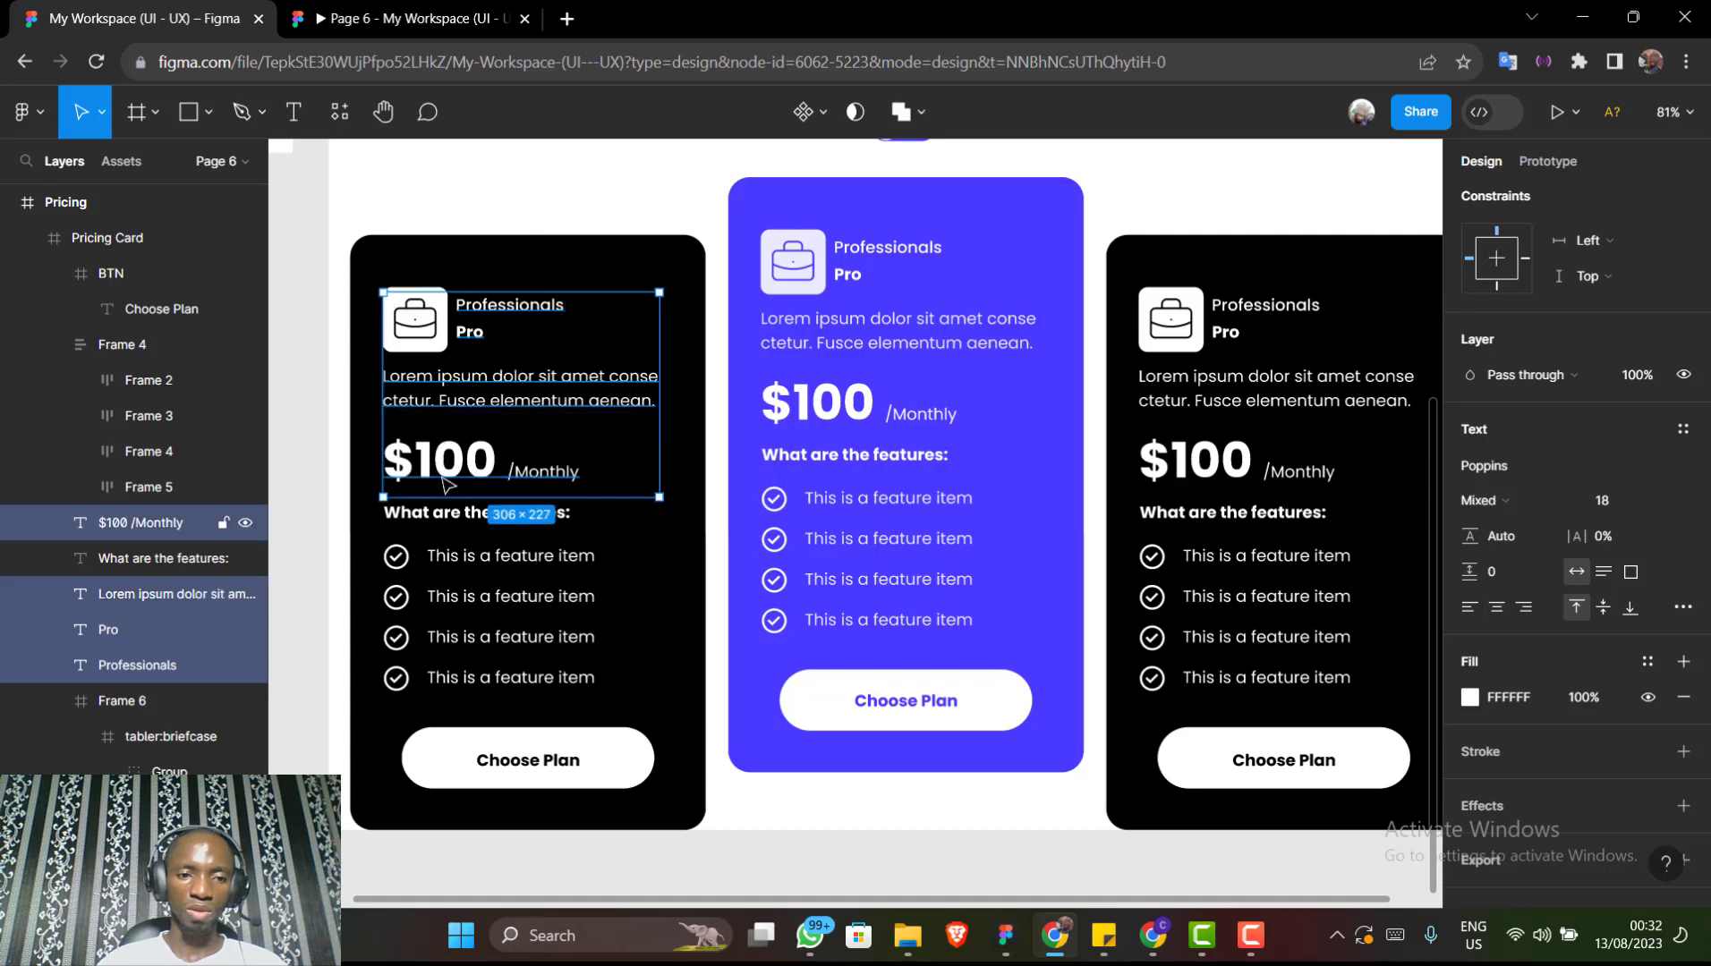
pyautogui.keyDown('shift'); pyautogui.click(445, 525); pyautogui.keyUp('shift')
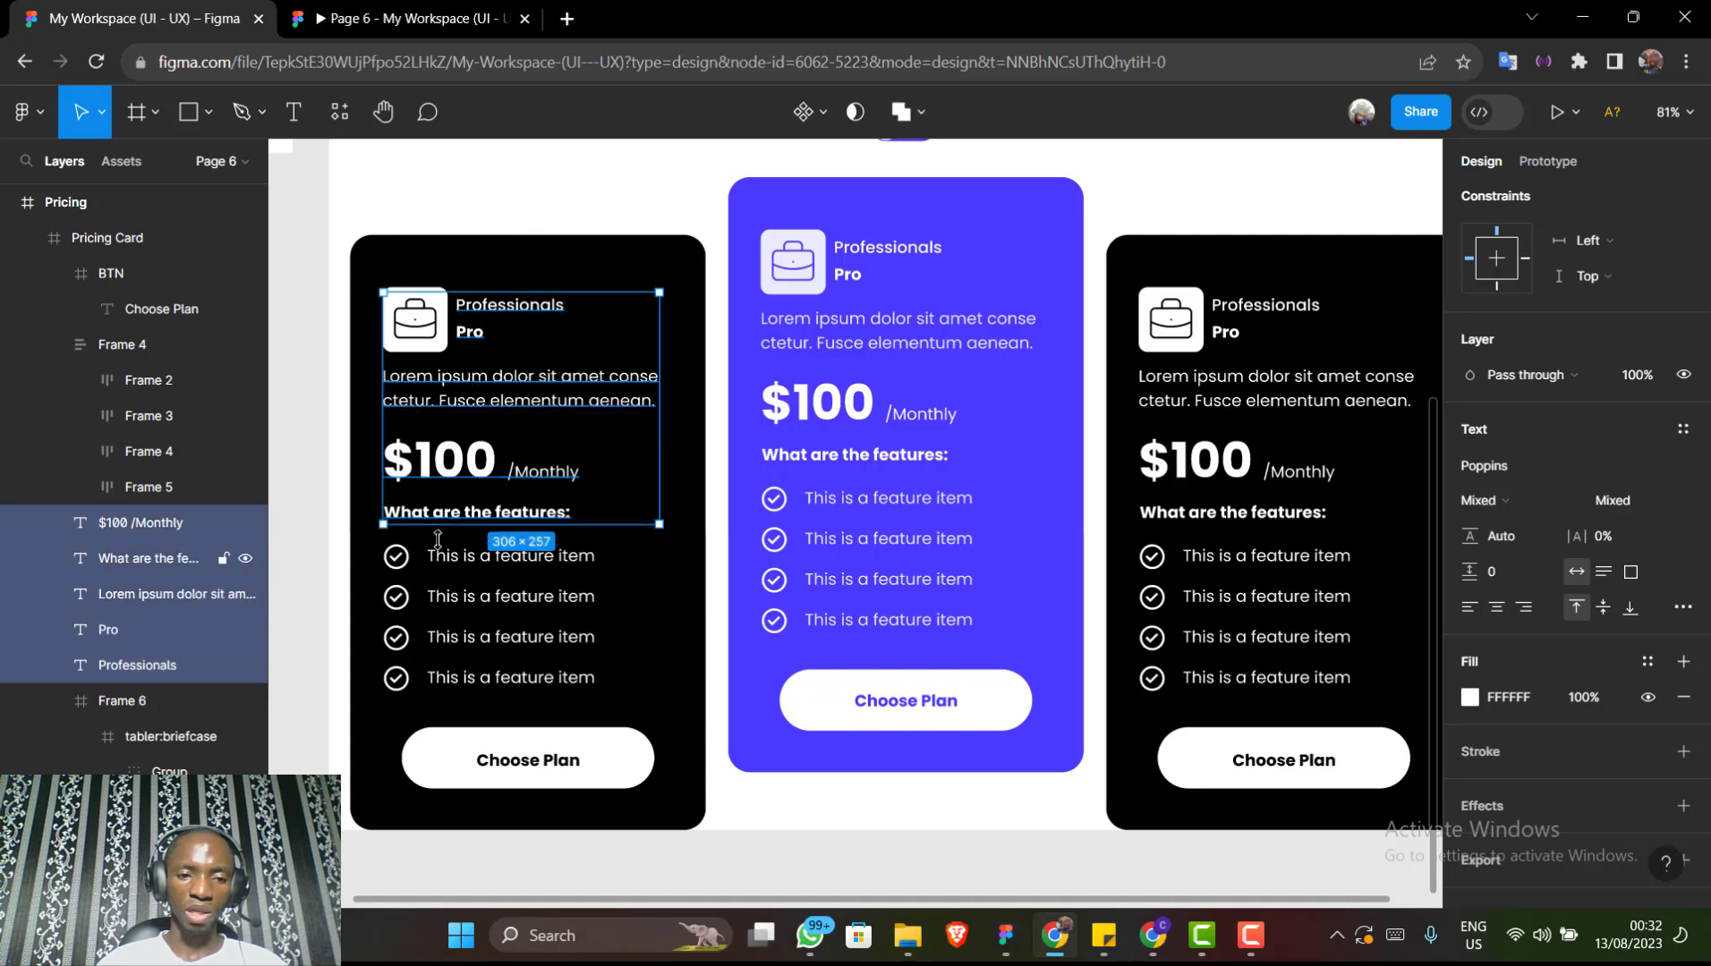
pyautogui.keyDown('shift'); pyautogui.click(440, 563); pyautogui.keyUp('shift')
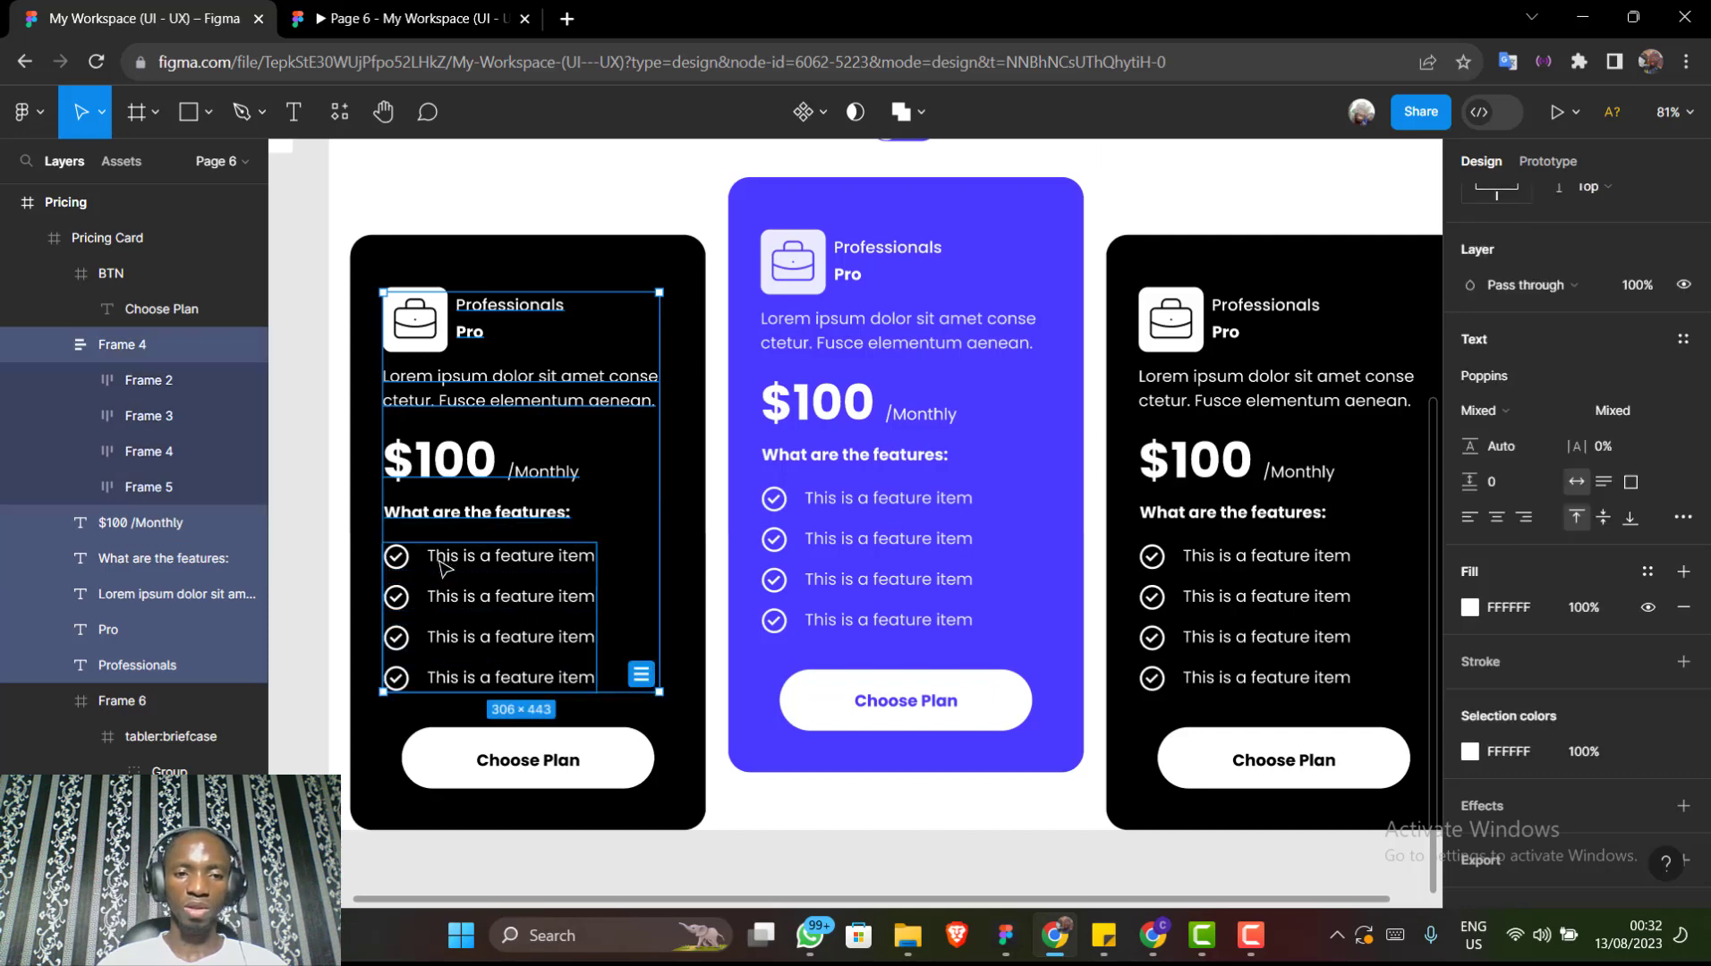
pyautogui.scroll(-3, 439, 566)
pyautogui.hscroll(-3, 439, 563)
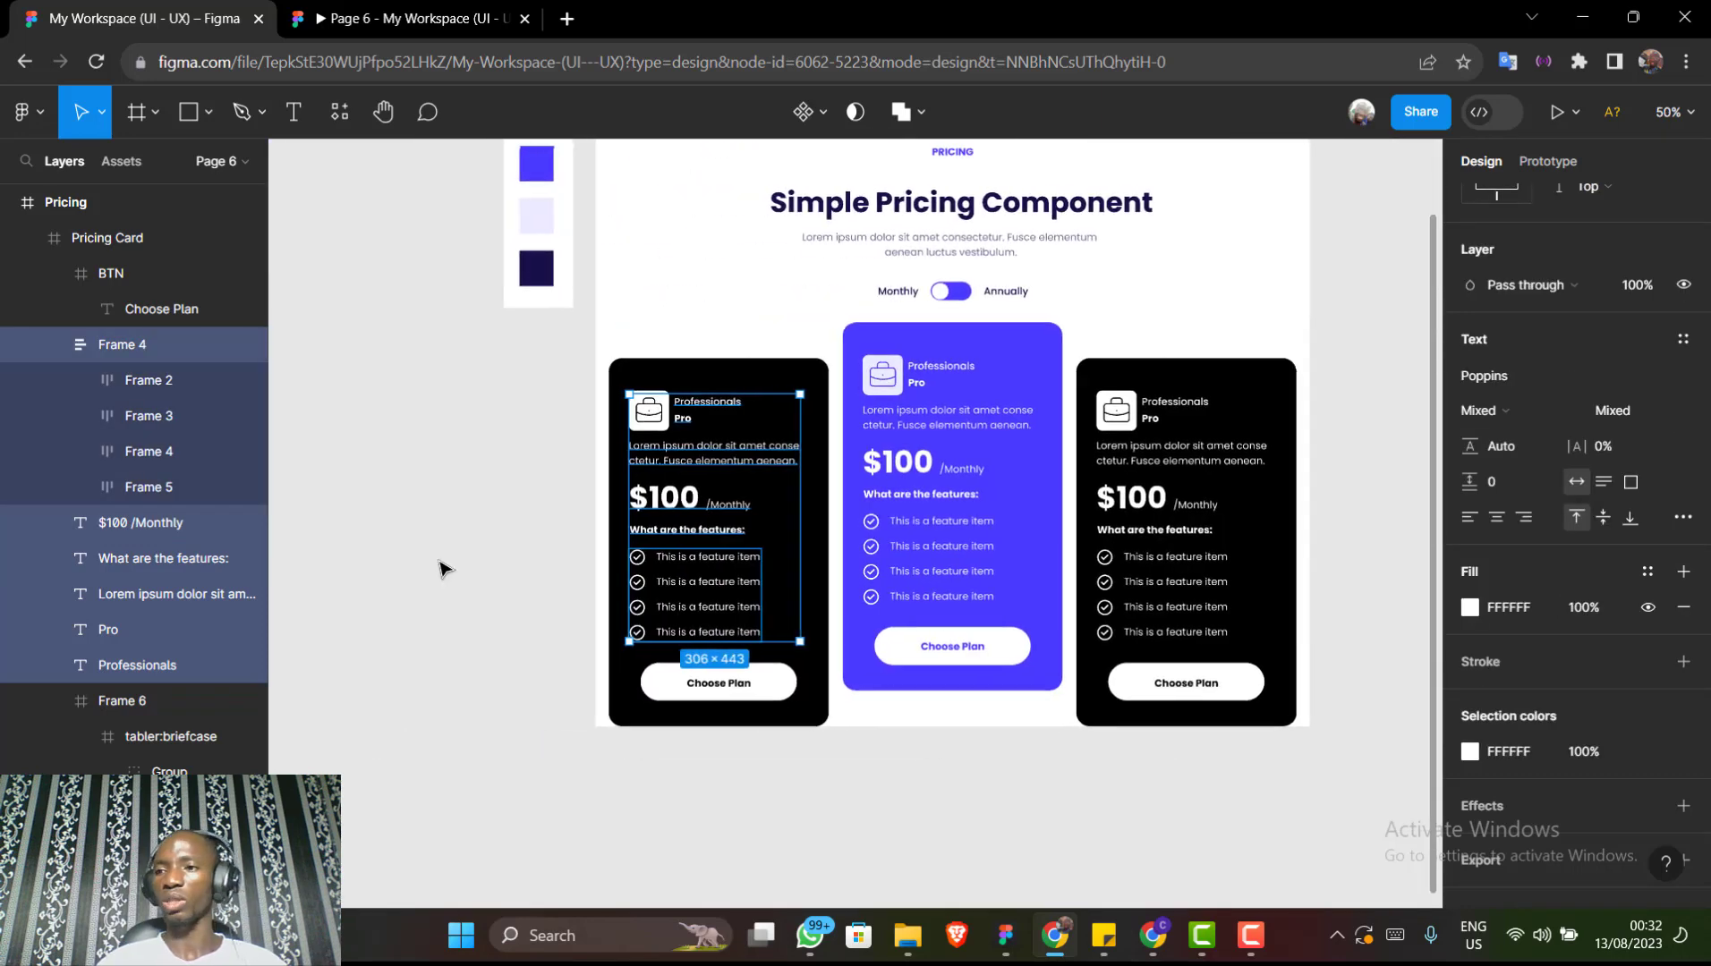
pyautogui.scroll(1, 439, 563)
pyautogui.scroll(1, 439, 565)
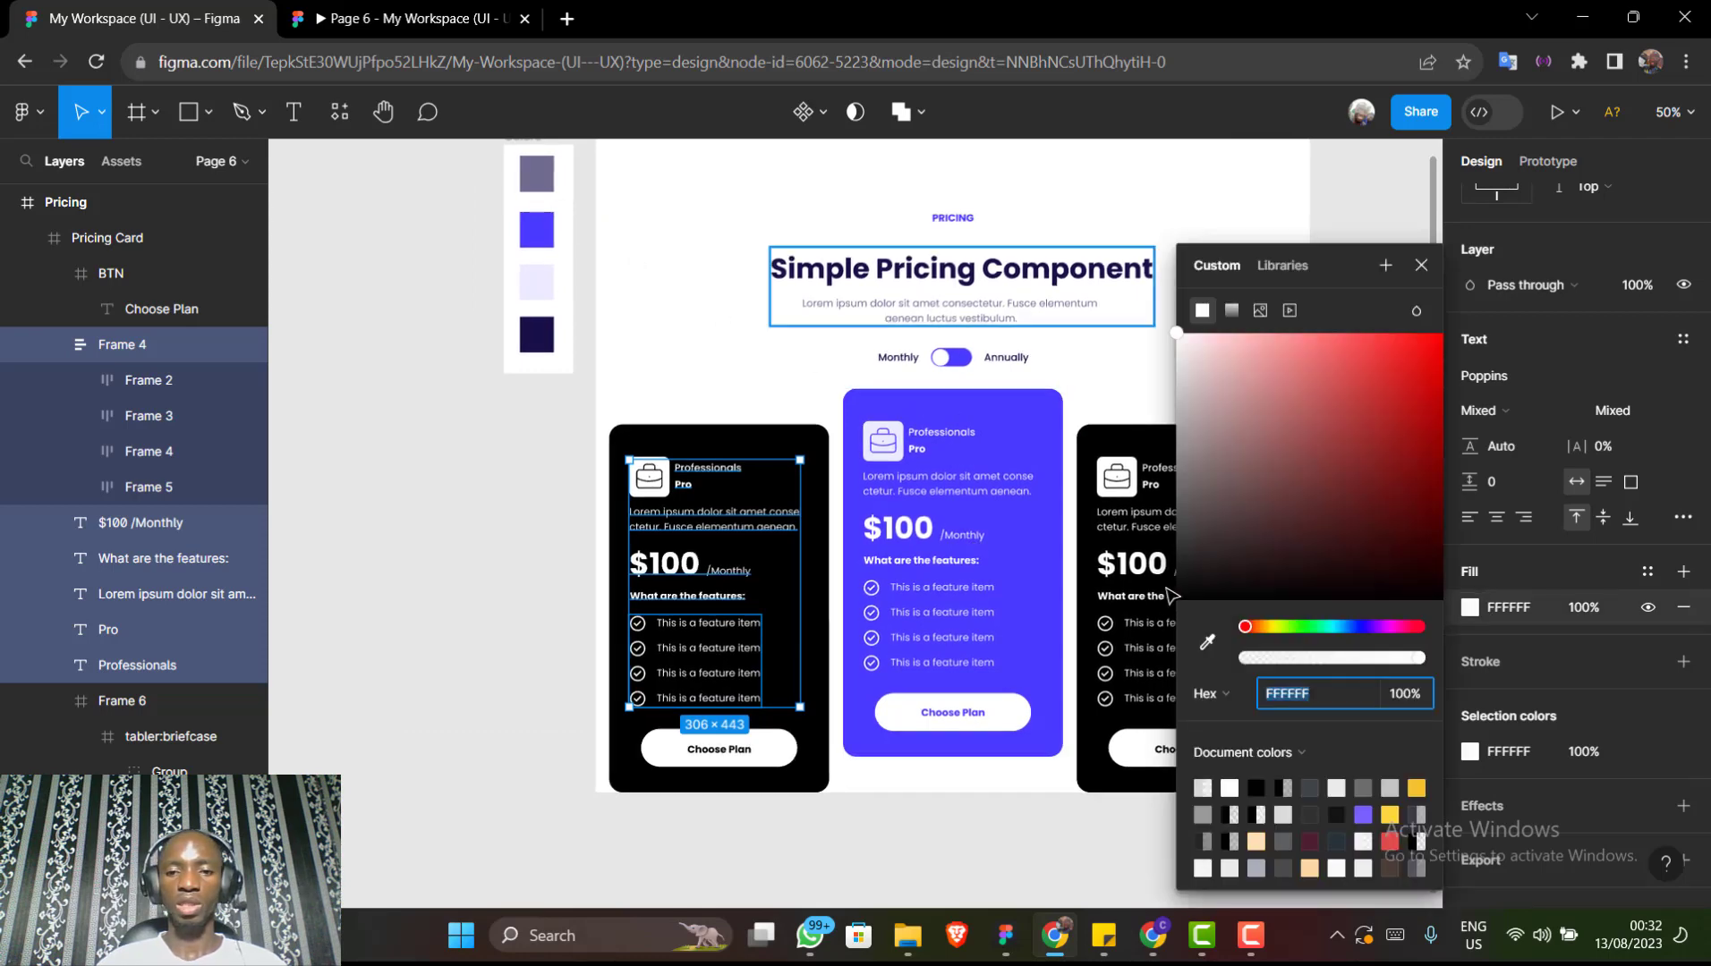
pyautogui.click(1205, 640)
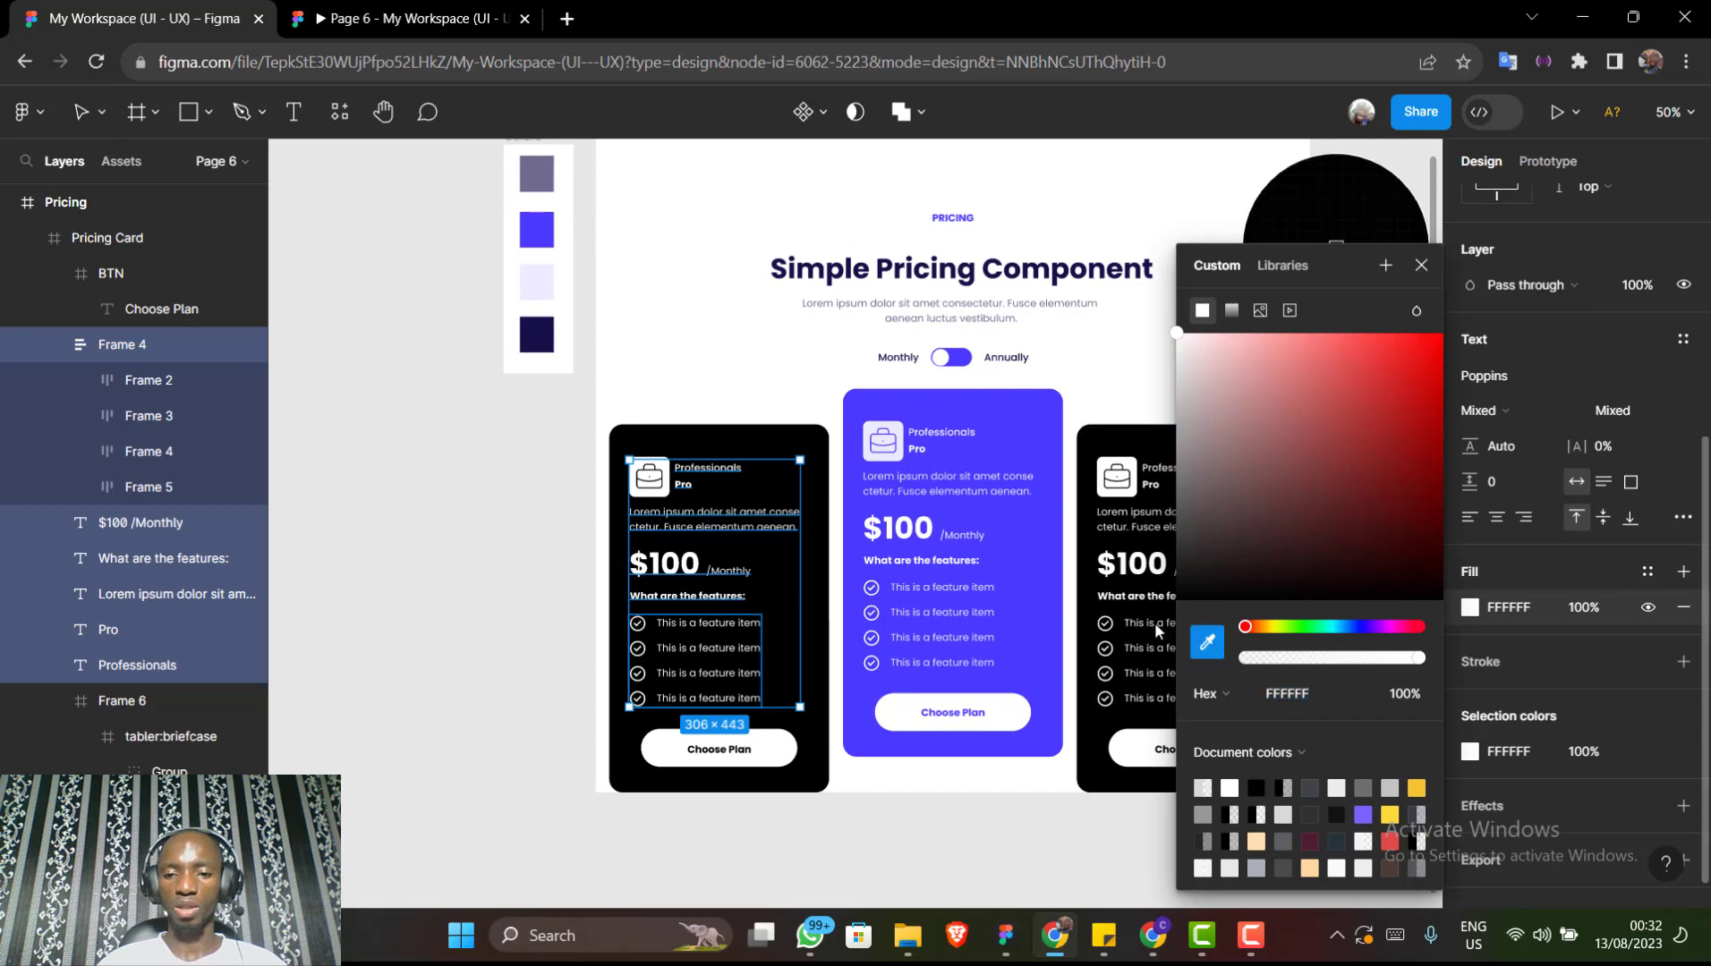
pyautogui.click(541, 176)
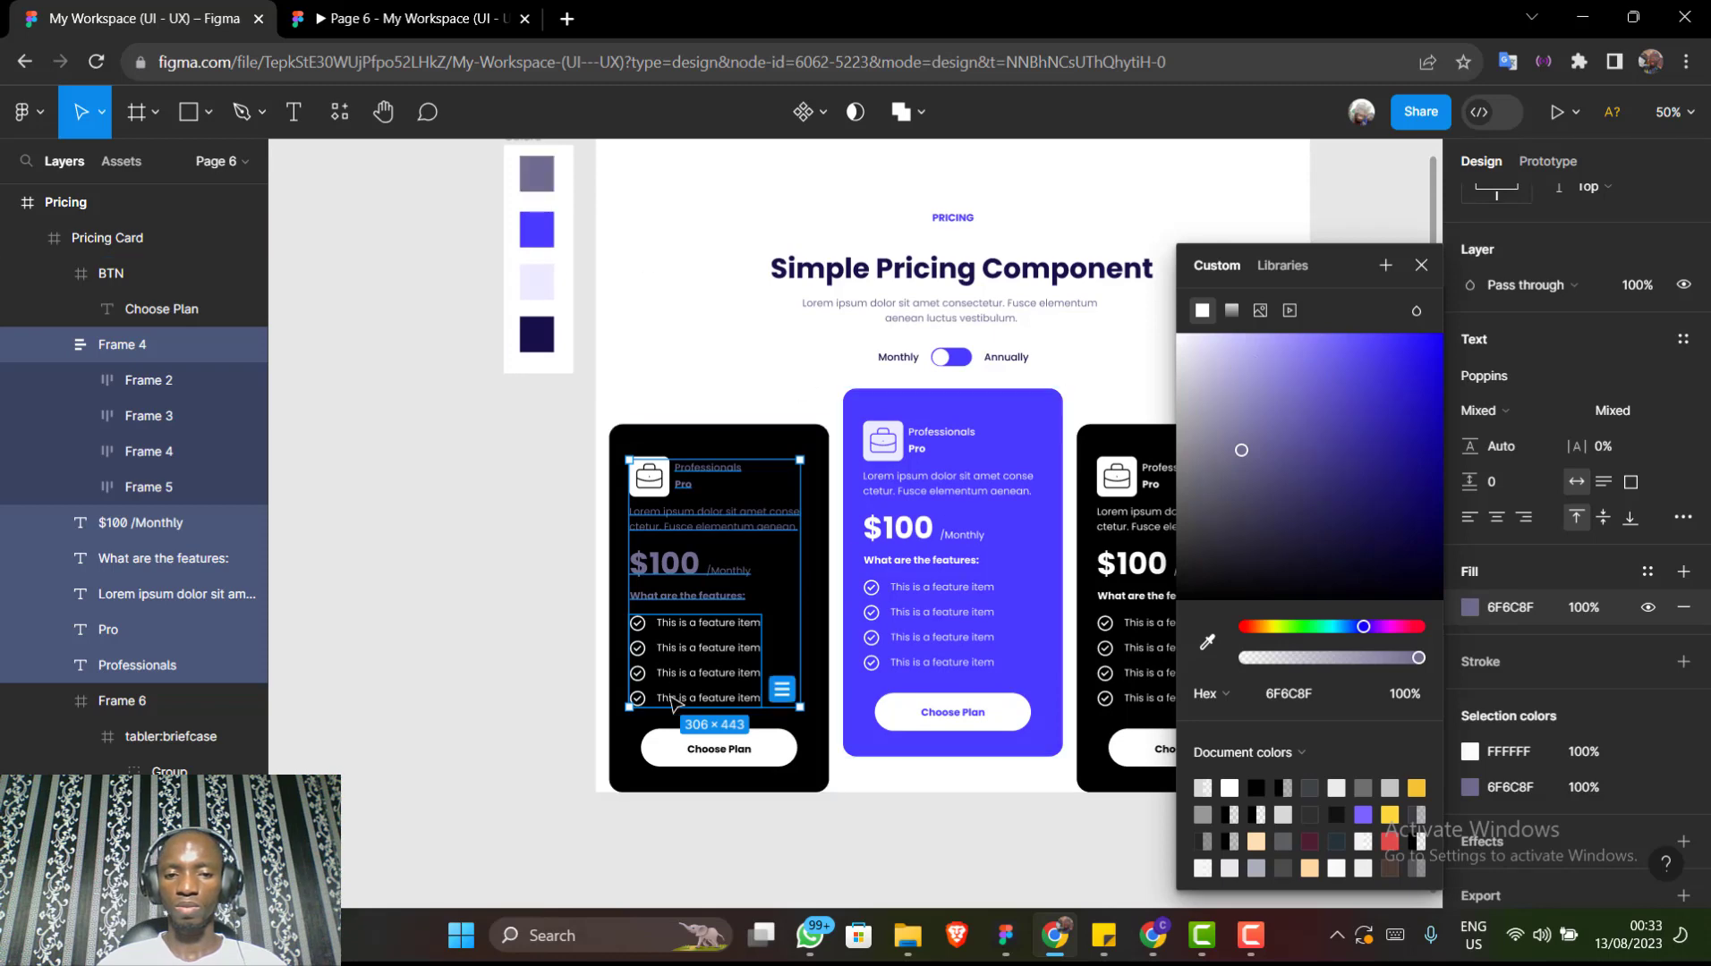
# Recolour the left card's four feature items to ECEBFF by sampling the light lavender palette swatch, then deselect them
pyautogui.click(698, 635)
pyautogui.scroll(3, 698, 637)
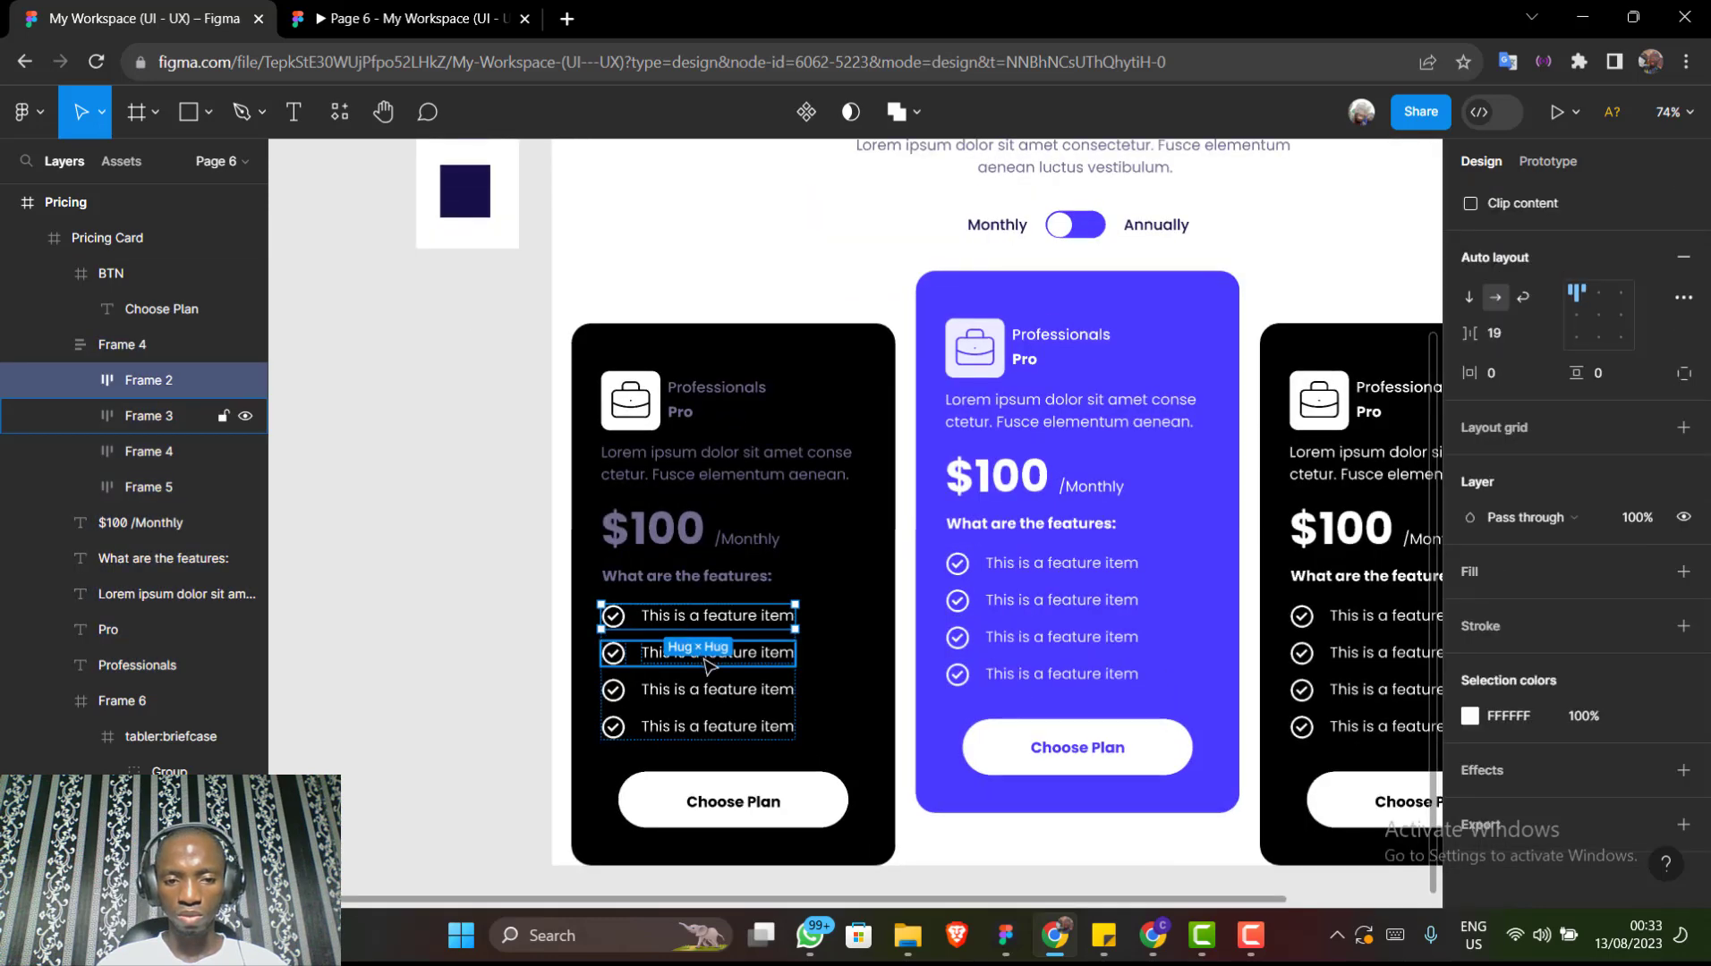
pyautogui.keyDown('shift'); pyautogui.click(707, 664); pyautogui.keyUp('shift')
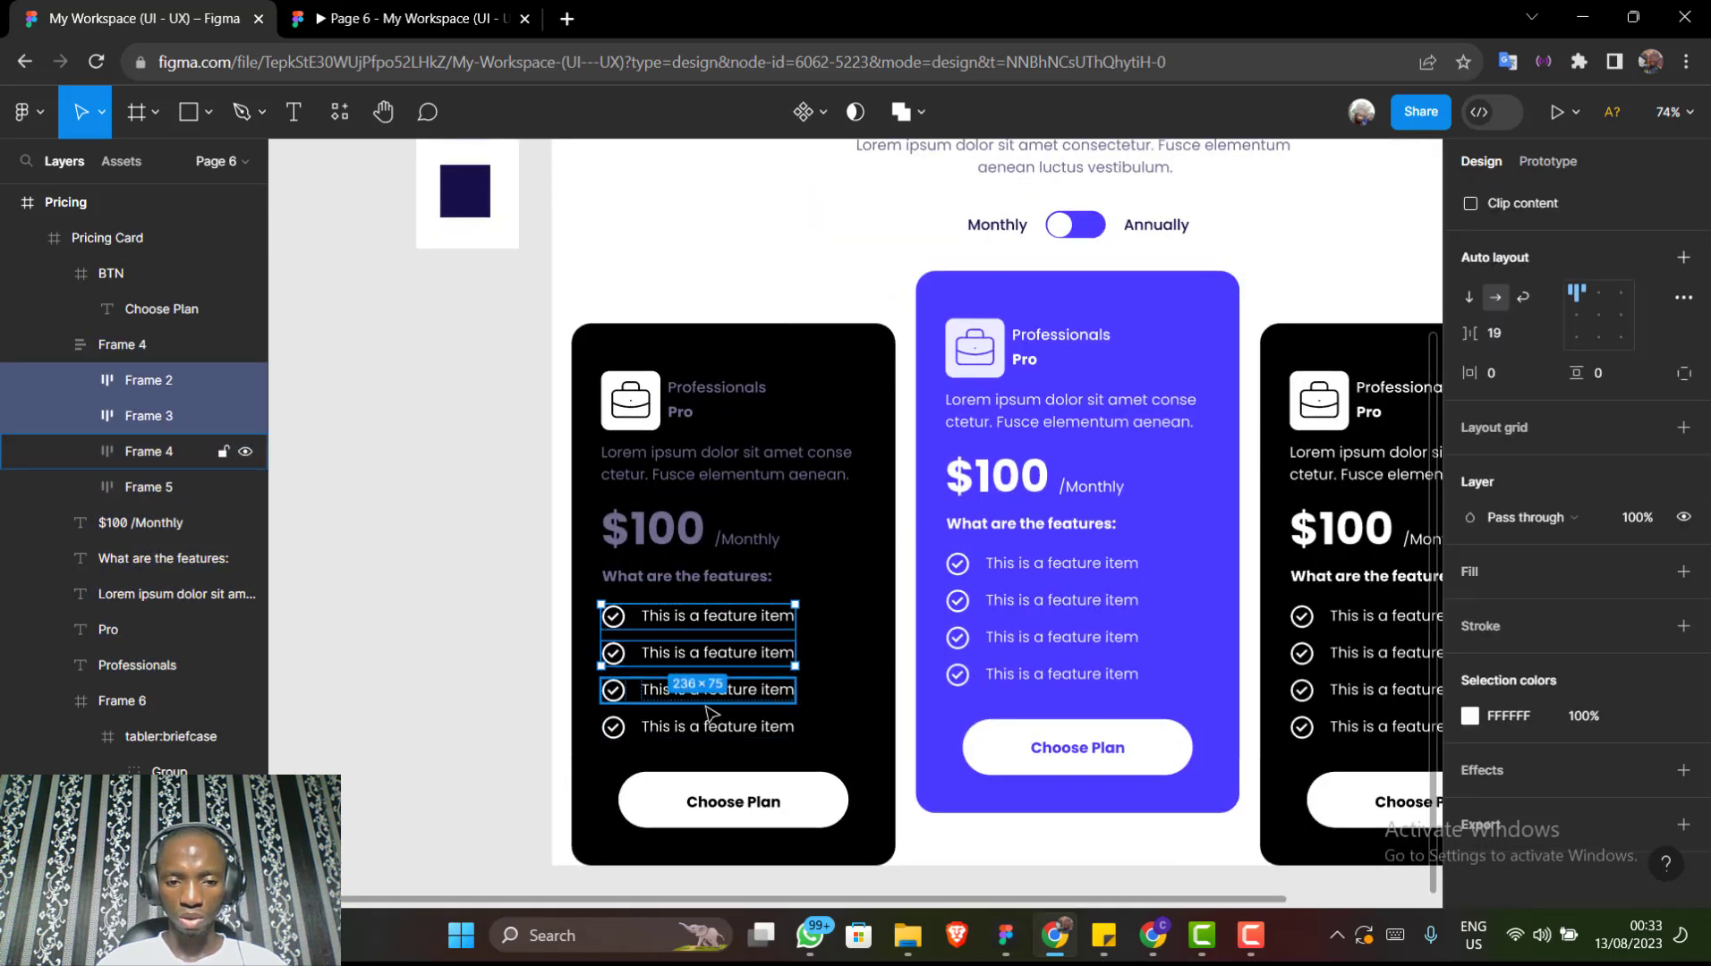
pyautogui.keyDown('shift'); pyautogui.click(707, 693); pyautogui.keyUp('shift')
pyautogui.keyDown('shift'); pyautogui.click(712, 727); pyautogui.keyUp('shift')
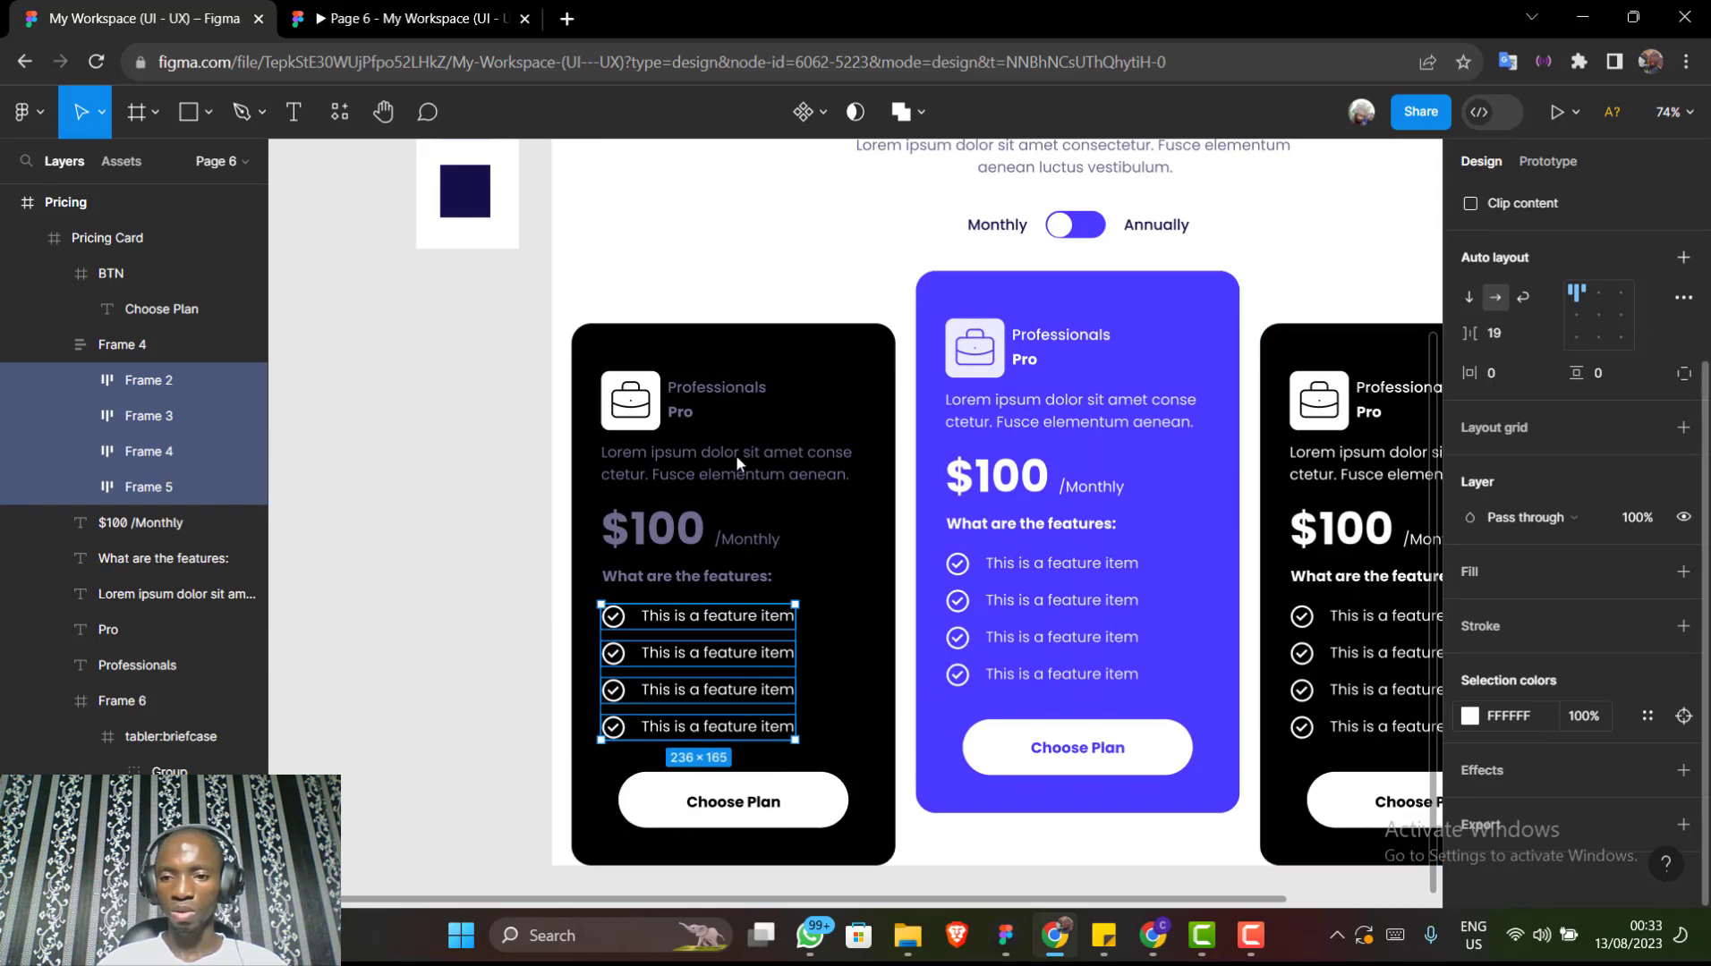
pyautogui.click(1469, 716)
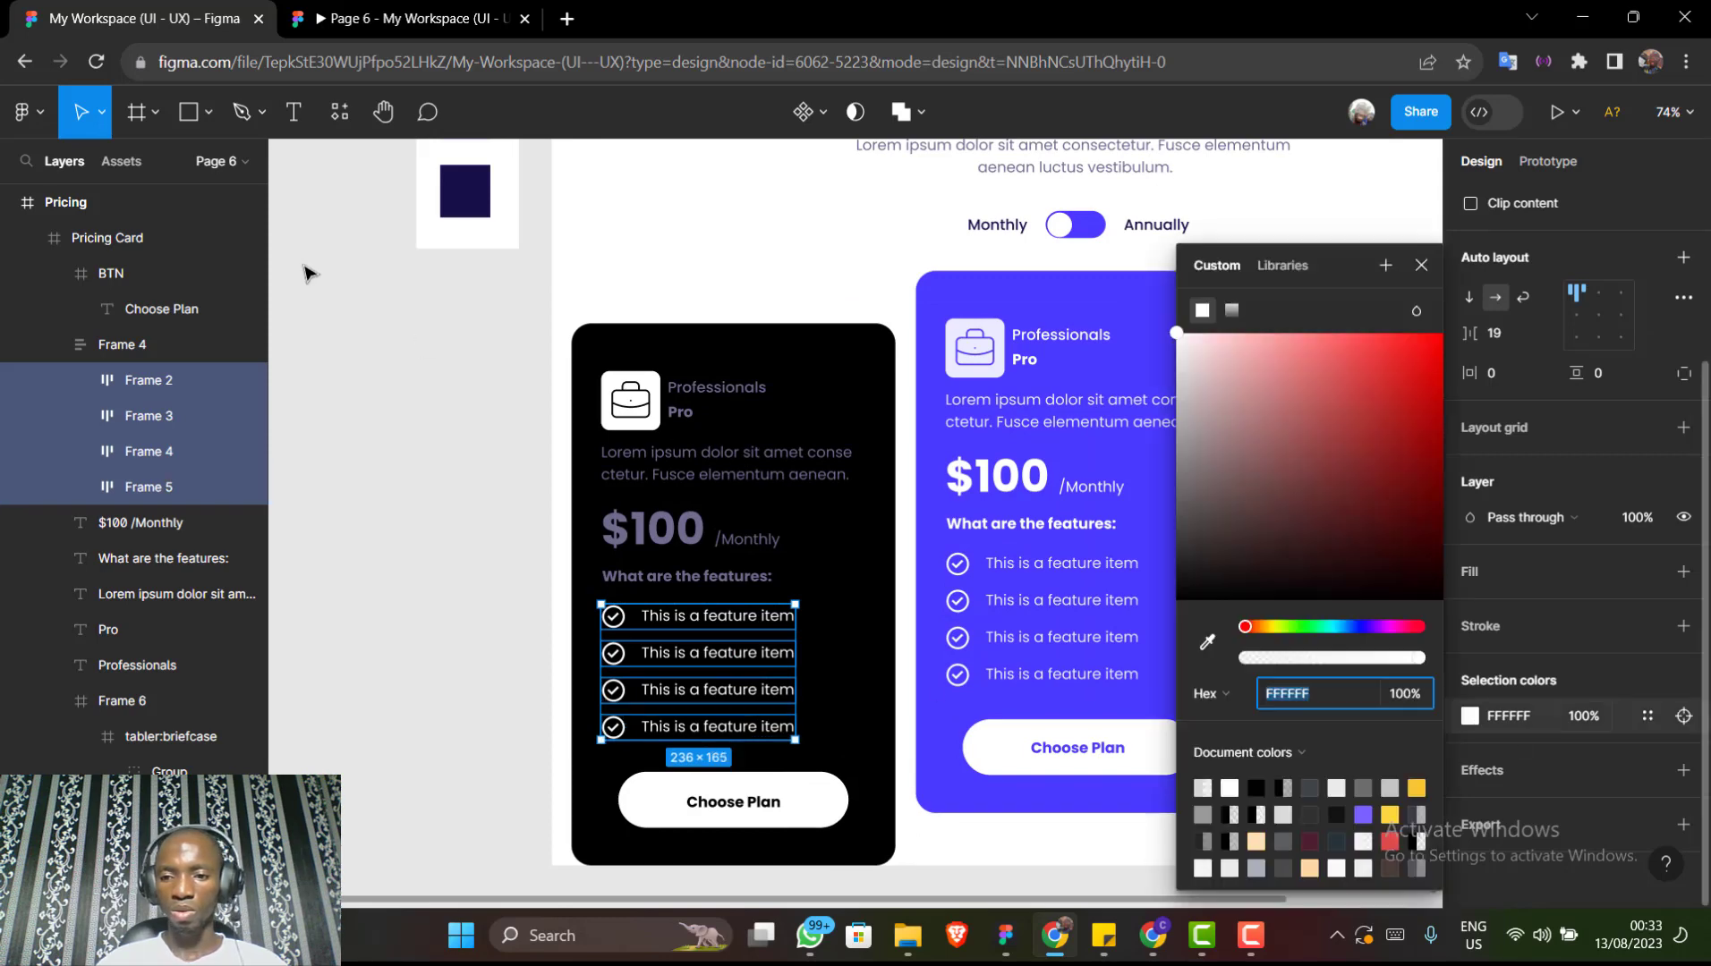
pyautogui.click(1208, 644)
pyautogui.scroll(3, 412, 253)
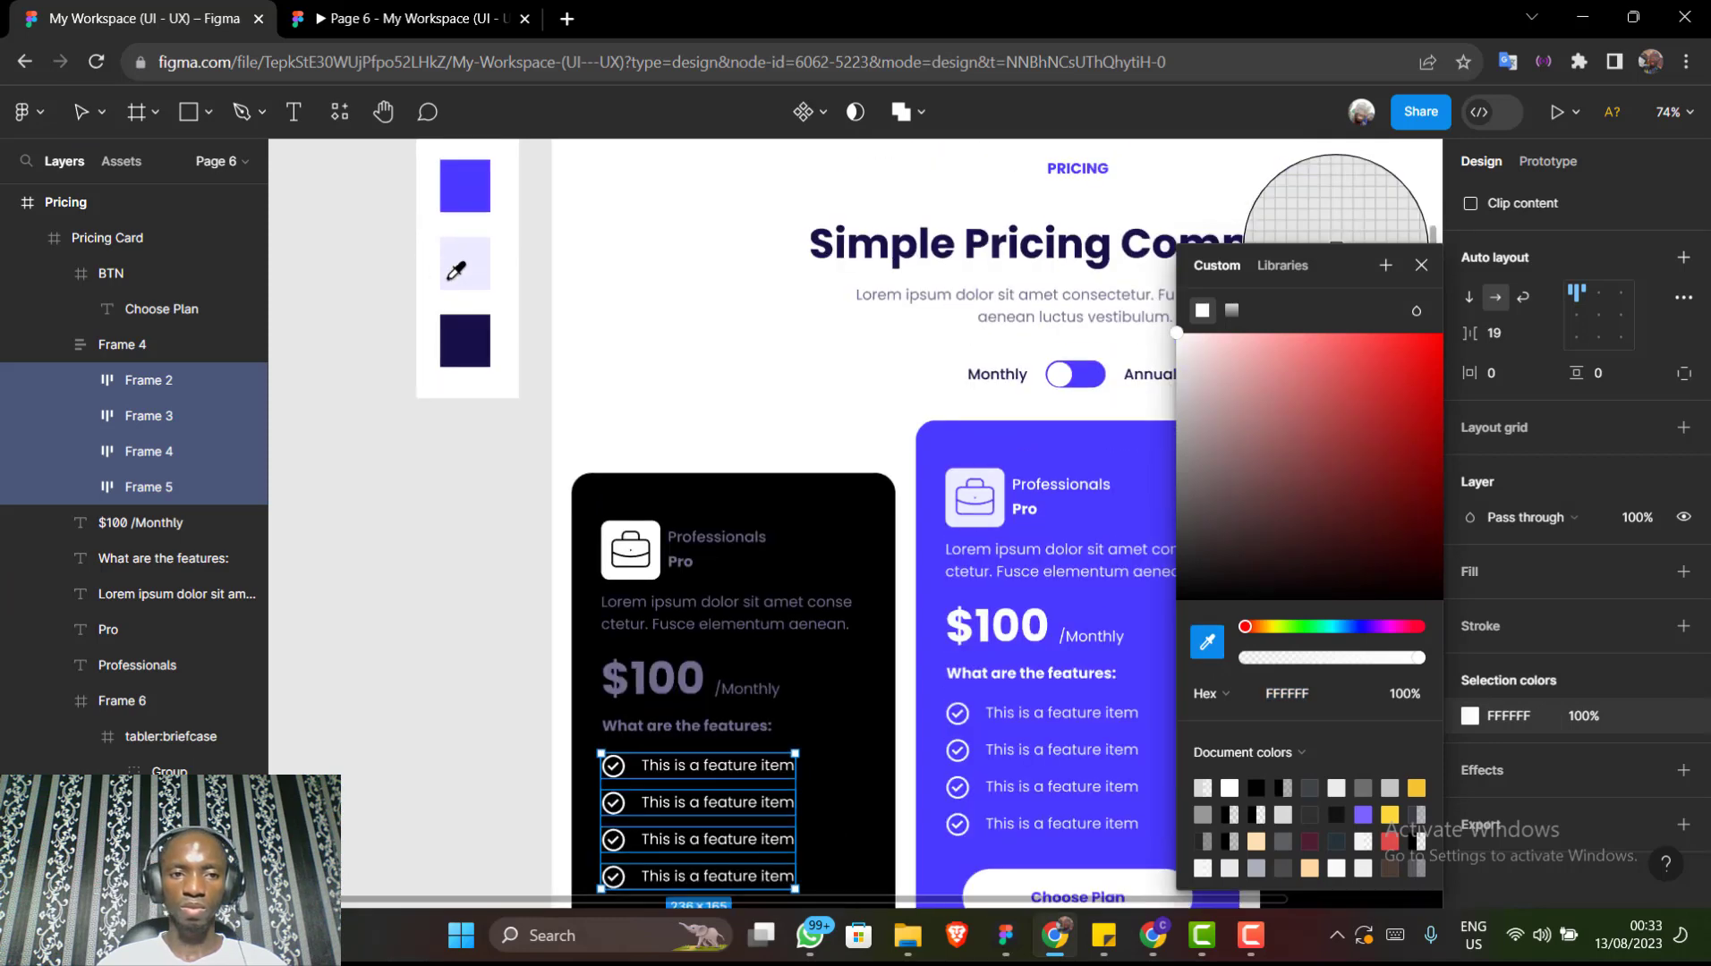
pyautogui.click(471, 268)
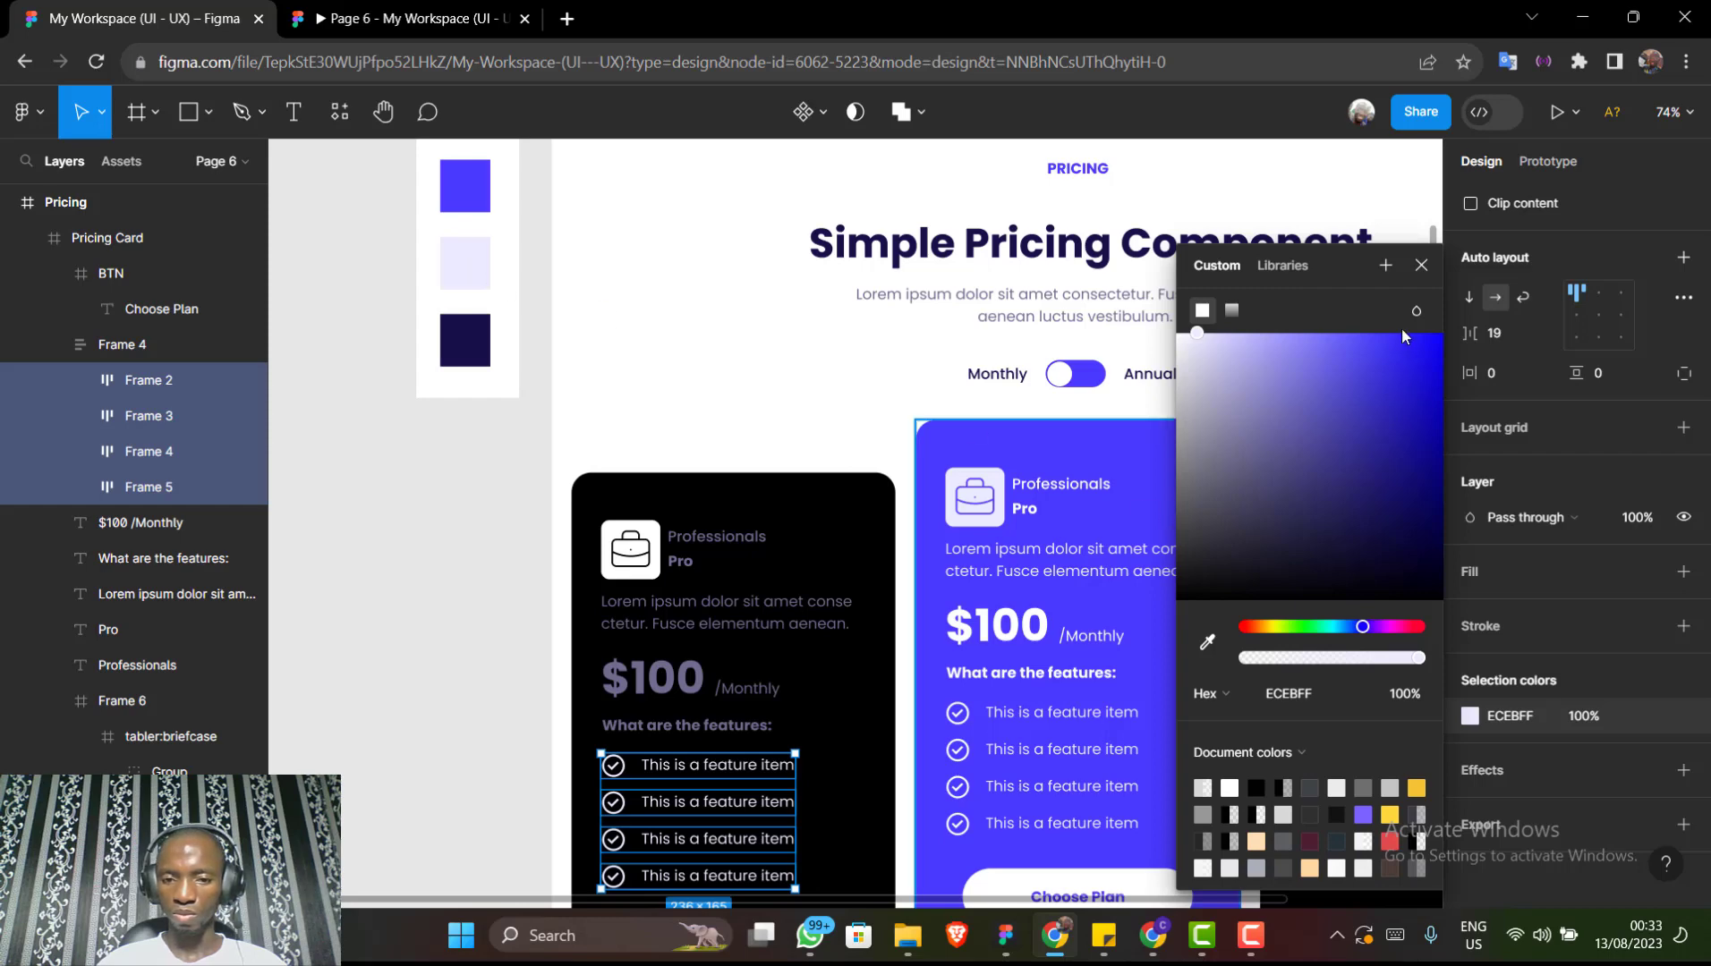
pyautogui.click(1430, 271)
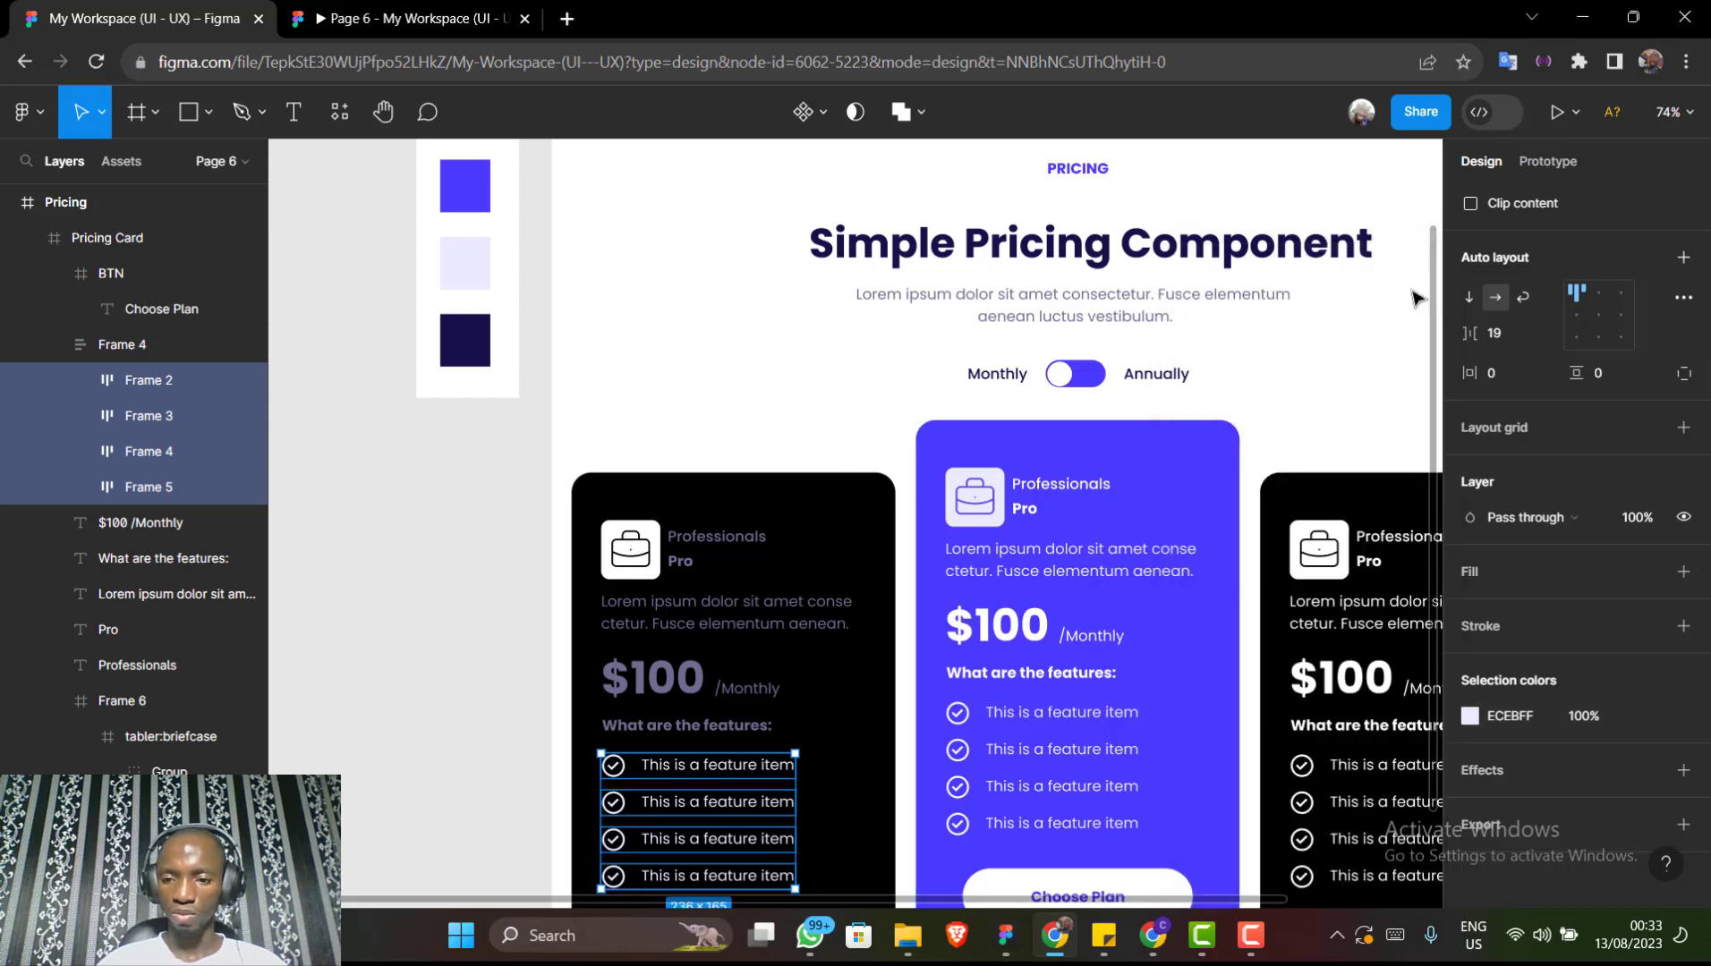
pyautogui.scroll(-3, 784, 775)
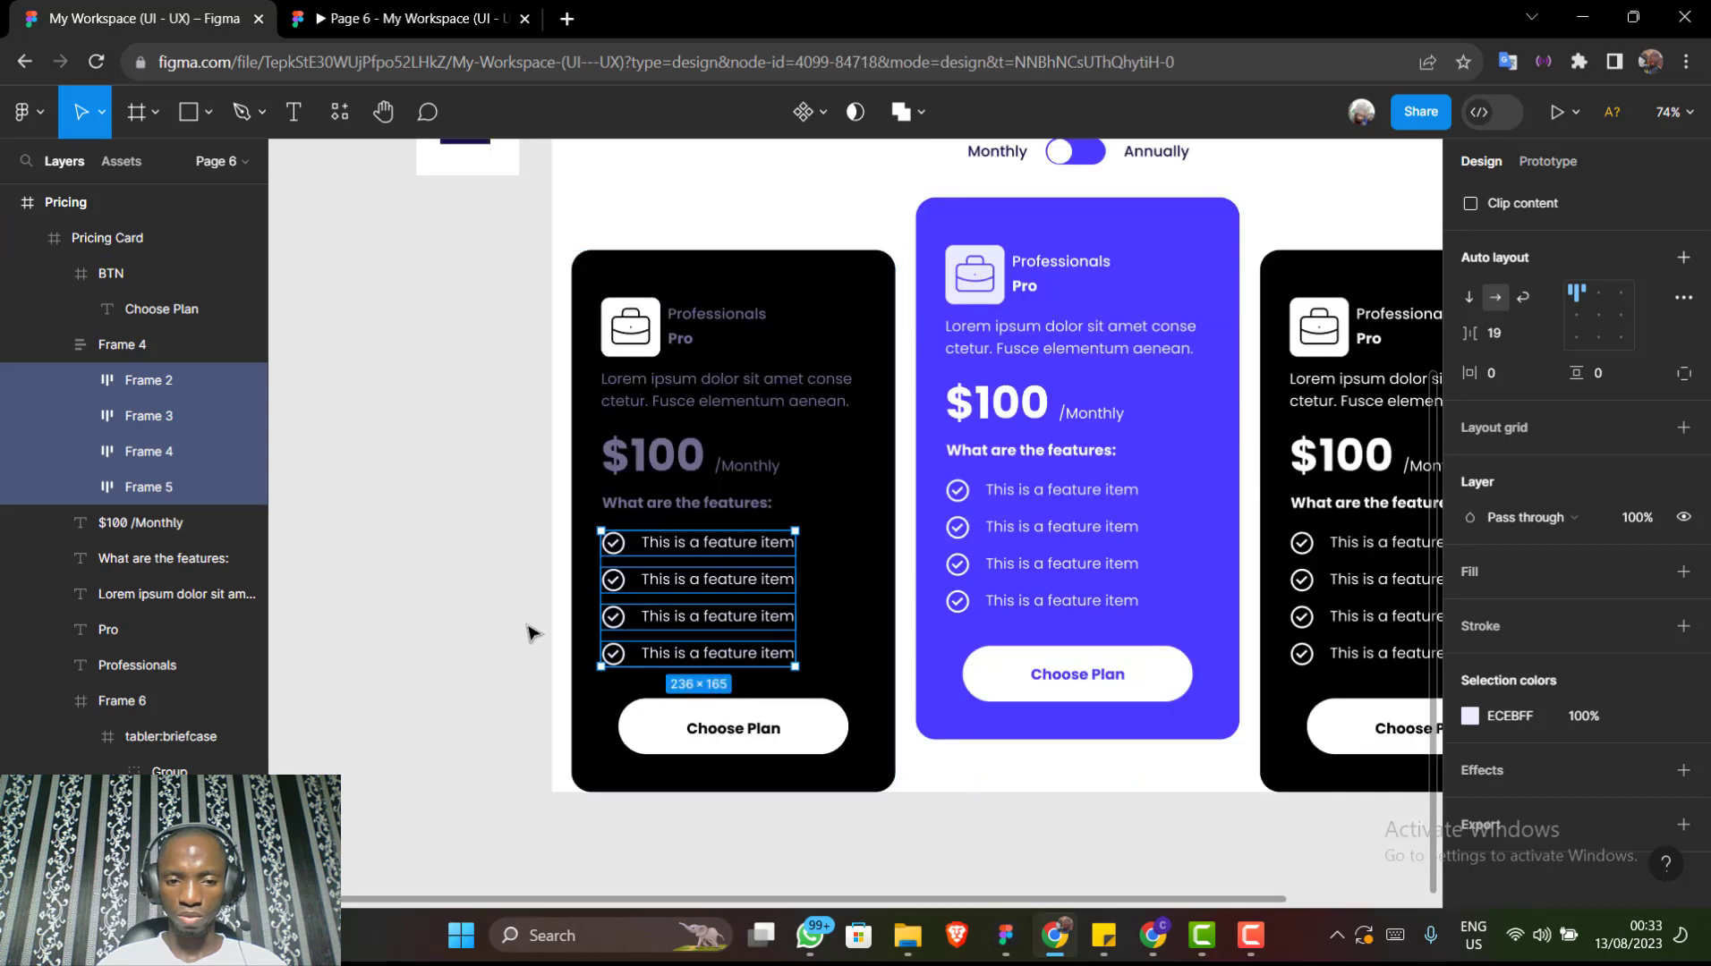
pyautogui.press('Escape')
# Recolour the left card's four feature items to 6F6C8F by sampling the grey-purple palette swatch
pyautogui.scroll(3, 643, 590)
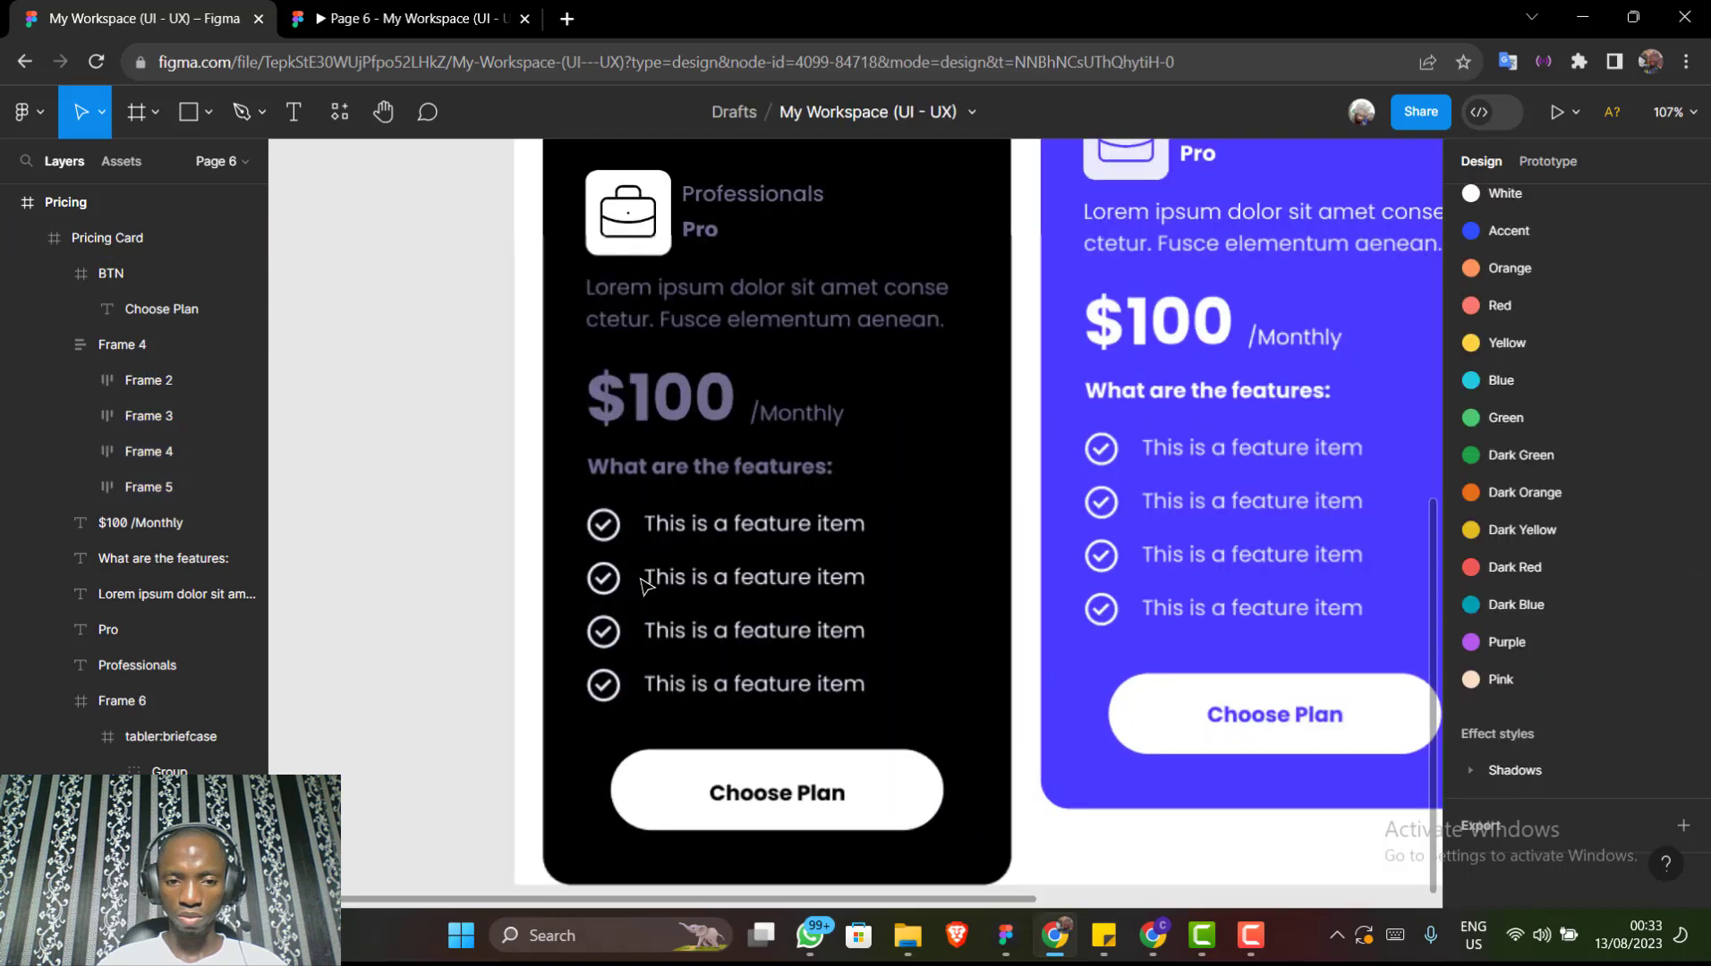
pyautogui.scroll(-1, 650, 577)
pyautogui.scroll(-3, 680, 579)
pyautogui.scroll(2, 680, 579)
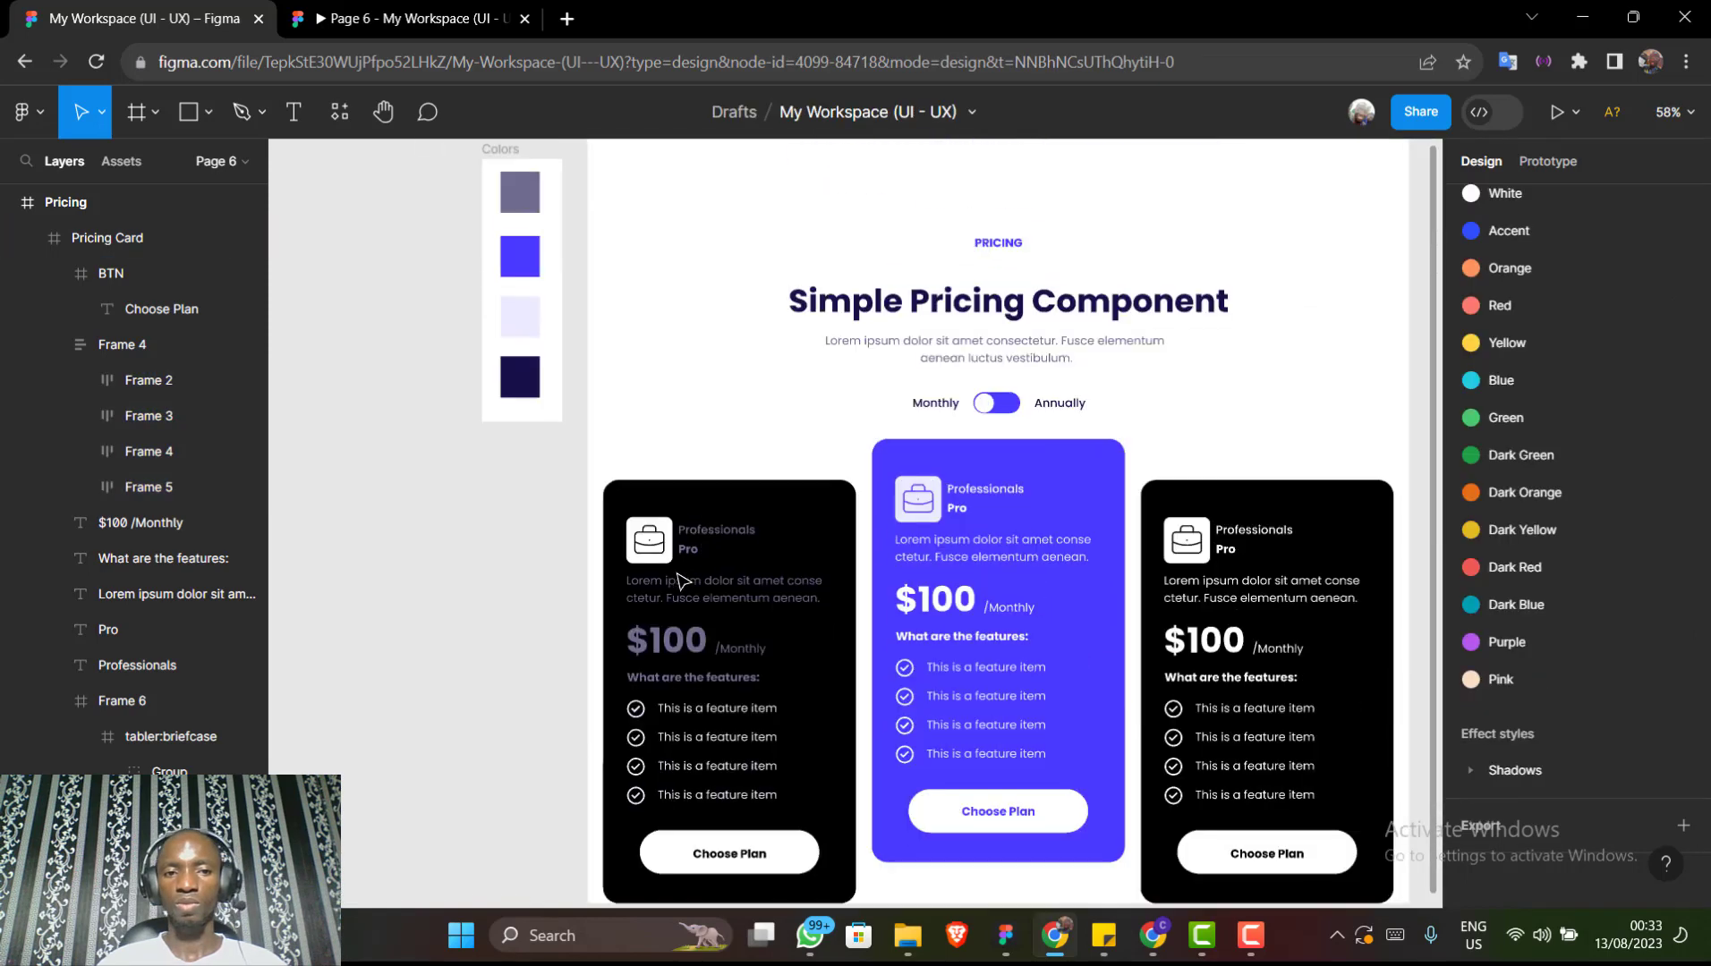
pyautogui.scroll(-2, 680, 579)
pyautogui.click(740, 754)
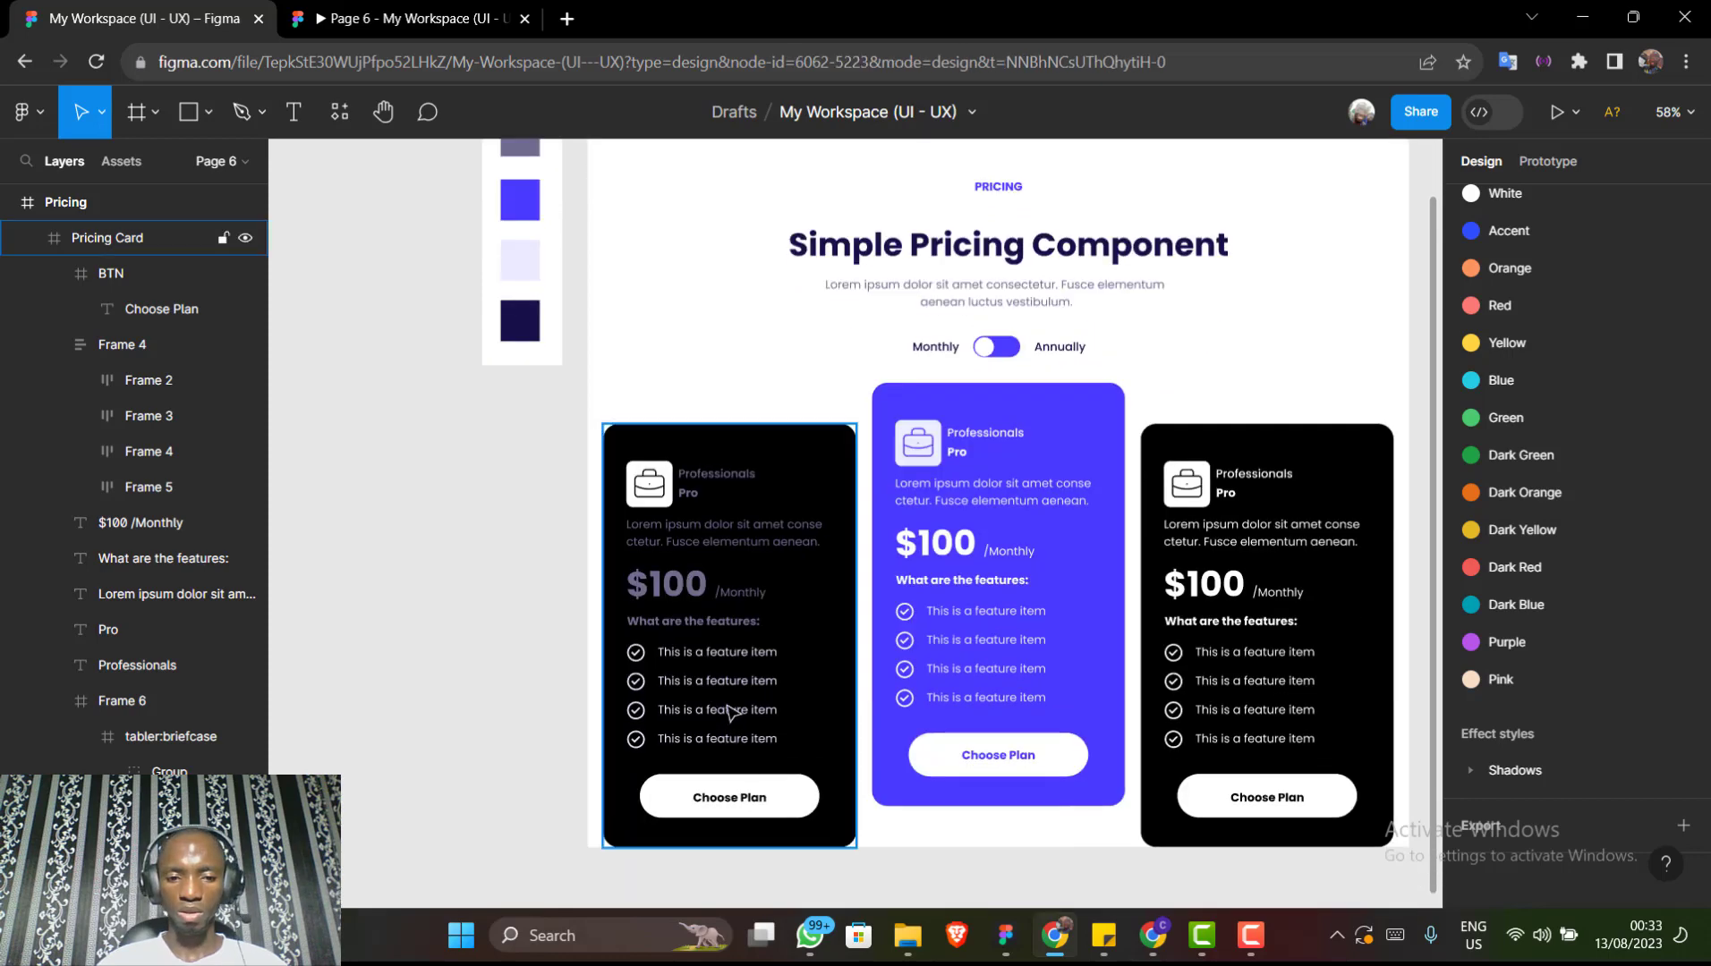
pyautogui.click(729, 701)
pyautogui.click(728, 701)
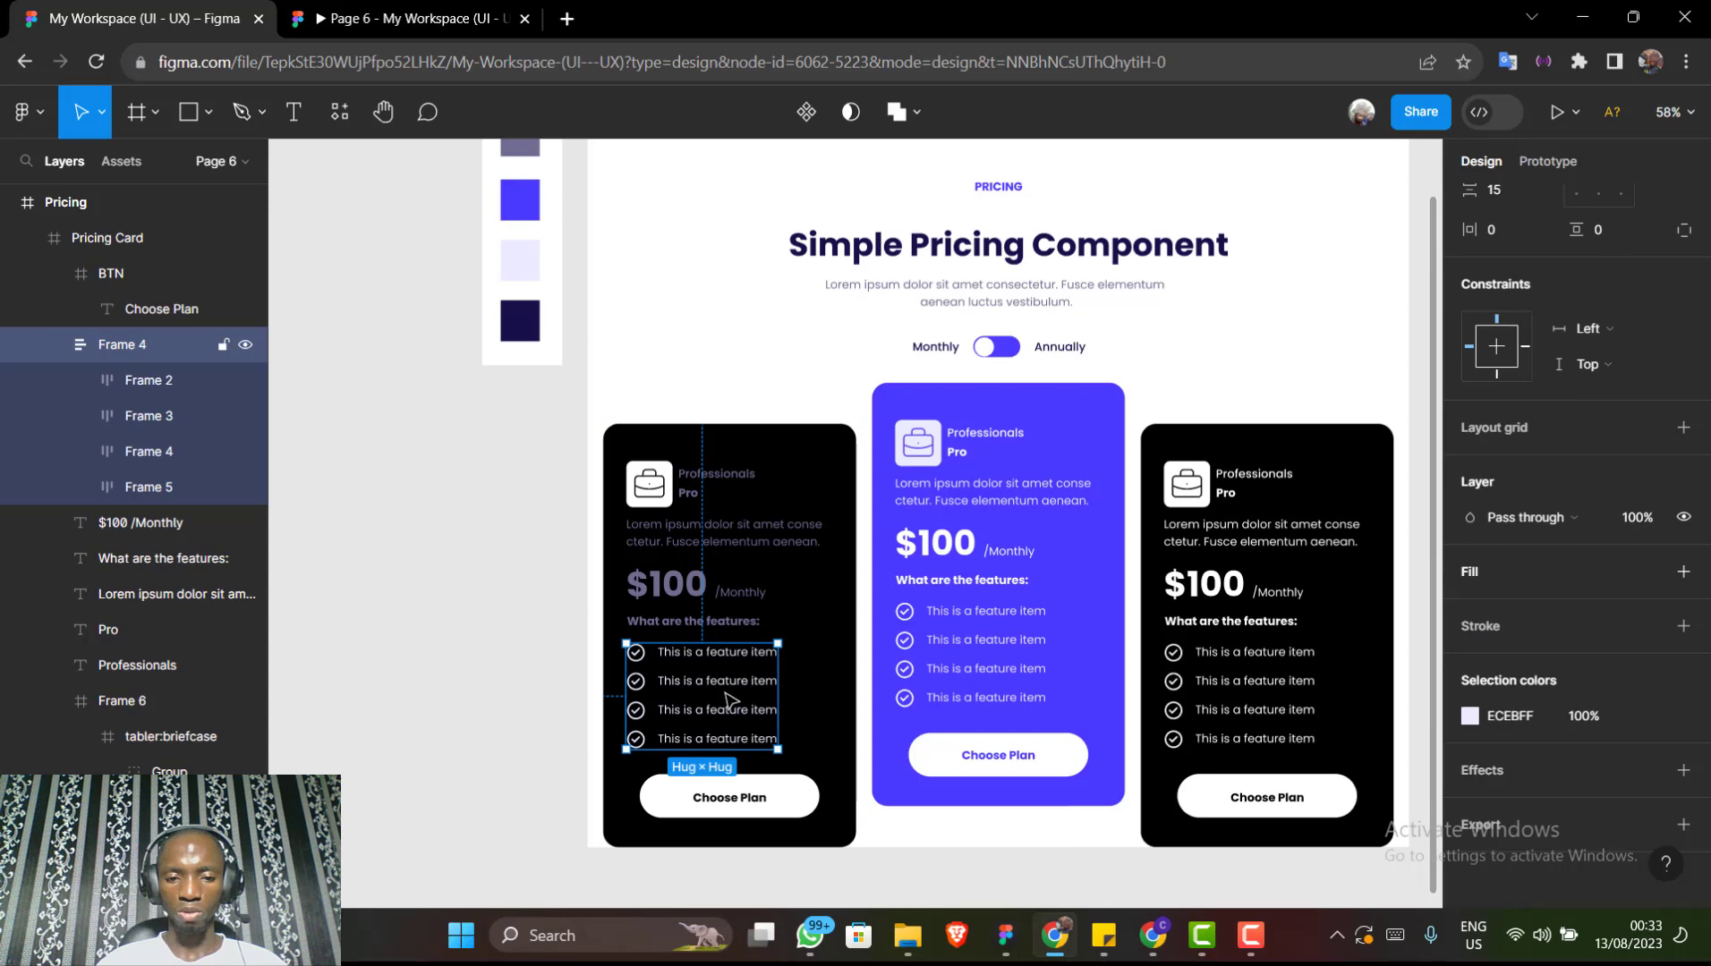
pyautogui.click(726, 692)
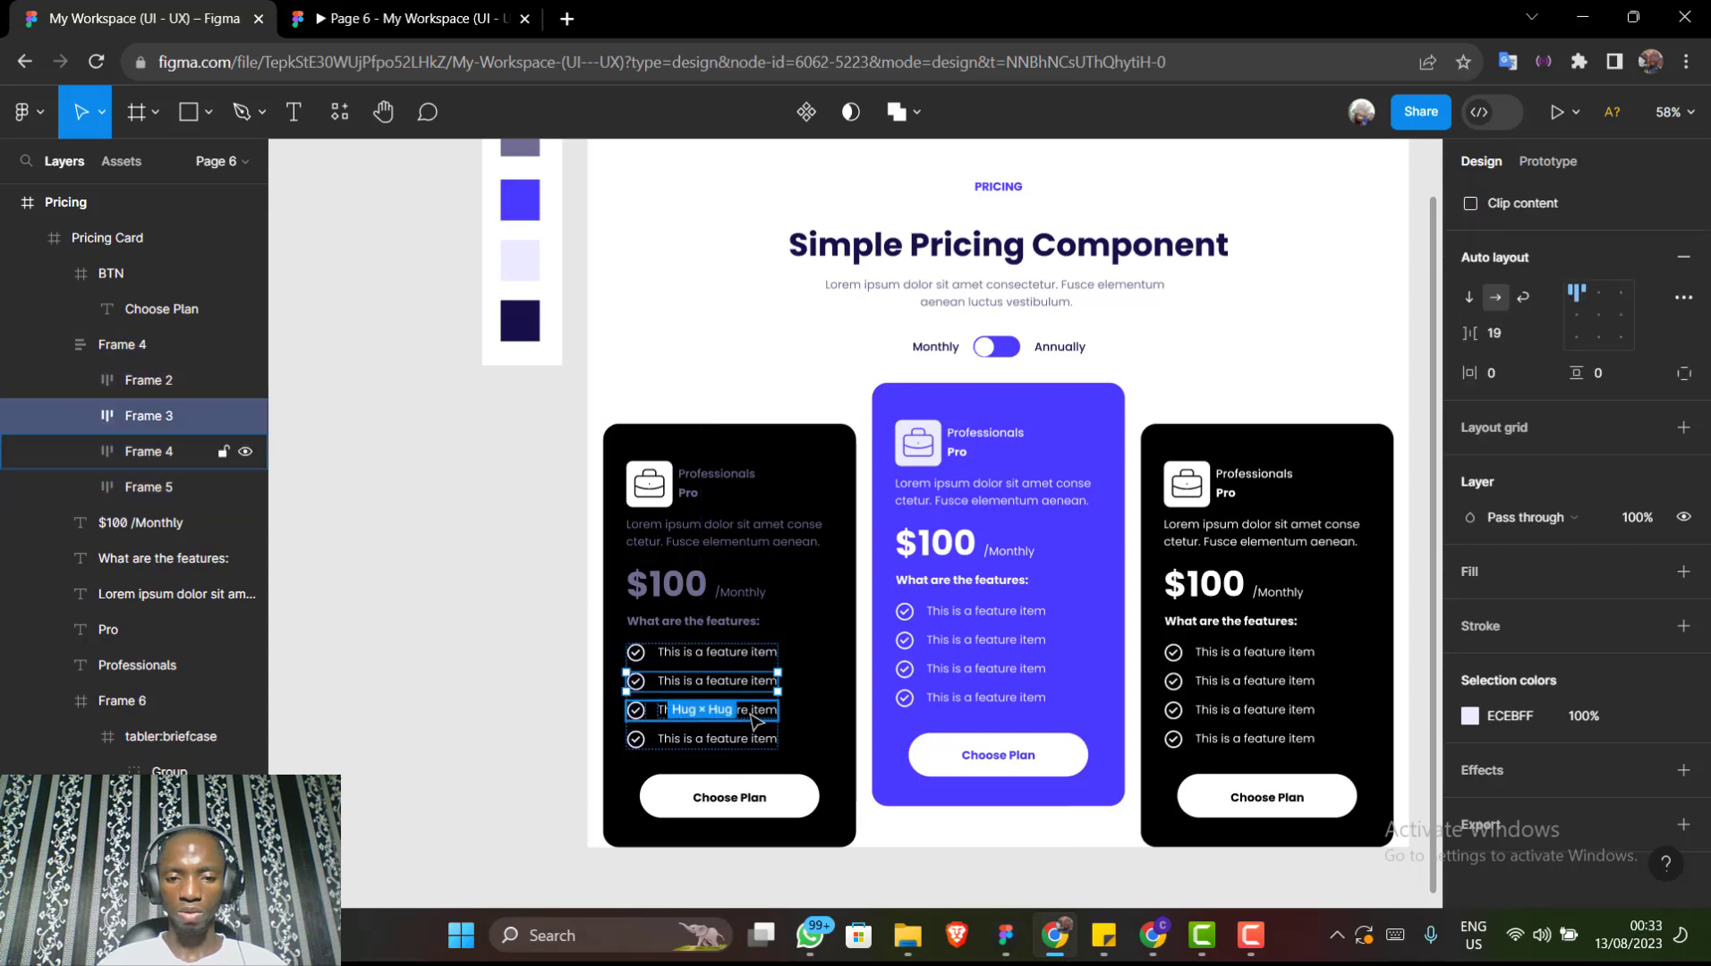
pyautogui.keyDown('shift'); pyautogui.click(748, 716); pyautogui.keyUp('shift')
pyautogui.keyDown('shift'); pyautogui.click(716, 738); pyautogui.keyUp('shift')
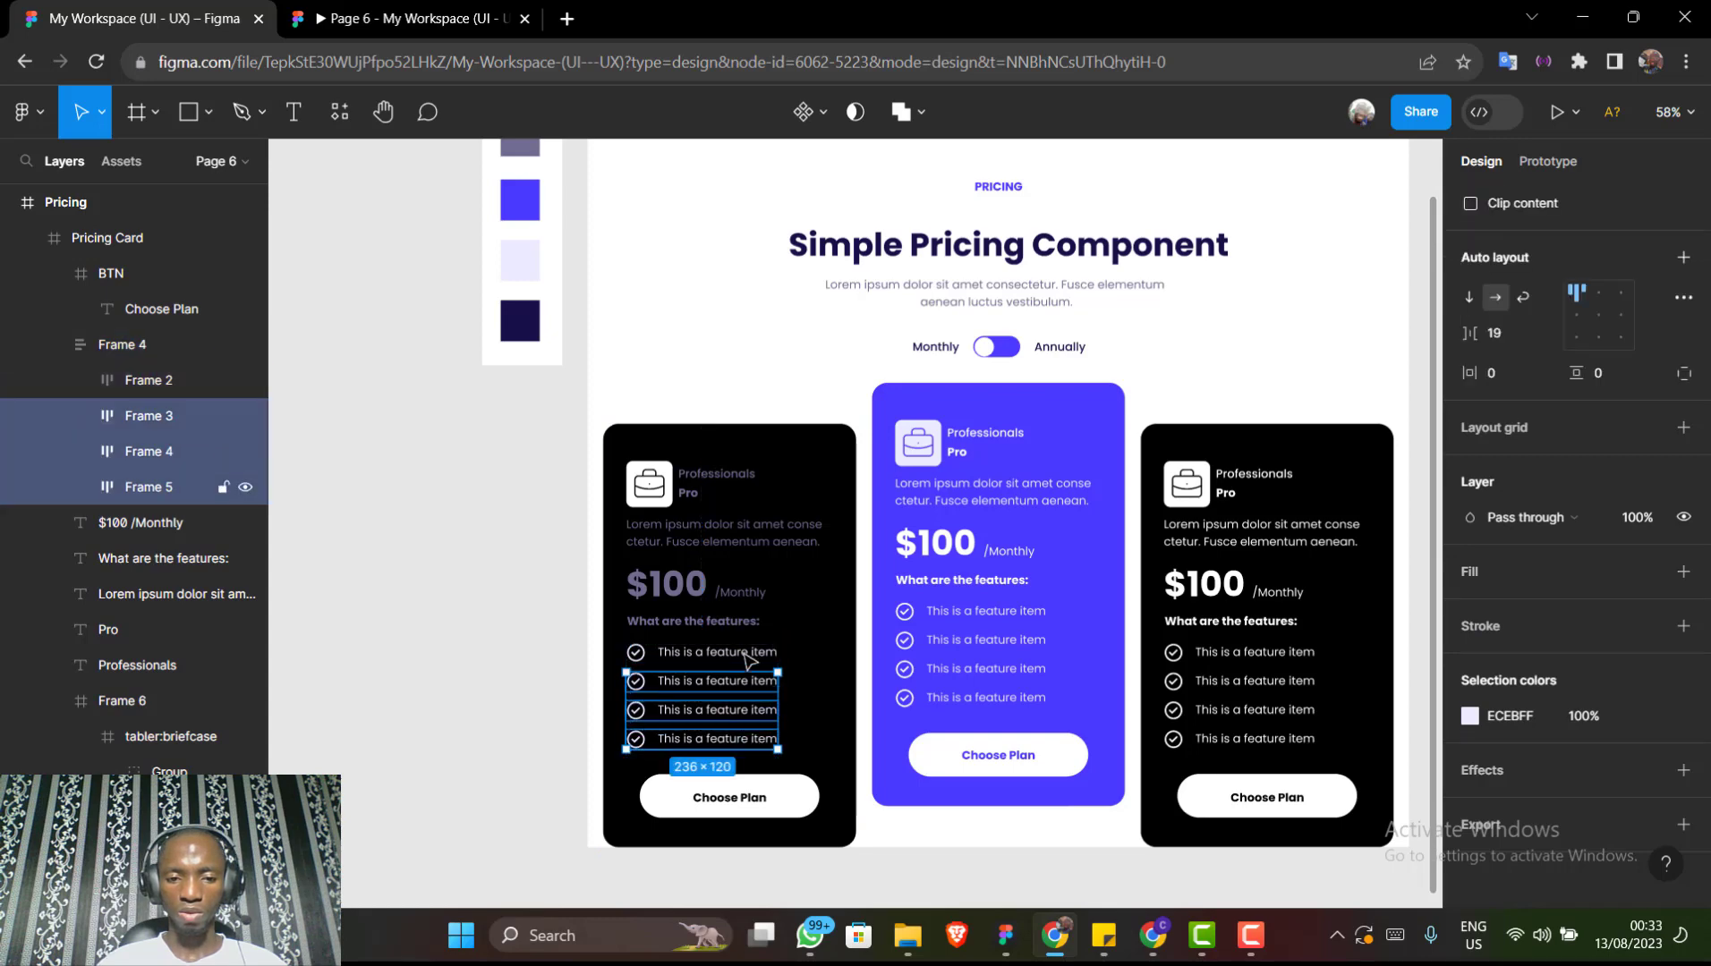
pyautogui.keyDown('shift'); pyautogui.click(742, 652); pyautogui.keyUp('shift')
pyautogui.scroll(3, 741, 654)
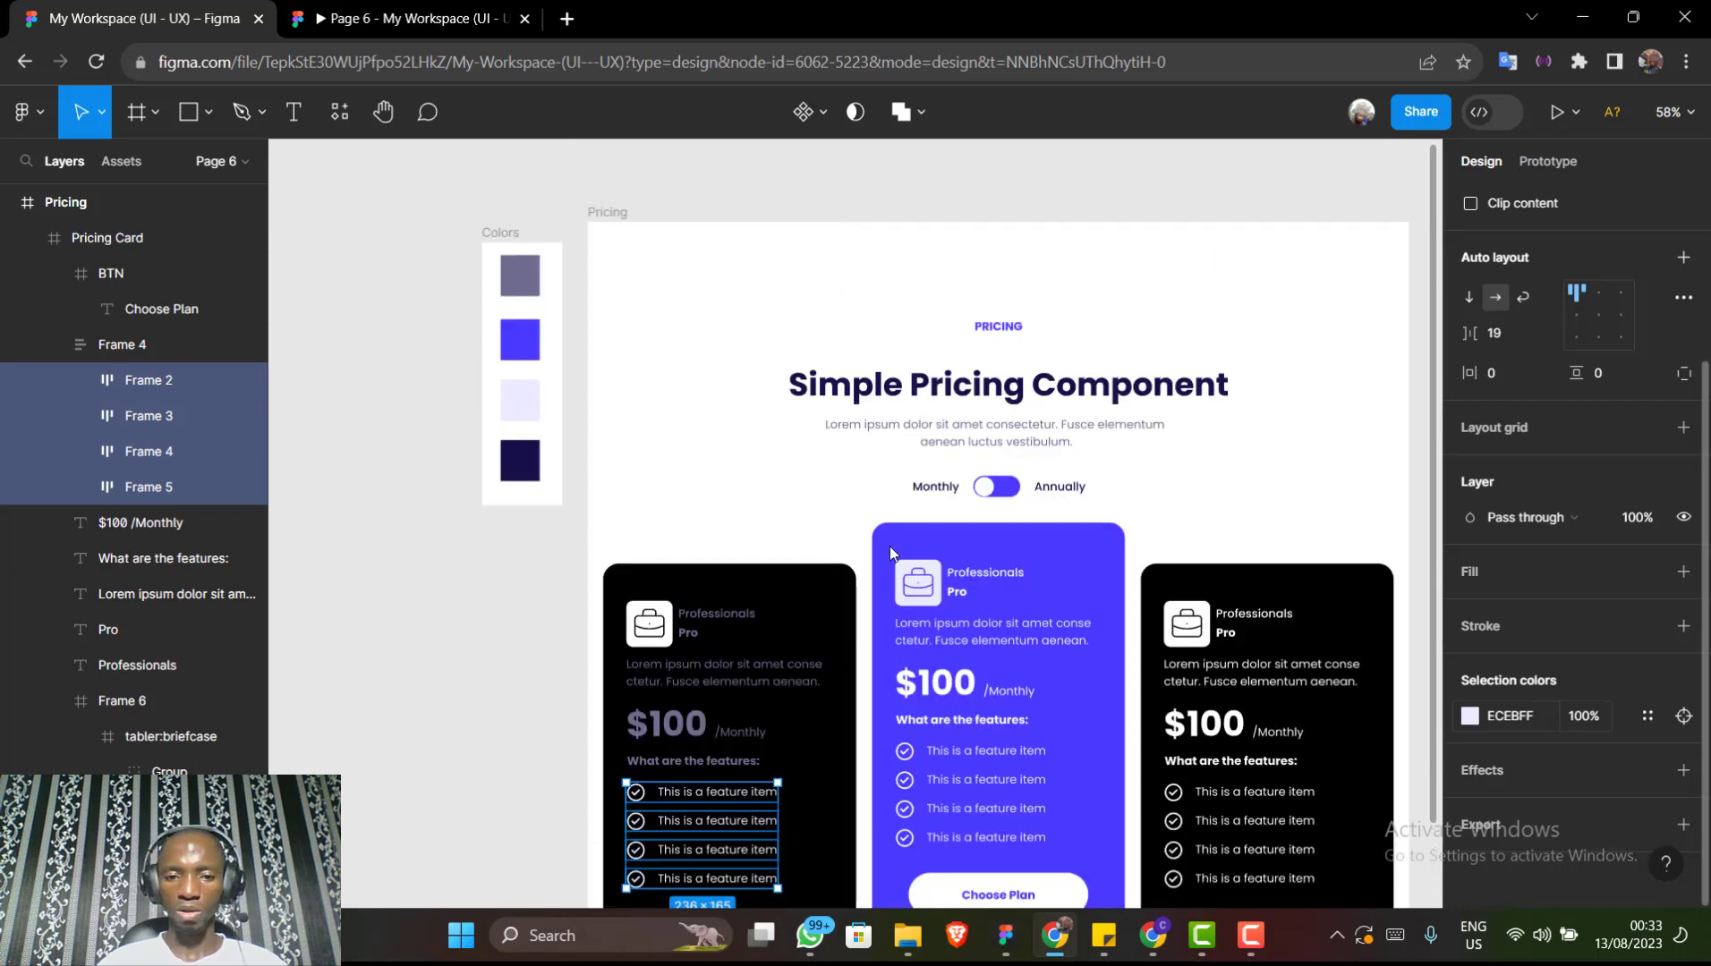
pyautogui.click(1469, 716)
pyautogui.click(1207, 642)
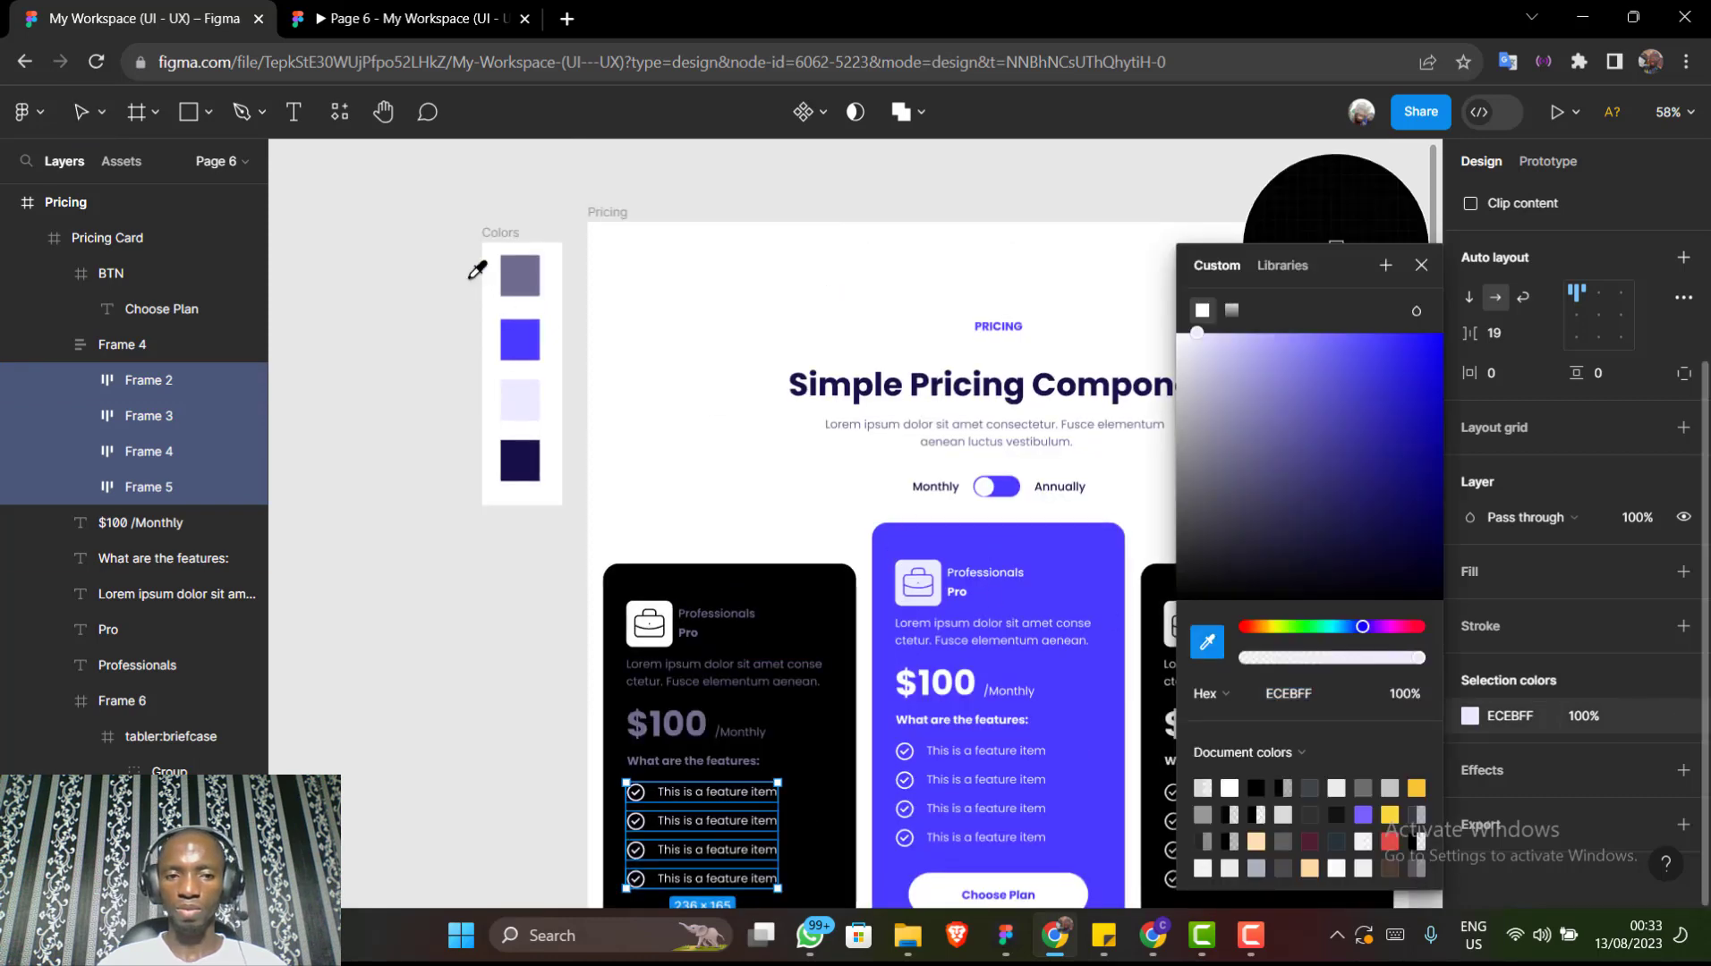
pyautogui.click(525, 264)
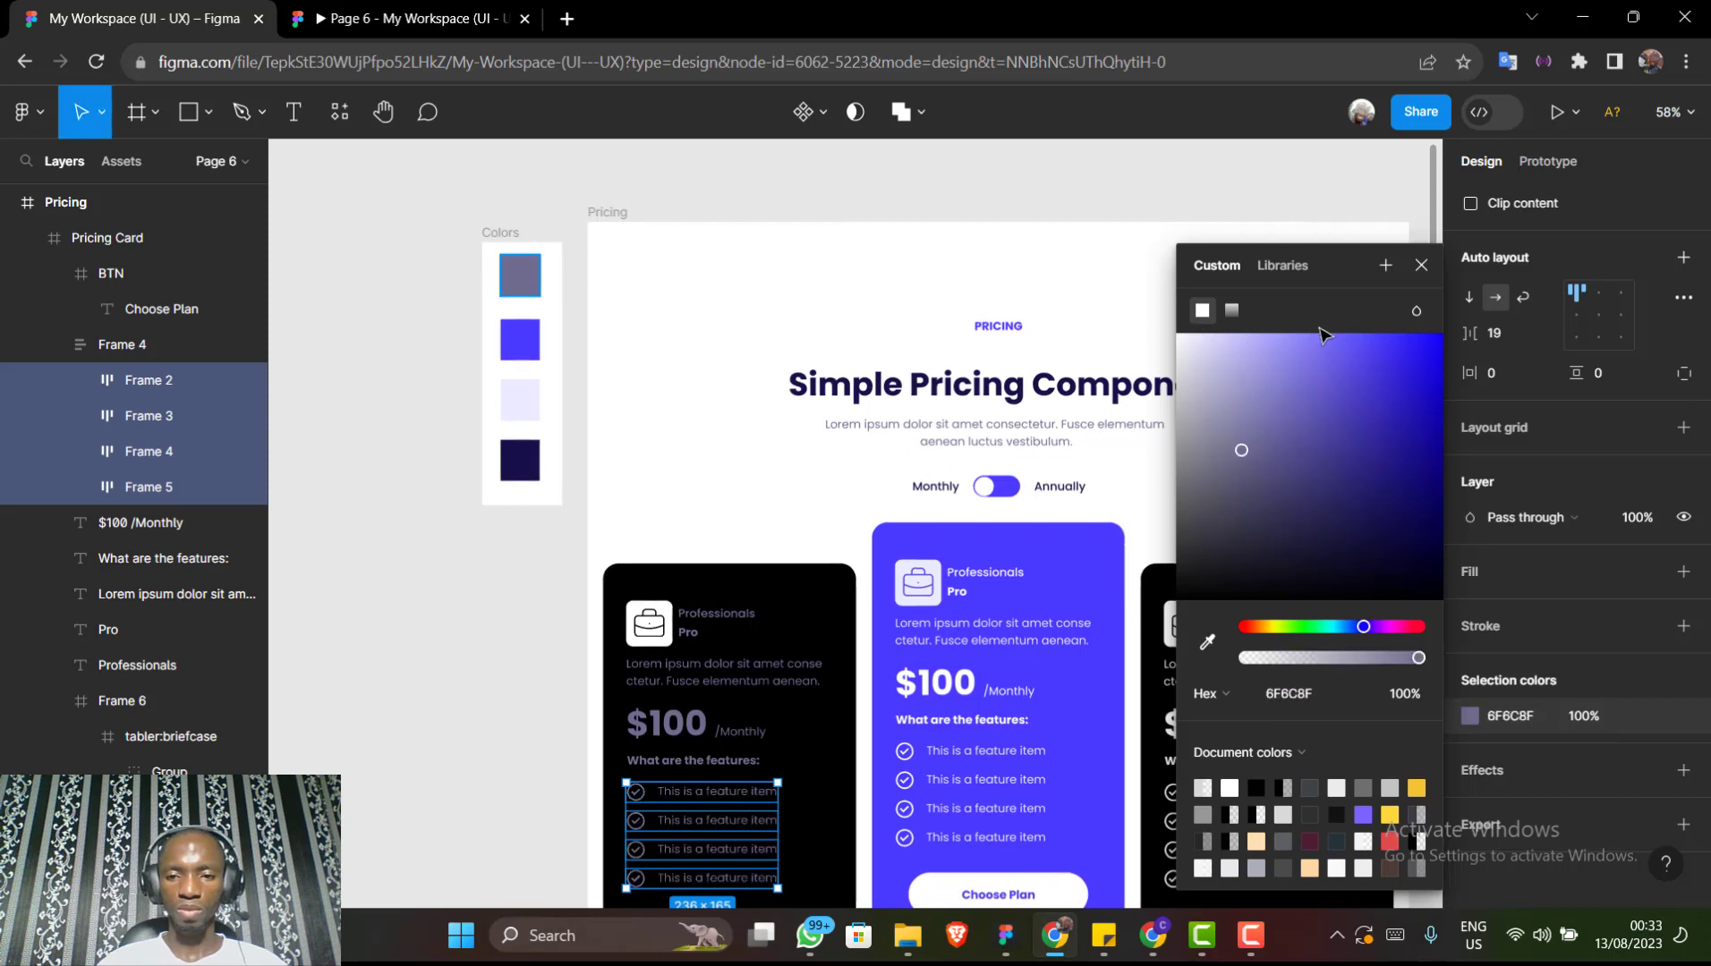
pyautogui.click(1422, 269)
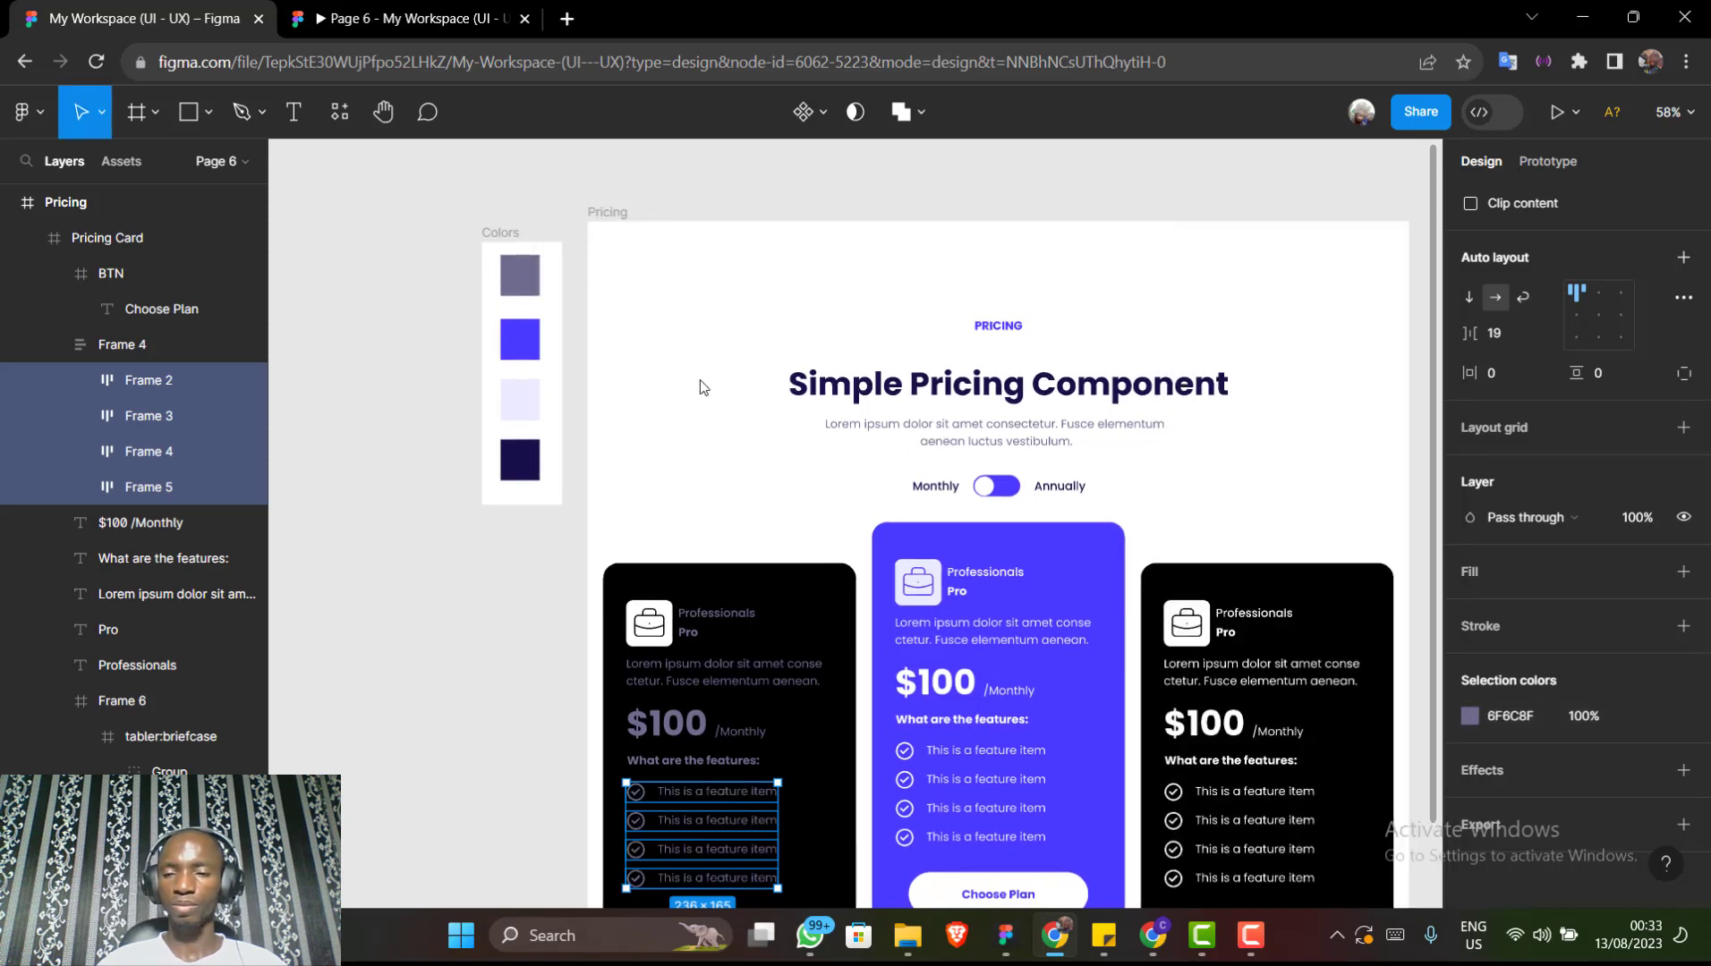
# Set the left pricing card's background fill to white, FFFFFF
pyautogui.scroll(-2, 704, 389)
pyautogui.hscroll(2, 702, 386)
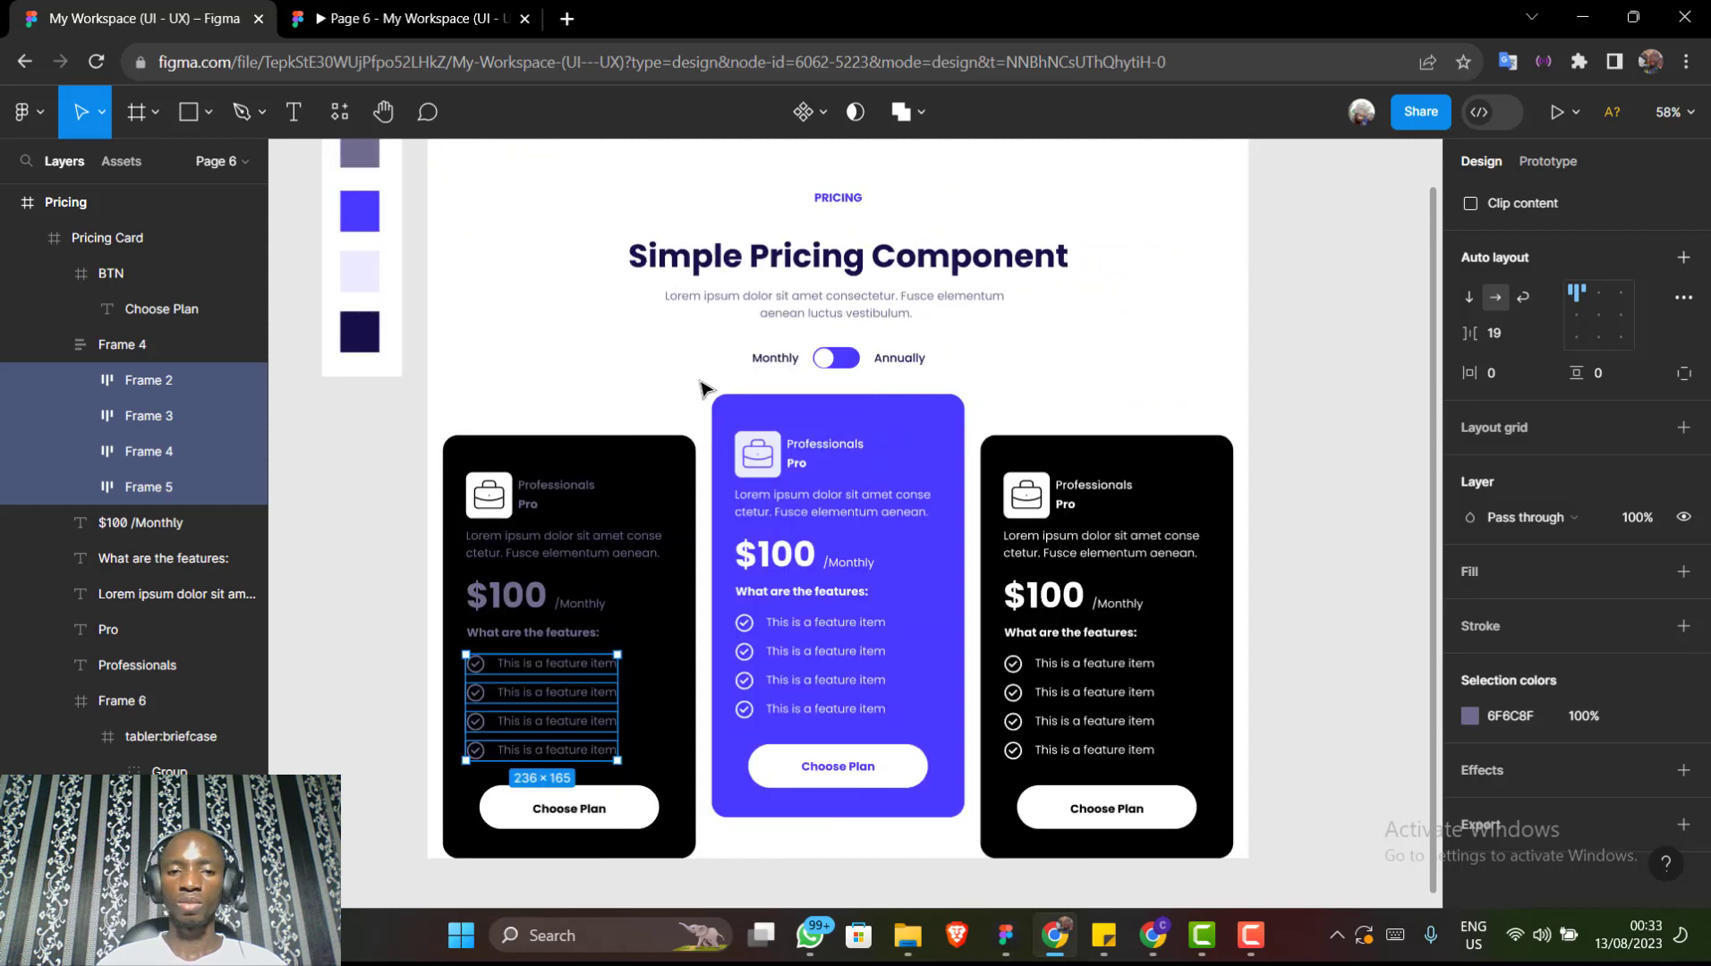
pyautogui.scroll(-2, 703, 386)
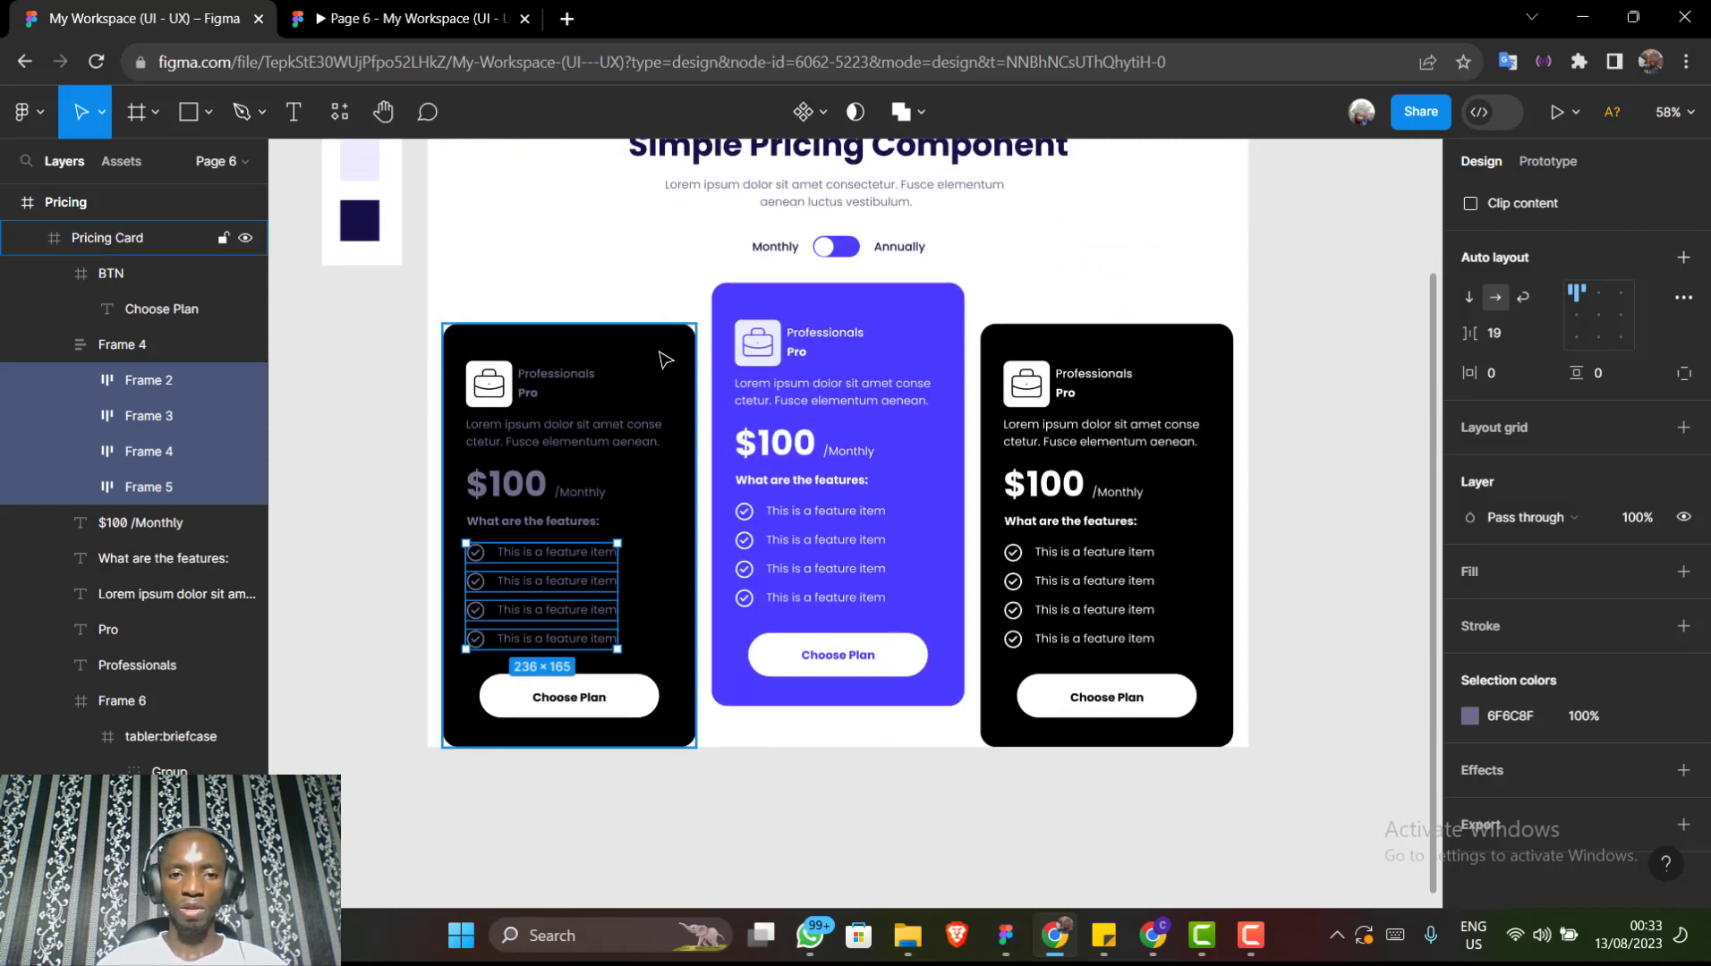
pyautogui.click(665, 359)
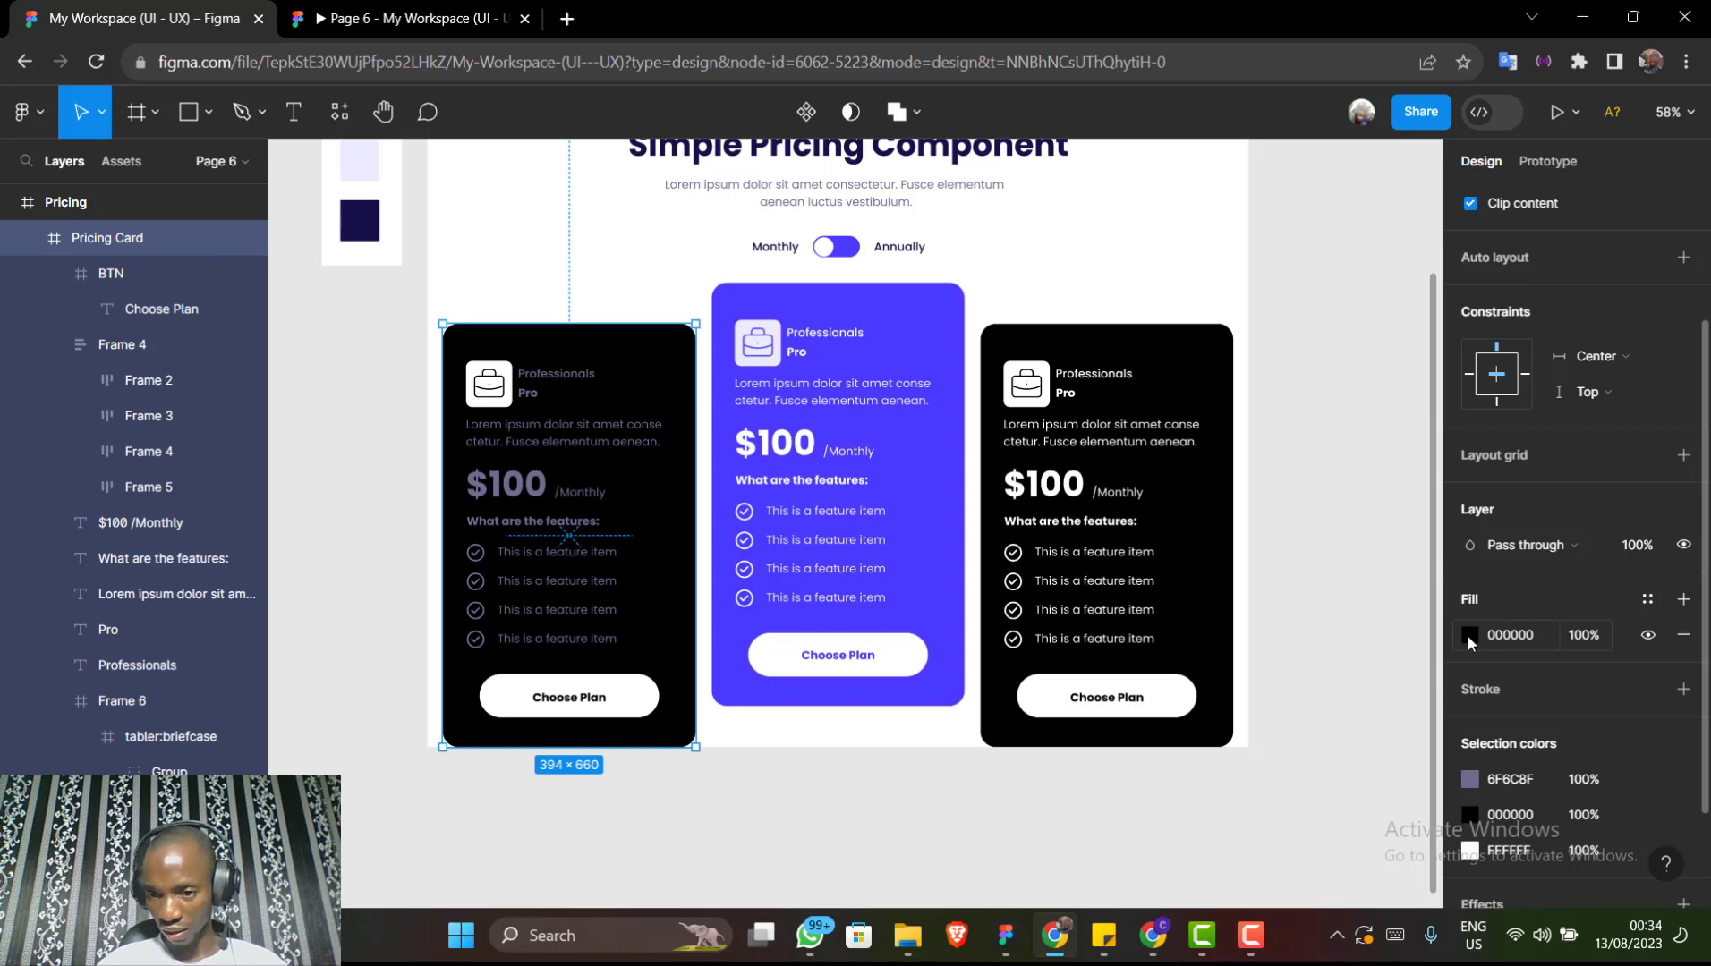
pyautogui.click(1468, 635)
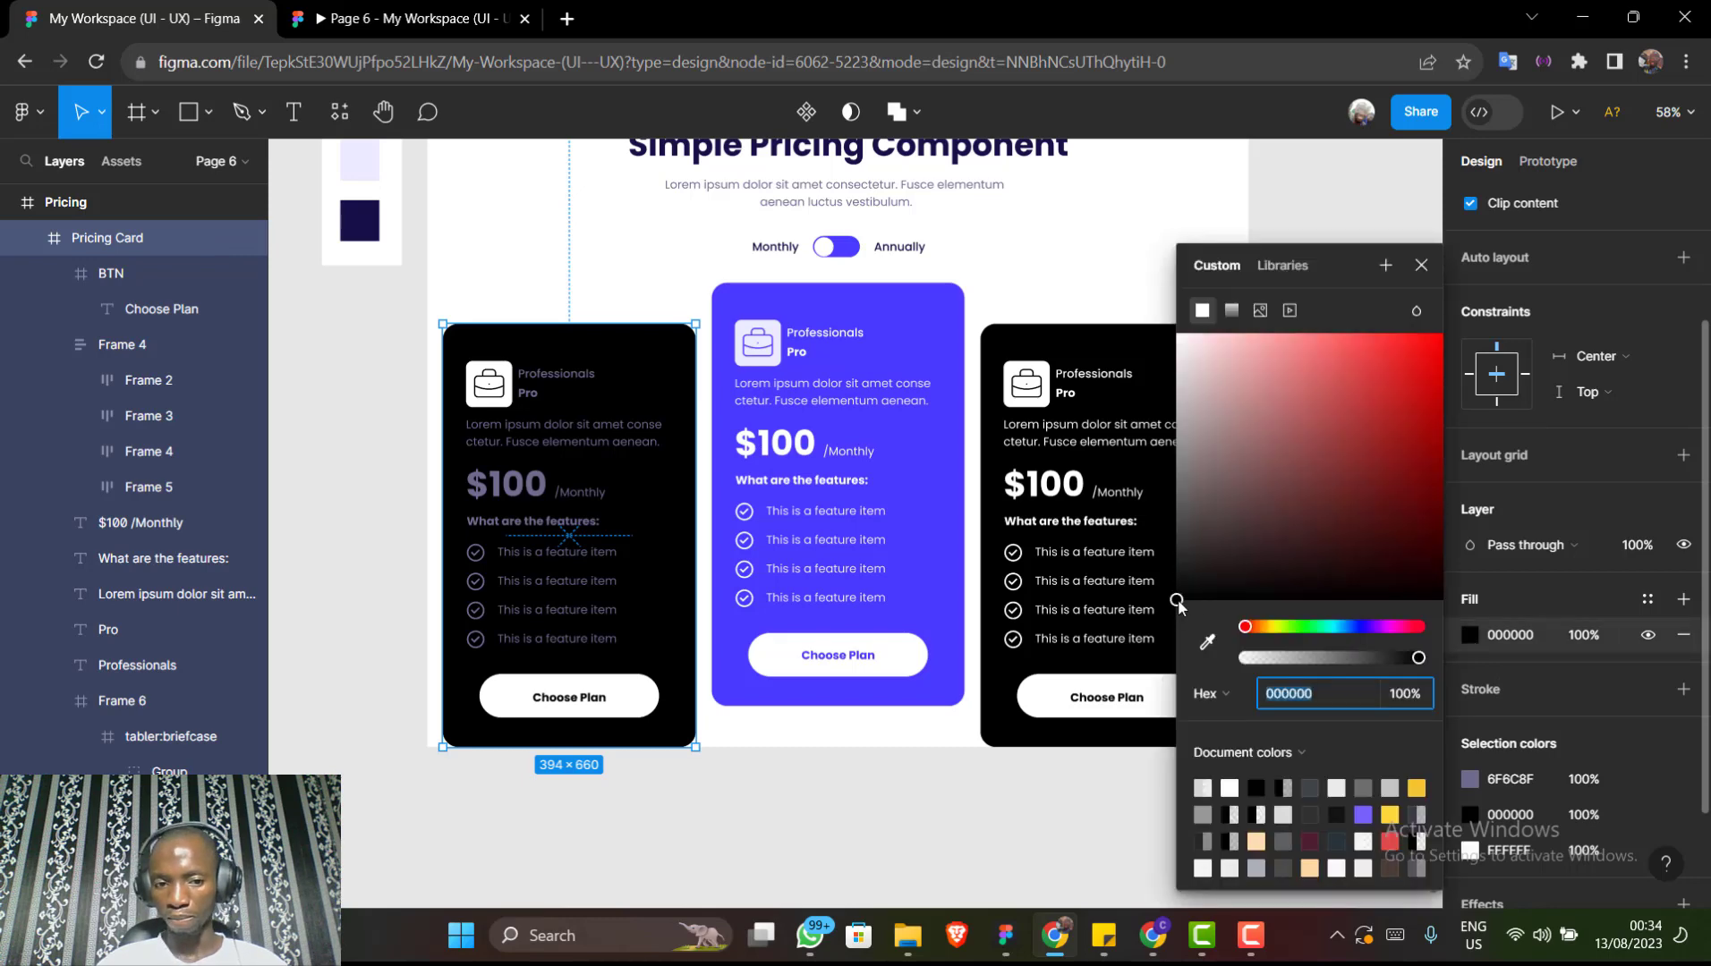
pyautogui.moveTo(1189, 413); pyautogui.dragTo(1149, 288)
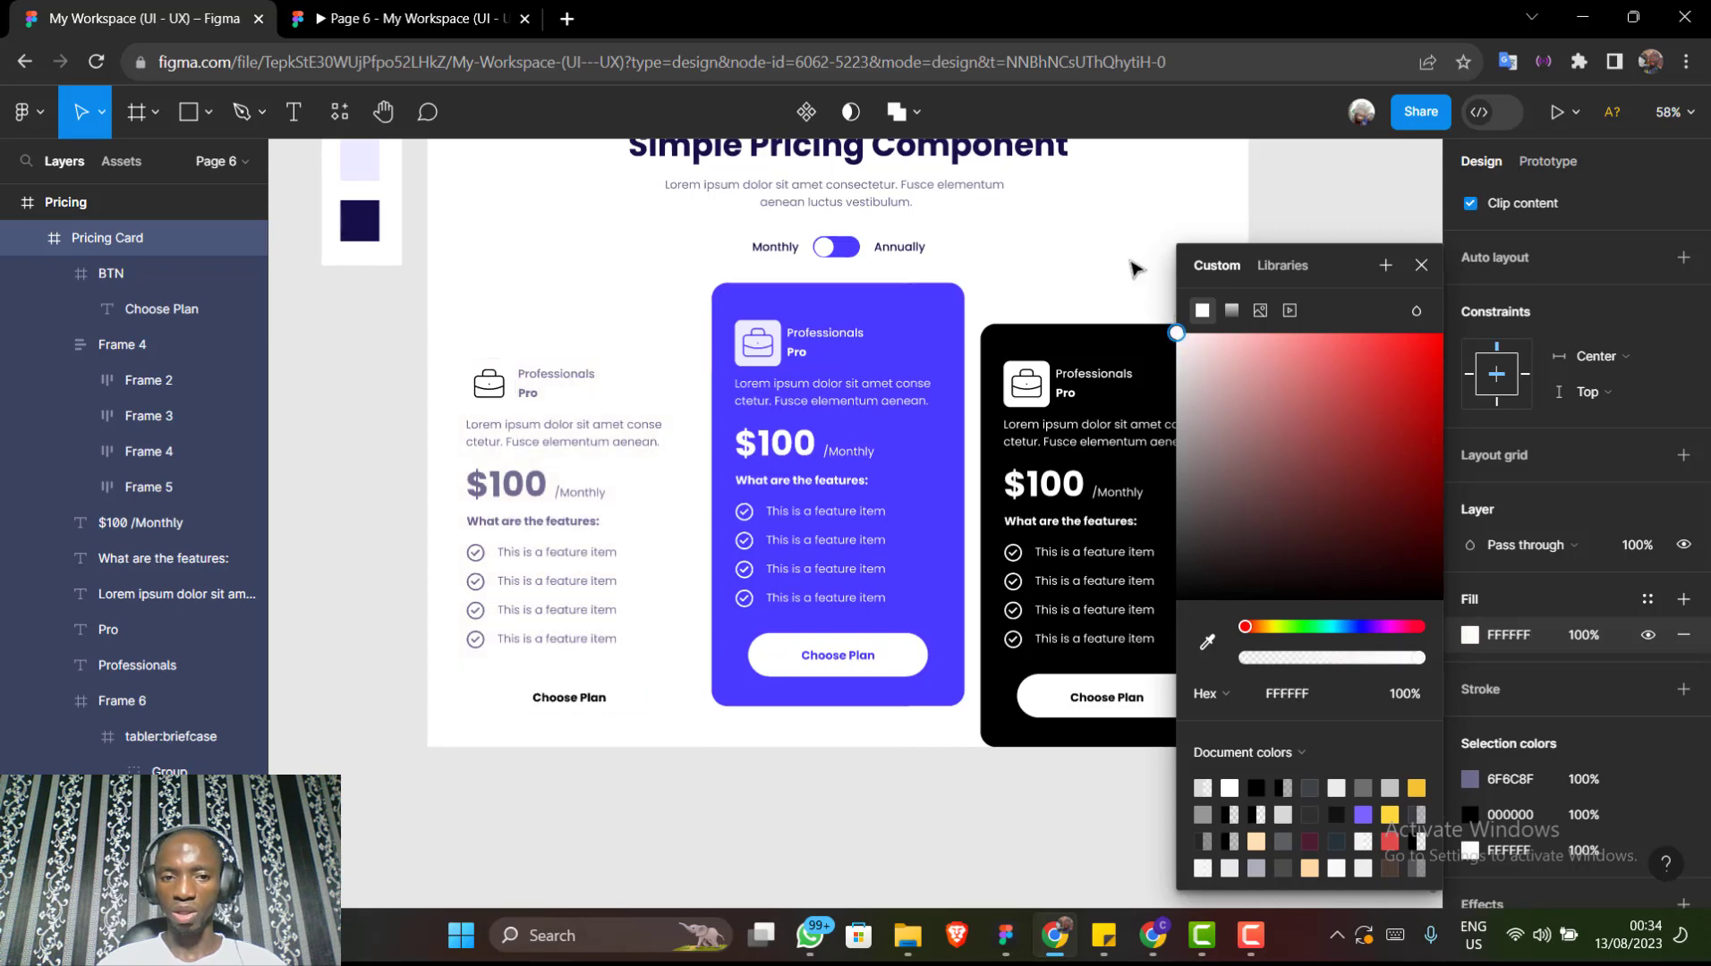
pyautogui.click(1422, 267)
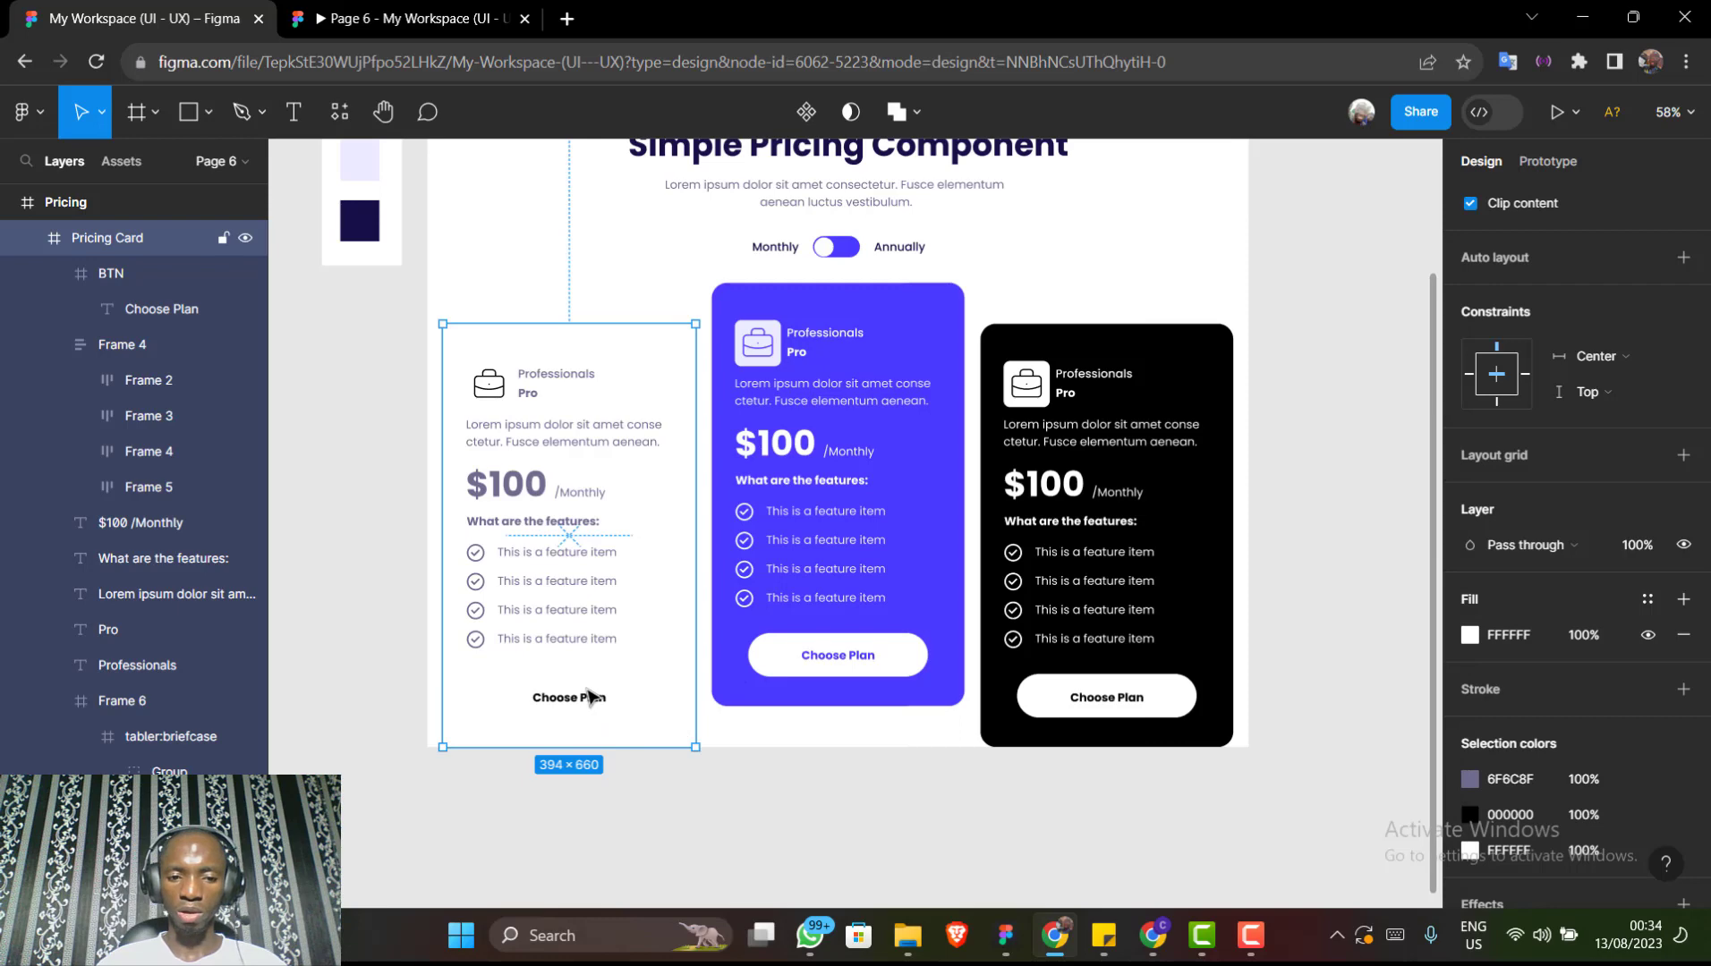
# Set the left card's Choose Plan button fill to 4A3AFF by sampling the violet-blue palette swatch
pyautogui.doubleClick(590, 697)
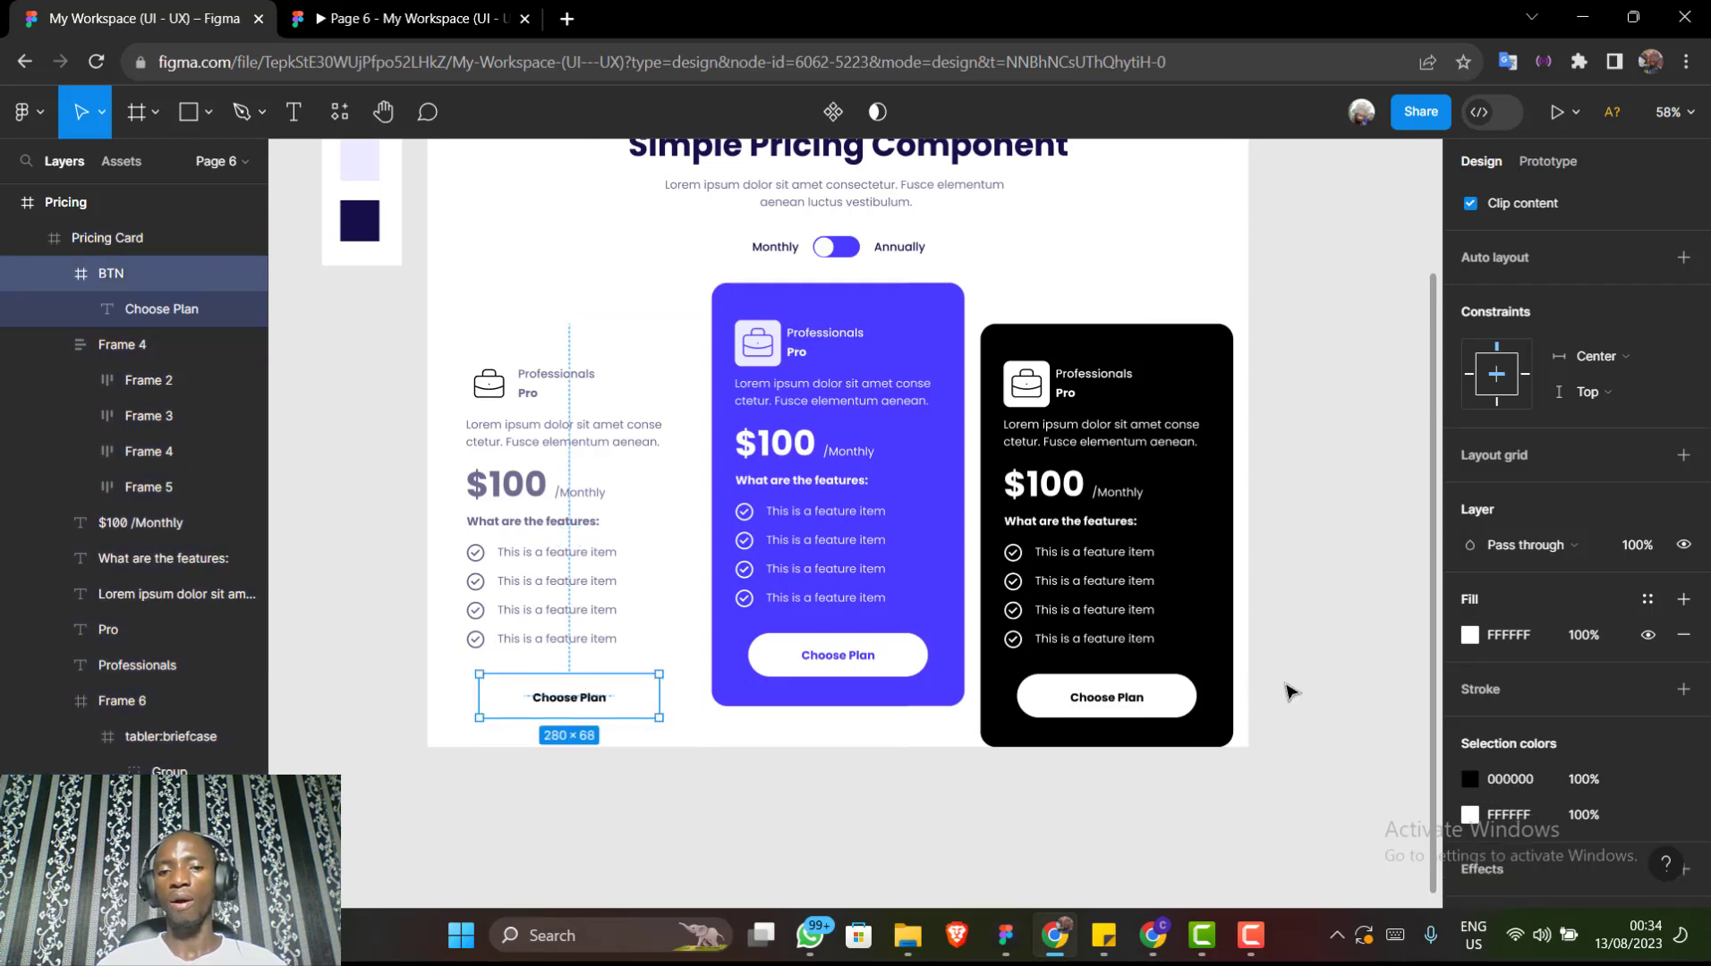
pyautogui.scroll(-2, 1517, 812)
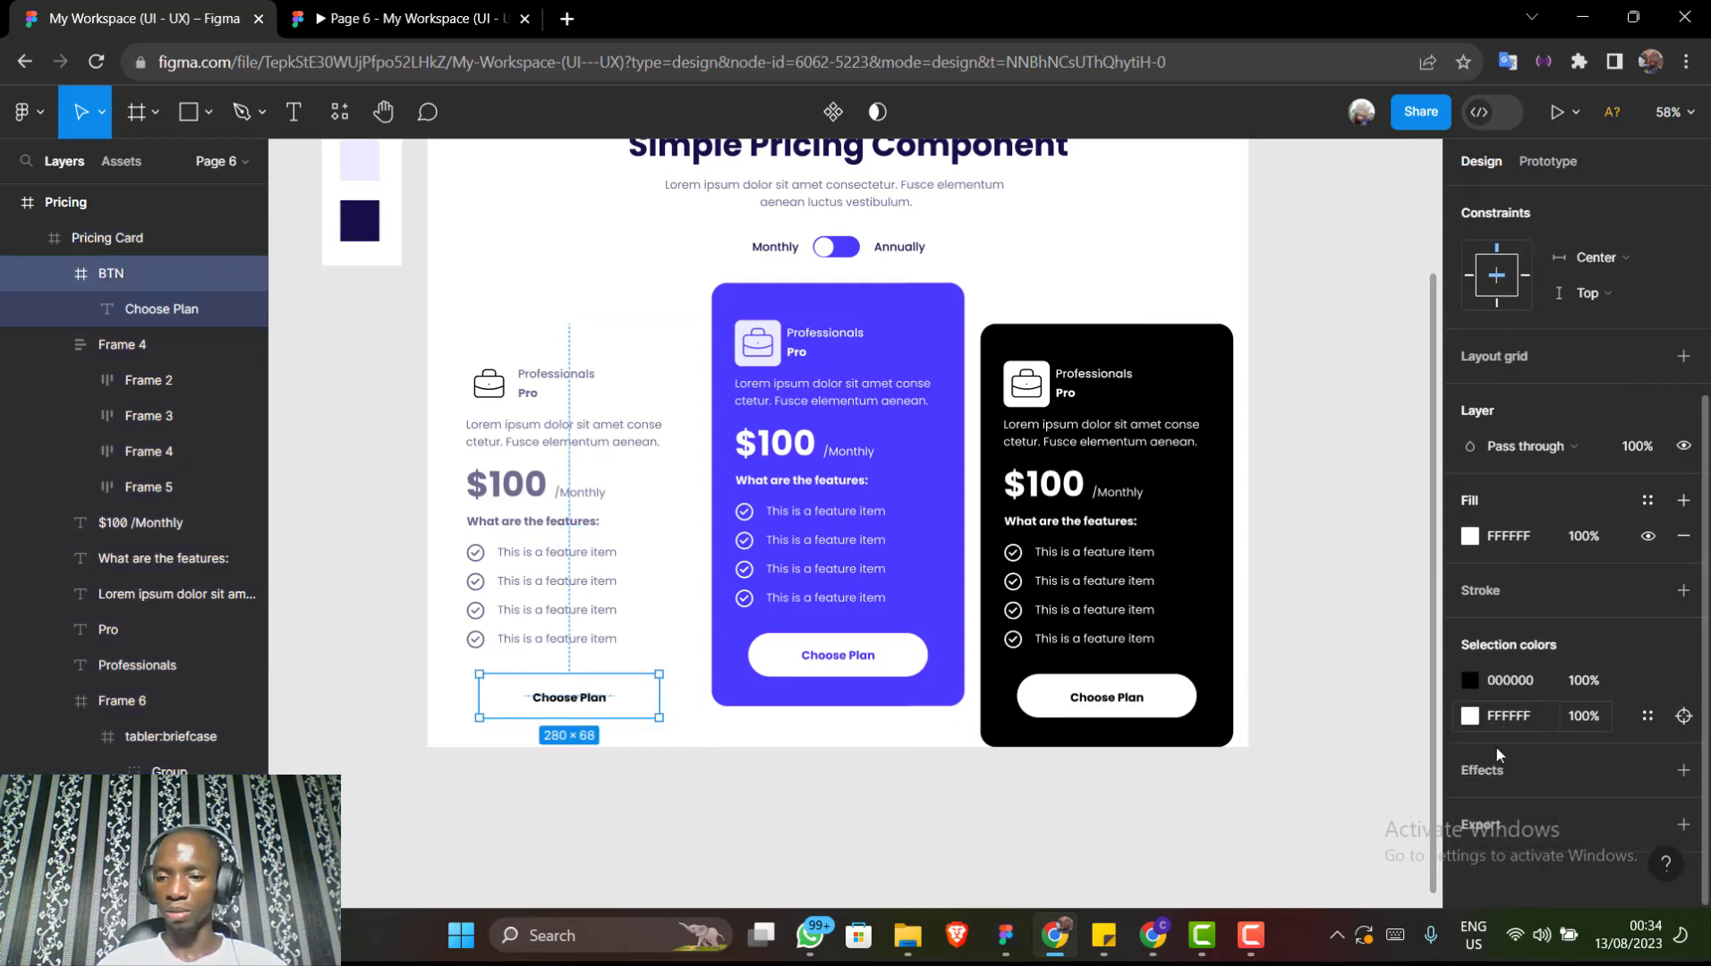
pyautogui.click(1470, 716)
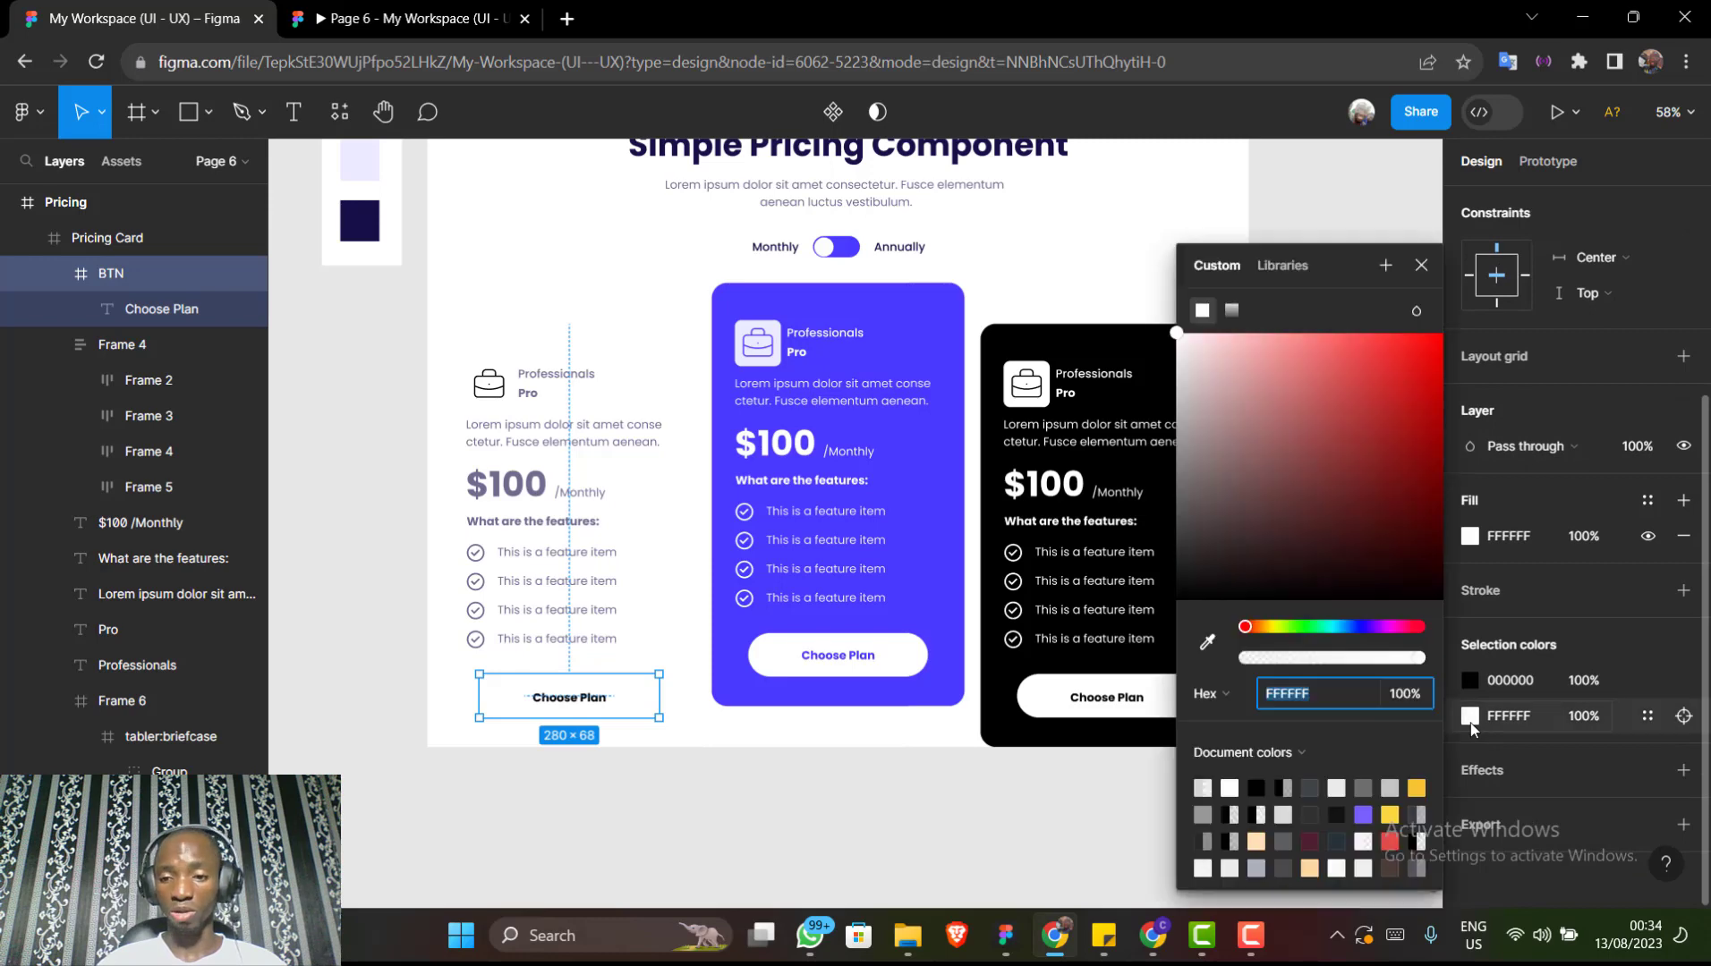
pyautogui.scroll(3, 533, 443)
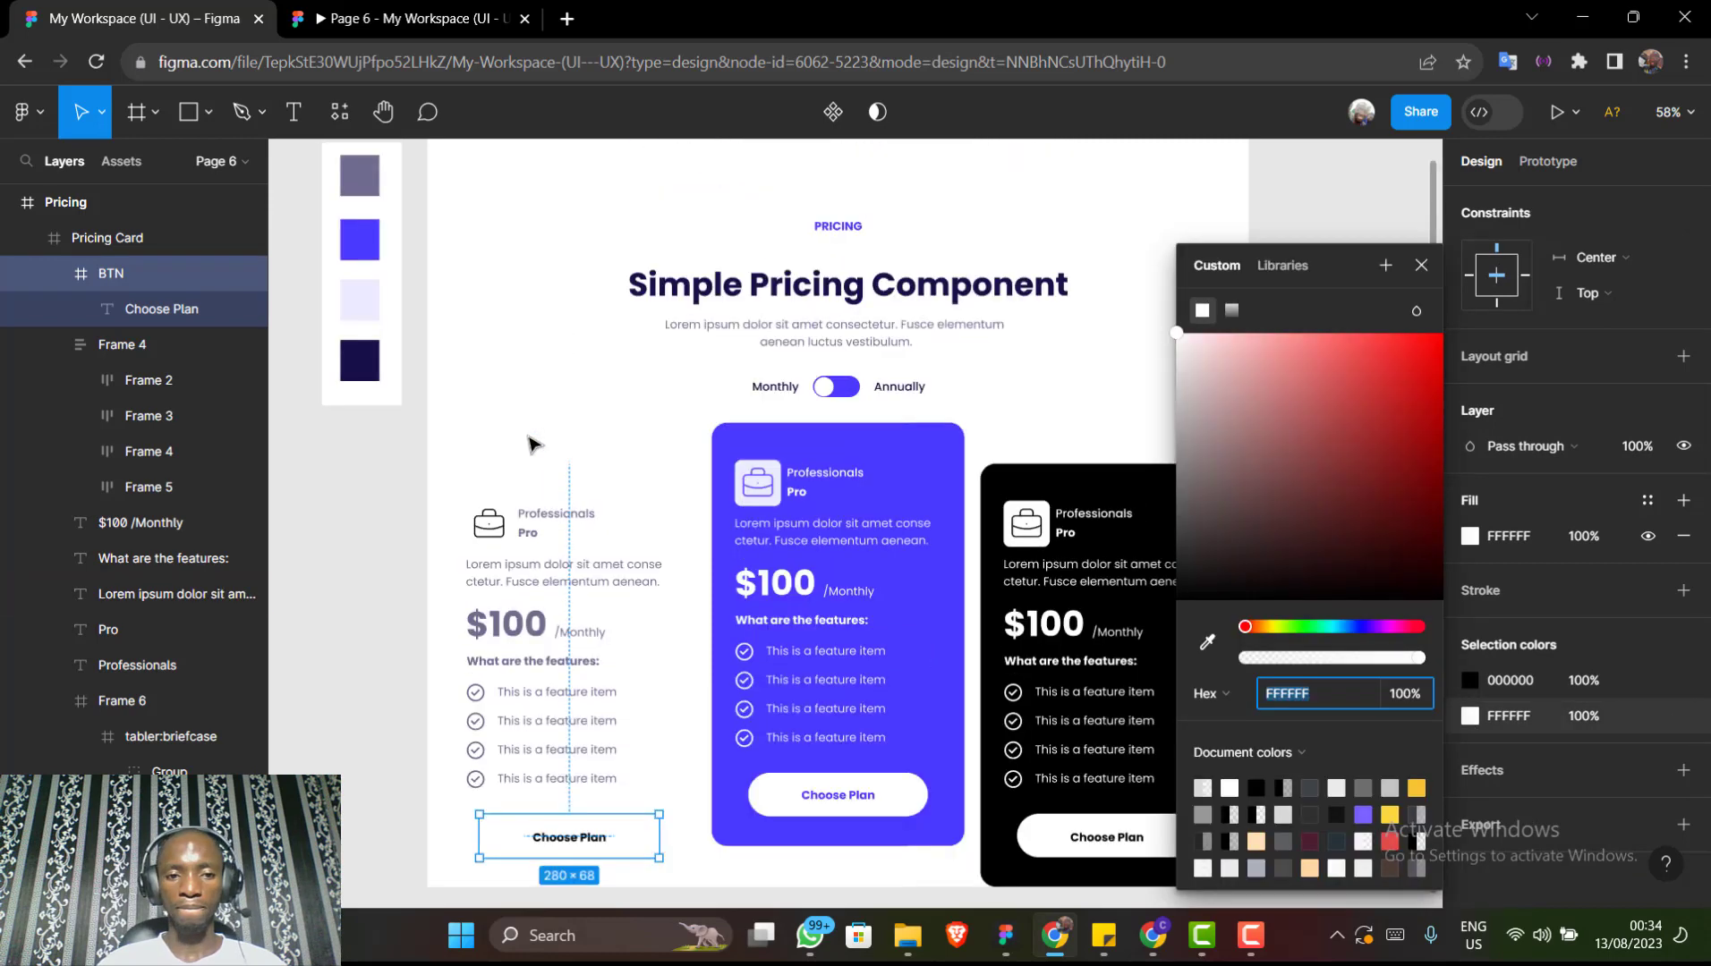
pyautogui.click(1207, 642)
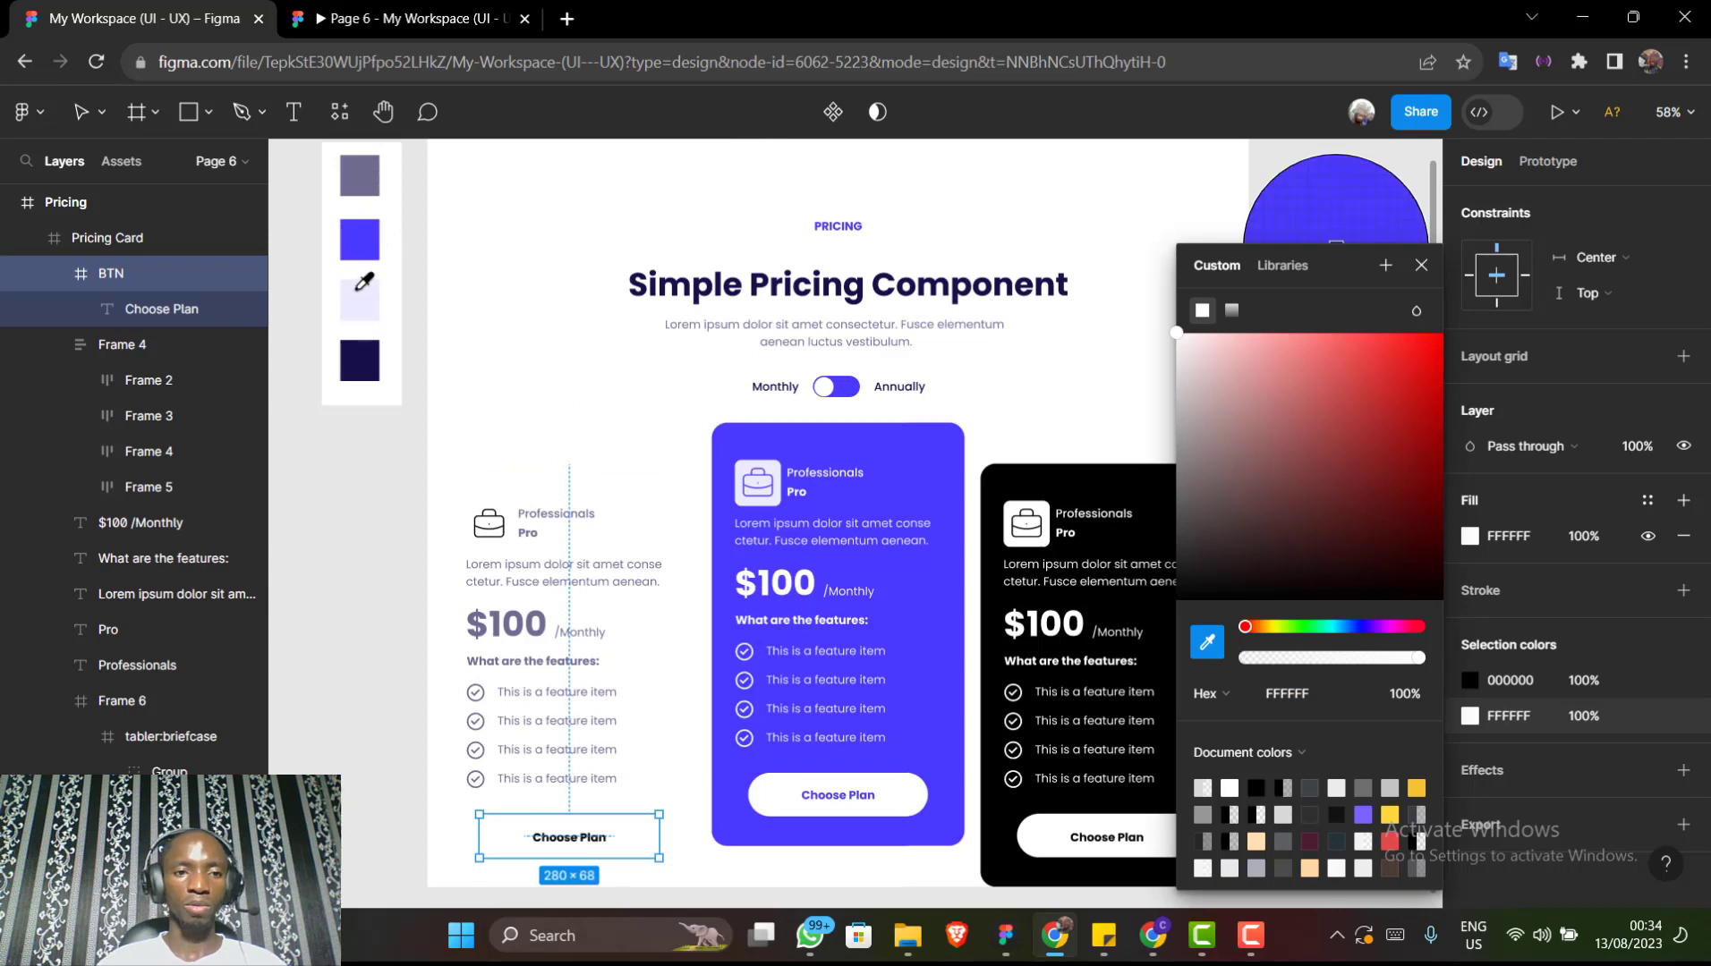
pyautogui.click(358, 238)
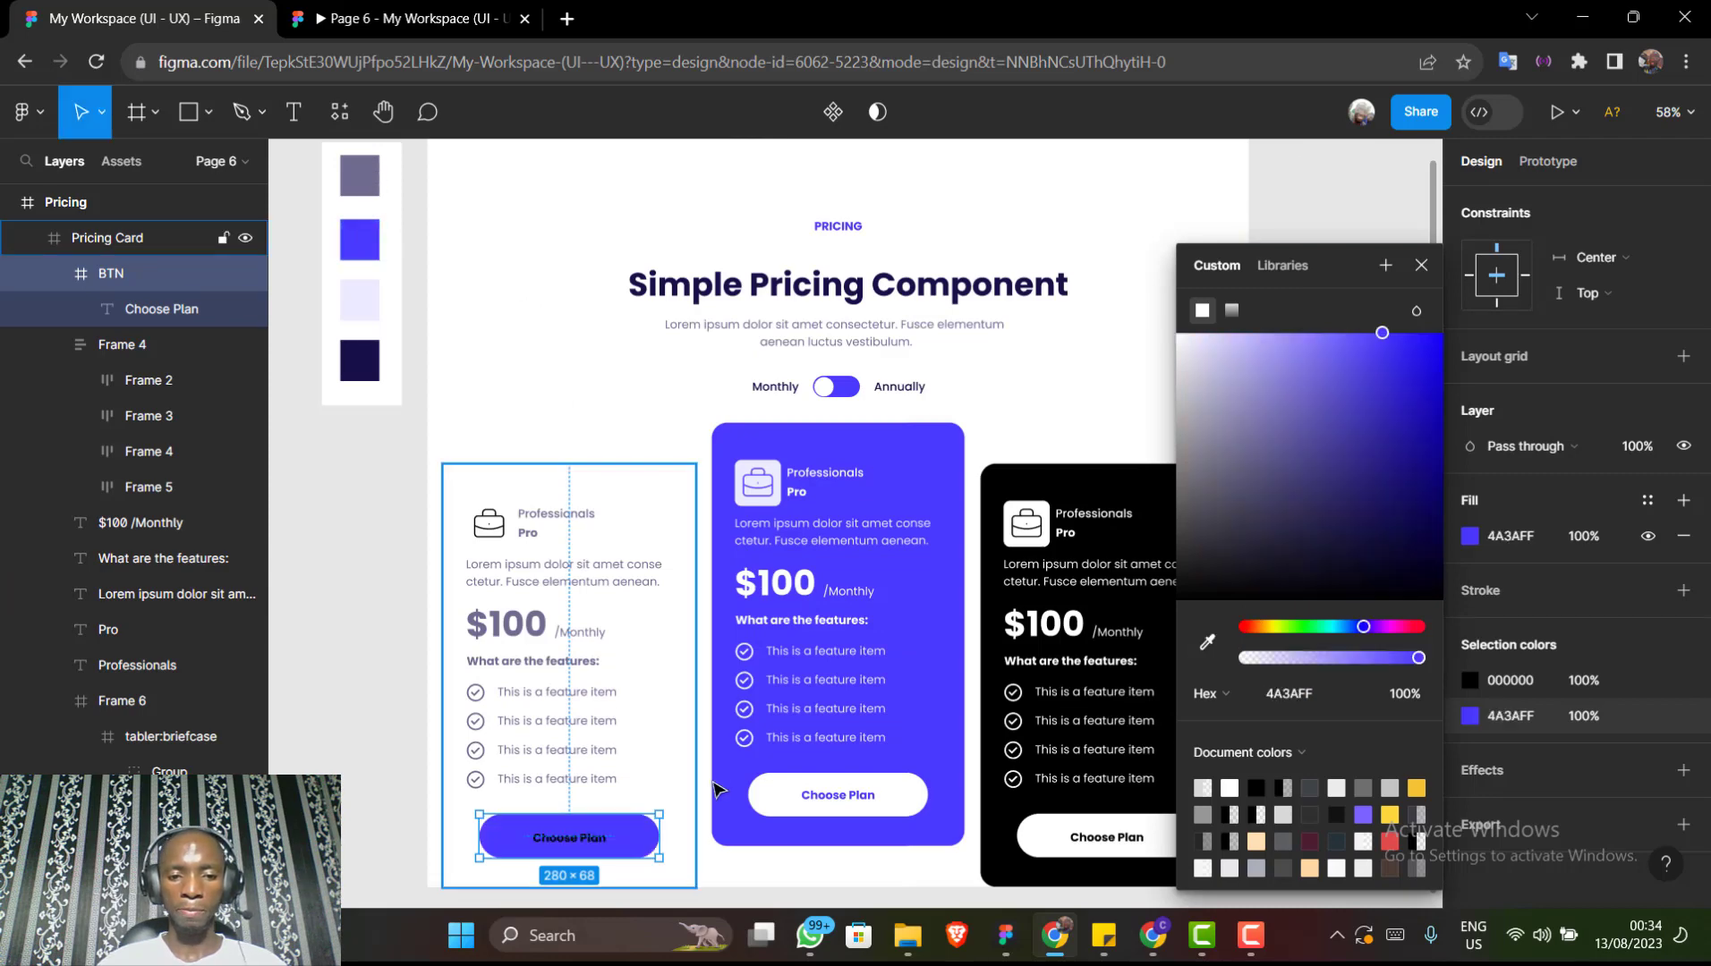
# Set the Choose Plan label text on the left card's button to white, FFFFFF
pyautogui.scroll(-2, 716, 777)
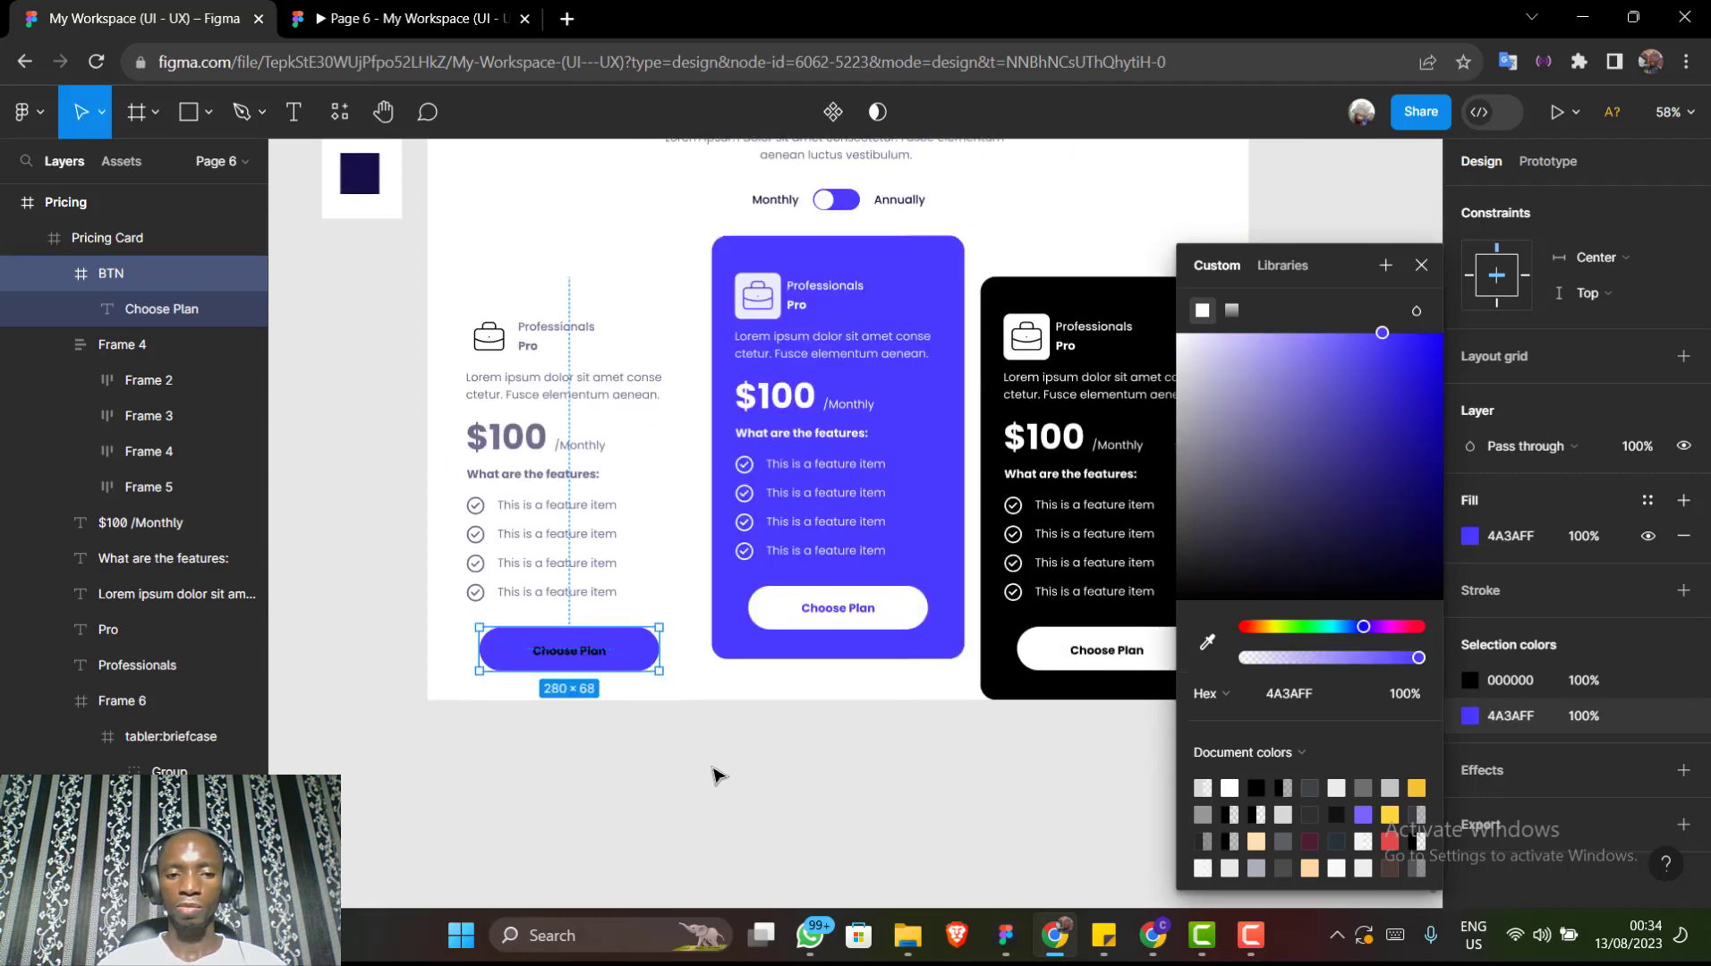
pyautogui.doubleClick(597, 654)
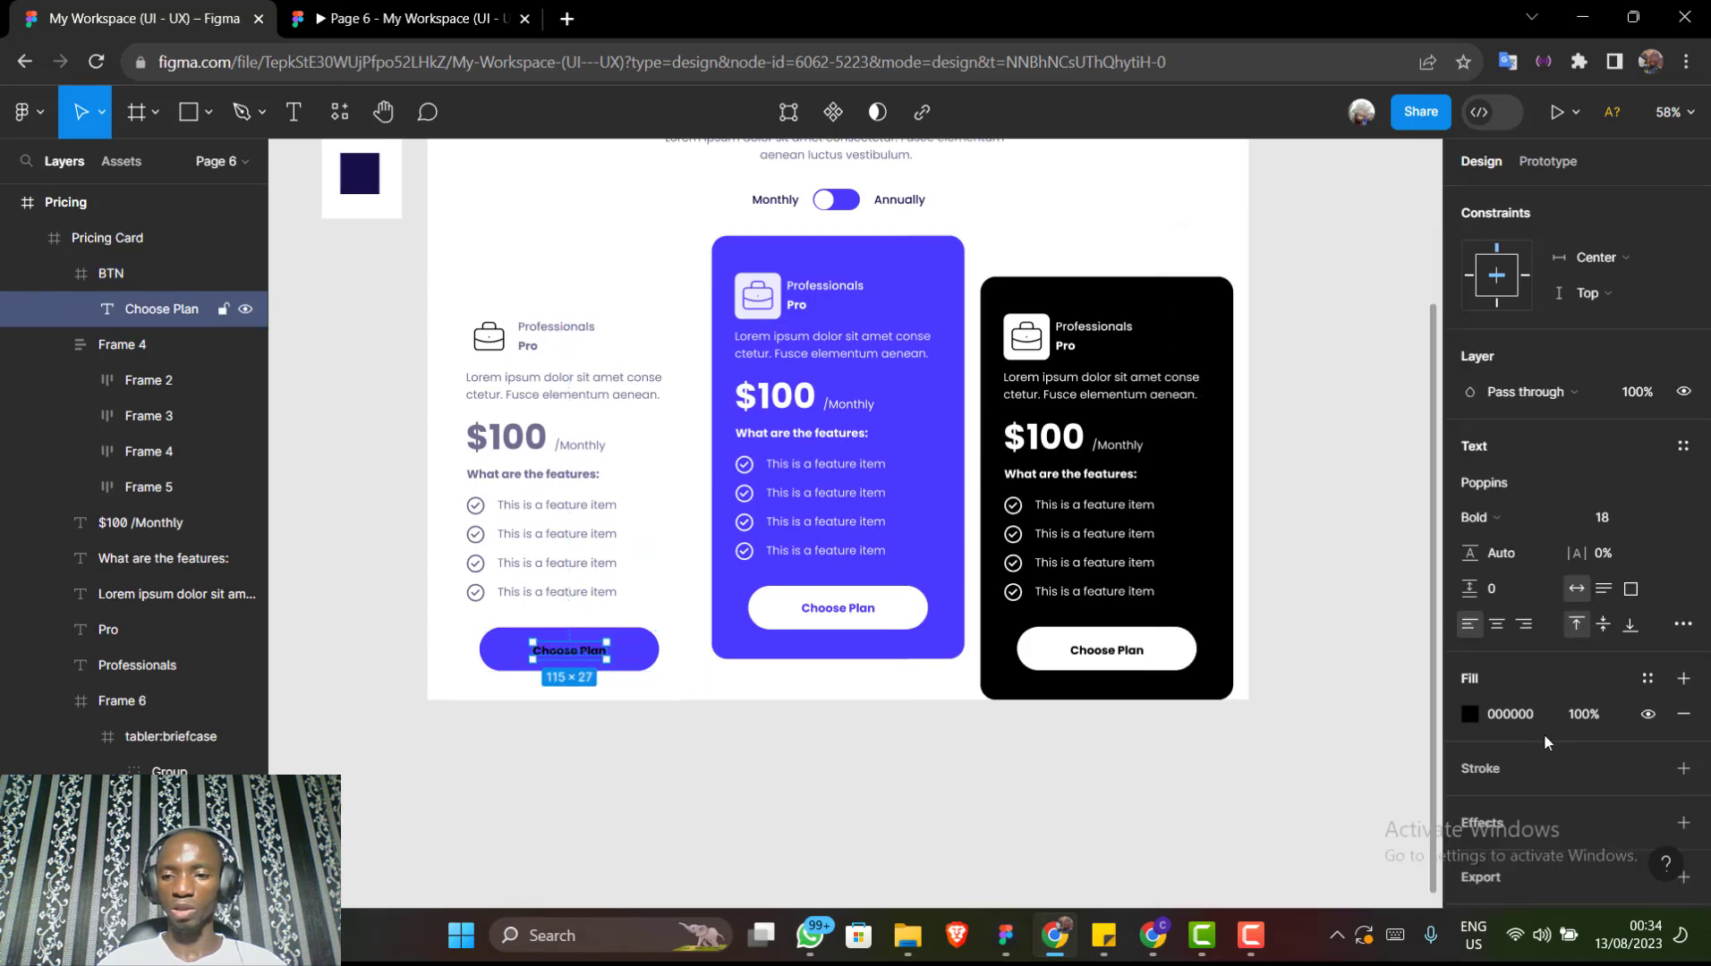
pyautogui.click(1471, 716)
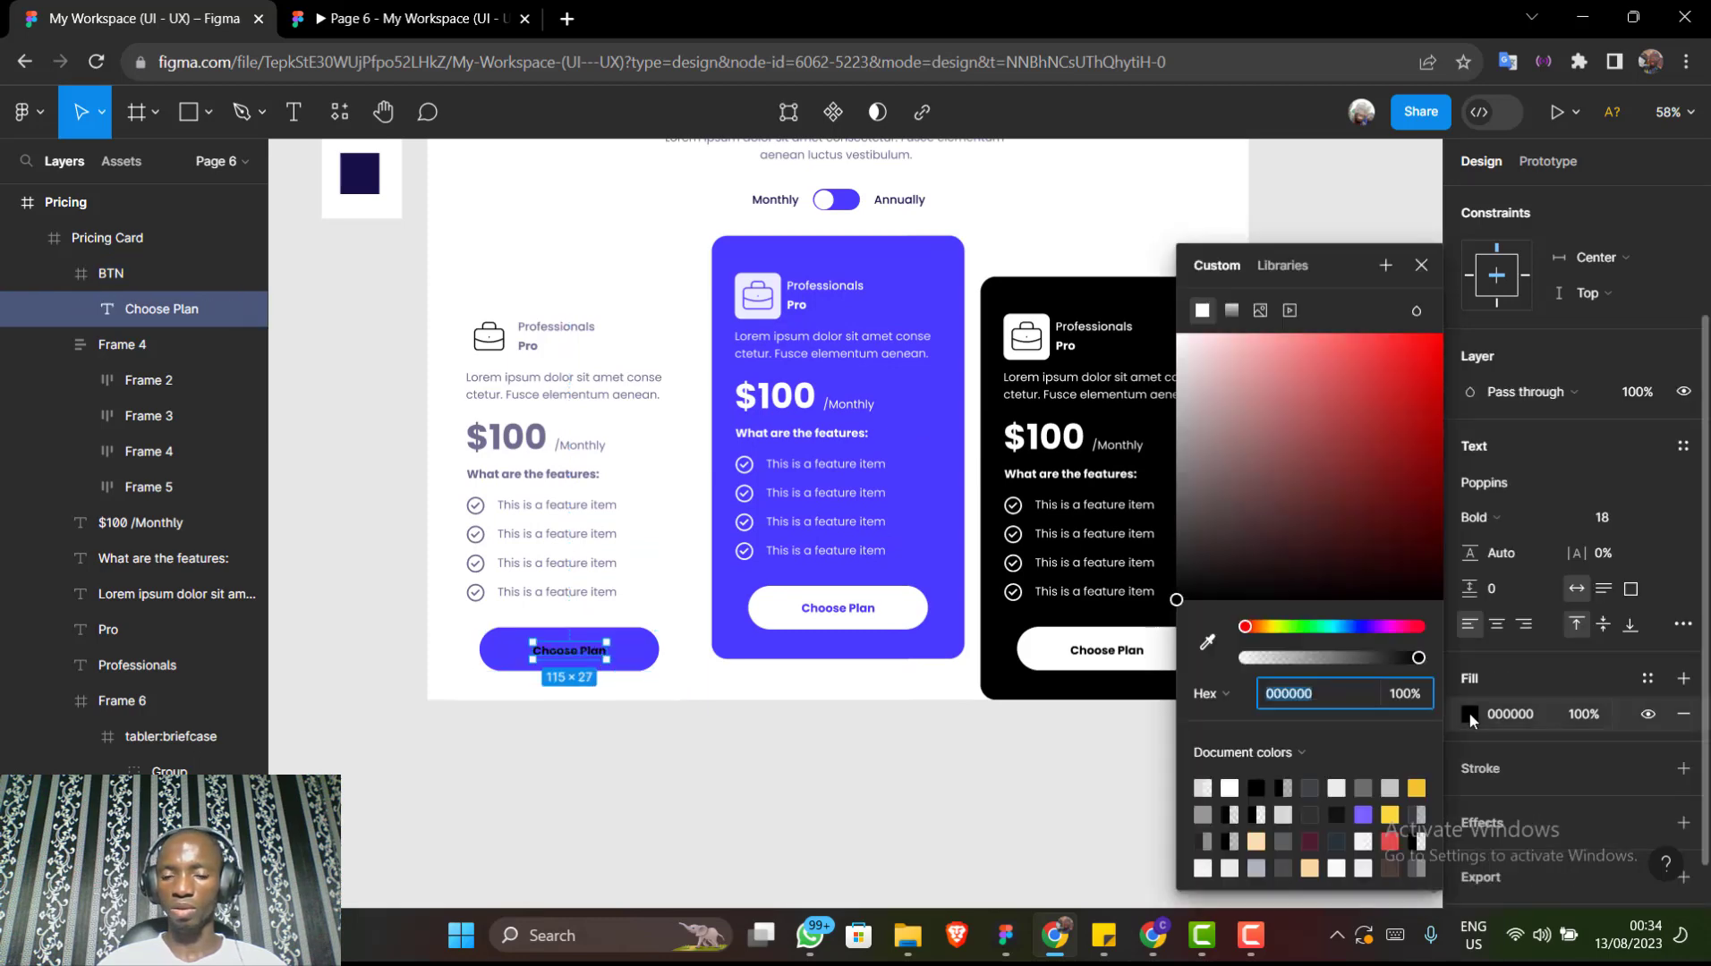
pyautogui.moveTo(1195, 373); pyautogui.dragTo(1100, 277)
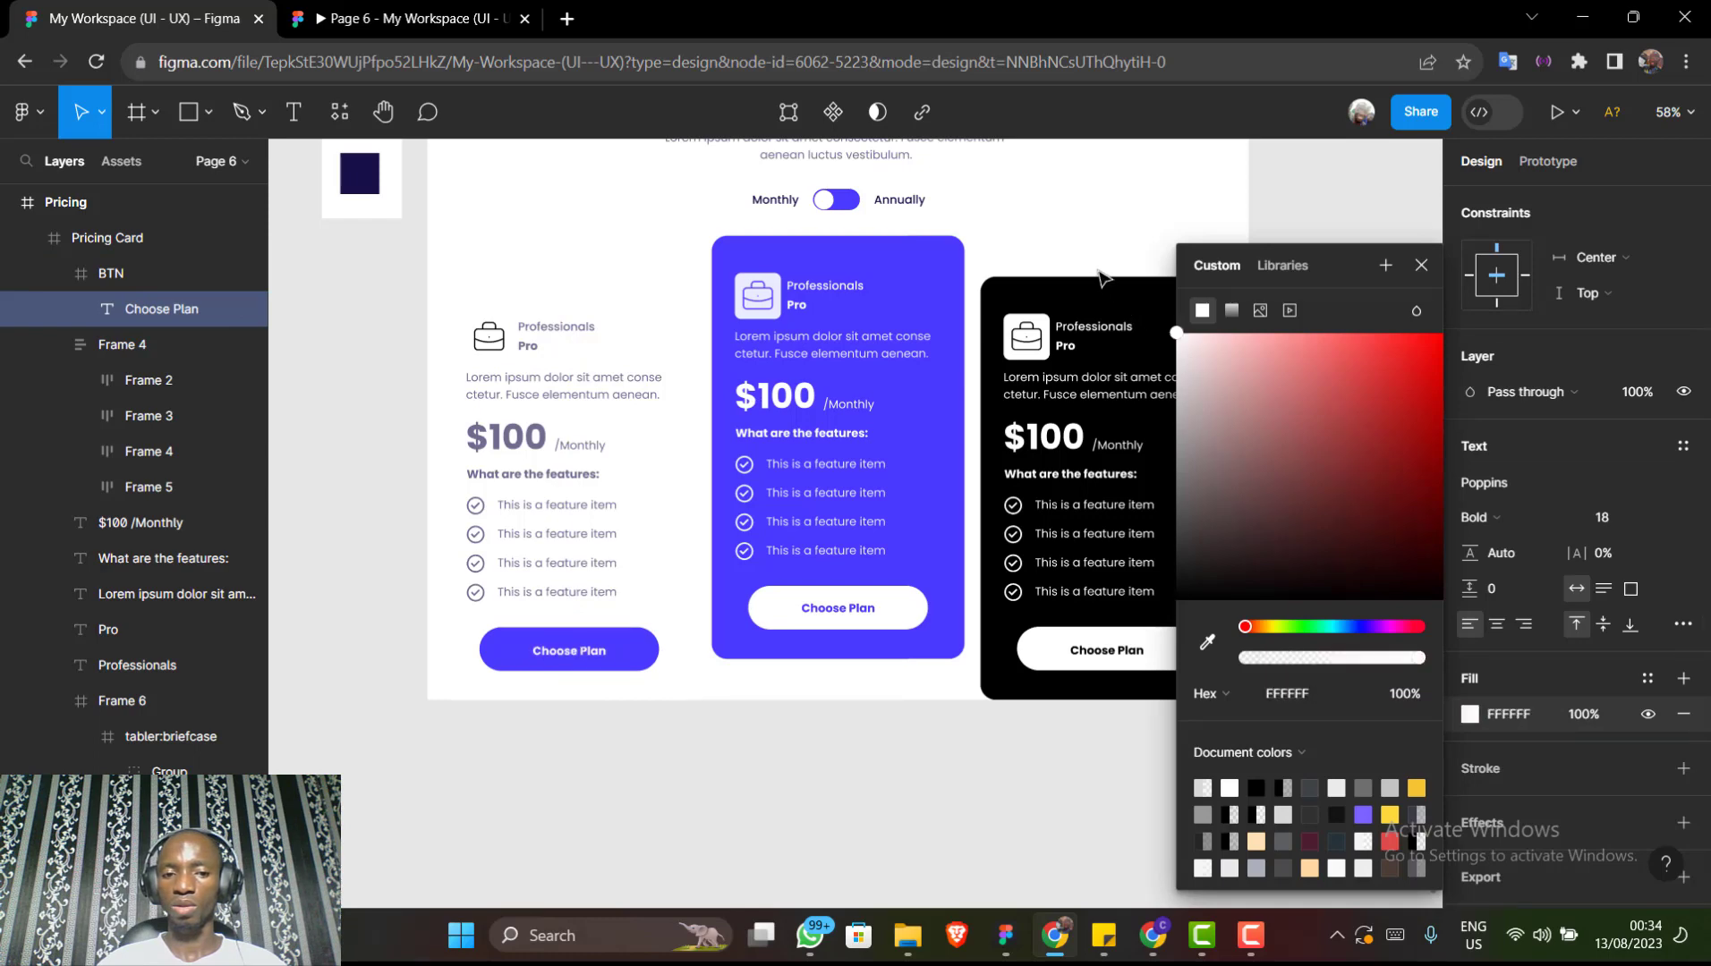
pyautogui.click(1421, 265)
pyautogui.scroll(1, 1134, 231)
pyautogui.scroll(3, 1134, 231)
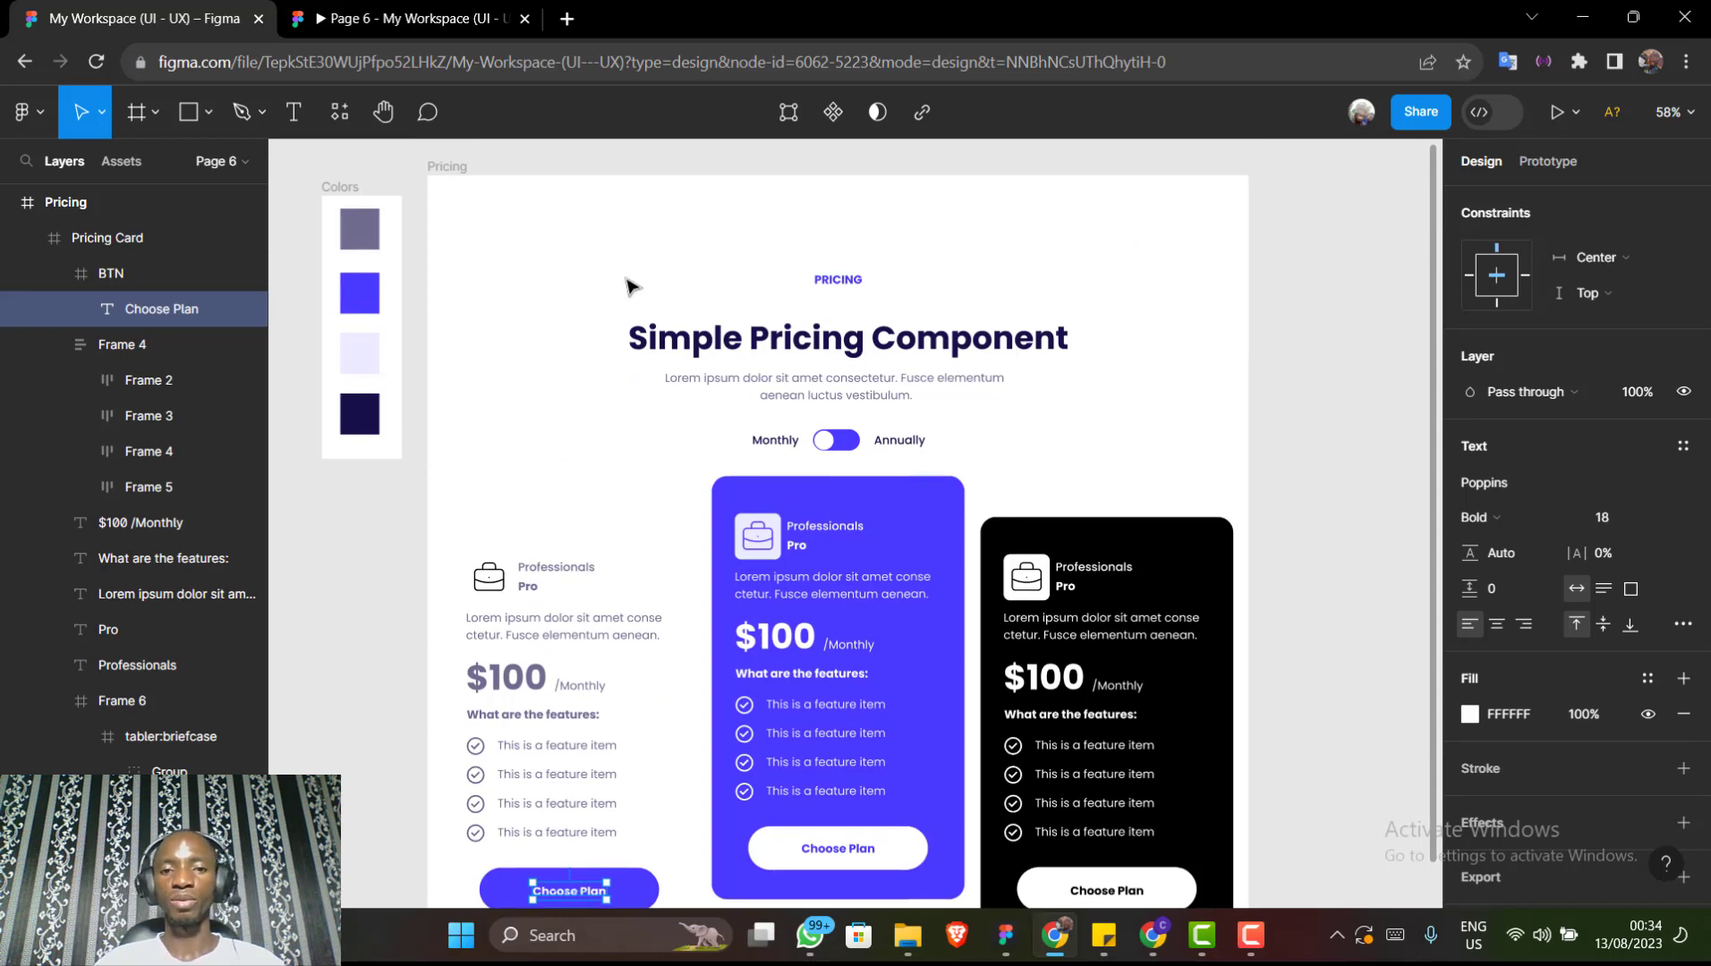
# Set the Pricing frame's background fill to ECEBFF by sampling the pale lavender palette swatch
pyautogui.click(452, 177)
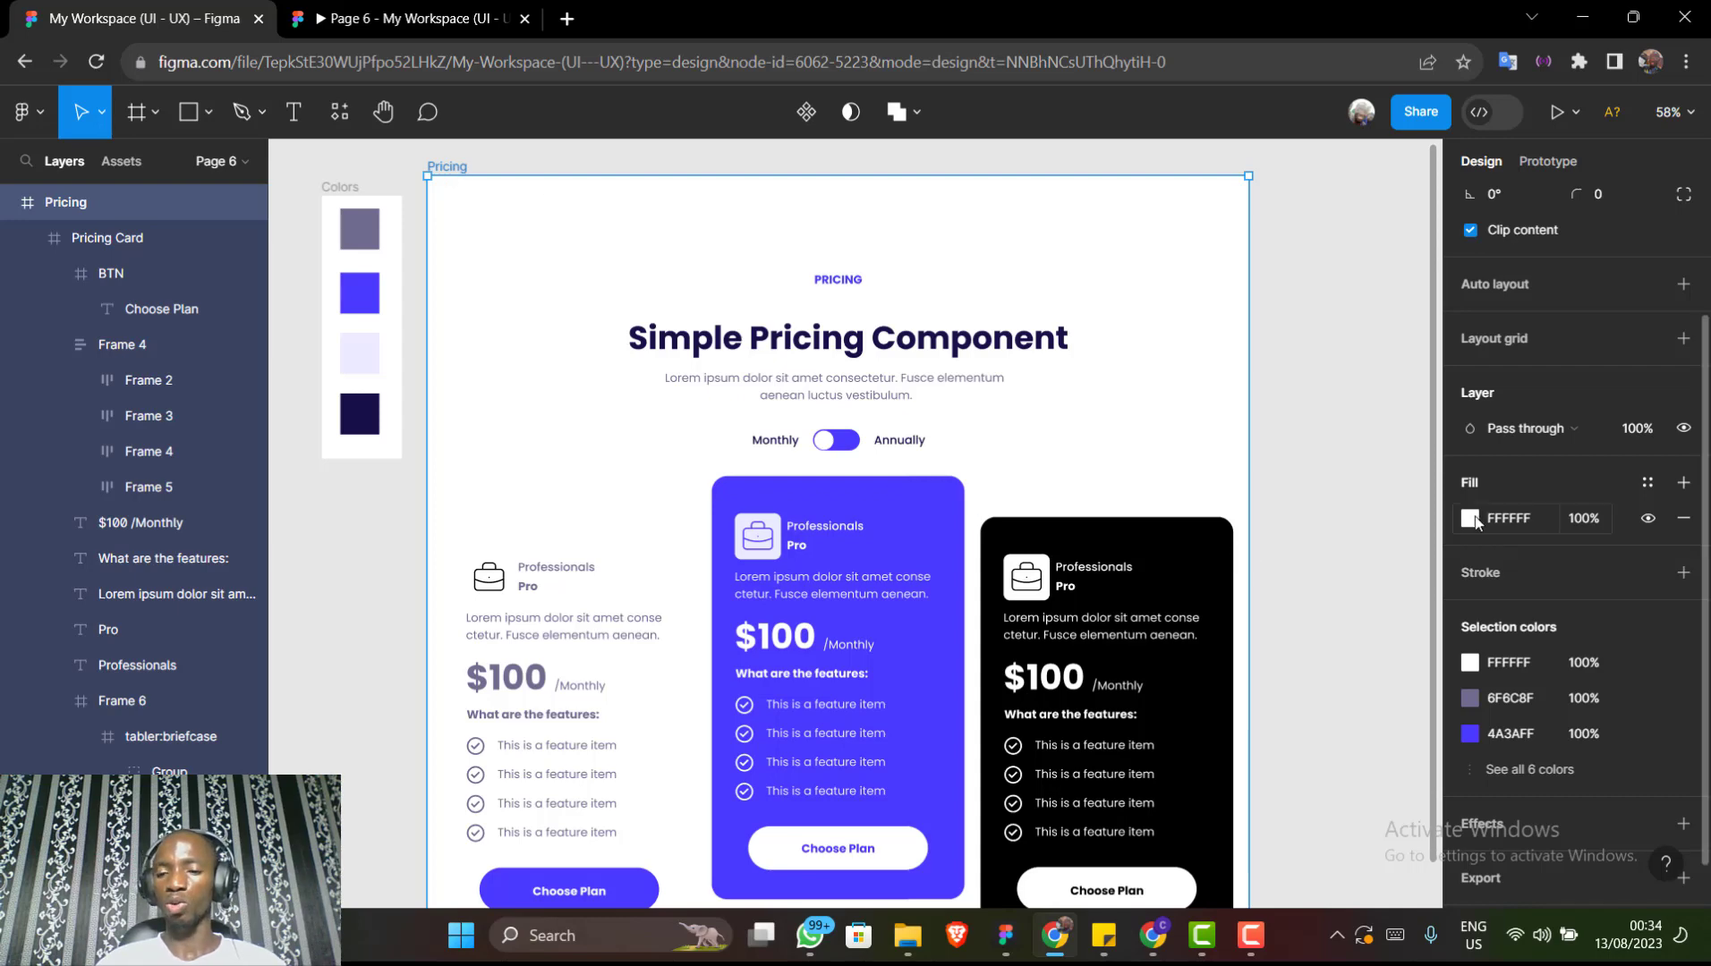
pyautogui.click(1472, 518)
pyautogui.click(1206, 642)
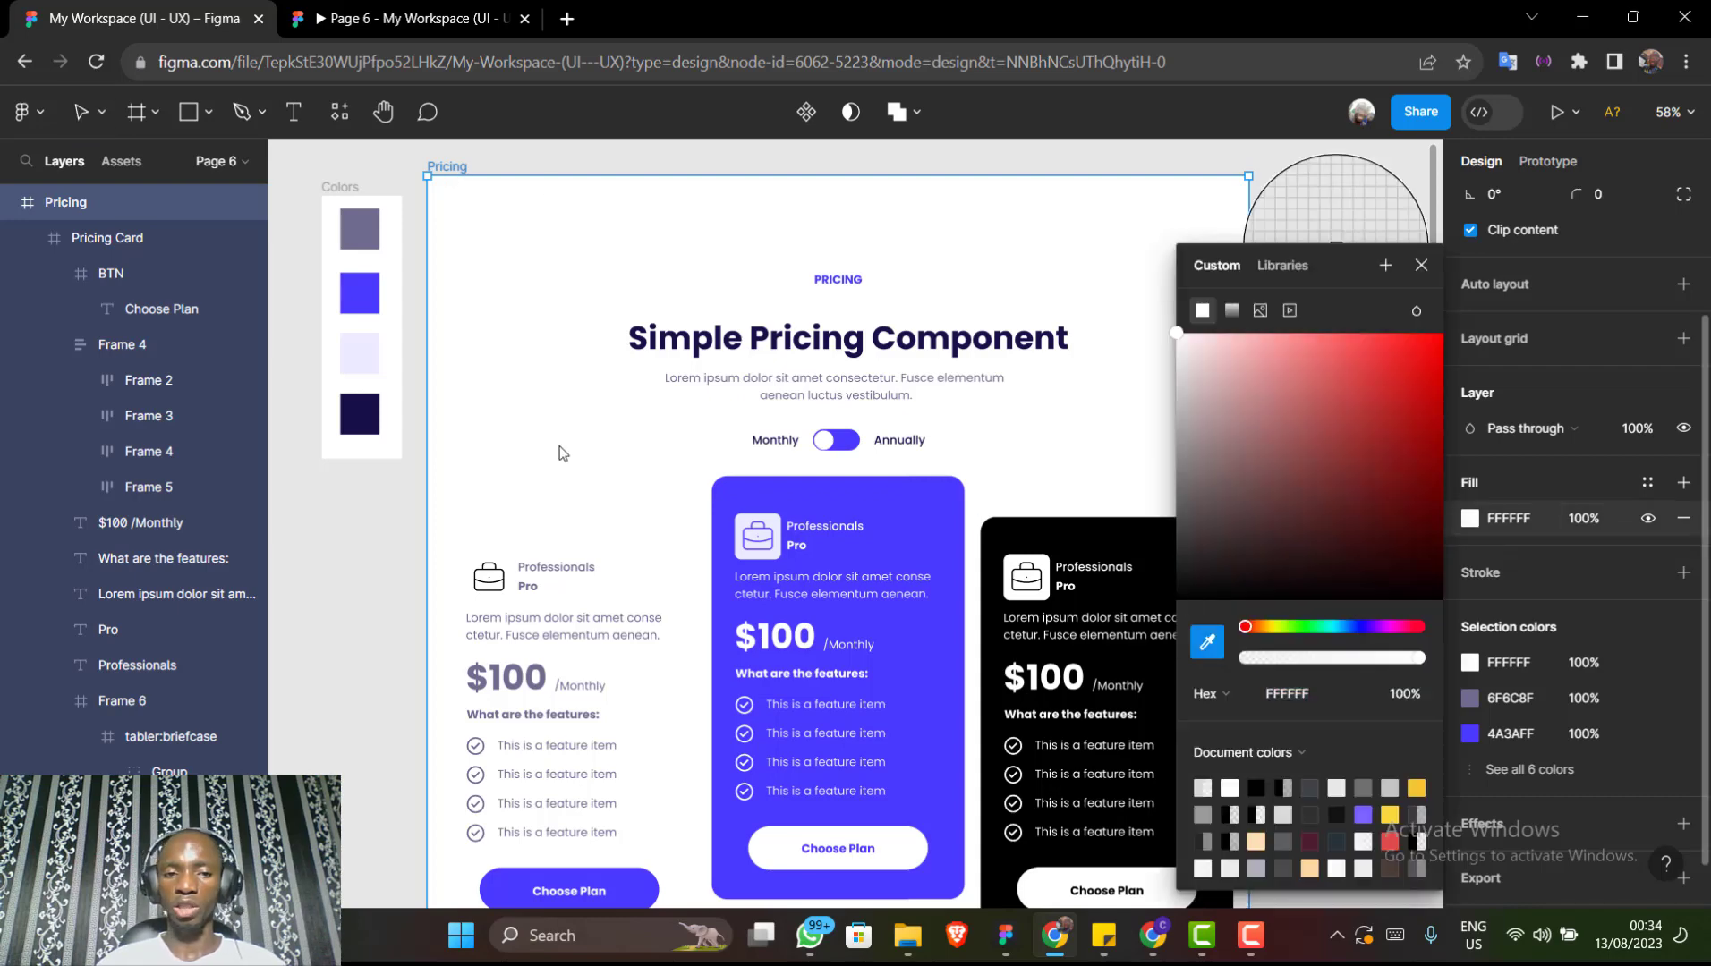
pyautogui.click(357, 352)
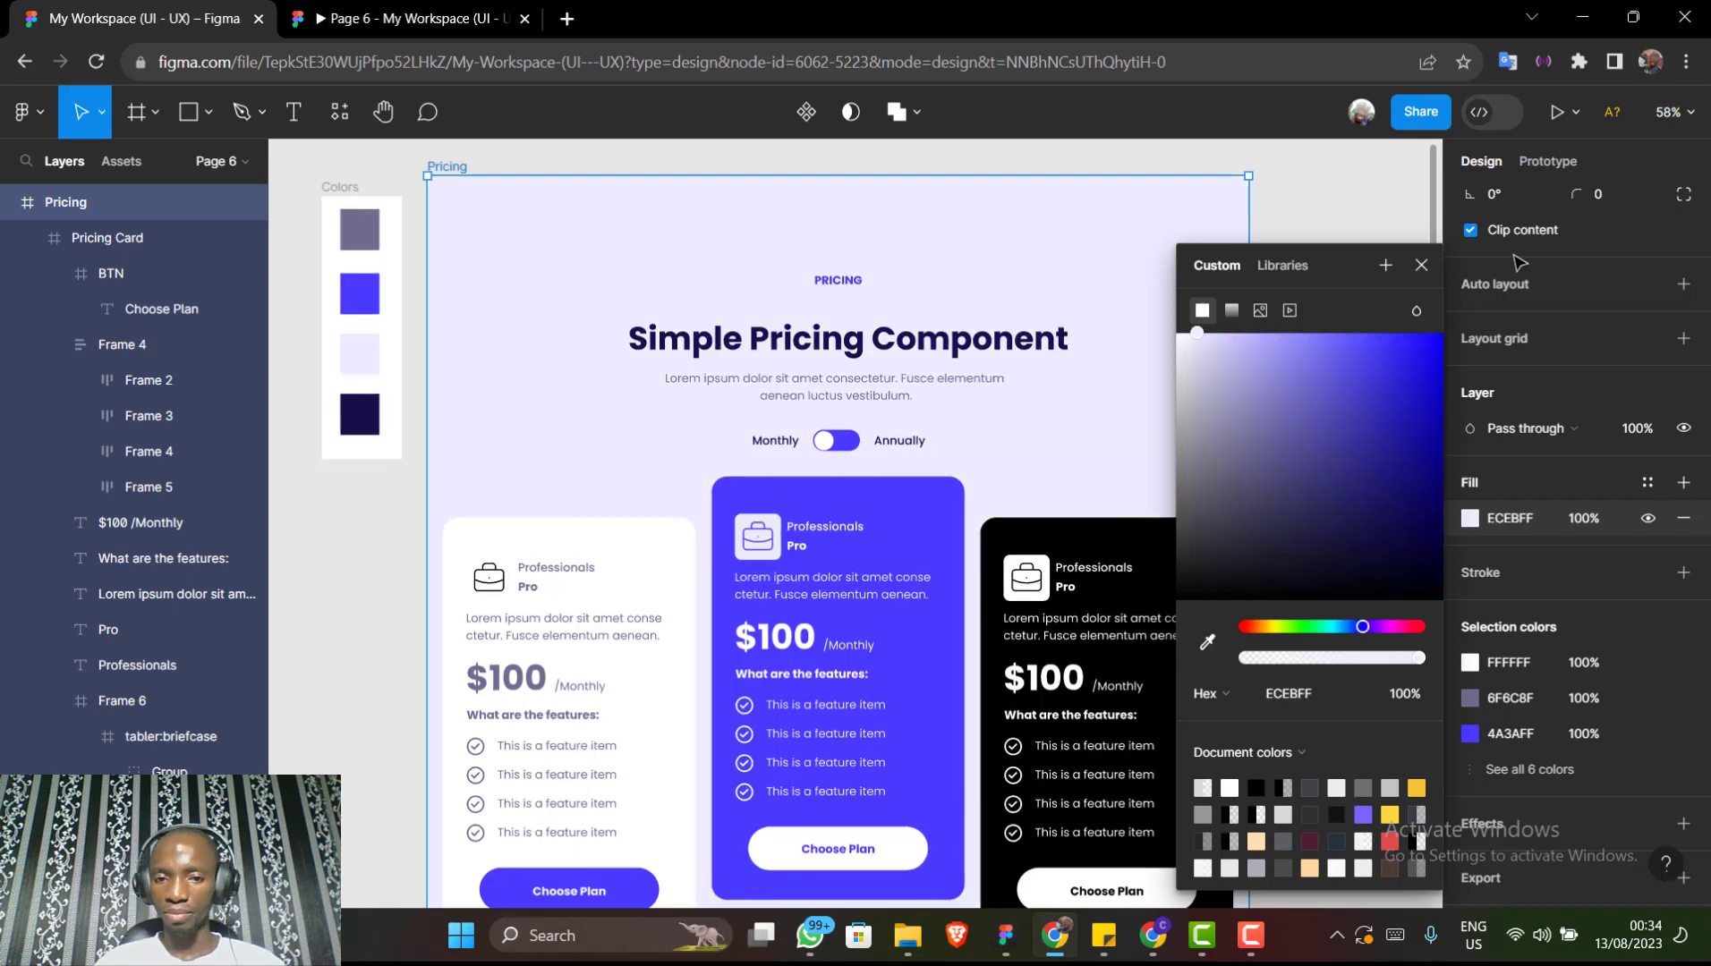
pyautogui.click(1420, 268)
# Delete the black right-hand pricing card
pyautogui.scroll(-5, 1066, 419)
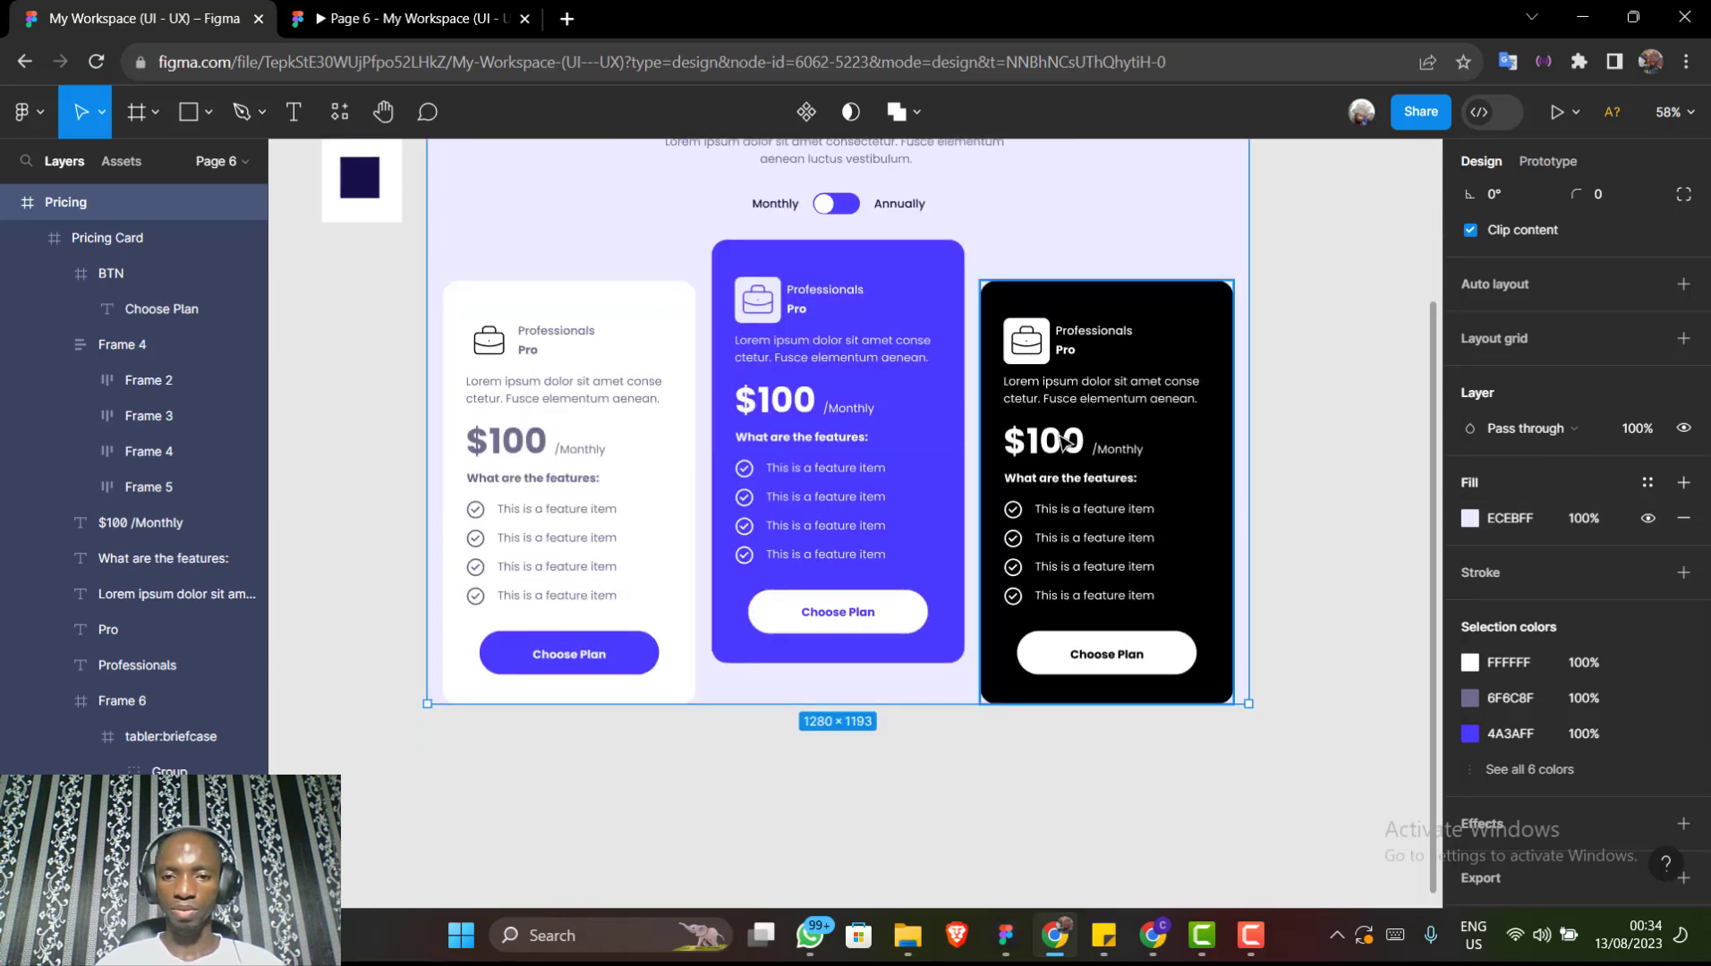
pyautogui.click(1063, 441)
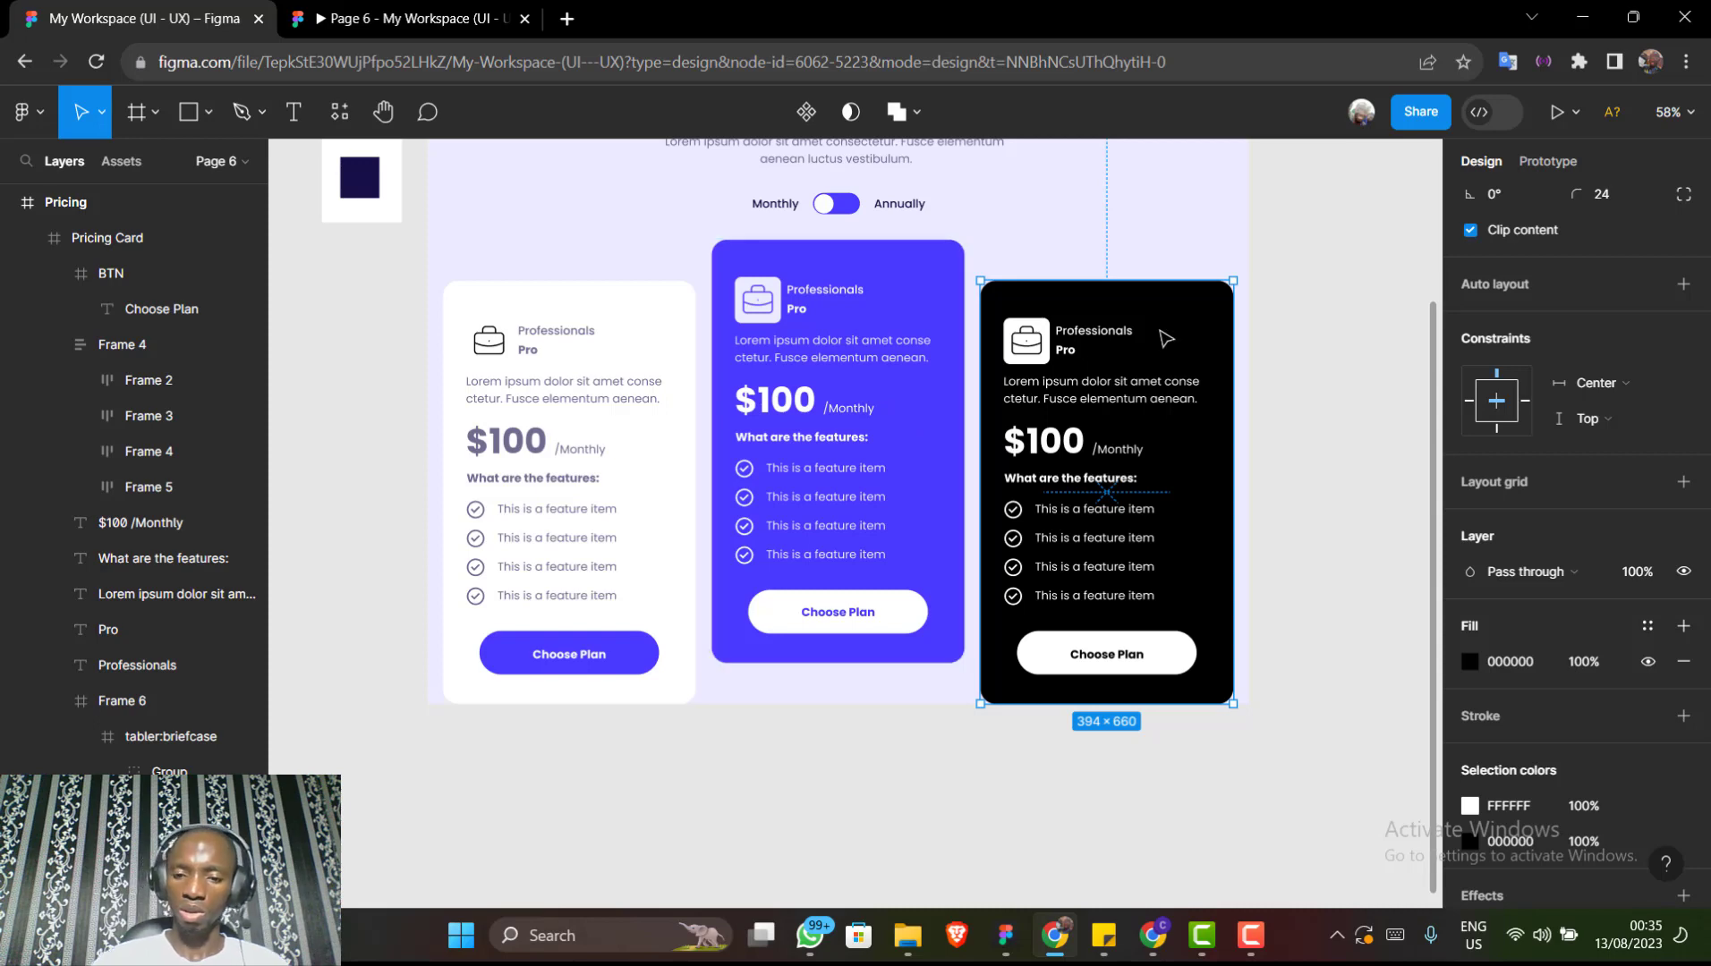
pyautogui.press('Delete')
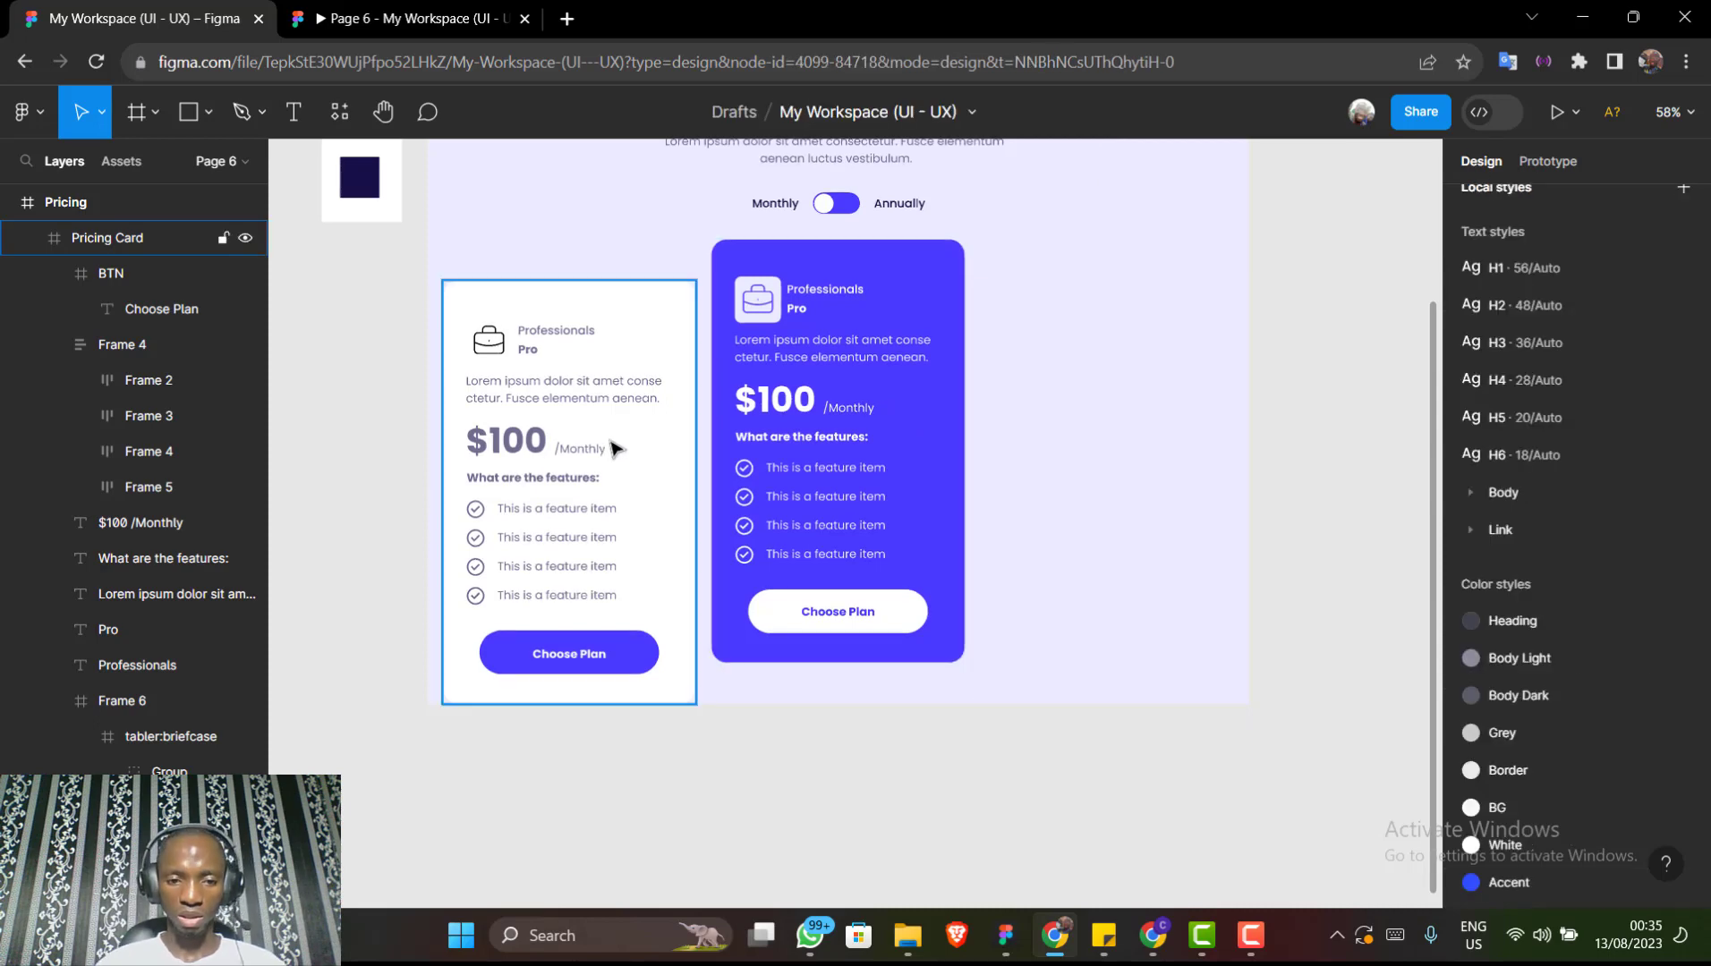
# Set the fill of the left card's briefcase icon container to ECEBFF by sampling the pale lavender palette swatch
pyautogui.click(616, 448)
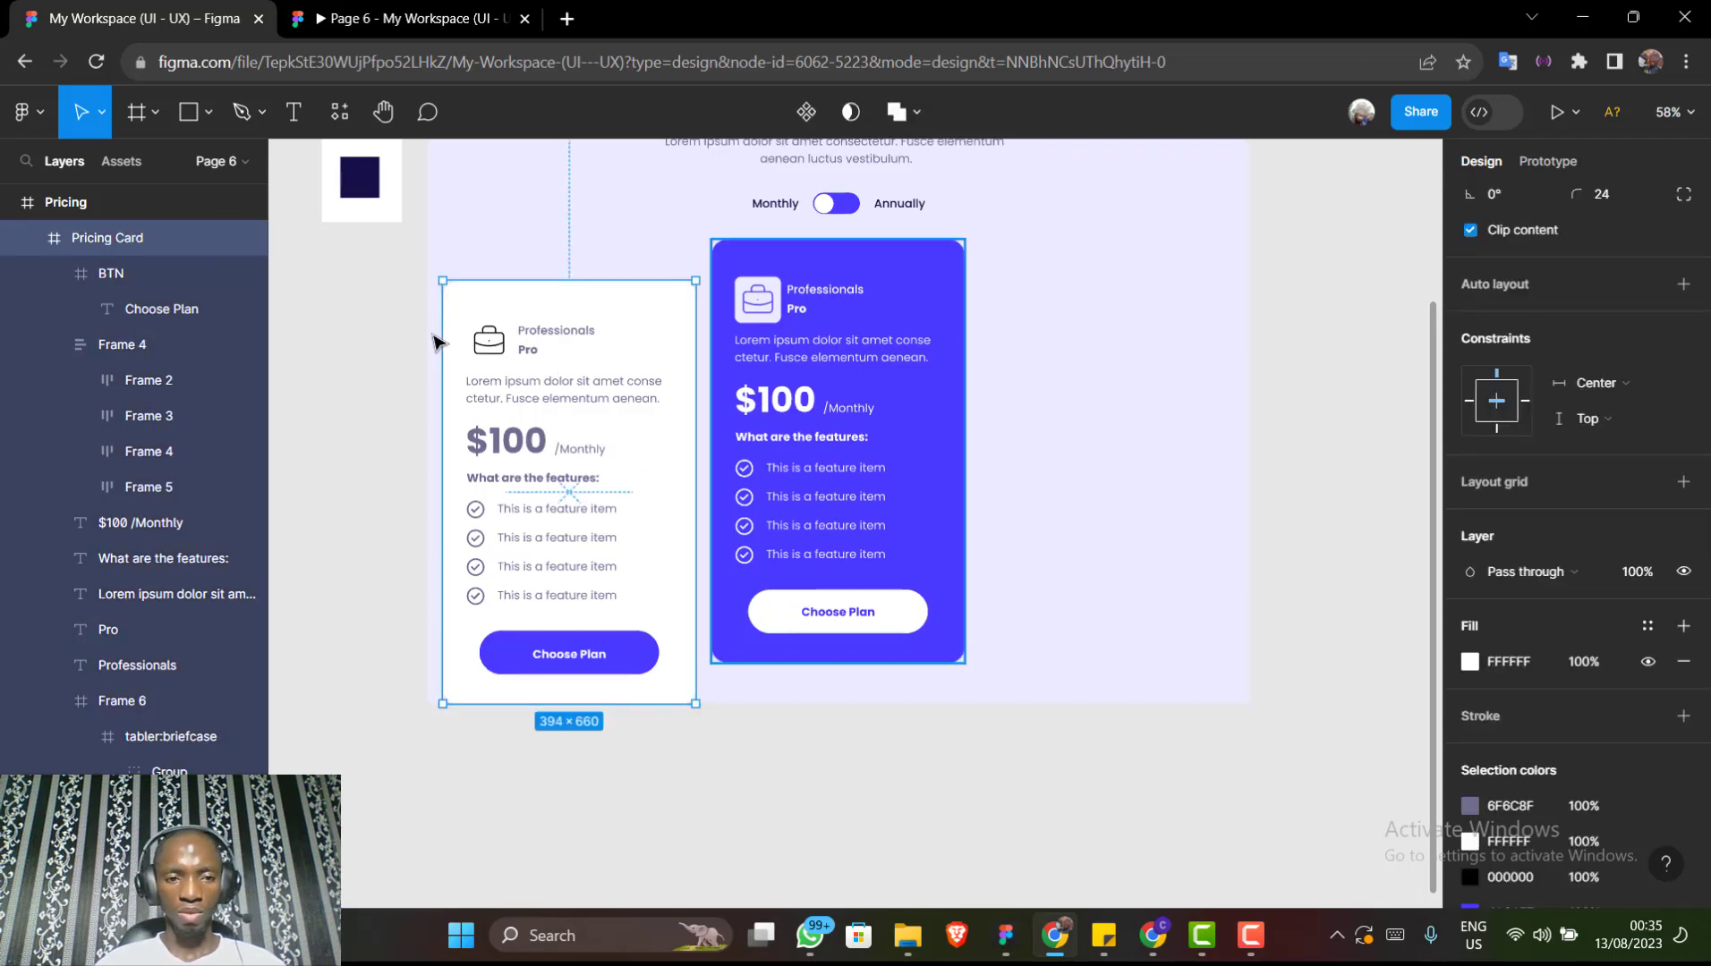
pyautogui.scroll(5, 468, 352)
pyautogui.scroll(10, 468, 352)
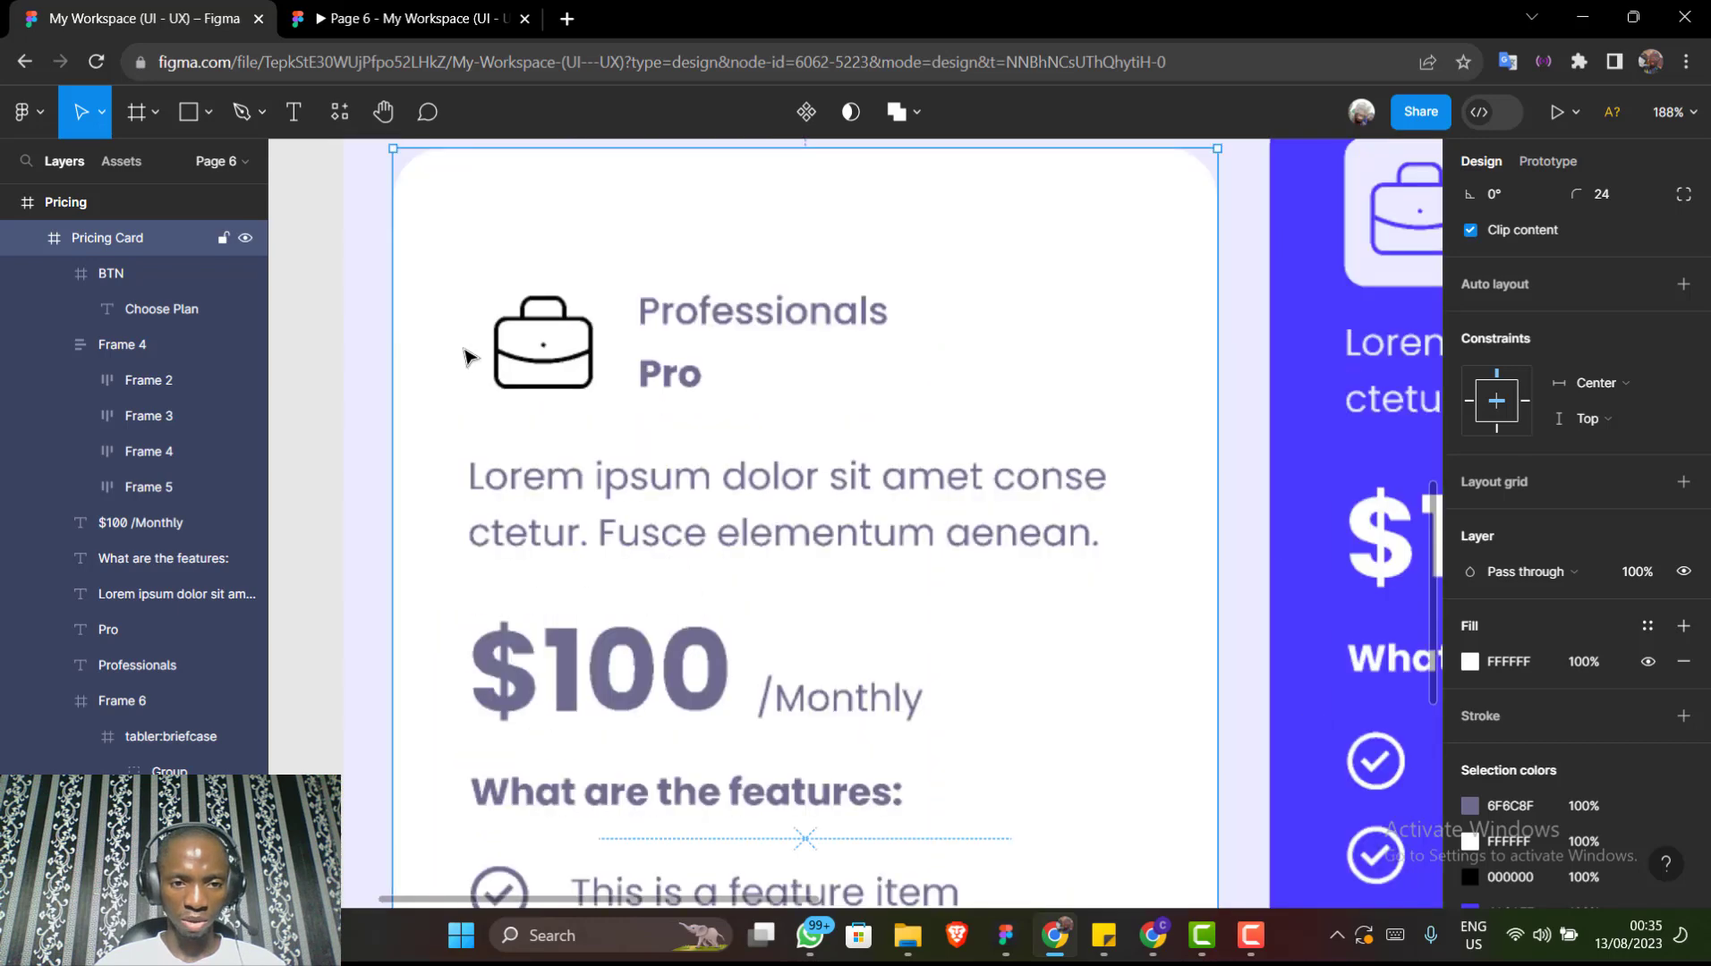
pyautogui.click(711, 316)
pyautogui.scroll(-12, 707, 317)
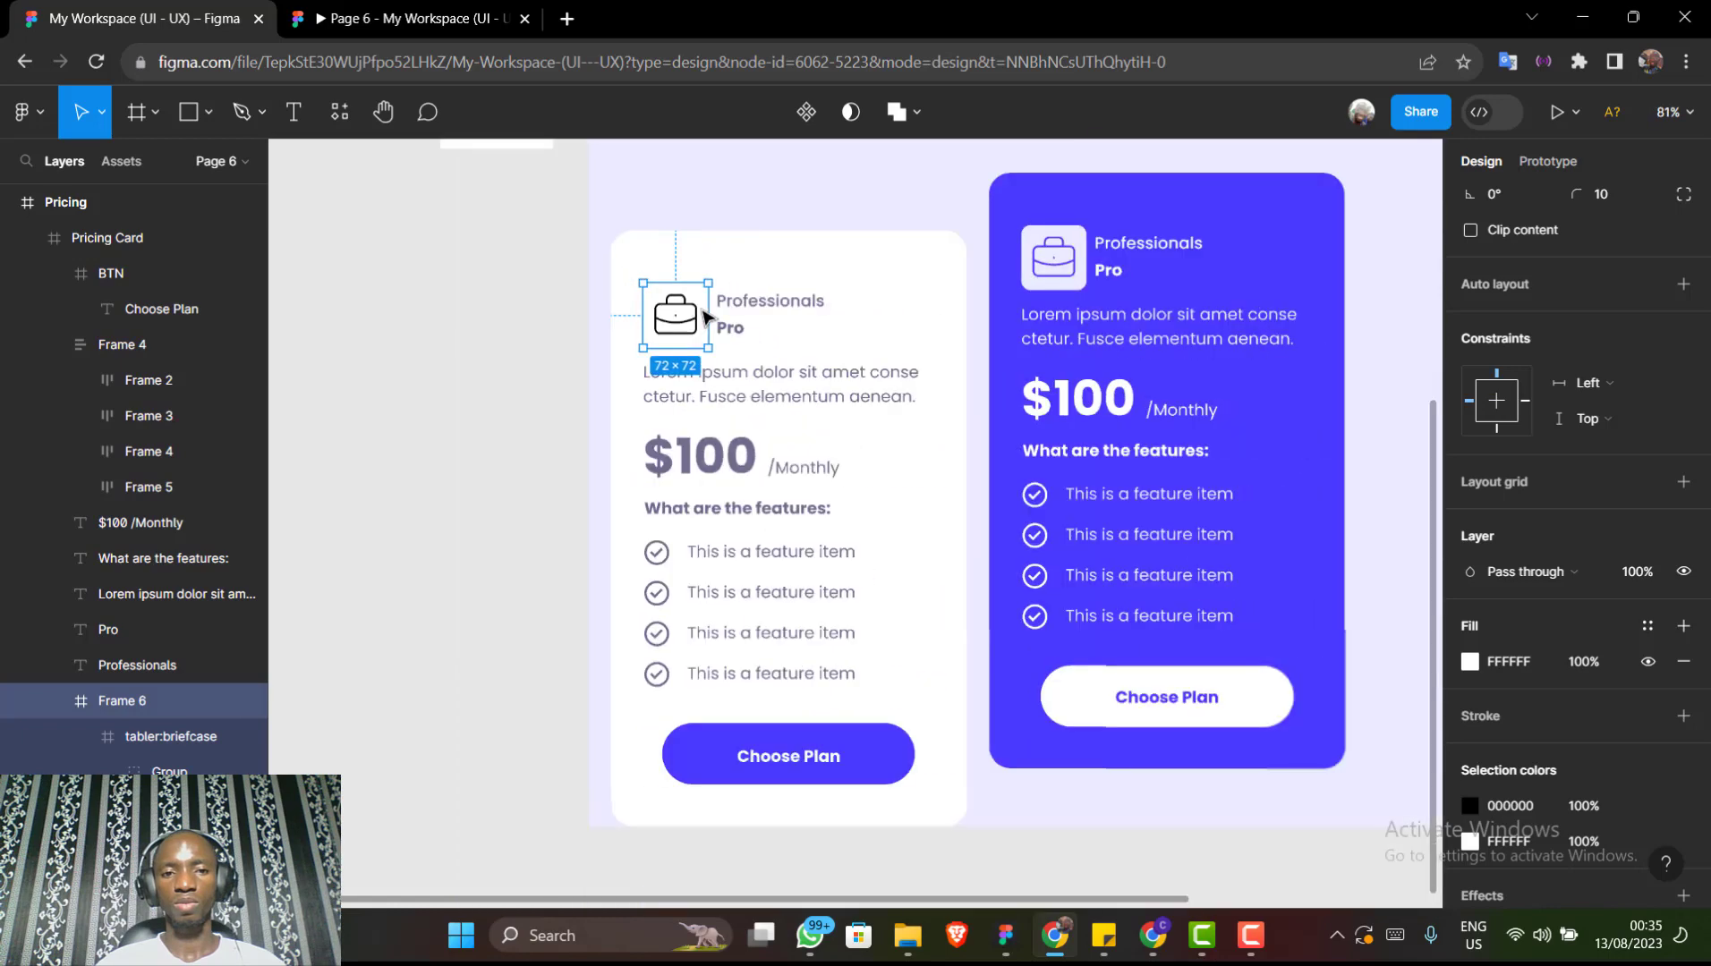
pyautogui.scroll(-5, 707, 317)
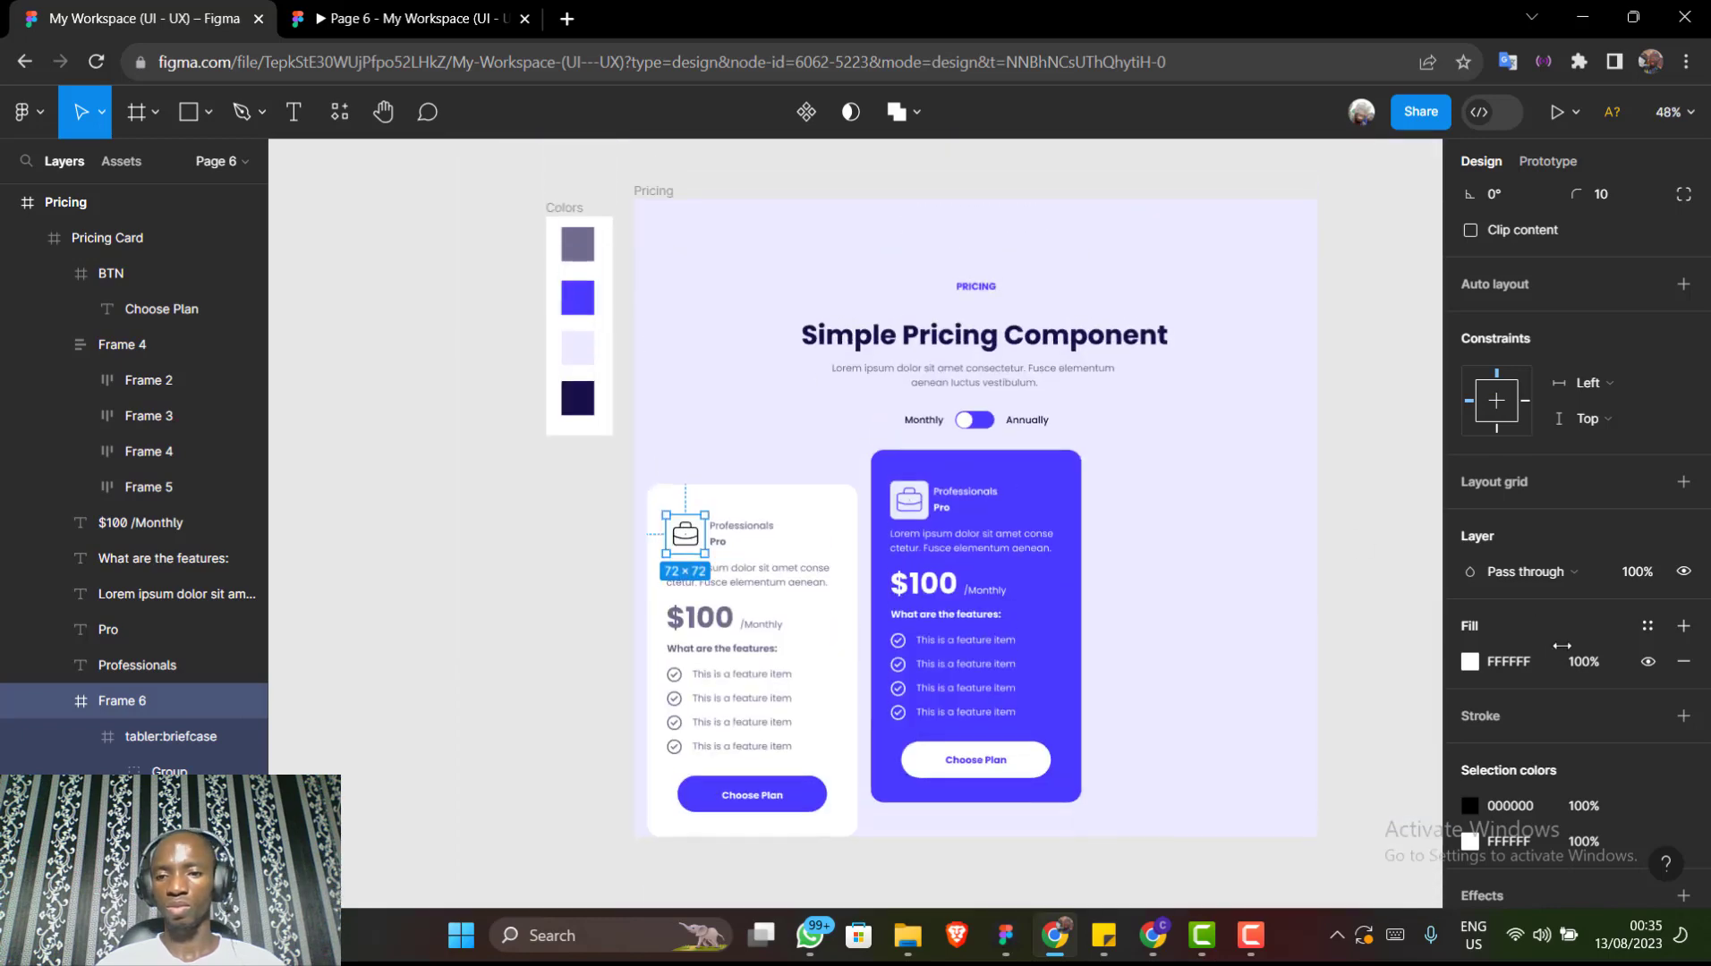
pyautogui.click(1470, 663)
pyautogui.click(1206, 641)
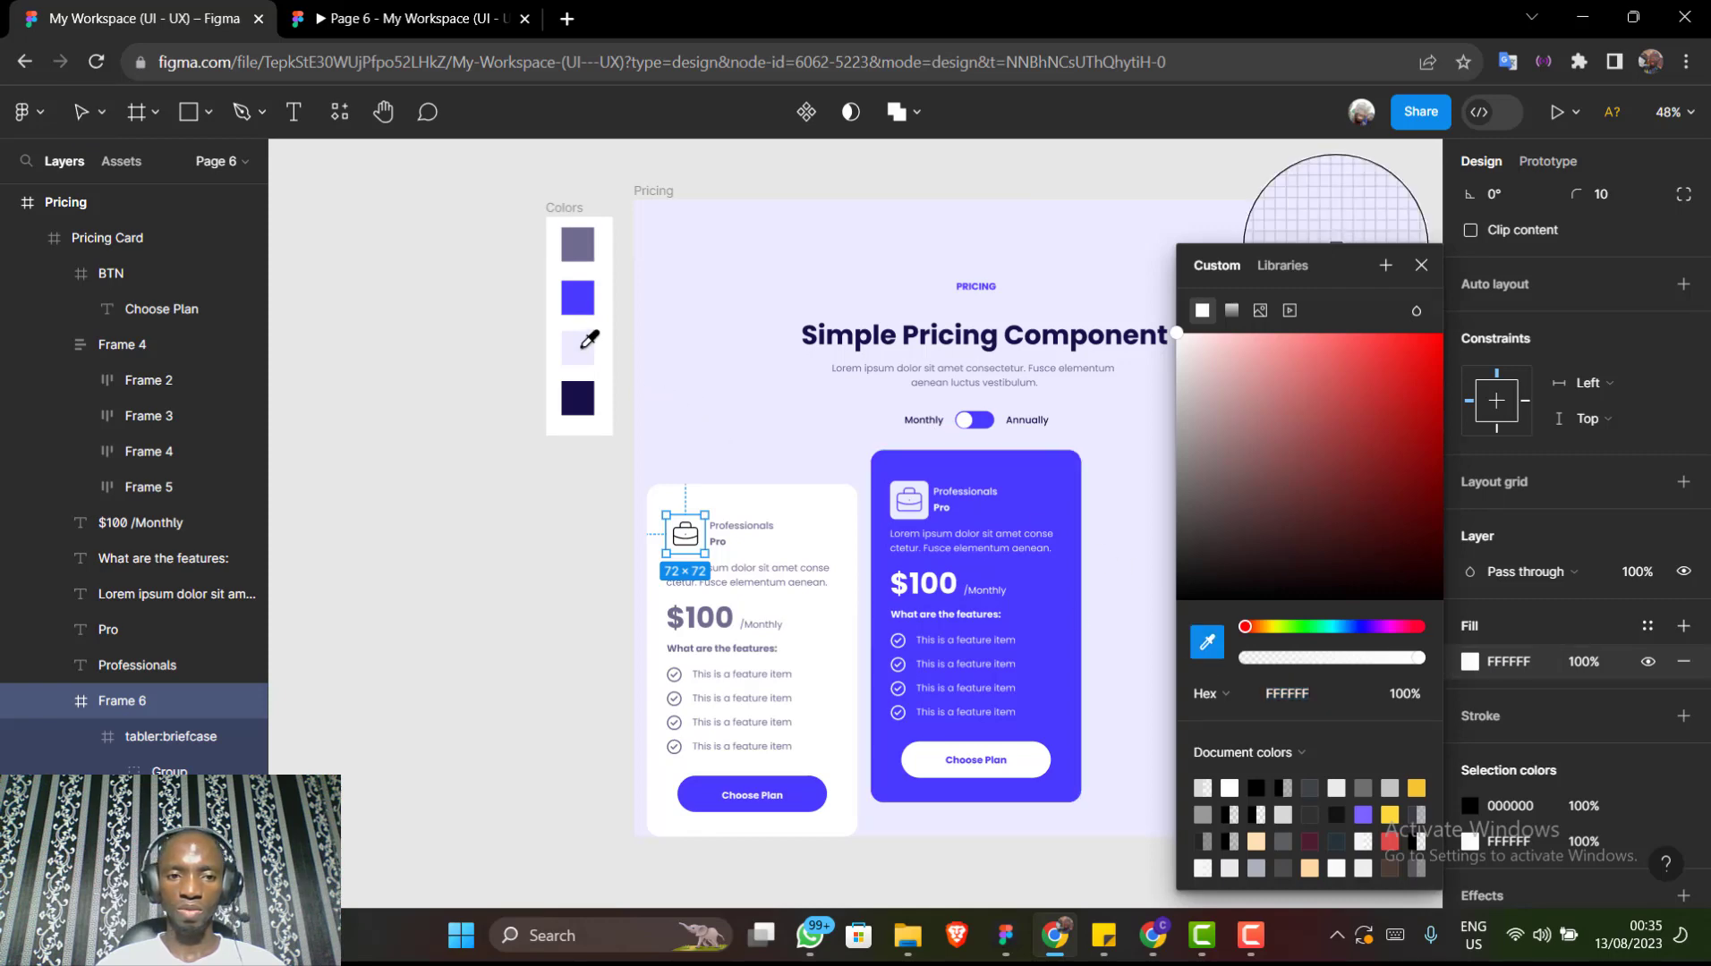
pyautogui.click(583, 346)
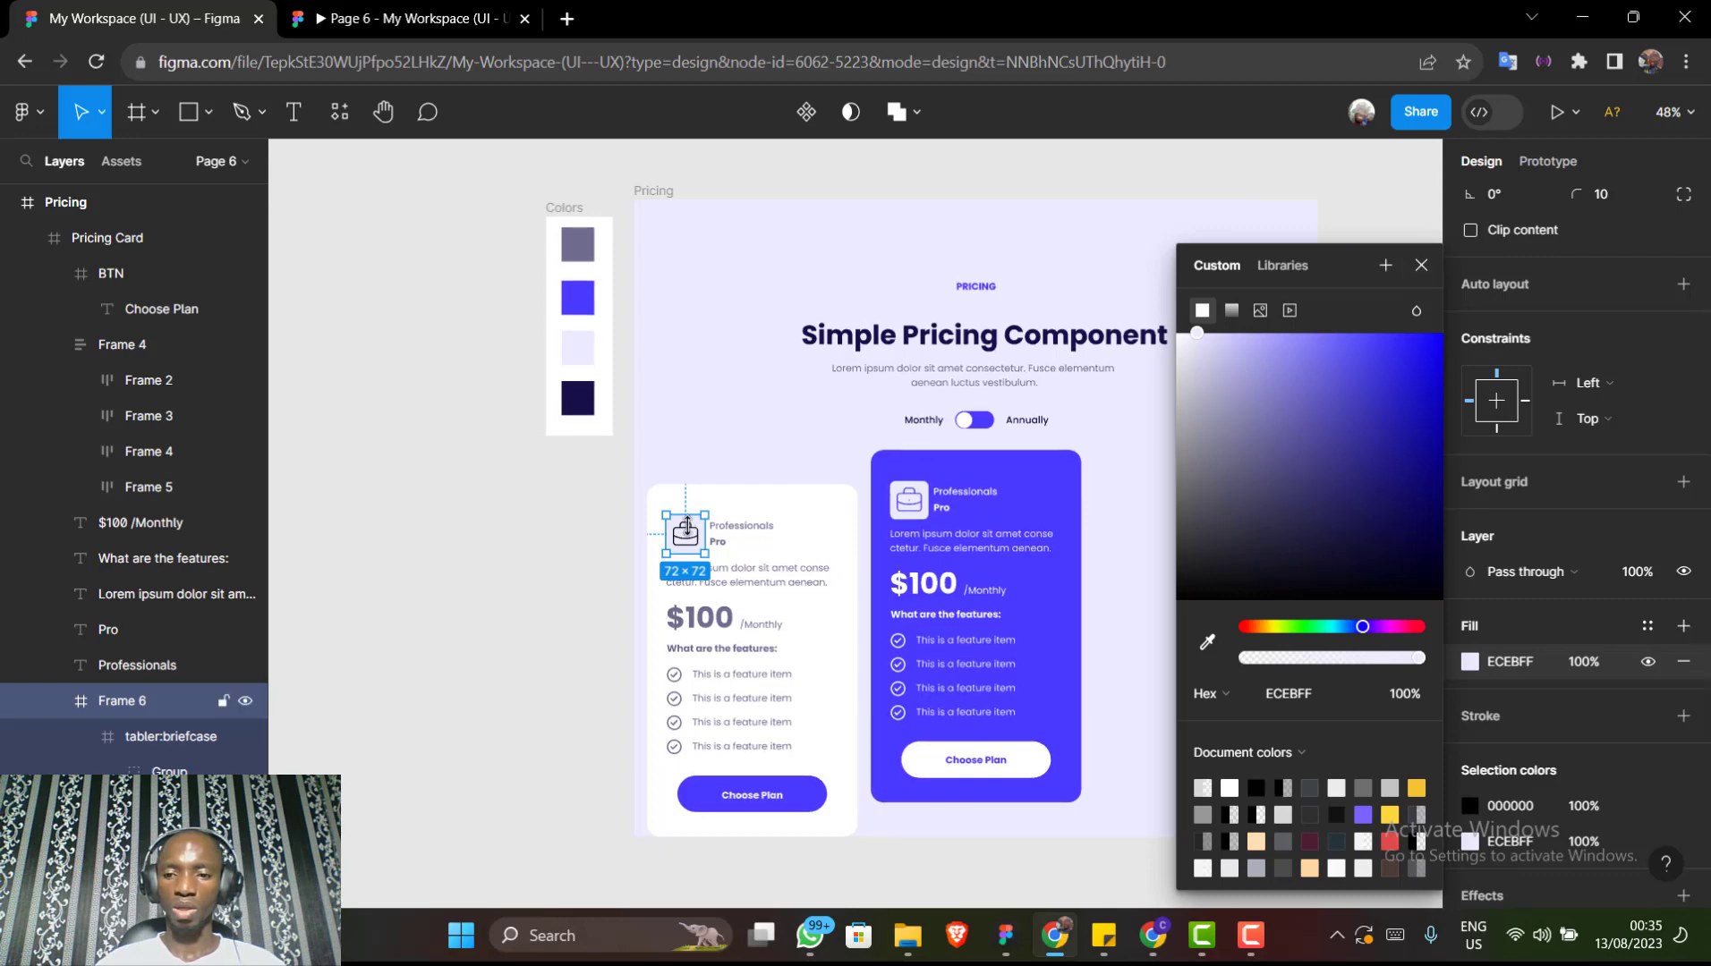
# Recolour the left card's black briefcase icon to 4A3AFF by sampling the violet-blue palette swatch
pyautogui.scroll(-2, 1465, 759)
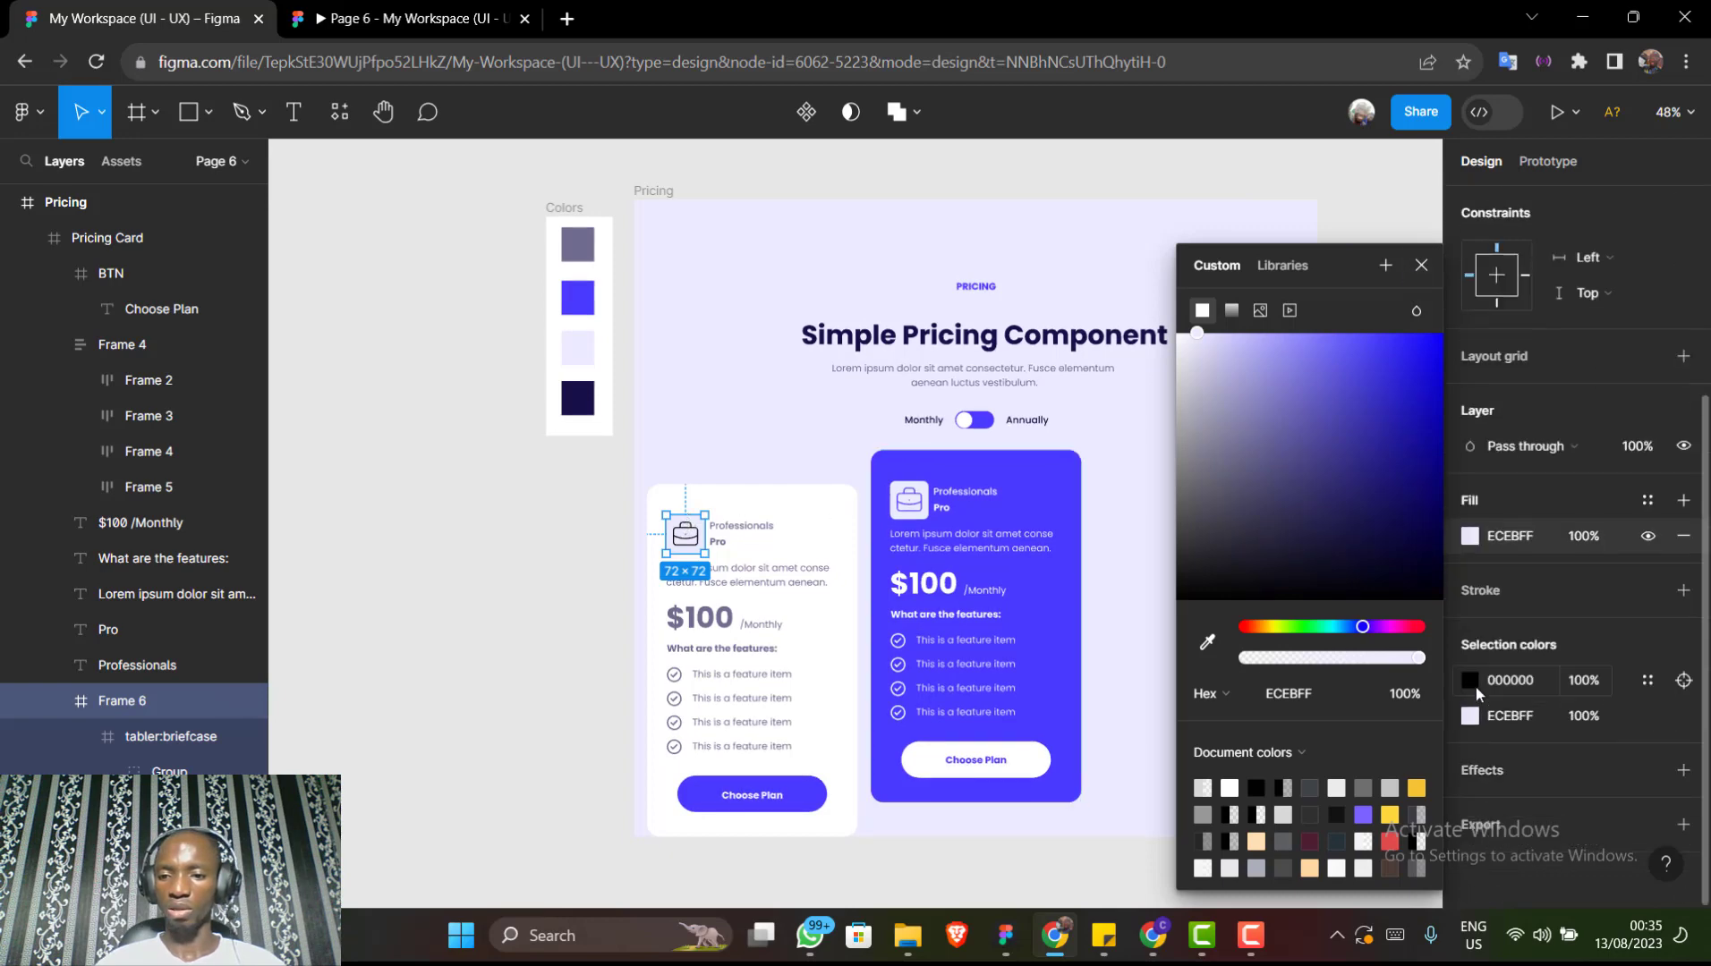
pyautogui.click(1470, 680)
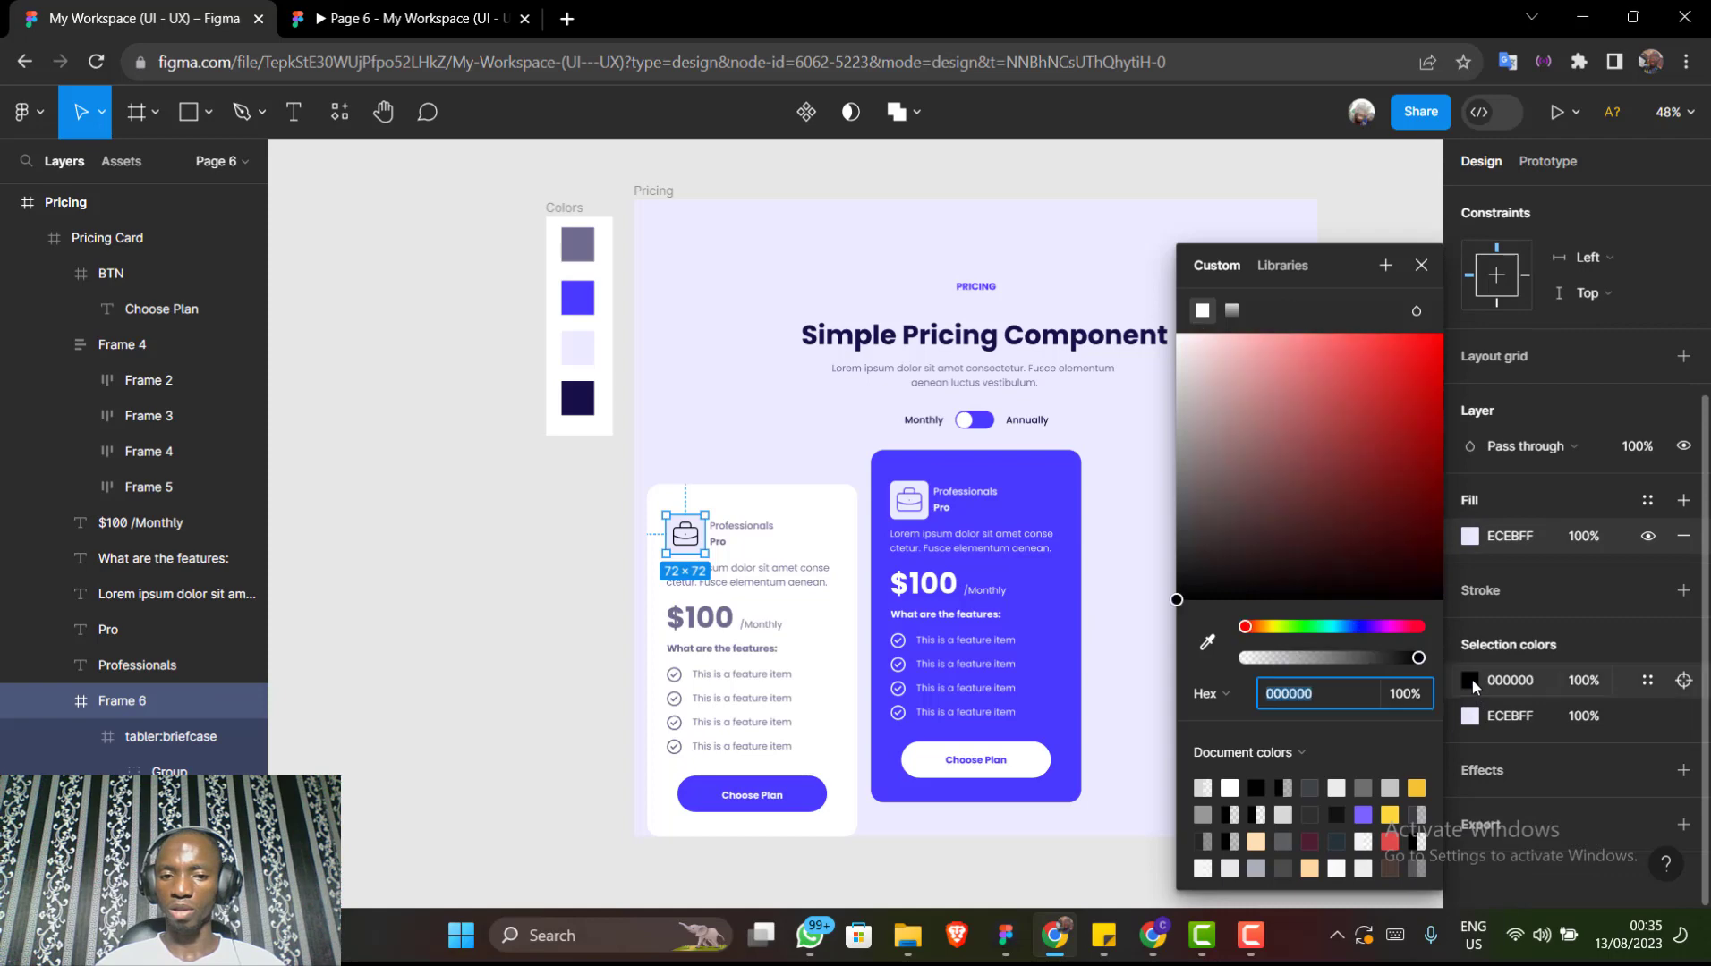
pyautogui.click(1207, 642)
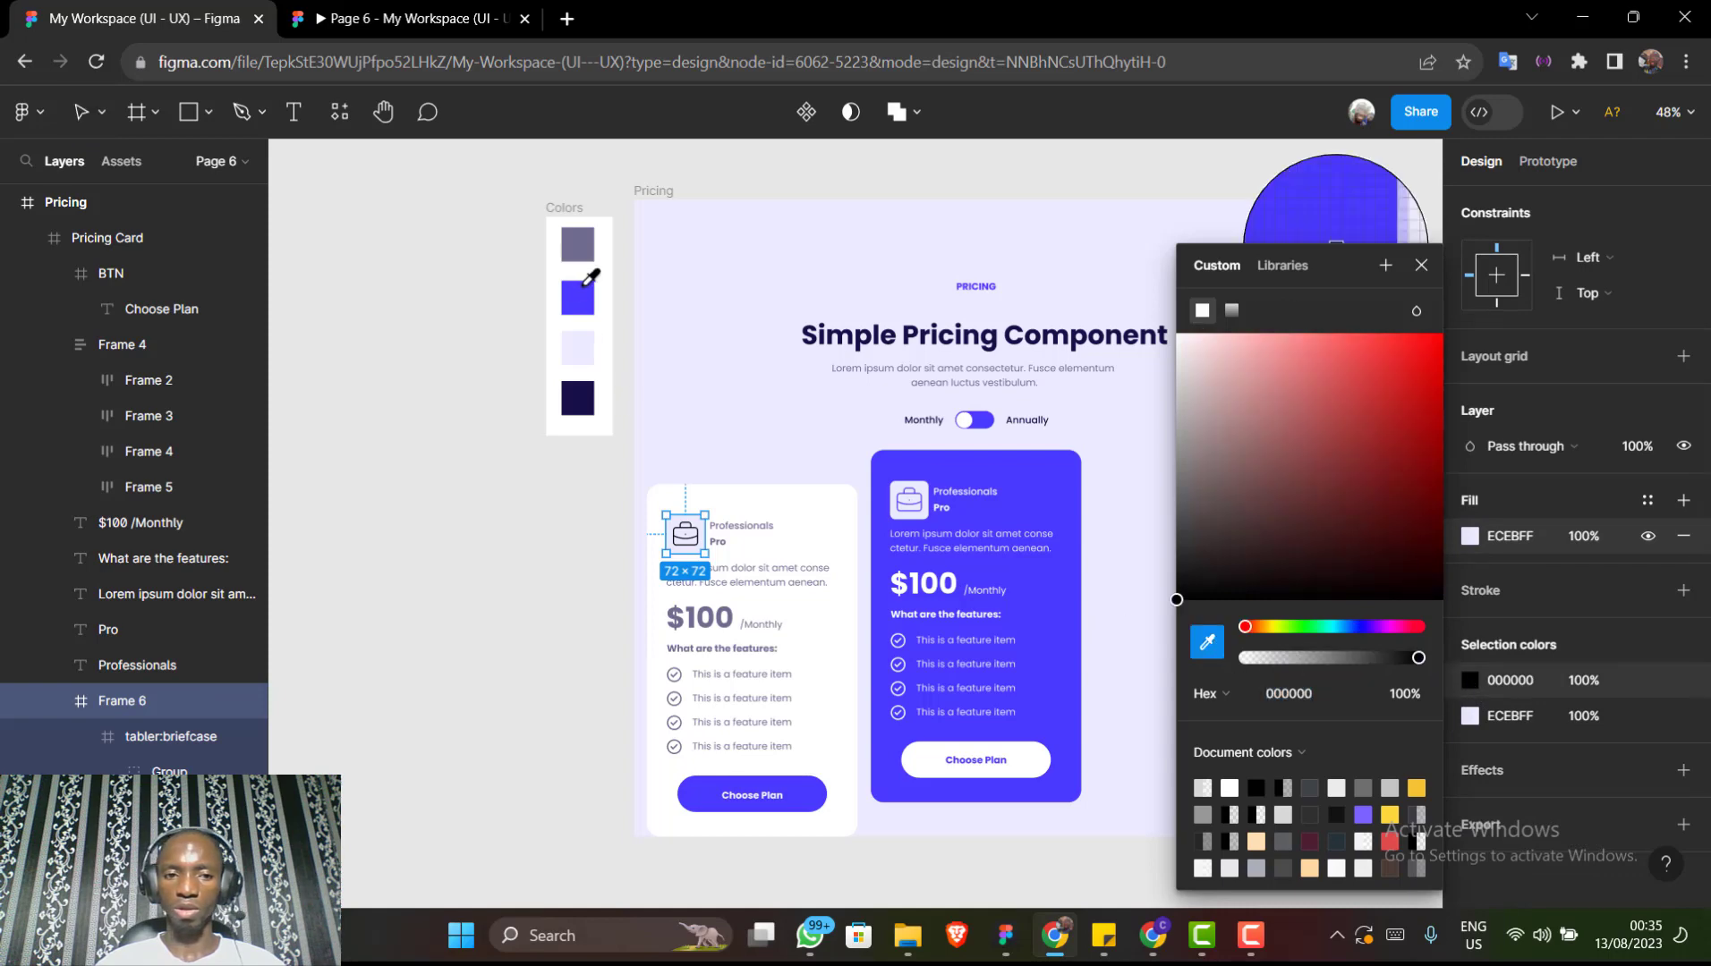
pyautogui.click(581, 304)
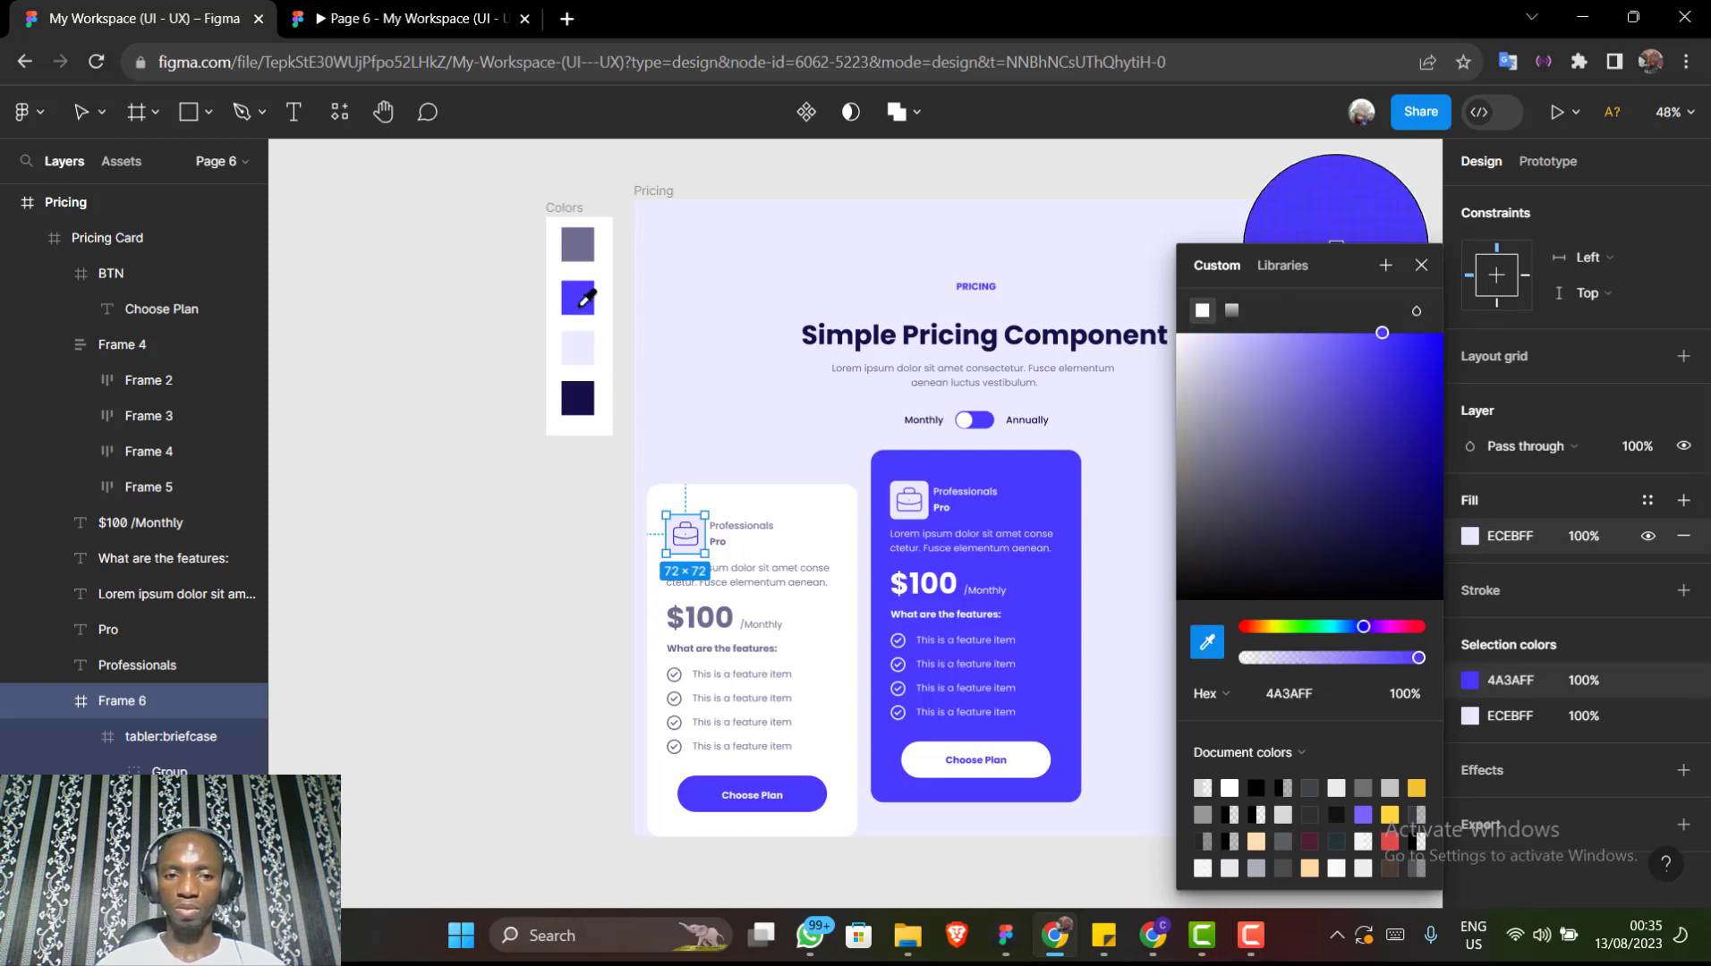
pyautogui.click(1421, 265)
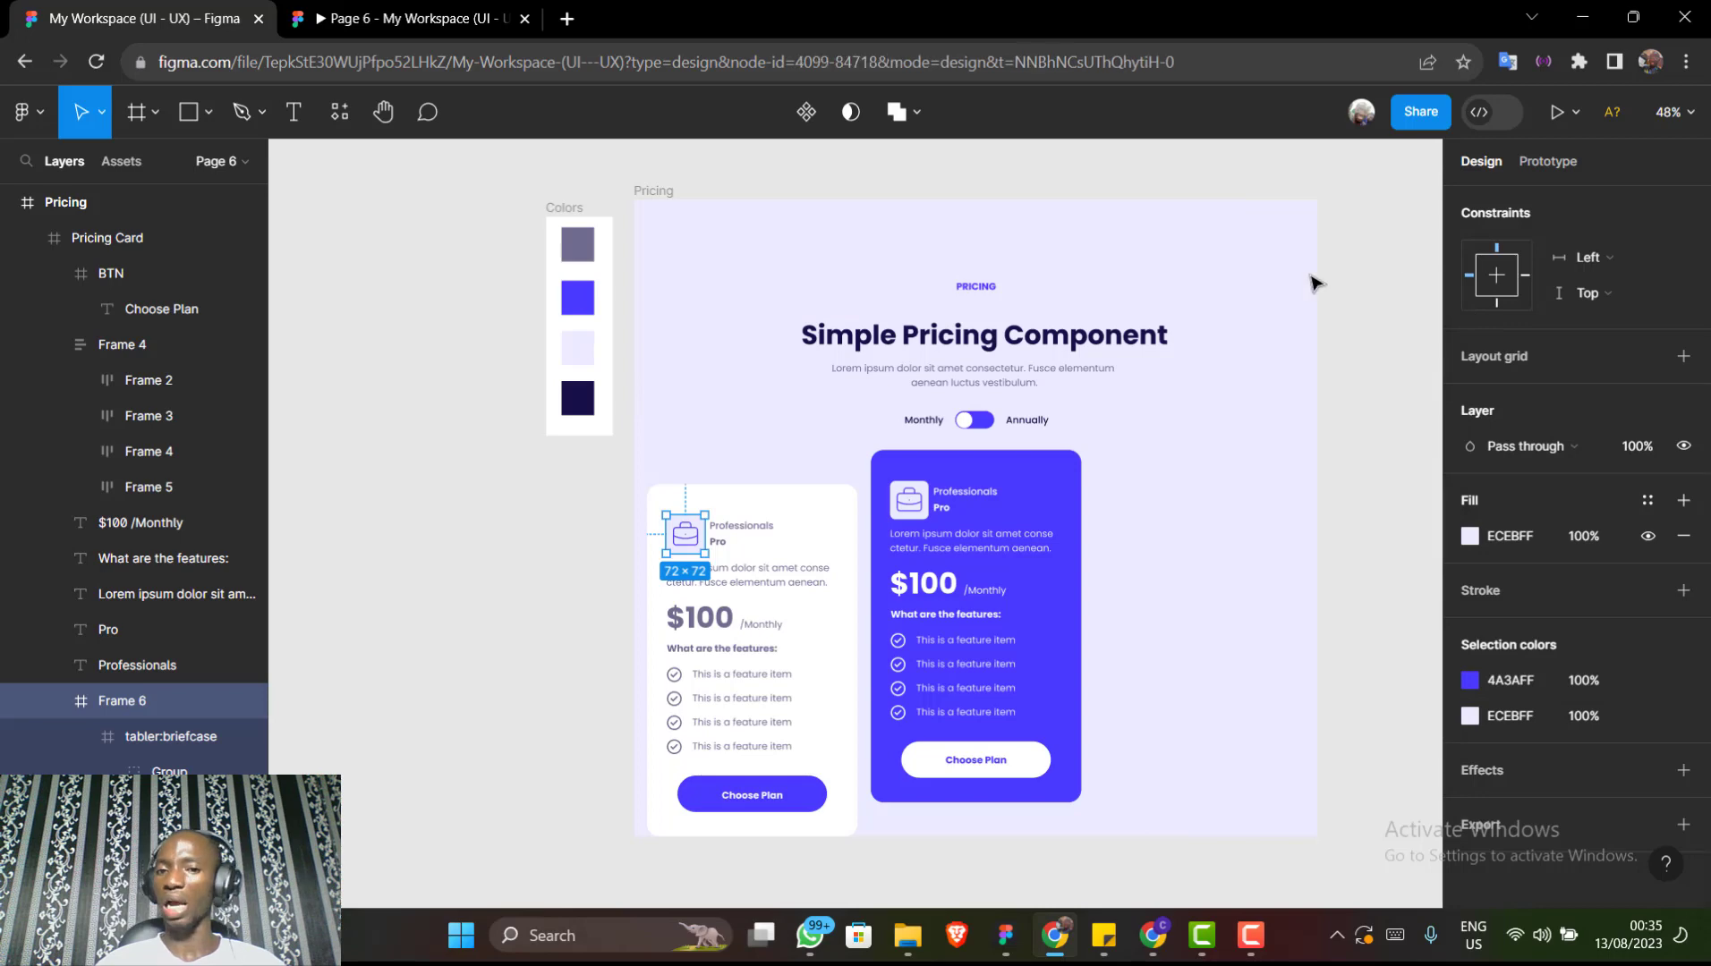
pyautogui.click(1298, 303)
# Duplicate the white left pricing card and place the copy in the empty space to the right of the middle card
pyautogui.scroll(-3, 1029, 540)
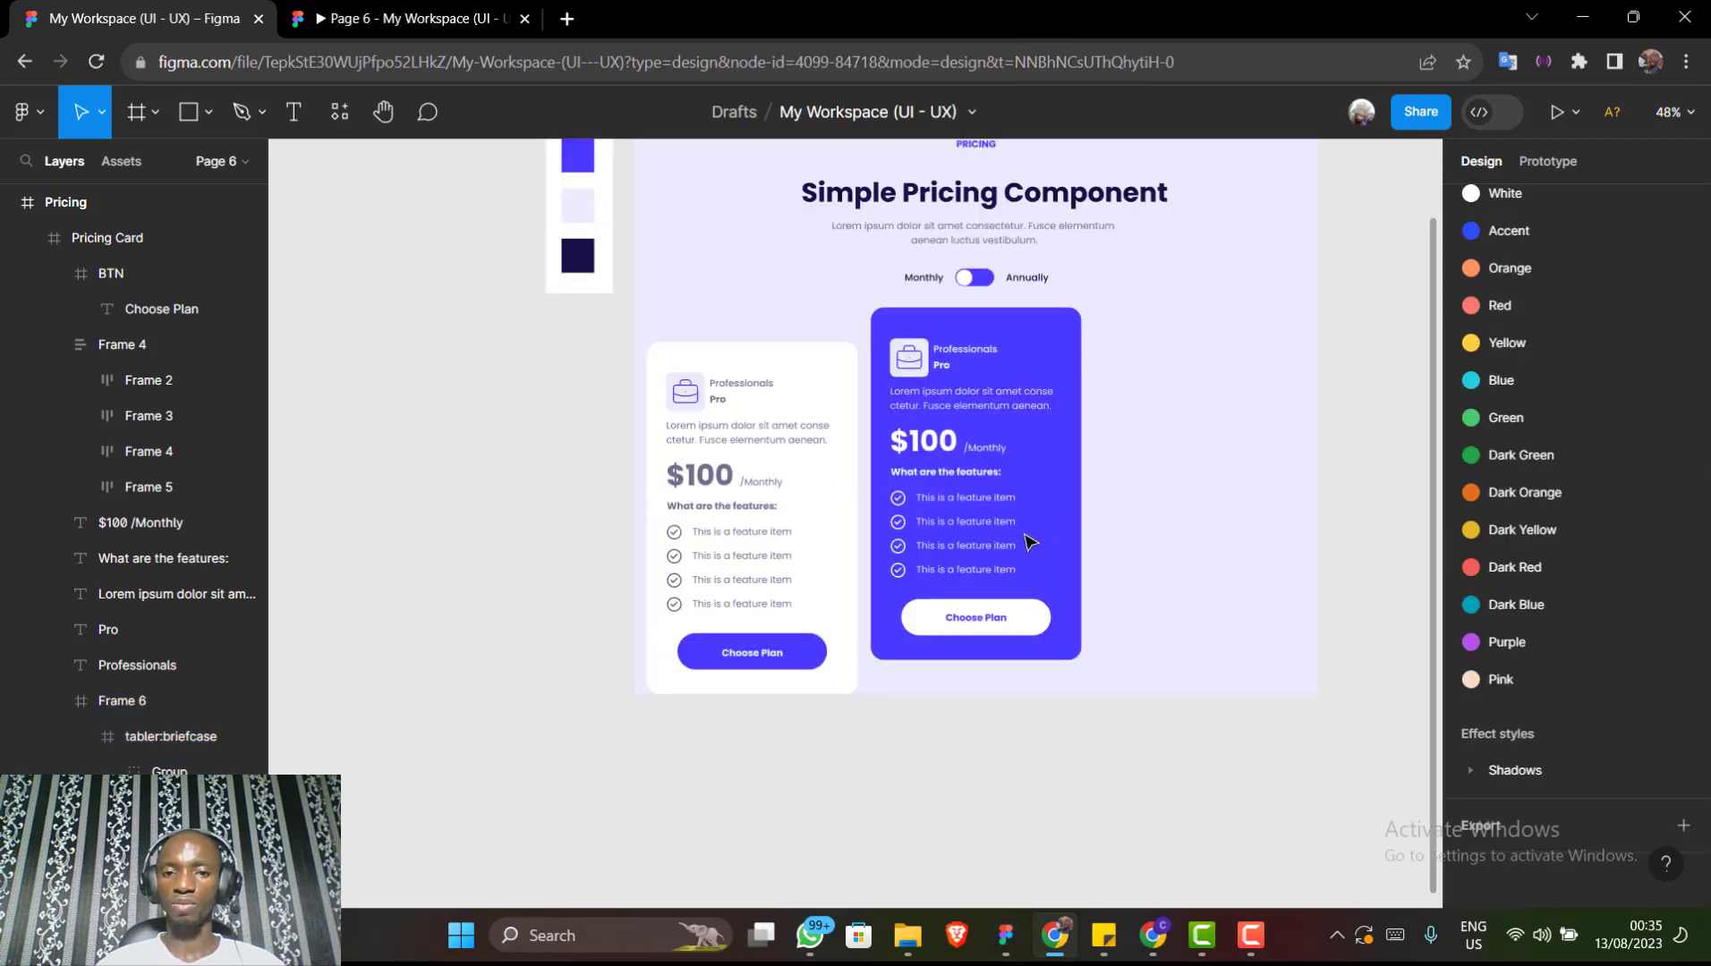
pyautogui.hscroll(3, 1029, 541)
pyautogui.click(630, 443)
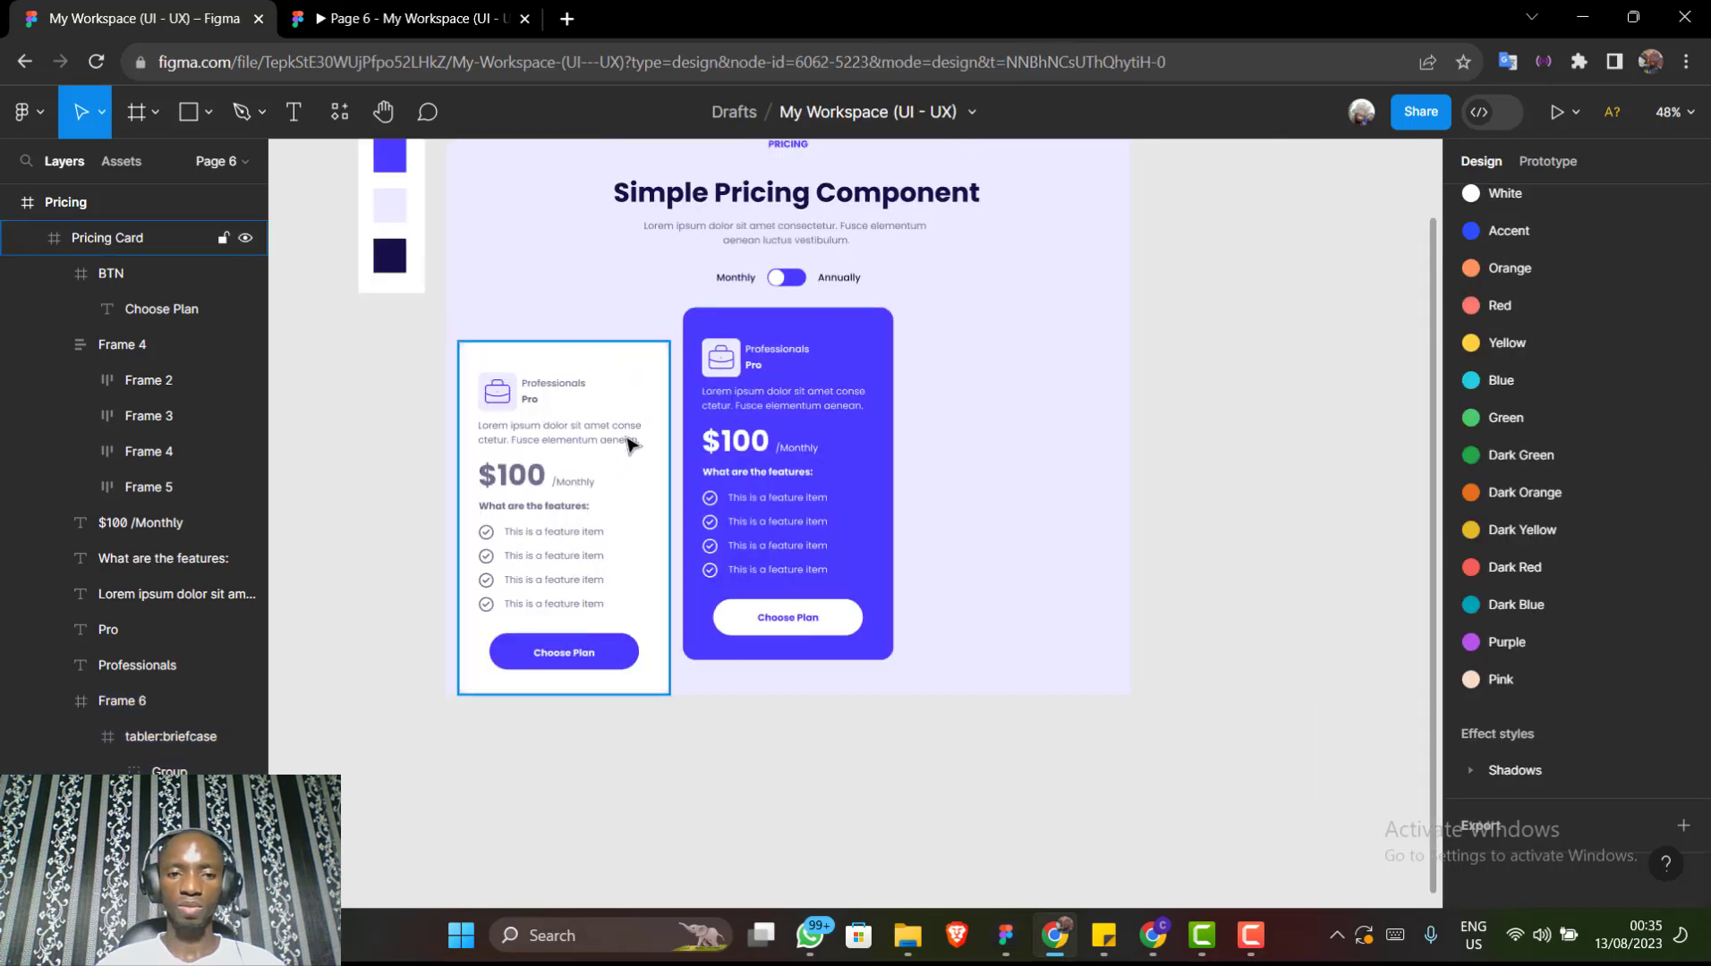
pyautogui.click(630, 442)
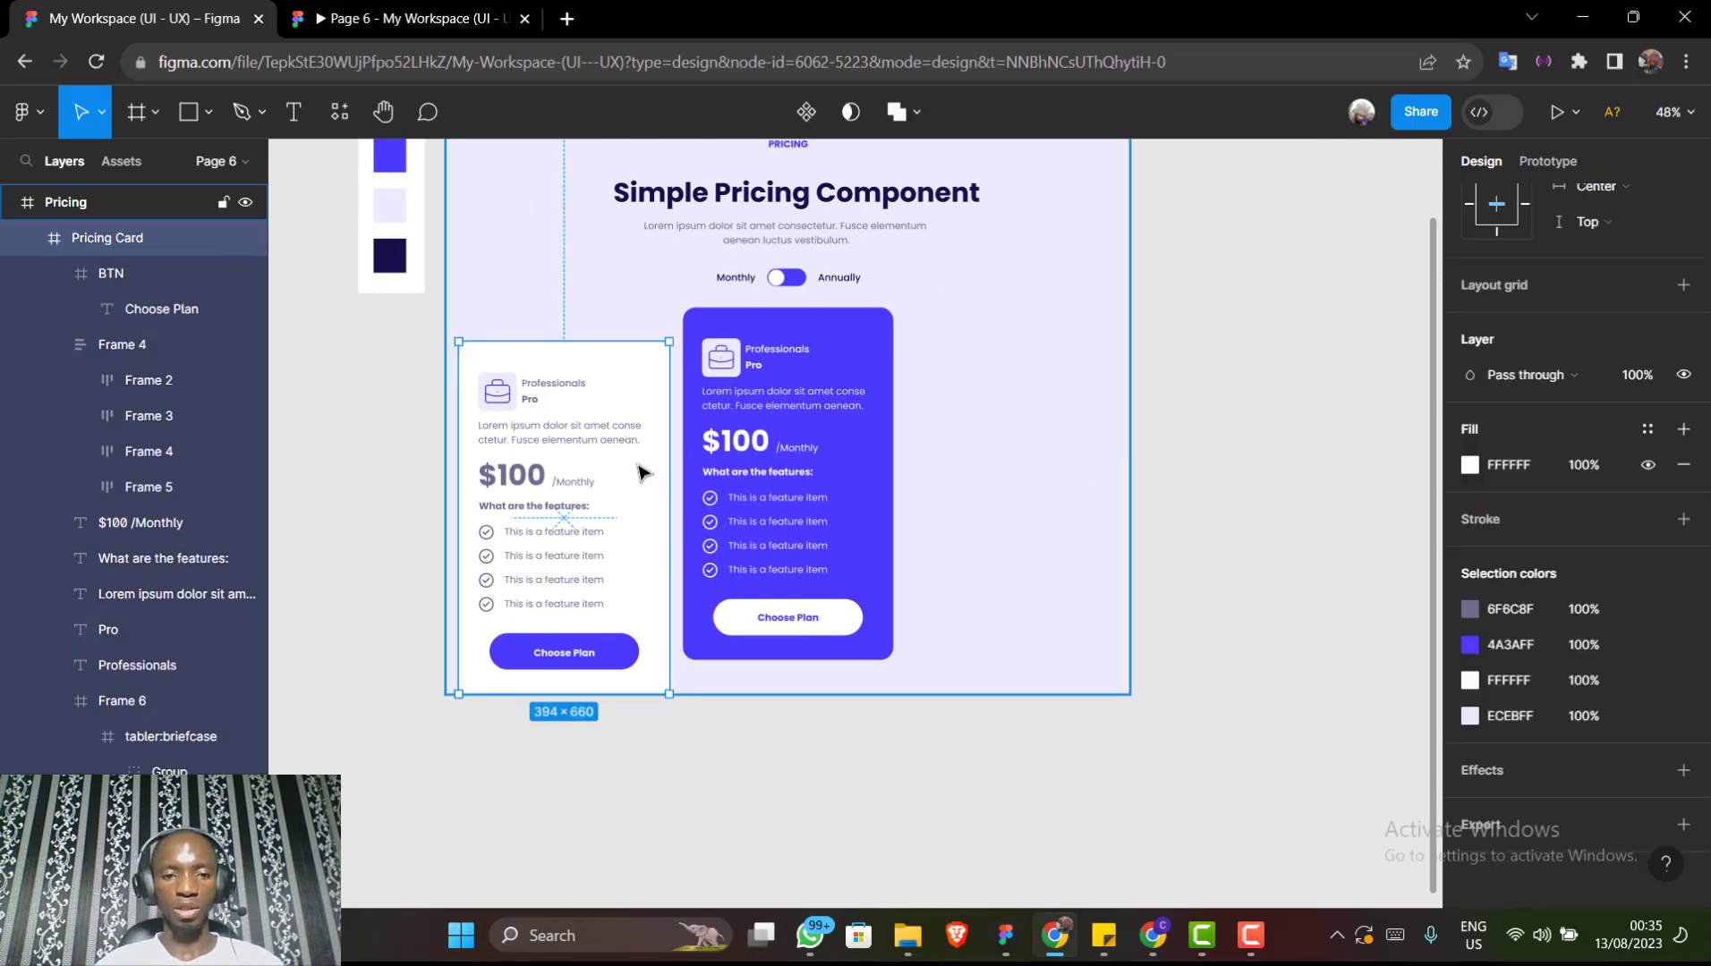
pyautogui.hotkey('ctrl', 'd')
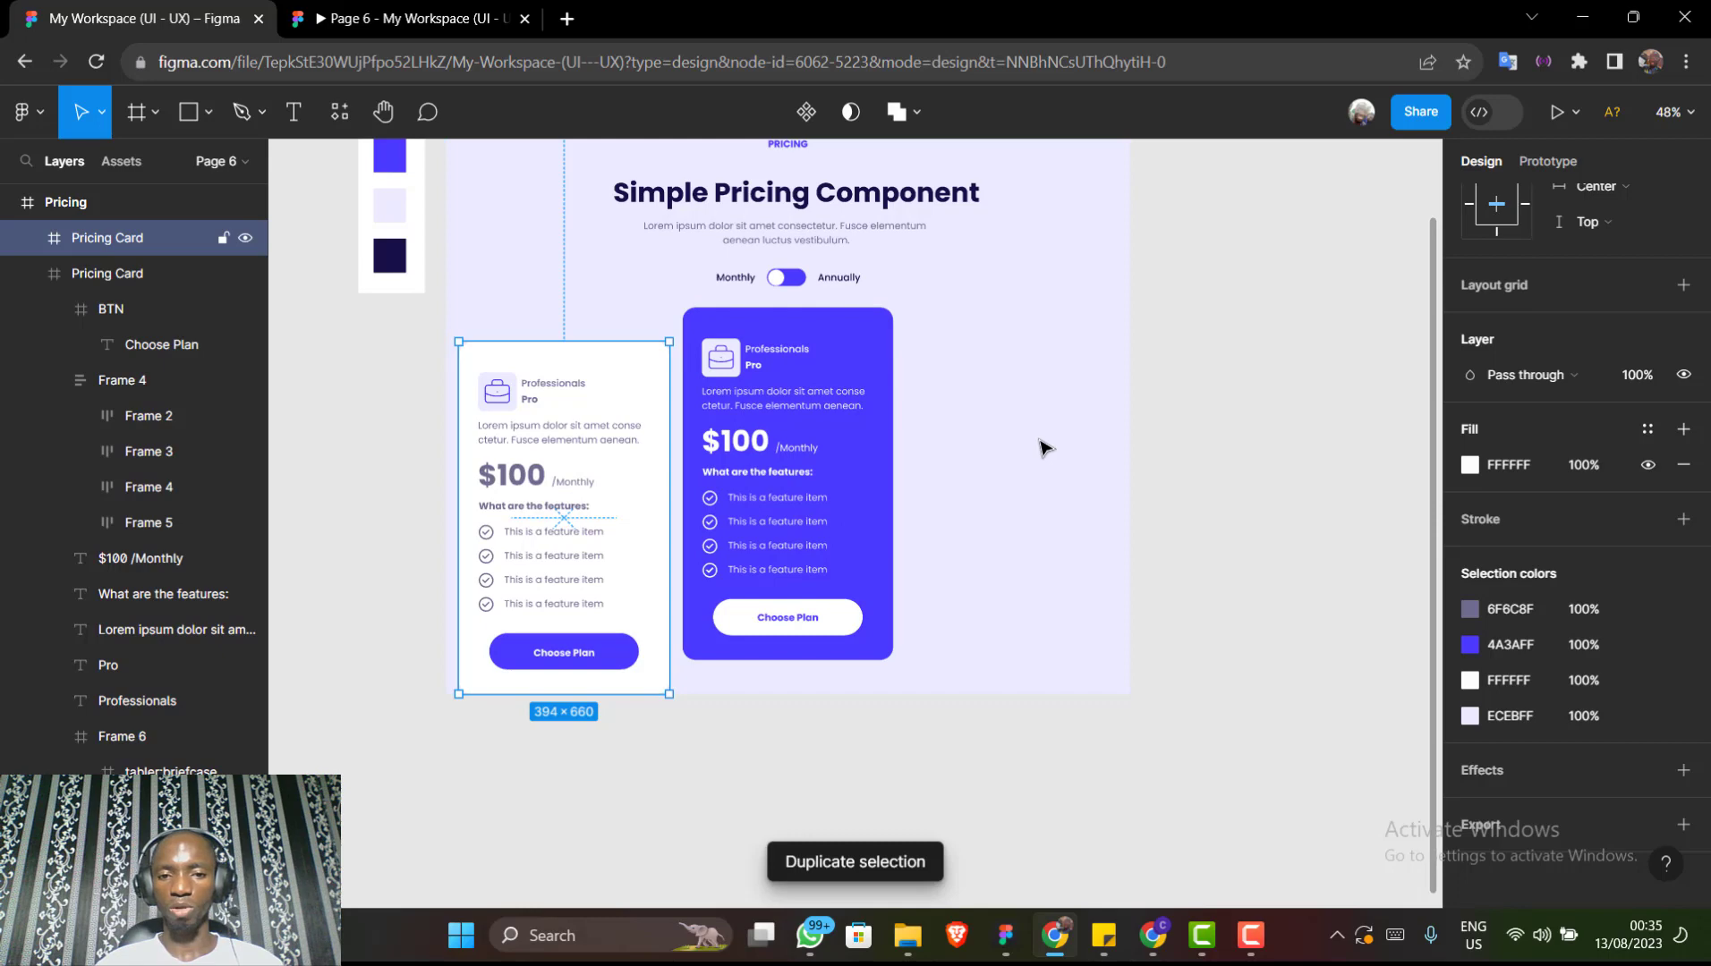
pyautogui.moveTo(1044, 447); pyautogui.dragTo(1084, 479)
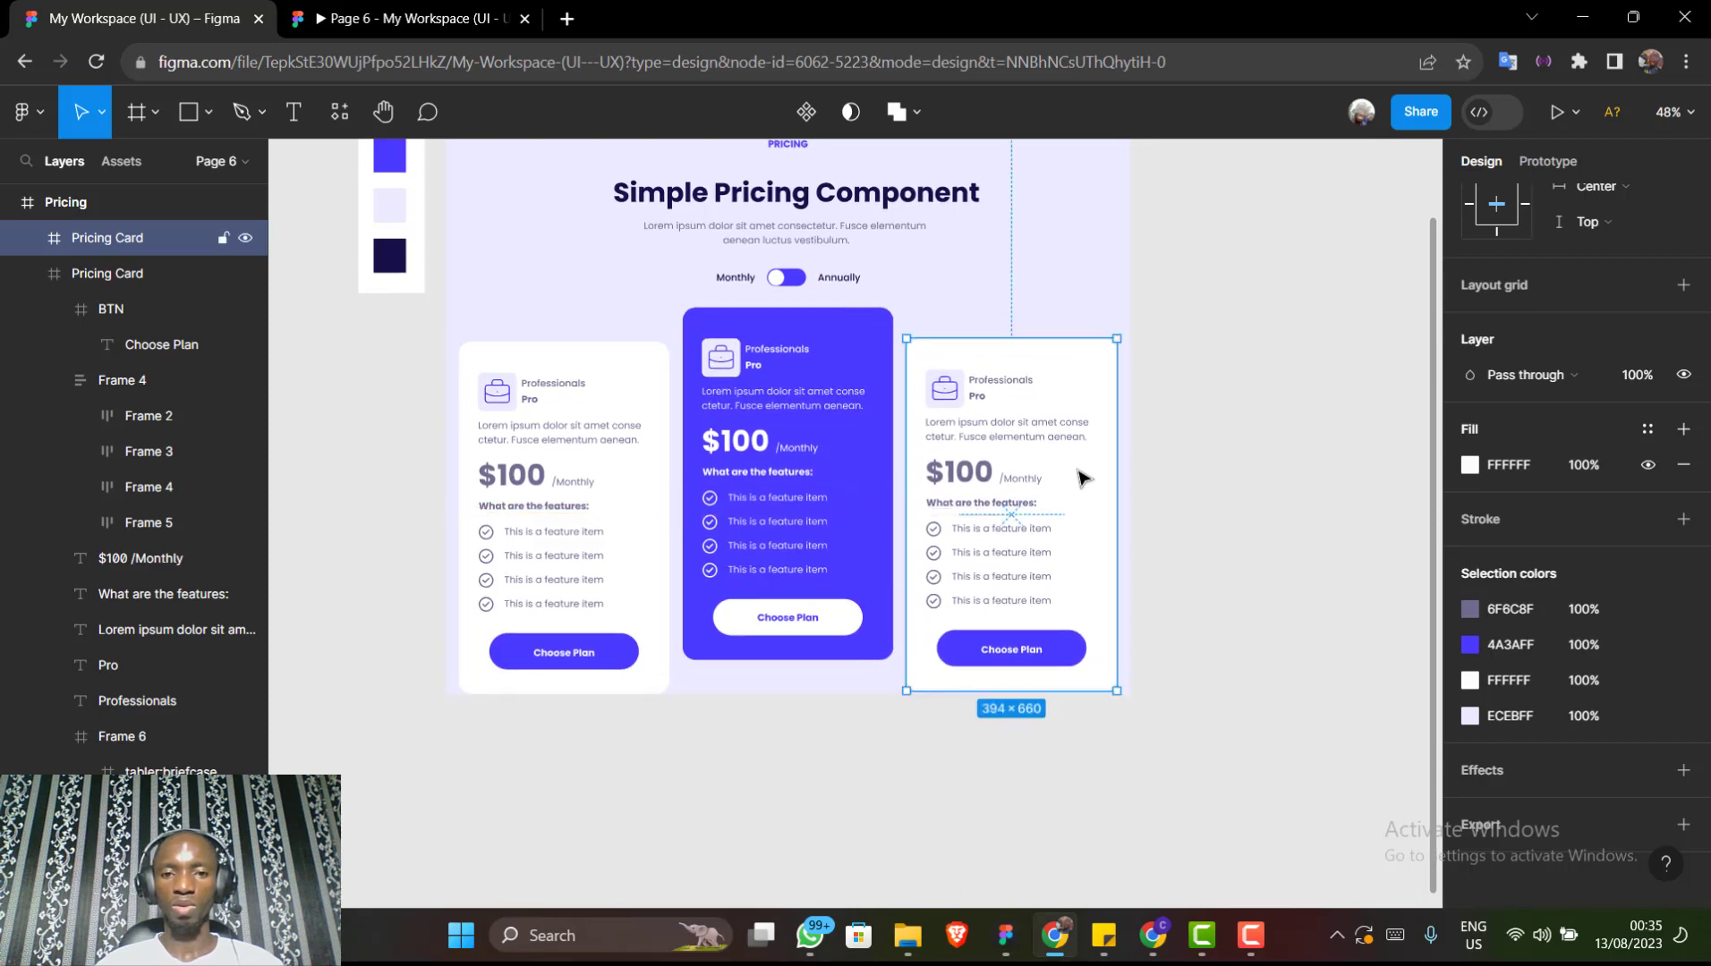
# Align the top edges of the two white side cards
pyautogui.keyDown('shift'); pyautogui.click(640, 467); pyautogui.keyUp('shift')
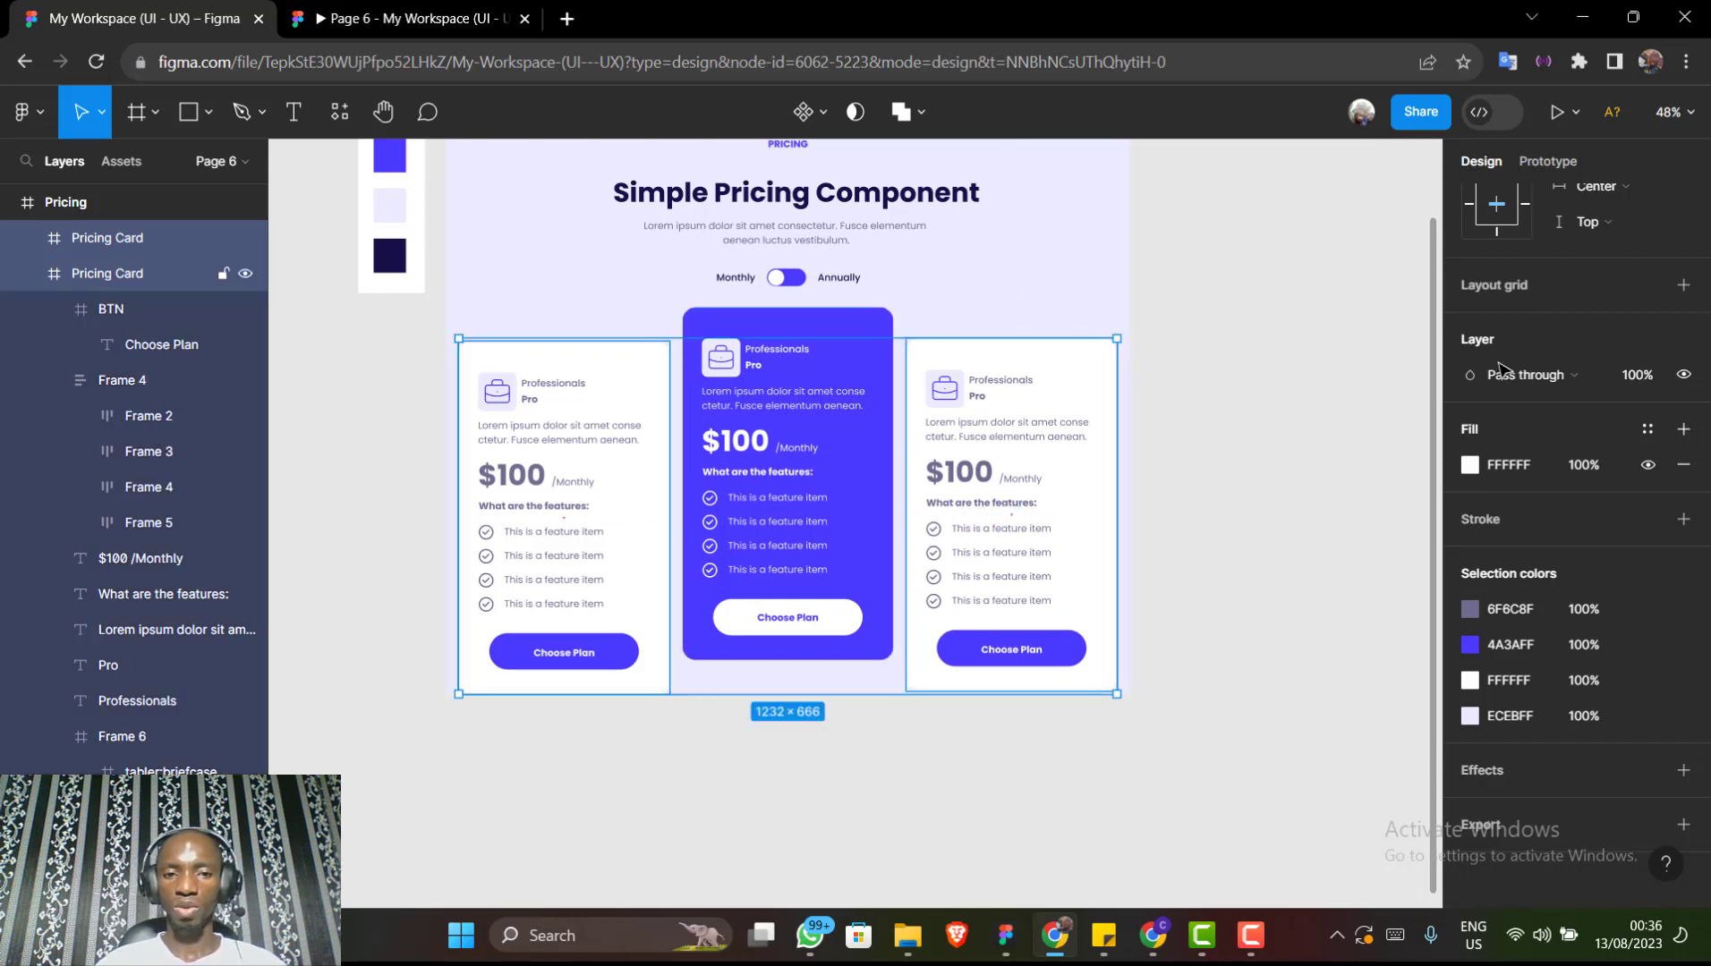
pyautogui.scroll(1, 1511, 257)
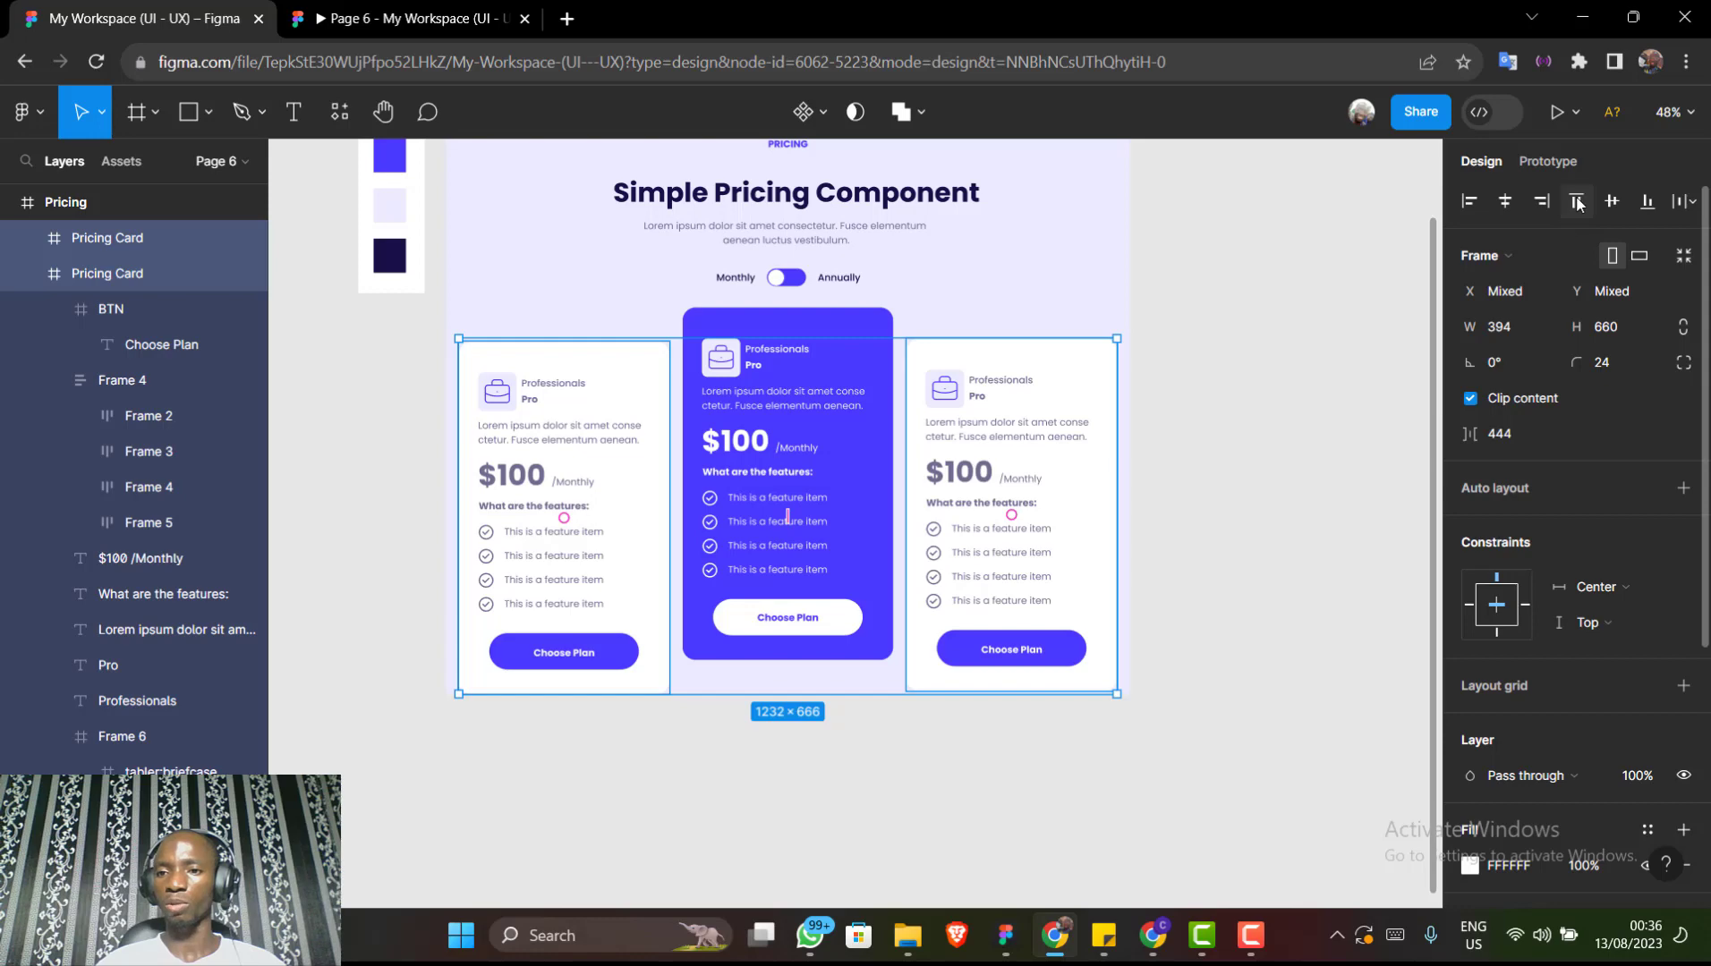
pyautogui.click(1577, 202)
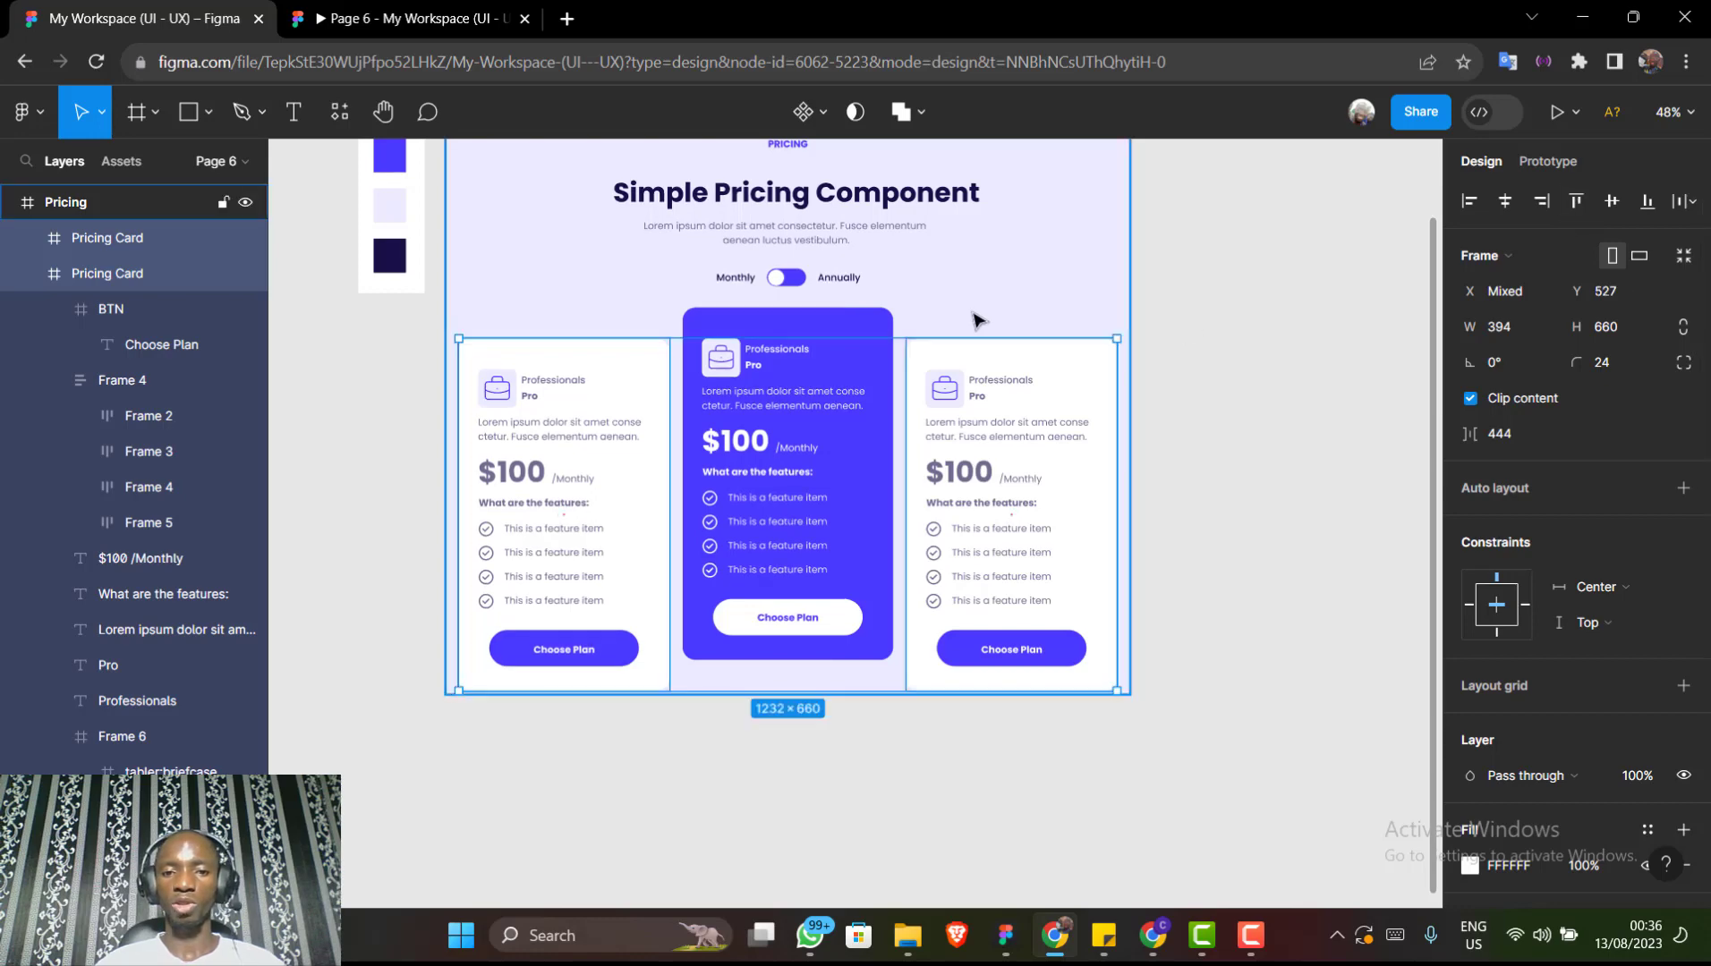
# Extend the Pricing frame downward to a height of 1257 to leave space below the cards
pyautogui.scroll(-3, 977, 321)
pyautogui.scroll(3, 977, 321)
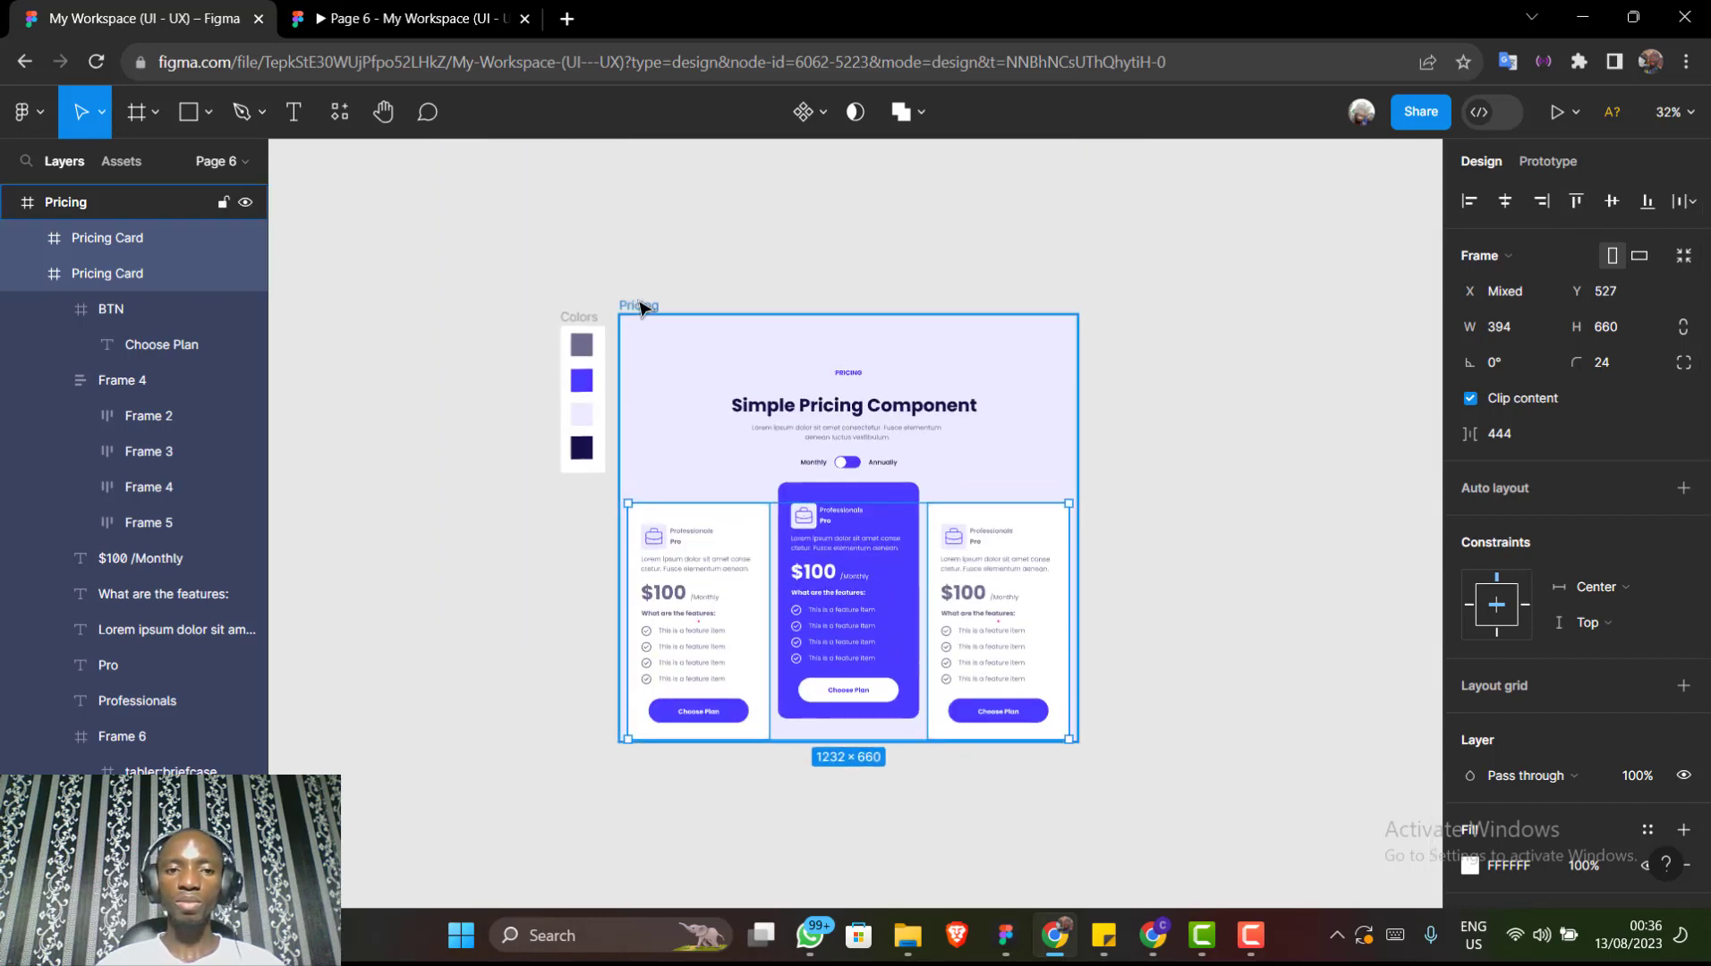
pyautogui.press('Escape')
pyautogui.scroll(-3, 847, 626)
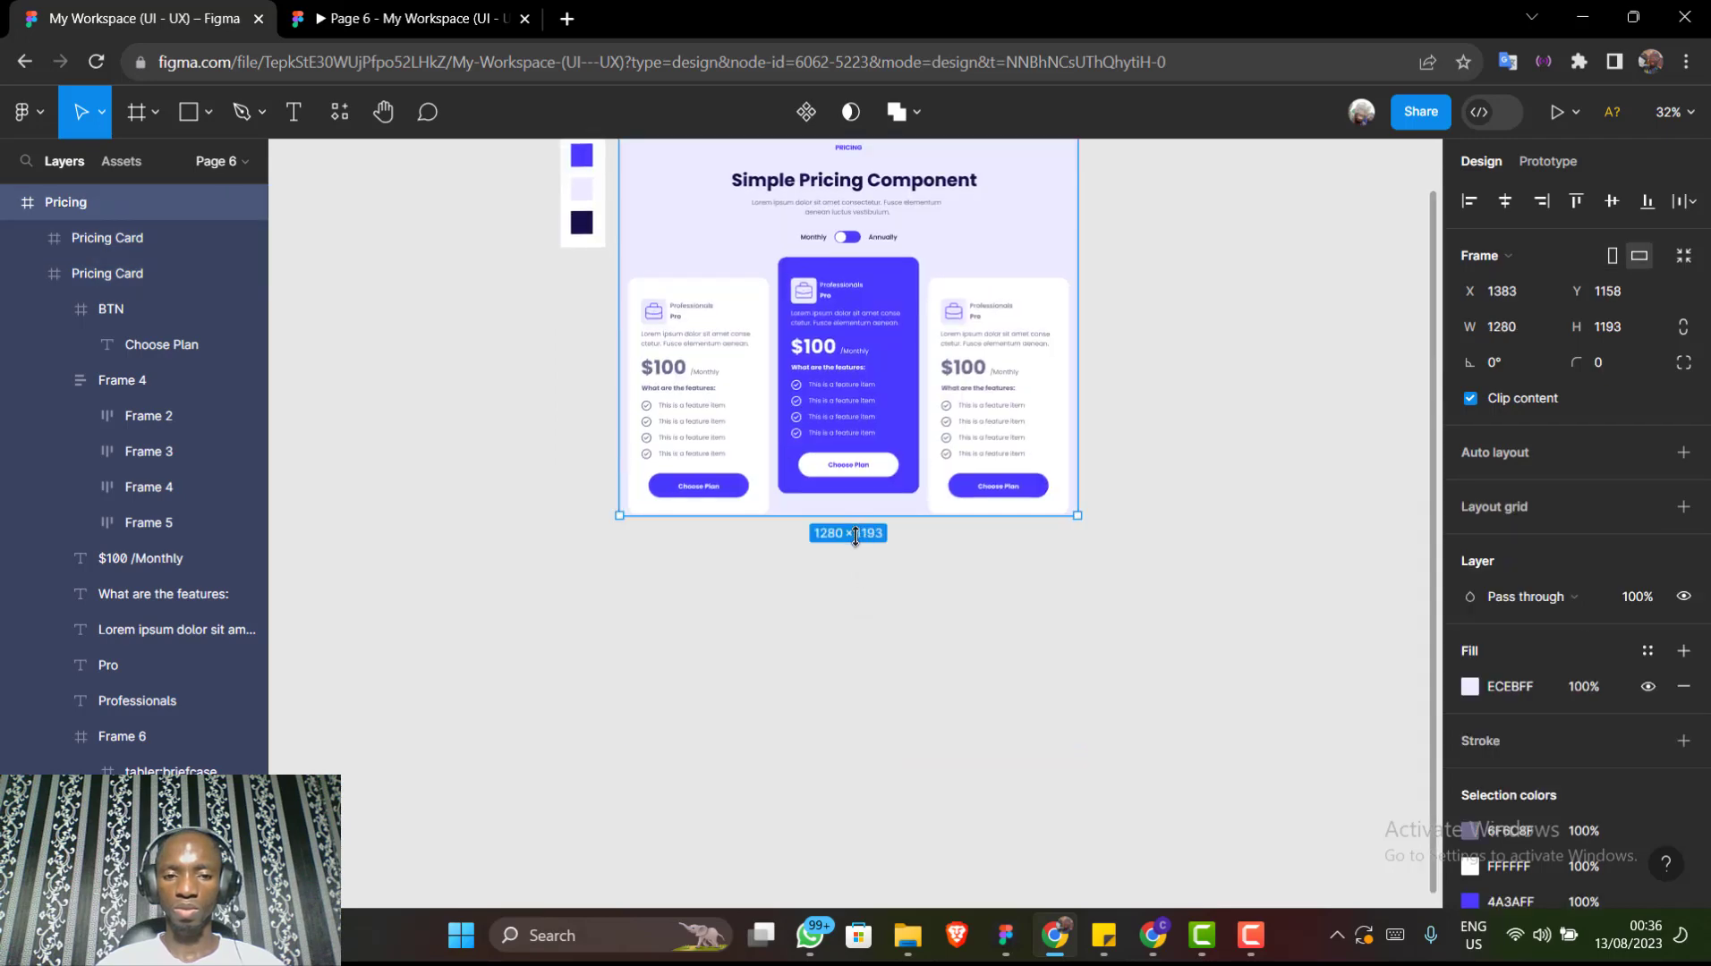
pyautogui.moveTo(857, 539); pyautogui.dragTo(861, 536)
pyautogui.scroll(2, 1057, 428)
pyautogui.hscroll(1, 1058, 427)
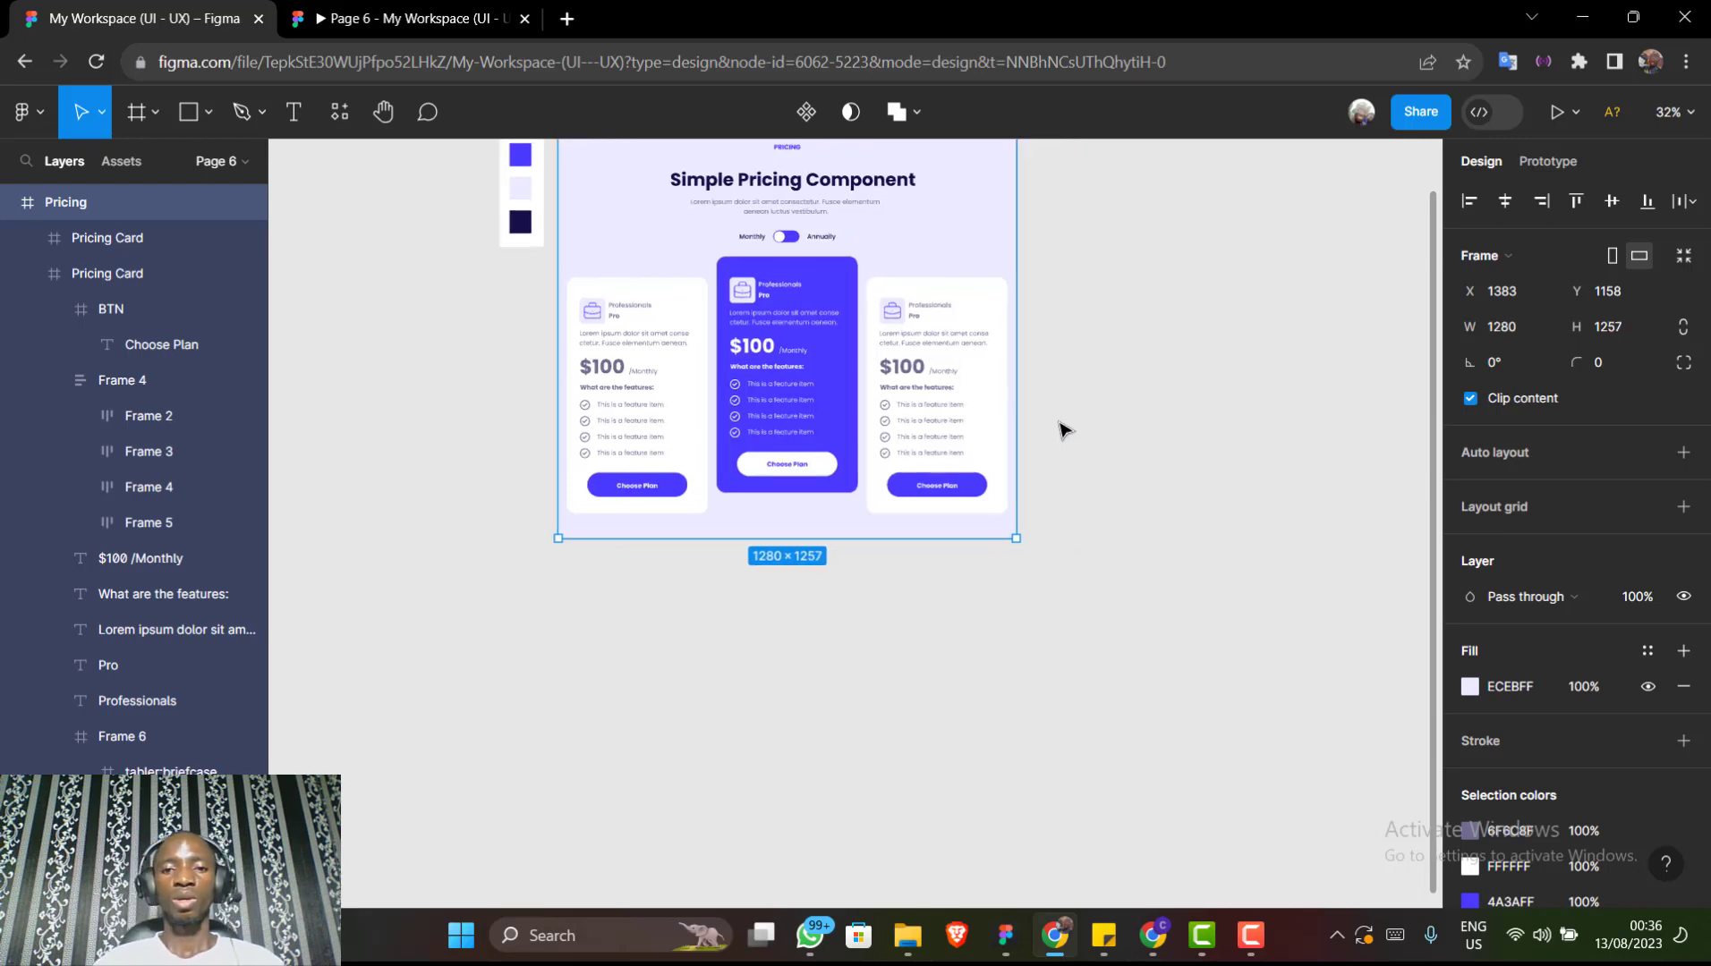
# Review the whole pricing section in the prototype preview, from the header down to the card buttons, and return to the design file
pyautogui.scroll(3, 713, 486)
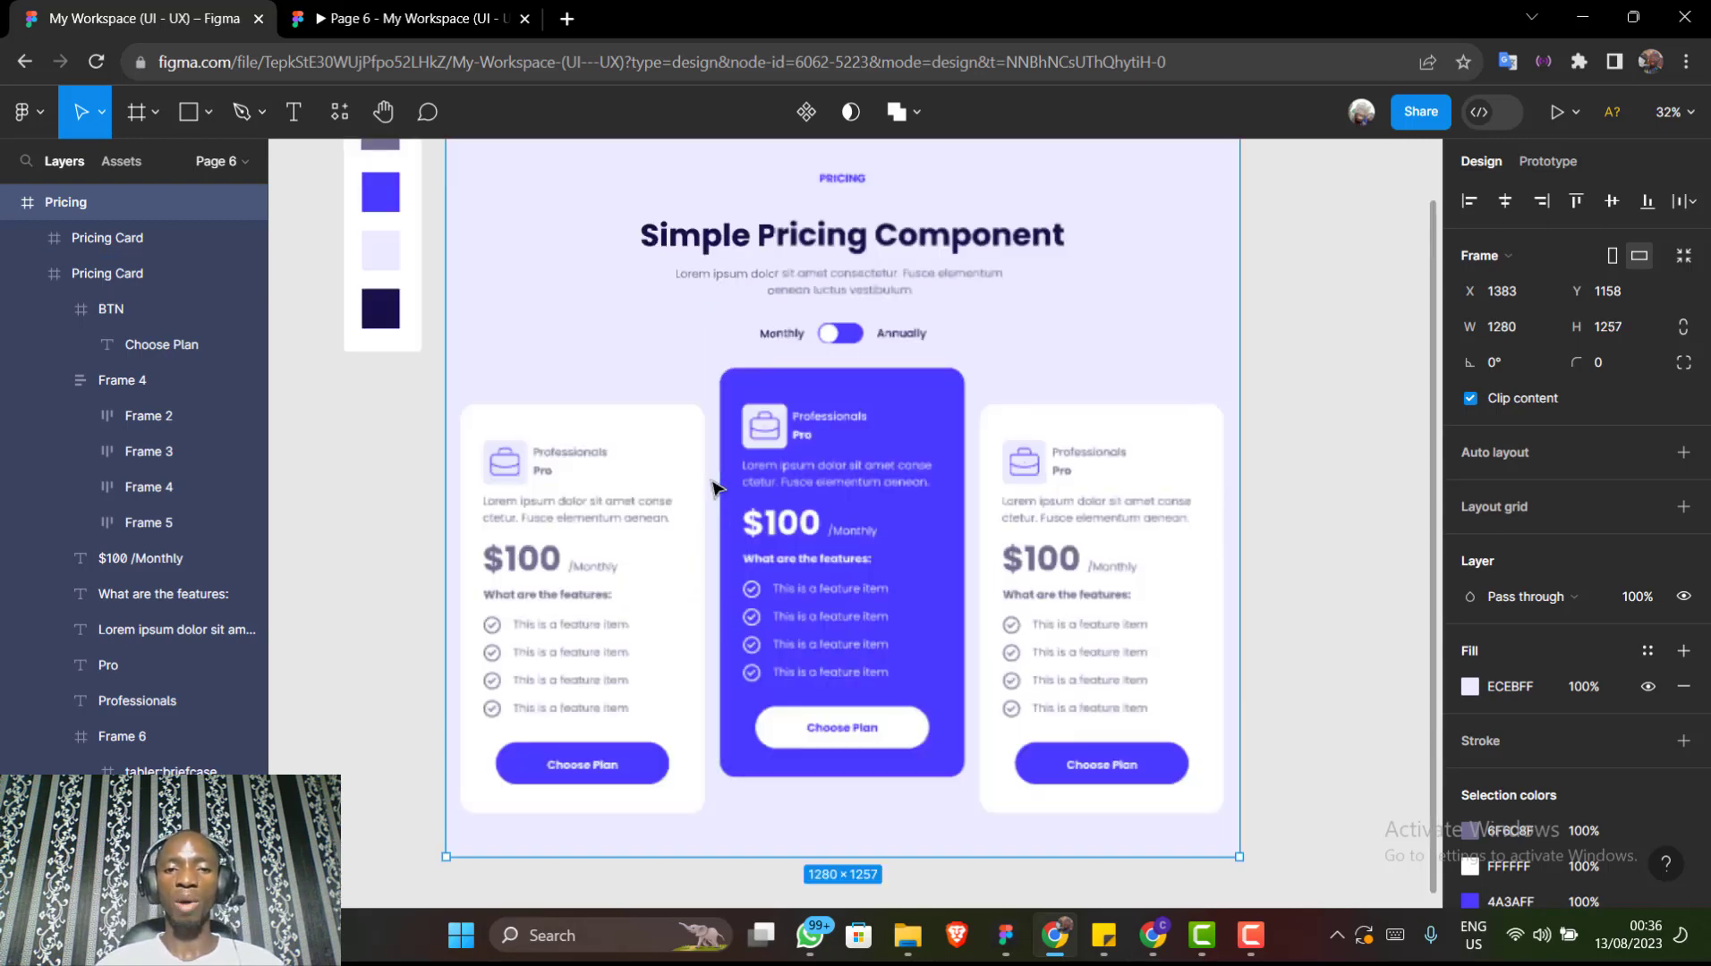
pyautogui.hscroll(1, 713, 486)
pyautogui.scroll(1, 713, 486)
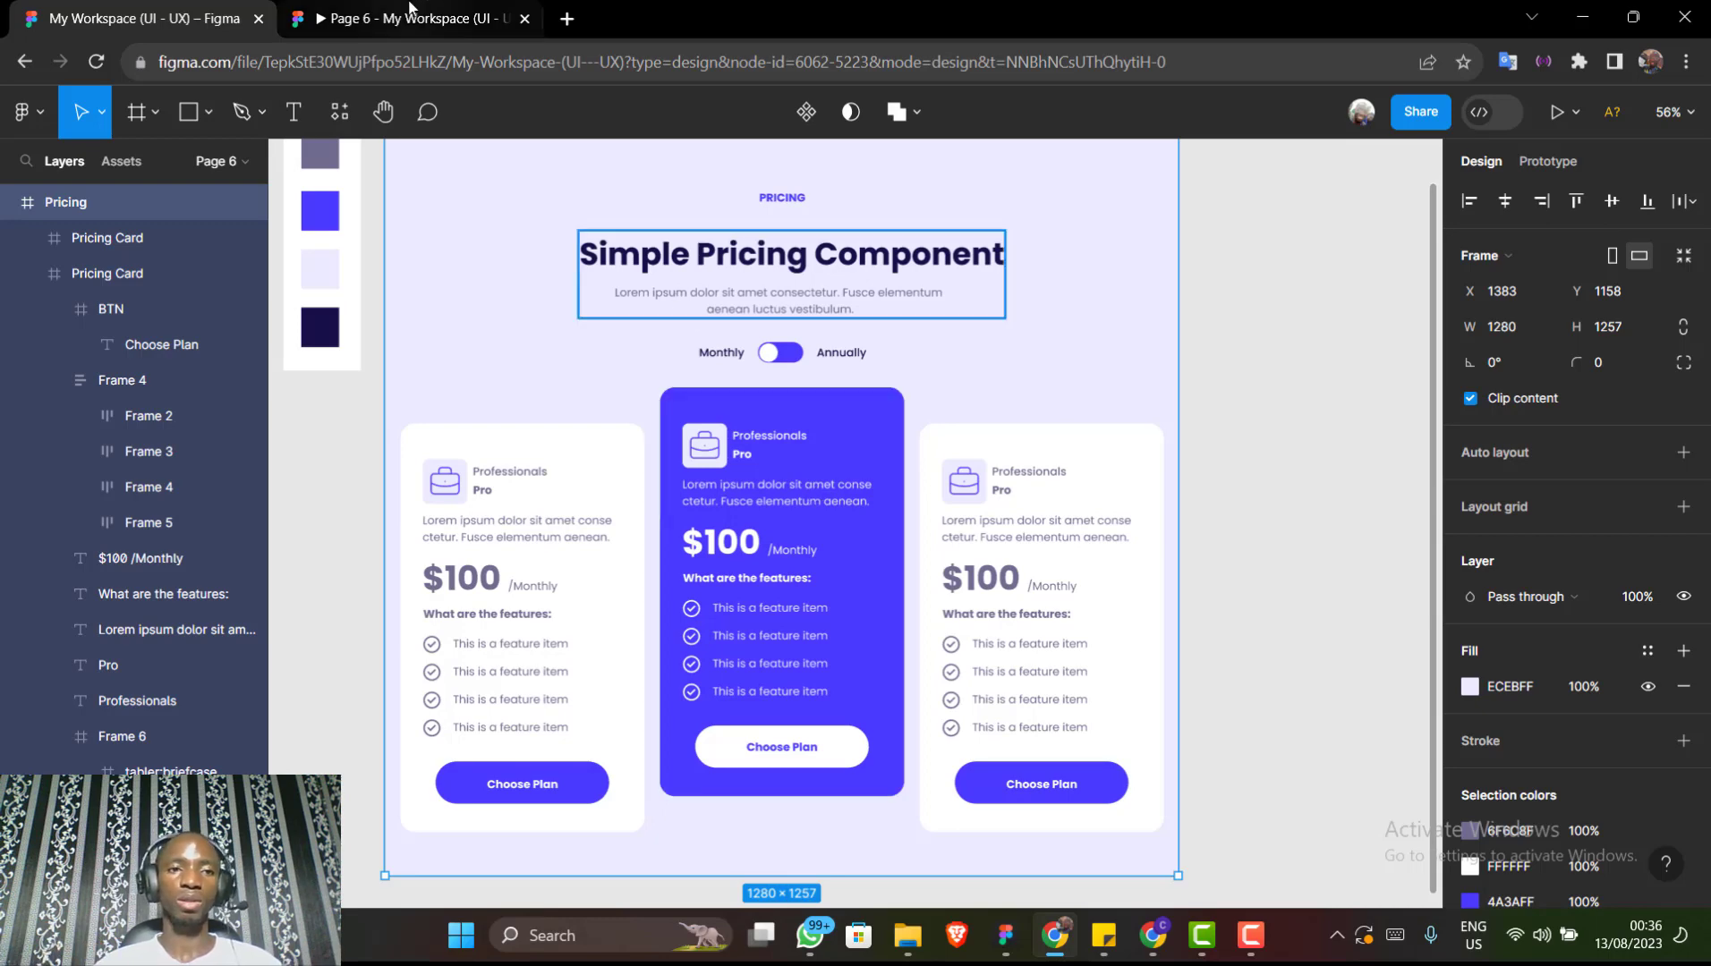
pyautogui.click(410, 7)
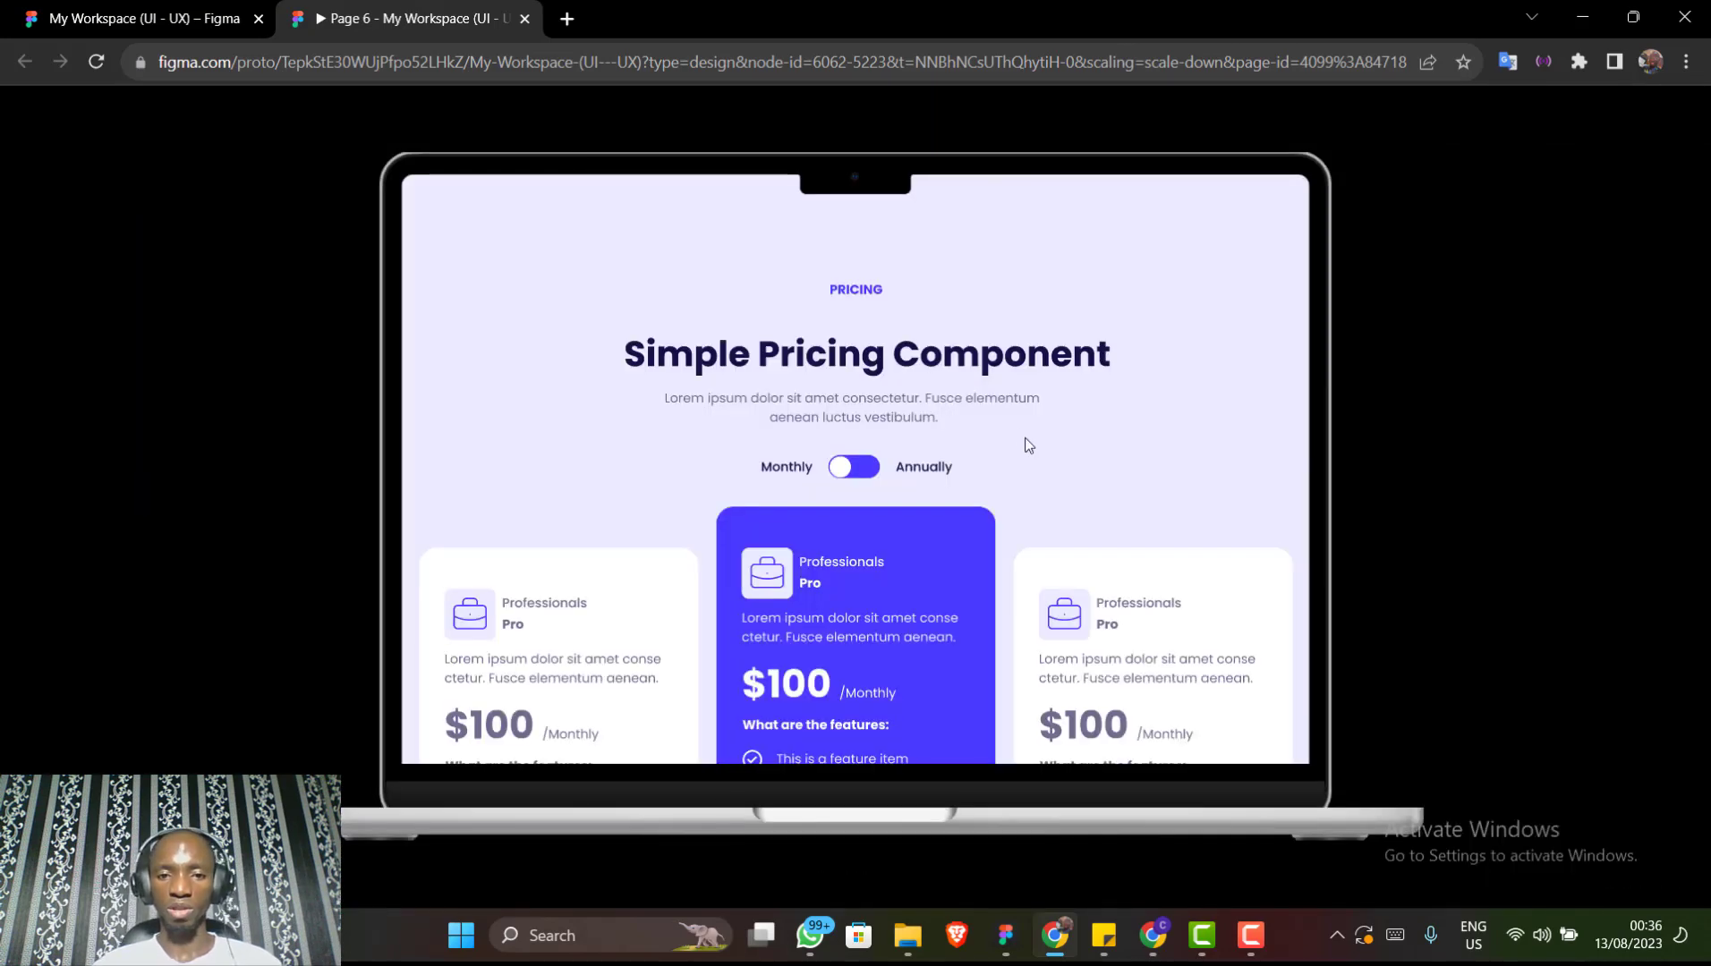
pyautogui.scroll(-3, 1028, 445)
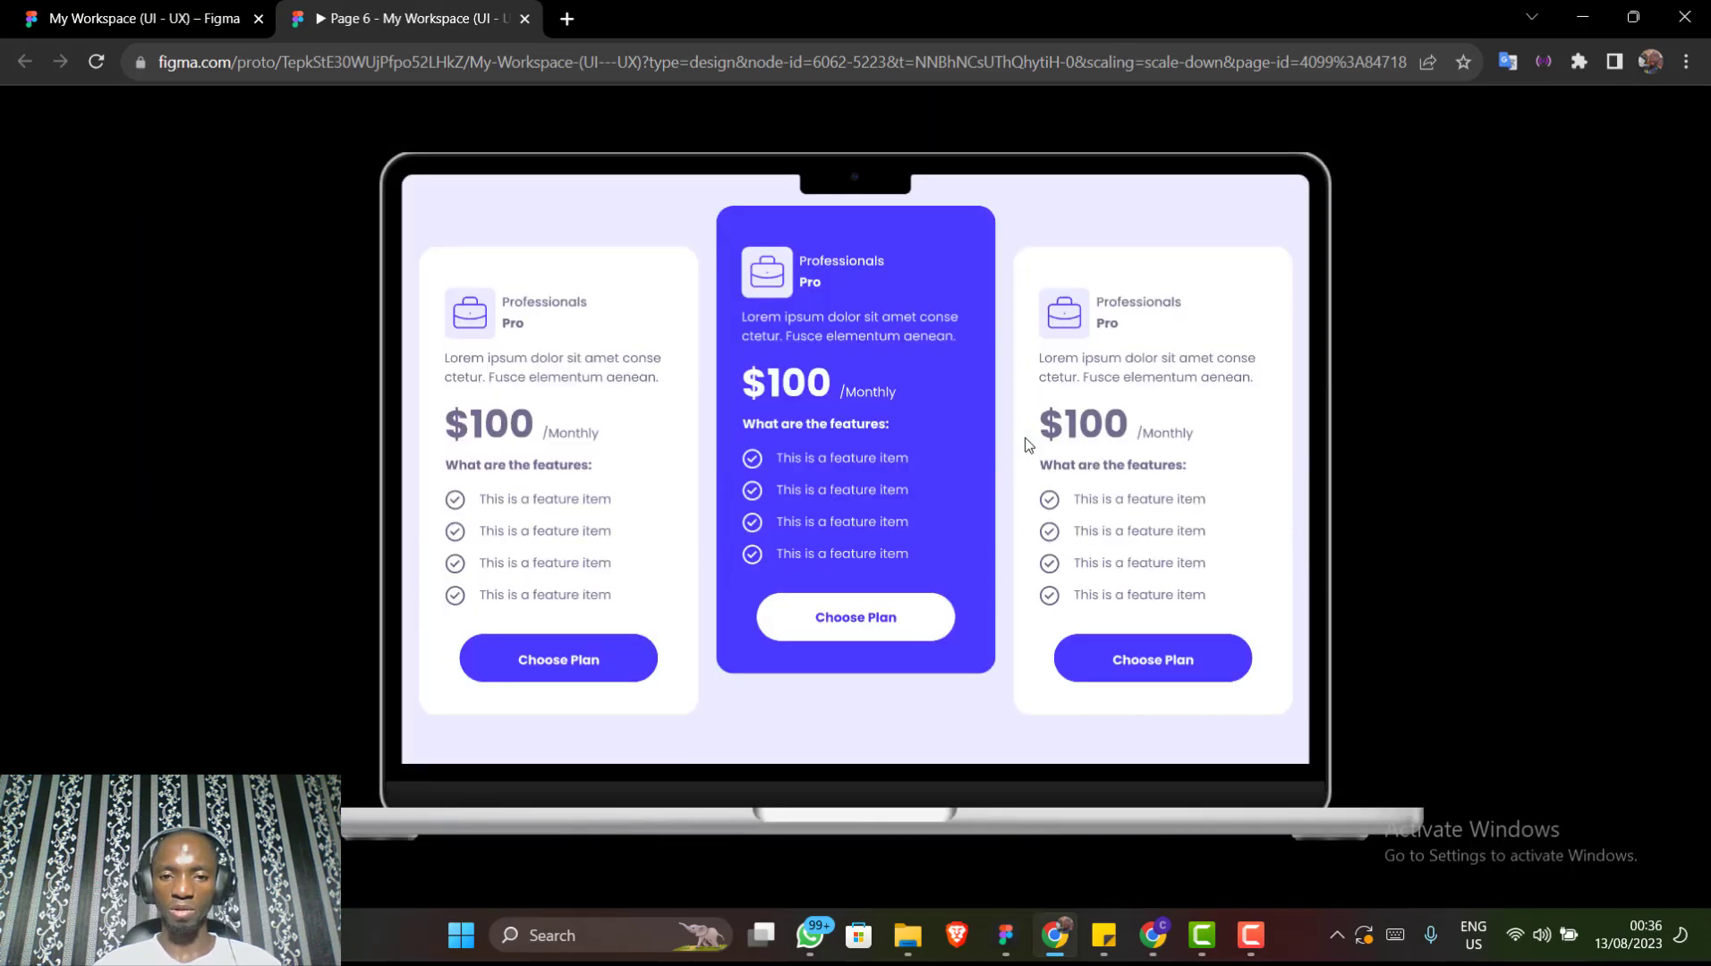
pyautogui.scroll(3, 1026, 439)
pyautogui.scroll(-3, 1026, 439)
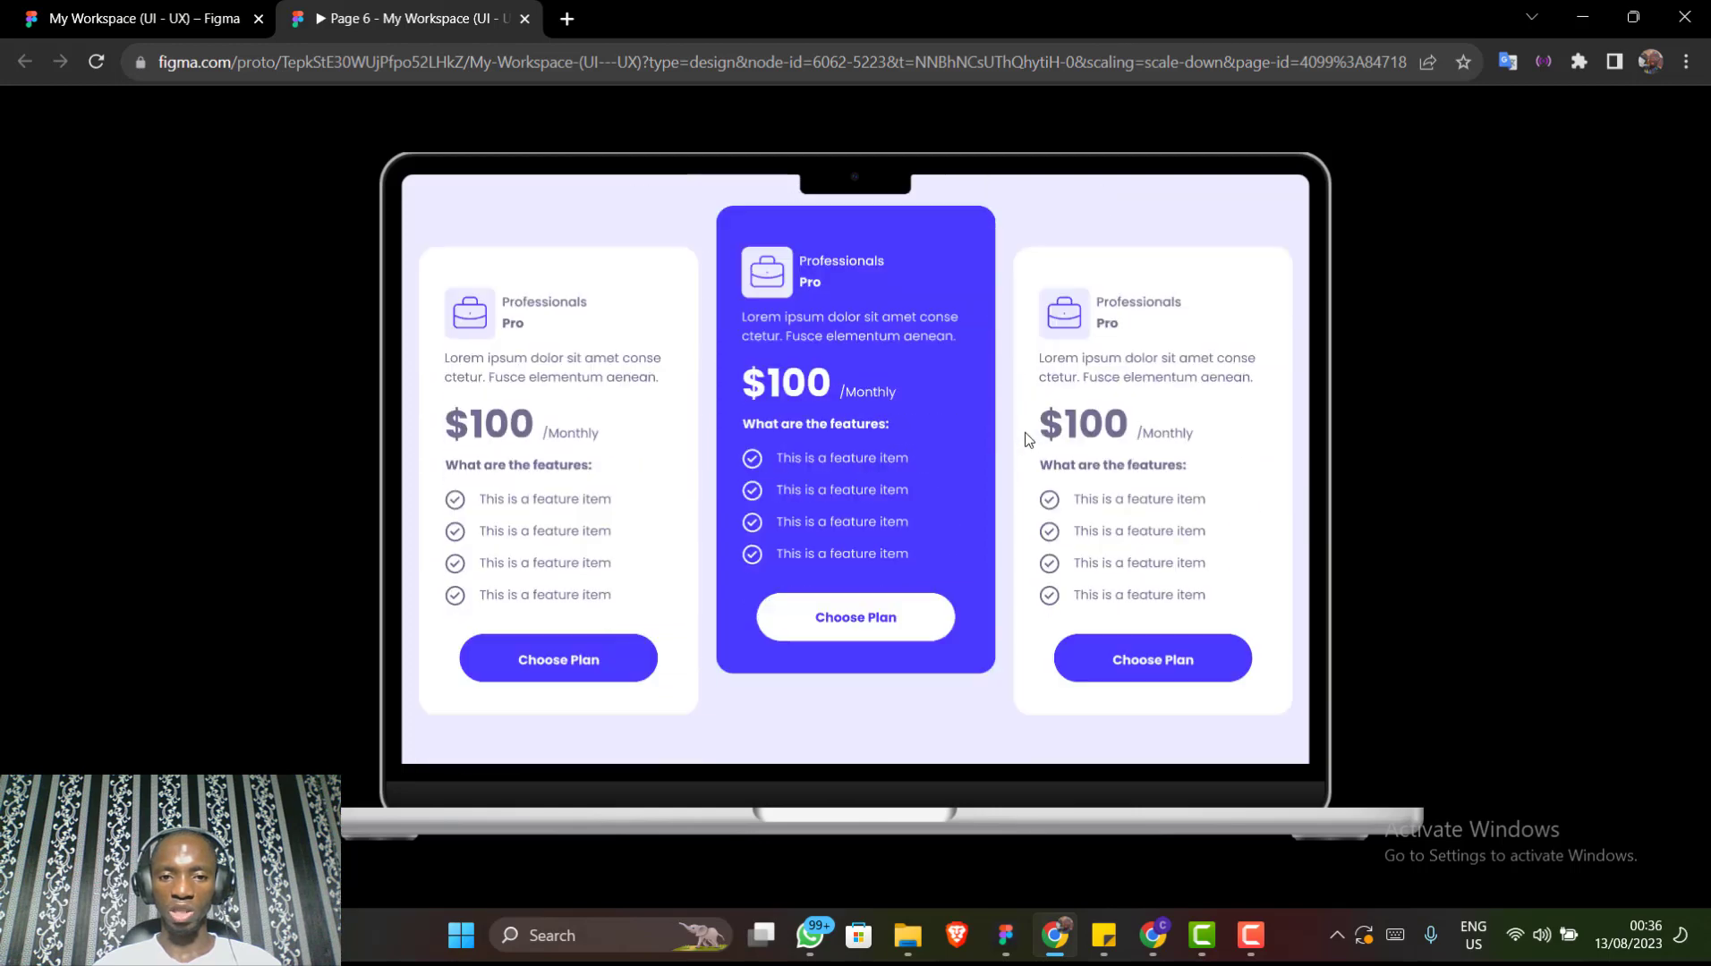
pyautogui.scroll(3, 1026, 437)
pyautogui.scroll(-3, 1026, 437)
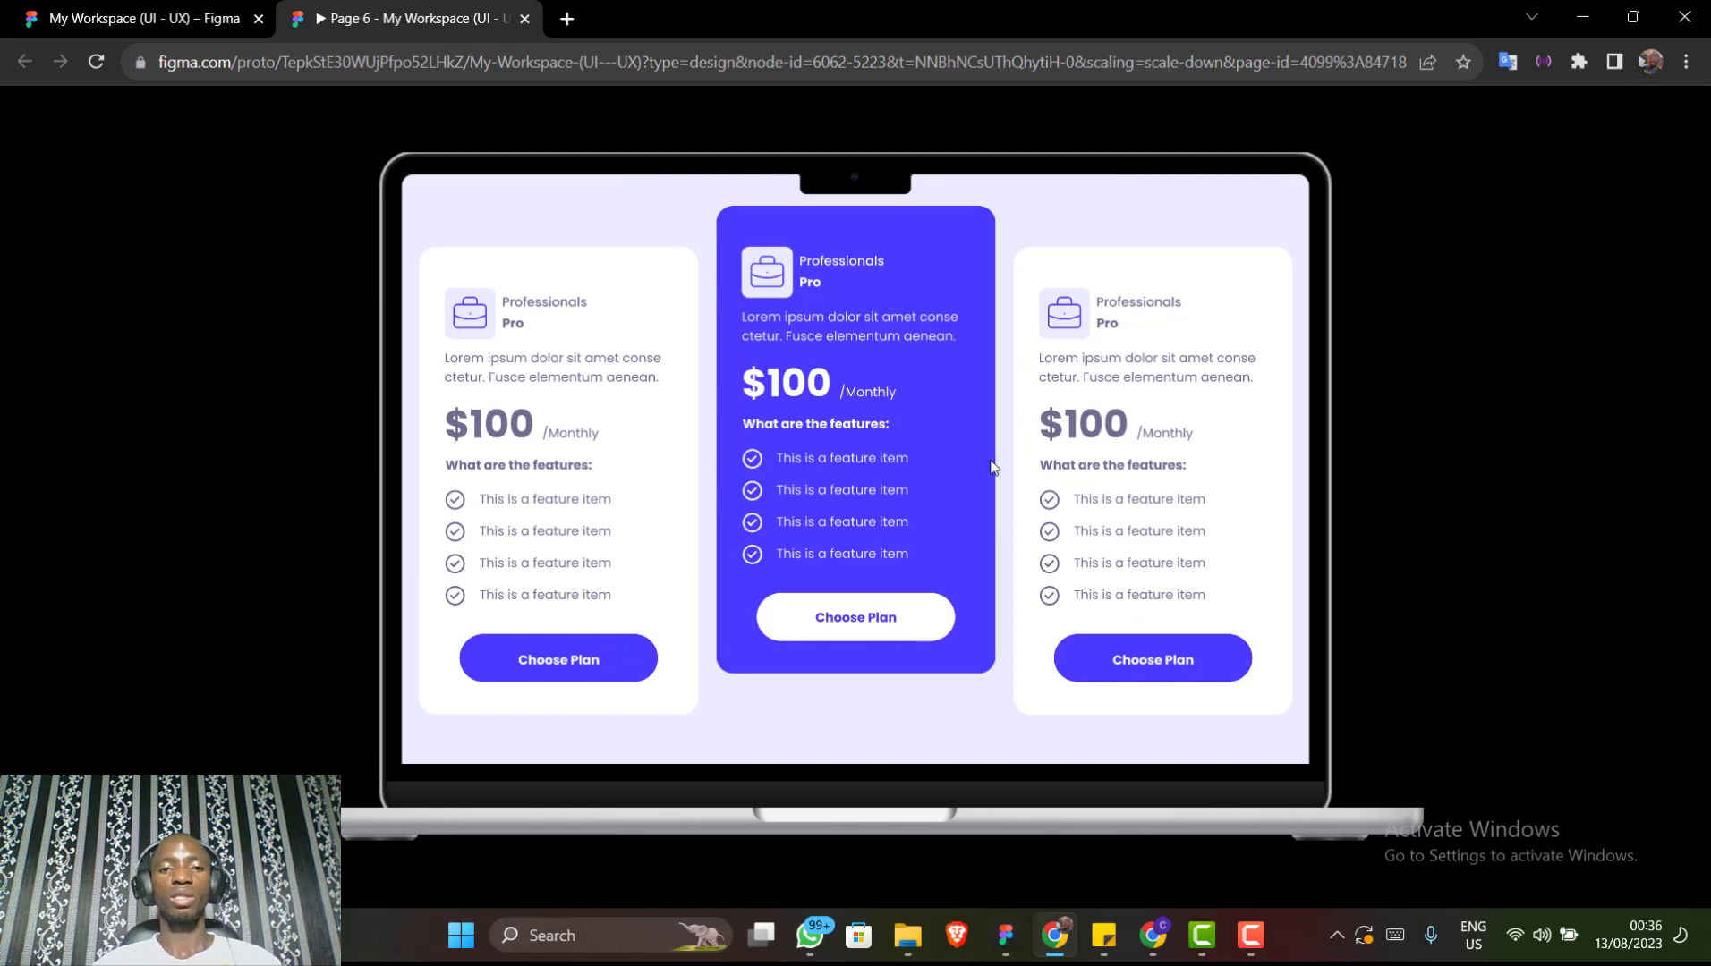
pyautogui.click(178, 11)
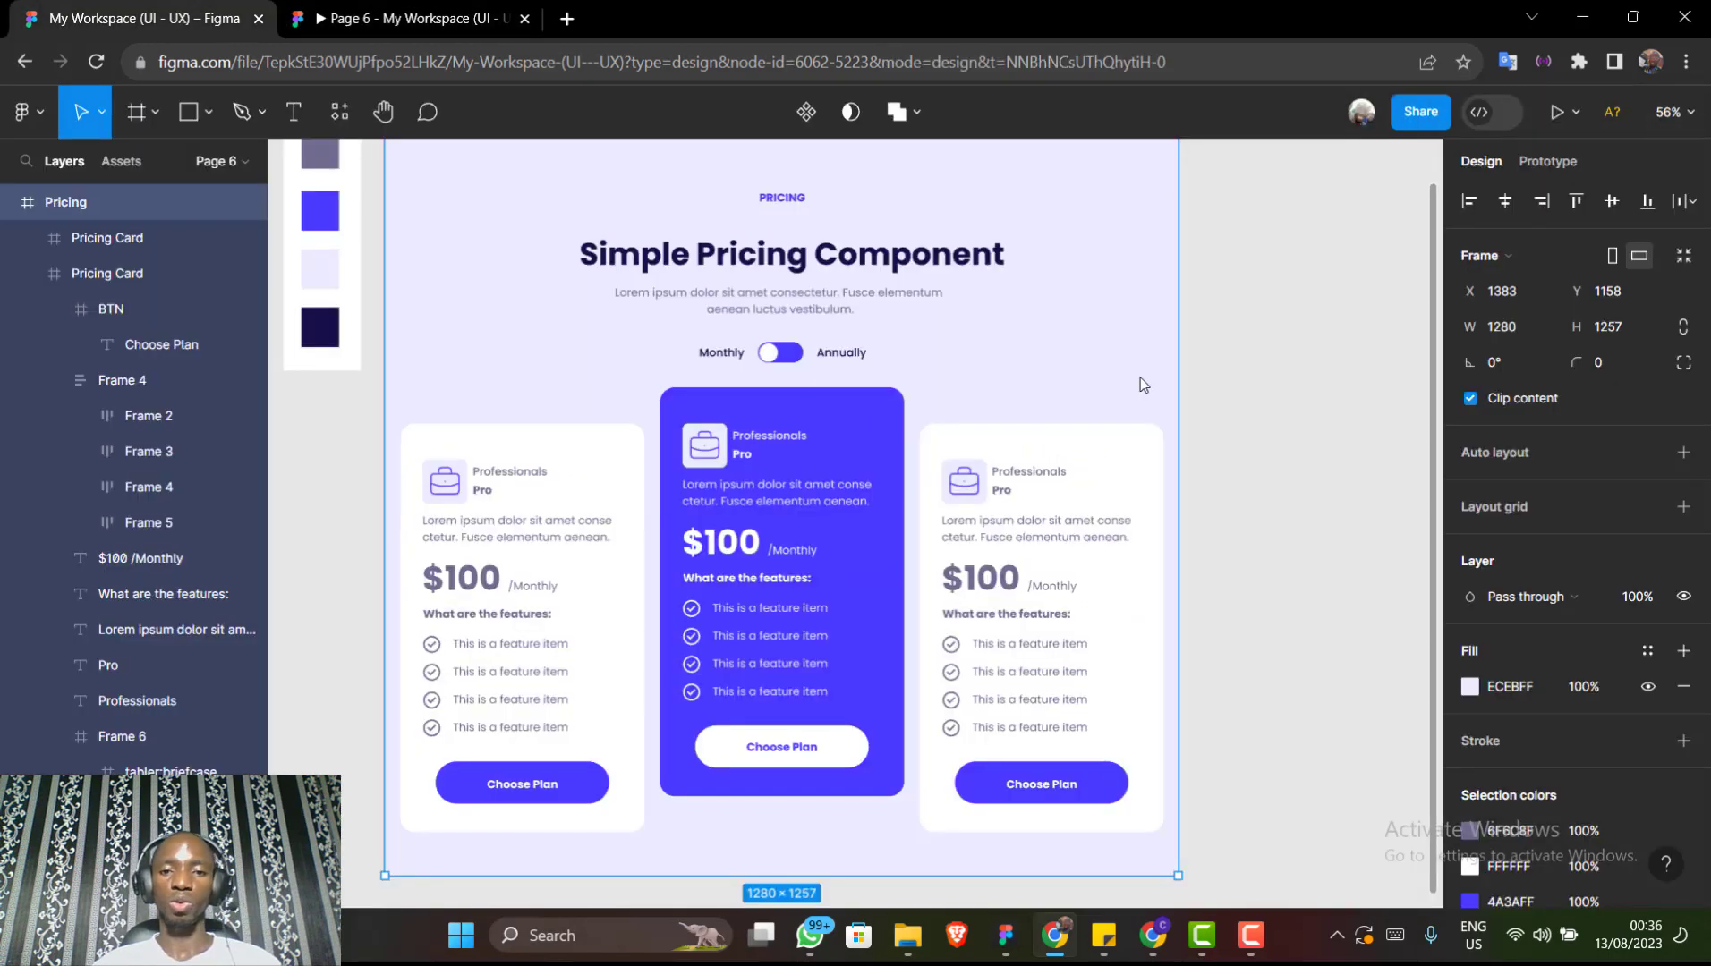
# Group the PRICING label, heading with description, Monthly/Annually switch and all three pricing cards into one group
pyautogui.scroll(-3, 1140, 385)
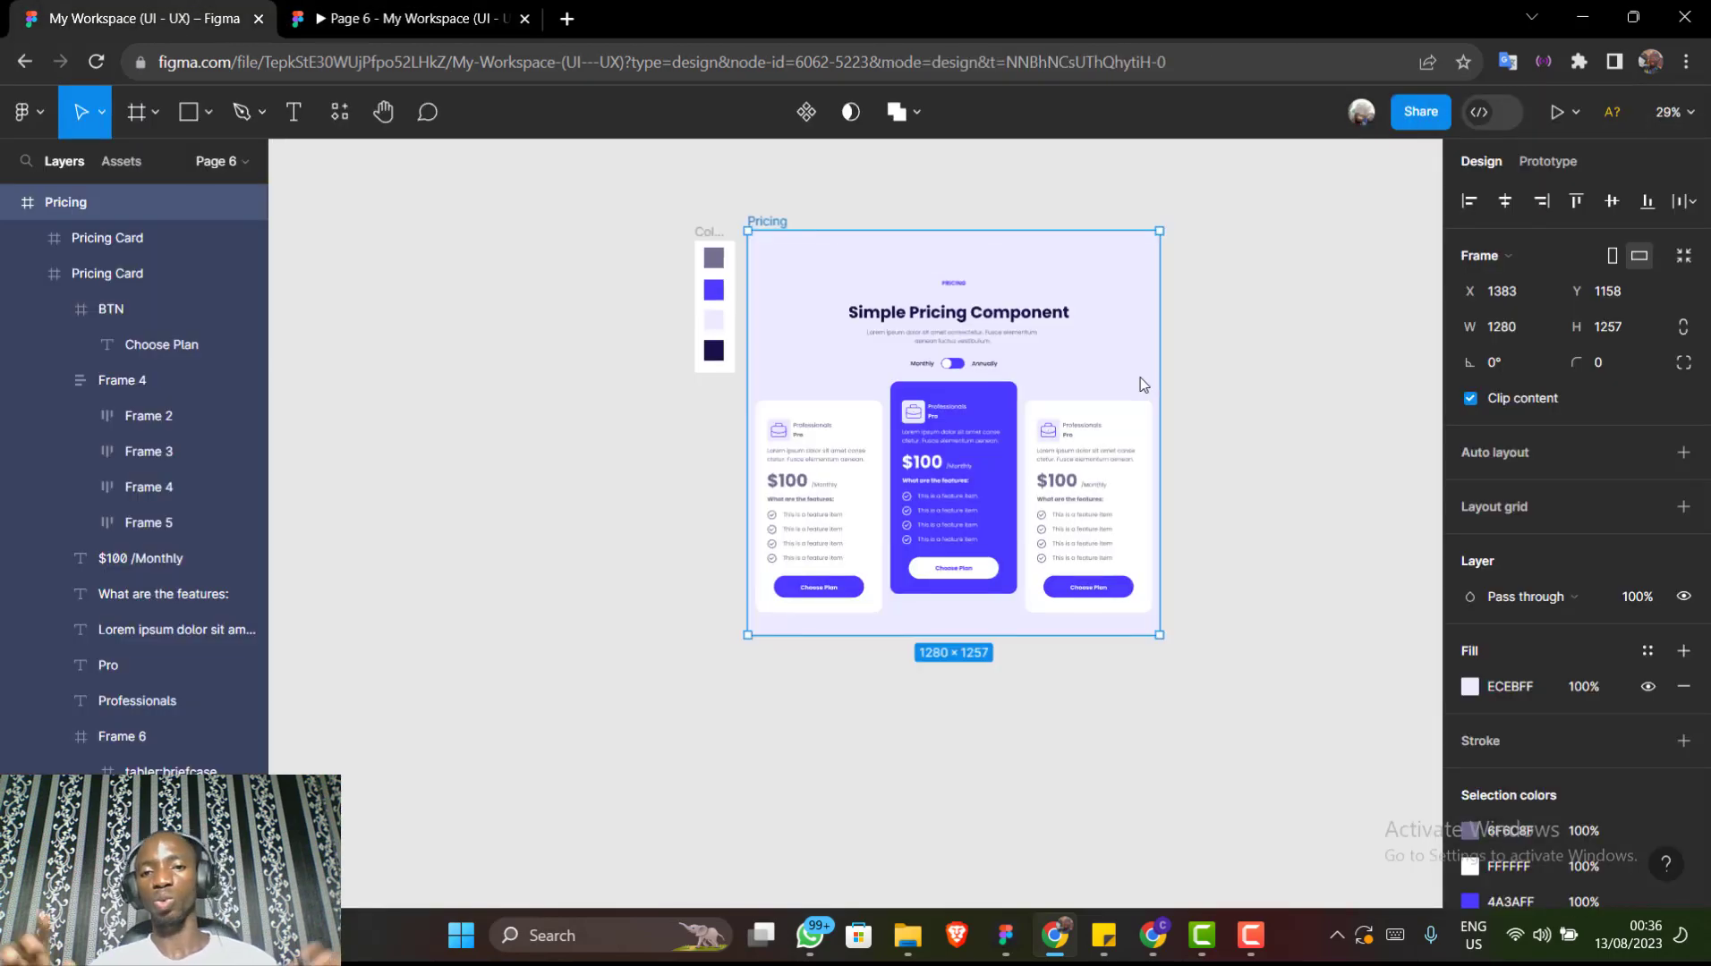
pyautogui.scroll(-1, 1031, 374)
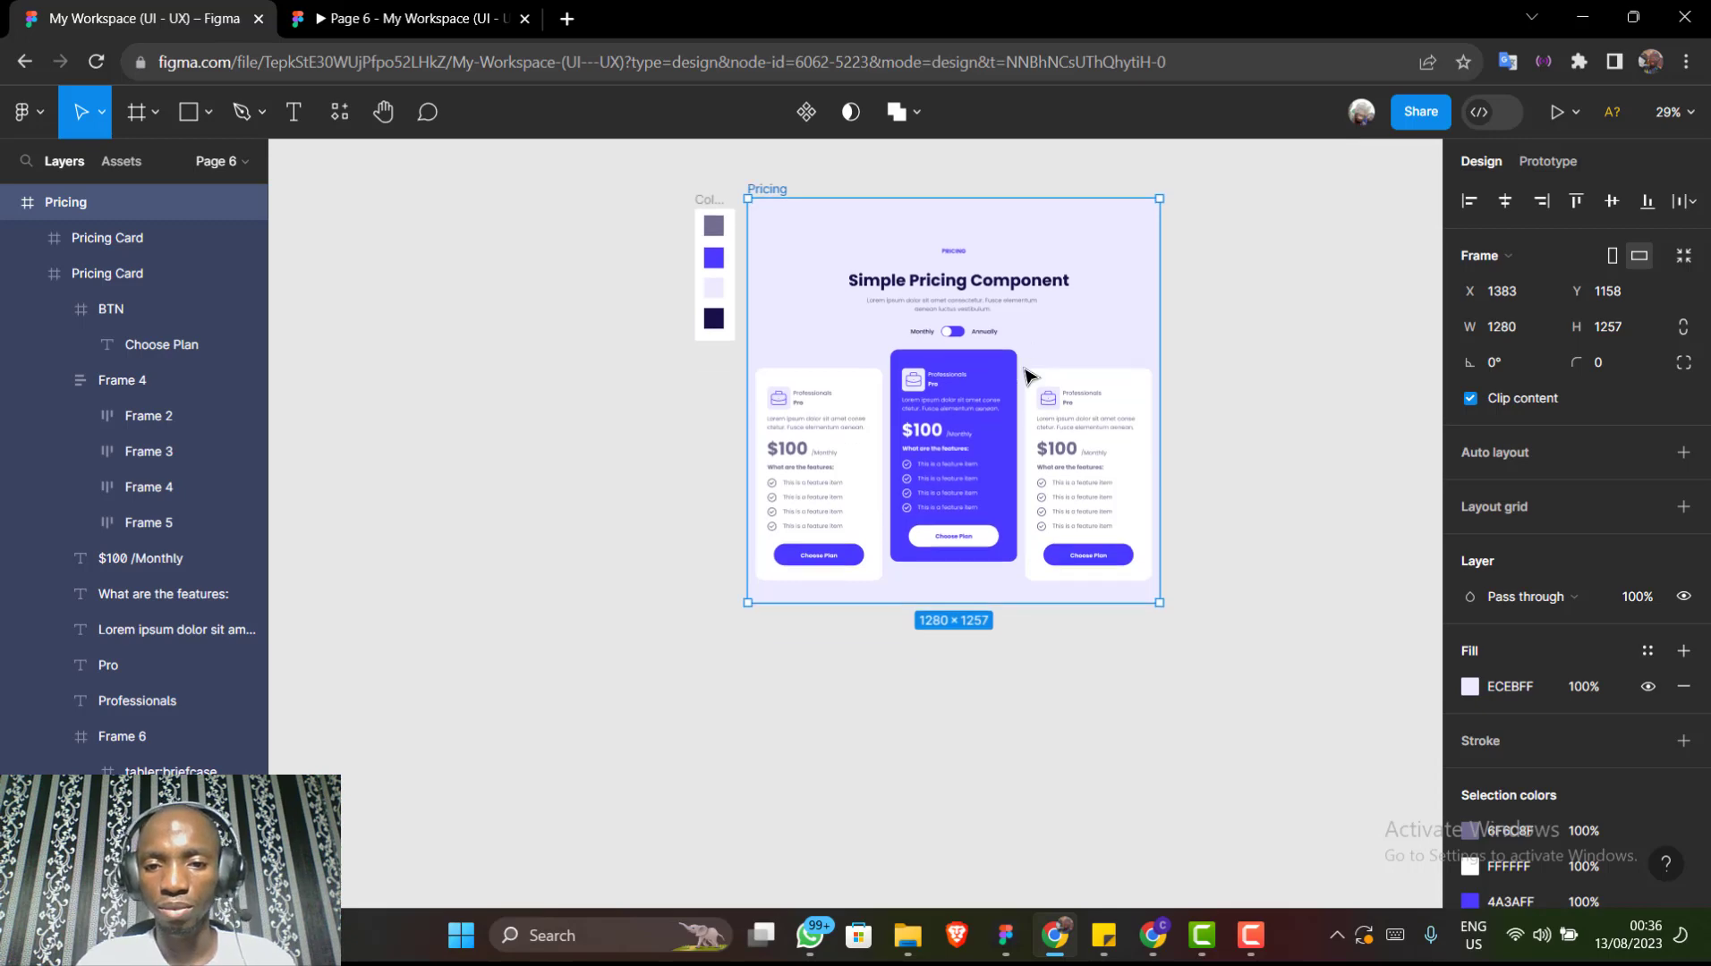
pyautogui.hscroll(2, 1031, 374)
pyautogui.hscroll(2, 1030, 377)
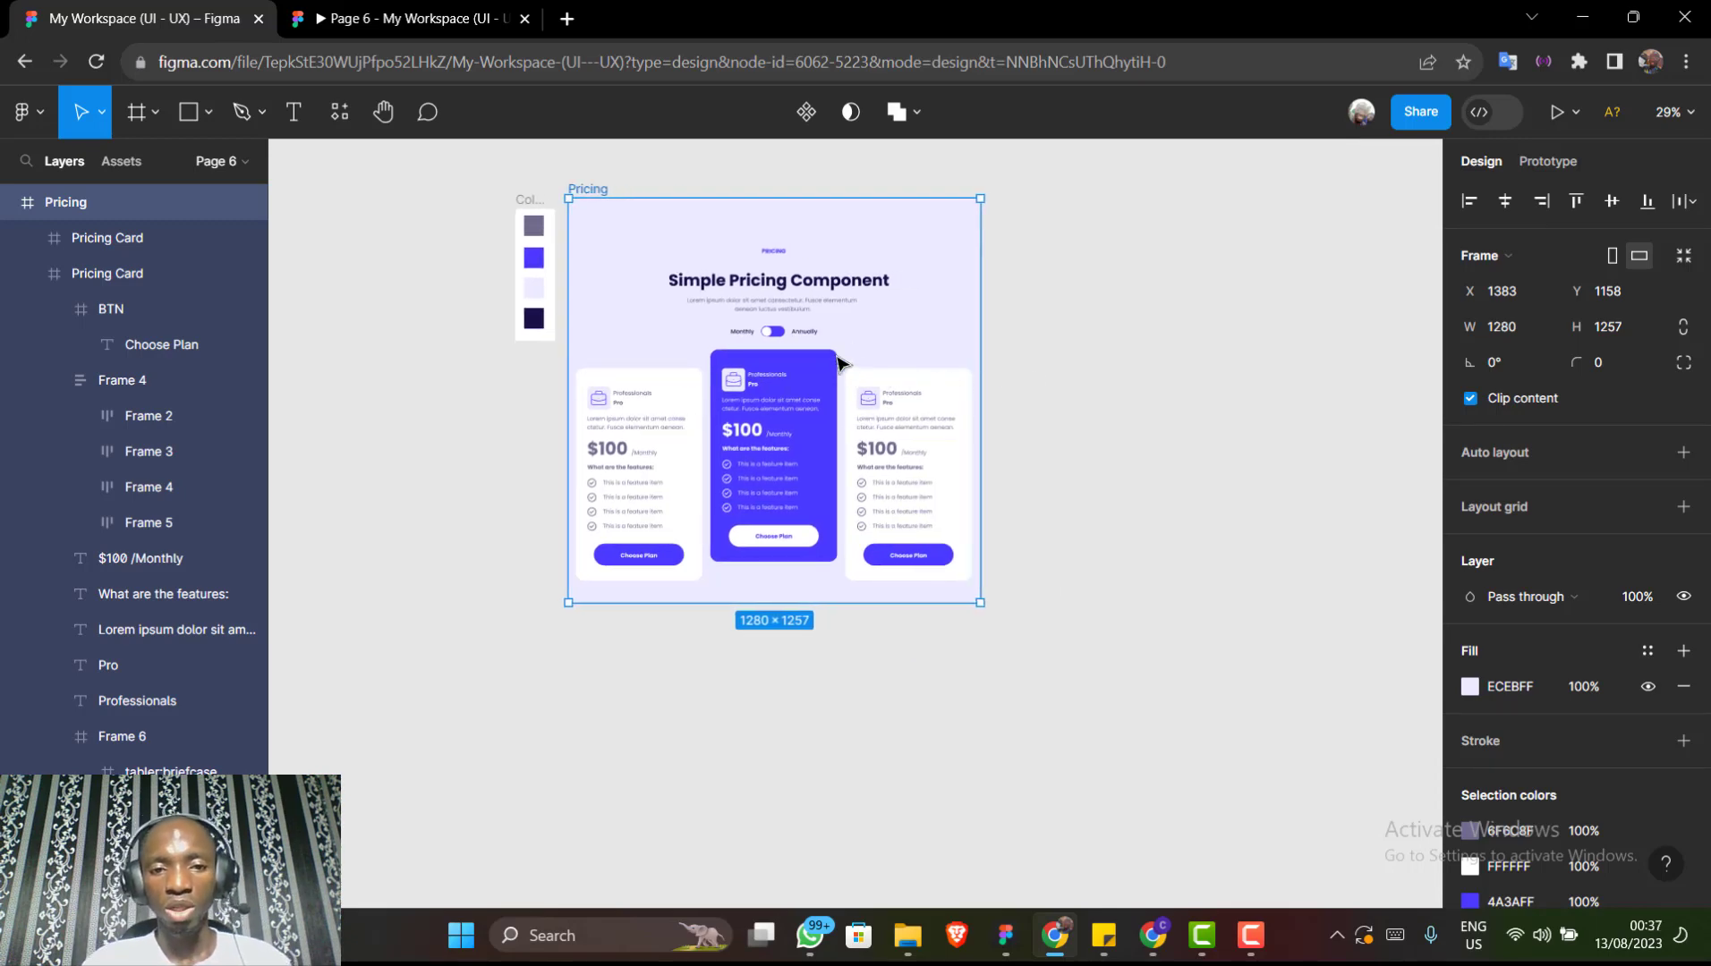
pyautogui.scroll(2, 783, 344)
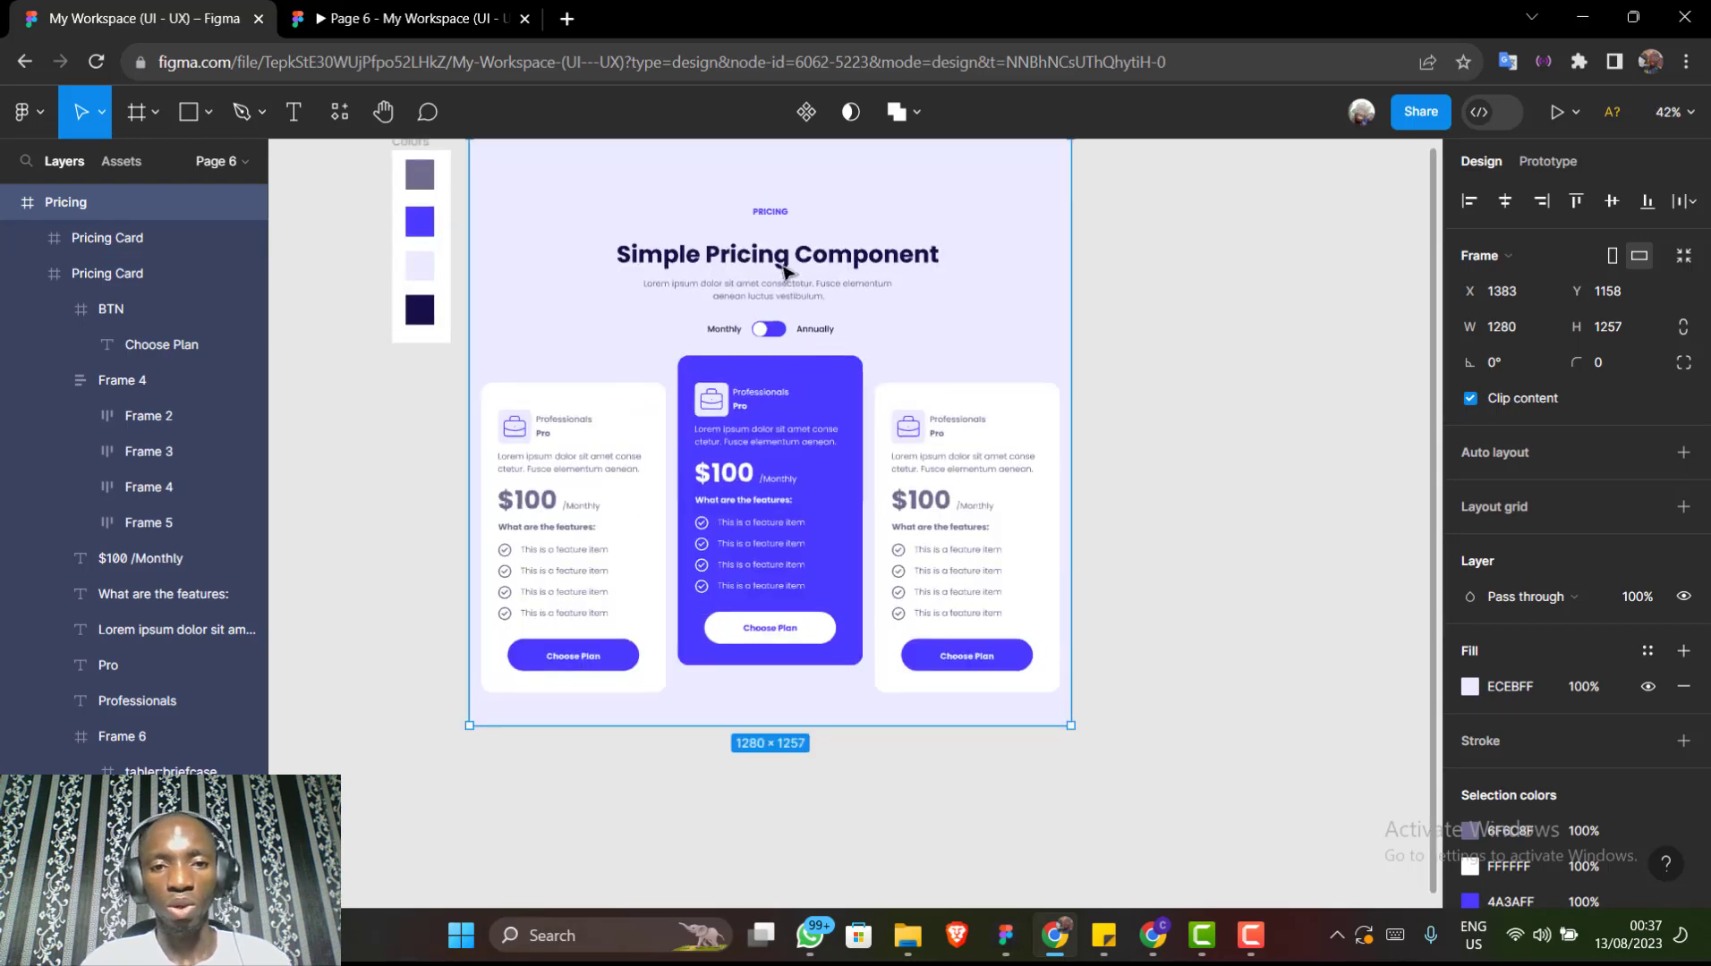
pyautogui.doubleClick(770, 220)
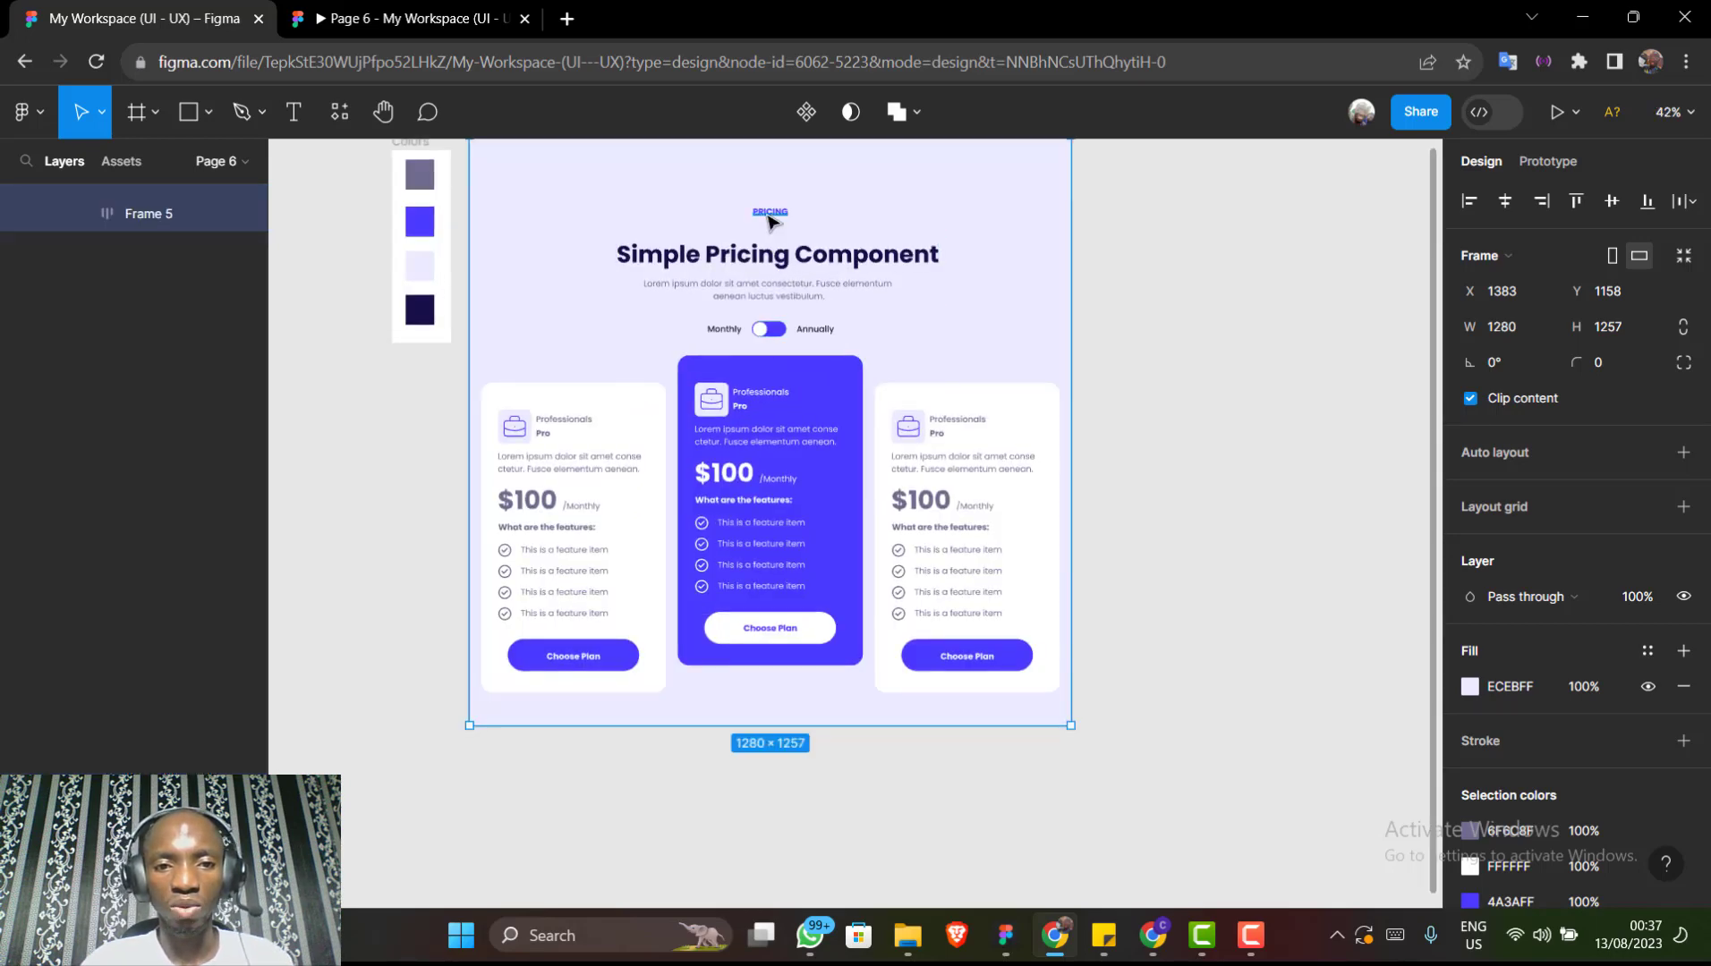
pyautogui.keyDown('shift'); pyautogui.click(781, 270); pyautogui.keyUp('shift')
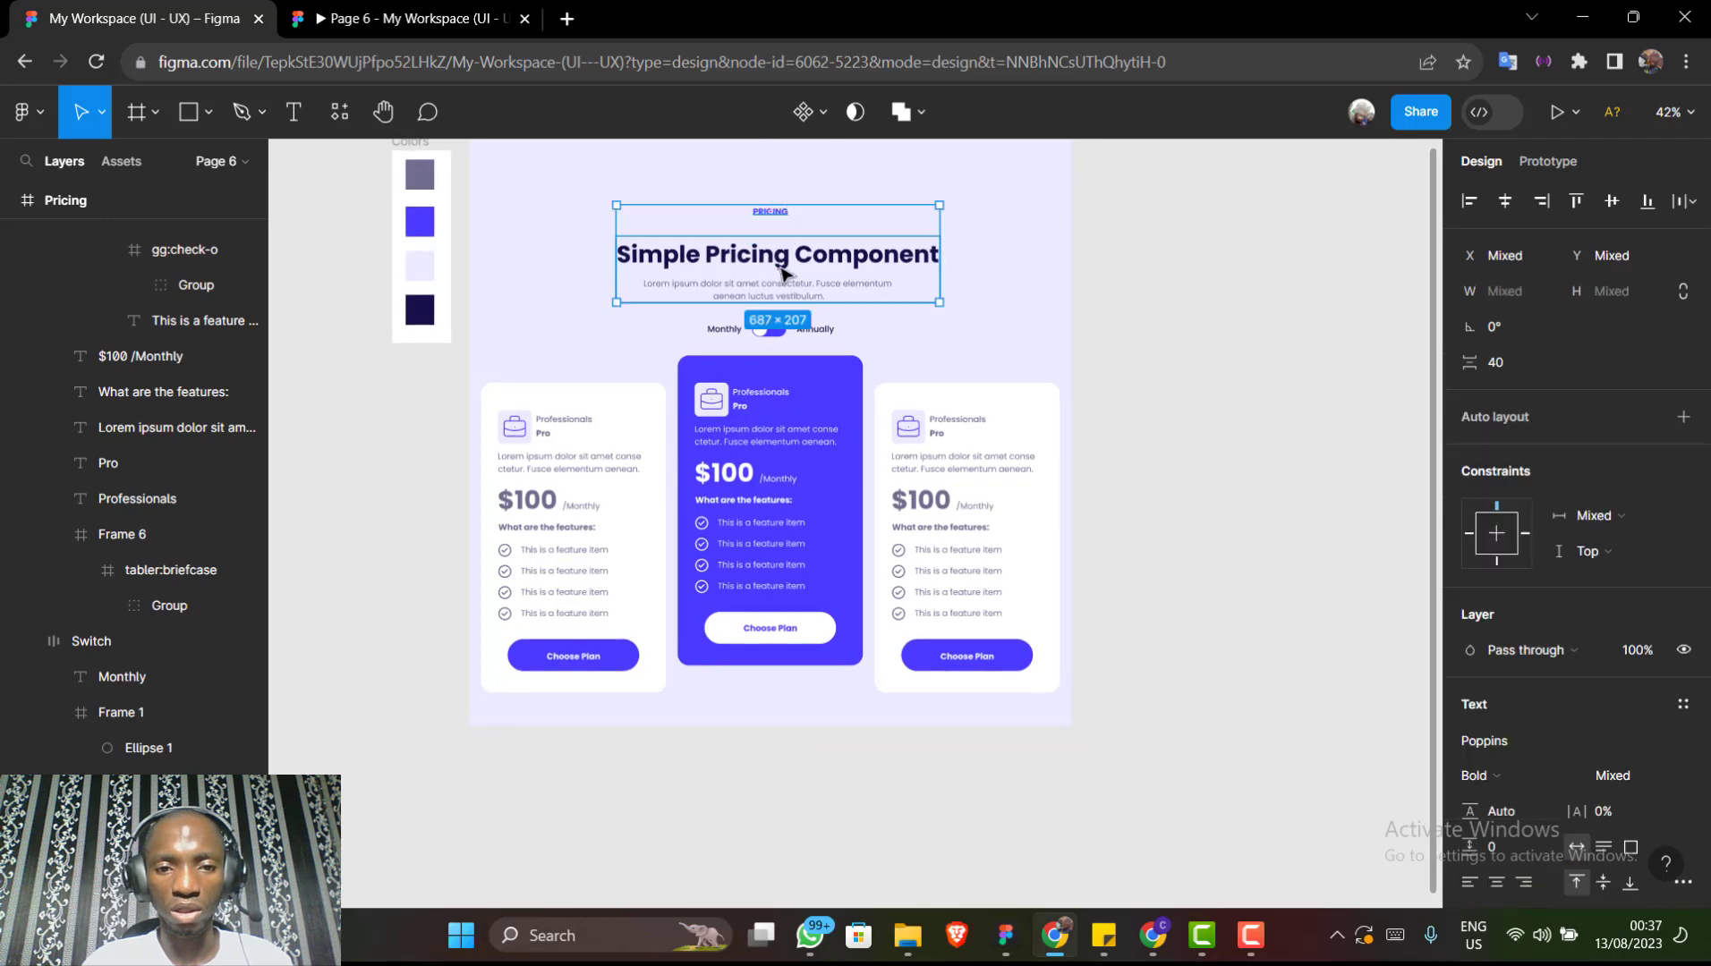
pyautogui.keyDown('shift'); pyautogui.click(784, 336); pyautogui.keyUp('shift')
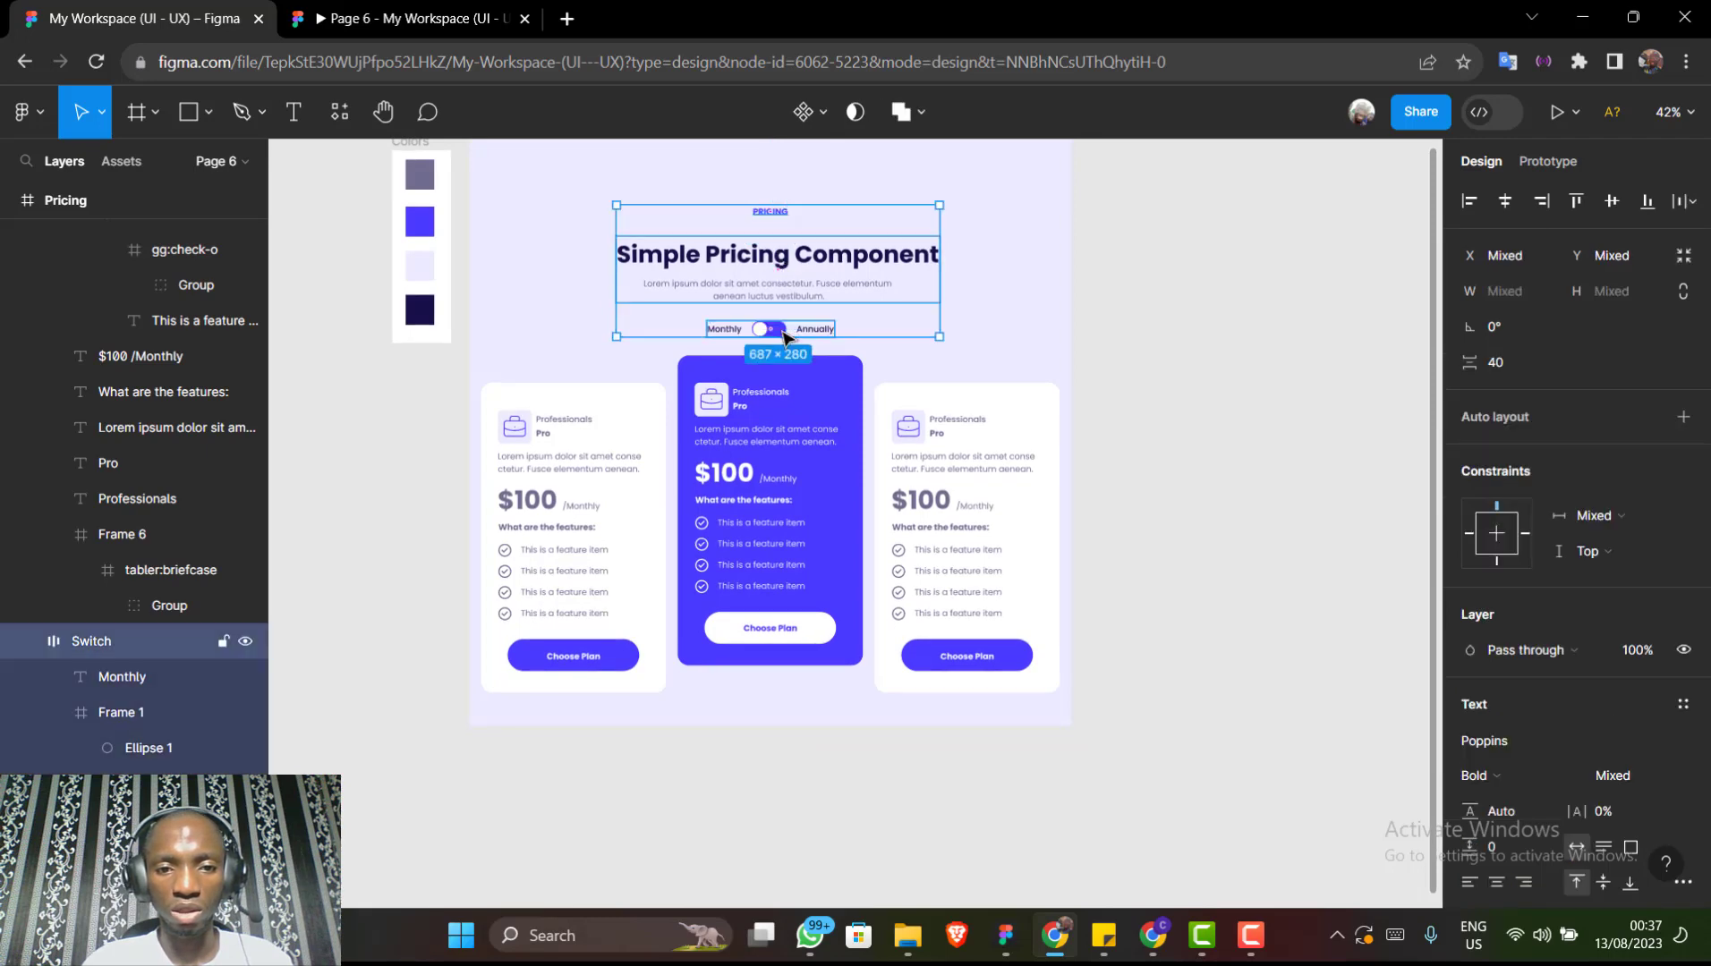
pyautogui.keyDown('shift'); pyautogui.click(629, 430); pyautogui.keyUp('shift')
pyautogui.keyDown('shift'); pyautogui.click(839, 459); pyautogui.keyUp('shift')
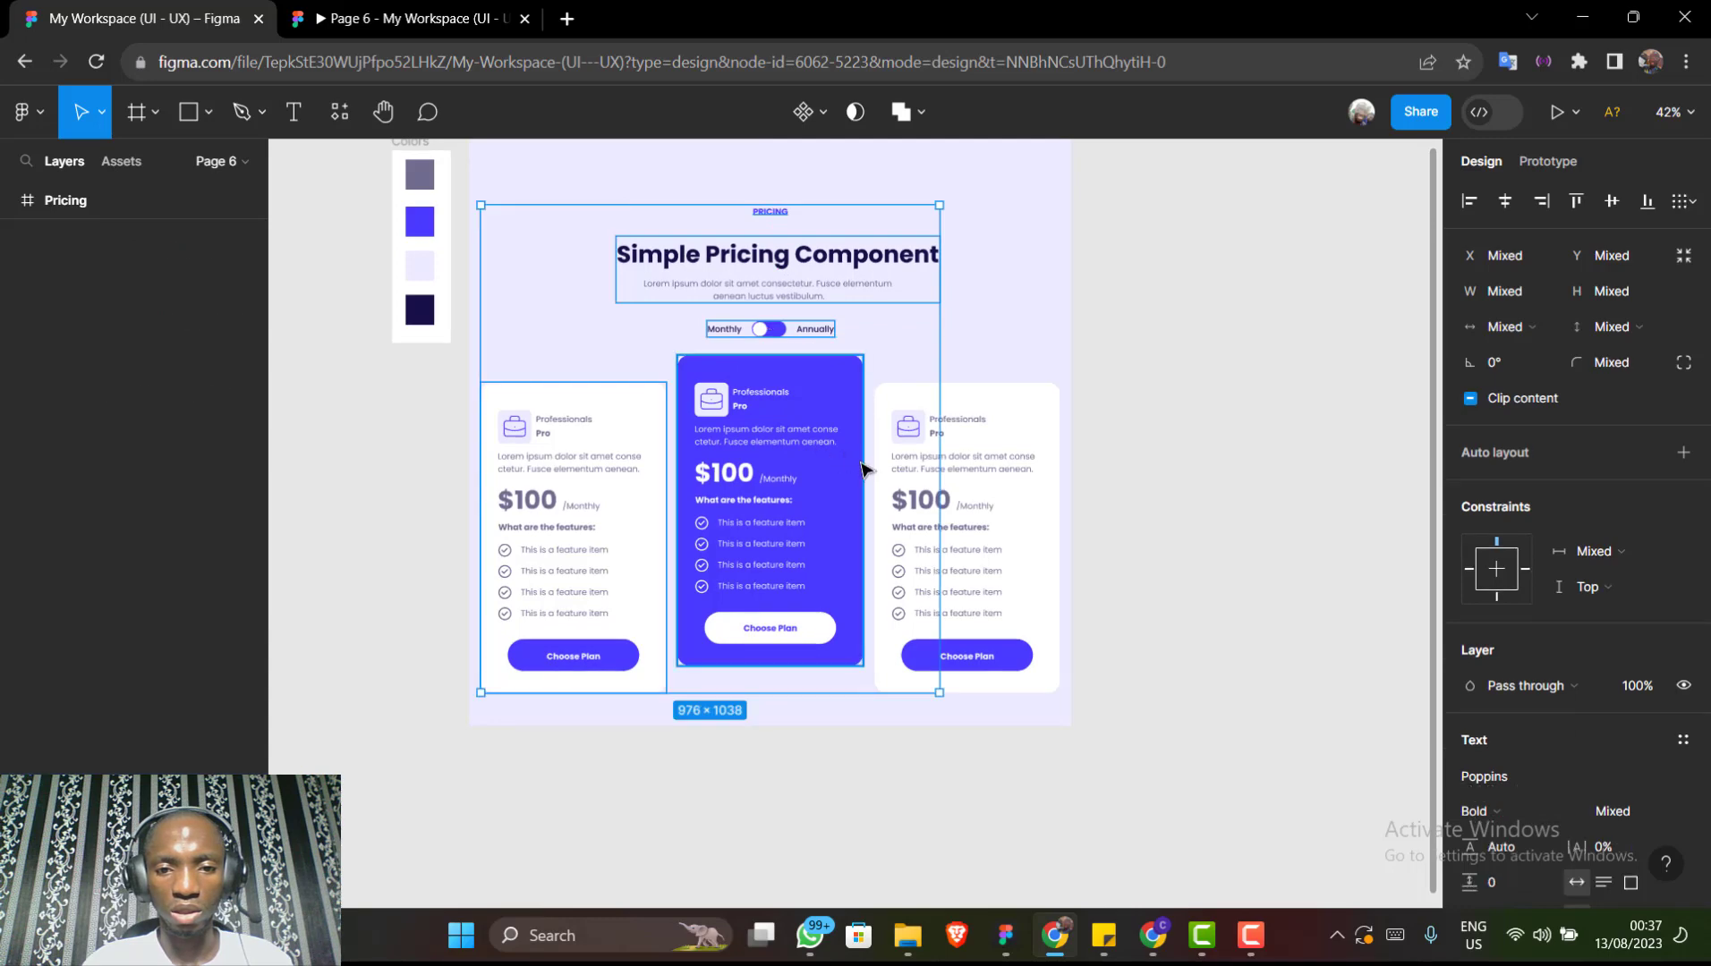
pyautogui.keyDown('shift'); pyautogui.click(1017, 427); pyautogui.keyUp('shift')
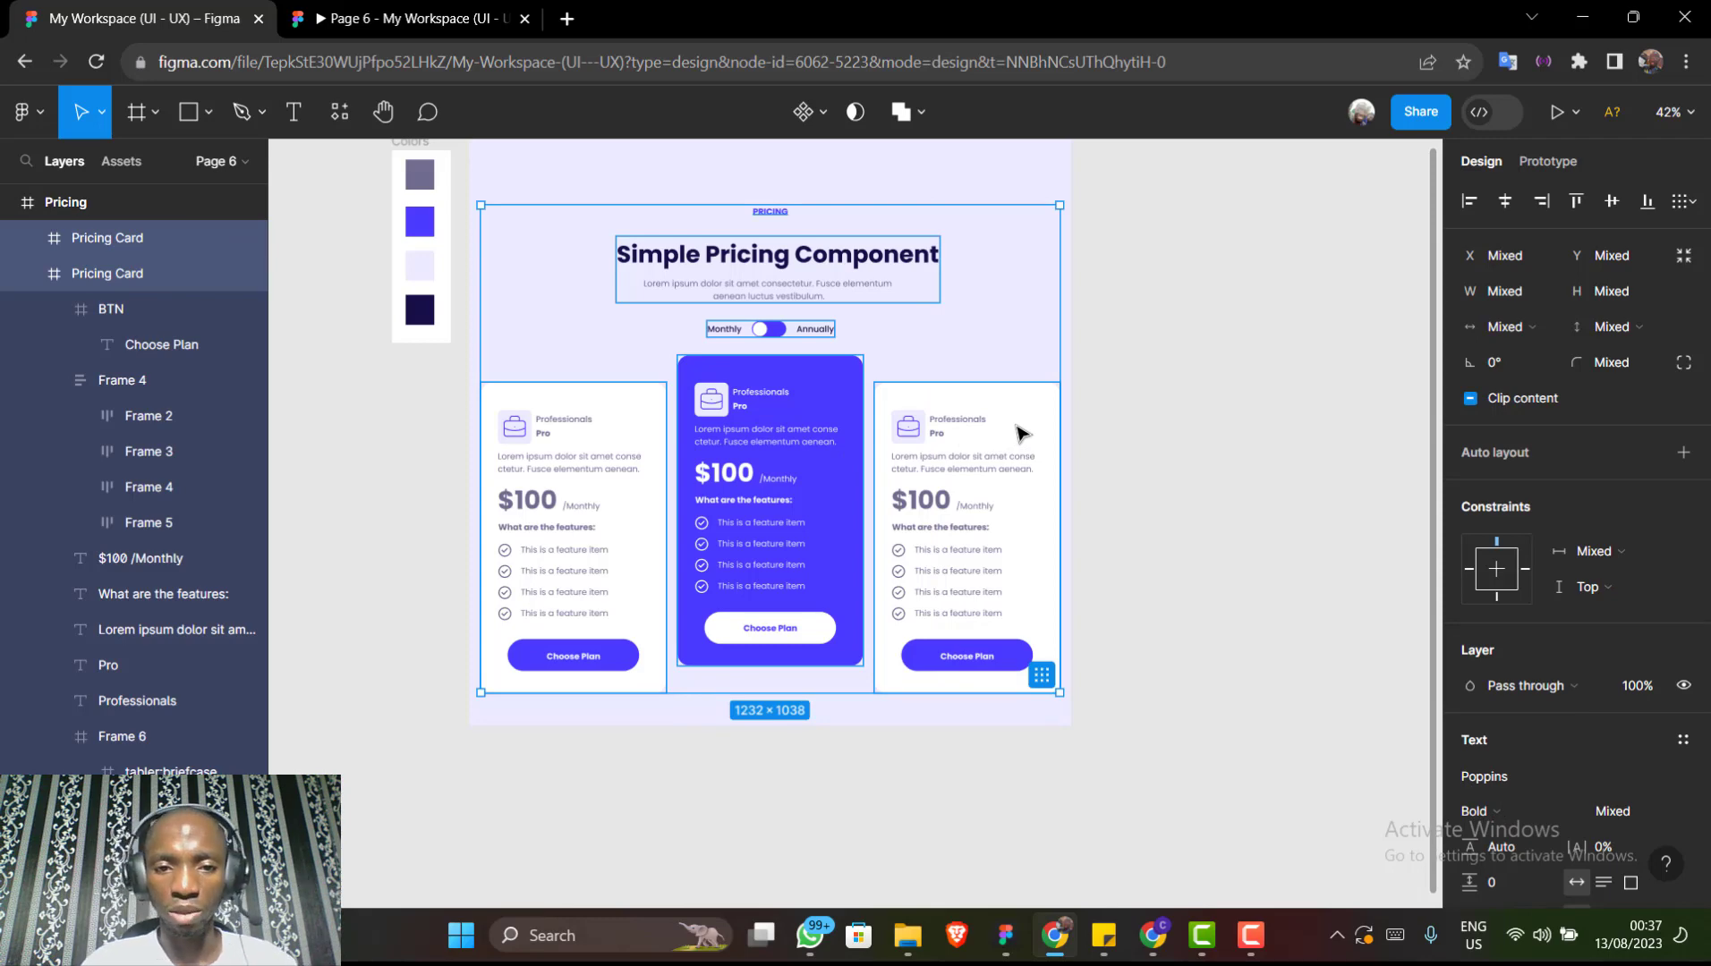
pyautogui.hotkey('ctrl', 'g')
# Cut the grouped pricing content out of the Pricing frame and place it on the empty canvas to the frame's right
pyautogui.scroll(-3, 1018, 434)
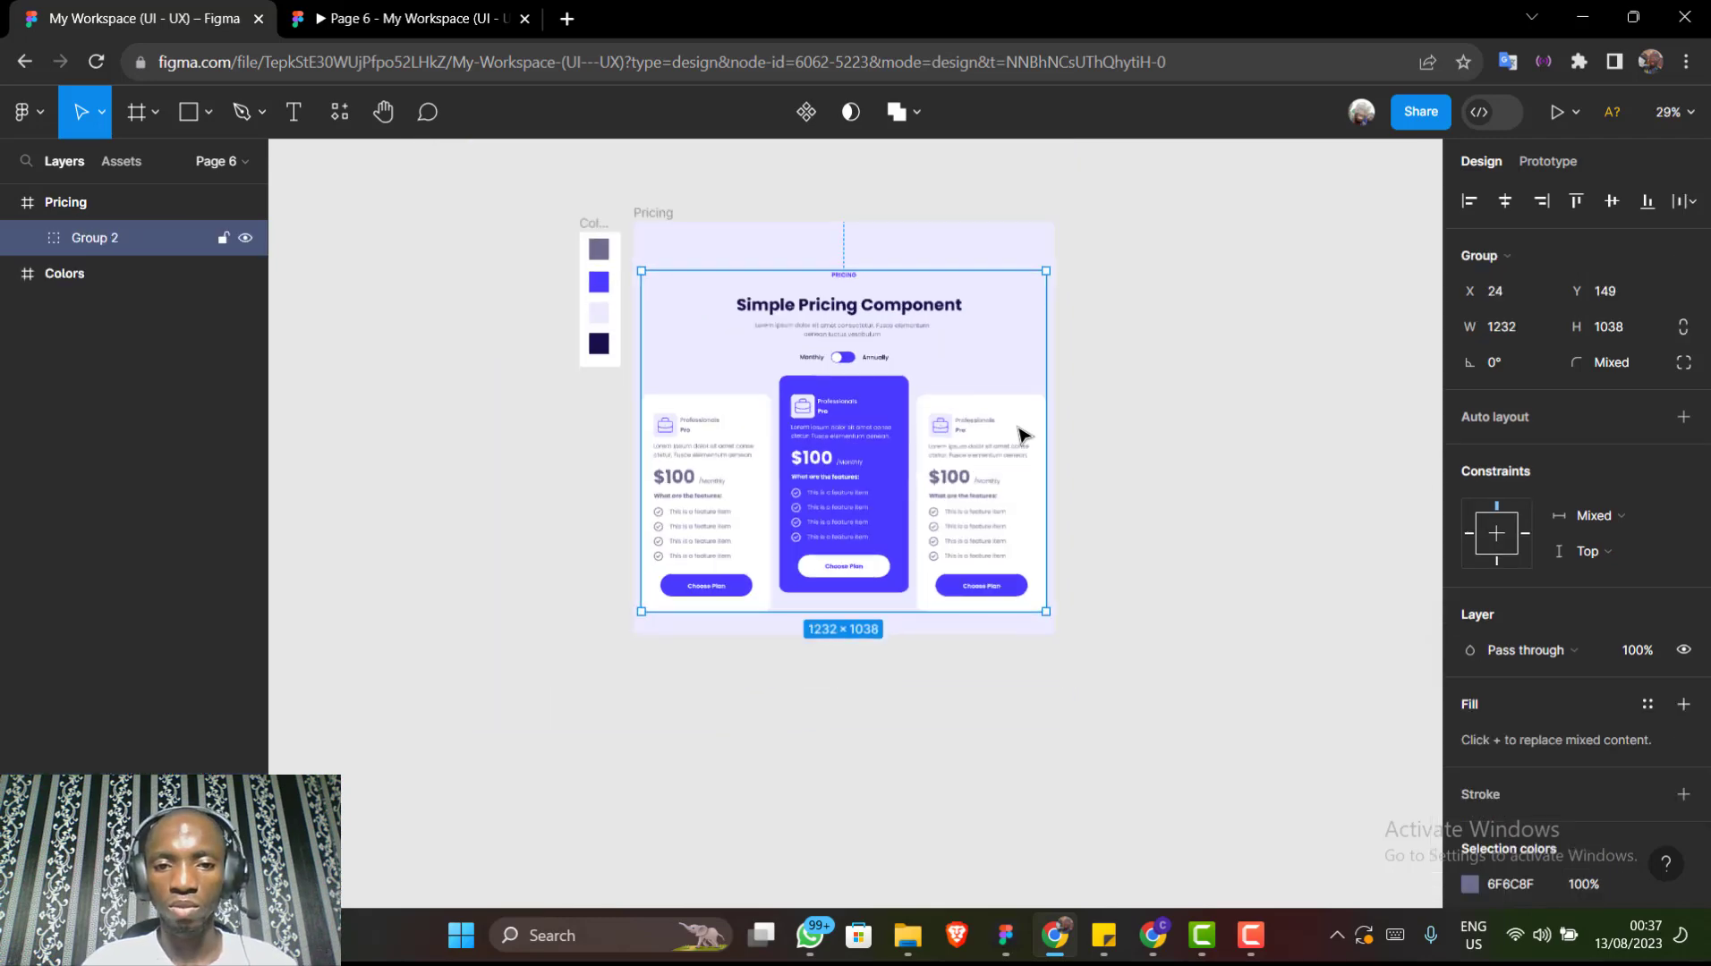
pyautogui.hscroll(3, 1018, 434)
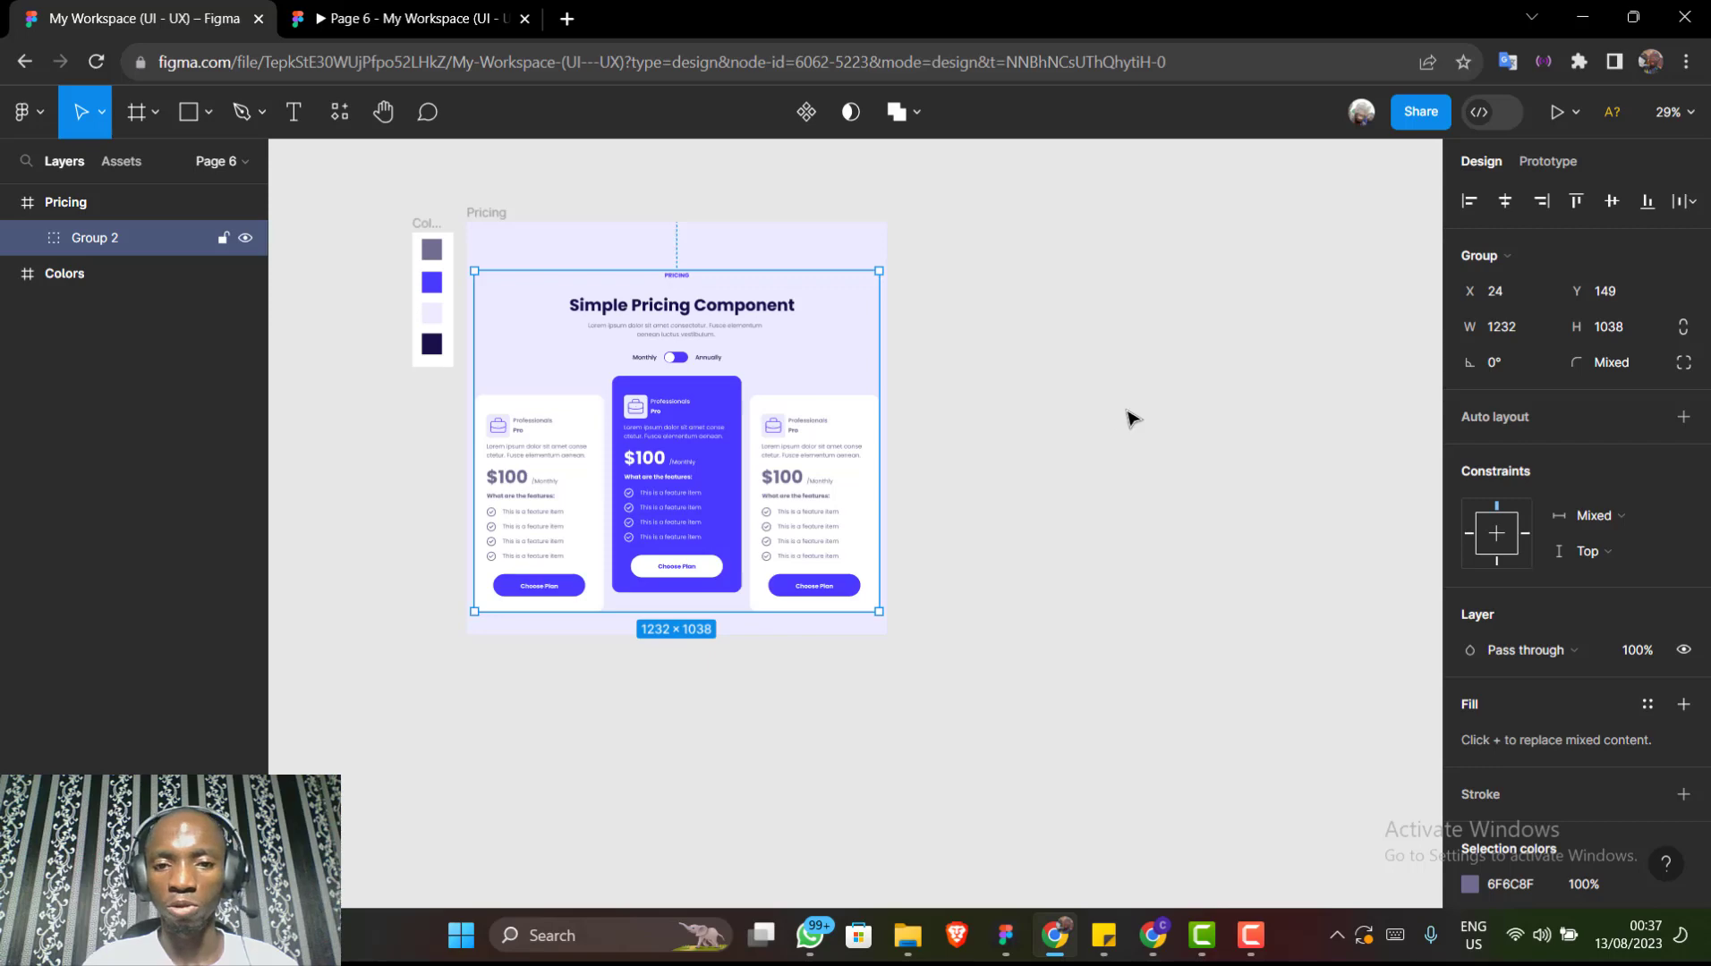
pyautogui.hotkey('ctrl', 'x')
pyautogui.hotkey('ctrl', 'v')
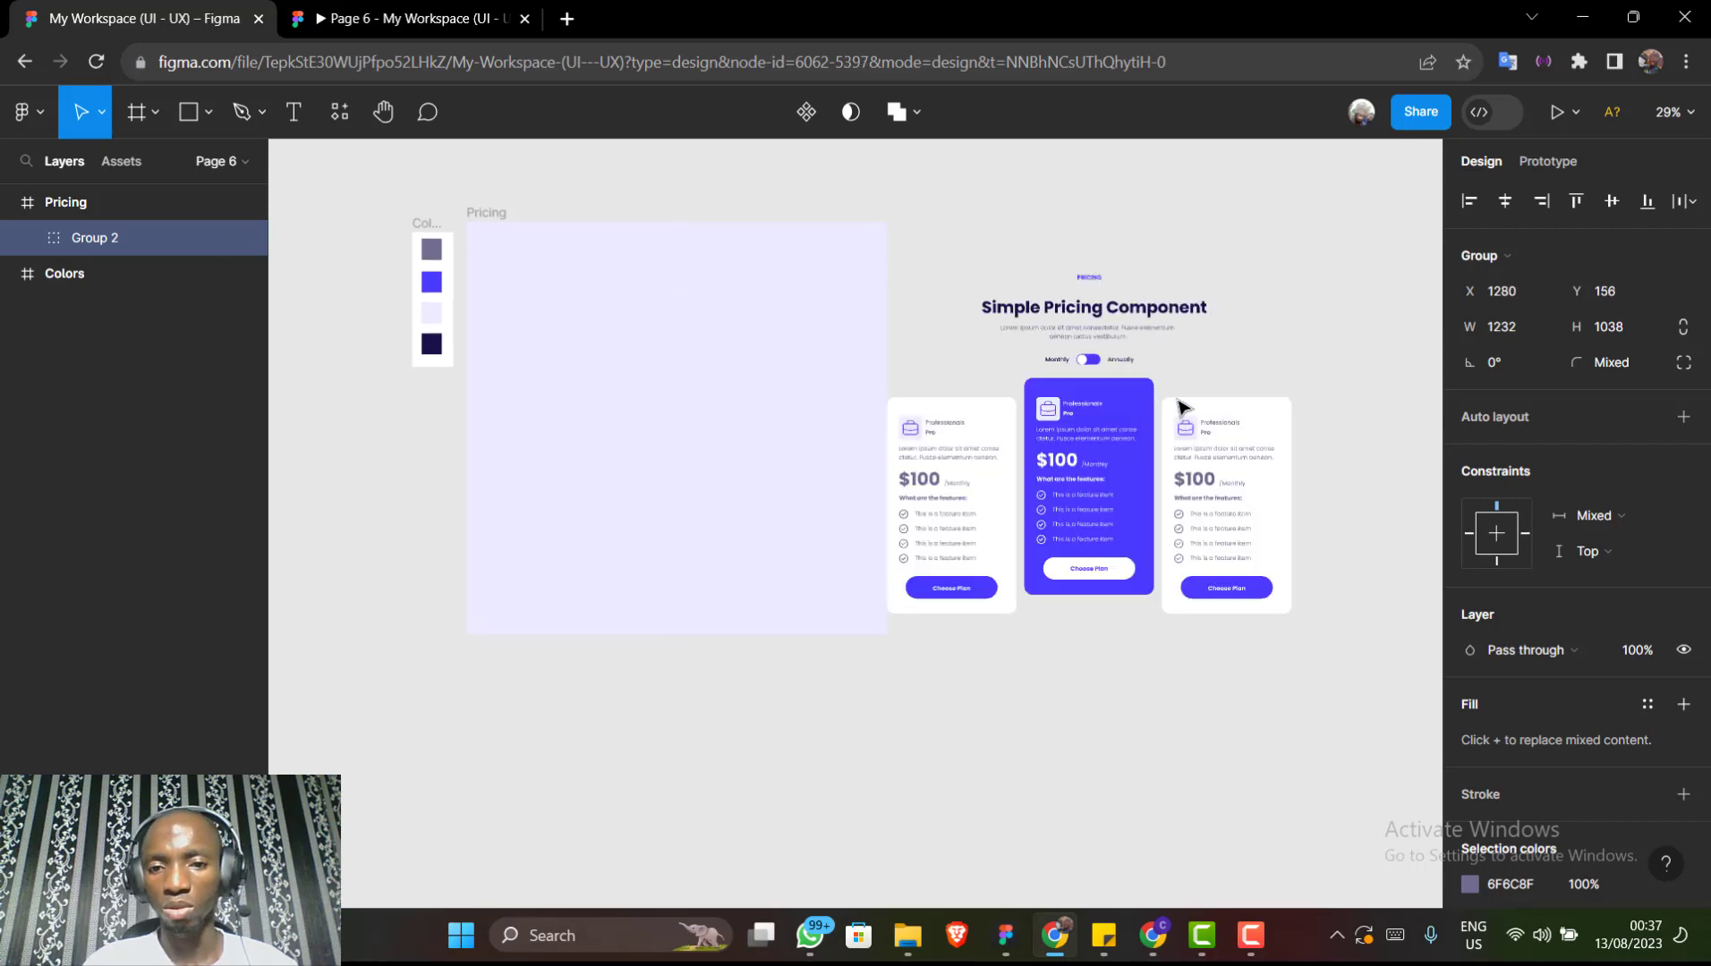
pyautogui.moveTo(1176, 400); pyautogui.dragTo(1179, 398)
pyautogui.hscroll(2, 1179, 399)
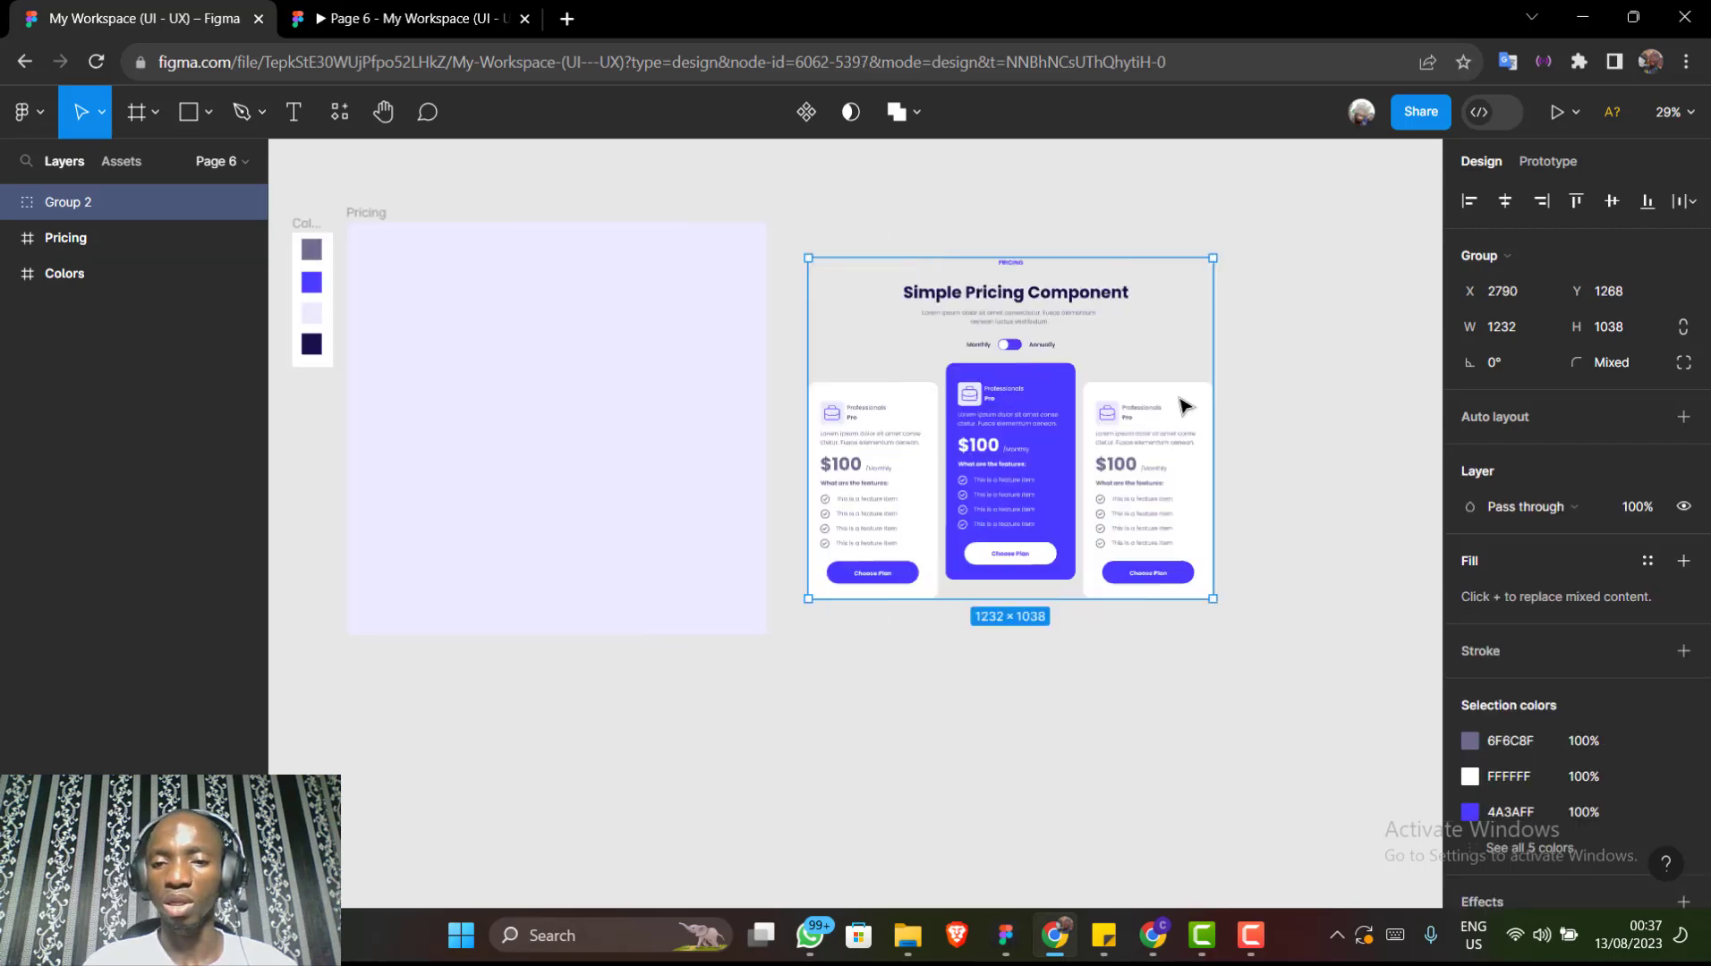
pyautogui.hscroll(2, 1186, 407)
pyautogui.hscroll(2, 1185, 407)
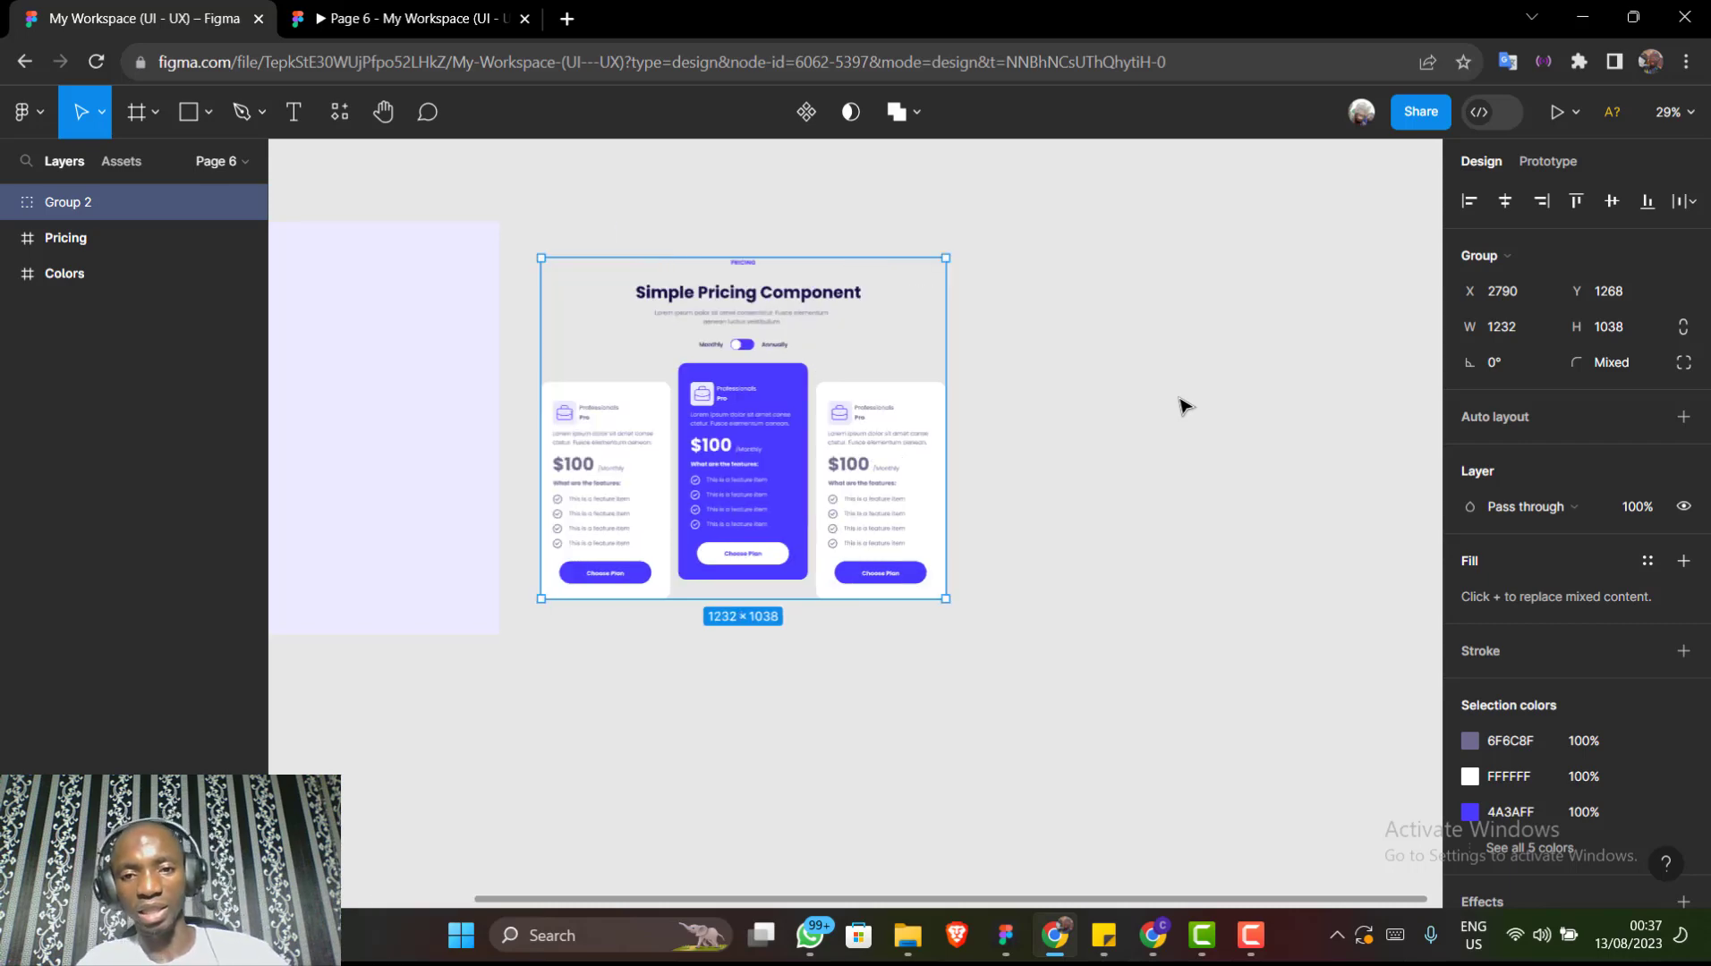
# Duplicate the pricing content group and place the copy to the right of the original, level with it
pyautogui.hotkey('ctrl', 'd')
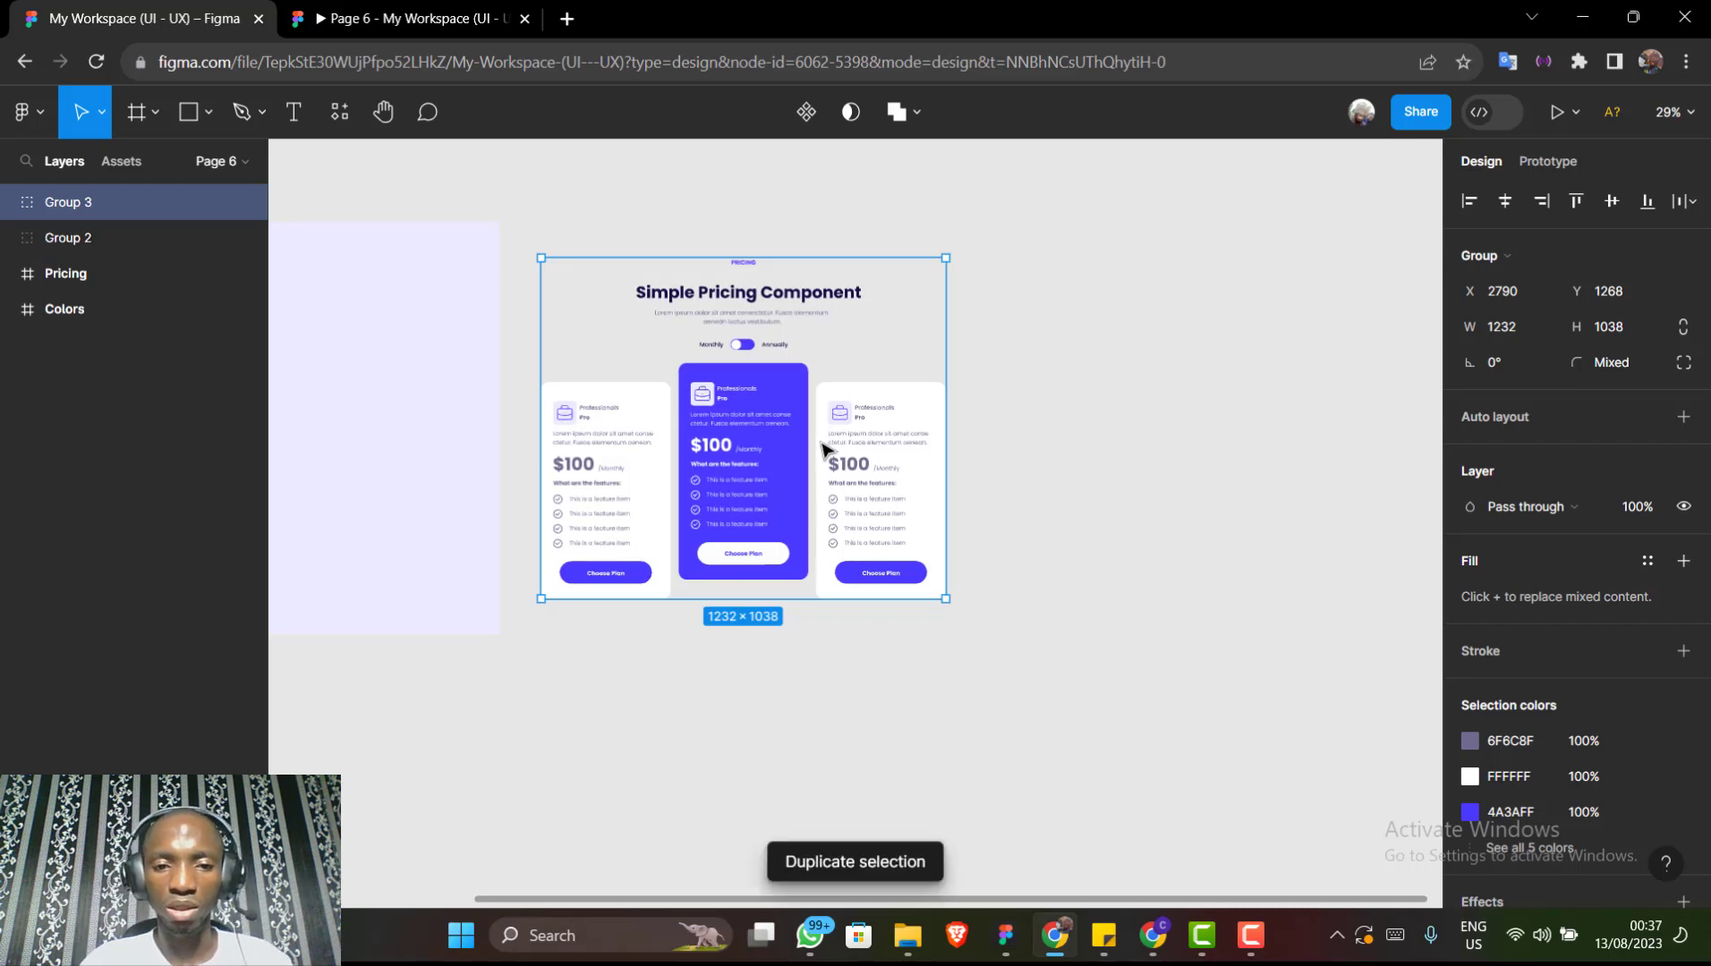
pyautogui.moveTo(956, 439); pyautogui.dragTo(1243, 441)
pyautogui.hscroll(5, 1178, 455)
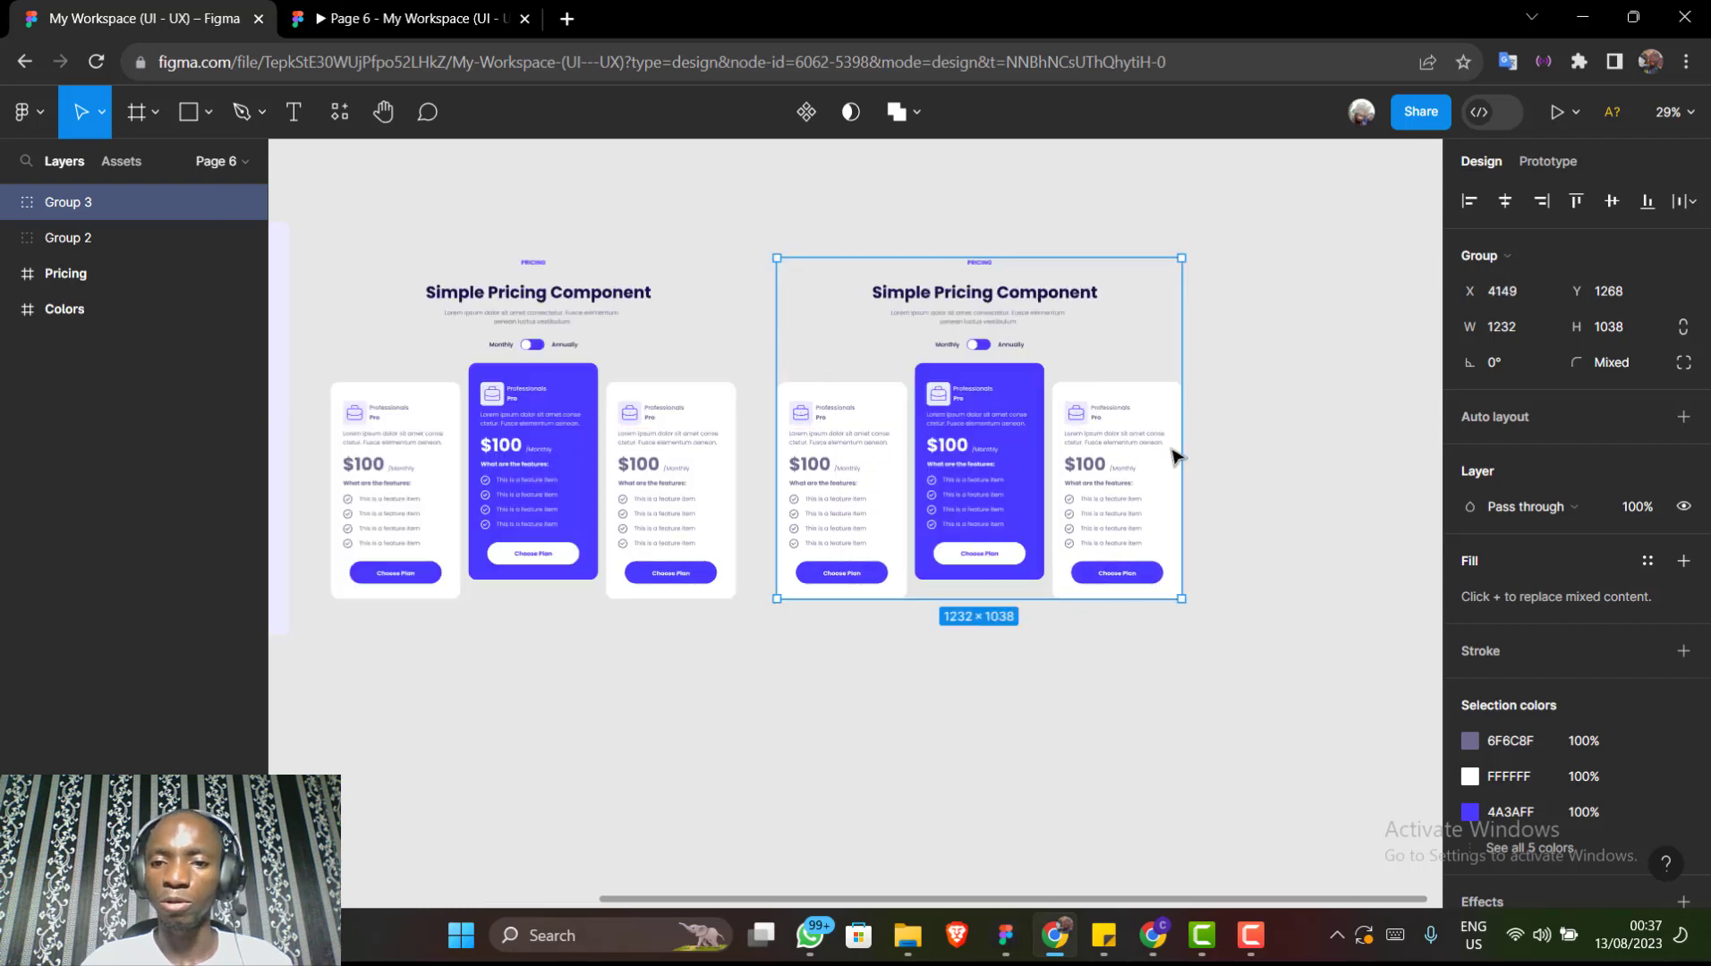
# In the duplicated group, move the switch's white knob horizontally to X 38, at the Annually end
pyautogui.scroll(5, 969, 347)
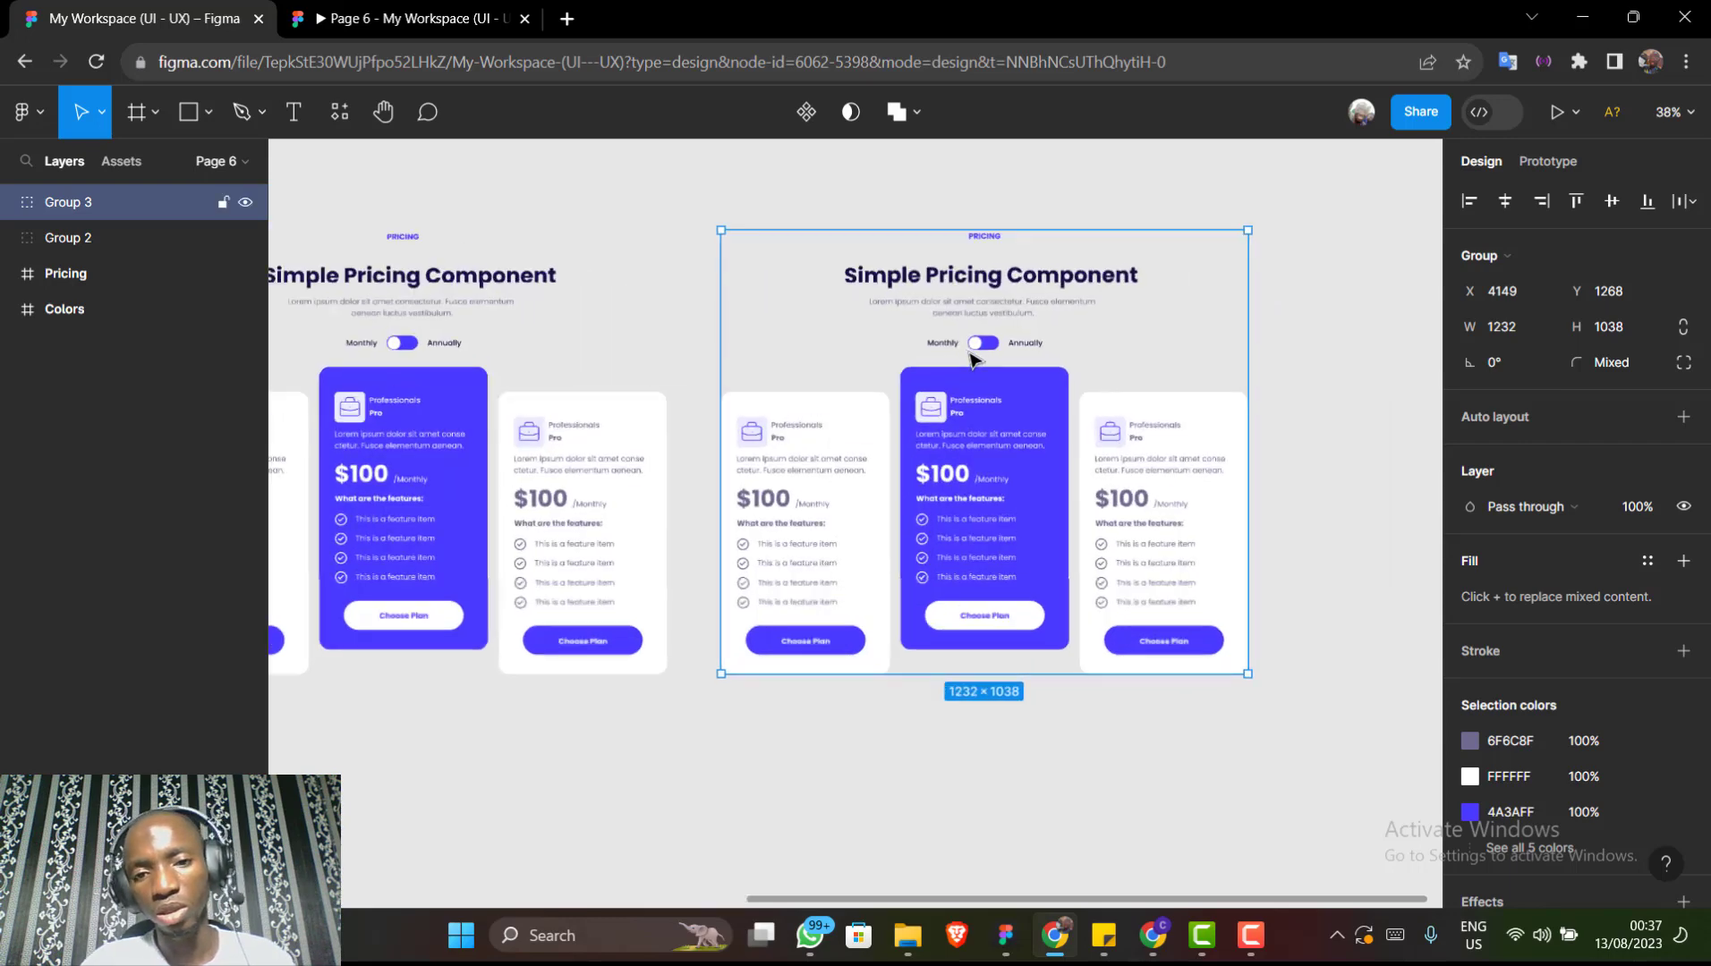
pyautogui.scroll(5, 972, 359)
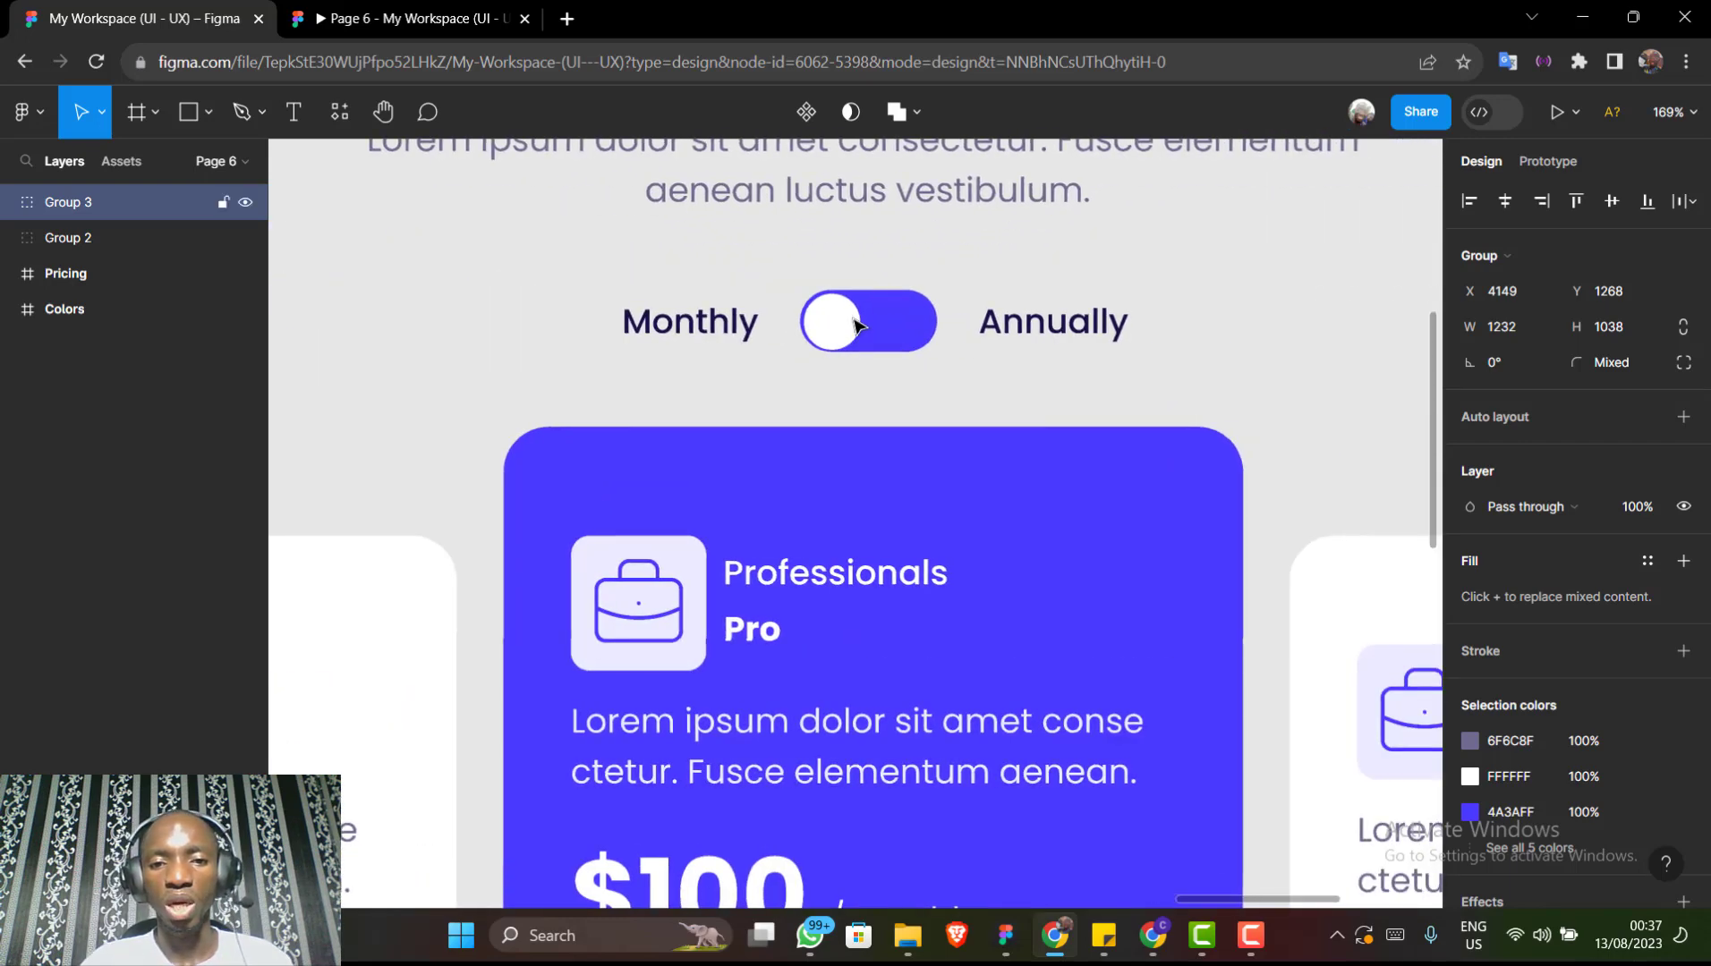
pyautogui.click(856, 324)
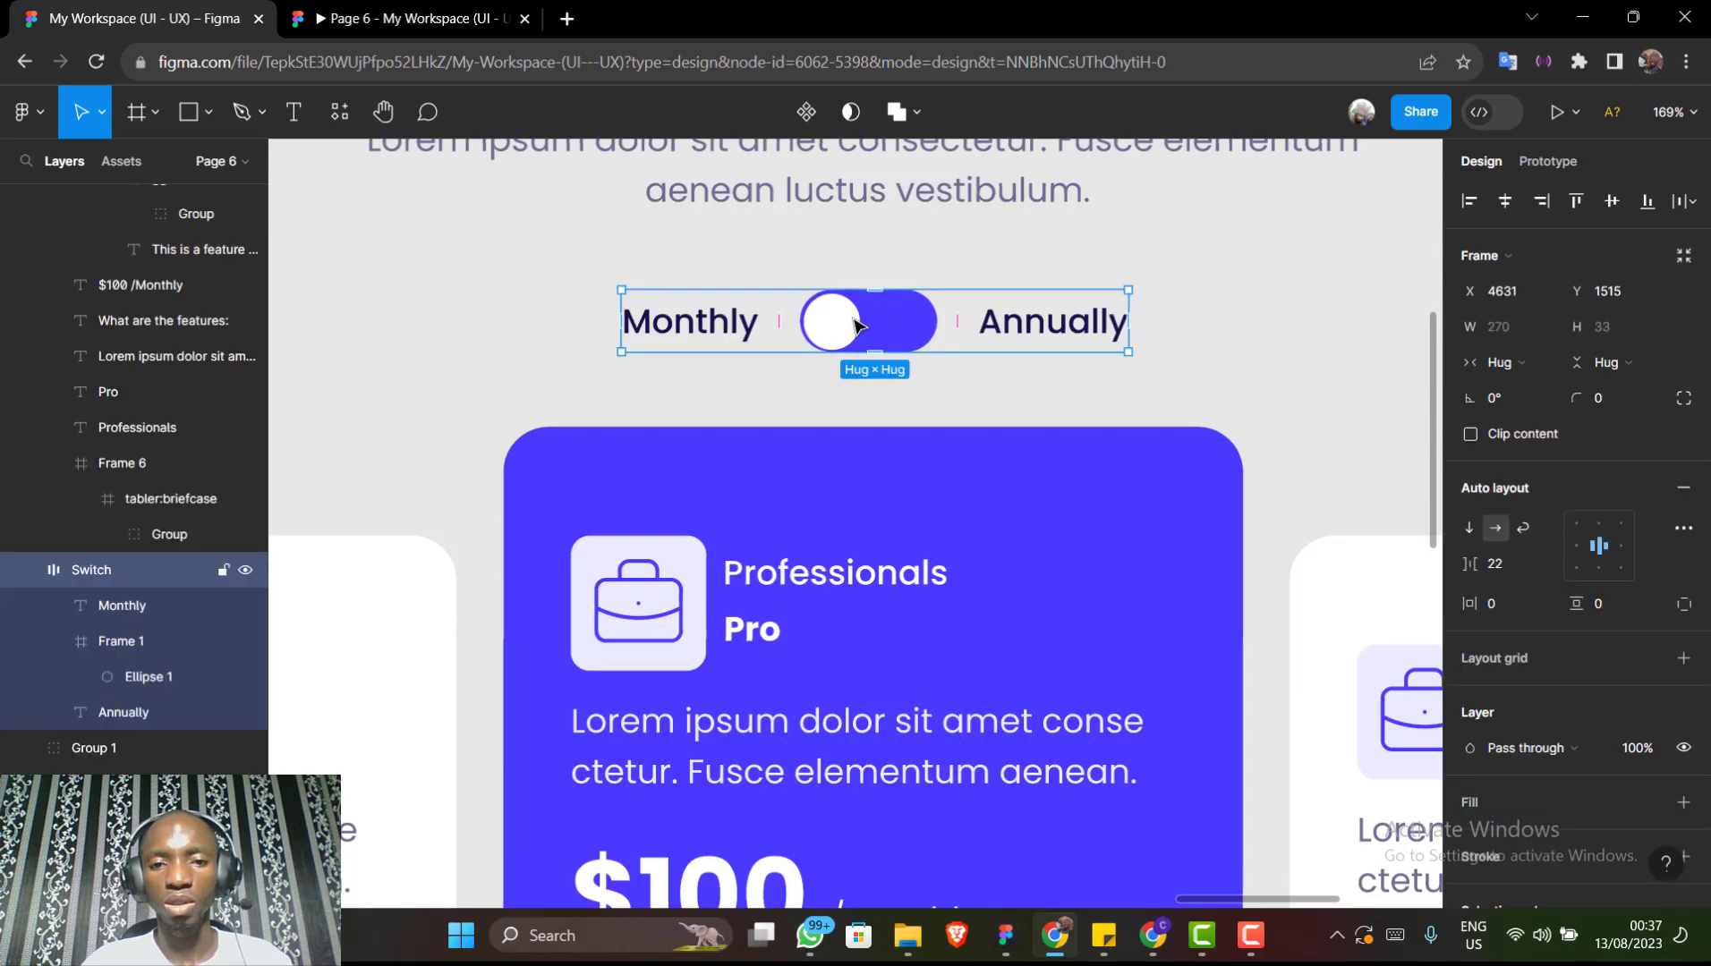
pyautogui.doubleClick(857, 324)
pyautogui.doubleClick(856, 324)
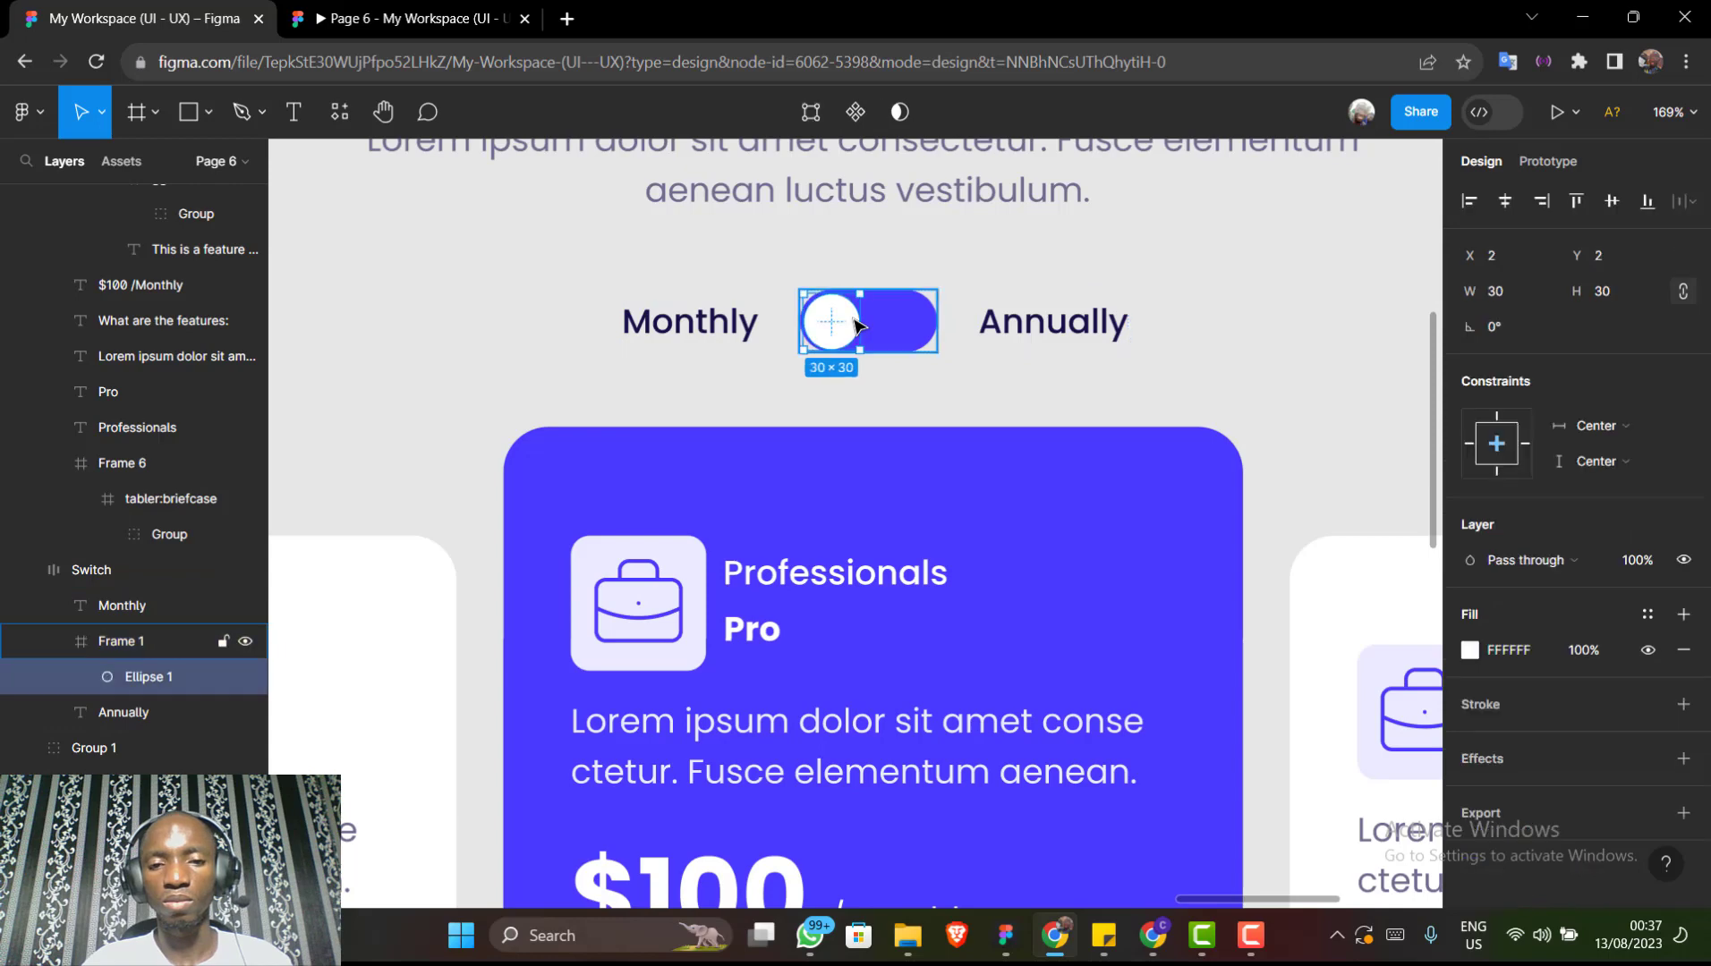
pyautogui.press('Right')
pyautogui.press('Right')
pyautogui.press('Right')
pyautogui.press('Right')
pyautogui.press('Right')
pyautogui.press('Right')
pyautogui.press('Right')
pyautogui.press('Right')
pyautogui.press('Right')
pyautogui.press('Right')
pyautogui.press('Right')
pyautogui.press('Right')
pyautogui.press('Right')
pyautogui.press('Right')
pyautogui.press('Right')
pyautogui.press('Right')
pyautogui.press('Right')
pyautogui.press('Right')
pyautogui.press('Right')
pyautogui.press('Right')
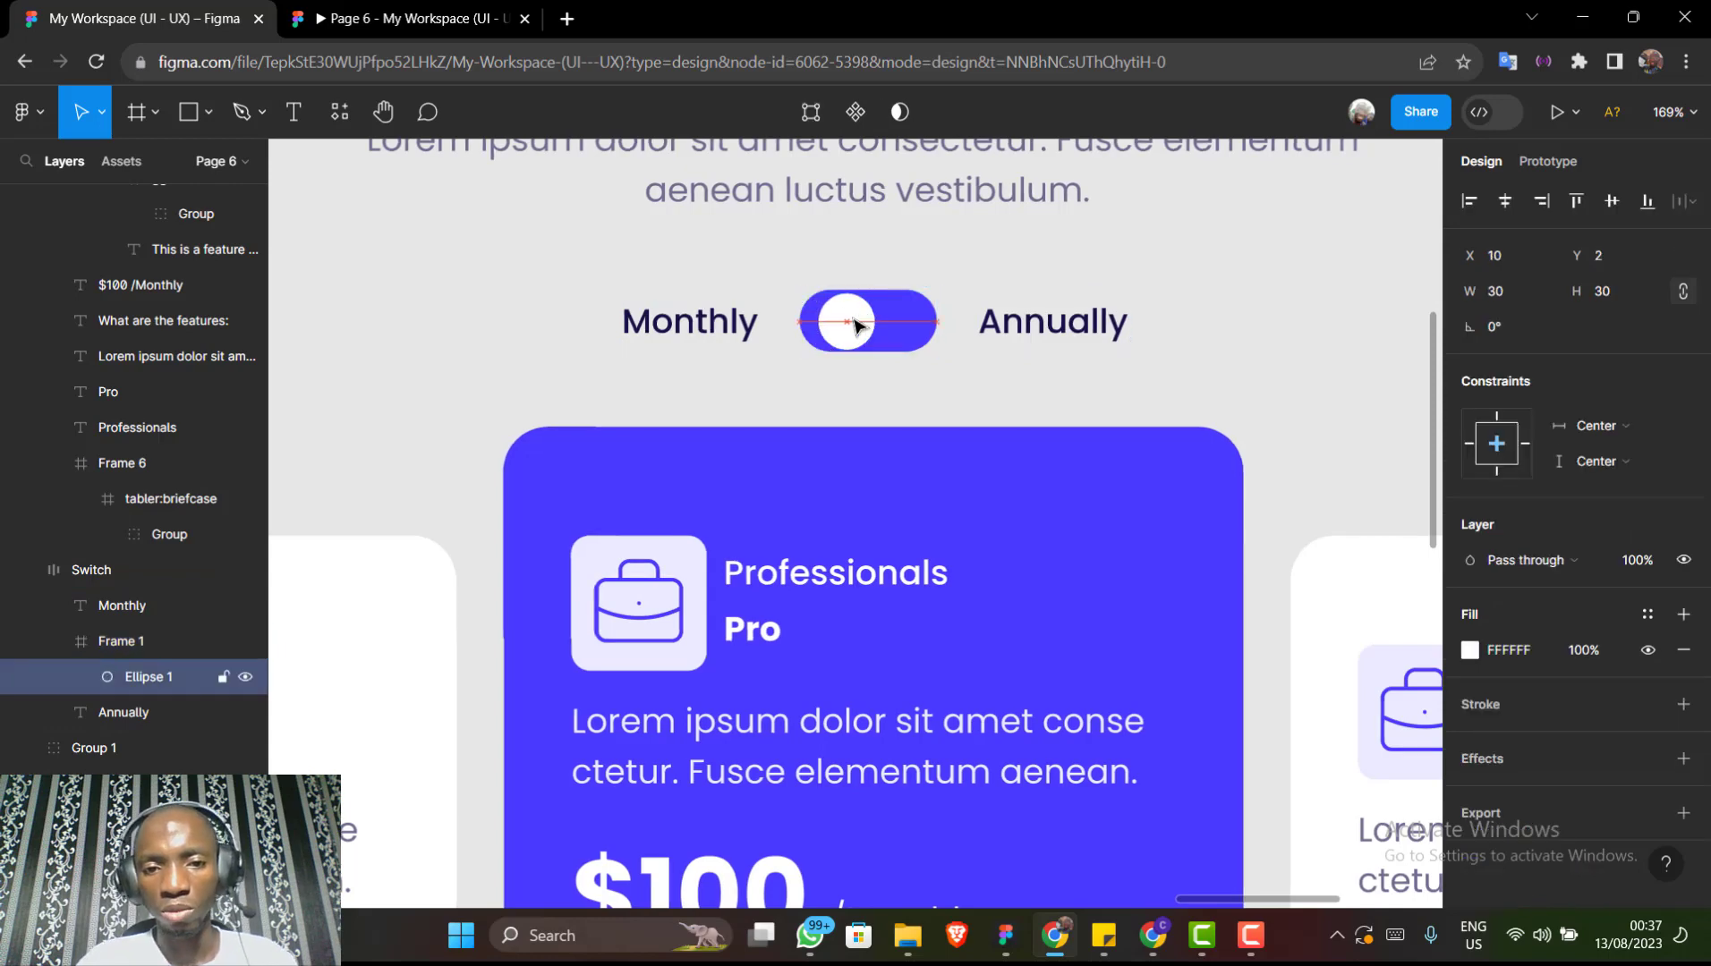
pyautogui.press('Right')
pyautogui.press('Right')
pyautogui.press('Right')
pyautogui.press('Right')
pyautogui.press('Right')
pyautogui.press('Right')
pyautogui.press('Right')
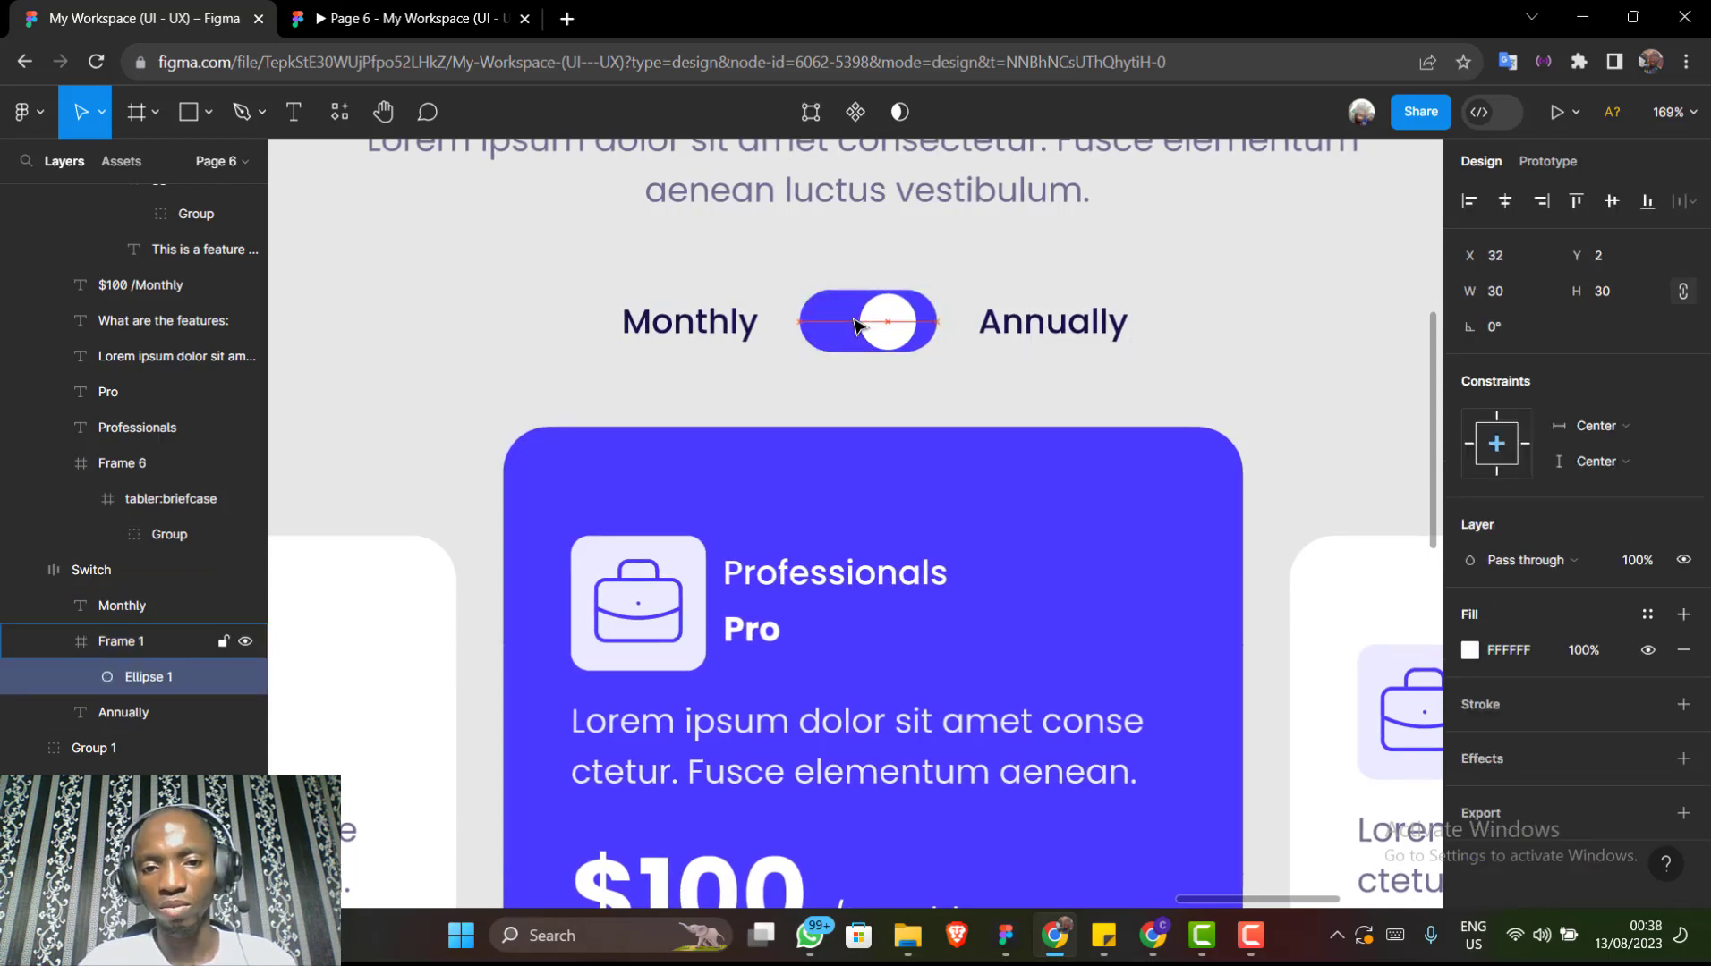
pyautogui.press('Right')
pyautogui.press('Right')
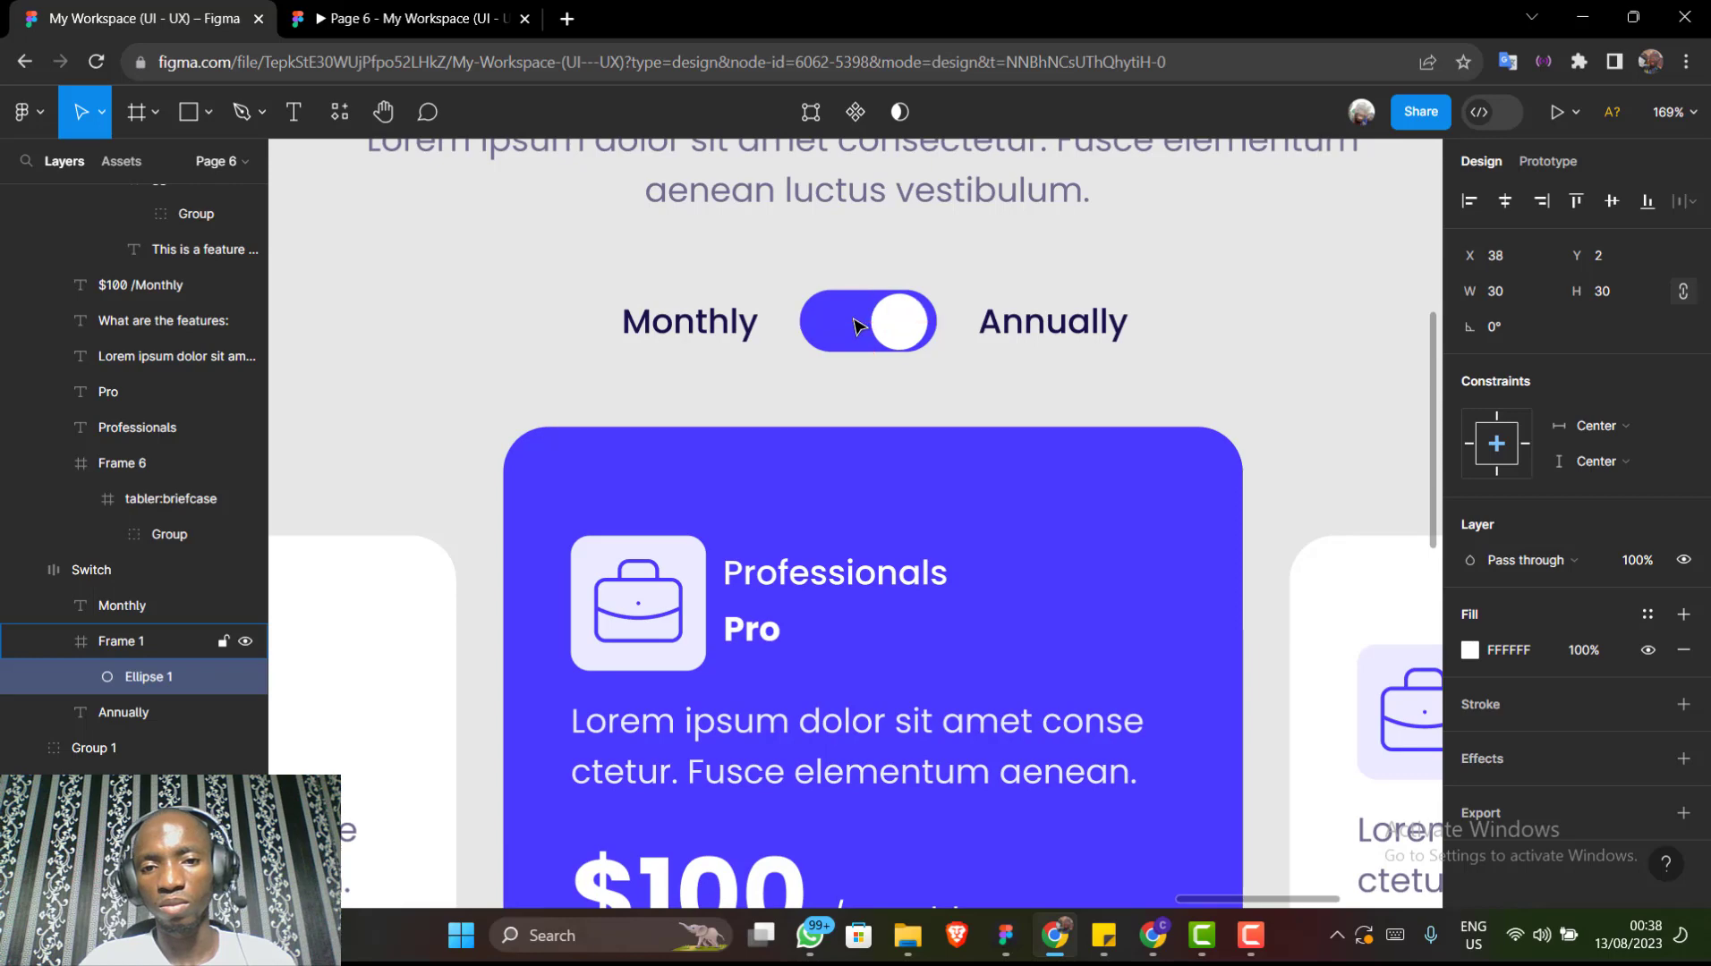